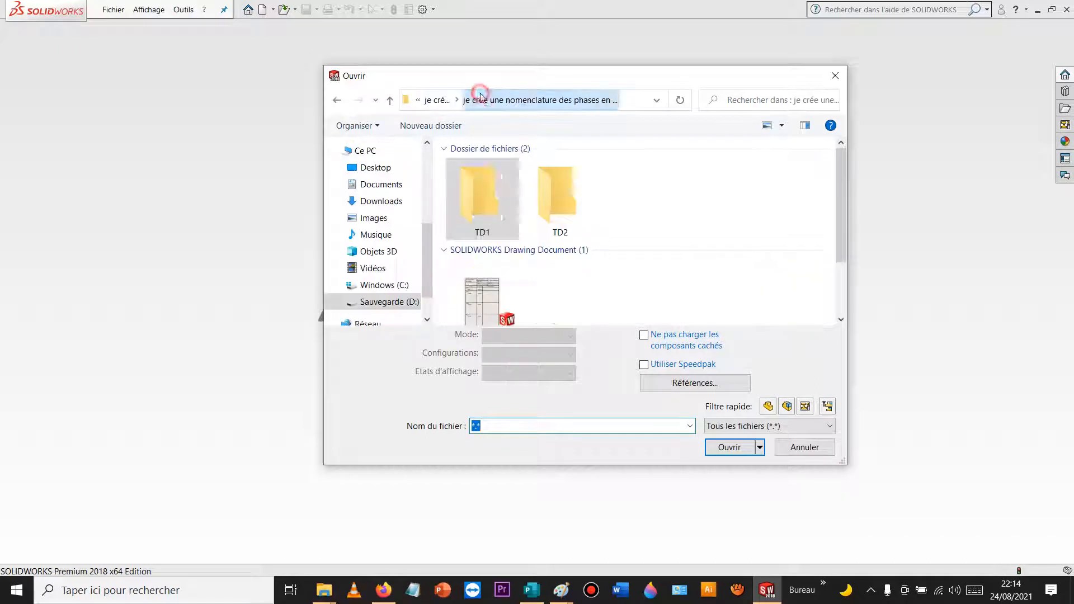
Step: Open the drawing "contrat de phase vierge" from the folder "Je crée un contrat de phase en fraisage"
{"action": "left_click", "coordinate": [441, 101]}
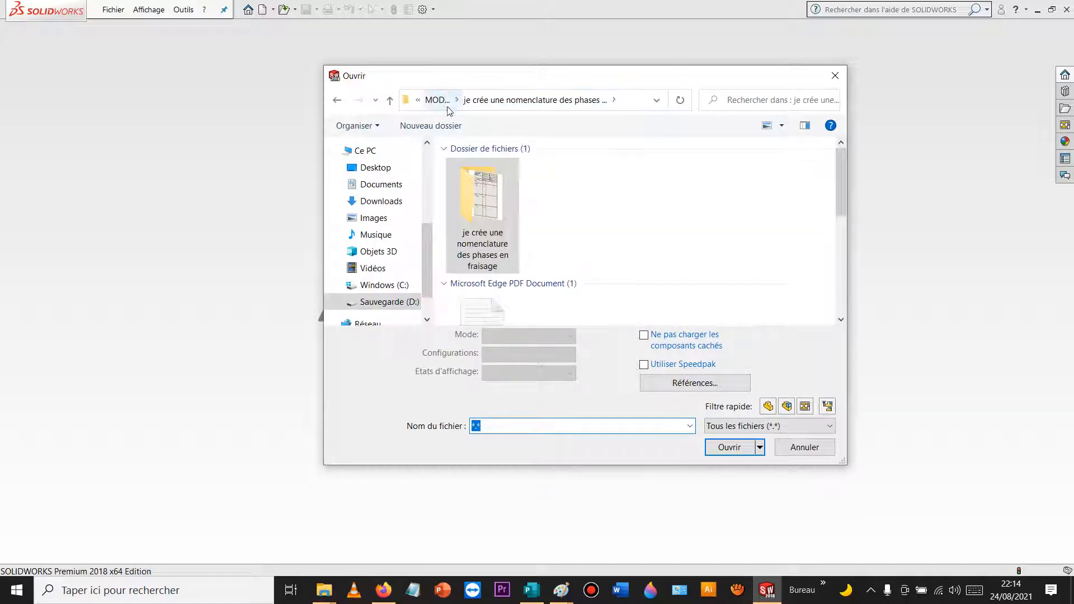
{"action": "left_click", "coordinate": [432, 100]}
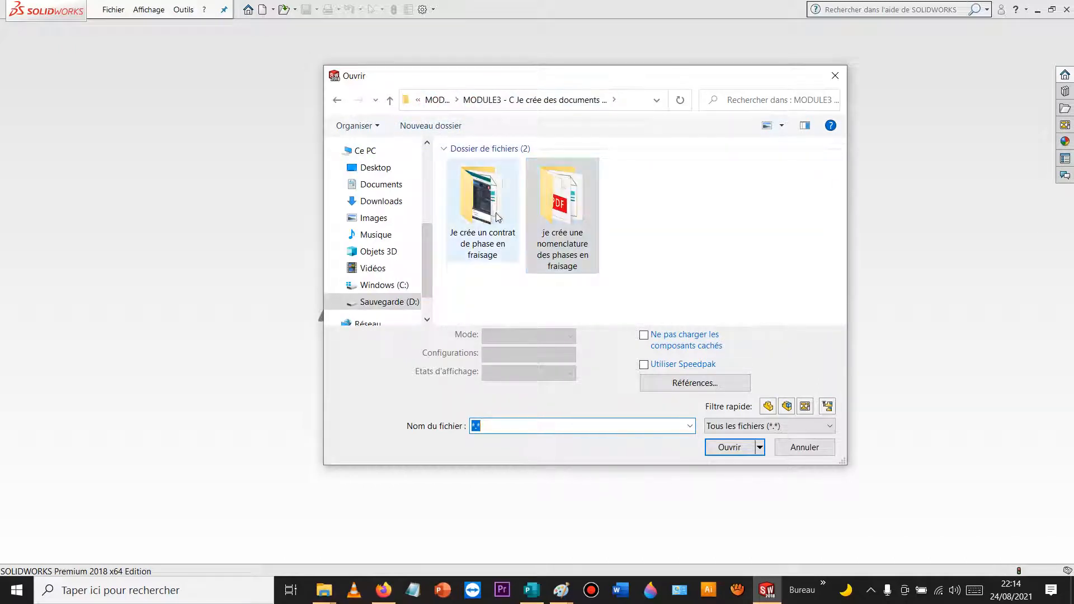
{"action": "double_click", "coordinate": [481, 201]}
{"action": "scroll", "coordinate": [652, 284], "scroll_direction": "down", "scroll_amount": 5}
{"action": "scroll", "coordinate": [652, 283], "scroll_direction": "down", "scroll_amount": 8}
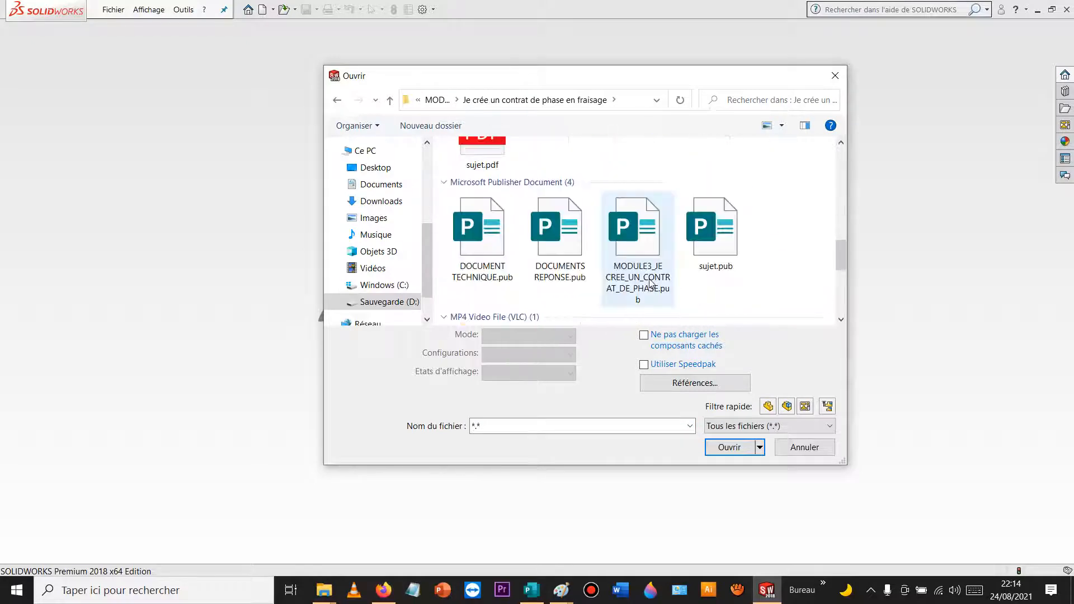
{"action": "double_click", "coordinate": [482, 168]}
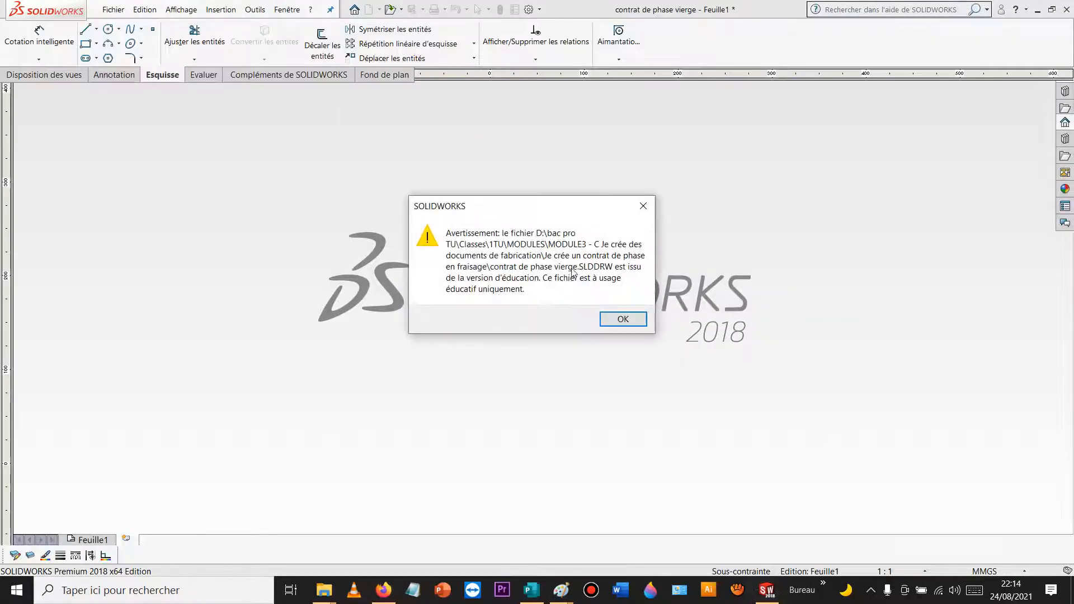
{"action": "left_click", "coordinate": [619, 319]}
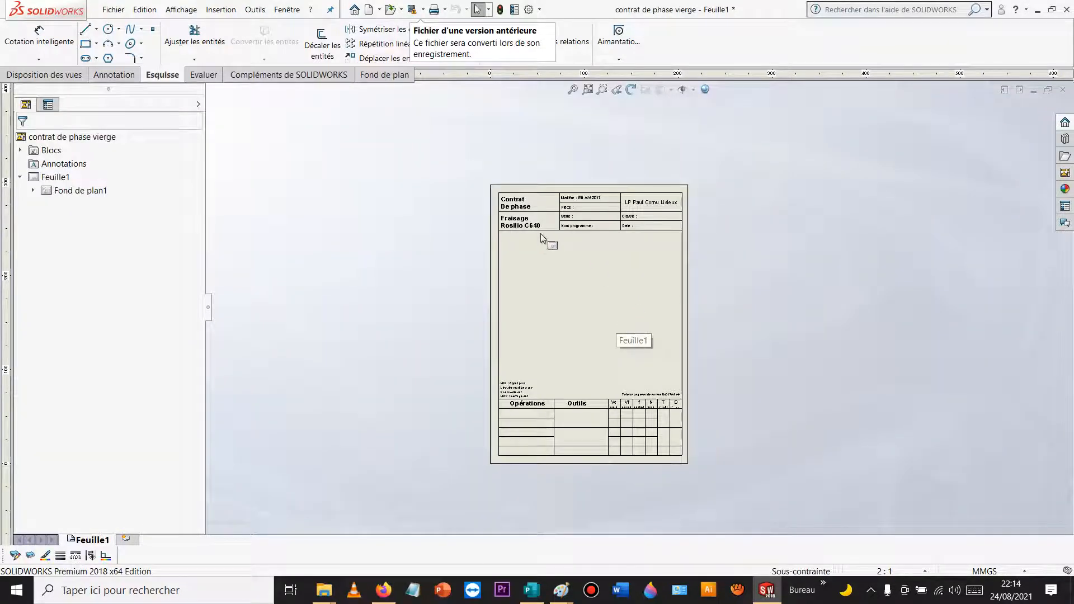
Step: Edit the sheet format and complete the title block heading to read "Contrat De phase 20"
{"action": "scroll", "coordinate": [598, 249], "scroll_direction": "down", "scroll_amount": 5}
{"action": "scroll", "coordinate": [614, 241], "scroll_direction": "up", "scroll_amount": 3}
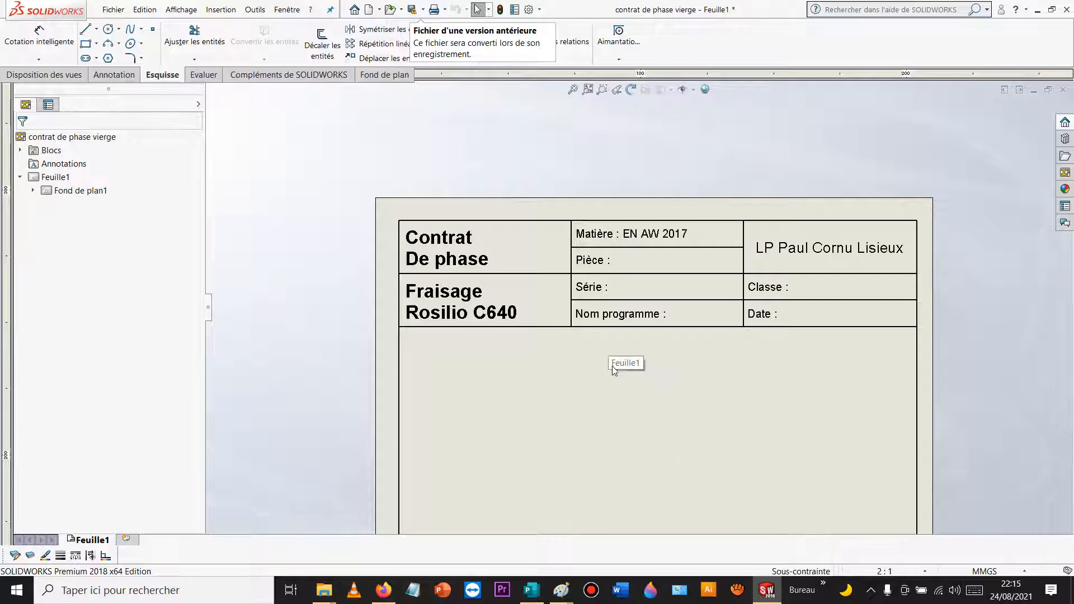
{"action": "left_click", "coordinate": [495, 262]}
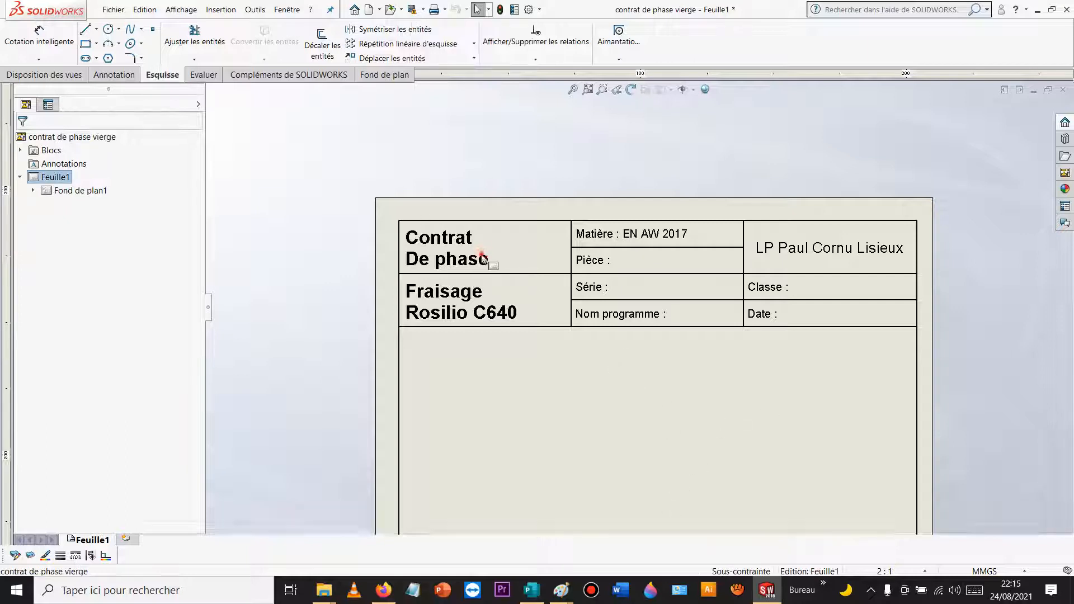
{"action": "right_click", "coordinate": [522, 239]}
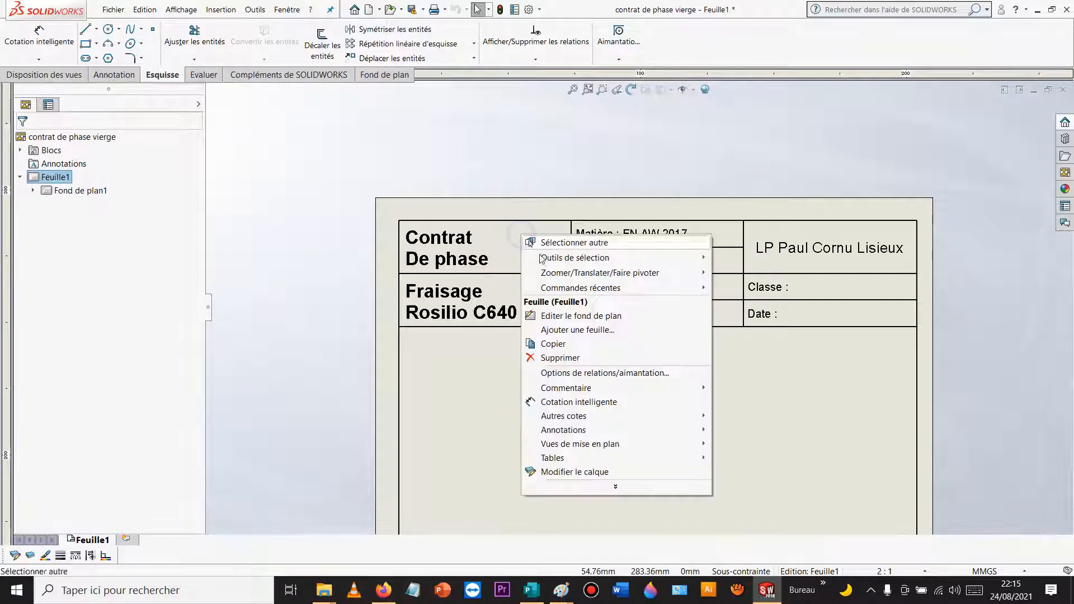
{"action": "left_click", "coordinate": [570, 315]}
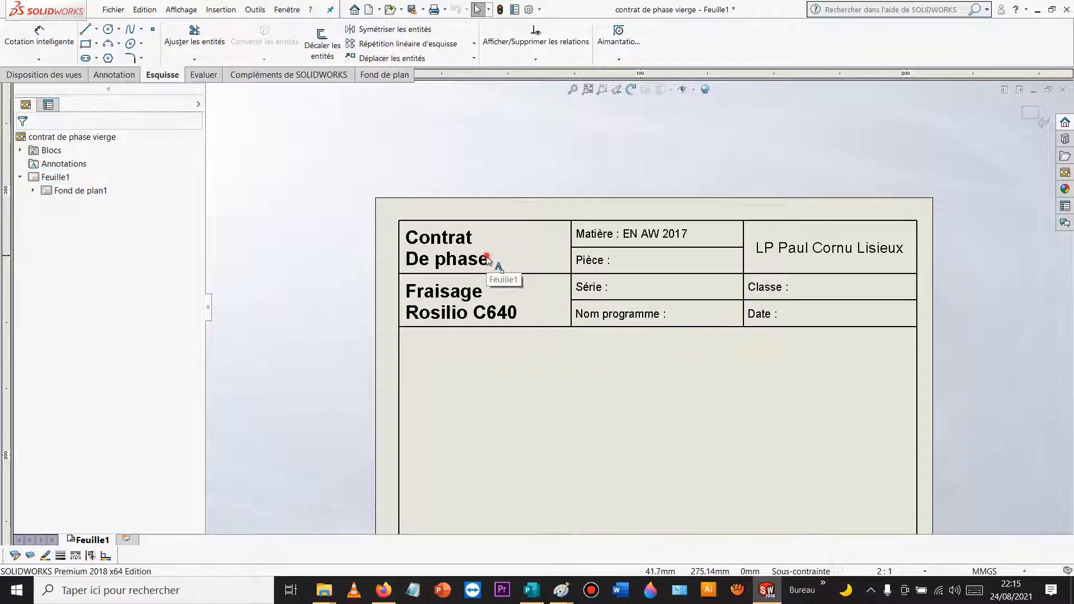
{"action": "double_click", "coordinate": [489, 260]}
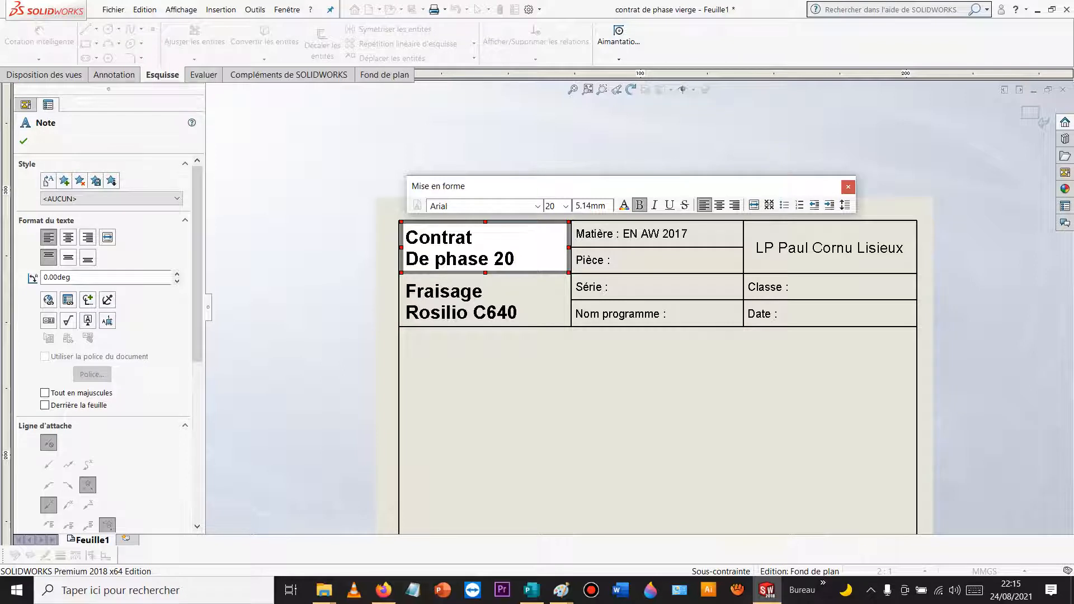
{"action": "left_click", "coordinate": [480, 383]}
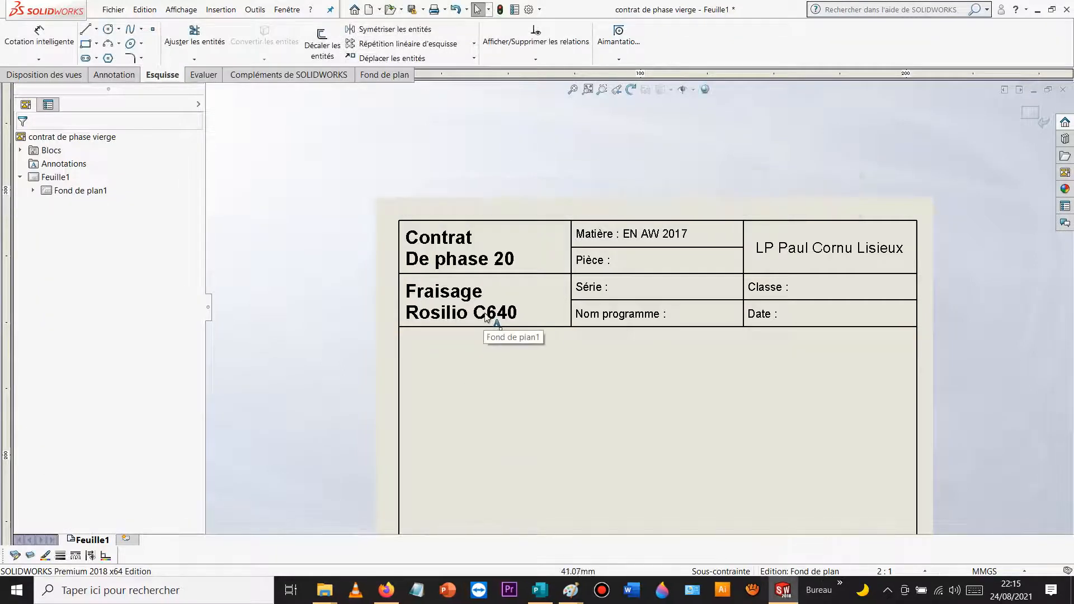
Step: Fill in the title block's Pièce field with "Dé" and its Série field with "1"
{"action": "double_click", "coordinate": [615, 263]}
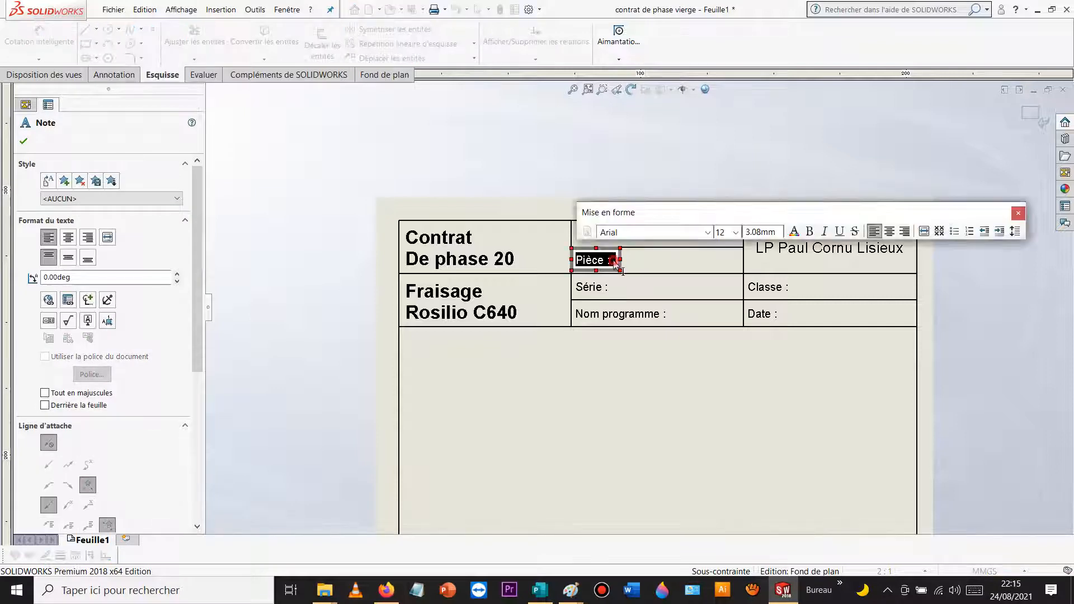
{"action": "left_click", "coordinate": [615, 263]}
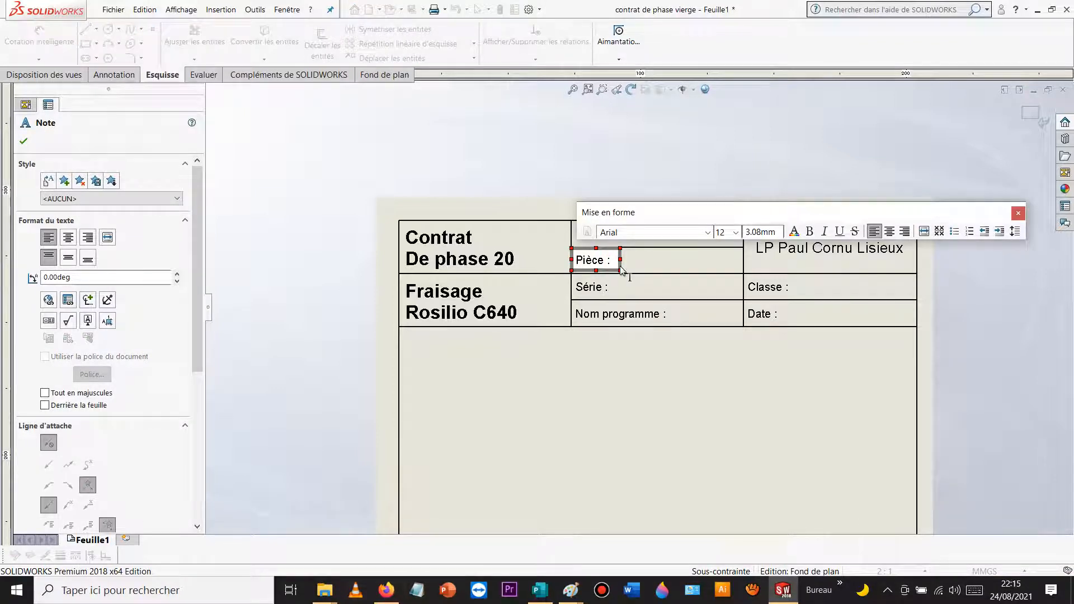
{"action": "type", "text": "Dé"}
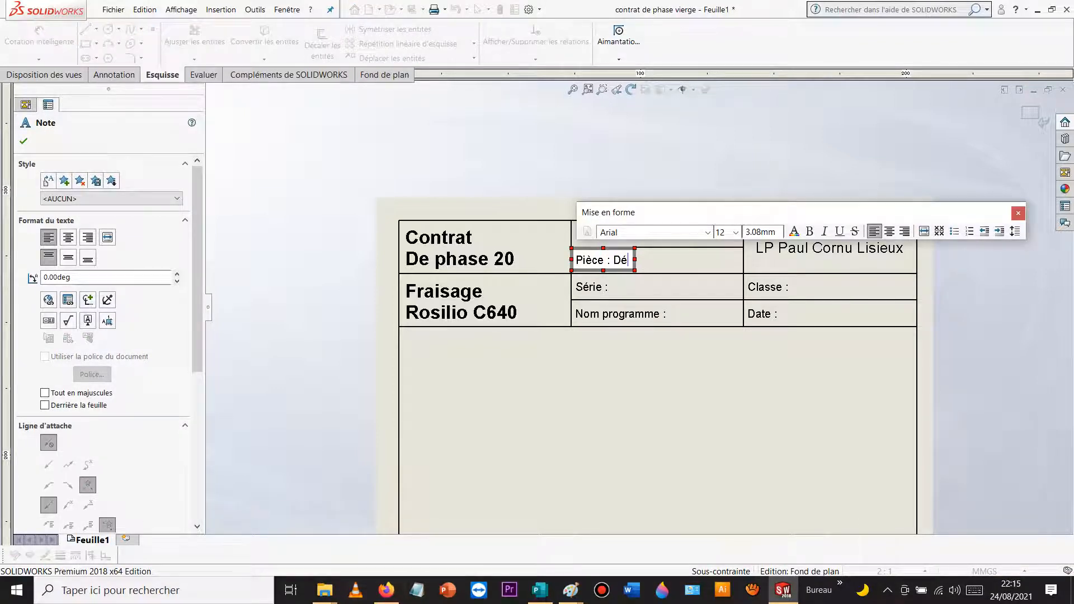
{"action": "left_click", "coordinate": [620, 288]}
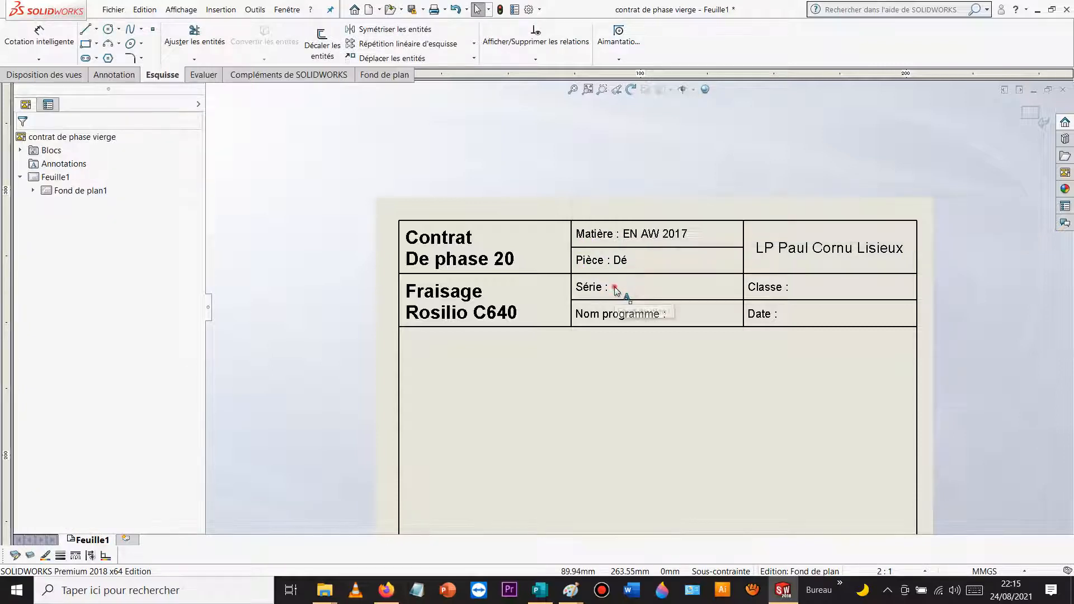
{"action": "double_click", "coordinate": [611, 287]}
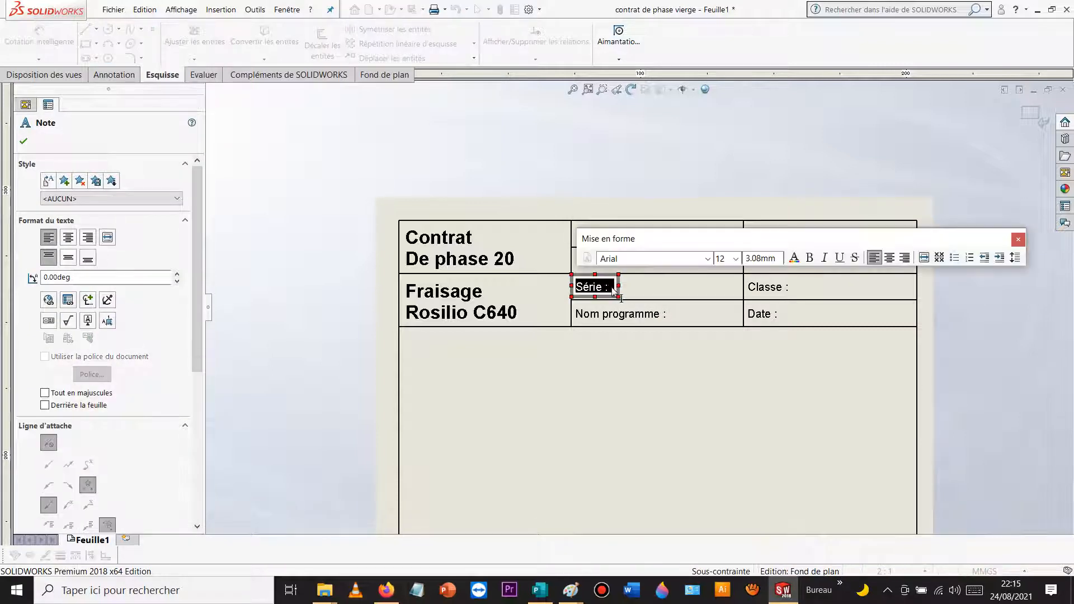
{"action": "left_click", "coordinate": [614, 288]}
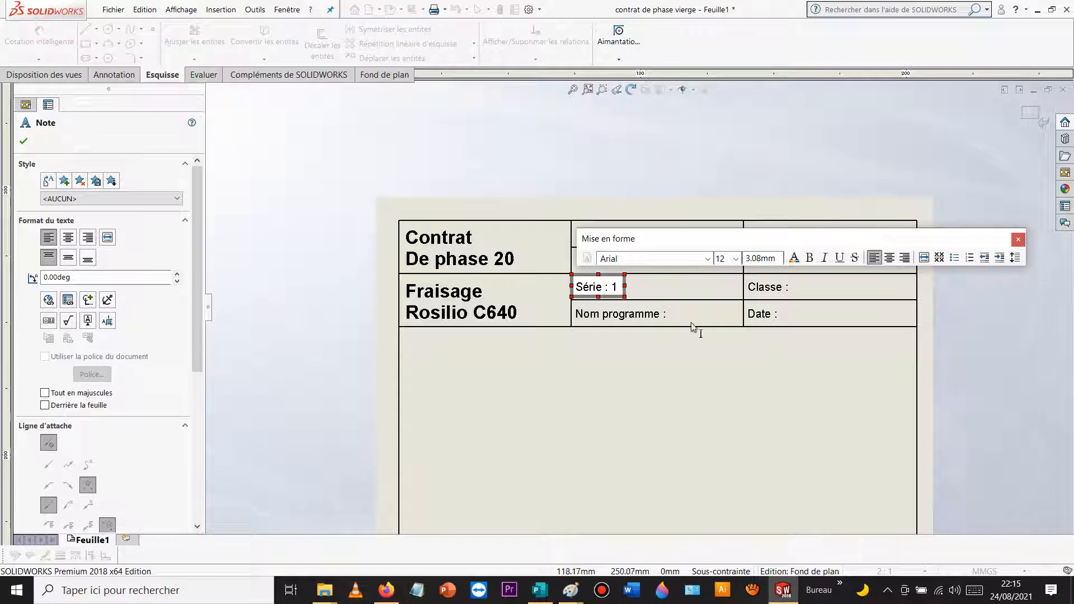
{"action": "left_click", "coordinate": [678, 313]}
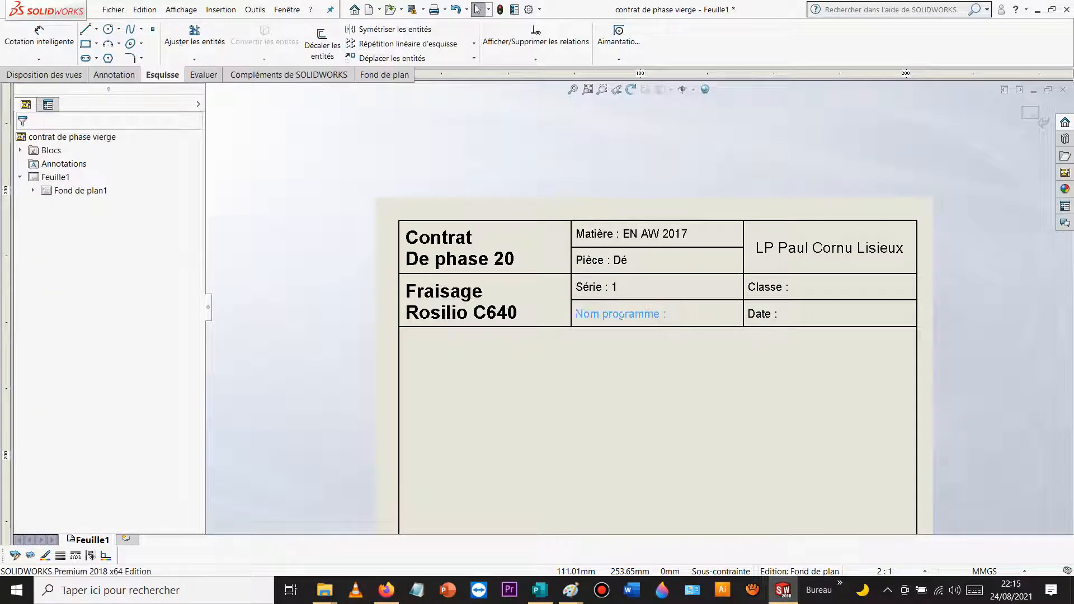
Step: Fill in the title block's Nom programme field with "DE_PH20"
{"action": "double_click", "coordinate": [671, 315]}
{"action": "left_click", "coordinate": [672, 315]}
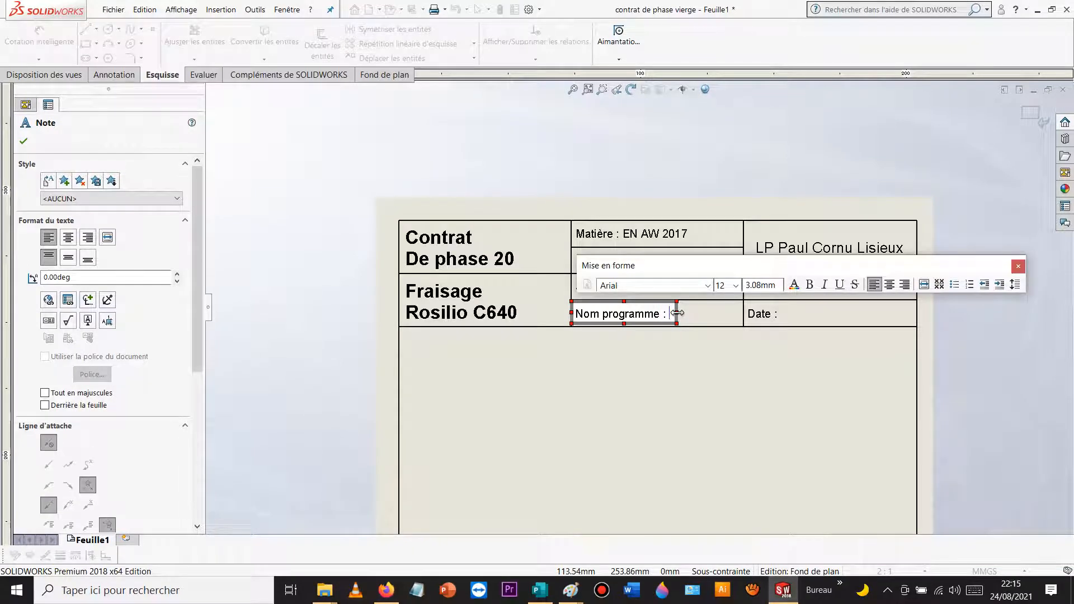
{"action": "type", "text": "DE"}
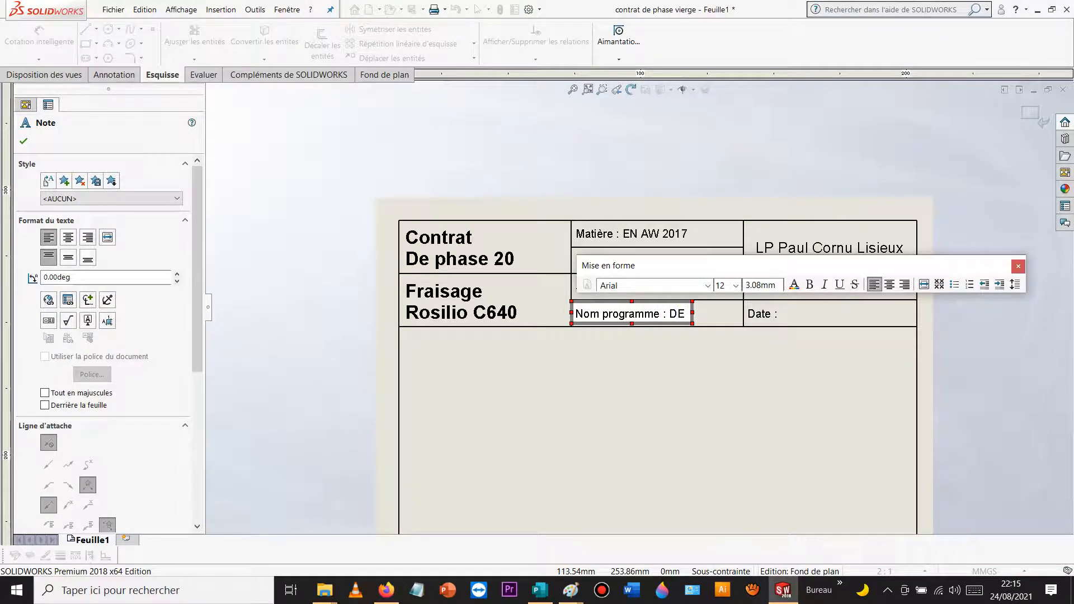
{"action": "type", "text": "_PH20"}
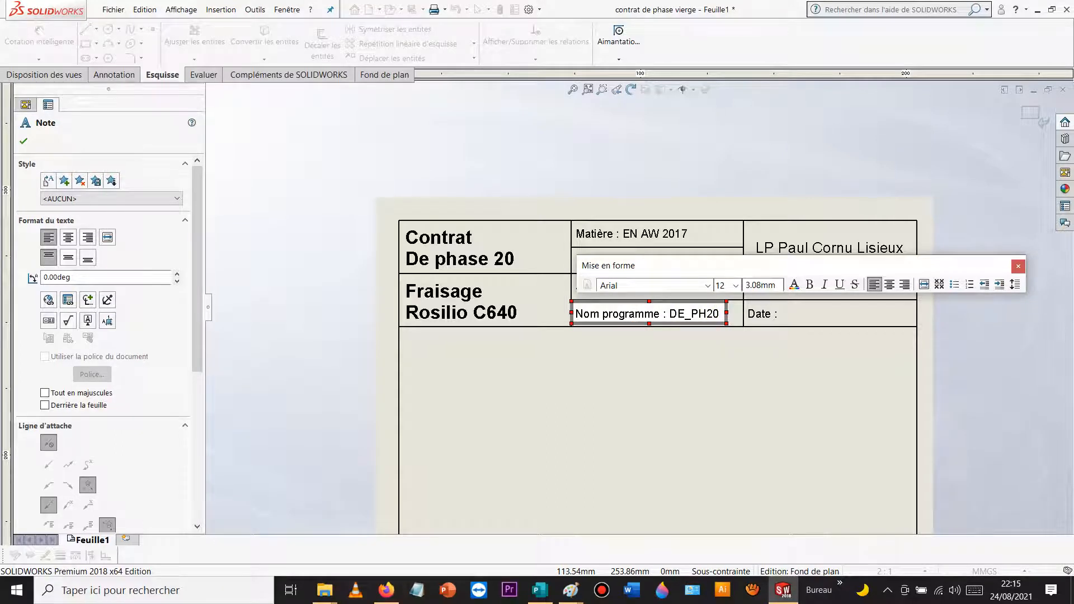
{"action": "left_click", "coordinate": [748, 368]}
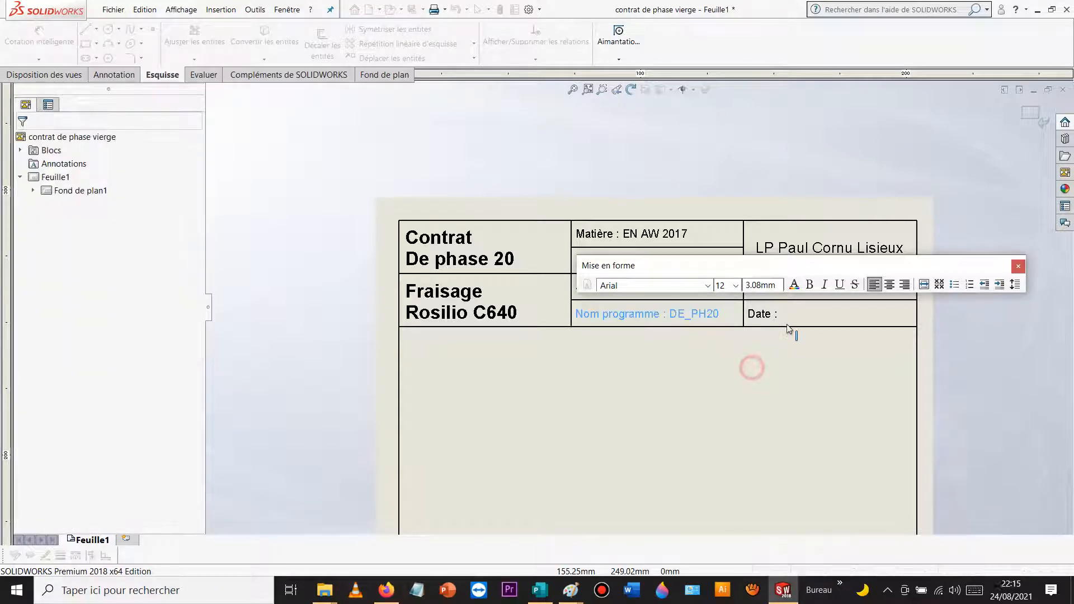
Step: Fill in the title block's Date field with "2021" and its Classe field with "1TU"
{"action": "left_click", "coordinate": [785, 313]}
{"action": "double_click", "coordinate": [784, 314]}
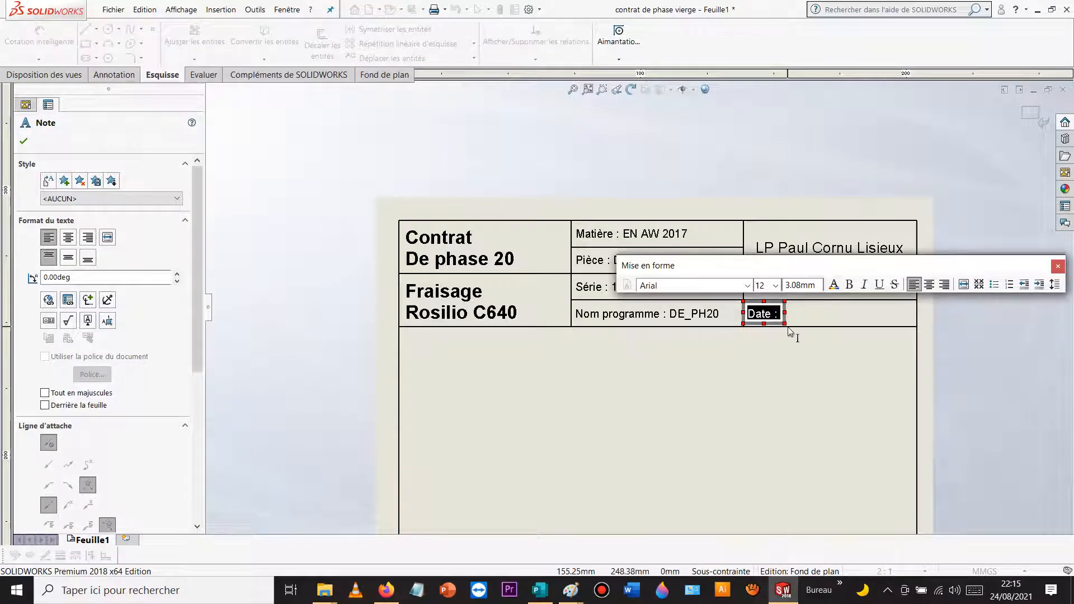
{"action": "key", "text": "Right"}
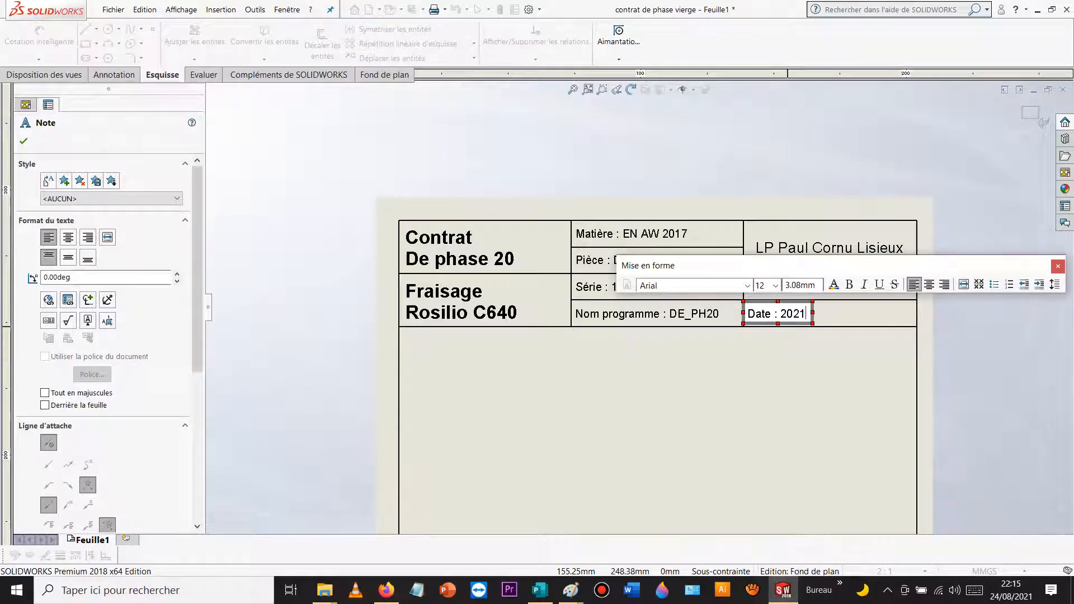
{"action": "left_click", "coordinate": [815, 372]}
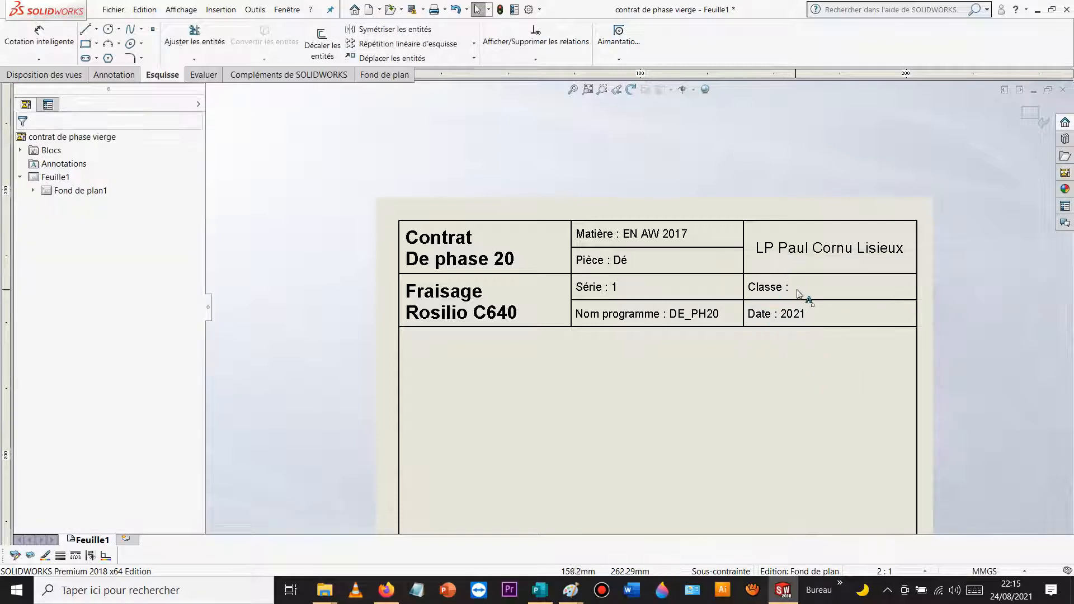
{"action": "double_click", "coordinate": [796, 289]}
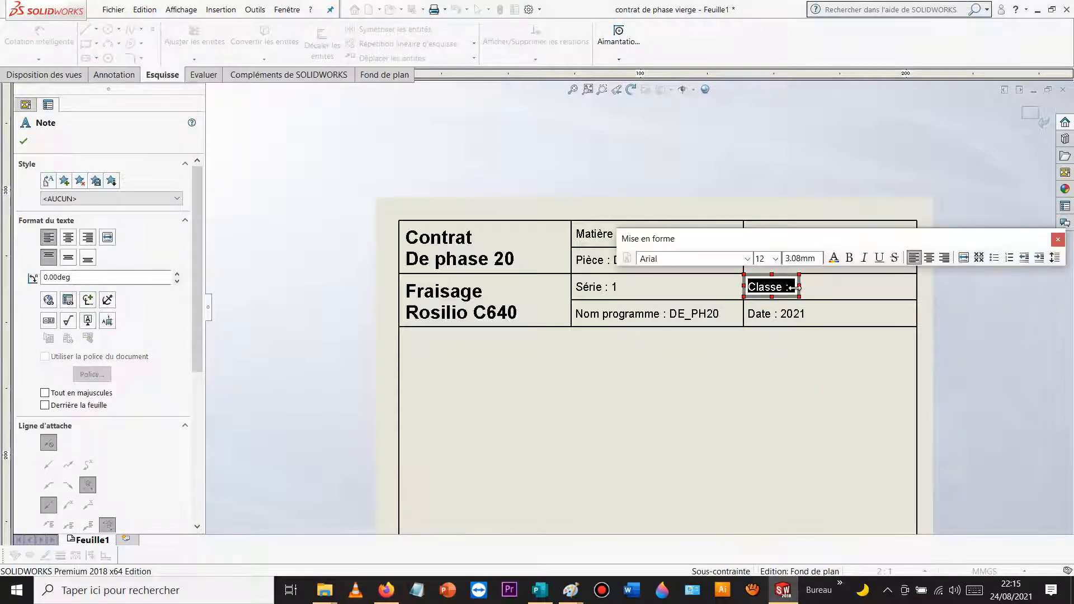
{"action": "left_click", "coordinate": [792, 288]}
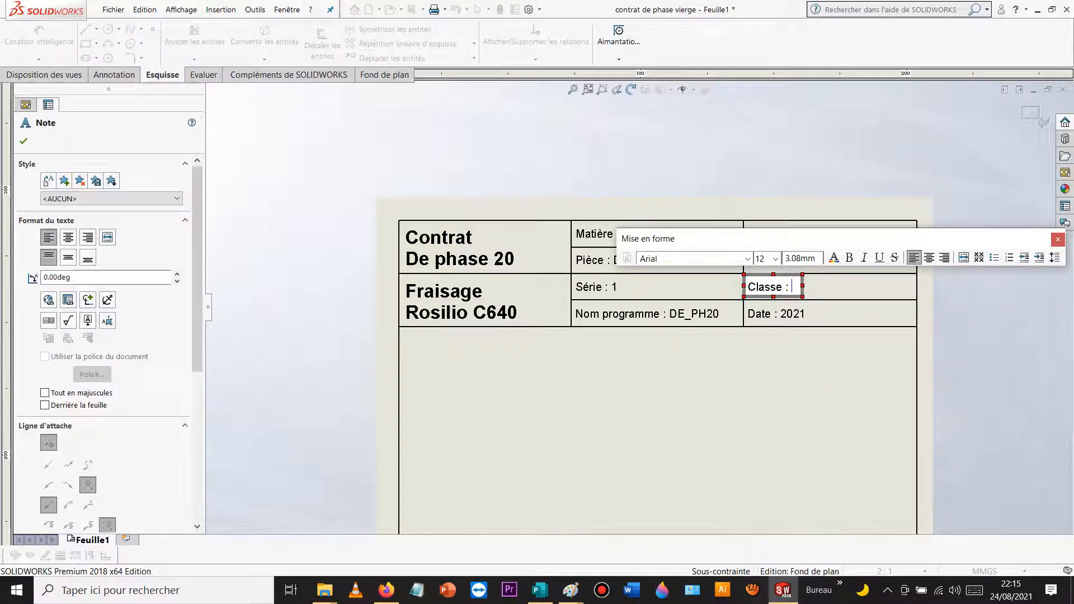
{"action": "type", "text": "1TU"}
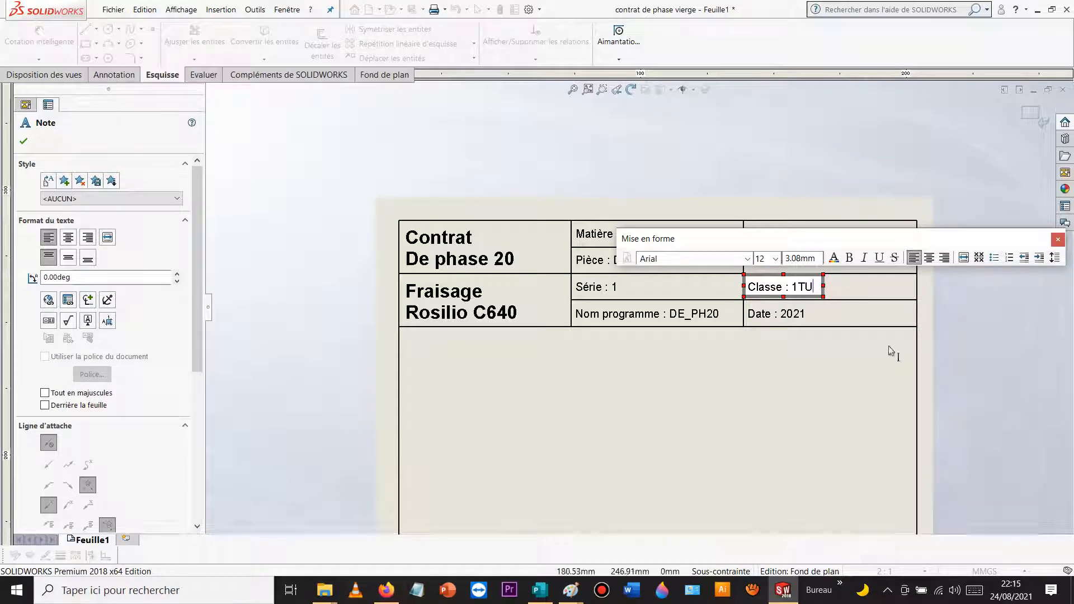
{"action": "left_click", "coordinate": [974, 343]}
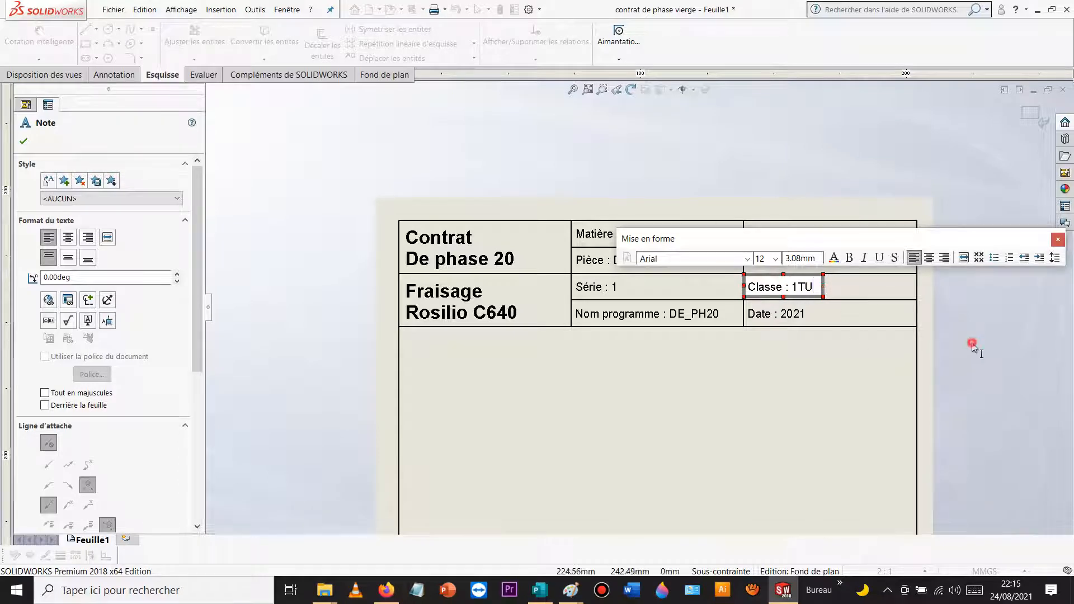
{"action": "left_click", "coordinate": [794, 370]}
Step: In the positioning note above the operations table, complete the Appui plan line with "SB1" and the Linéaire rectiligne line with "SB2"
{"action": "scroll", "coordinate": [795, 370], "scroll_direction": "up", "scroll_amount": 4}
{"action": "scroll", "coordinate": [738, 395], "scroll_direction": "up", "scroll_amount": 2}
{"action": "scroll", "coordinate": [664, 400], "scroll_direction": "down", "scroll_amount": 2}
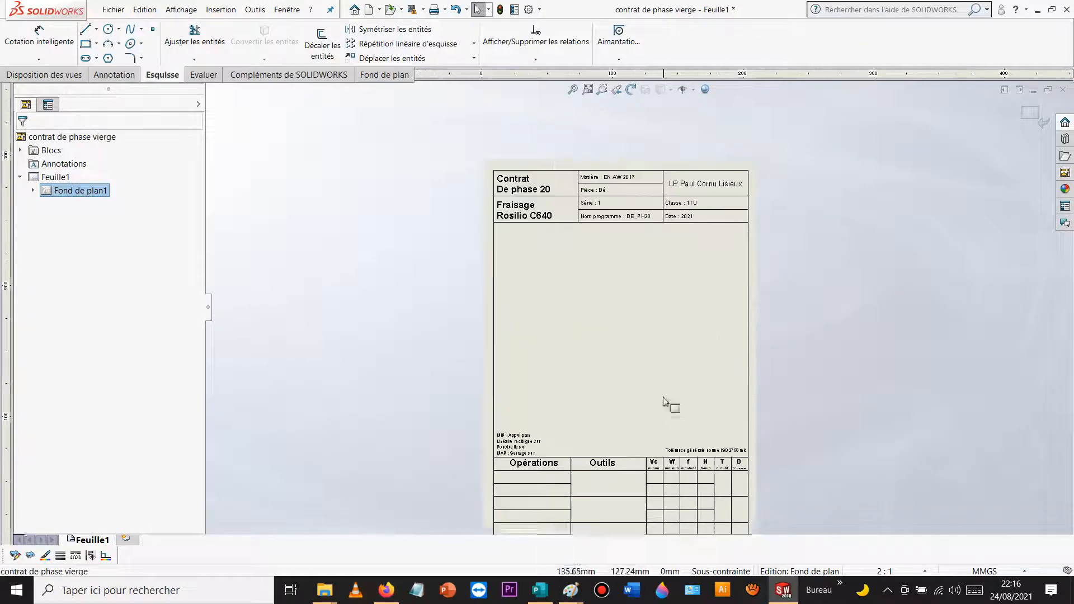
{"action": "scroll", "coordinate": [585, 365], "scroll_direction": "down", "scroll_amount": 1}
{"action": "scroll", "coordinate": [585, 365], "scroll_direction": "down", "scroll_amount": 5}
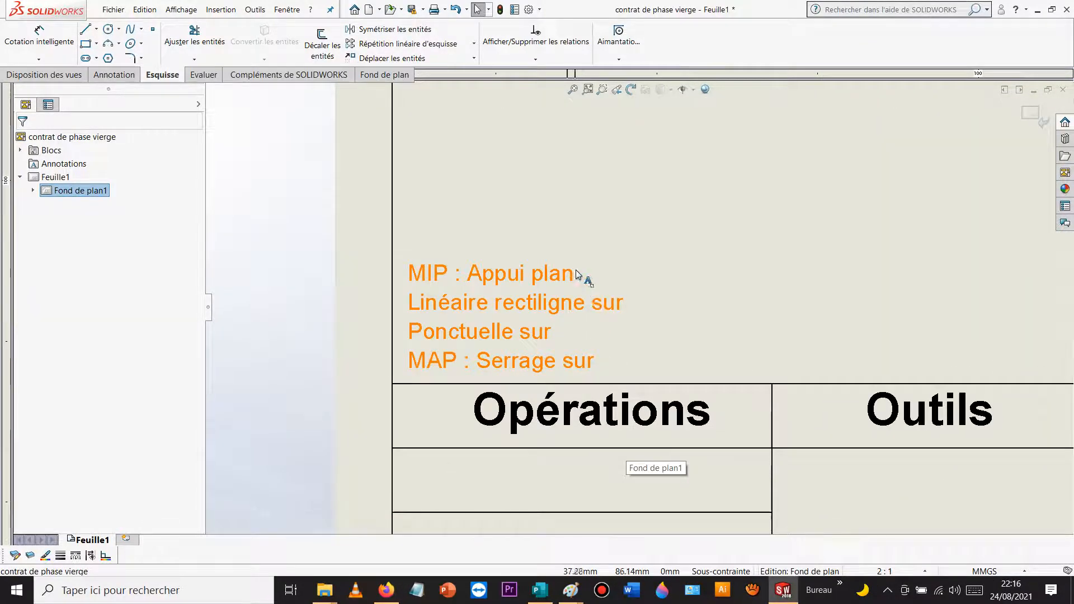
{"action": "double_click", "coordinate": [579, 274]}
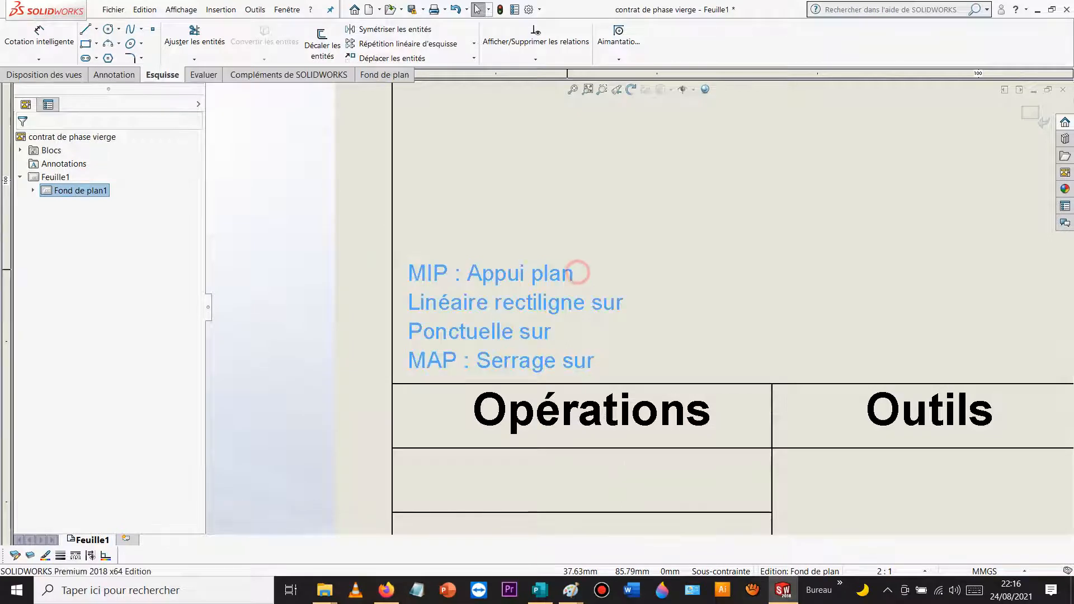
{"action": "left_click", "coordinate": [580, 275]}
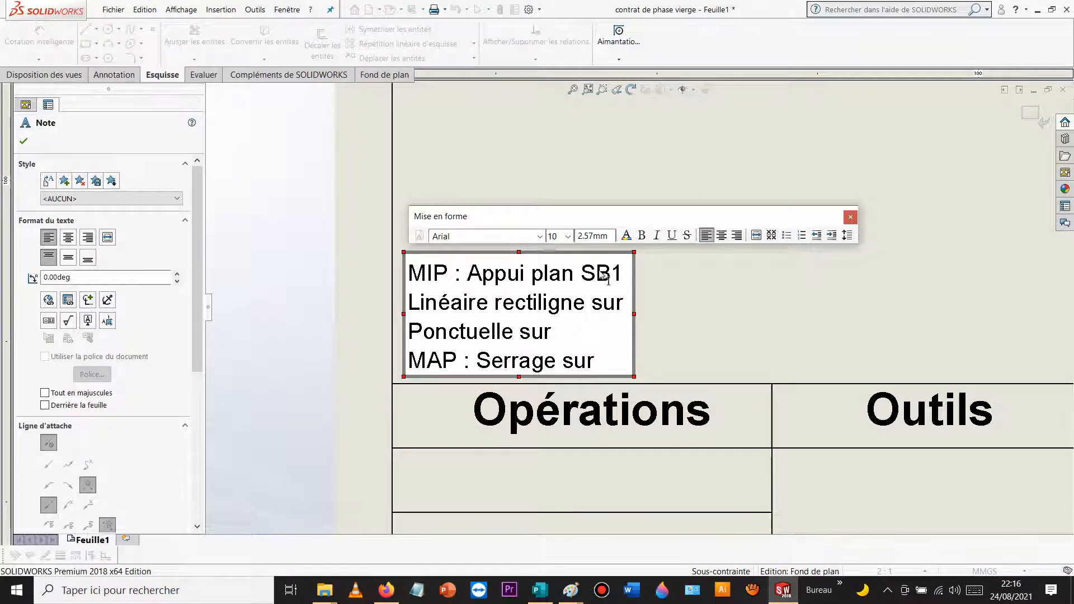
{"action": "left_click", "coordinate": [625, 306]}
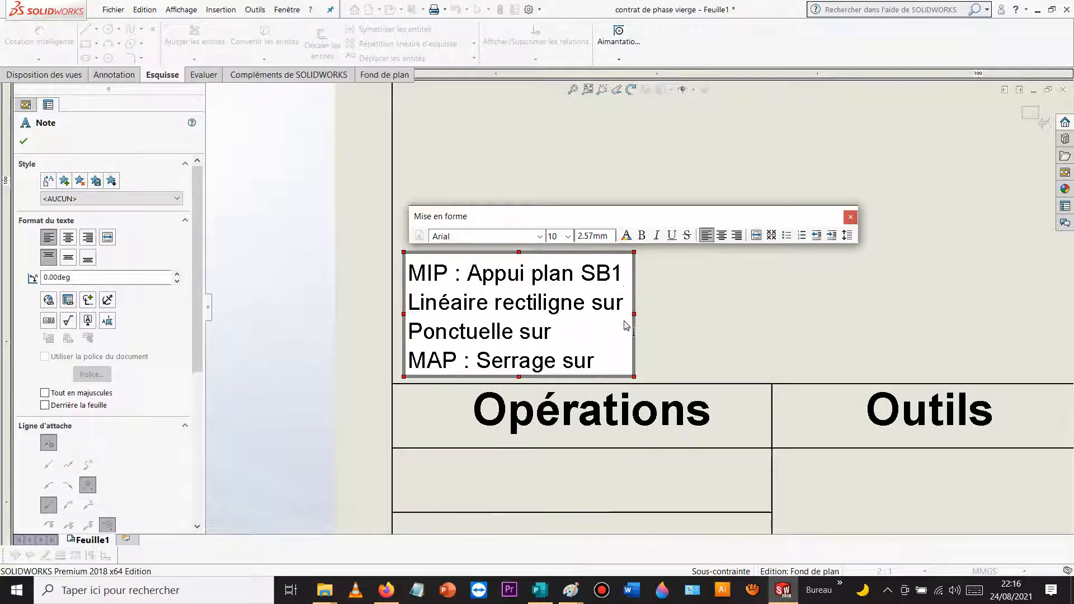
{"action": "type", "text": "SB2"}
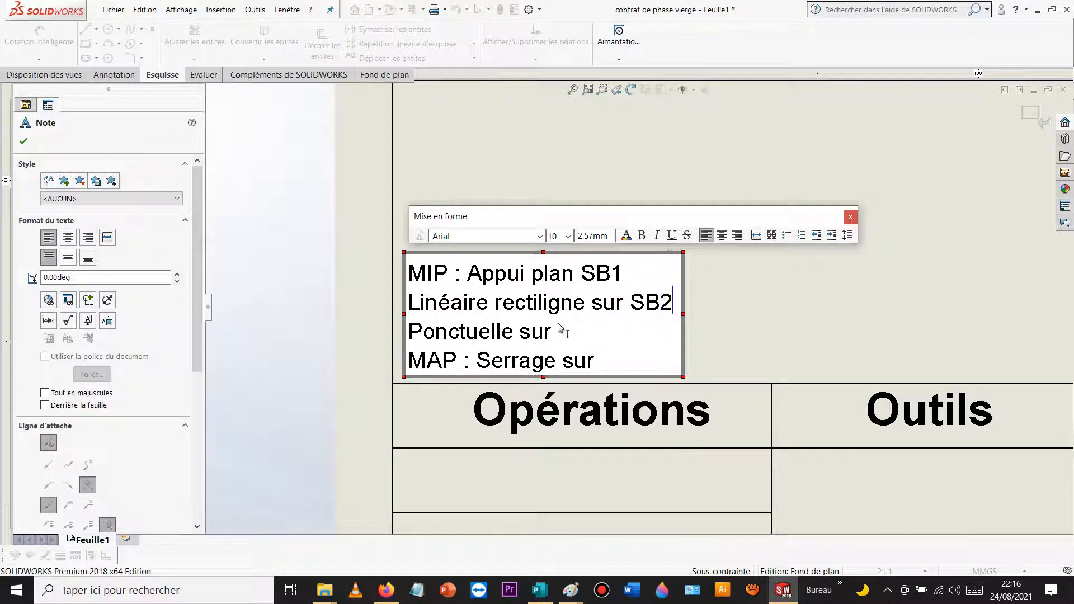
Step: Complete the positioning note's Ponctuelle line with "SB3" and its Serrage line with "SB4"
{"action": "left_click", "coordinate": [560, 331]}
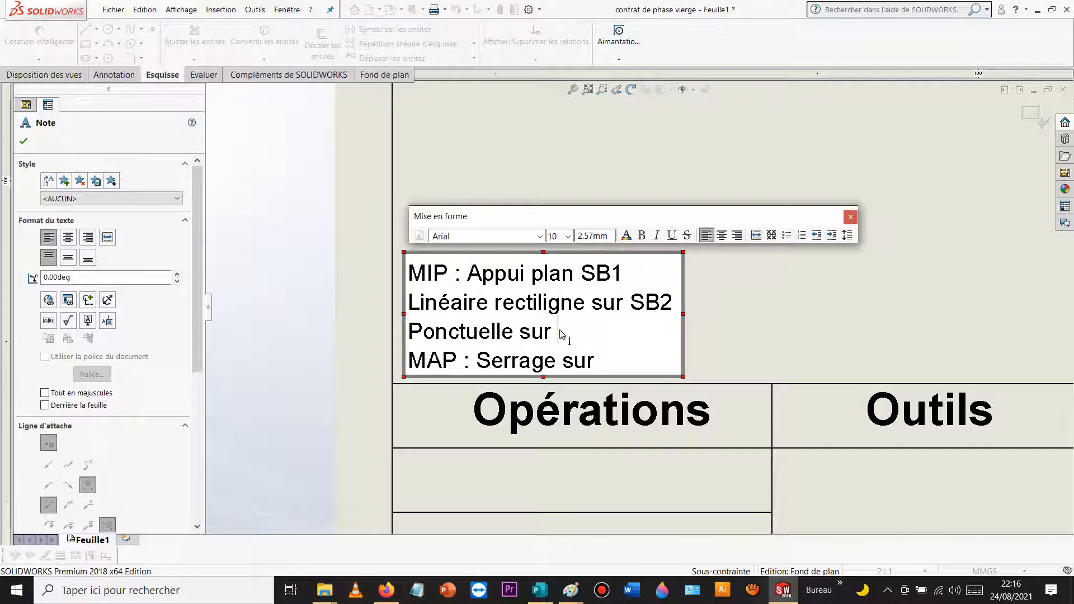
{"action": "type", "text": "SB3"}
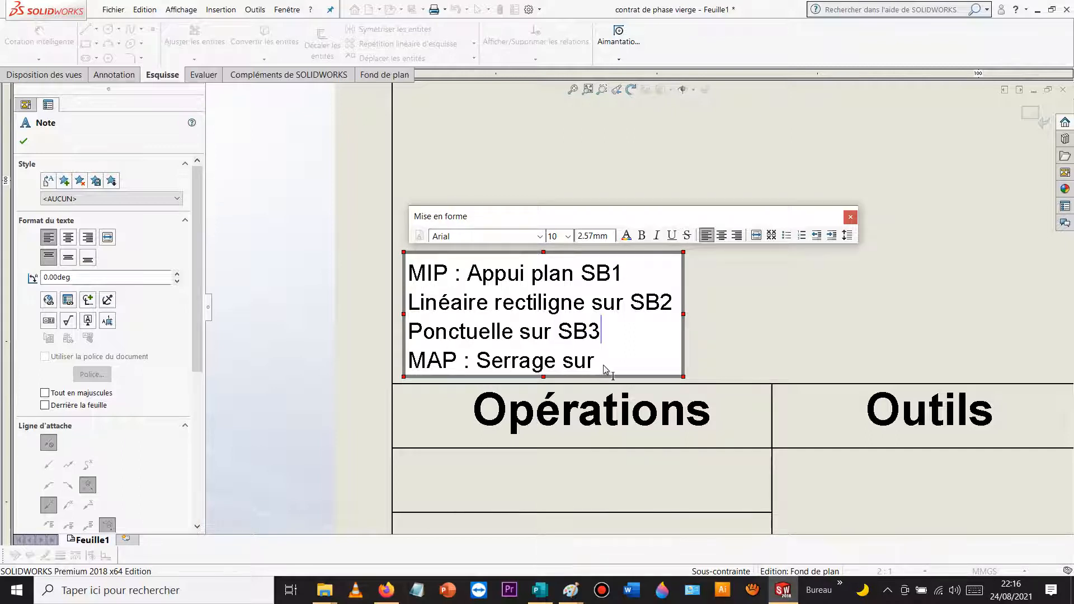
{"action": "left_click", "coordinate": [606, 366]}
{"action": "type", "text": "SB4"}
{"action": "left_click", "coordinate": [734, 349]}
{"action": "left_click", "coordinate": [741, 344]}
{"action": "scroll", "coordinate": [762, 321], "scroll_direction": "up", "scroll_amount": 8}
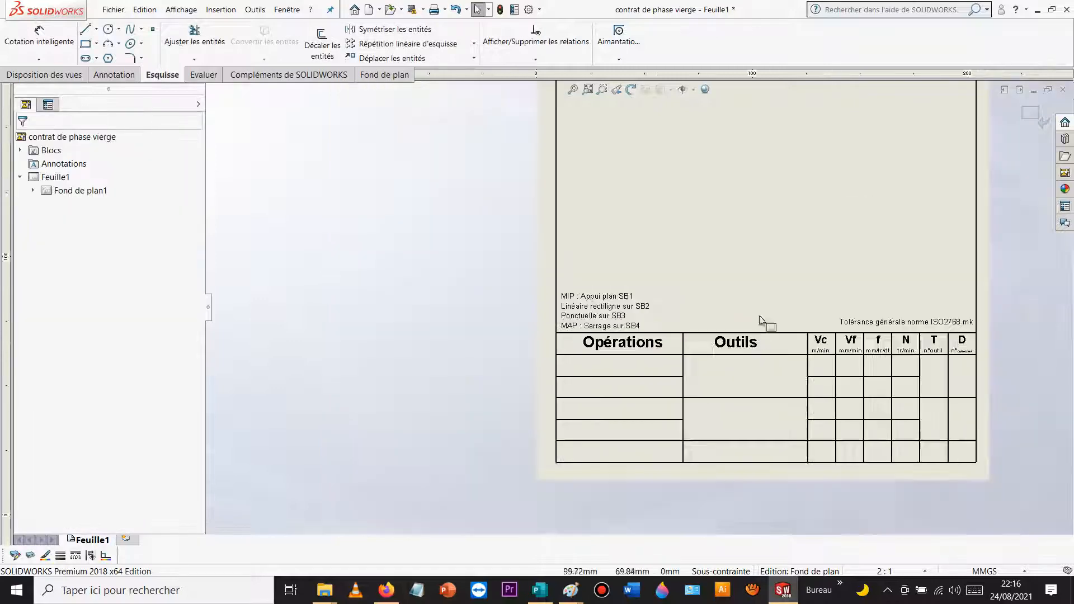
Step: Move the positioning note and the general tolerance note up together by one table row height
{"action": "scroll", "coordinate": [825, 319], "scroll_direction": "down", "scroll_amount": 3}
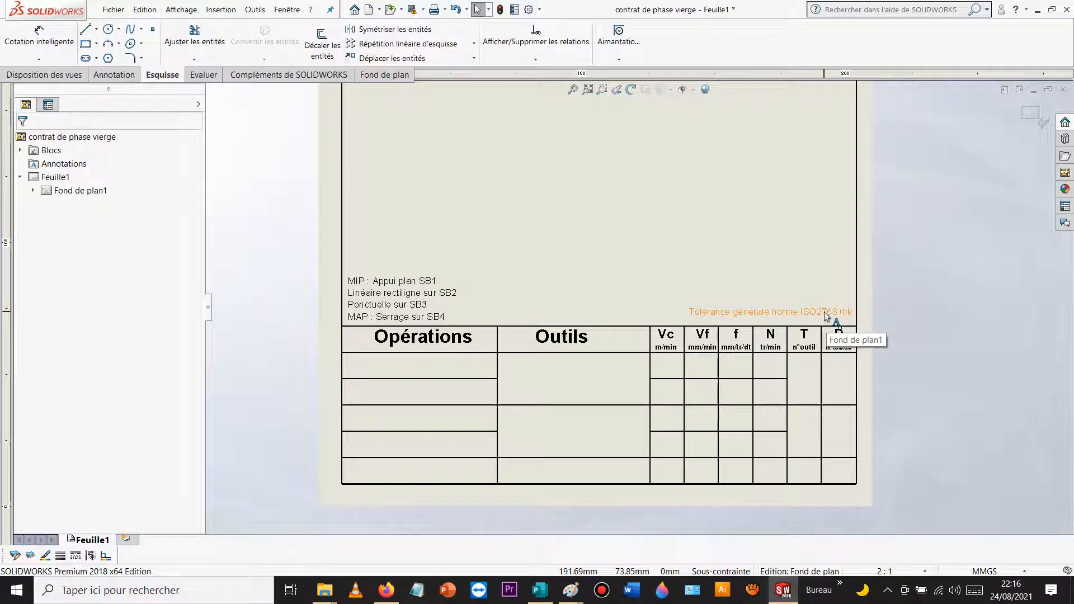
{"action": "scroll", "coordinate": [783, 309], "scroll_direction": "up", "scroll_amount": 5}
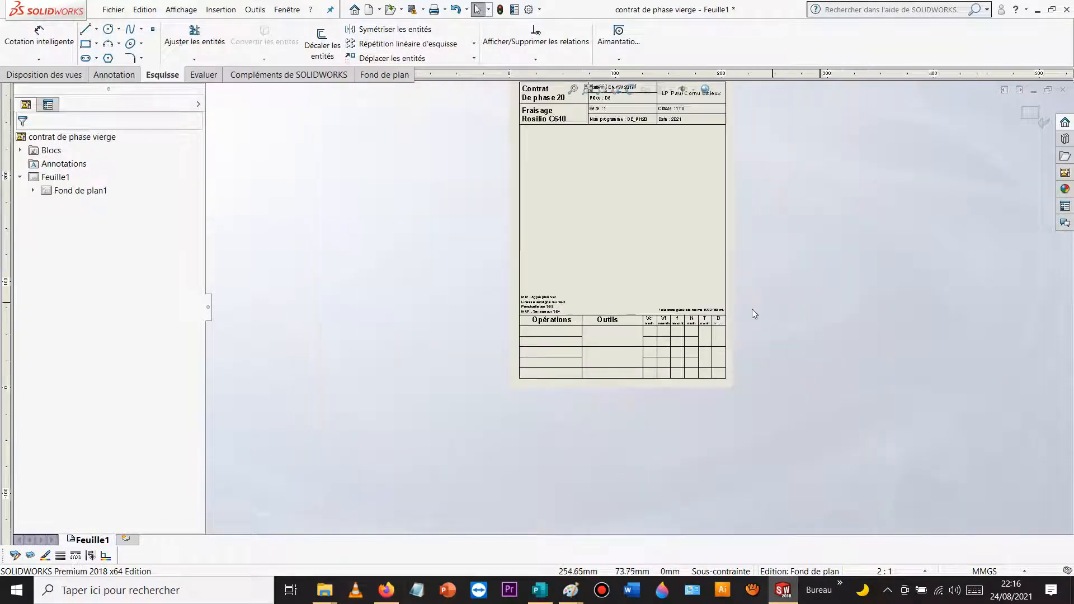
{"action": "scroll", "coordinate": [568, 324], "scroll_direction": "down", "scroll_amount": 4}
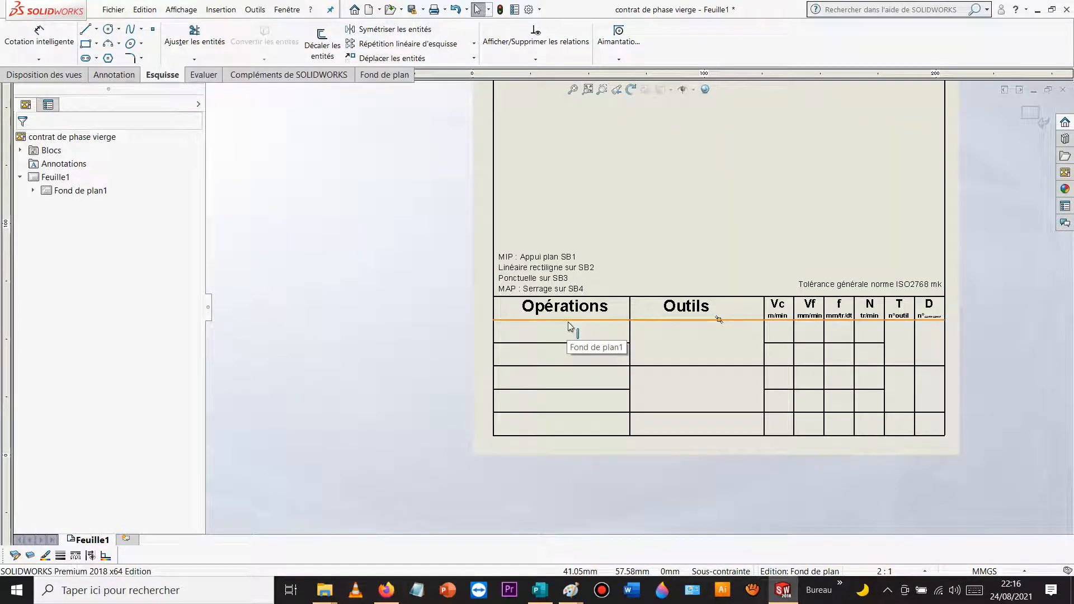
{"action": "scroll", "coordinate": [568, 321], "scroll_direction": "down", "scroll_amount": 2}
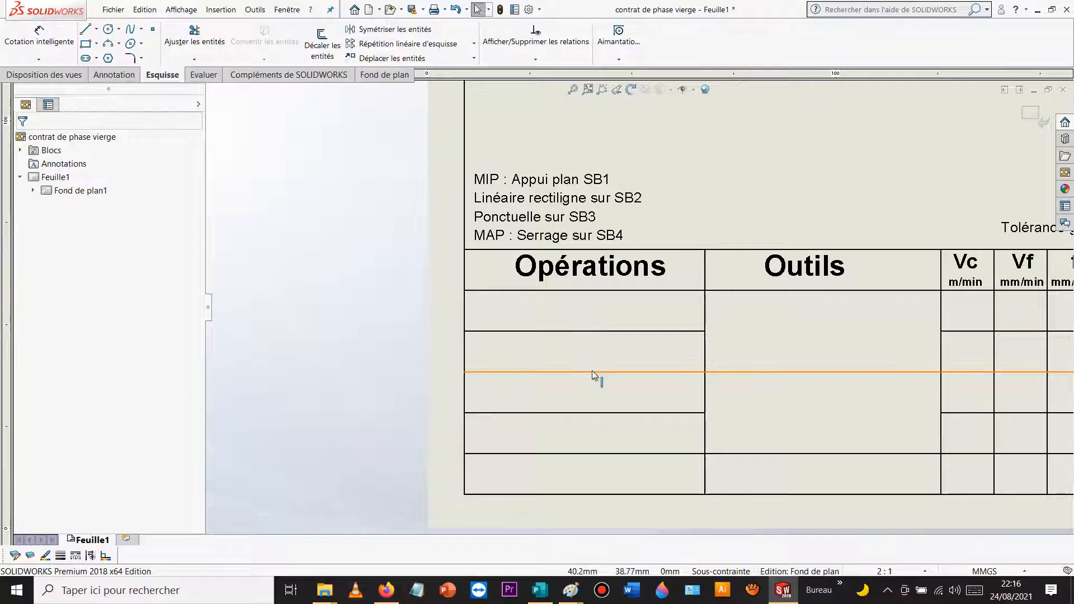
{"action": "scroll", "coordinate": [623, 385], "scroll_direction": "up", "scroll_amount": 3}
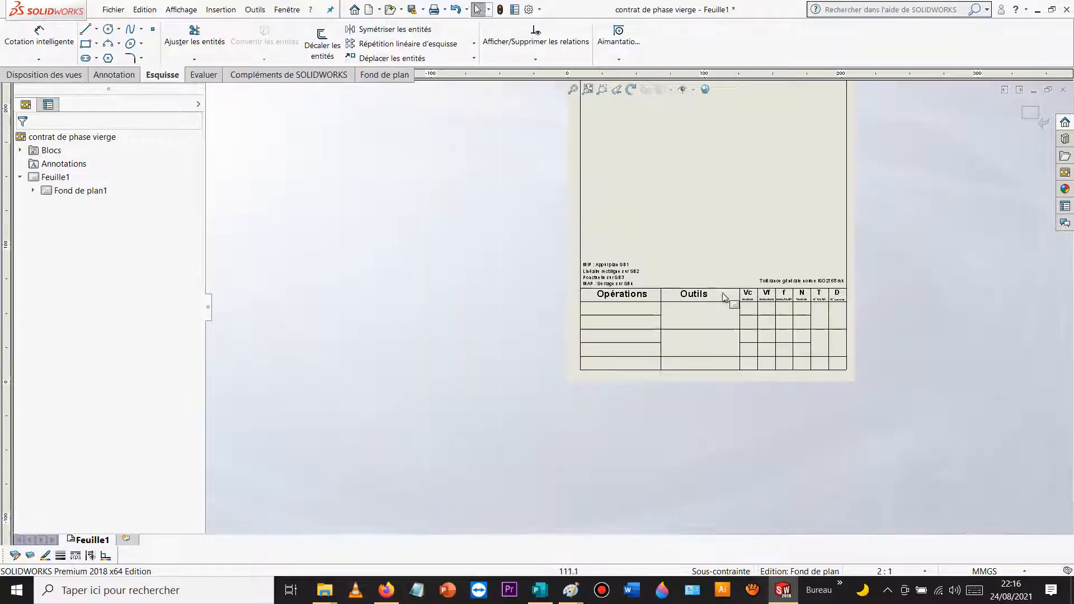
{"action": "scroll", "coordinate": [570, 296], "scroll_direction": "down", "scroll_amount": 2}
{"action": "scroll", "coordinate": [570, 295], "scroll_direction": "down", "scroll_amount": 1}
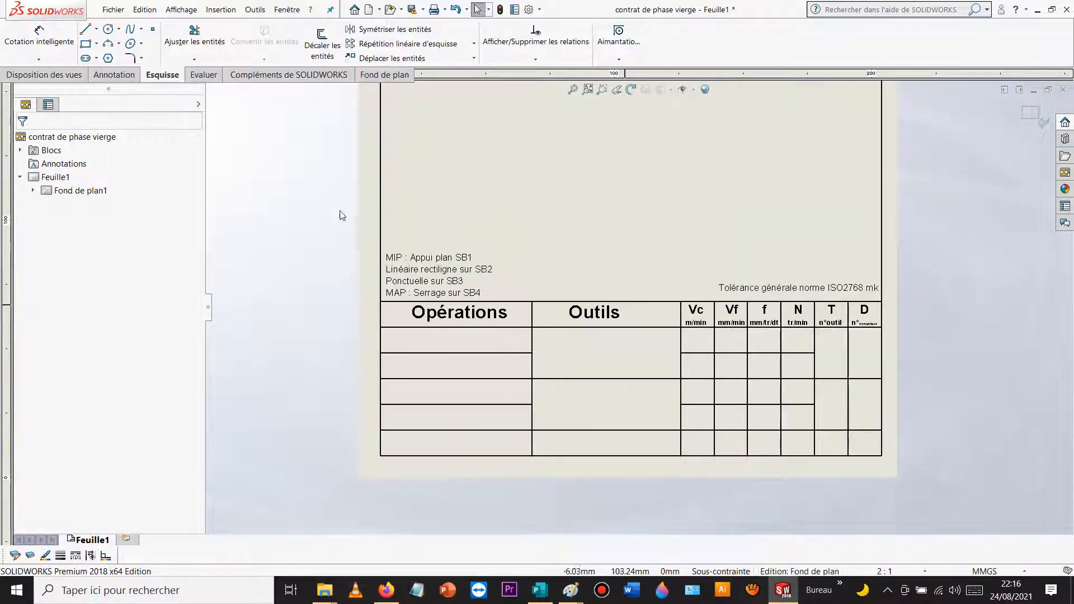
{"action": "left_click_drag", "start_coordinate": [339, 210], "coordinate": [910, 301]}
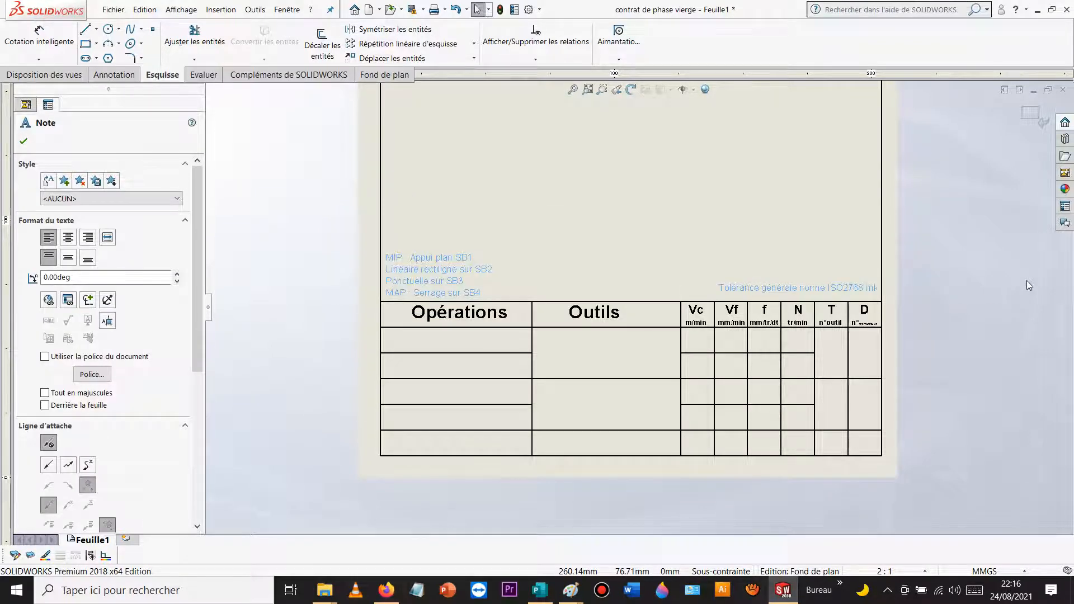
{"action": "key", "text": "Up"}
{"action": "left_click", "coordinate": [310, 284]}
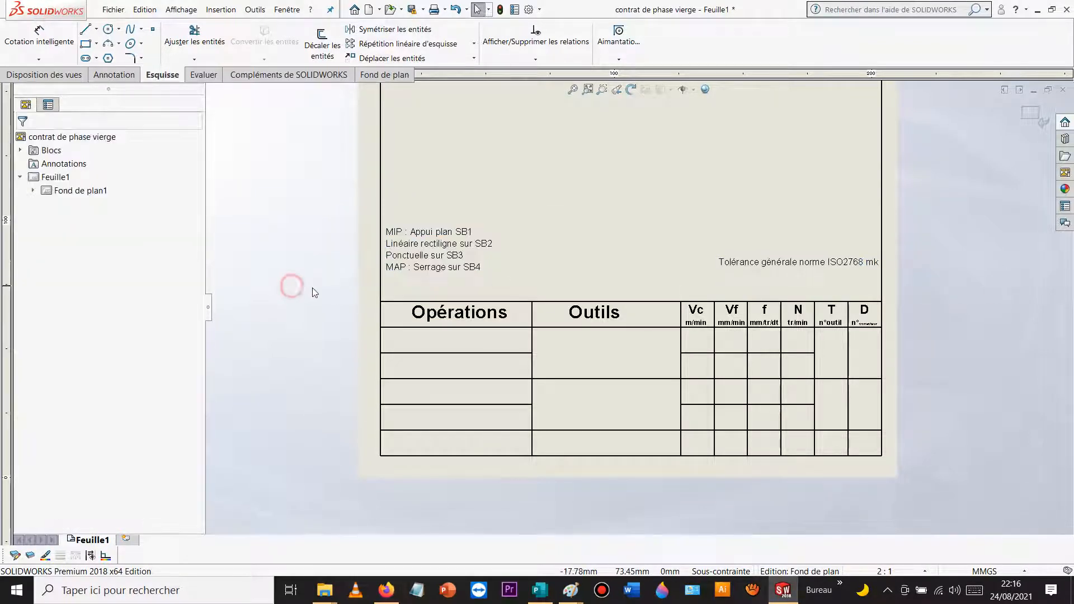
Step: Move the operations table's whole header row, with its titles and border lines, up by one row height
{"action": "left_click_drag", "start_coordinate": [309, 286], "coordinate": [902, 339]}
{"action": "key", "text": "Up"}
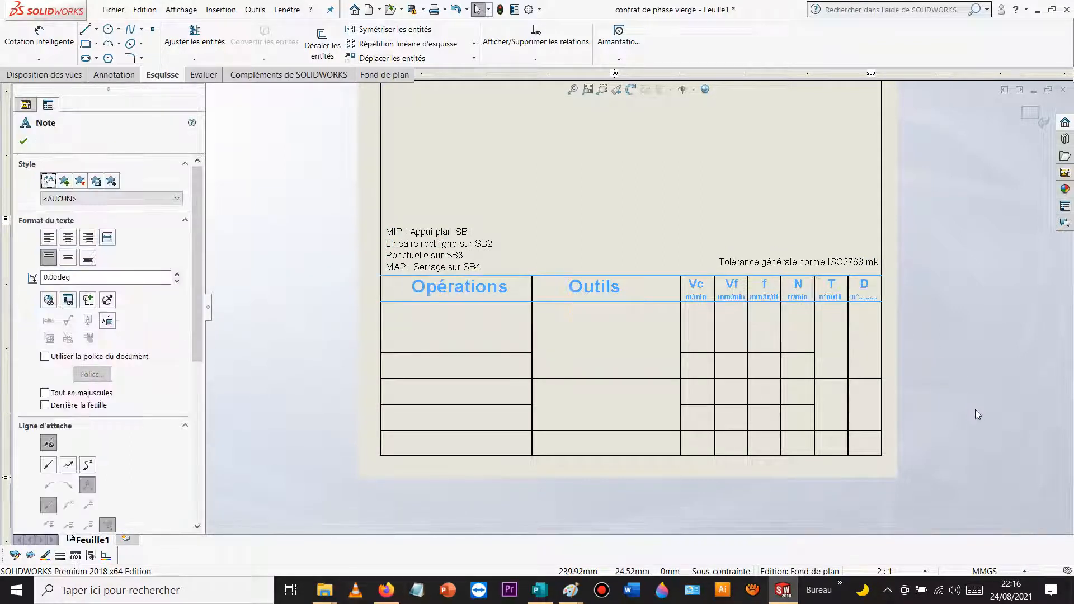
{"action": "left_click", "coordinate": [920, 249]}
{"action": "scroll", "coordinate": [488, 343], "scroll_direction": "down", "scroll_amount": 5}
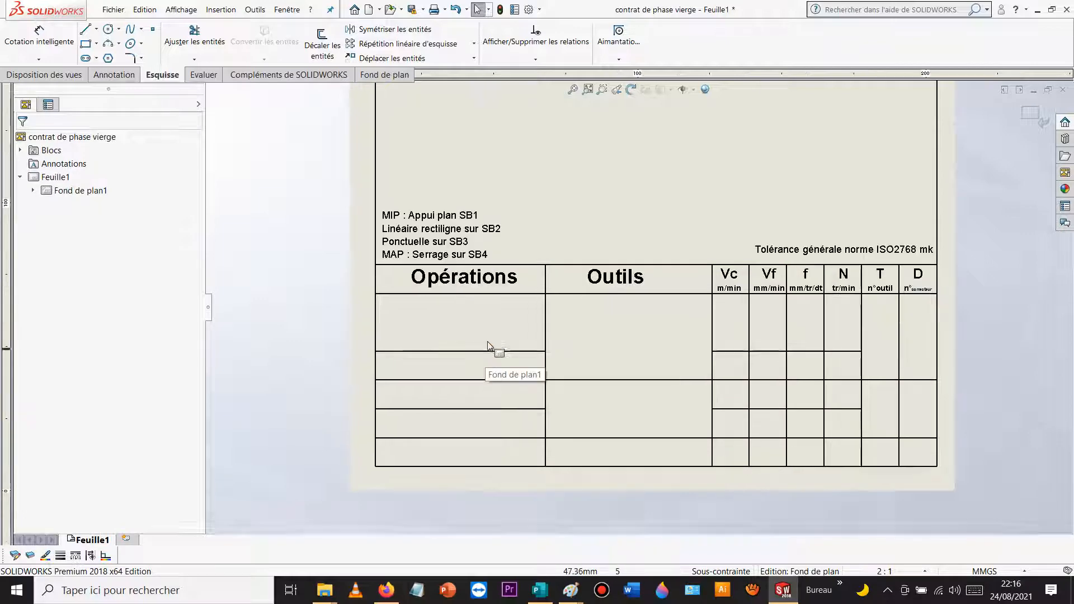
Step: Draw a horizontal line about 59 mm long across the Opérations column to split the tall first row
{"action": "key", "text": "z"}
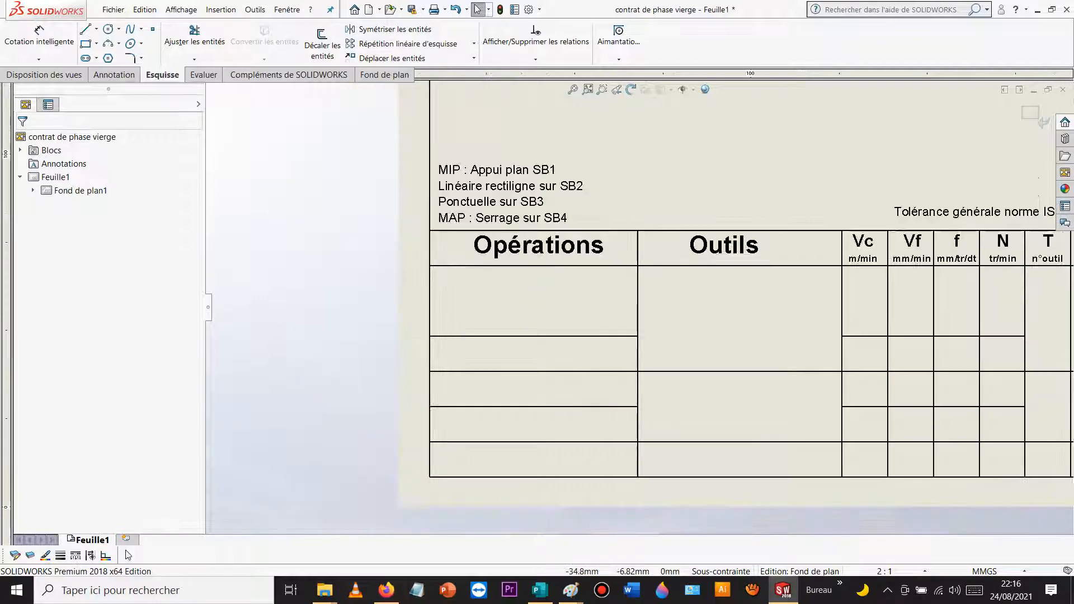
{"action": "left_click", "coordinate": [60, 556]}
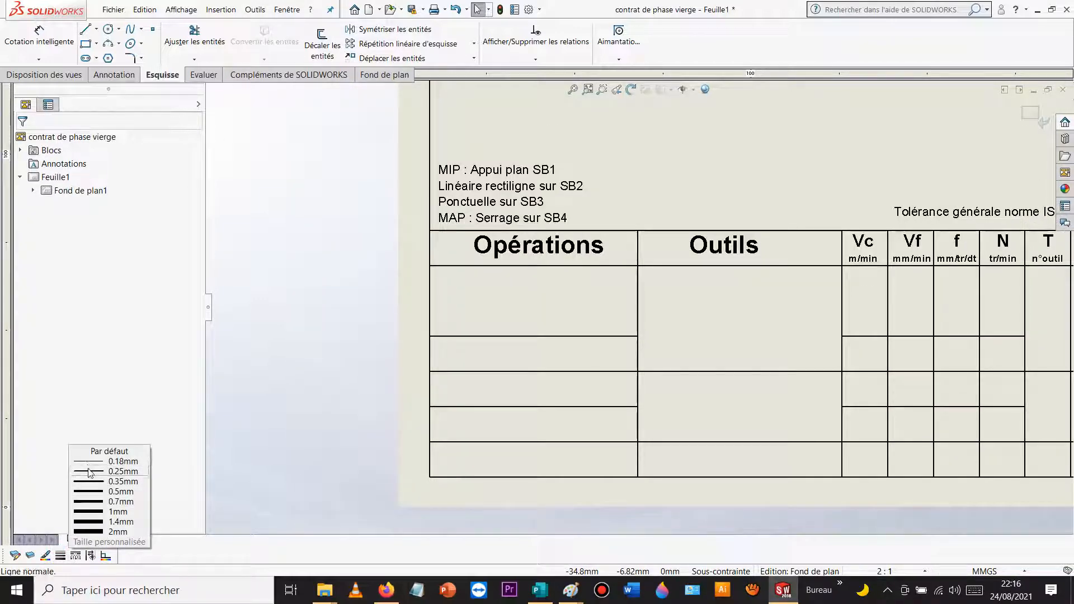
{"action": "left_click", "coordinate": [85, 30]}
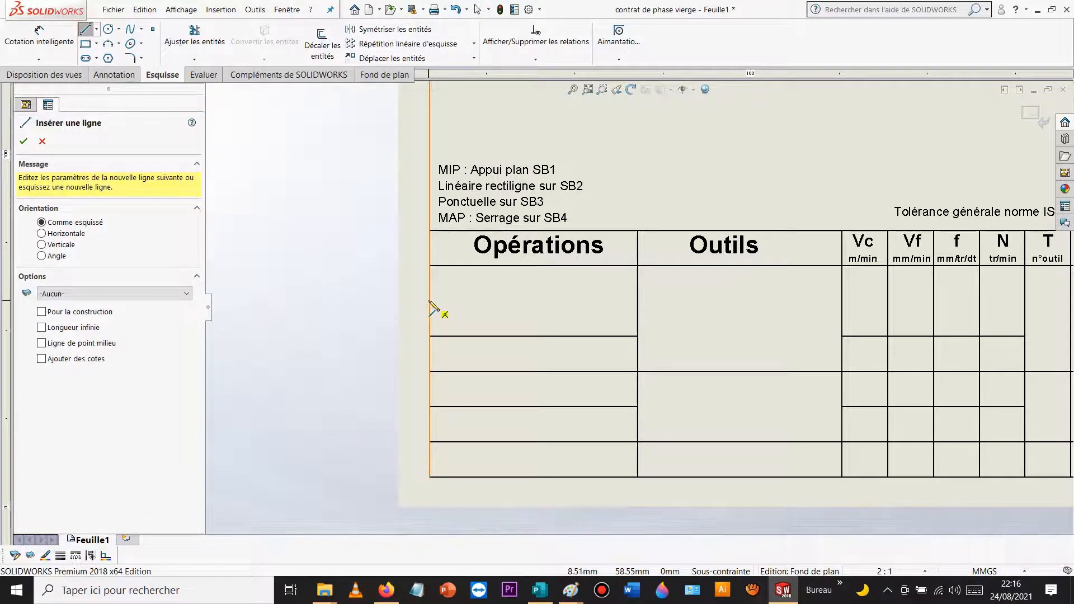
{"action": "left_click", "coordinate": [430, 297]}
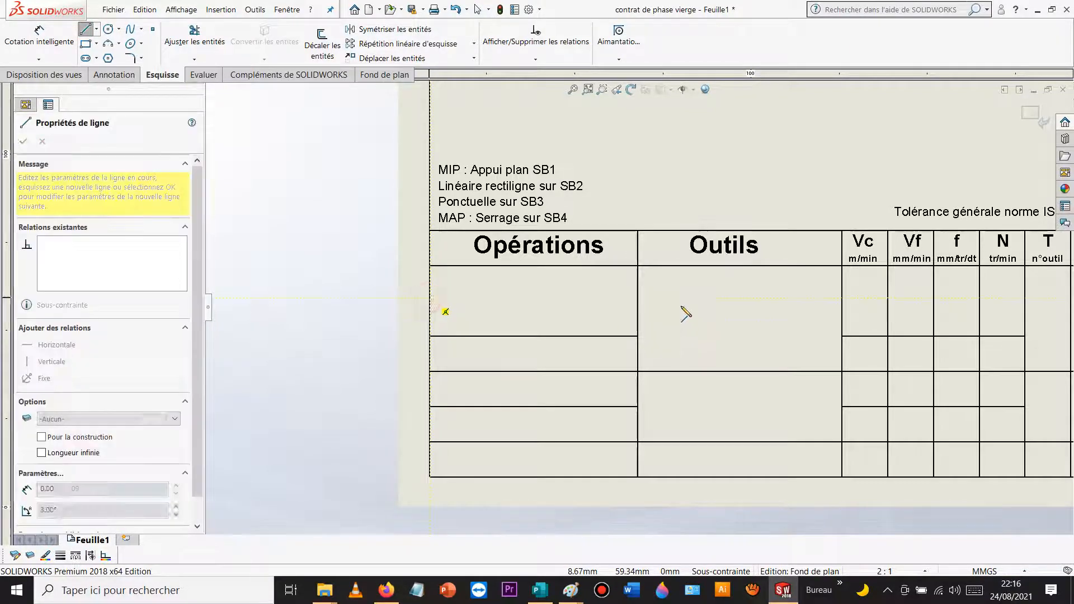
{"action": "left_click", "coordinate": [638, 297]}
{"action": "key", "text": "Escape"}
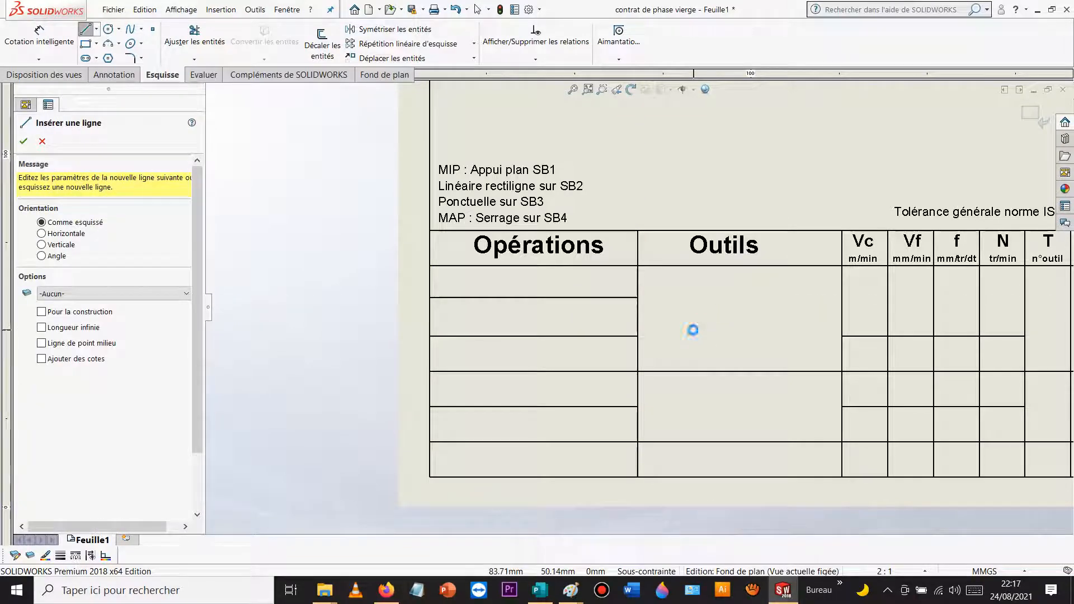
{"action": "key", "text": "Escape"}
Step: Shift the new Opérations line slightly down so the two rows it separates are equally high
{"action": "left_click", "coordinate": [587, 299]}
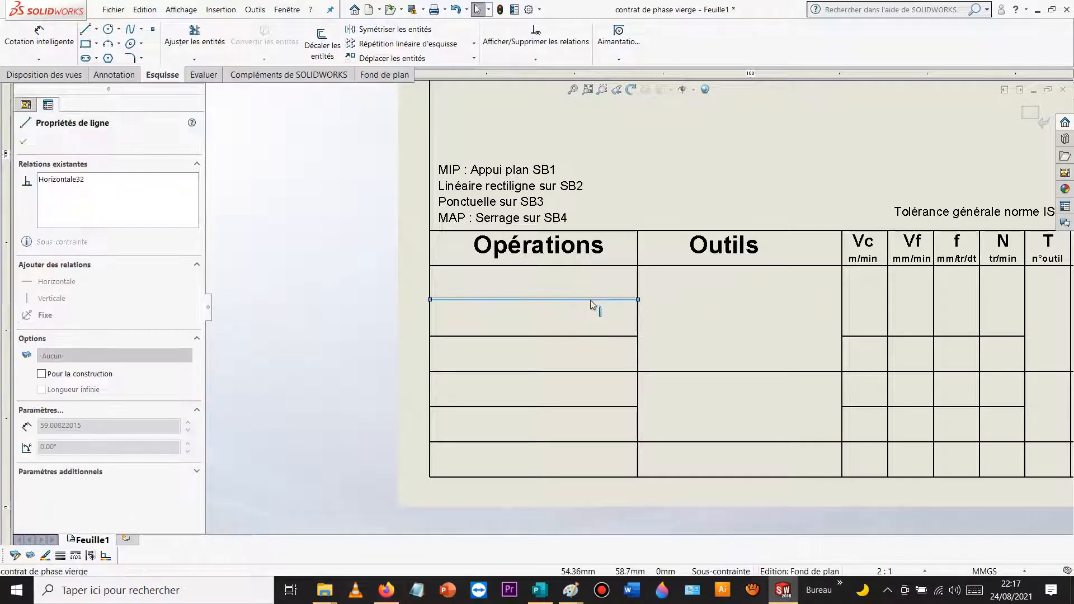
{"action": "left_click_drag", "start_coordinate": [591, 301], "coordinate": [591, 302]}
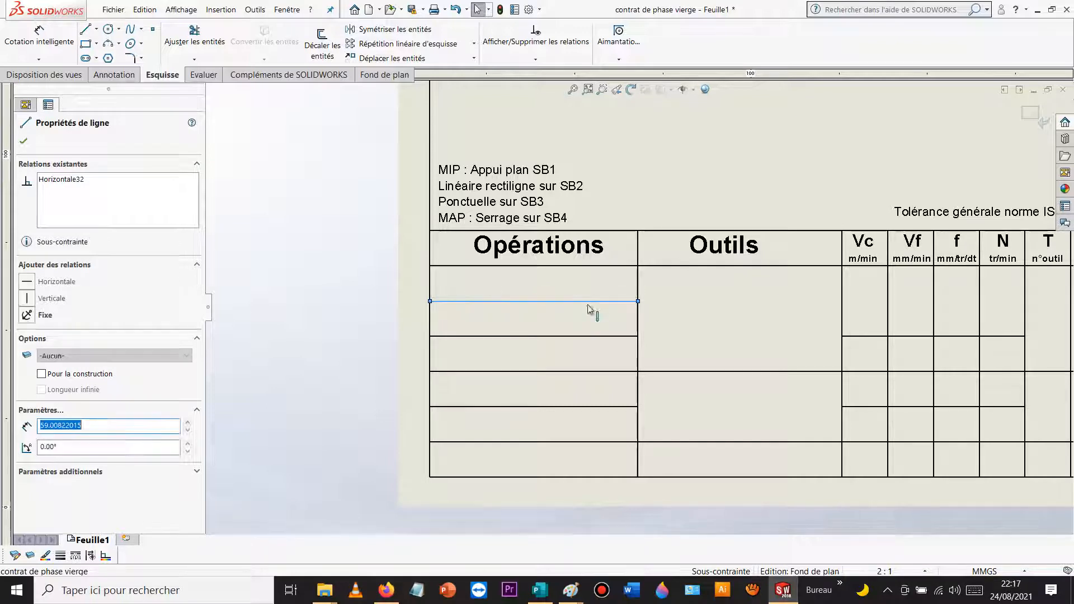
{"action": "left_click", "coordinate": [351, 272]}
{"action": "scroll", "coordinate": [772, 377], "scroll_direction": "up", "scroll_amount": 3}
{"action": "scroll", "coordinate": [754, 328], "scroll_direction": "down", "scroll_amount": 1}
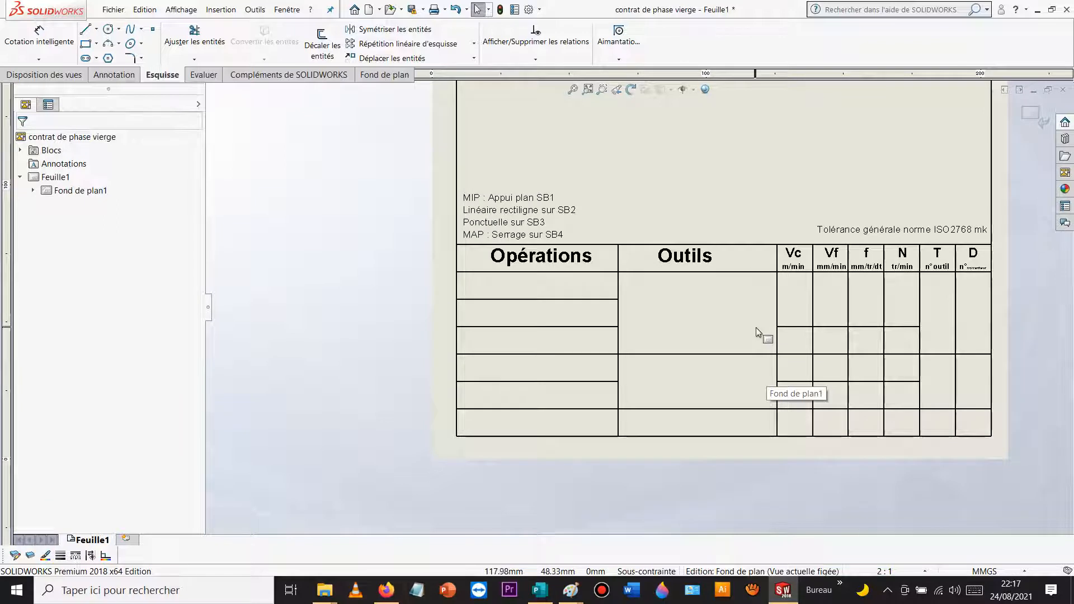
Step: Trim away the Outils column's segment of the horizontal line below the third operation row
{"action": "left_click", "coordinate": [666, 356]}
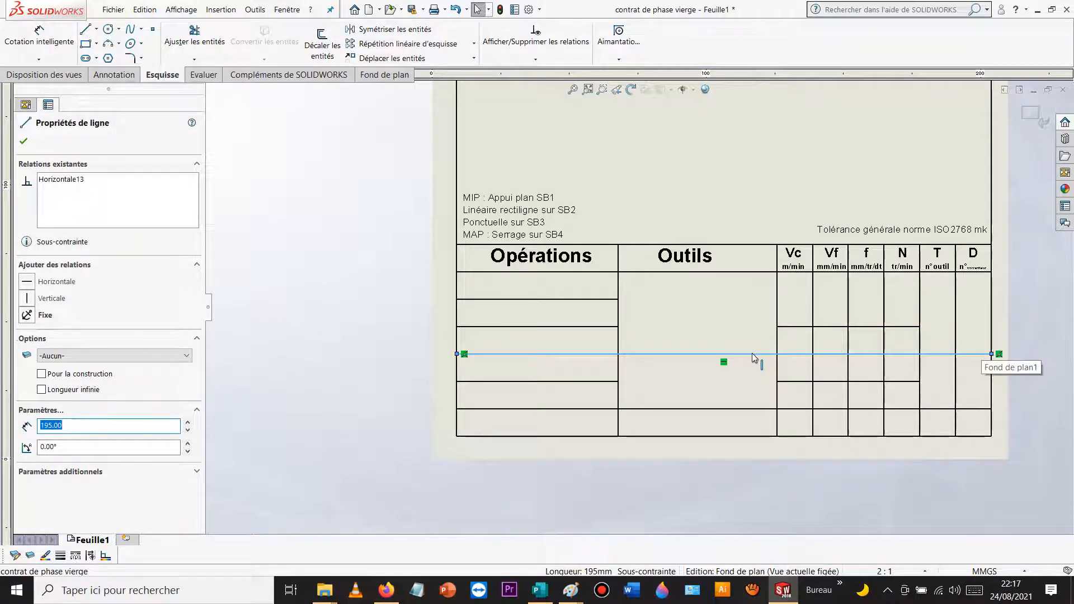
{"action": "left_click", "coordinate": [327, 195]}
{"action": "left_click", "coordinate": [190, 41]}
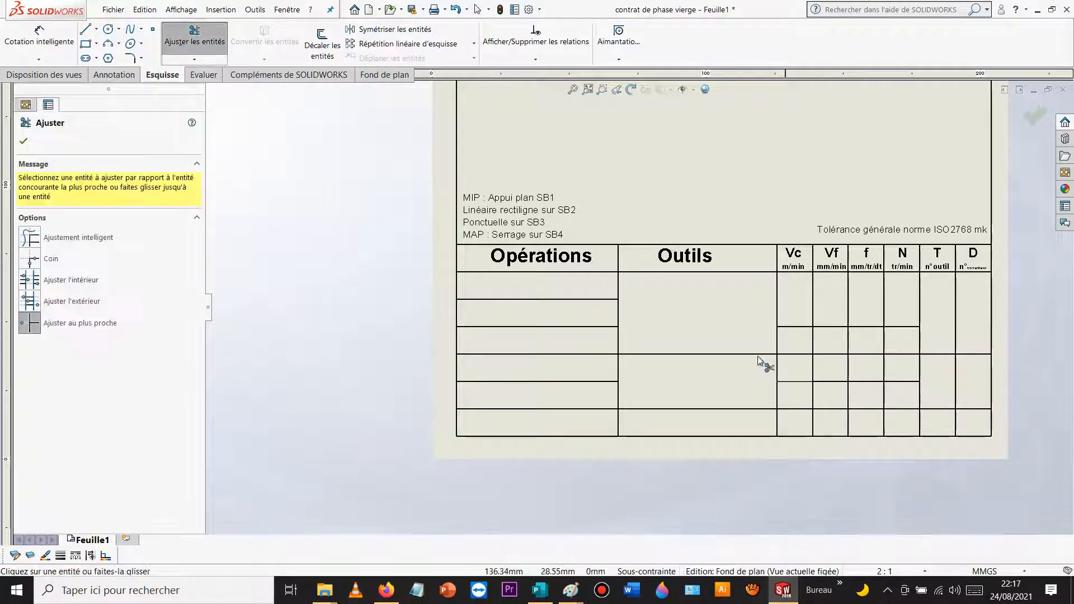
{"action": "left_click", "coordinate": [744, 355]}
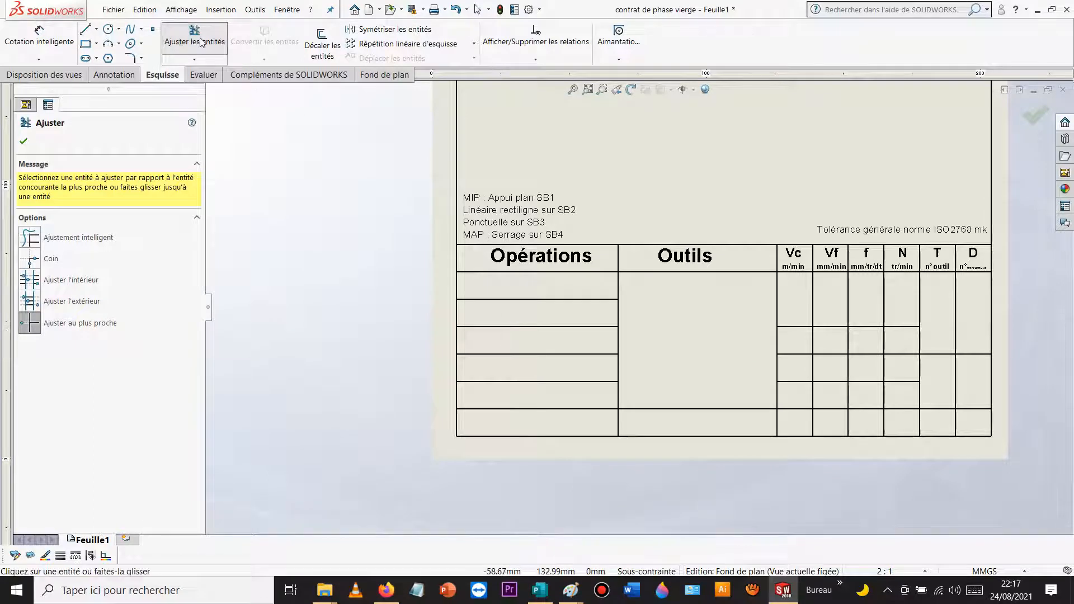
Step: Draw a divider across the Outils column below the fourth row, and trim the line below the third row out of the T and D columns
{"action": "left_click", "coordinate": [86, 30]}
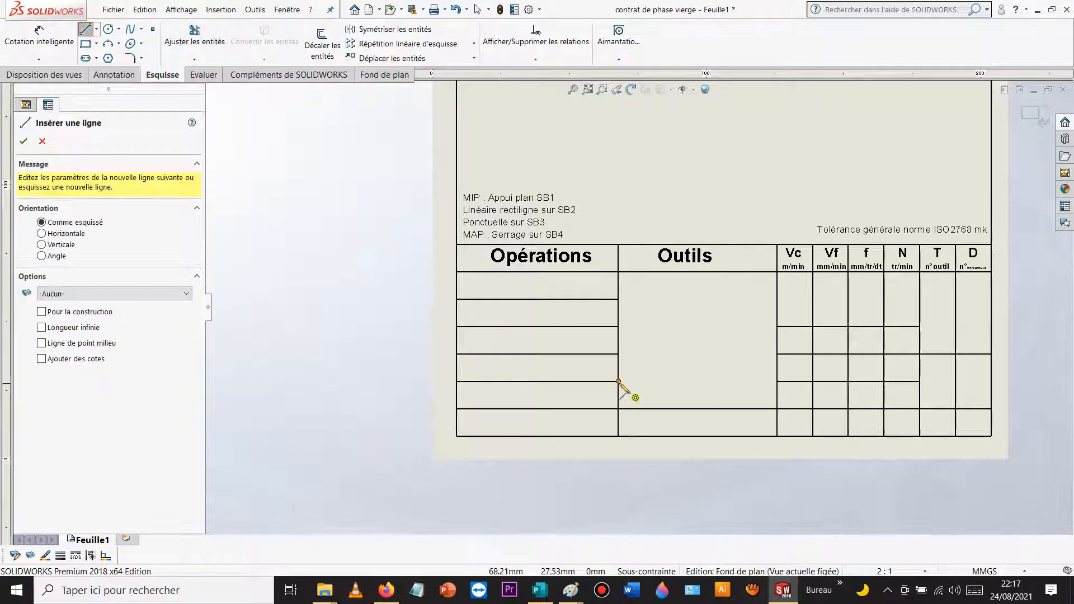
{"action": "left_click", "coordinate": [619, 382]}
{"action": "double_click", "coordinate": [777, 382]}
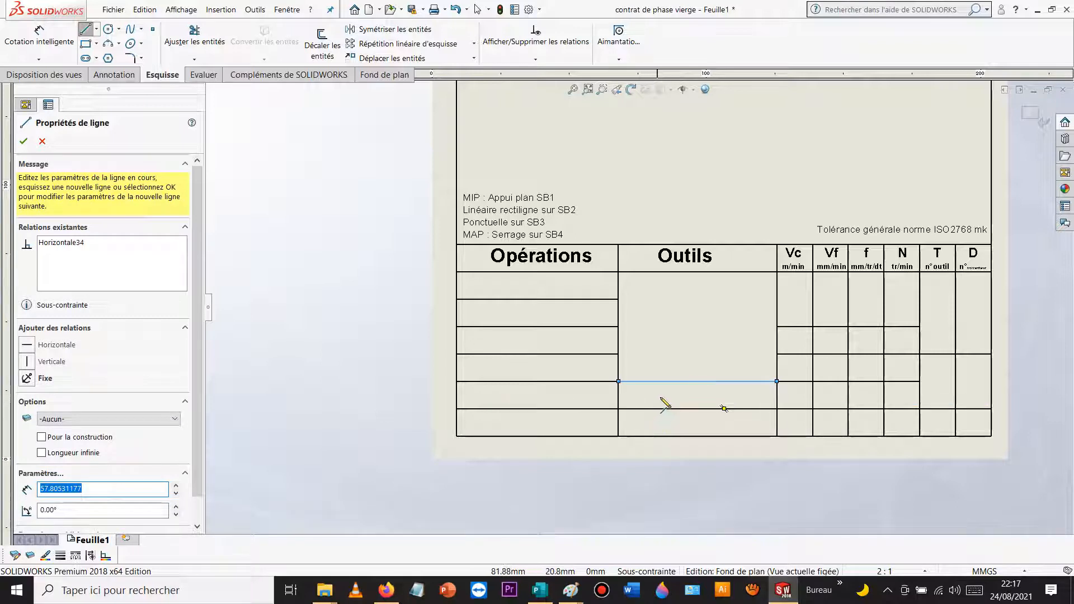
{"action": "left_click", "coordinate": [200, 54]}
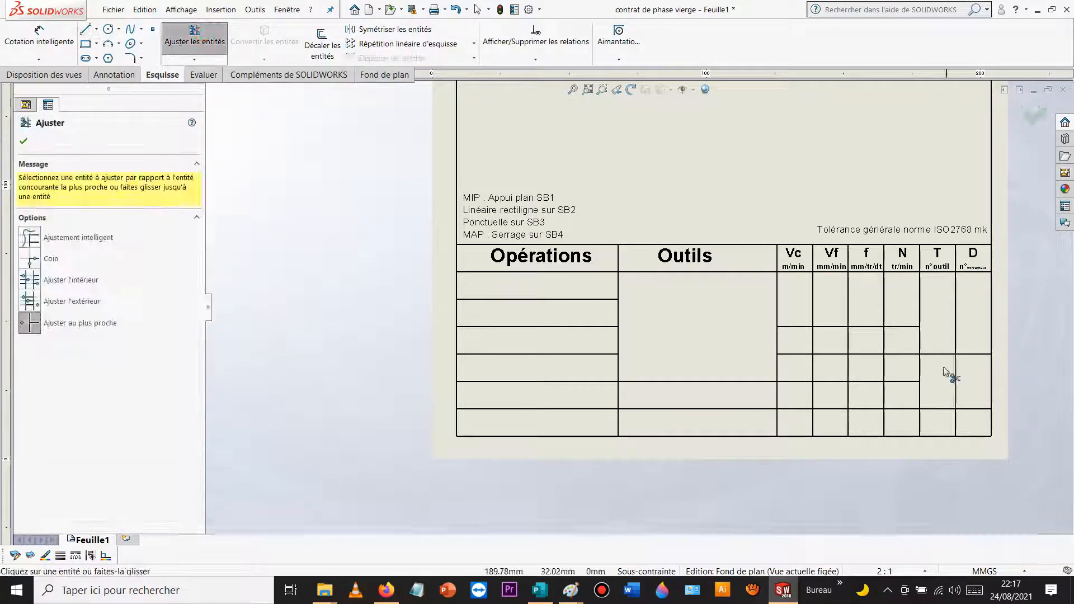
{"action": "left_click", "coordinate": [976, 355]}
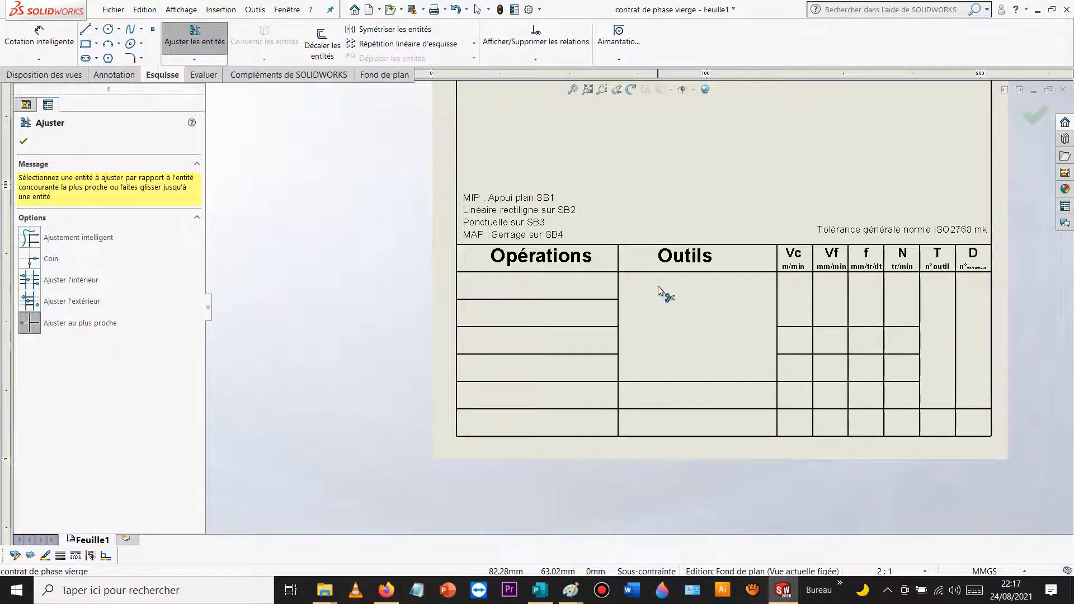
Step: Draw a horizontal line across the Vc, Vf, f and N columns, level with the divider below the first operation row
{"action": "left_click", "coordinate": [87, 30]}
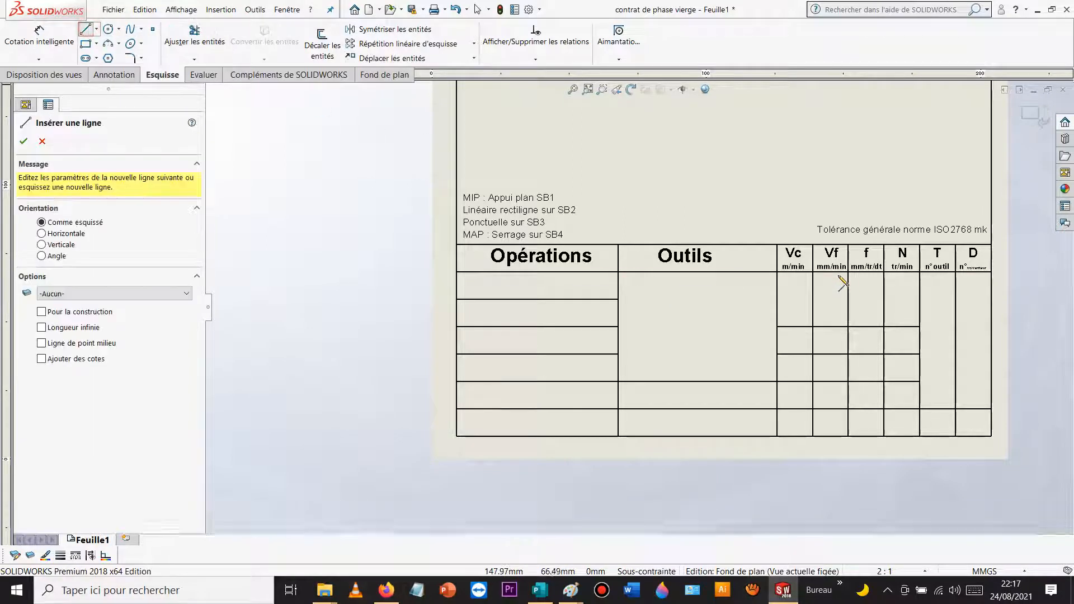
{"action": "left_click", "coordinate": [778, 299]}
{"action": "left_click", "coordinate": [920, 300]}
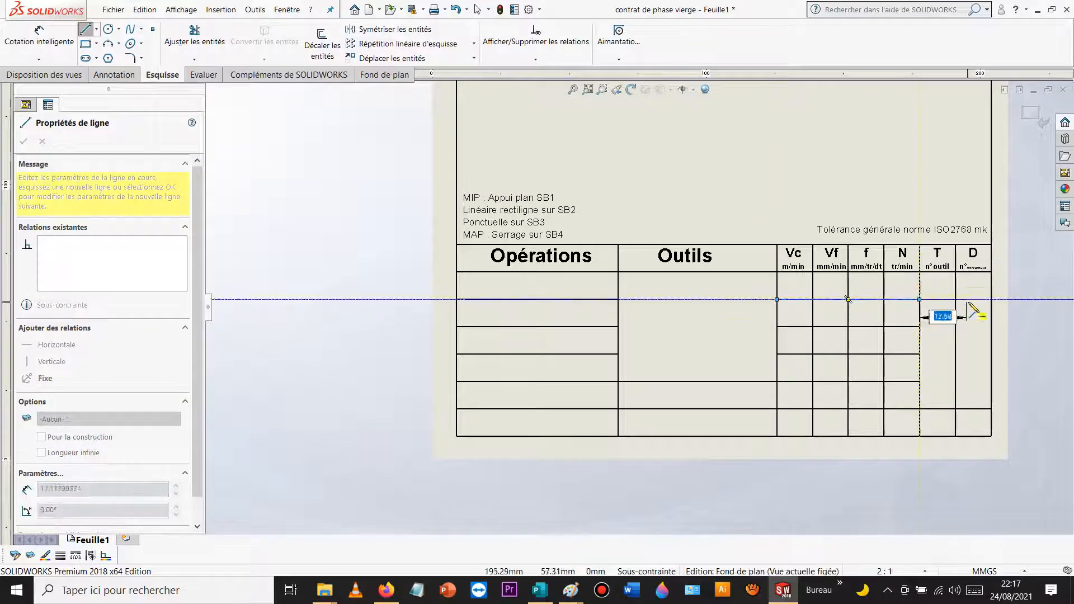
{"action": "key", "text": "Escape"}
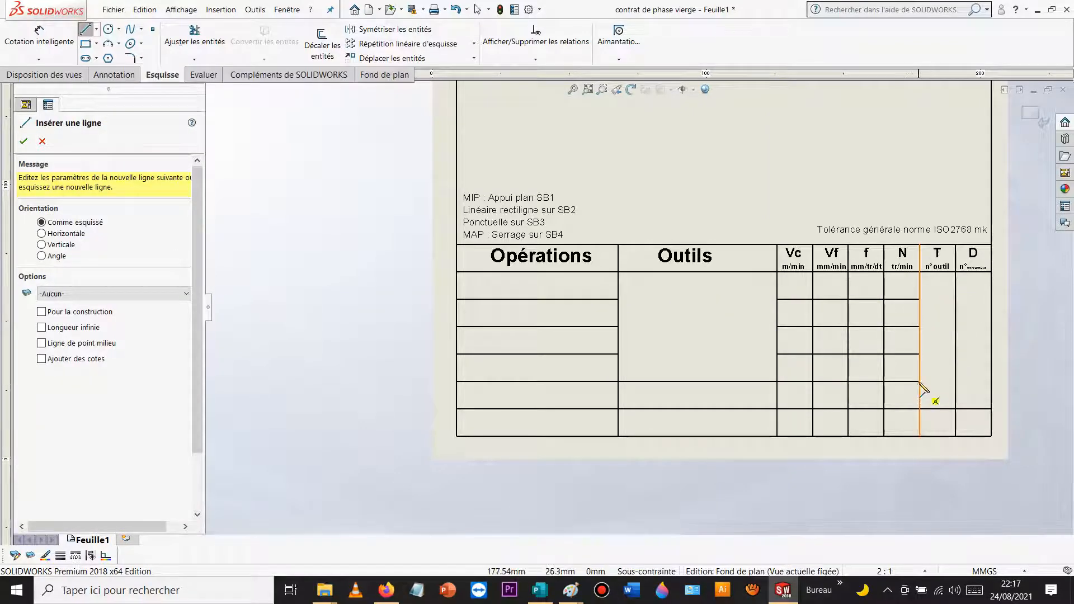
Step: Draw a horizontal line about 26 mm long across the T and D columns, level with the divider below the fourth row
{"action": "left_click", "coordinate": [920, 381]}
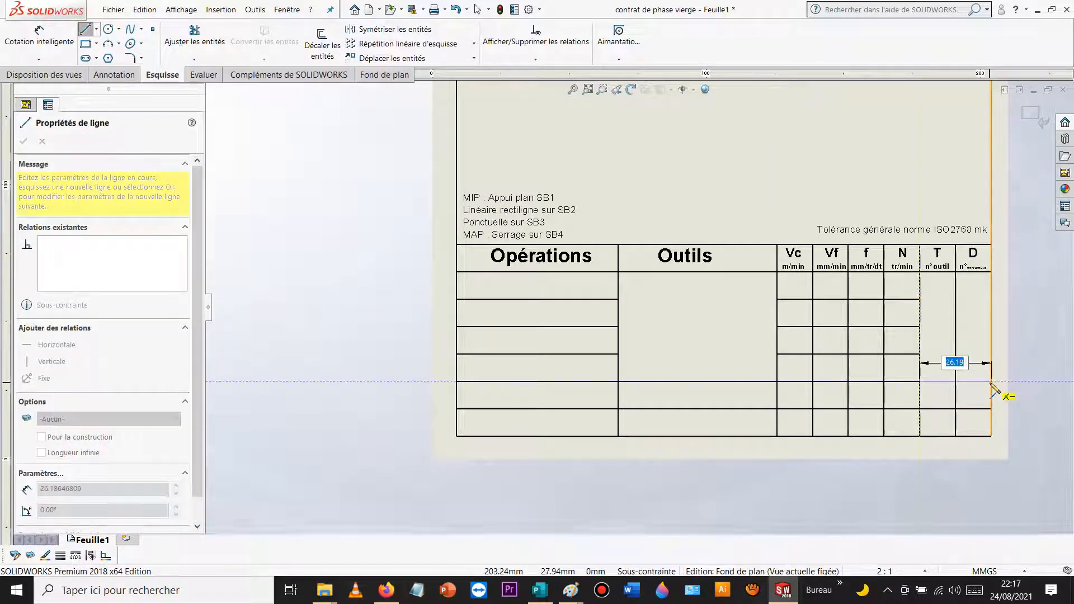
{"action": "left_click", "coordinate": [991, 381]}
{"action": "key", "text": "Escape"}
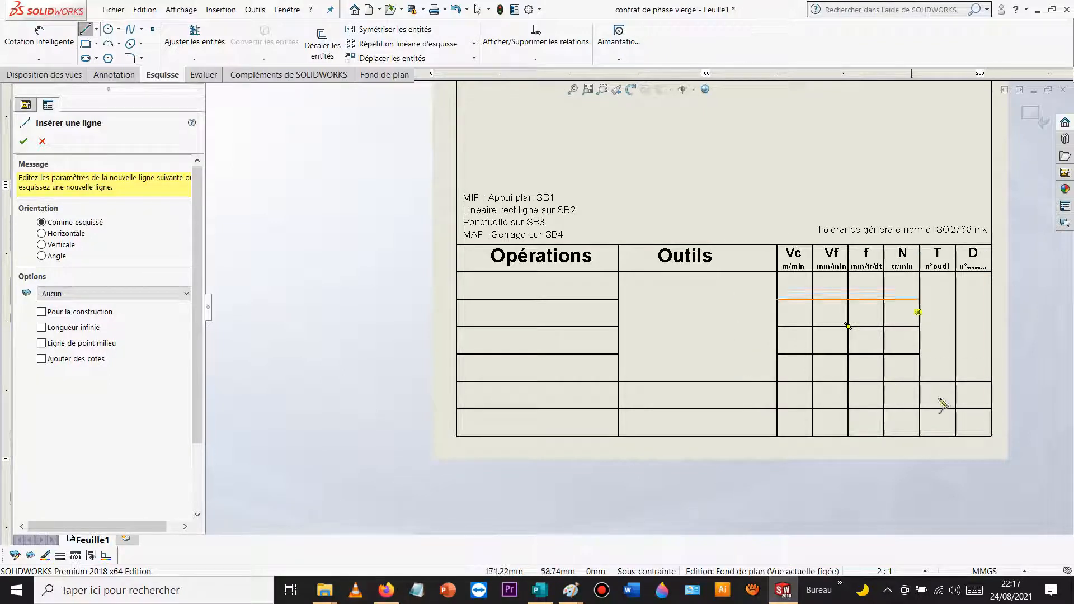
Step: Insert a note reading "Surfaçage EB" in the first row of the Opérations column
{"action": "left_click", "coordinate": [115, 76]}
{"action": "left_click", "coordinate": [227, 40]}
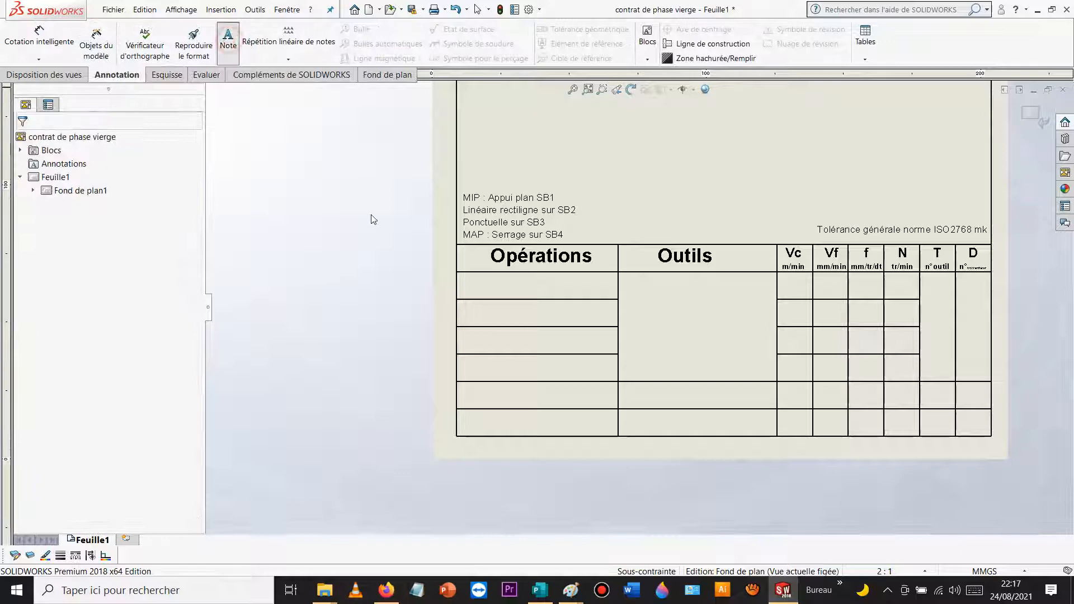
{"action": "left_click", "coordinate": [467, 274]}
{"action": "type", "text": "XXXXXXX"}
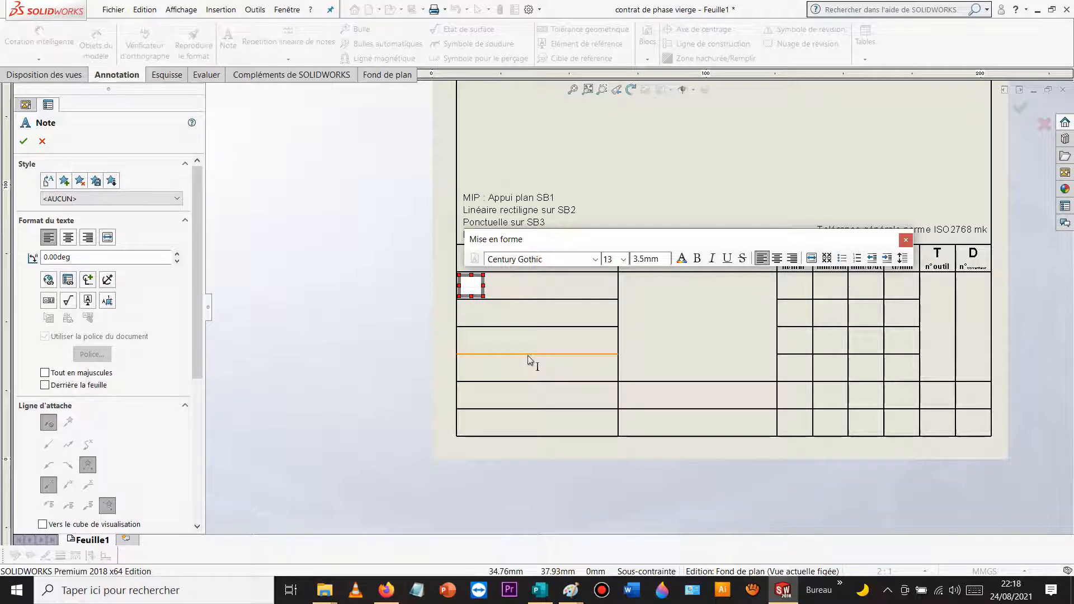
{"action": "type", "text": "S"}
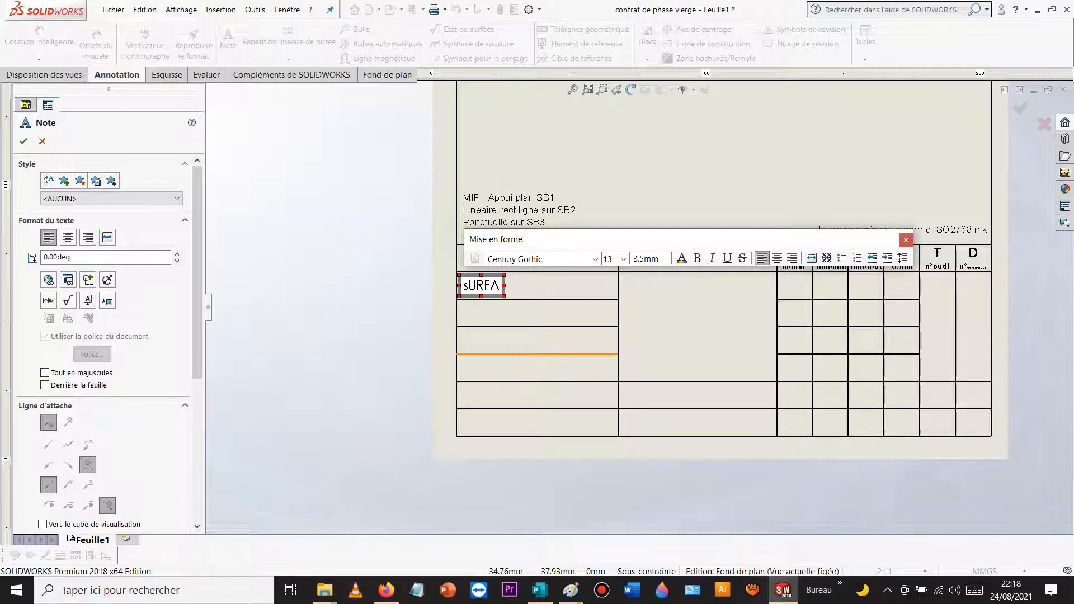
{"action": "key", "text": "BackSpace"}
{"action": "key", "text": "BackSpace"}
{"action": "key", "text": "BackSpace"}
{"action": "key", "text": "BackSpace"}
{"action": "key", "text": "BackSpace"}
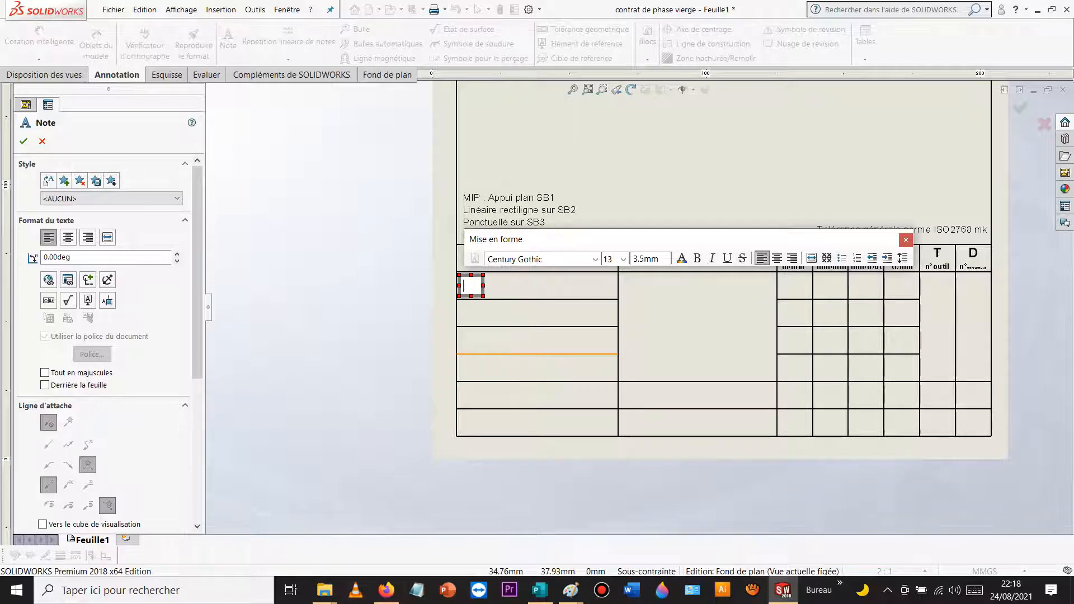
{"action": "type", "text": "Surfaçage "}
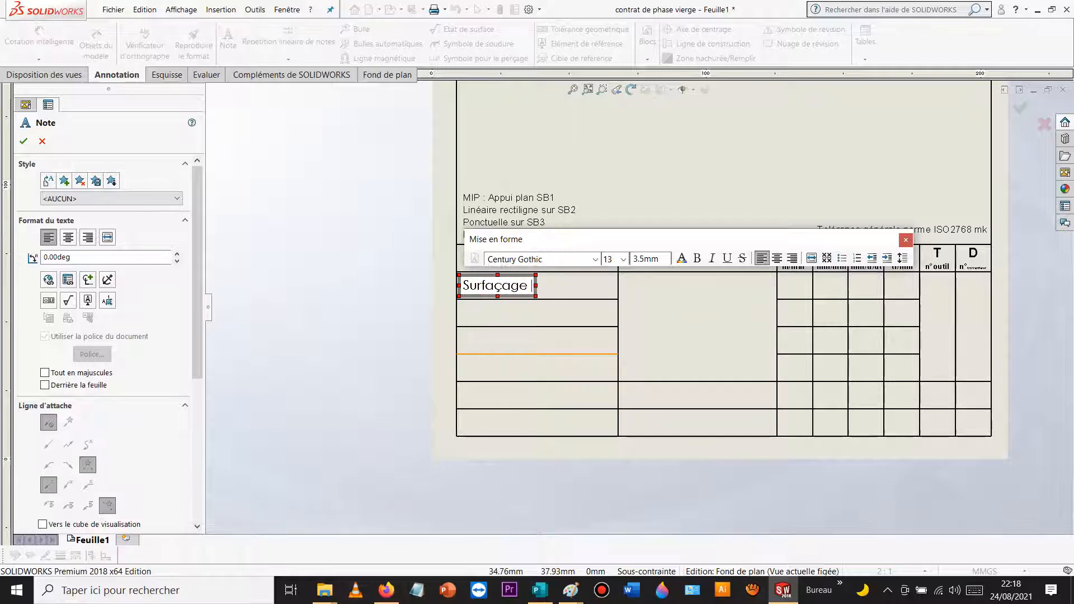
{"action": "type", "text": "EB"}
{"action": "left_click", "coordinate": [366, 308]}
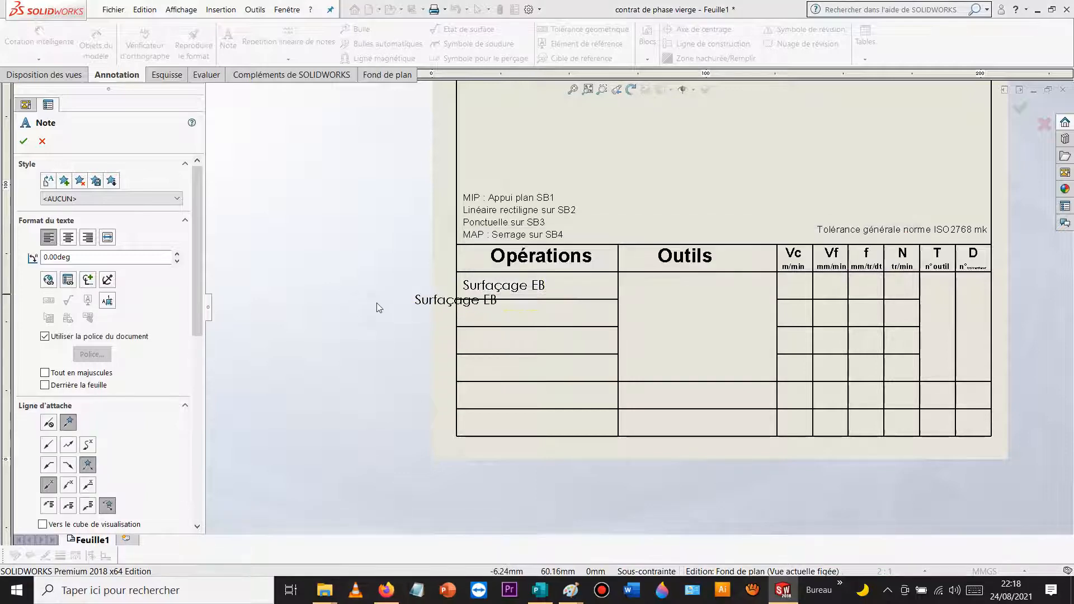
{"action": "key", "text": "Escape"}
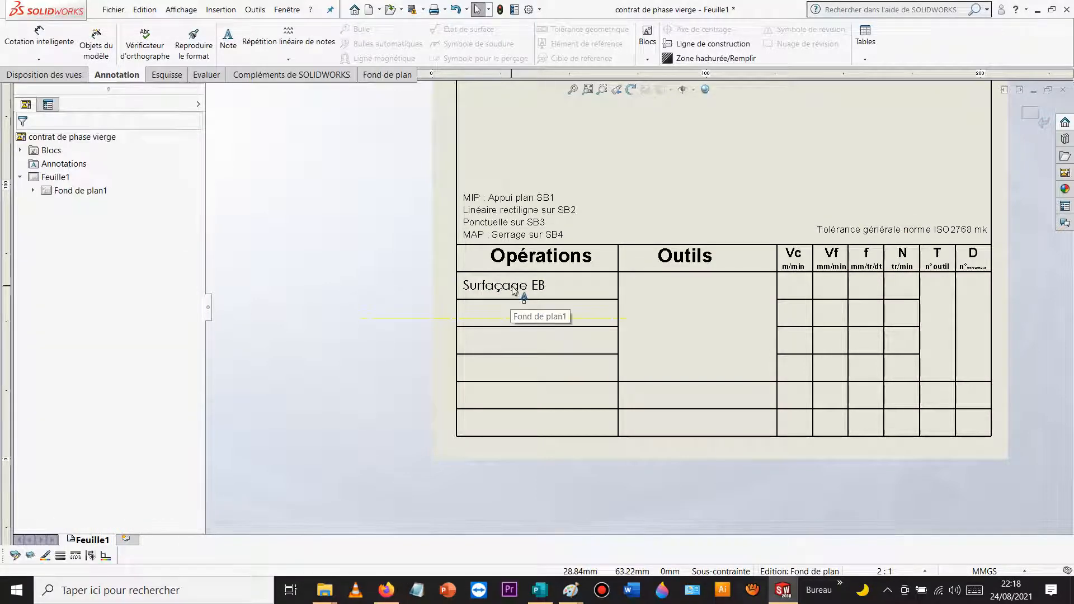
Step: Try to change the "Surfaçage EB" note's font to Arial, and set its text size to 12
{"action": "left_click", "coordinate": [513, 286]}
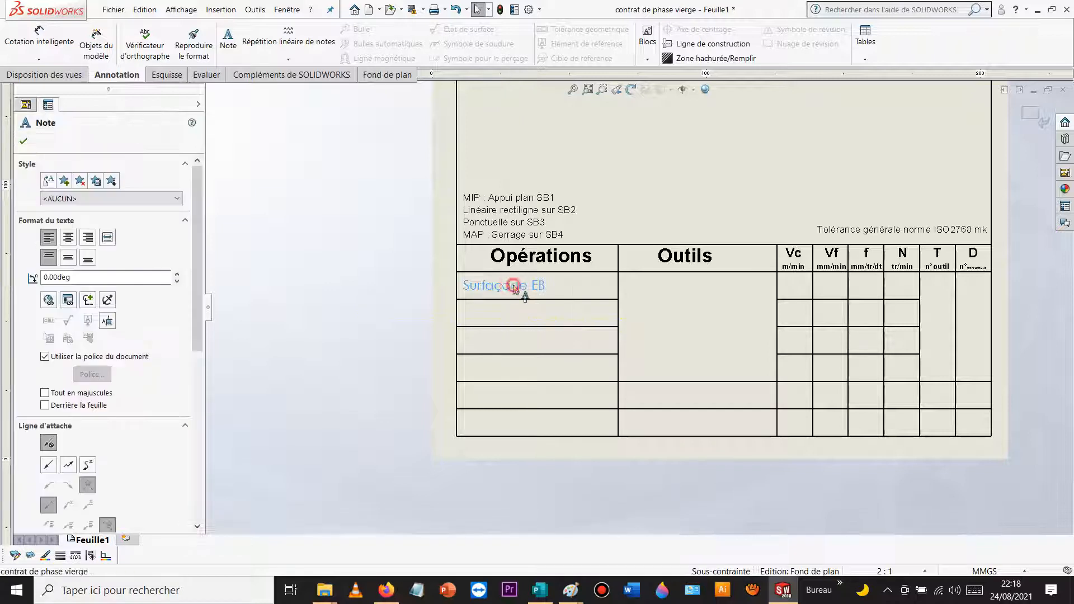
{"action": "double_click", "coordinate": [513, 286]}
{"action": "left_click", "coordinate": [554, 259]}
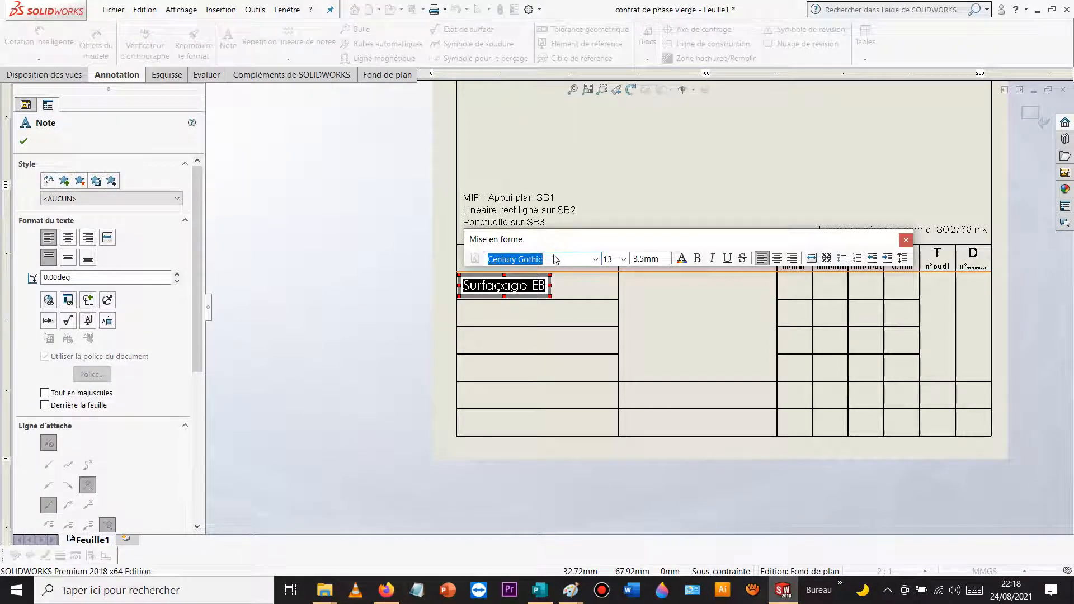
{"action": "type", "text": "a"}
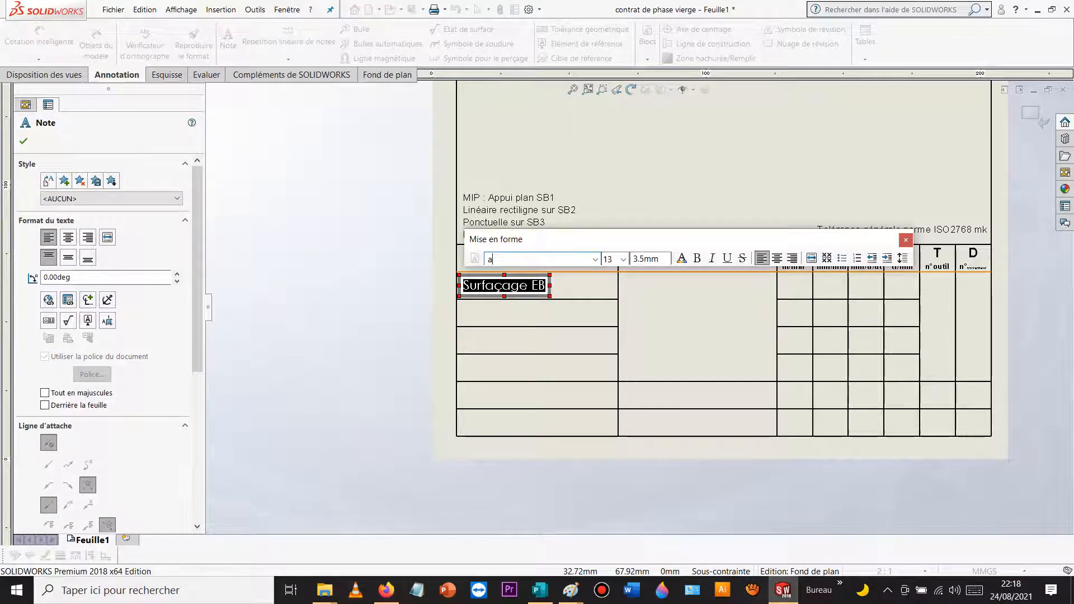
{"action": "type", "text": "rial"}
{"action": "left_click", "coordinate": [622, 259]}
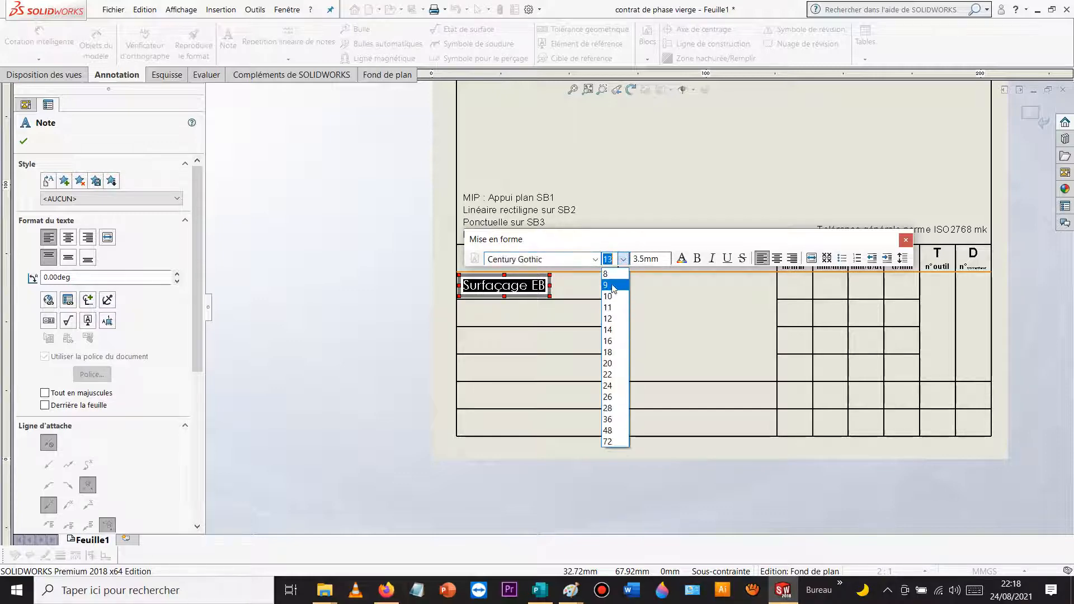
{"action": "left_click", "coordinate": [608, 318]}
{"action": "left_click", "coordinate": [405, 318]}
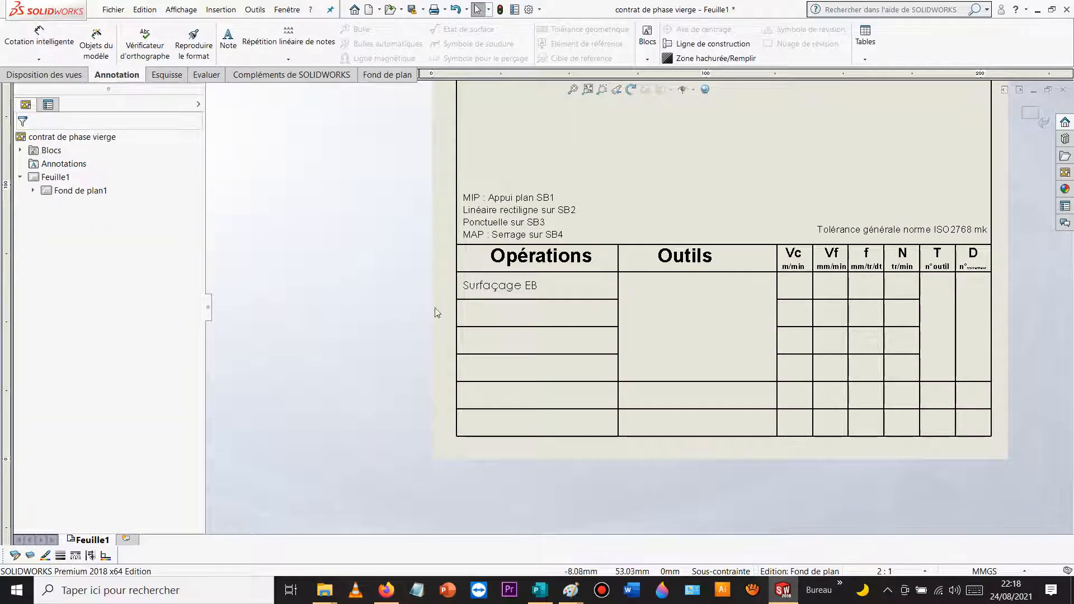
Step: Change the font of the "Surfaçage EB" note to Times New Roman
{"action": "left_click", "coordinate": [506, 287]}
{"action": "double_click", "coordinate": [505, 286]}
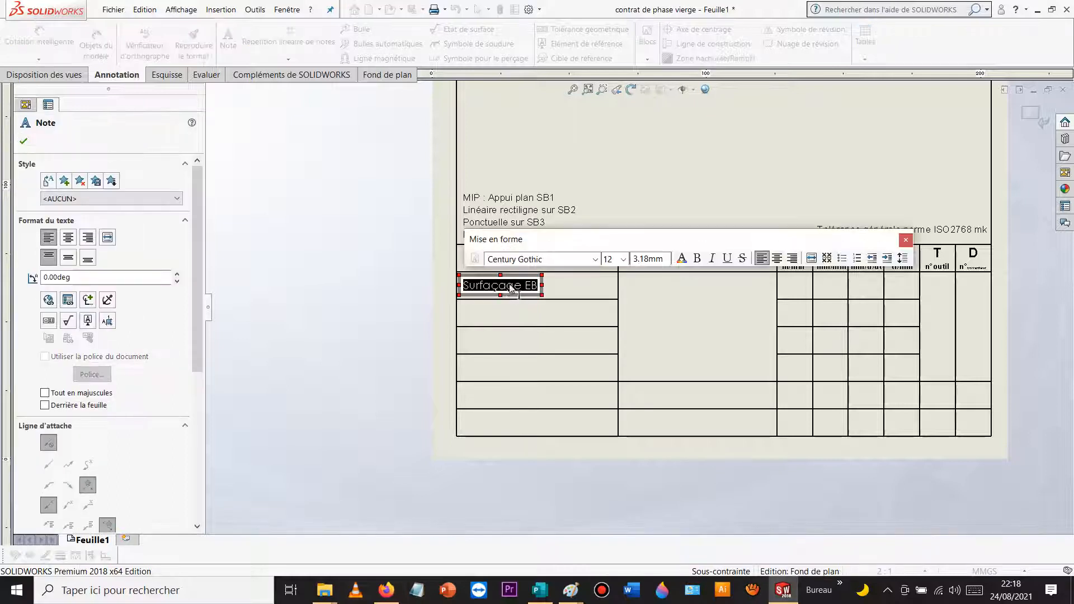
{"action": "left_click", "coordinate": [551, 265]}
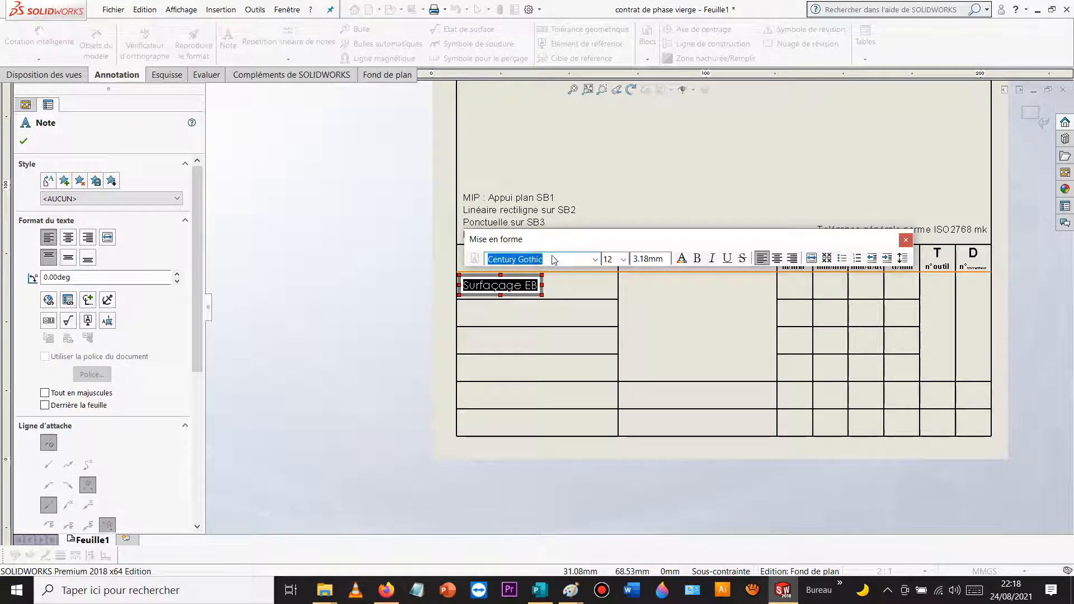
{"action": "type", "text": "times"}
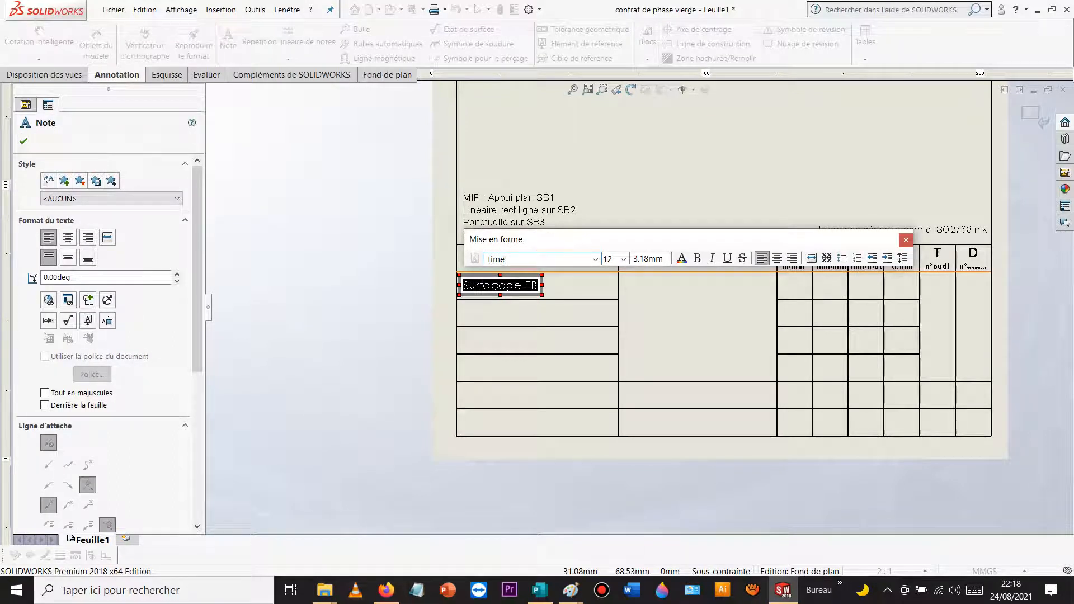
{"action": "left_click", "coordinate": [595, 261]}
{"action": "left_click", "coordinate": [559, 306]}
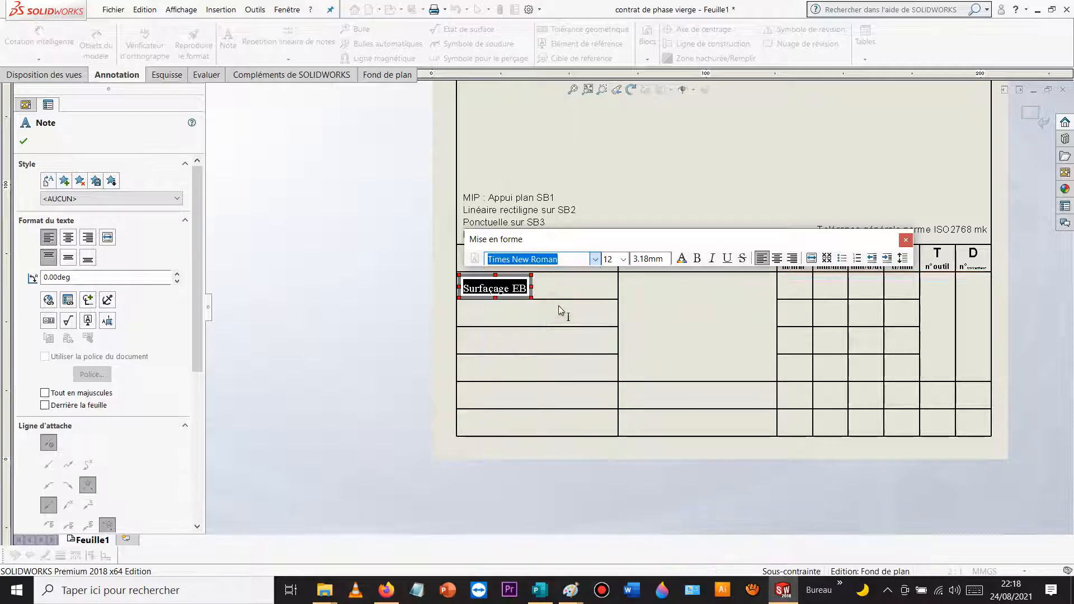
{"action": "left_click", "coordinate": [406, 307]}
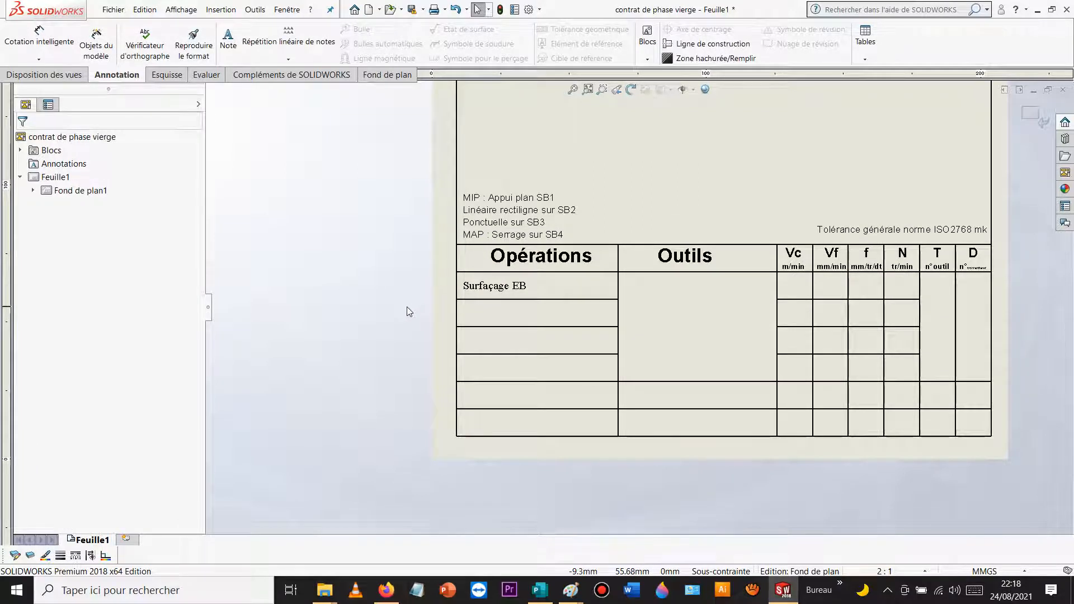
Step: Copy the "Surfaçage EB" note and place the copy in the second Opérations row, aligned with the original
{"action": "left_click", "coordinate": [518, 288]}
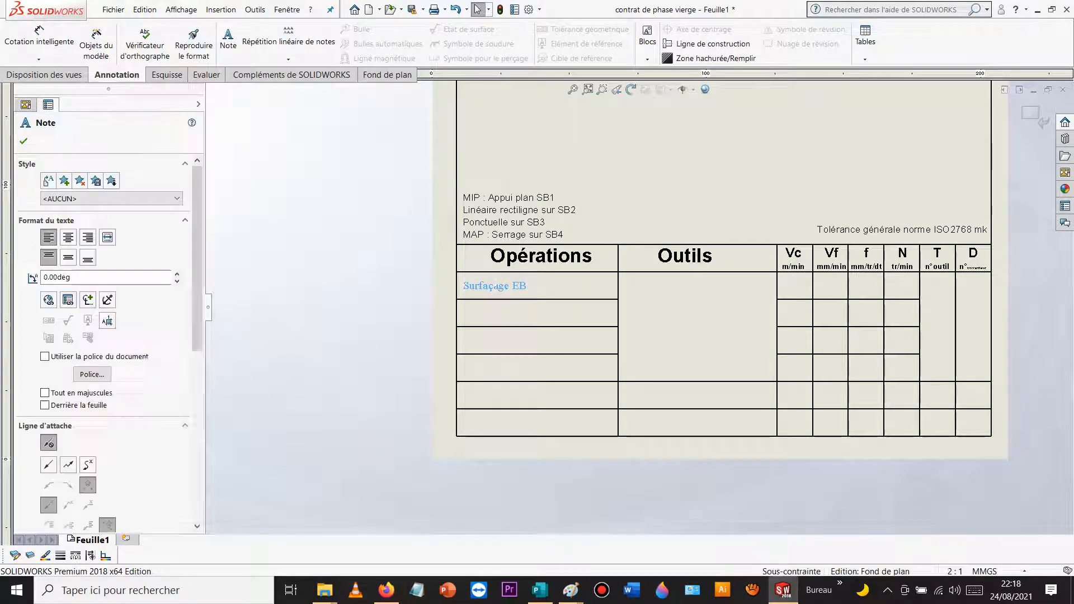
{"action": "type", "text": "Surfaçage EB"}
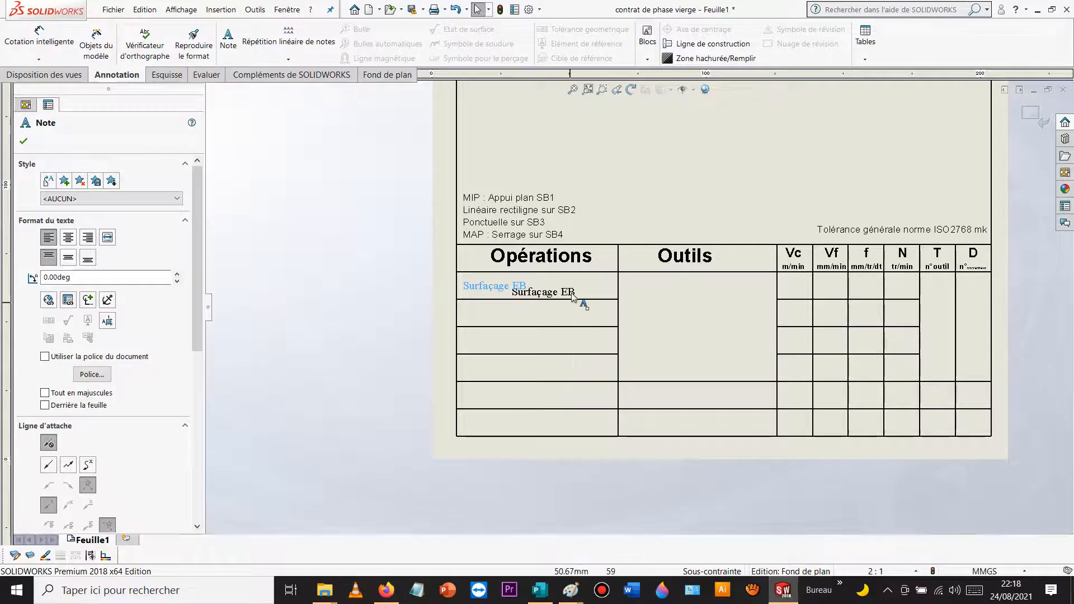
{"action": "left_click_drag", "start_coordinate": [568, 290], "coordinate": [521, 316]}
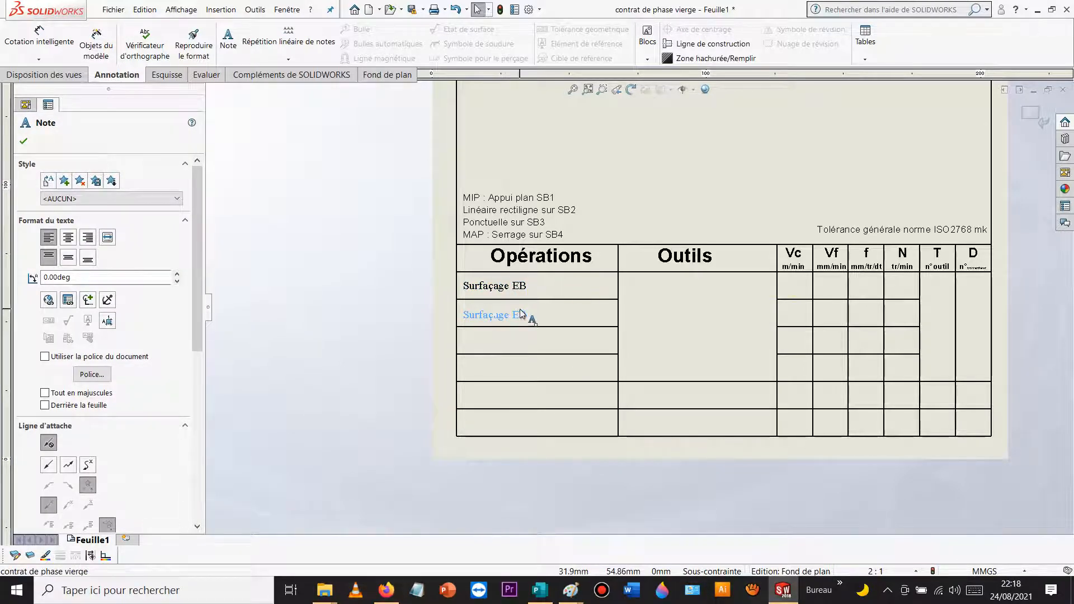
Step: Replace the text of the second-row note with "Contournage EB"
{"action": "left_click", "coordinate": [503, 314]}
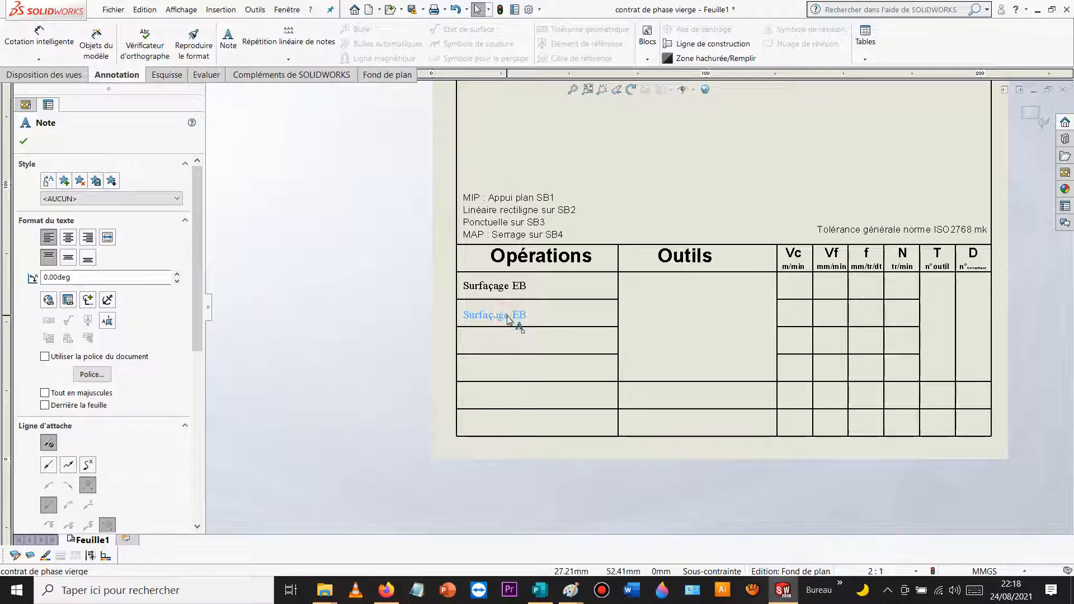
{"action": "double_click", "coordinate": [506, 315]}
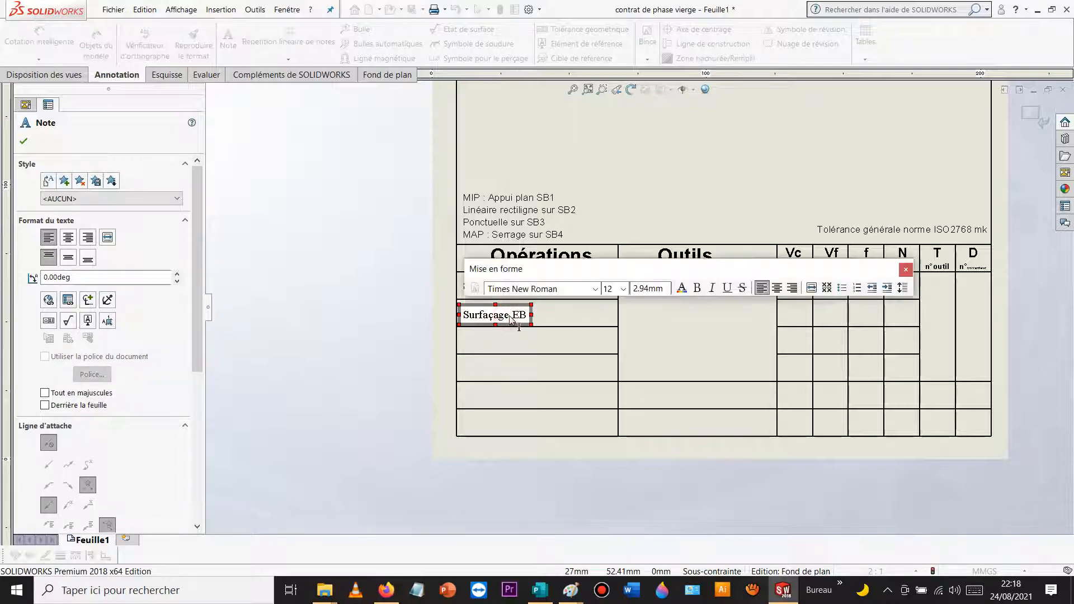
{"action": "left_click_drag", "start_coordinate": [509, 316], "coordinate": [463, 316]}
{"action": "type", "text": "C"}
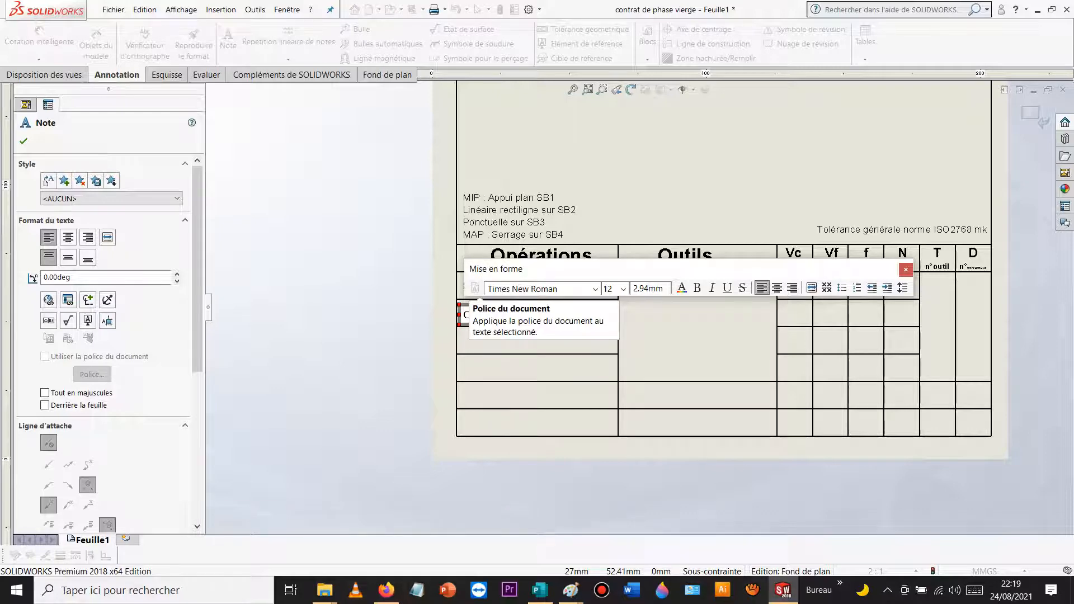
{"action": "type", "text": "ontournage EB"}
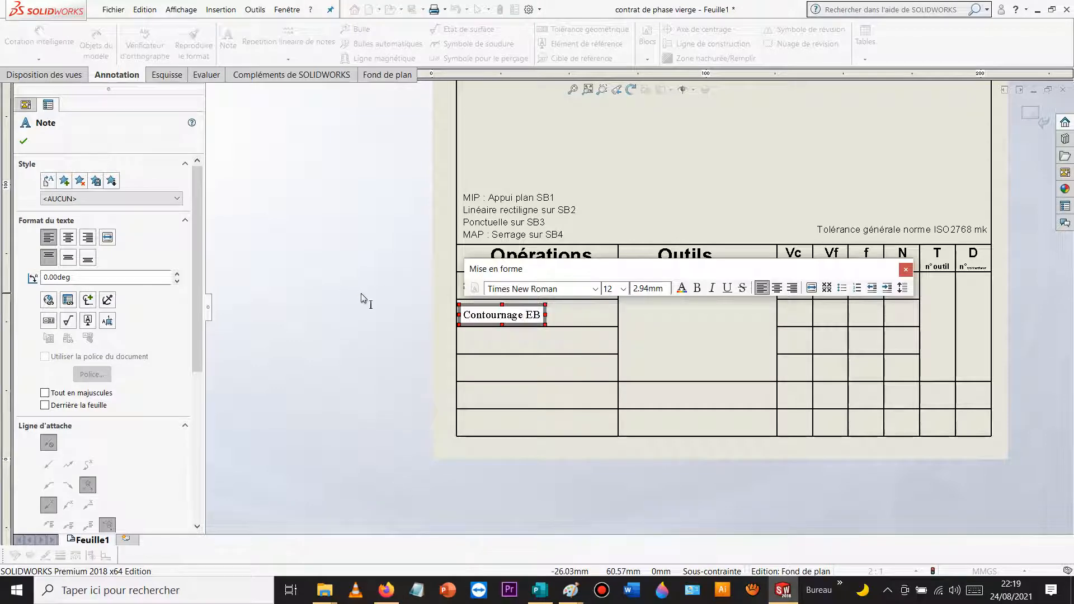
{"action": "left_click", "coordinate": [361, 293]}
Step: Place another copy of the "Surfaçage EB" note in the third Opérations row, aligned with the notes above
{"action": "left_click", "coordinate": [507, 318]}
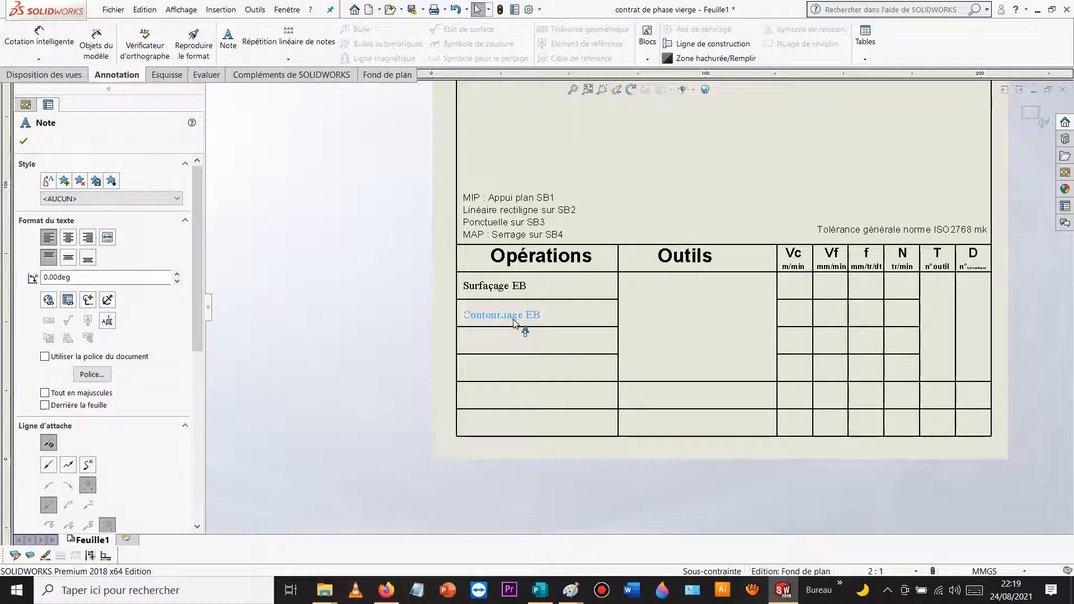
{"action": "left_click", "coordinate": [493, 288]}
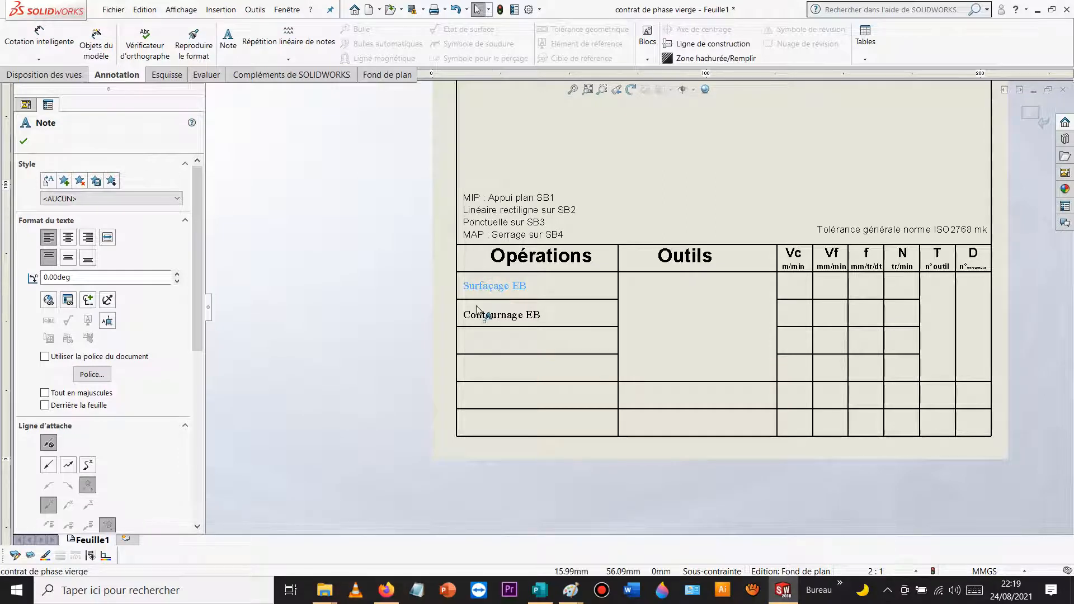
{"action": "key", "text": "ctrl+v"}
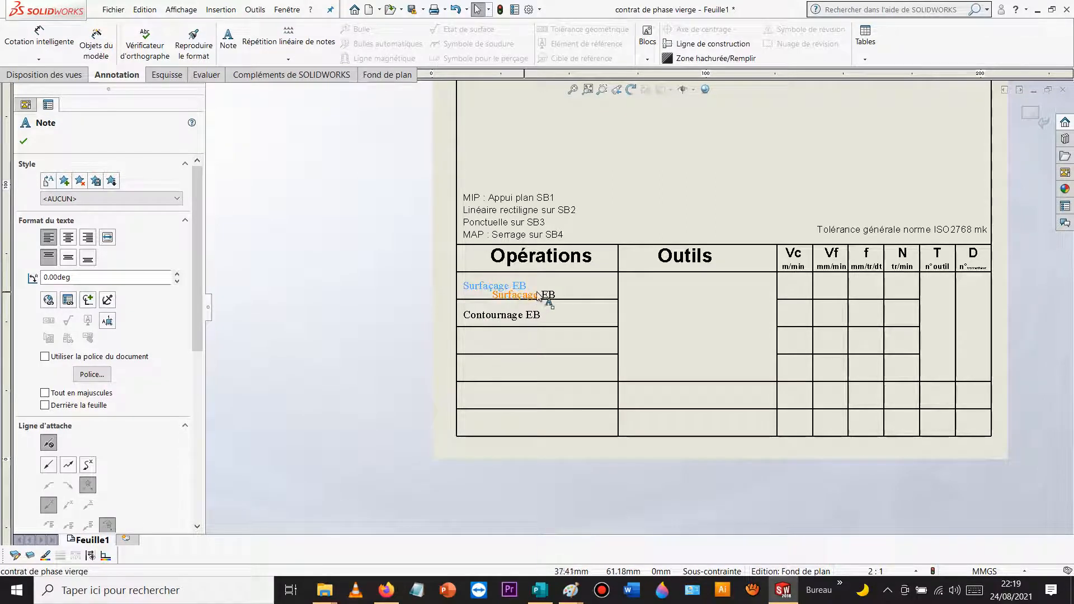
{"action": "left_click_drag", "start_coordinate": [540, 293], "coordinate": [512, 338]}
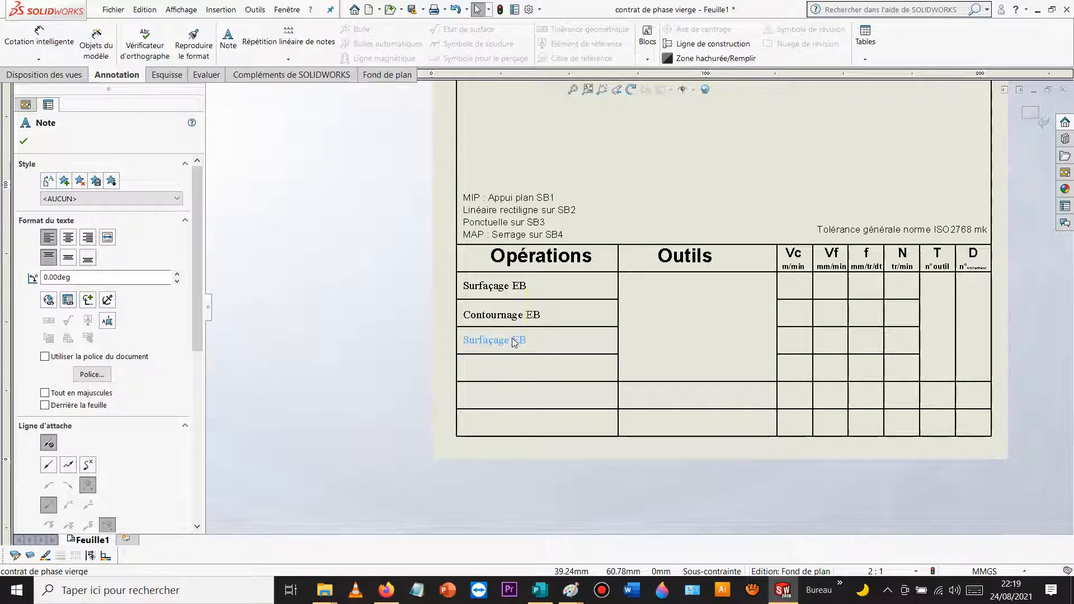
Step: Copy the "Contournage EB" note and place the copy in the fourth Opérations row, aligned with the notes above
{"action": "left_click", "coordinate": [506, 324]}
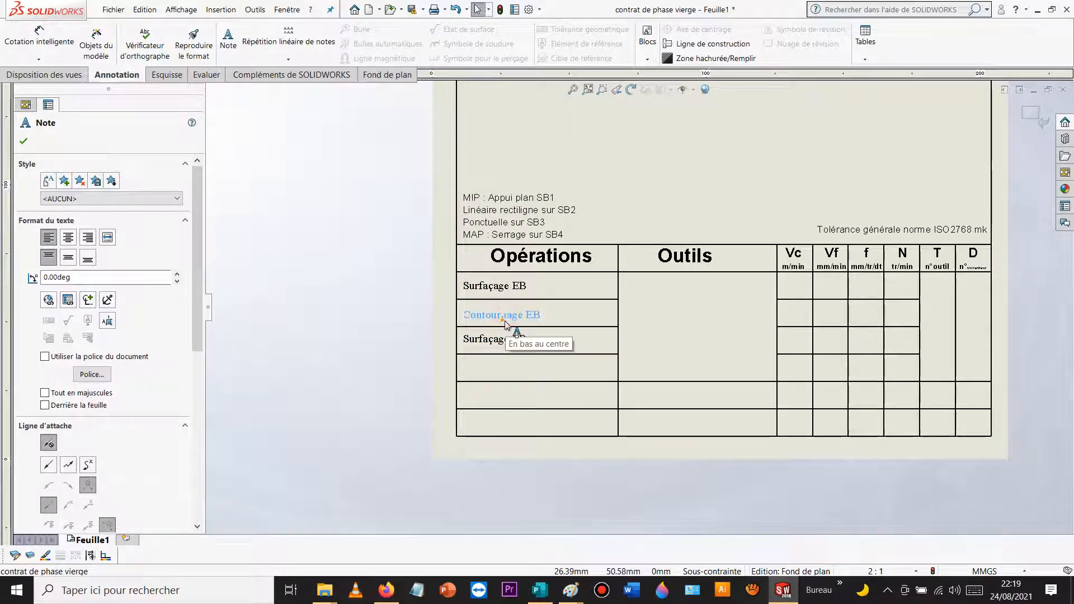
{"action": "key", "text": "ctrl+c"}
{"action": "key", "text": "ctrl+v"}
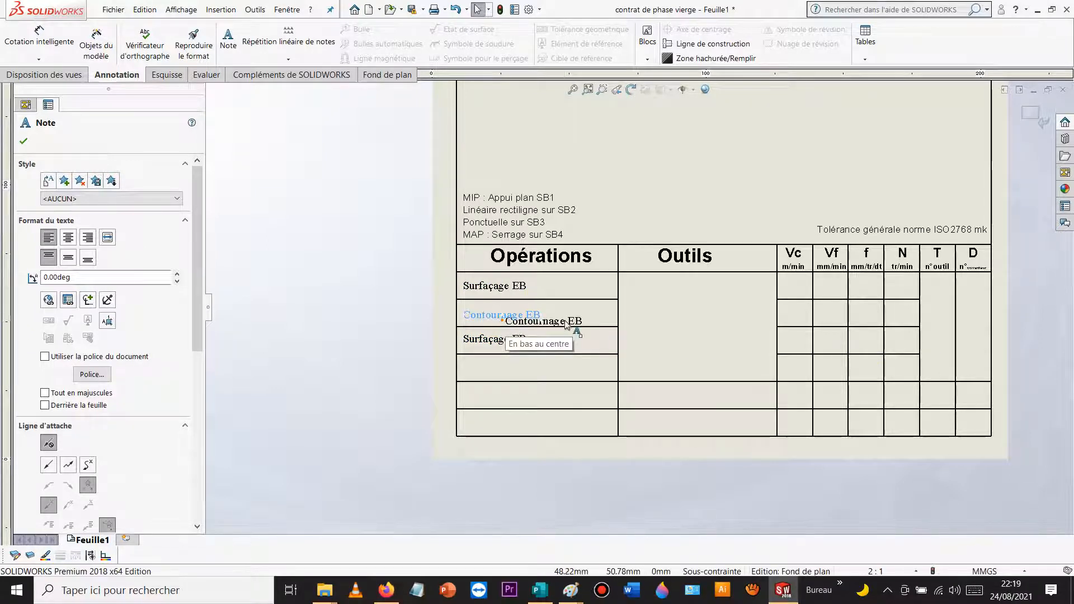
{"action": "left_click_drag", "start_coordinate": [564, 318], "coordinate": [524, 370]}
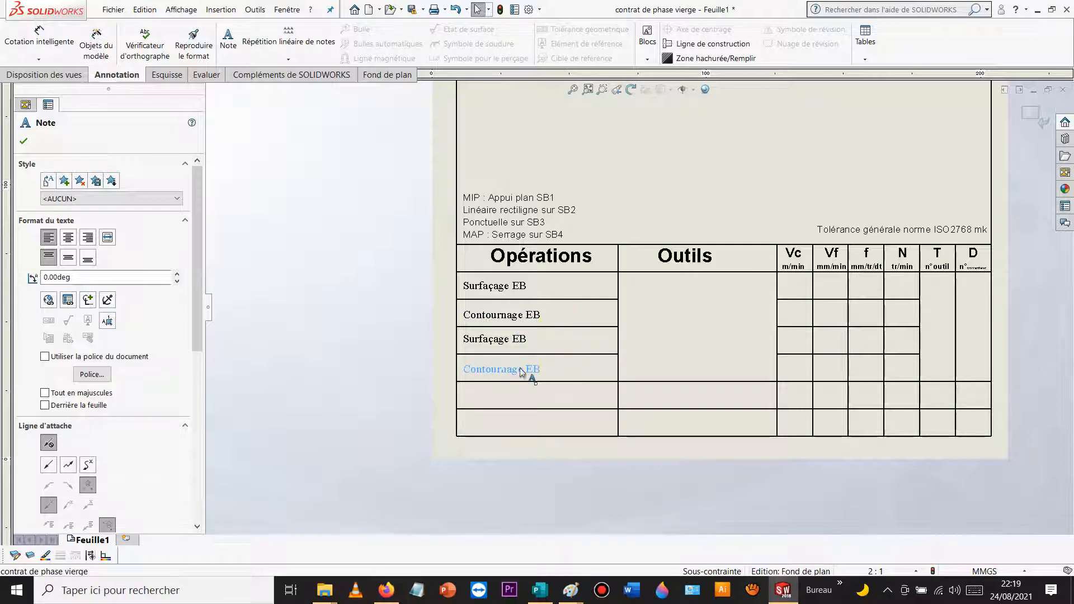
Step: Change the text of the third-row Opérations note to "Surfaçage FIN"
{"action": "double_click", "coordinate": [516, 341]}
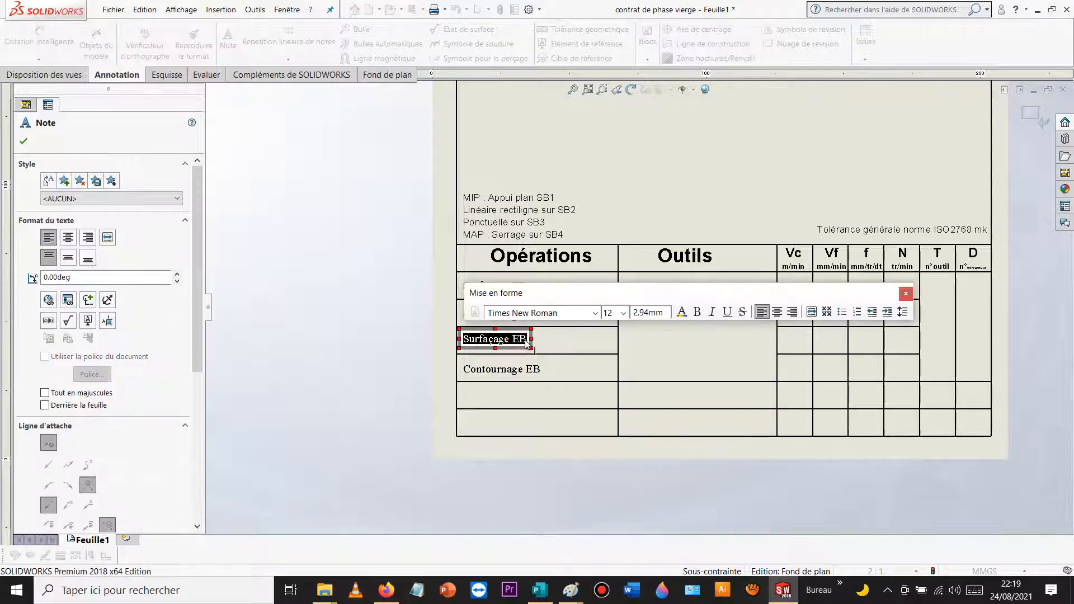
{"action": "left_click", "coordinate": [526, 341]}
{"action": "key", "text": "BackSpace"}
{"action": "key", "text": "BackSpace"}
{"action": "type", "text": "fi"}
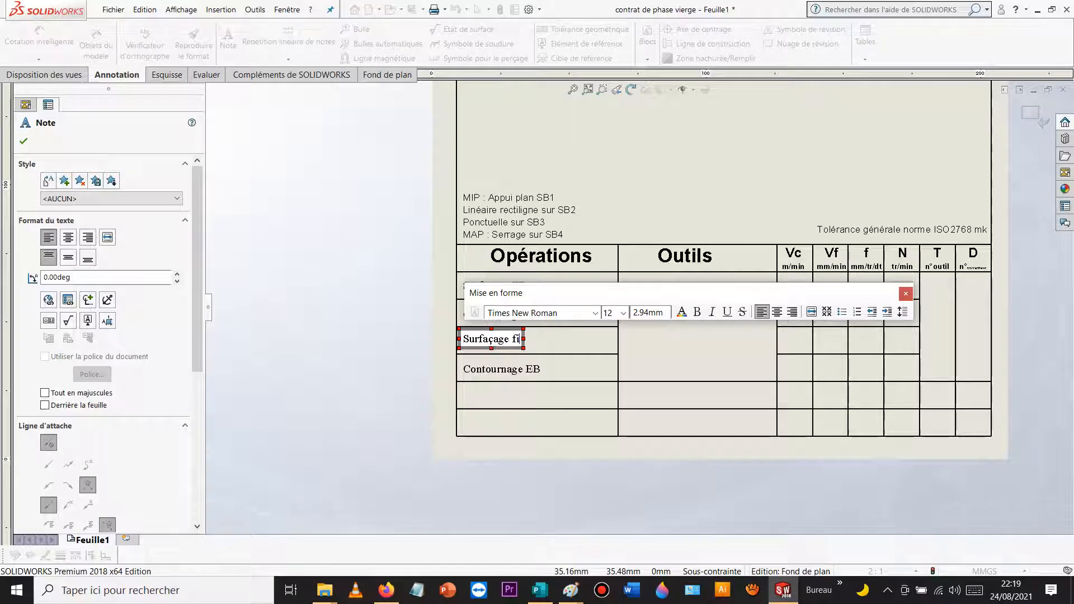
{"action": "type", "text": "n"}
{"action": "key", "text": "BackSpace"}
{"action": "key", "text": "BackSpace"}
{"action": "key", "text": "BackSpace"}
{"action": "type", "text": "FIN"}
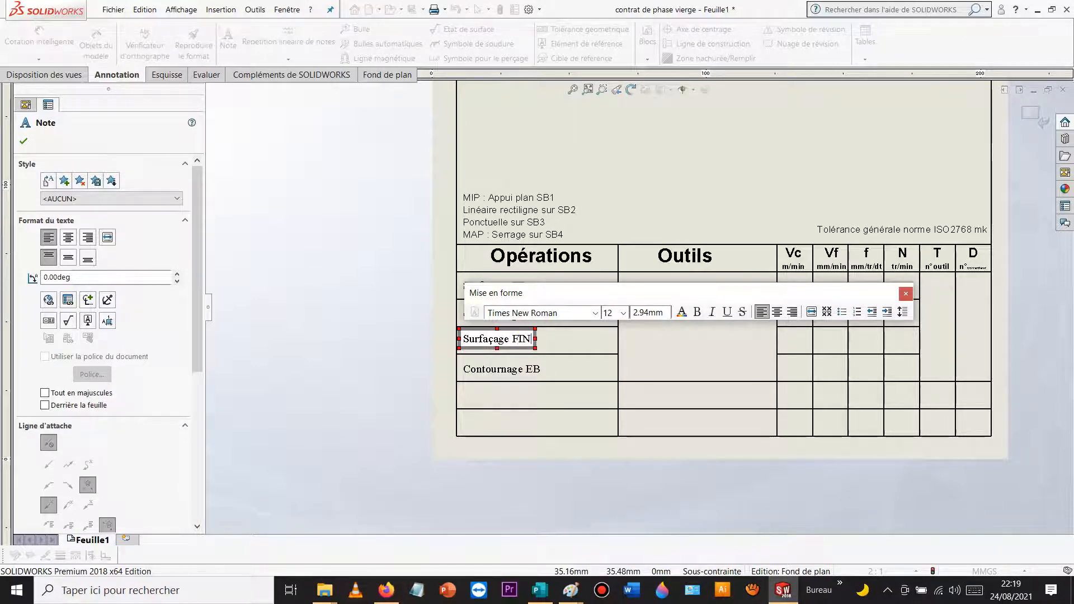
{"action": "left_click", "coordinate": [389, 348]}
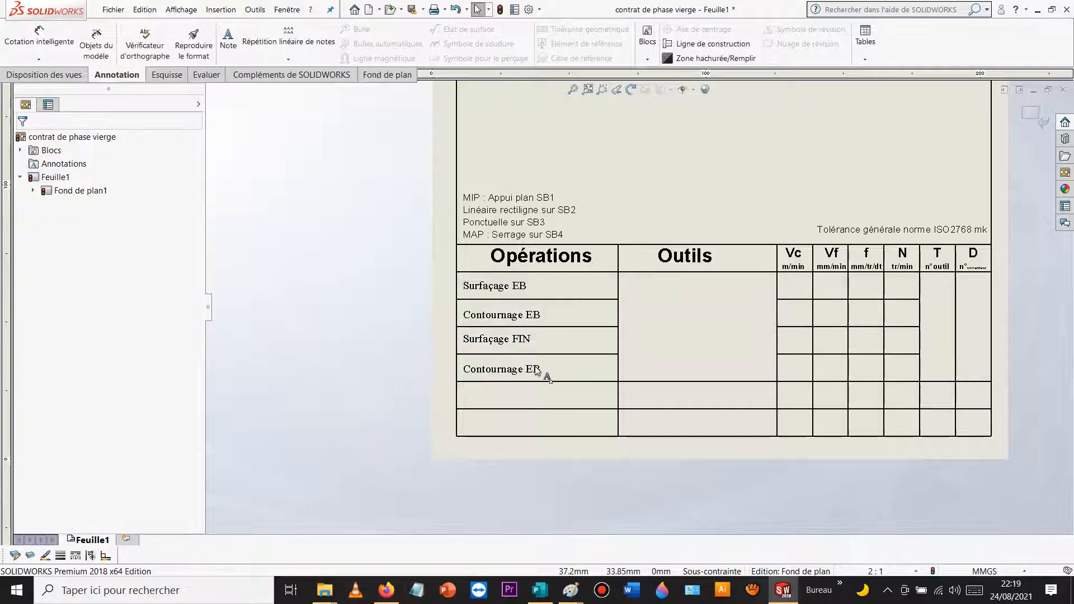
Step: Change the text of the fourth-row Opérations note to "Contournage FIN"
{"action": "left_click", "coordinate": [532, 370]}
{"action": "double_click", "coordinate": [539, 370]}
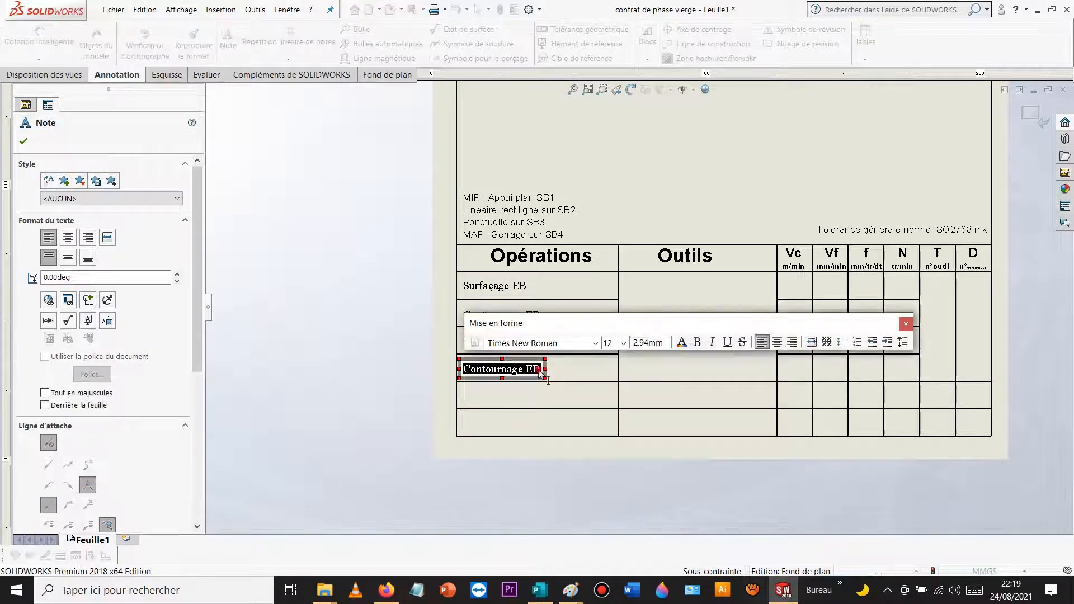
{"action": "key", "text": "BackSpace"}
{"action": "key", "text": "BackSpace"}
{"action": "key", "text": "BackSpace"}
{"action": "type", "text": "F"}
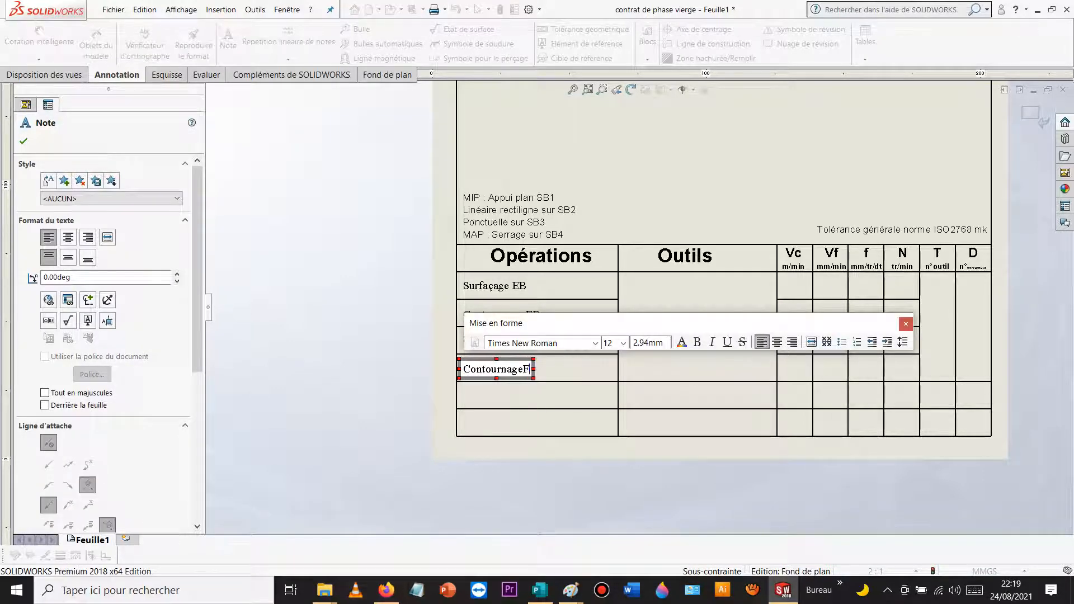
{"action": "key", "text": "BackSpace"}
{"action": "type", "text": "FIN"}
{"action": "left_click", "coordinate": [401, 340]}
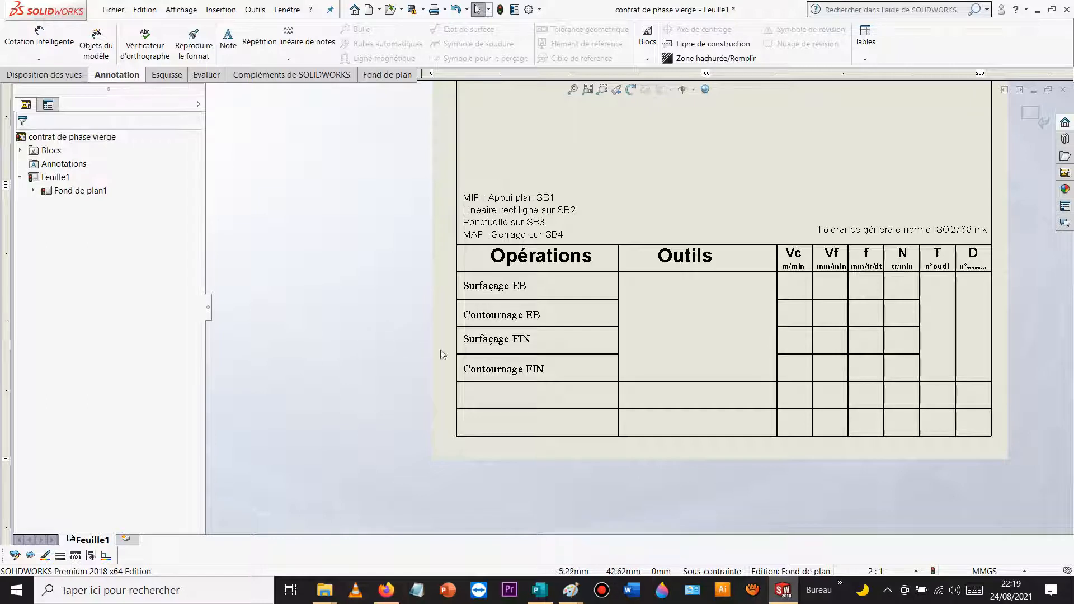
Step: Place a copy of the "Contournage FIN" note in the fifth Opérations row and replace its text with "Pointage"
{"action": "left_click", "coordinate": [506, 370]}
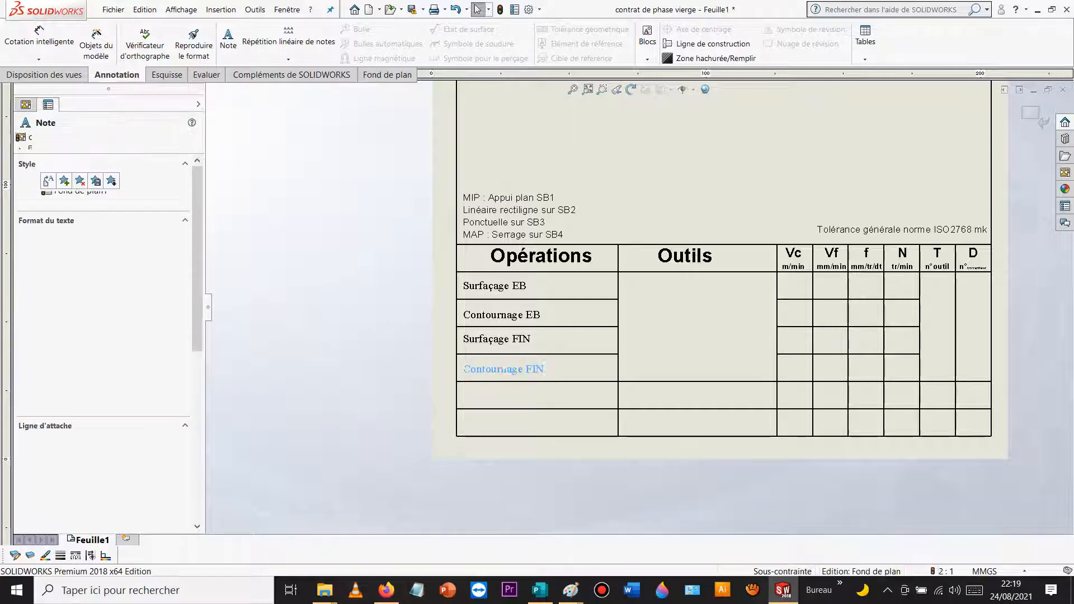
{"action": "key", "text": "ctrl+v"}
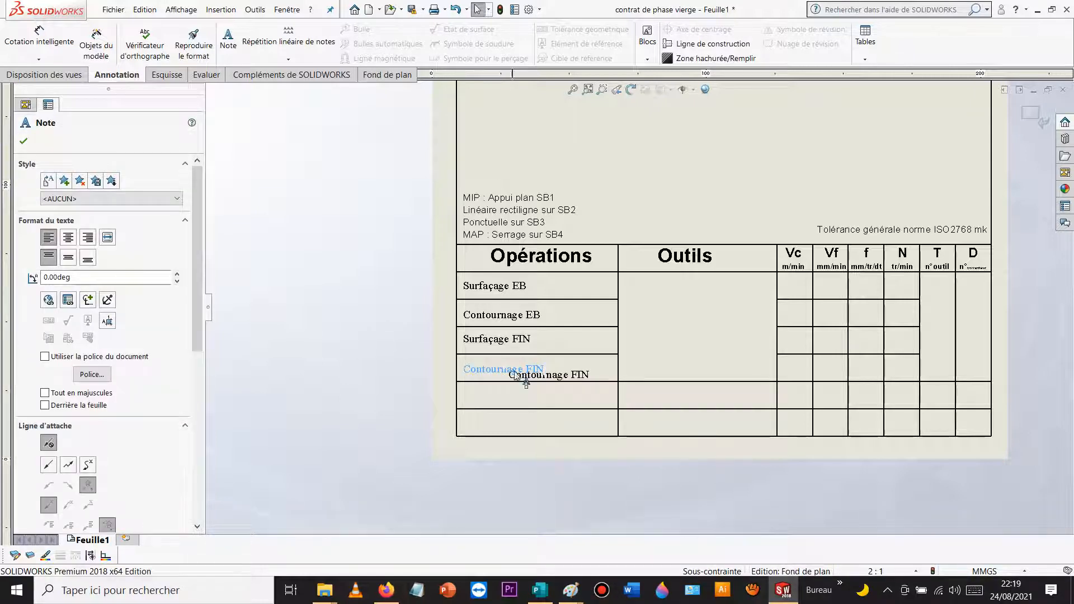
{"action": "left_click_drag", "start_coordinate": [573, 374], "coordinate": [530, 396]}
{"action": "double_click", "coordinate": [530, 396]}
{"action": "key", "text": "ctrl+c"}
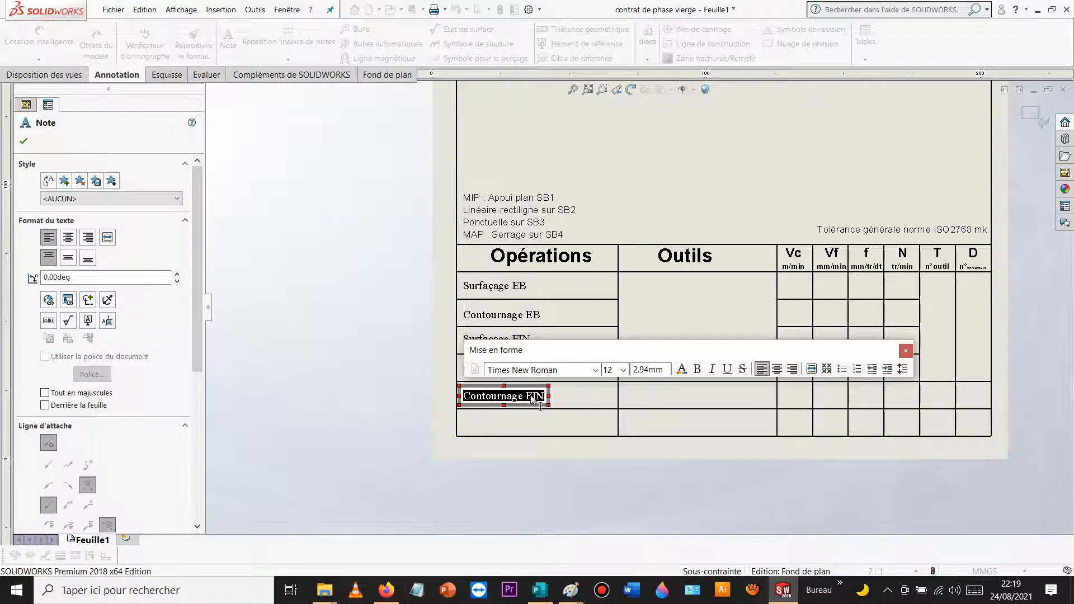
{"action": "type", "text": "Pointage"}
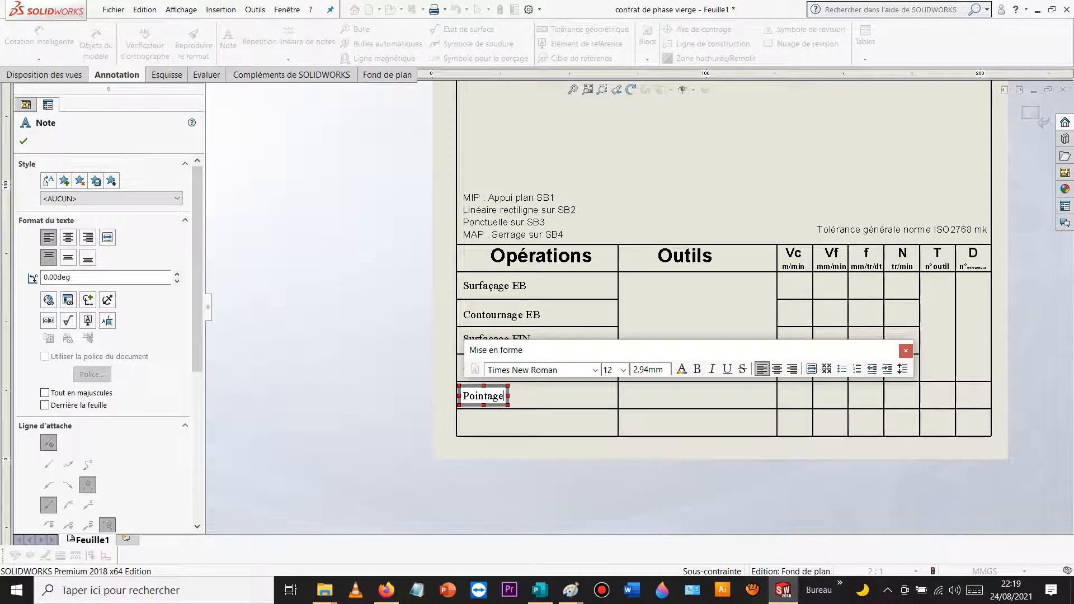
{"action": "left_click", "coordinate": [347, 381]}
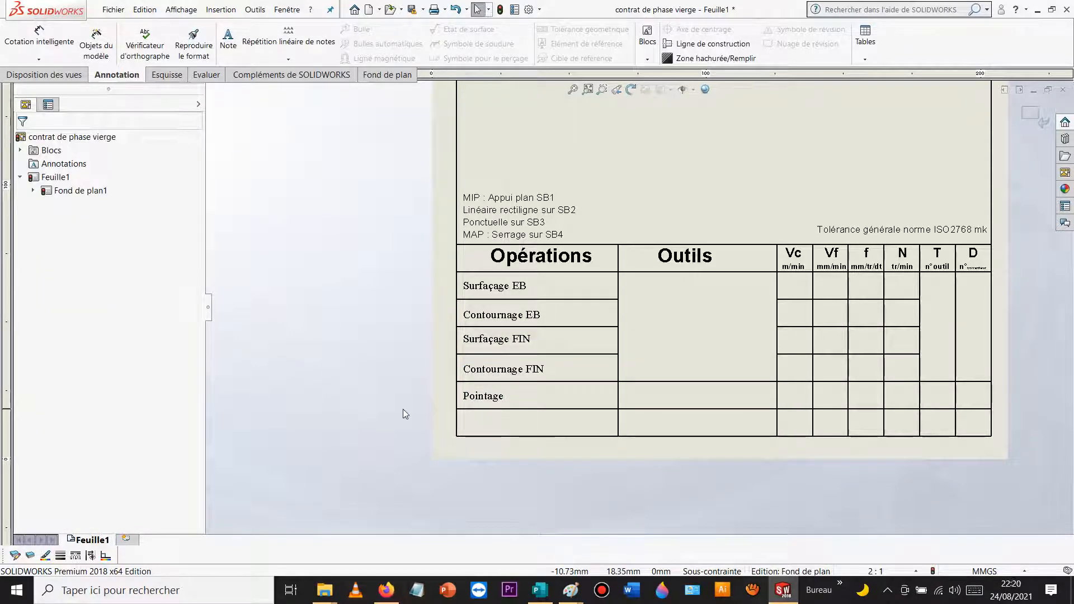
Step: Place another copy of the "Contournage FIN" note in the sixth Opérations row and change its text to "Congés"
{"action": "key", "text": "ctrl+v"}
{"action": "left_click_drag", "start_coordinate": [427, 413], "coordinate": [488, 418]}
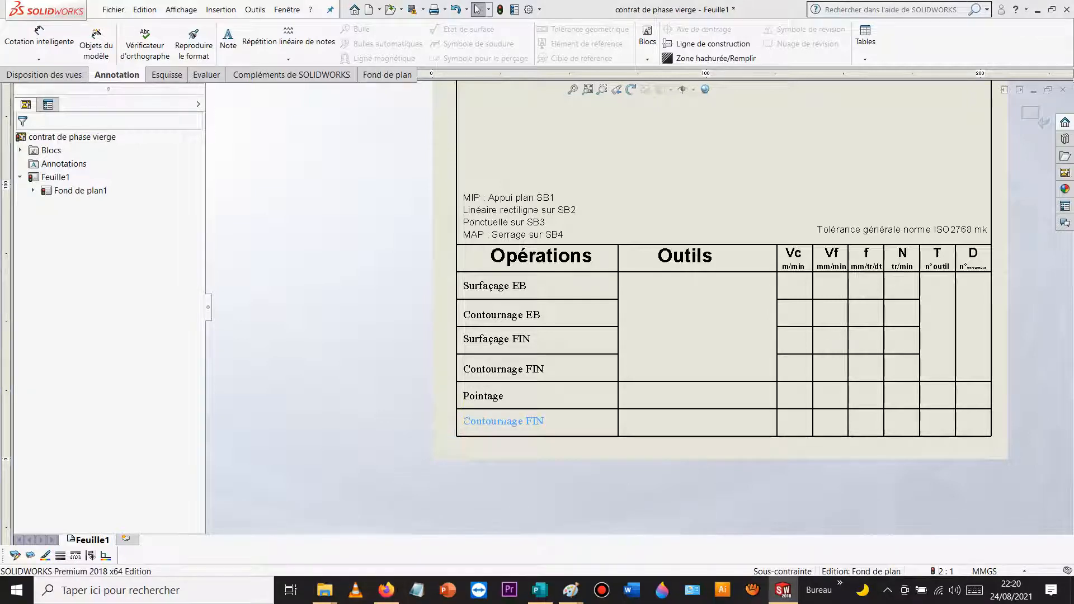
{"action": "double_click", "coordinate": [543, 423]}
{"action": "key", "text": "ctrl+c"}
{"action": "left_click", "coordinate": [536, 421]}
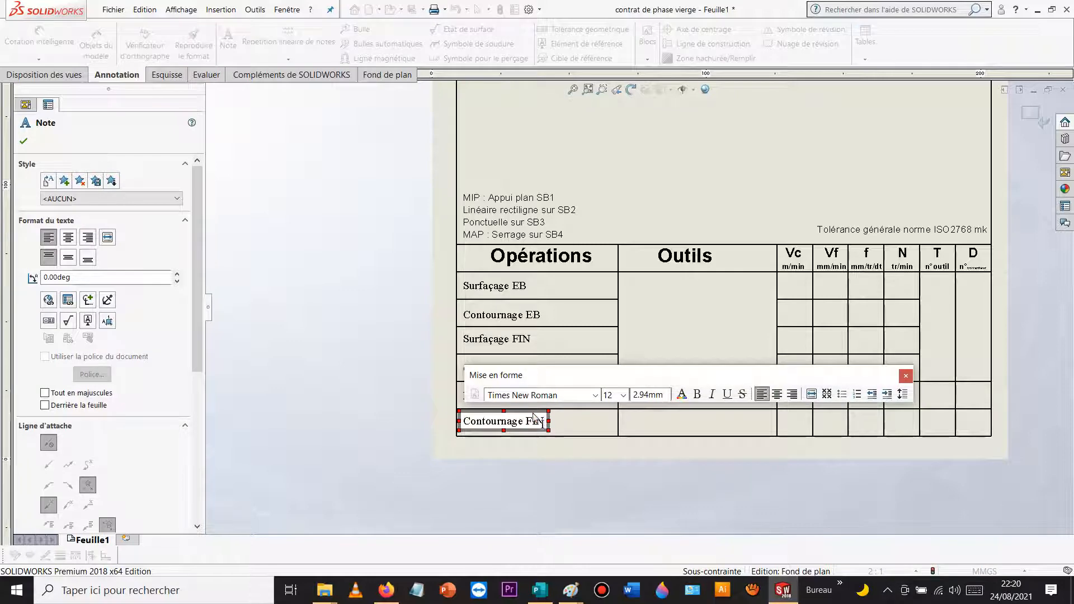
{"action": "key", "text": "BackSpace"}
{"action": "key", "text": "BackSpace"}
{"action": "key", "text": "BackSpace"}
{"action": "key", "text": "BackSpace"}
{"action": "key", "text": "BackSpace"}
{"action": "key", "text": "BackSpace"}
{"action": "key", "text": "BackSpace"}
{"action": "key", "text": "BackSpace"}
{"action": "key", "text": "BackSpace"}
{"action": "key", "text": "BackSpace"}
{"action": "key", "text": "BackSpace"}
{"action": "key", "text": "BackSpace"}
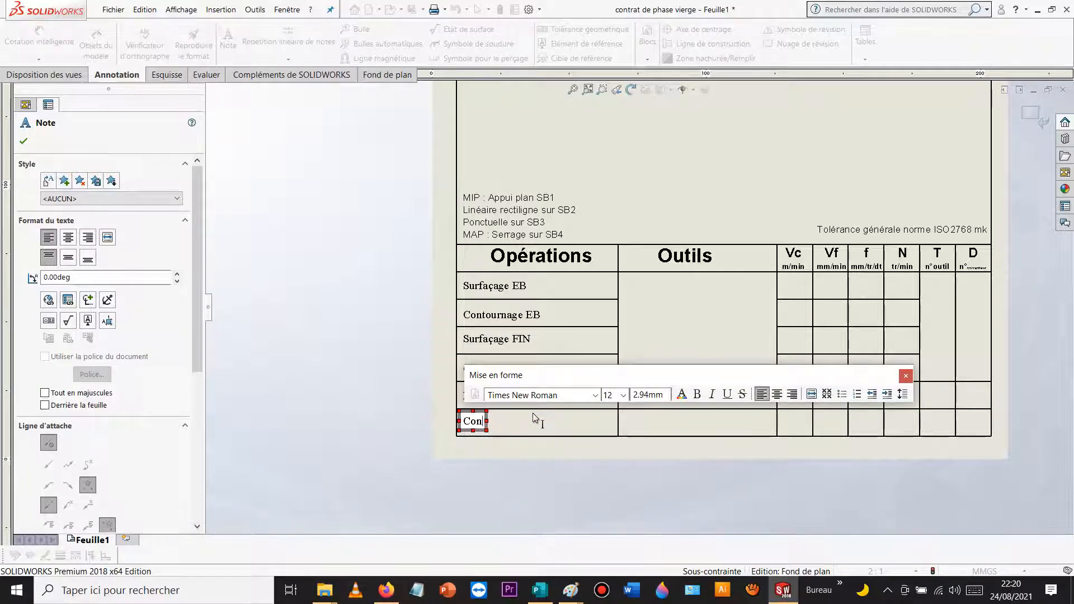
{"action": "type", "text": "gés"}
{"action": "left_click", "coordinate": [387, 378]}
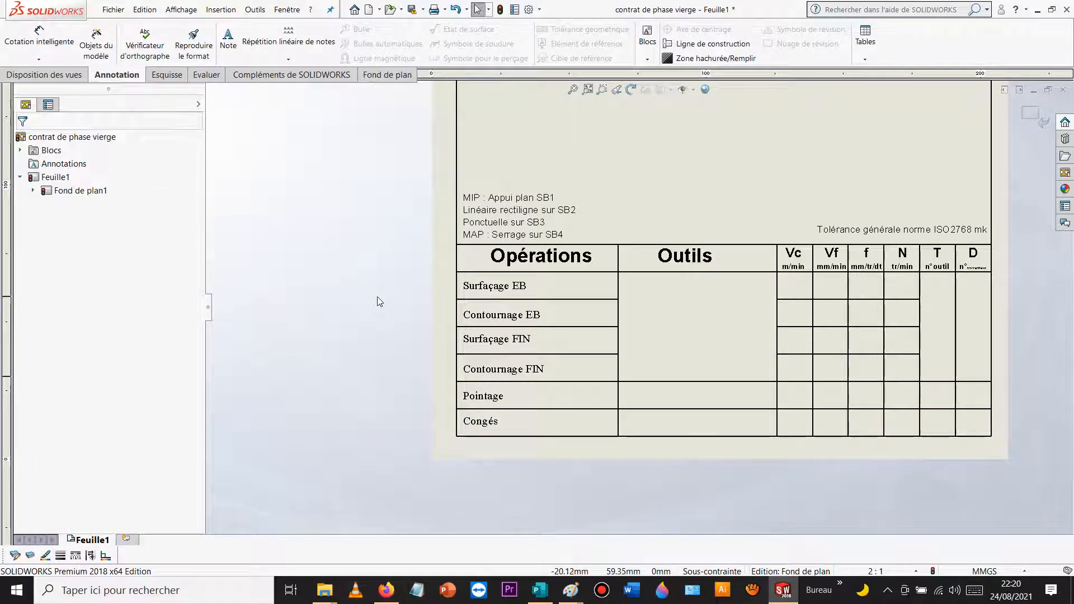
Step: Add a note copy at the start of the large Outils cell reading "Fraise 2T carbure monobloc" with "DIA 10 4dents" on a second line
{"action": "key", "text": "ctrl+v"}
{"action": "left_click_drag", "start_coordinate": [404, 302], "coordinate": [662, 280]}
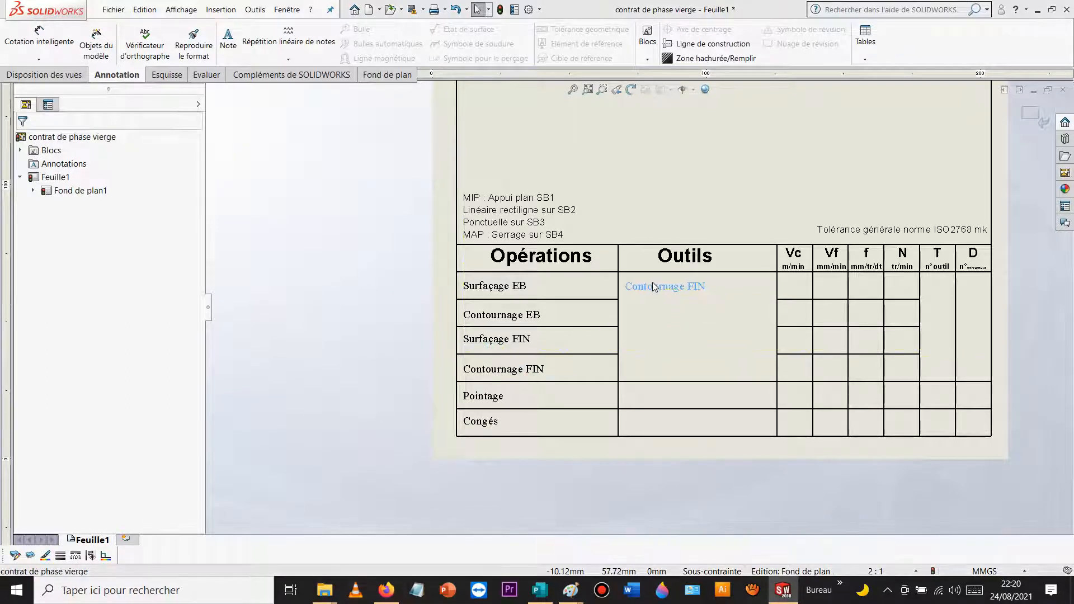
{"action": "double_click", "coordinate": [656, 287]}
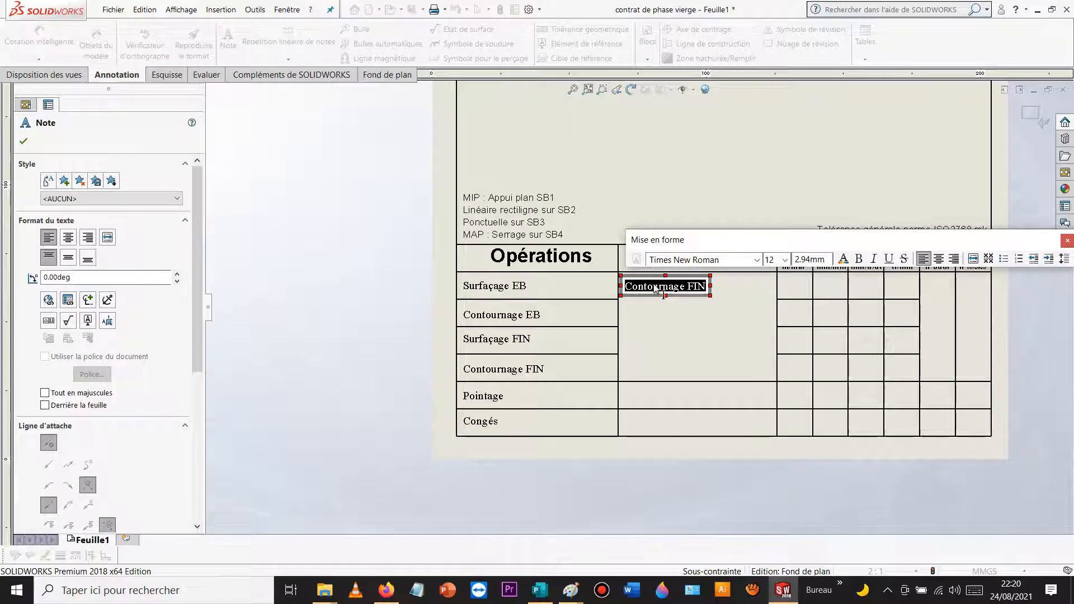
{"action": "type", "text": "Fraise "}
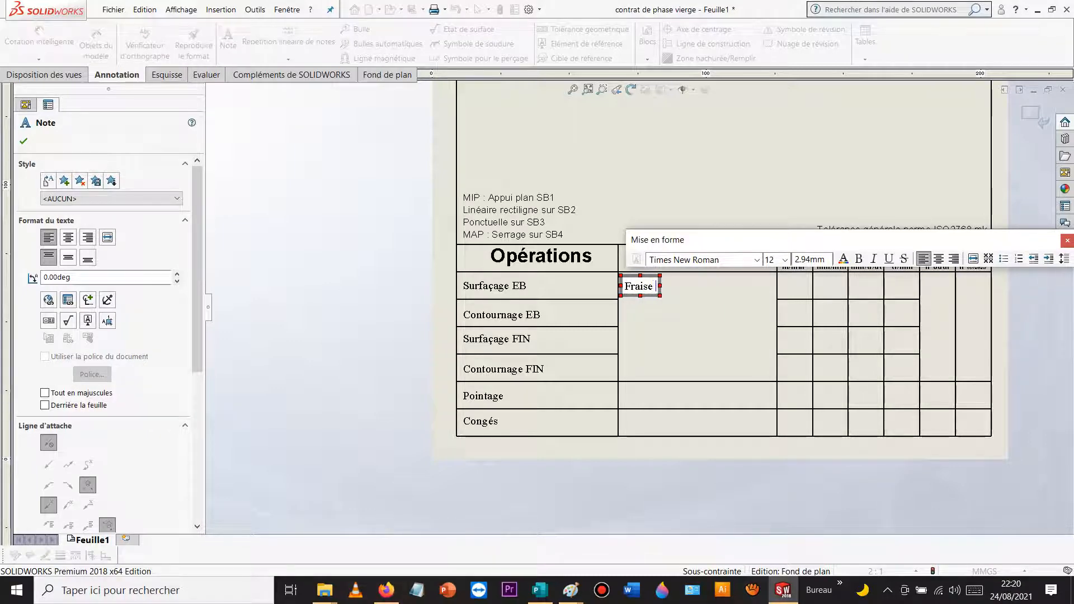
{"action": "type", "text": "2T carbure "}
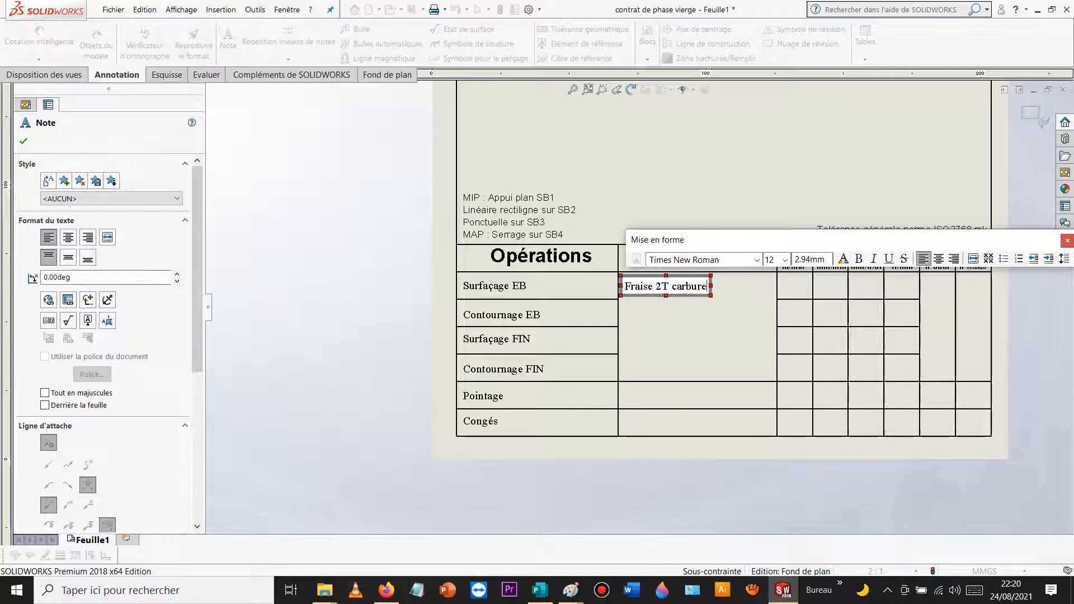
{"action": "type", "text": "monobloc"}
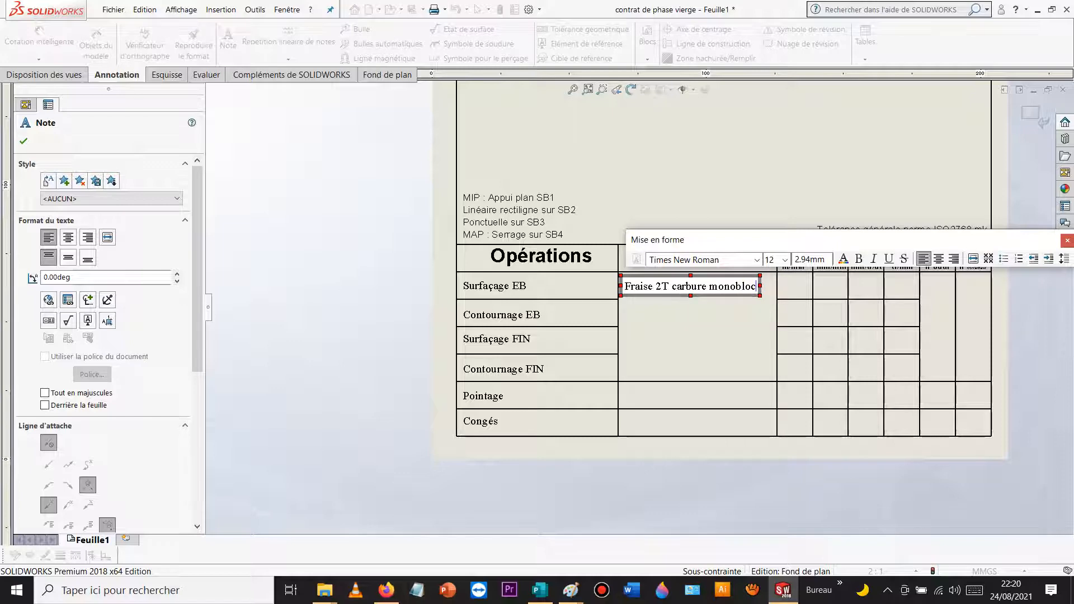
{"action": "type", "text": " DIA"}
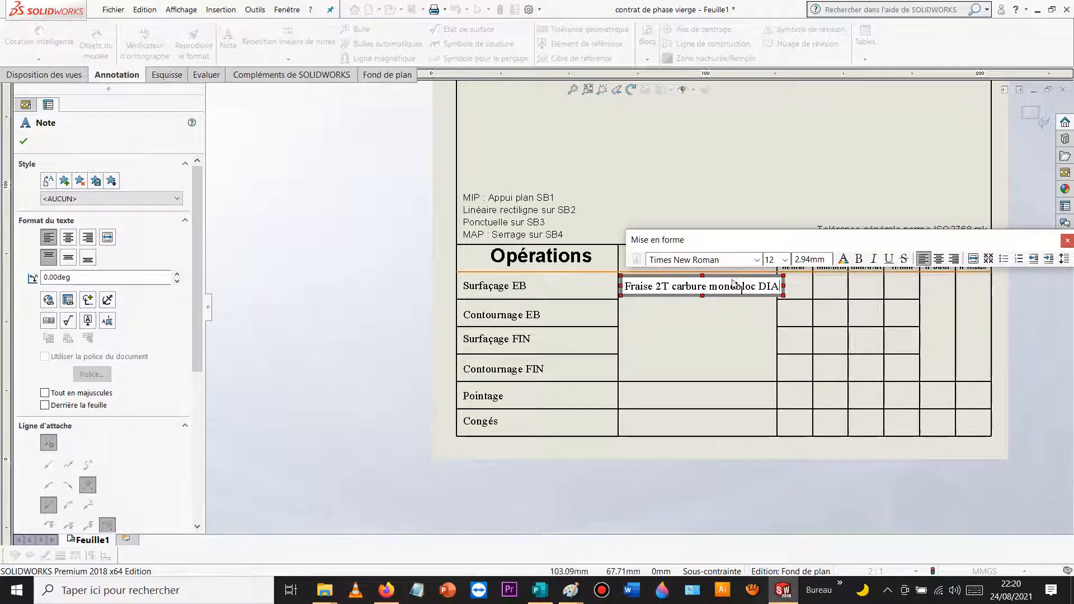
{"action": "key", "text": "Return"}
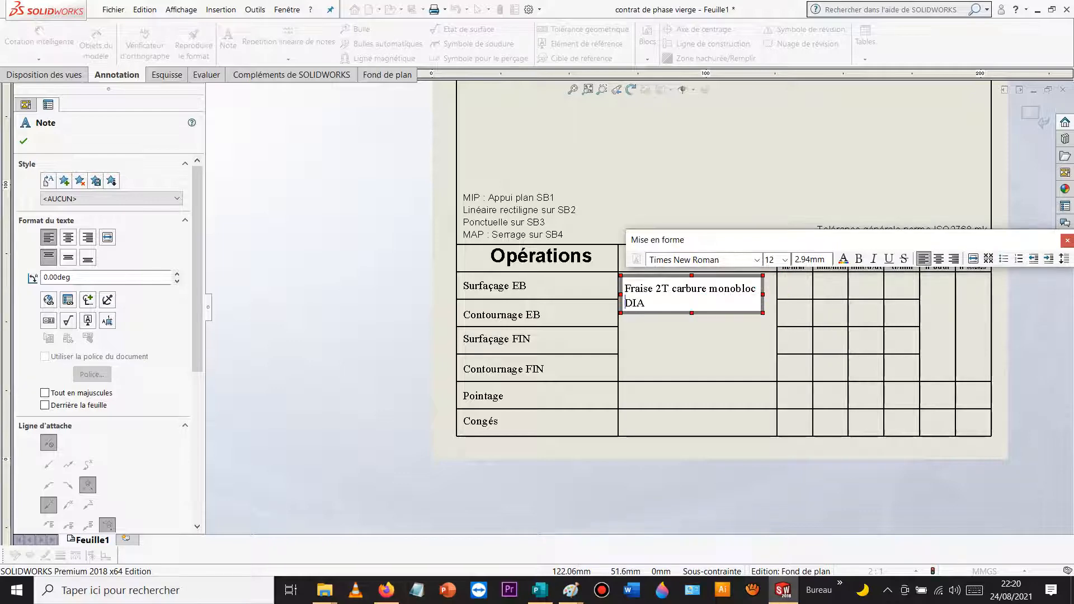
{"action": "left_click", "coordinate": [658, 303]}
{"action": "left_click", "coordinate": [683, 355]}
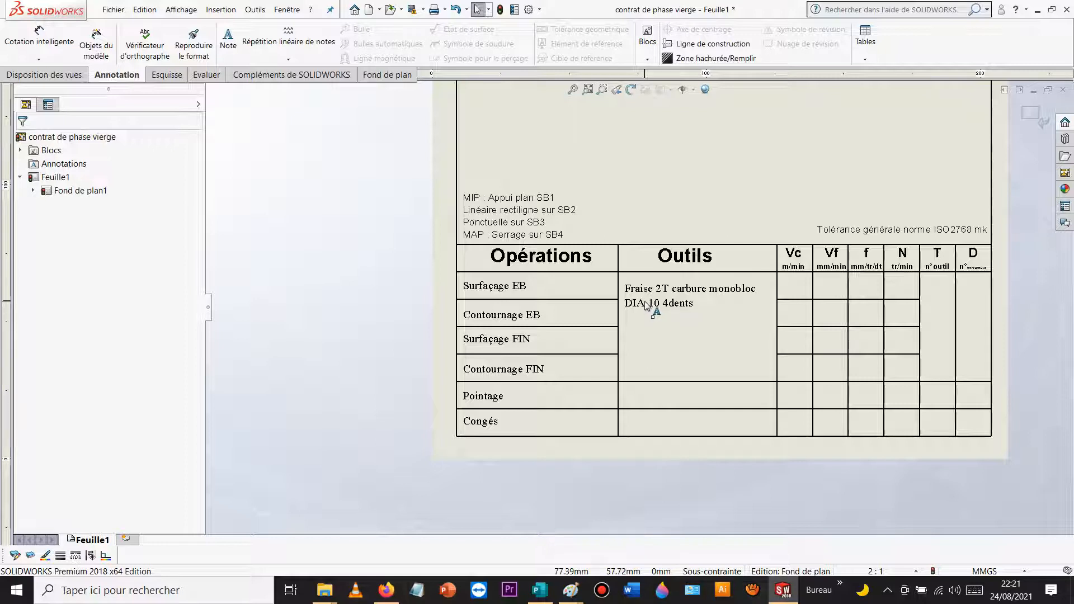
Step: Place a copy of the "Contournage FIN" note in the Outils cell of the Pointage row
{"action": "type", "text": "Contournage FIN"}
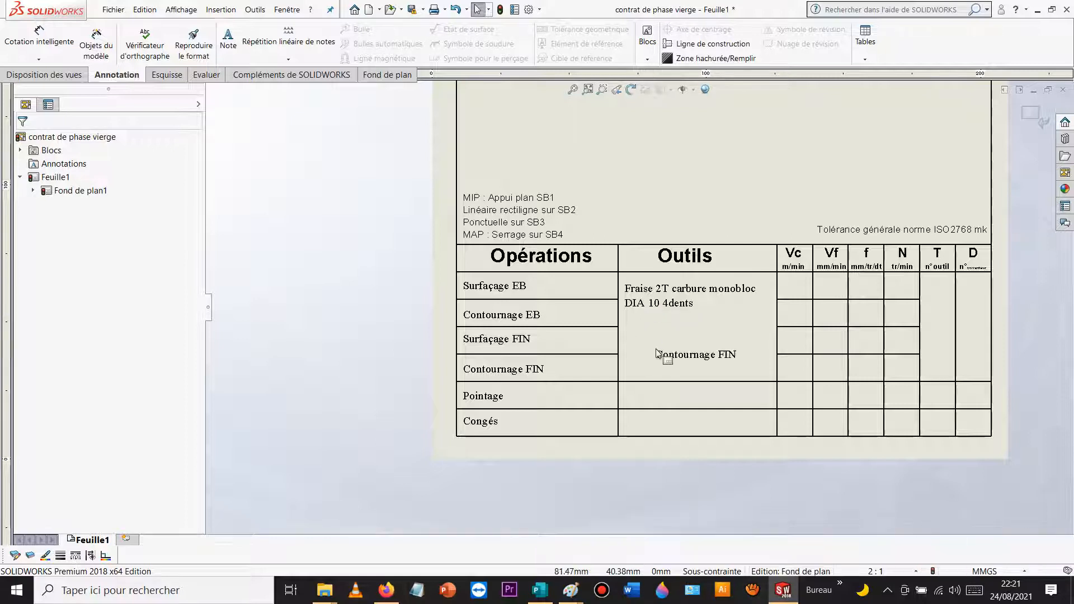
{"action": "left_click", "coordinate": [670, 357]}
{"action": "left_click_drag", "start_coordinate": [660, 374], "coordinate": [640, 410]}
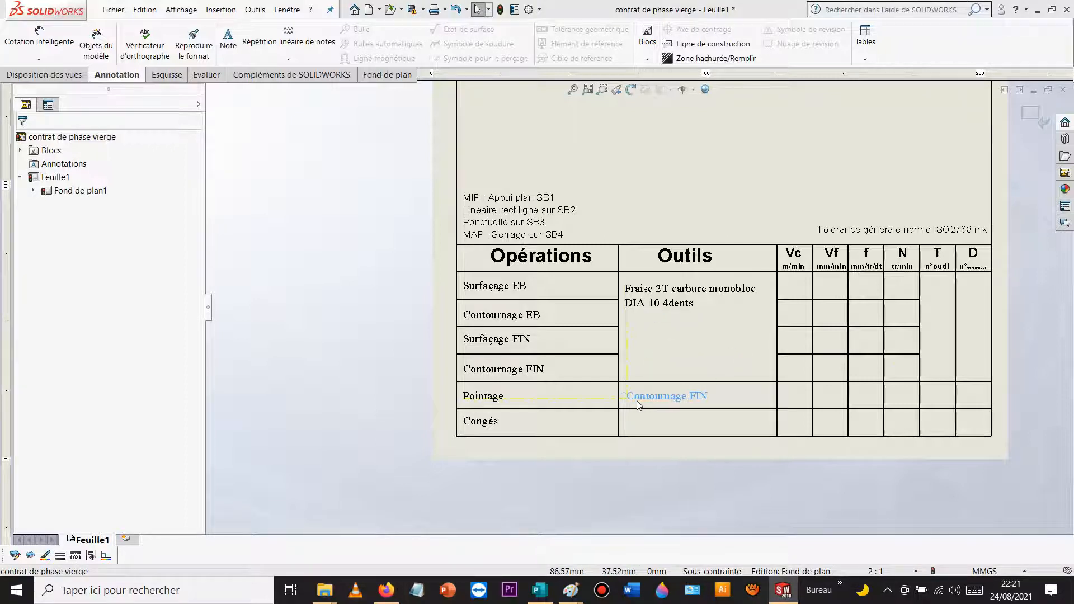
Step: Replace the note in the Pointage row's Outils cell with "Foret carbure pointeur à 90°" and "Diamètre 6 - 4 dents" on a second line
{"action": "double_click", "coordinate": [639, 398]}
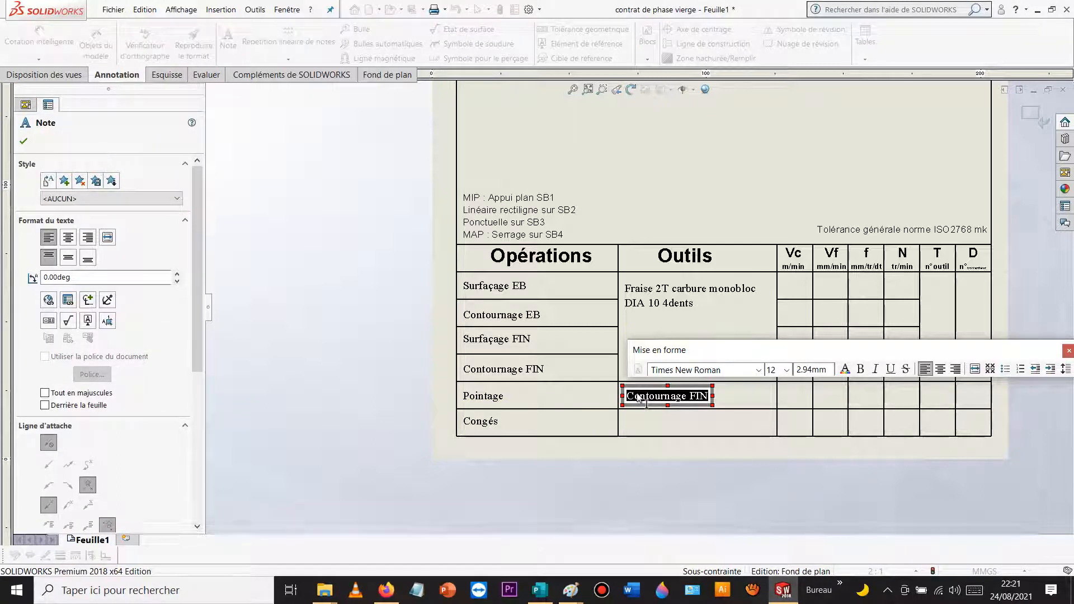
{"action": "type", "text": "Forêt"}
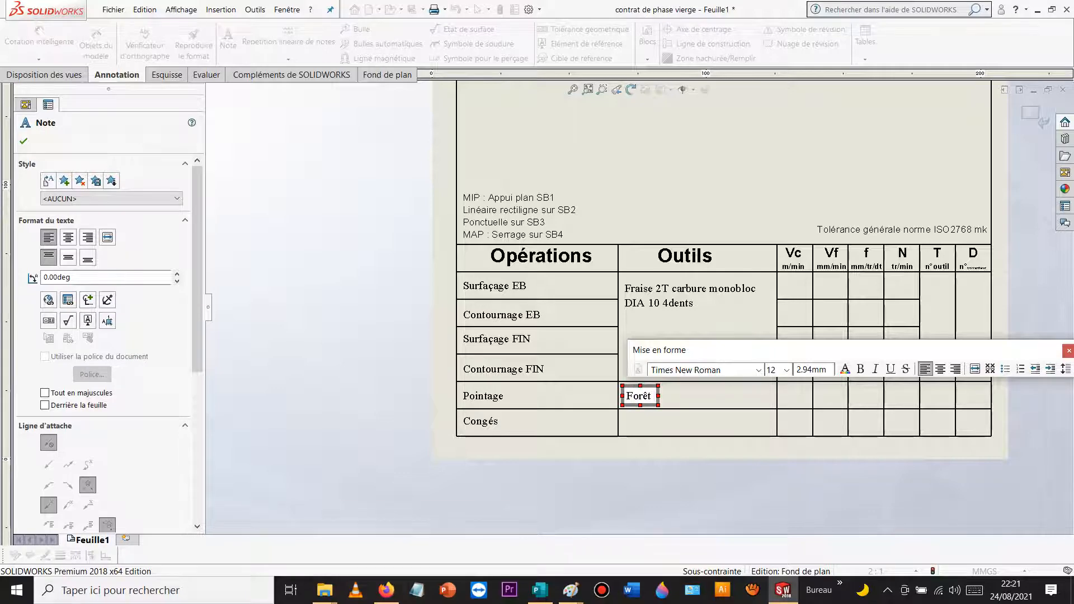
{"action": "key", "text": "BackSpace"}
{"action": "key", "text": "BackSpace"}
{"action": "key", "text": "BackSpace"}
{"action": "type", "text": "et carbure po"}
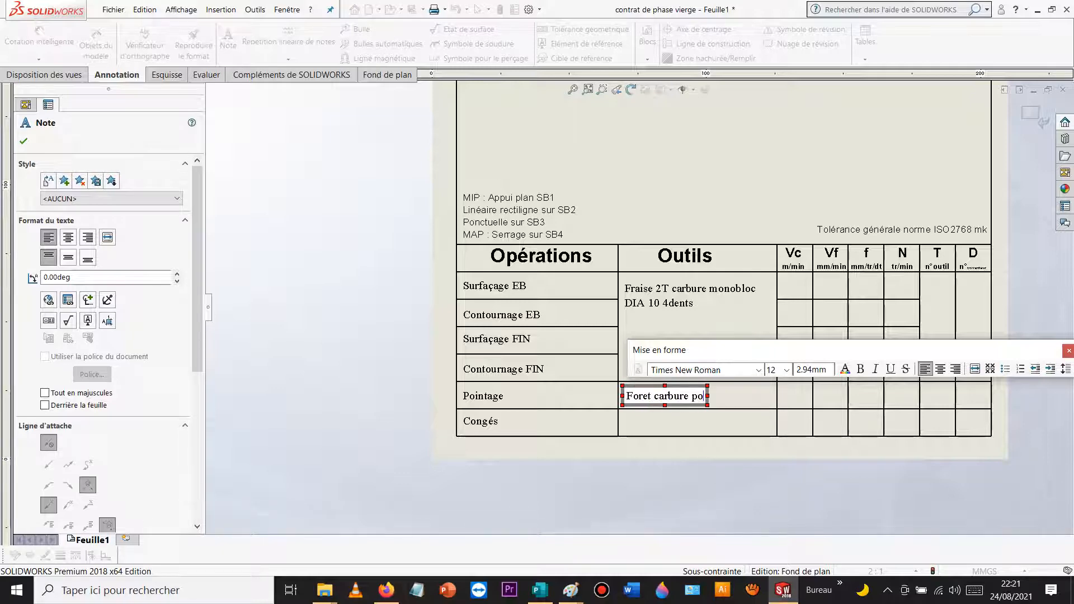
{"action": "type", "text": "inteur"}
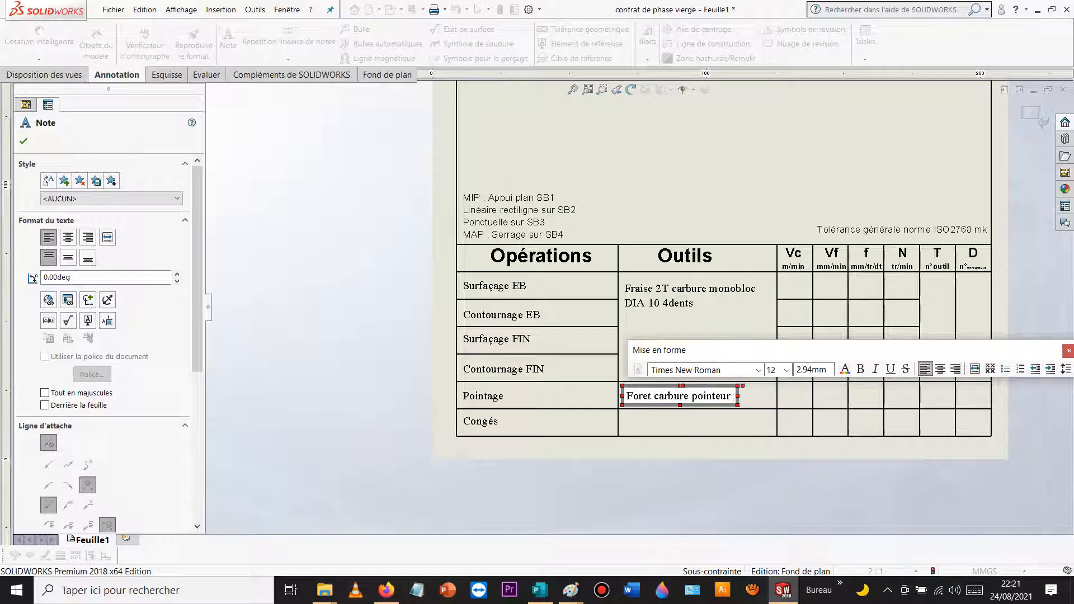
{"action": "type", "text": " à 90°"}
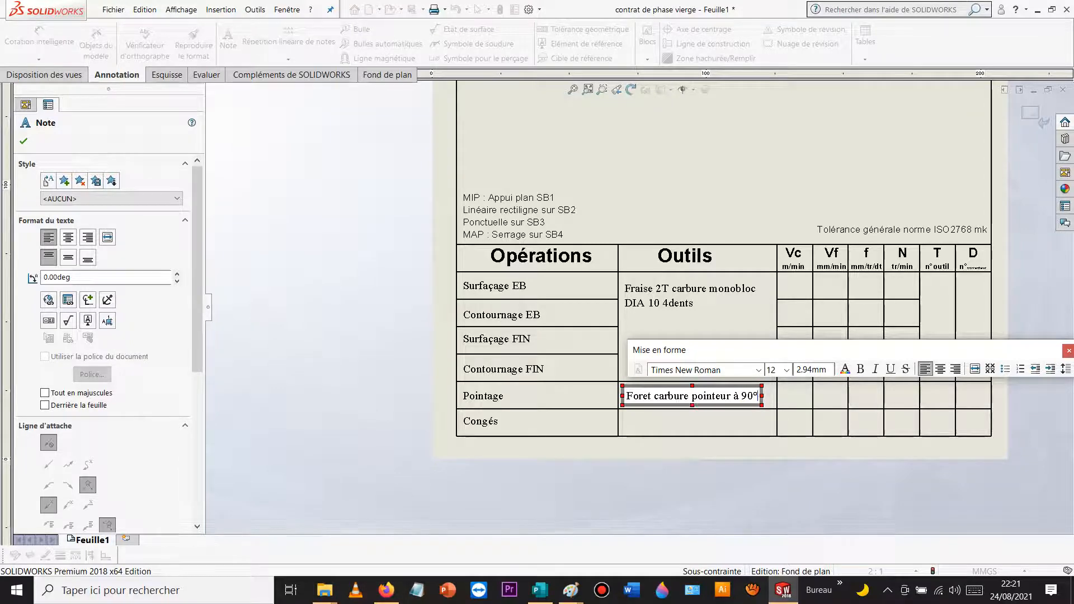
{"action": "key", "text": "Return"}
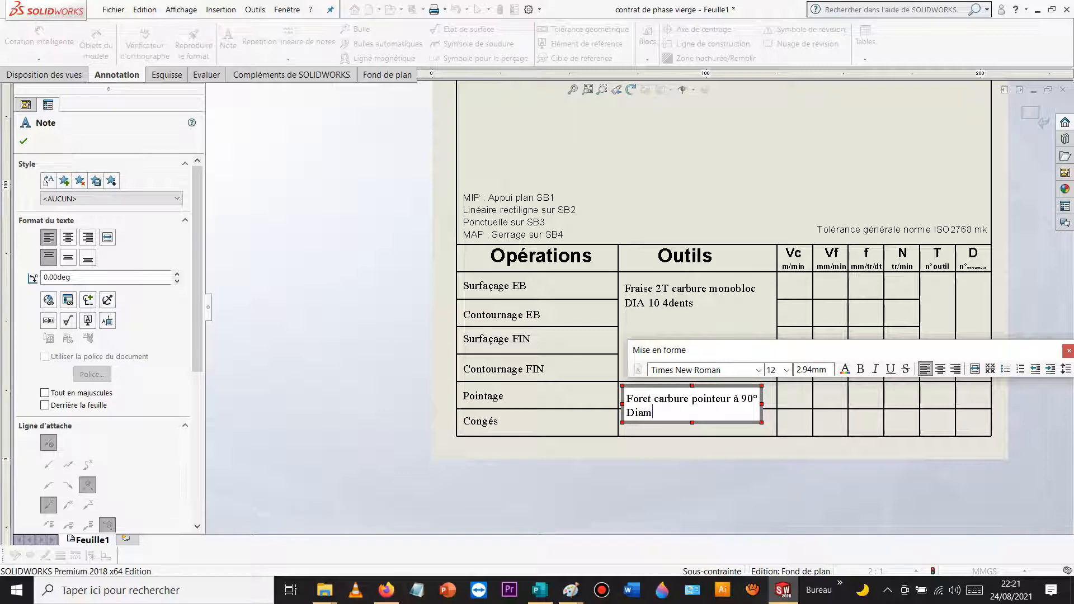
{"action": "type", "text": "Diamètre"}
{"action": "key", "text": "BackSpace"}
{"action": "key", "text": "BackSpace"}
{"action": "key", "text": "BackSpace"}
{"action": "type", "text": "6"}
Step: Set the Pointage tool note's font size to 8 and reposition it so both lines fit inside its Outils cell
{"action": "left_click_drag", "start_coordinate": [729, 415], "coordinate": [631, 399]}
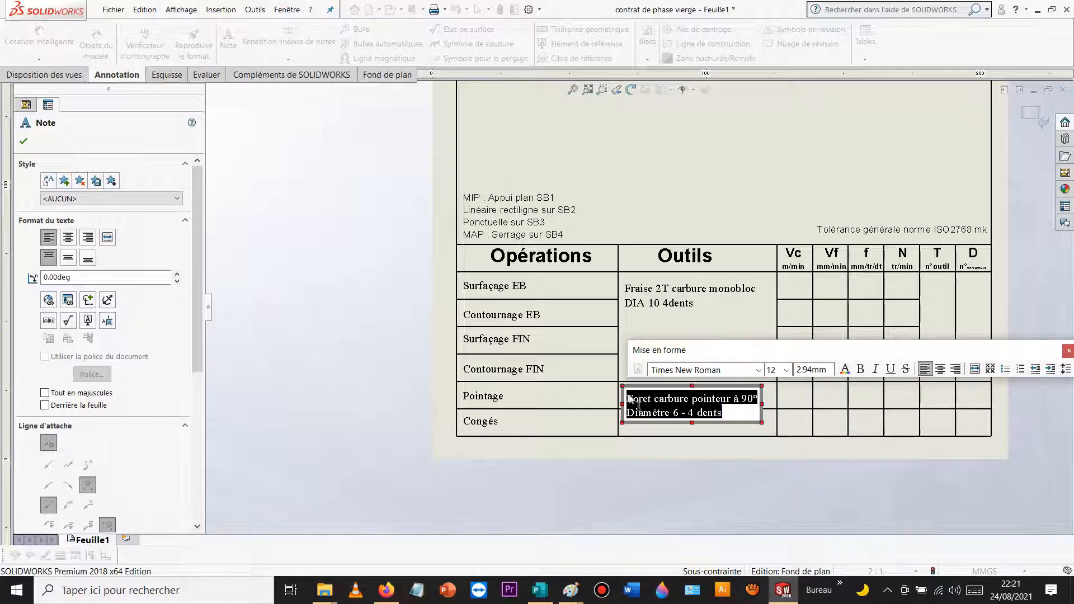
{"action": "left_click", "coordinate": [787, 370]}
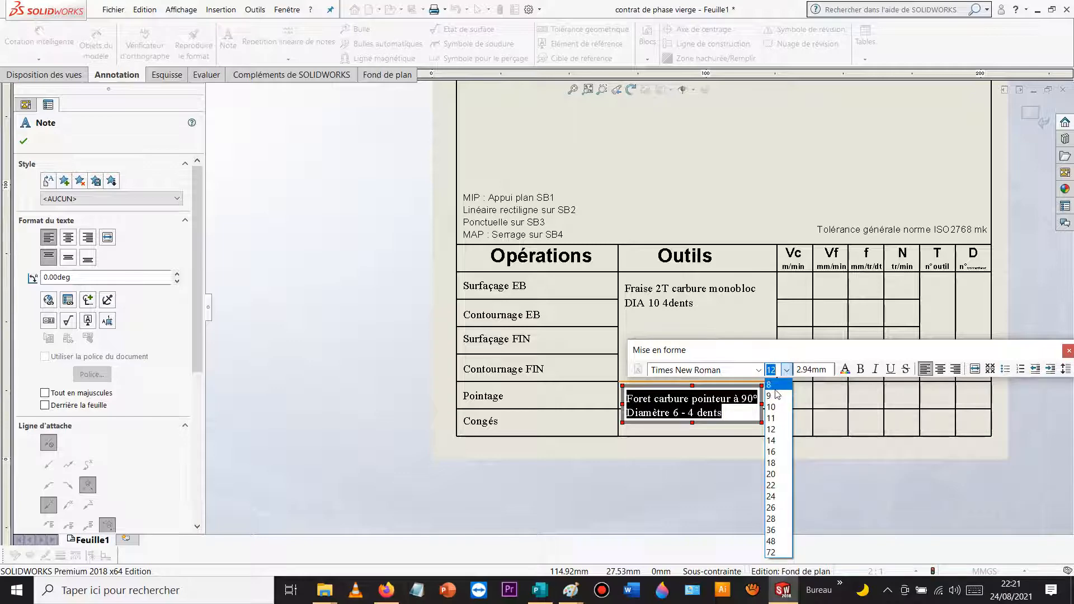
{"action": "left_click", "coordinate": [778, 383]}
{"action": "left_click", "coordinate": [728, 468]}
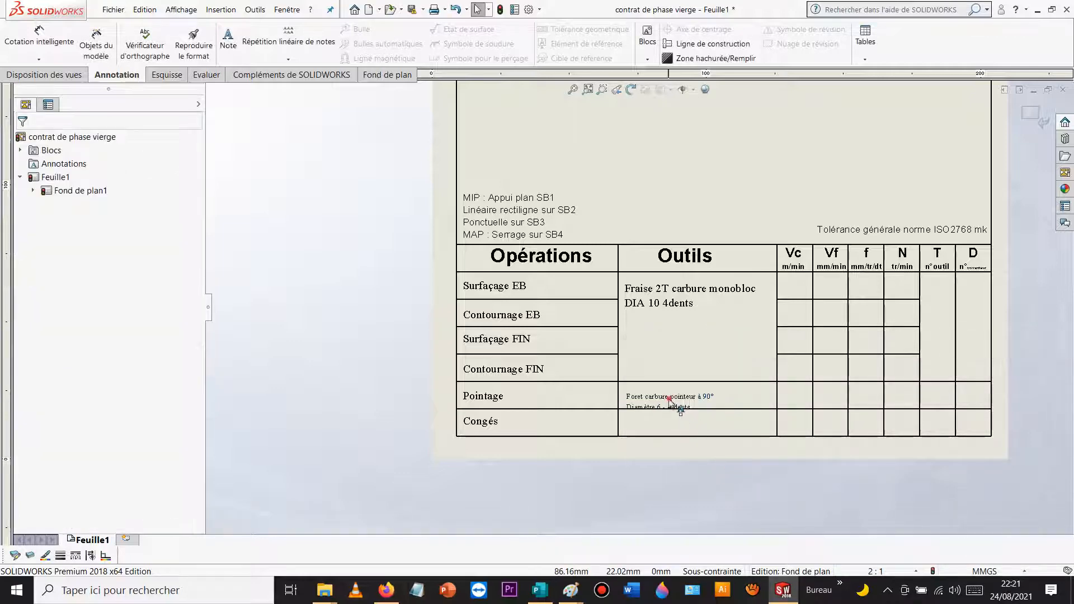
{"action": "left_click_drag", "start_coordinate": [678, 407], "coordinate": [668, 394]}
{"action": "left_click", "coordinate": [672, 395]}
{"action": "scroll", "coordinate": [677, 398], "scroll_direction": "down", "scroll_amount": 6}
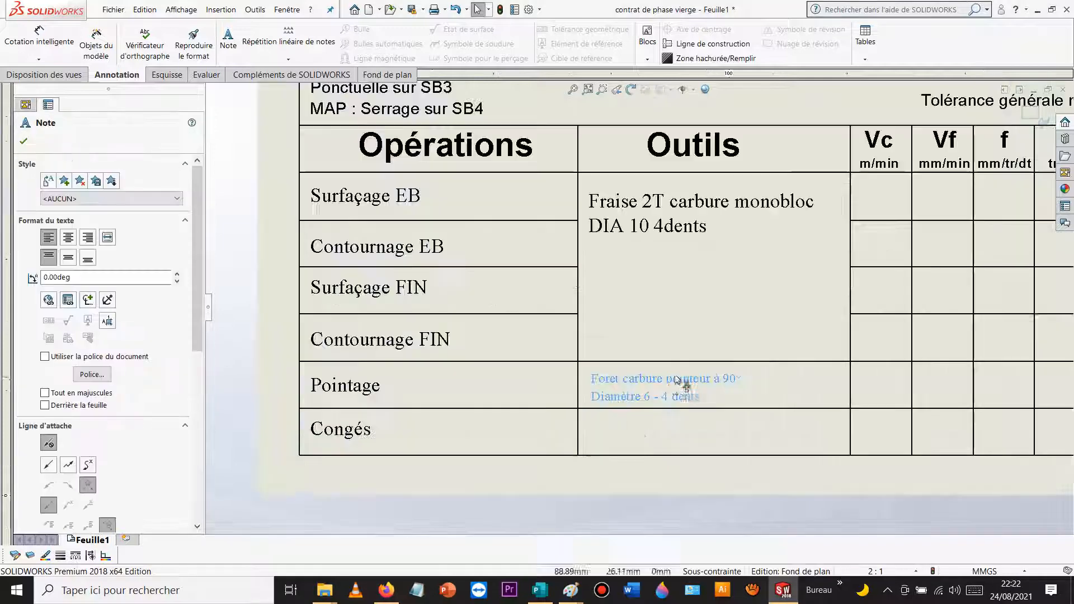
{"action": "left_click_drag", "start_coordinate": [584, 330], "coordinate": [579, 333]}
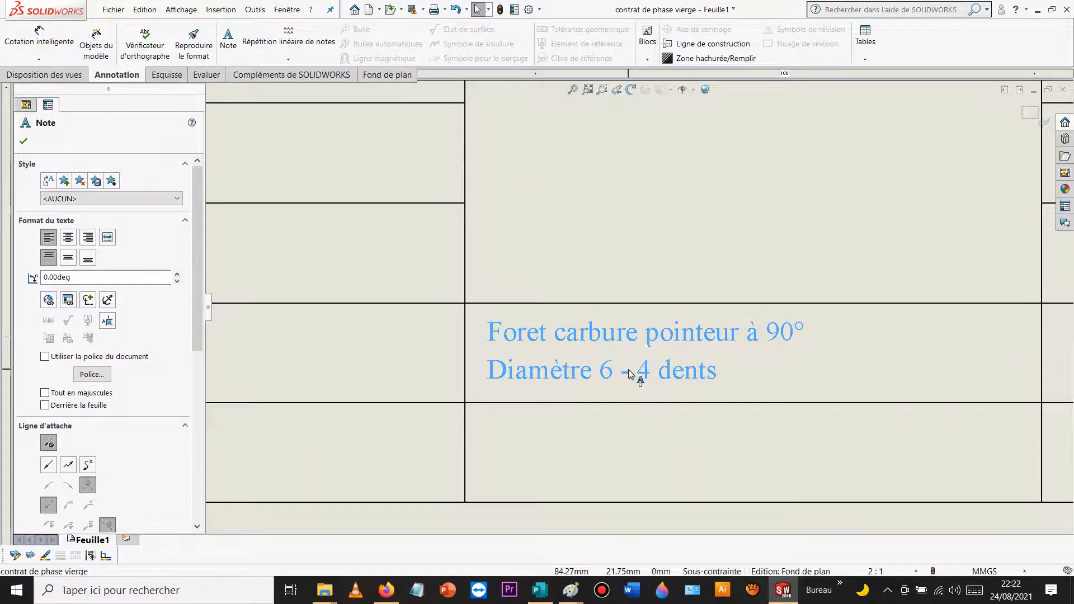
Step: Place a copy of the Pointage tool note in the Outils cell of the Congés row
{"action": "type", "text": "Foret carbure pointeur à 90° Diamètre 6 - 4 dents"}
{"action": "left_click", "coordinate": [827, 371]}
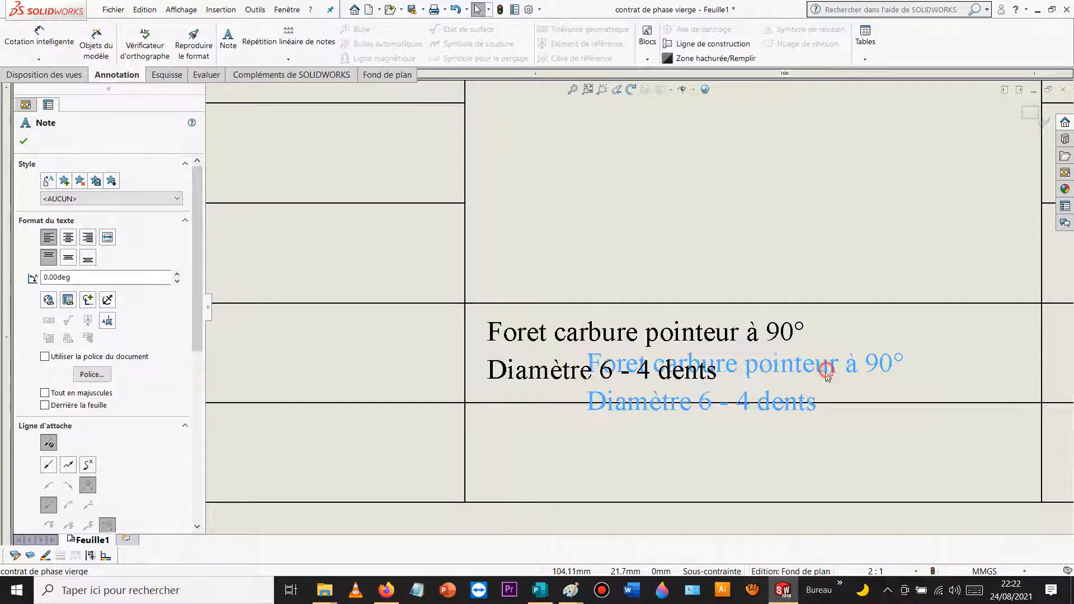
{"action": "left_click_drag", "start_coordinate": [827, 370], "coordinate": [735, 439]}
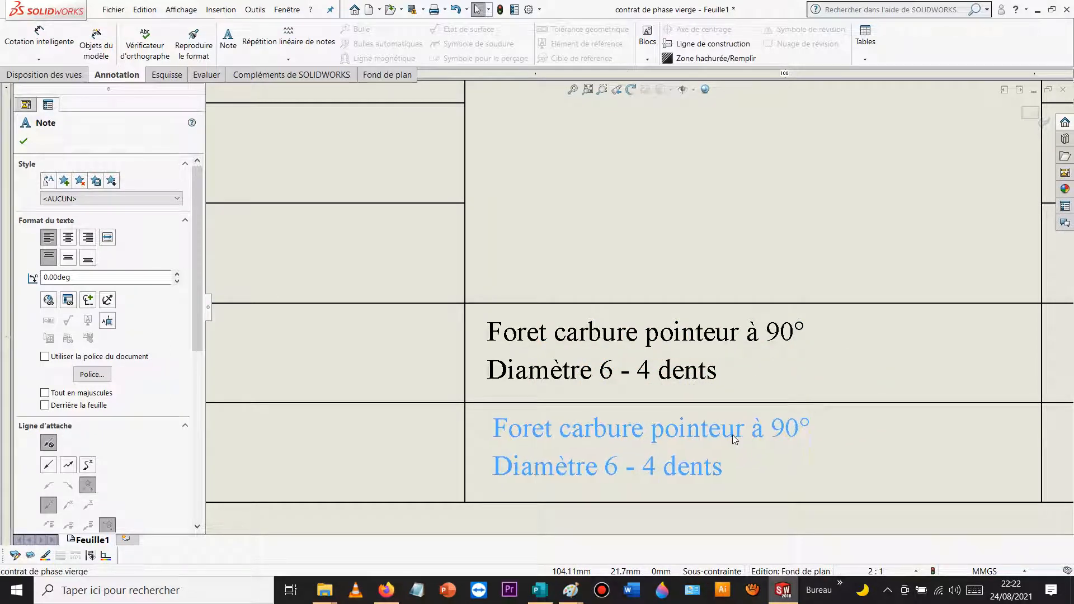
Step: Replace the text of the Congés tool note with "Fraise carbure monobloc boule" and "Diamètre 5 - 2dents" on a second line
{"action": "double_click", "coordinate": [657, 434]}
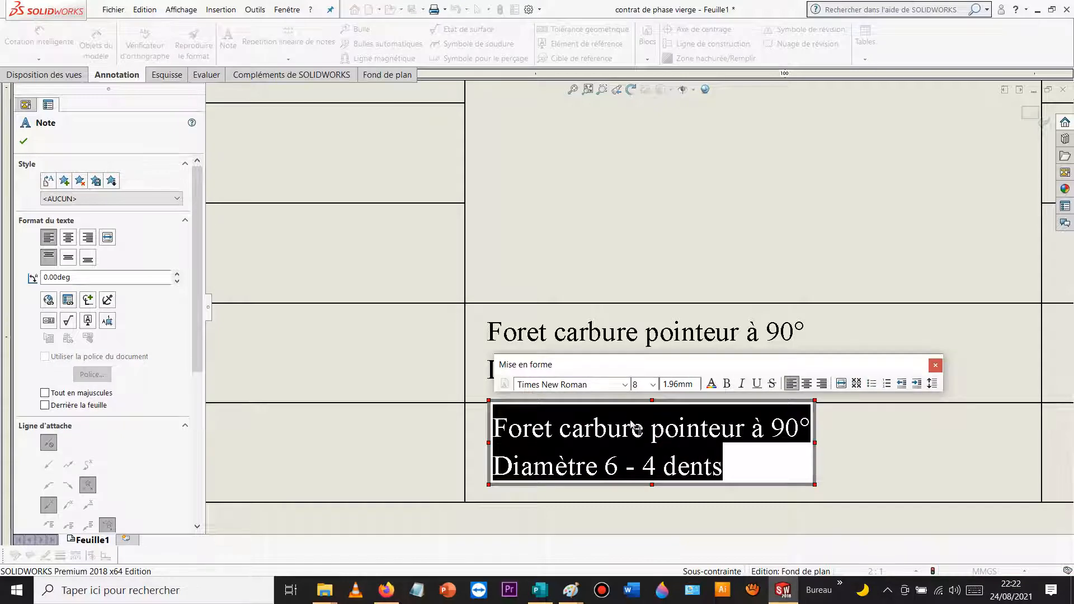
{"action": "type", "text": "Fraise"}
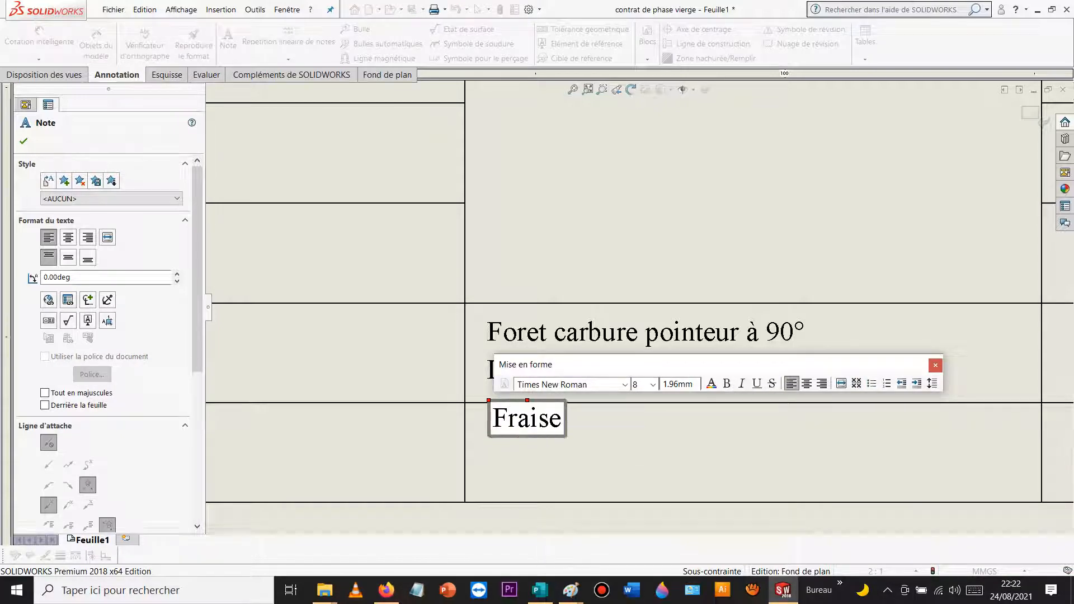
{"action": "type", "text": " carbure"}
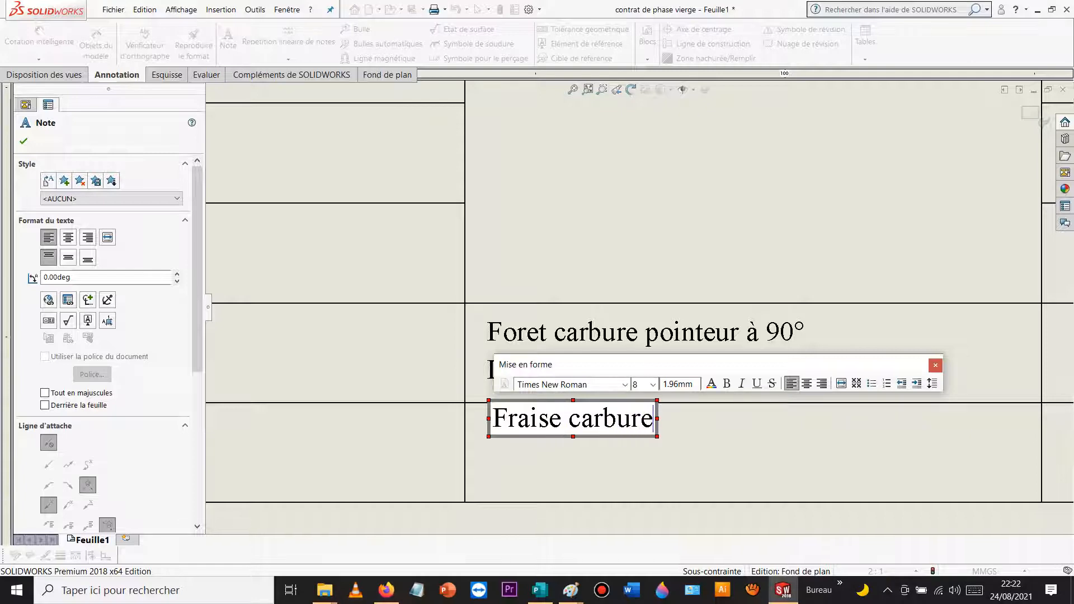
{"action": "type", "text": " monoblo"}
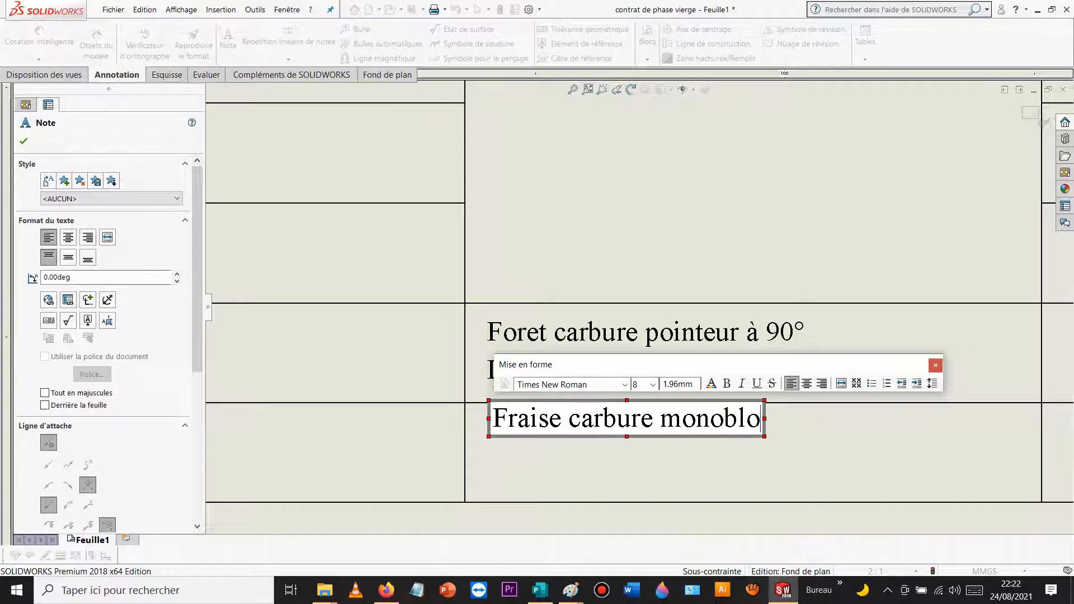
{"action": "type", "text": "c"}
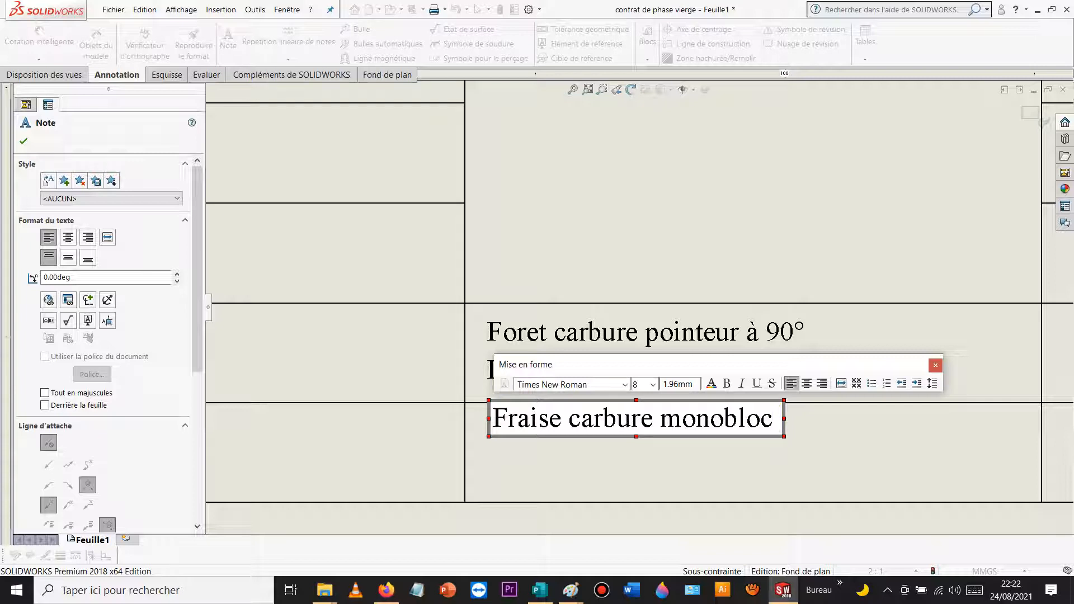
{"action": "type", "text": " boule"}
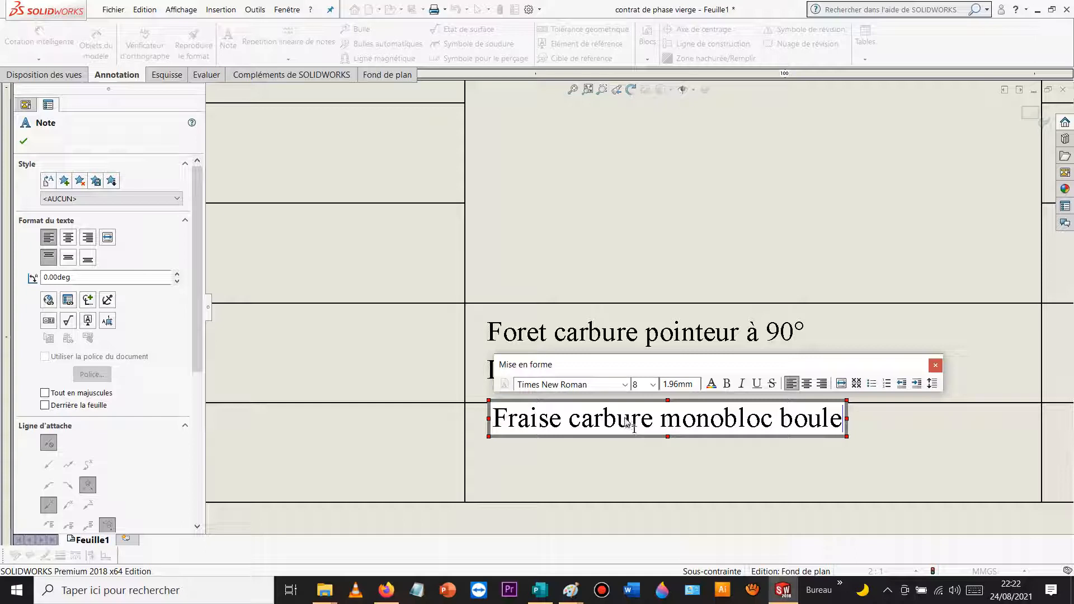
{"action": "key", "text": "Return"}
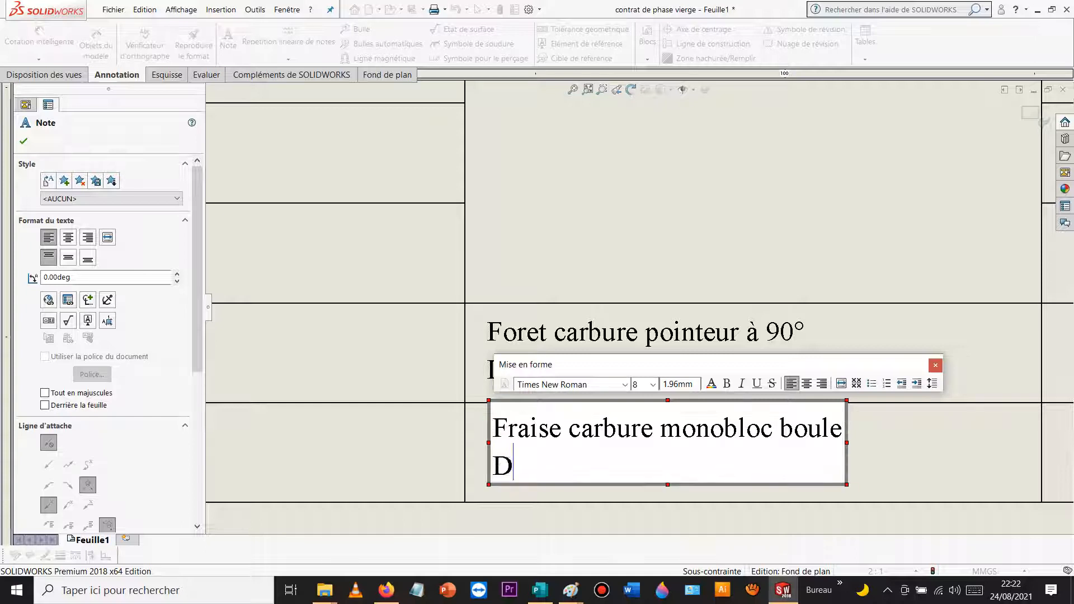
{"action": "type", "text": "Diamètre 5 - 2dents"}
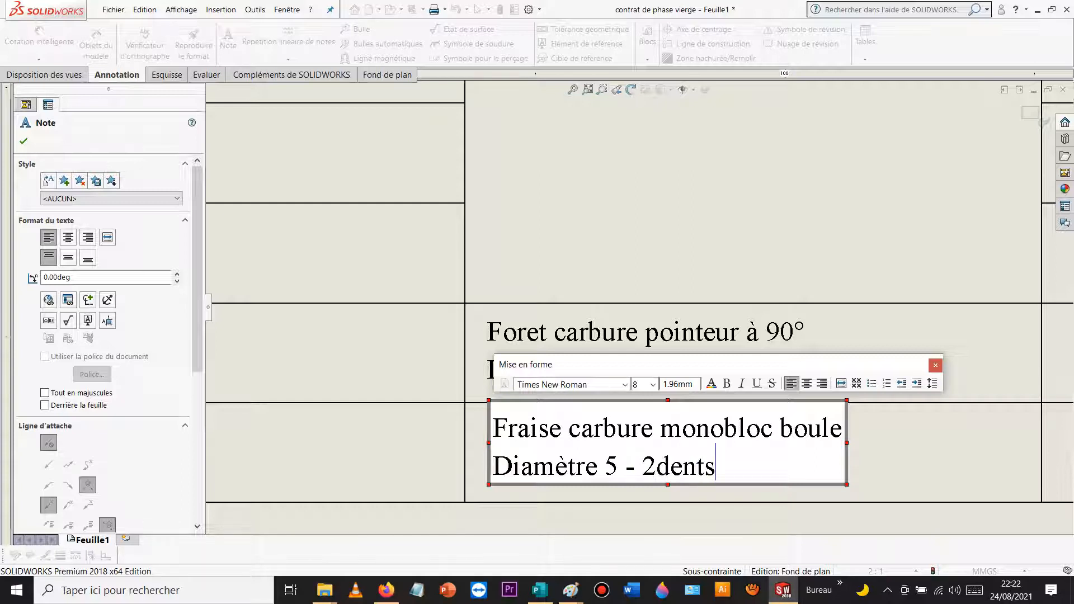
{"action": "left_click", "coordinate": [643, 200]}
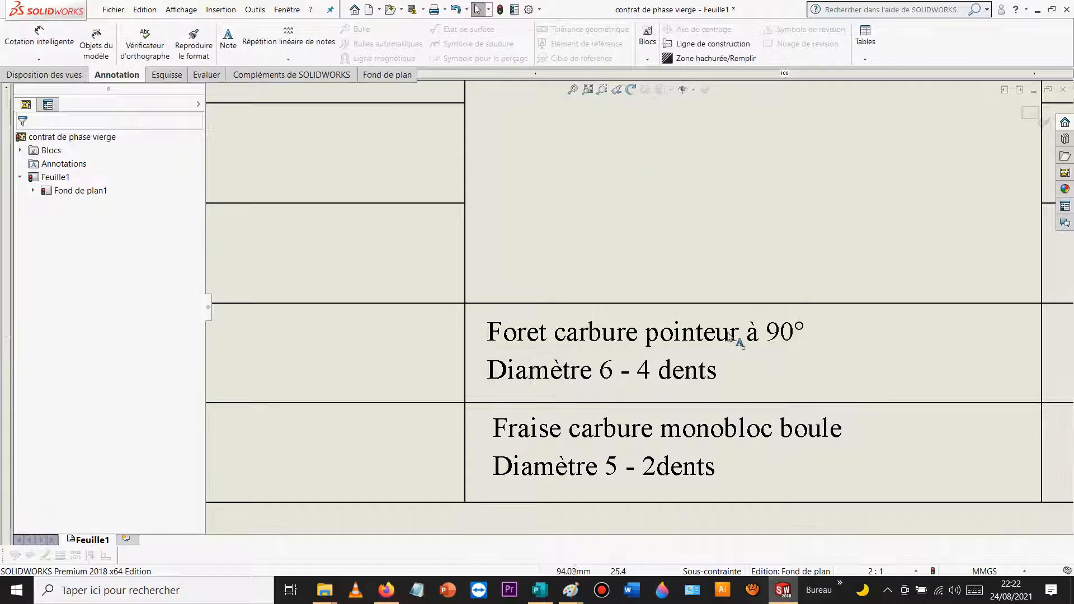
Step: Place a copy of the Pointage tool note in the Vc cell of the Surfaçage EB row and open its text for editing
{"action": "scroll", "coordinate": [733, 327], "scroll_direction": "up", "scroll_amount": 5}
{"action": "scroll", "coordinate": [693, 238], "scroll_direction": "down", "scroll_amount": 2}
{"action": "scroll", "coordinate": [695, 238], "scroll_direction": "up", "scroll_amount": 3}
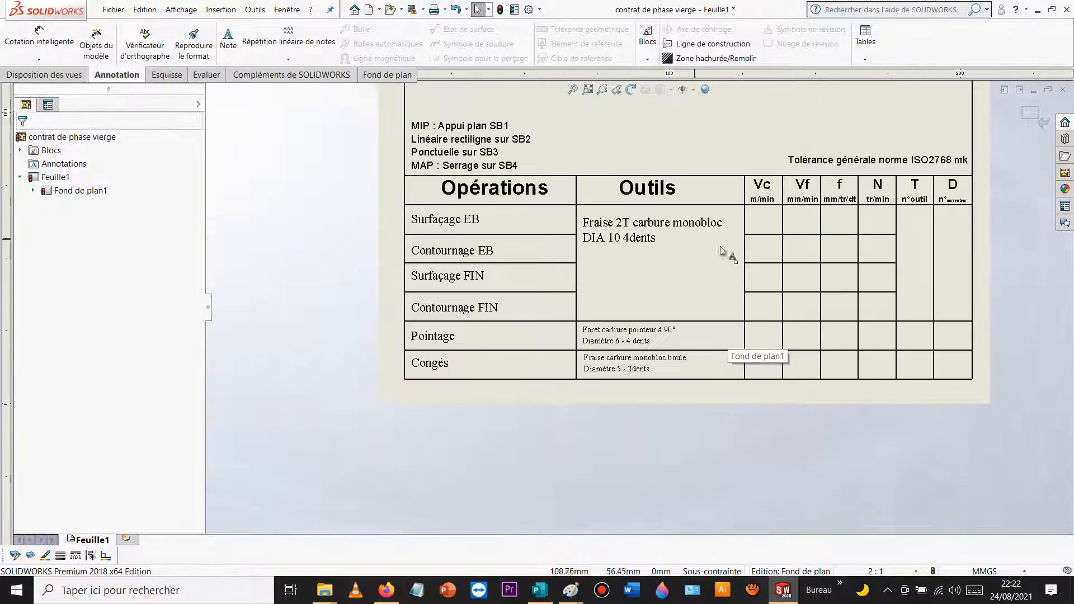
{"action": "scroll", "coordinate": [837, 253], "scroll_direction": "down", "scroll_amount": 3}
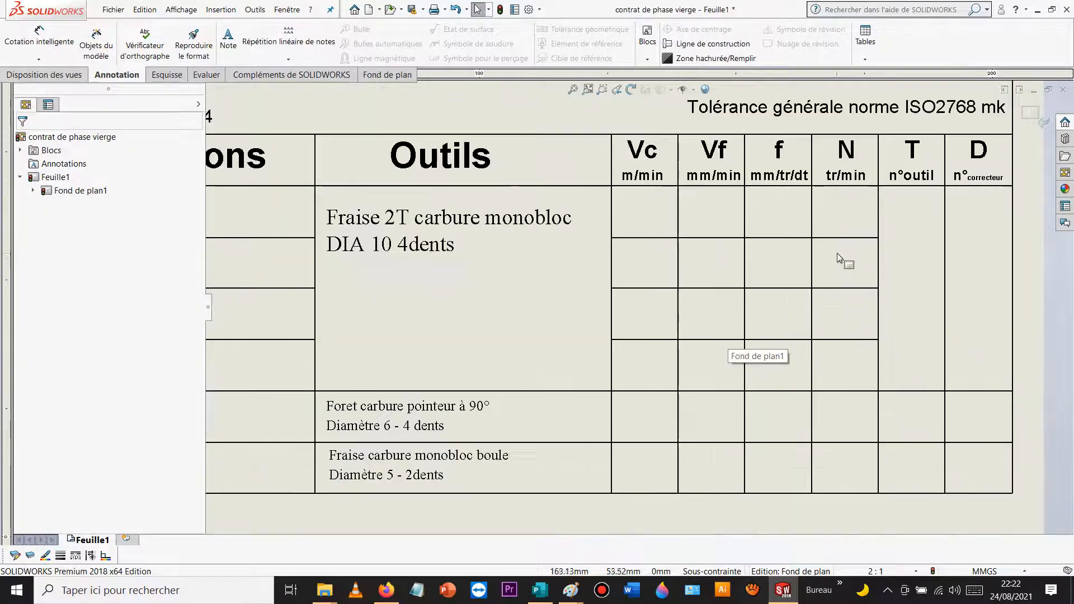
{"action": "left_click", "coordinate": [656, 211]}
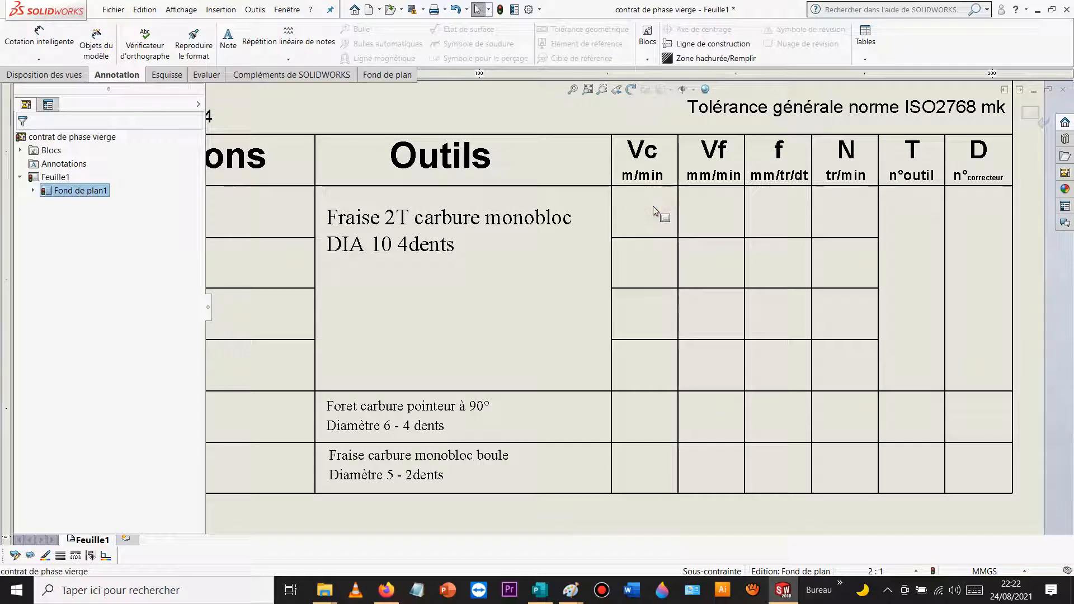
{"action": "type", "text": "Foret carbure pointeur à 90° Diamètre 6 - 4 dents"}
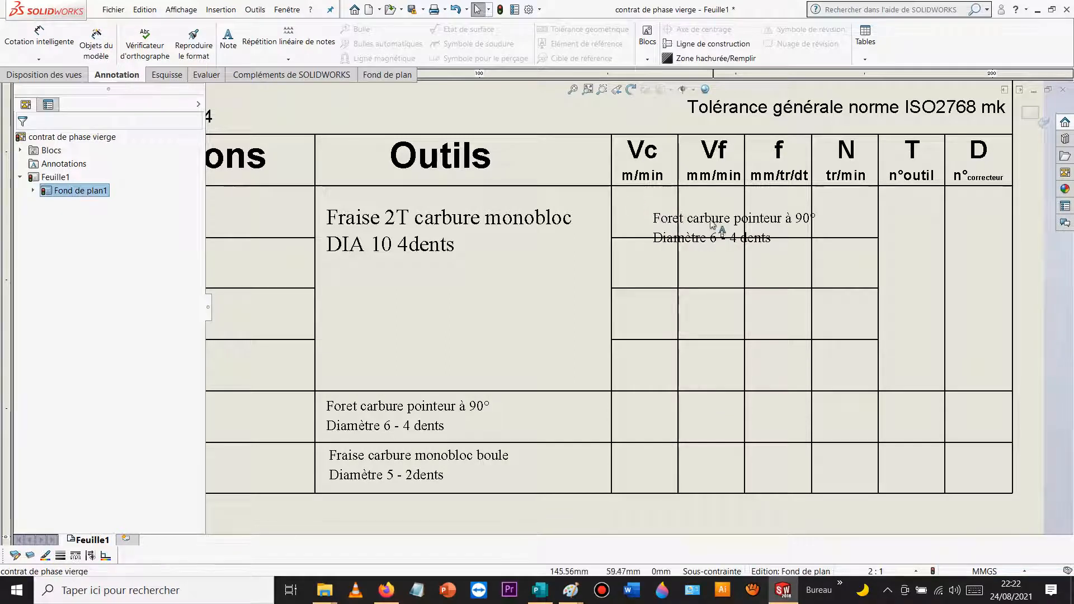
{"action": "left_click", "coordinate": [709, 217]}
{"action": "double_click", "coordinate": [710, 224]}
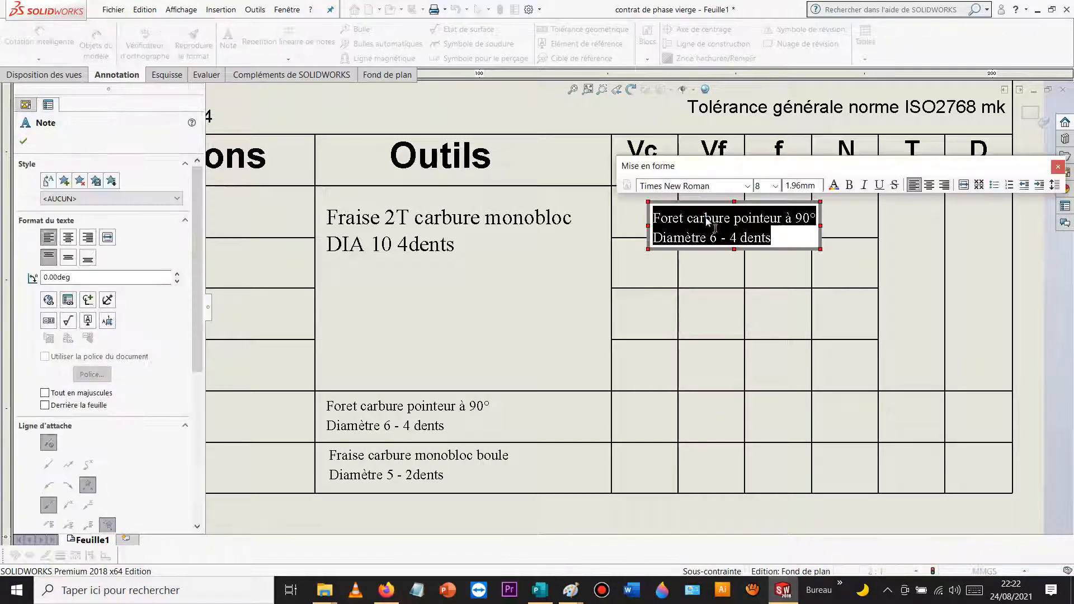
{"action": "left_click", "coordinate": [533, 166]}
Step: Check the font of the "Outils" heading and set the "Surfaçage EB" note's font to Arial
{"action": "left_click", "coordinate": [462, 159]}
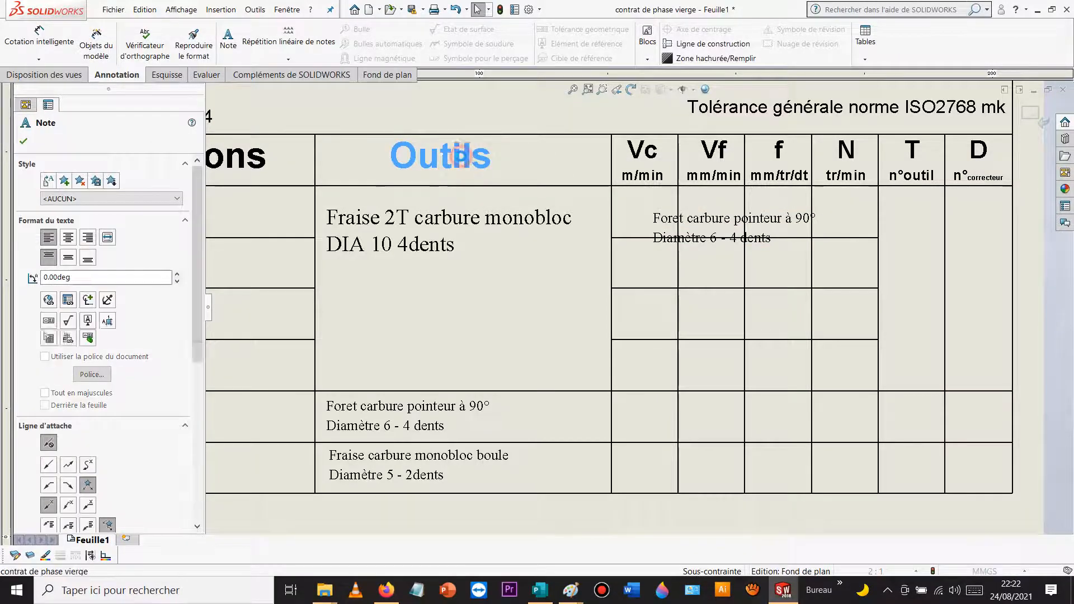
{"action": "double_click", "coordinate": [463, 160]}
{"action": "left_click", "coordinate": [570, 162]}
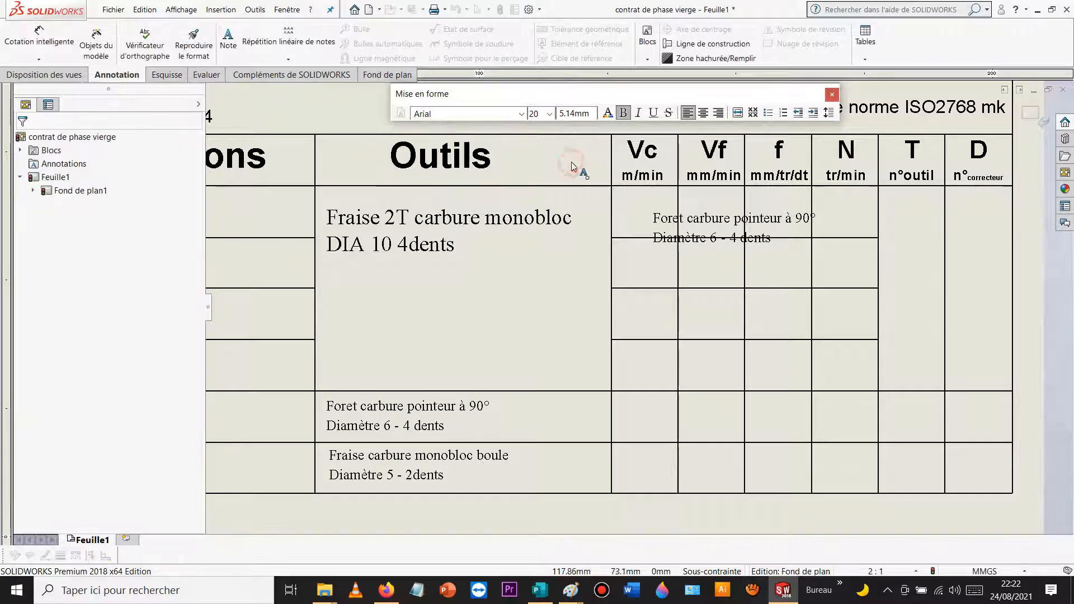
{"action": "scroll", "coordinate": [638, 308], "scroll_direction": "up", "scroll_amount": 3}
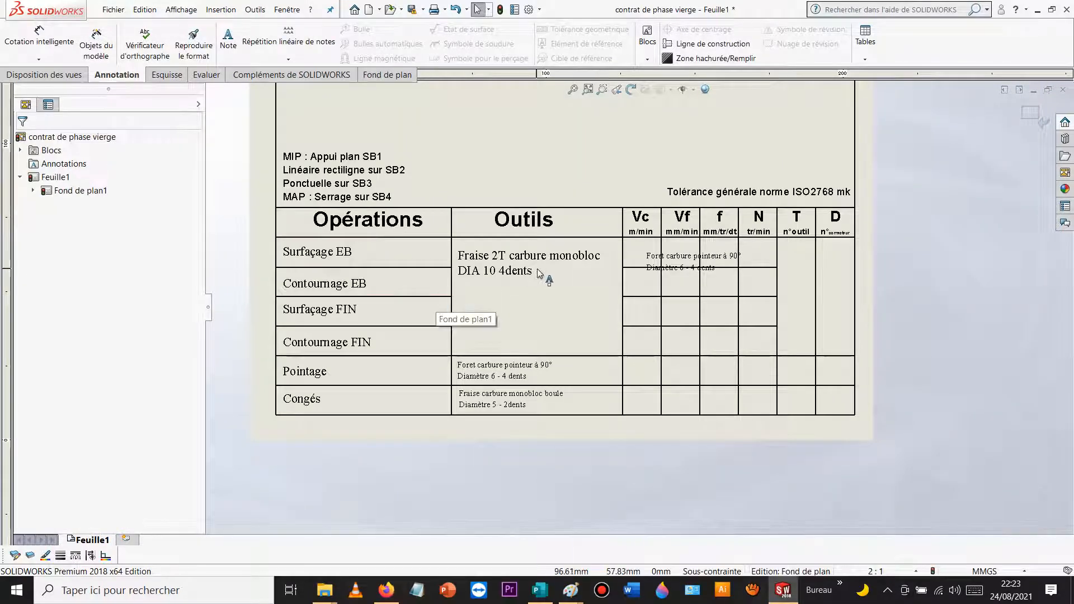
{"action": "left_click", "coordinate": [343, 252]}
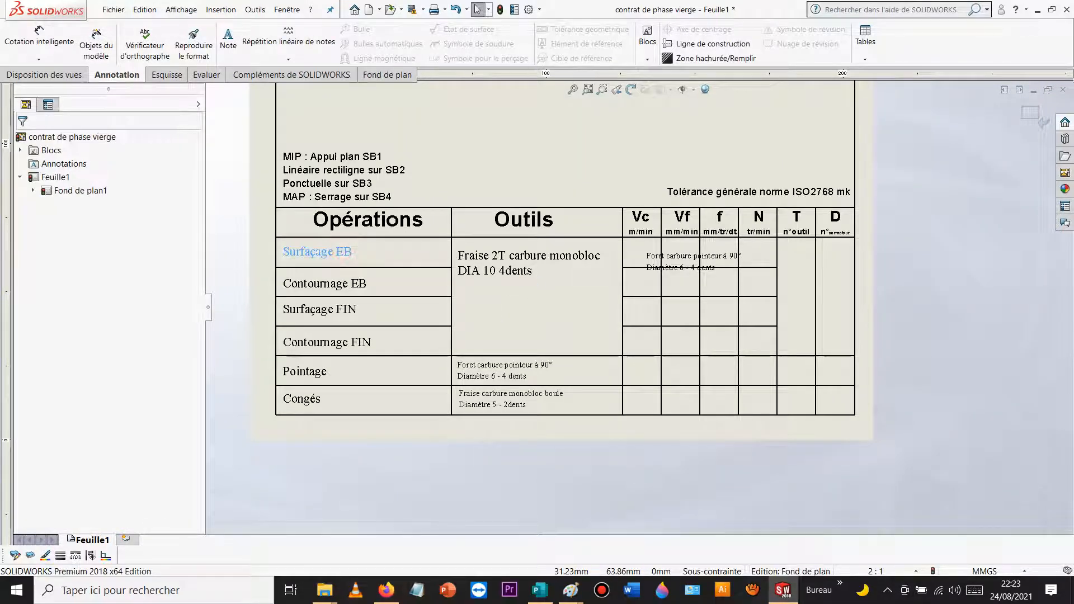
{"action": "double_click", "coordinate": [344, 252]}
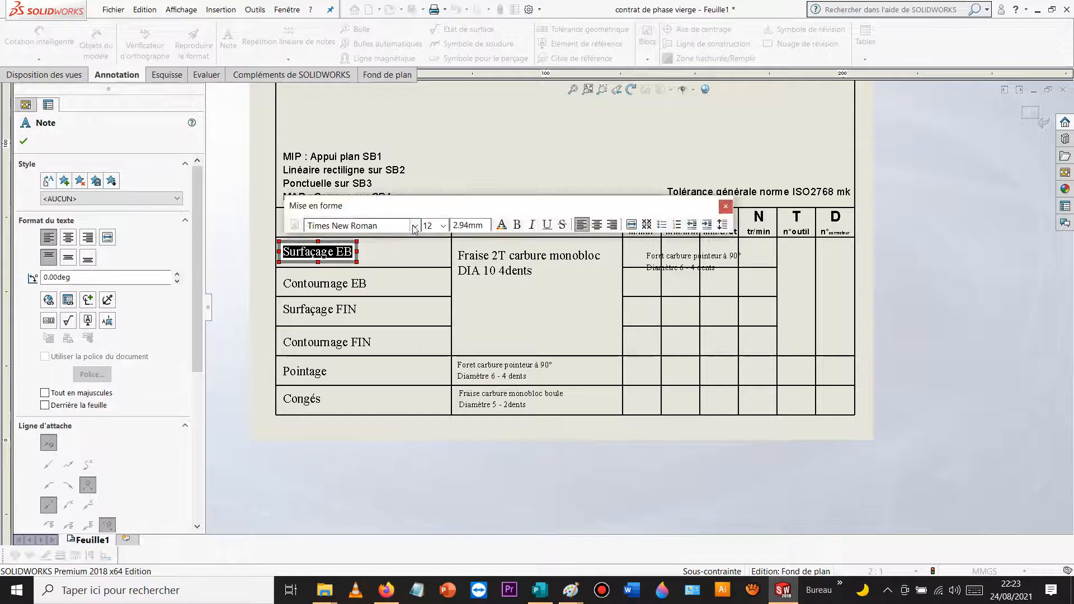
{"action": "left_click", "coordinate": [396, 228]}
{"action": "type", "text": "ar"}
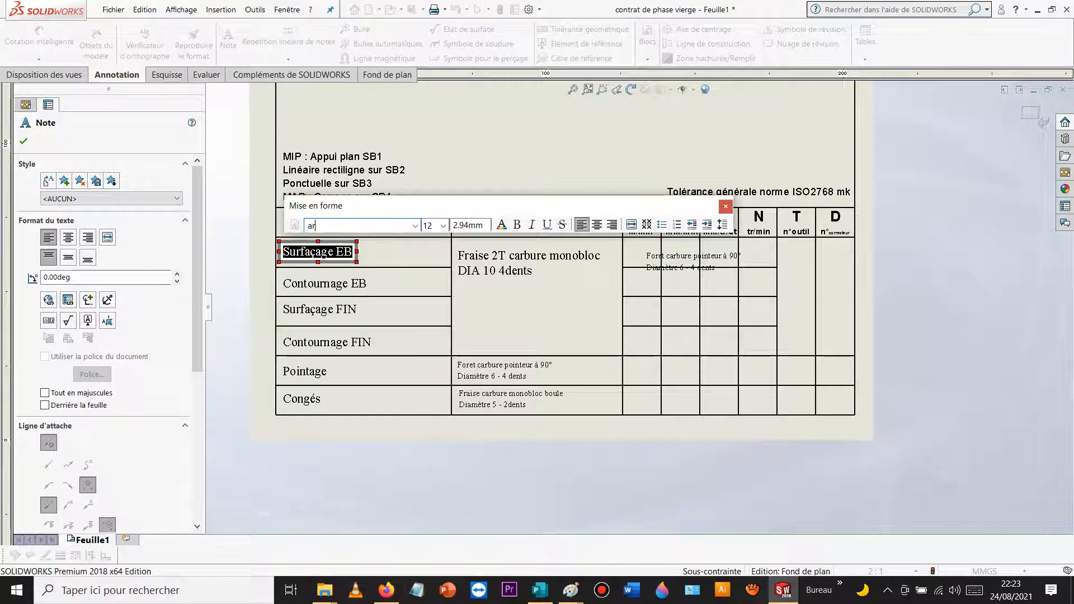
{"action": "left_click", "coordinate": [416, 226]}
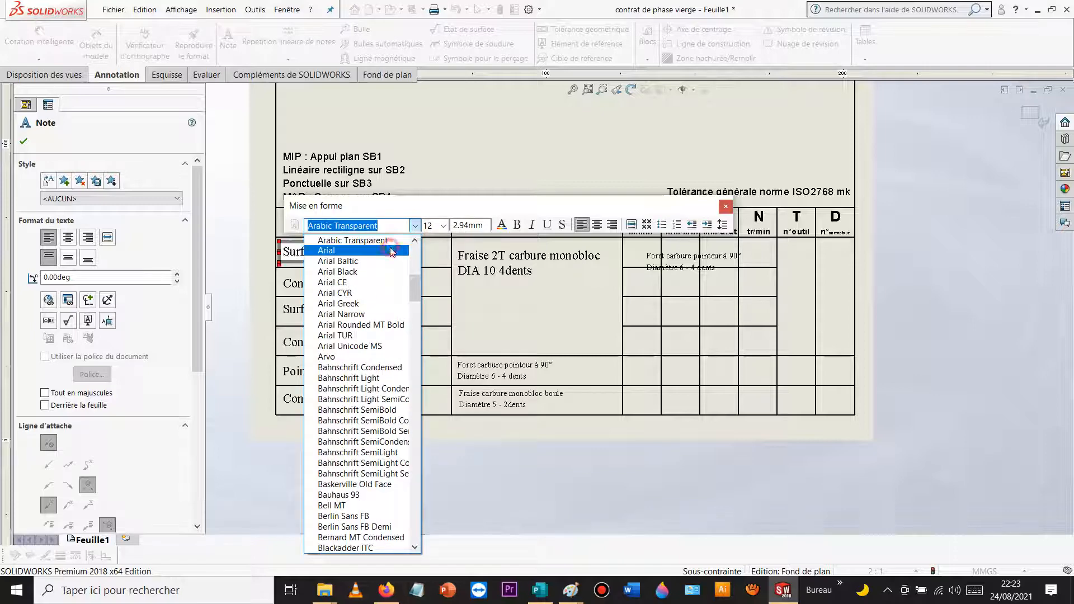
{"action": "left_click", "coordinate": [361, 275]}
{"action": "left_click", "coordinate": [358, 282]}
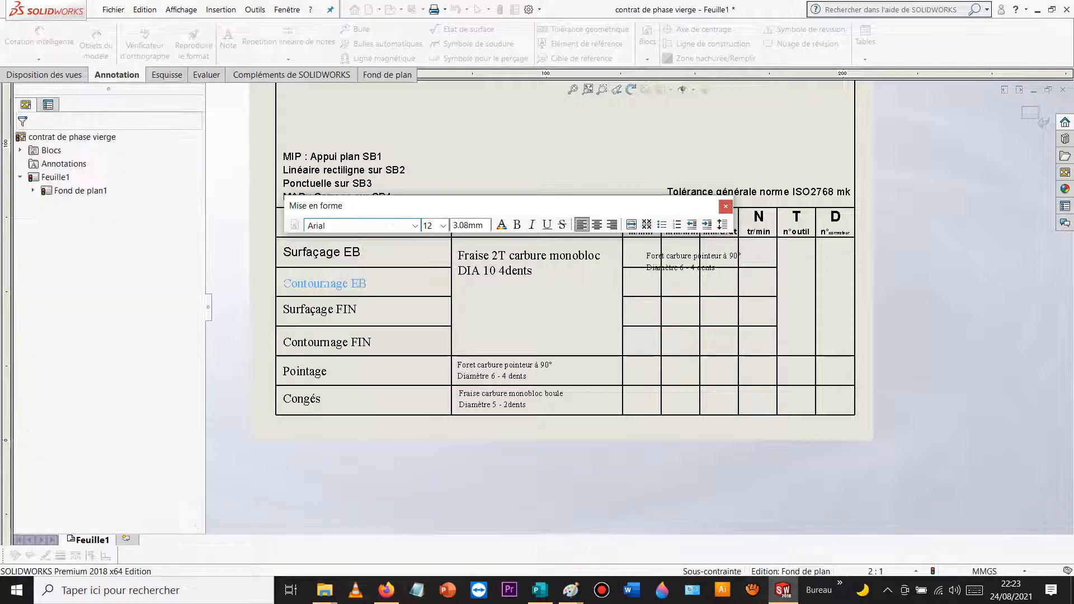
Step: Set the font of the "Contournage EB" note in the Opérations column to Arial
{"action": "left_click", "coordinate": [358, 283]}
{"action": "double_click", "coordinate": [359, 284]}
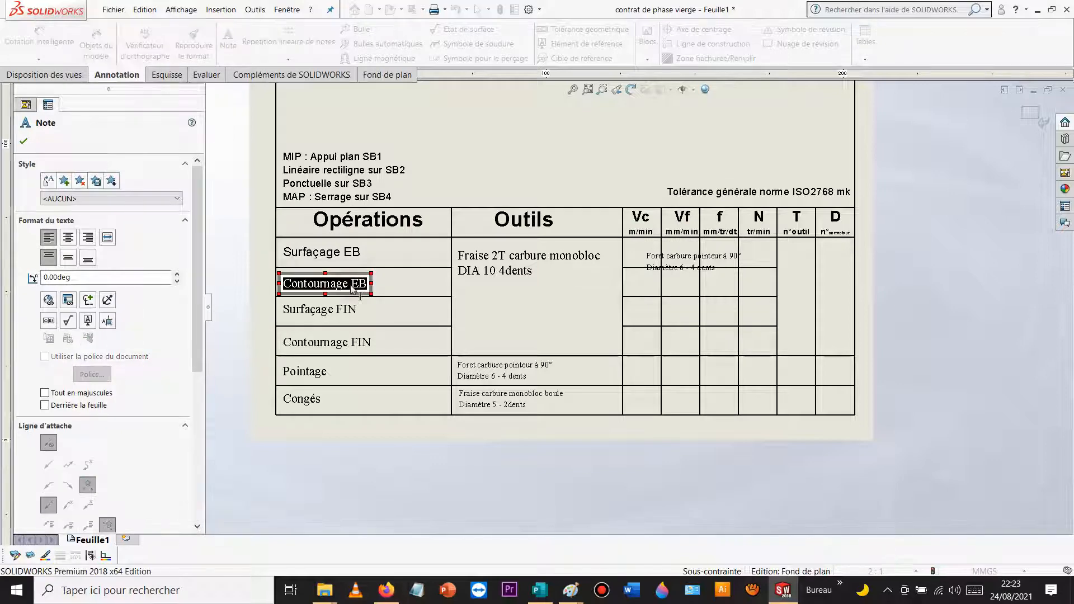
{"action": "left_click", "coordinate": [416, 257]}
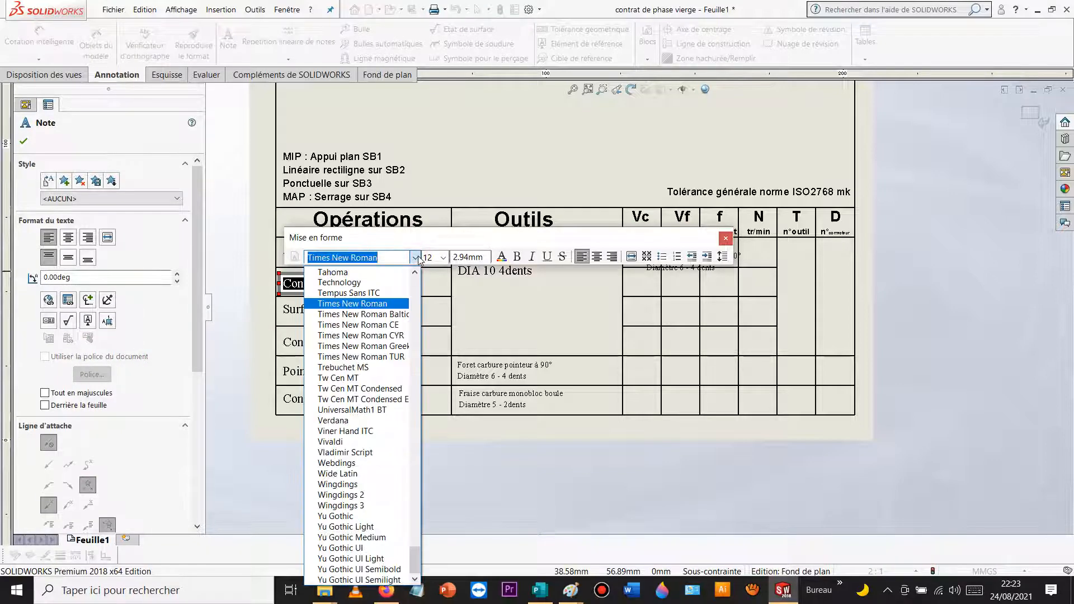
{"action": "type", "text": "ar"}
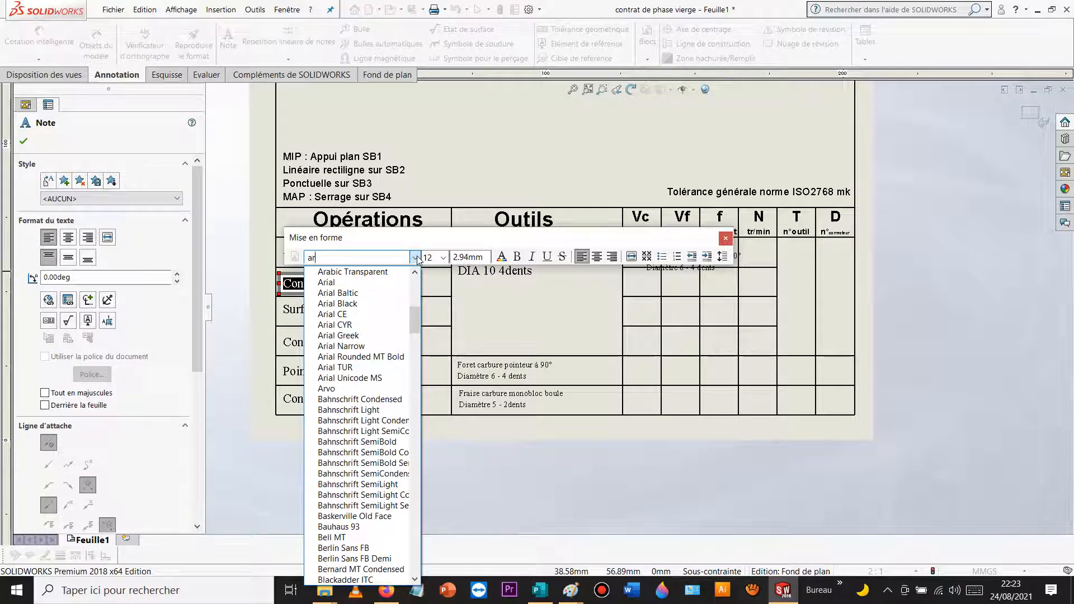
{"action": "left_click", "coordinate": [390, 283]}
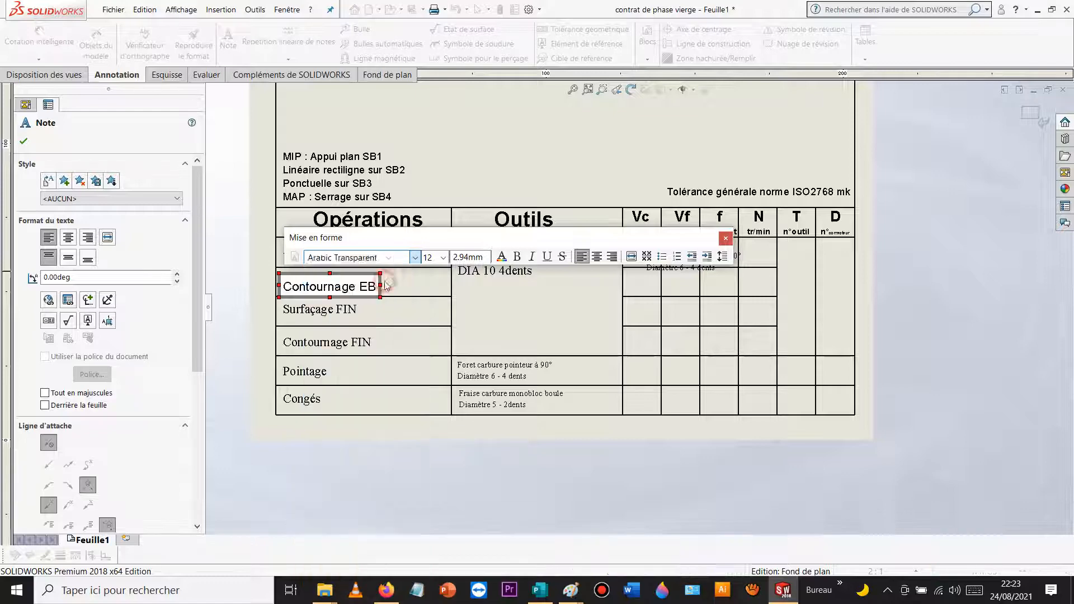
Step: Set the font of the whole "Surfaçage FIN" operation note to Arial
{"action": "left_click", "coordinate": [350, 310]}
{"action": "double_click", "coordinate": [320, 309]}
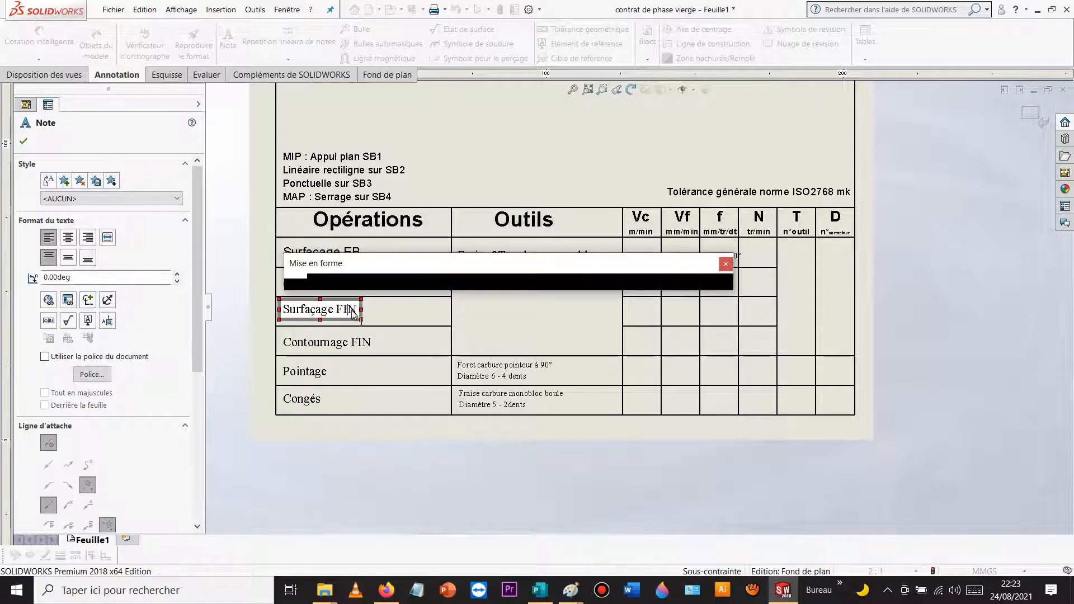
{"action": "double_click", "coordinate": [353, 311]}
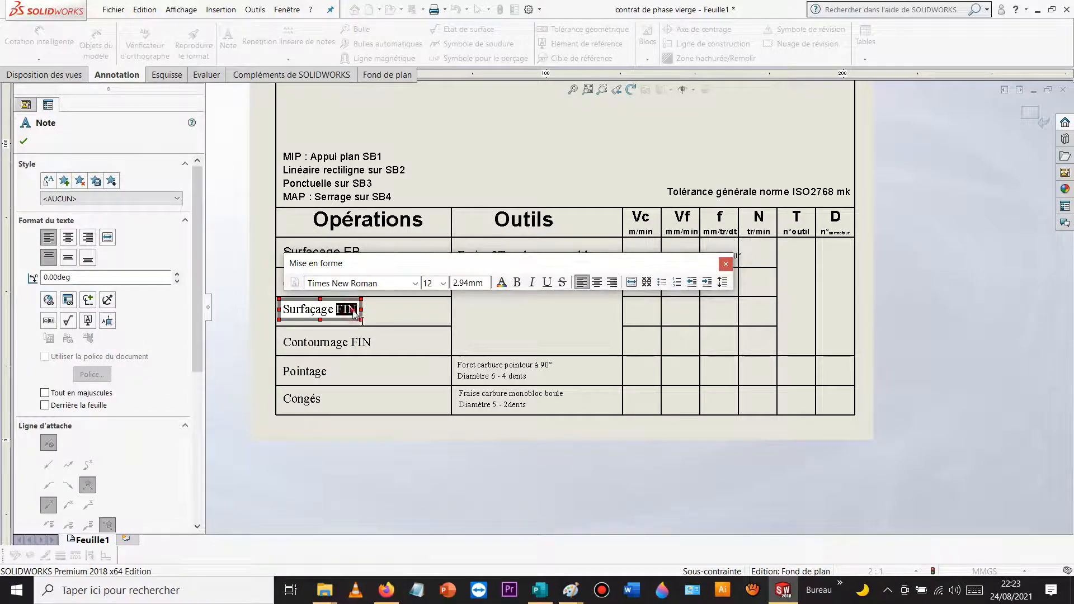
{"action": "key", "text": "ctrl+a"}
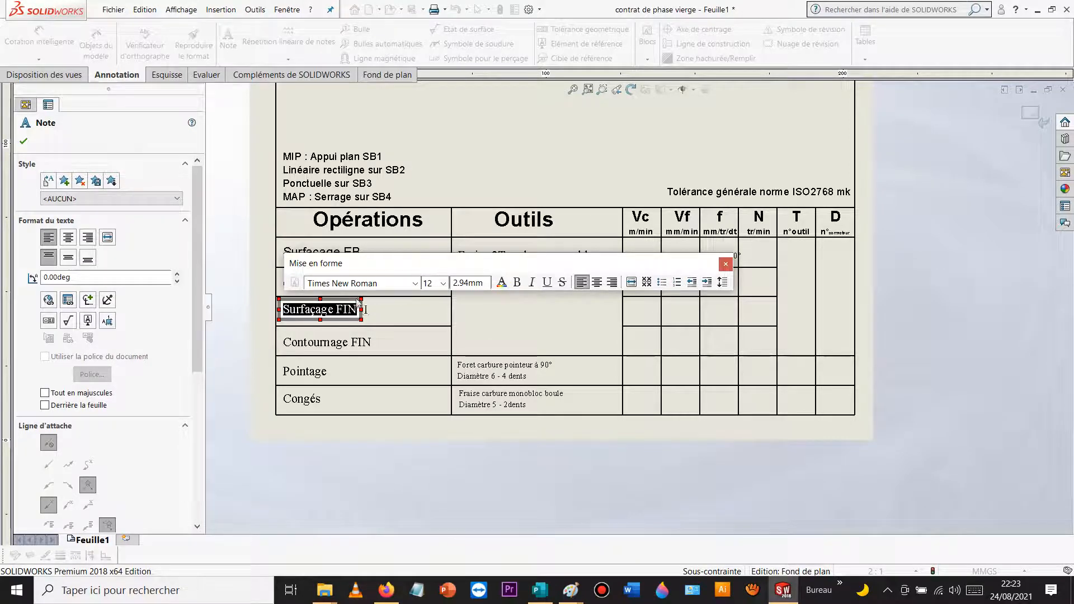
{"action": "left_click", "coordinate": [369, 283]}
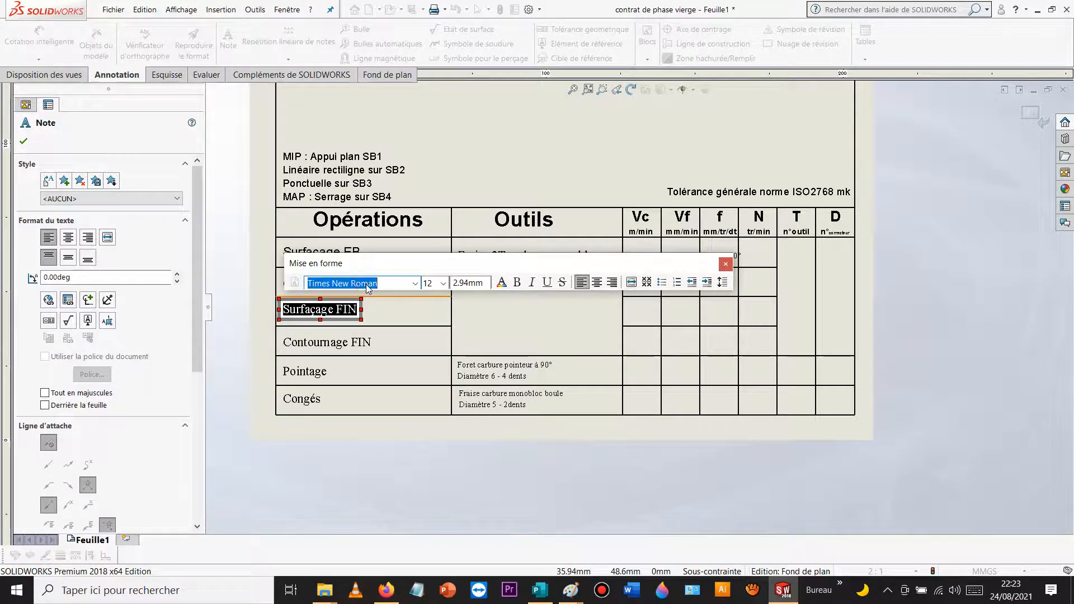
{"action": "type", "text": "ari"}
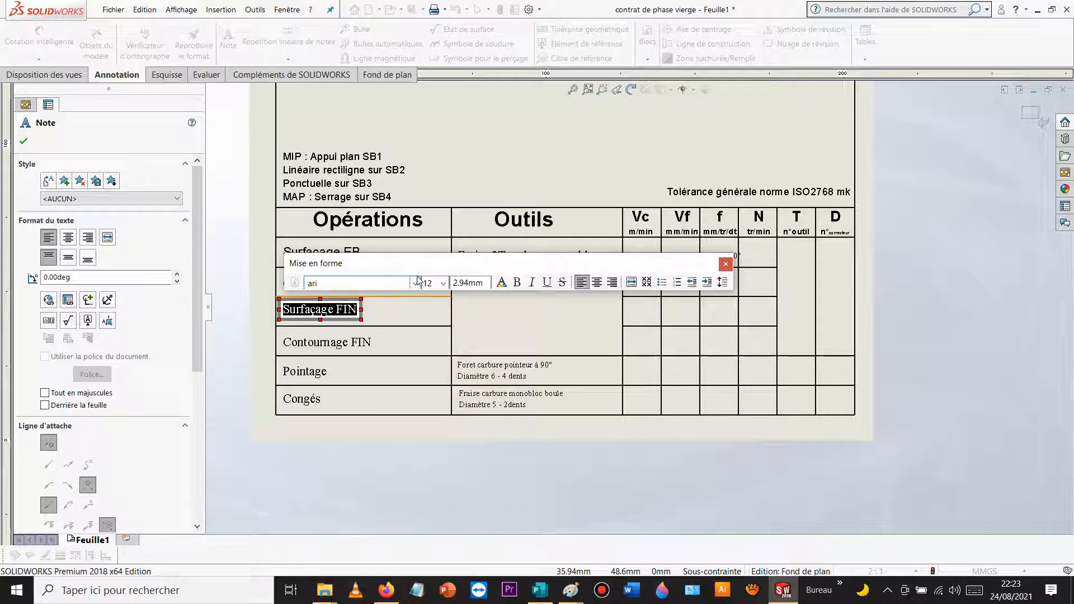
{"action": "left_click", "coordinate": [416, 283]}
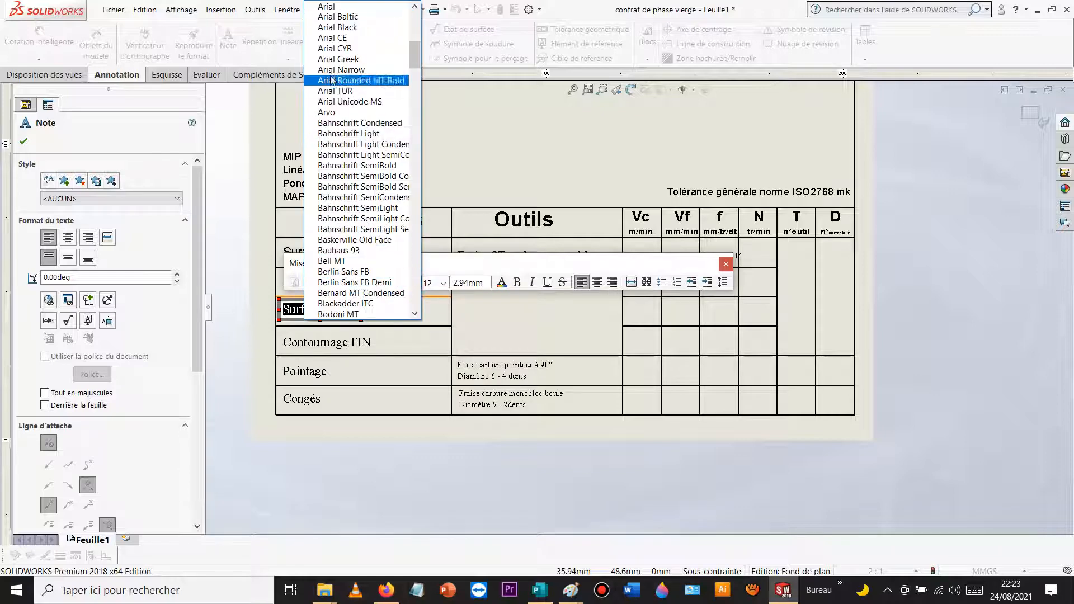
{"action": "left_click", "coordinate": [337, 7]}
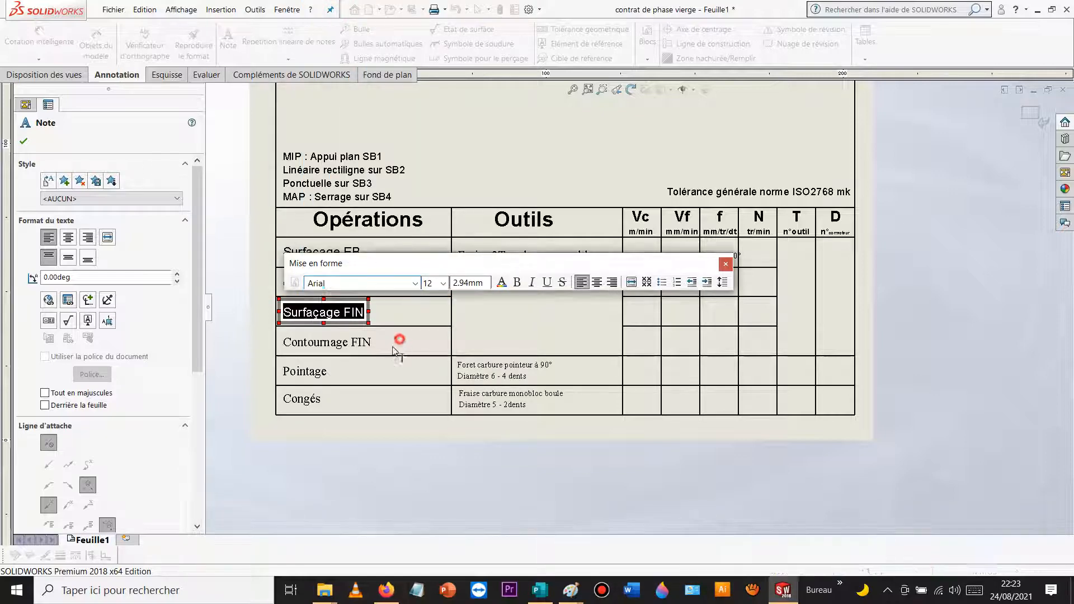
Step: Set the font of the "Contournage FIN" operation note to Arial
{"action": "left_click", "coordinate": [372, 347]}
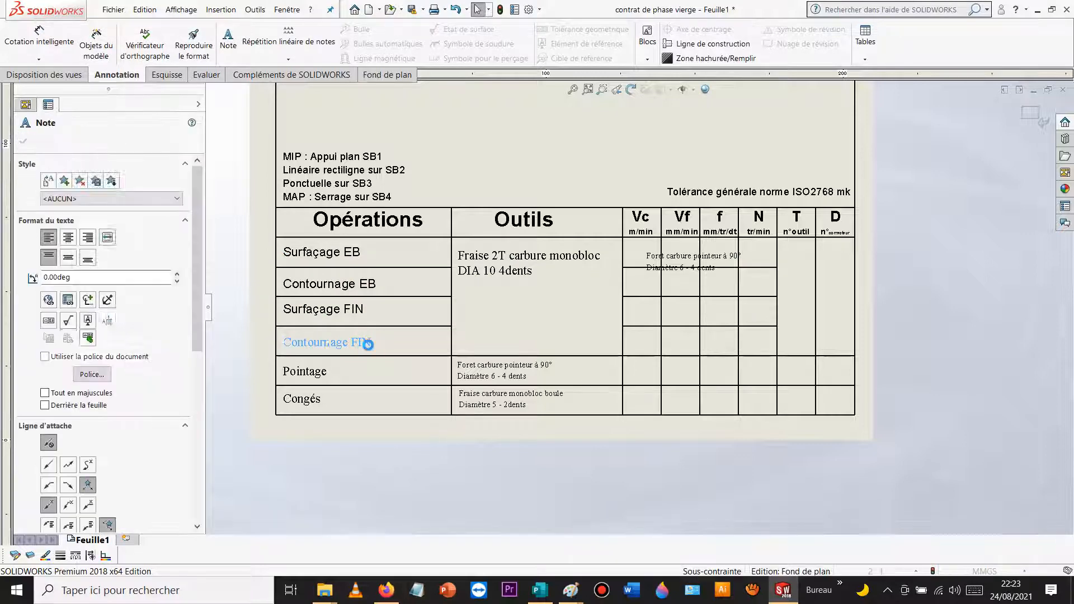
{"action": "double_click", "coordinate": [358, 342]}
{"action": "left_click", "coordinate": [406, 317]}
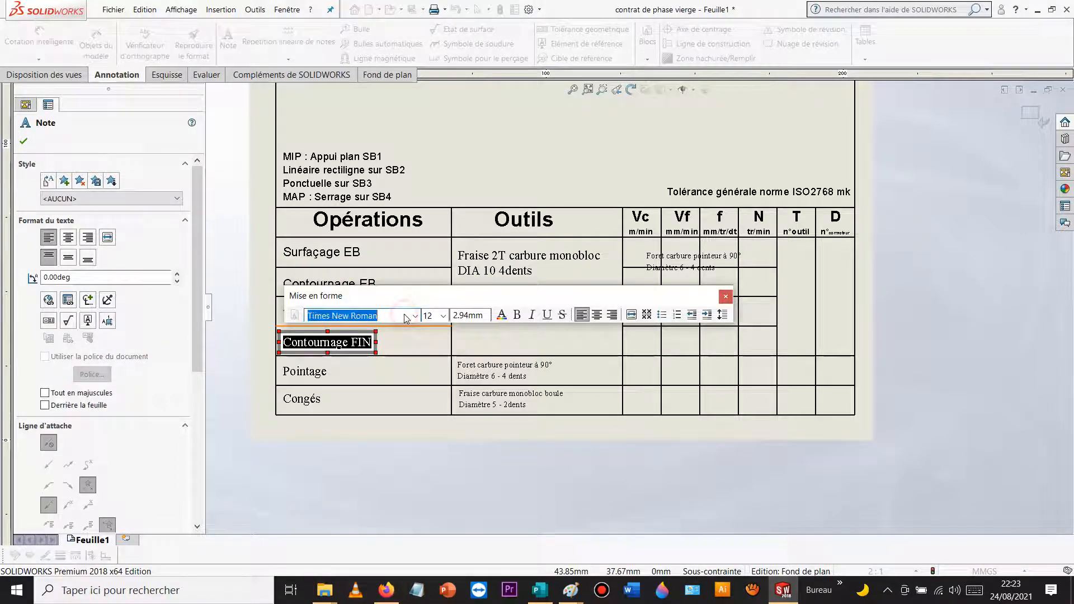
{"action": "left_click", "coordinate": [416, 317]}
{"action": "type", "text": "a"}
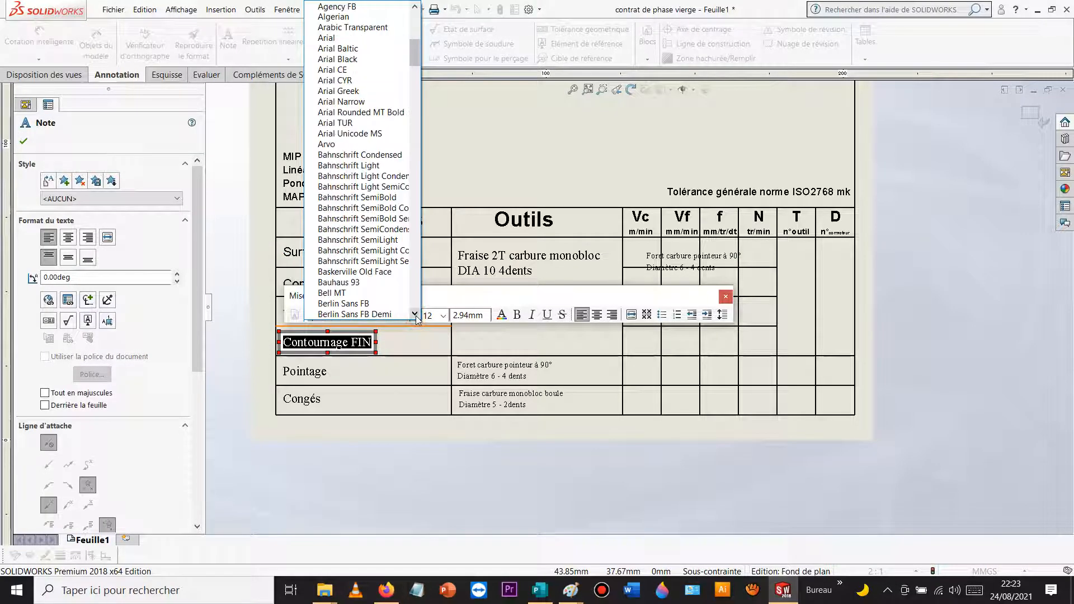
{"action": "left_click", "coordinate": [414, 315]}
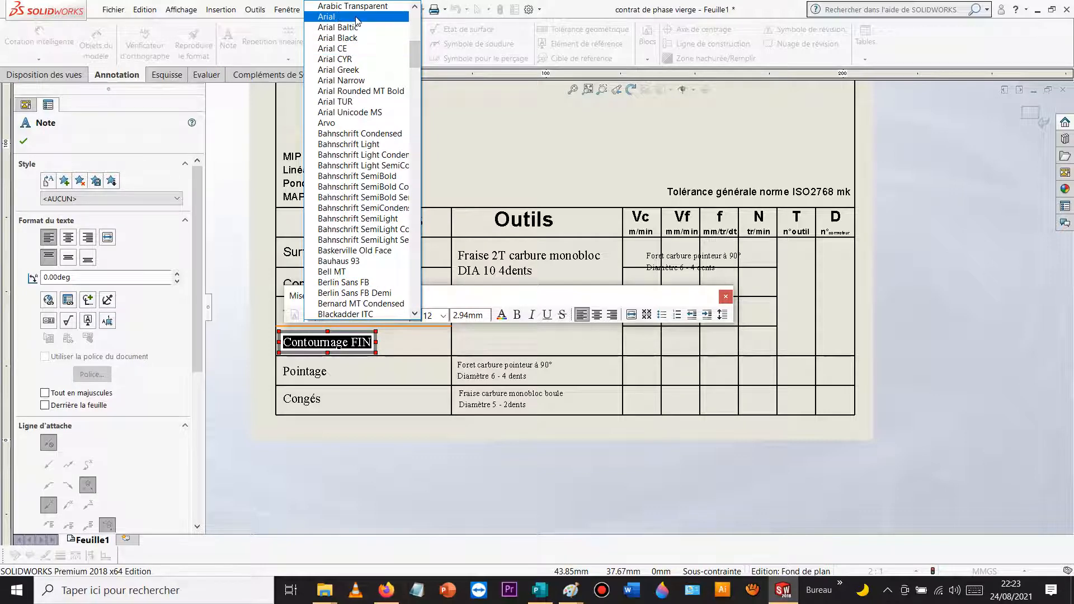
{"action": "left_click", "coordinate": [335, 16]}
Step: Set the font of the "Pointage" operation note to plain Arial
{"action": "left_click", "coordinate": [305, 371]}
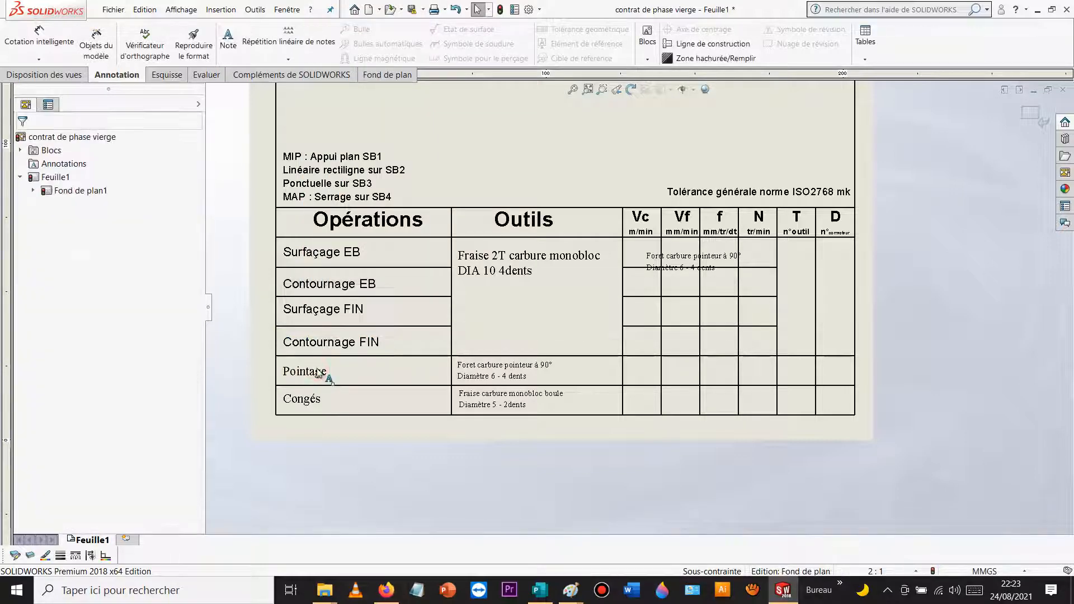
{"action": "double_click", "coordinate": [305, 372]}
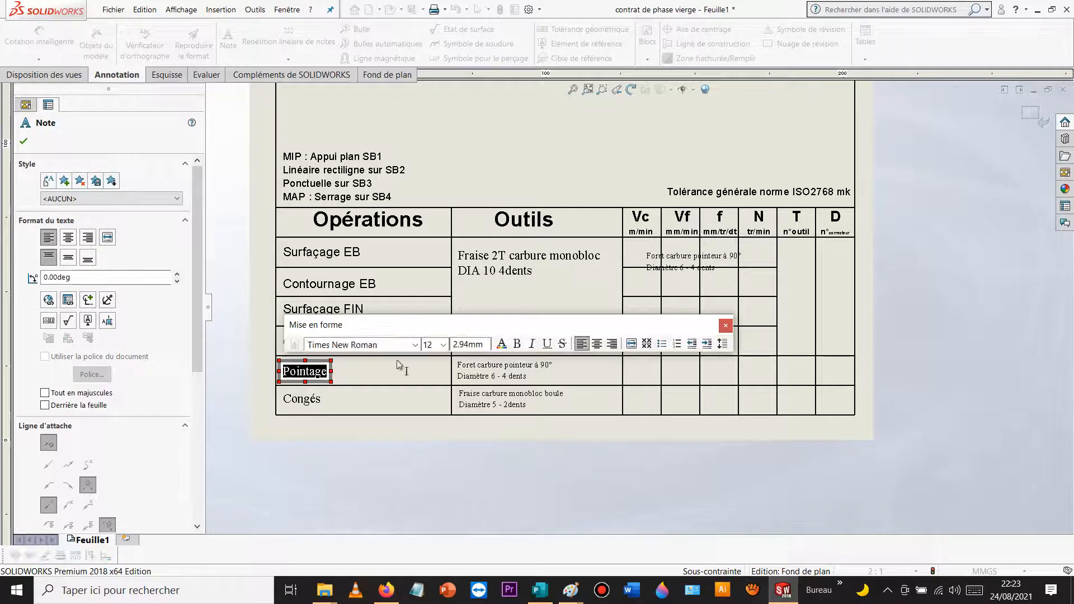
{"action": "left_click", "coordinate": [414, 345]}
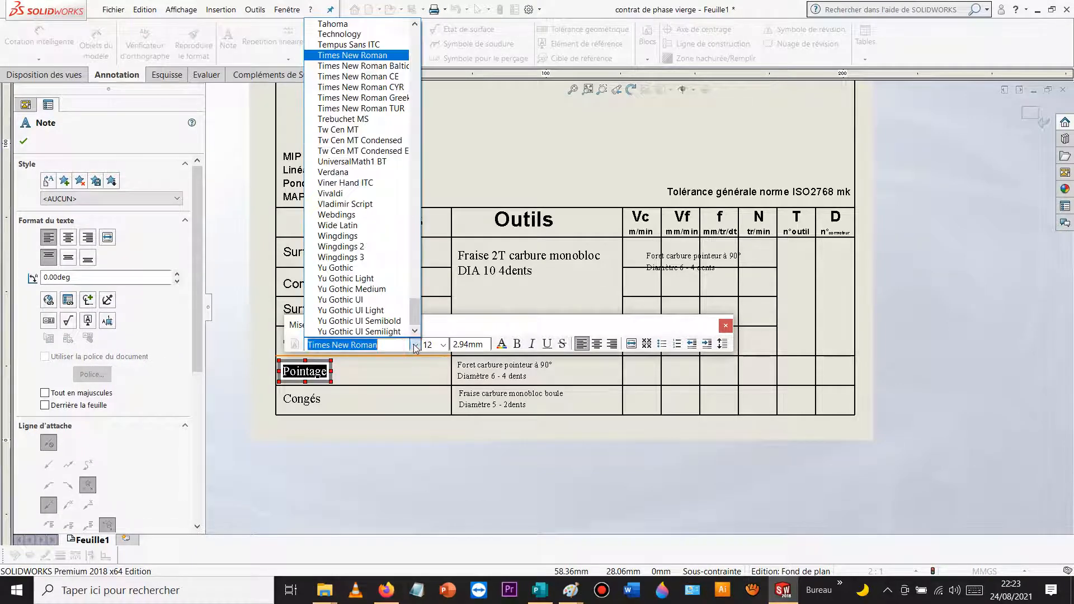
{"action": "type", "text": "ar"}
{"action": "key", "text": "Down"}
{"action": "key", "text": "Down"}
{"action": "key", "text": "Down"}
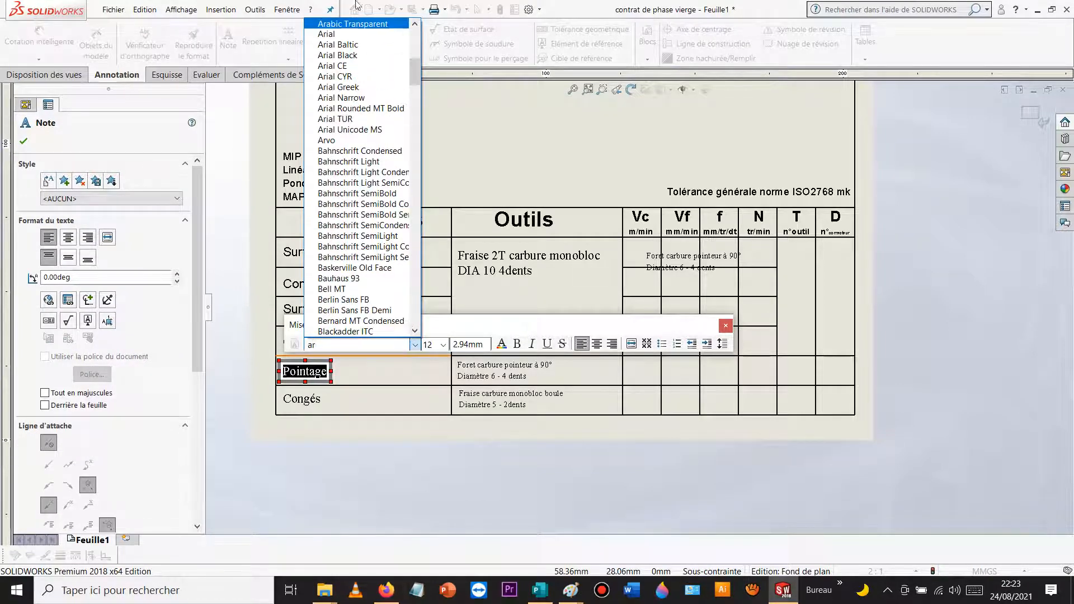
{"action": "key", "text": "Return"}
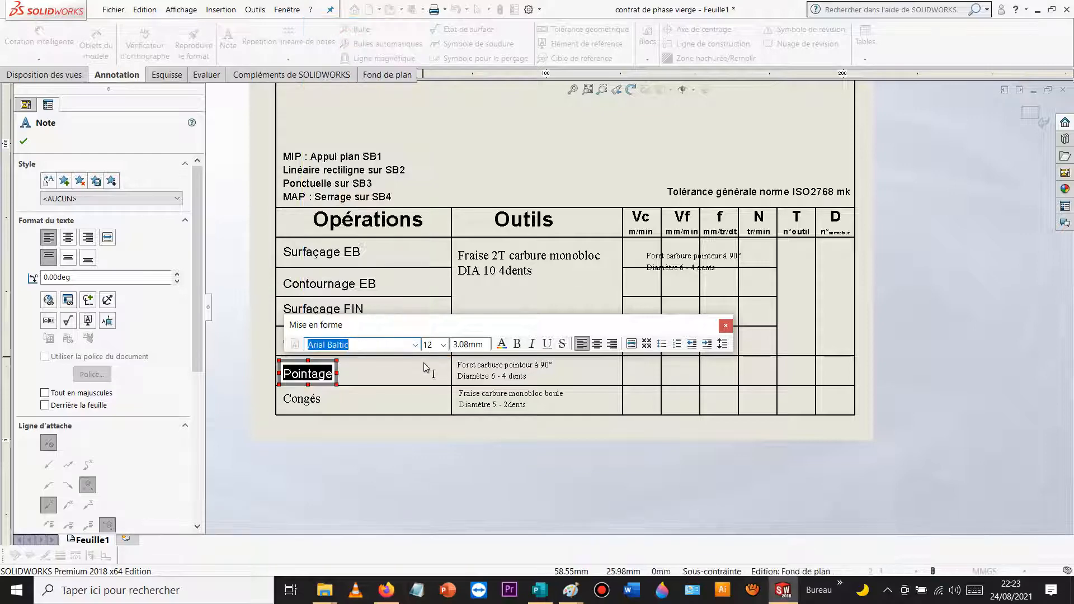
{"action": "left_click", "coordinate": [414, 345]}
{"action": "scroll", "coordinate": [345, 36], "scroll_direction": "down", "scroll_amount": 5}
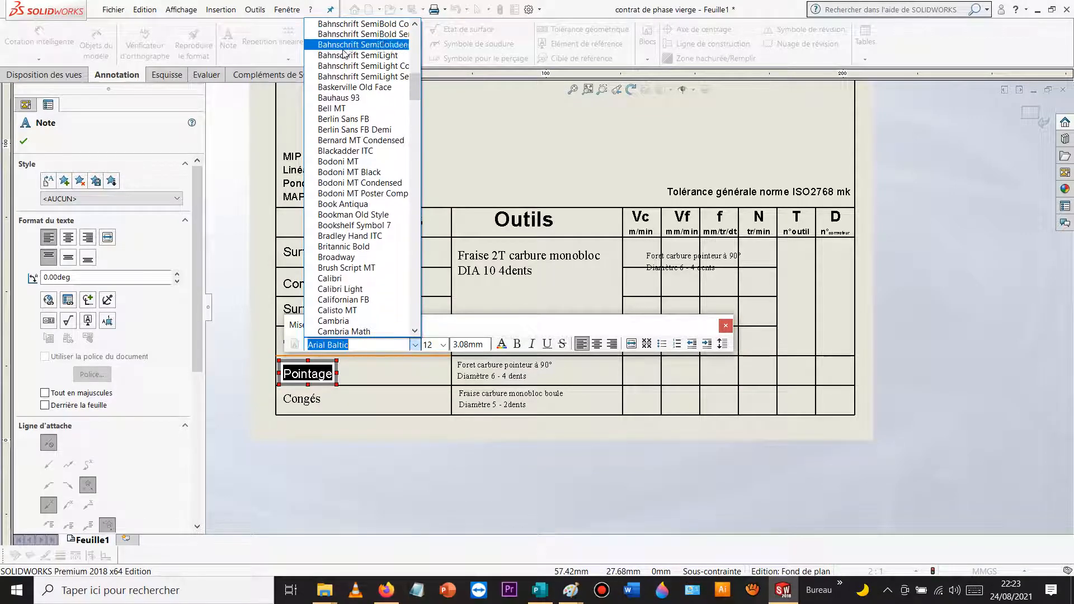
{"action": "scroll", "coordinate": [359, 228], "scroll_direction": "up", "scroll_amount": 10}
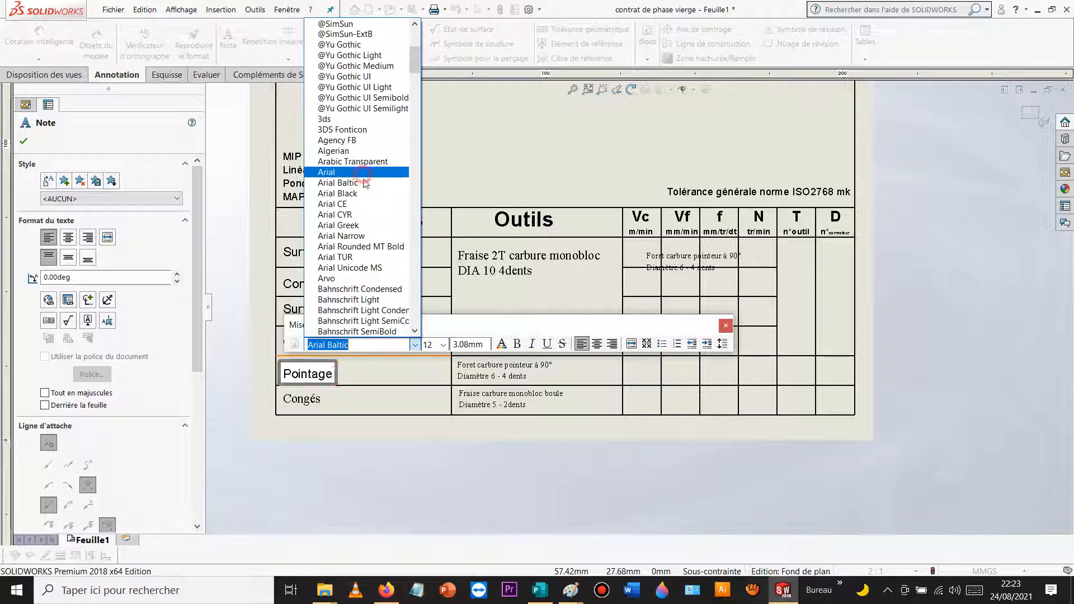
{"action": "left_click", "coordinate": [363, 175]}
Step: Set the font of the "Congés" note in the Opérations column to Arial
{"action": "left_click", "coordinate": [309, 399]}
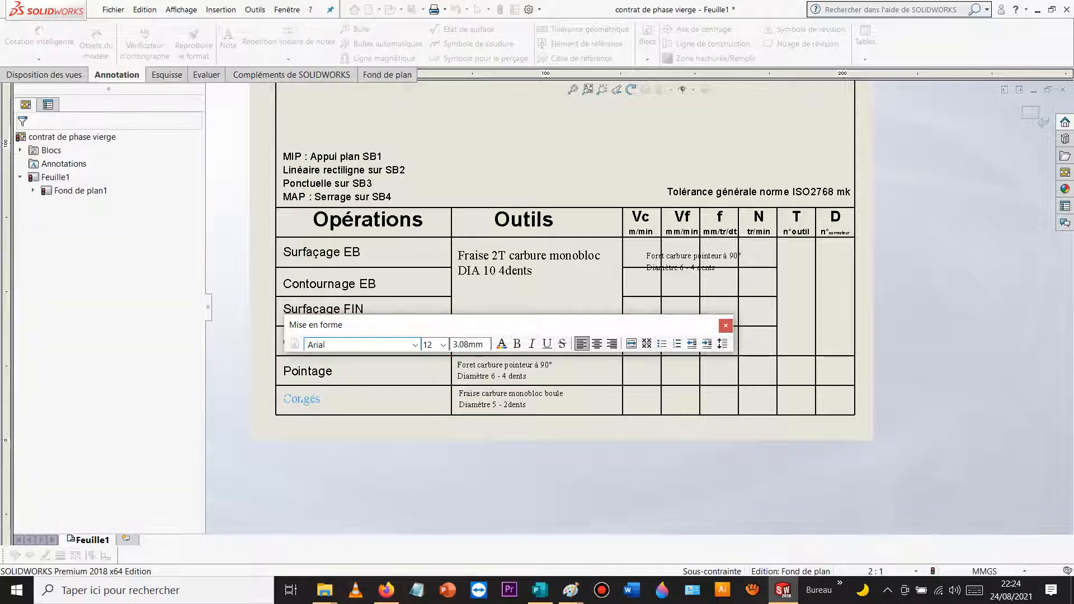
{"action": "double_click", "coordinate": [309, 398]}
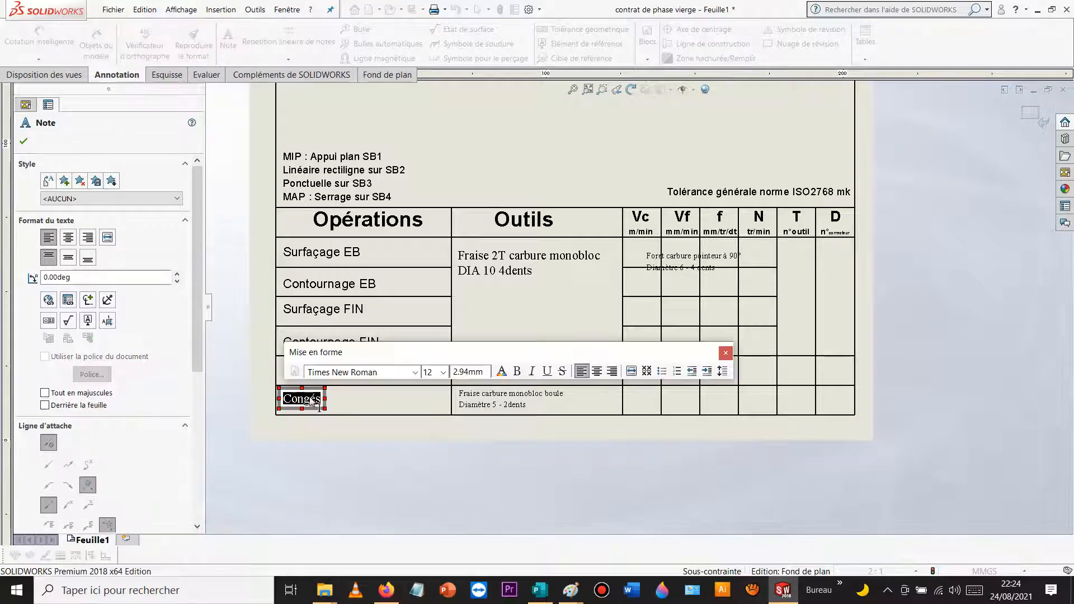
{"action": "left_click", "coordinate": [415, 372]}
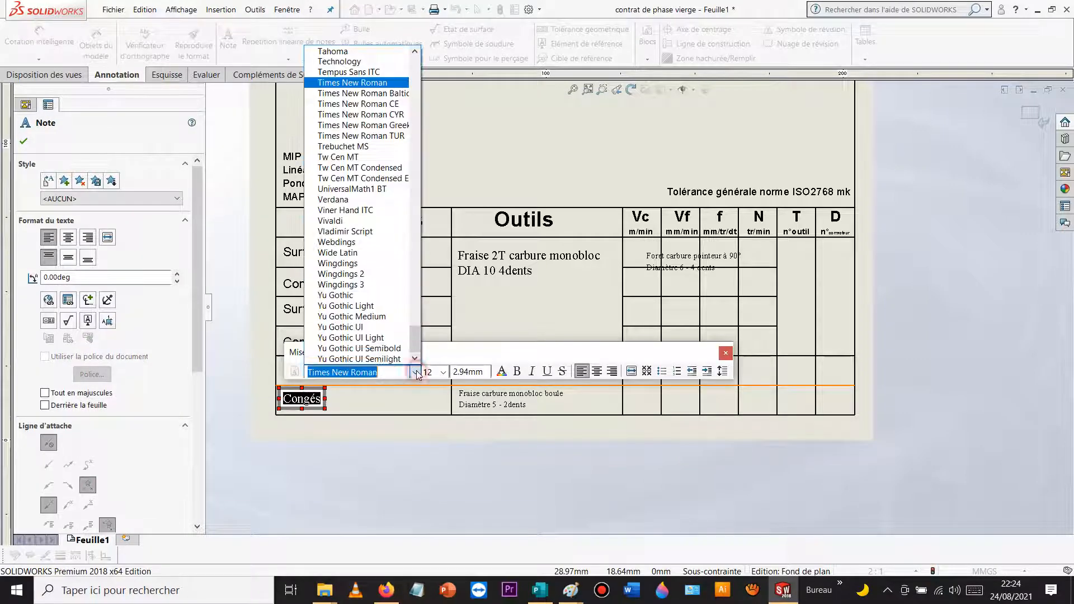
{"action": "type", "text": "ar"}
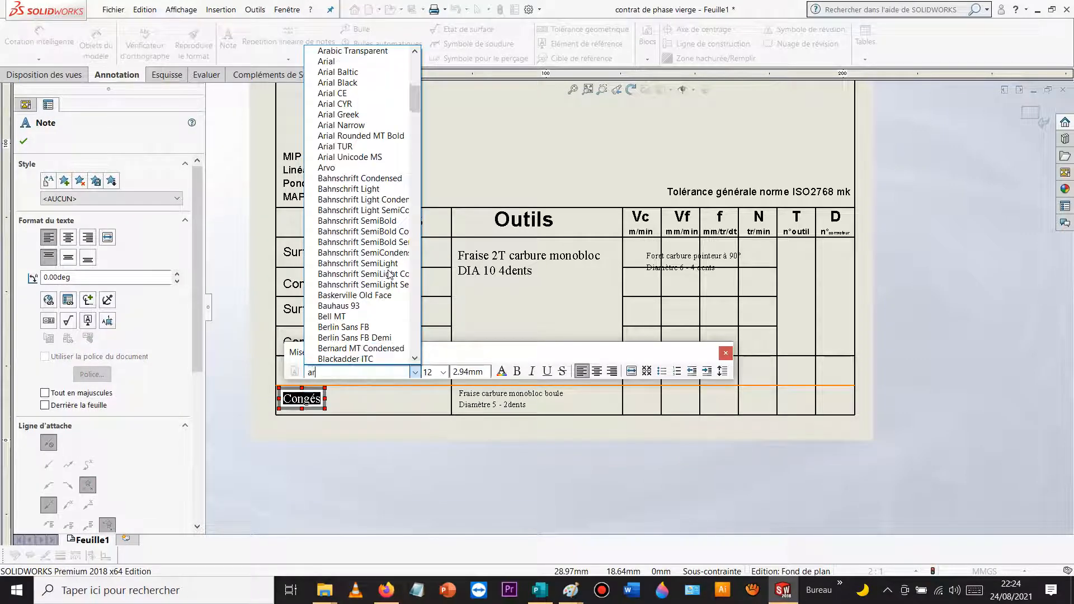
{"action": "left_click", "coordinate": [353, 61]}
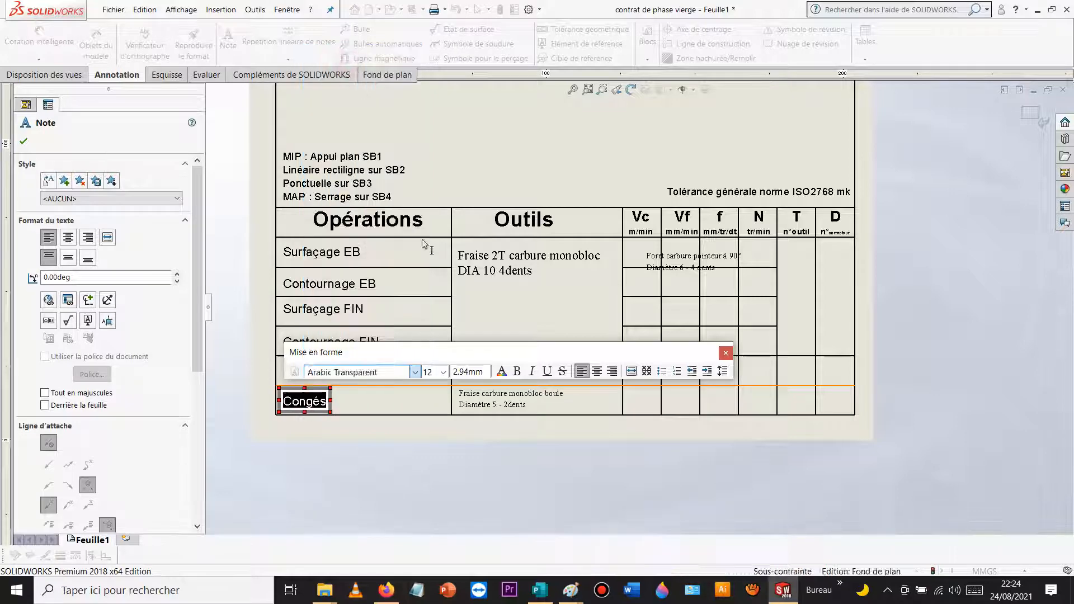
Step: Set the font of the "Fraise 2T carbure monobloc DIA 10 4dents" tool note to Arial
{"action": "double_click", "coordinate": [483, 262]}
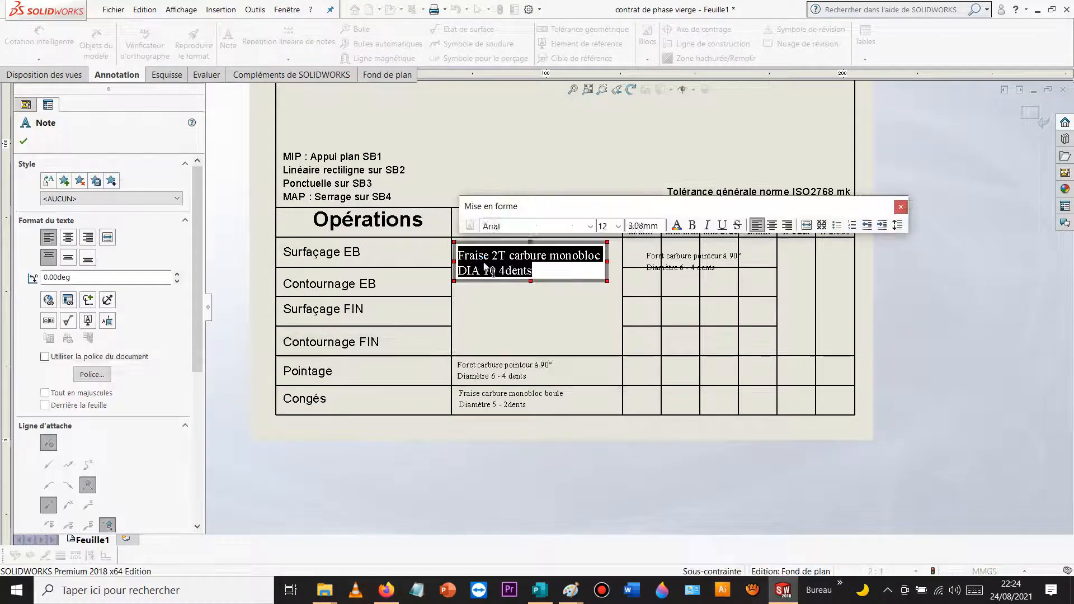
{"action": "left_click", "coordinate": [527, 226]}
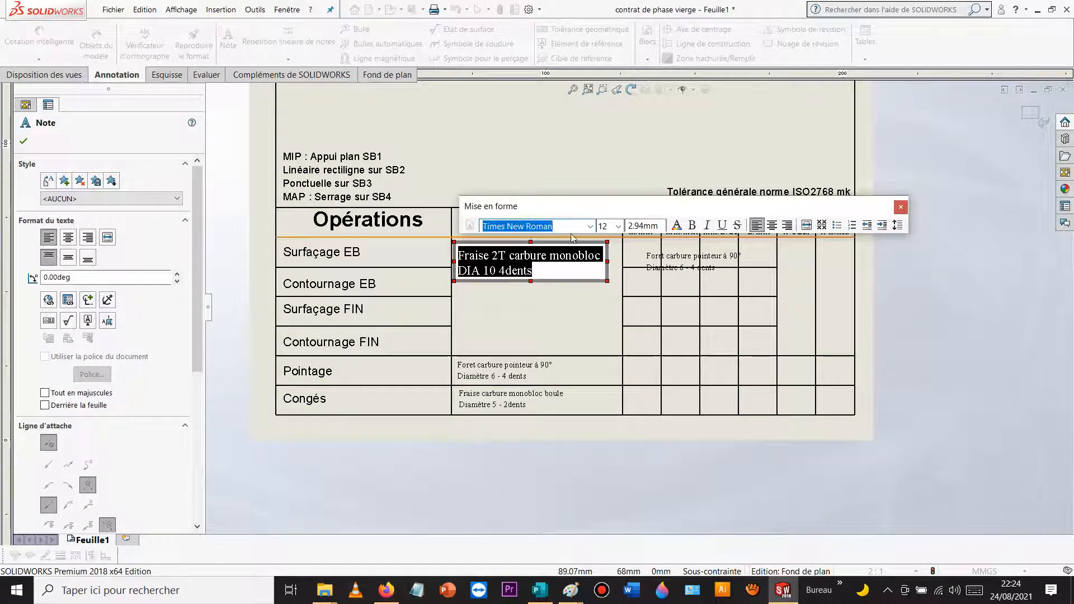
{"action": "left_click", "coordinate": [591, 227]}
{"action": "type", "text": "ar"}
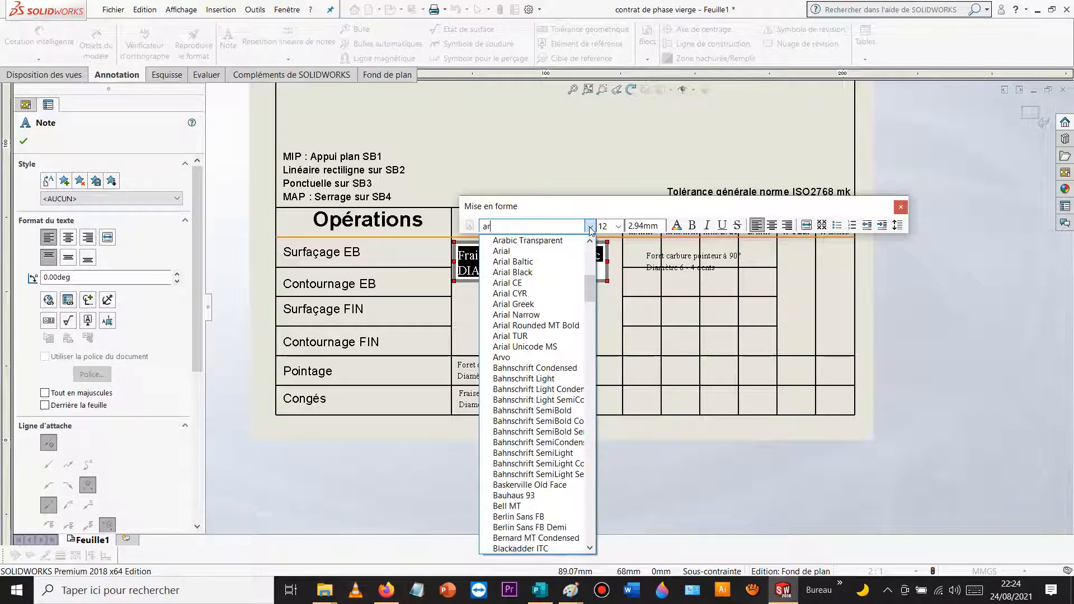
{"action": "left_click", "coordinate": [576, 264]}
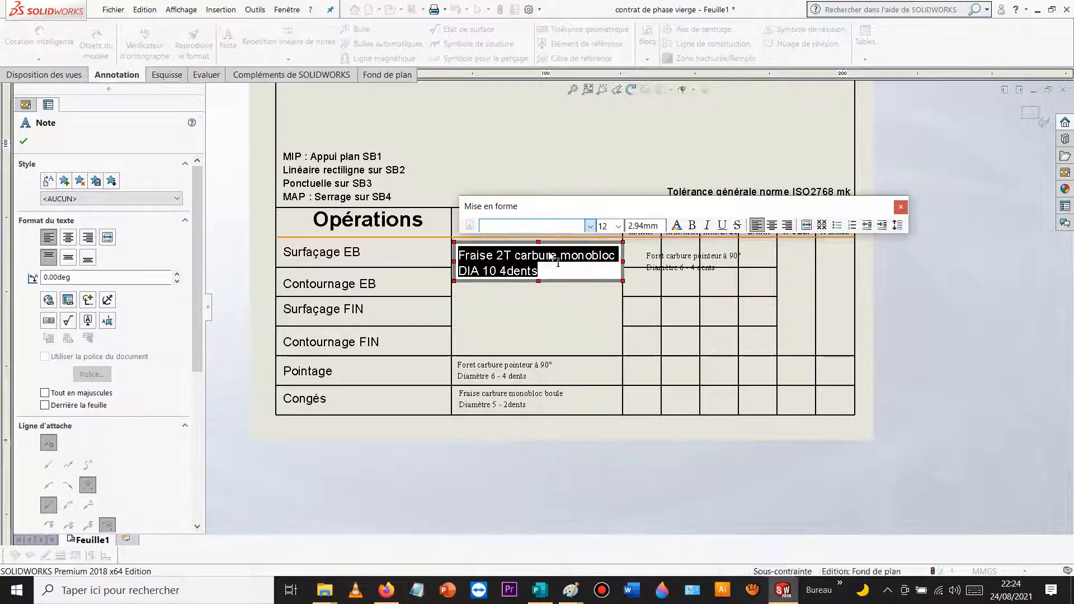
{"action": "left_click", "coordinate": [541, 311]}
Step: Set the font of the "Foret carbure pointeur à 90°" tool note in the Pointage row to Arial
{"action": "left_click", "coordinate": [508, 373]}
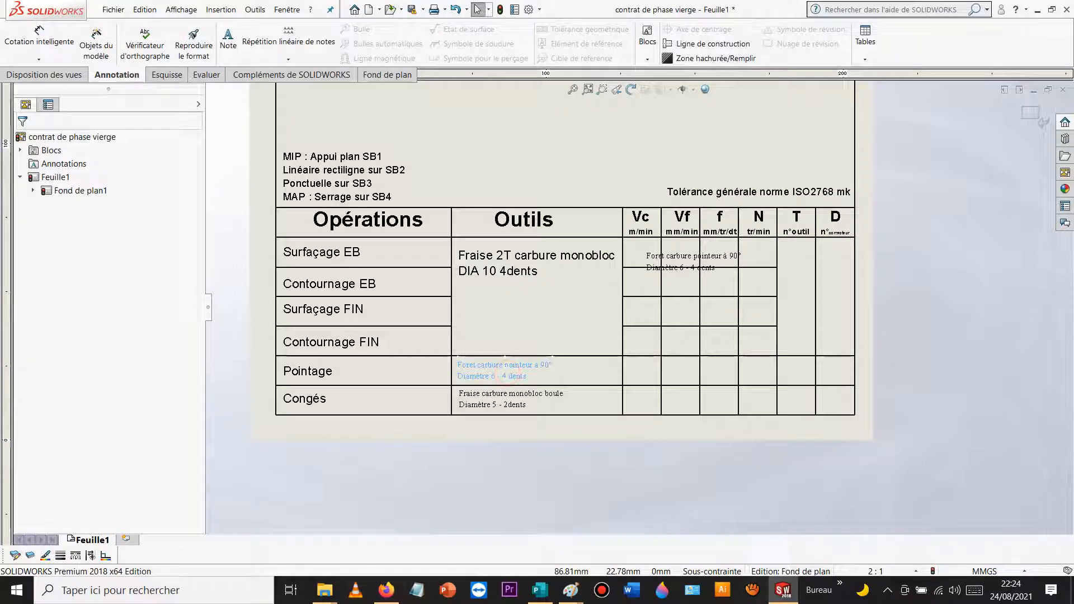
{"action": "double_click", "coordinate": [508, 373]}
{"action": "left_click", "coordinate": [571, 338]}
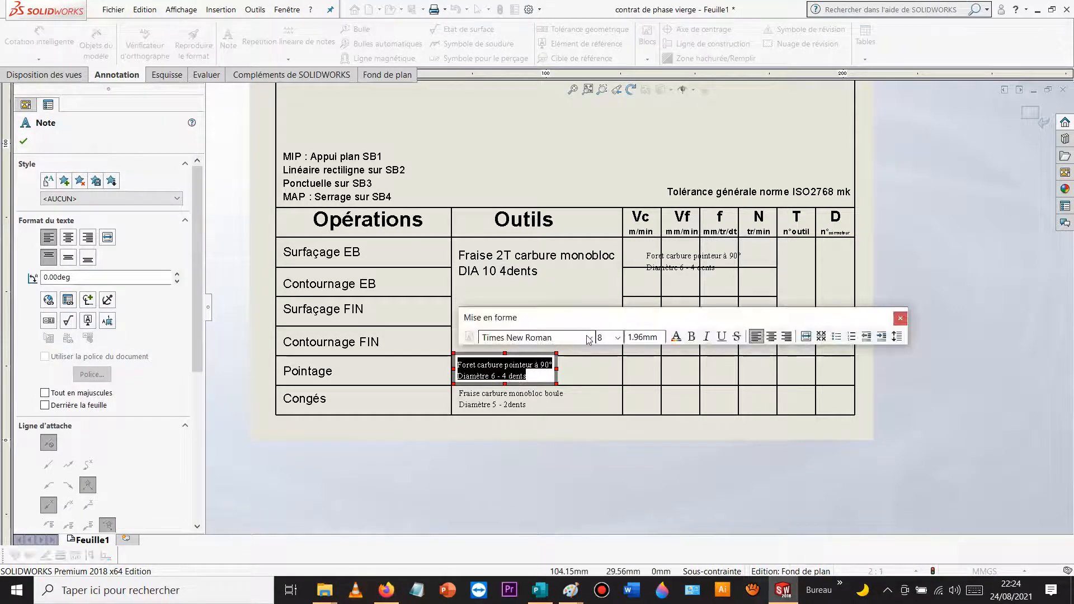
{"action": "left_click", "coordinate": [589, 338]}
{"action": "type", "text": "ar"}
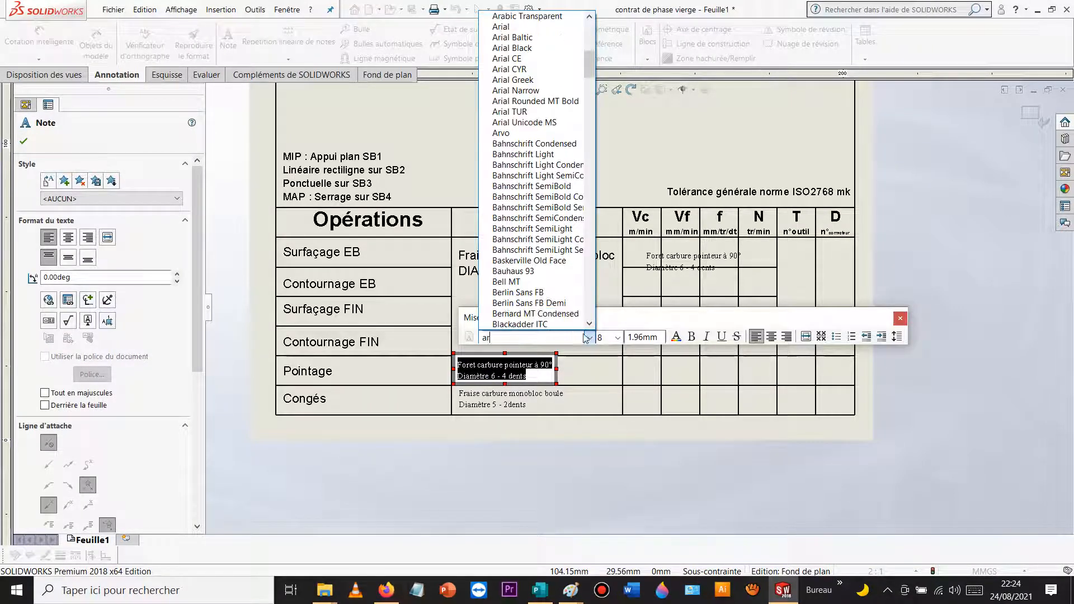
{"action": "left_click", "coordinate": [516, 27]}
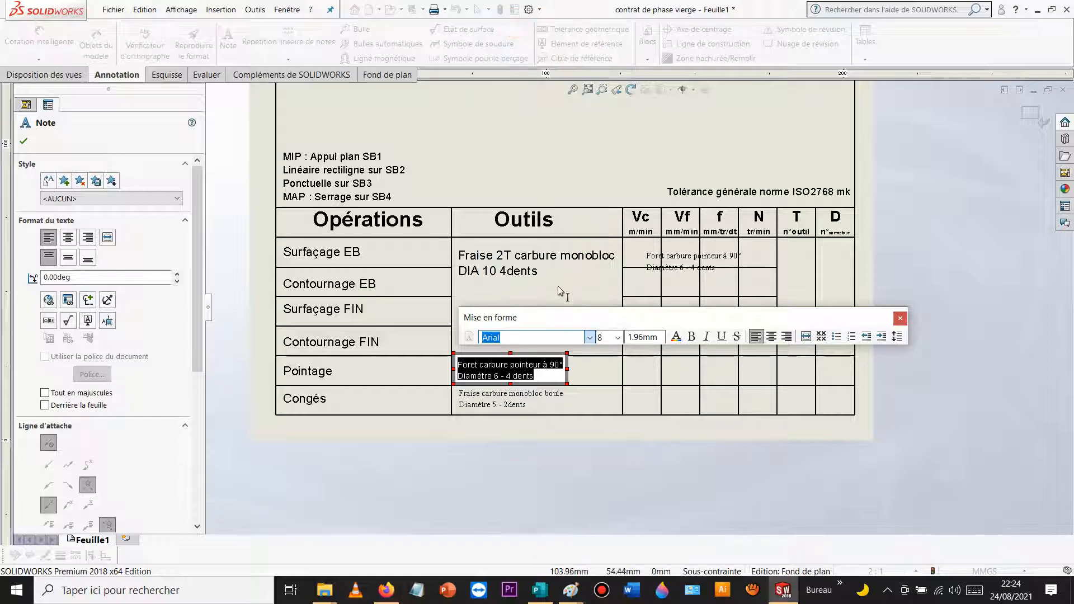
Step: Set the font of the "Fraise carbure monobloc boule Diamètre 5 - 2dents" tool note in the Congés row to Arial
{"action": "left_click", "coordinate": [507, 403]}
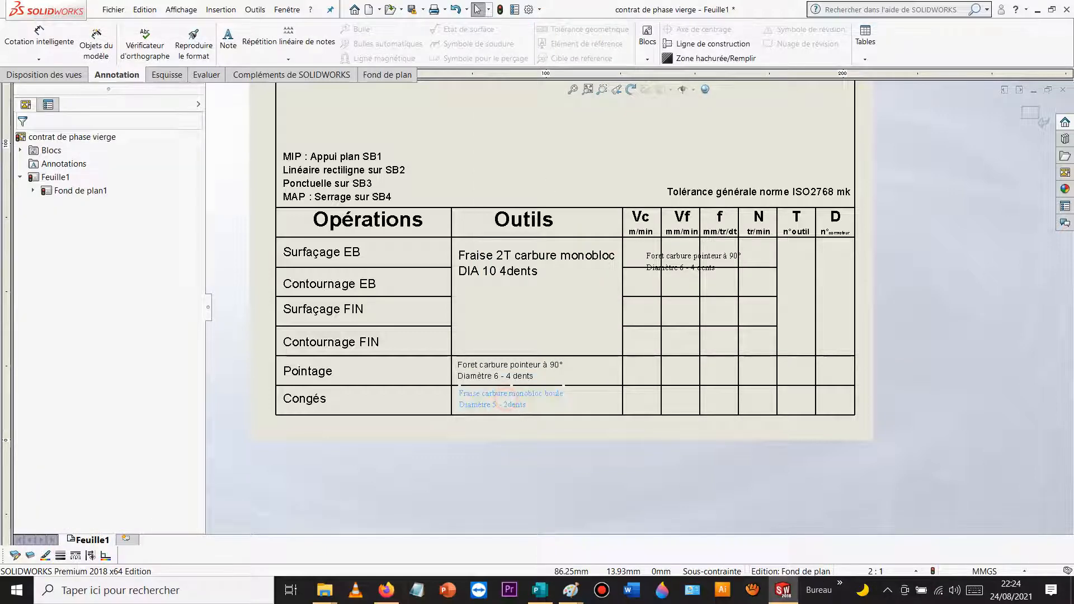
{"action": "double_click", "coordinate": [506, 403]}
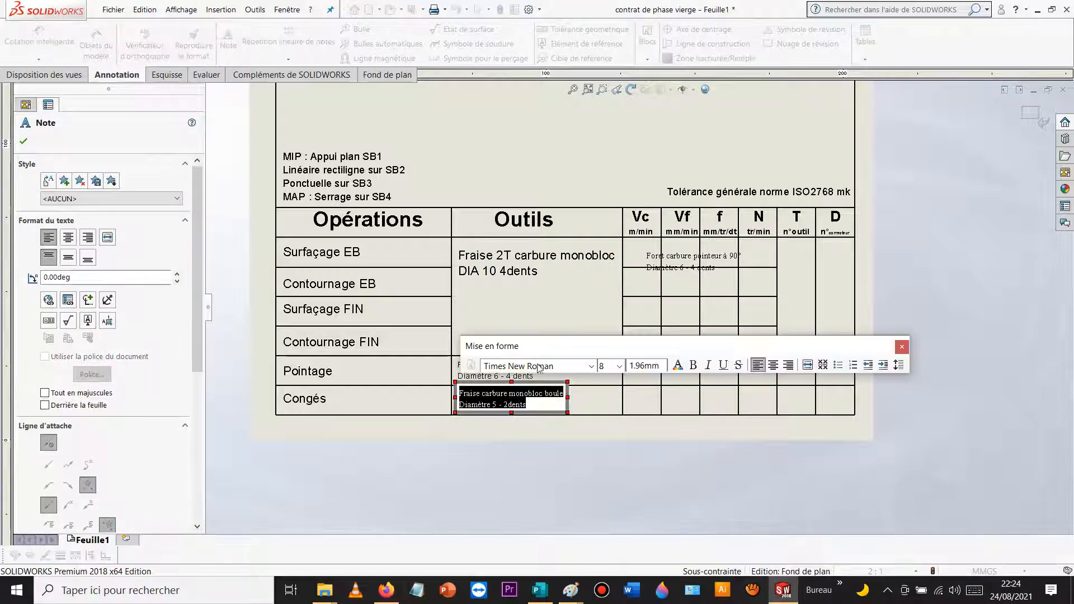
{"action": "left_click", "coordinate": [538, 367]}
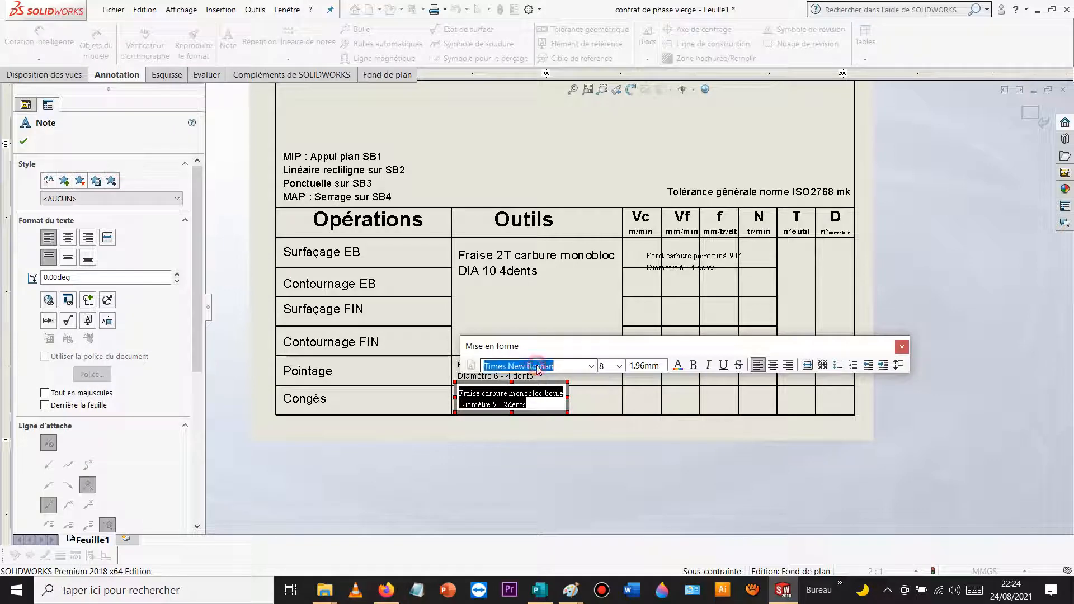
{"action": "left_click", "coordinate": [591, 366]}
{"action": "type", "text": "ar"}
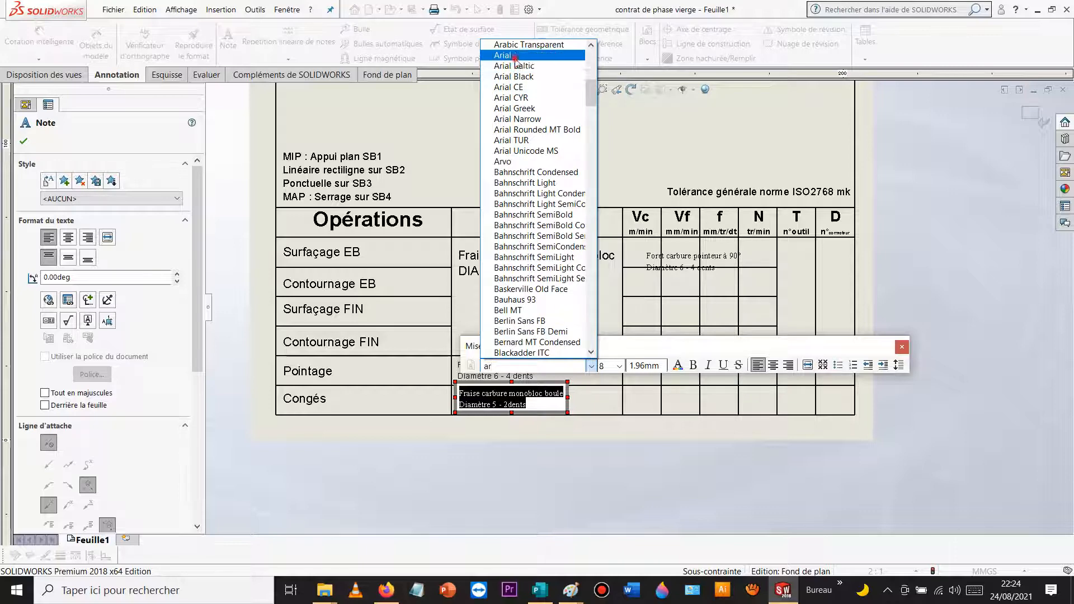
{"action": "left_click", "coordinate": [512, 55]}
{"action": "left_click", "coordinate": [653, 415]}
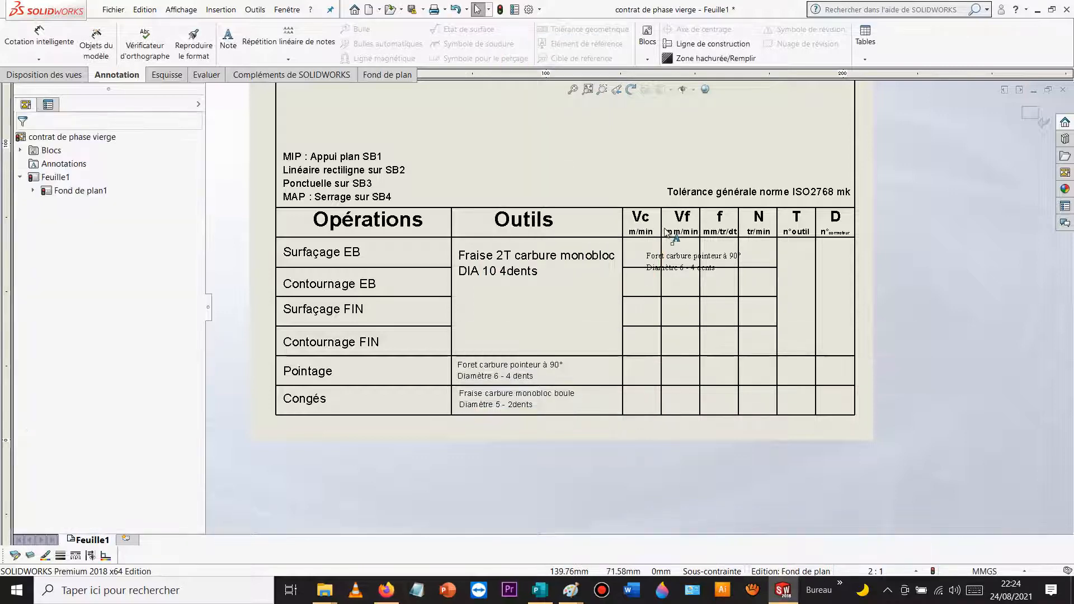
Step: Delete the stray "Foret carbure pointeur à 90°" note over the parameter cells and place a copied note reading 400 in the Surfaçage EB row's Vc cell
{"action": "left_click", "coordinate": [677, 259]}
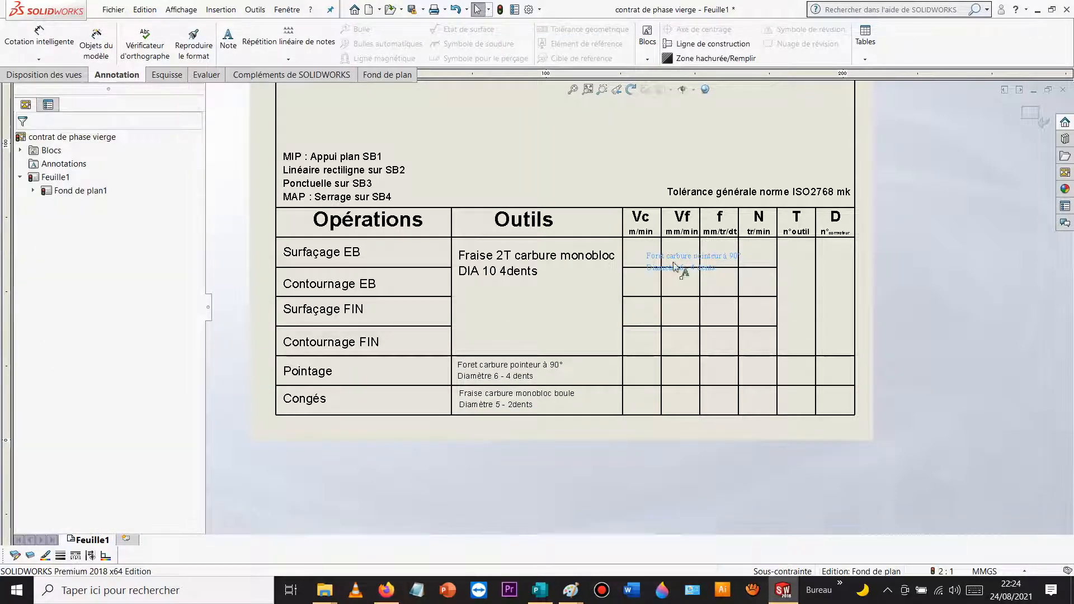
{"action": "key", "text": "Delete"}
{"action": "left_click", "coordinate": [532, 393]}
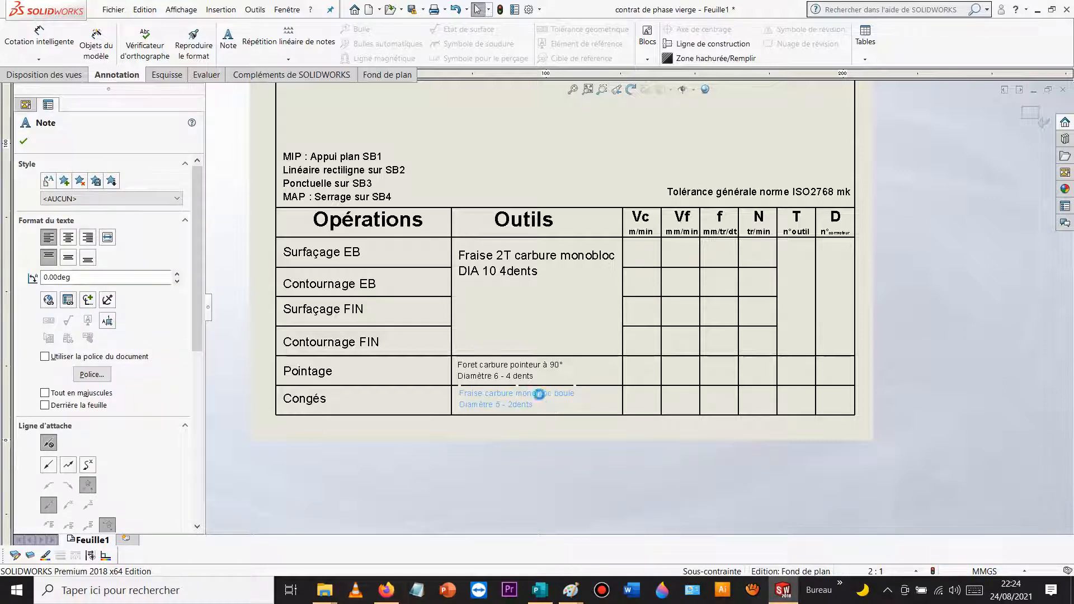
{"action": "type", "text": "Fraise carbure monobloc boule Diamètre 5 - 2dents"}
{"action": "left_click_drag", "start_coordinate": [603, 402], "coordinate": [708, 263]}
{"action": "double_click", "coordinate": [708, 263]}
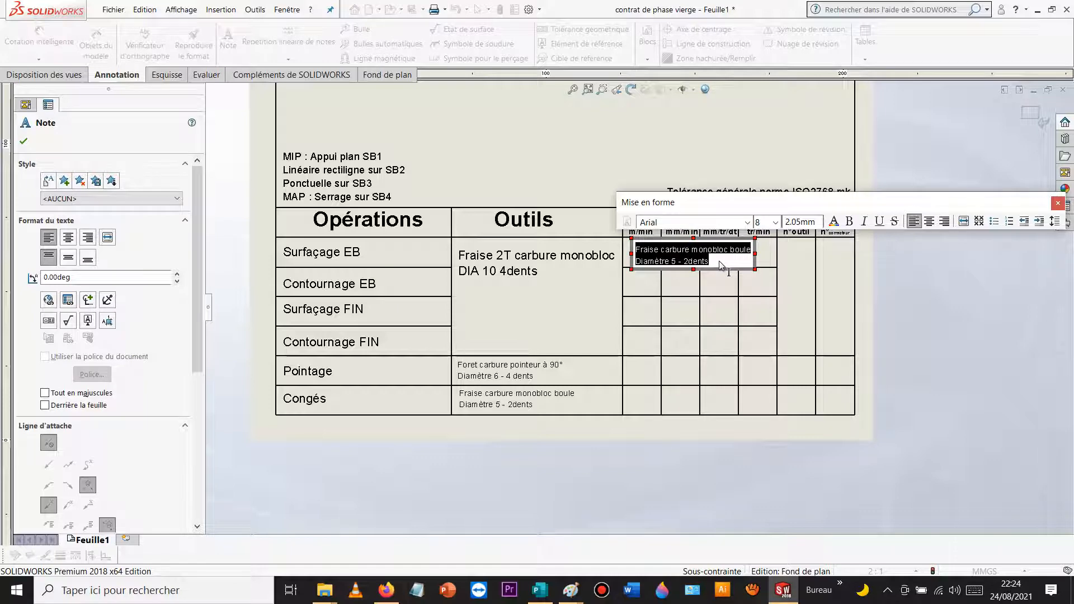
{"action": "type", "text": "400"}
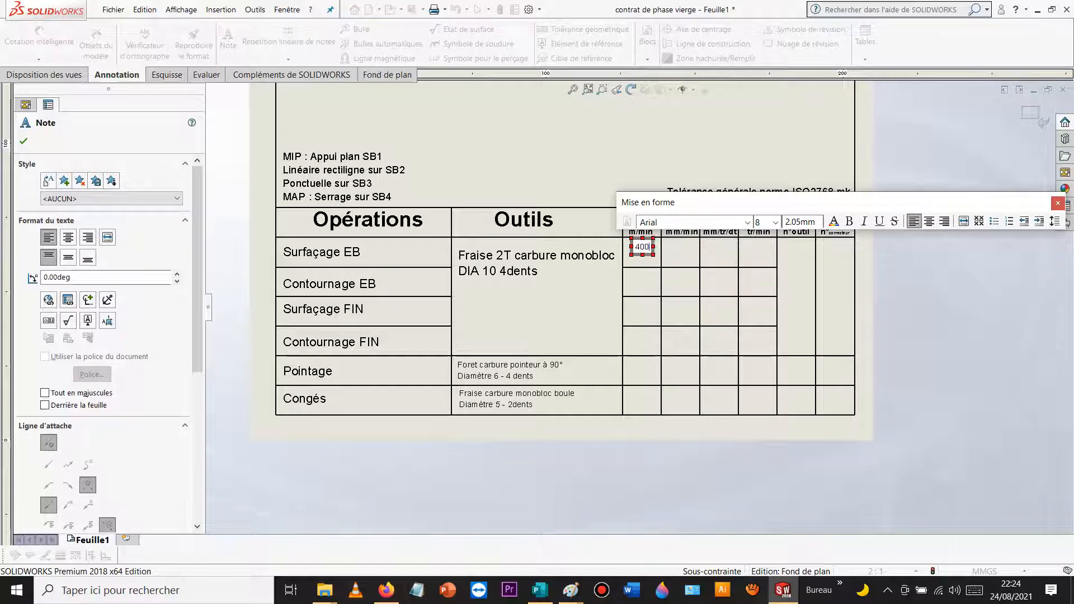
{"action": "left_click", "coordinate": [674, 273]}
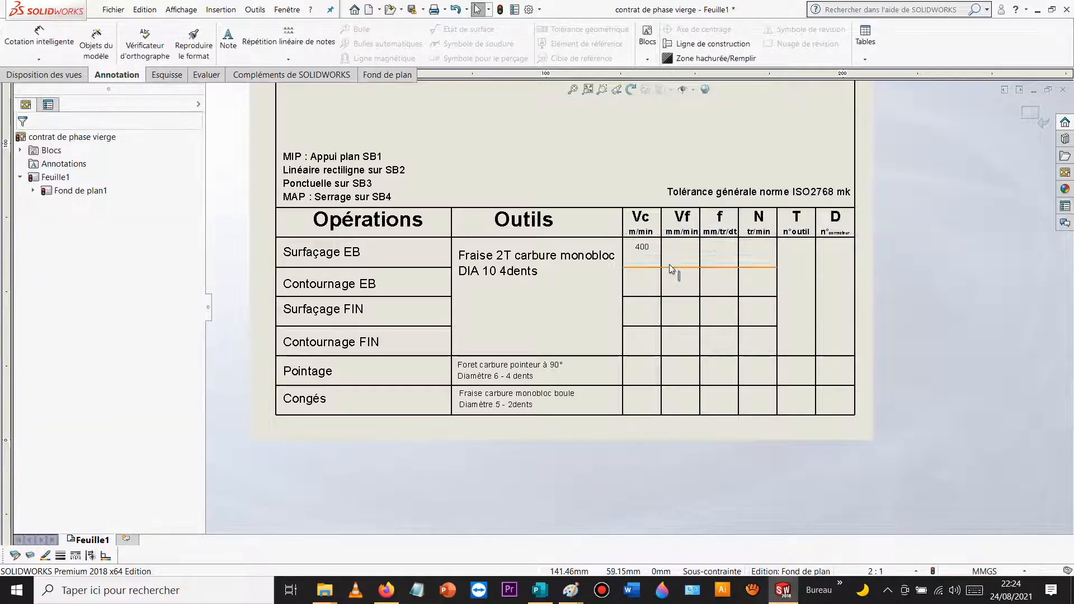
Step: Set the text size of the 400 note in the Surfaçage EB row's Vc cell to 10
{"action": "left_click", "coordinate": [646, 247]}
{"action": "double_click", "coordinate": [643, 247]}
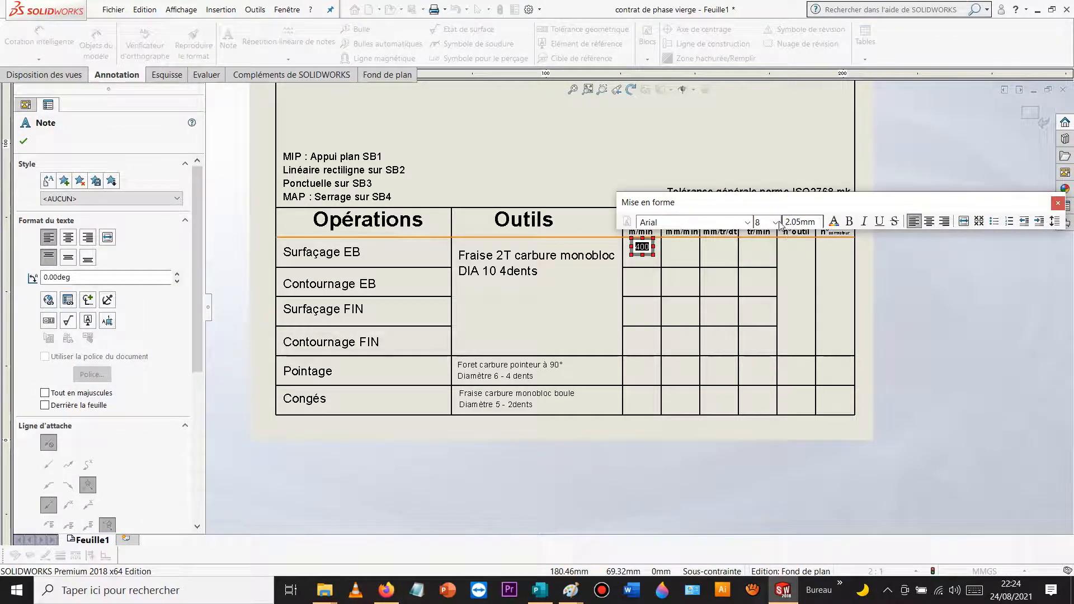
{"action": "left_click", "coordinate": [774, 222]}
{"action": "left_click", "coordinate": [767, 261]}
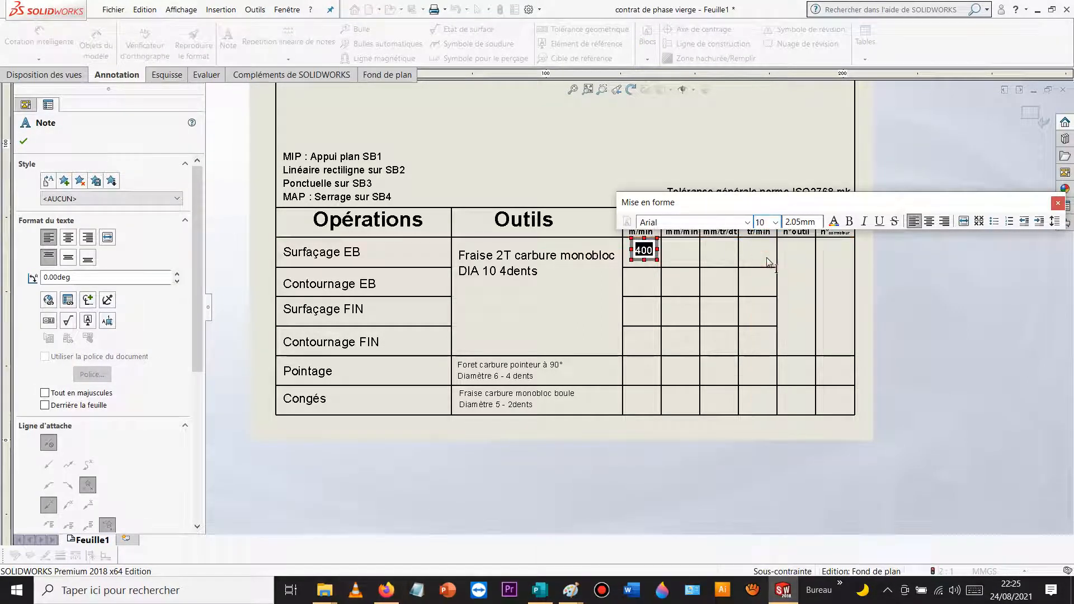
{"action": "left_click", "coordinate": [685, 280]}
Step: Paste a copy of the 400 note beside the original in the Surfaçage EB row, at the border with the Vf cell
{"action": "scroll", "coordinate": [688, 284], "scroll_direction": "up", "scroll_amount": 3}
{"action": "scroll", "coordinate": [656, 277], "scroll_direction": "down", "scroll_amount": 5}
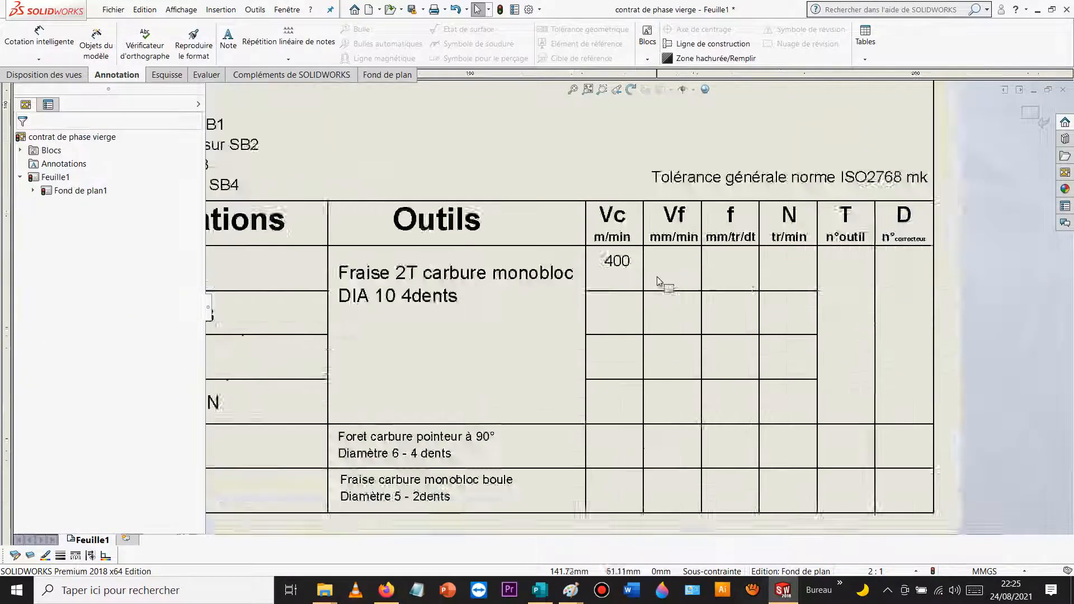
{"action": "left_click", "coordinate": [599, 278]}
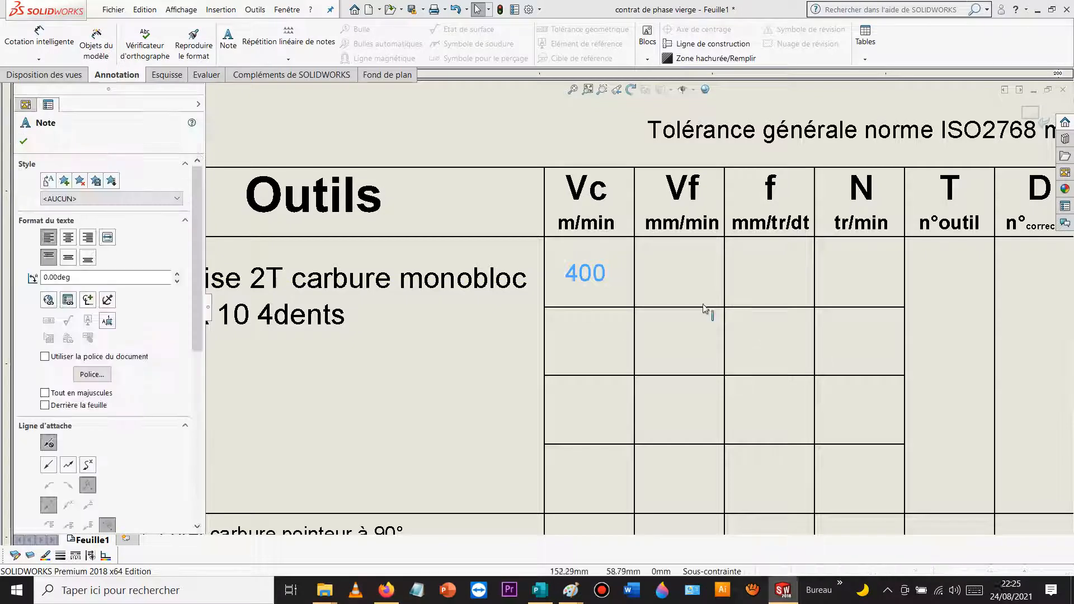
{"action": "left_click", "coordinate": [675, 278]}
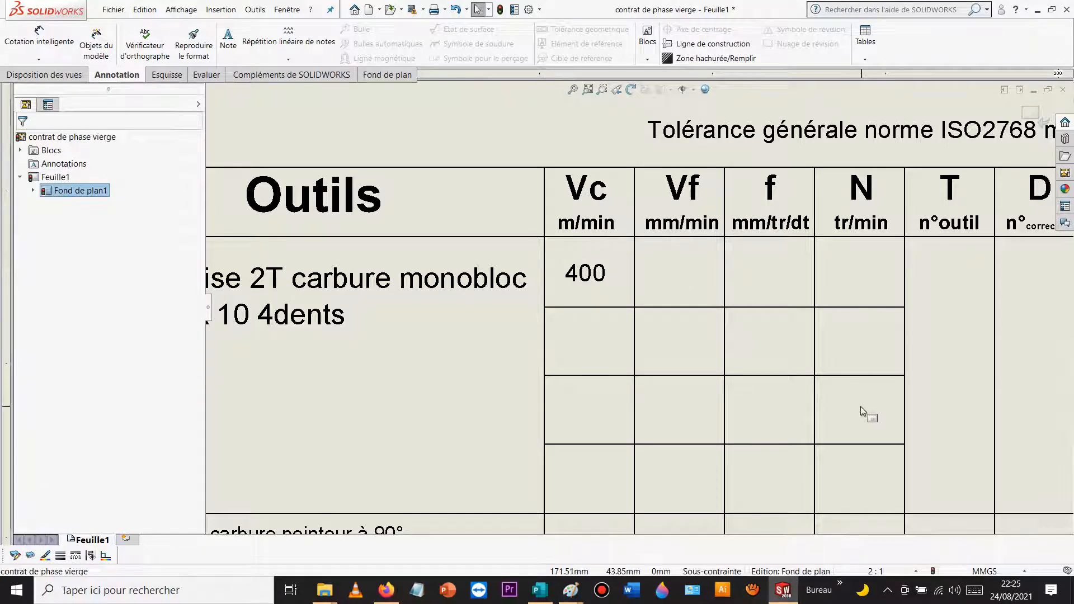
{"action": "left_click", "coordinate": [604, 274]}
{"action": "key", "text": "ctrl+c"}
{"action": "key", "text": "ctrl+v"}
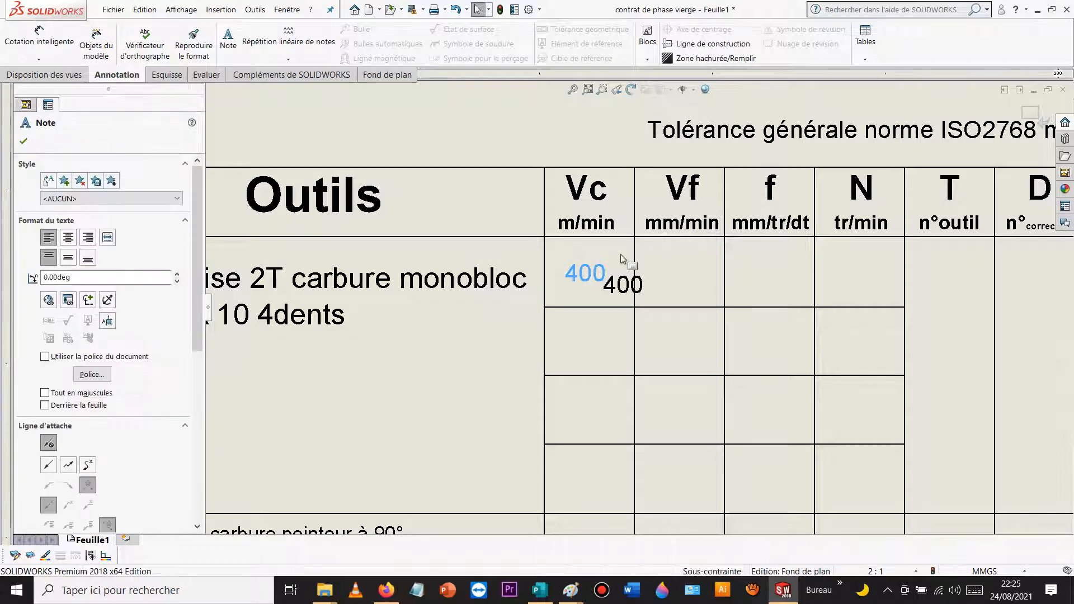
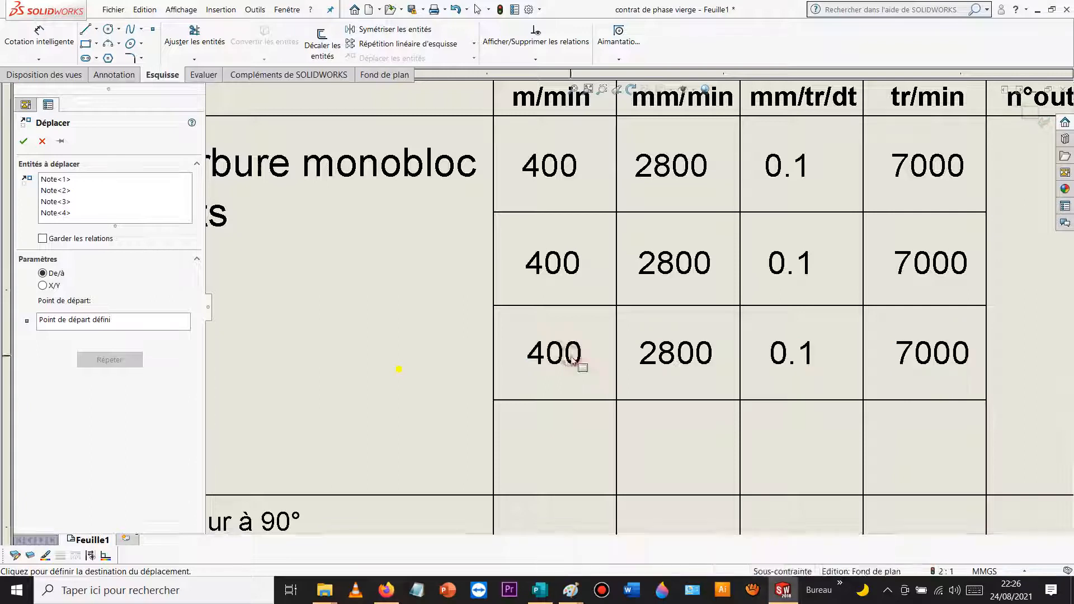
Step: Paste the copied cutting values 400, 2800, 0.1 and 7000 into the Contournage FIN row and move them into line with the rows above
{"action": "left_click", "coordinate": [772, 459]}
{"action": "key", "text": "ctrl+v"}
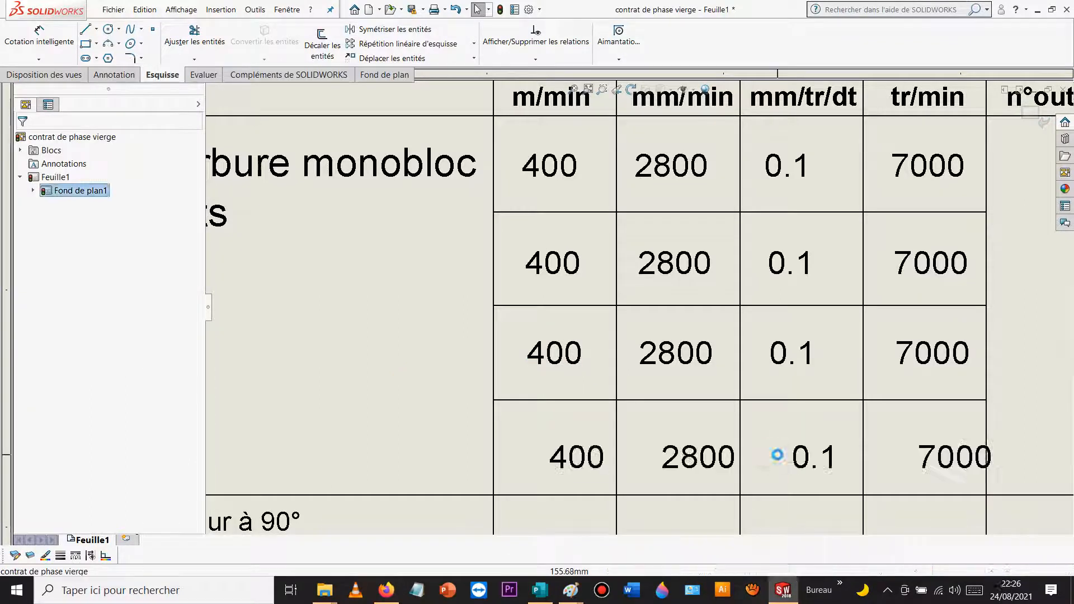
{"action": "left_click_drag", "start_coordinate": [461, 430], "coordinate": [1019, 491]}
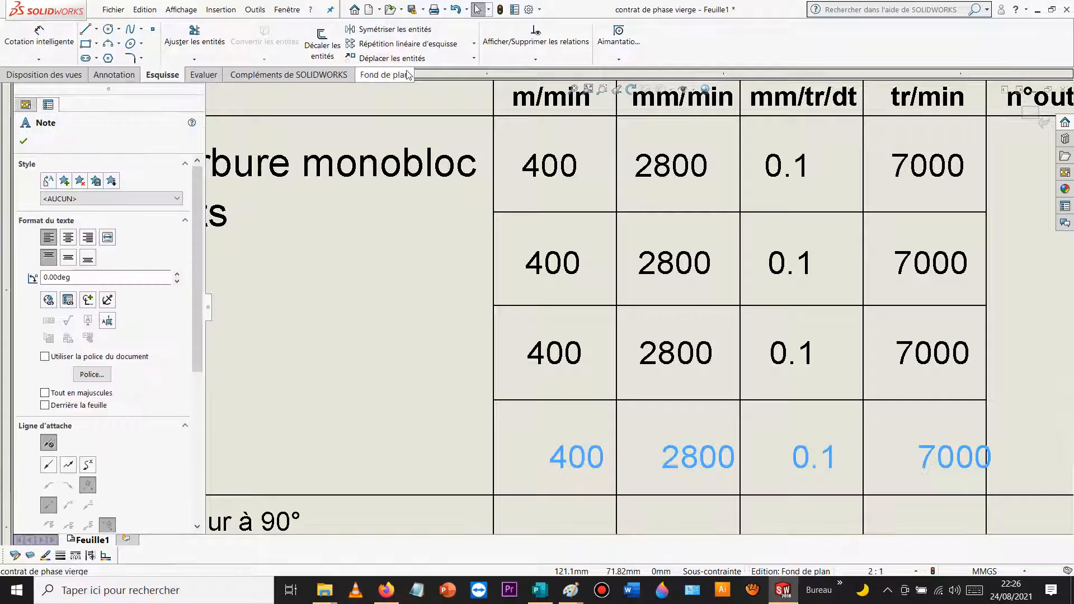
{"action": "left_click", "coordinate": [386, 59]}
{"action": "left_click", "coordinate": [691, 455]}
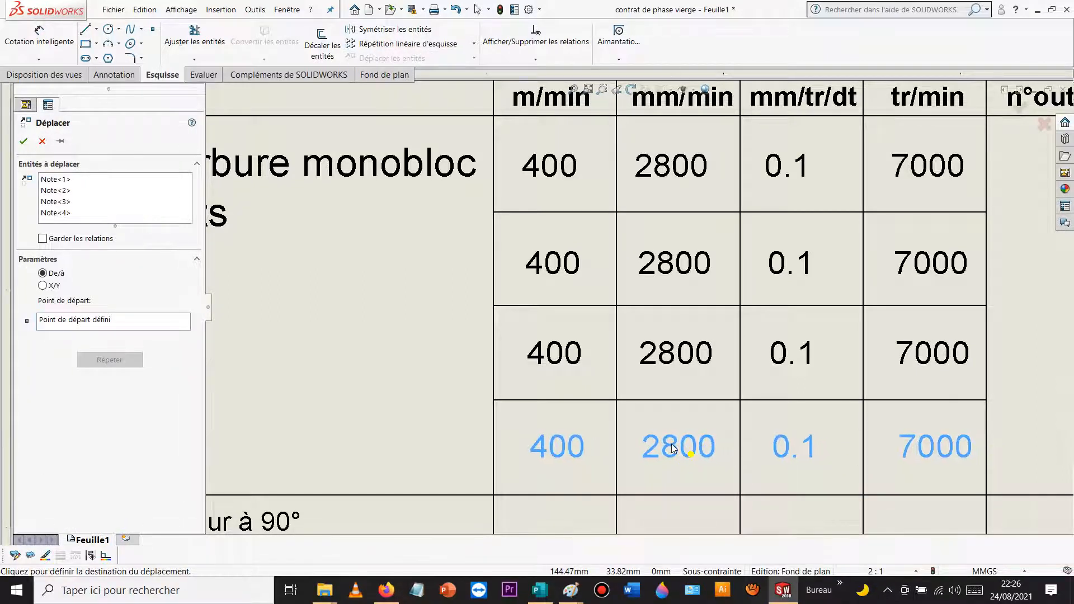
{"action": "left_click", "coordinate": [677, 445]}
Step: Paste the cutting values 400, 2800, 0.1 and 7000 into the Pointage row and move them together to centre them in their cells
{"action": "scroll", "coordinate": [680, 444], "scroll_direction": "down", "scroll_amount": 3}
{"action": "scroll", "coordinate": [684, 392], "scroll_direction": "up", "scroll_amount": 3}
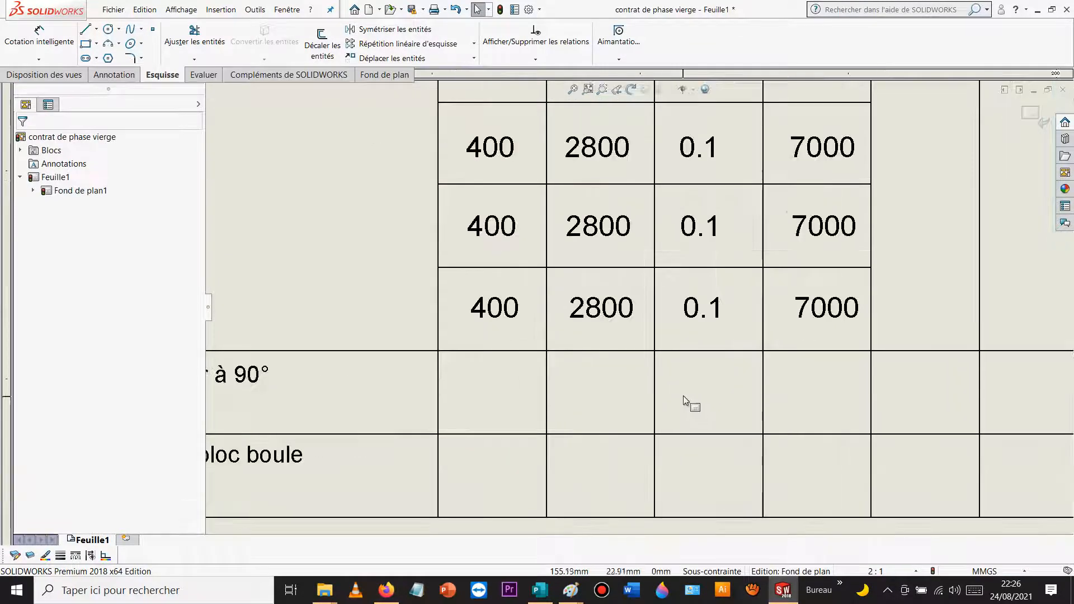
{"action": "key", "text": "ctrl+v"}
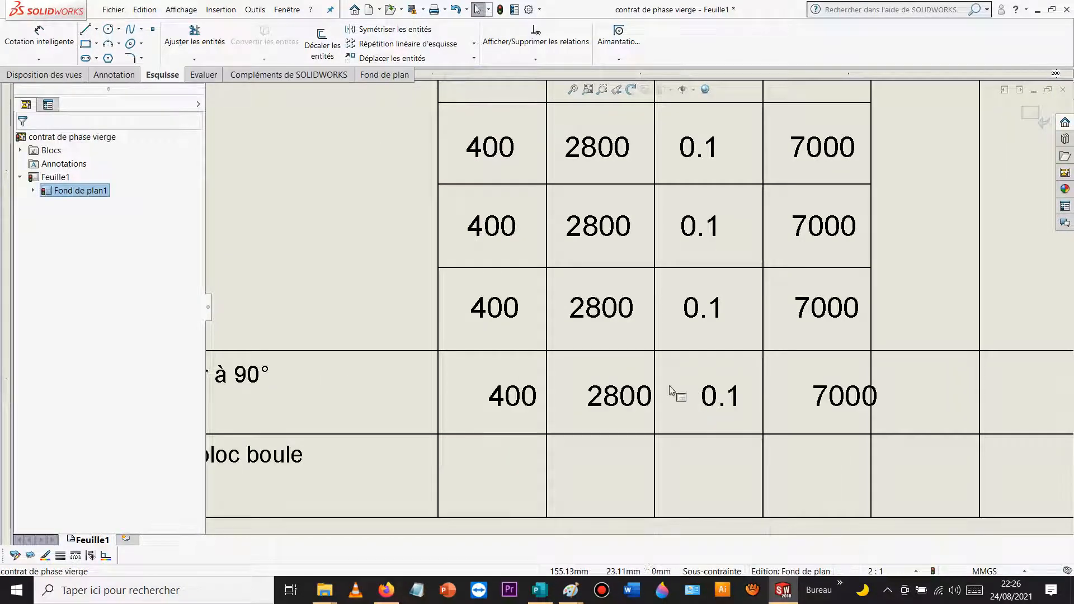
{"action": "left_click_drag", "start_coordinate": [412, 375], "coordinate": [915, 428]}
{"action": "left_click", "coordinate": [382, 58]}
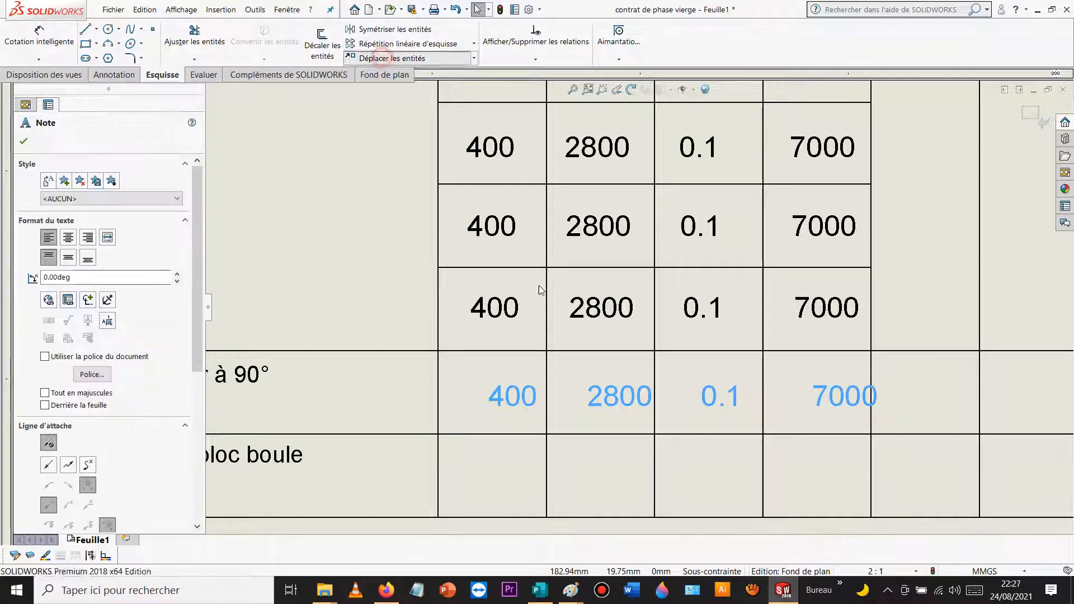
{"action": "left_click", "coordinate": [629, 401]}
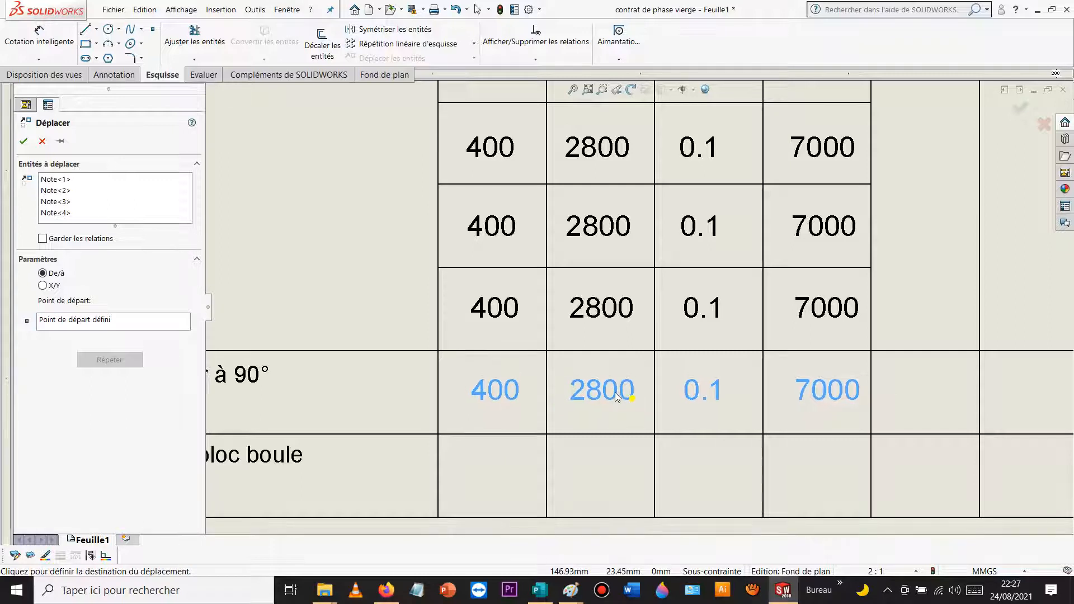
{"action": "left_click", "coordinate": [616, 395]}
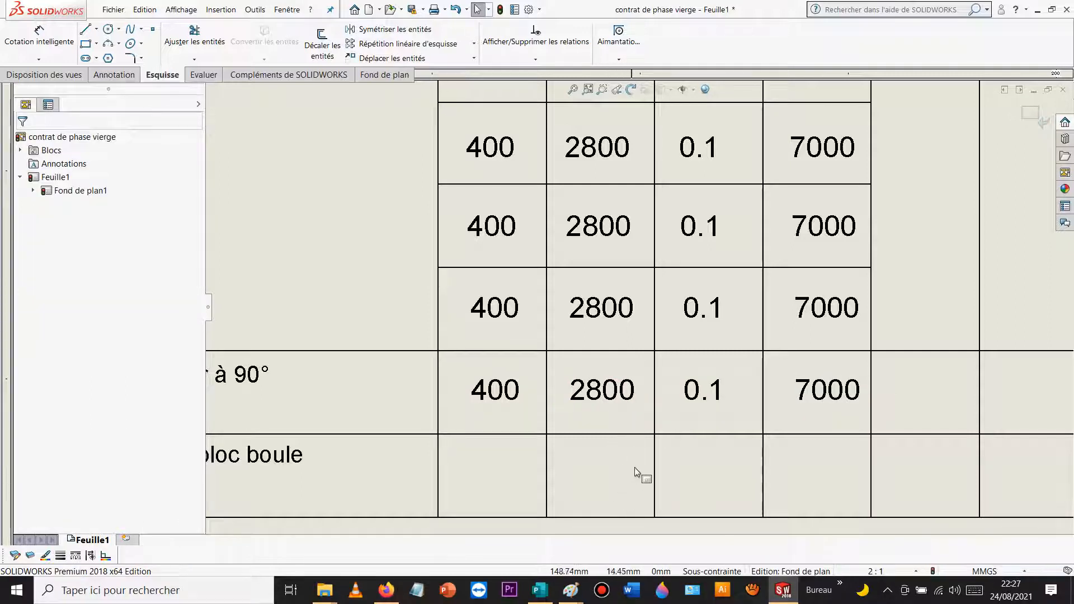
Step: Paste the cutting values 400, 2800, 0.1 and 7000 into the Congés row and align them with the columns above using Move Entities
{"action": "key", "text": "ctrl+v"}
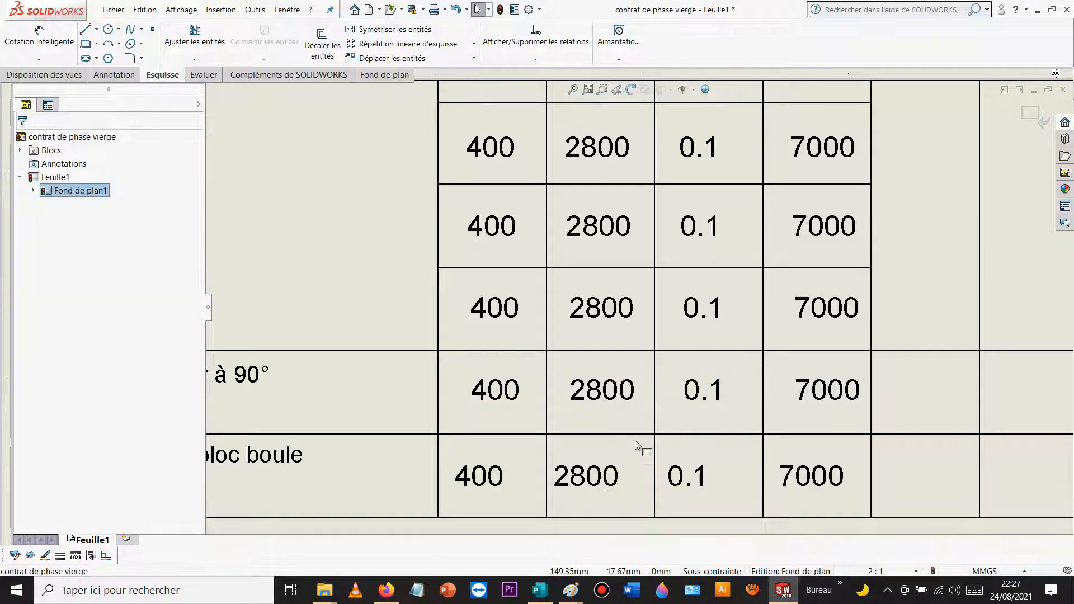
{"action": "left_click_drag", "start_coordinate": [413, 455], "coordinate": [893, 523]}
{"action": "left_click", "coordinate": [392, 58]}
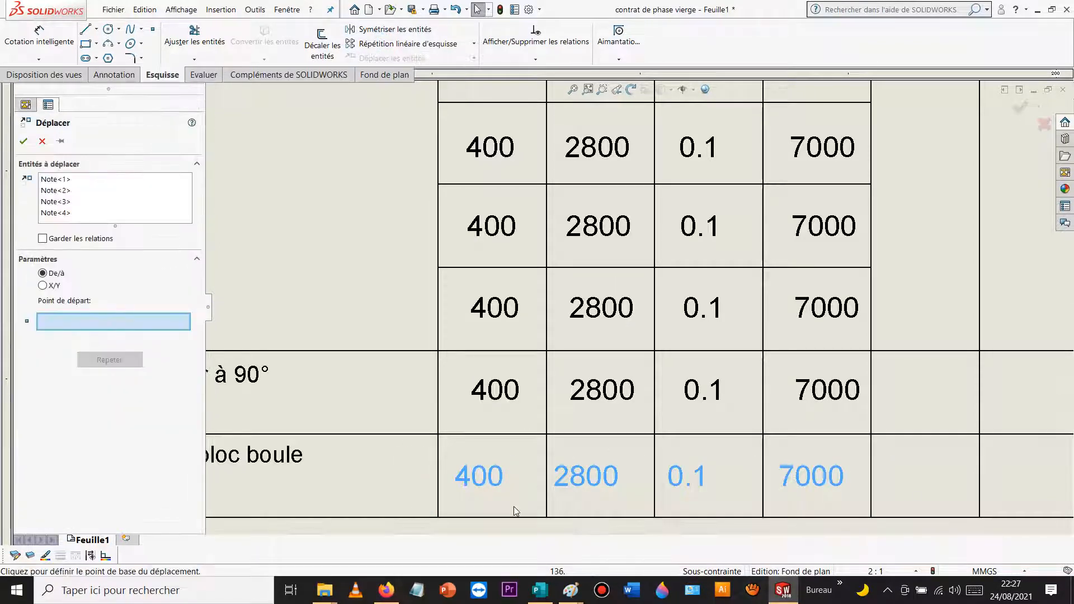
{"action": "left_click", "coordinate": [496, 481]}
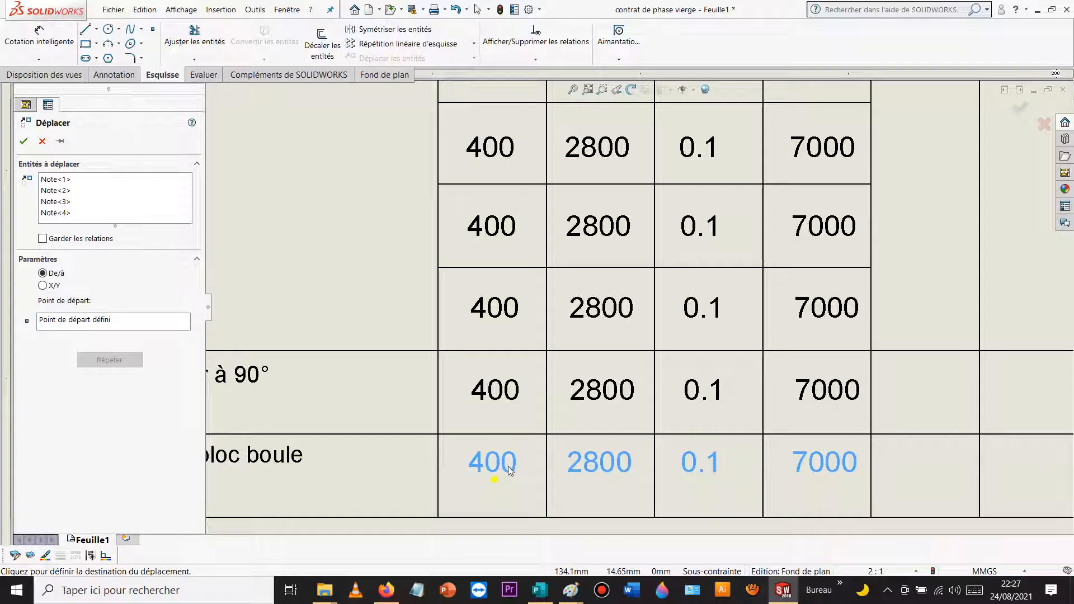
{"action": "left_click", "coordinate": [509, 478]}
{"action": "left_click", "coordinate": [401, 270]}
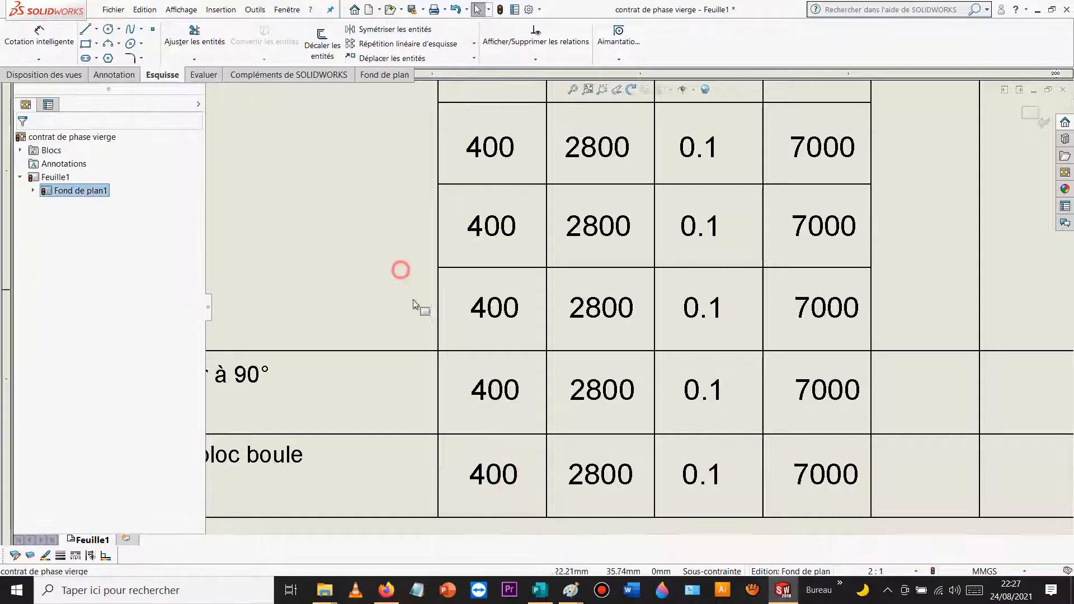
Step: Change the Vc value of the Contournage EB row to 200
{"action": "scroll", "coordinate": [542, 314], "scroll_direction": "up", "scroll_amount": 3}
{"action": "scroll", "coordinate": [663, 232], "scroll_direction": "down", "scroll_amount": 2}
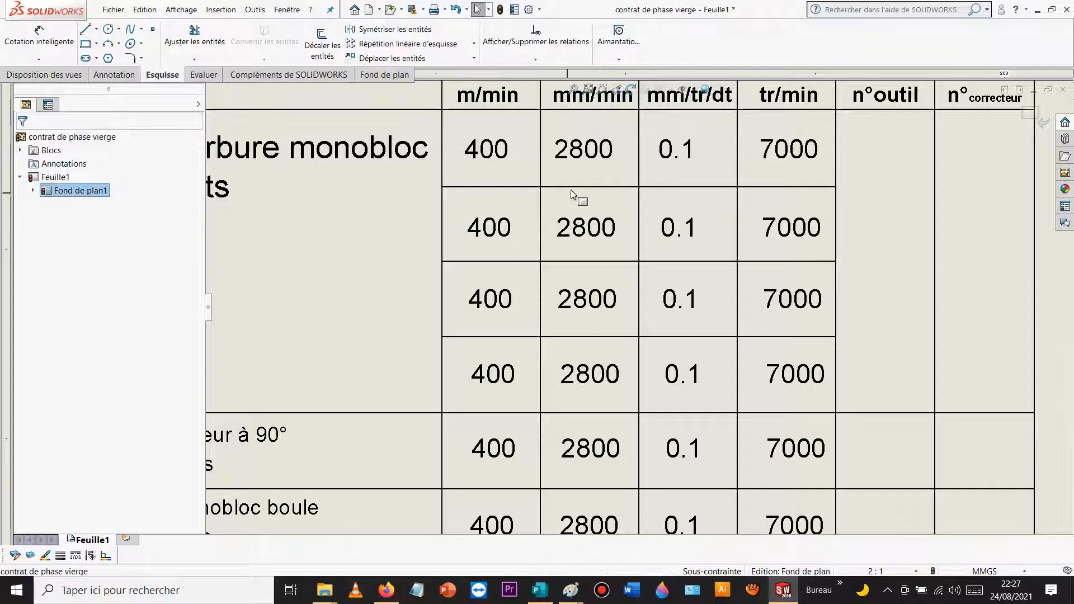
{"action": "left_click", "coordinate": [484, 228]}
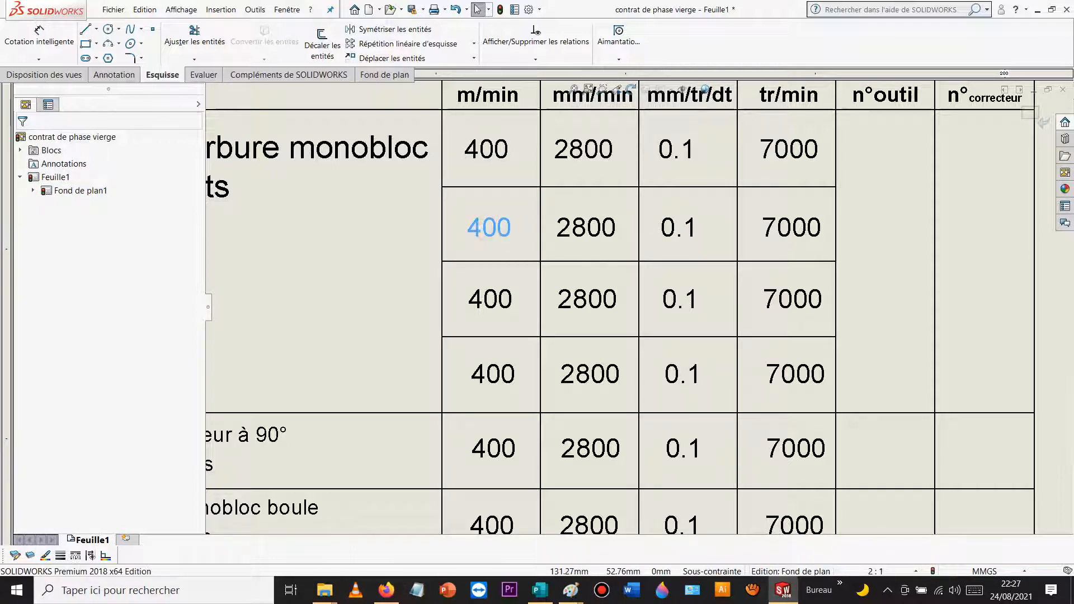
{"action": "double_click", "coordinate": [486, 237]}
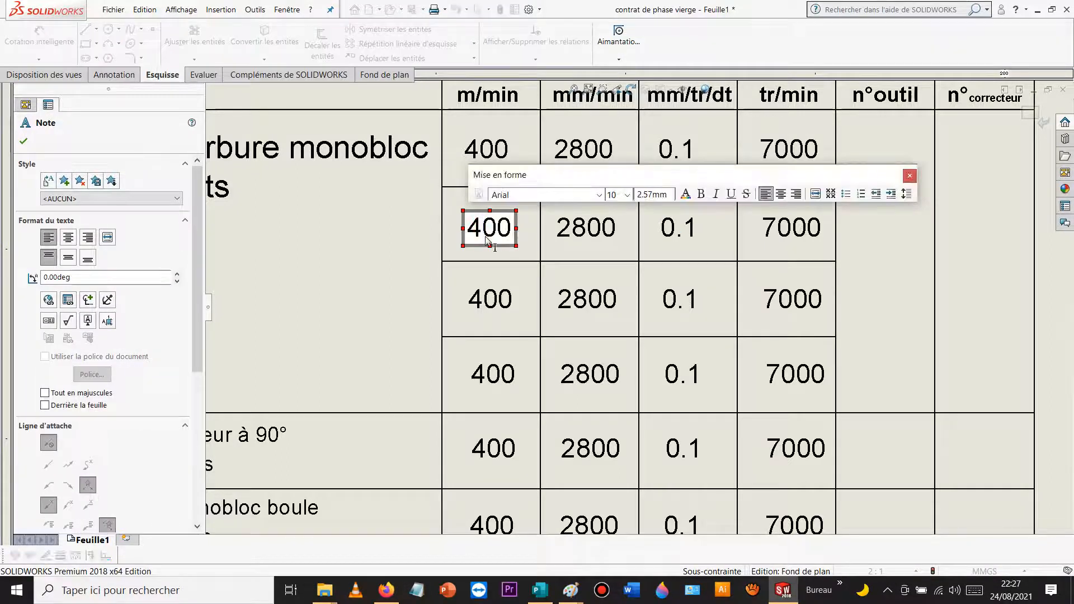
{"action": "key", "text": "BackSpace"}
{"action": "type", "text": "2"}
{"action": "left_click", "coordinate": [570, 238]}
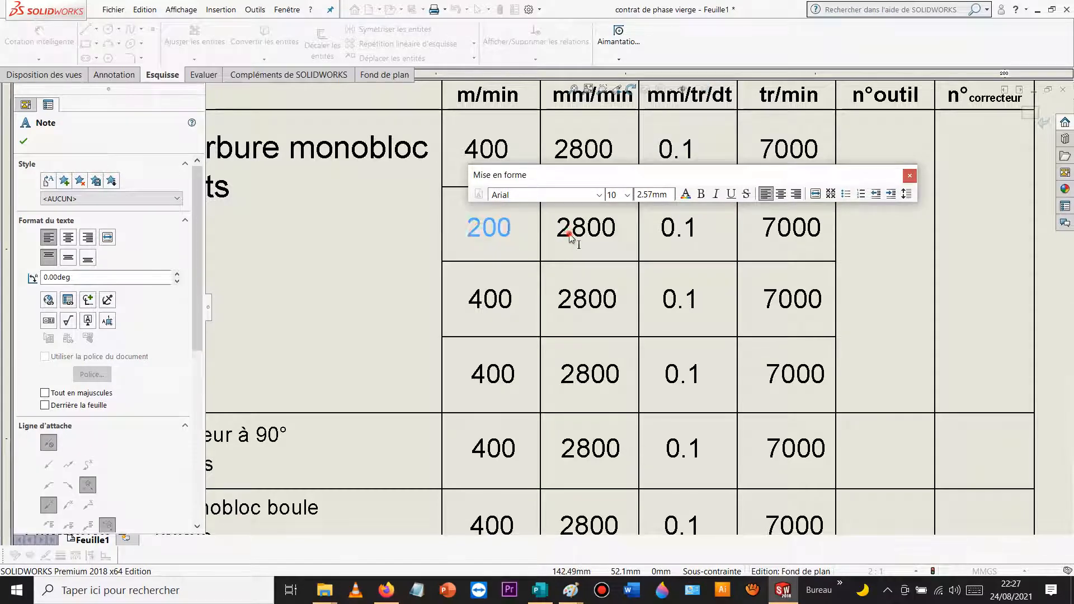
{"action": "left_click", "coordinate": [585, 235]}
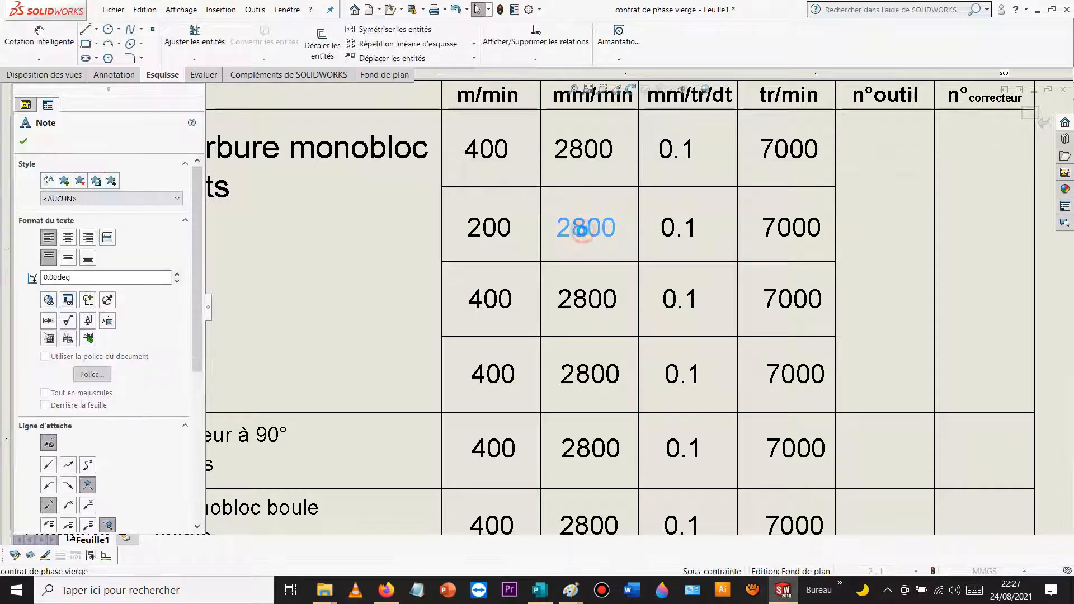
{"action": "double_click", "coordinate": [583, 231]}
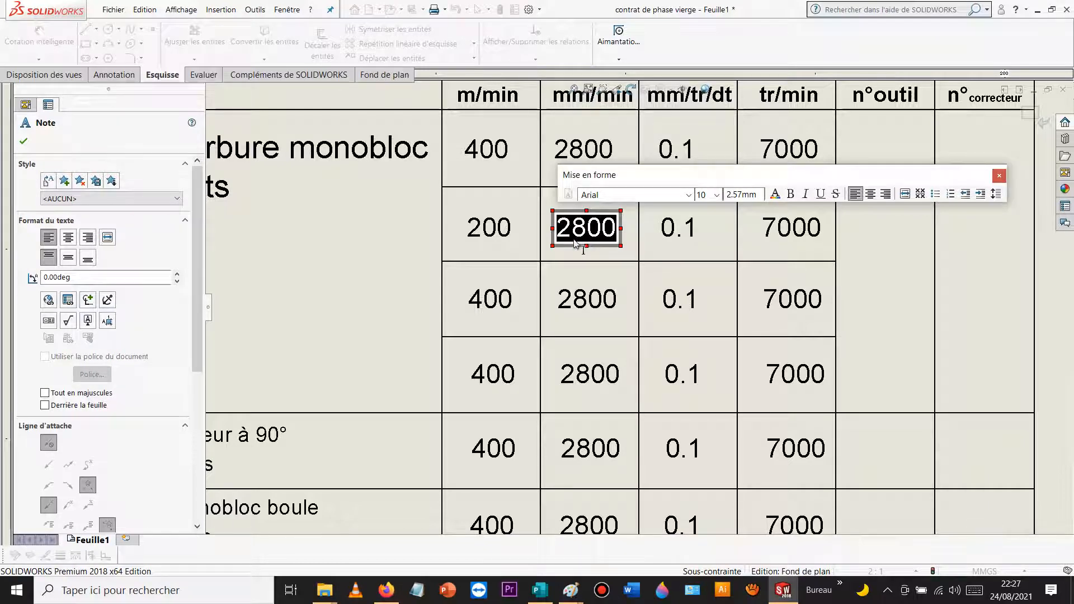
{"action": "left_click", "coordinate": [393, 246]}
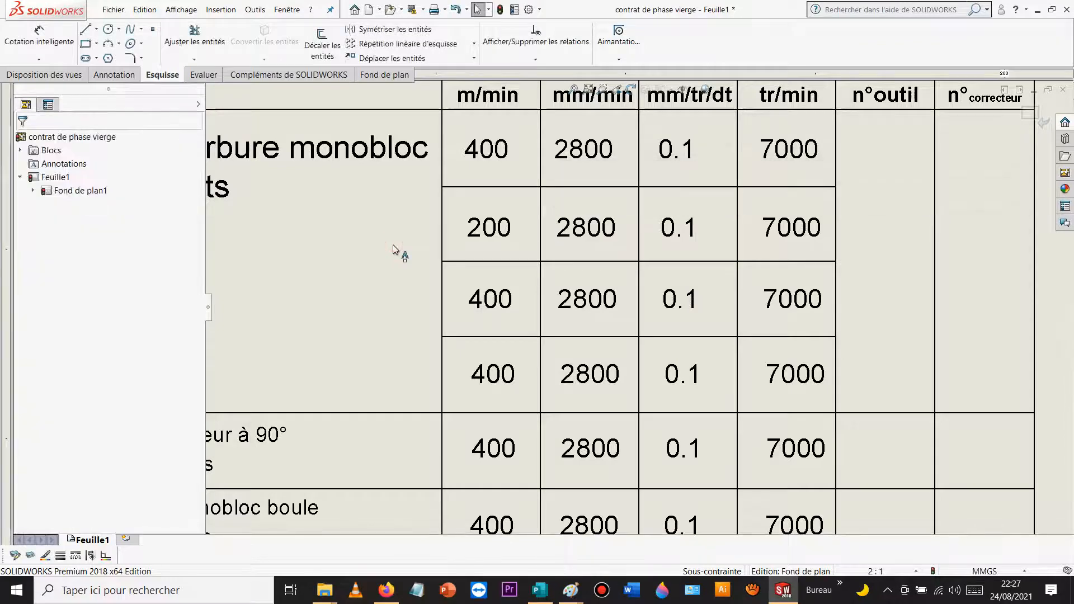
Step: Set the Vc value to 200 and the Vf value to 1400 in the third row of the cutting parameters
{"action": "left_click", "coordinate": [507, 307]}
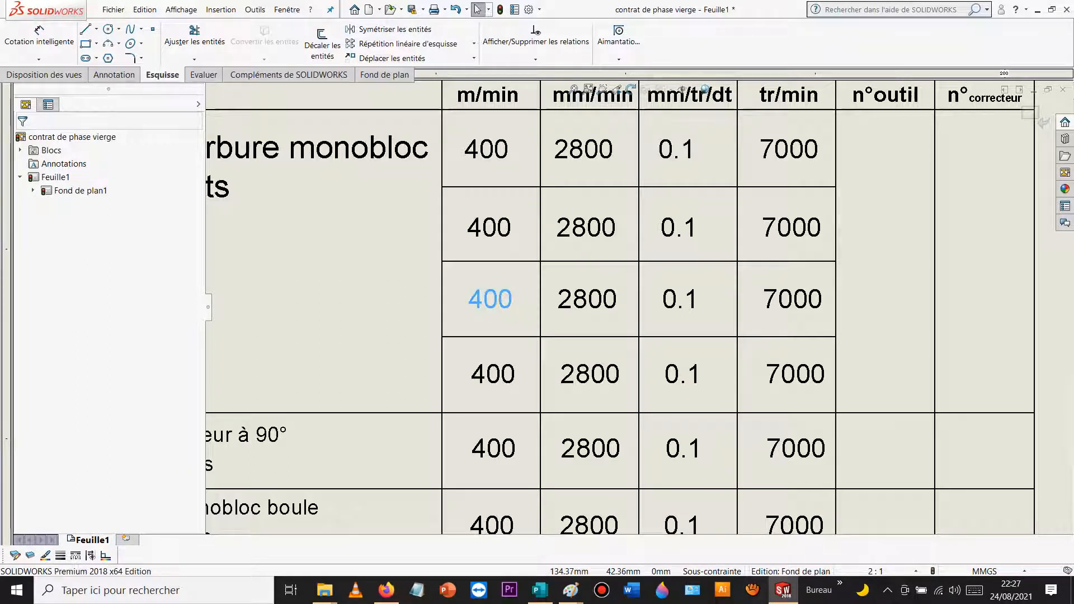
{"action": "double_click", "coordinate": [506, 313]}
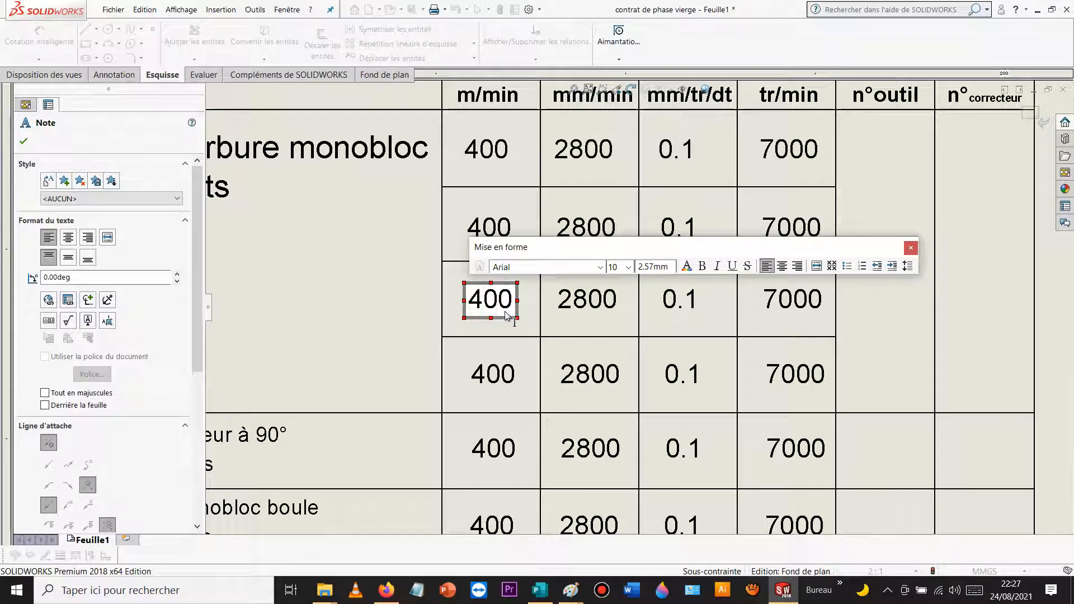
{"action": "key", "text": "Delete"}
{"action": "type", "text": "2"}
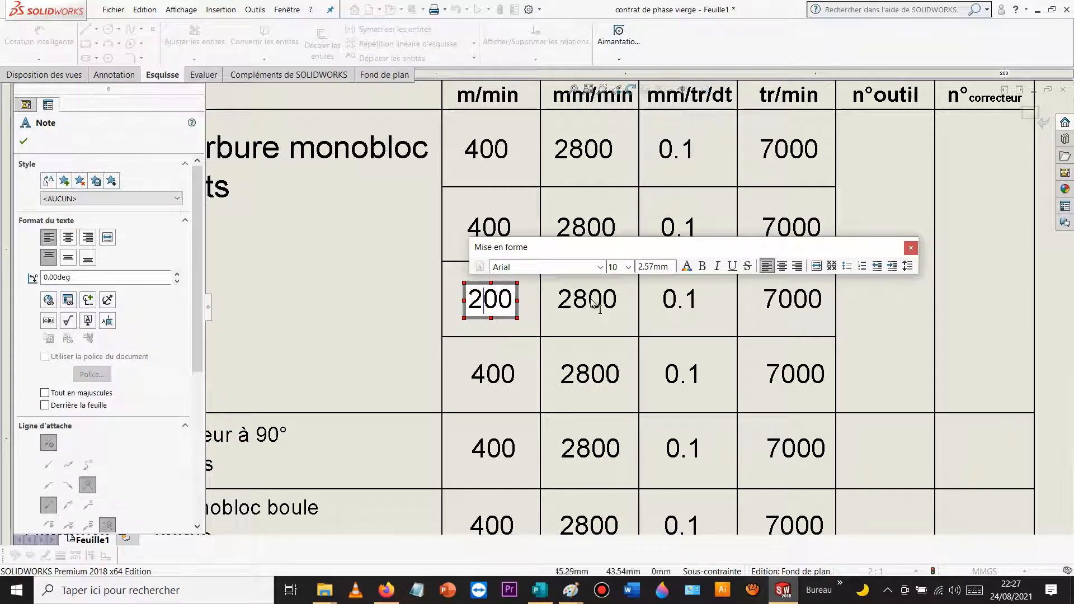
{"action": "left_click", "coordinate": [583, 302]}
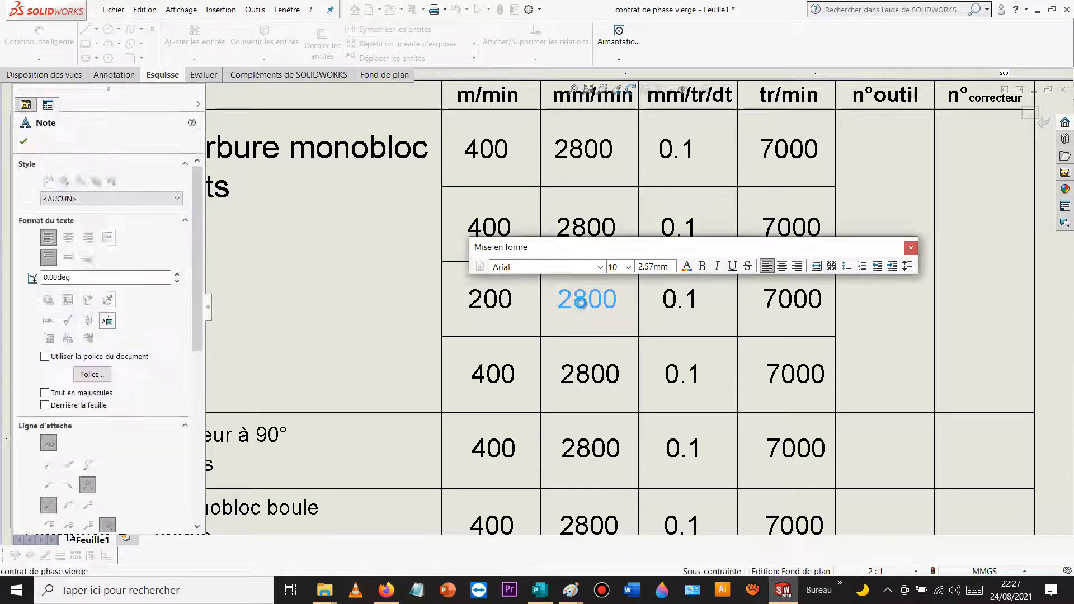
{"action": "double_click", "coordinate": [587, 304]}
{"action": "key", "text": "BackSpace"}
{"action": "key", "text": "BackSpace"}
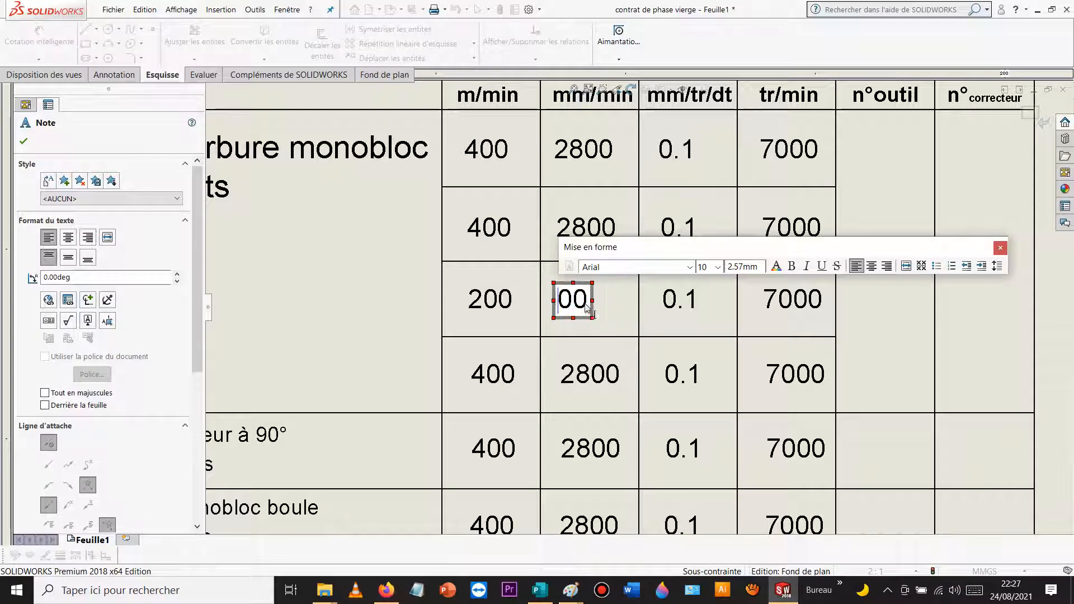
{"action": "type", "text": "14"}
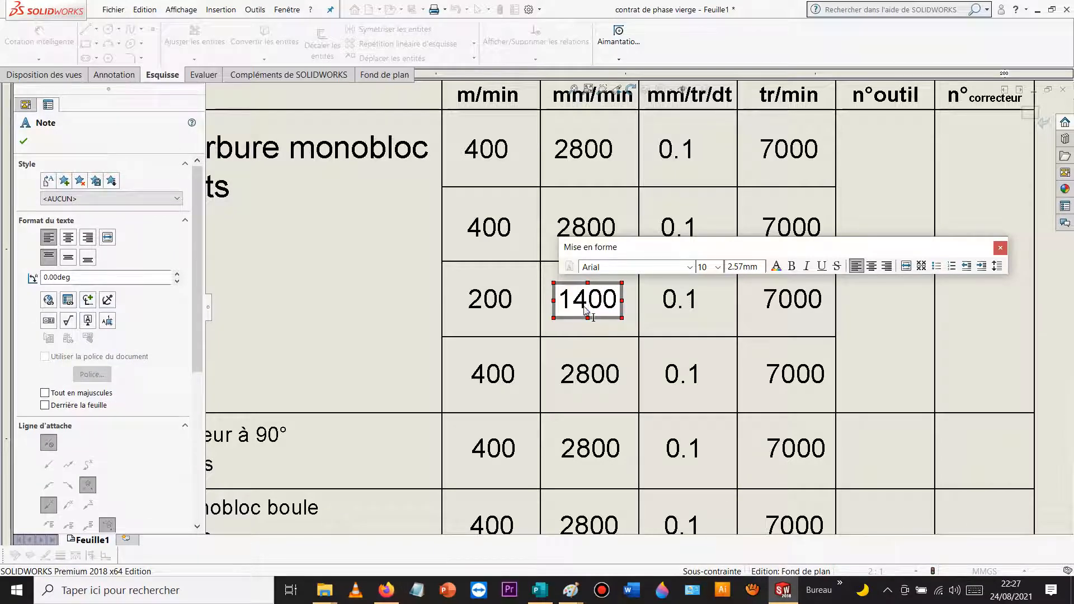
Step: Set the feed per tooth f in the third row to 0.05
{"action": "left_click", "coordinate": [679, 298]}
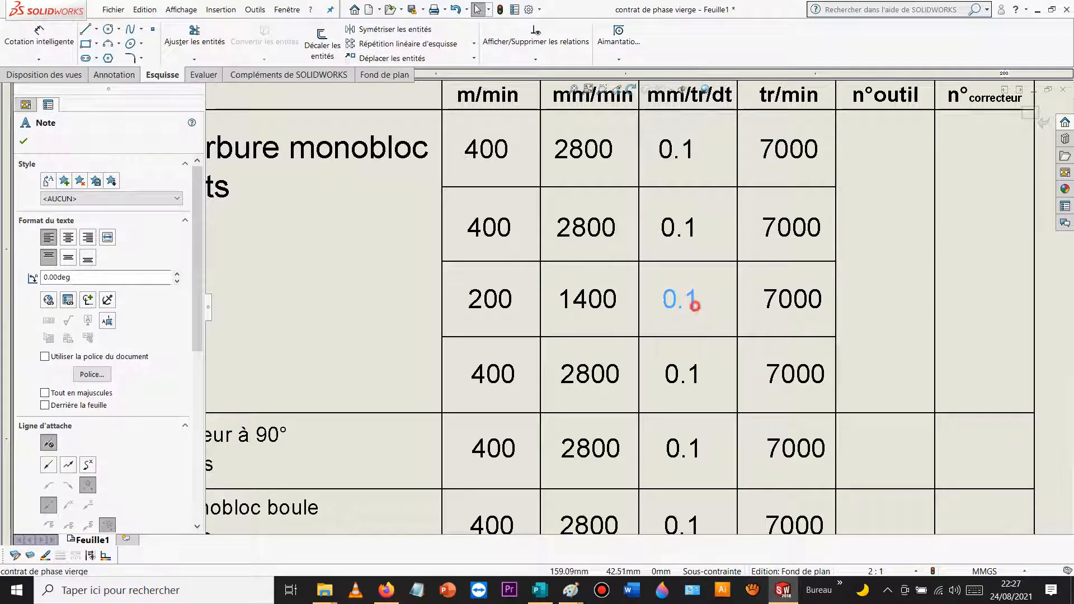
{"action": "double_click", "coordinate": [696, 309]}
{"action": "left_click", "coordinate": [697, 309]}
{"action": "key", "text": "BackSpace"}
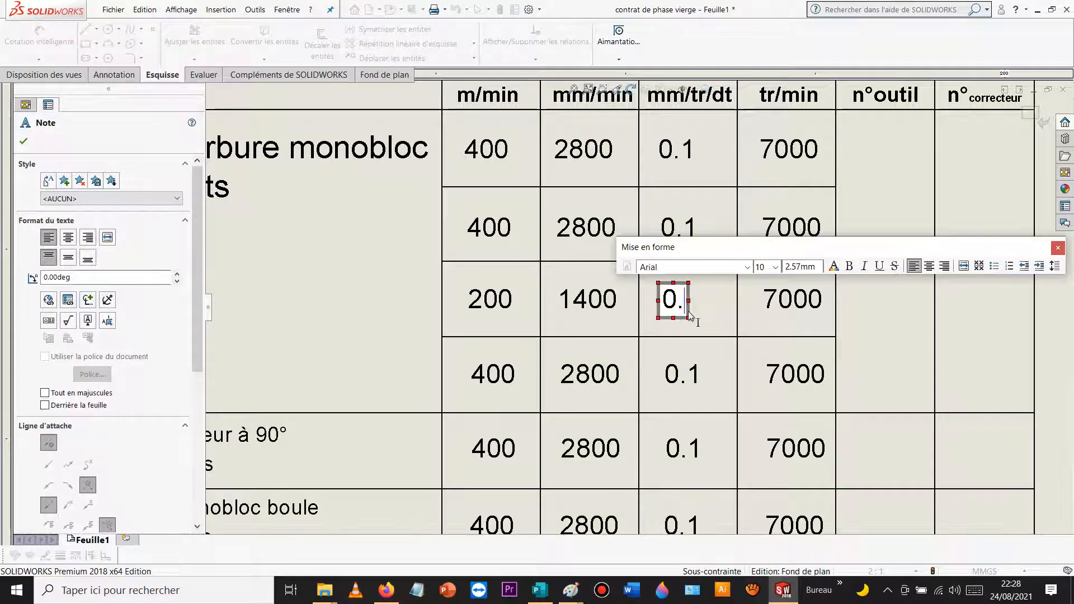
{"action": "type", "text": "05"}
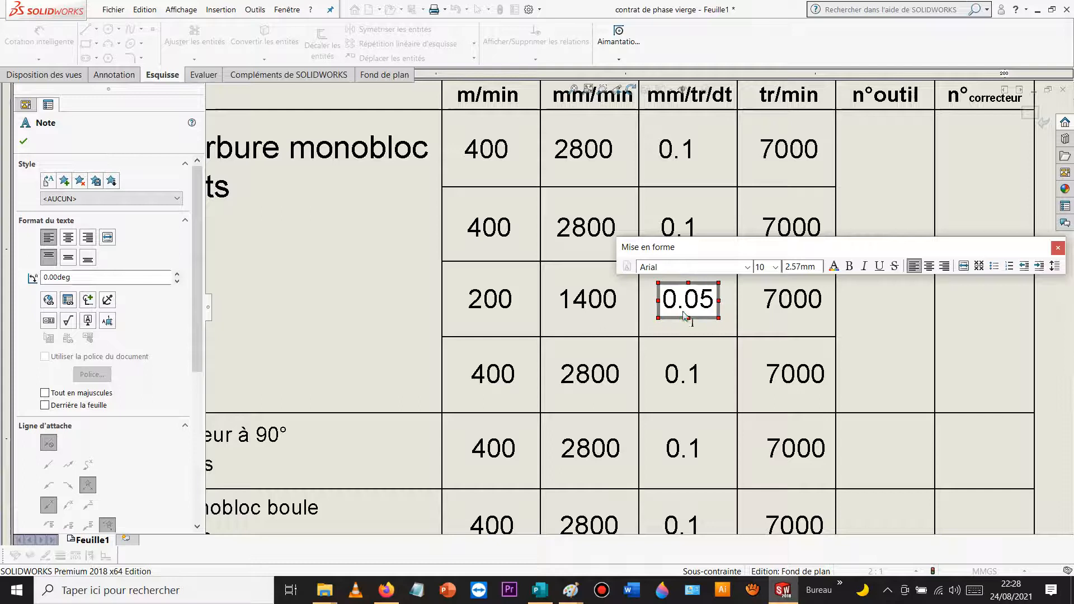
{"action": "left_click", "coordinate": [370, 297]}
Step: Replace the fourth row's cutting values with a copy of the third row's values 200, 1400, 0.05 and 7000
{"action": "left_click_drag", "start_coordinate": [389, 342], "coordinate": [881, 402]}
{"action": "key", "text": "Delete"}
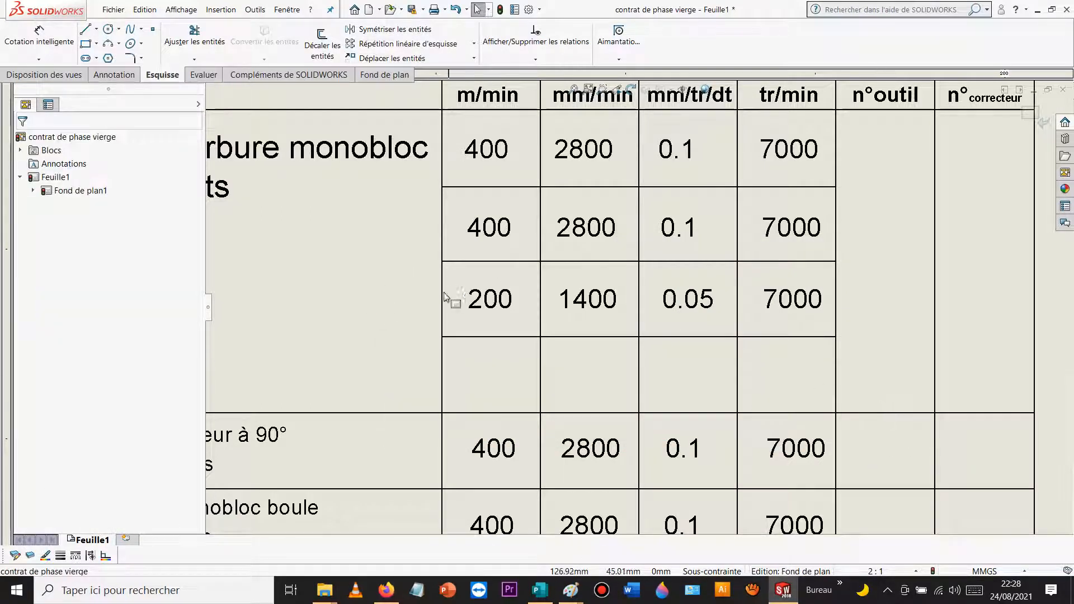
{"action": "left_click_drag", "start_coordinate": [403, 274], "coordinate": [868, 325]}
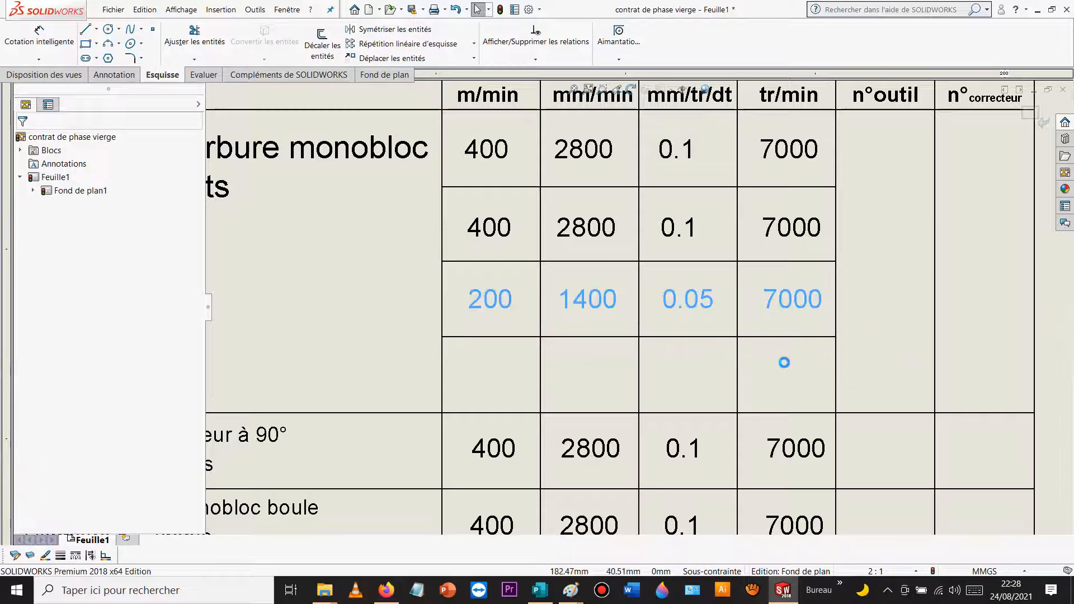
{"action": "left_click", "coordinate": [631, 374]}
{"action": "key", "text": "ctrl+v"}
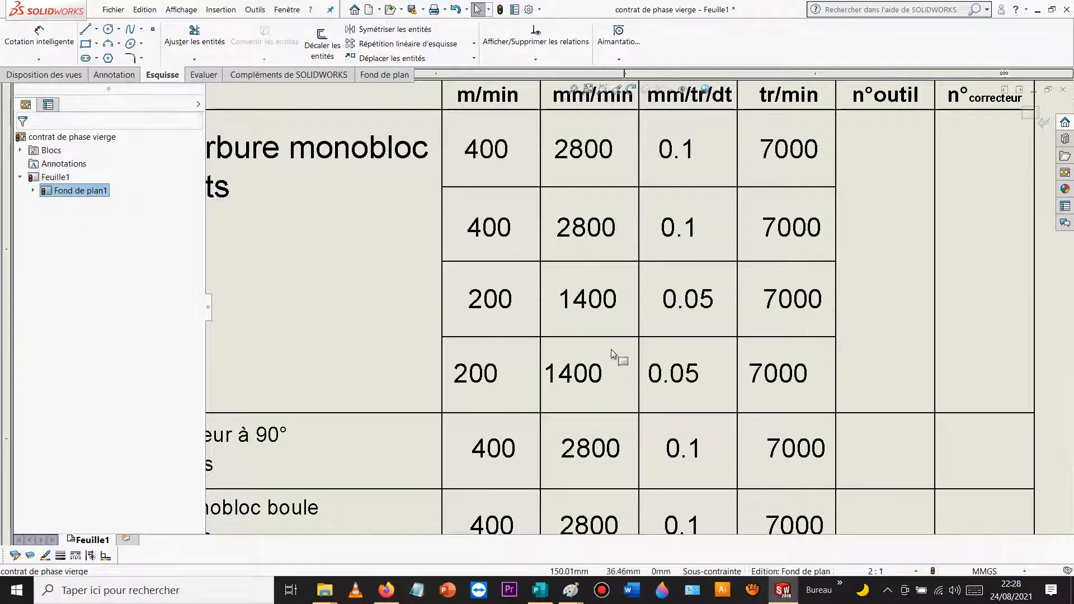
Step: Move the four pasted values of the fourth row together with Move Entities to line them up with the rows above
{"action": "left_click_drag", "start_coordinate": [404, 348], "coordinate": [869, 409]}
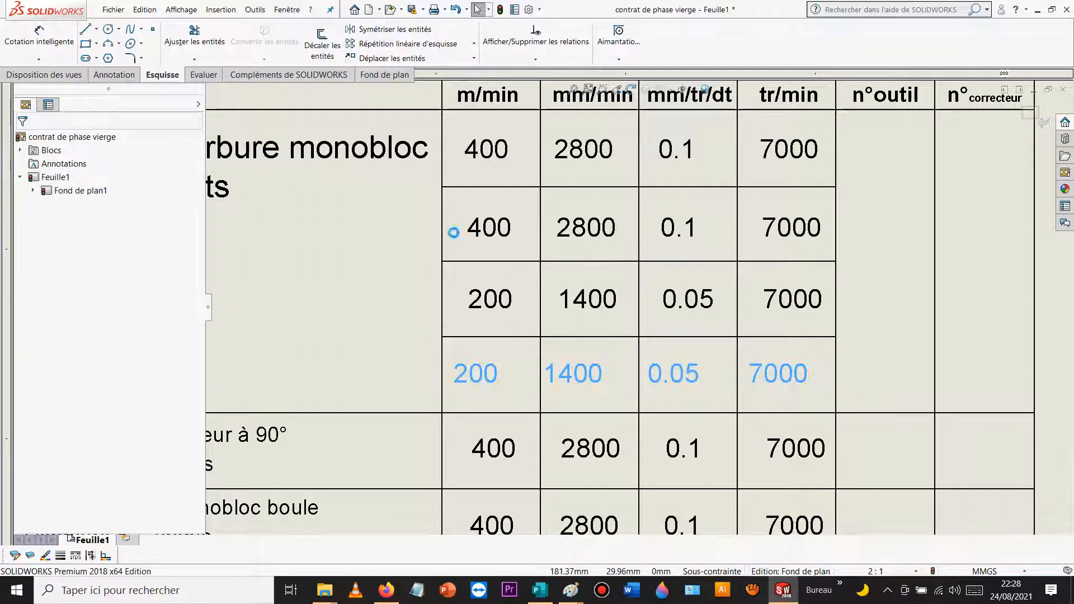
{"action": "left_click", "coordinate": [392, 58]}
{"action": "left_click", "coordinate": [592, 378]}
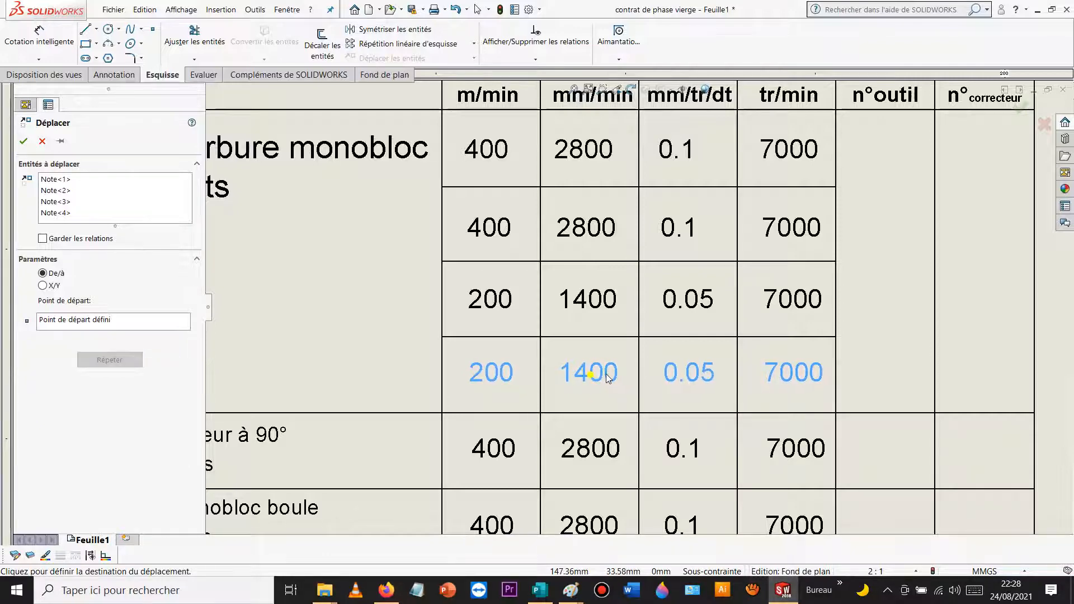
{"action": "left_click", "coordinate": [607, 378]}
Step: Replace the Pointage row's cutting values with the copied values 200, 1400, 0.05 and 7000
{"action": "scroll", "coordinate": [660, 347], "scroll_direction": "up", "scroll_amount": 3}
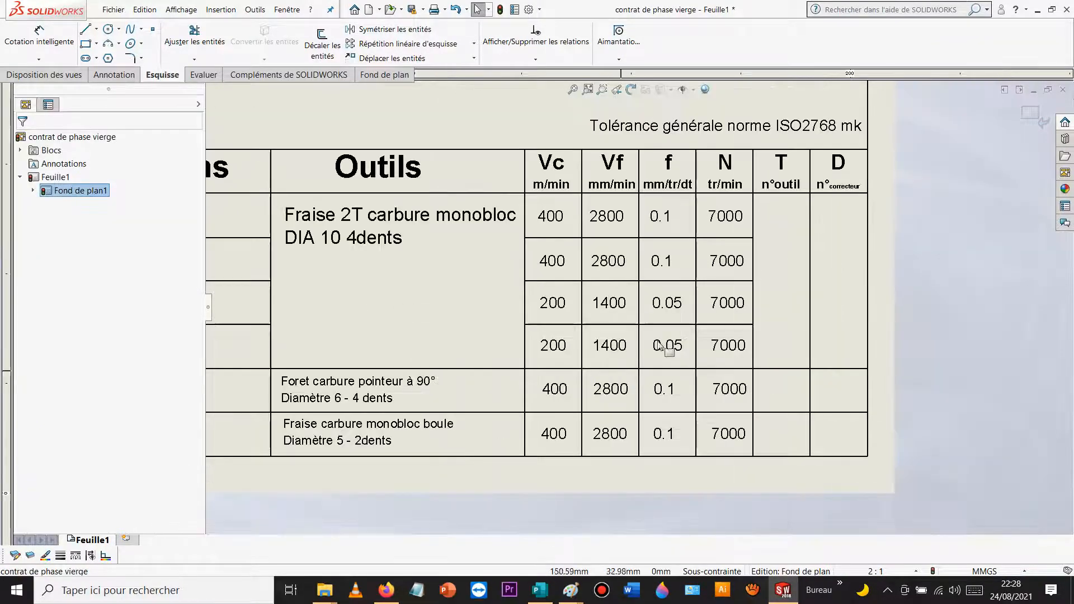
{"action": "scroll", "coordinate": [706, 361], "scroll_direction": "down", "scroll_amount": 2}
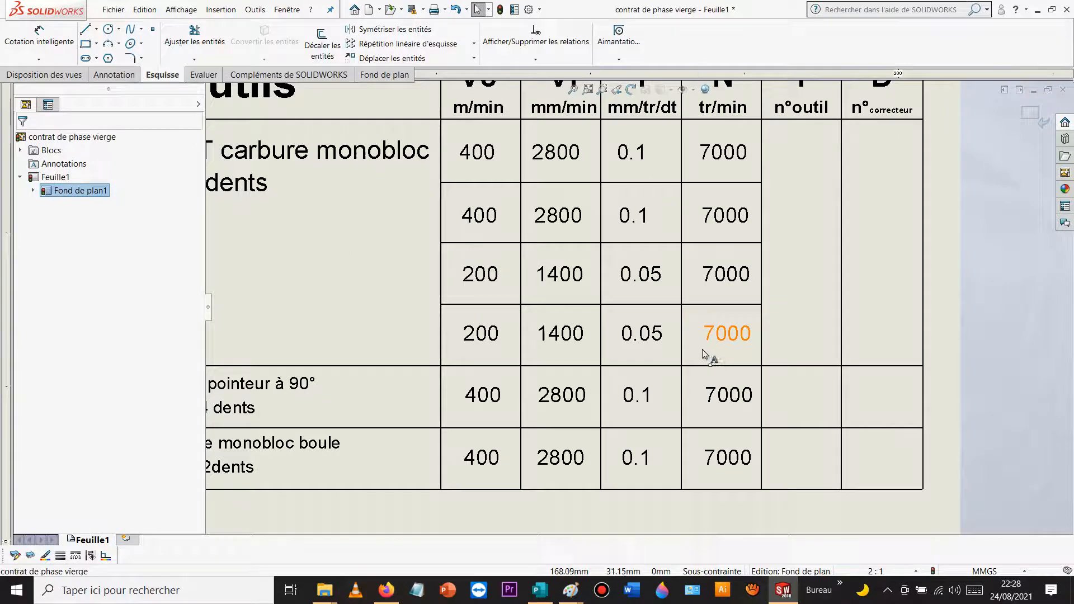
{"action": "scroll", "coordinate": [679, 413], "scroll_direction": "down", "scroll_amount": 3}
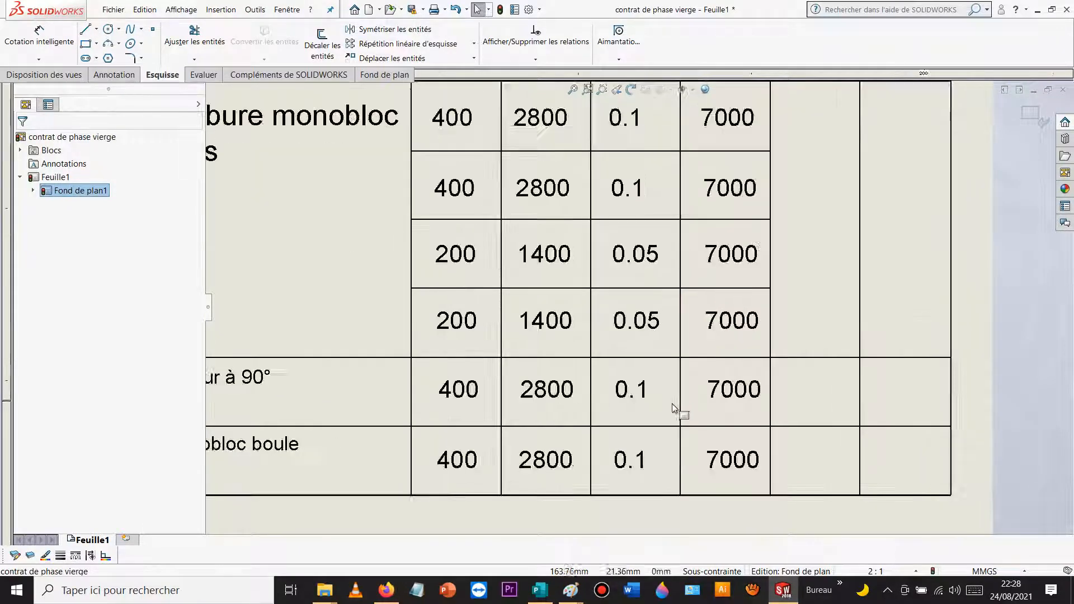
{"action": "left_click_drag", "start_coordinate": [324, 339], "coordinate": [796, 395]}
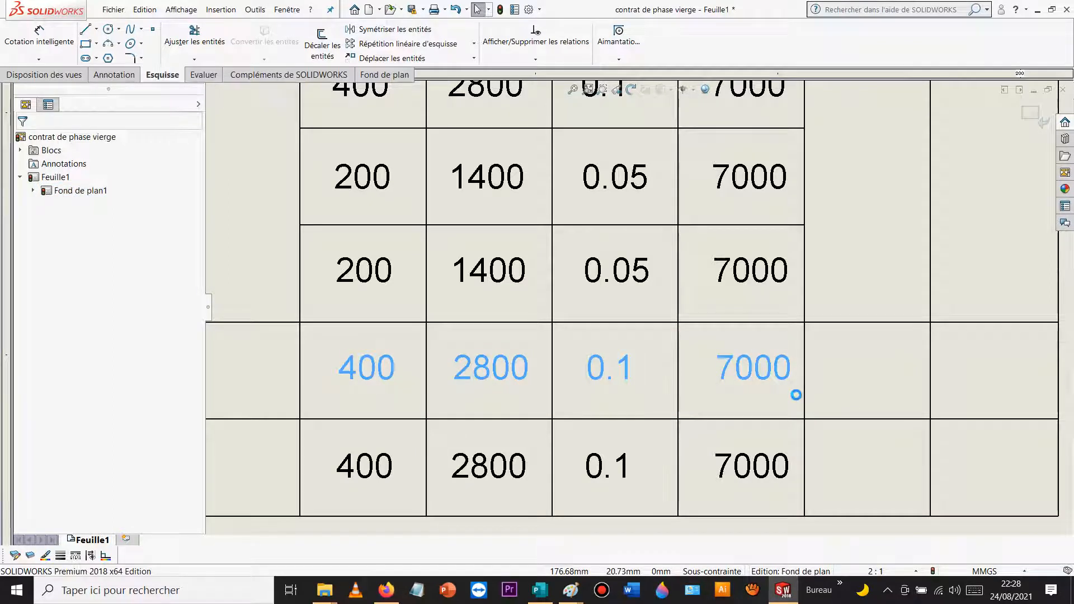
{"action": "key", "text": "Delete"}
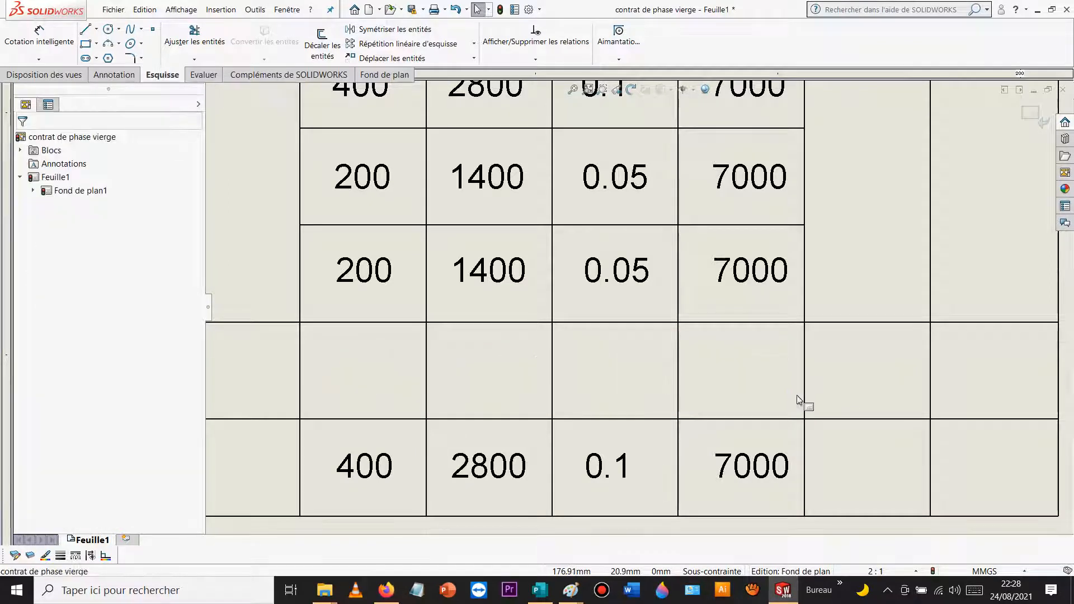
{"action": "left_click", "coordinate": [552, 369]}
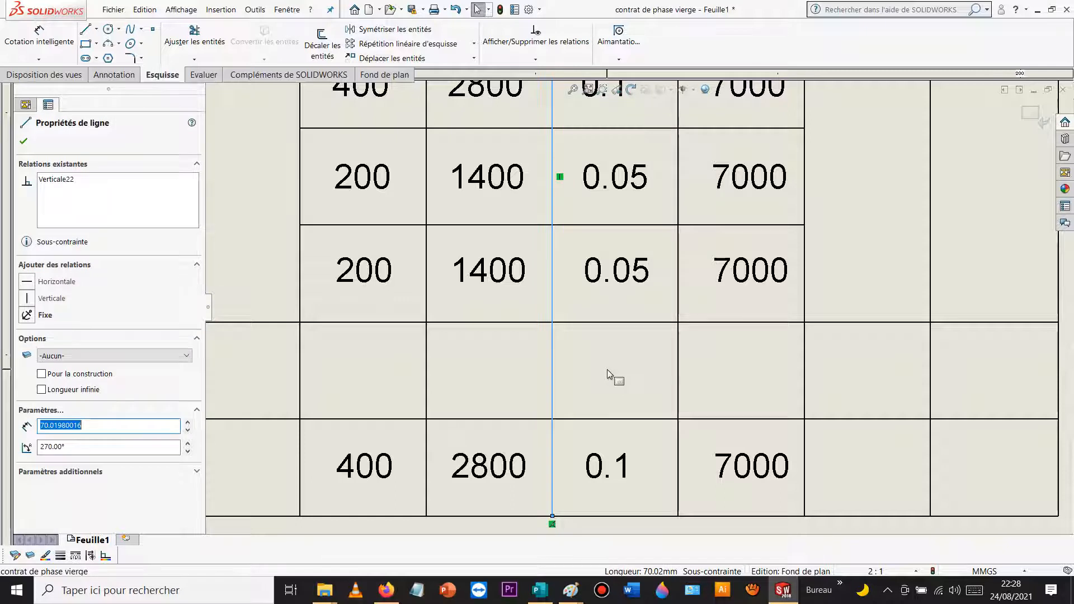
{"action": "key", "text": "ctrl+v"}
{"action": "key", "text": "ctrl+z"}
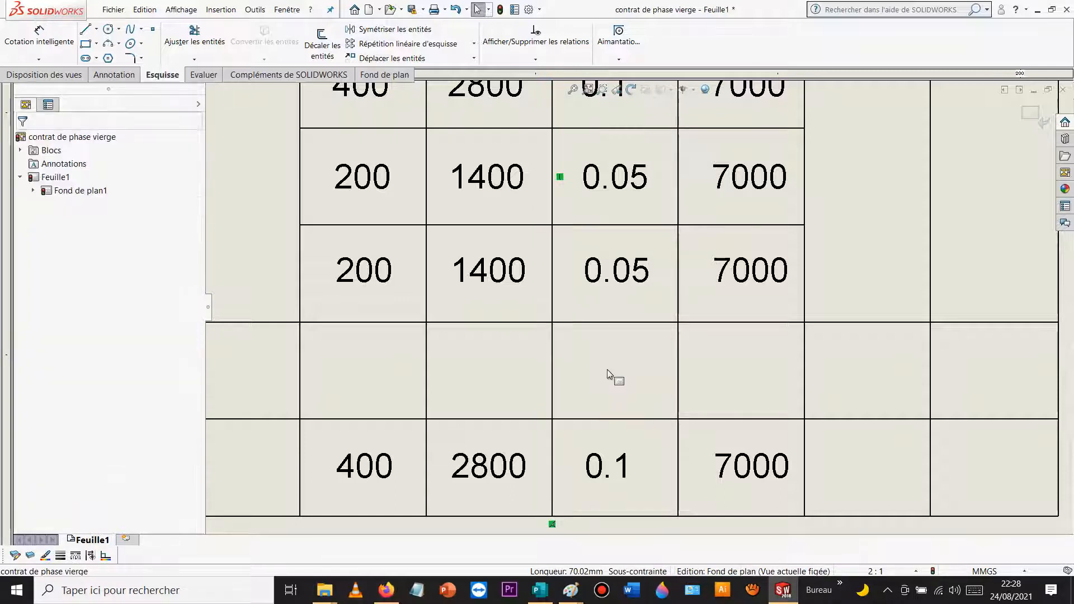
{"action": "left_click", "coordinate": [539, 374]}
{"action": "key", "text": "ctrl+v"}
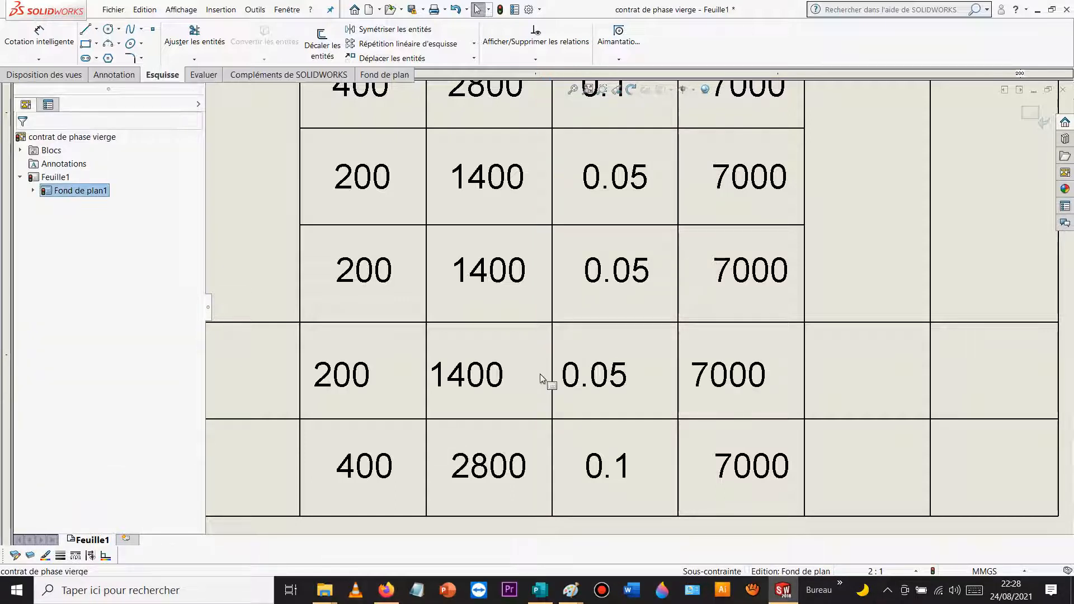
Step: Align the four pasted Pointage values with the columns above using Move Entities
{"action": "scroll", "coordinate": [540, 374], "scroll_direction": "down", "scroll_amount": 1}
{"action": "left_click_drag", "start_coordinate": [261, 341], "coordinate": [837, 417]}
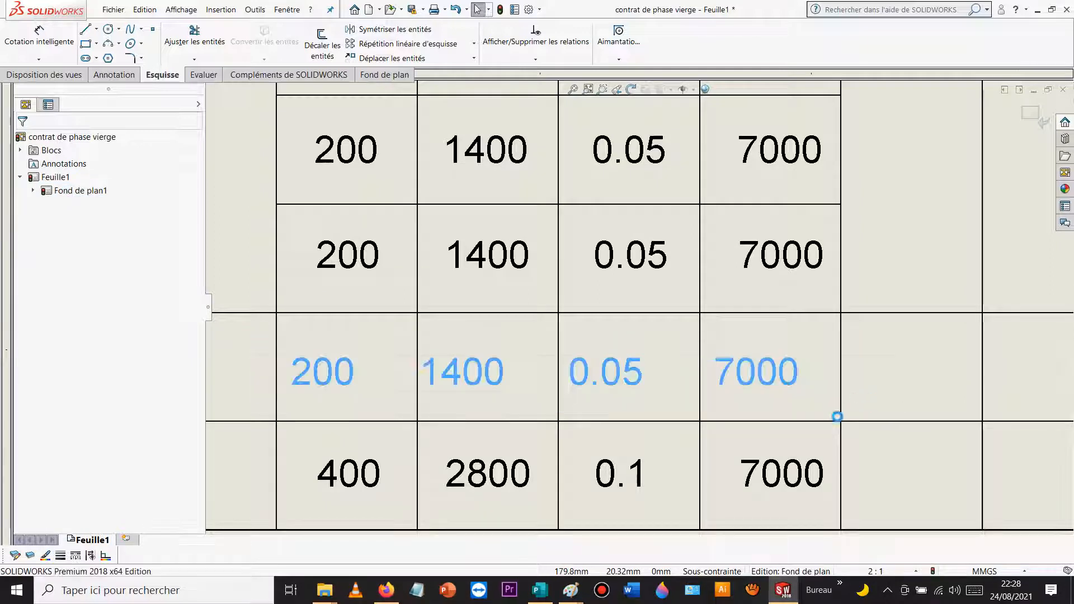
{"action": "left_click", "coordinate": [392, 58]}
{"action": "left_click", "coordinate": [495, 377]}
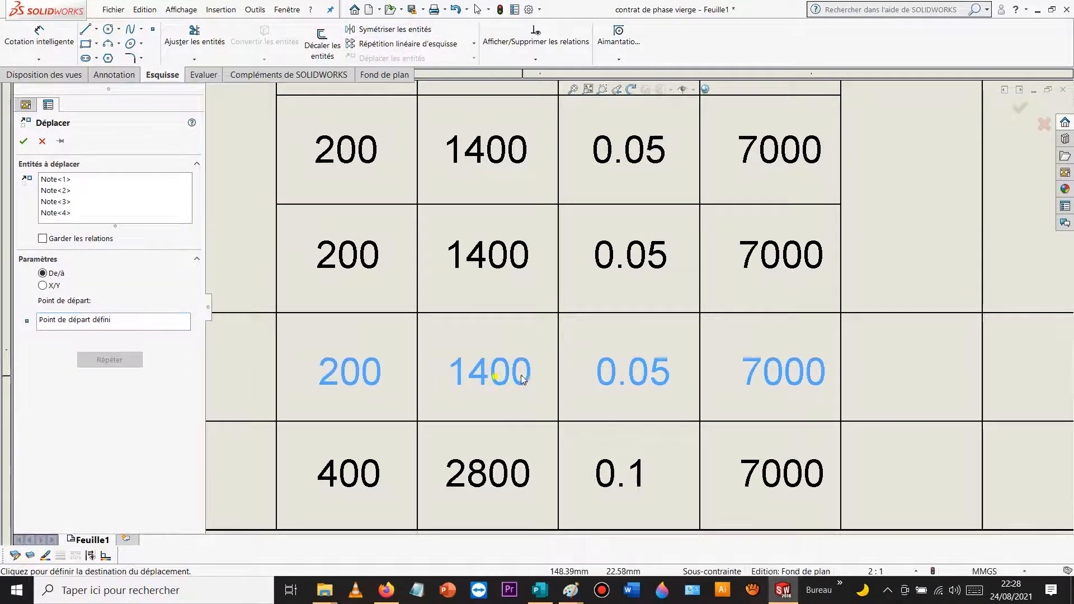
{"action": "key", "text": "Escape"}
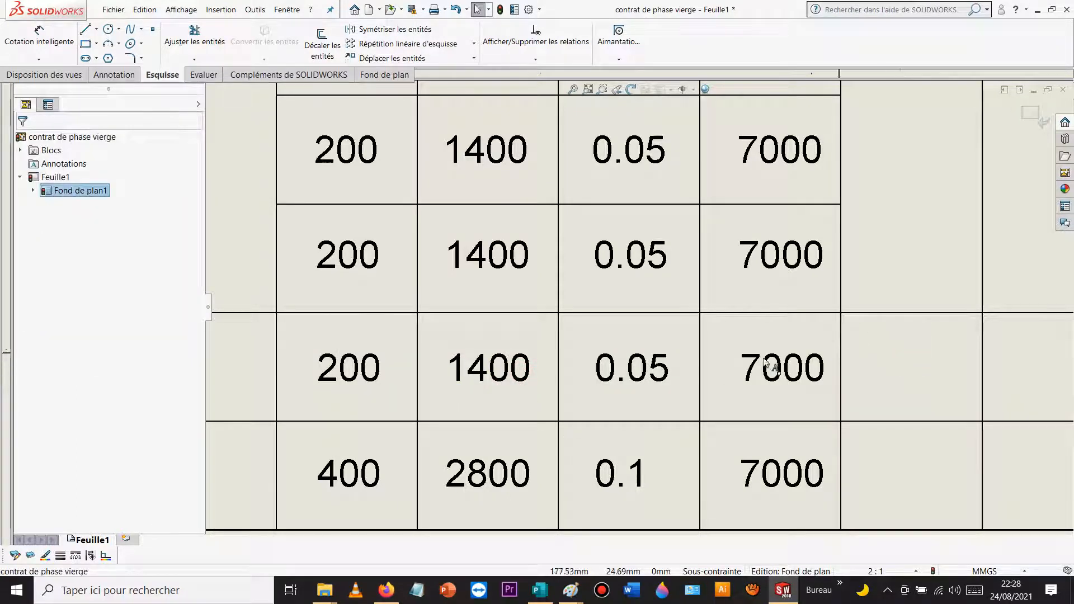
Step: Set the Vc value of the Congés row to 250
{"action": "left_click", "coordinate": [377, 473]}
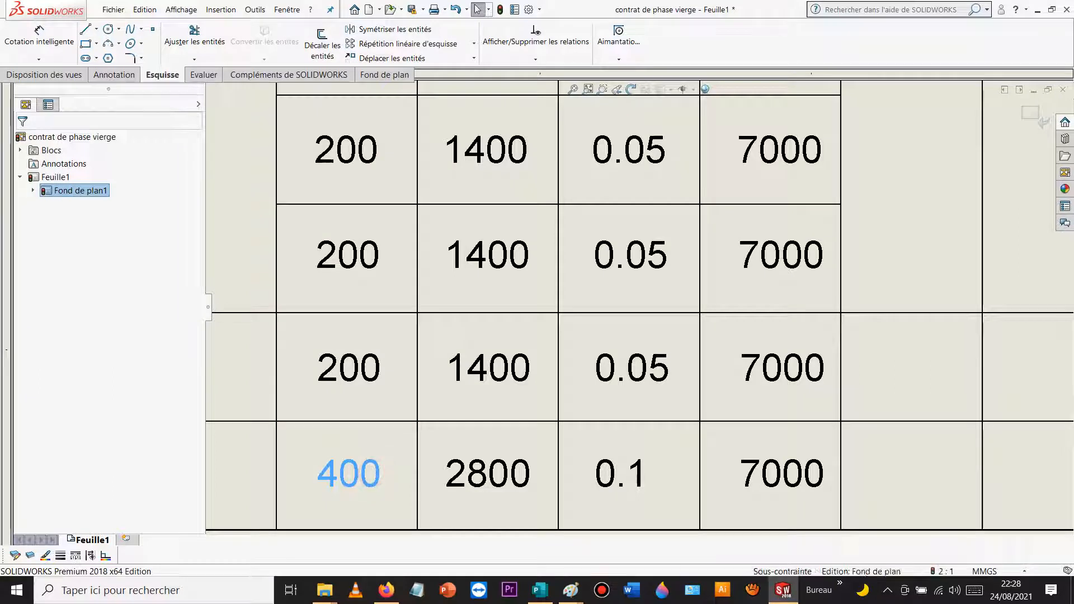
{"action": "double_click", "coordinate": [375, 476]}
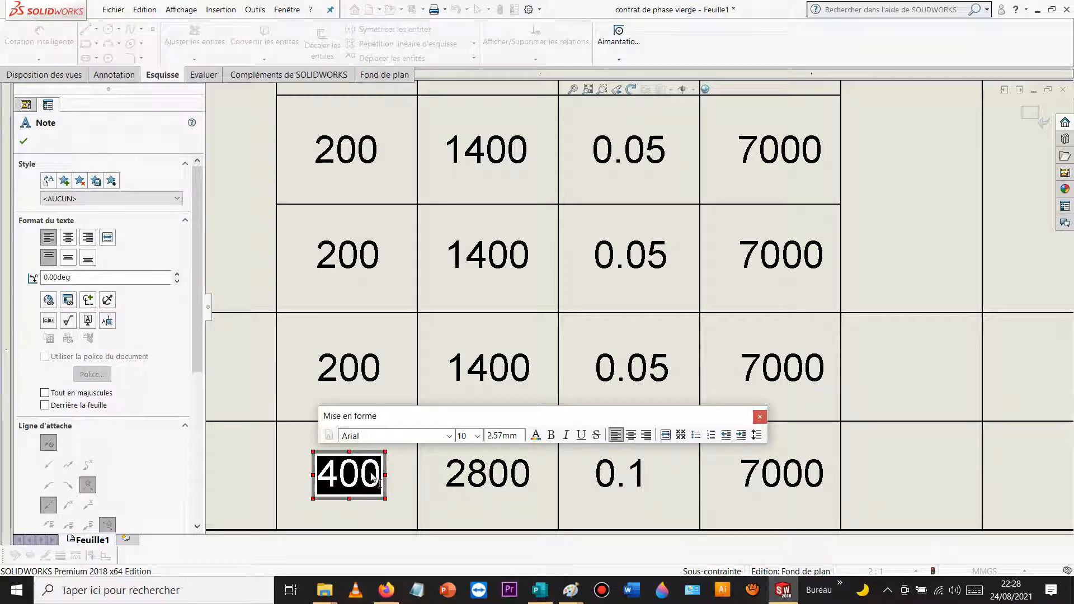
{"action": "type", "text": "250"}
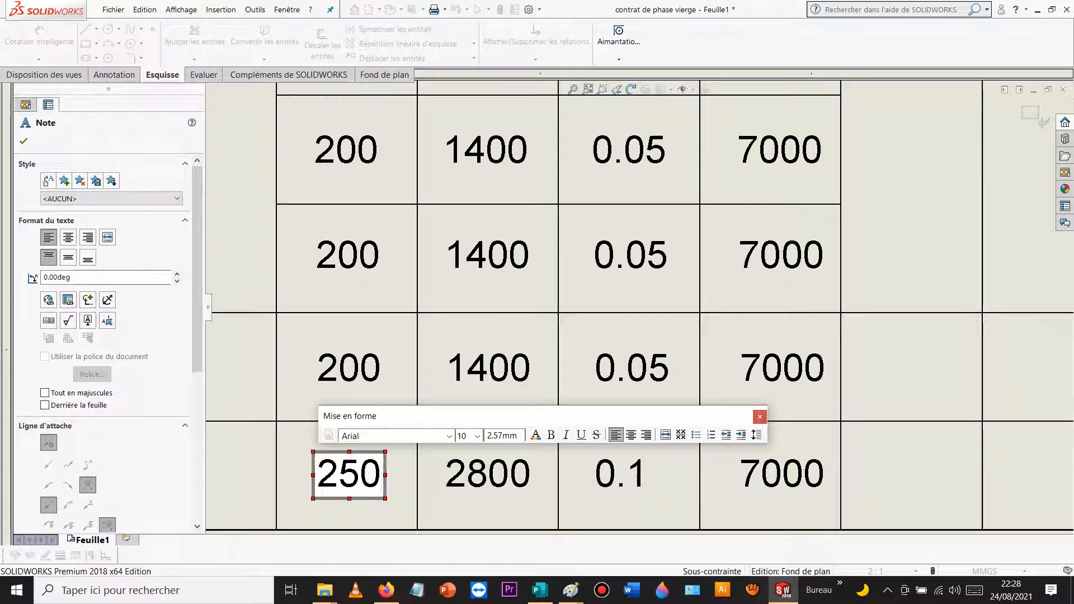
Step: Set the f value of the Congés row to 0.05
{"action": "left_click", "coordinate": [492, 473]}
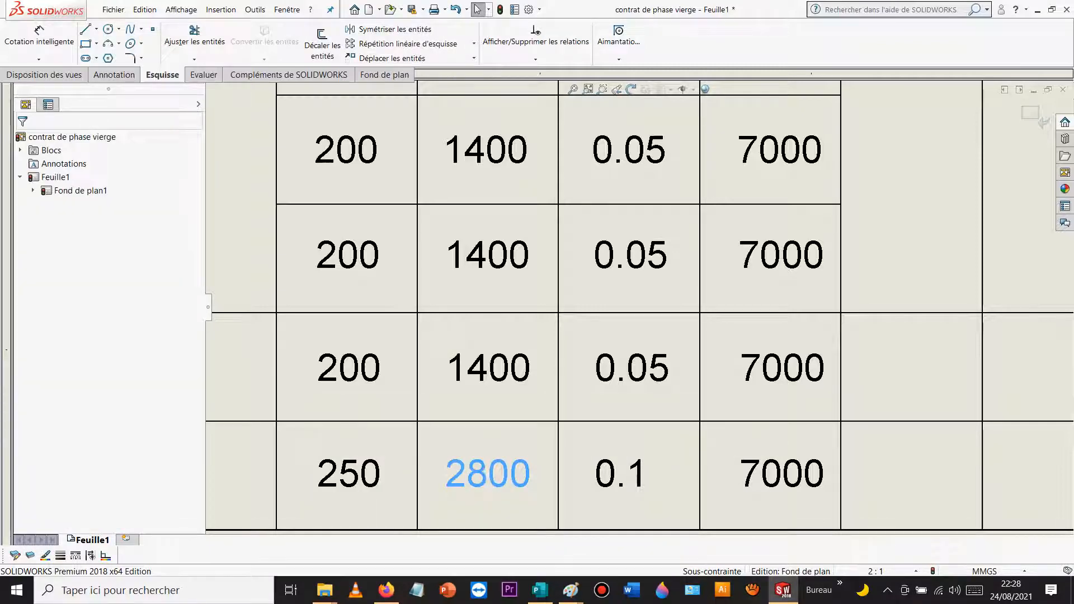
{"action": "double_click", "coordinate": [492, 473]}
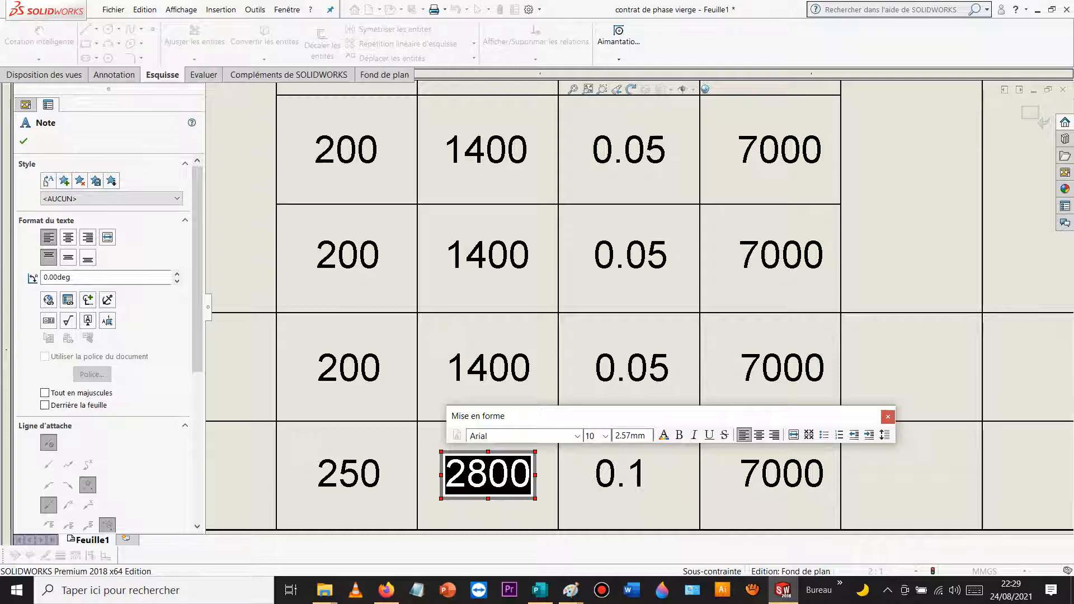
{"action": "left_click", "coordinate": [634, 465]}
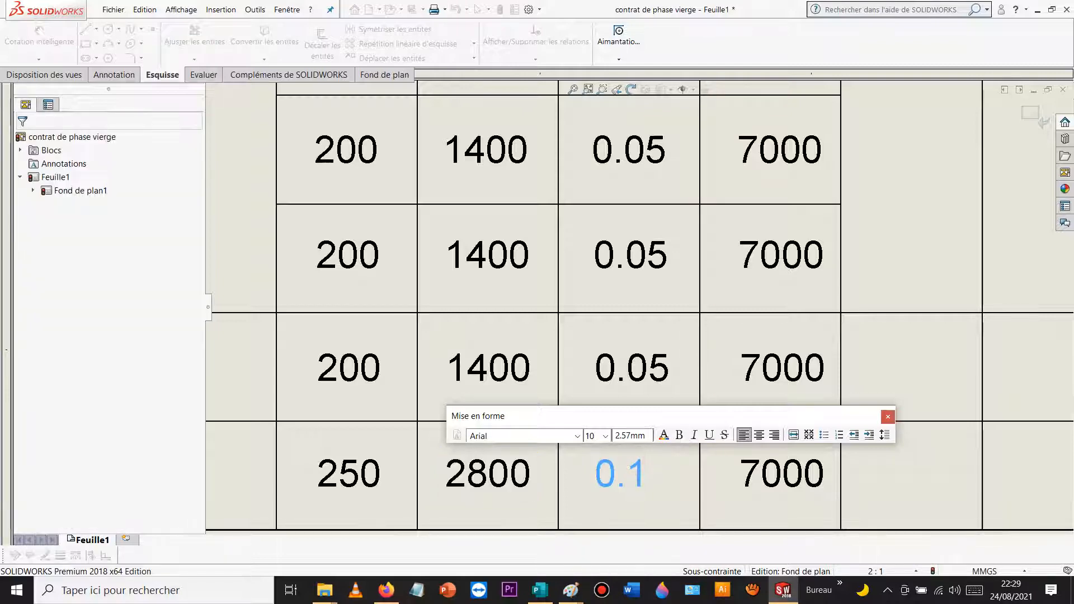
{"action": "double_click", "coordinate": [633, 469]}
{"action": "left_click", "coordinate": [648, 474]}
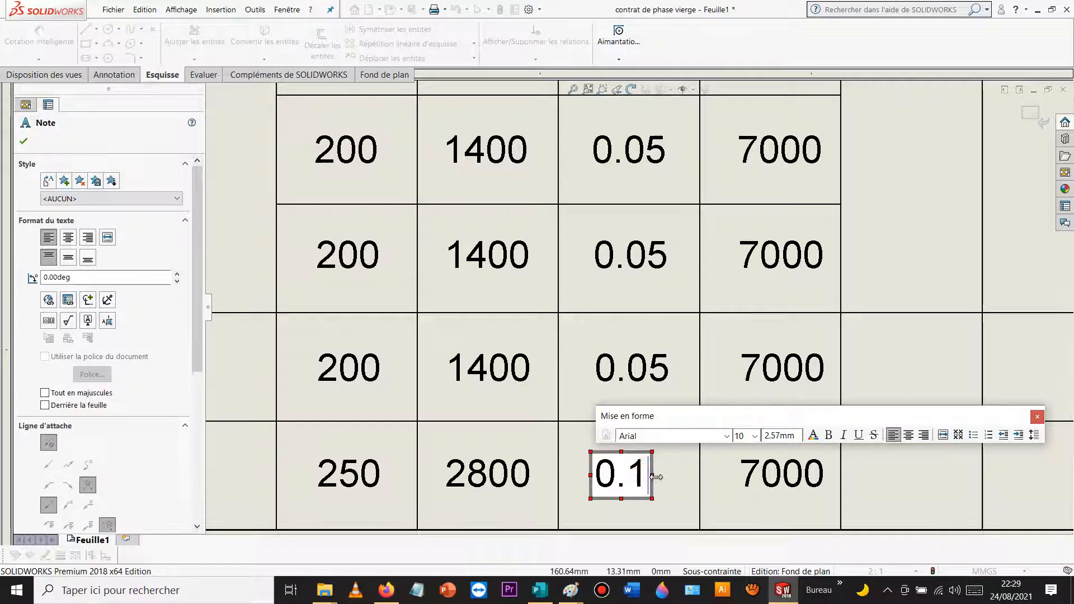
{"action": "key", "text": "BackSpace"}
{"action": "type", "text": "0?"}
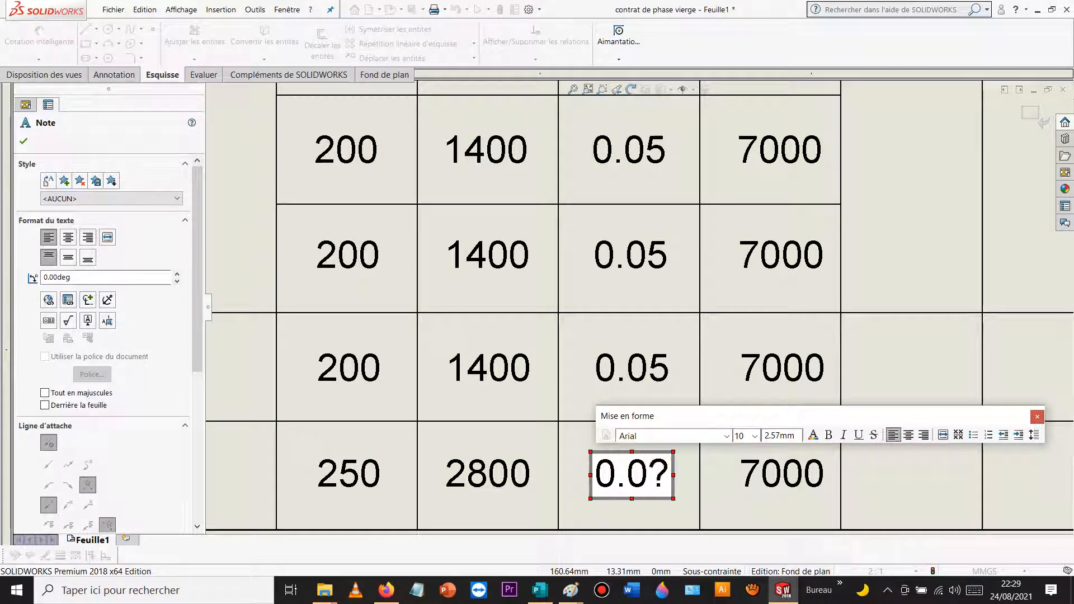
{"action": "key", "text": "BackSpace"}
{"action": "type", "text": ".05"}
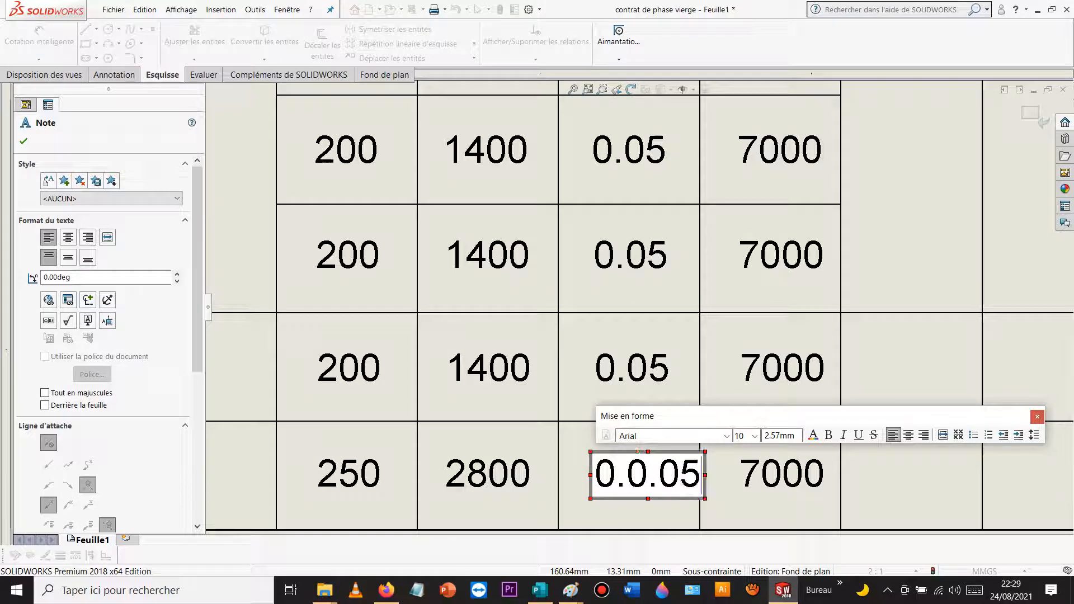
{"action": "key", "text": "BackSpace"}
{"action": "key", "text": "BackSpace"}
{"action": "key", "text": "BackSpace"}
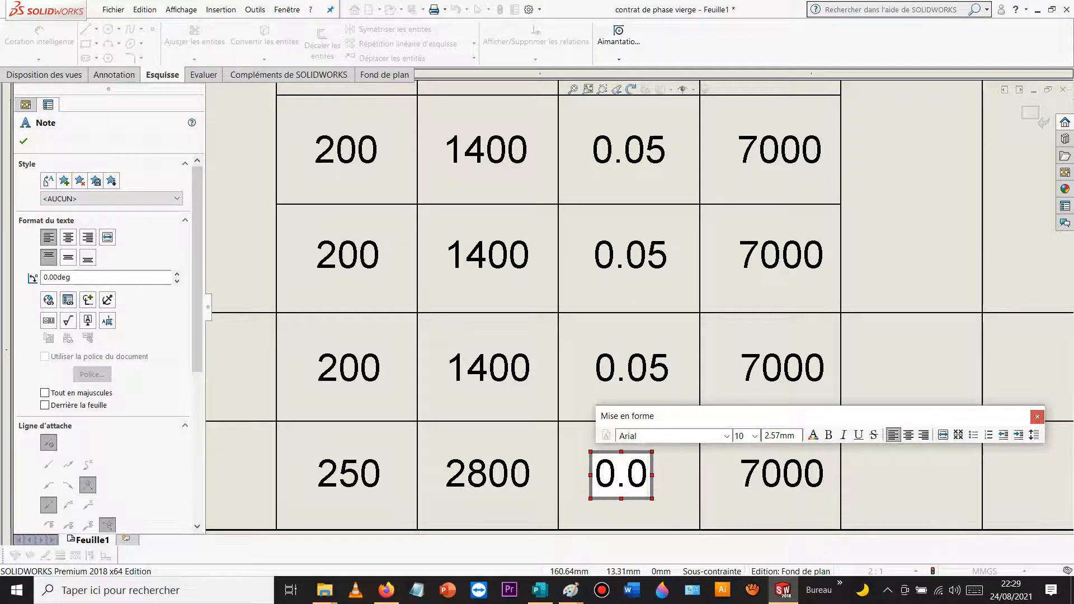
{"action": "type", "text": "5"}
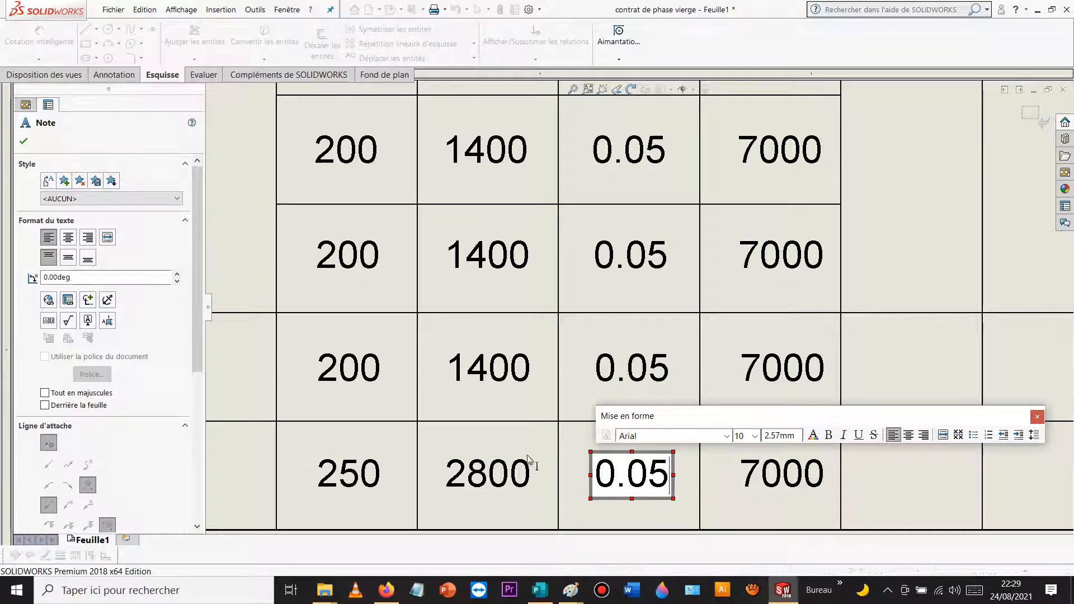
{"action": "left_click", "coordinate": [538, 463]}
{"action": "scroll", "coordinate": [538, 463], "scroll_direction": "up", "scroll_amount": 2}
{"action": "scroll", "coordinate": [539, 463], "scroll_direction": "up", "scroll_amount": 2}
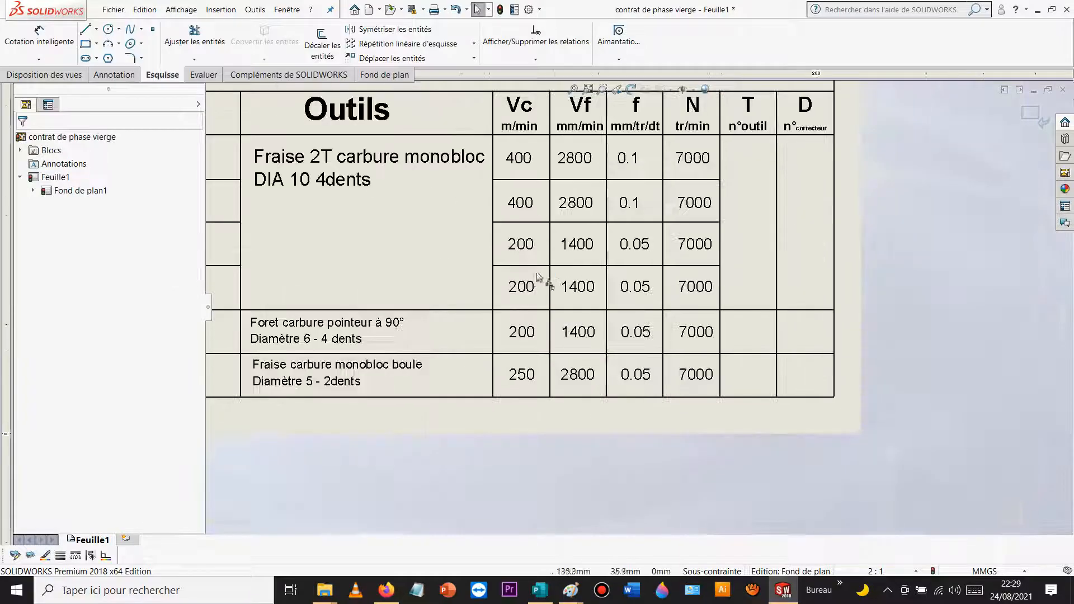
{"action": "scroll", "coordinate": [632, 226], "scroll_direction": "down", "scroll_amount": 2}
{"action": "scroll", "coordinate": [632, 226], "scroll_direction": "up", "scroll_amount": 1}
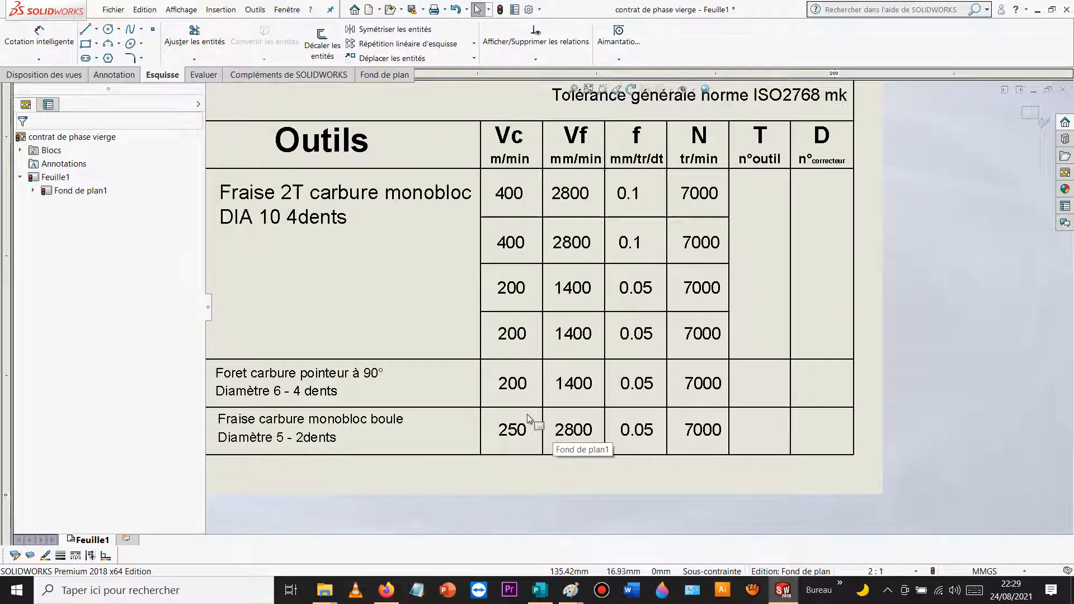
{"action": "scroll", "coordinate": [529, 427], "scroll_direction": "down", "scroll_amount": 2}
{"action": "scroll", "coordinate": [532, 421], "scroll_direction": "down", "scroll_amount": 1}
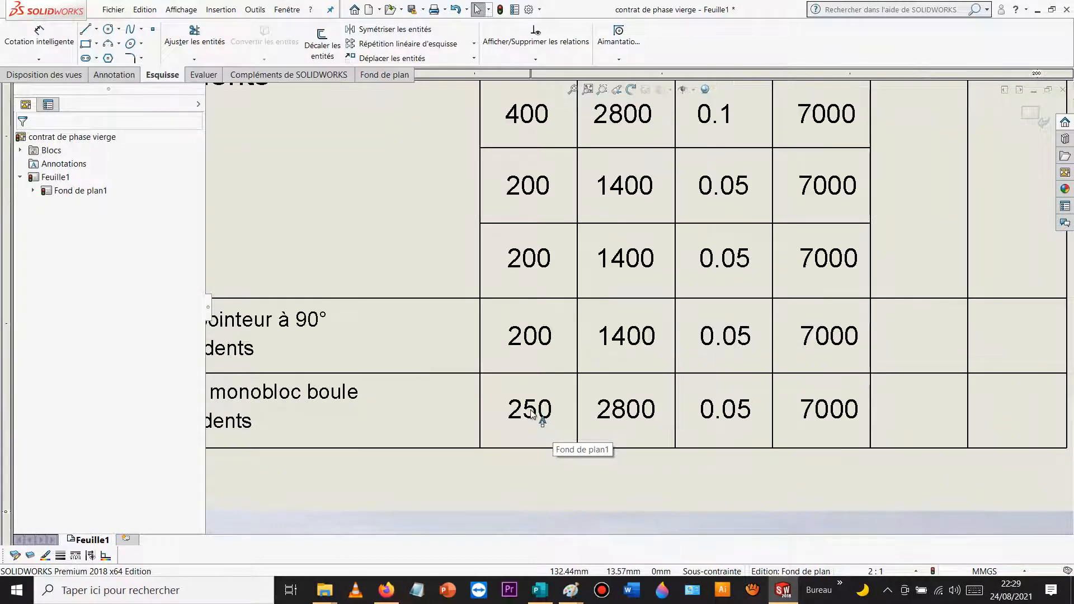
{"action": "scroll", "coordinate": [530, 414], "scroll_direction": "up", "scroll_amount": 1}
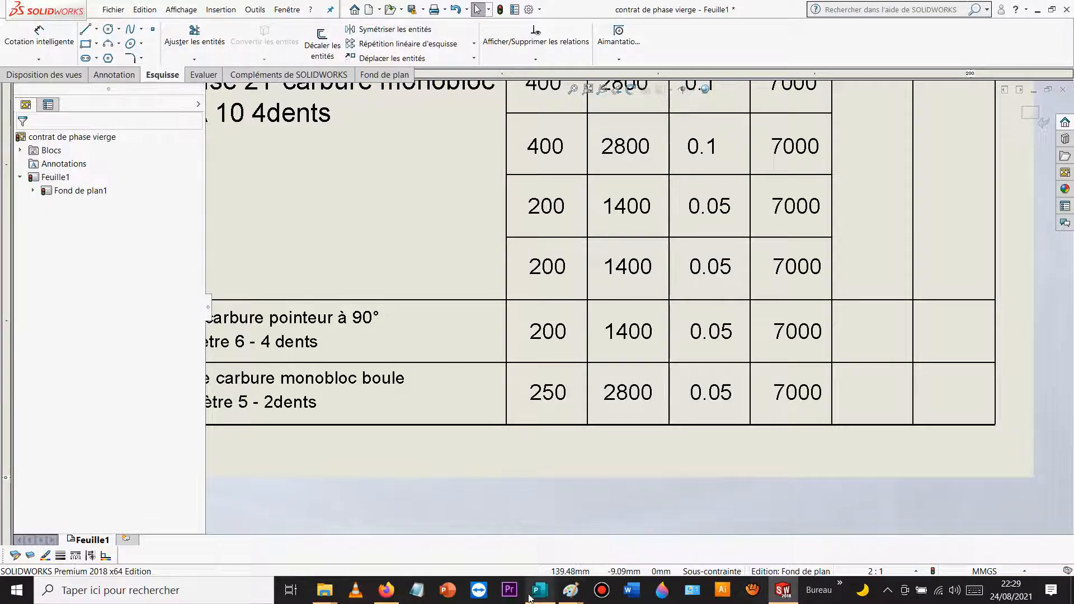
Step: Switch to Firefox and search Google for "calculatrice" in the empty new tab
{"action": "left_click", "coordinate": [386, 590]}
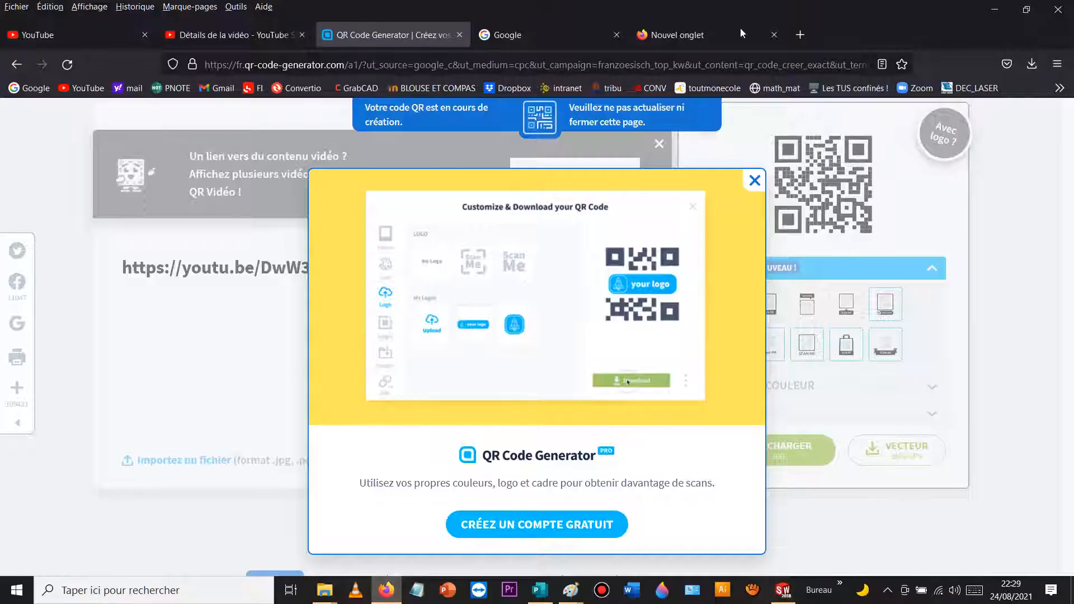
{"action": "left_click", "coordinate": [699, 37]}
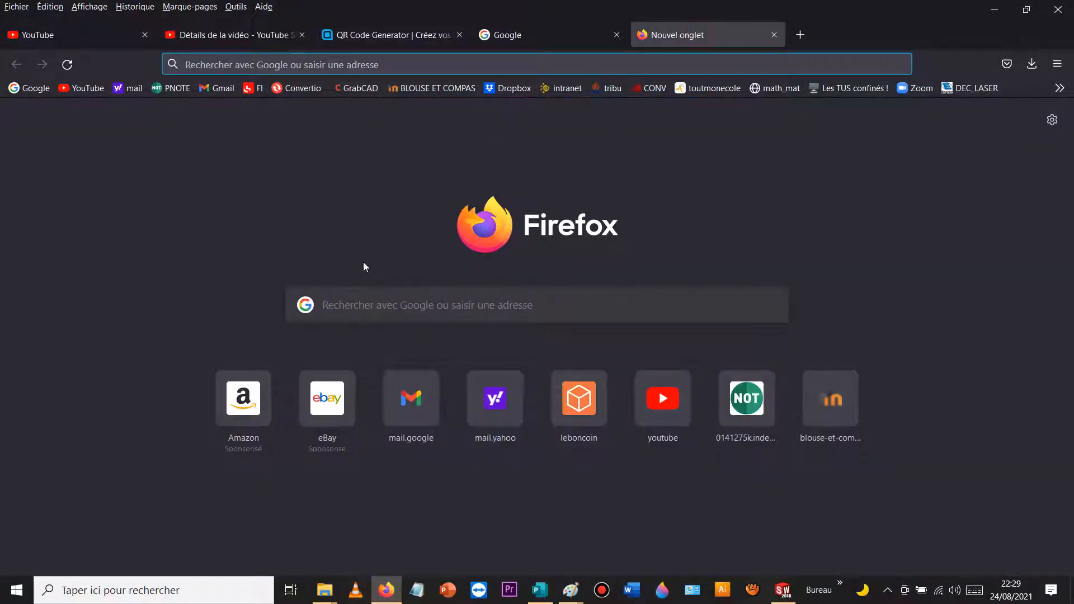
{"action": "left_click", "coordinate": [368, 299]}
{"action": "type", "text": "CAL"}
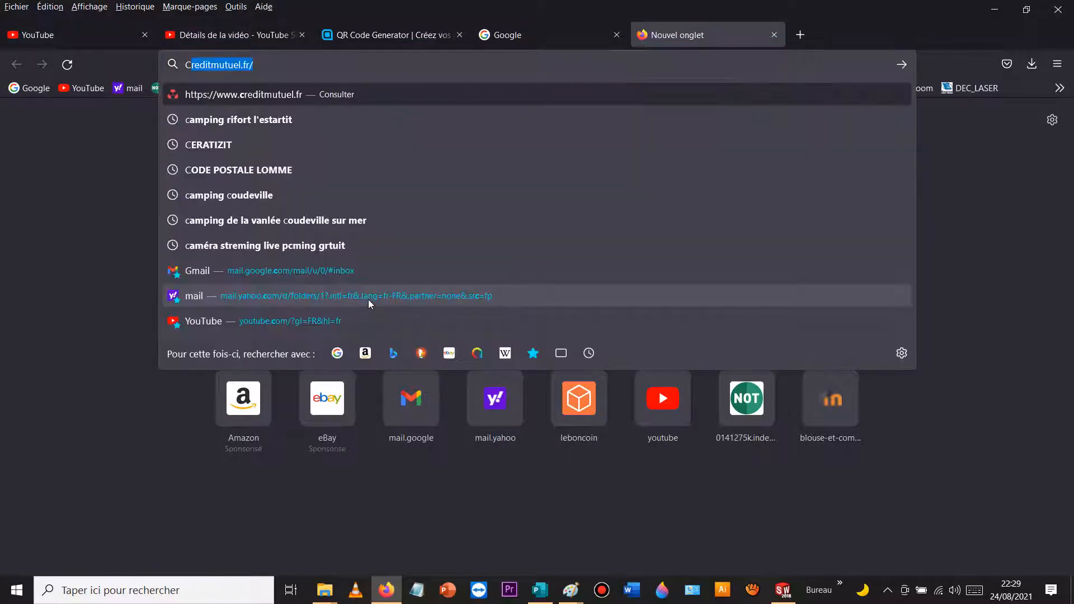
{"action": "type", "text": "CULatice.ac-lill"}
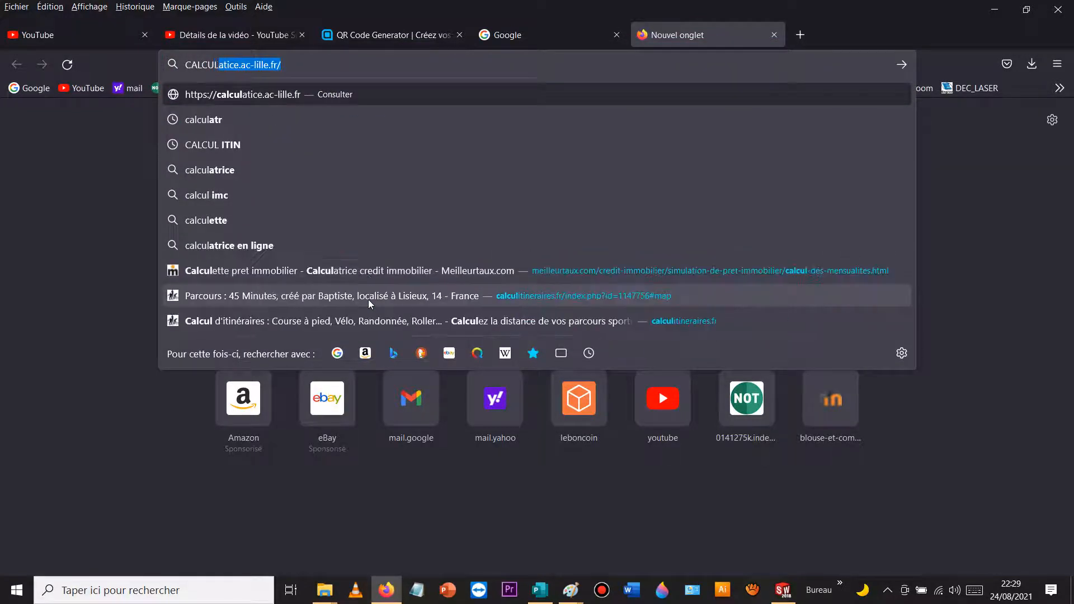
{"action": "left_click", "coordinate": [261, 169]}
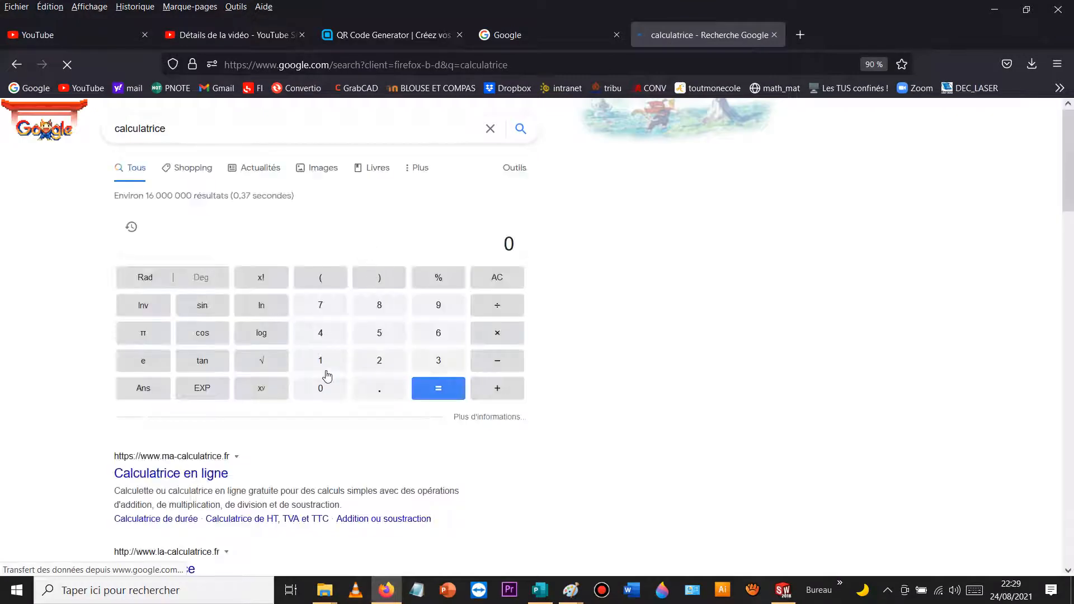
Step: Calculate 250000 ÷ 15 with the online calculator
{"action": "left_click", "coordinate": [379, 360]}
{"action": "left_click", "coordinate": [379, 333]}
{"action": "left_click", "coordinate": [320, 392]}
{"action": "left_click", "coordinate": [320, 392]}
{"action": "left_click", "coordinate": [320, 392]}
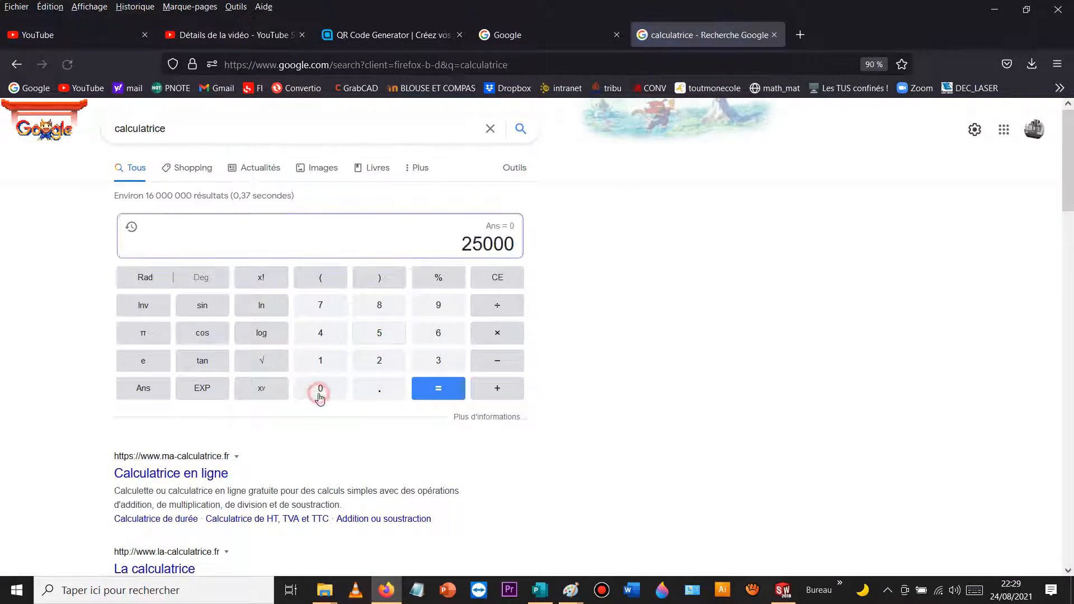
{"action": "left_click", "coordinate": [320, 391]}
{"action": "left_click", "coordinate": [497, 306]}
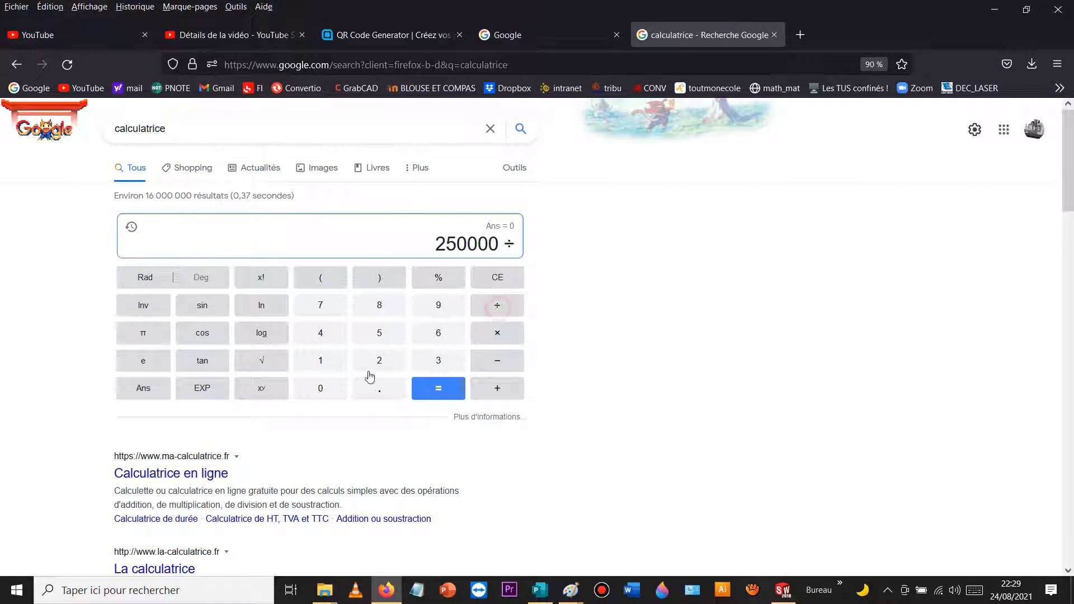
{"action": "left_click", "coordinate": [321, 361]}
{"action": "left_click", "coordinate": [379, 332]}
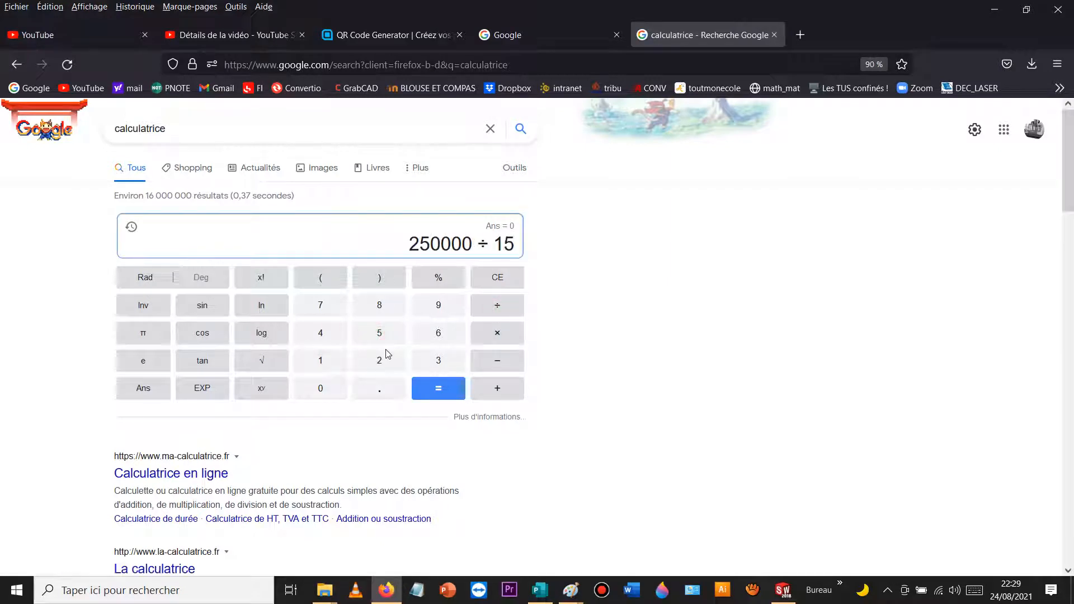
{"action": "left_click", "coordinate": [446, 388]}
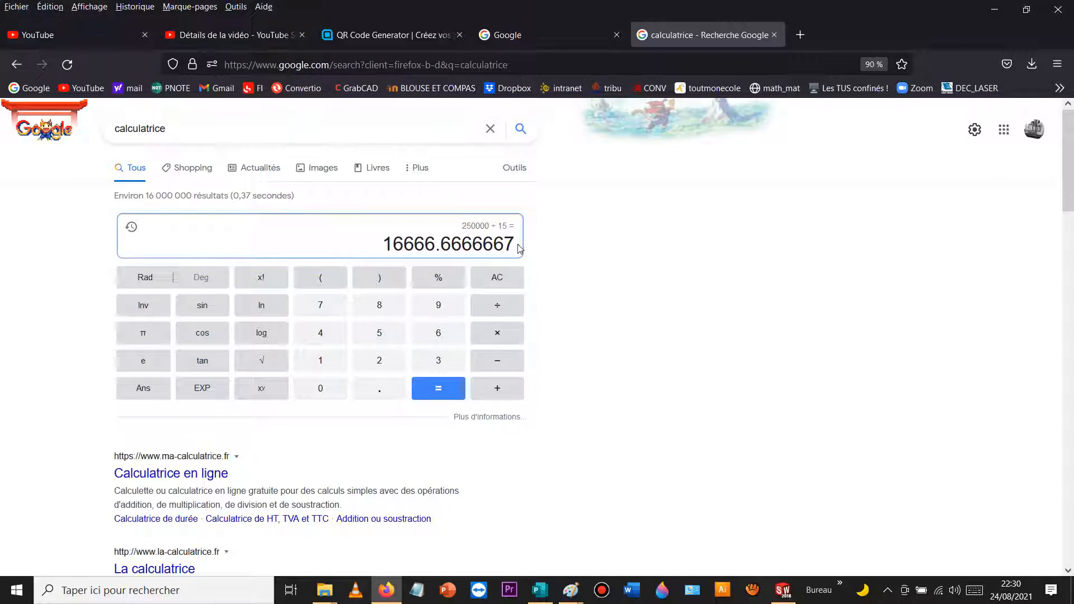
Step: Calculate 7000 × 0.05 × 2 with the online calculator
{"action": "left_click_drag", "start_coordinate": [513, 243], "coordinate": [493, 243]}
{"action": "left_click_drag", "start_coordinate": [372, 253], "coordinate": [378, 249]}
{"action": "type", "text": "70"}
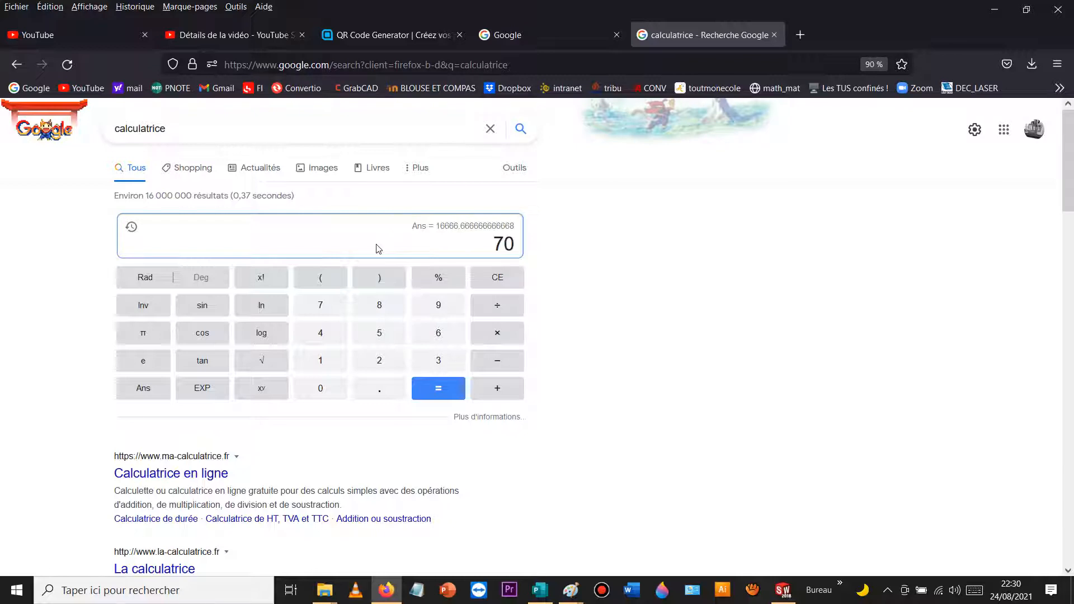
{"action": "type", "text": "000"}
{"action": "key", "text": "BackSpace"}
{"action": "left_click", "coordinate": [484, 339]}
{"action": "left_click", "coordinate": [330, 391]}
{"action": "left_click", "coordinate": [365, 387]}
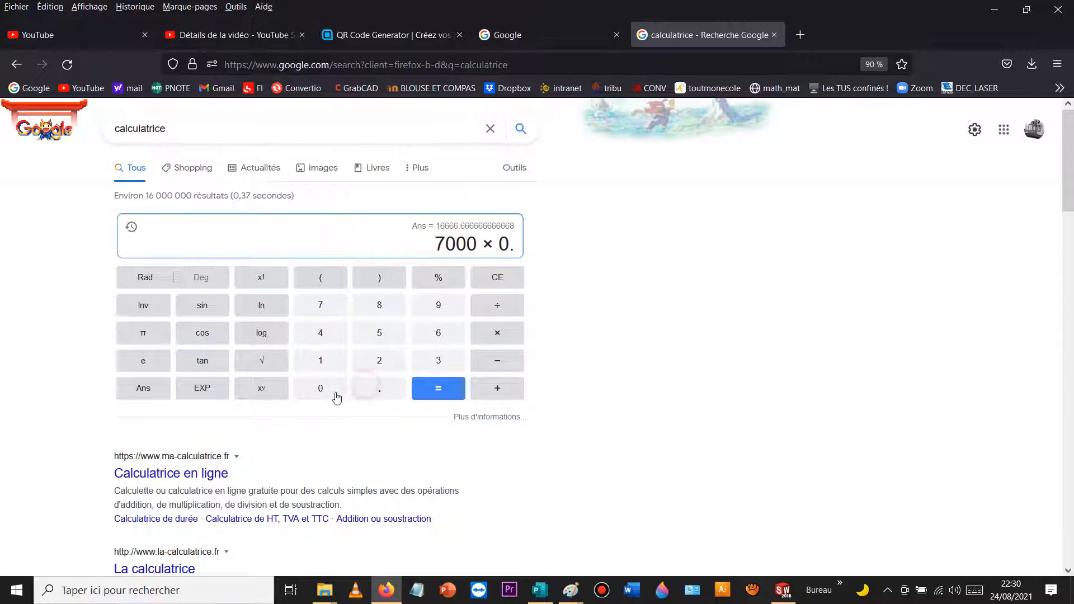
{"action": "left_click", "coordinate": [335, 393]}
{"action": "left_click", "coordinate": [378, 333]}
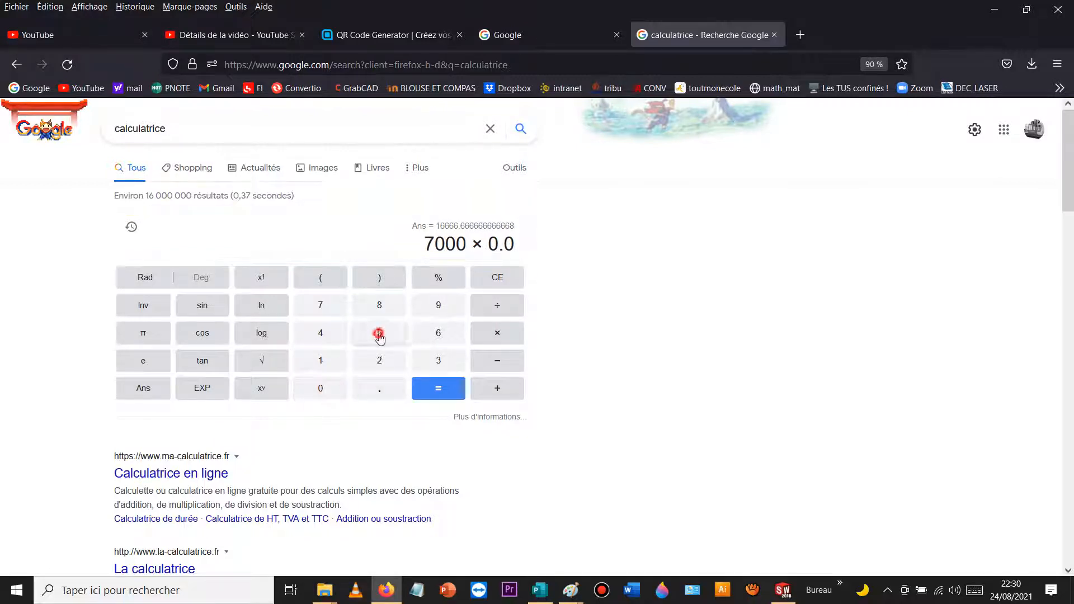
{"action": "left_click", "coordinate": [496, 334]}
{"action": "left_click", "coordinate": [381, 362]}
{"action": "left_click", "coordinate": [440, 392]}
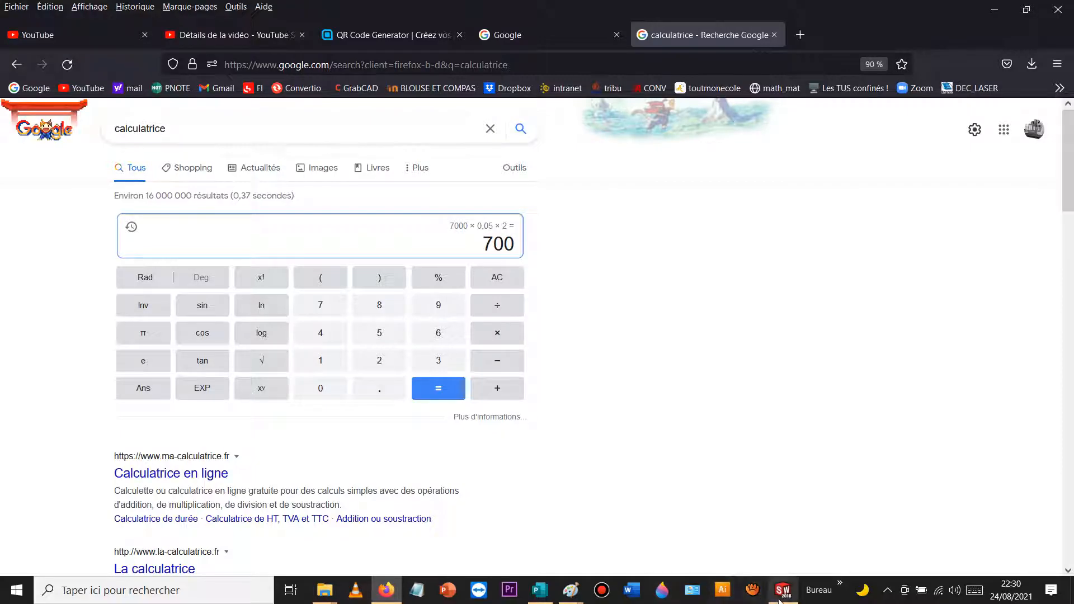
Step: Switch back to SOLIDWORKS and set the f value of the Congés row to 0.15
{"action": "left_click", "coordinate": [782, 590]}
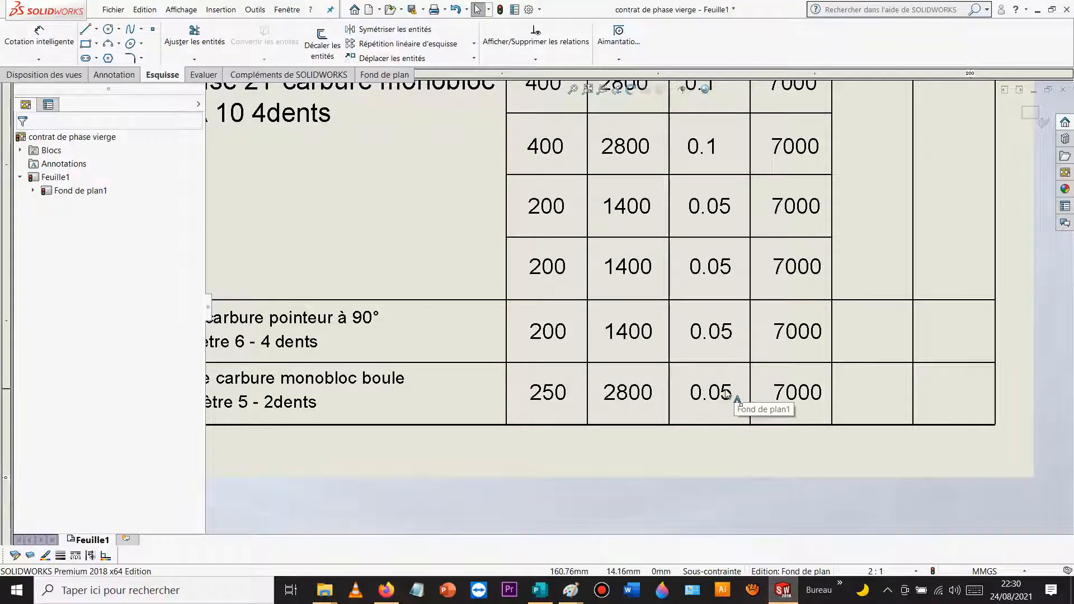
{"action": "left_click", "coordinate": [727, 393]}
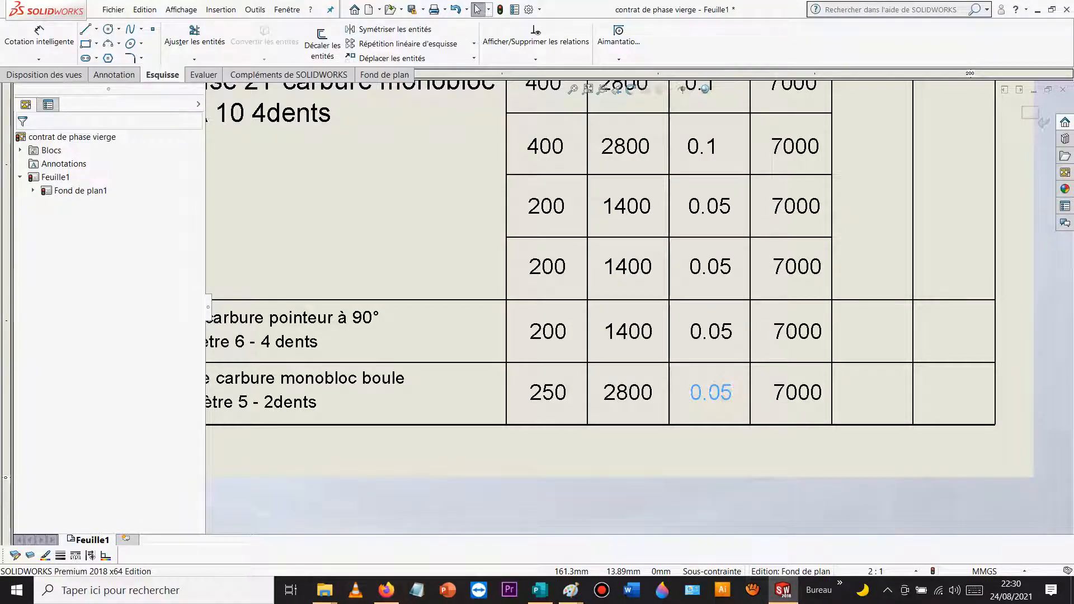
{"action": "double_click", "coordinate": [728, 397]}
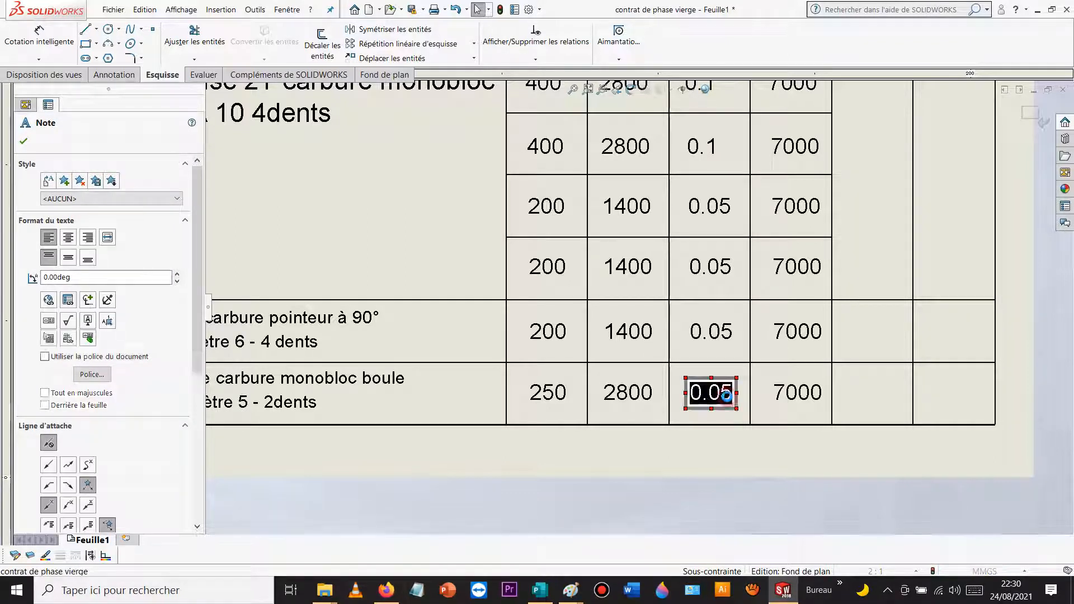
{"action": "left_click_drag", "start_coordinate": [733, 397], "coordinate": [713, 398]}
{"action": "type", "text": "15"}
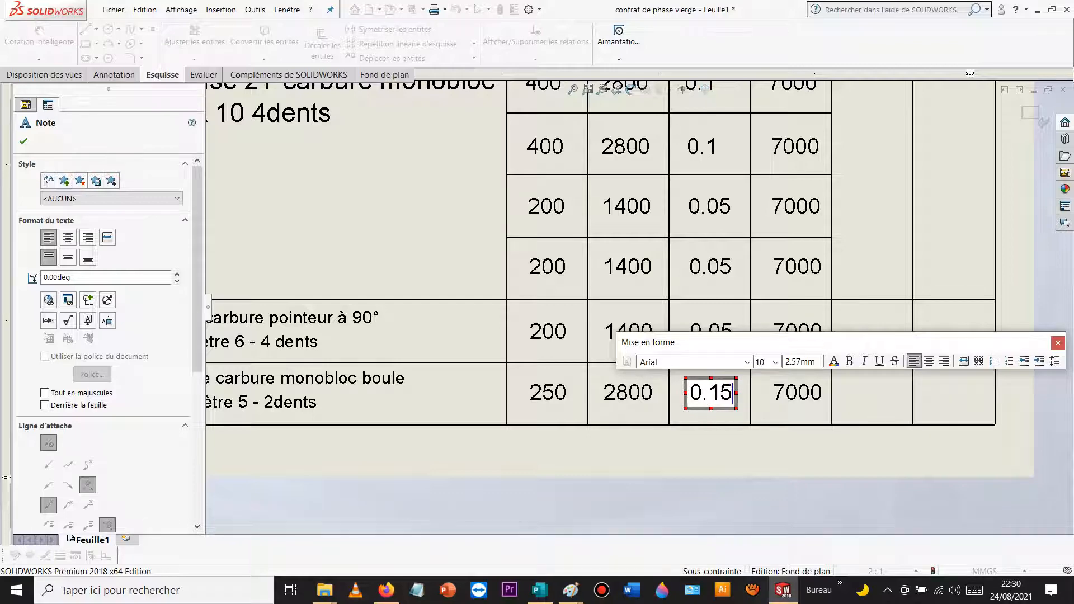
Step: Set the Vf value of the Congés row to 2100
{"action": "left_click", "coordinate": [630, 393]}
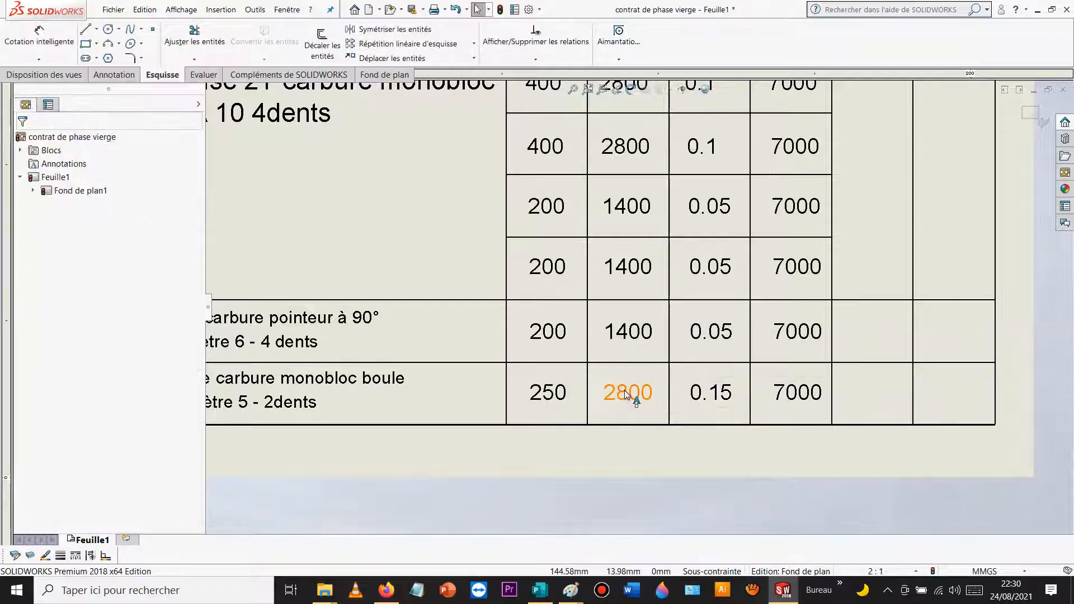
{"action": "left_click", "coordinate": [631, 394]}
{"action": "double_click", "coordinate": [628, 393]}
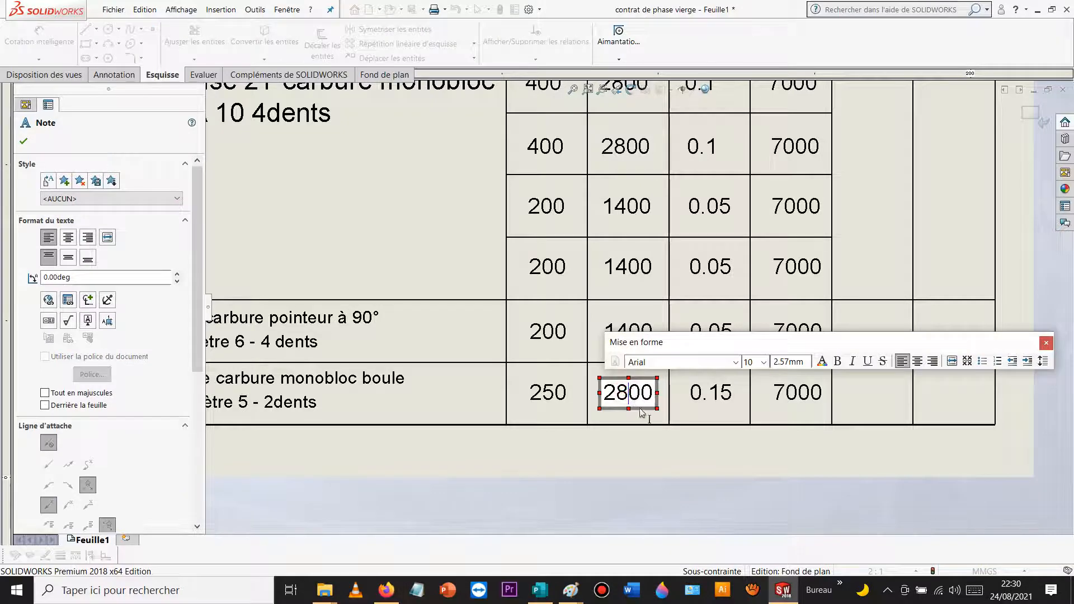
{"action": "key", "text": "BackSpace"}
{"action": "type", "text": "1"}
{"action": "left_click", "coordinate": [719, 443]}
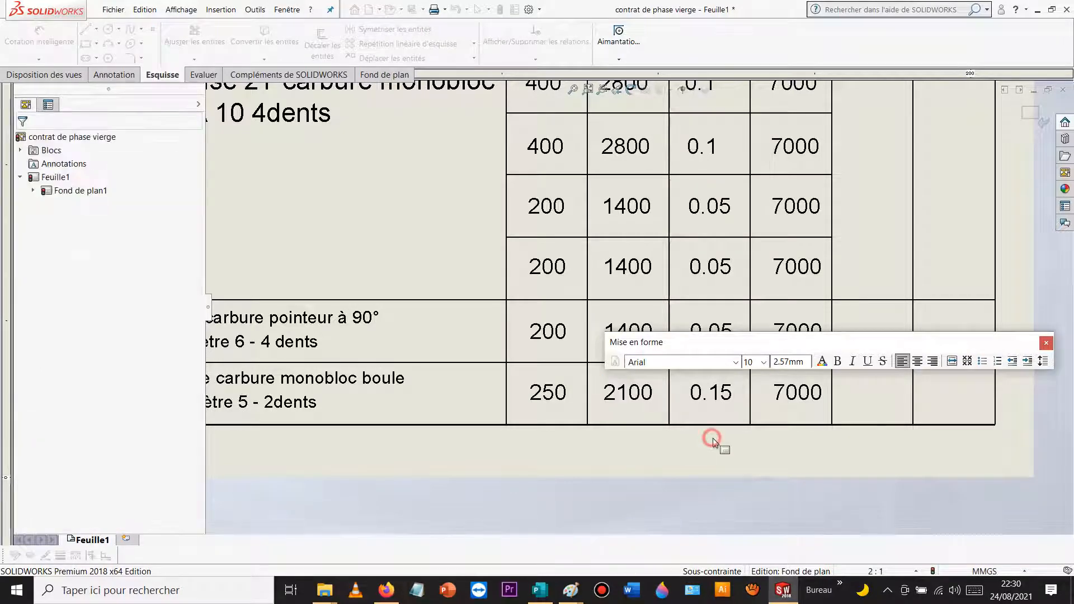
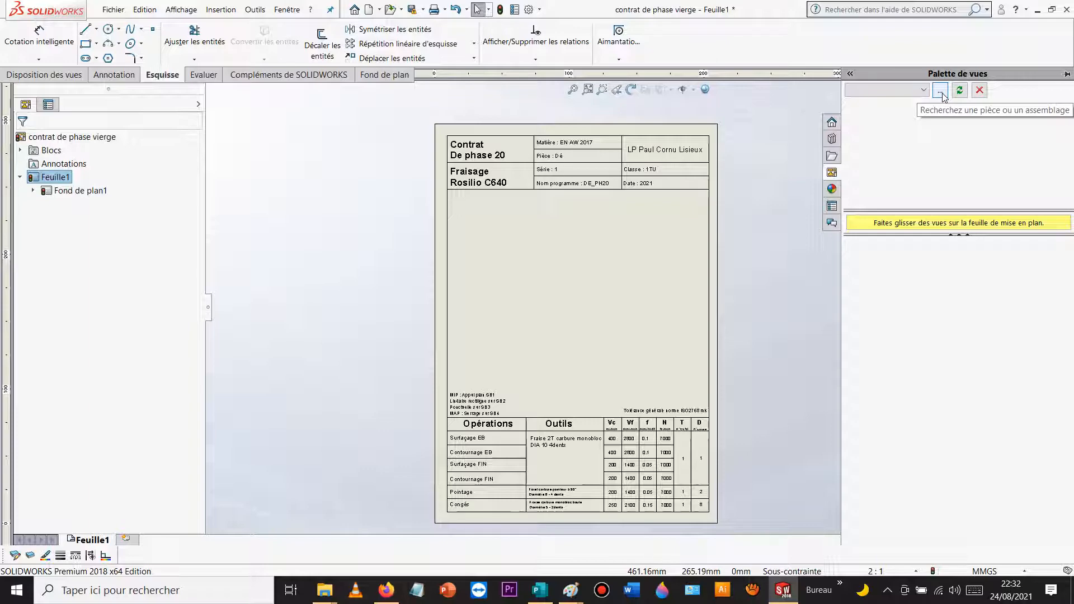
Step: Load the part DE_PH20.SLDPRT from MODULE1's "je fabrique un dé" folder into the view palette
{"action": "left_click", "coordinate": [941, 93]}
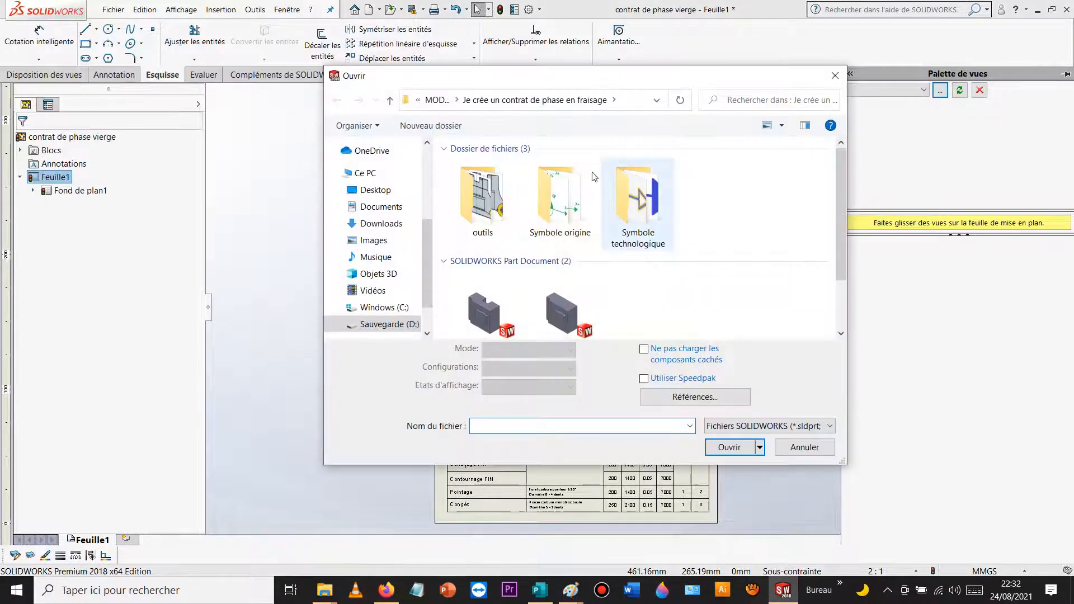
{"action": "left_click", "coordinate": [432, 104]}
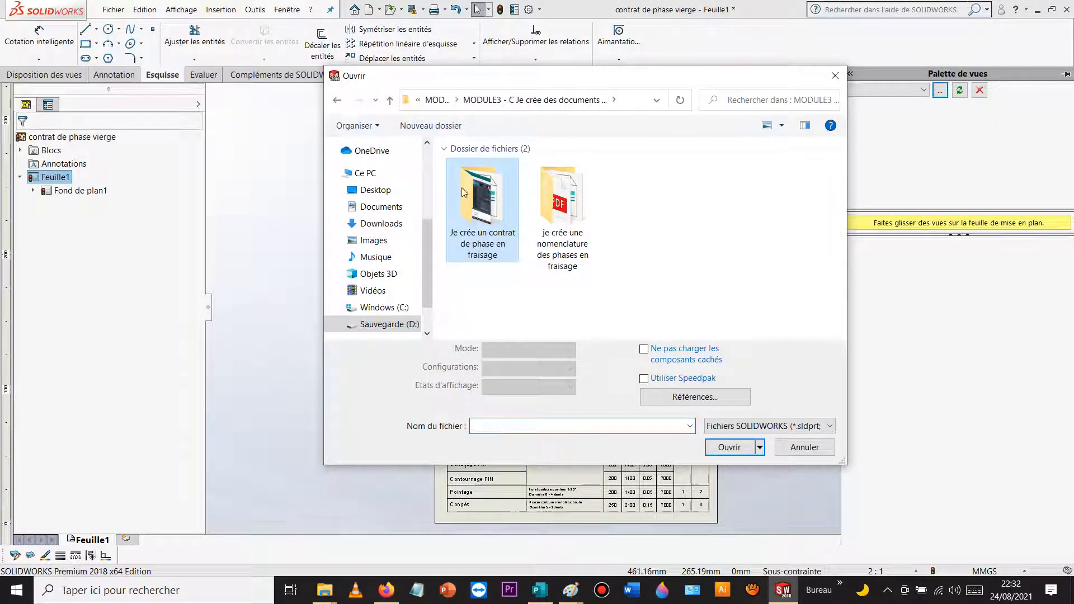
{"action": "left_click", "coordinate": [435, 105]}
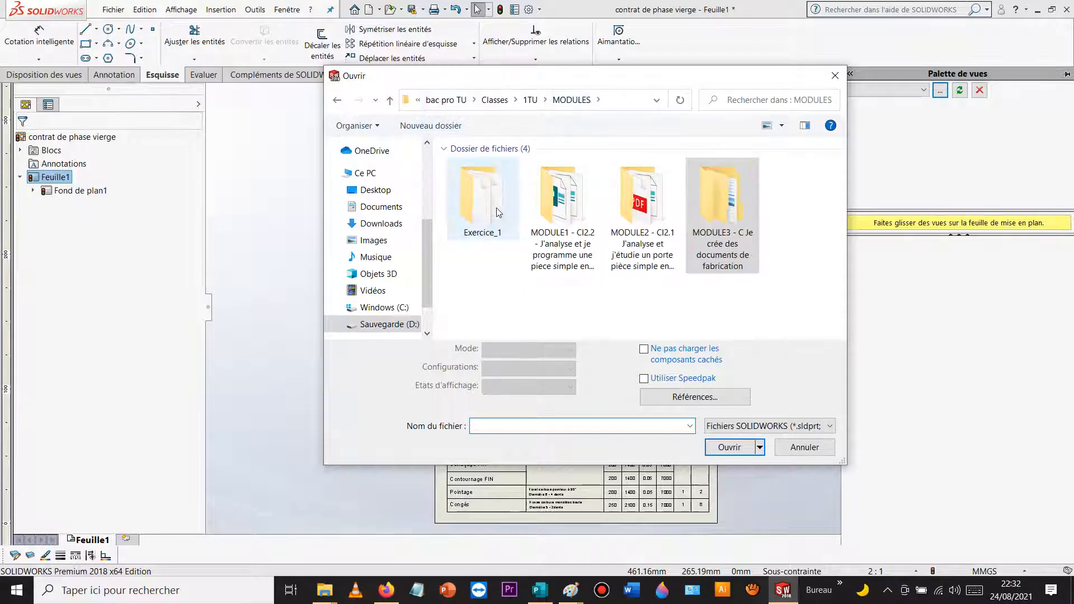
{"action": "double_click", "coordinate": [562, 202]}
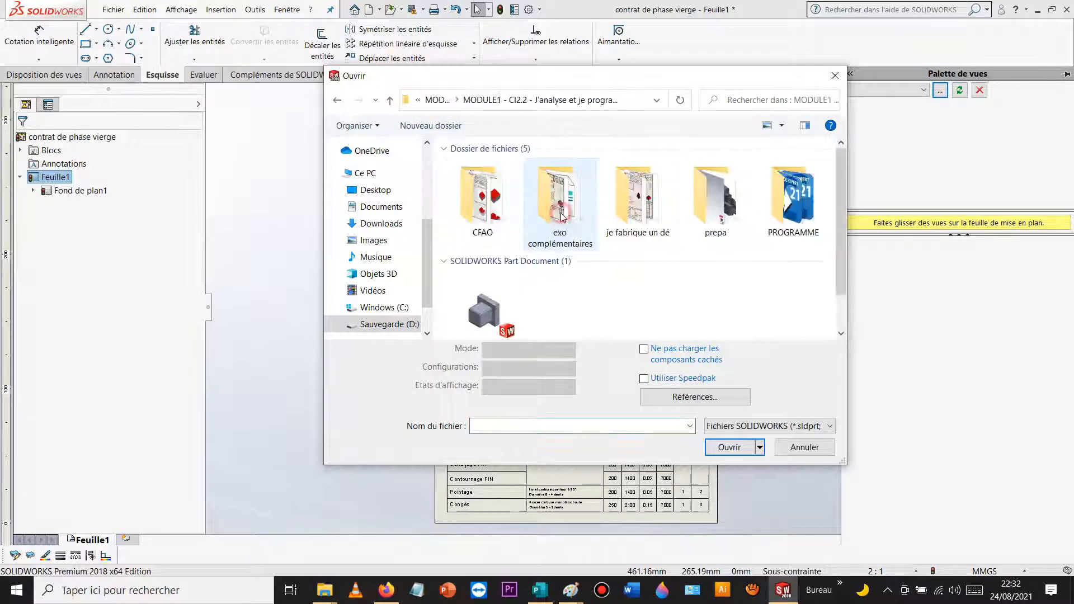
{"action": "double_click", "coordinate": [631, 206]}
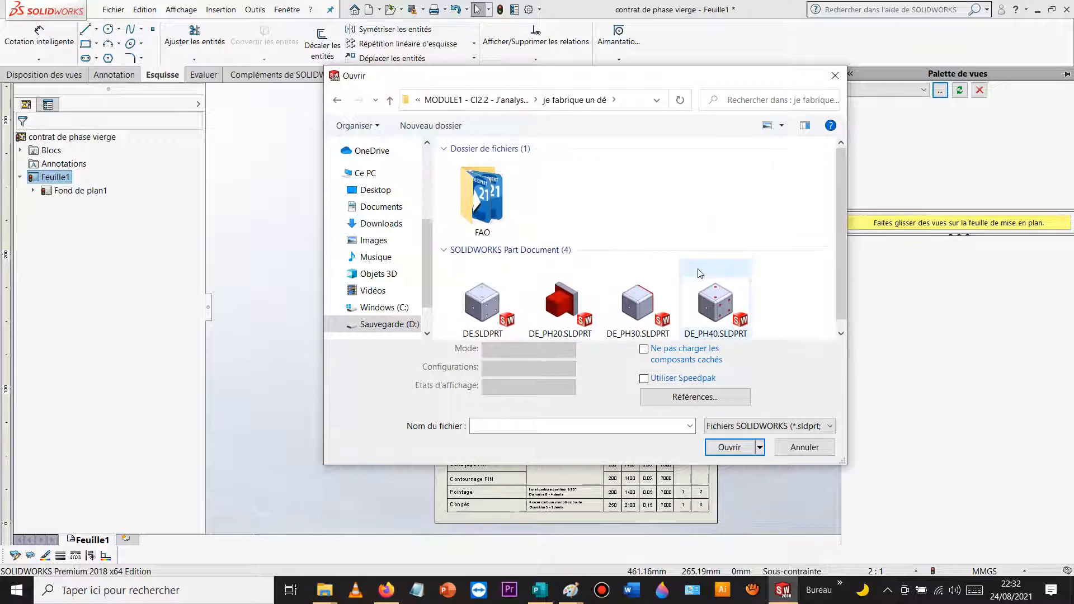
{"action": "double_click", "coordinate": [562, 298]}
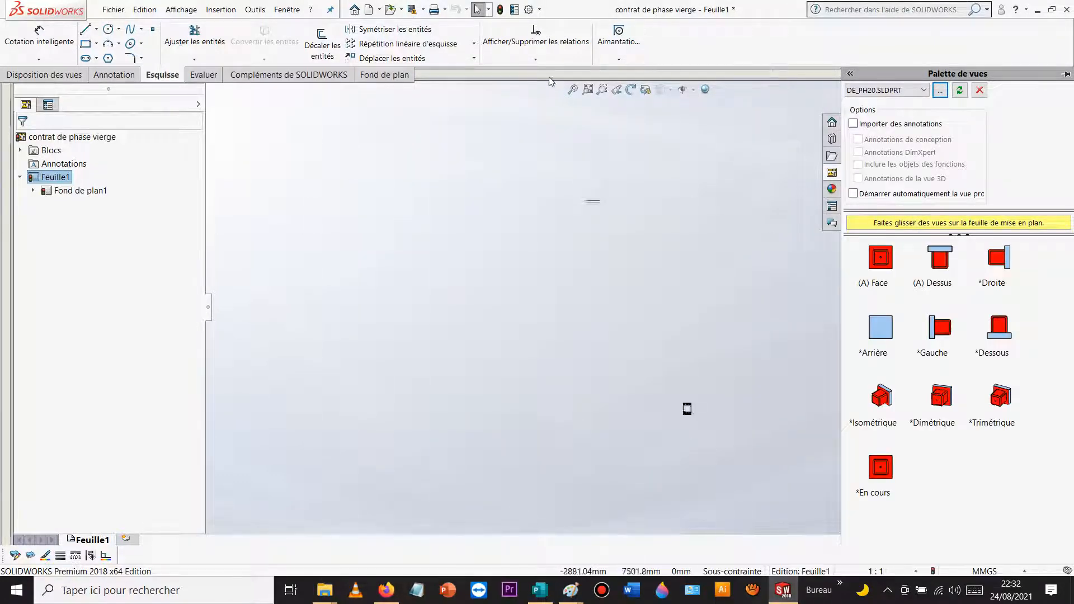
Step: Delete the stray block lines lying far outside the drawing sheet
{"action": "left_click_drag", "start_coordinate": [576, 217], "coordinate": [685, 306]}
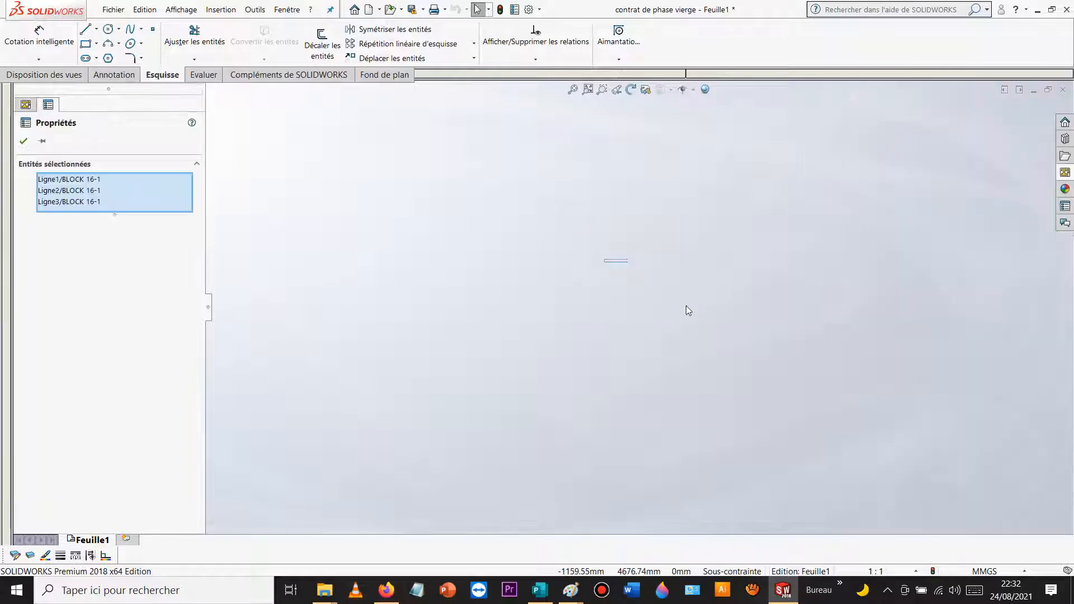
{"action": "key", "text": "Delete"}
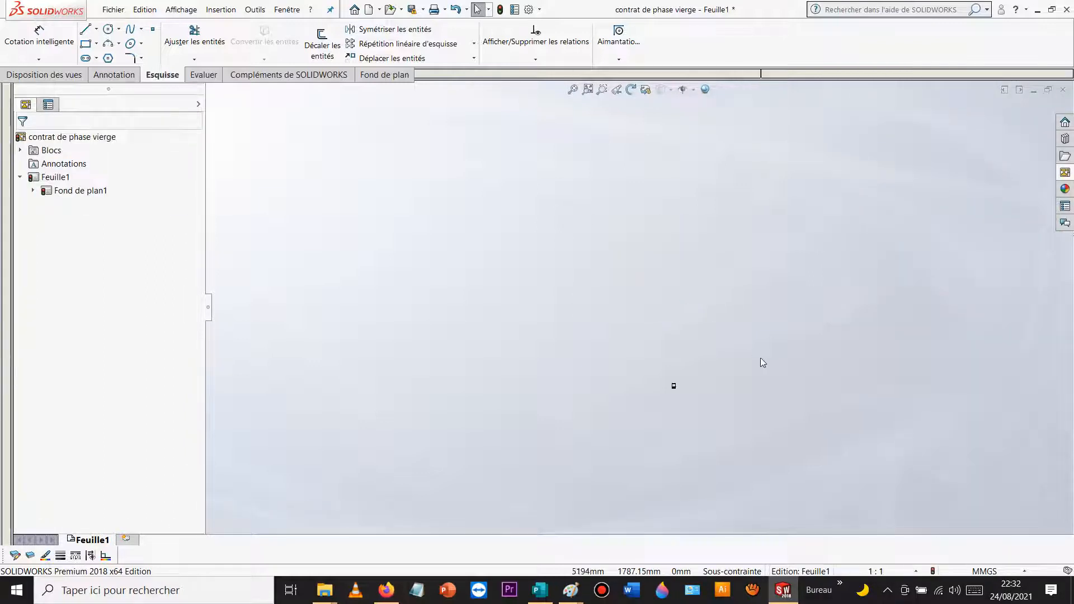
Step: Place the Face view of DE_PH20 in the lower-left part of the sheet's empty area, above the MIP notes
{"action": "scroll", "coordinate": [632, 281], "scroll_direction": "down", "scroll_amount": 5}
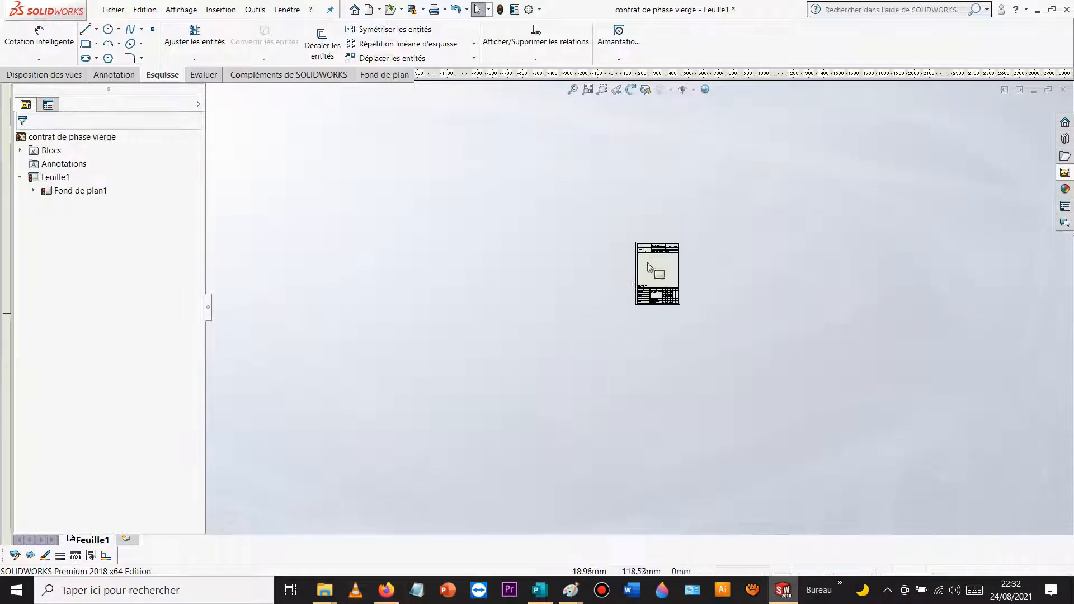
{"action": "scroll", "coordinate": [663, 296], "scroll_direction": "down", "scroll_amount": 5}
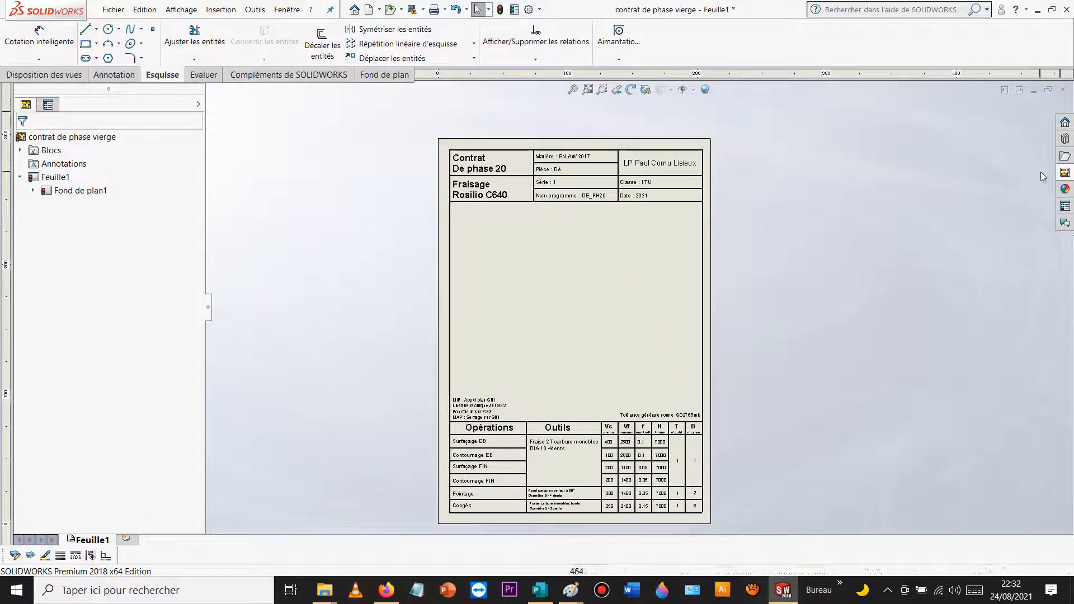
{"action": "left_click", "coordinate": [1065, 175]}
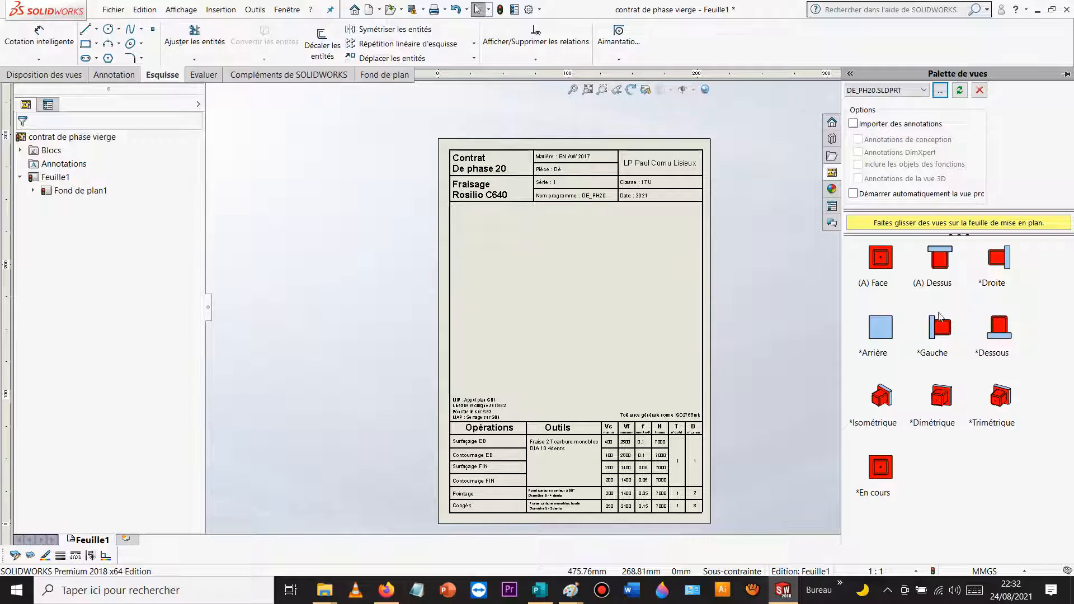
{"action": "mouse_move", "coordinate": [884, 263]}
{"action": "left_mouse_down"}
{"action": "mouse_move", "coordinate": [579, 373]}
{"action": "mouse_move", "coordinate": [527, 361]}
{"action": "left_mouse_up"}
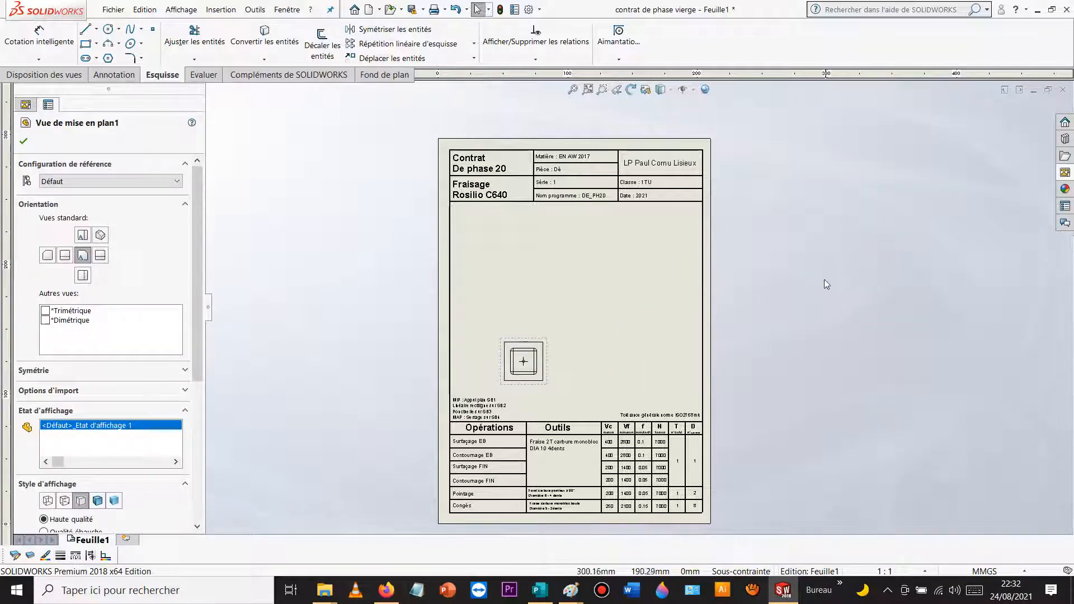
Step: Change the sheet's projection type to Europe in the properties of Feuille1 and apply the change
{"action": "left_click", "coordinate": [824, 281]}
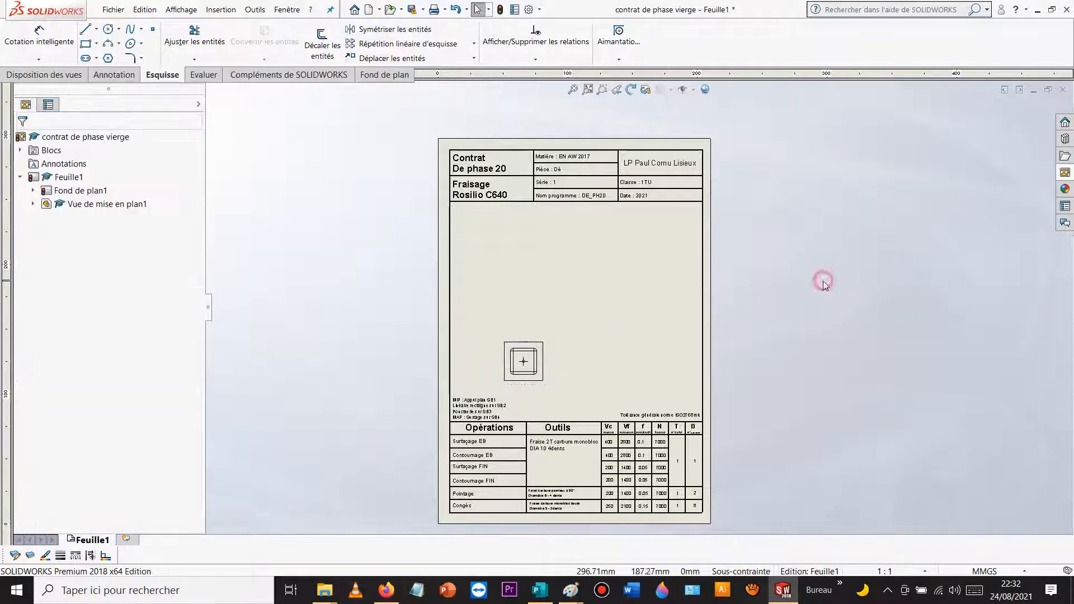
{"action": "right_click", "coordinate": [59, 178]}
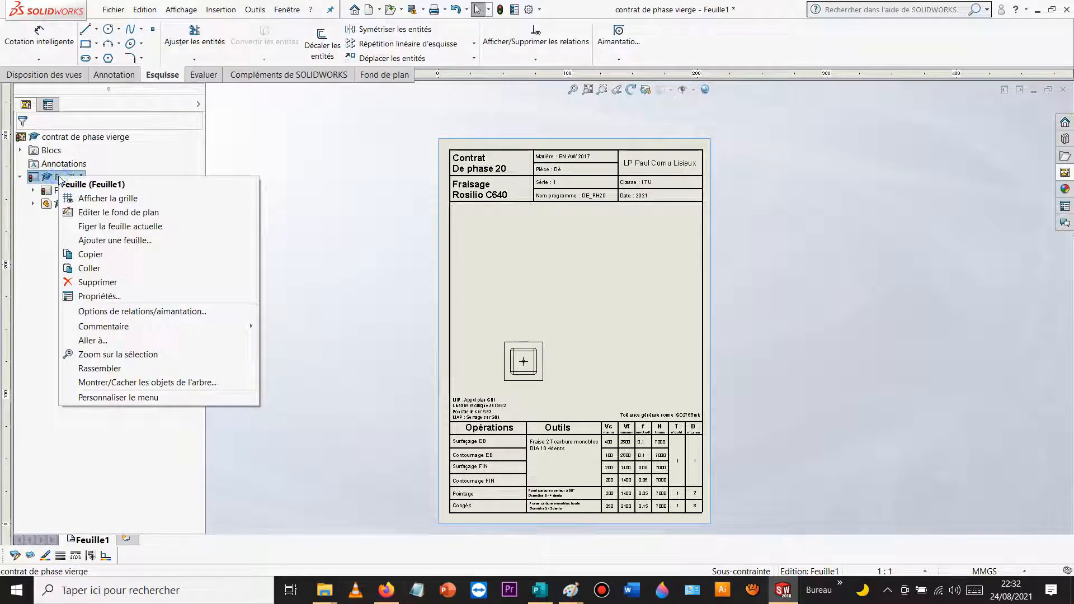
{"action": "left_click", "coordinate": [99, 295]}
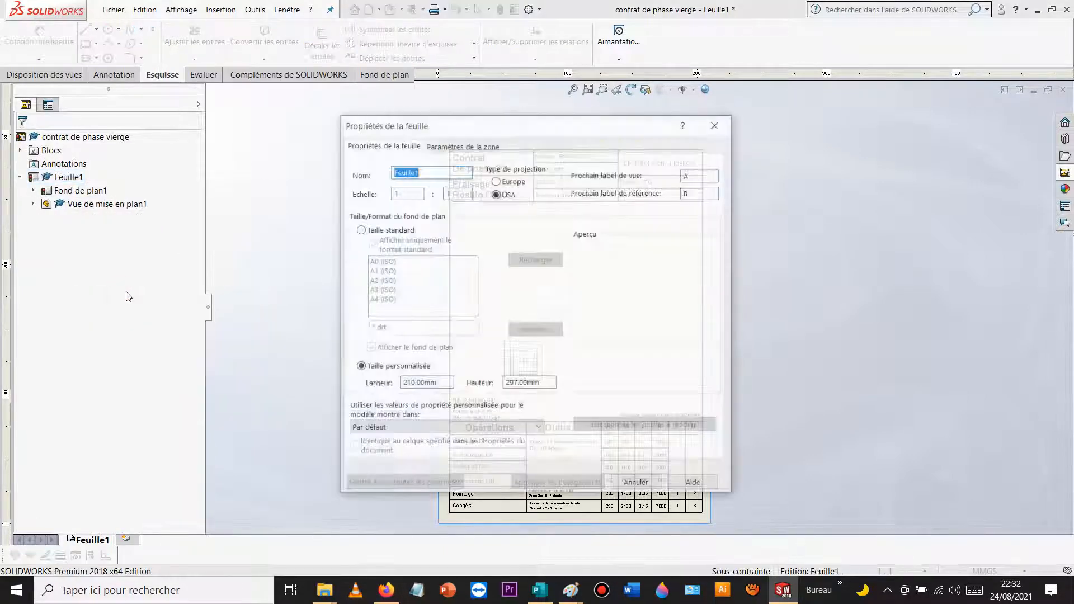
{"action": "left_click", "coordinate": [496, 180]}
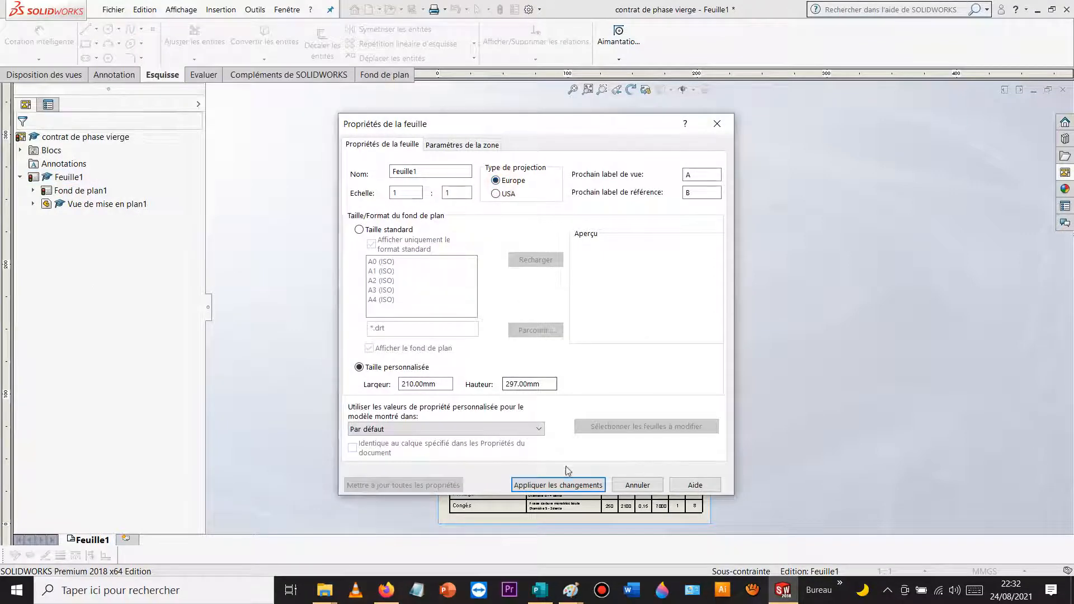
{"action": "left_click", "coordinate": [578, 485]}
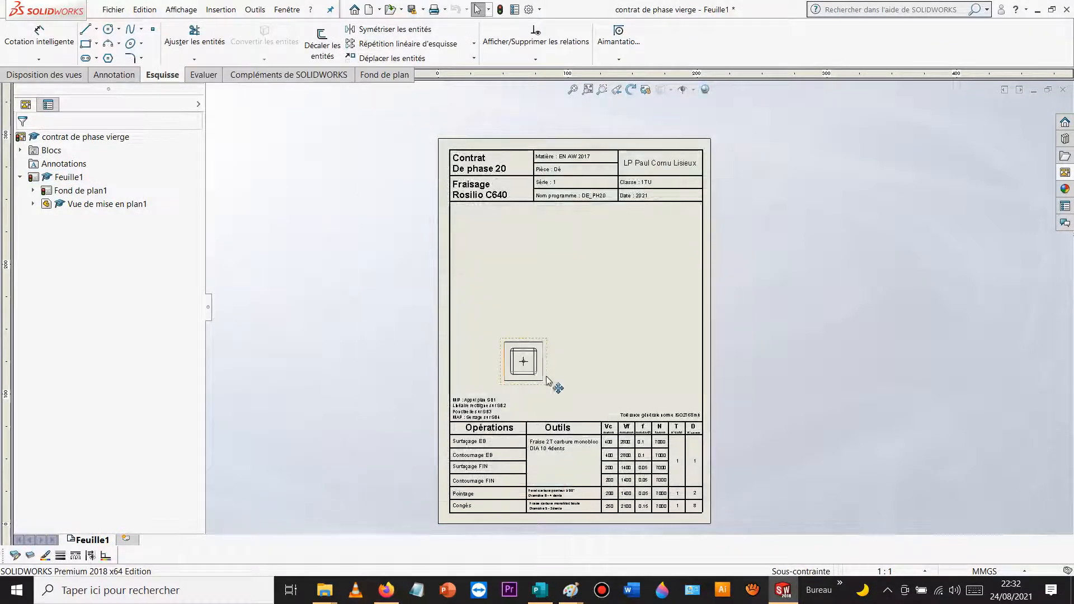
Step: Move the part's top view slightly upward and to the right in the empty area of the sheet
{"action": "scroll", "coordinate": [546, 359], "scroll_direction": "down", "scroll_amount": 3}
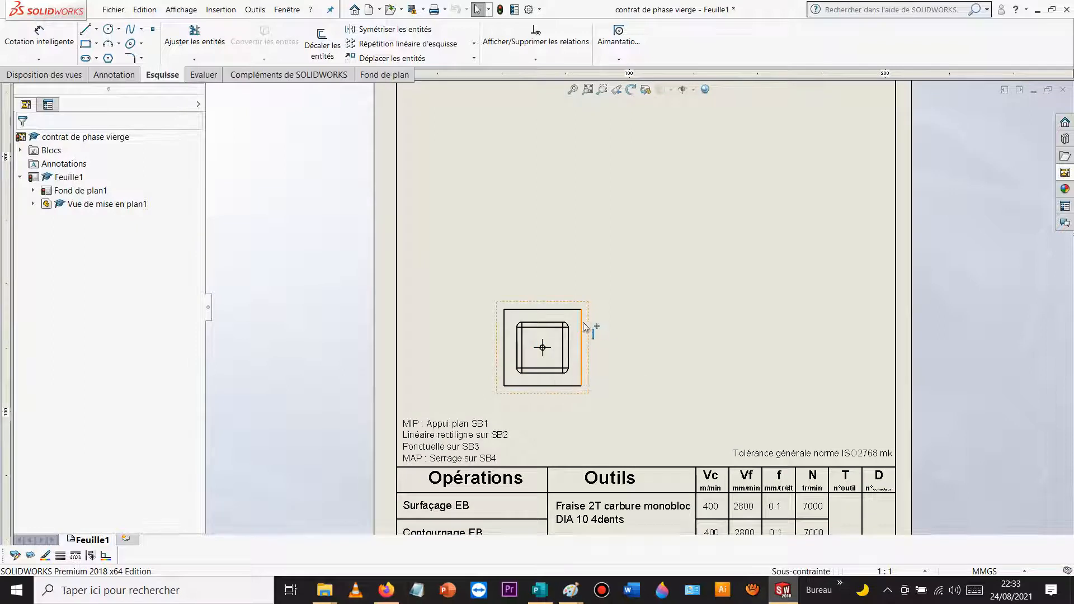
{"action": "mouse_move", "coordinate": [591, 336]}
{"action": "left_mouse_down"}
{"action": "mouse_move", "coordinate": [630, 295]}
{"action": "mouse_move", "coordinate": [598, 294]}
{"action": "left_mouse_up"}
{"action": "left_click", "coordinate": [660, 288]}
Step: Create a projected view from the top view and place it directly above it on the sheet
{"action": "left_click", "coordinate": [595, 287]}
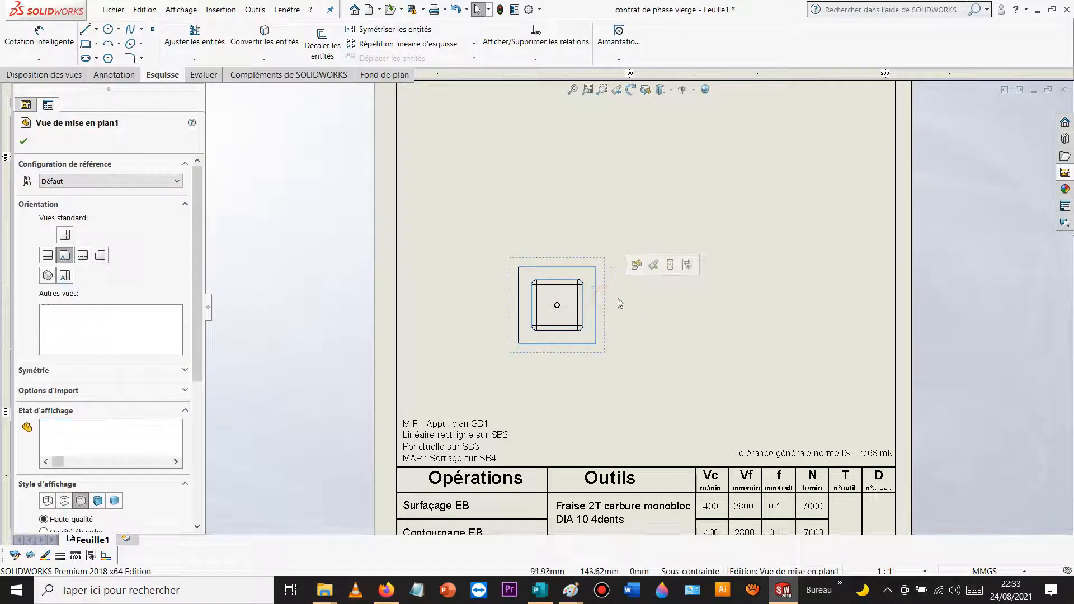
{"action": "left_click", "coordinate": [659, 255]}
{"action": "scroll", "coordinate": [569, 183], "scroll_direction": "up", "scroll_amount": 2}
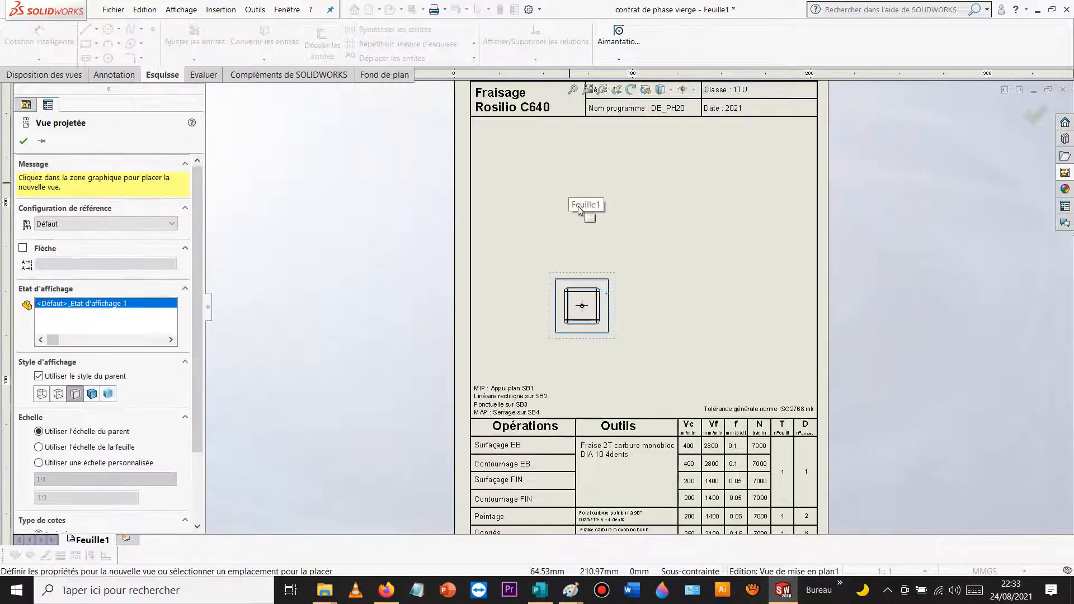
{"action": "left_click", "coordinate": [591, 199]}
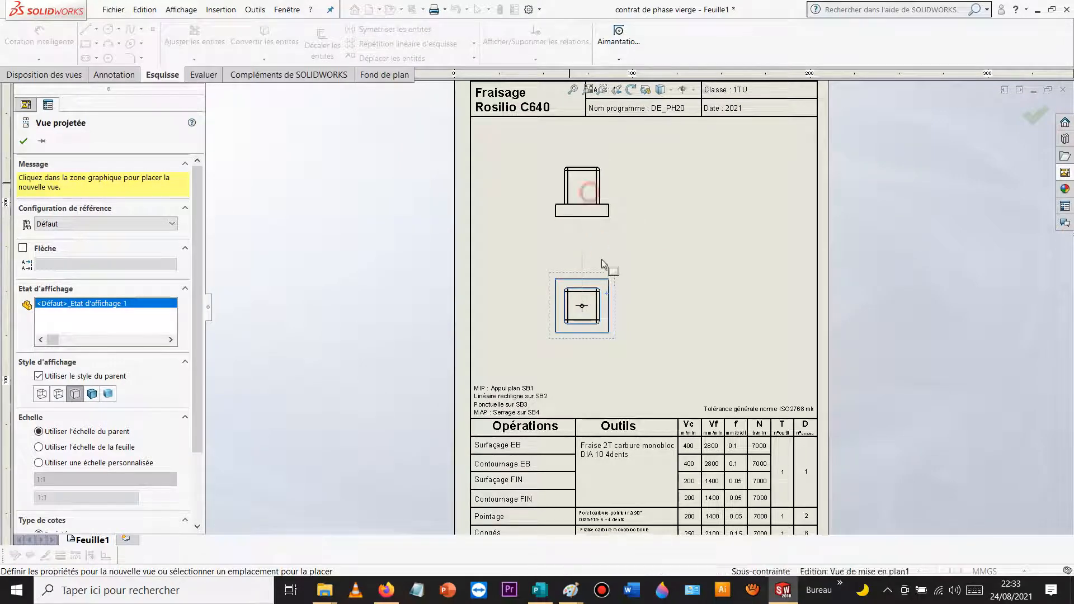
{"action": "scroll", "coordinate": [597, 252], "scroll_direction": "down", "scroll_amount": 2}
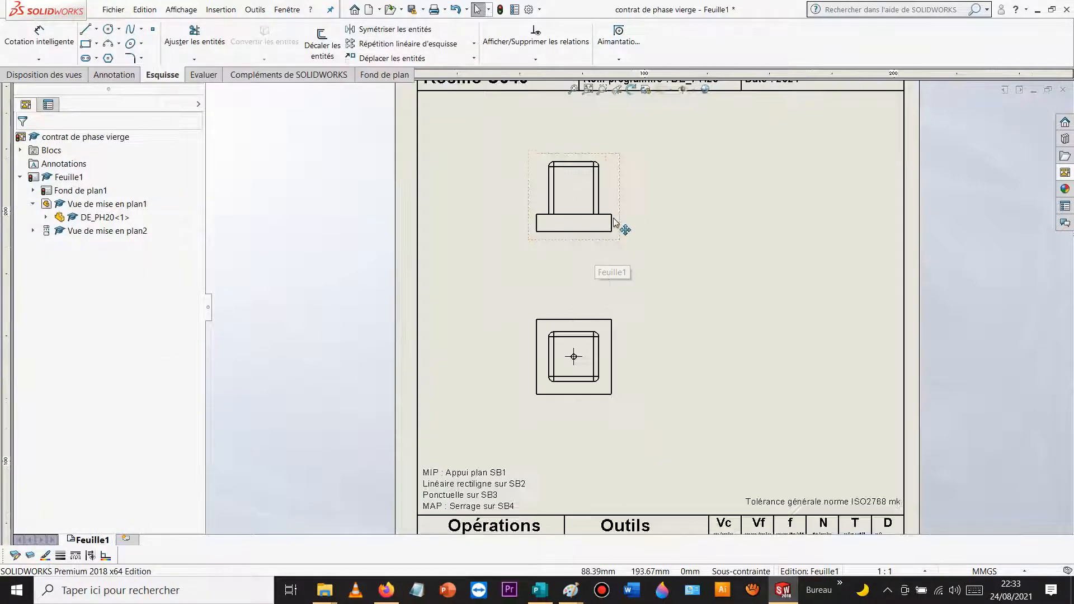
Step: Give the lower parent view a user-defined custom scale of 1.5:1
{"action": "left_click", "coordinate": [622, 339]}
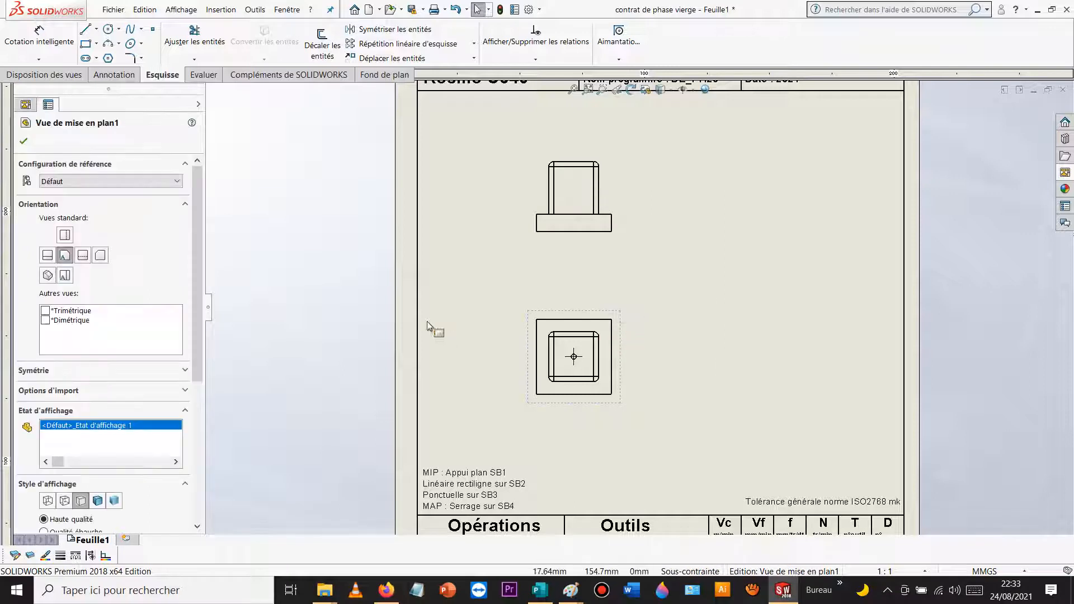
{"action": "left_click_drag", "start_coordinate": [200, 301], "coordinate": [213, 392]}
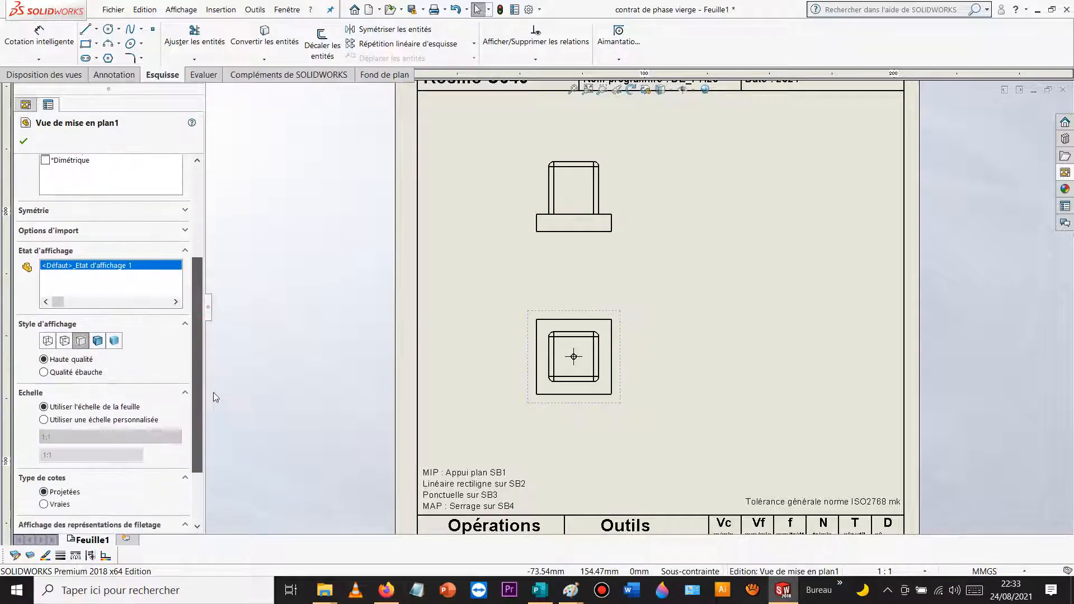
{"action": "left_click", "coordinate": [44, 420]}
{"action": "left_click", "coordinate": [98, 436]}
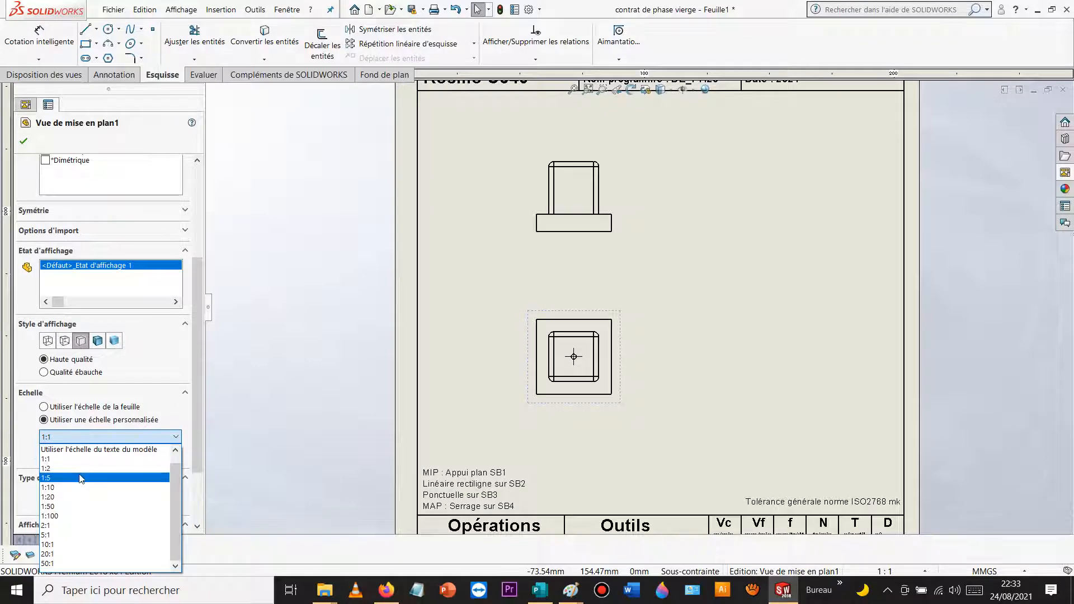
{"action": "left_click", "coordinate": [69, 524]}
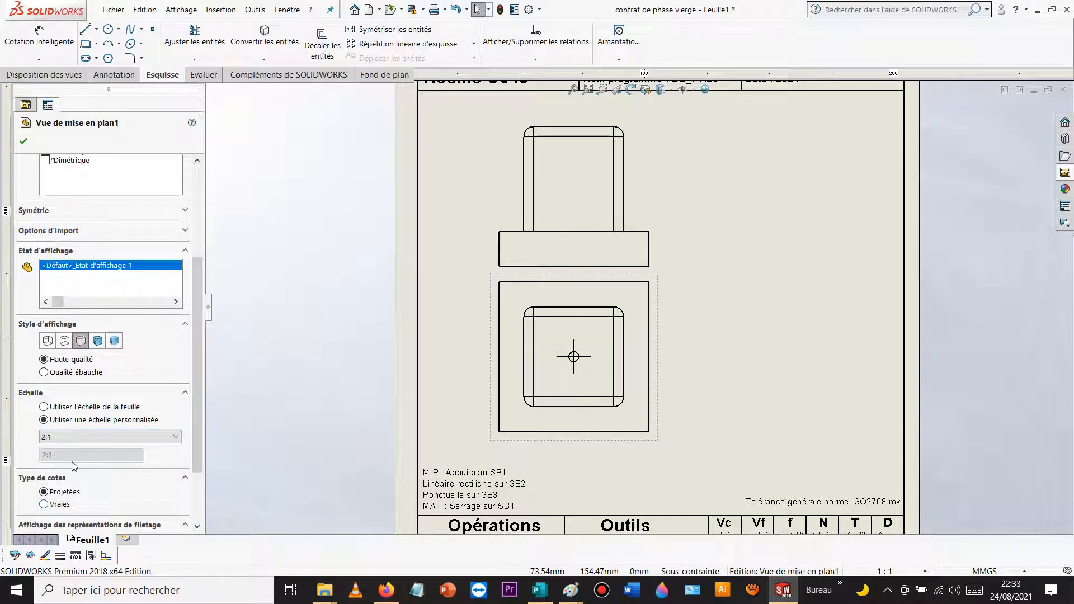
{"action": "left_click", "coordinate": [74, 437]}
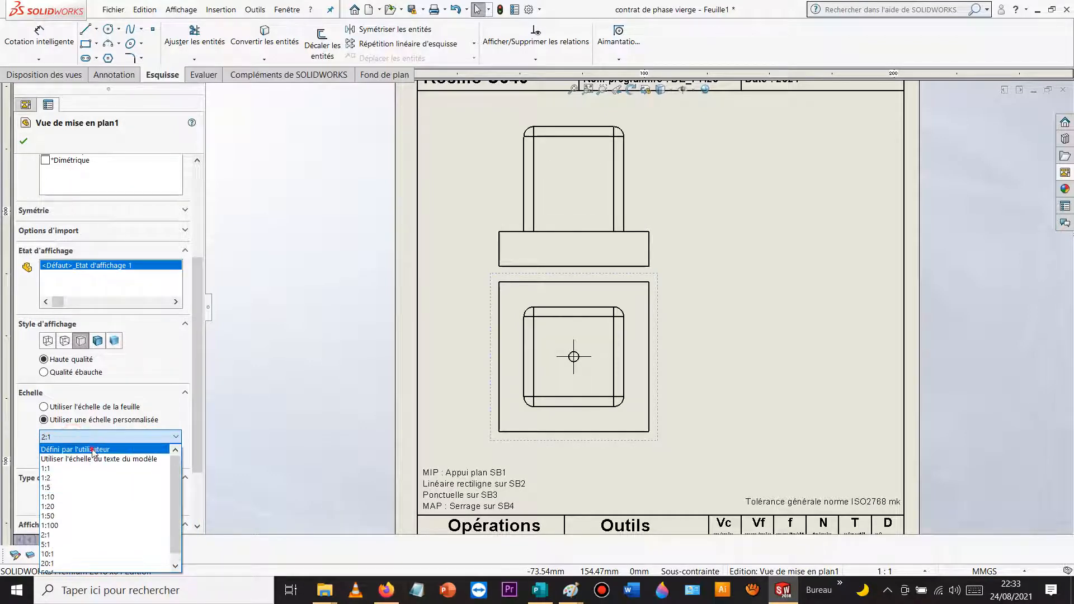
{"action": "left_click", "coordinate": [93, 450]}
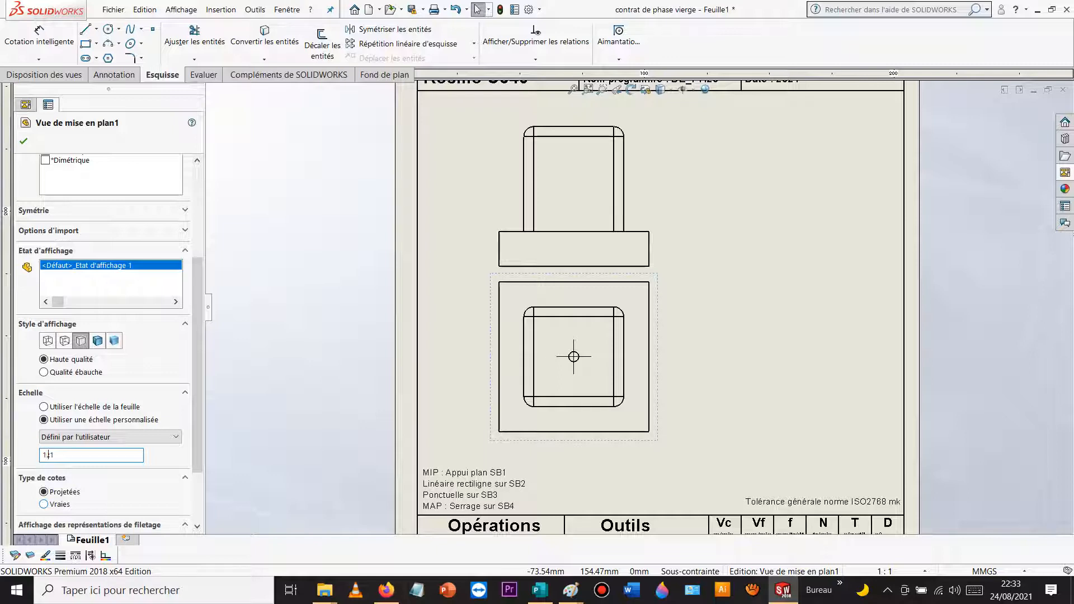
{"action": "key", "text": "Return"}
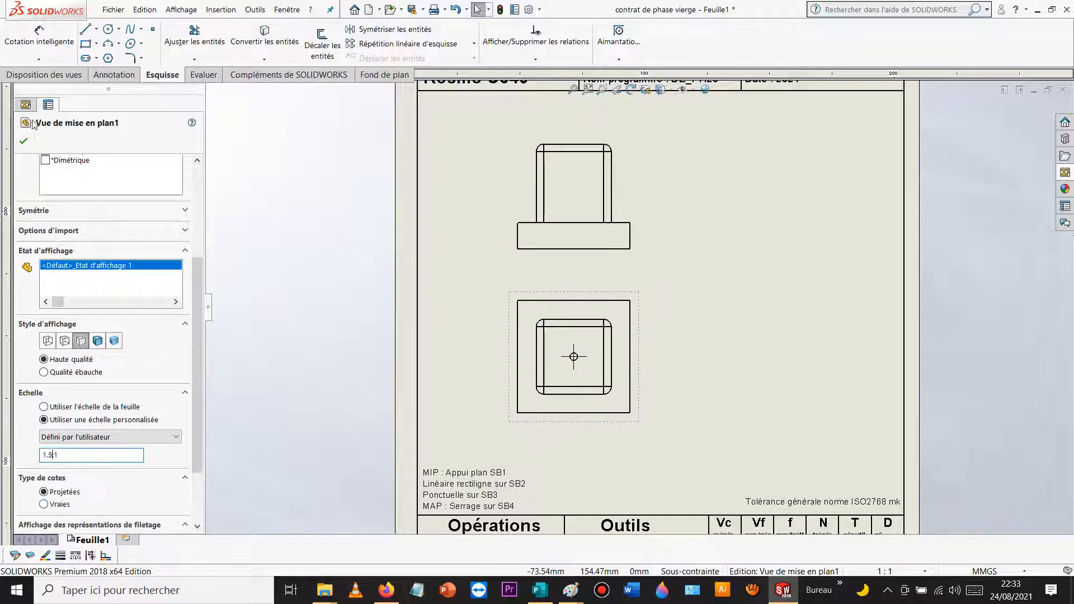
{"action": "left_click", "coordinate": [24, 141]}
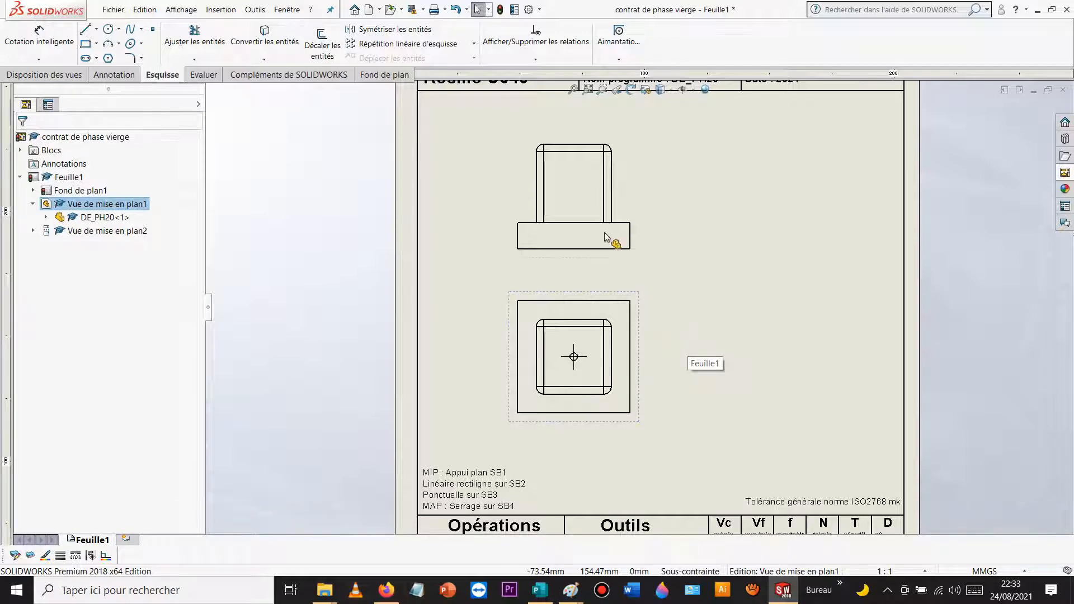
Step: Move the upper projected view a little higher to widen the gap between the two views
{"action": "scroll", "coordinate": [614, 241], "scroll_direction": "down", "scroll_amount": 2}
{"action": "scroll", "coordinate": [618, 245], "scroll_direction": "up", "scroll_amount": 3}
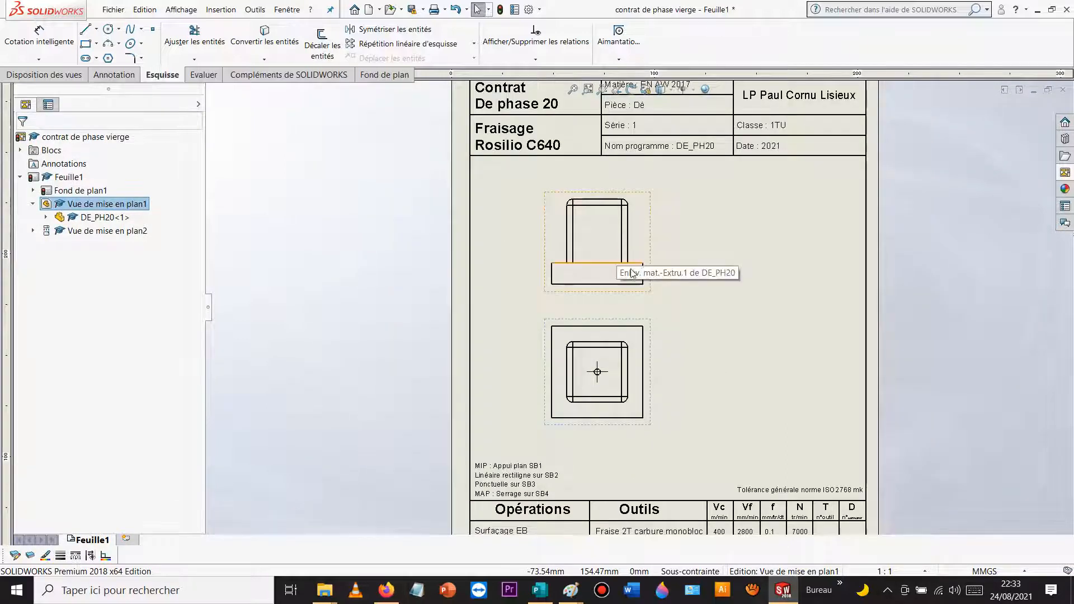
{"action": "left_click_drag", "start_coordinate": [626, 292], "coordinate": [626, 275]}
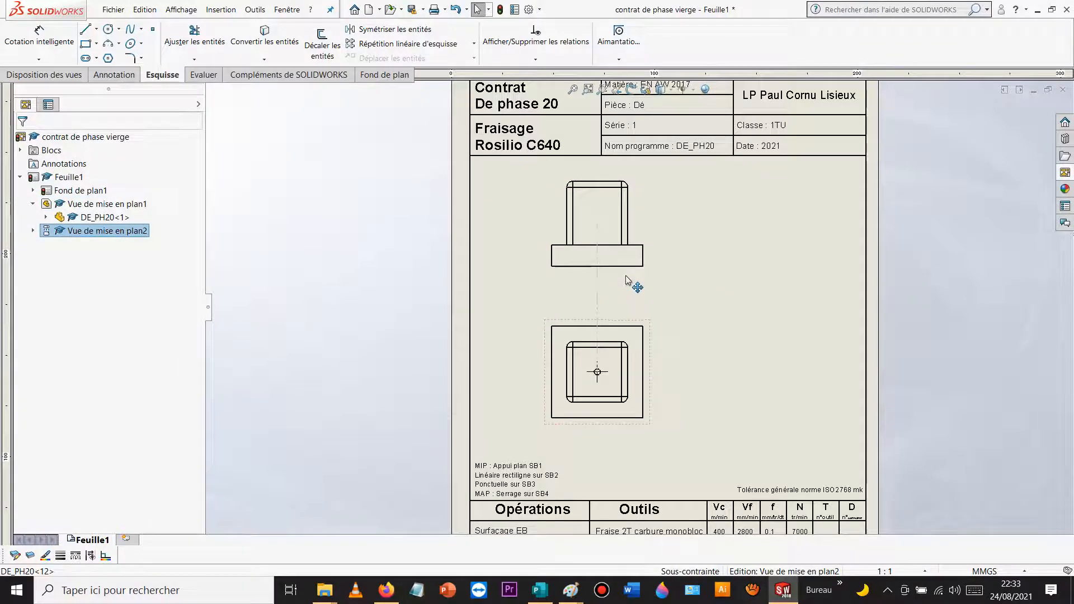
{"action": "left_click", "coordinate": [374, 257]}
Step: Select all edges and corner arcs of the raised block in the upper view, plus the top edge of the base
{"action": "scroll", "coordinate": [636, 195], "scroll_direction": "down", "scroll_amount": 5}
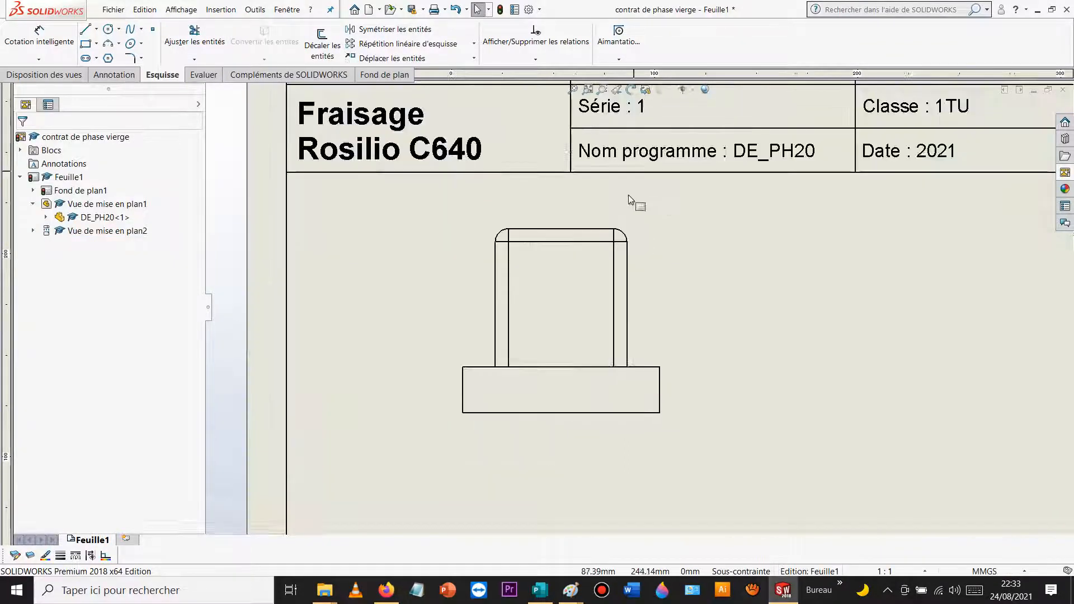
{"action": "left_click", "coordinate": [558, 258]}
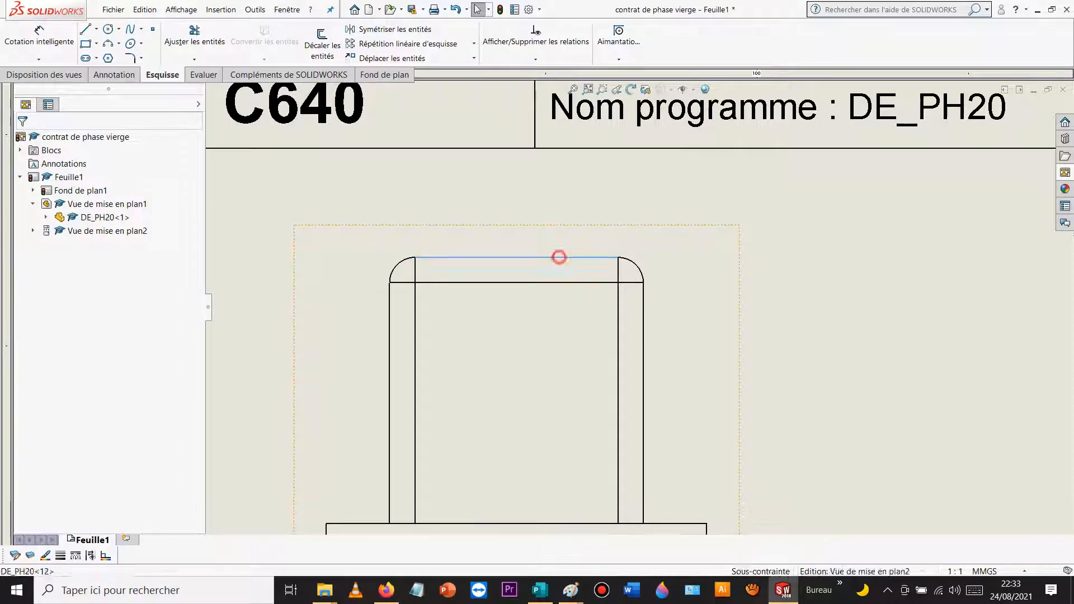
{"action": "left_click", "coordinate": [639, 276], "text": "ctrl"}
{"action": "left_click", "coordinate": [621, 275], "text": "ctrl"}
{"action": "left_click", "coordinate": [643, 326], "text": "ctrl"}
{"action": "left_click", "coordinate": [414, 272], "text": "ctrl"}
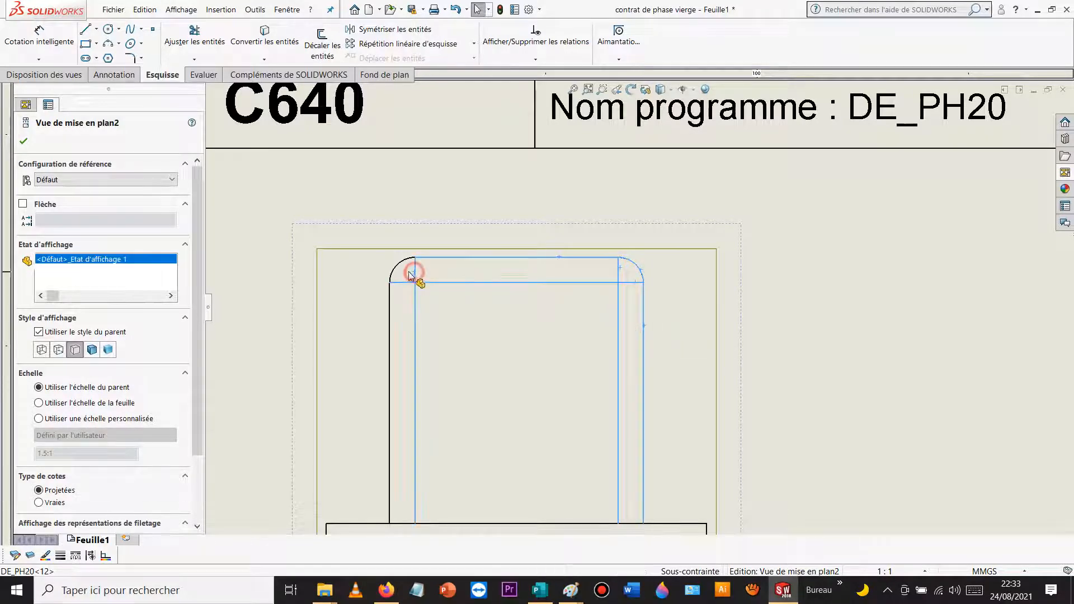
{"action": "left_click", "coordinate": [401, 266], "text": "ctrl"}
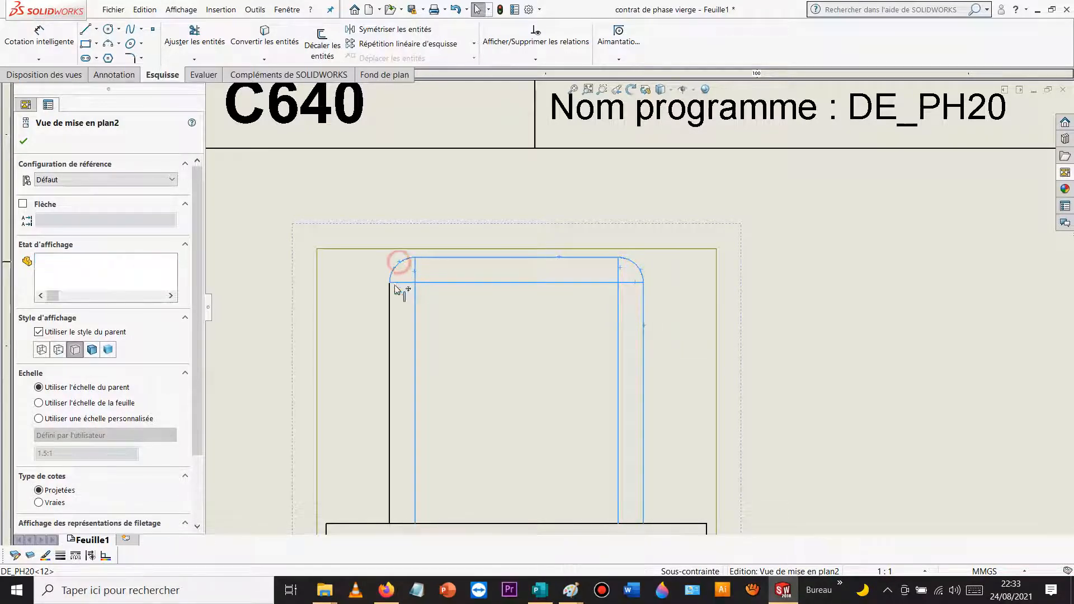
{"action": "left_click", "coordinate": [388, 299], "text": "ctrl"}
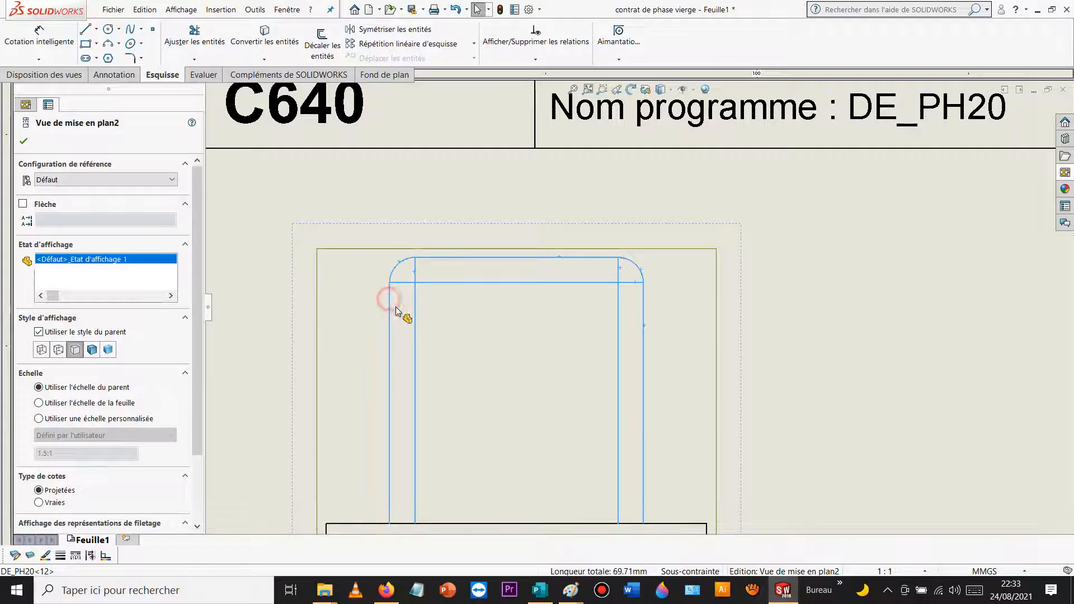
{"action": "left_click", "coordinate": [469, 524], "text": "ctrl"}
{"action": "scroll", "coordinate": [472, 516], "scroll_direction": "up", "scroll_amount": 8}
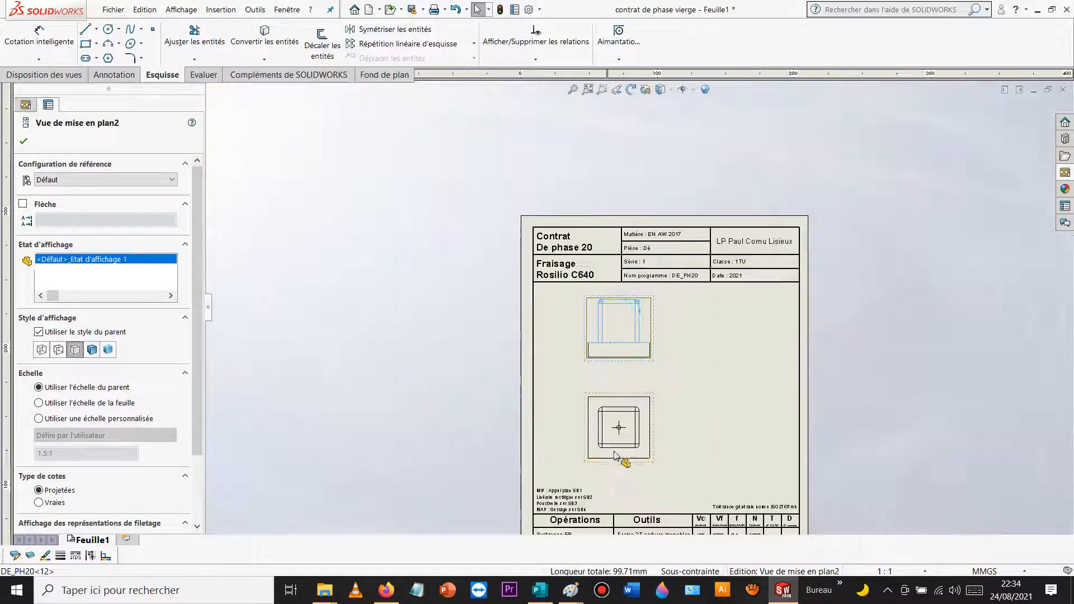
Step: Add the inner rounded square's lines and corner arcs and the central circle in the lower view to the selection
{"action": "scroll", "coordinate": [610, 461], "scroll_direction": "down", "scroll_amount": 8}
{"action": "left_click", "coordinate": [574, 205]}
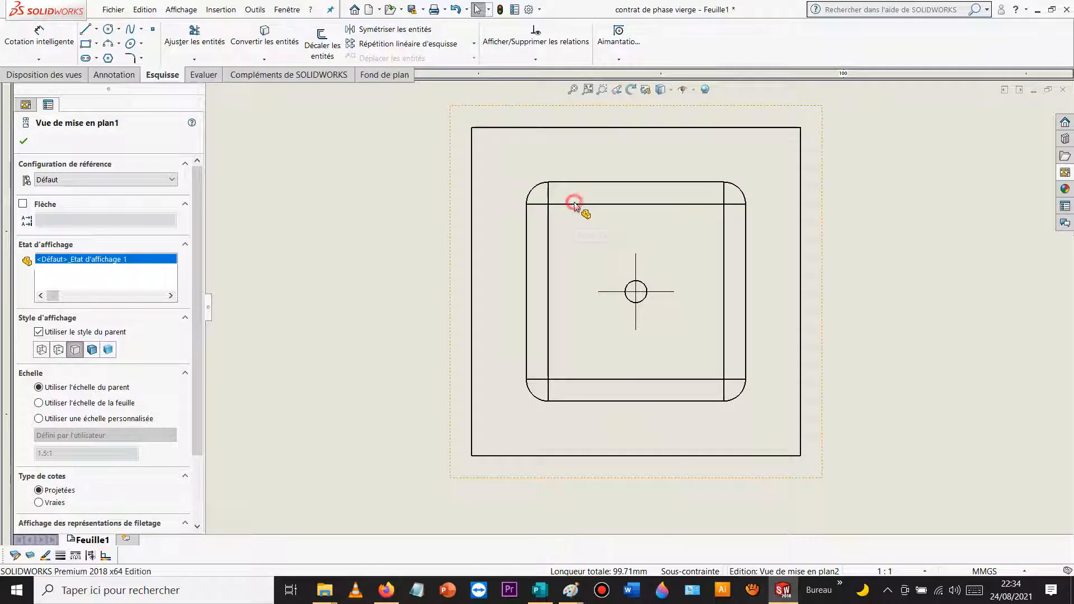
{"action": "left_click", "coordinate": [575, 204], "text": "ctrl"}
{"action": "left_click", "coordinate": [576, 183], "text": "ctrl"}
{"action": "left_click", "coordinate": [548, 192], "text": "ctrl"}
{"action": "left_click", "coordinate": [544, 203], "text": "ctrl"}
{"action": "left_click", "coordinate": [536, 190], "text": "ctrl"}
{"action": "left_click", "coordinate": [526, 217], "text": "ctrl"}
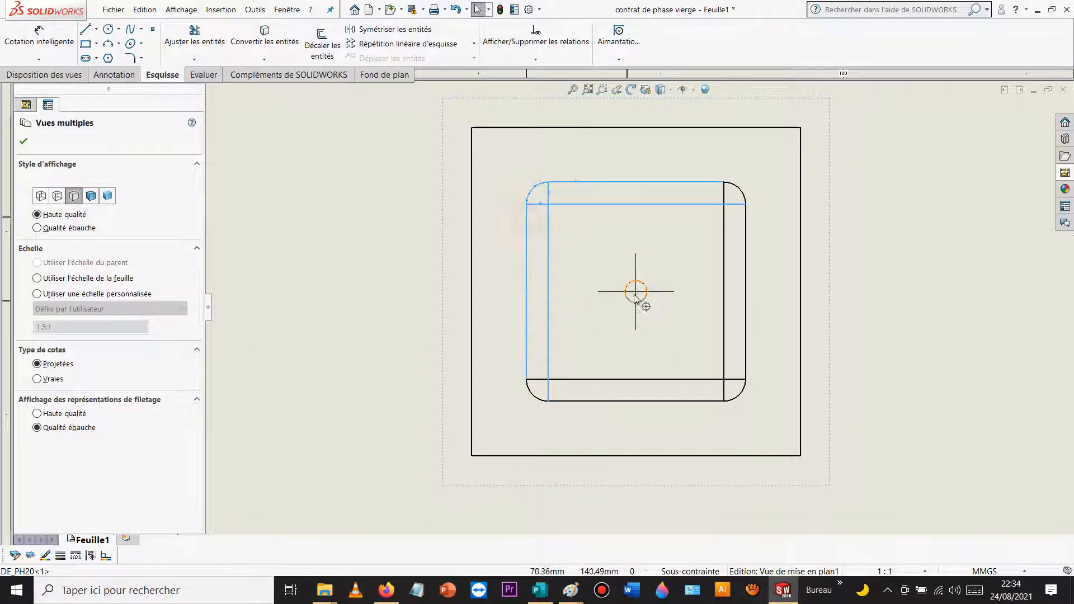
{"action": "left_click", "coordinate": [645, 297], "text": "ctrl"}
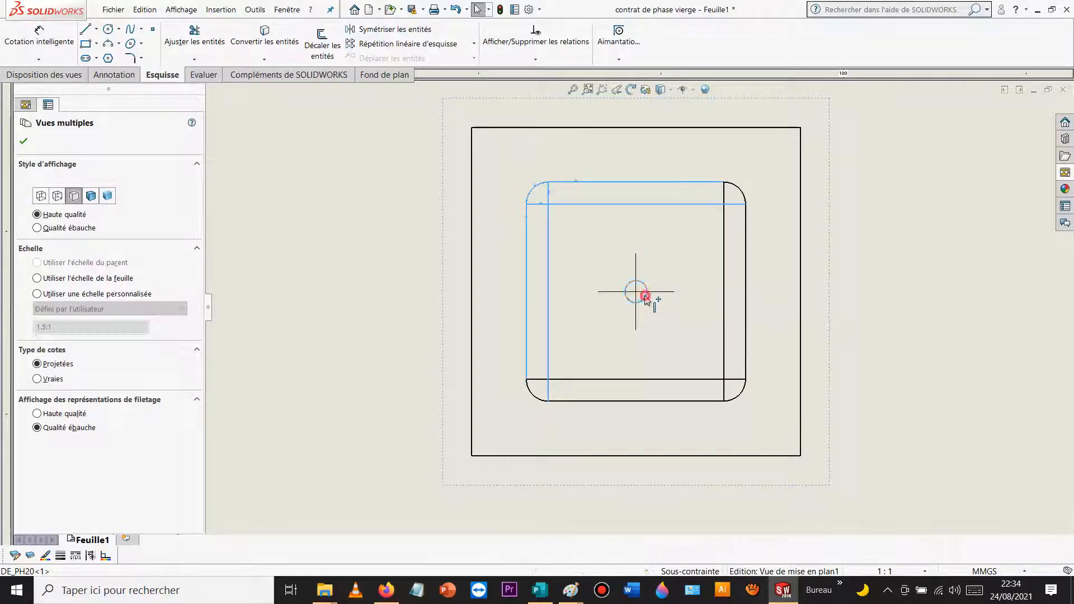
{"action": "left_click", "coordinate": [536, 398], "text": "ctrl"}
{"action": "left_click", "coordinate": [543, 380], "text": "ctrl"}
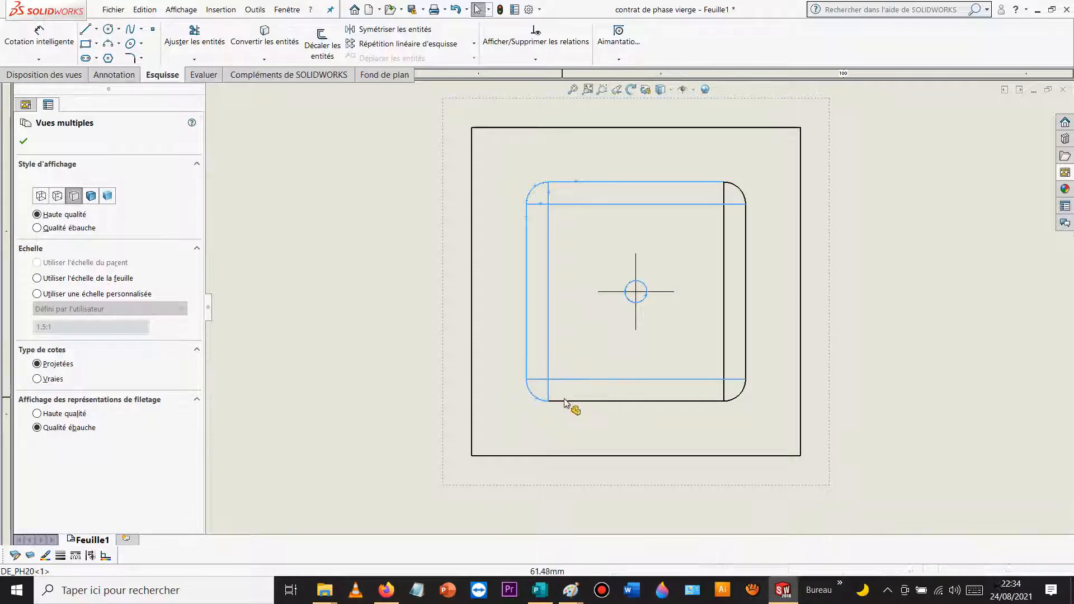
{"action": "left_click", "coordinate": [741, 399], "text": "ctrl"}
{"action": "left_click", "coordinate": [747, 339], "text": "ctrl"}
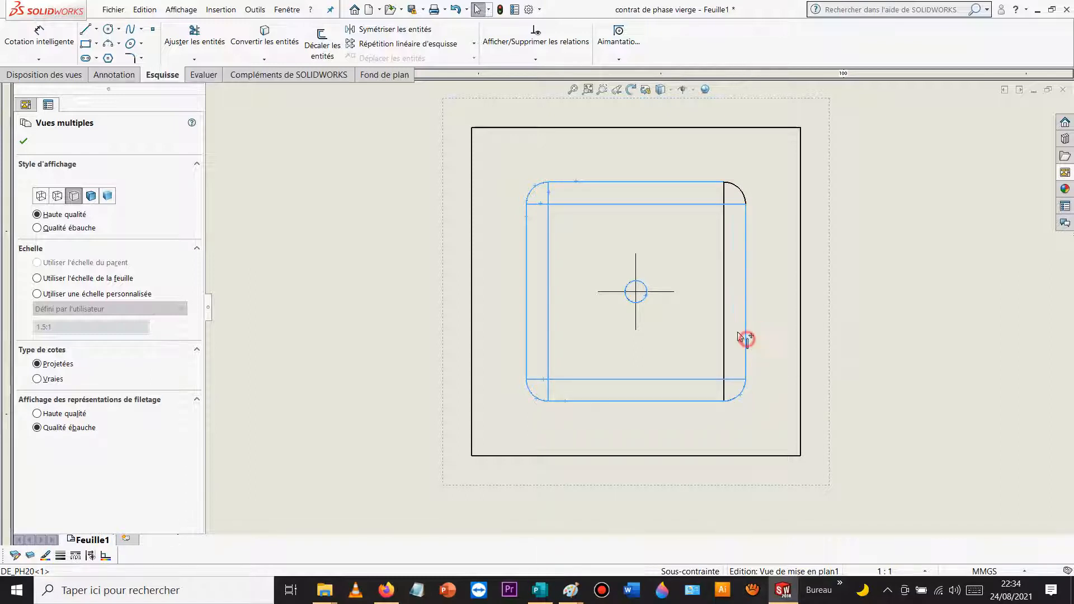
{"action": "left_click", "coordinate": [724, 301], "text": "ctrl"}
{"action": "left_click", "coordinate": [738, 190], "text": "ctrl"}
Step: Add the four edges of the outer square in the lower view to the selection and colour all selected edges red
{"action": "left_click", "coordinate": [800, 210], "text": "ctrl"}
{"action": "left_click", "coordinate": [747, 127], "text": "ctrl"}
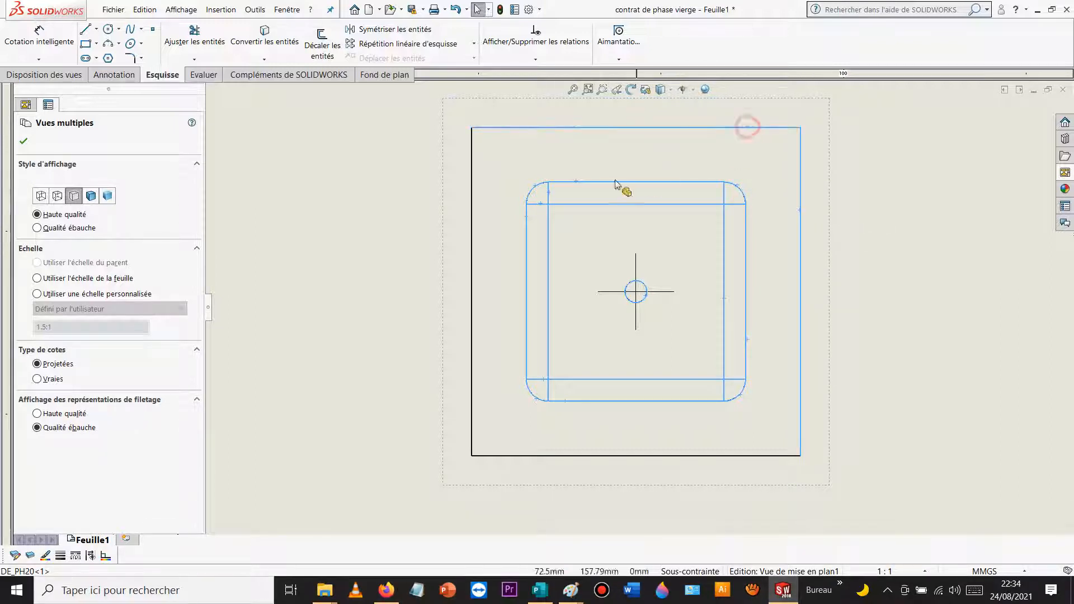
{"action": "left_click", "coordinate": [473, 170], "text": "ctrl"}
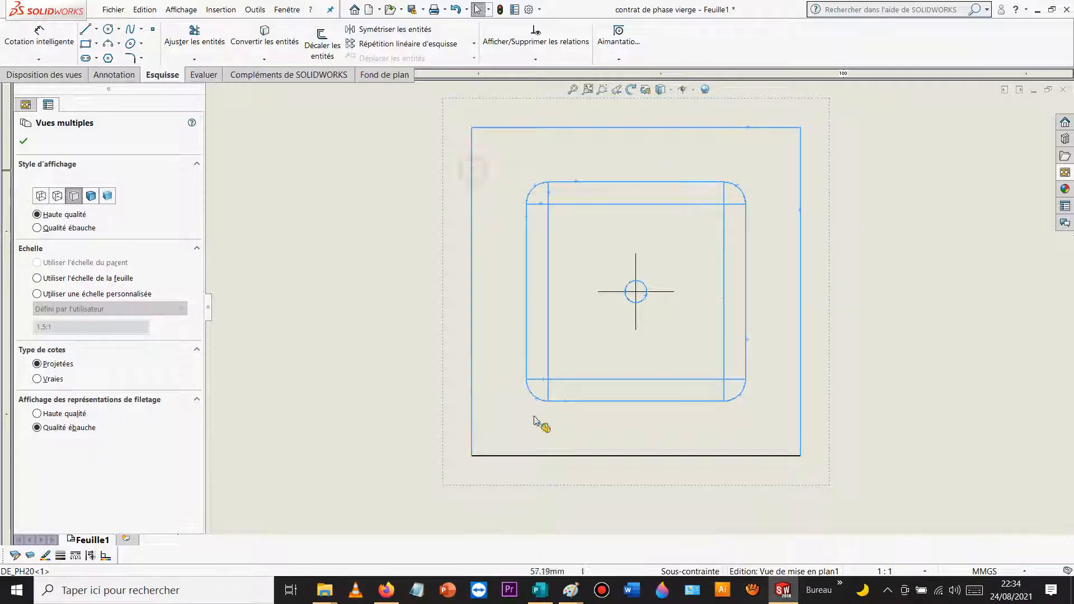
{"action": "left_click", "coordinate": [527, 455], "text": "ctrl"}
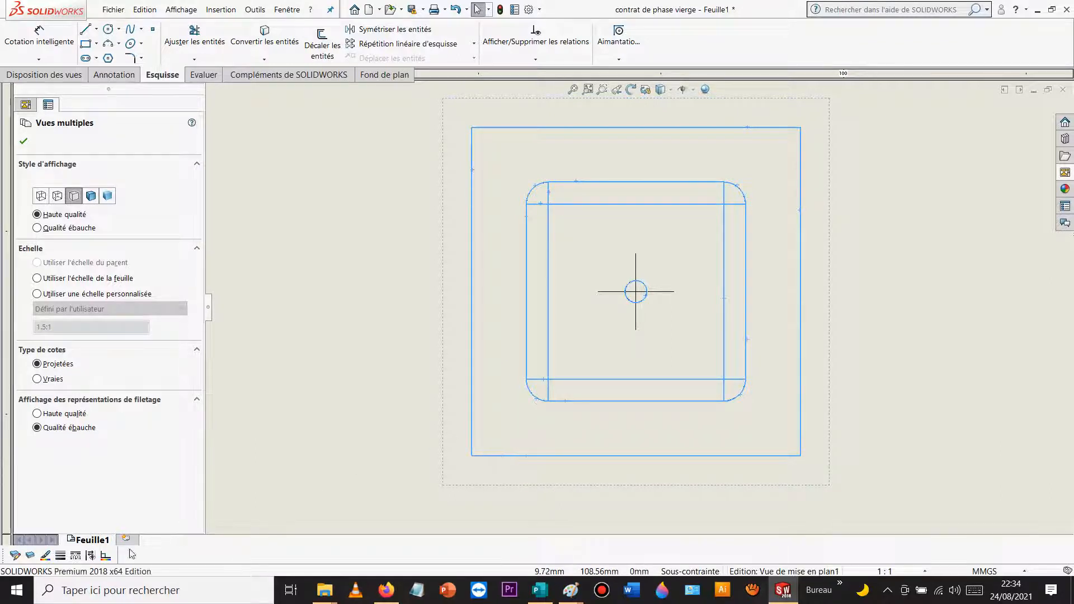
{"action": "left_click", "coordinate": [46, 556]}
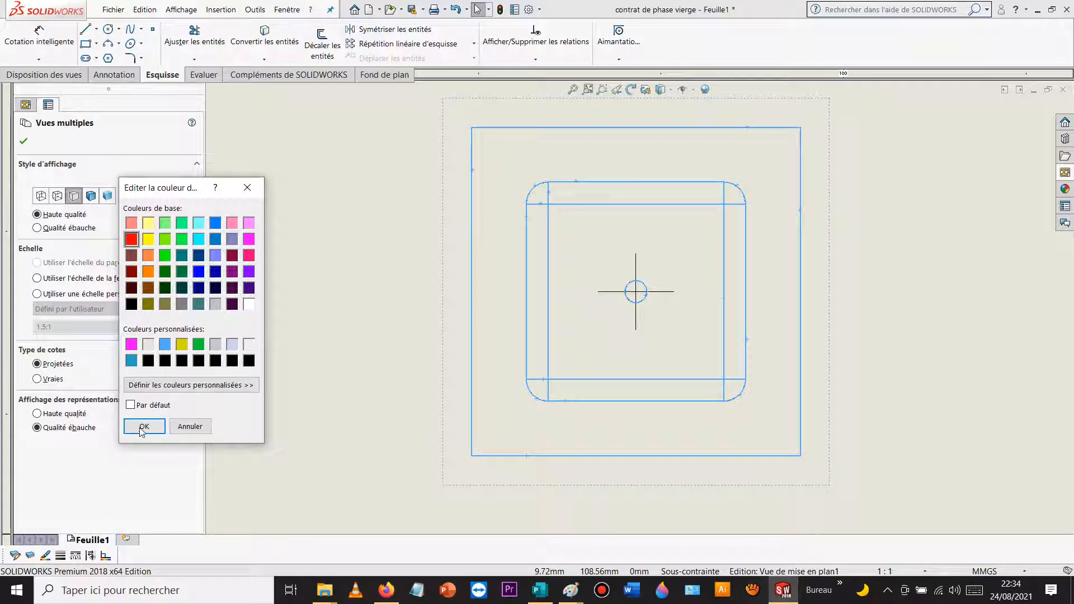
{"action": "left_click", "coordinate": [143, 427]}
{"action": "left_click", "coordinate": [333, 322]}
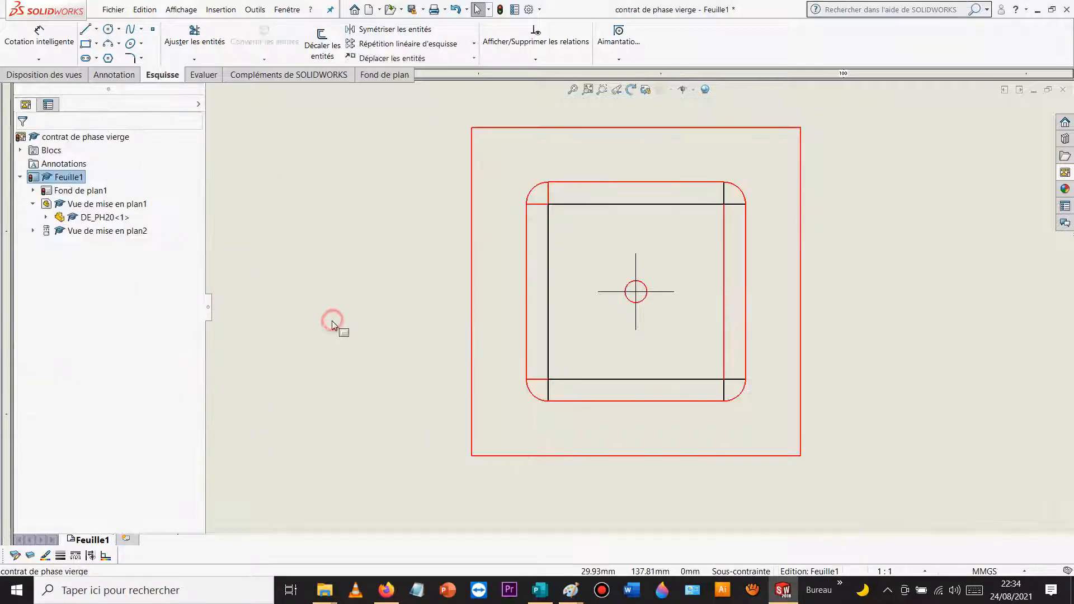
Step: Colour the main segments of the four inner fillet boundary lines in the lower view red
{"action": "left_click", "coordinate": [572, 203]}
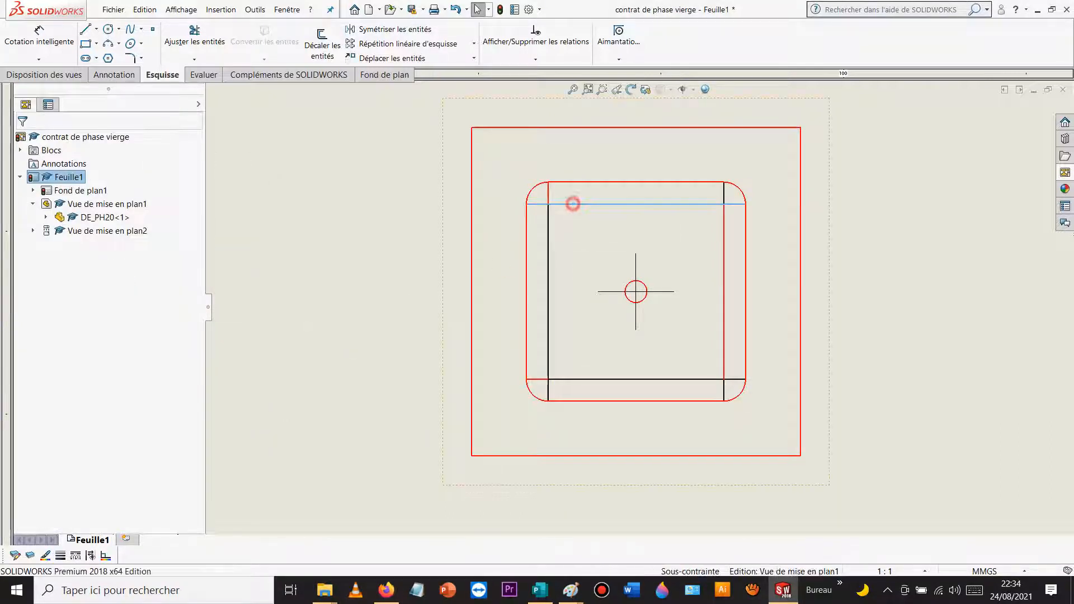
{"action": "left_click", "coordinate": [549, 237], "text": "ctrl"}
{"action": "left_click", "coordinate": [597, 380], "text": "ctrl"}
{"action": "left_click", "coordinate": [724, 391], "text": "ctrl"}
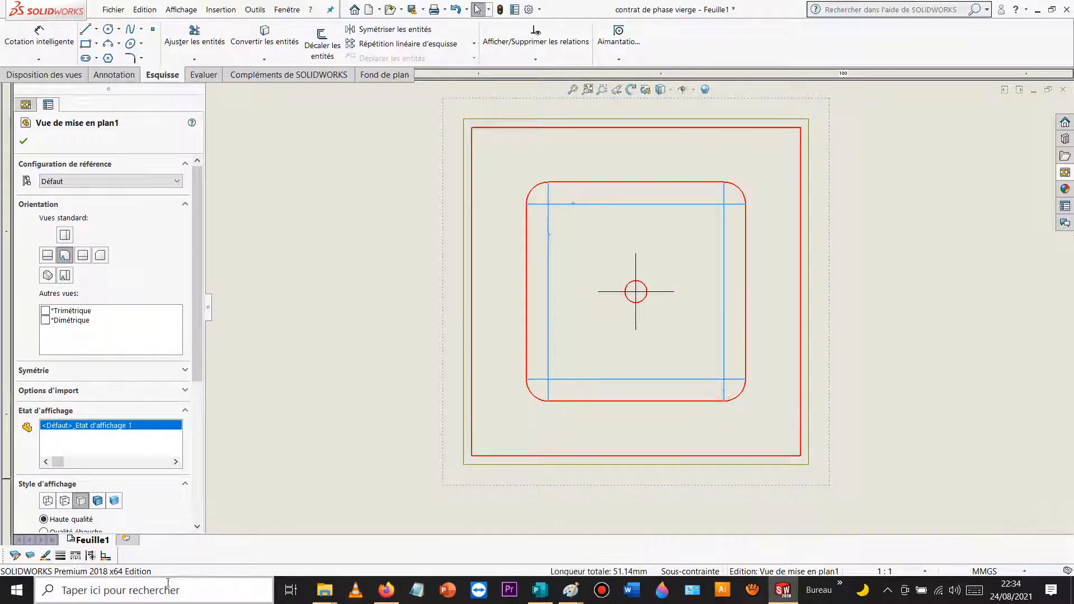
{"action": "left_click", "coordinate": [45, 556]}
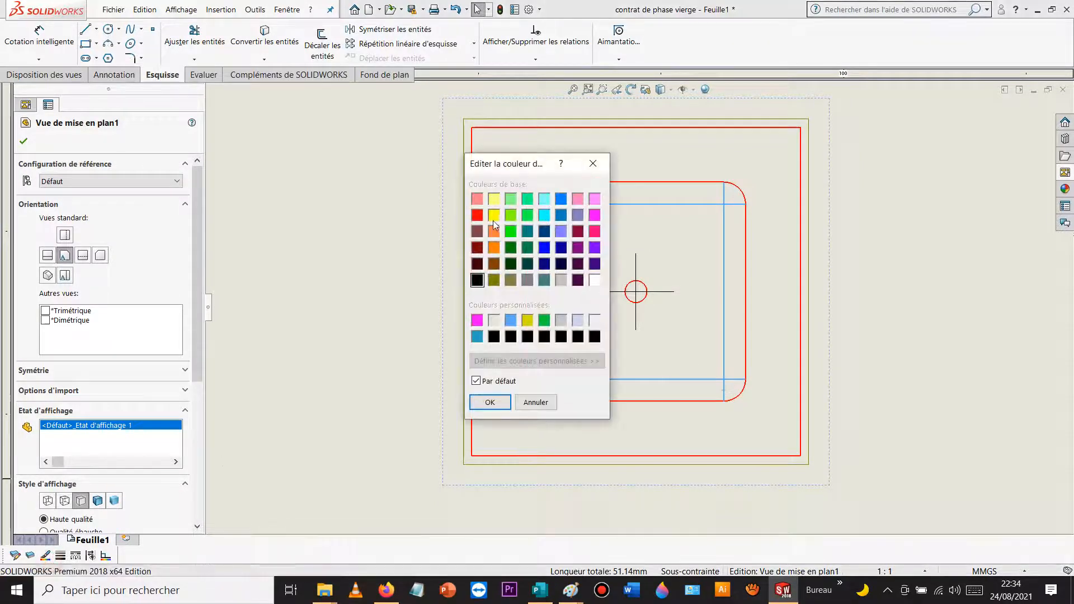
{"action": "left_click", "coordinate": [477, 216]}
{"action": "left_click", "coordinate": [490, 403]}
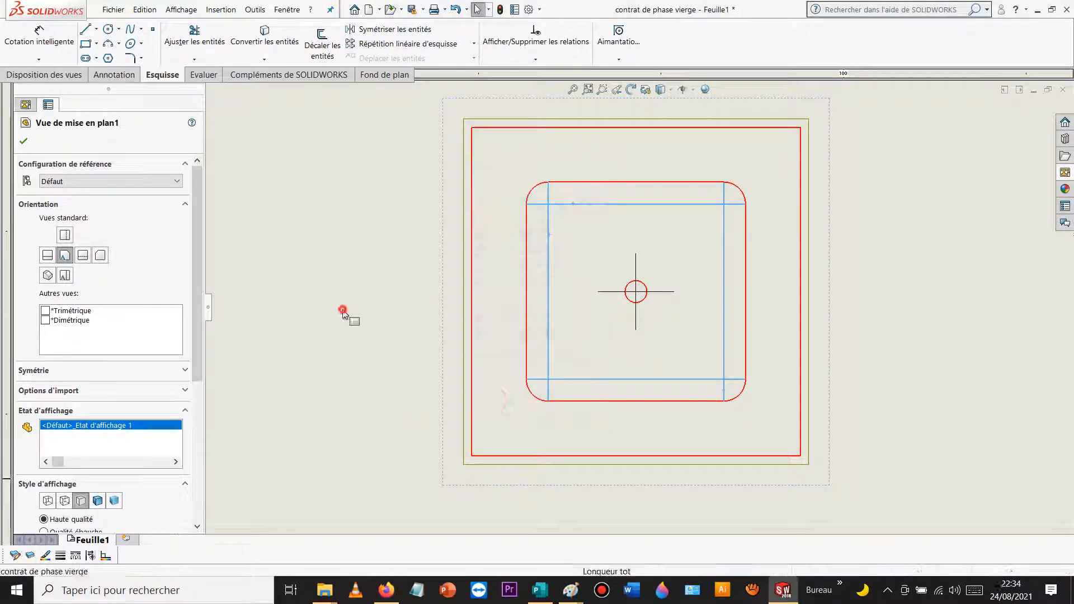
Step: Colour the remaining black corner segments of the inner boundary lines in the lower view red
{"action": "left_click", "coordinate": [732, 204]}
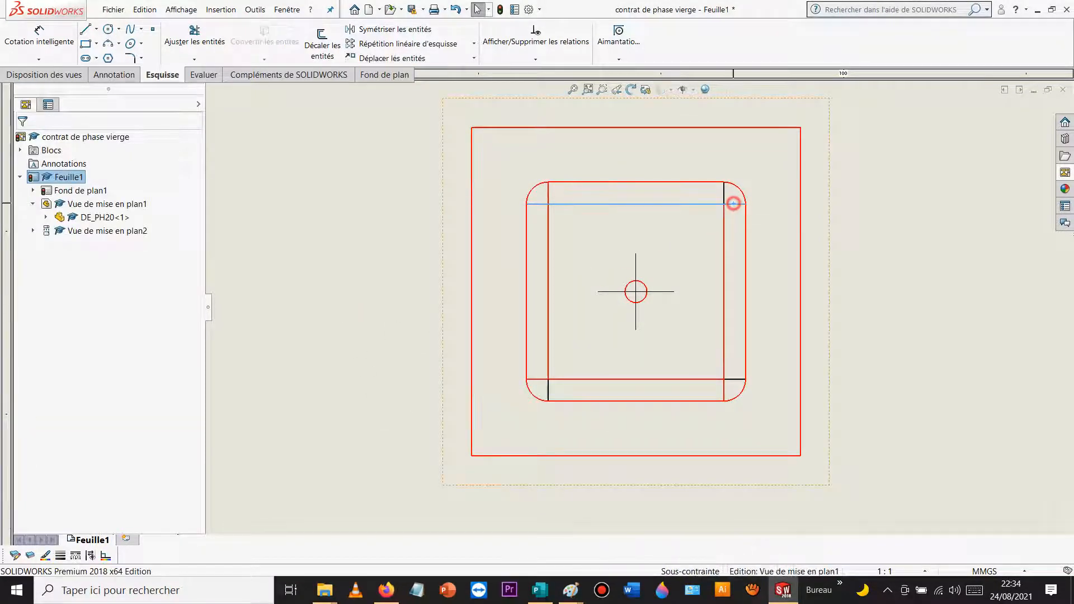
{"action": "left_click", "coordinate": [724, 188], "text": "ctrl"}
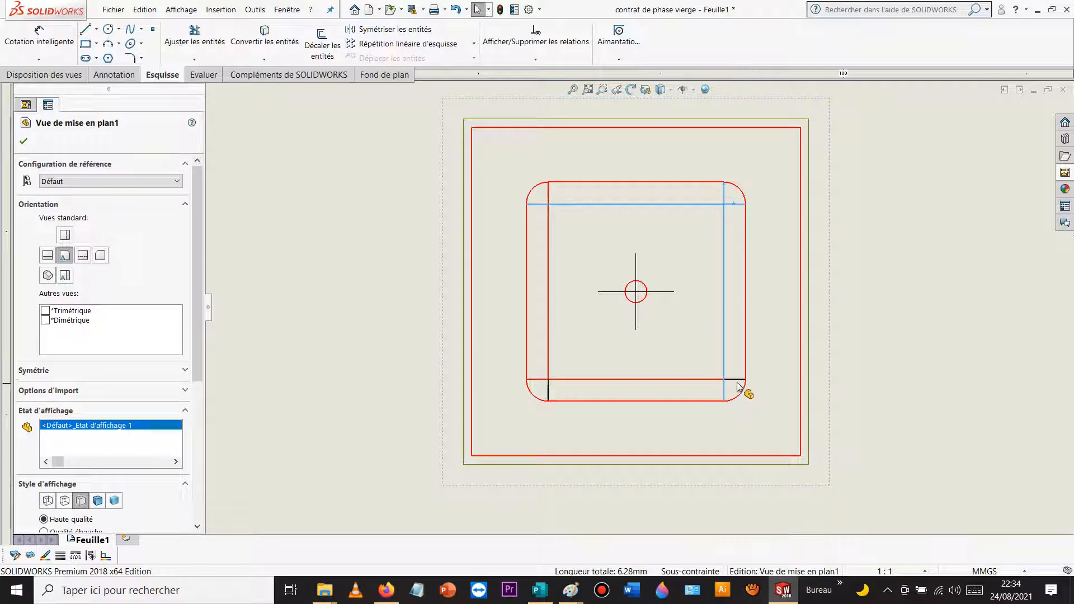
{"action": "left_click", "coordinate": [736, 381], "text": "ctrl"}
{"action": "left_click", "coordinate": [550, 393], "text": "ctrl"}
{"action": "left_click", "coordinate": [45, 557]}
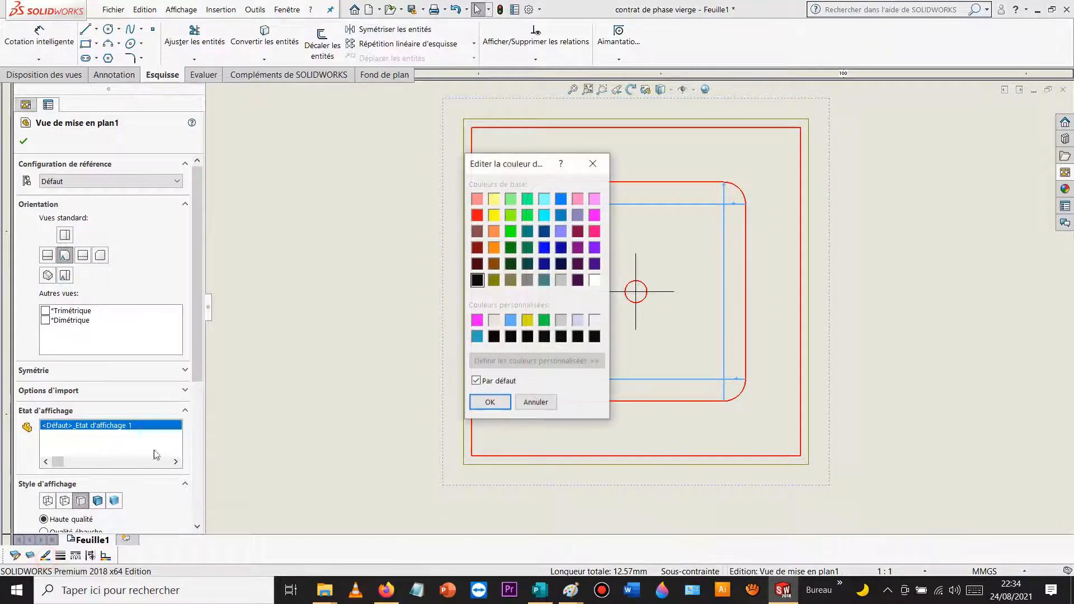
{"action": "left_click", "coordinate": [477, 403]}
{"action": "left_click", "coordinate": [307, 328]}
Step: Colour the raised block's two inner vertical lines and the left end segment of its upper horizontal line red in the upper view
{"action": "scroll", "coordinate": [741, 136], "scroll_direction": "up", "scroll_amount": 4}
{"action": "scroll", "coordinate": [696, 174], "scroll_direction": "down", "scroll_amount": 4}
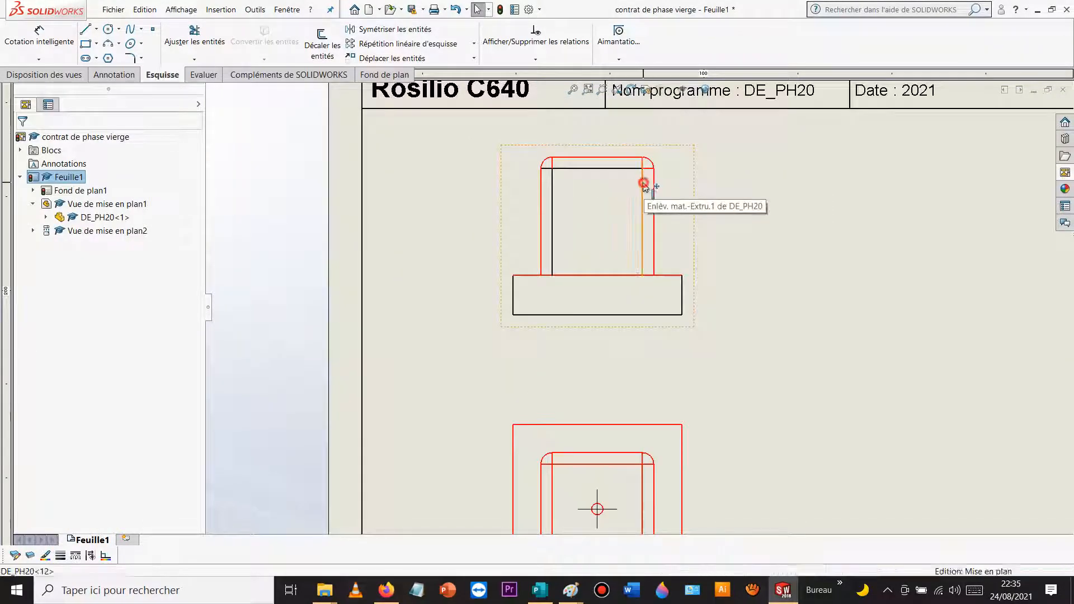
{"action": "left_click", "coordinate": [643, 182]}
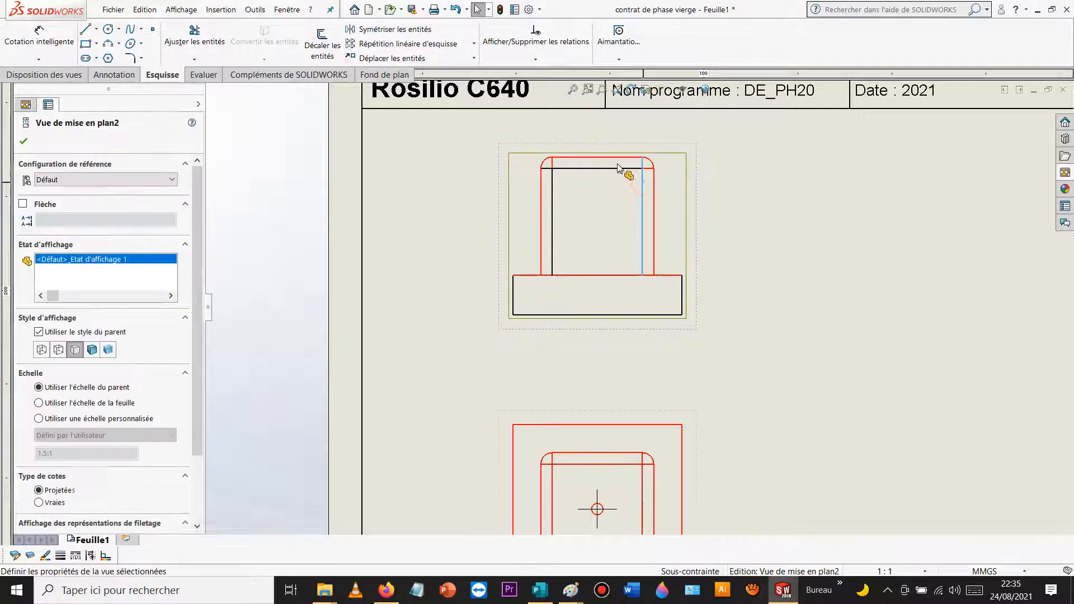
{"action": "left_click", "coordinate": [548, 170], "text": "ctrl"}
{"action": "left_click", "coordinate": [552, 188], "text": "ctrl"}
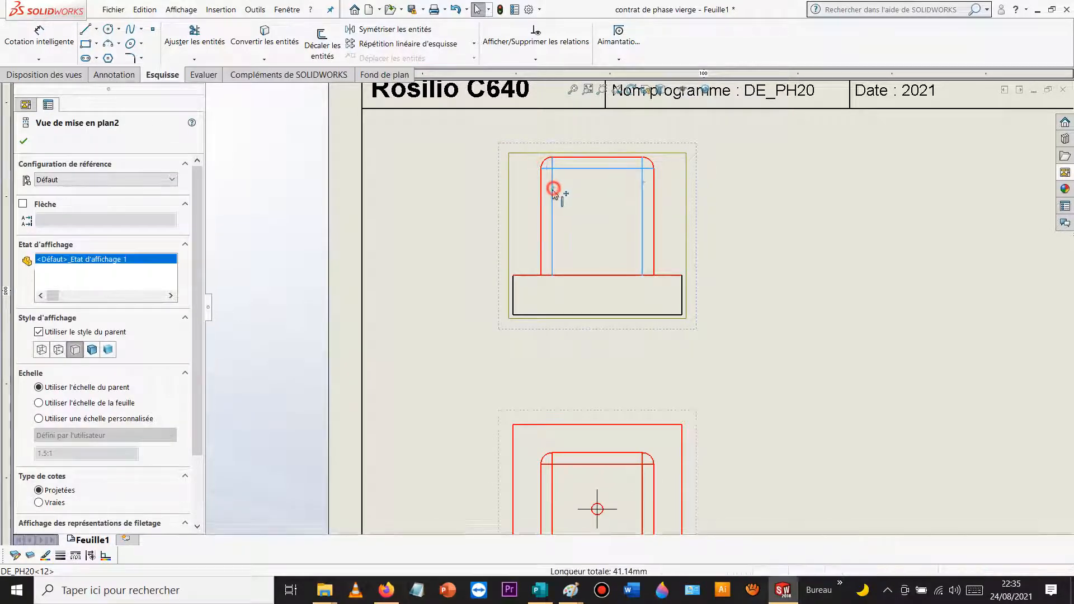
{"action": "left_click", "coordinate": [47, 556]}
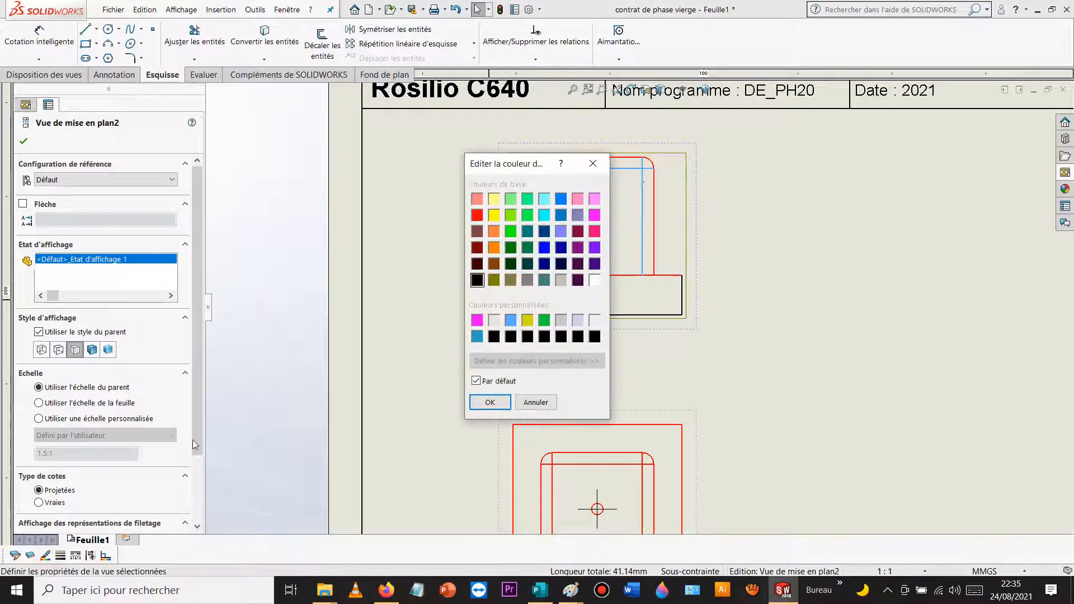
{"action": "left_click", "coordinate": [476, 215]}
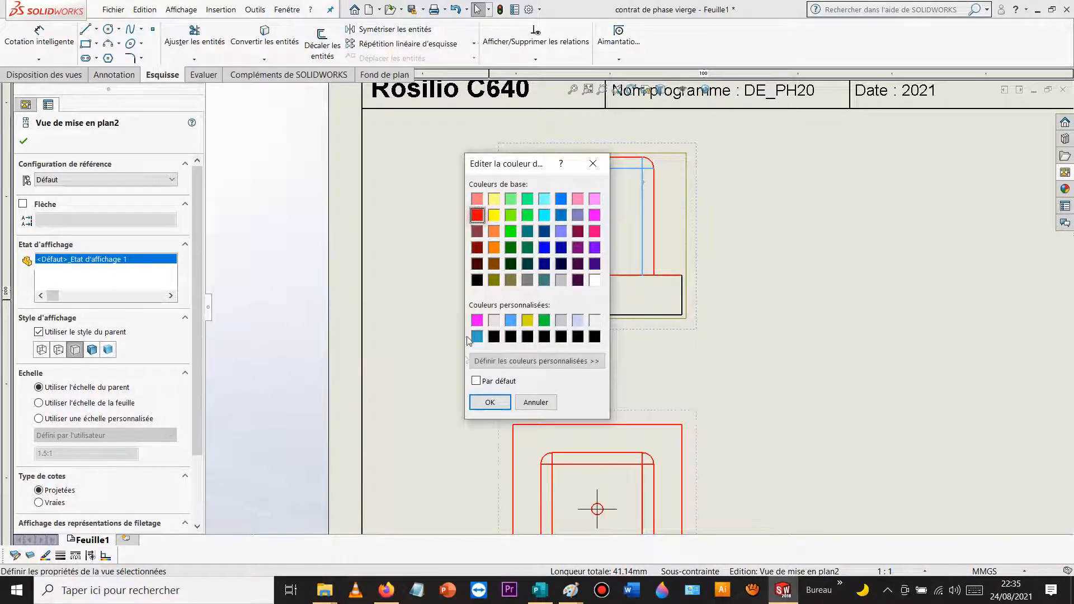
{"action": "left_click", "coordinate": [480, 401]}
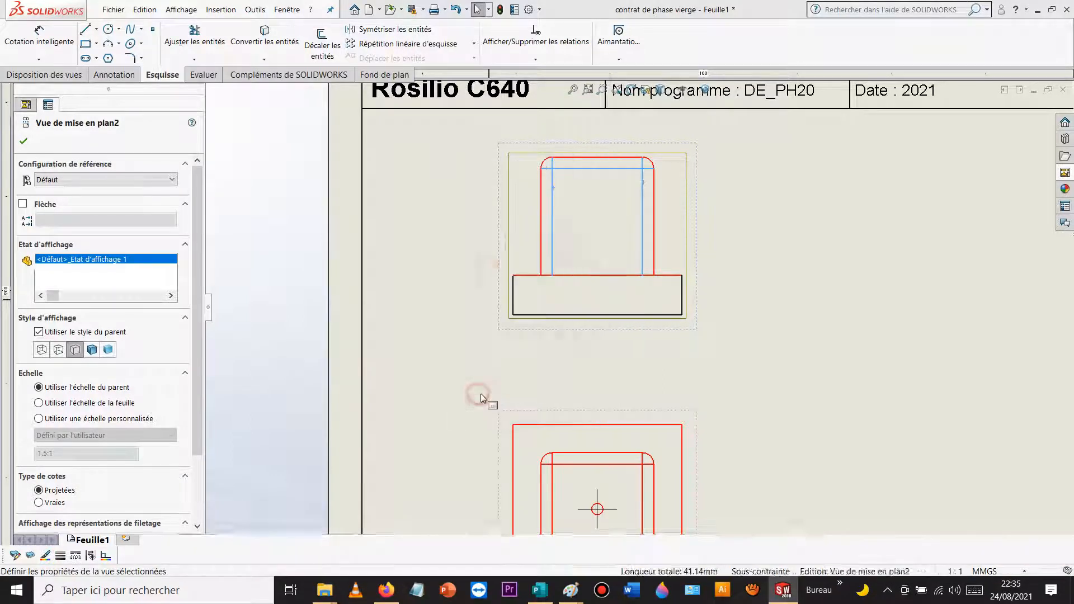
{"action": "left_click", "coordinate": [438, 207]}
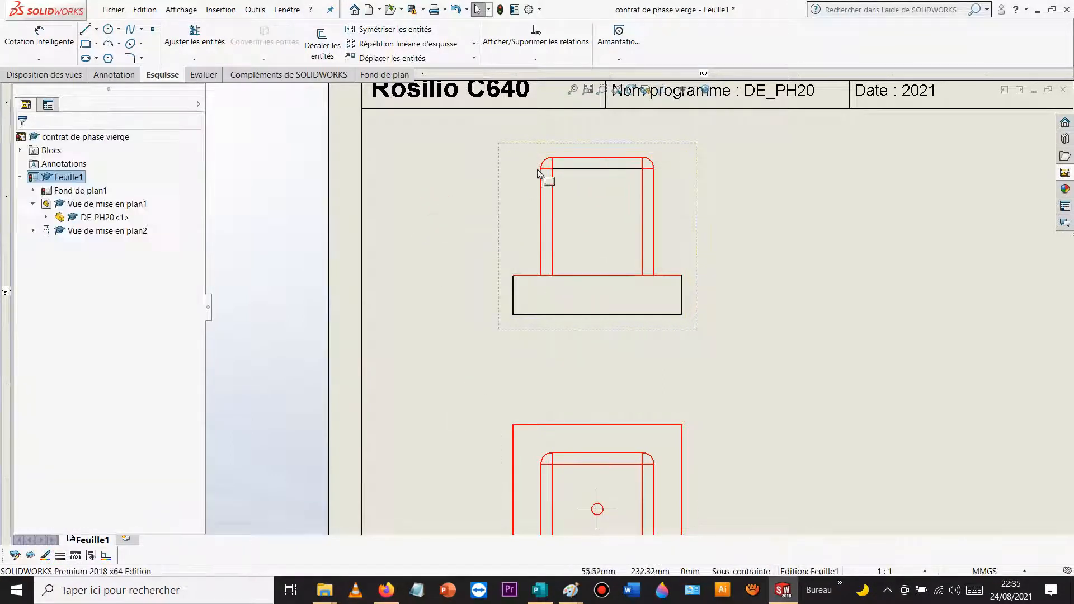
Step: Colour the middle segment of the horizontal line just below the raised block's top edge red in the upper view
{"action": "left_click", "coordinate": [567, 167]}
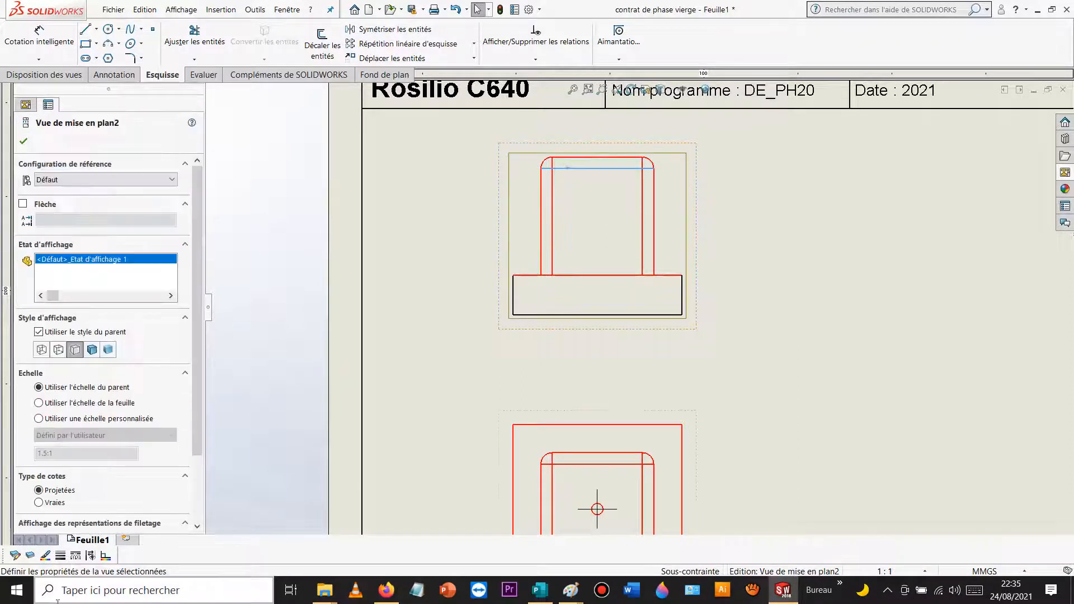
{"action": "left_click", "coordinate": [48, 558]}
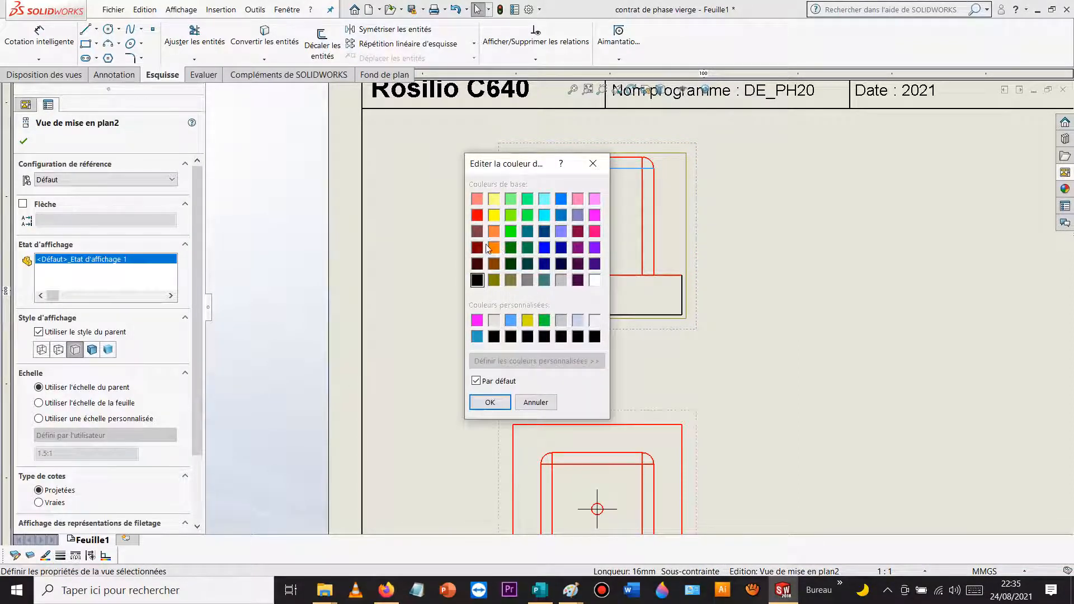
{"action": "left_click", "coordinate": [477, 216]}
{"action": "left_click", "coordinate": [486, 402]}
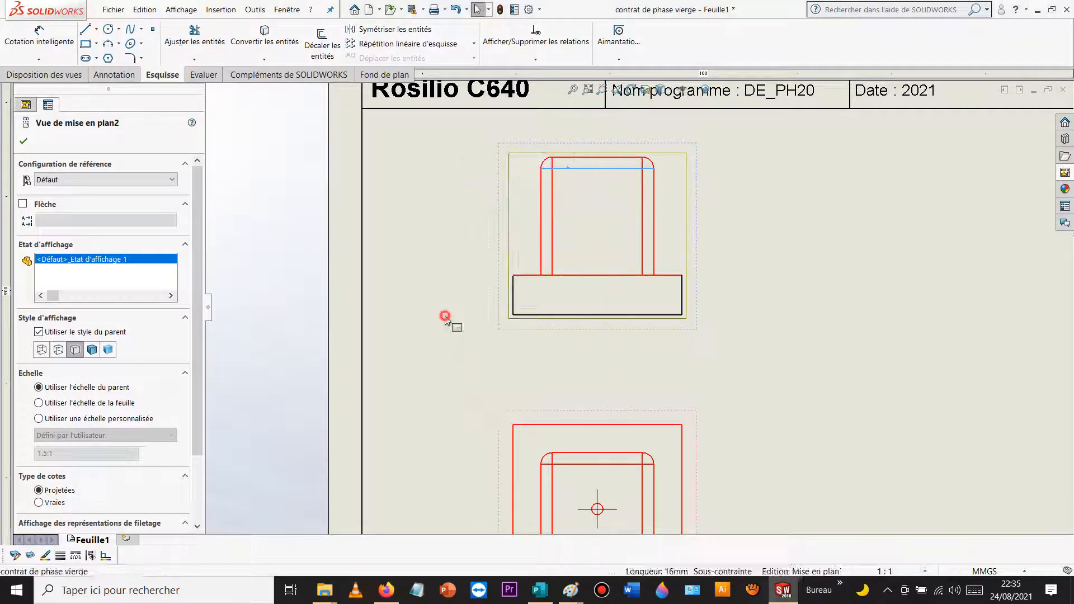
{"action": "left_click", "coordinate": [448, 319]}
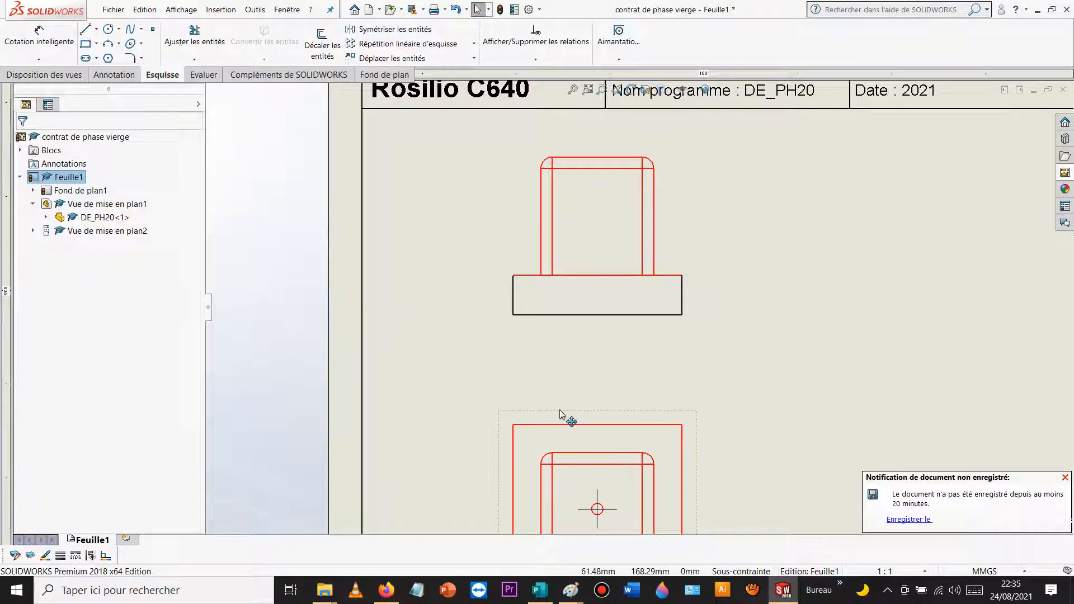
Step: Set the upper view's display style to hidden lines visible and colour the two V-shaped hidden edges of the centre hole red
{"action": "left_click", "coordinate": [559, 334]}
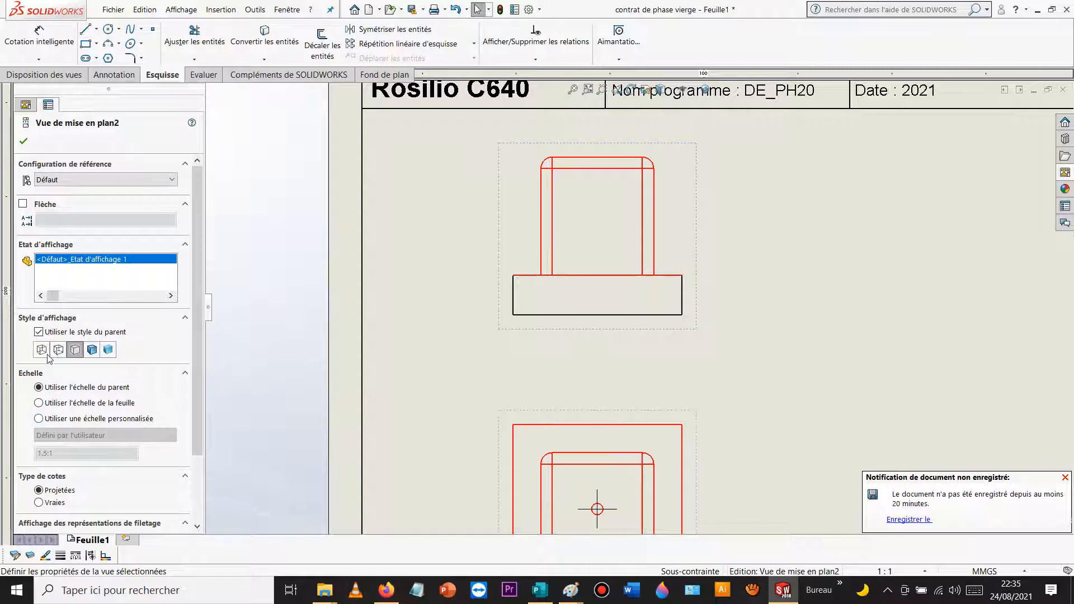
{"action": "left_click", "coordinate": [57, 352]}
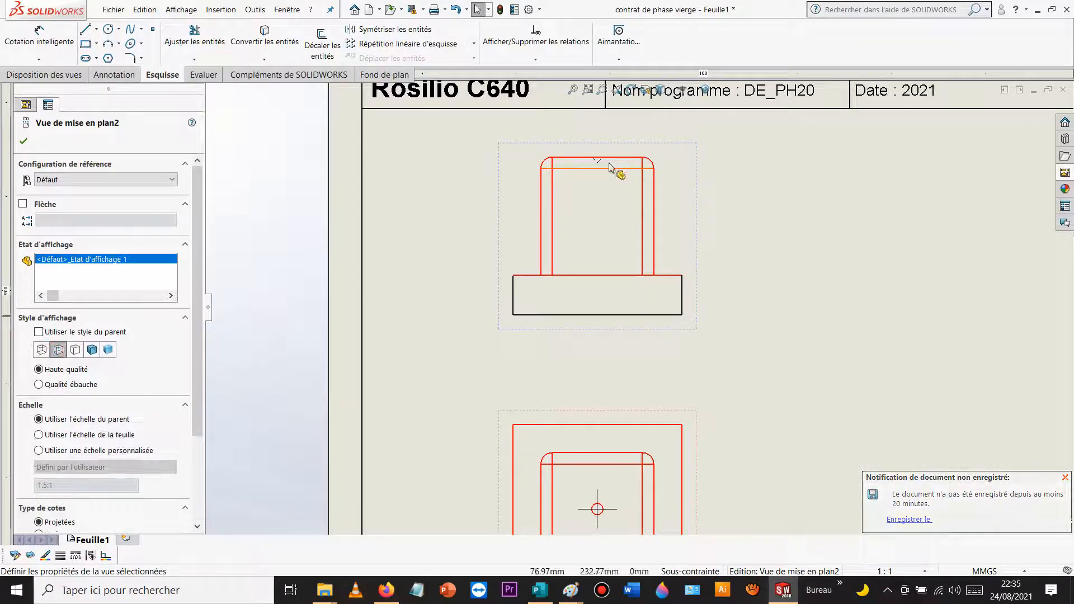
{"action": "scroll", "coordinate": [619, 172], "scroll_direction": "down", "scroll_amount": 10}
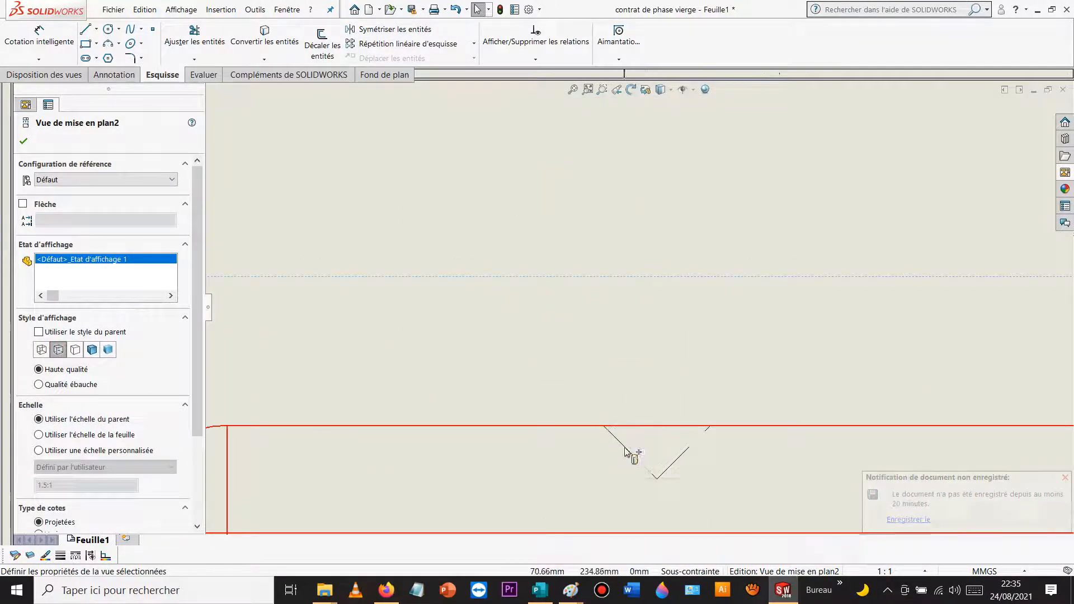
{"action": "left_click", "coordinate": [626, 448]}
{"action": "left_click", "coordinate": [680, 464], "text": "ctrl"}
{"action": "left_click", "coordinate": [46, 555]}
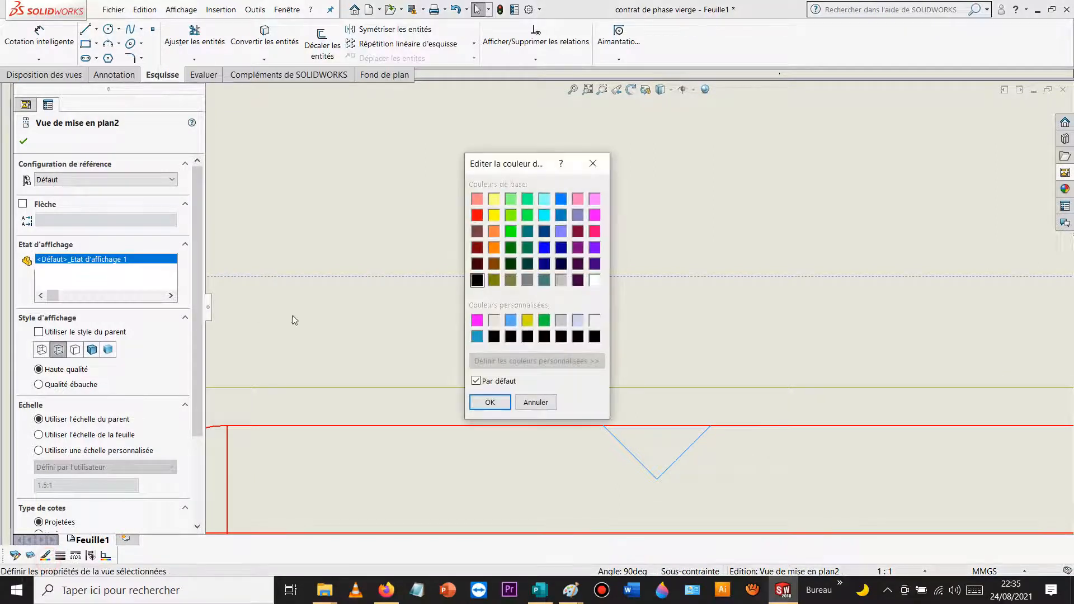
{"action": "left_click", "coordinate": [476, 216]}
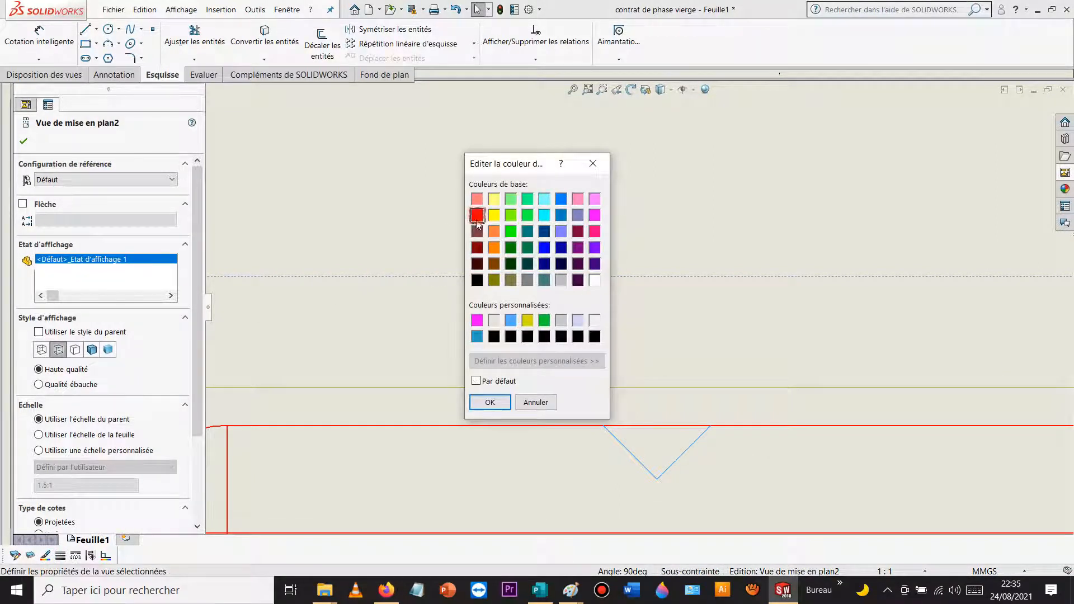
{"action": "left_click", "coordinate": [490, 402]}
{"action": "left_click", "coordinate": [555, 268]}
{"action": "scroll", "coordinate": [557, 269], "scroll_direction": "up", "scroll_amount": 15}
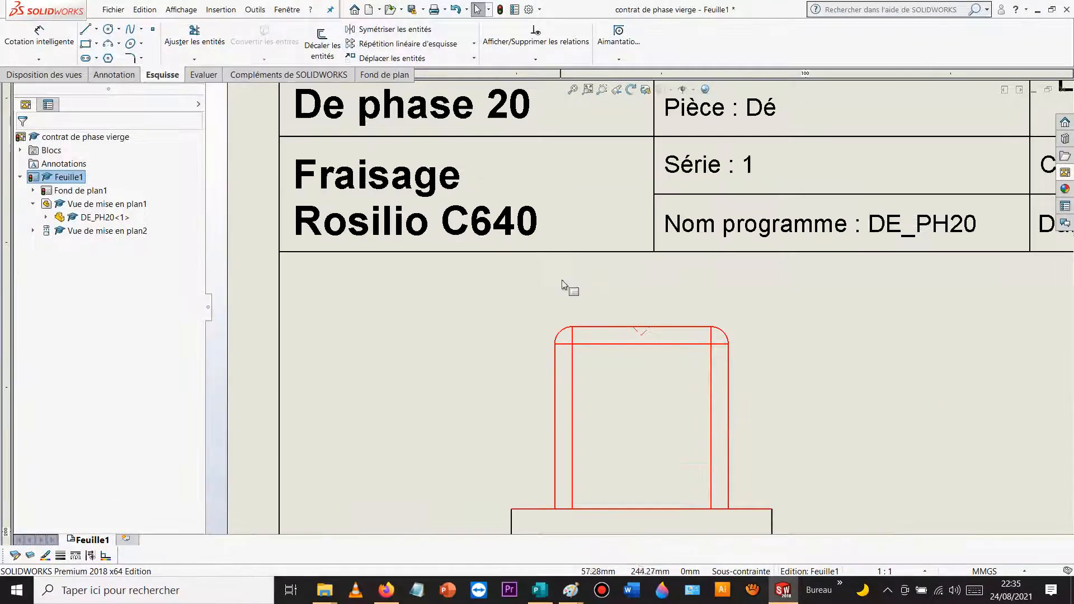
{"action": "scroll", "coordinate": [655, 359], "scroll_direction": "down", "scroll_amount": 4}
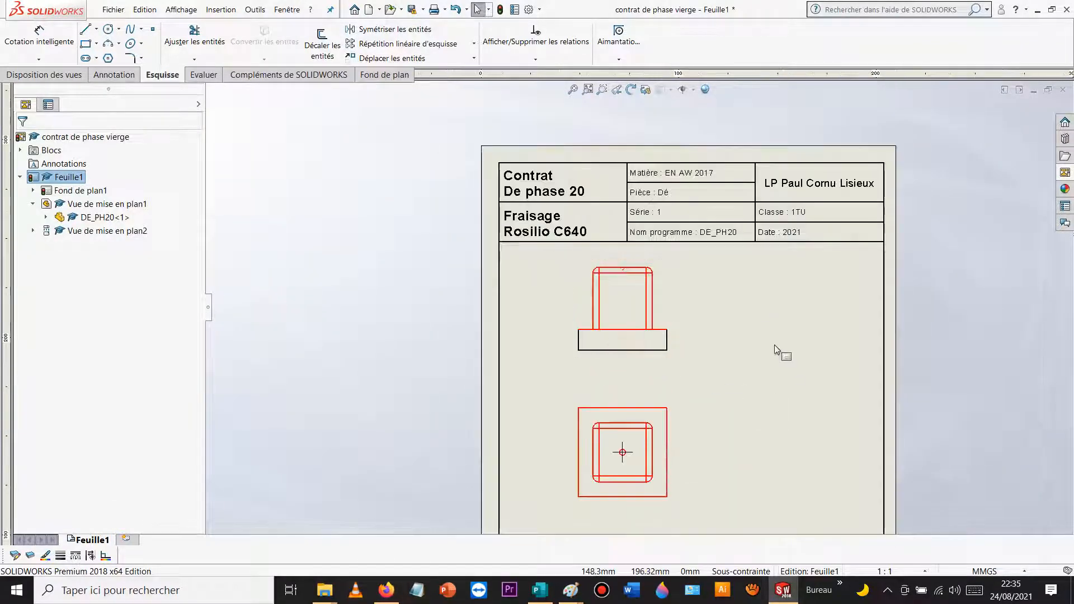
Step: Save the drawing under the new file name CONTRAT_DE_PHASE20_DE, keeping the SLDDRW format and the current folder
{"action": "left_click", "coordinate": [408, 15]}
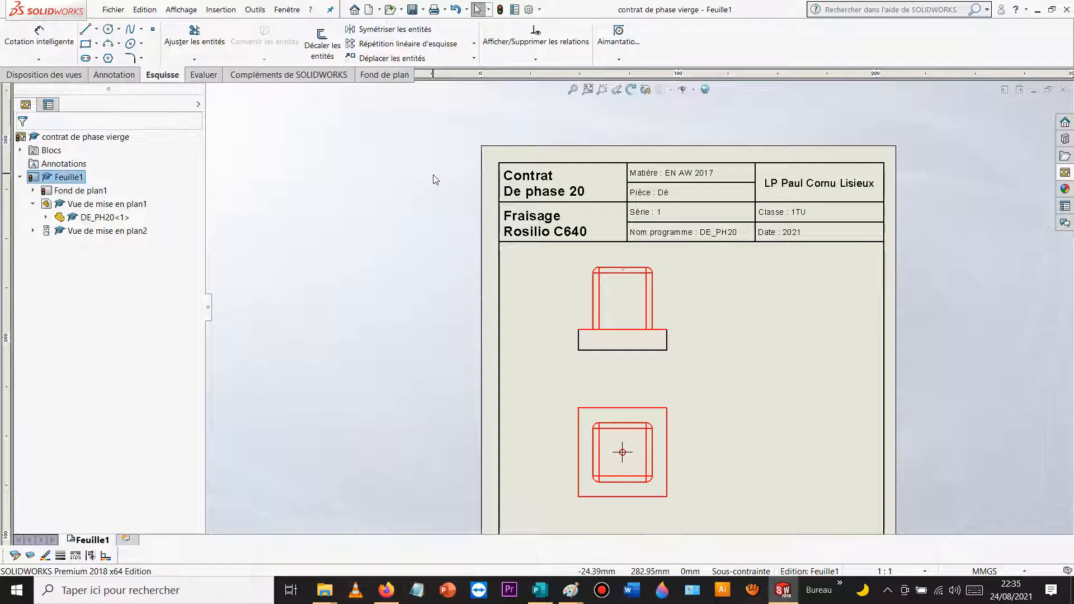
{"action": "left_click", "coordinate": [113, 9]}
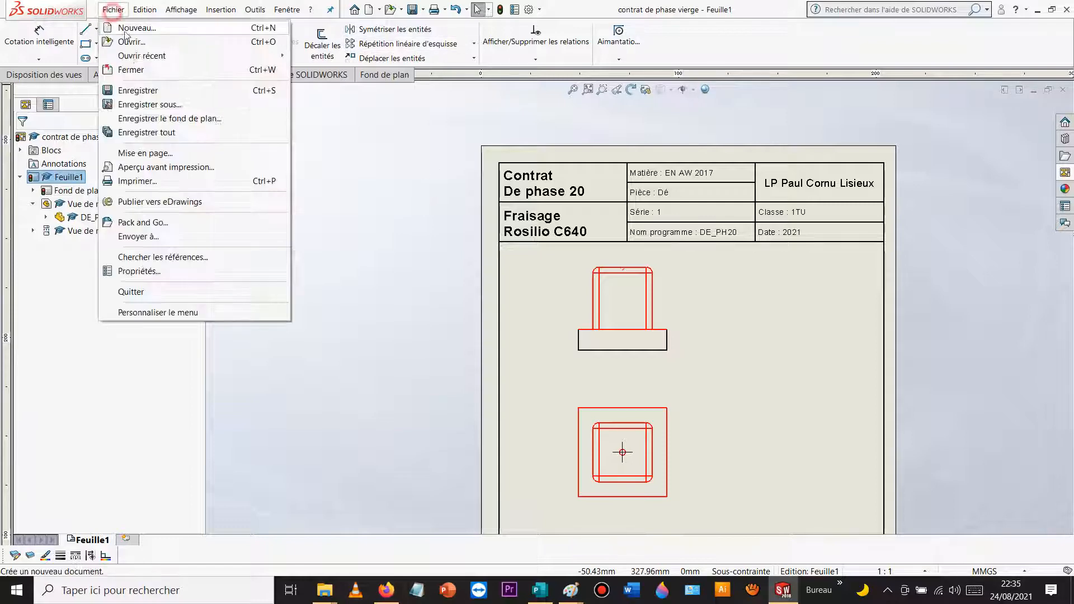
{"action": "left_click", "coordinate": [149, 105]}
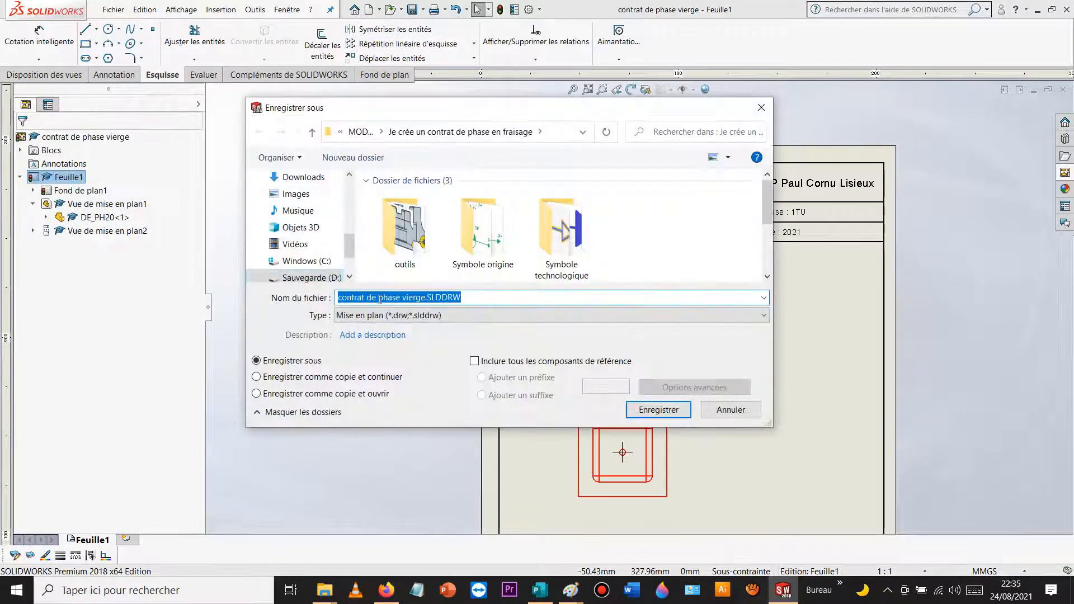
{"action": "left_click", "coordinate": [422, 298]}
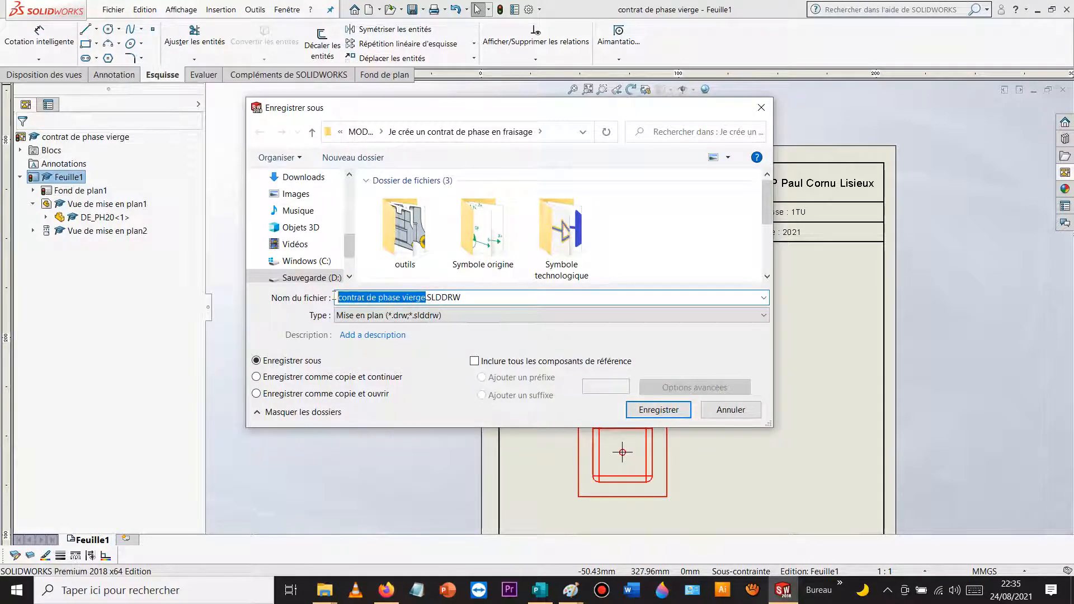
{"action": "left_click_drag", "start_coordinate": [396, 300], "coordinate": [309, 298]}
{"action": "type", "text": "CONTRAT_DE_PHASE20_DE"}
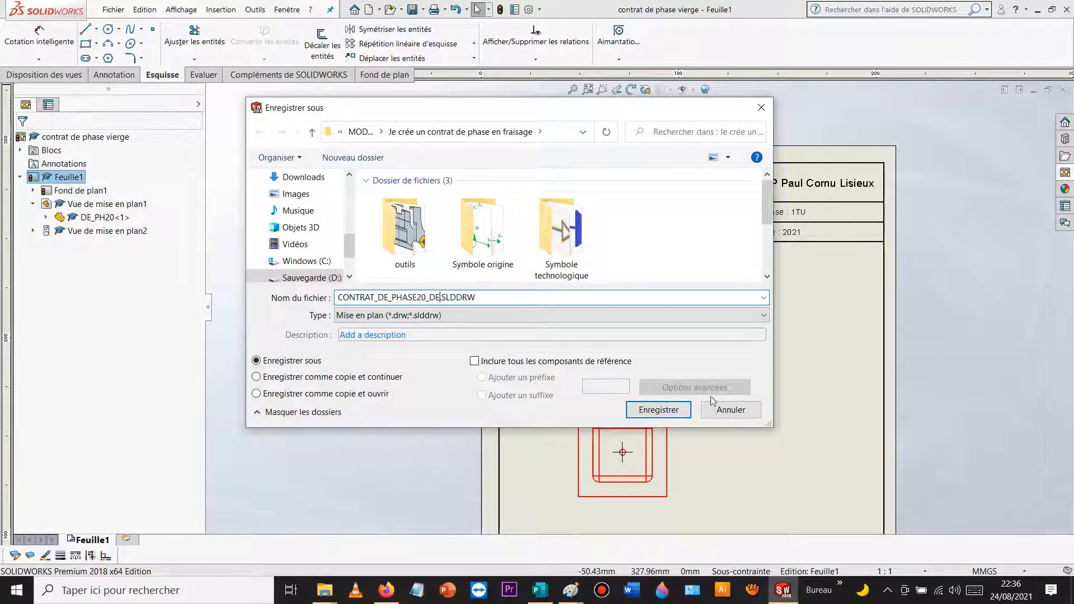
{"action": "left_click", "coordinate": [676, 411]}
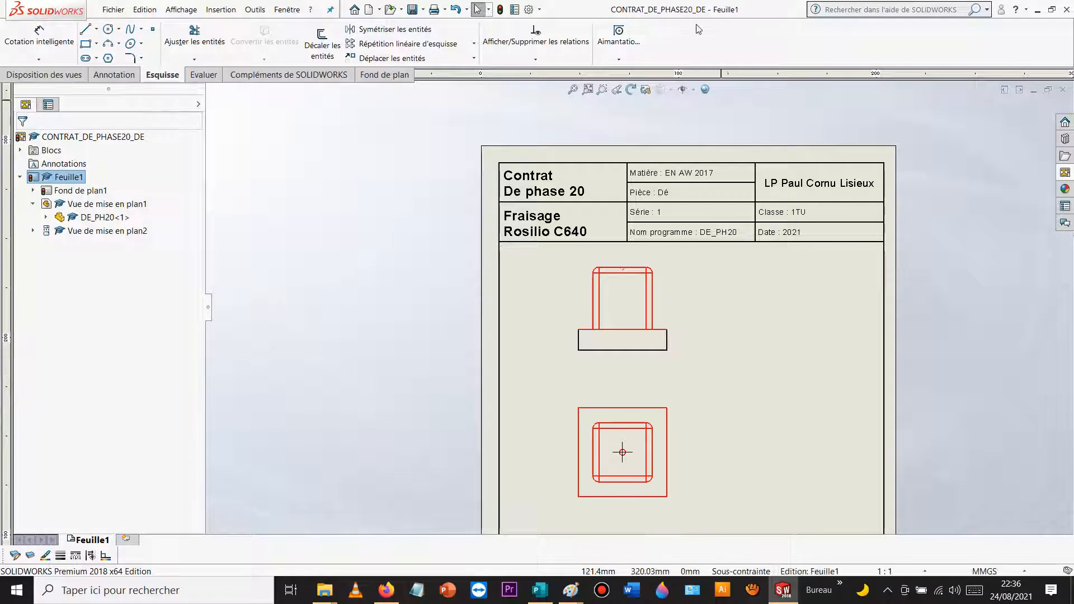
{"action": "scroll", "coordinate": [767, 343], "scroll_direction": "up", "scroll_amount": 3}
{"action": "scroll", "coordinate": [714, 347], "scroll_direction": "down", "scroll_amount": 2}
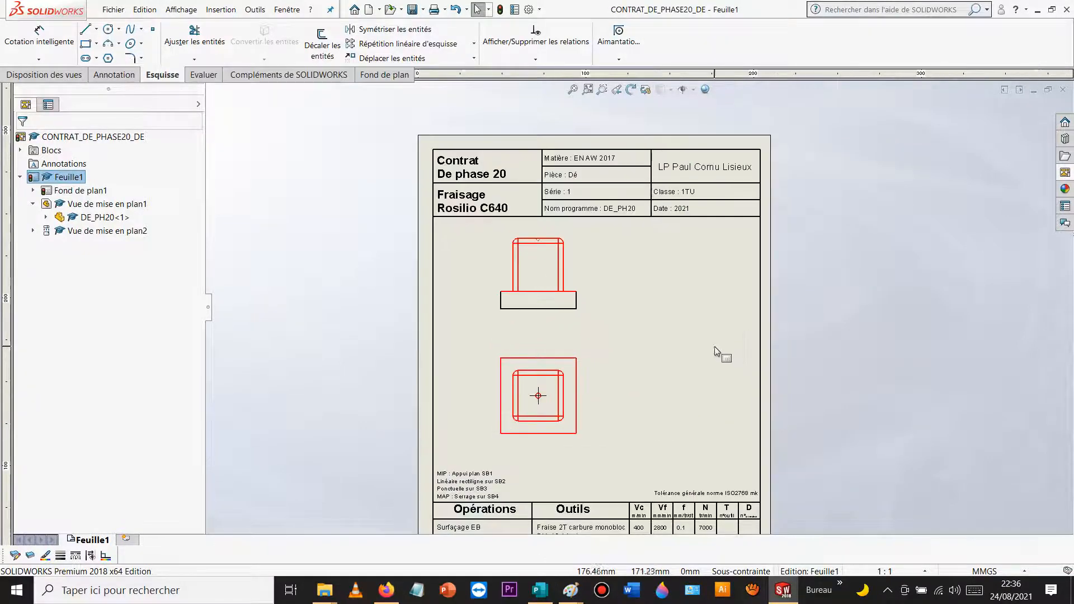
{"action": "scroll", "coordinate": [668, 387], "scroll_direction": "up", "scroll_amount": 2}
{"action": "scroll", "coordinate": [667, 386], "scroll_direction": "down", "scroll_amount": 2}
{"action": "scroll", "coordinate": [627, 295], "scroll_direction": "up", "scroll_amount": 1}
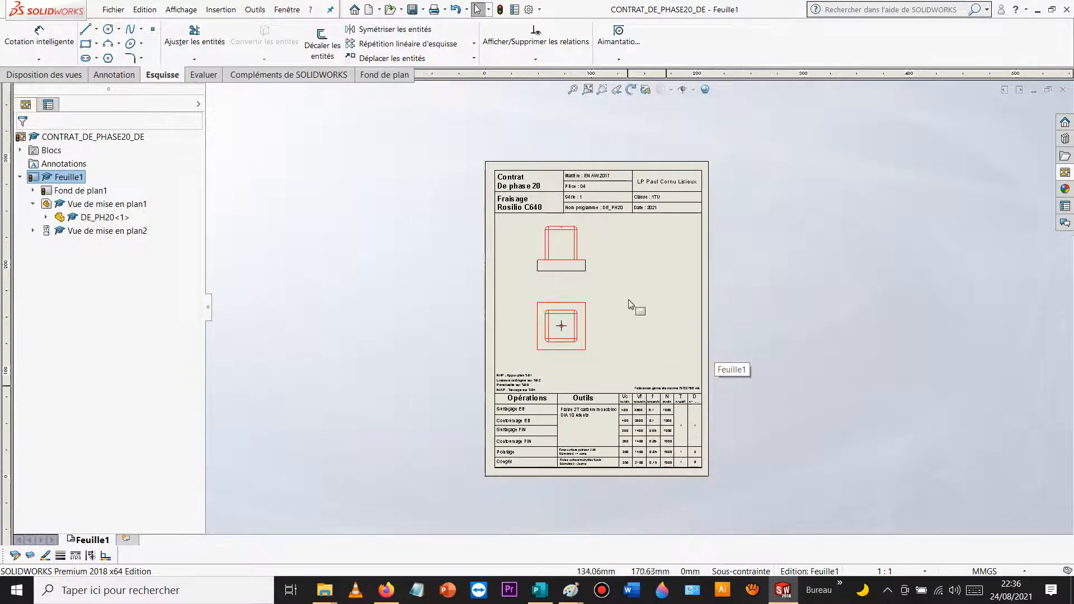
{"action": "scroll", "coordinate": [626, 310], "scroll_direction": "down", "scroll_amount": 2}
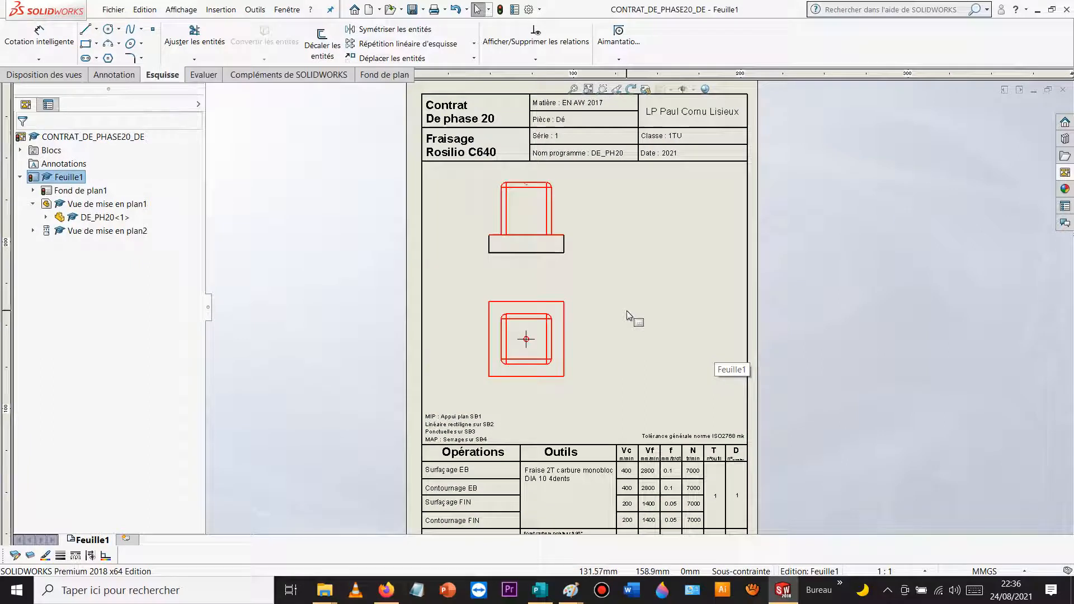
{"action": "left_click", "coordinate": [571, 302]}
{"action": "left_click", "coordinate": [647, 263]}
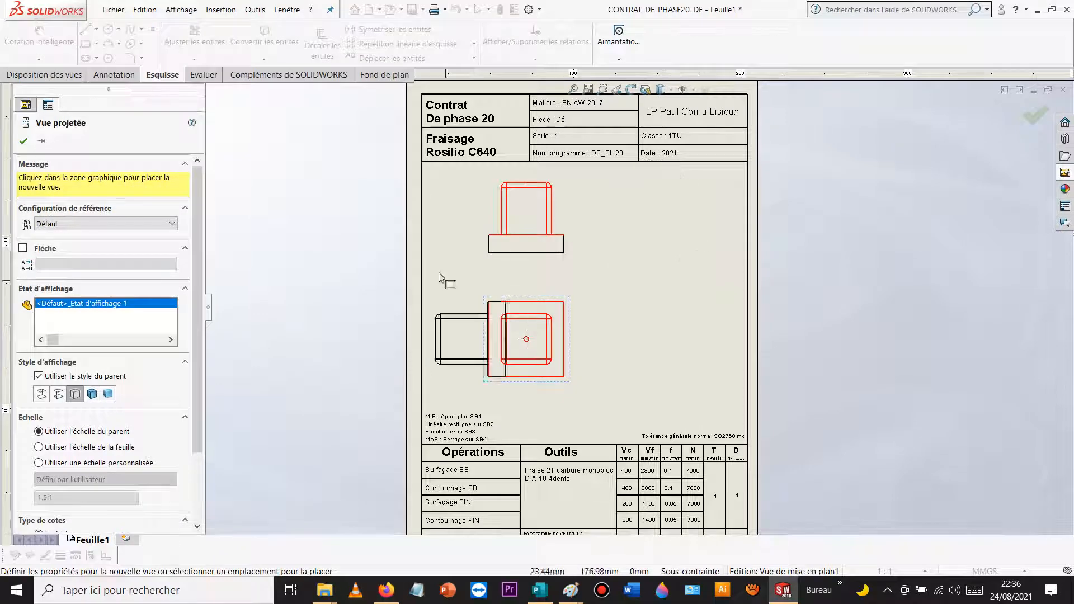
{"action": "key", "text": "Escape"}
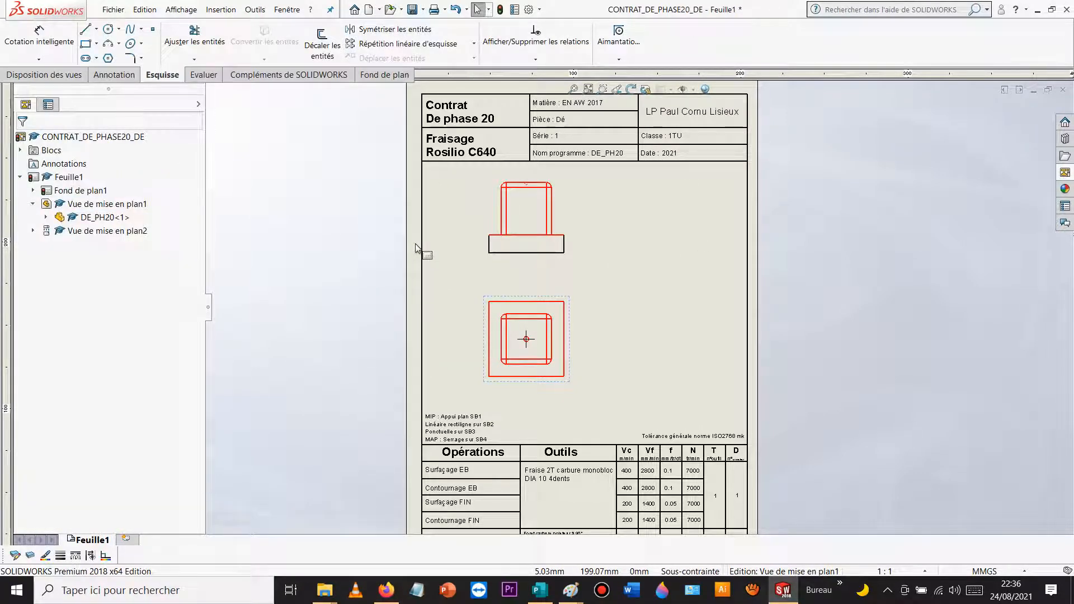
Step: Project an isometric view from the upper view and place it beside the lower view, just above the general tolerance note
{"action": "left_click", "coordinate": [568, 252]}
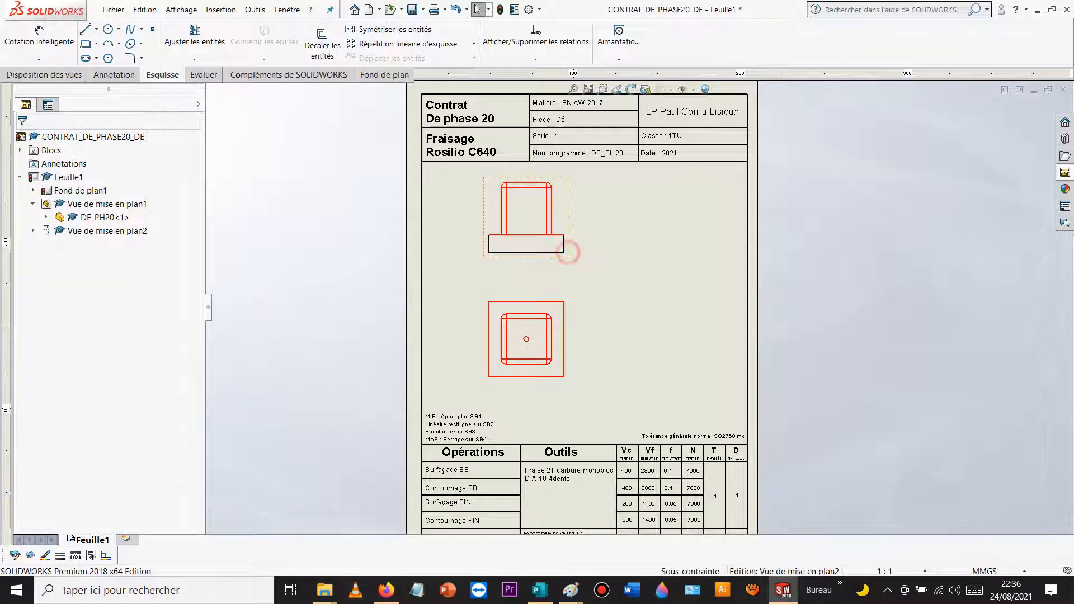
{"action": "left_click", "coordinate": [631, 222]}
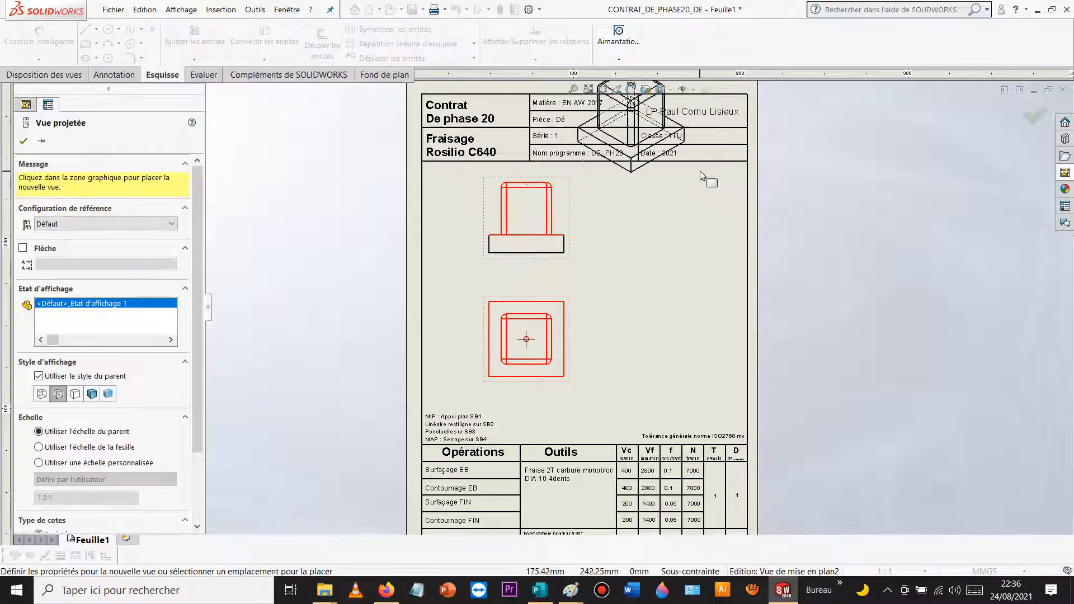
{"action": "left_click", "coordinate": [668, 168]}
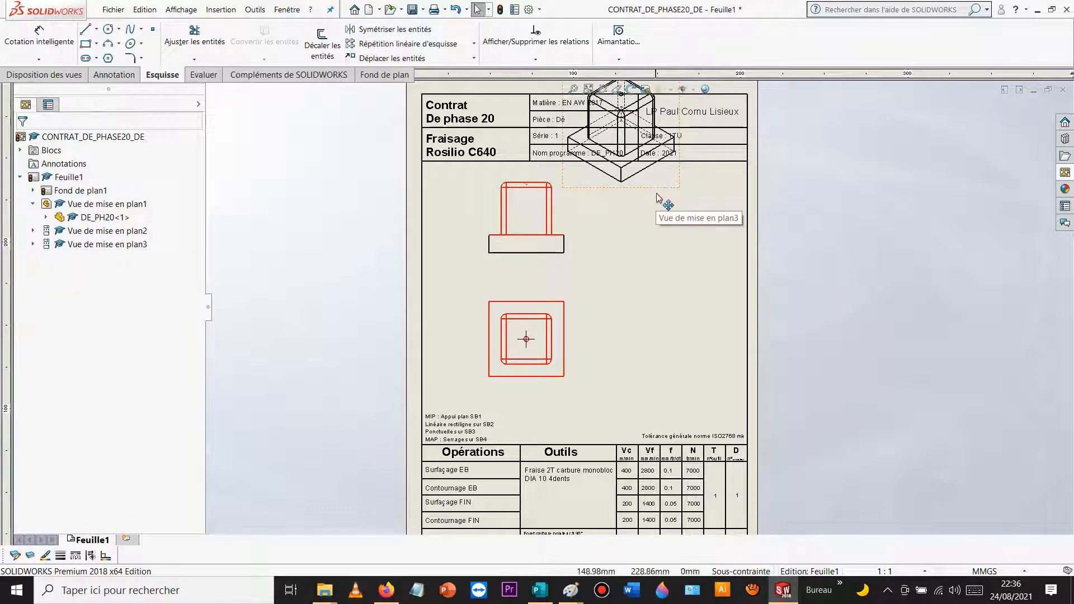
{"action": "left_click_drag", "start_coordinate": [656, 194], "coordinate": [722, 433]}
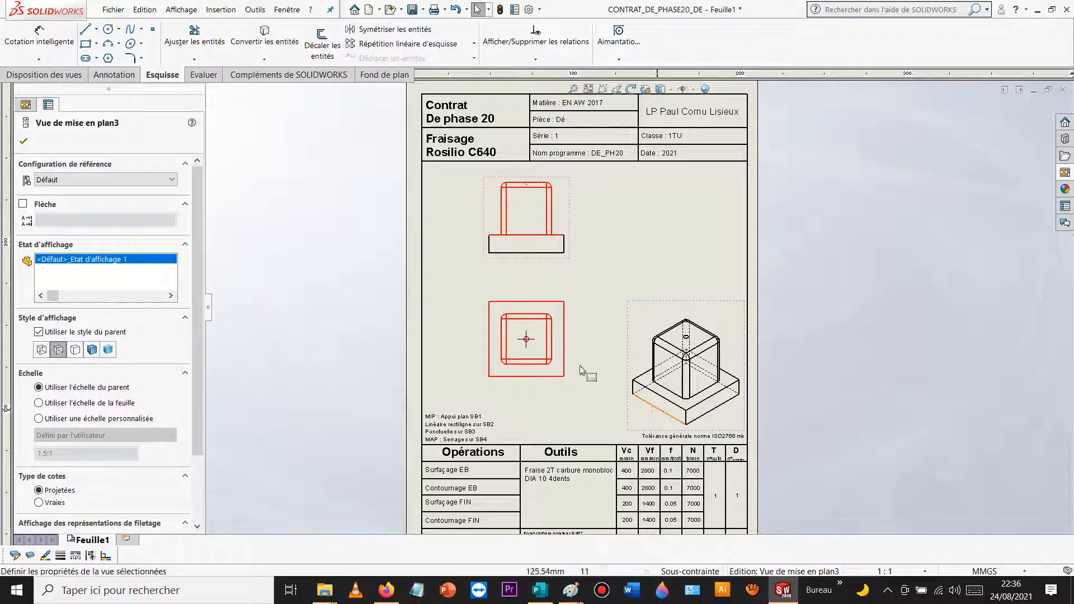
Step: Give the isometric view a custom 1:1 scale and the shaded with edges display style
{"action": "left_click", "coordinate": [39, 419]}
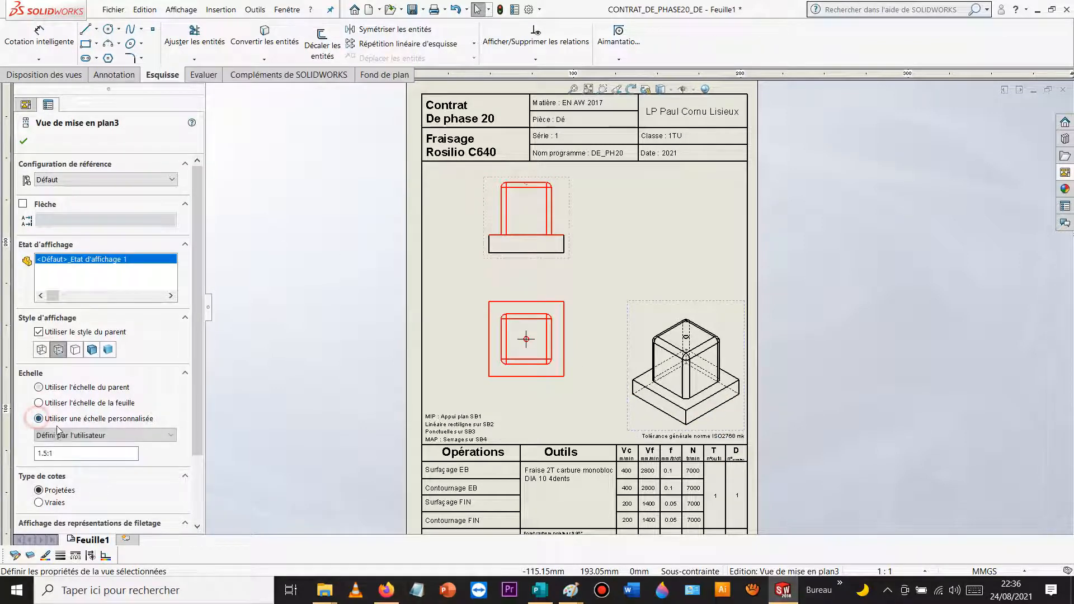
{"action": "left_click", "coordinate": [53, 436]}
{"action": "left_click", "coordinate": [56, 468]}
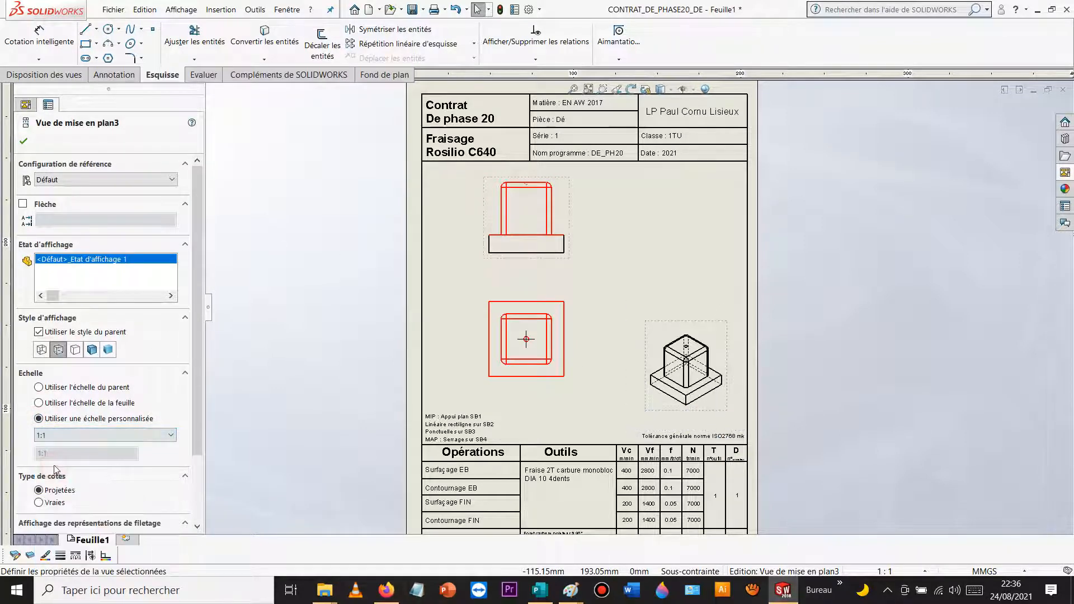
{"action": "left_click", "coordinate": [92, 351]}
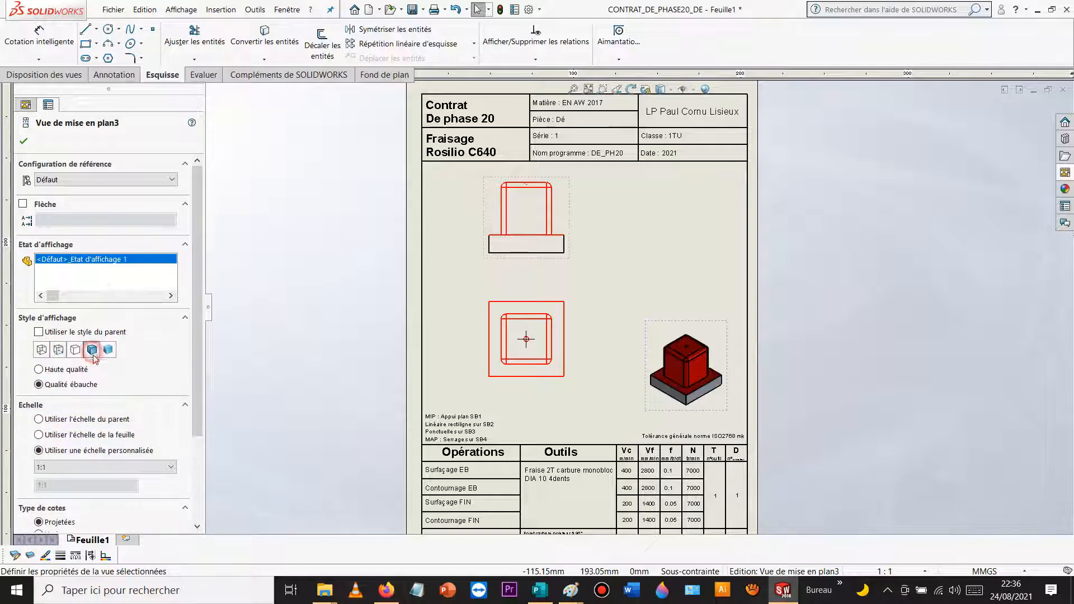
{"action": "left_click", "coordinate": [259, 308]}
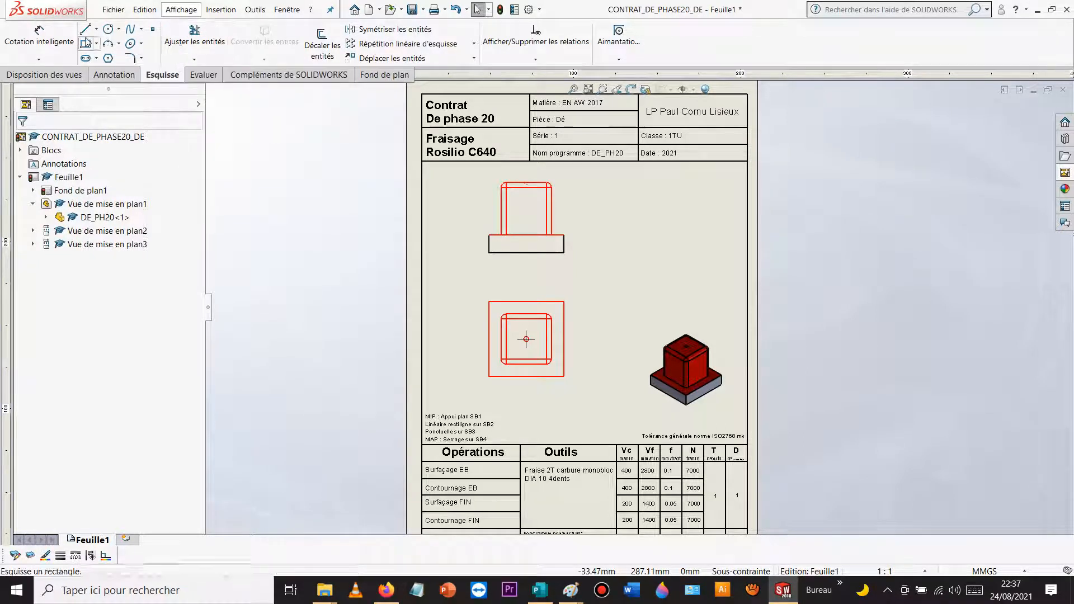
Step: Dimension the part's overall height in the upper view, from the base's bottom edge to the block's top edge, beside the part
{"action": "left_click", "coordinate": [40, 36]}
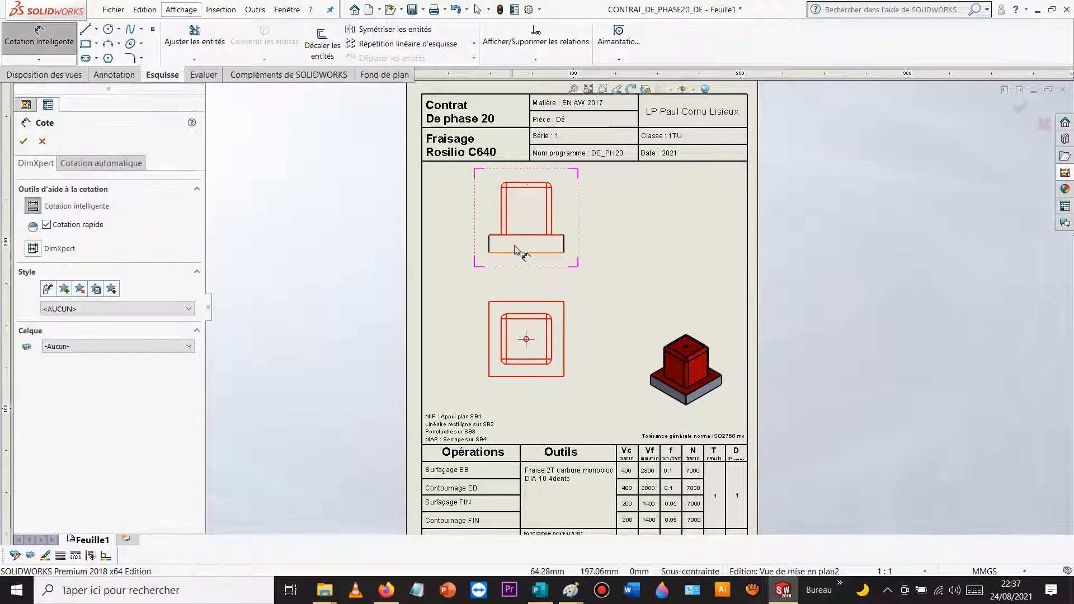
{"action": "scroll", "coordinate": [521, 210], "scroll_direction": "down", "scroll_amount": 3}
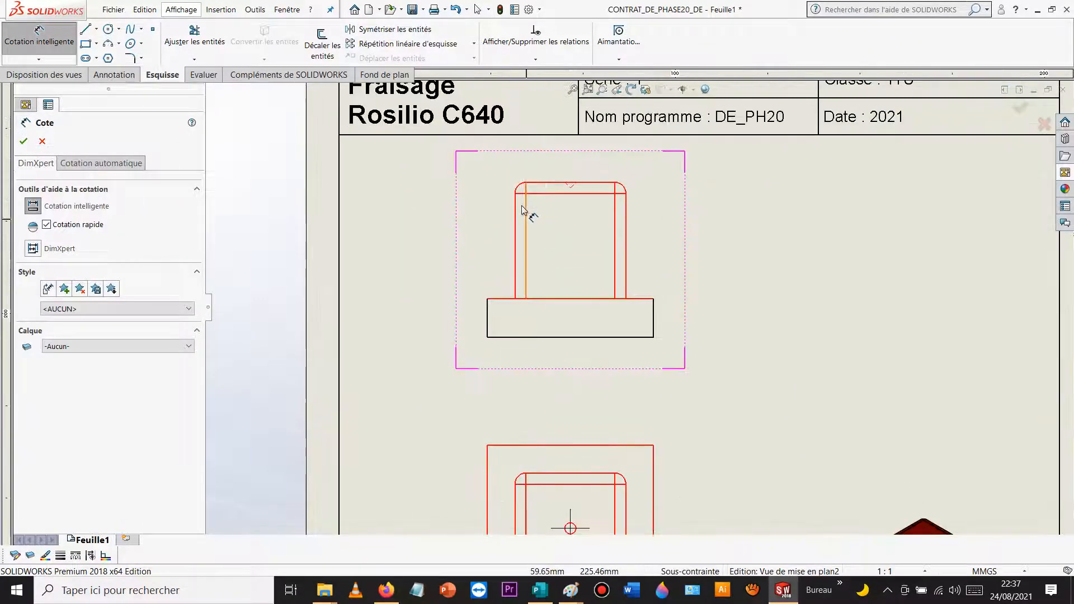
{"action": "left_click", "coordinate": [562, 183]}
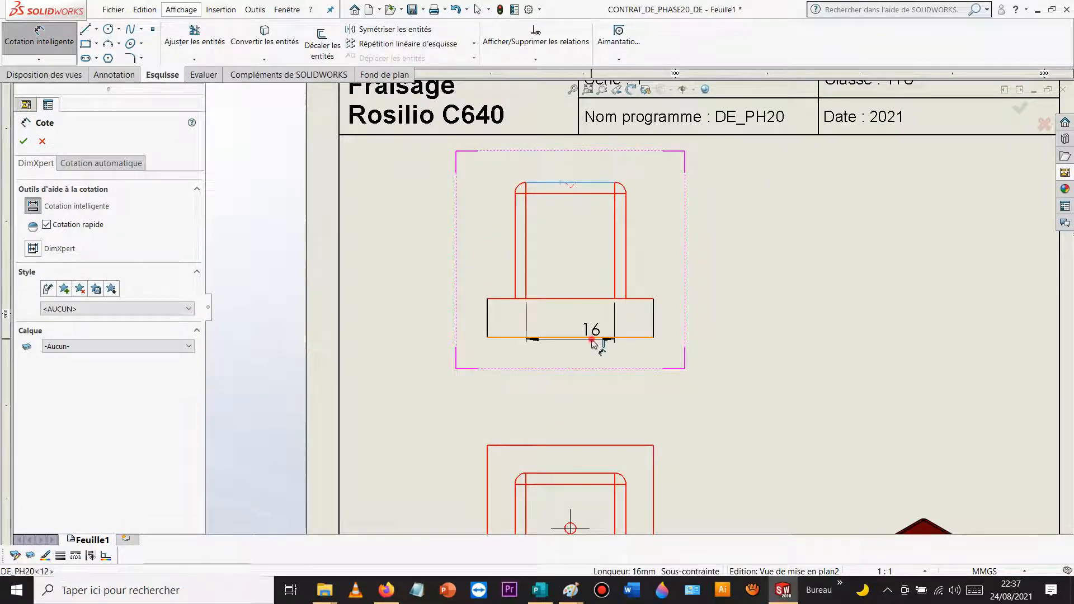
{"action": "left_click", "coordinate": [594, 337]}
{"action": "left_click", "coordinate": [706, 284]}
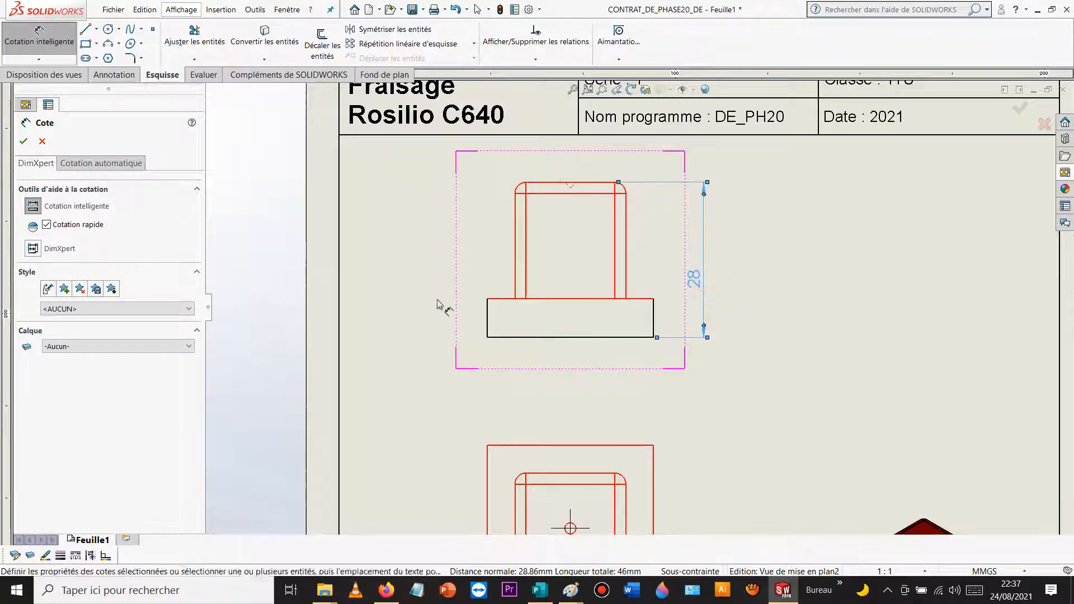
Step: Give the overall height dimension a symmetric tolerance of 0.3 mm and move its text up and closer to the part
{"action": "left_click", "coordinate": [76, 347]}
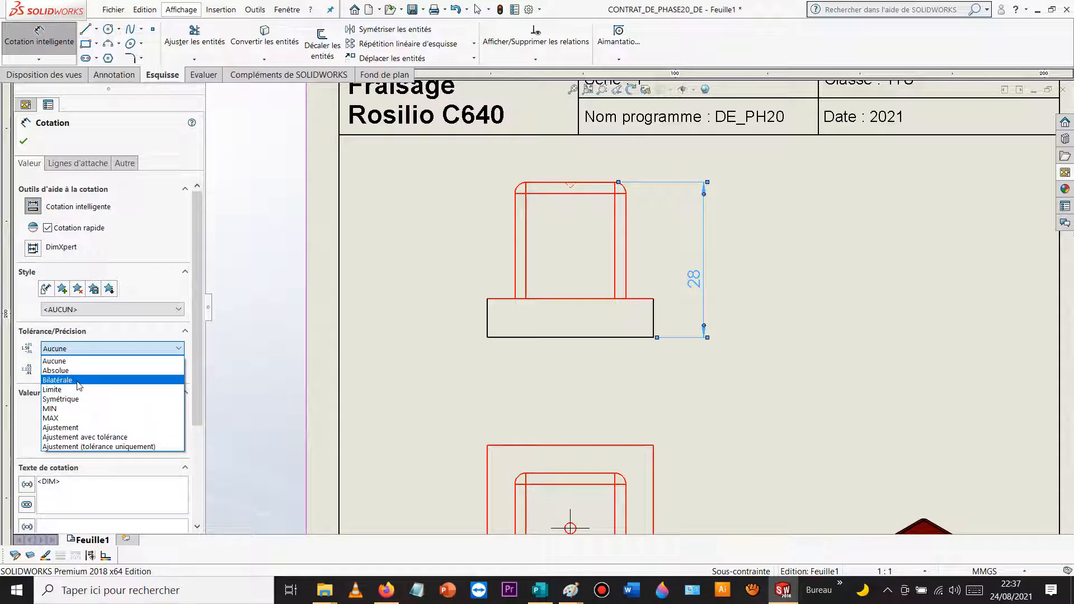
{"action": "left_click", "coordinate": [78, 399]}
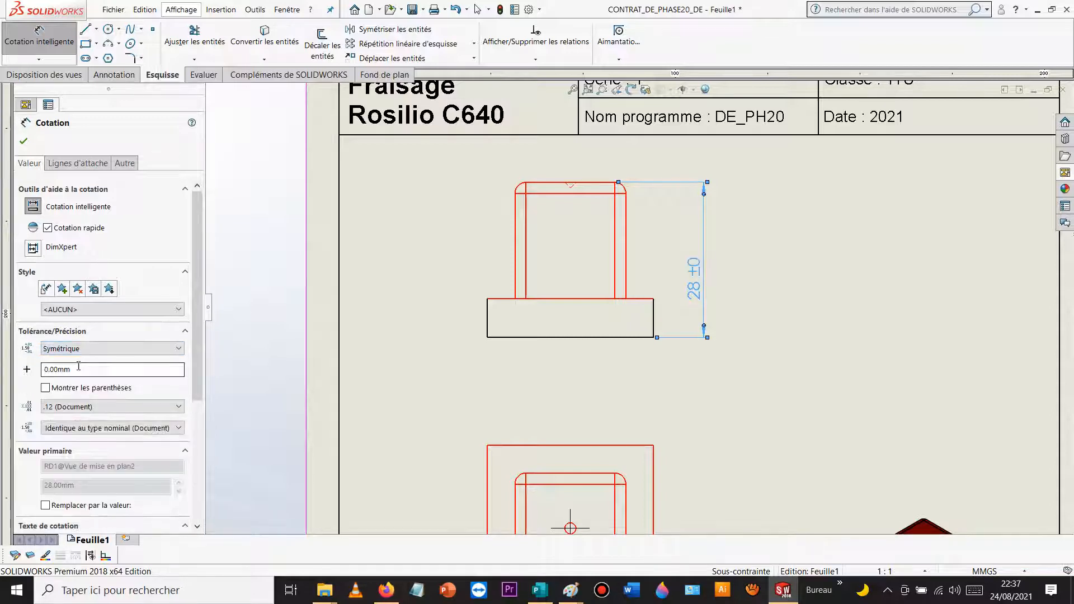
{"action": "double_click", "coordinate": [87, 369]}
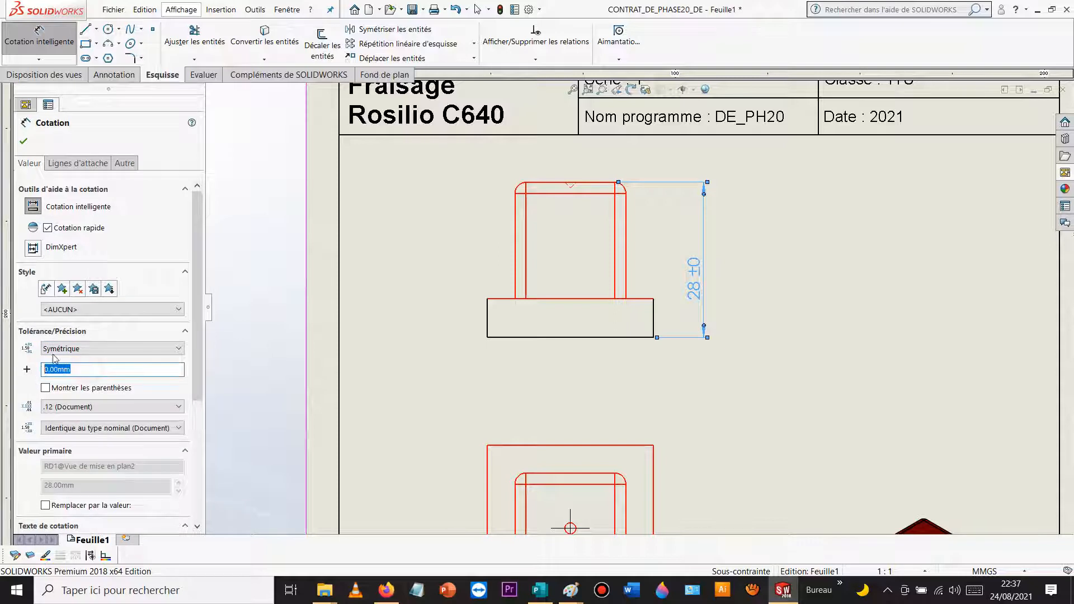
{"action": "type", "text": "0."}
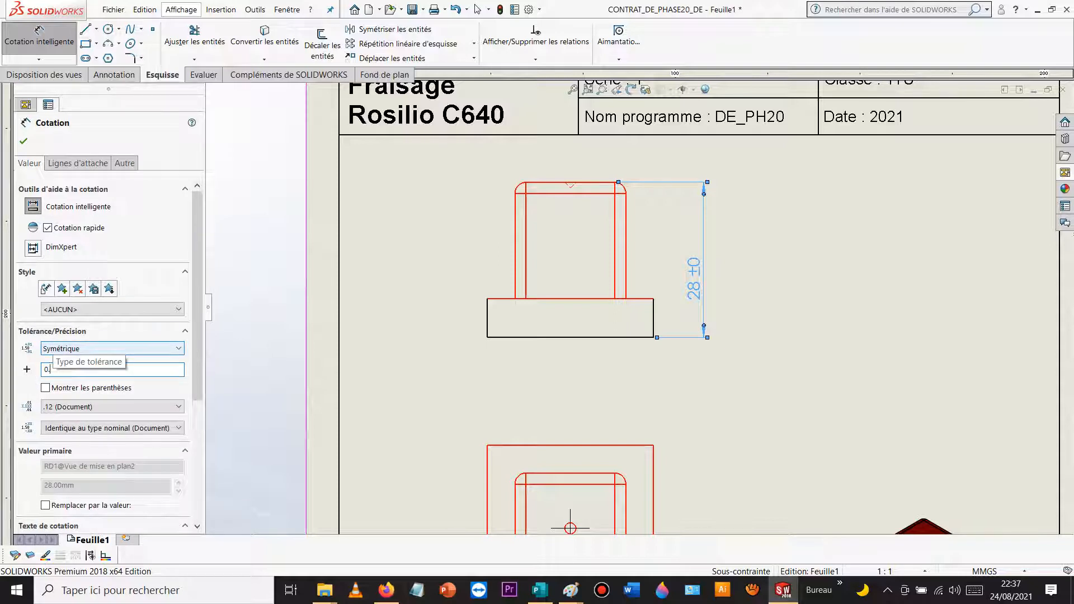
{"action": "type", "text": "3"}
{"action": "key", "text": "Return"}
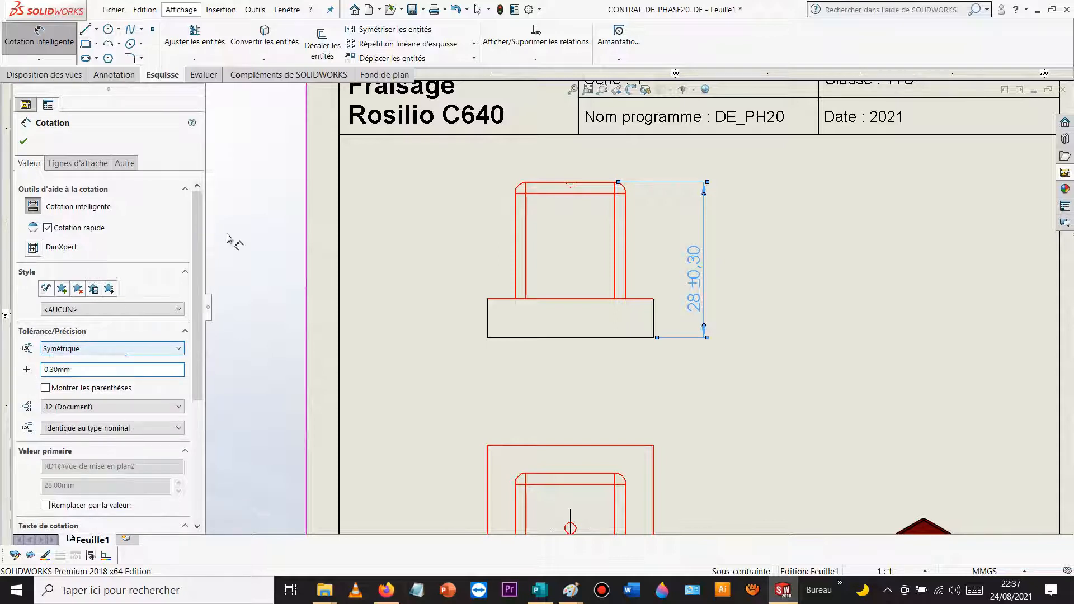
{"action": "left_click_drag", "start_coordinate": [694, 286], "coordinate": [695, 259]}
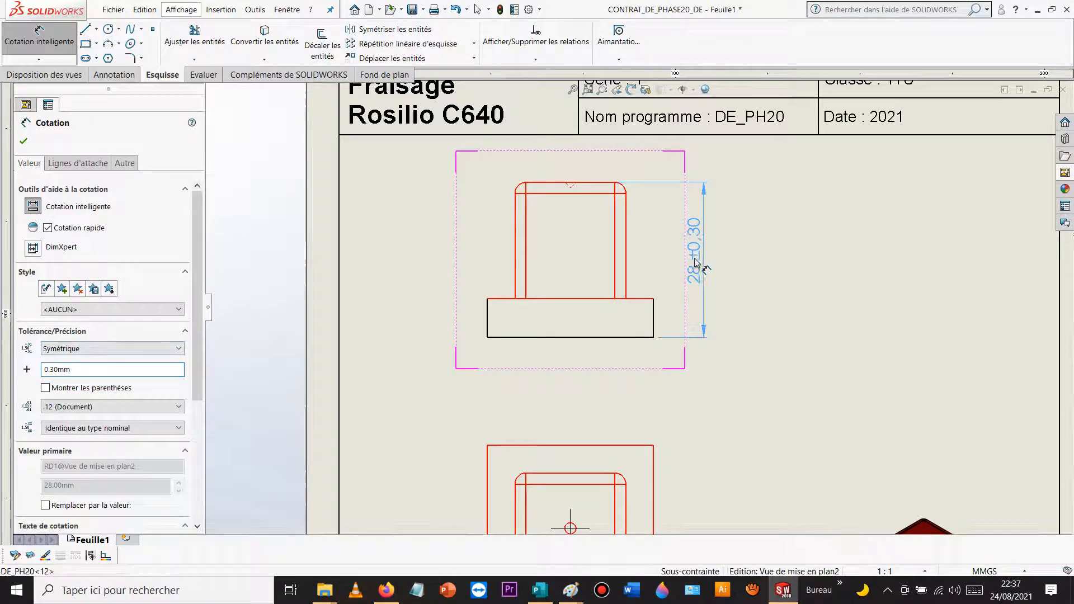
{"action": "left_click", "coordinate": [775, 312]}
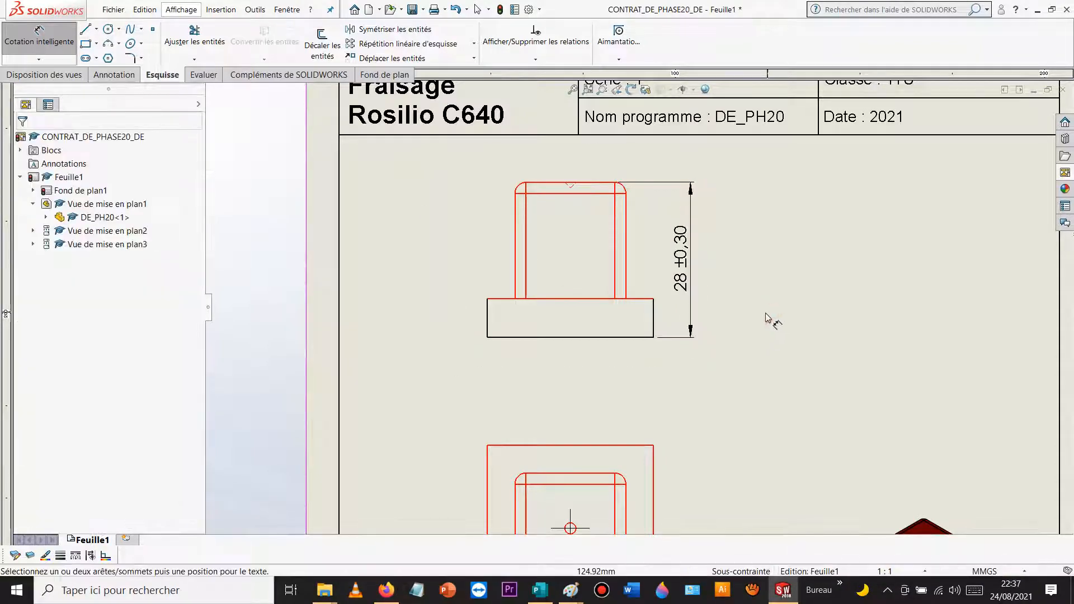
Step: Dimension the raised block's width between its two outer vertical edges in the lower view, placing the text outside the base outline
{"action": "scroll", "coordinate": [769, 316], "scroll_direction": "up", "scroll_amount": 2}
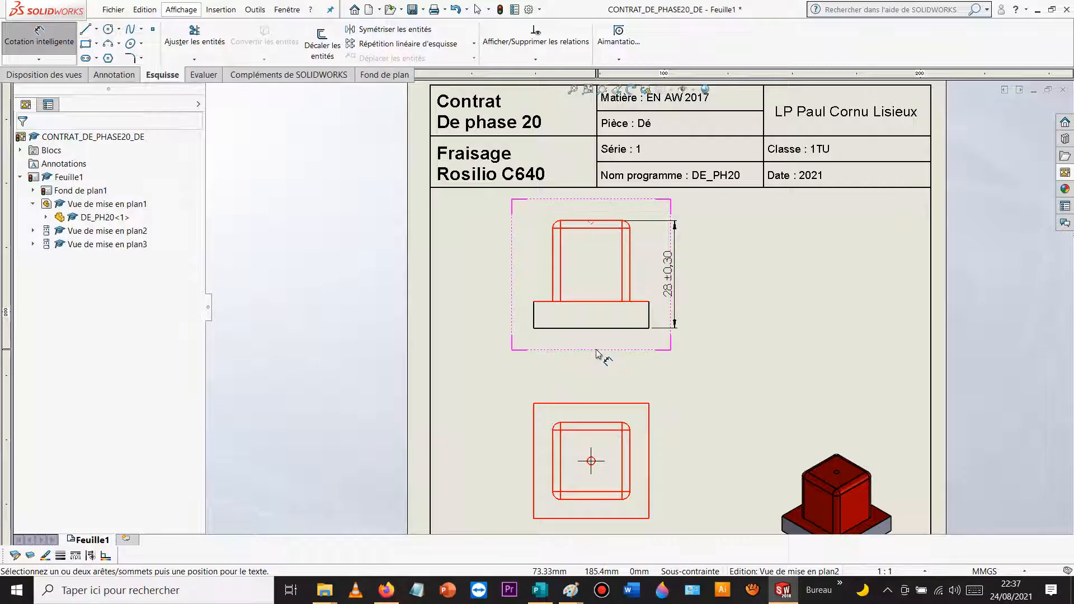
{"action": "scroll", "coordinate": [596, 356], "scroll_direction": "up", "scroll_amount": 1}
{"action": "scroll", "coordinate": [559, 380], "scroll_direction": "down", "scroll_amount": 2}
{"action": "scroll", "coordinate": [627, 414], "scroll_direction": "up", "scroll_amount": 3}
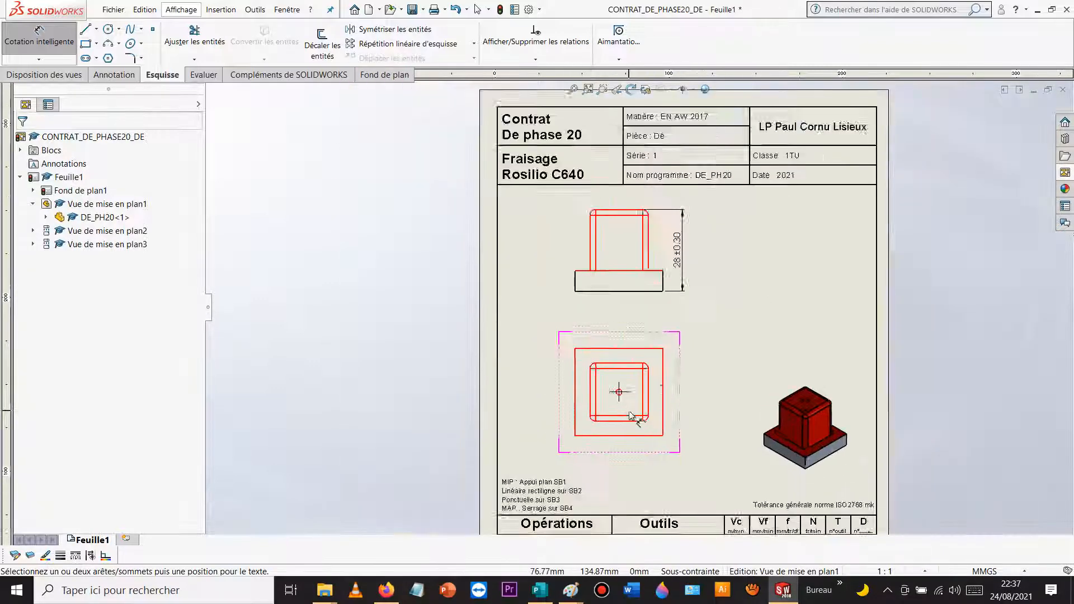
{"action": "scroll", "coordinate": [630, 415], "scroll_direction": "down", "scroll_amount": 3}
{"action": "left_click", "coordinate": [567, 350]}
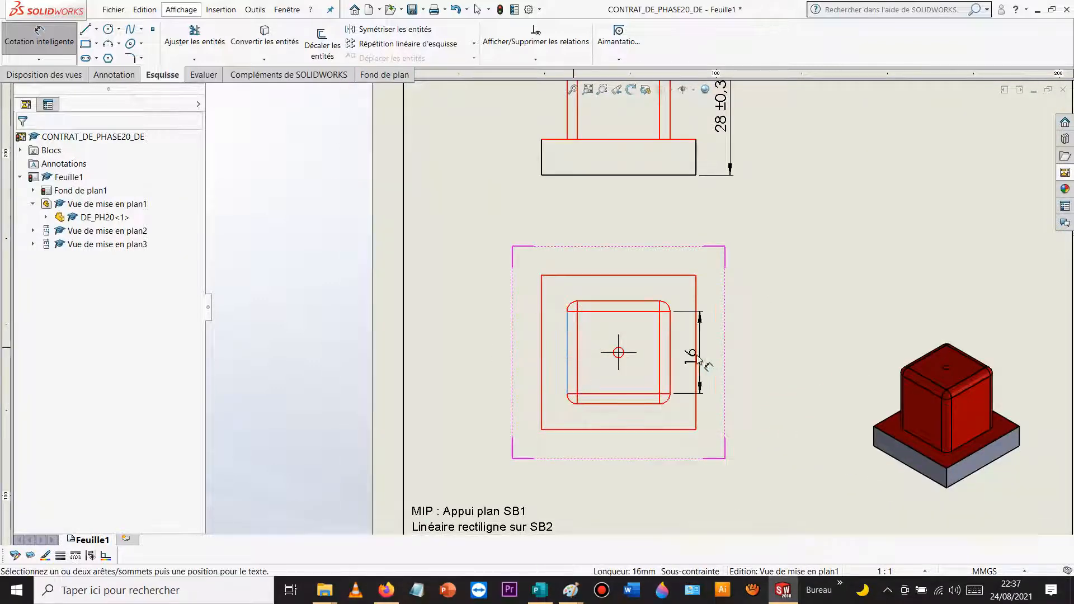
{"action": "left_click", "coordinate": [670, 348]}
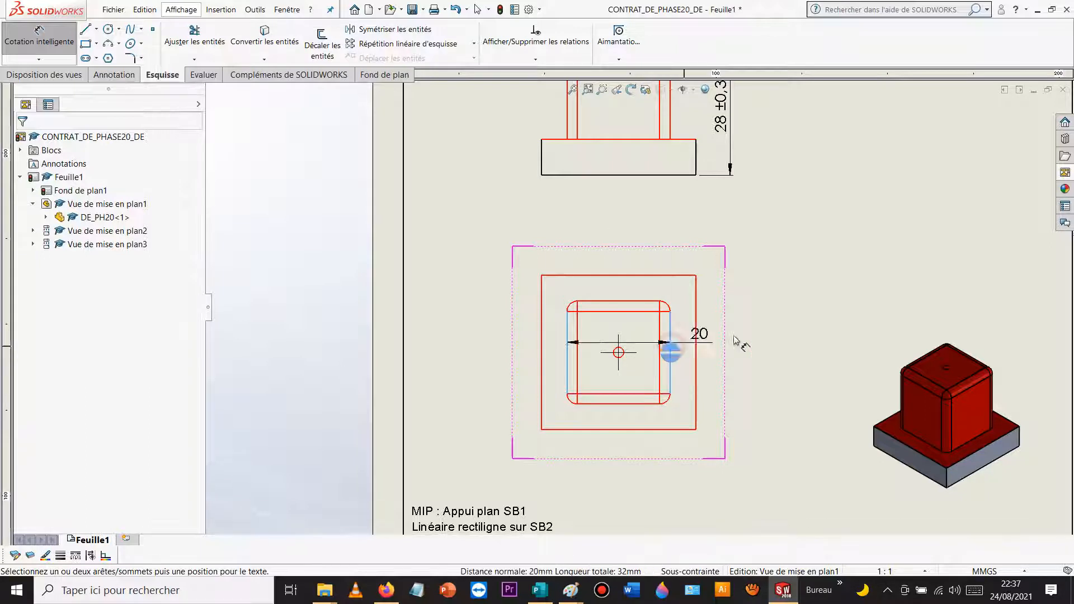
{"action": "left_click", "coordinate": [756, 330]}
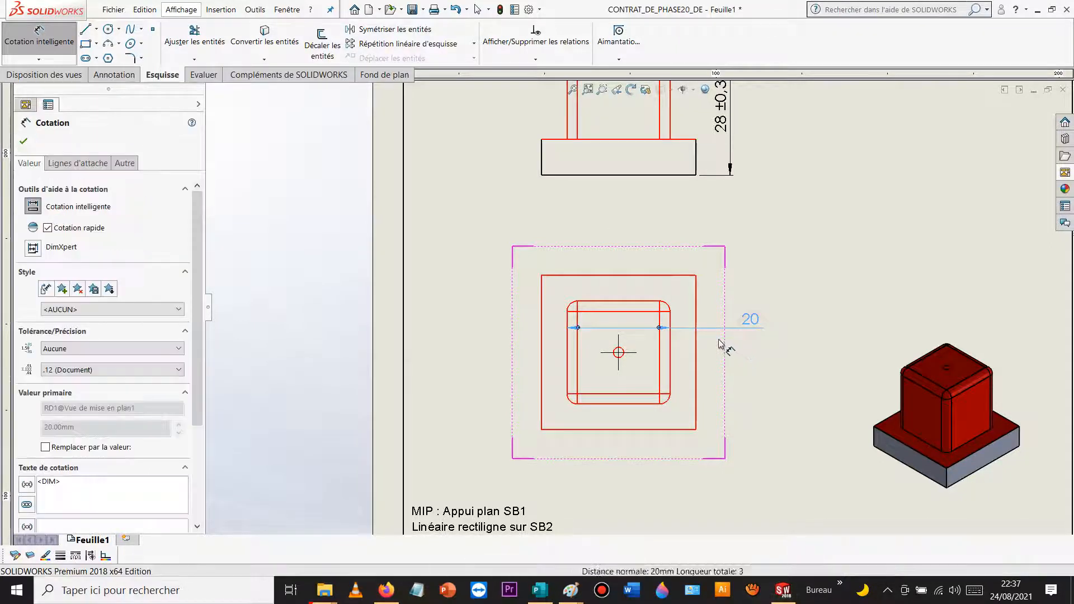
Step: Give the raised block's width dimension in the lower view a symmetric tolerance of 0.02 mm
{"action": "left_click", "coordinate": [67, 348]}
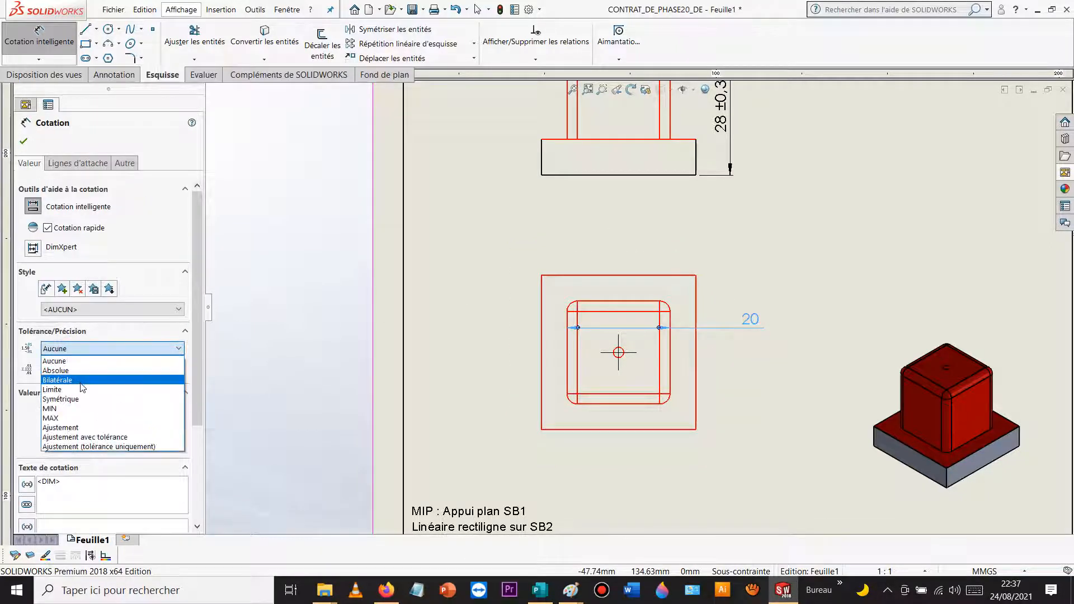
{"action": "left_click", "coordinate": [84, 399]}
{"action": "left_click_drag", "start_coordinate": [96, 369], "coordinate": [47, 379]}
{"action": "type", "text": "0."}
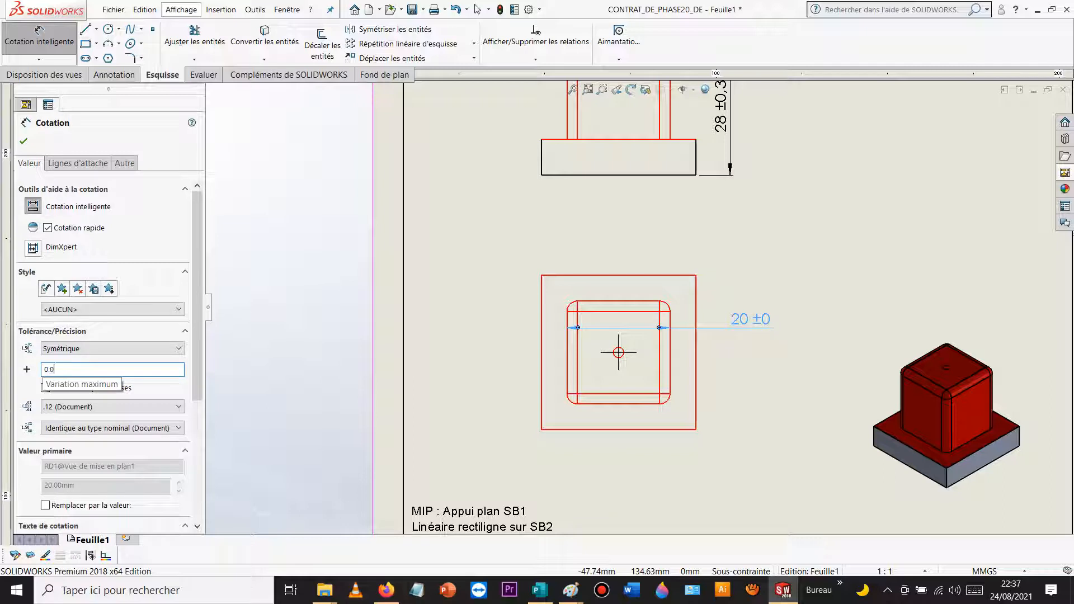
{"action": "type", "text": "02"}
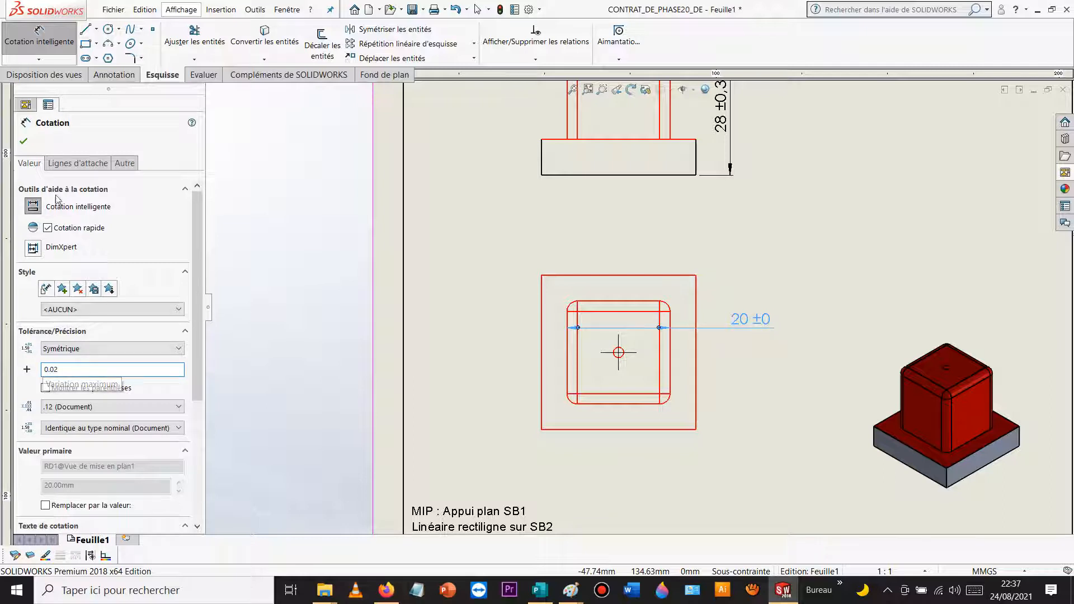
{"action": "left_click", "coordinate": [23, 141]}
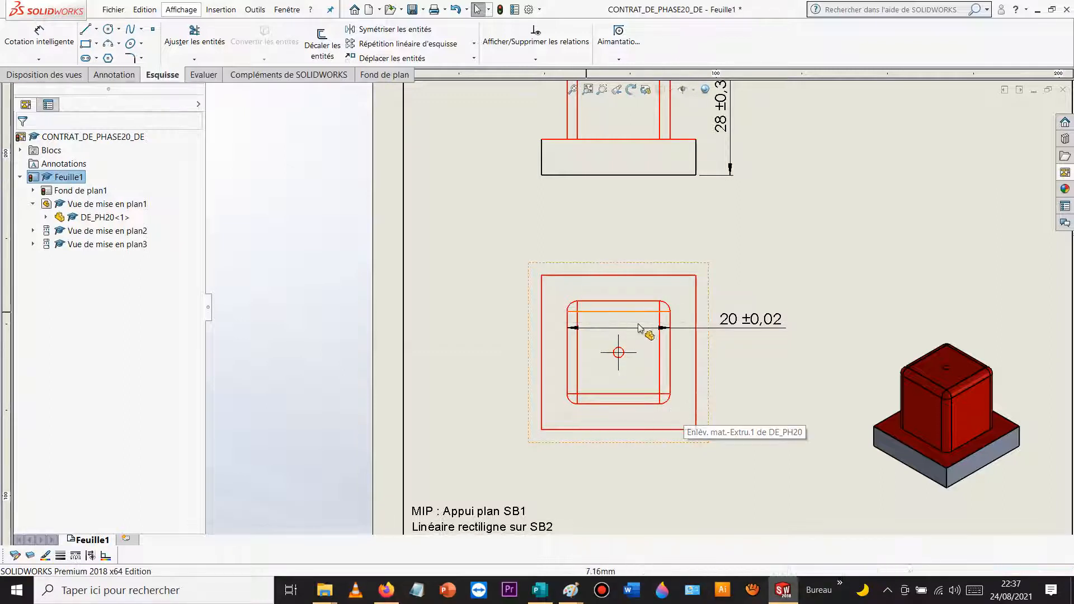
Step: Insert the picture OPAXE_ZX.png from the Symbole origine folder of "Je crée un contrat de phase en fraisage" into the drawing
{"action": "scroll", "coordinate": [682, 246], "scroll_direction": "up", "scroll_amount": 3}
{"action": "scroll", "coordinate": [666, 213], "scroll_direction": "down", "scroll_amount": 3}
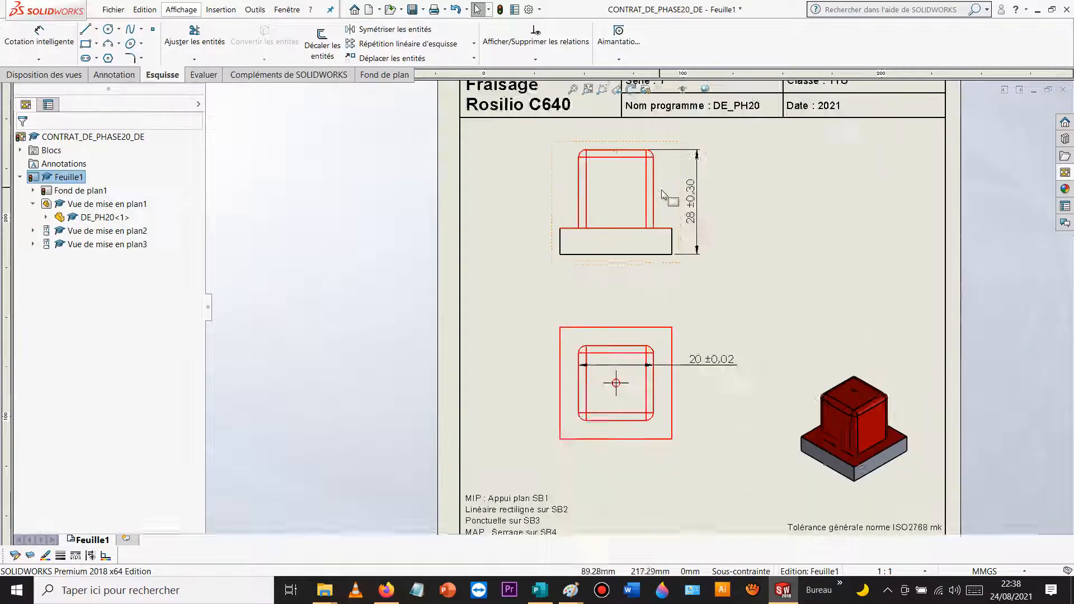
{"action": "scroll", "coordinate": [690, 369], "scroll_direction": "down", "scroll_amount": 2}
{"action": "scroll", "coordinate": [690, 367], "scroll_direction": "up", "scroll_amount": 4}
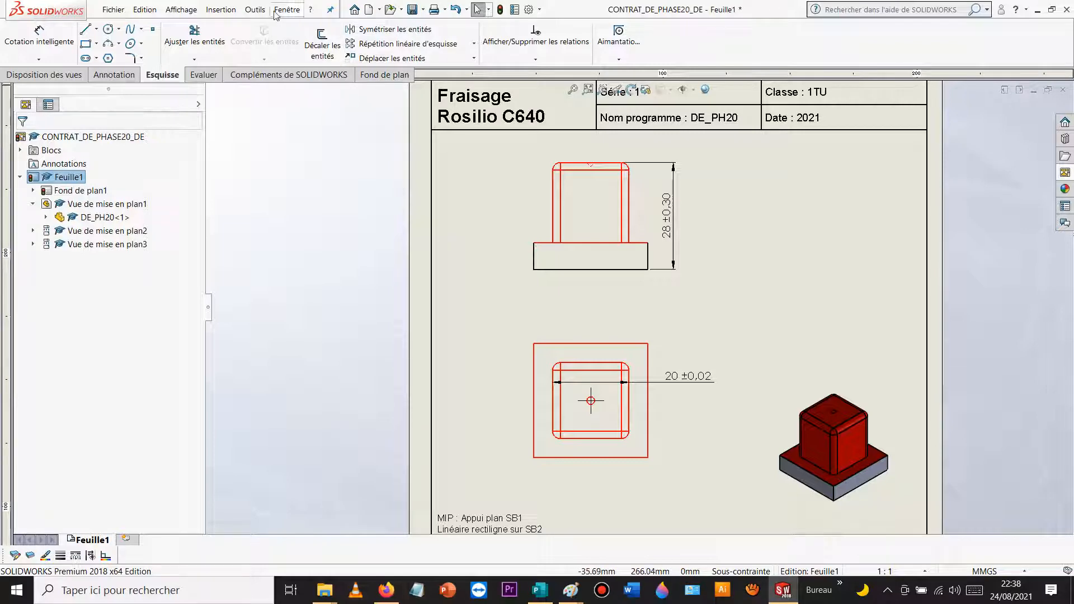
{"action": "left_click", "coordinate": [230, 13]}
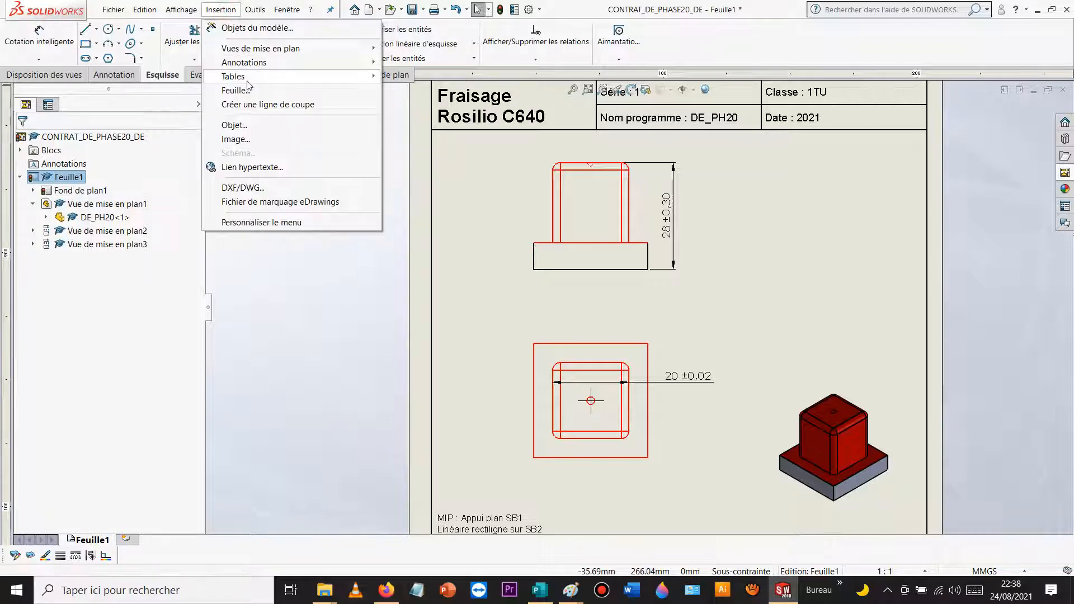
{"action": "left_click", "coordinate": [238, 140]}
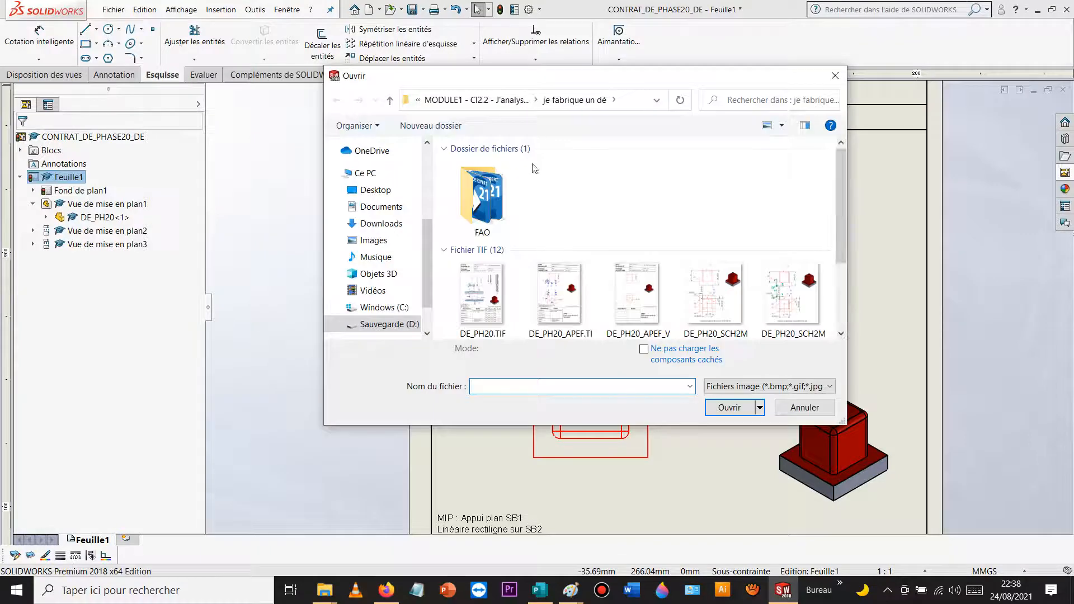
{"action": "left_click", "coordinate": [507, 99]}
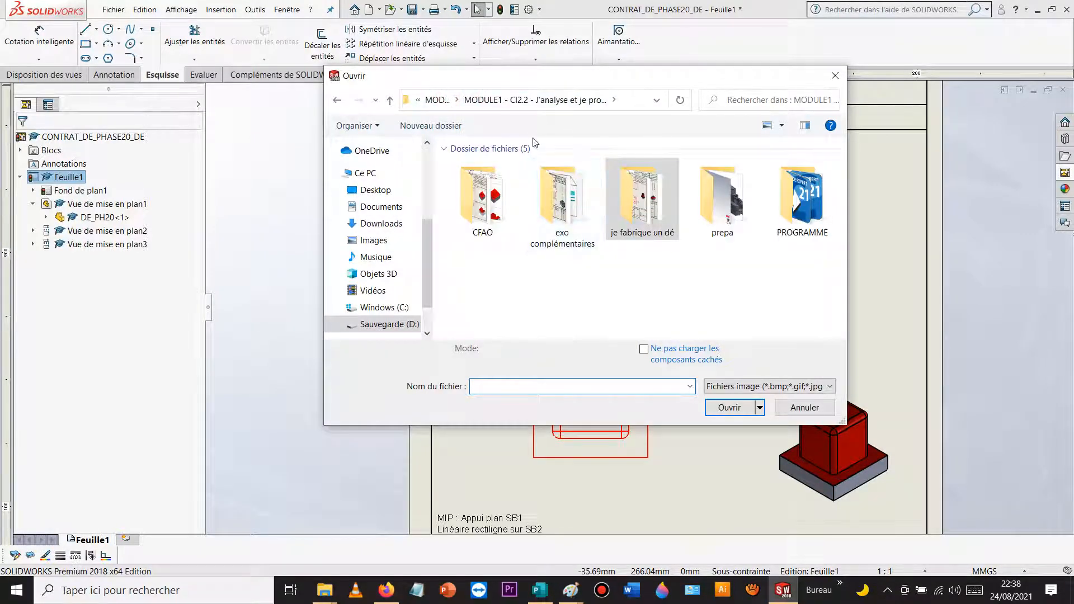
{"action": "left_click", "coordinate": [439, 100]}
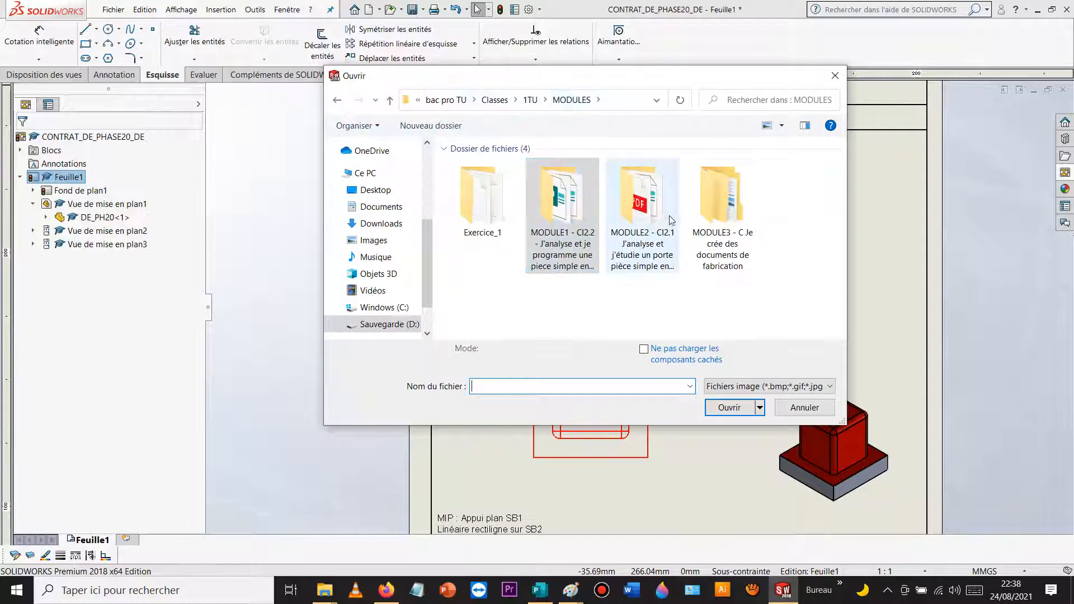
{"action": "double_click", "coordinate": [706, 214]}
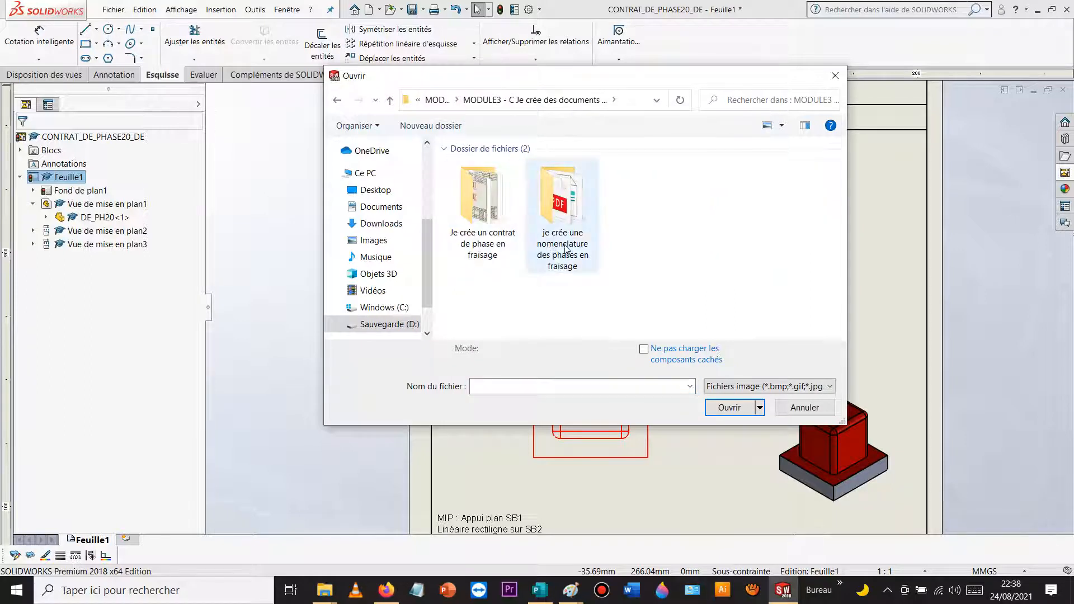
{"action": "left_click", "coordinate": [491, 202]}
{"action": "double_click", "coordinate": [491, 203]}
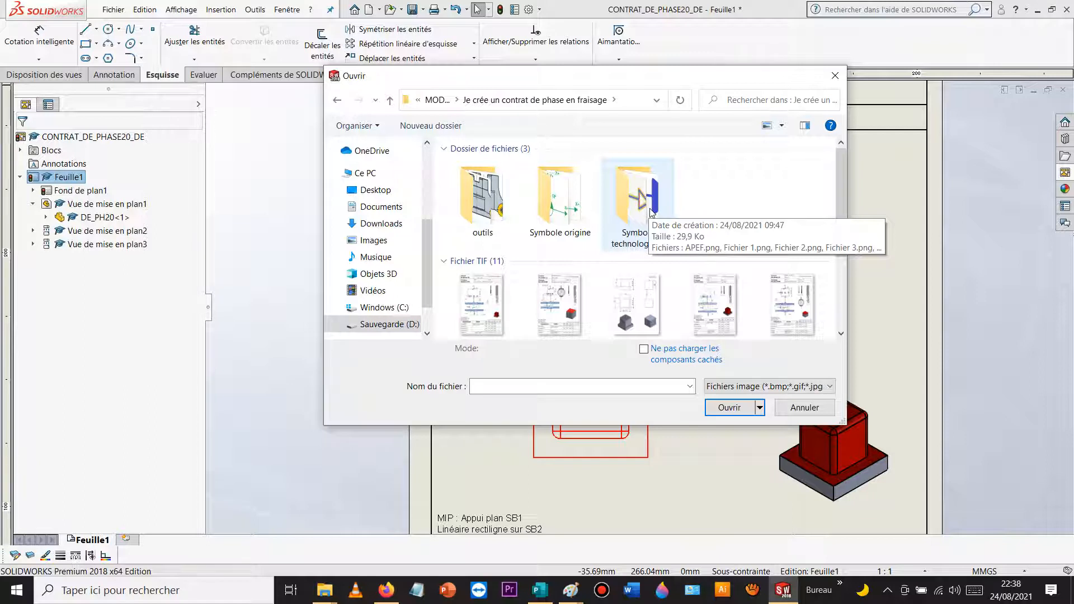
{"action": "double_click", "coordinate": [561, 198]}
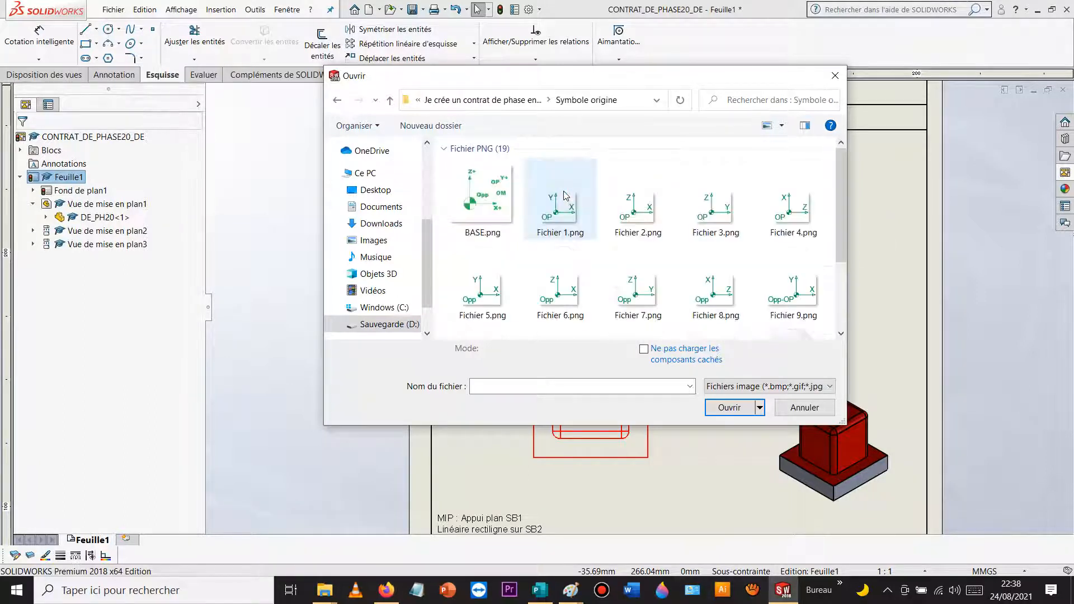
{"action": "scroll", "coordinate": [581, 266], "scroll_direction": "down", "scroll_amount": 3}
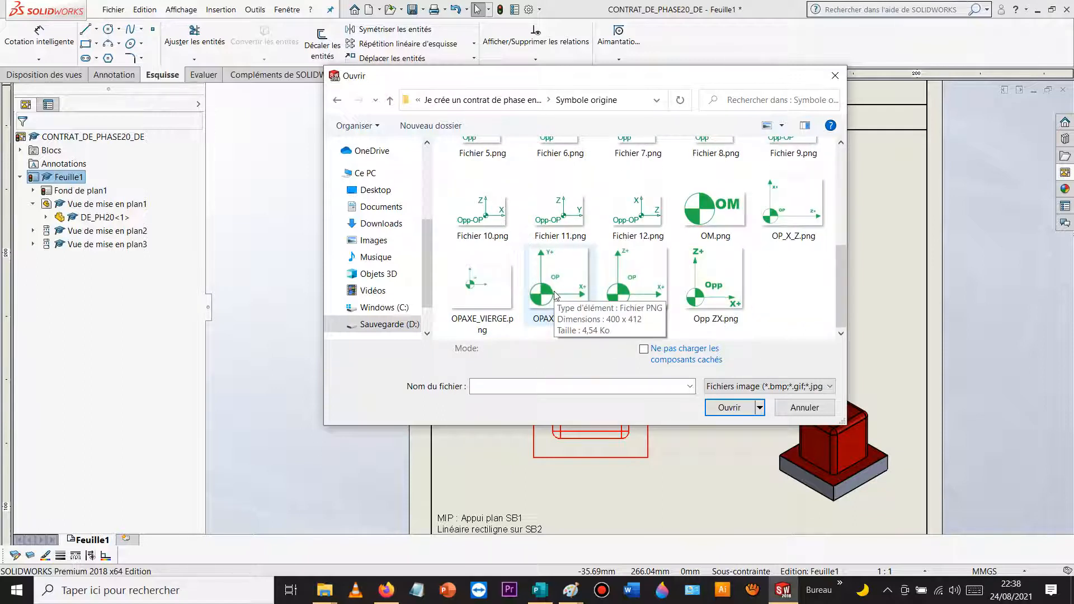
{"action": "double_click", "coordinate": [633, 277]}
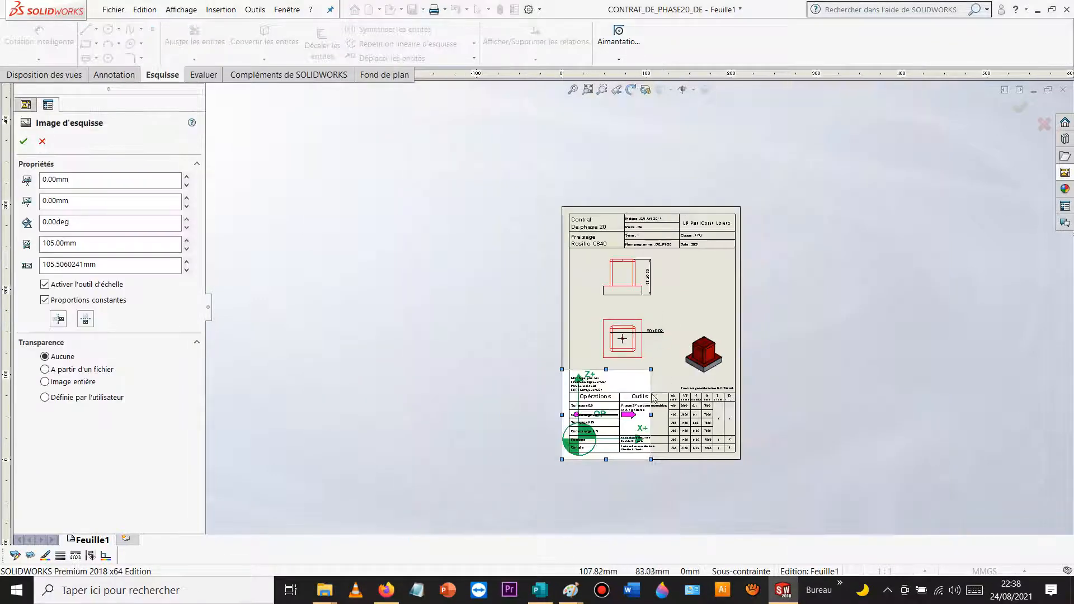
Step: Scale the ZX origin picture to about 23 mm and place its origin on the base's lower-left corner in the upper view
{"action": "scroll", "coordinate": [655, 393], "scroll_direction": "down", "scroll_amount": 3}
{"action": "mouse_move", "coordinate": [647, 325]}
{"action": "left_mouse_down"}
{"action": "mouse_move", "coordinate": [503, 463]}
{"action": "mouse_move", "coordinate": [544, 202]}
{"action": "mouse_move", "coordinate": [564, 181]}
{"action": "left_mouse_up"}
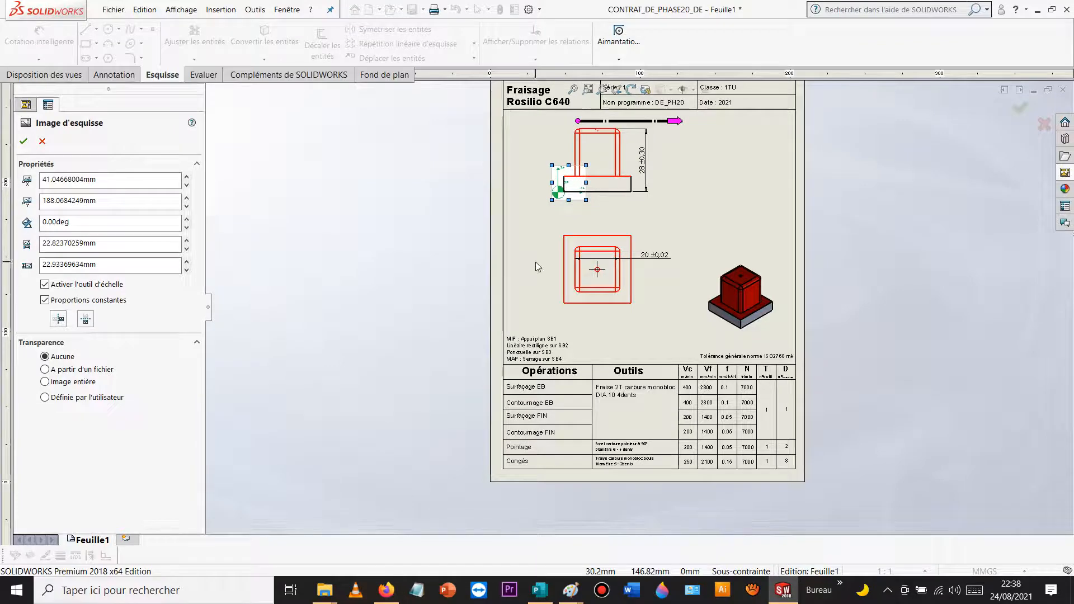
{"action": "scroll", "coordinate": [579, 168], "scroll_direction": "down", "scroll_amount": 10}
{"action": "left_click_drag", "start_coordinate": [603, 319], "coordinate": [631, 320]}
{"action": "key", "text": "Return"}
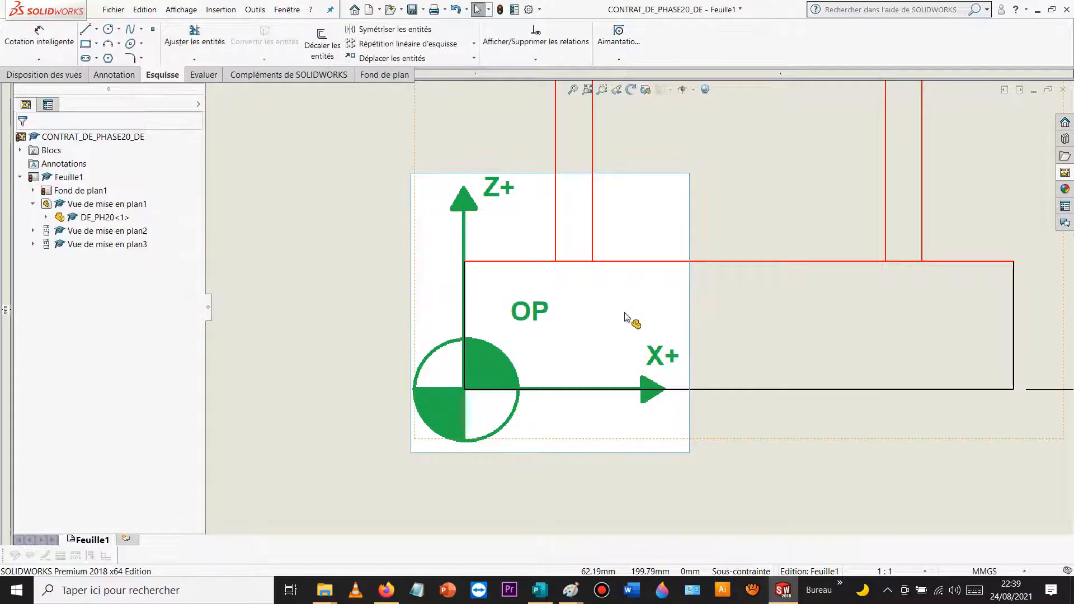
{"action": "scroll", "coordinate": [612, 319], "scroll_direction": "up", "scroll_amount": 10}
{"action": "left_click", "coordinate": [609, 342]}
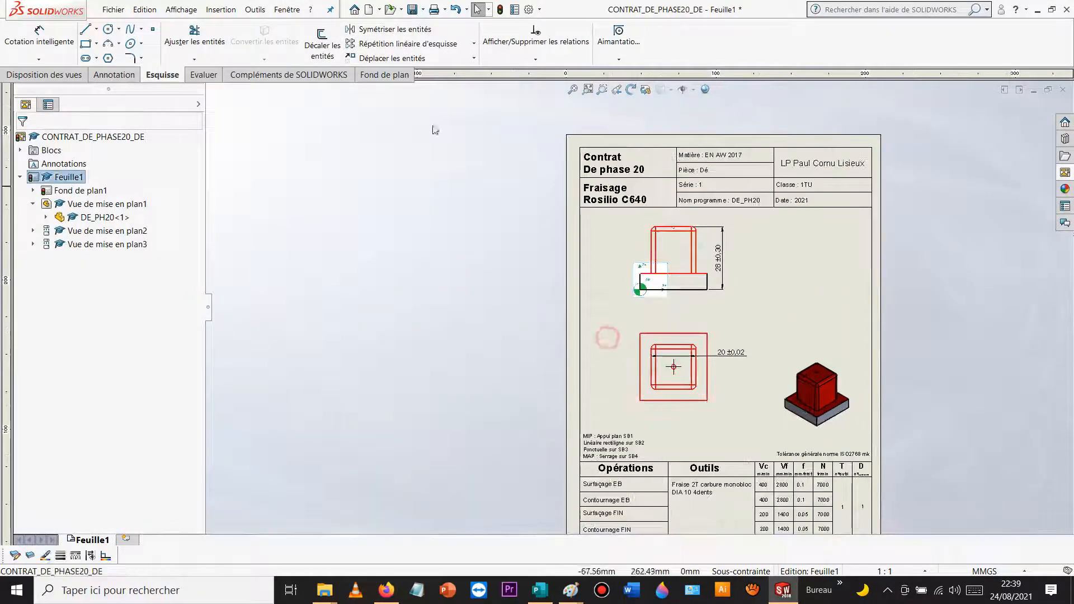
Step: Insert the picture OPAXE_XY.png from the Symbole origine folder into the drawing
{"action": "left_click", "coordinate": [230, 11]}
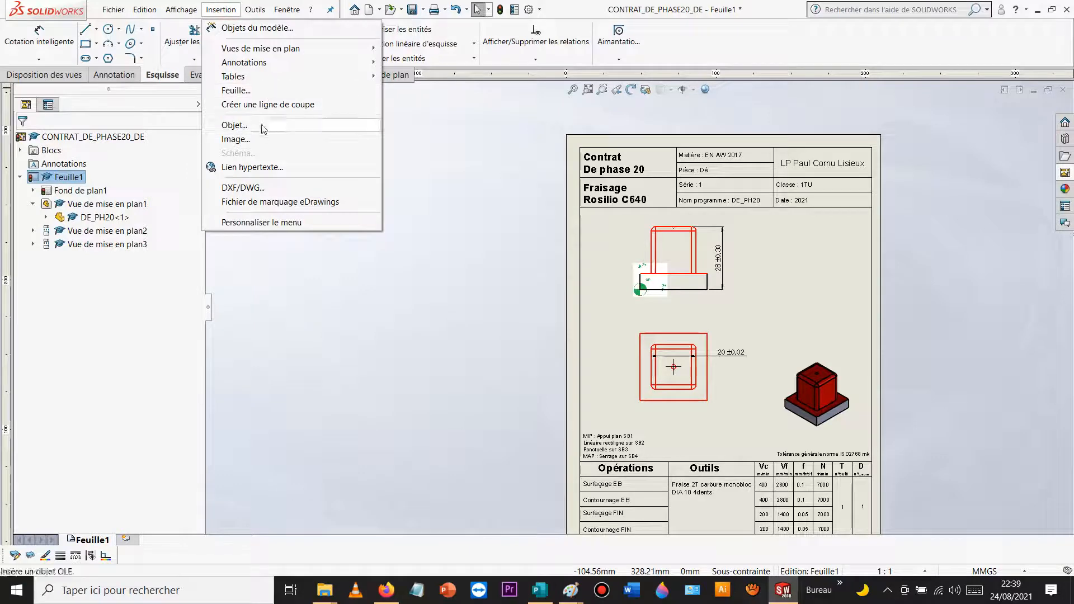
{"action": "left_click", "coordinate": [266, 137]}
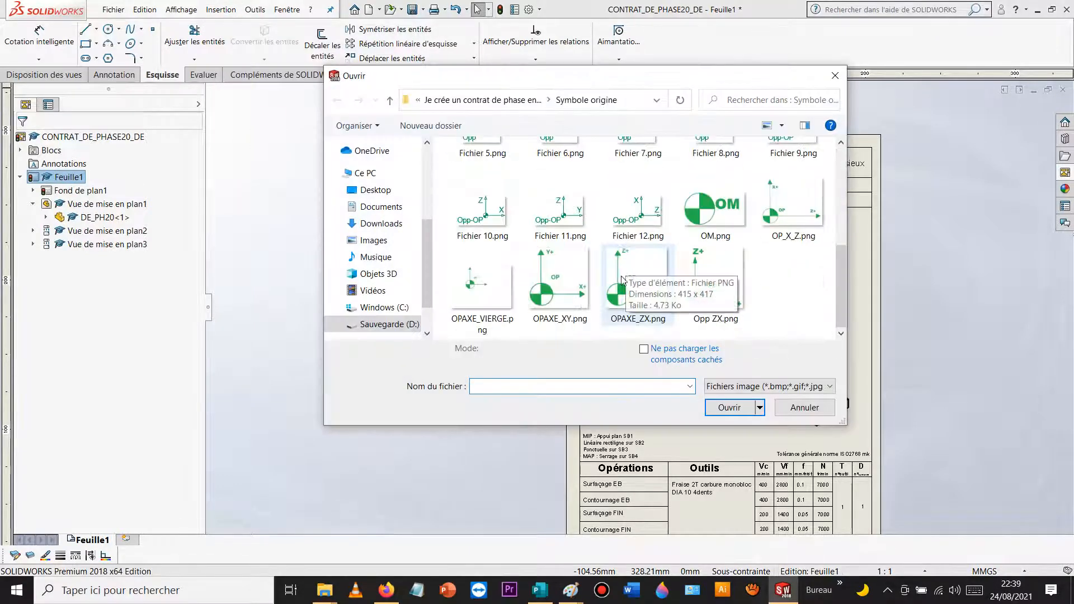
{"action": "double_click", "coordinate": [630, 284]}
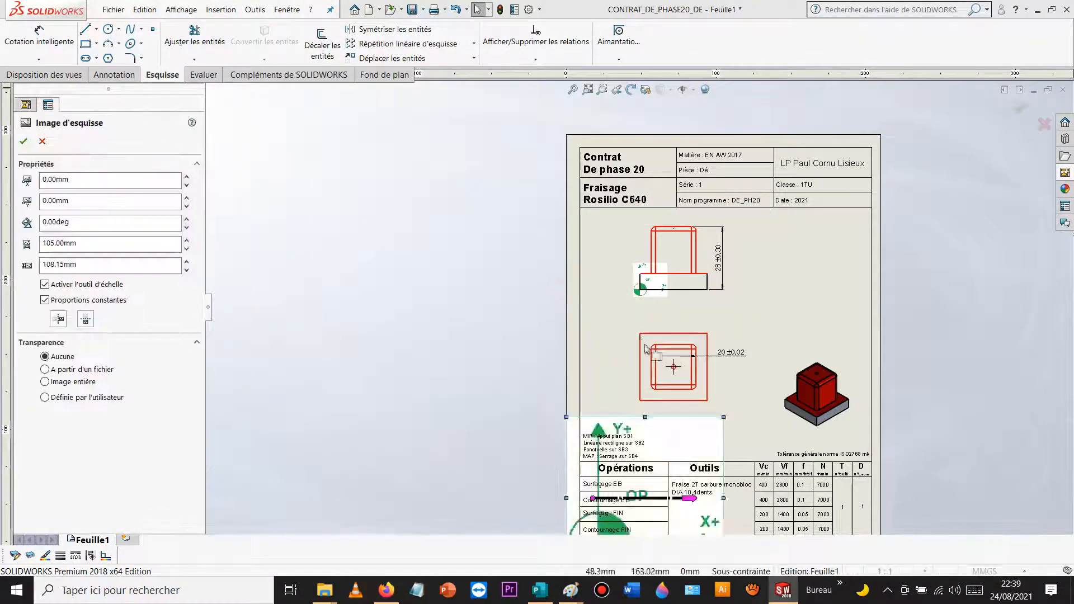
Step: Scale the XY origin picture to about 24 mm and place its origin on the base's upper-left corner in the lower view
{"action": "scroll", "coordinate": [676, 367], "scroll_direction": "down", "scroll_amount": 8}
{"action": "mouse_move", "coordinate": [668, 280]}
{"action": "left_mouse_down"}
{"action": "mouse_move", "coordinate": [548, 364]}
{"action": "mouse_move", "coordinate": [554, 386]}
{"action": "mouse_move", "coordinate": [577, 206]}
{"action": "mouse_move", "coordinate": [593, 186]}
{"action": "left_mouse_up"}
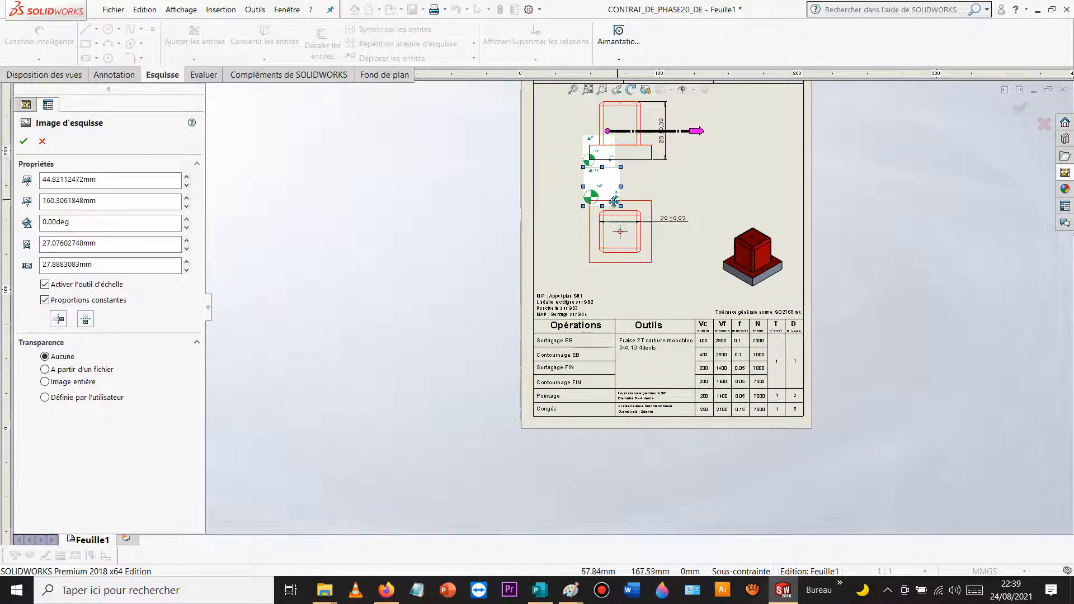
{"action": "scroll", "coordinate": [616, 201], "scroll_direction": "down", "scroll_amount": 6}
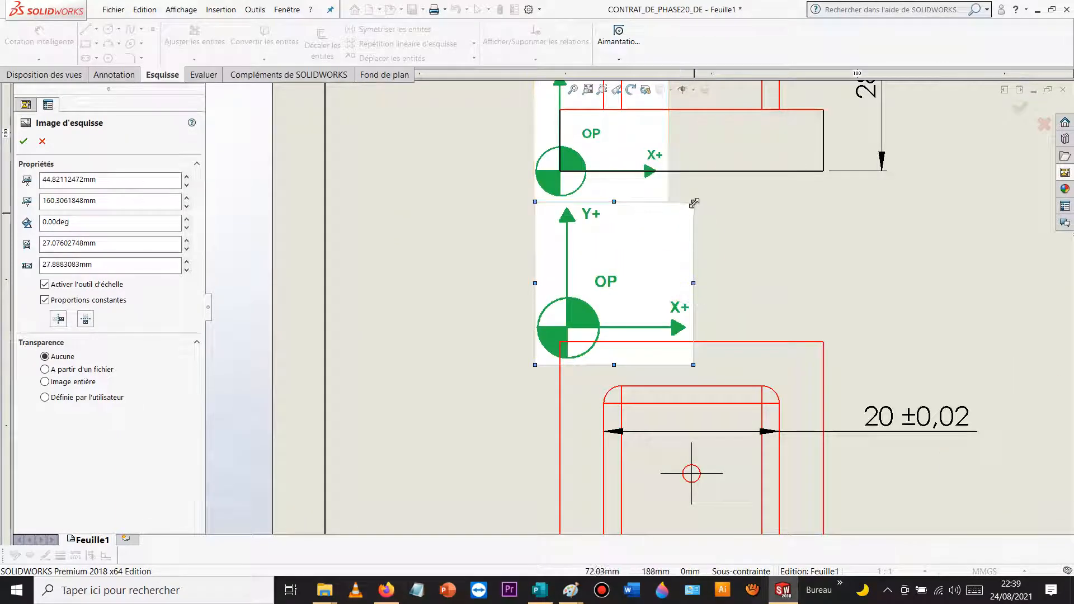
{"action": "left_click_drag", "start_coordinate": [693, 201], "coordinate": [673, 220]}
{"action": "left_click_drag", "start_coordinate": [607, 284], "coordinate": [604, 295]}
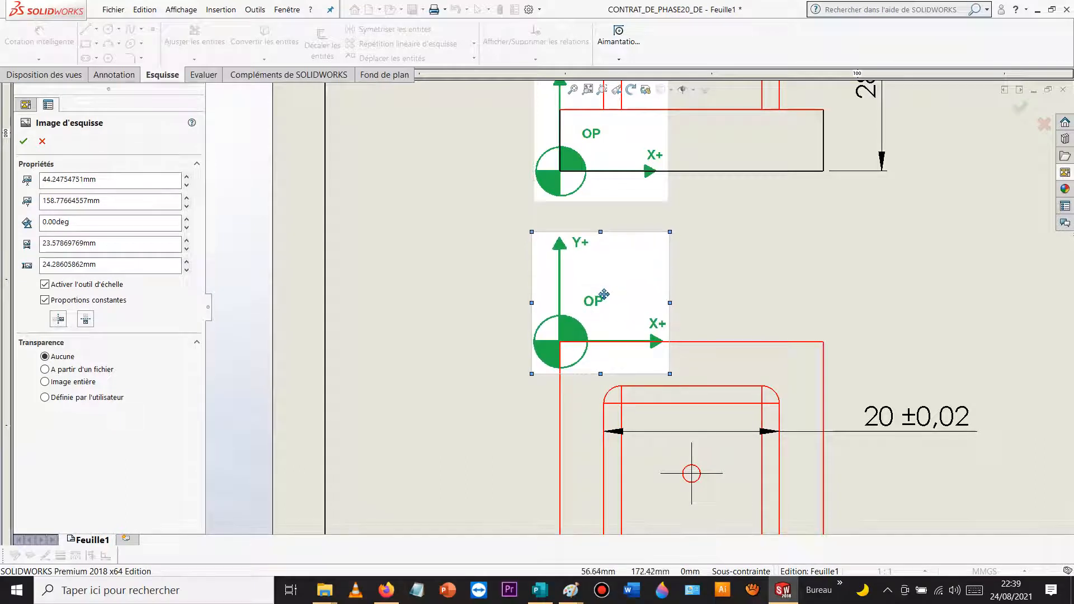
{"action": "left_click", "coordinate": [730, 255]}
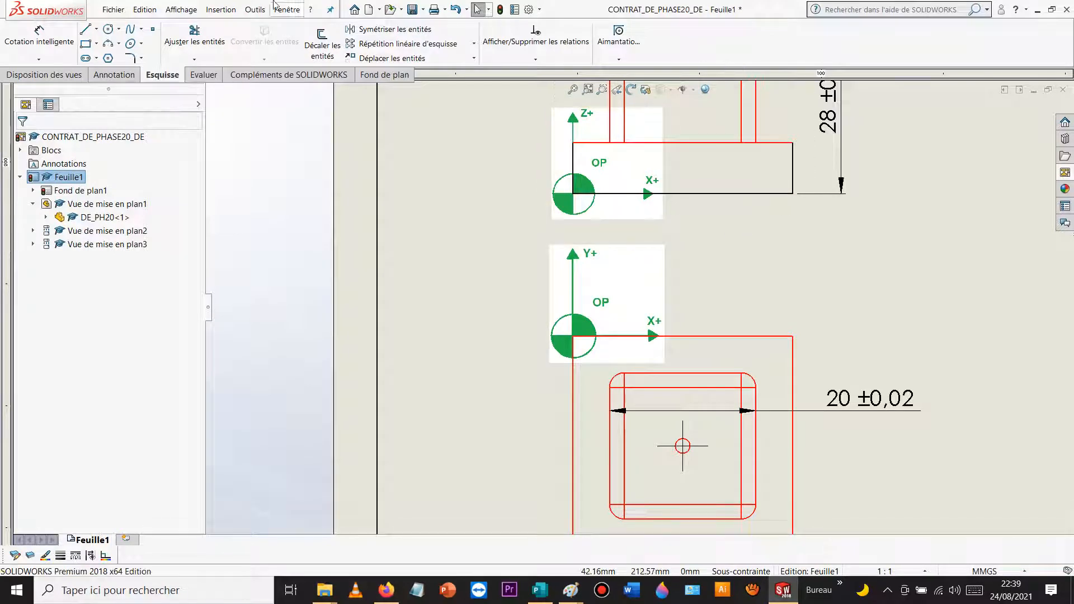
Step: Insert the arrow symbol picture Fichier 17.png from the Symbole technologique folder into the drawing
{"action": "left_click", "coordinate": [222, 12]}
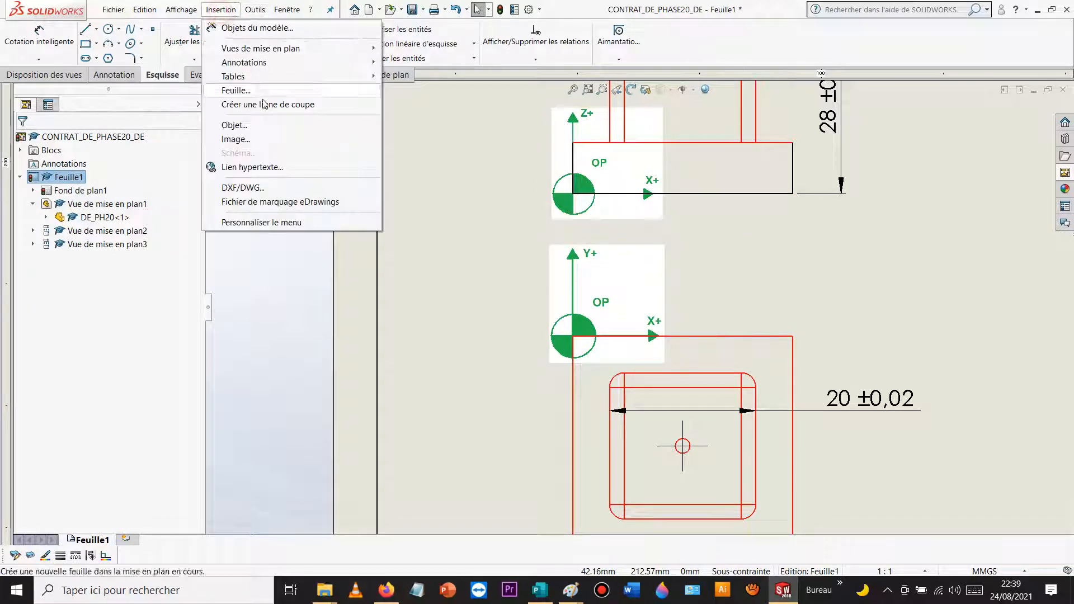
{"action": "left_click", "coordinate": [262, 138]}
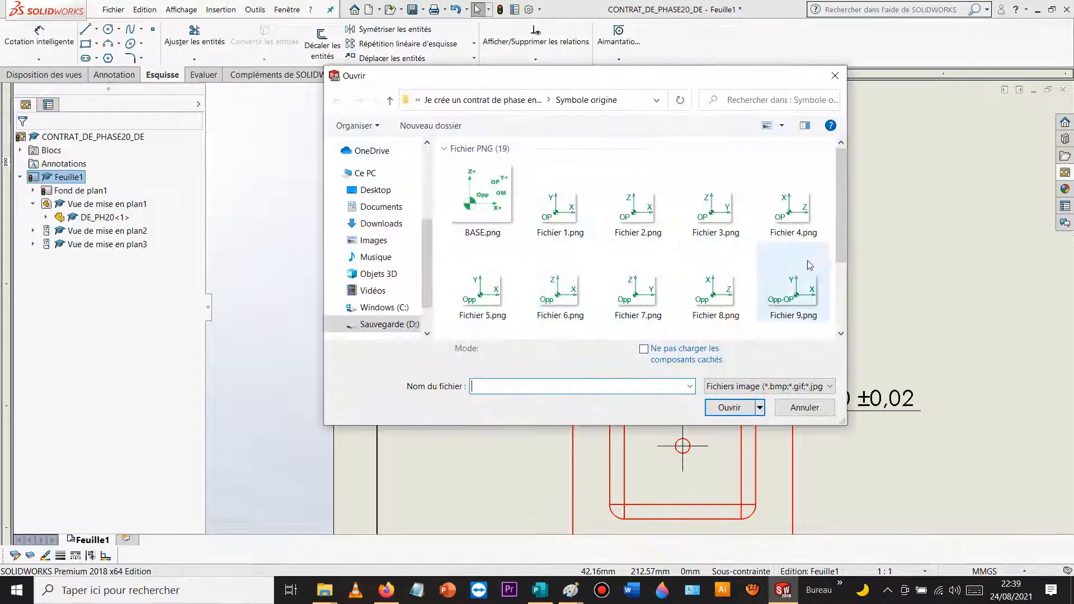
{"action": "scroll", "coordinate": [825, 259], "scroll_direction": "down", "scroll_amount": 2}
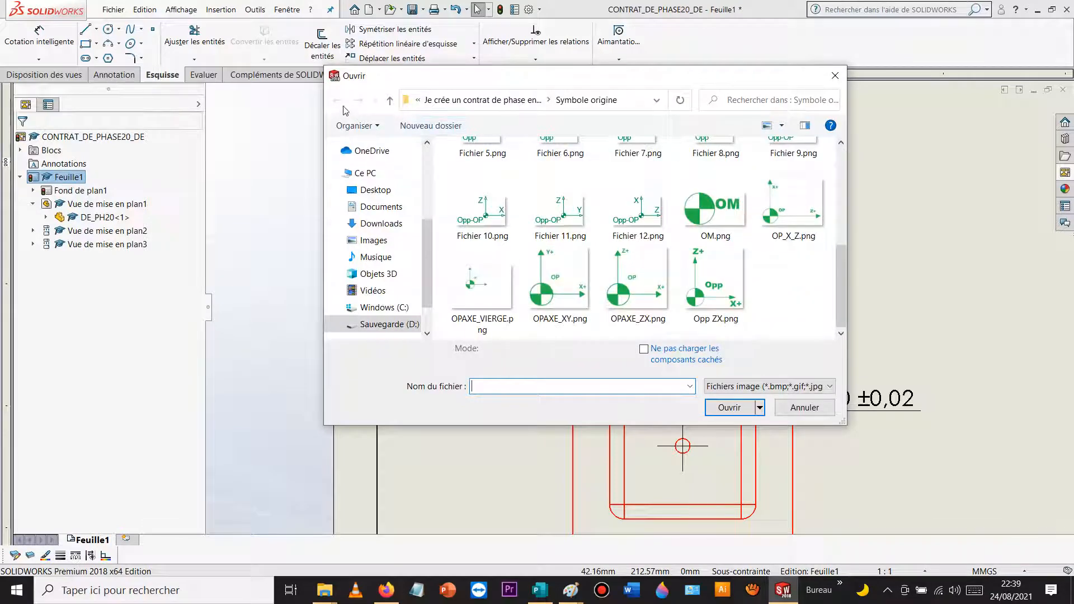
{"action": "scroll", "coordinate": [559, 219], "scroll_direction": "up", "scroll_amount": 3}
{"action": "left_click", "coordinate": [485, 102]}
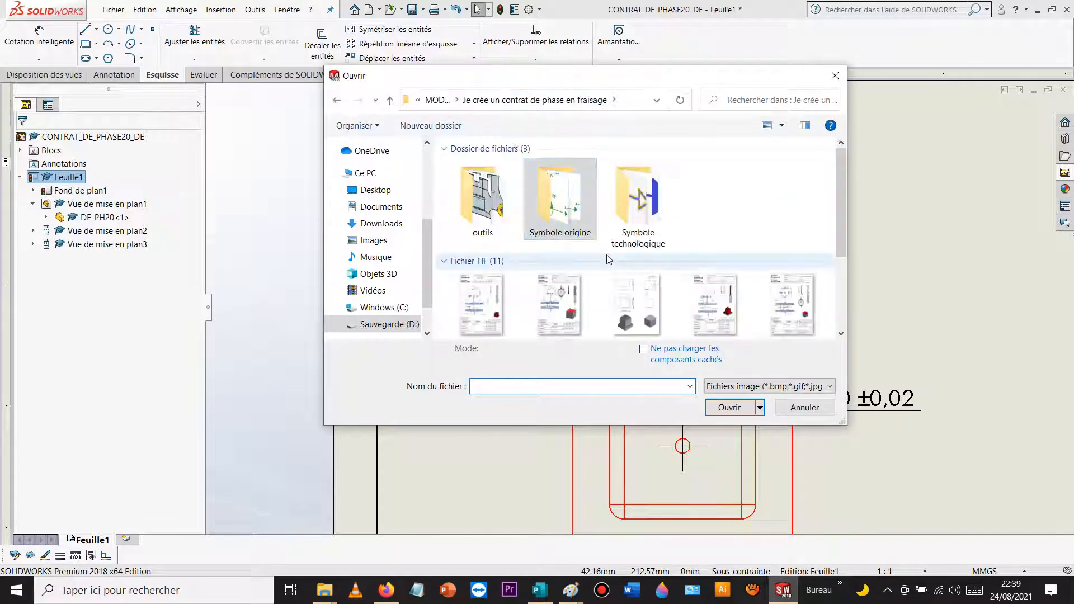
{"action": "double_click", "coordinate": [626, 224]}
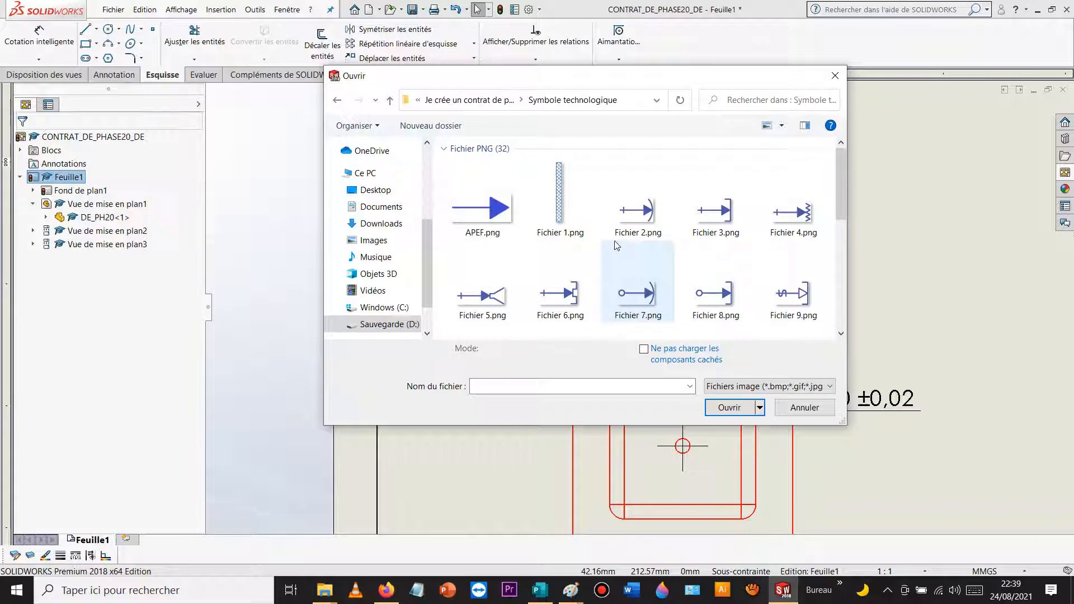
{"action": "scroll", "coordinate": [664, 242], "scroll_direction": "down", "scroll_amount": 3}
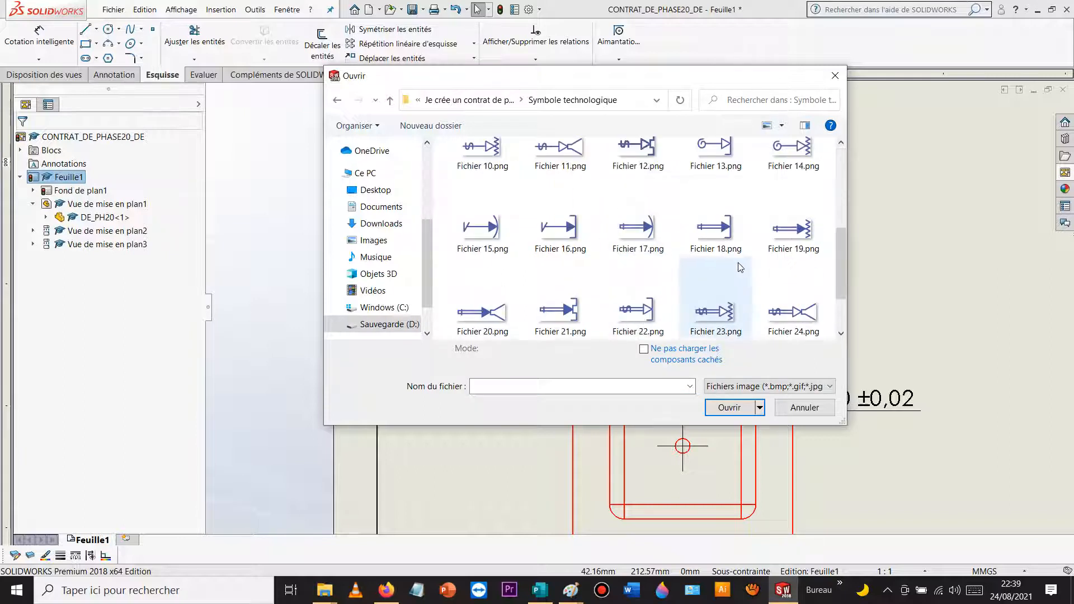
{"action": "double_click", "coordinate": [636, 231]}
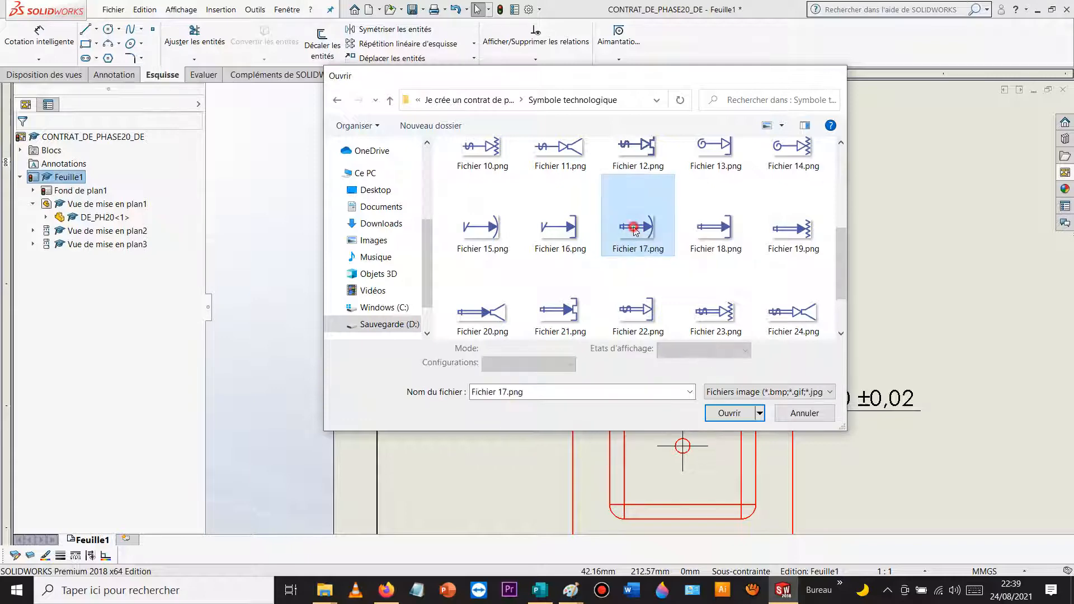
Step: Scale the Fichier 17 arrow picture to about 18 mm wide
{"action": "scroll", "coordinate": [594, 402], "scroll_direction": "up", "scroll_amount": 3}
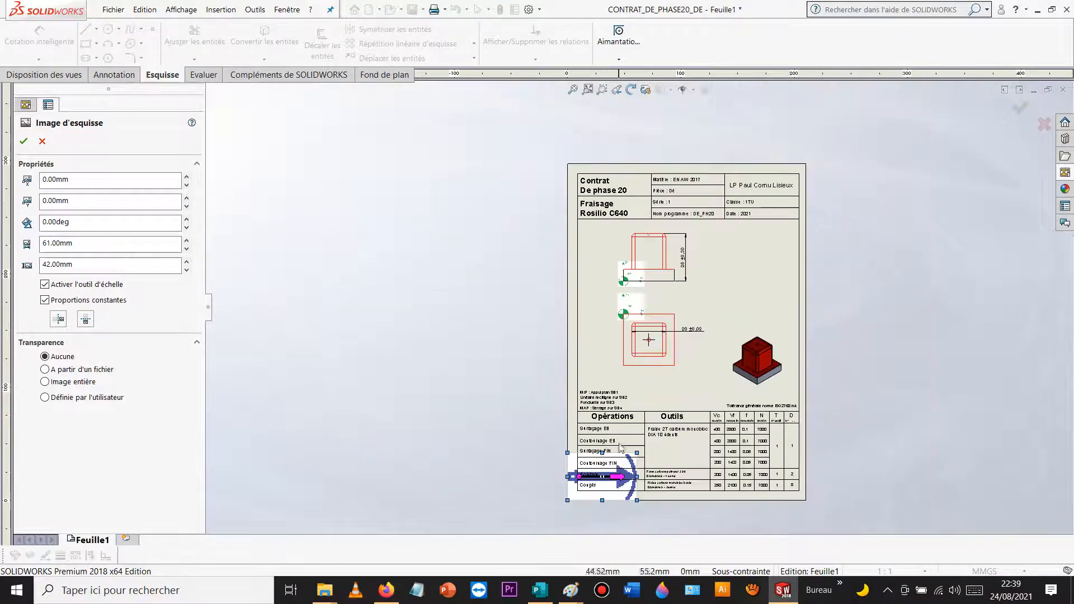
{"action": "scroll", "coordinate": [609, 520], "scroll_direction": "down", "scroll_amount": 4}
{"action": "left_click_drag", "start_coordinate": [672, 393], "coordinate": [576, 476]}
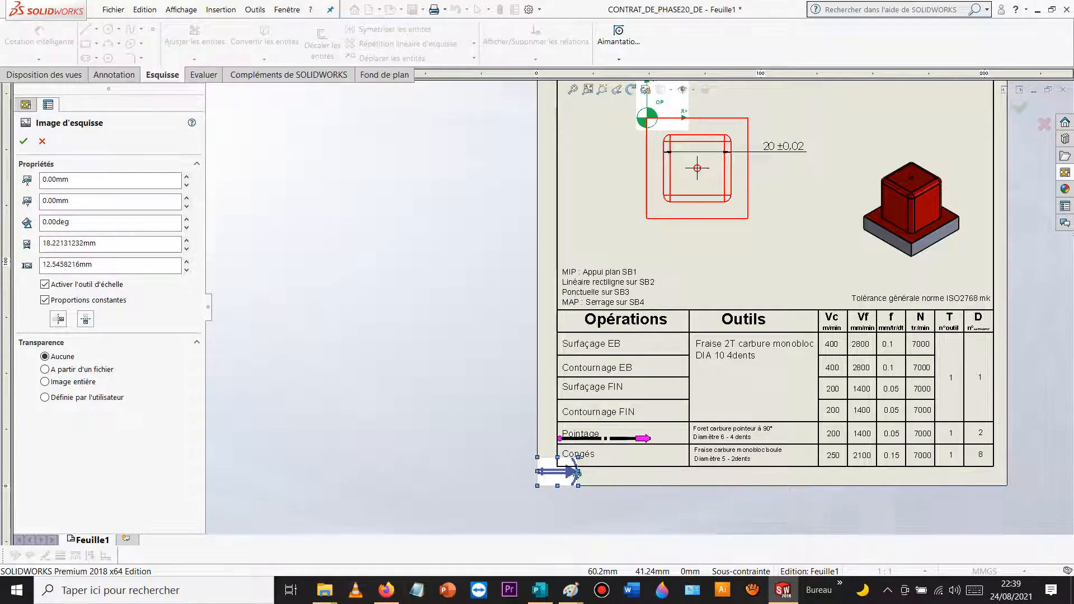
Step: Move the arrow picture from the operations table to beside the base's left edge in the upper view
{"action": "scroll", "coordinate": [562, 495], "scroll_direction": "down", "scroll_amount": 4}
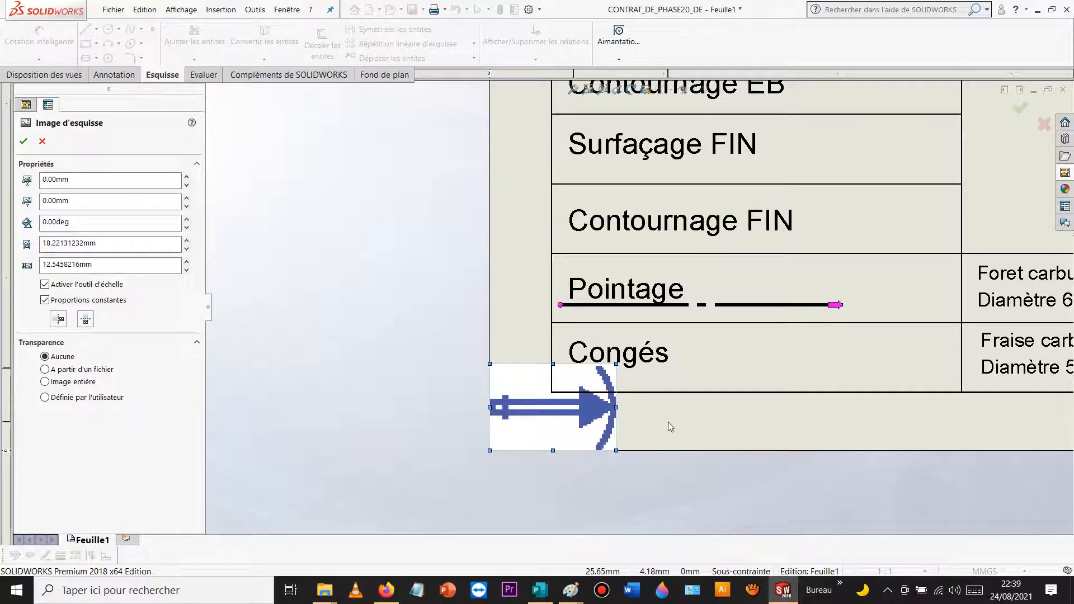
{"action": "left_click_drag", "start_coordinate": [569, 406], "coordinate": [713, 244]}
{"action": "scroll", "coordinate": [713, 245], "scroll_direction": "up", "scroll_amount": 10}
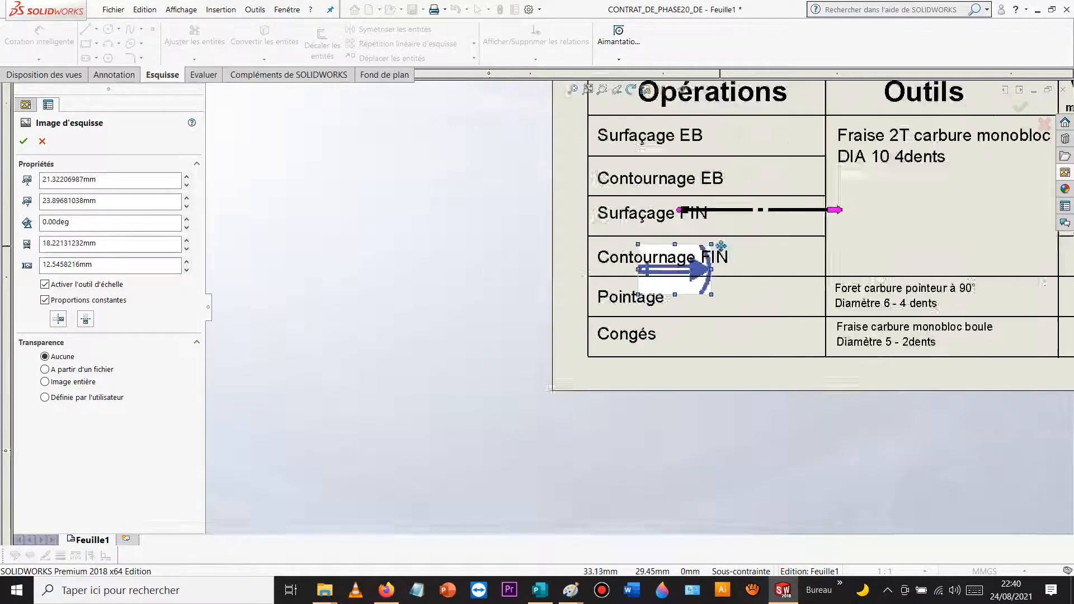
{"action": "scroll", "coordinate": [624, 120], "scroll_direction": "down", "scroll_amount": 3}
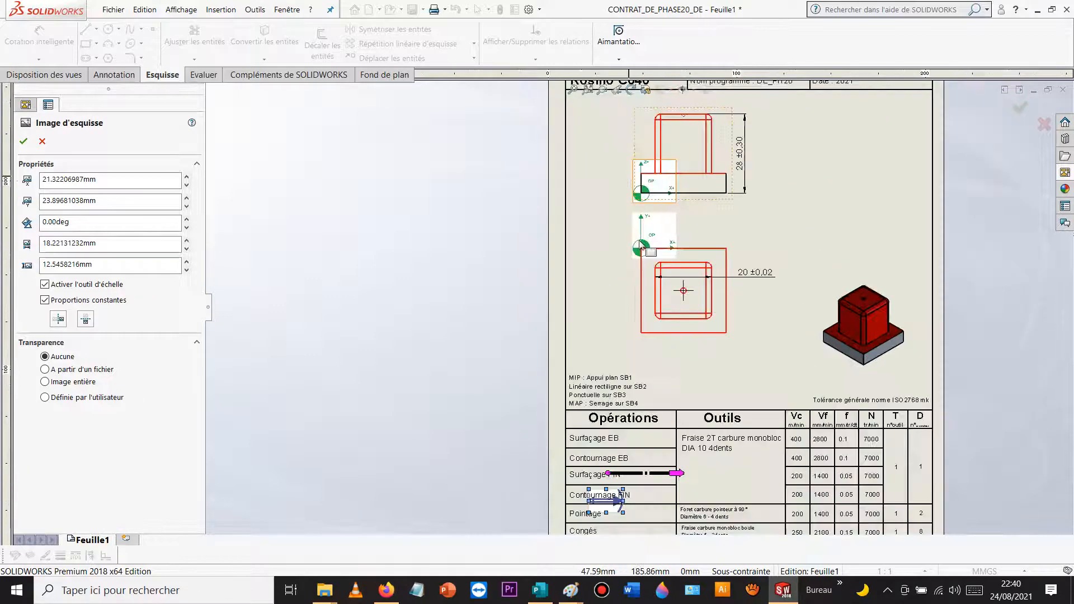
{"action": "mouse_move", "coordinate": [603, 468]}
{"action": "left_mouse_down"}
{"action": "mouse_move", "coordinate": [588, 250]}
{"action": "mouse_move", "coordinate": [614, 150]}
{"action": "left_mouse_up"}
{"action": "scroll", "coordinate": [644, 168], "scroll_direction": "down", "scroll_amount": 5}
{"action": "scroll", "coordinate": [652, 229], "scroll_direction": "down", "scroll_amount": 3}
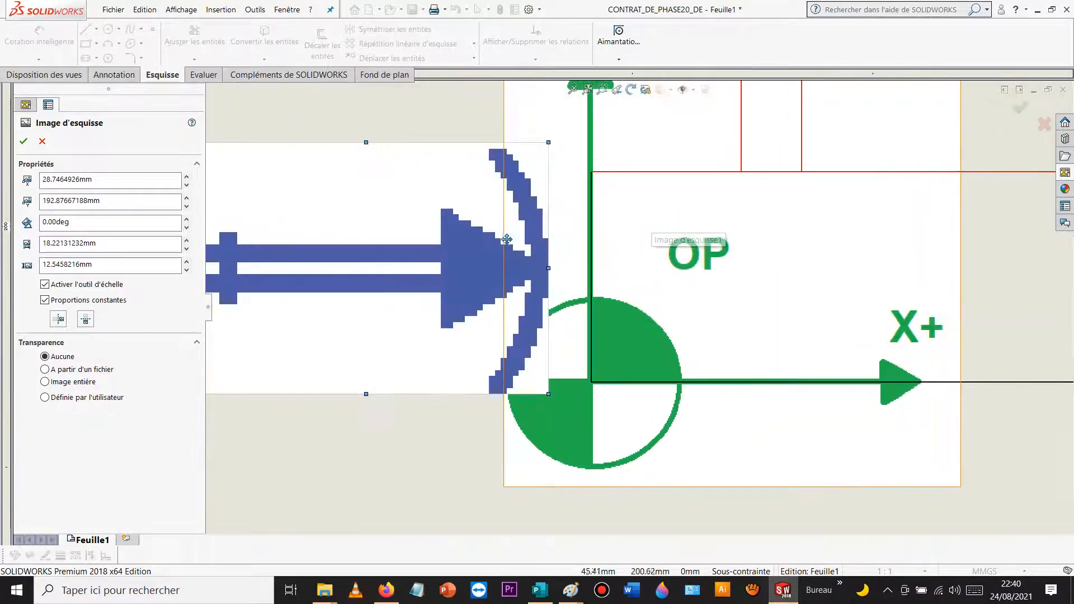
{"action": "scroll", "coordinate": [499, 290], "scroll_direction": "up", "scroll_amount": 2}
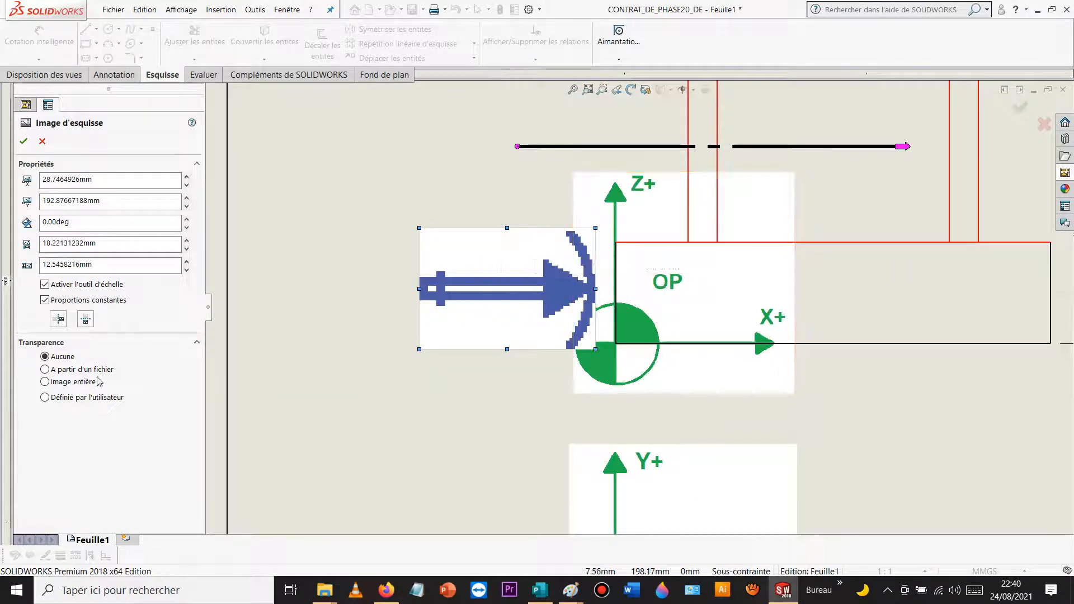
Step: Set the arrow picture's transparency to "A partir d'un fichier" and align its tip with the base's left edge in the upper view
{"action": "left_click", "coordinate": [45, 370]}
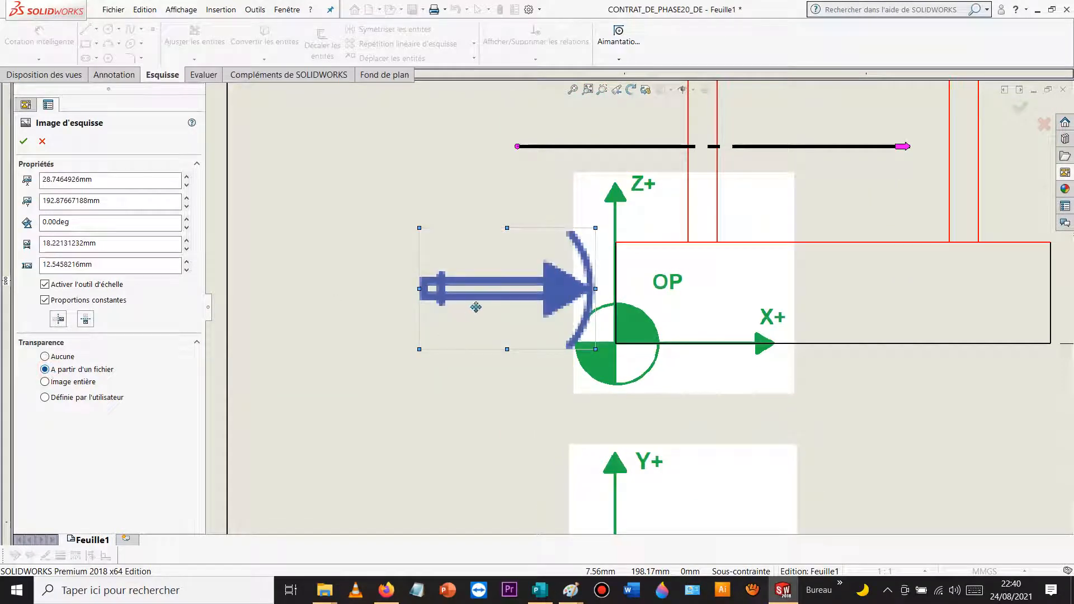
{"action": "left_click_drag", "start_coordinate": [491, 299], "coordinate": [510, 298]}
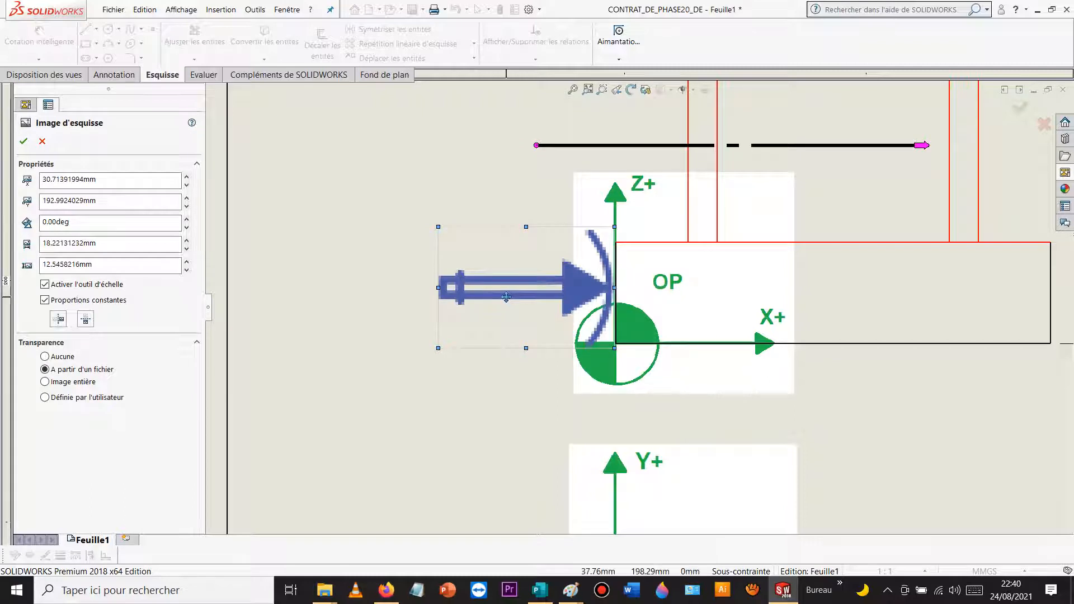
{"action": "key", "text": "Escape"}
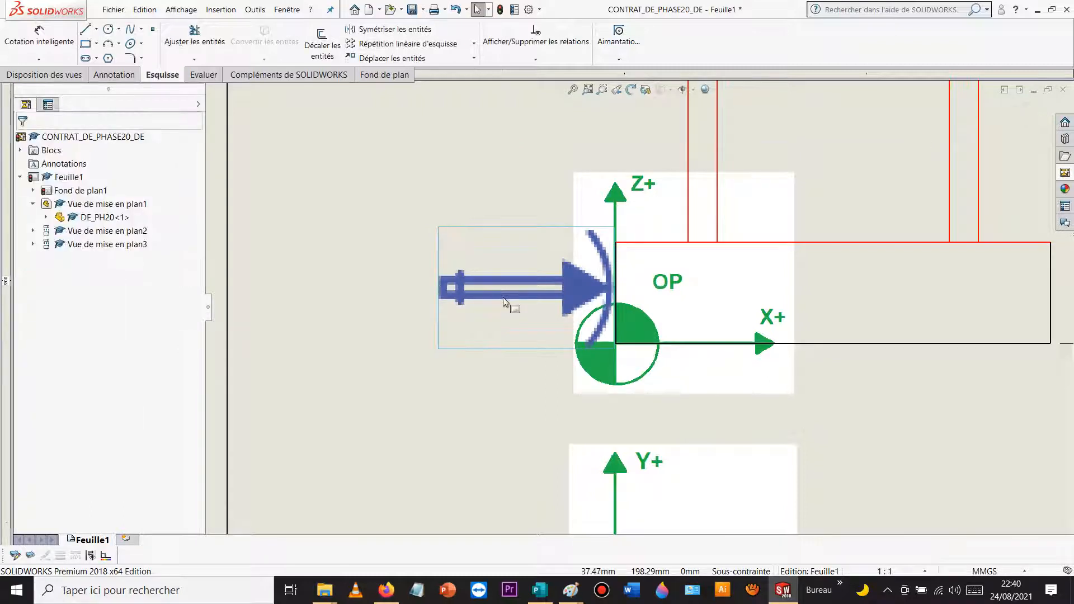
Step: Duplicate the arrow picture and place the copy against the middle of the base's left edge in the lower view
{"action": "left_click", "coordinate": [503, 286]}
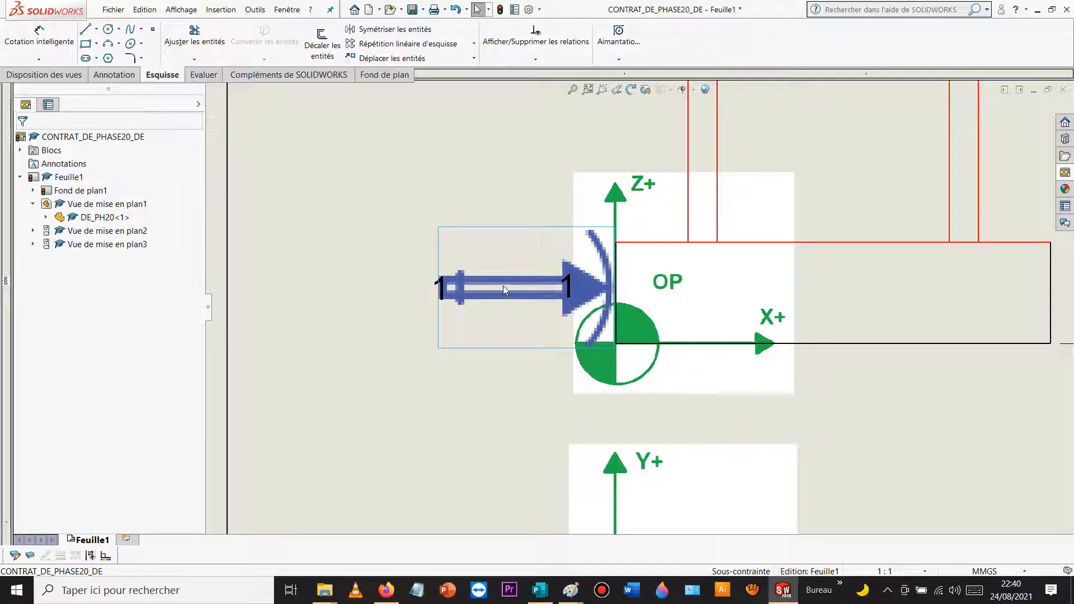
{"action": "left_click", "coordinate": [385, 292]}
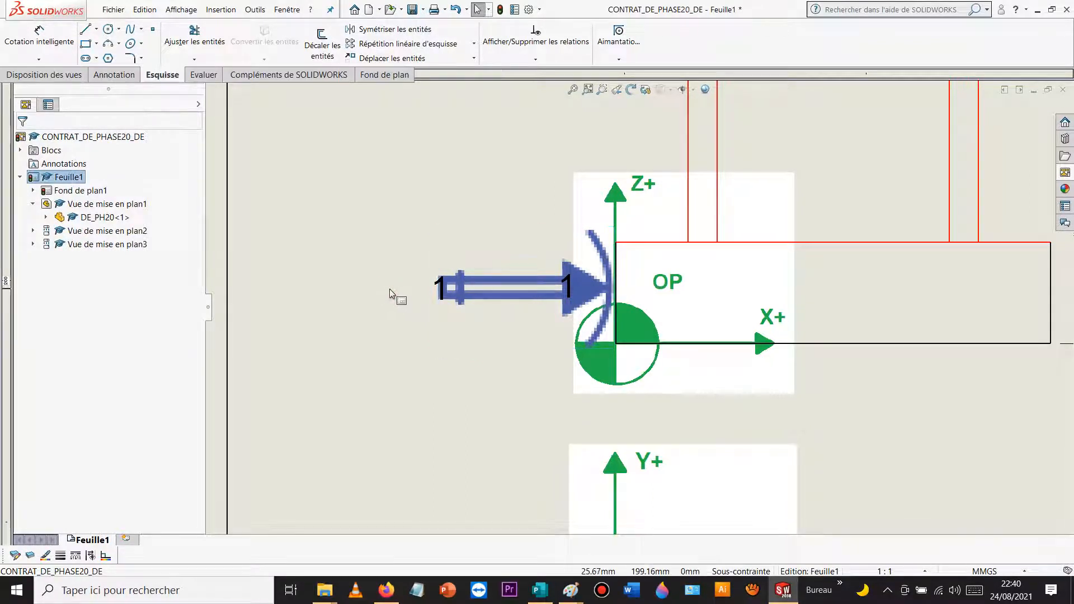
{"action": "left_click", "coordinate": [482, 283]}
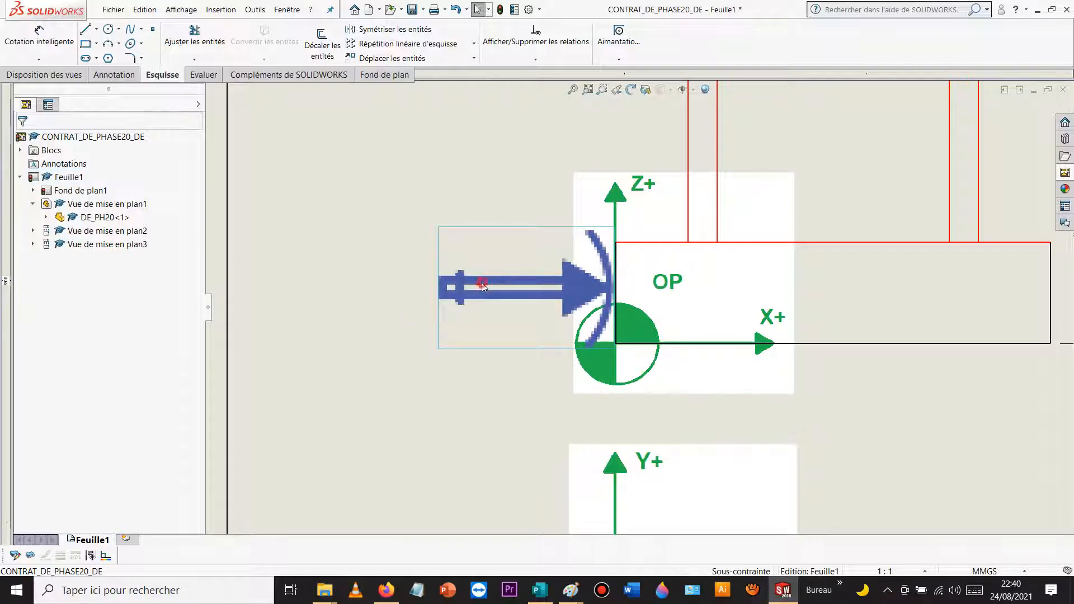
{"action": "double_click", "coordinate": [482, 283]}
{"action": "left_click_drag", "start_coordinate": [488, 290], "coordinate": [418, 435]}
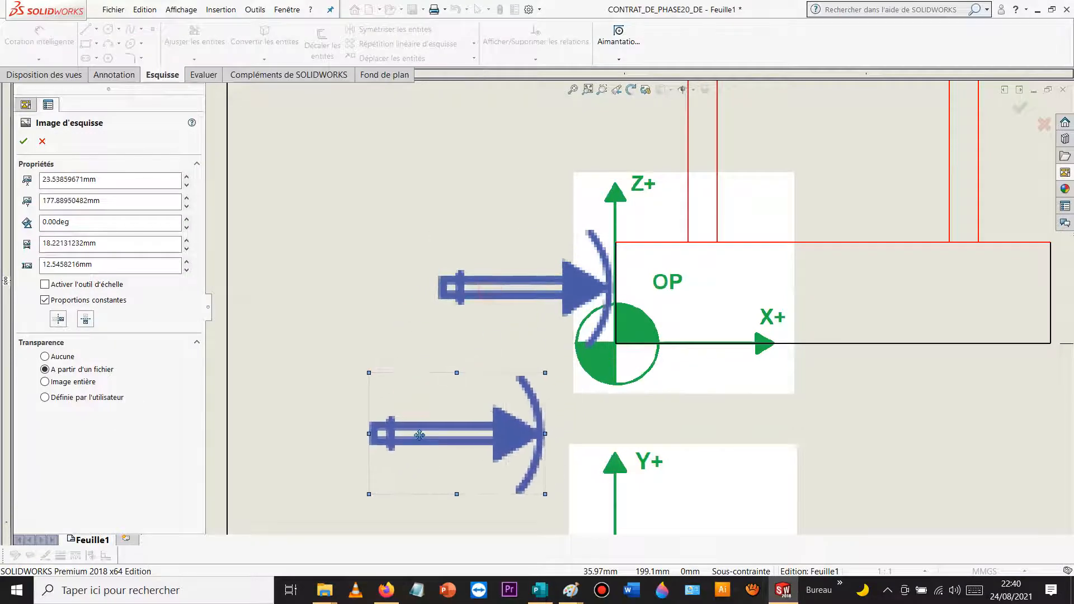
{"action": "scroll", "coordinate": [478, 401], "scroll_direction": "up", "scroll_amount": 5}
{"action": "scroll", "coordinate": [479, 405], "scroll_direction": "up", "scroll_amount": 3}
{"action": "scroll", "coordinate": [609, 396], "scroll_direction": "down", "scroll_amount": 3}
{"action": "mouse_move", "coordinate": [575, 299]}
{"action": "left_mouse_down"}
{"action": "mouse_move", "coordinate": [589, 434]}
{"action": "mouse_move", "coordinate": [599, 441]}
{"action": "left_mouse_up"}
{"action": "key", "text": "Escape"}
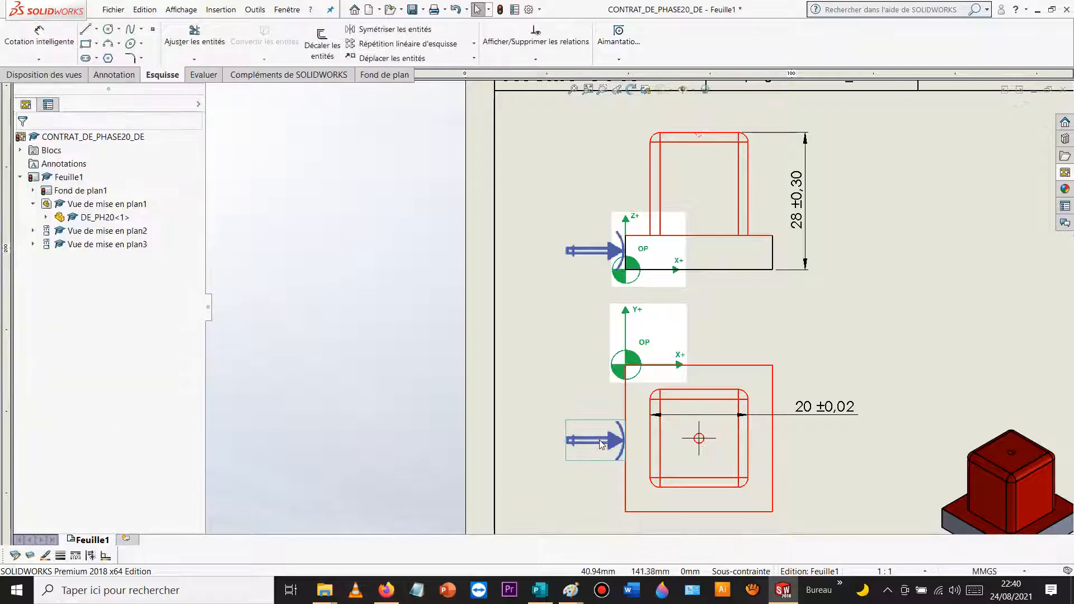
Step: Insert the symbol picture Fichier 18.png from the Symbole technologique folder into the drawing
{"action": "left_click", "coordinate": [549, 371]}
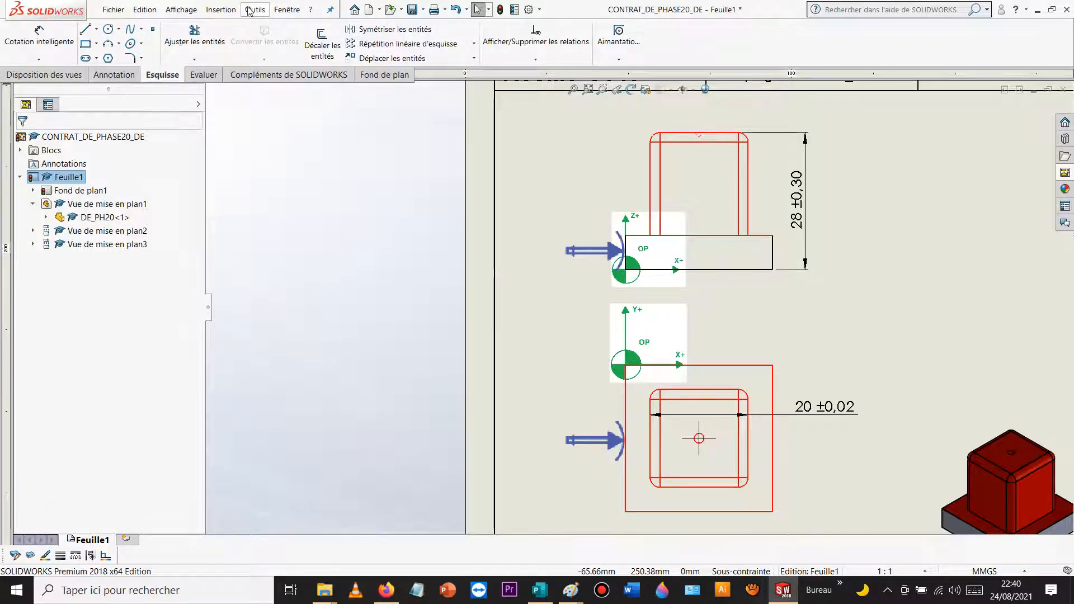
{"action": "left_click", "coordinate": [222, 15]}
{"action": "left_click", "coordinate": [278, 141]}
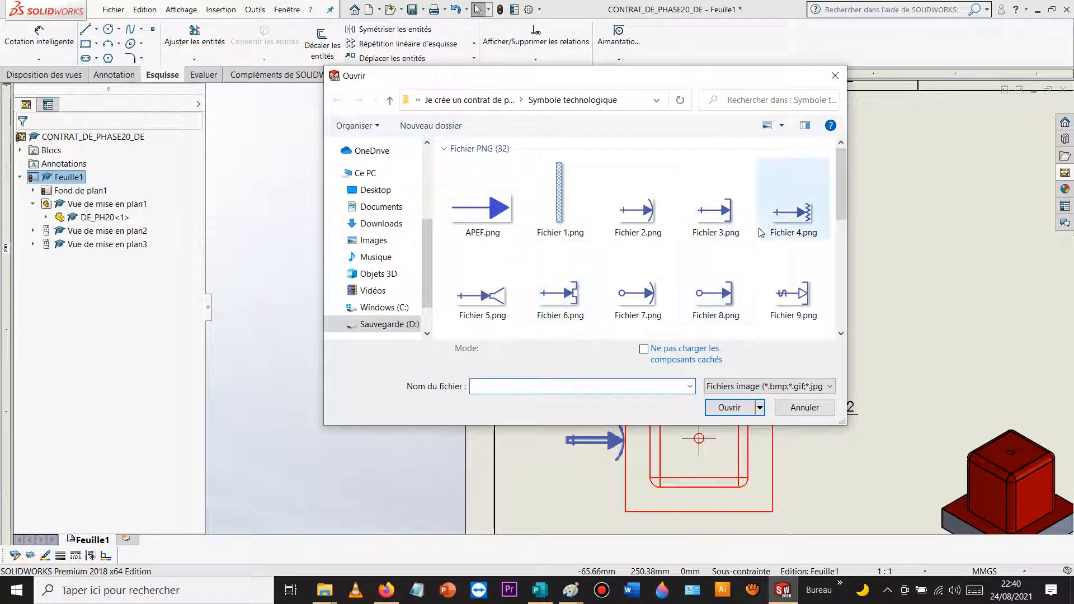
{"action": "scroll", "coordinate": [764, 251], "scroll_direction": "down", "scroll_amount": 1}
{"action": "scroll", "coordinate": [764, 251], "scroll_direction": "down", "scroll_amount": 1}
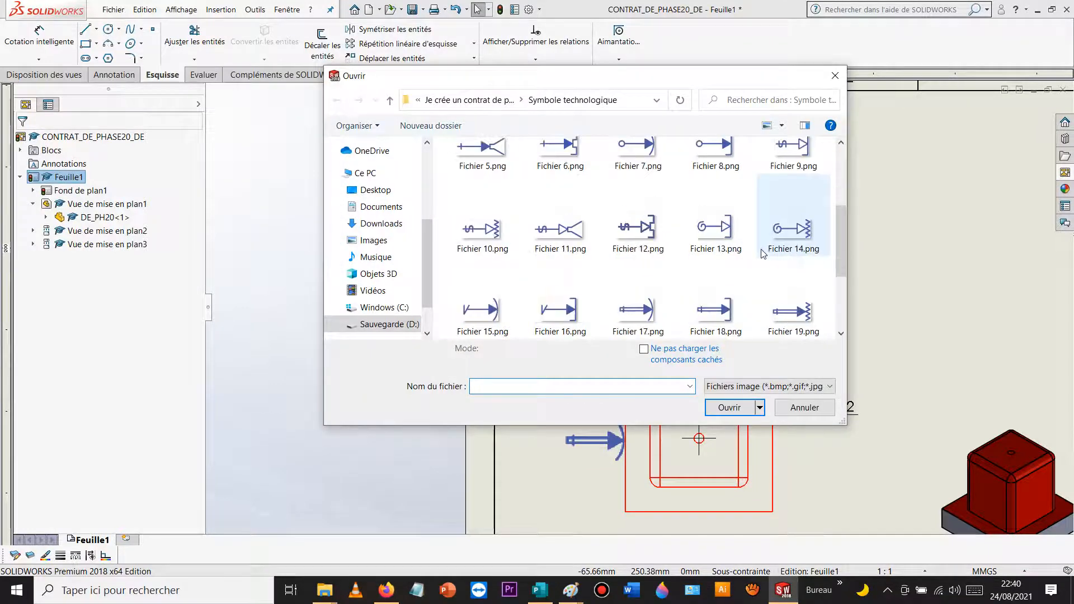
{"action": "double_click", "coordinate": [718, 311]}
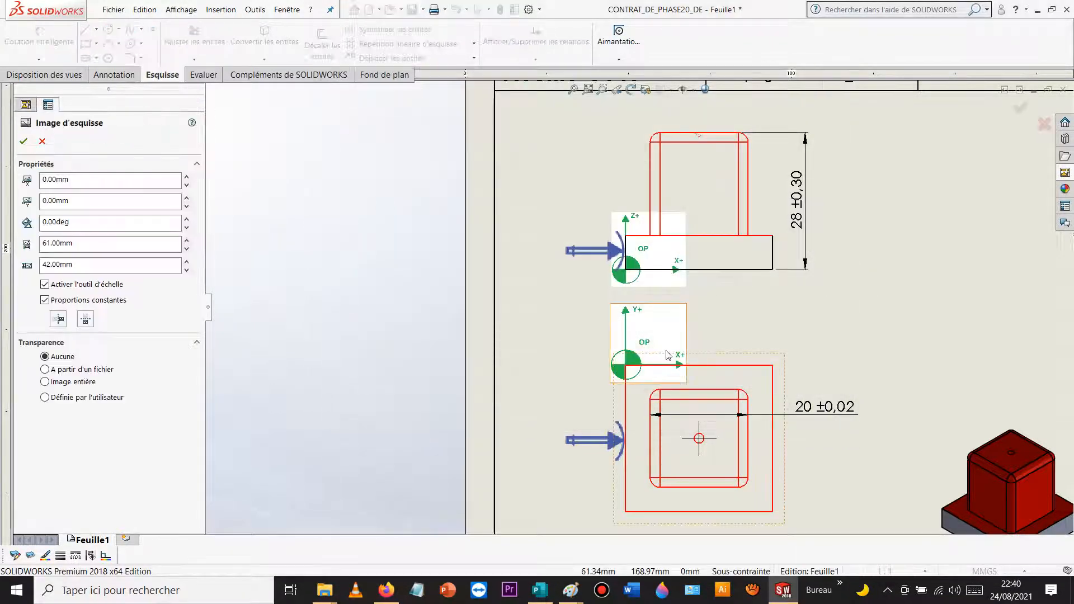
Step: Scale the Fichier 18 symbol picture to about 18 mm wide and set its angle to 90°
{"action": "scroll", "coordinate": [632, 486], "scroll_direction": "down", "scroll_amount": 4}
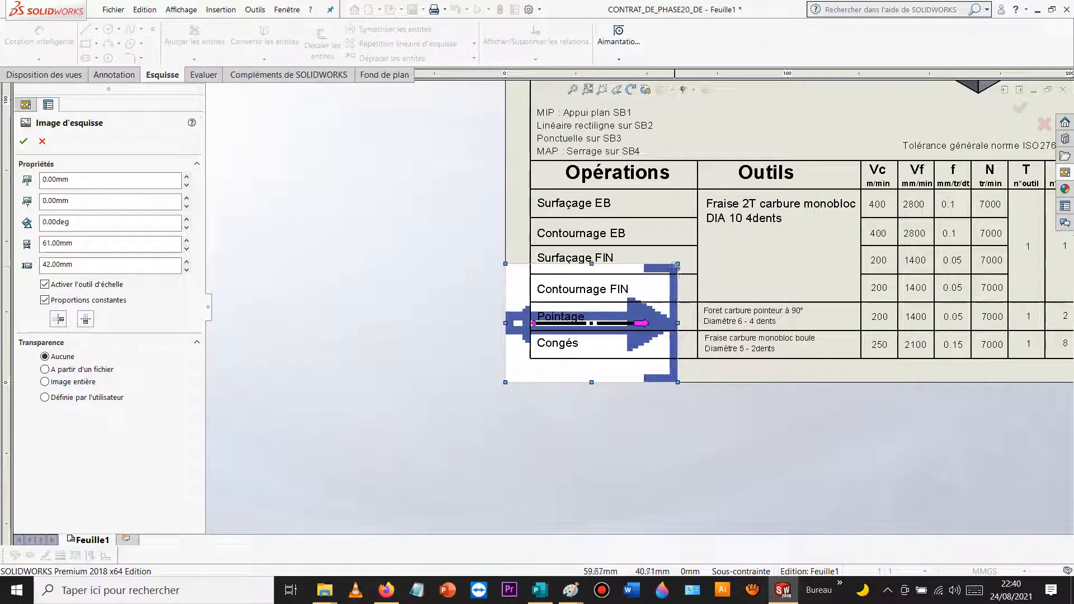
{"action": "left_click_drag", "start_coordinate": [678, 263], "coordinate": [557, 376]}
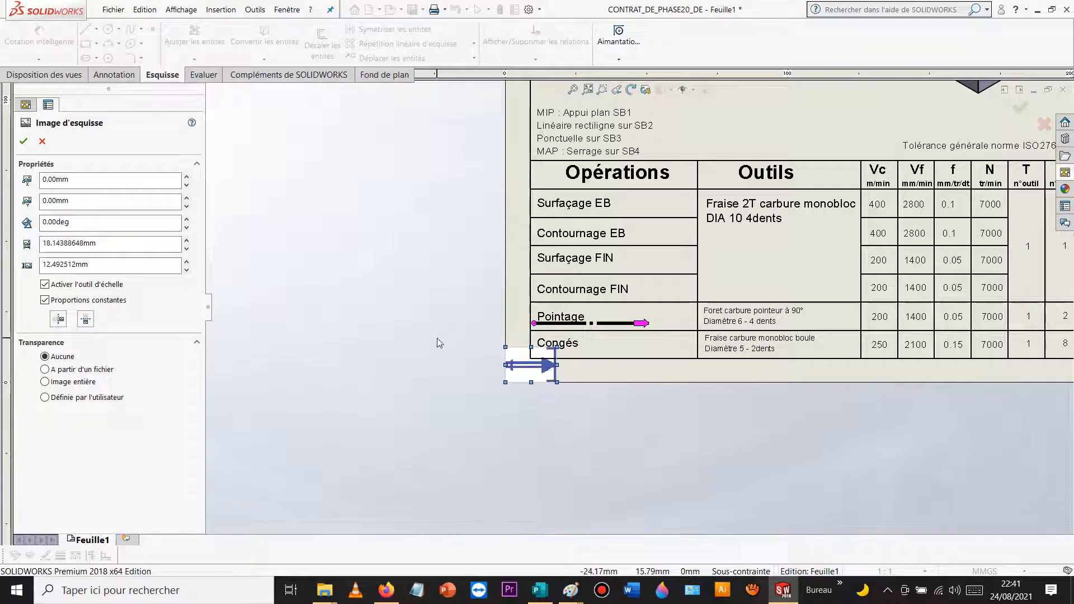
{"action": "double_click", "coordinate": [85, 222]}
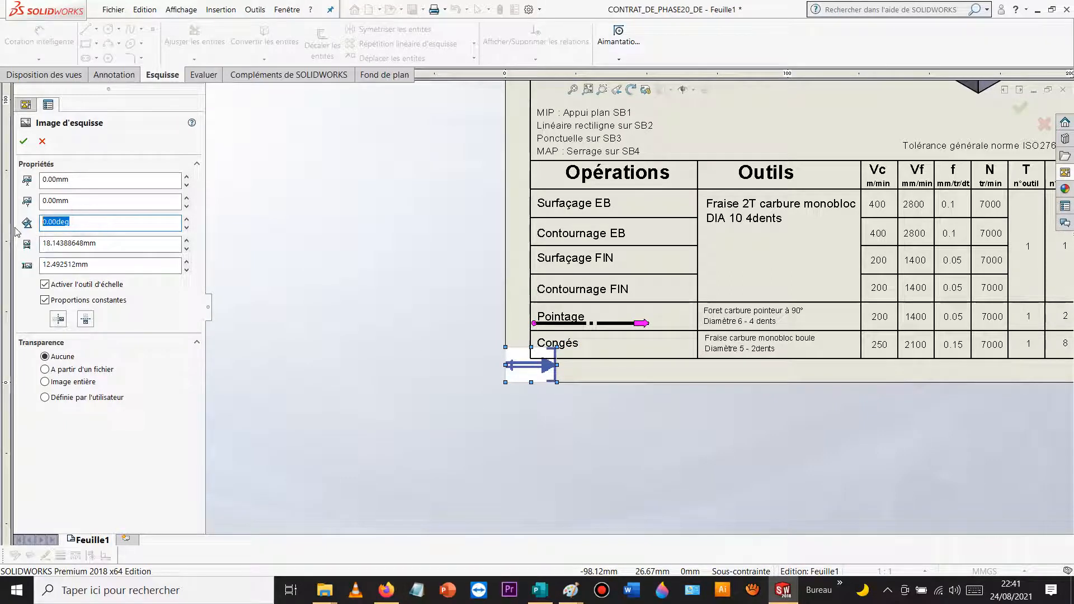
{"action": "key", "text": "Return"}
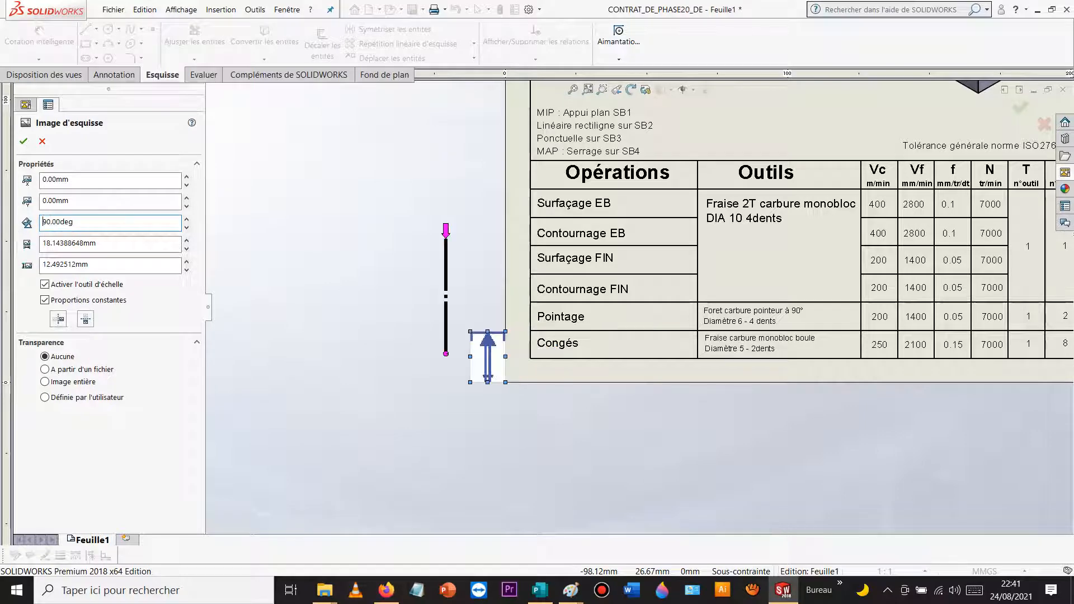
{"action": "left_click", "coordinate": [25, 142]}
Step: Place the rotated symbol picture against the underside of the base in the upper view, pointing upward
{"action": "scroll", "coordinate": [568, 331], "scroll_direction": "up", "scroll_amount": 5}
{"action": "scroll", "coordinate": [628, 305], "scroll_direction": "down", "scroll_amount": 4}
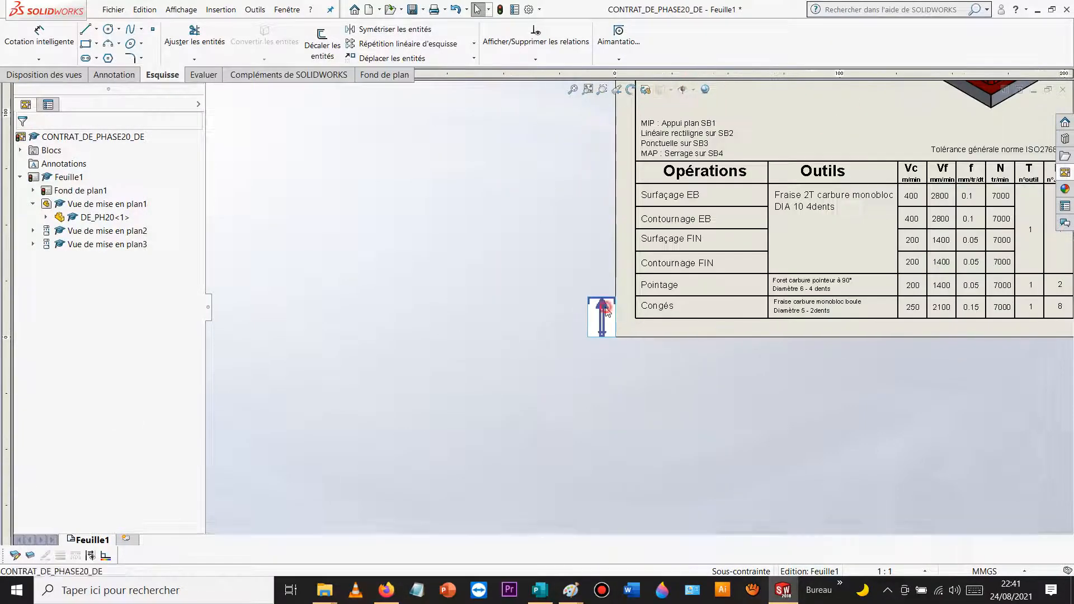
{"action": "double_click", "coordinate": [605, 309]}
{"action": "mouse_move", "coordinate": [606, 309]}
{"action": "left_mouse_down"}
{"action": "mouse_move", "coordinate": [667, 180]}
{"action": "mouse_move", "coordinate": [788, 111]}
{"action": "left_mouse_up"}
{"action": "scroll", "coordinate": [779, 130], "scroll_direction": "up", "scroll_amount": 4}
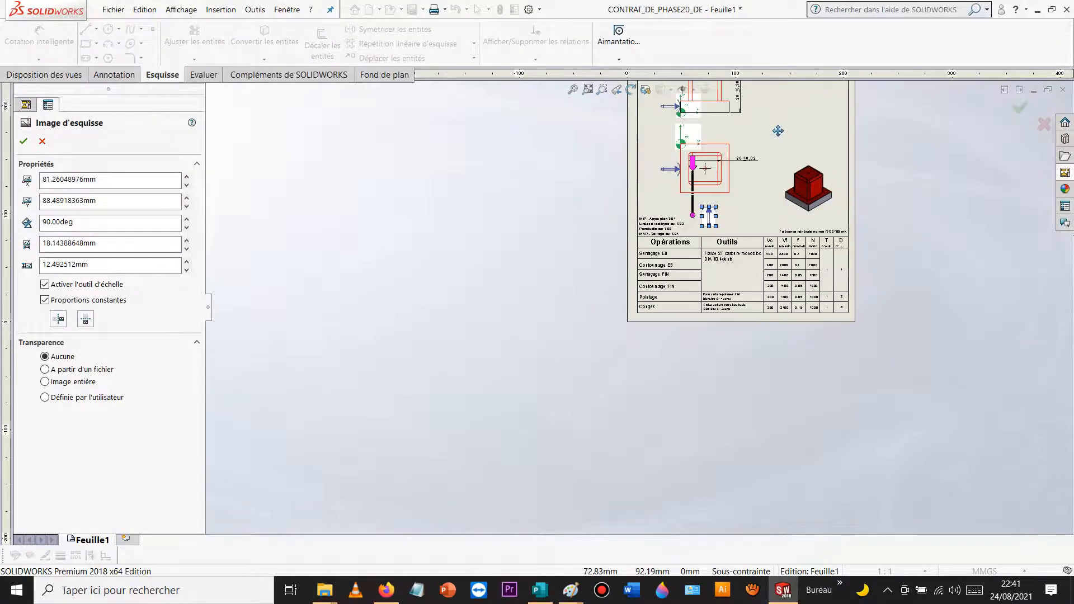
{"action": "scroll", "coordinate": [657, 473], "scroll_direction": "down", "scroll_amount": 5}
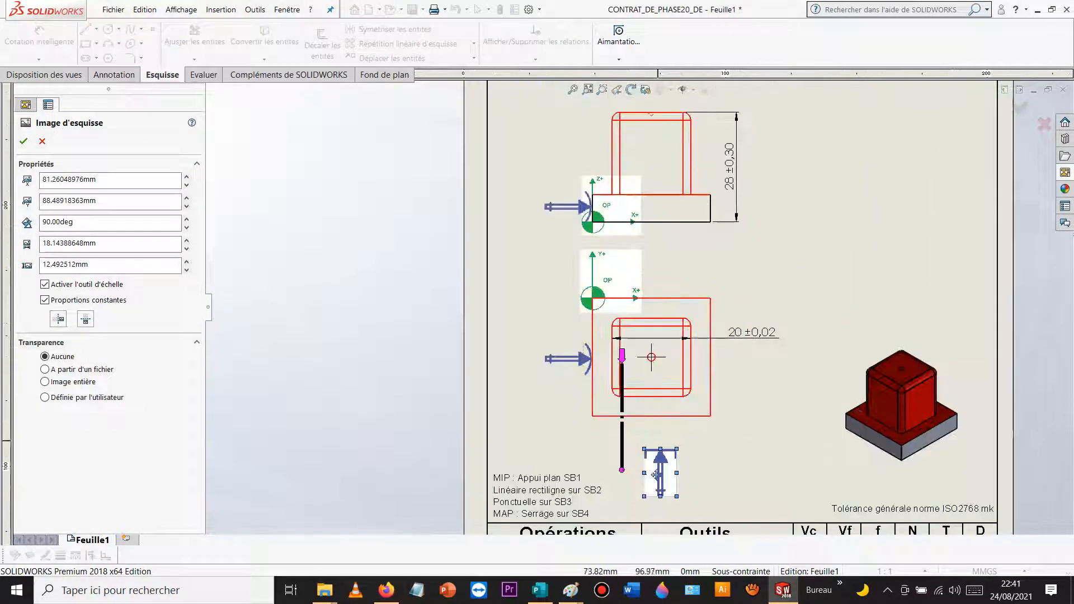
{"action": "left_click_drag", "start_coordinate": [657, 473], "coordinate": [650, 247]}
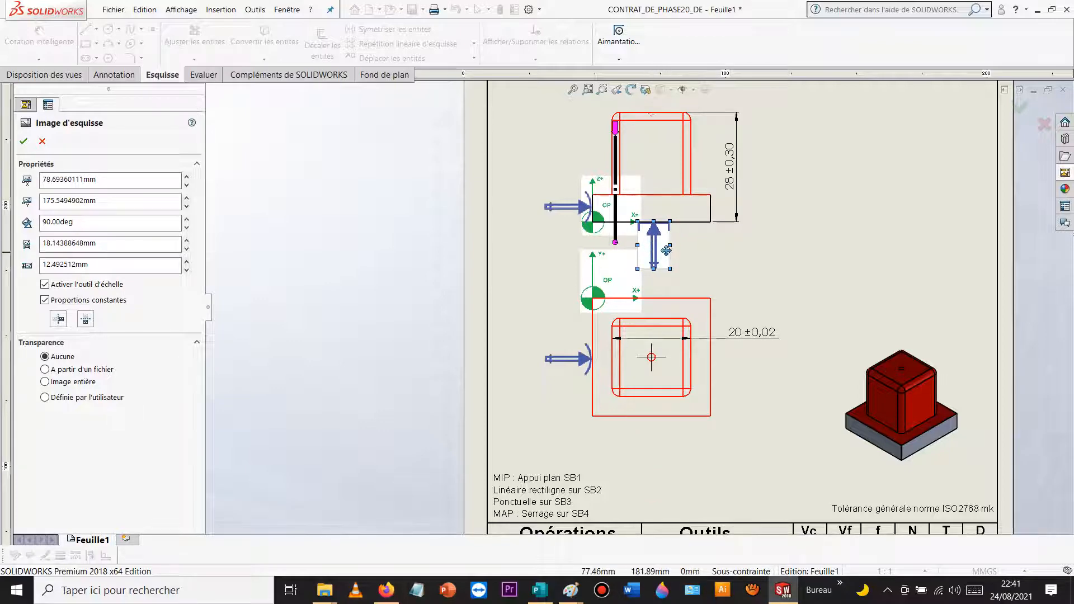
{"action": "key", "text": "Escape"}
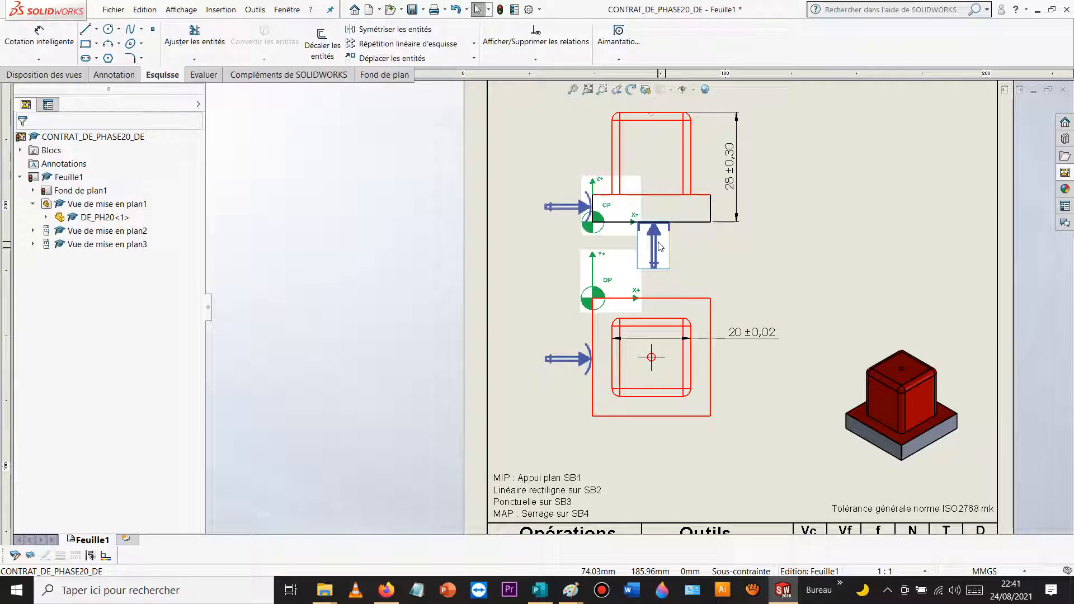
Step: Duplicate the upward symbol picture into the empty area above the isometric view and set the copy's angle to -90°
{"action": "double_click", "coordinate": [659, 242]}
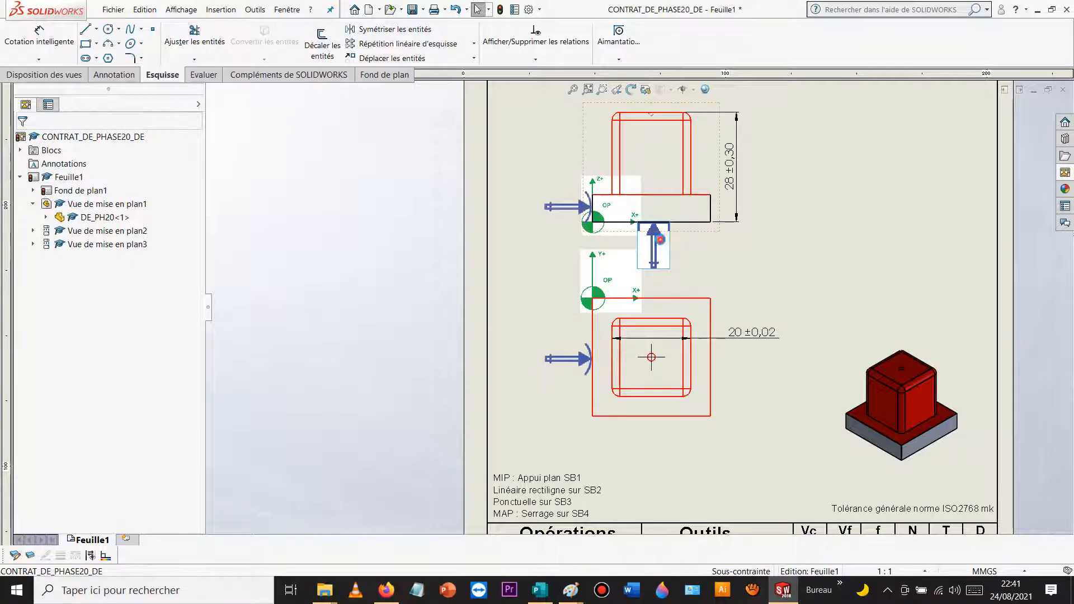
{"action": "left_click_drag", "start_coordinate": [660, 242], "coordinate": [899, 237]}
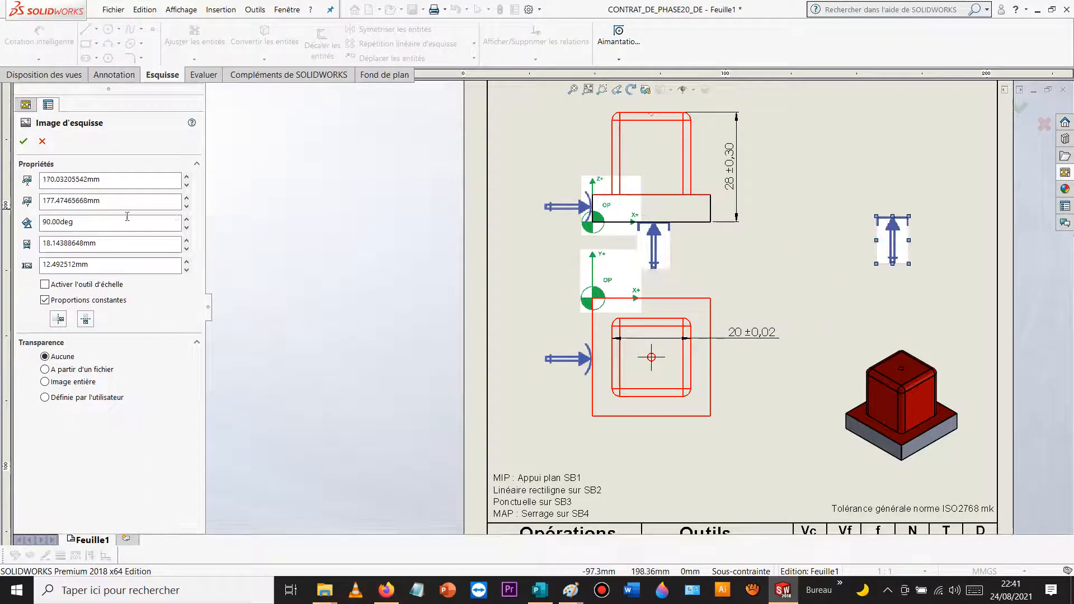
{"action": "double_click", "coordinate": [101, 223]}
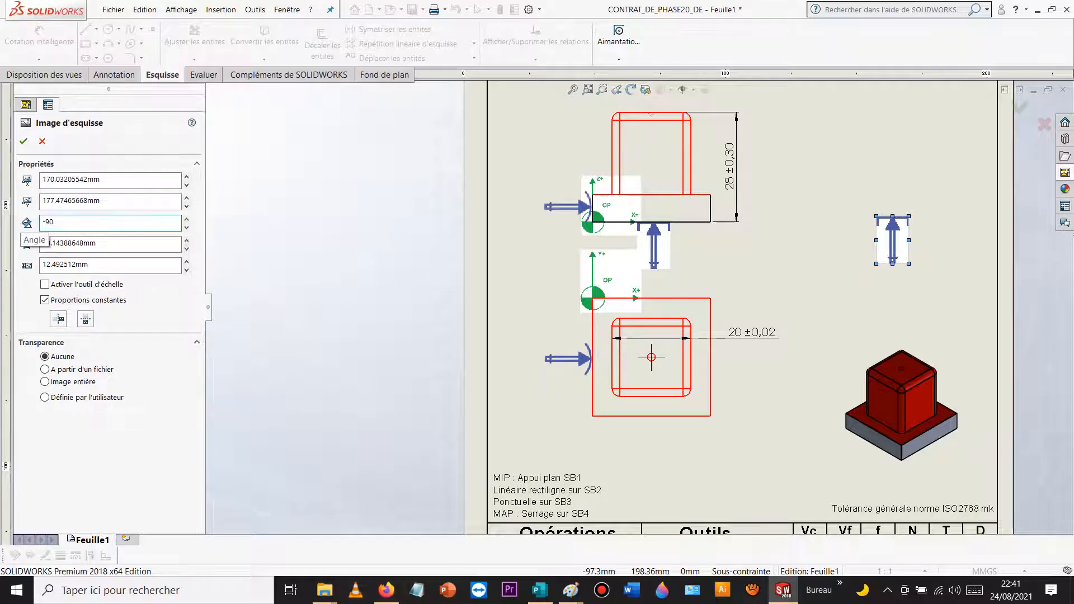
{"action": "key", "text": "Return"}
{"action": "left_click", "coordinate": [929, 290]}
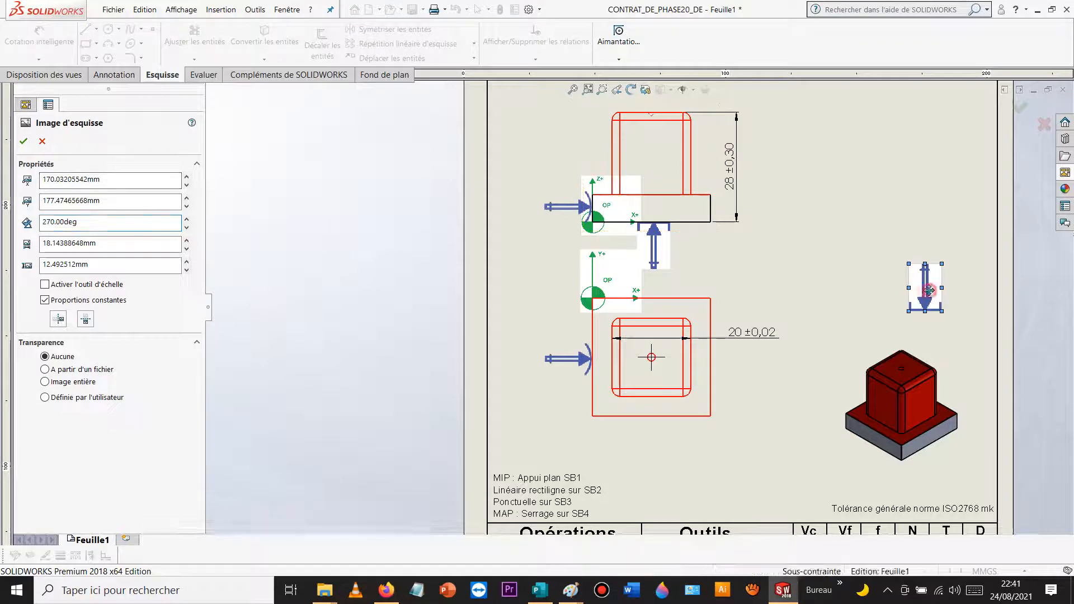
{"action": "left_click", "coordinate": [920, 178]}
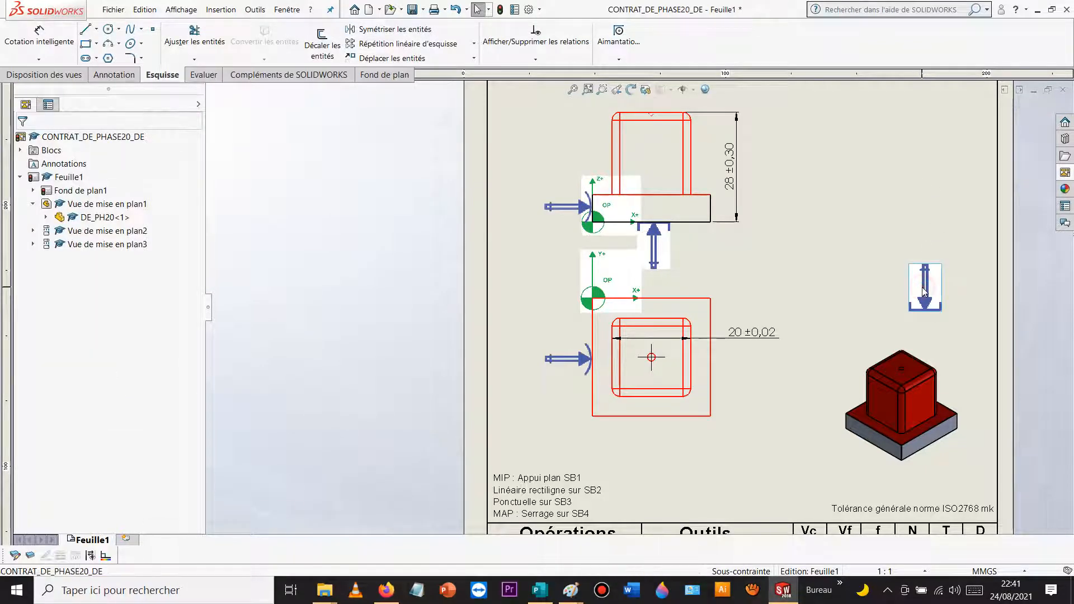
Step: Try to paste another copy of the downward-pointing symbol picture
{"action": "key", "text": "ctrl+v"}
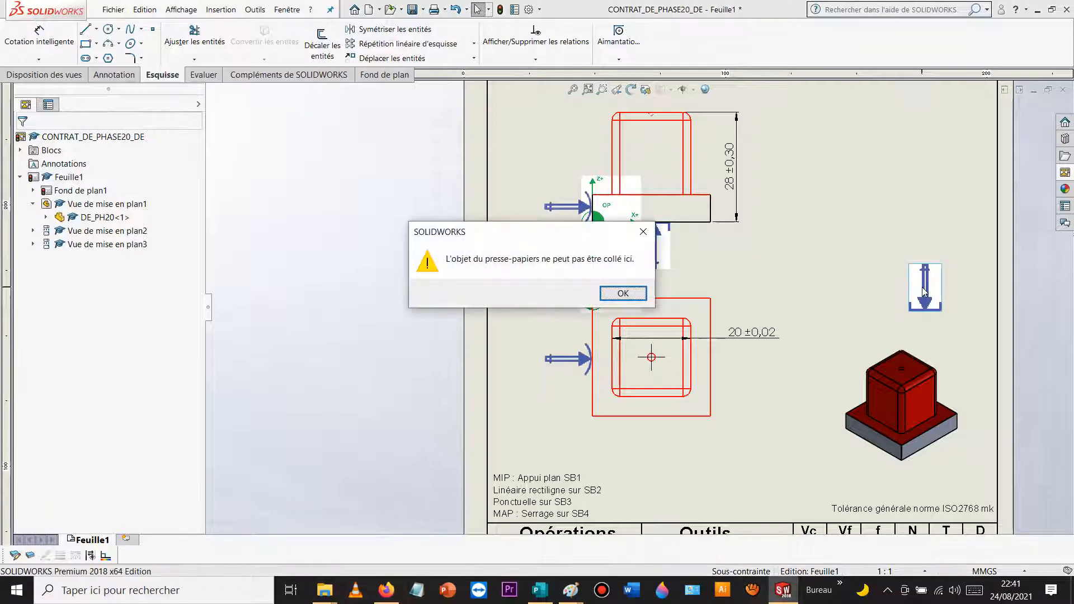
{"action": "left_click", "coordinate": [618, 291]}
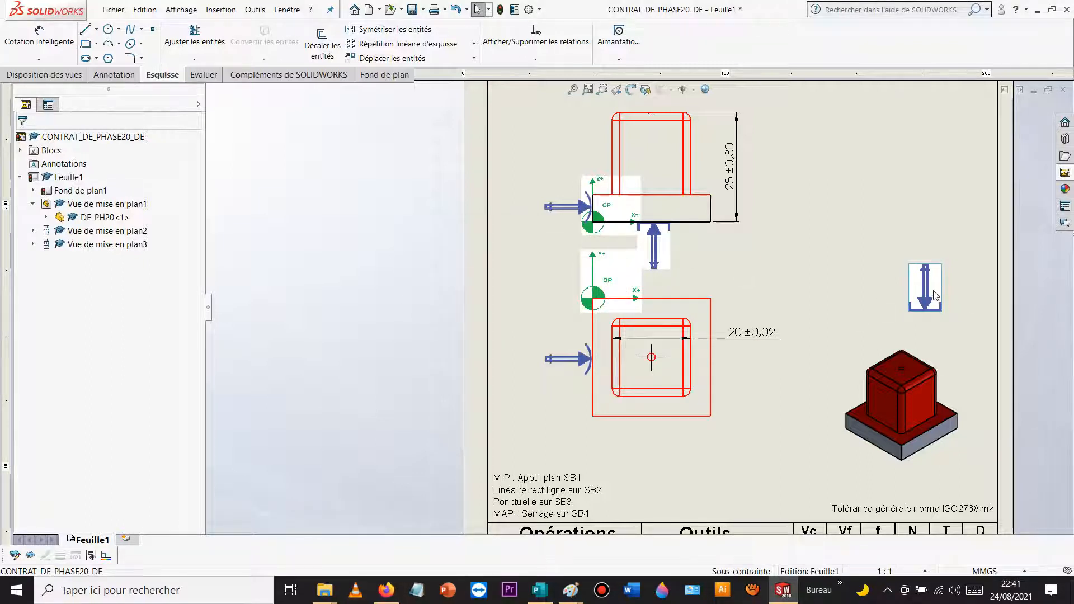
Step: Place the two downward-pointing symbol pictures against the upper edge of the lower view, making the one over the origin transparent from file
{"action": "left_click_drag", "start_coordinate": [935, 295], "coordinate": [693, 276]}
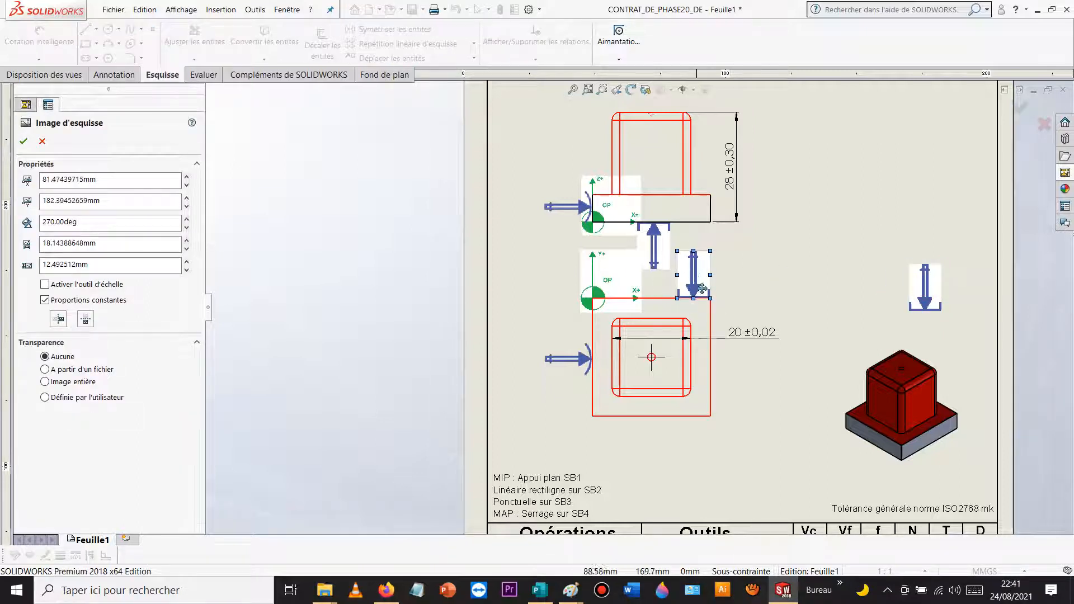
{"action": "left_click", "coordinate": [917, 278]}
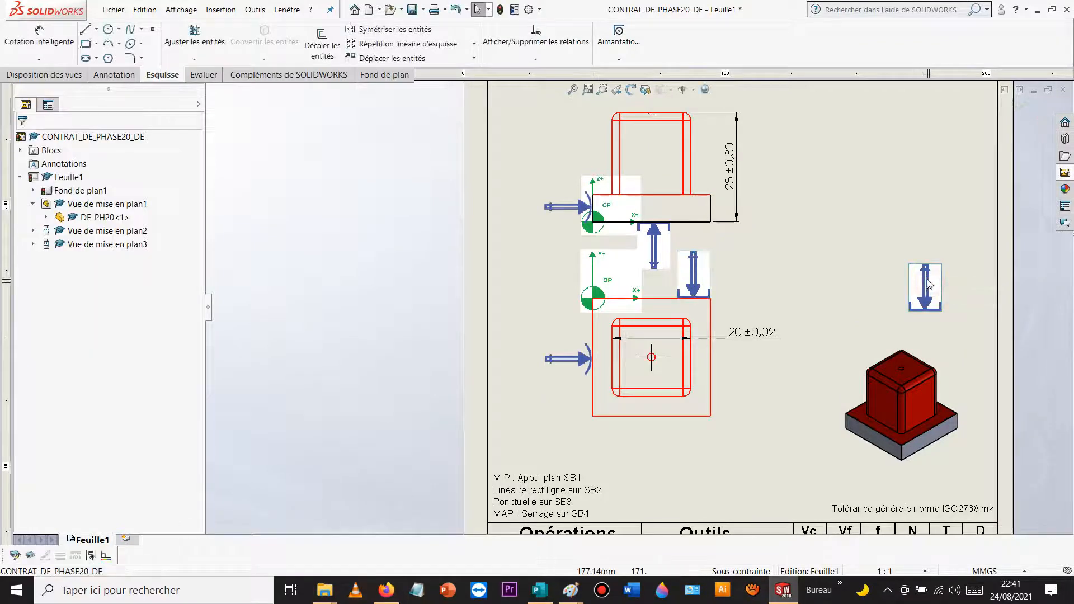
{"action": "left_click_drag", "start_coordinate": [928, 283], "coordinate": [611, 269]}
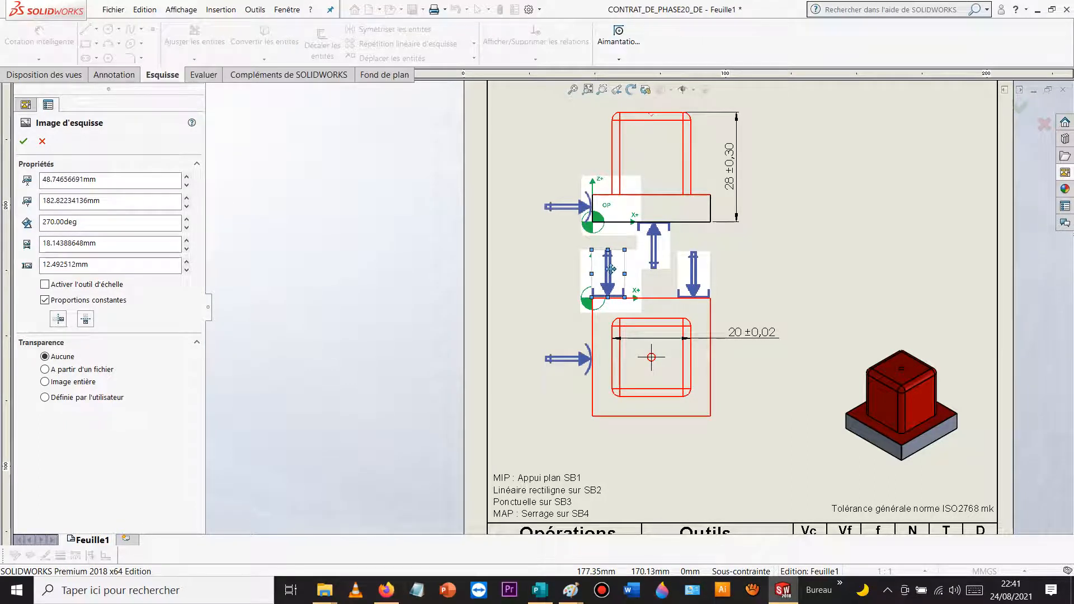
{"action": "left_click", "coordinate": [45, 370]}
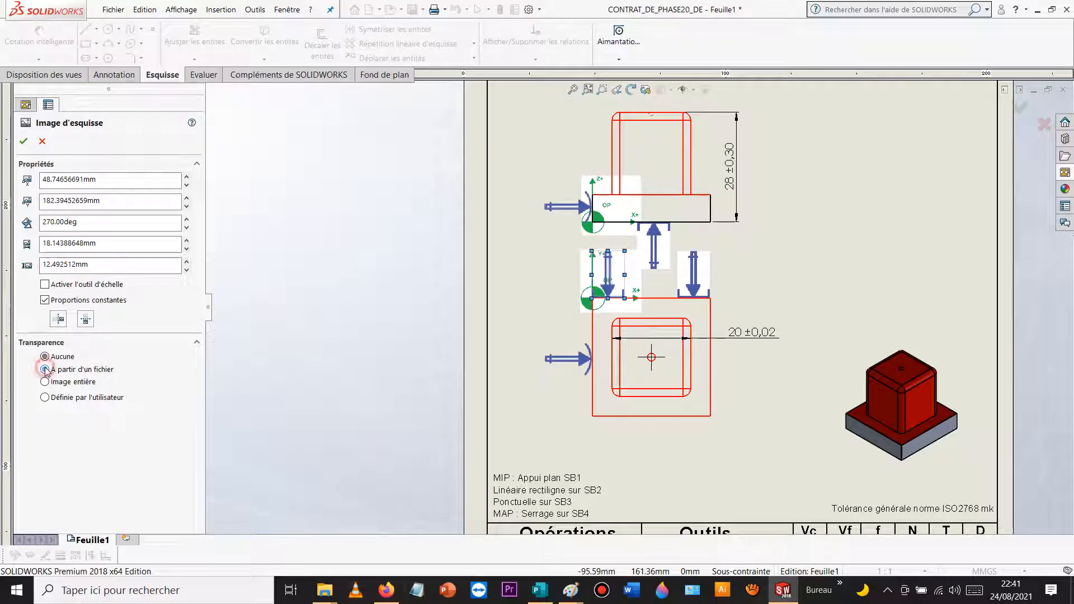
{"action": "left_click", "coordinate": [26, 141]}
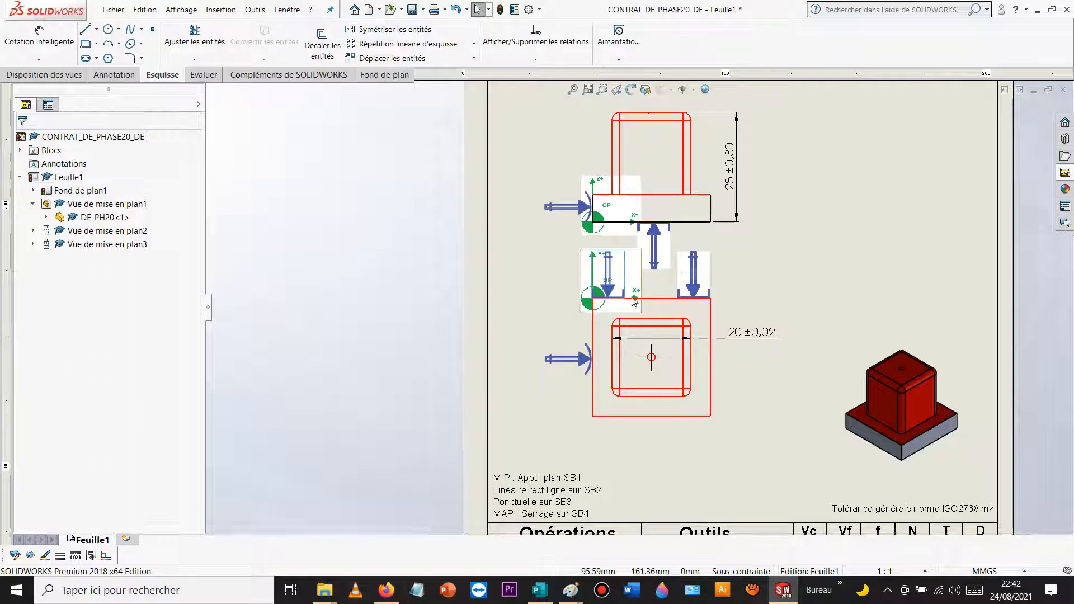
Step: Insert the cross-hatched strip symbol picture, scale it to about 9 x 82 mm and set its angle to 90°
{"action": "left_click", "coordinate": [227, 12]}
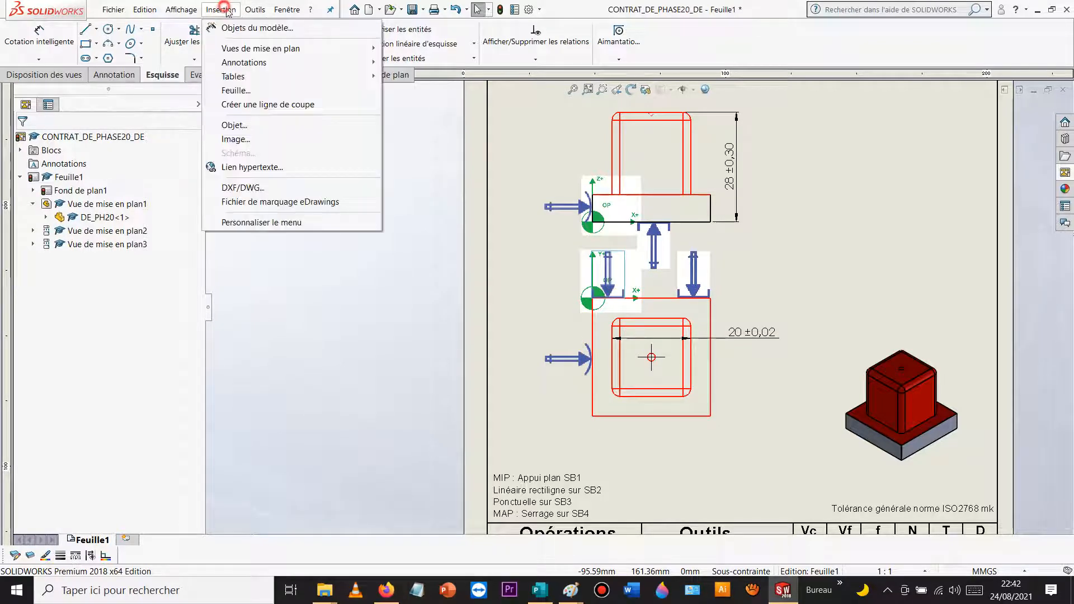
{"action": "left_click", "coordinate": [261, 140]}
{"action": "double_click", "coordinate": [557, 195]}
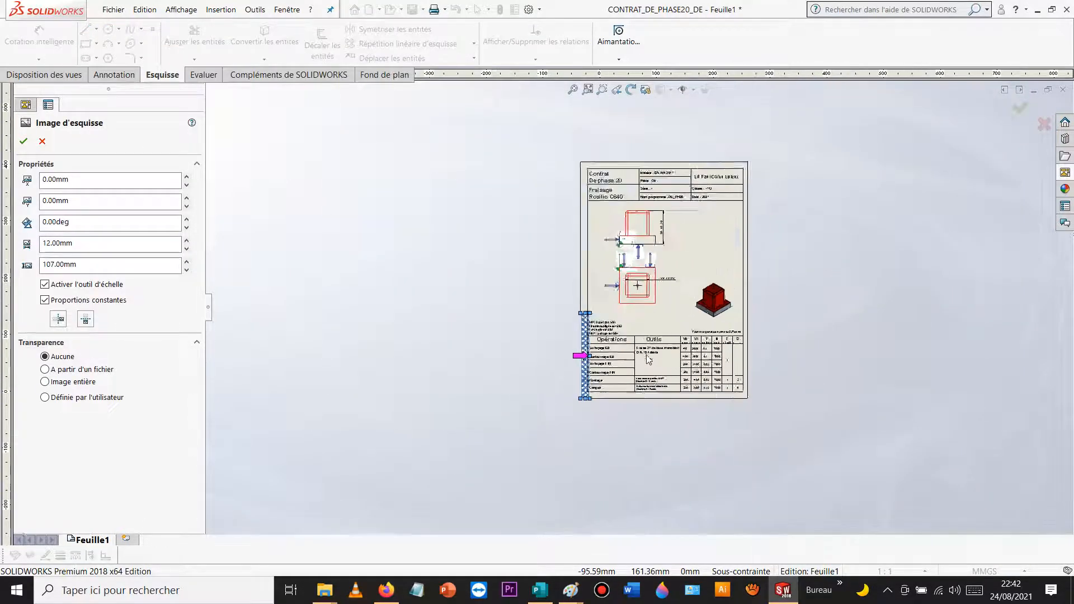
{"action": "scroll", "coordinate": [568, 390], "scroll_direction": "down", "scroll_amount": 3}
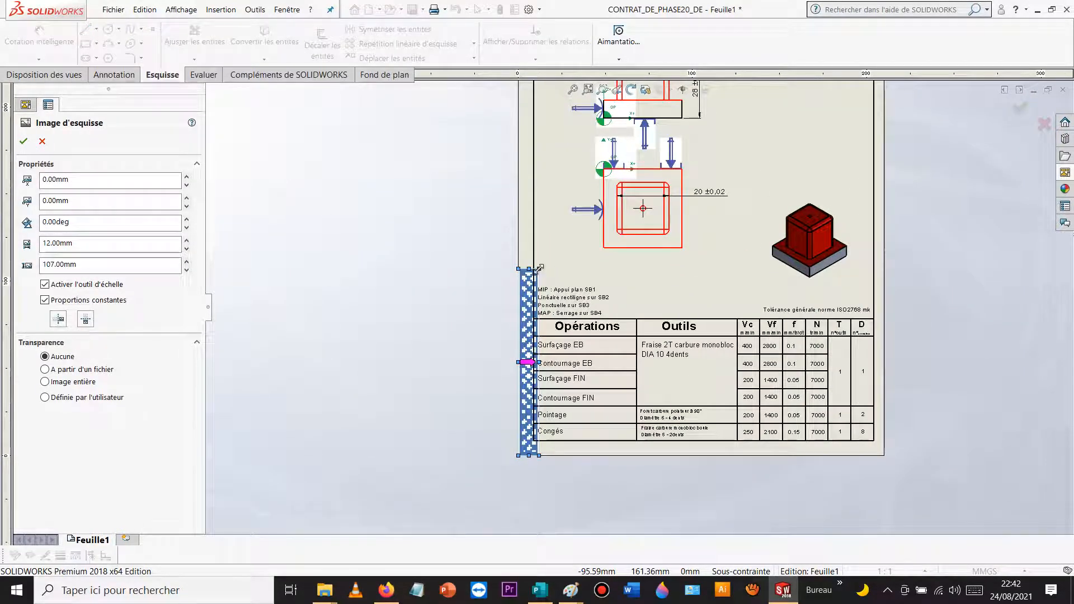
{"action": "left_click_drag", "start_coordinate": [539, 269], "coordinate": [515, 314]}
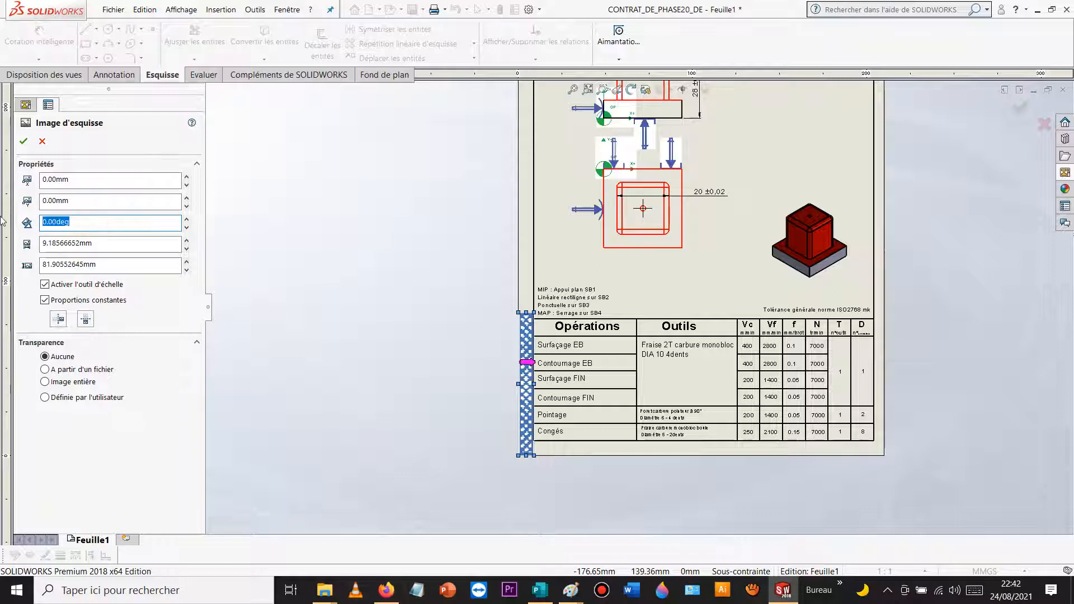
{"action": "key", "text": "Return"}
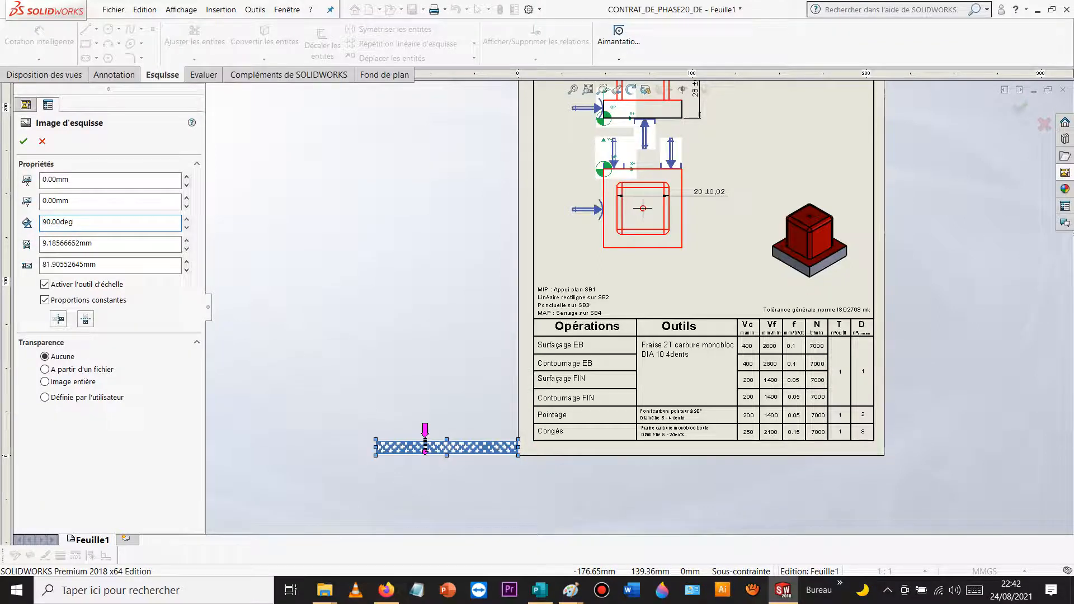
Step: Place the horizontal cross-hatched strip over the lower edge band of the base in the lower view
{"action": "mouse_move", "coordinate": [482, 440]}
{"action": "left_mouse_down"}
{"action": "mouse_move", "coordinate": [671, 224]}
{"action": "mouse_move", "coordinate": [673, 236]}
{"action": "left_mouse_up"}
{"action": "scroll", "coordinate": [674, 234], "scroll_direction": "down", "scroll_amount": 6}
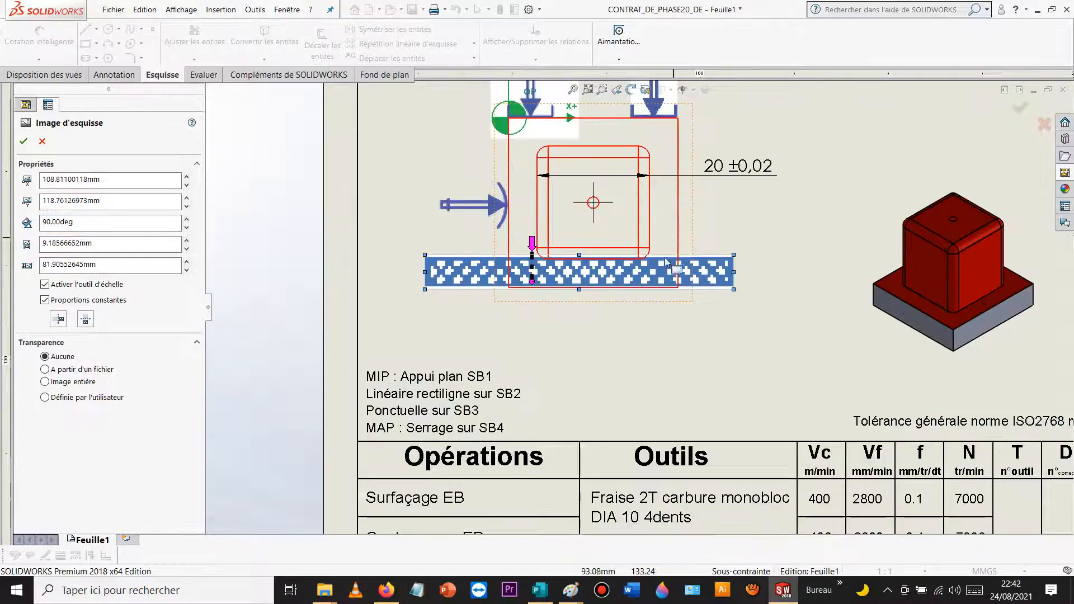
{"action": "left_click_drag", "start_coordinate": [621, 317], "coordinate": [634, 310]}
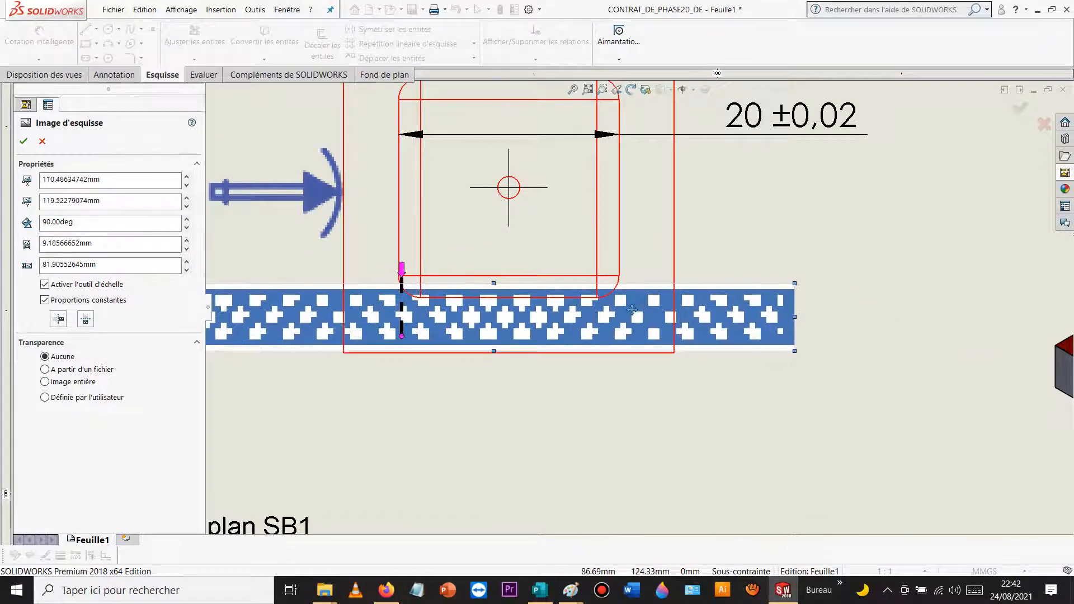
{"action": "scroll", "coordinate": [644, 331], "scroll_direction": "up", "scroll_amount": 4}
{"action": "scroll", "coordinate": [644, 279], "scroll_direction": "down", "scroll_amount": 2}
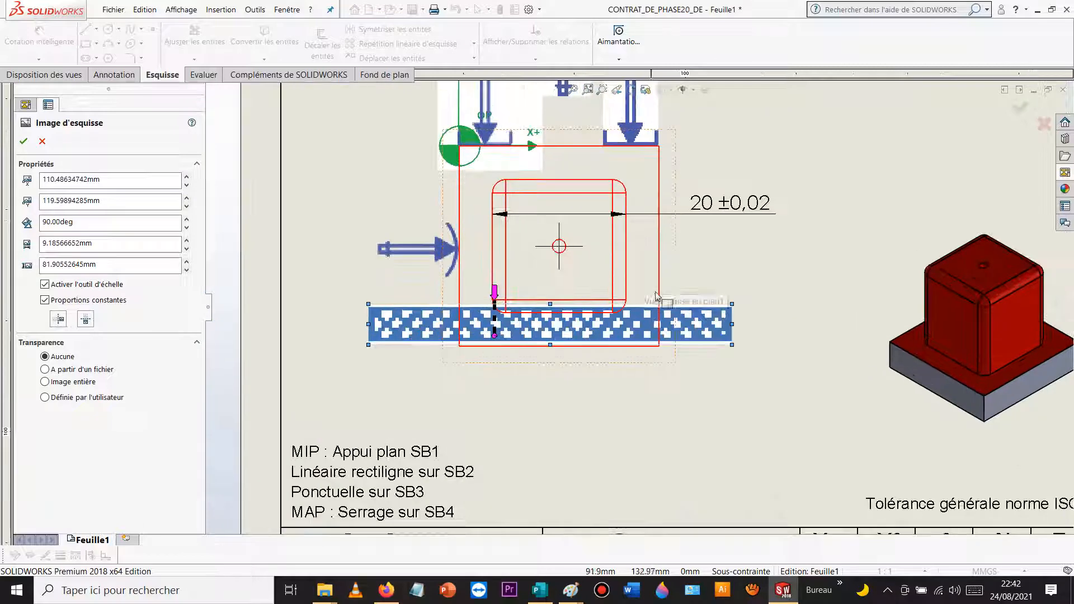
{"action": "key", "text": "Return"}
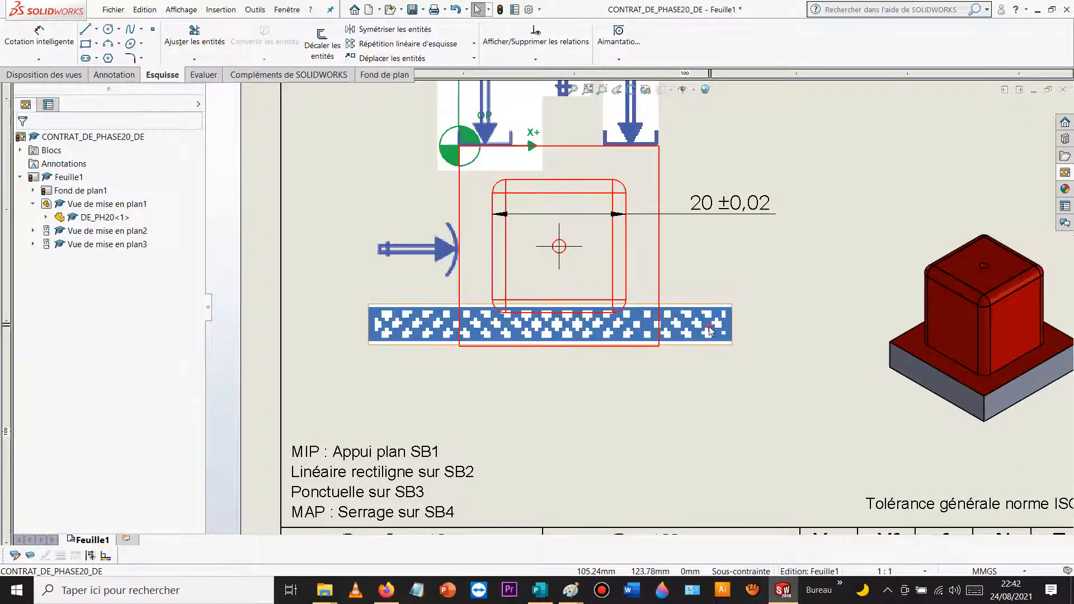
Step: Copy the cross-hatched strip to the upper edge band of the base in the lower view, with transparency from file
{"action": "left_click", "coordinate": [710, 329]}
{"action": "left_click_drag", "start_coordinate": [709, 330], "coordinate": [709, 174], "text": "ctrl"}
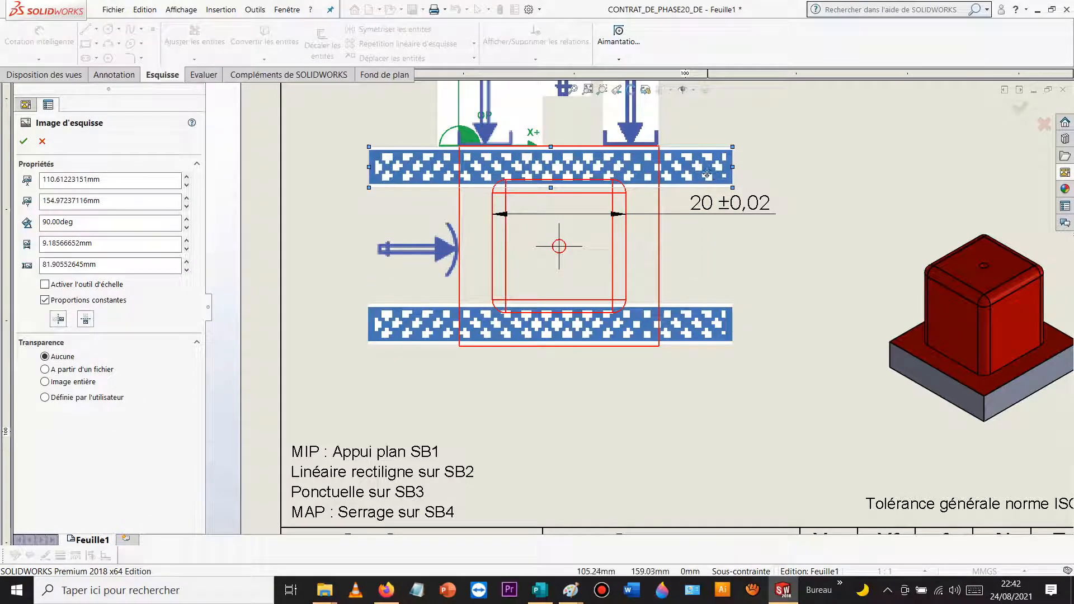
{"action": "left_click", "coordinate": [46, 370]}
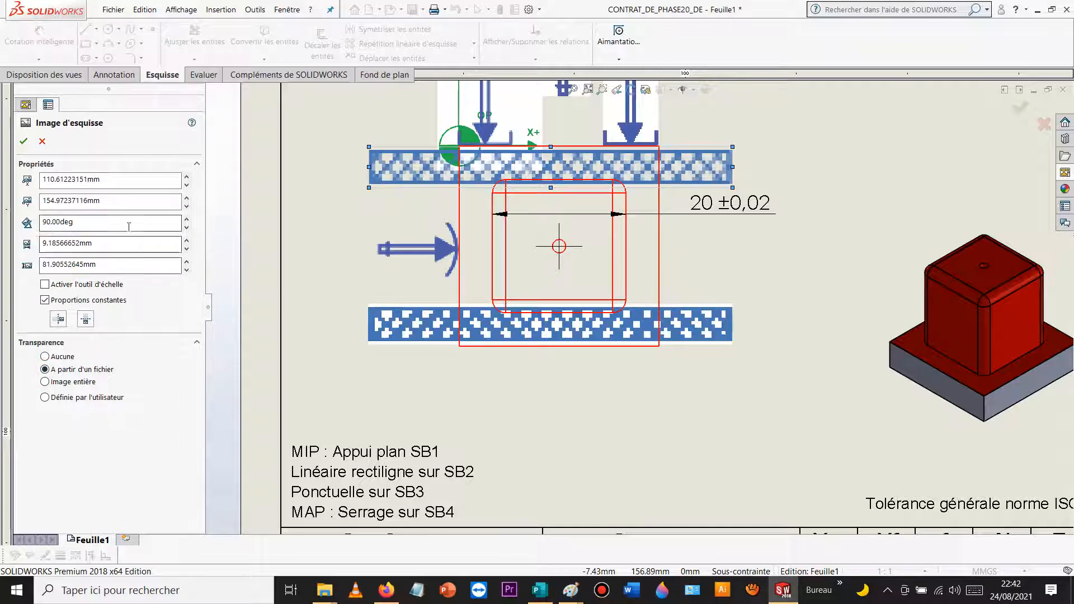
{"action": "left_click", "coordinate": [24, 140]}
Step: Insert the Fichier 30 round symbol picture and scale it to about 9 mm wide
{"action": "key", "text": "f"}
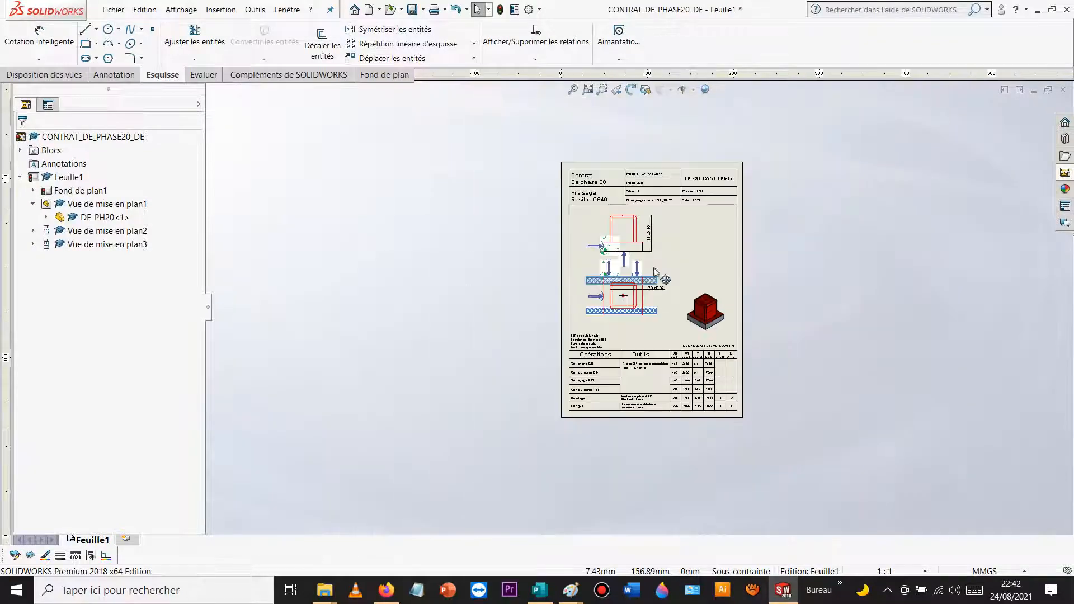
{"action": "scroll", "coordinate": [653, 270], "scroll_direction": "down", "scroll_amount": 3}
{"action": "scroll", "coordinate": [637, 287], "scroll_direction": "up", "scroll_amount": 2}
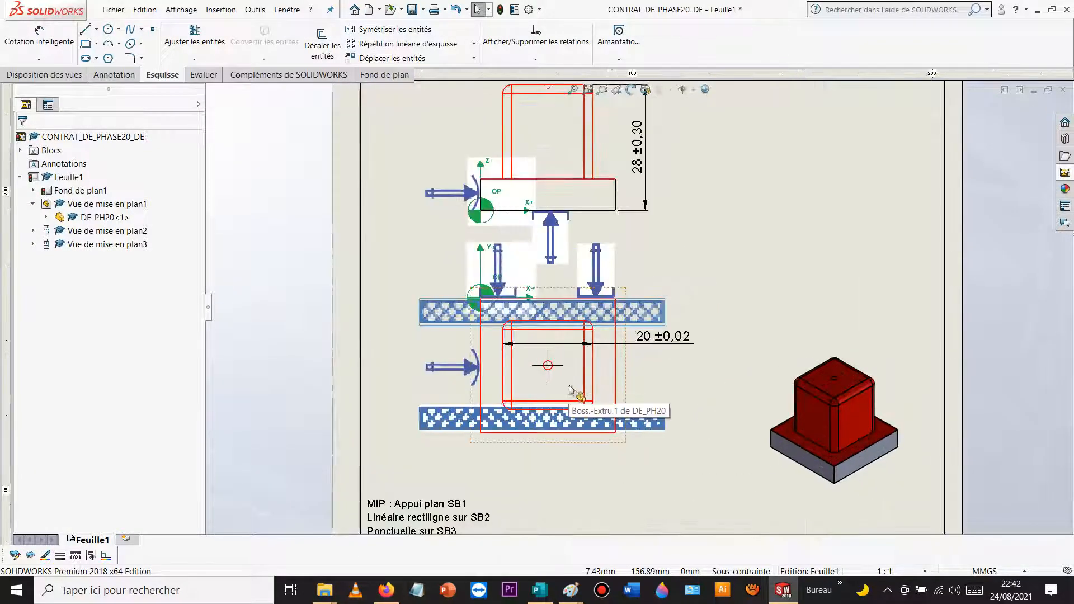
{"action": "scroll", "coordinate": [593, 253], "scroll_direction": "up", "scroll_amount": 2}
{"action": "scroll", "coordinate": [592, 253], "scroll_direction": "down", "scroll_amount": 3}
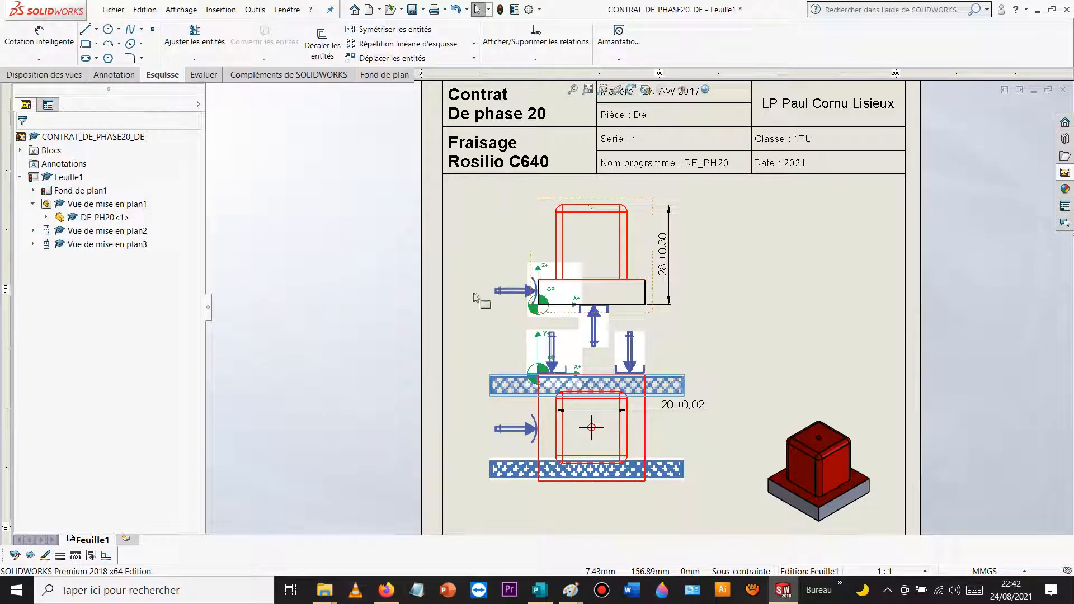
{"action": "left_click", "coordinate": [224, 9]}
{"action": "left_click", "coordinate": [239, 139]}
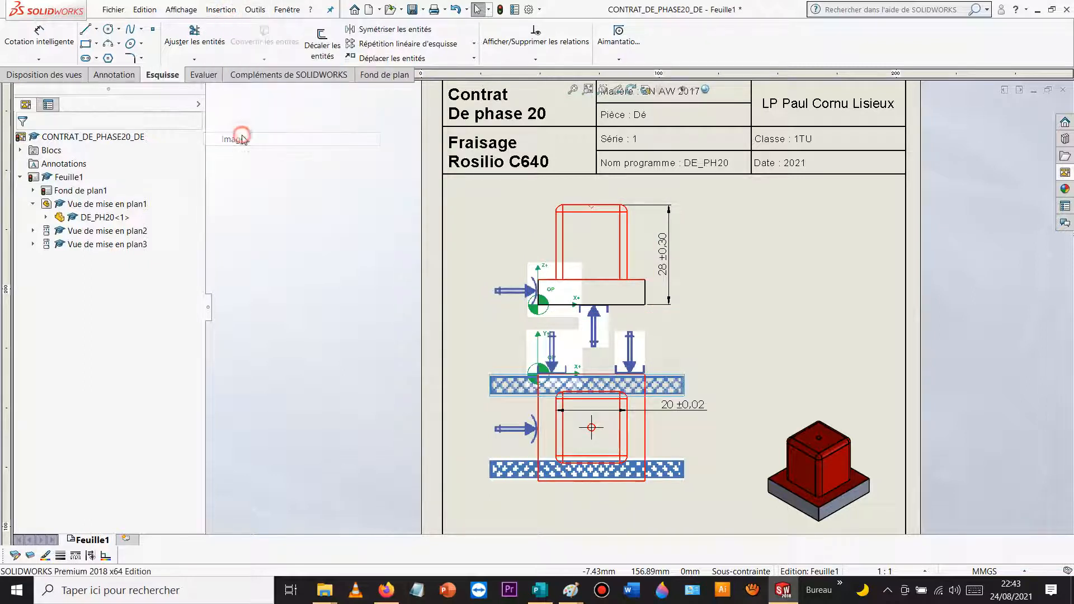
{"action": "scroll", "coordinate": [566, 302], "scroll_direction": "down", "scroll_amount": 5}
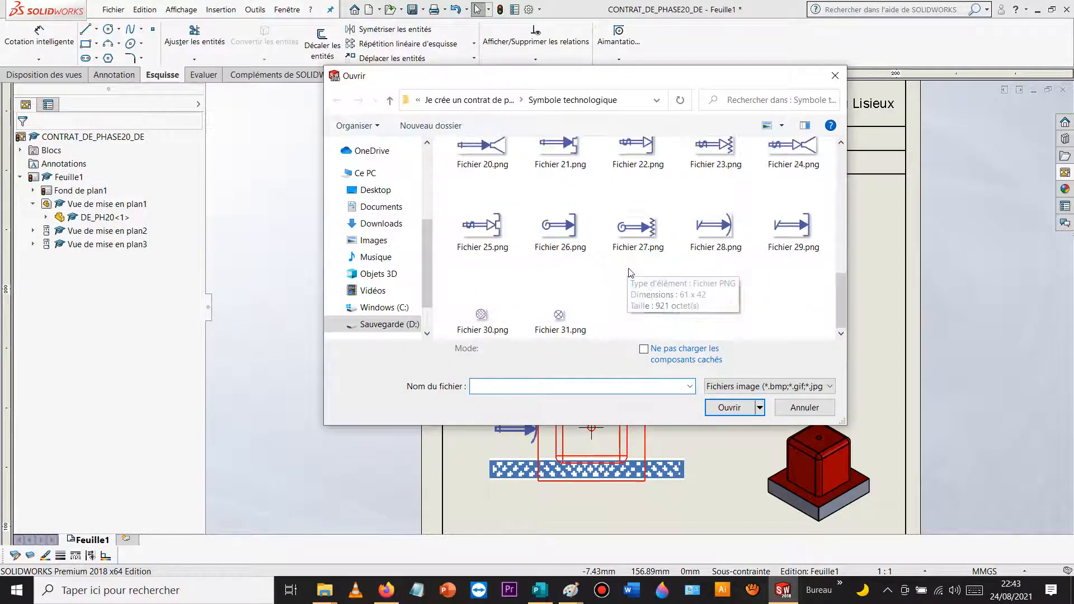
{"action": "double_click", "coordinate": [481, 314]}
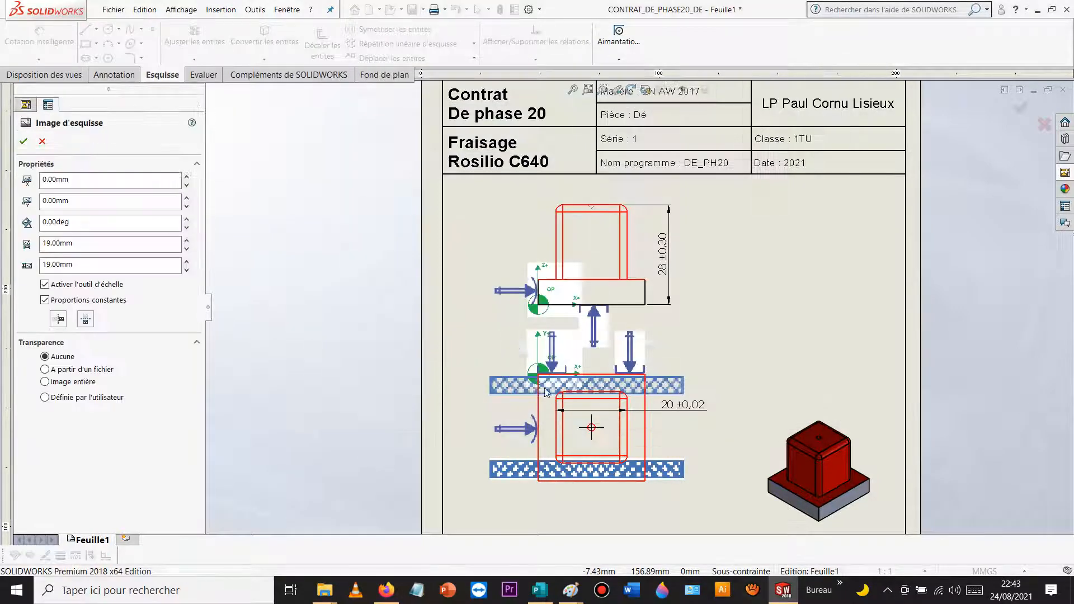
{"action": "scroll", "coordinate": [610, 400], "scroll_direction": "down", "scroll_amount": 10}
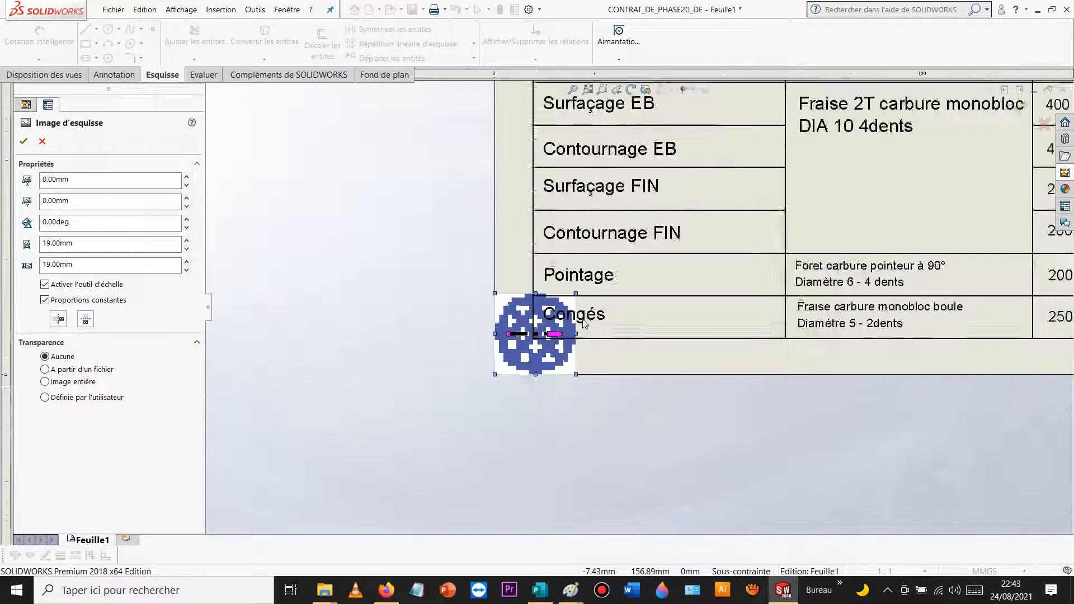
{"action": "left_click_drag", "start_coordinate": [582, 284], "coordinate": [528, 339]}
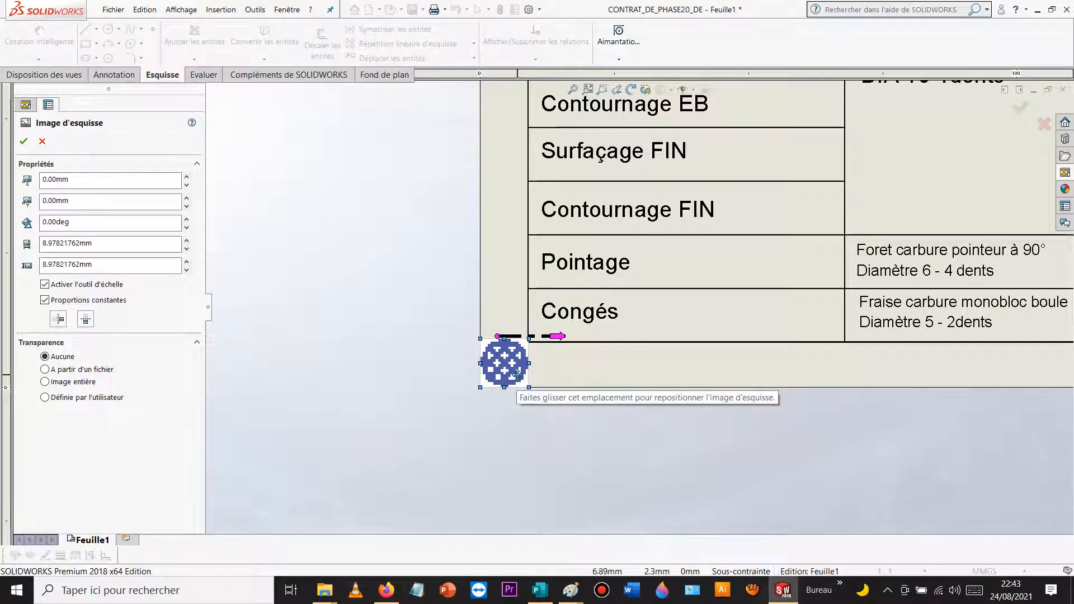
Step: Move the round symbol picture beside the base in the upper view and scale it down to about 6.2 mm
{"action": "left_click_drag", "start_coordinate": [511, 364], "coordinate": [715, 175]}
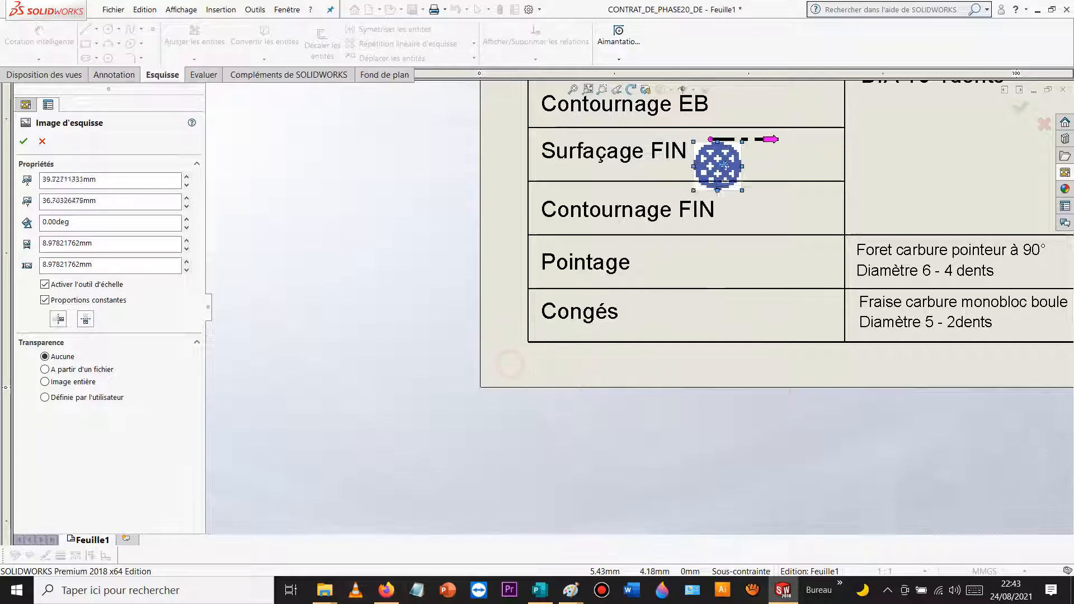
{"action": "scroll", "coordinate": [699, 196], "scroll_direction": "up", "scroll_amount": 8}
{"action": "scroll", "coordinate": [686, 218], "scroll_direction": "down", "scroll_amount": 4}
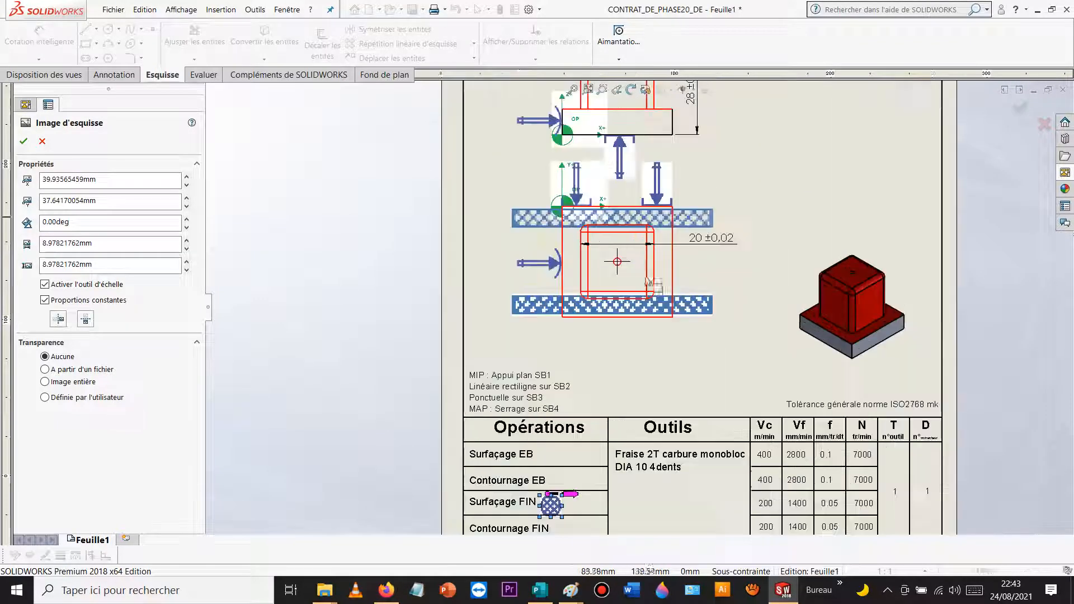
{"action": "left_click_drag", "start_coordinate": [601, 384], "coordinate": [689, 233]}
{"action": "left_click_drag", "start_coordinate": [687, 272], "coordinate": [704, 141]}
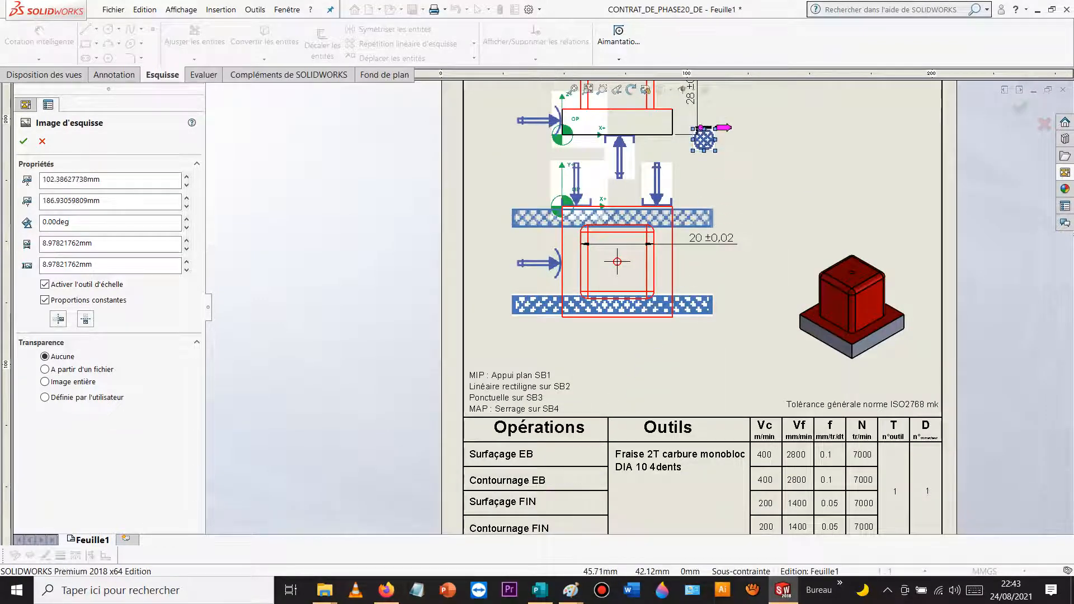
{"action": "scroll", "coordinate": [666, 269], "scroll_direction": "up", "scroll_amount": 6}
{"action": "scroll", "coordinate": [679, 235], "scroll_direction": "down", "scroll_amount": 6}
{"action": "scroll", "coordinate": [559, 414], "scroll_direction": "down", "scroll_amount": 6}
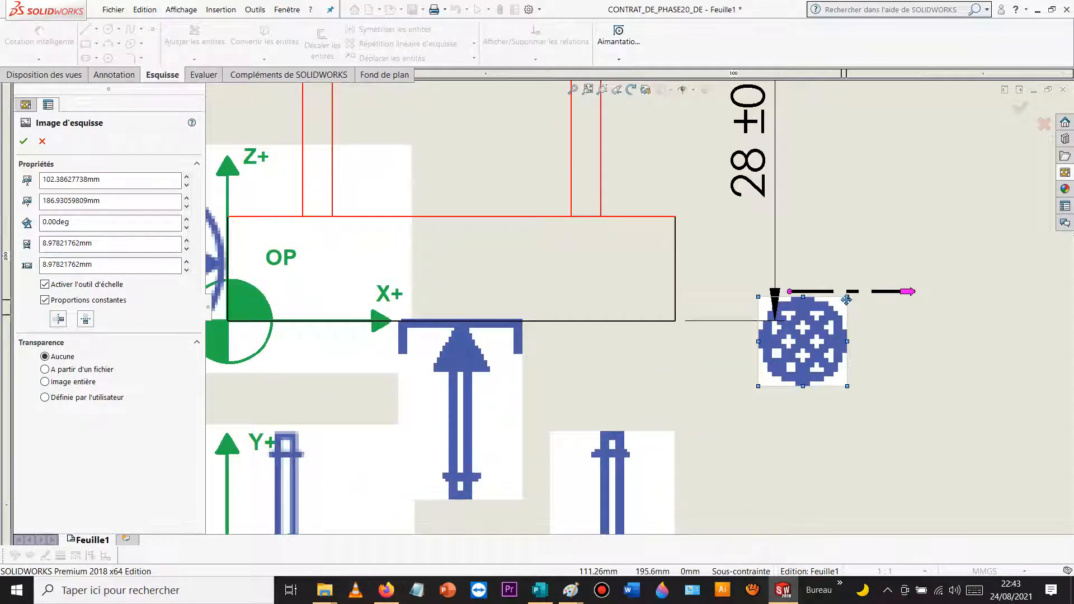
{"action": "mouse_move", "coordinate": [849, 299]}
{"action": "left_mouse_down"}
{"action": "mouse_move", "coordinate": [813, 334]}
{"action": "mouse_move", "coordinate": [820, 328]}
{"action": "mouse_move", "coordinate": [784, 342]}
{"action": "mouse_move", "coordinate": [609, 261]}
{"action": "mouse_move", "coordinate": [851, 342]}
{"action": "left_mouse_up"}
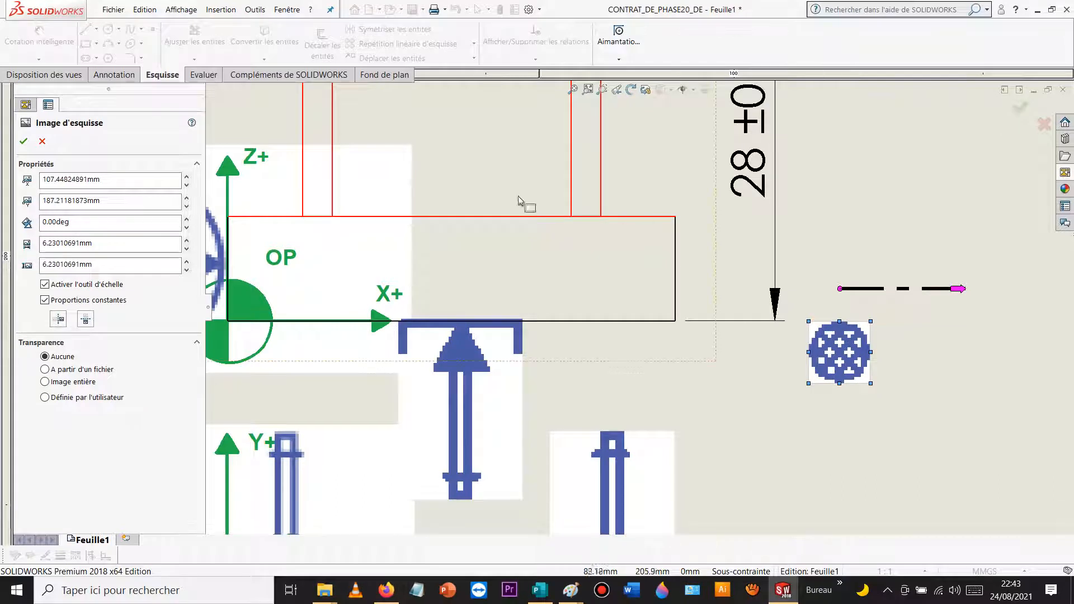
{"action": "left_click", "coordinate": [917, 320]}
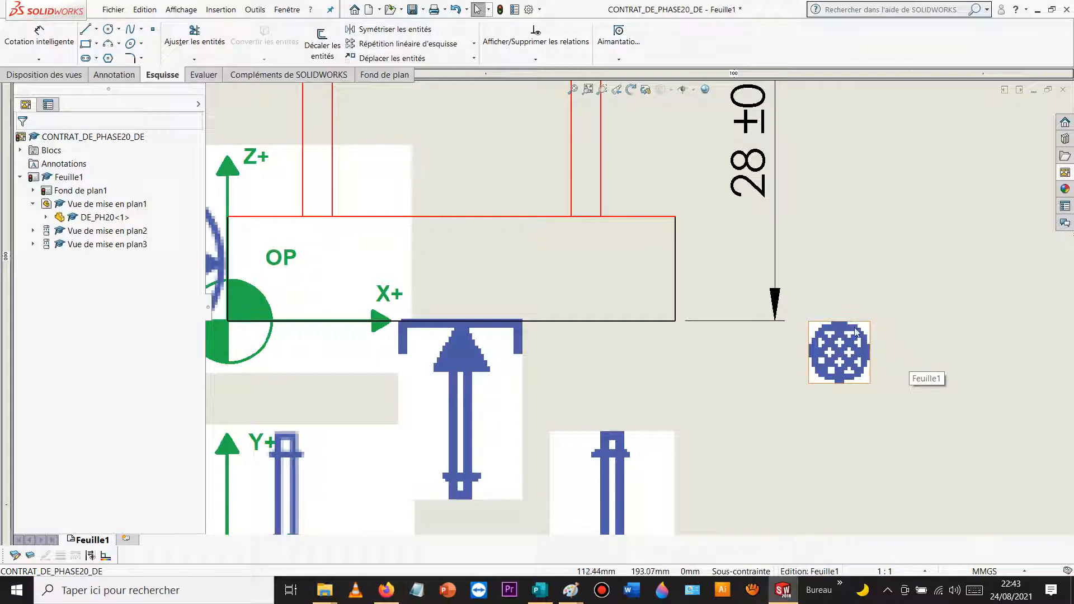
Step: Copy the round symbol picture onto the right end of the base in the upper view
{"action": "left_click", "coordinate": [842, 358]}
{"action": "mouse_move", "coordinate": [842, 358]}
{"action": "left_mouse_down"}
{"action": "mouse_move", "coordinate": [562, 264]}
{"action": "mouse_move", "coordinate": [626, 264]}
{"action": "mouse_move", "coordinate": [628, 275]}
{"action": "left_mouse_up"}
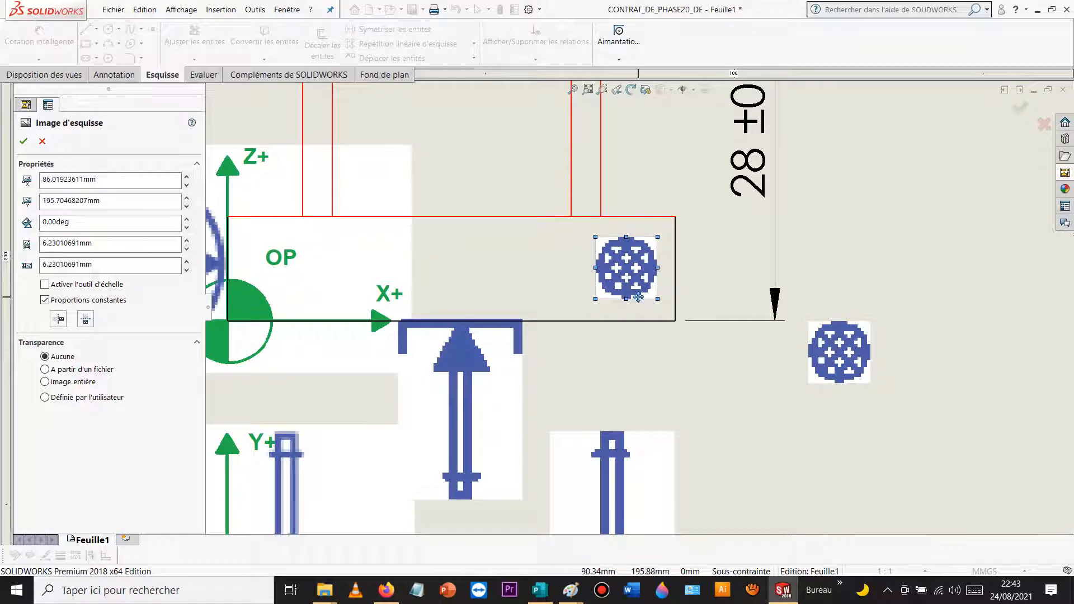
{"action": "key", "text": "Escape"}
Step: Move the original round symbol picture onto the left end of the base and set its transparency to come from the file
{"action": "left_click", "coordinate": [830, 351]}
{"action": "mouse_move", "coordinate": [830, 352]}
{"action": "left_mouse_down"}
{"action": "mouse_move", "coordinate": [429, 299]}
{"action": "mouse_move", "coordinate": [292, 268]}
{"action": "left_mouse_up"}
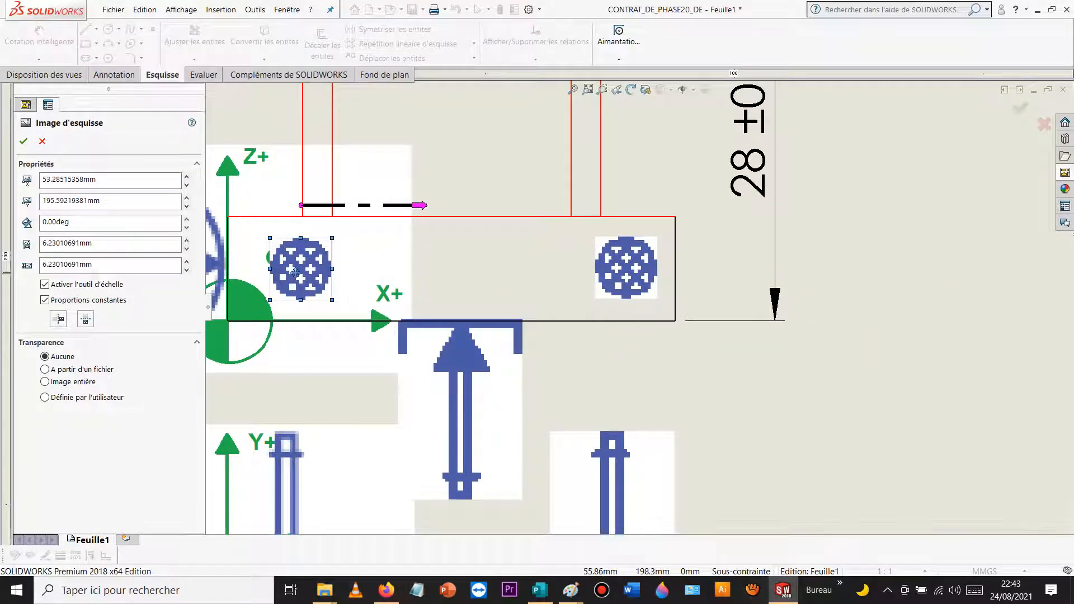
{"action": "left_click", "coordinate": [45, 369]}
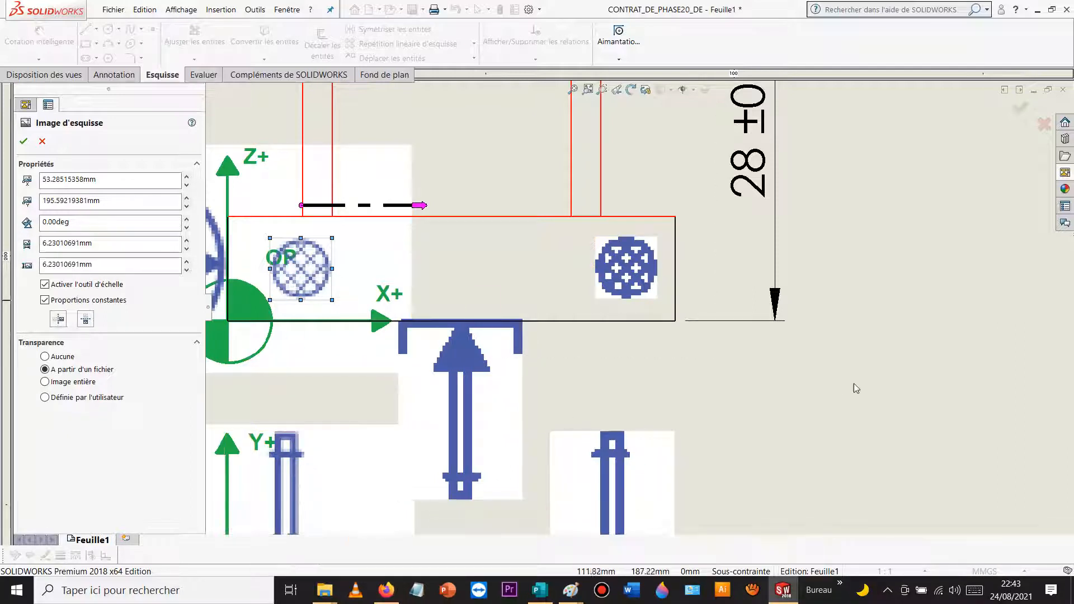
{"action": "left_click", "coordinate": [42, 140]}
Step: Insert the crossed-circle technological symbol picture and scale it down to about 7.4 mm wide
{"action": "left_click", "coordinate": [221, 9]}
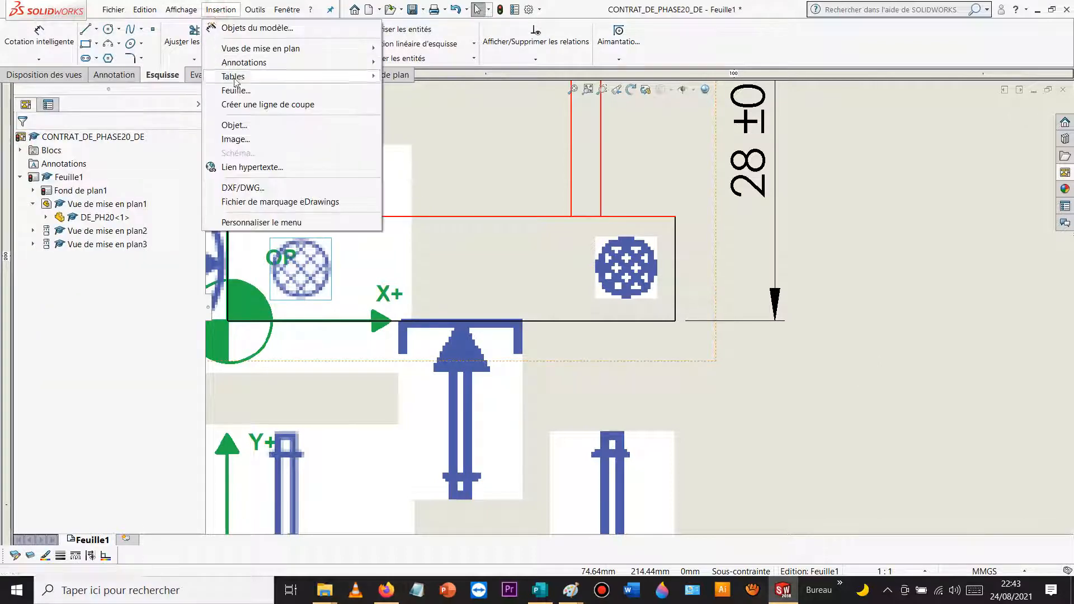
{"action": "left_click", "coordinate": [229, 140]}
{"action": "scroll", "coordinate": [587, 267], "scroll_direction": "down", "scroll_amount": 3}
{"action": "double_click", "coordinate": [555, 312]}
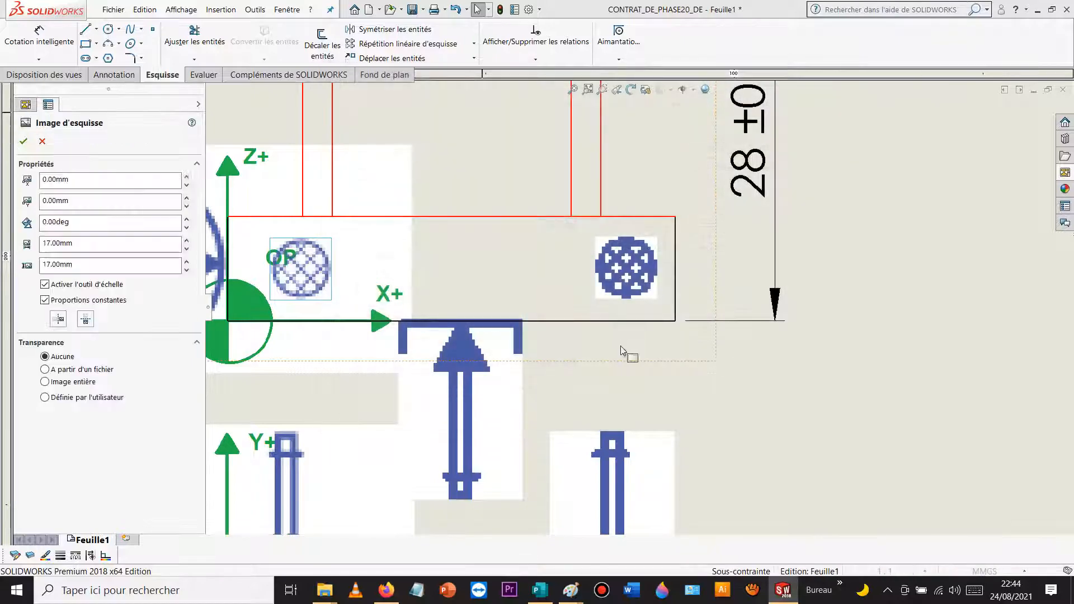
{"action": "scroll", "coordinate": [624, 346], "scroll_direction": "up", "scroll_amount": 10}
{"action": "scroll", "coordinate": [587, 428], "scroll_direction": "down", "scroll_amount": 8}
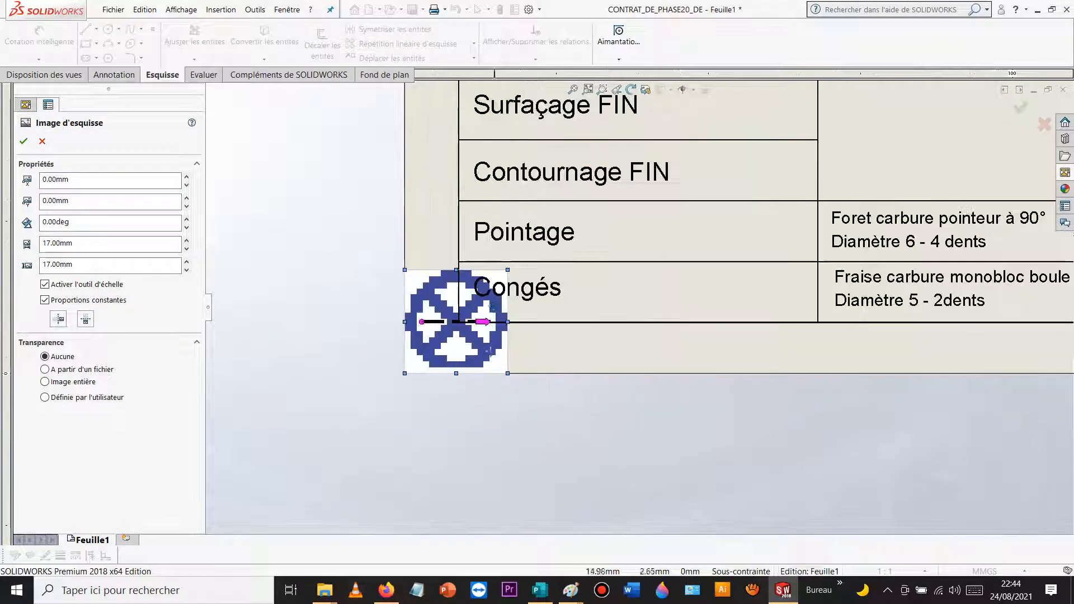
{"action": "left_click_drag", "start_coordinate": [506, 269], "coordinate": [429, 358]}
Step: Move the crossed-circle symbol picture onto the middle of the base in the upper view, between the two hatched round symbols
{"action": "left_click_drag", "start_coordinate": [571, 260], "coordinate": [752, 146]}
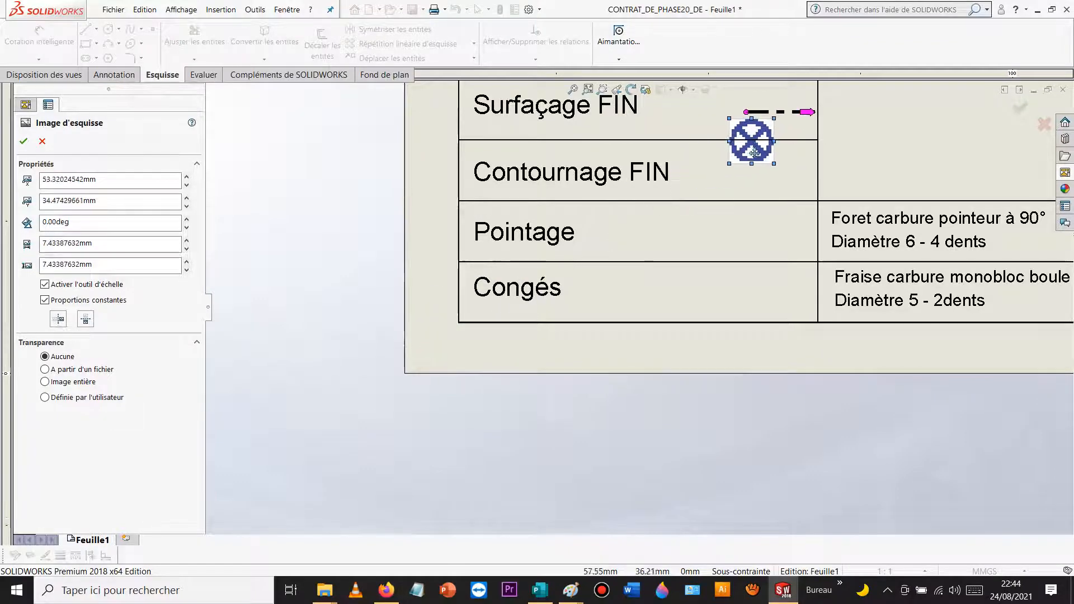
{"action": "scroll", "coordinate": [751, 161], "scroll_direction": "up", "scroll_amount": 12}
{"action": "scroll", "coordinate": [646, 253], "scroll_direction": "down", "scroll_amount": 4}
{"action": "scroll", "coordinate": [646, 253], "scroll_direction": "down", "scroll_amount": 1}
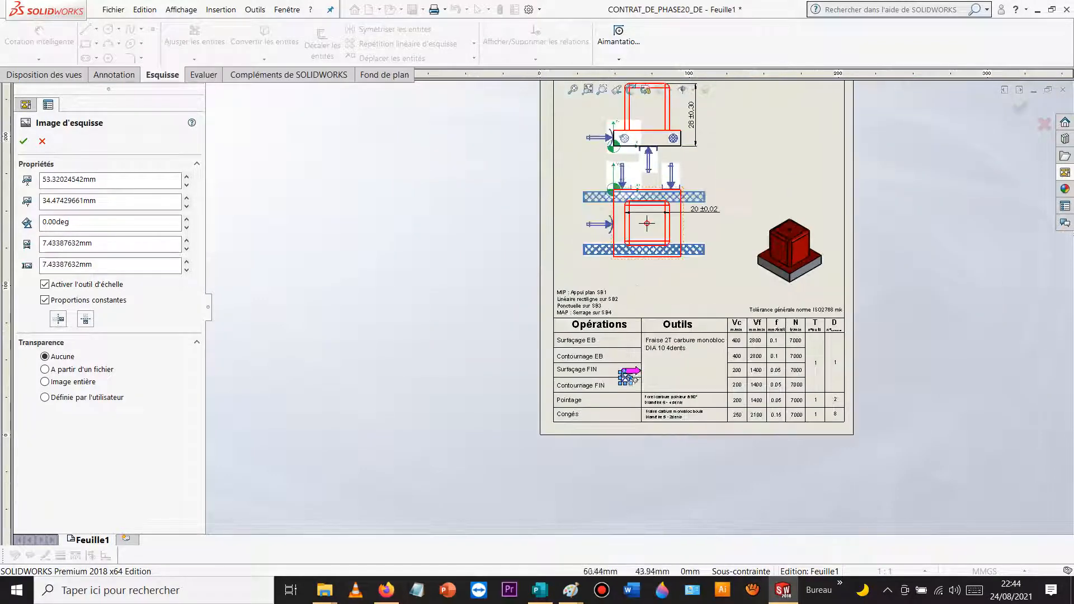
{"action": "left_click_drag", "start_coordinate": [626, 372], "coordinate": [645, 193]}
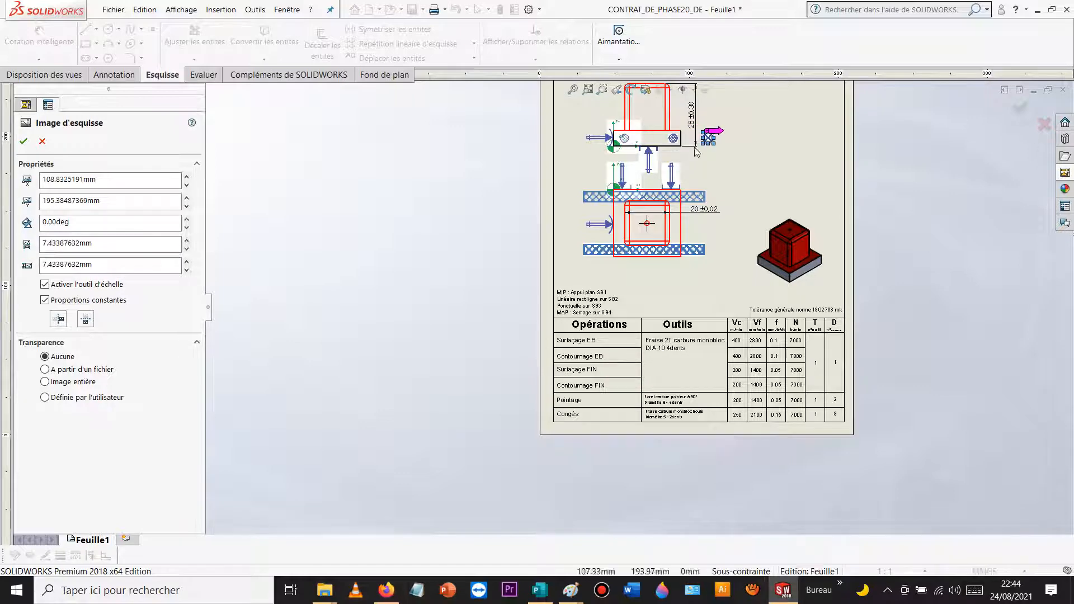
{"action": "scroll", "coordinate": [665, 134], "scroll_direction": "down", "scroll_amount": 6}
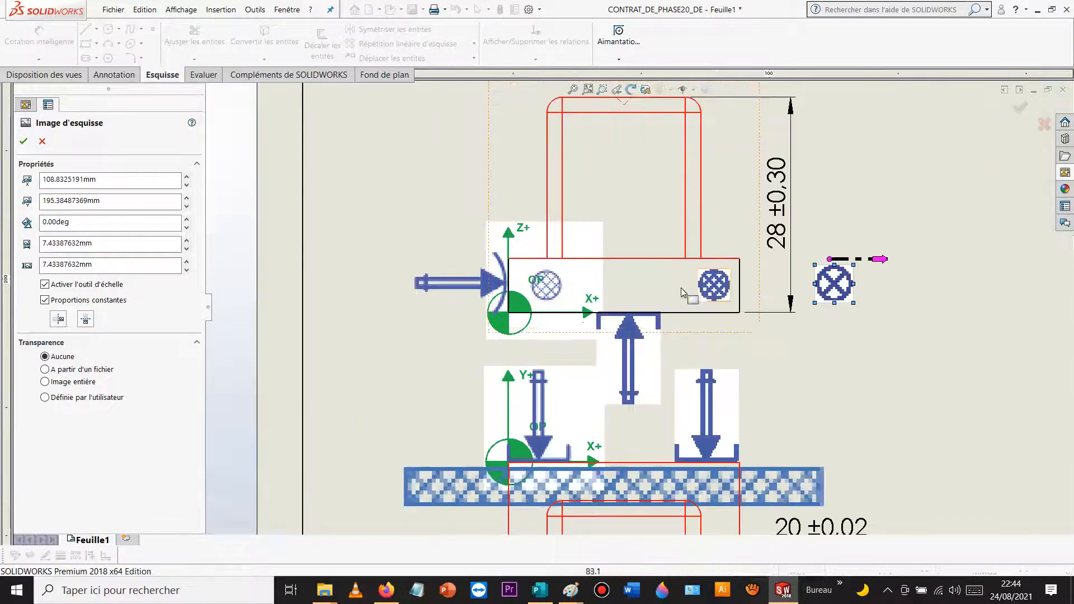
{"action": "scroll", "coordinate": [704, 283], "scroll_direction": "down", "scroll_amount": 2}
{"action": "left_click_drag", "start_coordinate": [922, 285], "coordinate": [590, 284]}
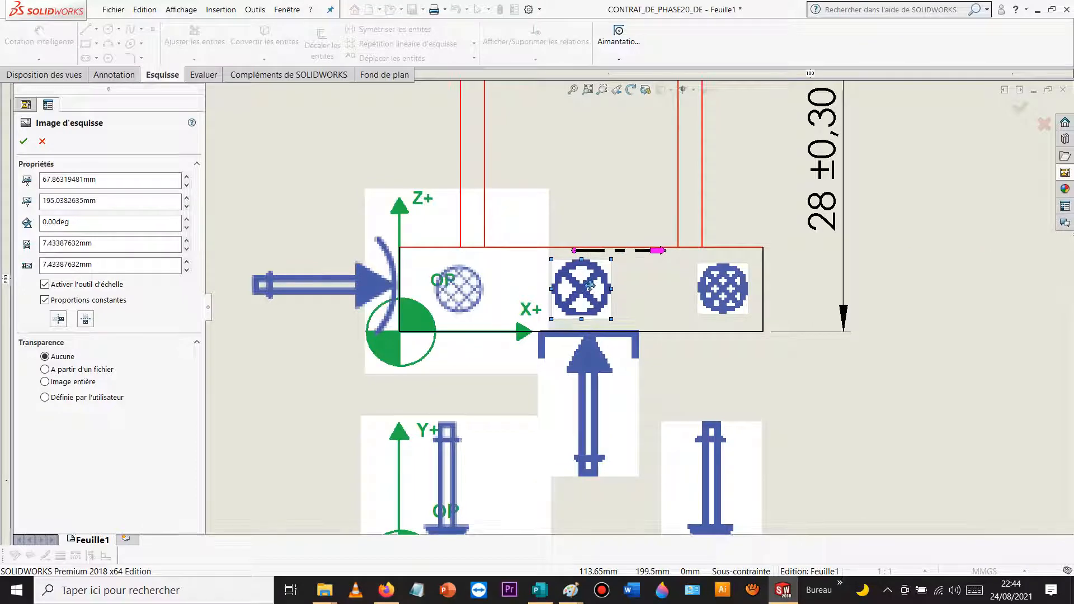
{"action": "key", "text": "Escape"}
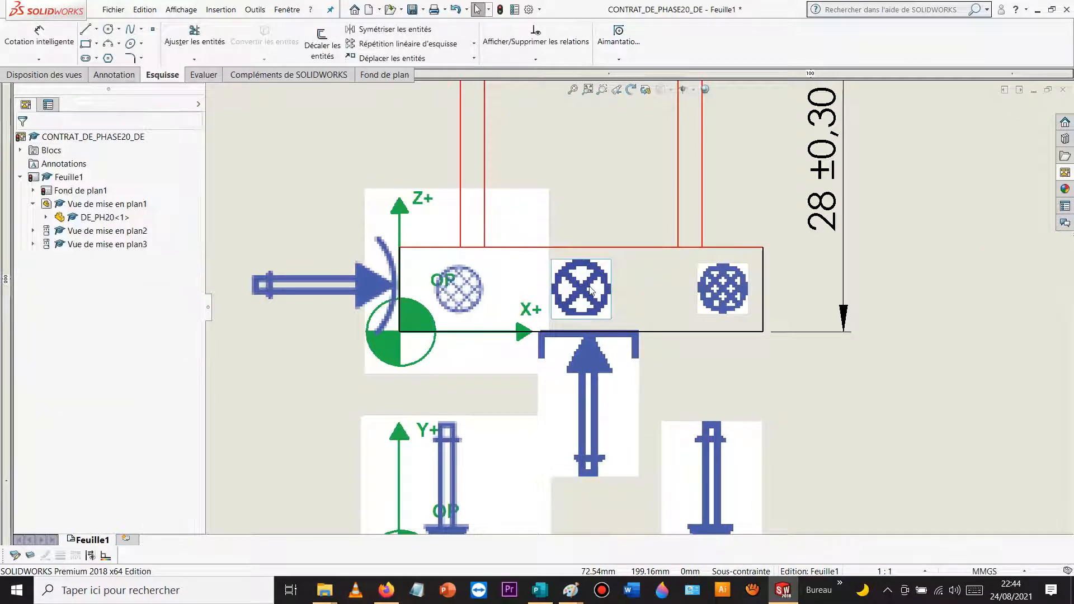
{"action": "left_click", "coordinate": [945, 304]}
Step: Insert the Fichier 22 clamping symbol picture with the open arrowhead and scale it to about 17.7 by 12.2 mm
{"action": "scroll", "coordinate": [655, 308], "scroll_direction": "up", "scroll_amount": 5}
{"action": "scroll", "coordinate": [658, 307], "scroll_direction": "up", "scroll_amount": 2}
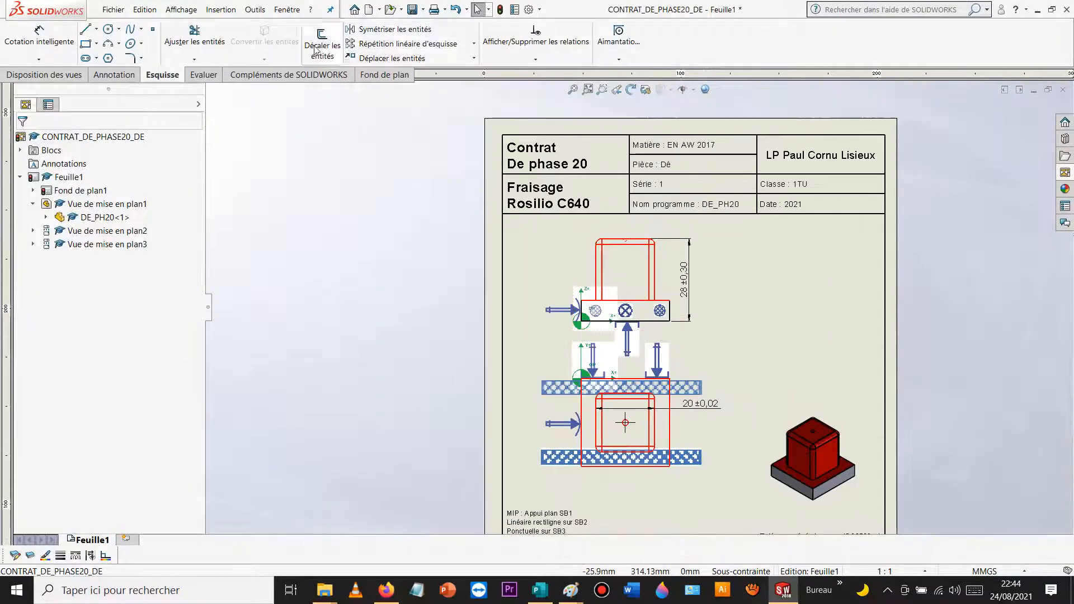
{"action": "left_click", "coordinate": [221, 9]}
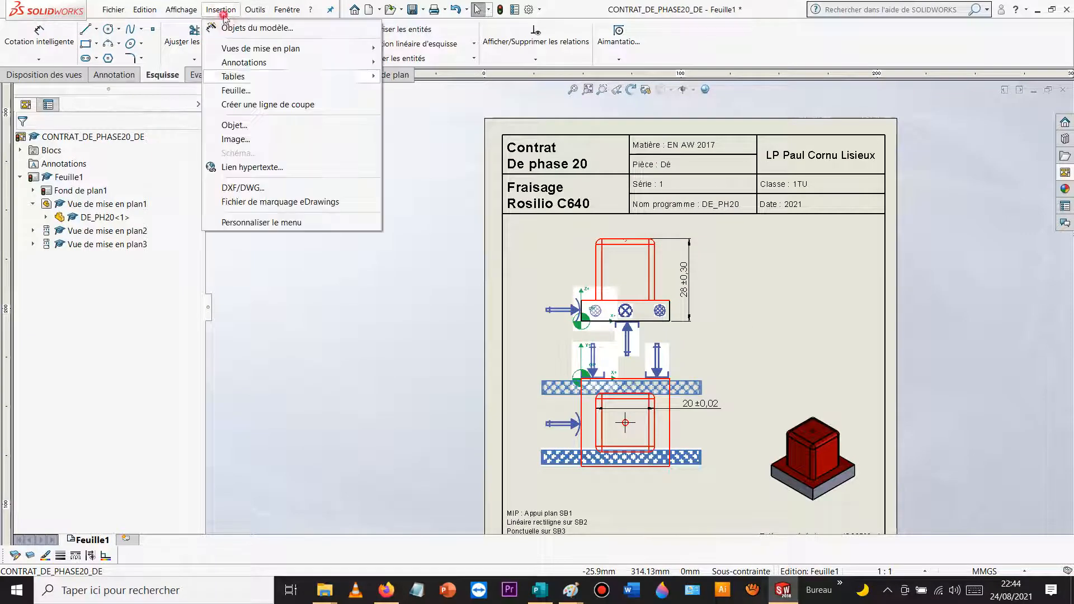
{"action": "left_click", "coordinate": [247, 139]}
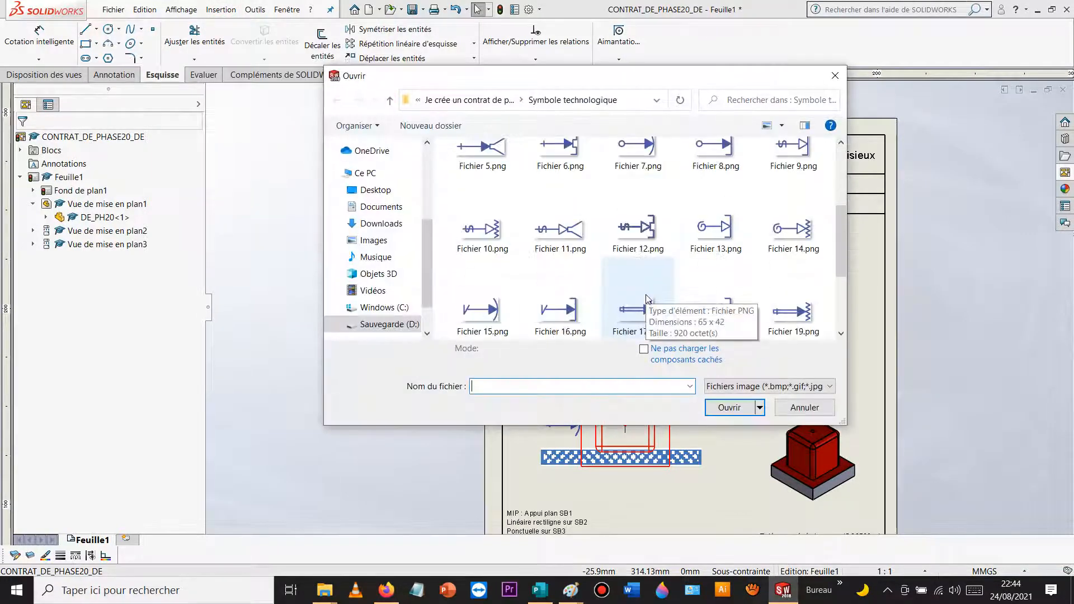
{"action": "scroll", "coordinate": [665, 302], "scroll_direction": "down", "scroll_amount": 2}
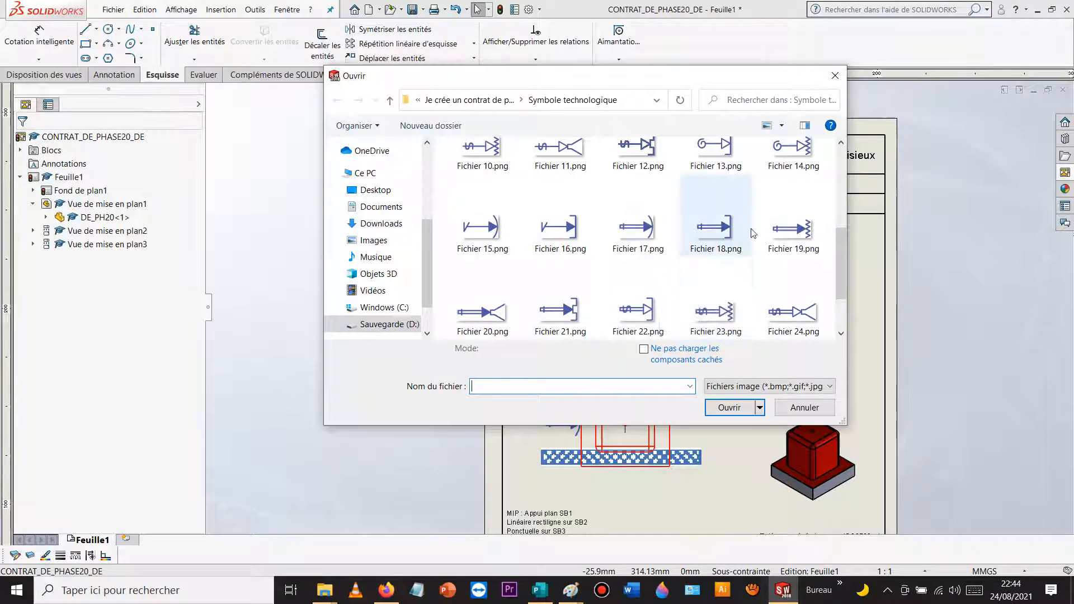
{"action": "double_click", "coordinate": [641, 228]}
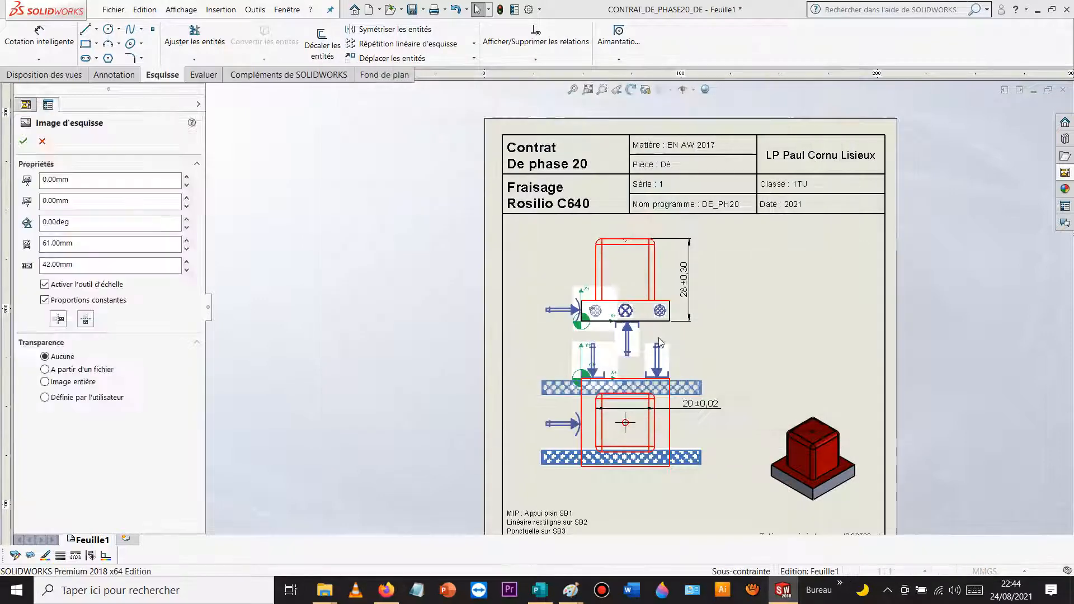
{"action": "scroll", "coordinate": [660, 355], "scroll_direction": "down", "scroll_amount": 6}
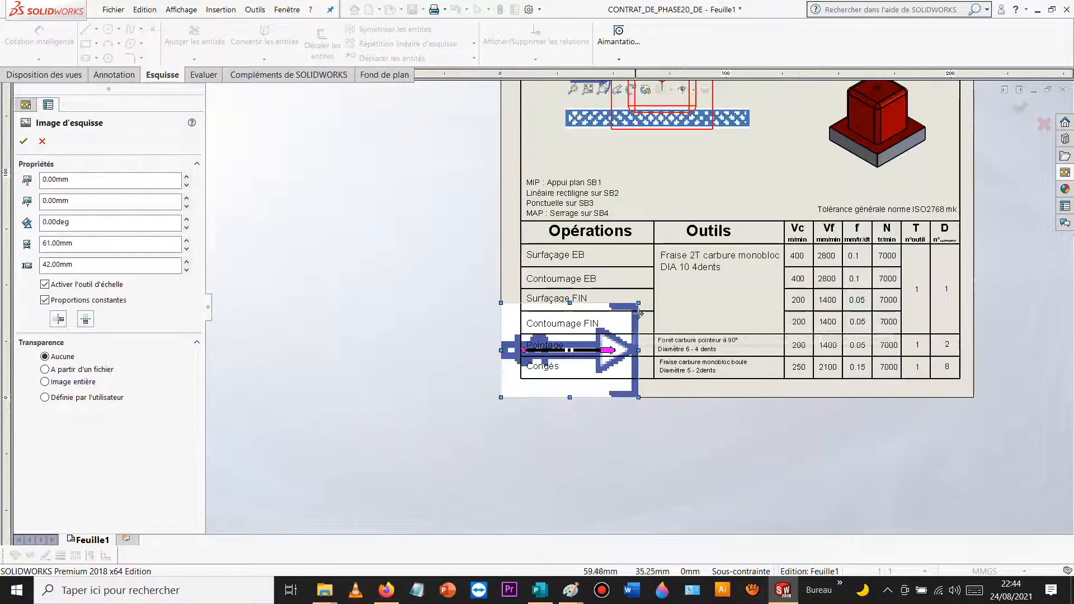
{"action": "mouse_move", "coordinate": [638, 305]}
{"action": "left_mouse_down"}
{"action": "mouse_move", "coordinate": [576, 347]}
{"action": "mouse_move", "coordinate": [541, 394]}
{"action": "left_mouse_up"}
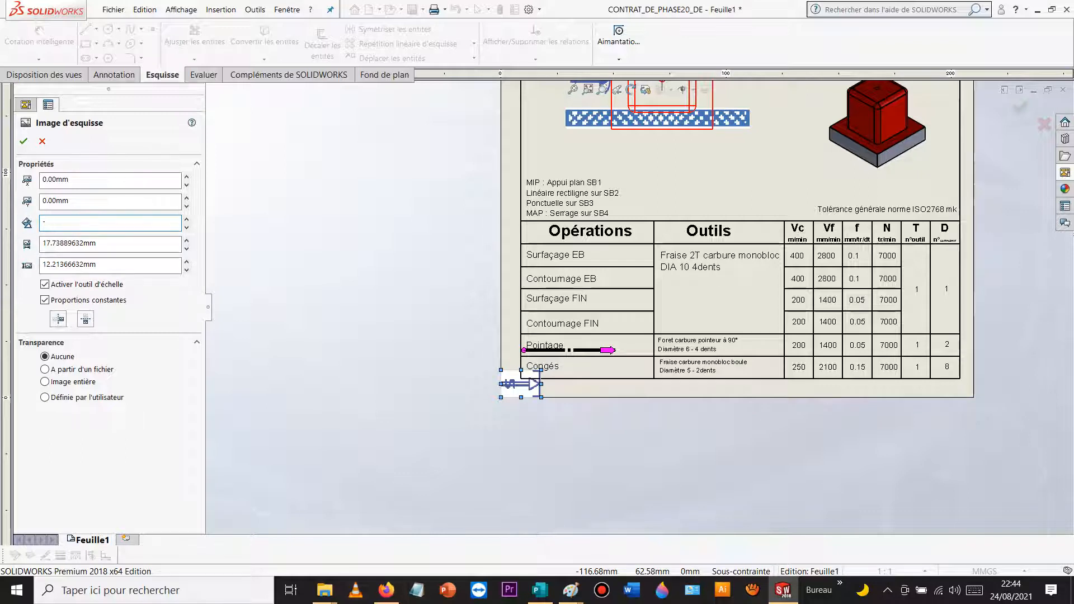
Step: Rotate the clamping symbol picture to 90 degrees and place it pointing up against the middle of the lower view's bottom edge
{"action": "key", "text": "Return"}
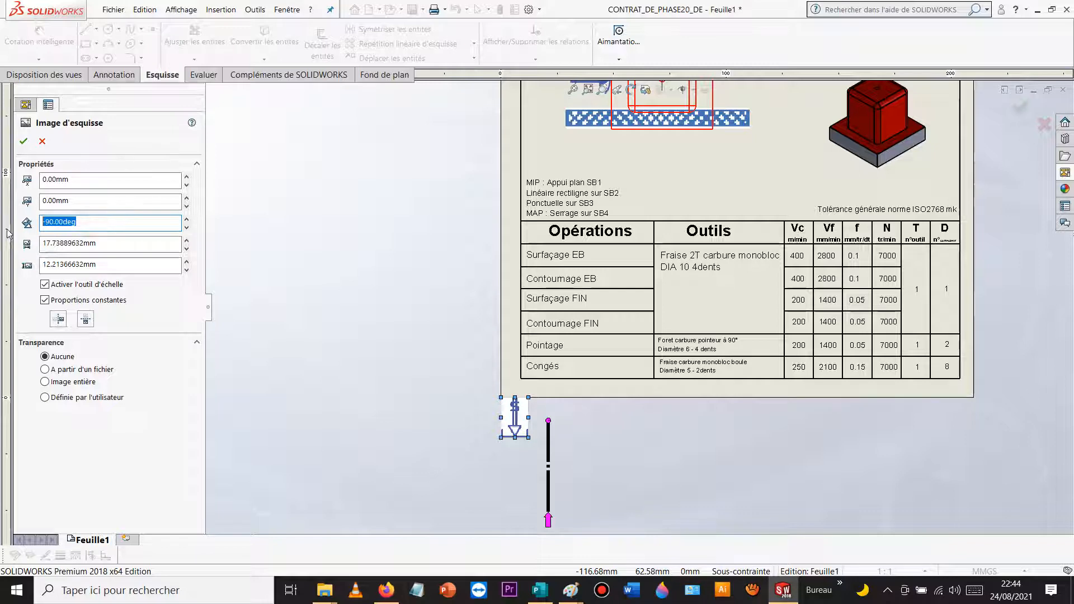
{"action": "key", "text": "Return"}
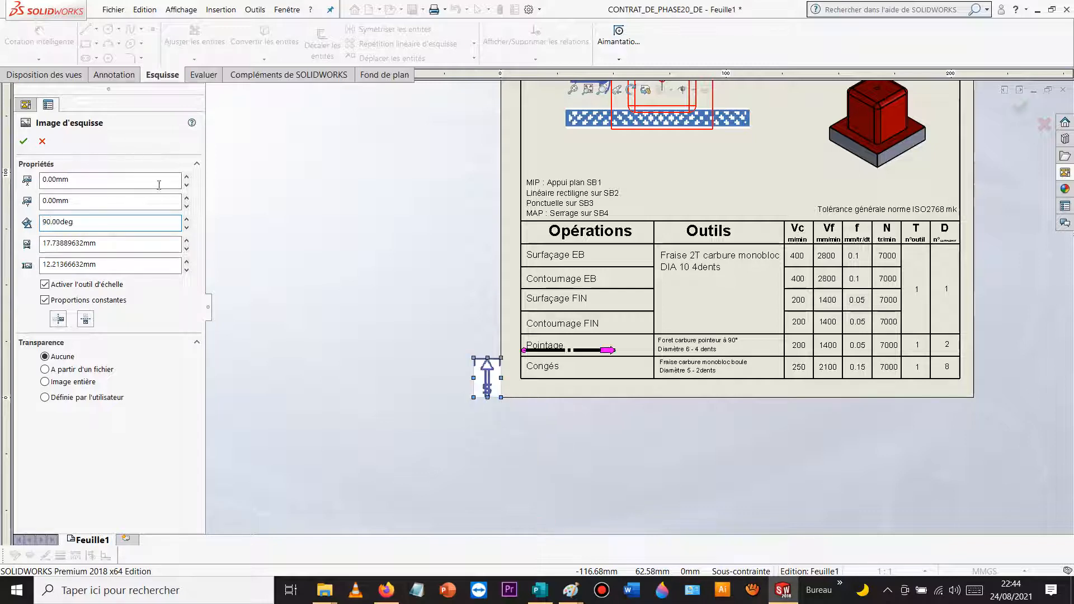
{"action": "mouse_move", "coordinate": [484, 367]}
{"action": "left_mouse_down"}
{"action": "mouse_move", "coordinate": [679, 213]}
{"action": "mouse_move", "coordinate": [660, 142]}
{"action": "left_mouse_up"}
{"action": "scroll", "coordinate": [663, 146], "scroll_direction": "up", "scroll_amount": 3}
{"action": "scroll", "coordinate": [659, 207], "scroll_direction": "down", "scroll_amount": 6}
{"action": "scroll", "coordinate": [658, 207], "scroll_direction": "up", "scroll_amount": 2}
{"action": "left_click_drag", "start_coordinate": [656, 210], "coordinate": [667, 199]}
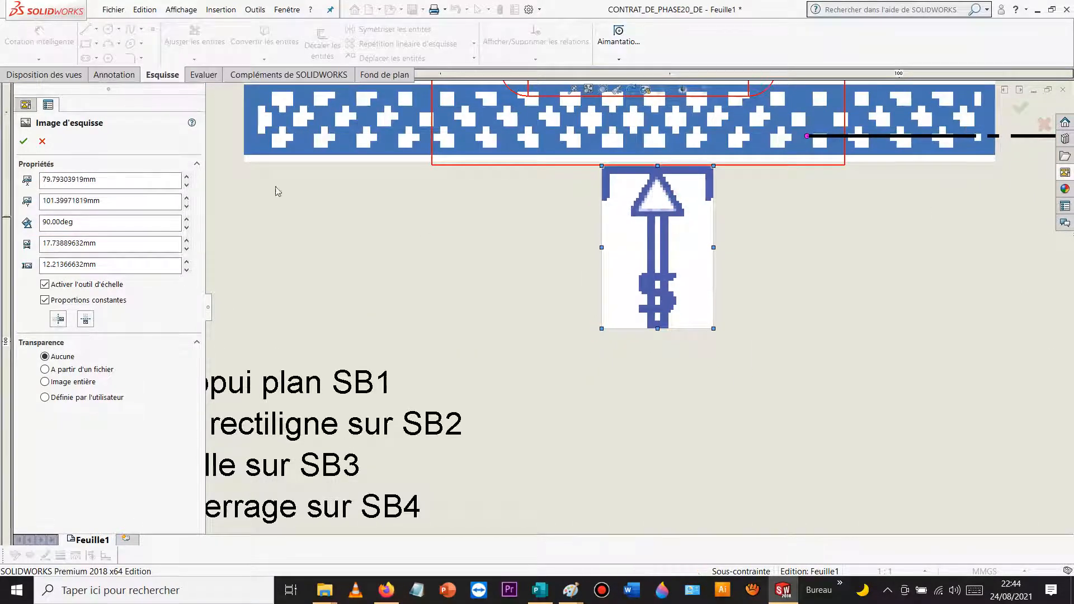
{"action": "left_click", "coordinate": [24, 141]}
Step: Insert the end mill picture from the outils folder of the milling phase contract project
{"action": "scroll", "coordinate": [498, 173], "scroll_direction": "down", "scroll_amount": 12}
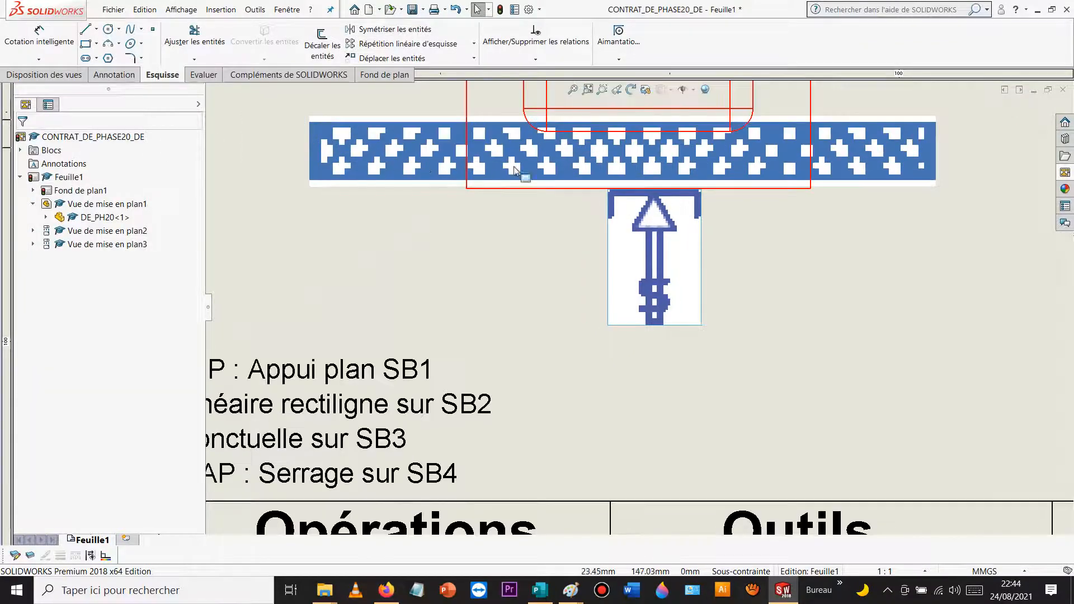
{"action": "scroll", "coordinate": [661, 253], "scroll_direction": "up", "scroll_amount": 5}
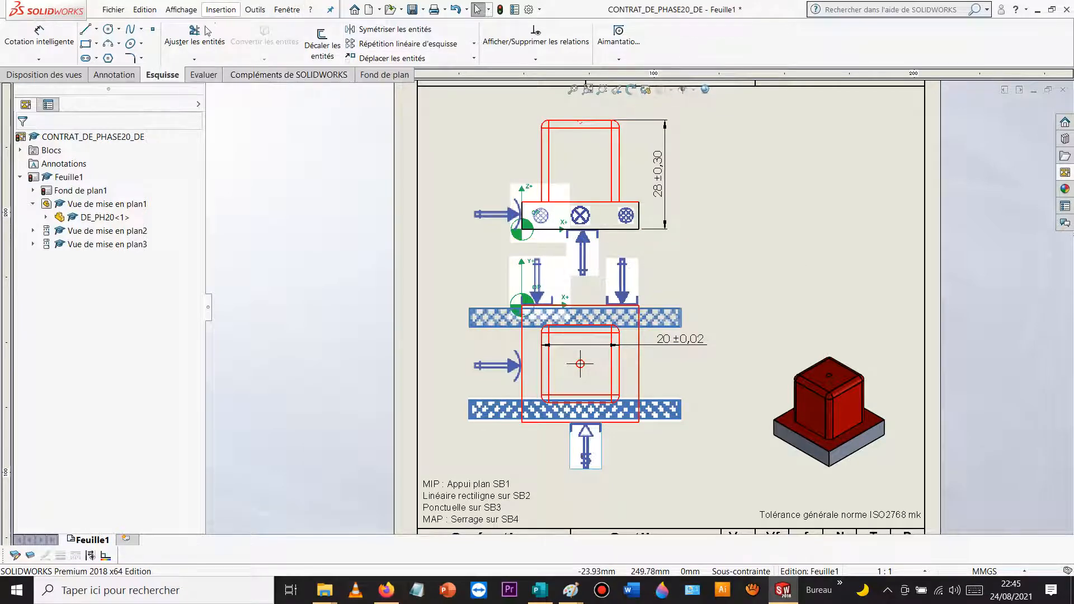
{"action": "left_click", "coordinate": [231, 11]}
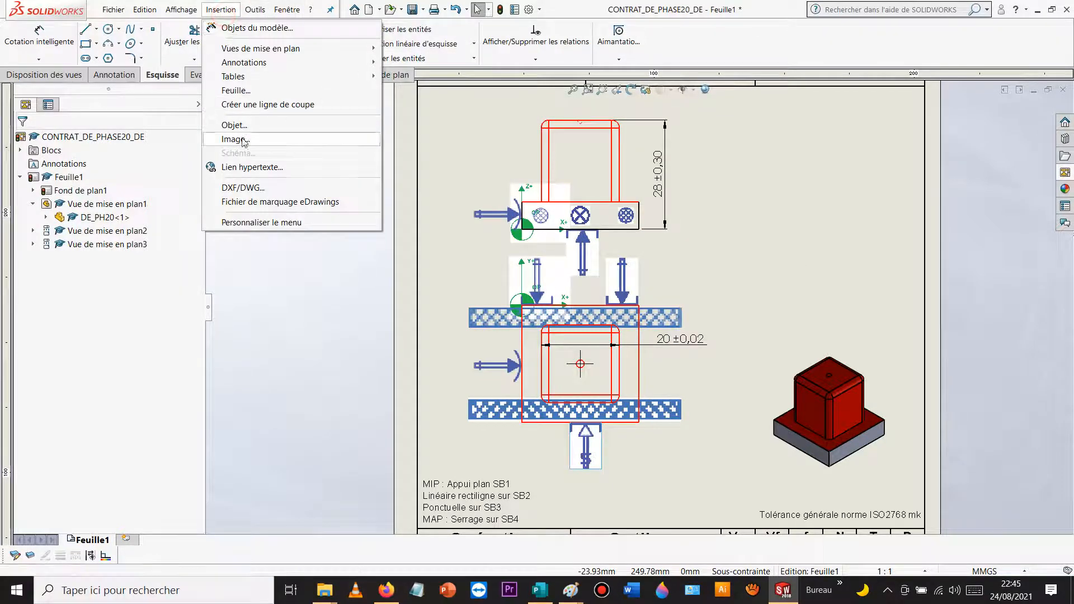
{"action": "left_click", "coordinate": [237, 139]}
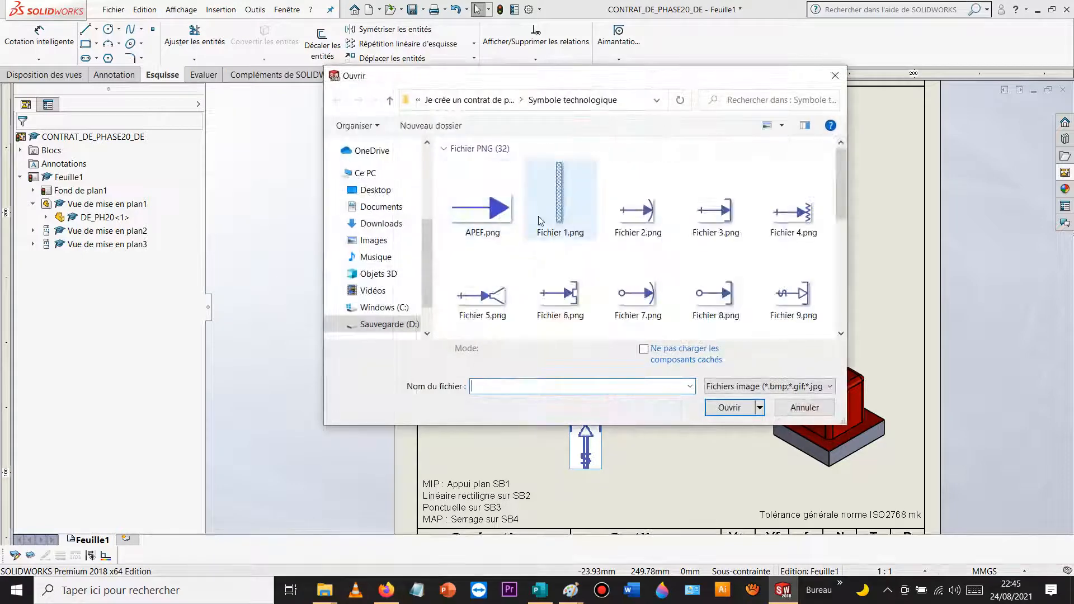
{"action": "left_click", "coordinate": [468, 100]}
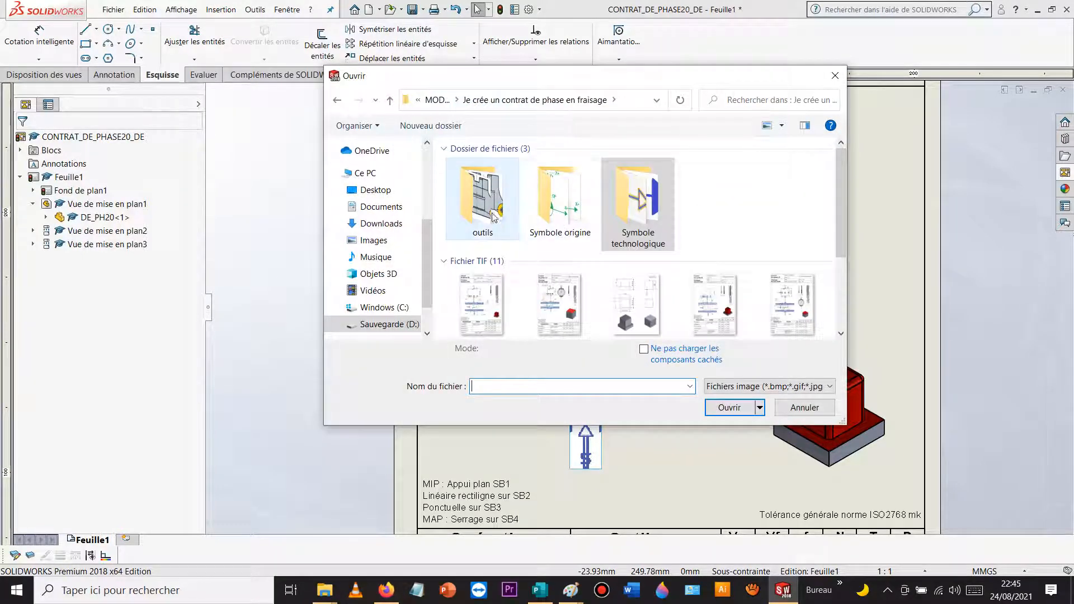
{"action": "double_click", "coordinate": [482, 196]}
{"action": "double_click", "coordinate": [557, 211]}
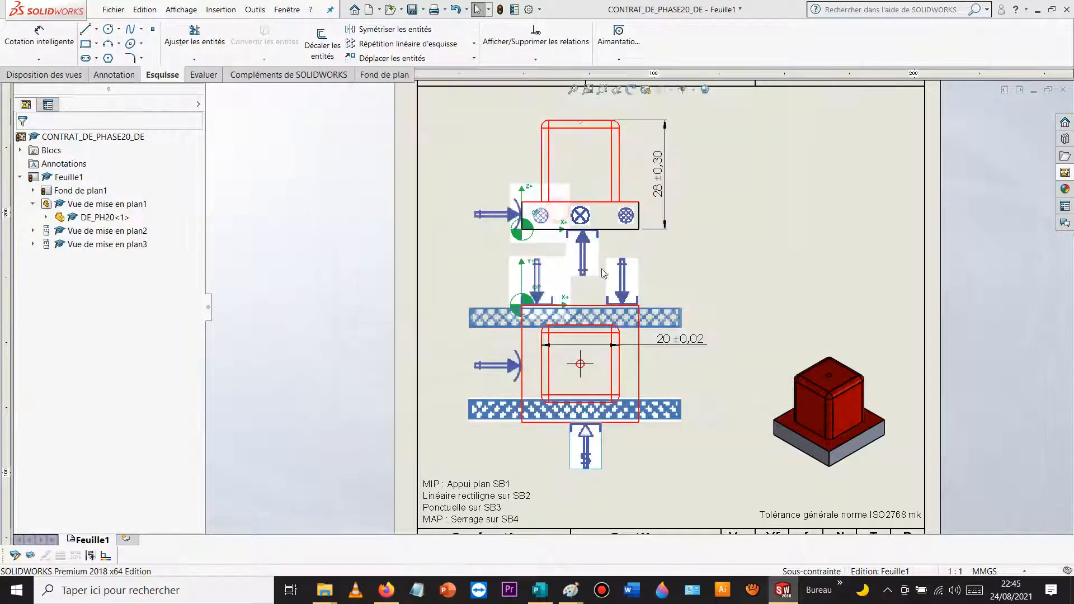
Step: Rotate the end mill picture to -90 degrees so that its cutting end points down
{"action": "scroll", "coordinate": [728, 300], "scroll_direction": "up", "scroll_amount": 5}
{"action": "scroll", "coordinate": [728, 300], "scroll_direction": "up", "scroll_amount": 2}
{"action": "scroll", "coordinate": [660, 417], "scroll_direction": "down", "scroll_amount": 3}
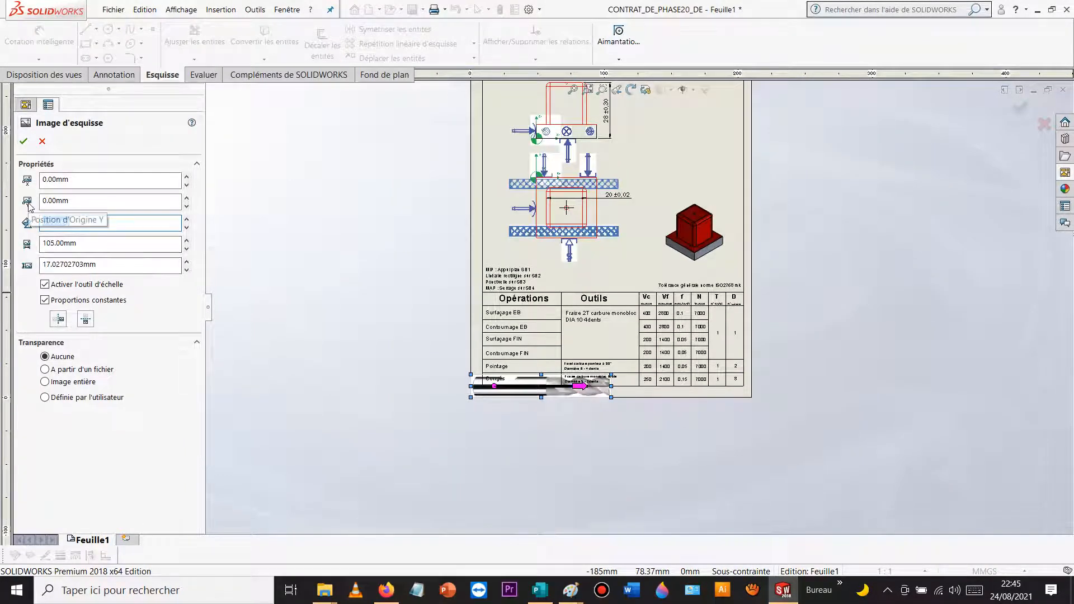
{"action": "key", "text": "Return"}
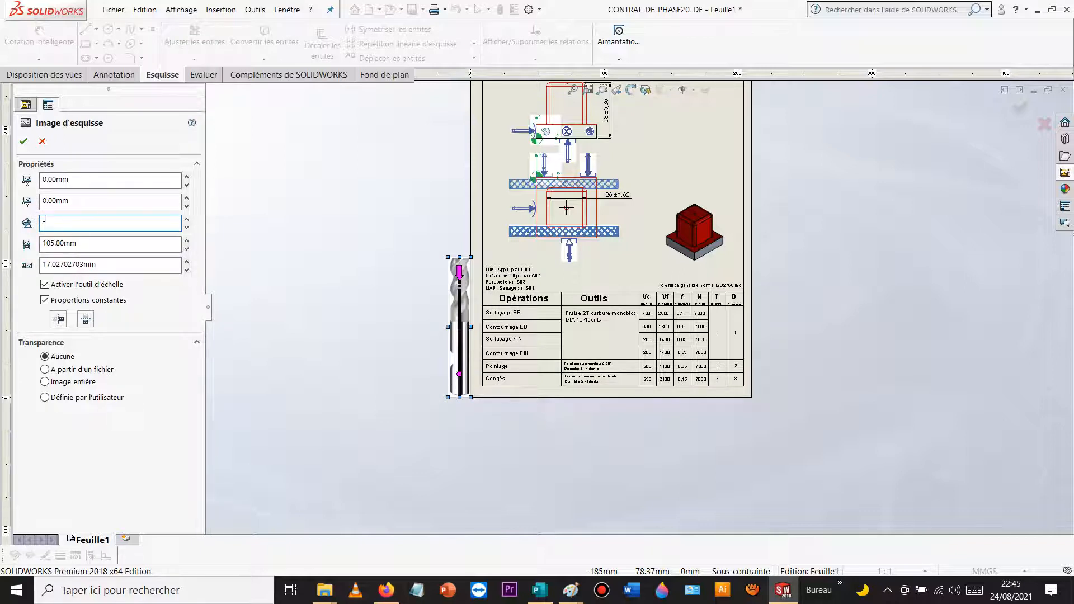
{"action": "type", "text": "-90"}
{"action": "key", "text": "Return"}
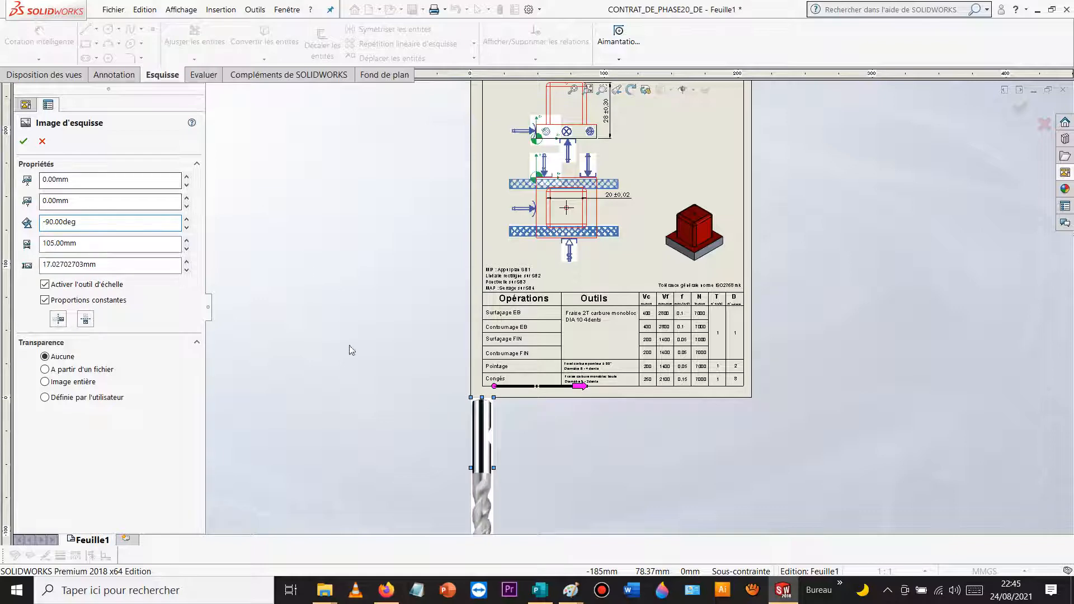
Step: Scale down the end mill picture and place it above the isometric view, near the sheet's right border
{"action": "left_click_drag", "start_coordinate": [477, 440], "coordinate": [820, 134]}
{"action": "scroll", "coordinate": [801, 162], "scroll_direction": "up", "scroll_amount": 3}
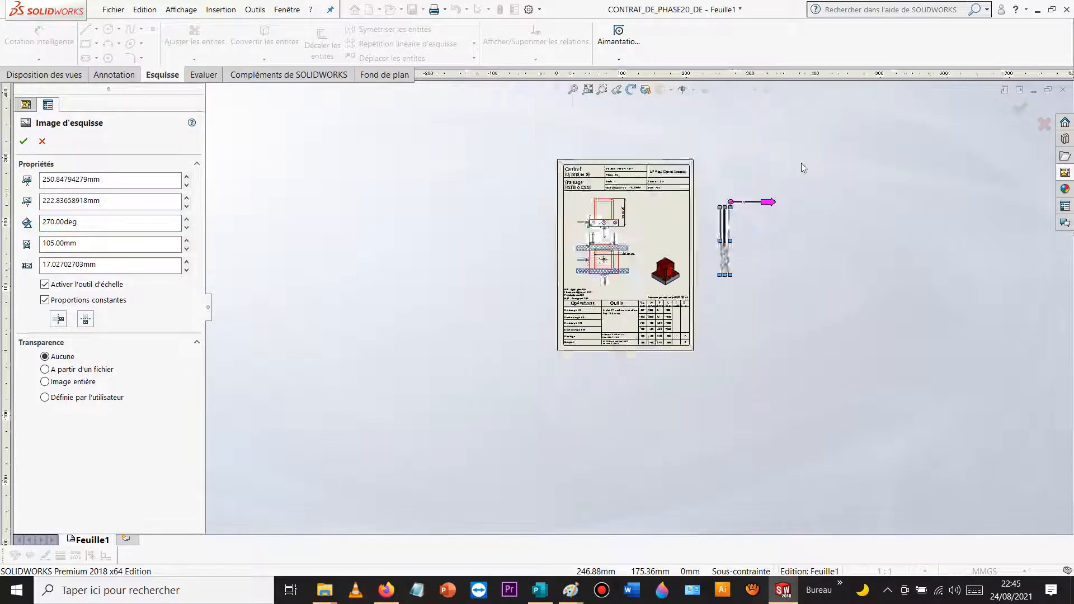
{"action": "scroll", "coordinate": [693, 255], "scroll_direction": "down", "scroll_amount": 6}
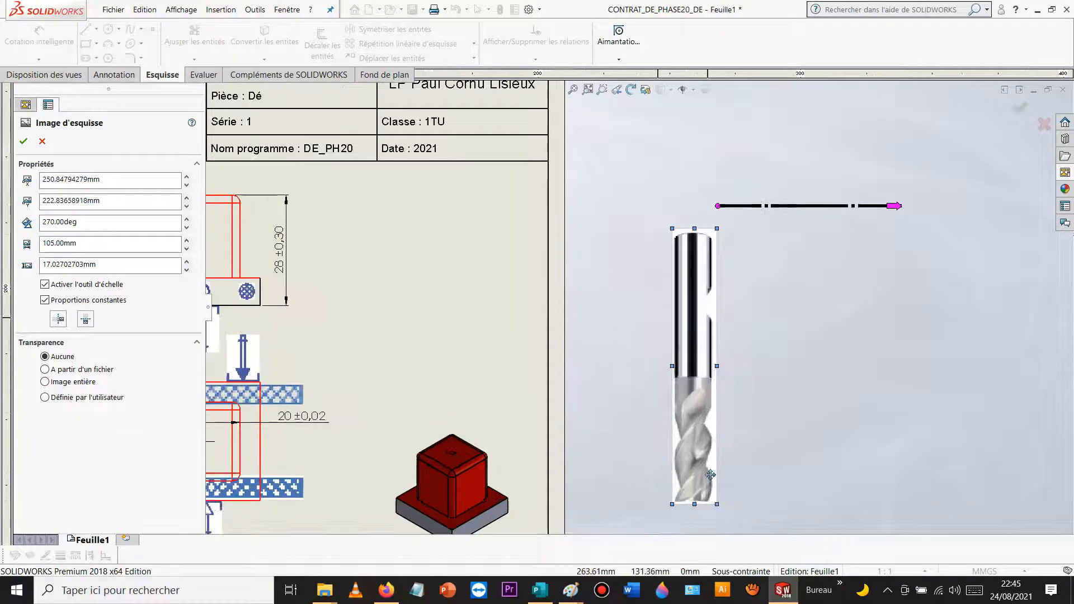
{"action": "mouse_move", "coordinate": [717, 505]}
{"action": "left_mouse_down"}
{"action": "mouse_move", "coordinate": [690, 329]}
{"action": "mouse_move", "coordinate": [496, 263]}
{"action": "mouse_move", "coordinate": [488, 276]}
{"action": "mouse_move", "coordinate": [505, 299]}
{"action": "left_mouse_up"}
{"action": "key", "text": "Escape"}
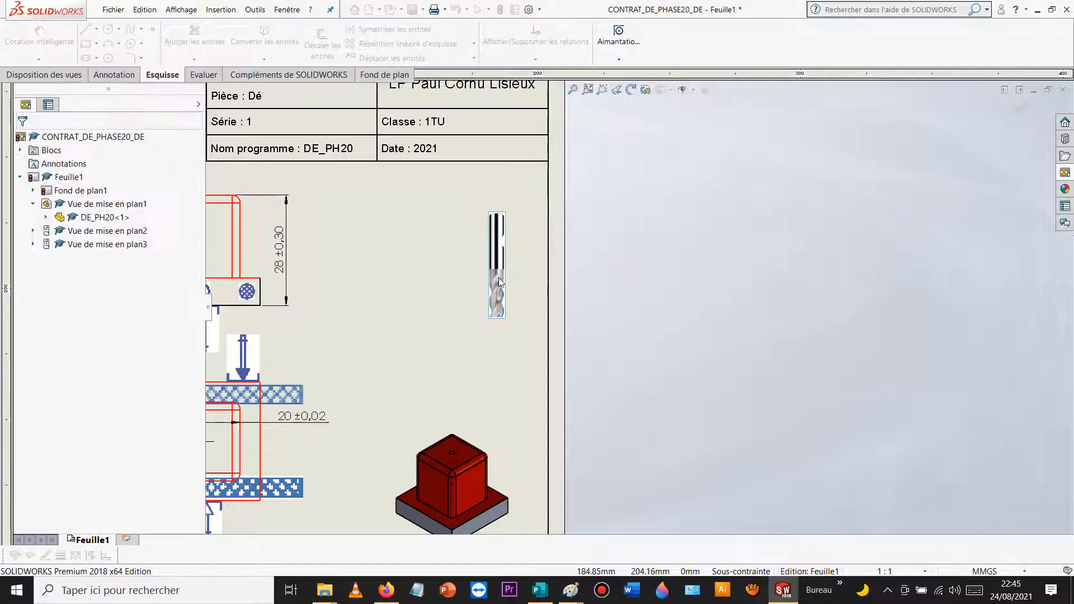
{"action": "left_click", "coordinate": [700, 270]}
Step: Insert the long, slim cutting tool picture with the dark tip from the outils folder
{"action": "left_click", "coordinate": [227, 12]}
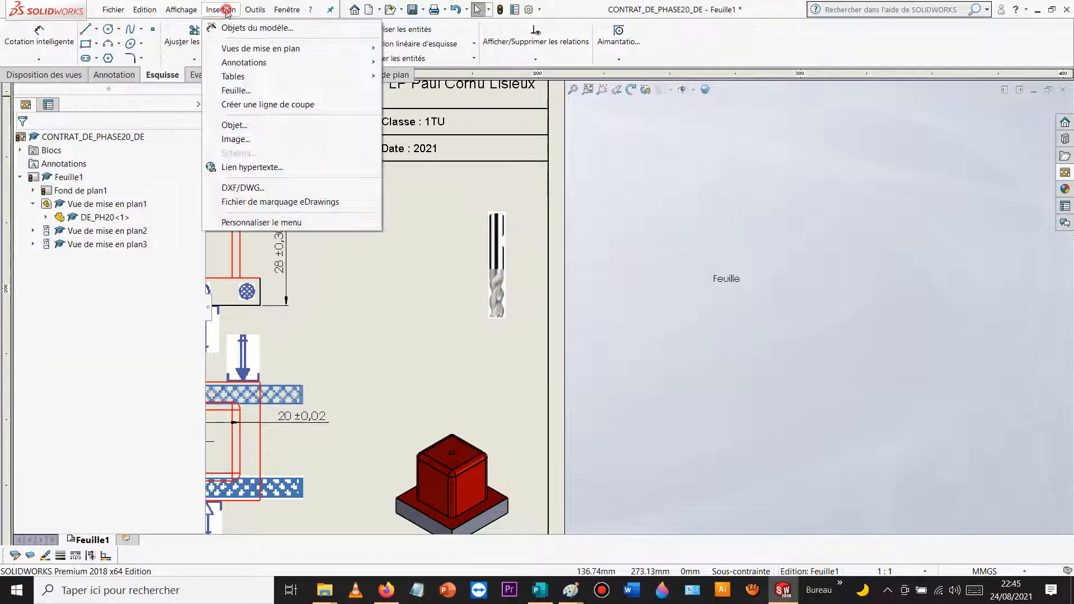
{"action": "left_click", "coordinate": [245, 138]}
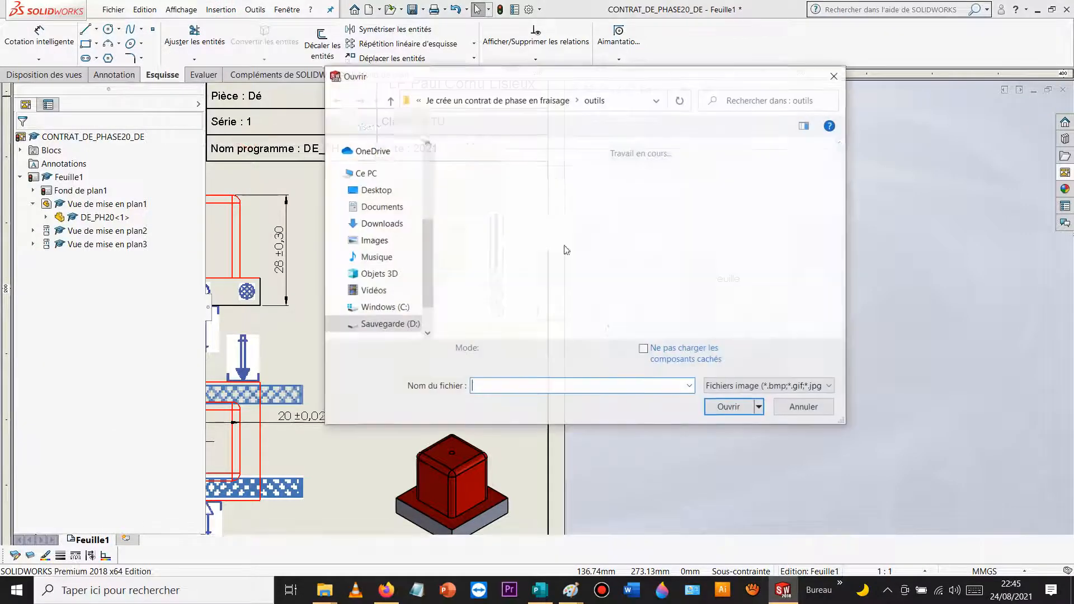
{"action": "double_click", "coordinate": [481, 190]}
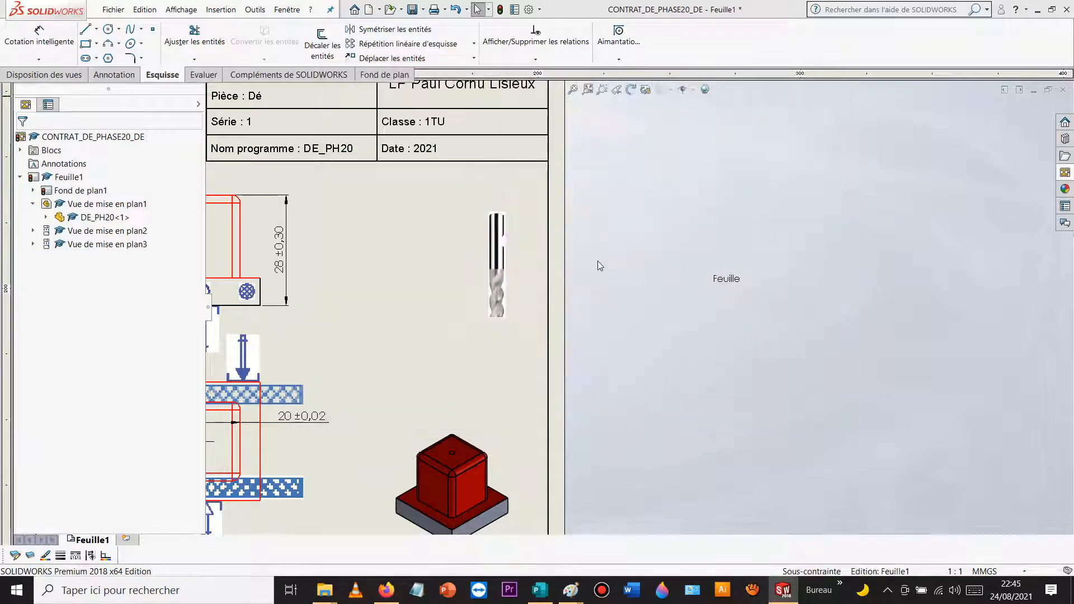
{"action": "scroll", "coordinate": [626, 267], "scroll_direction": "up", "scroll_amount": 13}
{"action": "scroll", "coordinate": [542, 335], "scroll_direction": "down", "scroll_amount": 4}
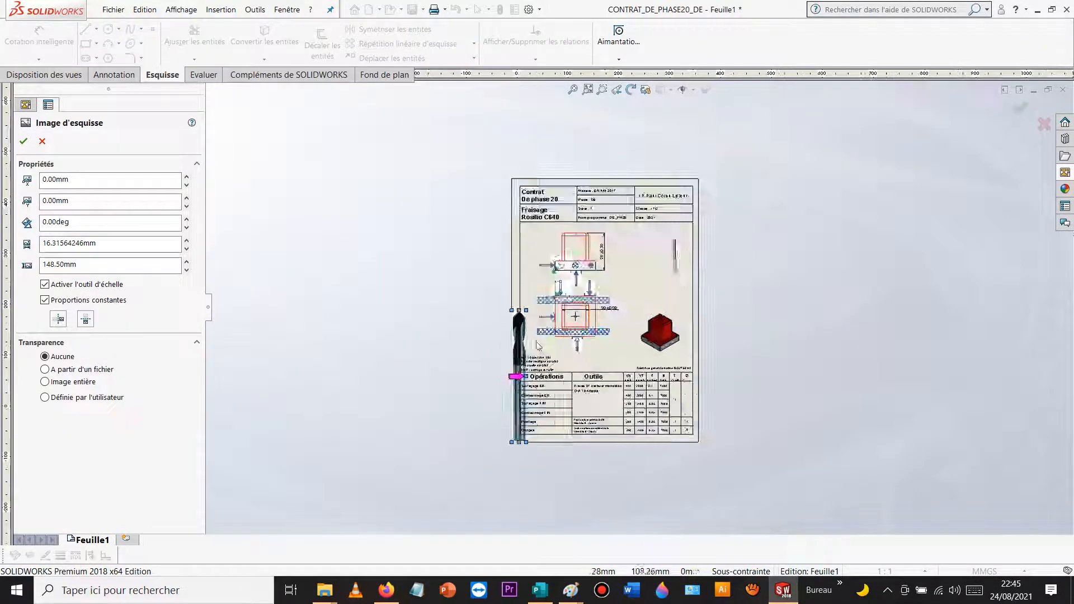
Step: Move the slim, dark-tipped tool picture off the sheet and rotate it to 180 degrees so that its tip points down
{"action": "scroll", "coordinate": [529, 361], "scroll_direction": "up", "scroll_amount": 7}
{"action": "left_click_drag", "start_coordinate": [548, 330], "coordinate": [344, 162]}
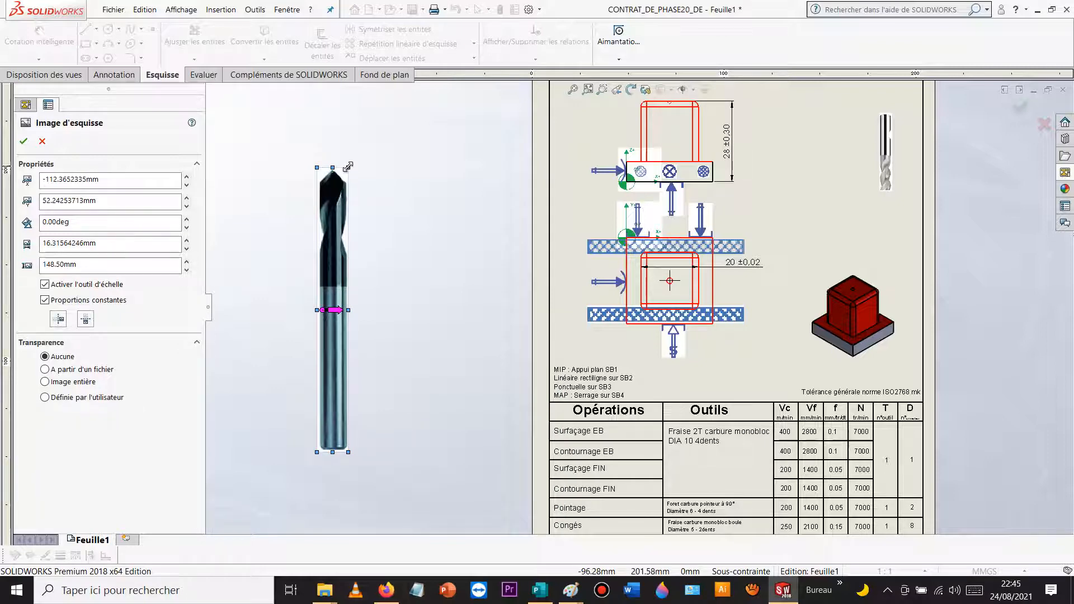
{"action": "mouse_move", "coordinate": [337, 314]}
{"action": "left_mouse_down"}
{"action": "mouse_move", "coordinate": [307, 246]}
{"action": "mouse_move", "coordinate": [287, 311]}
{"action": "mouse_move", "coordinate": [348, 313]}
{"action": "mouse_move", "coordinate": [339, 280]}
{"action": "left_mouse_up"}
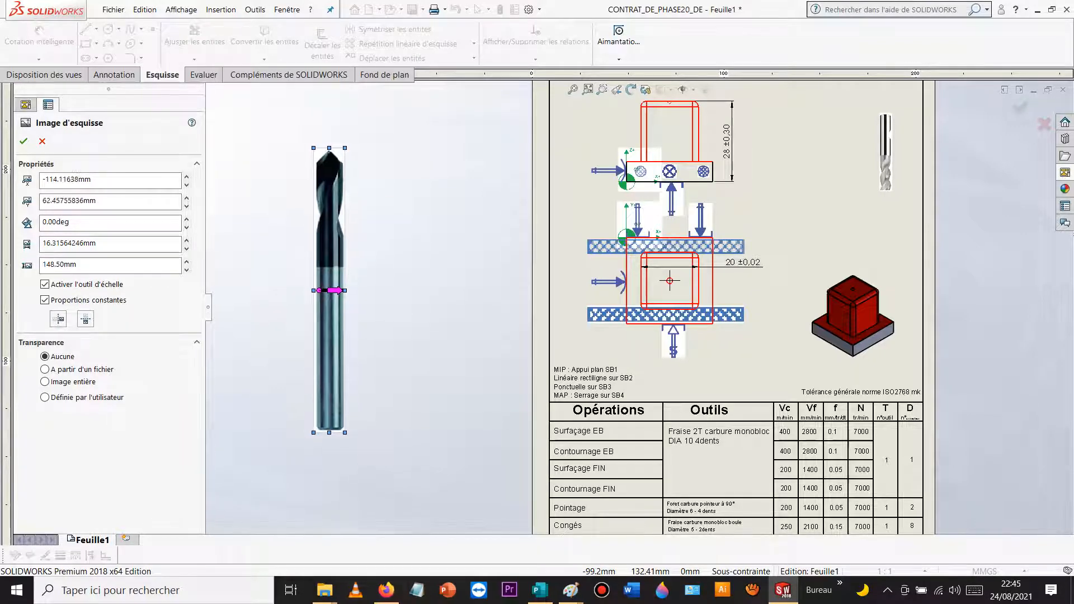
{"action": "left_click", "coordinate": [112, 222]}
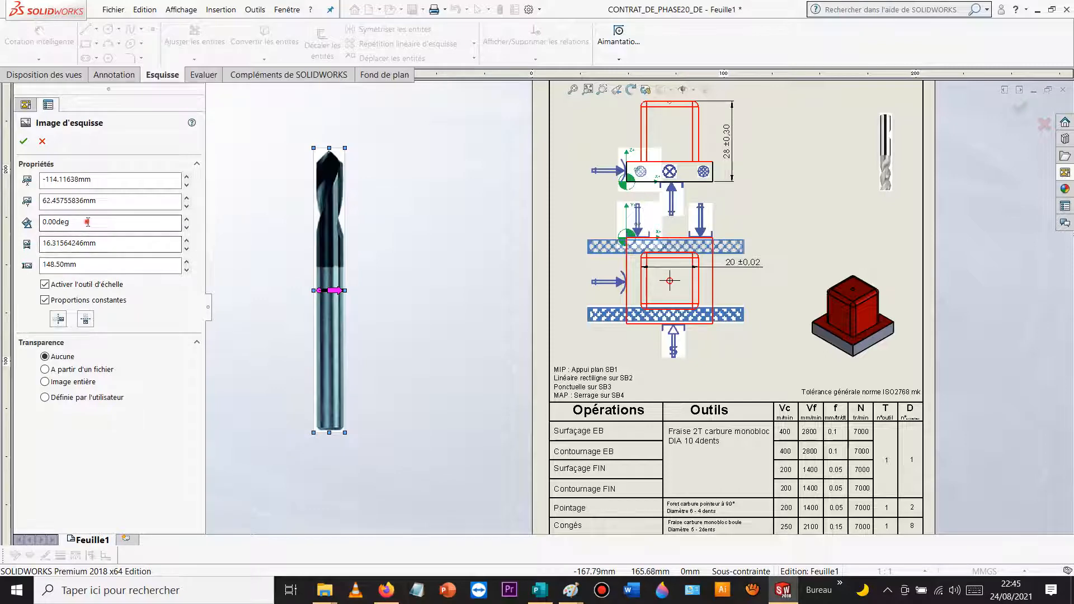
{"action": "key", "text": "Return"}
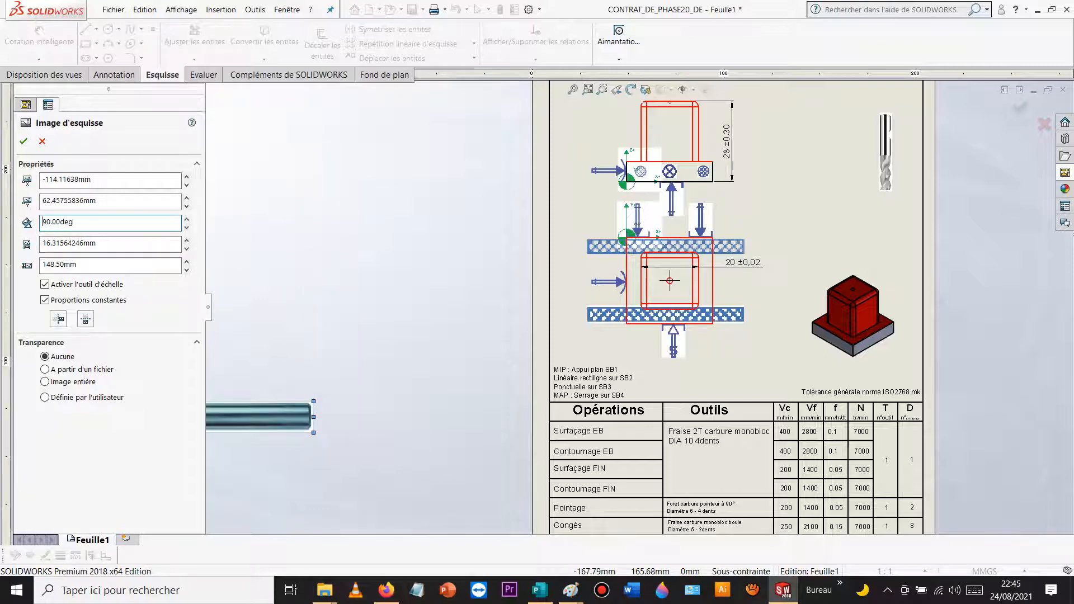
{"action": "scroll", "coordinate": [295, 309], "scroll_direction": "up", "scroll_amount": 5}
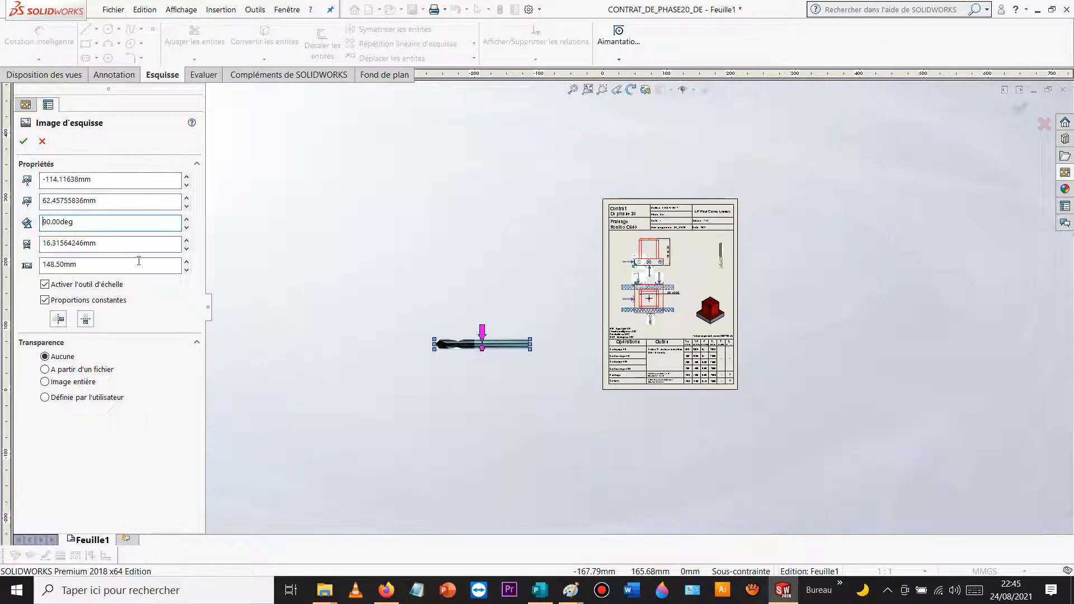
{"action": "left_click", "coordinate": [80, 221]}
{"action": "key", "text": "Return"}
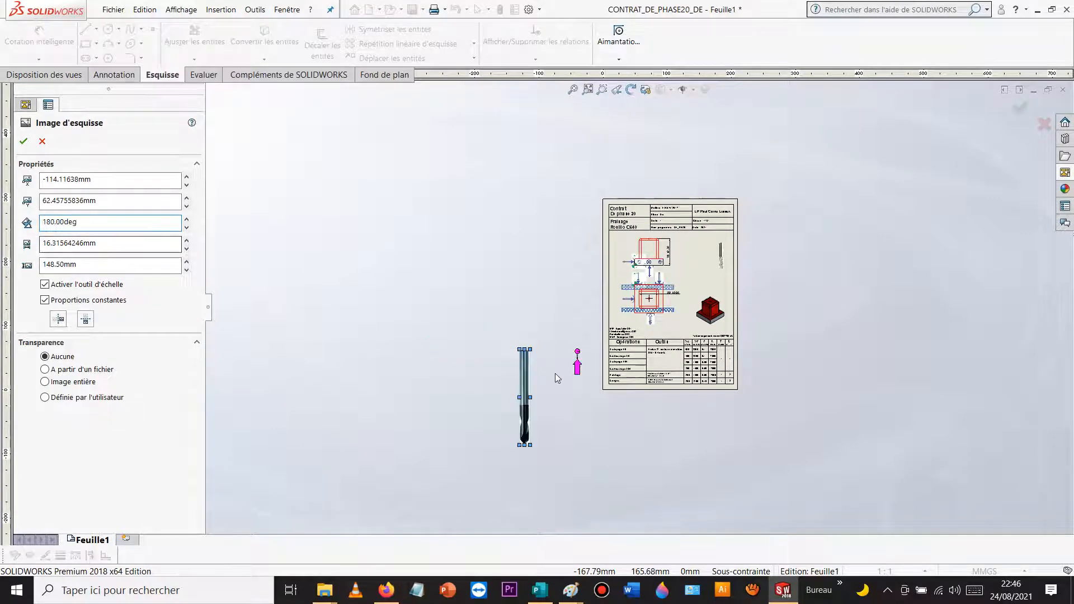
Step: Scale the dark-tipped tool picture to about 5.4 by 49.6 mm and place it between the front view and the end mill picture
{"action": "scroll", "coordinate": [535, 318], "scroll_direction": "down", "scroll_amount": 3}
{"action": "mouse_move", "coordinate": [534, 281]}
{"action": "left_mouse_down"}
{"action": "mouse_move", "coordinate": [487, 408]}
{"action": "mouse_move", "coordinate": [513, 424]}
{"action": "left_mouse_up"}
{"action": "mouse_move", "coordinate": [782, 215]}
{"action": "left_mouse_down"}
{"action": "mouse_move", "coordinate": [880, 127]}
{"action": "mouse_move", "coordinate": [913, 81]}
{"action": "left_mouse_up"}
{"action": "scroll", "coordinate": [914, 129], "scroll_direction": "up", "scroll_amount": 7}
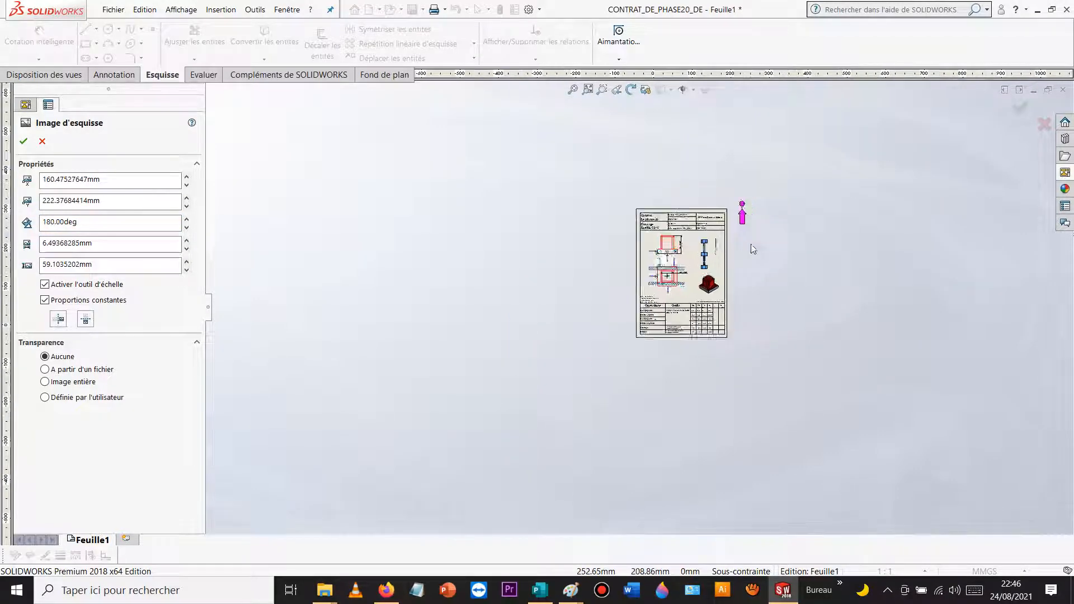
{"action": "scroll", "coordinate": [754, 249], "scroll_direction": "down", "scroll_amount": 9}
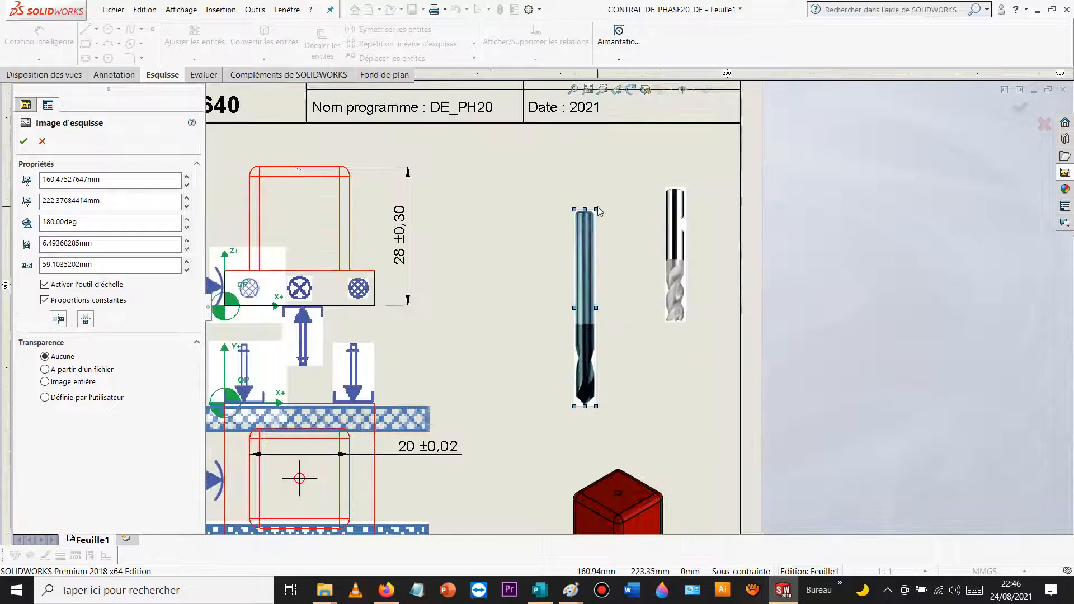
{"action": "left_click_drag", "start_coordinate": [596, 207], "coordinate": [593, 241]}
{"action": "left_click_drag", "start_coordinate": [590, 284], "coordinate": [550, 240]}
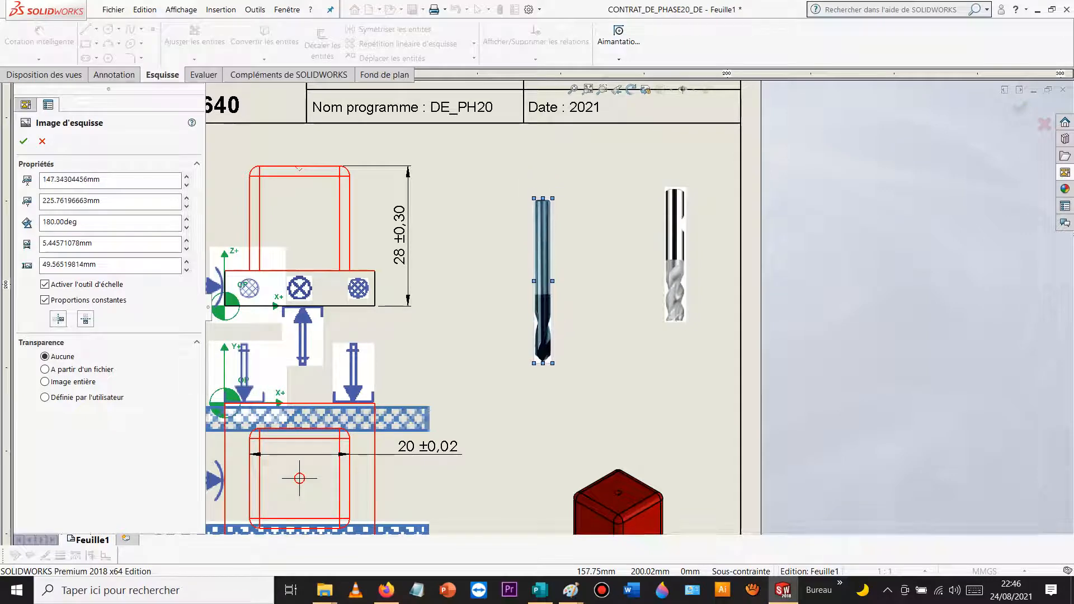
Step: Enlarge the end mill picture to about 10 by 61 mm, keeping it near the sheet's right border
{"action": "left_click", "coordinate": [565, 248]}
{"action": "left_click", "coordinate": [677, 249]}
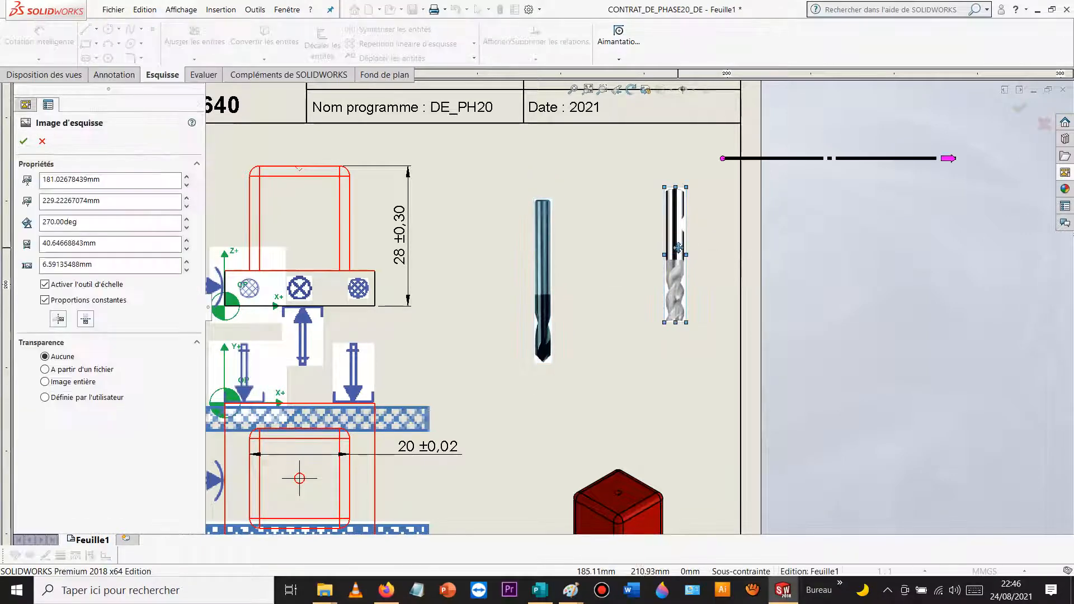
{"action": "left_click_drag", "start_coordinate": [685, 187], "coordinate": [670, 241]}
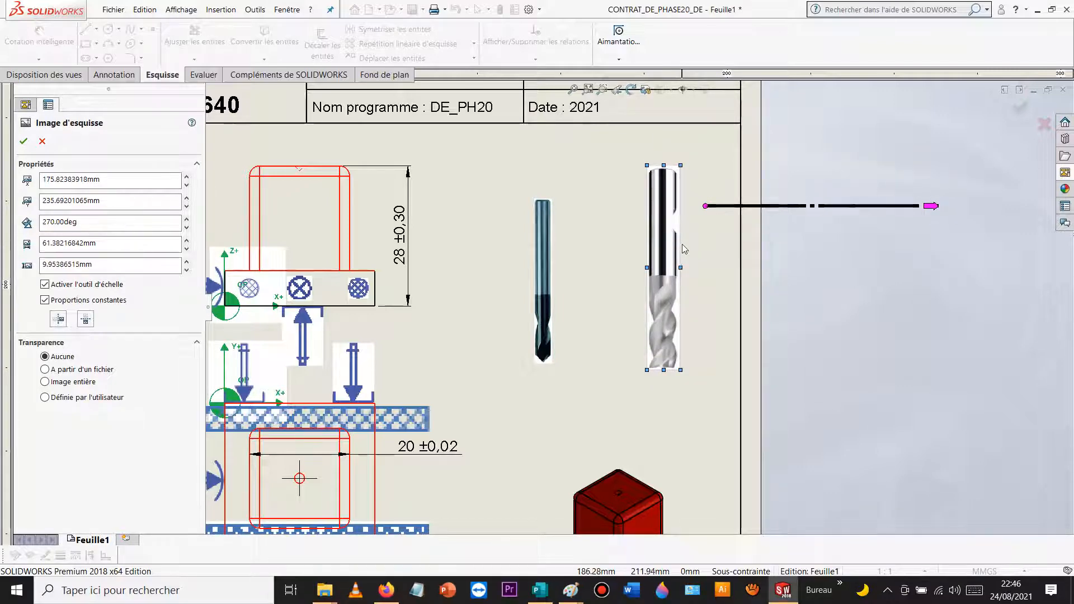
{"action": "left_click", "coordinate": [682, 244]}
{"action": "left_click", "coordinate": [801, 255]}
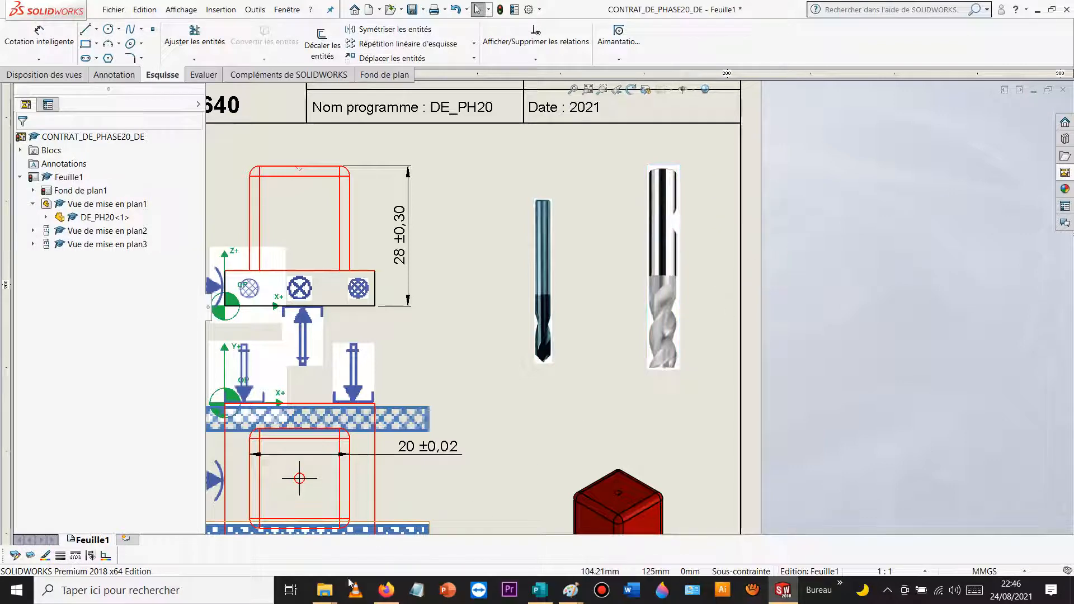
Step: Insert the ball nose mill picture "fraise boule.png" from the outils folder
{"action": "mouse_move", "coordinate": [324, 590]}
{"action": "left_click", "coordinate": [313, 546]}
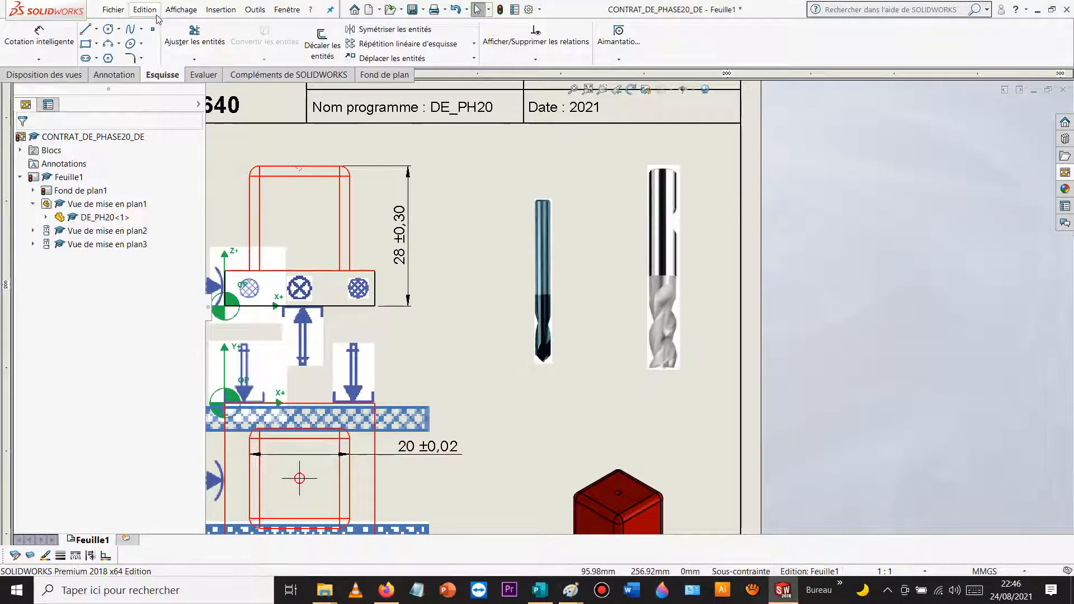
{"action": "left_click", "coordinate": [222, 10]}
{"action": "left_click", "coordinate": [260, 143]}
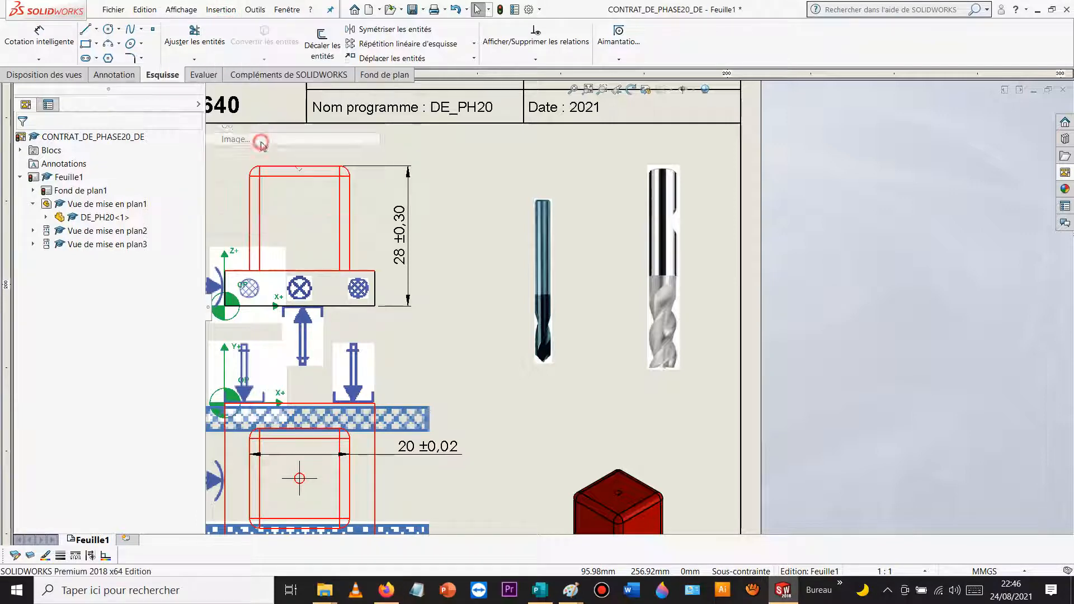
{"action": "scroll", "coordinate": [652, 229], "scroll_direction": "down", "scroll_amount": 3}
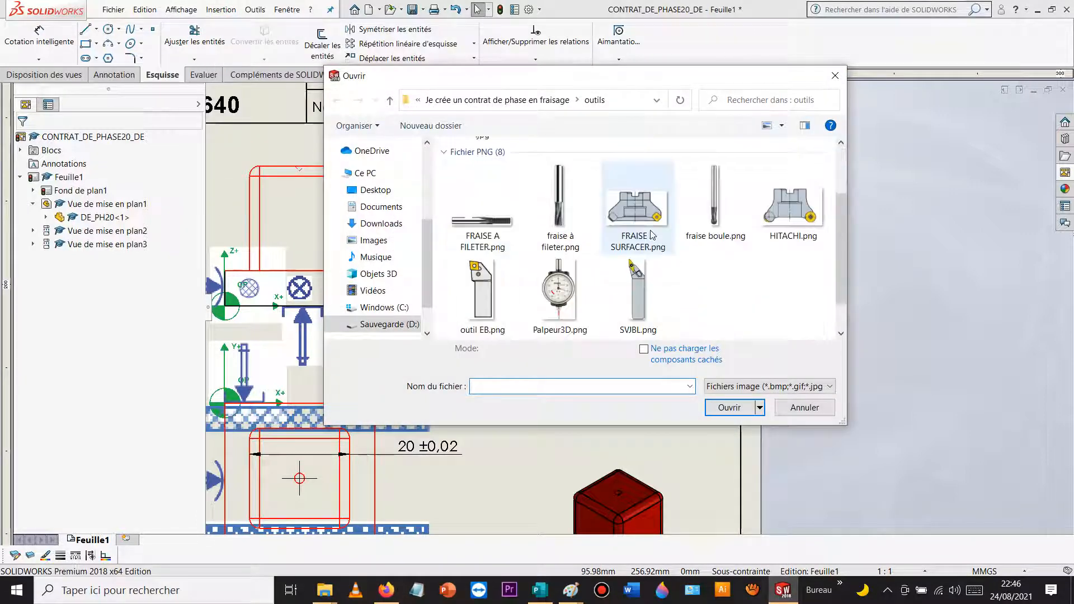
{"action": "double_click", "coordinate": [722, 212]}
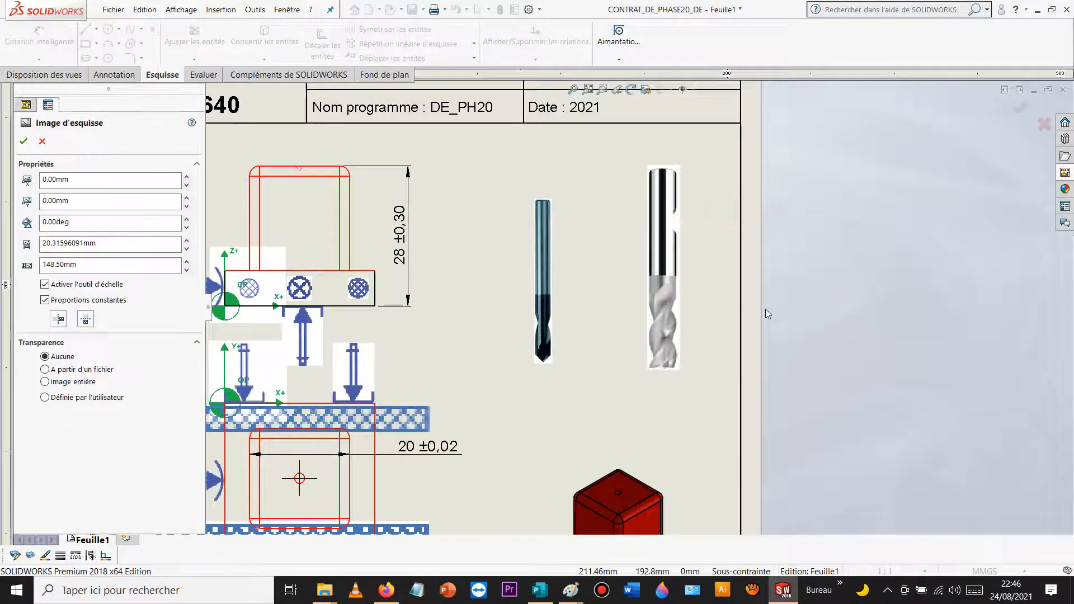
Step: Scale the ball nose mill picture to about 6.3 by 46.3 mm and place it between the other two tool pictures
{"action": "scroll", "coordinate": [767, 307], "scroll_direction": "up", "scroll_amount": 5}
{"action": "scroll", "coordinate": [515, 407], "scroll_direction": "down", "scroll_amount": 3}
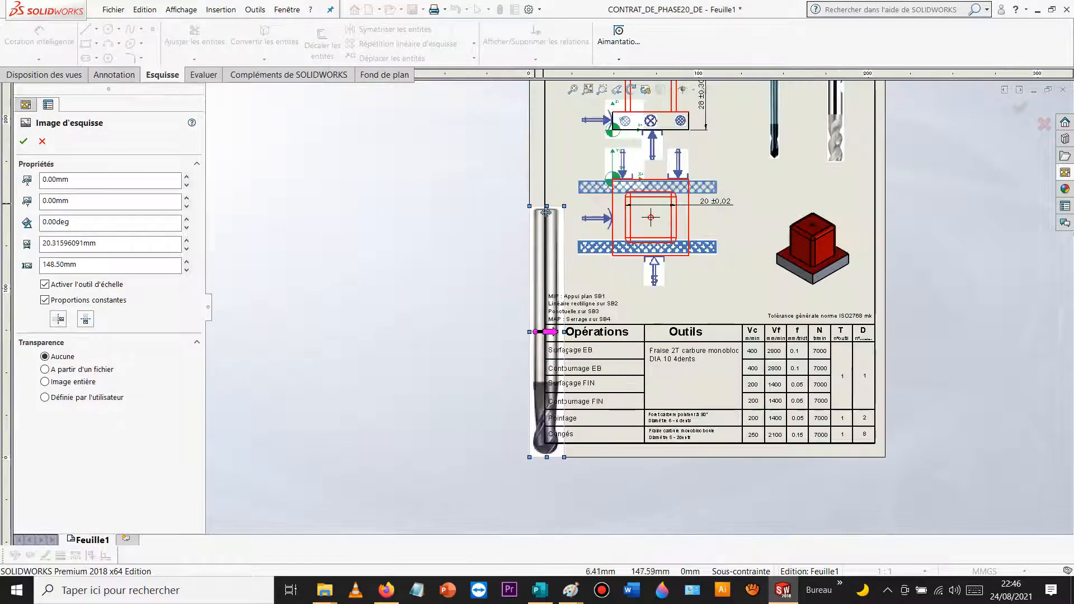
{"action": "left_click_drag", "start_coordinate": [563, 207], "coordinate": [793, 105]}
{"action": "scroll", "coordinate": [807, 129], "scroll_direction": "down", "scroll_amount": 5}
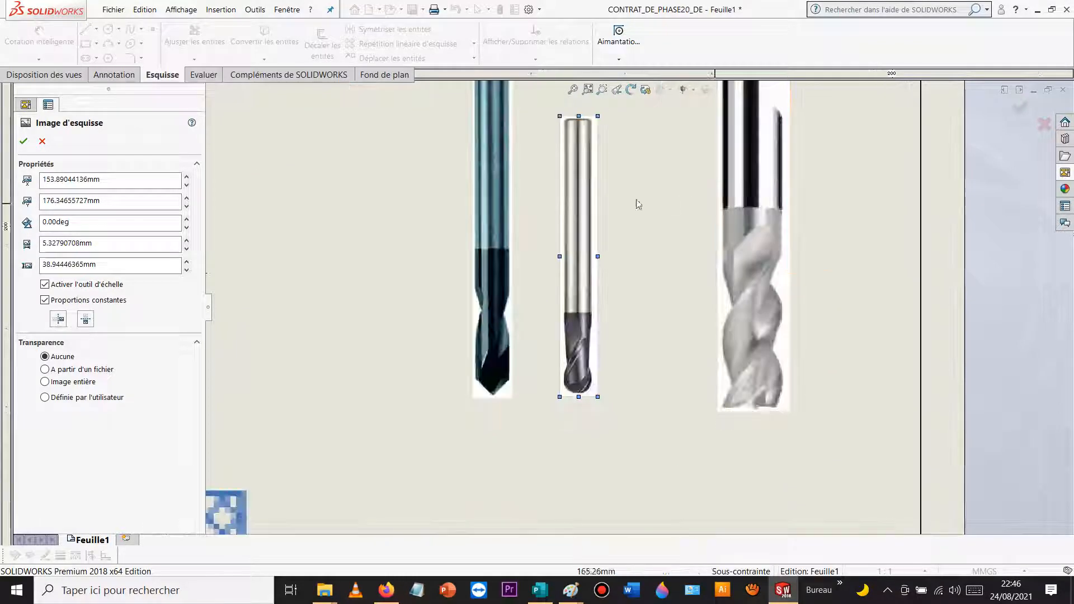
{"action": "left_click_drag", "start_coordinate": [598, 116], "coordinate": [607, 106]}
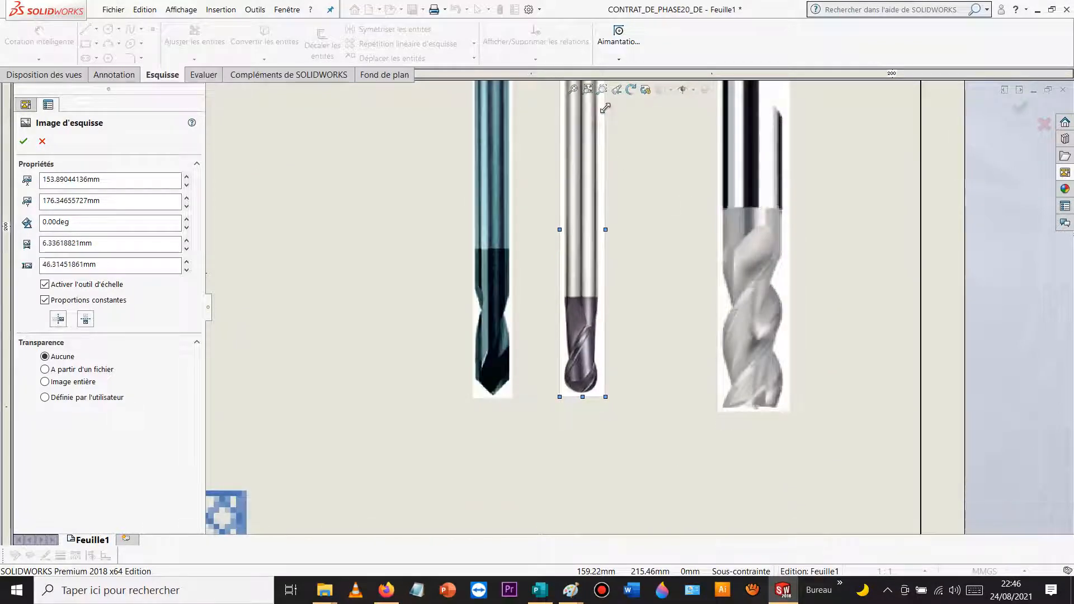
{"action": "mouse_move", "coordinate": [581, 310]}
{"action": "left_mouse_down"}
{"action": "mouse_move", "coordinate": [582, 319]}
{"action": "mouse_move", "coordinate": [575, 313]}
{"action": "left_mouse_up"}
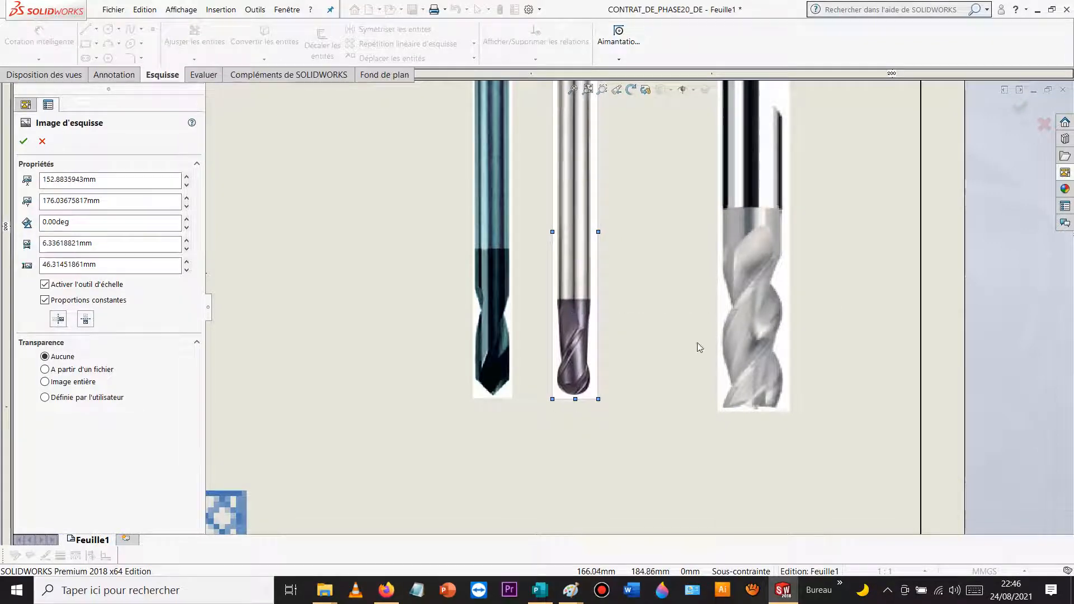
Step: Move the end mill picture closer to the other tools and level its cutting end with their tips
{"action": "left_click", "coordinate": [732, 342]}
{"action": "double_click", "coordinate": [745, 332]}
{"action": "left_click_drag", "start_coordinate": [746, 333], "coordinate": [694, 317]}
{"action": "key", "text": "Escape"}
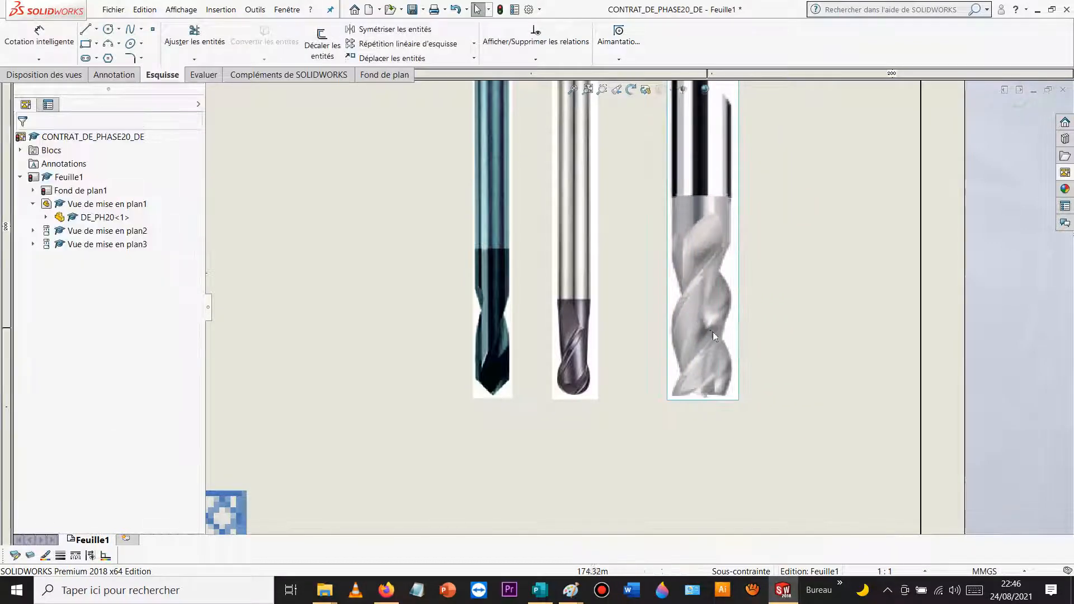
{"action": "scroll", "coordinate": [716, 330], "scroll_direction": "up", "scroll_amount": 7}
{"action": "scroll", "coordinate": [622, 299], "scroll_direction": "down", "scroll_amount": 1}
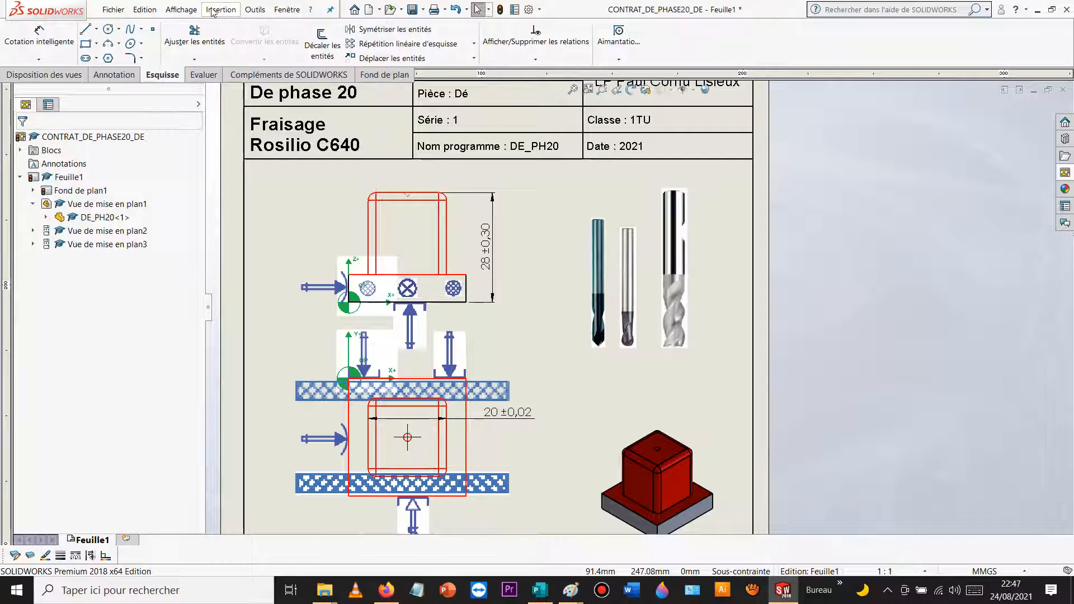
Step: Add the note "T1D1" beneath the end mill picture
{"action": "left_click", "coordinate": [116, 75]}
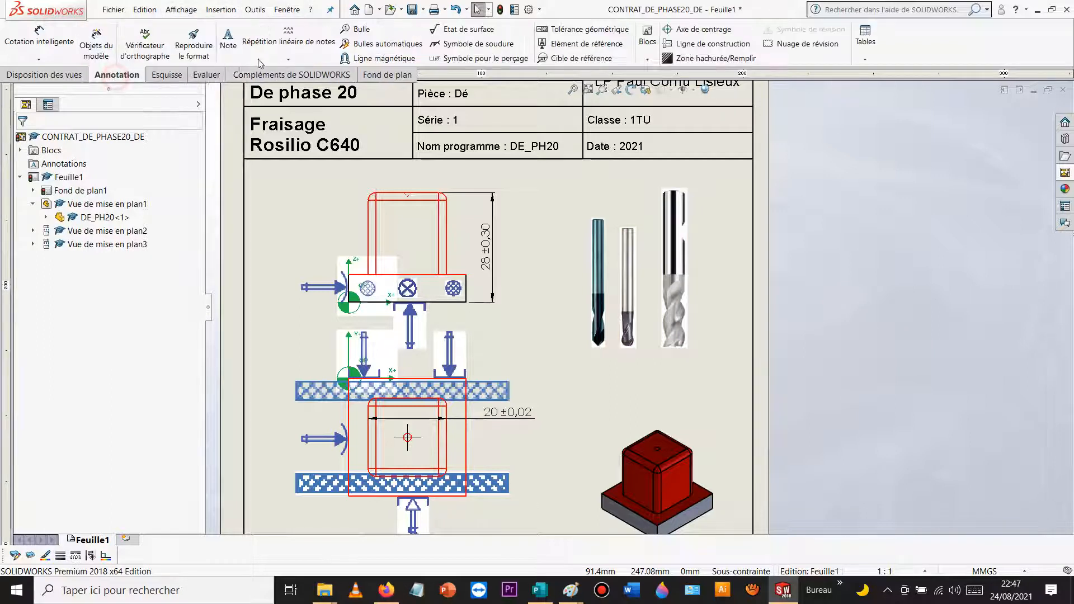
{"action": "left_click", "coordinate": [229, 39]}
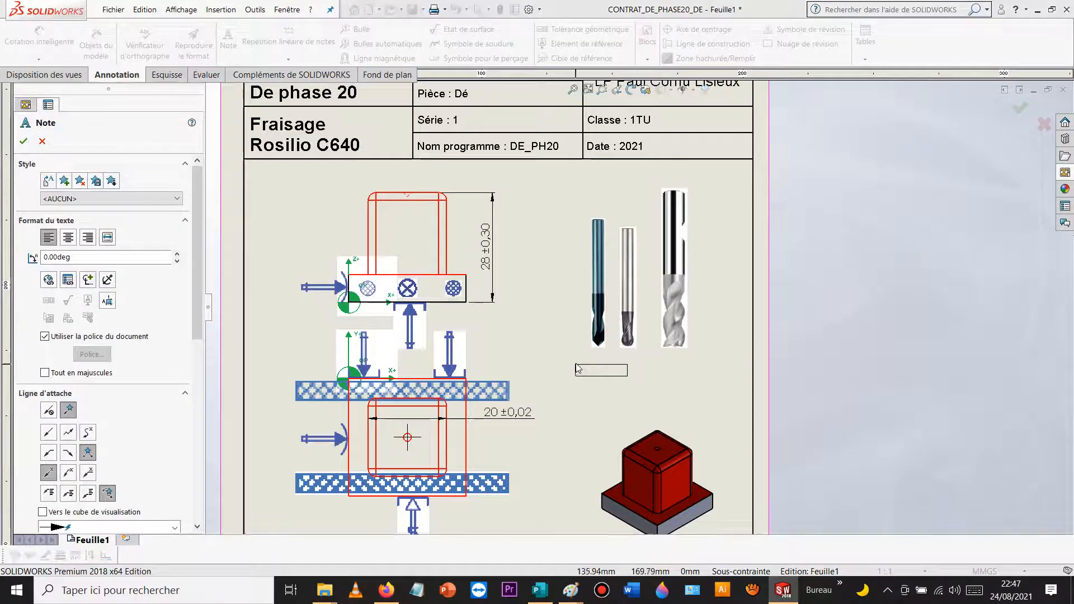
{"action": "left_click", "coordinate": [669, 364]}
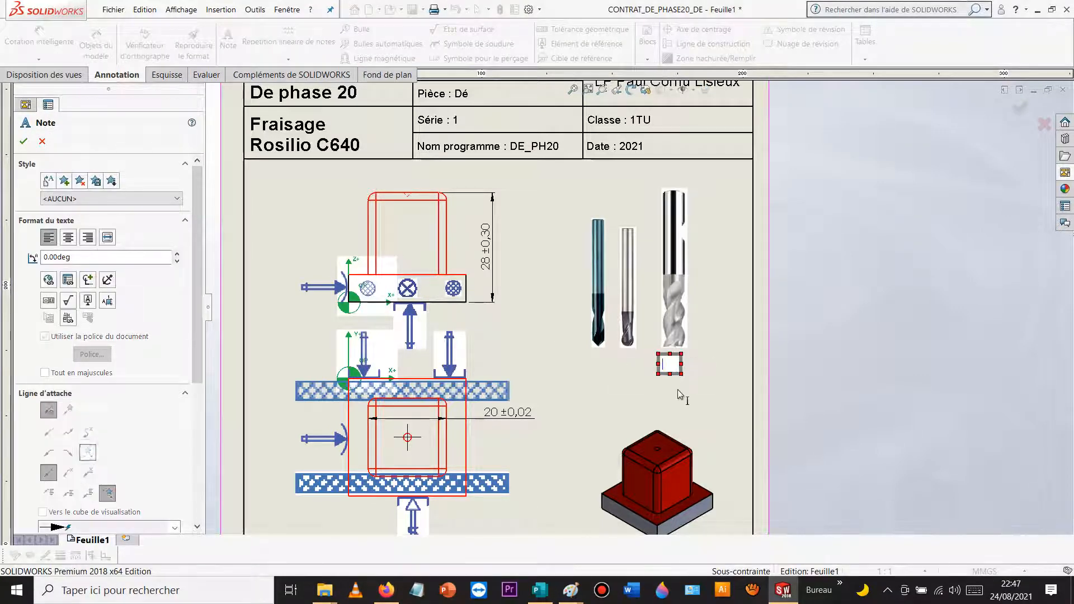
{"action": "type", "text": "T1D1"}
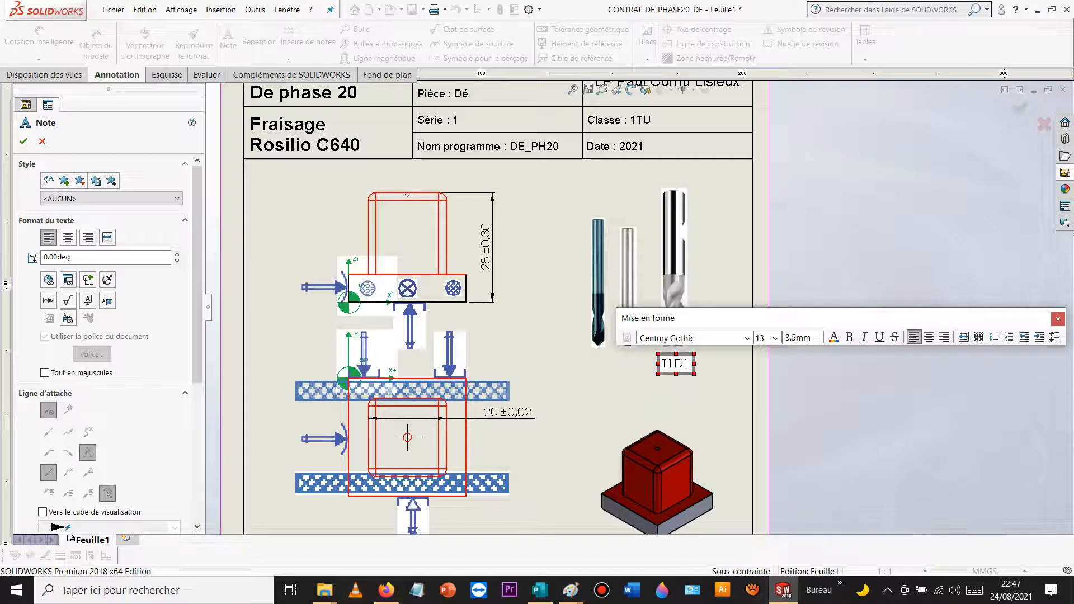
{"action": "left_click", "coordinate": [621, 367]}
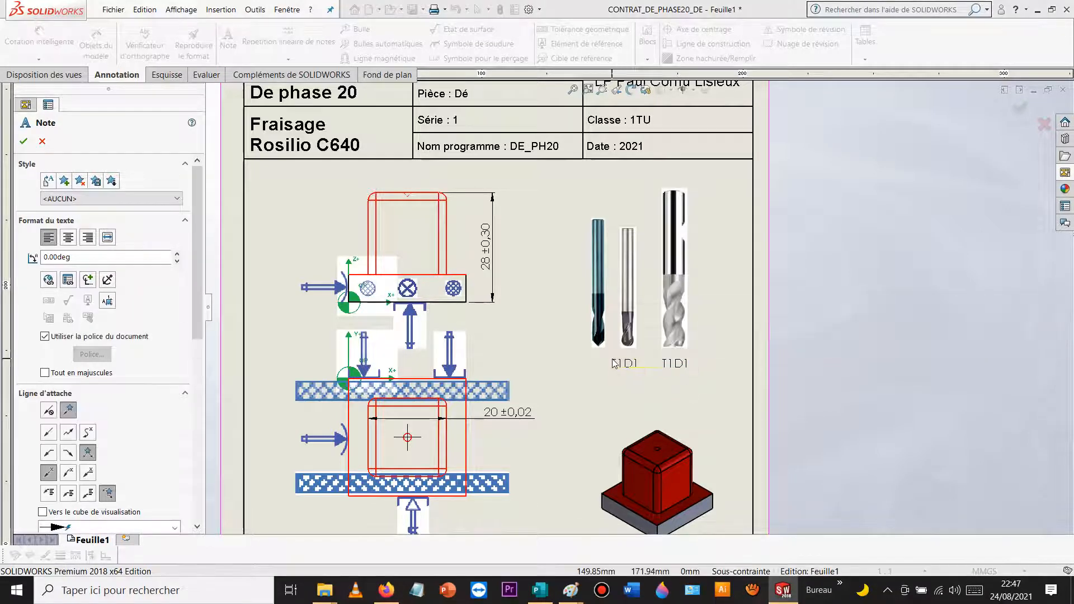
{"action": "key", "text": "Escape"}
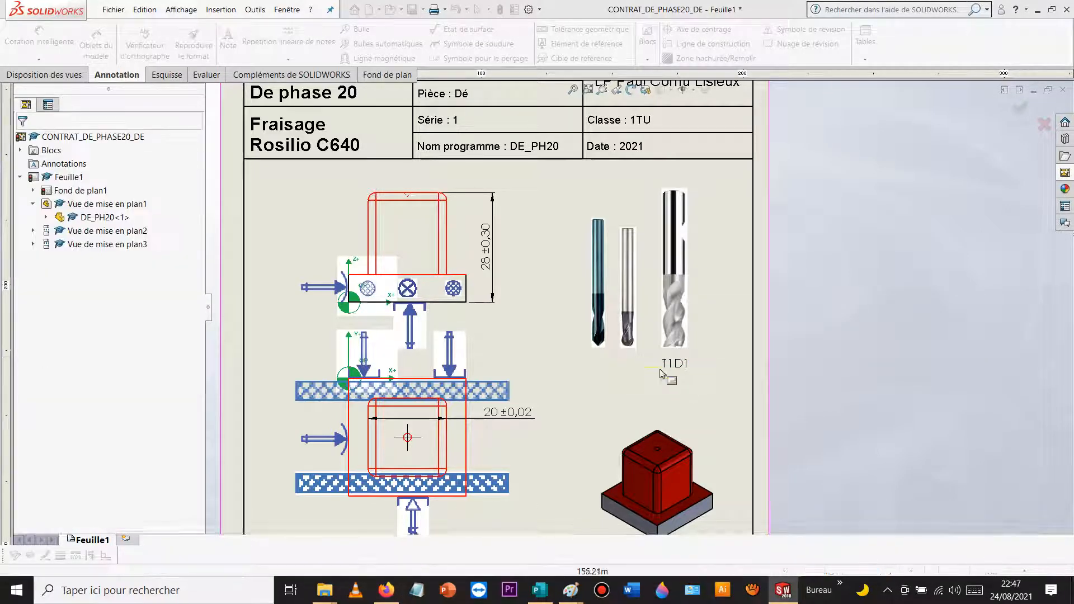
Step: Set the T1D1 note's font to Arial, size 12
{"action": "double_click", "coordinate": [676, 364]}
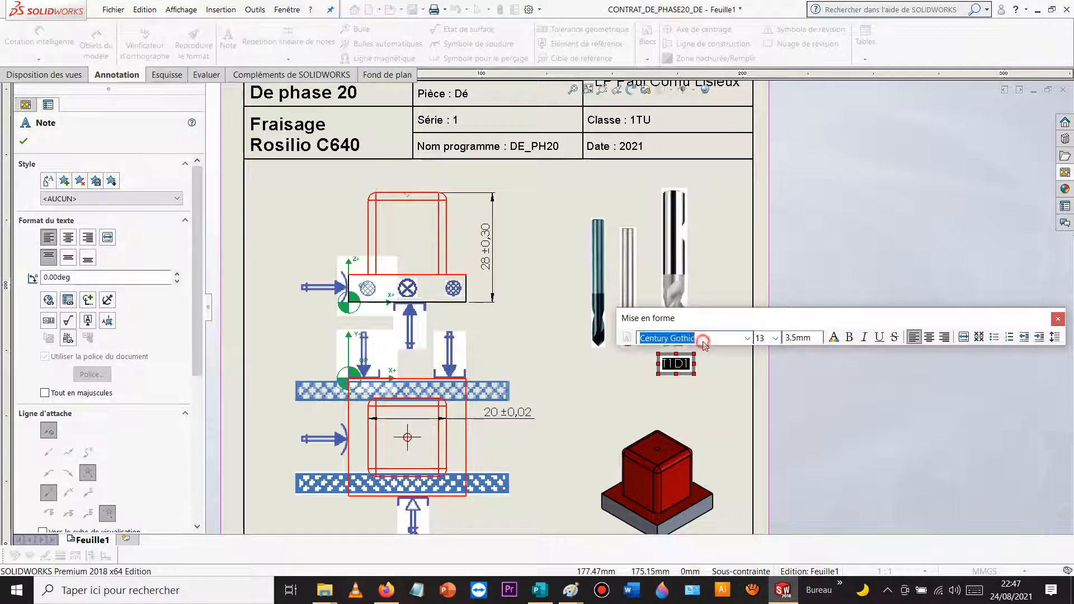
{"action": "left_click", "coordinate": [748, 338]}
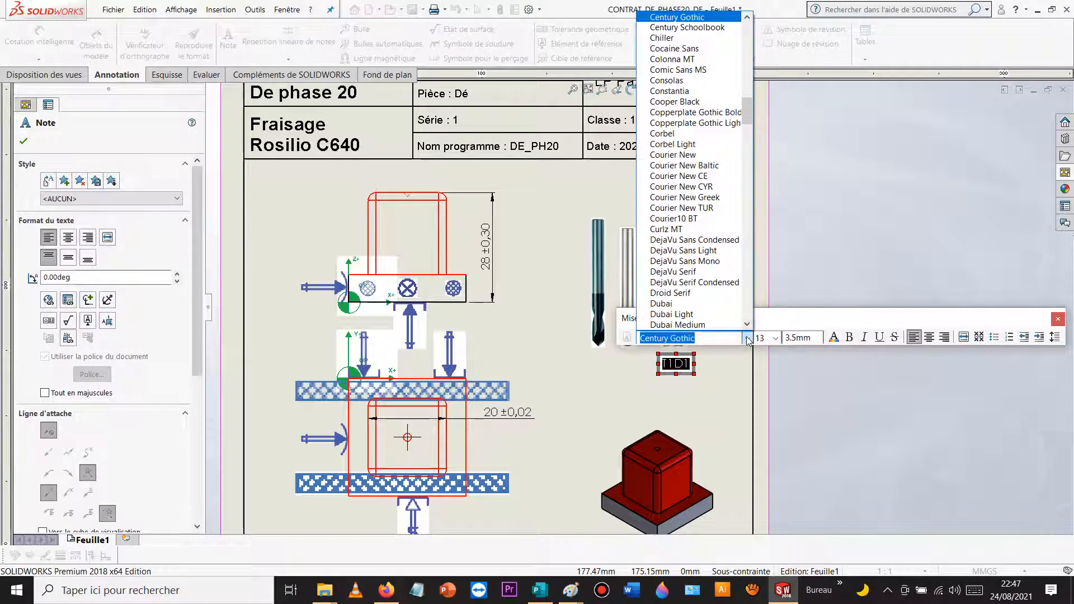
{"action": "type", "text": "AR"}
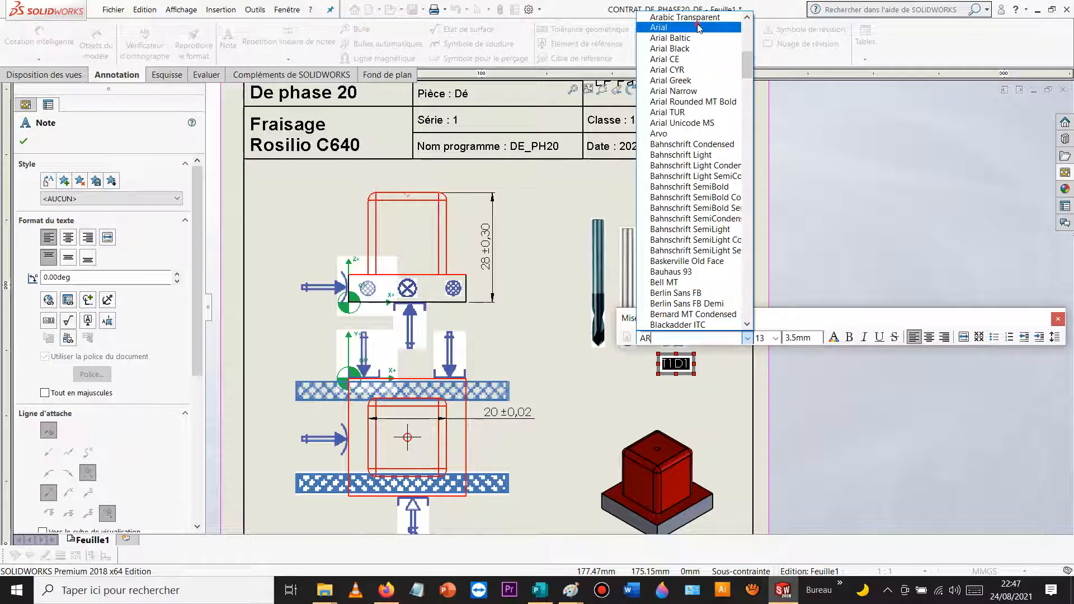
{"action": "left_click", "coordinate": [699, 29]}
{"action": "left_click", "coordinate": [775, 338]}
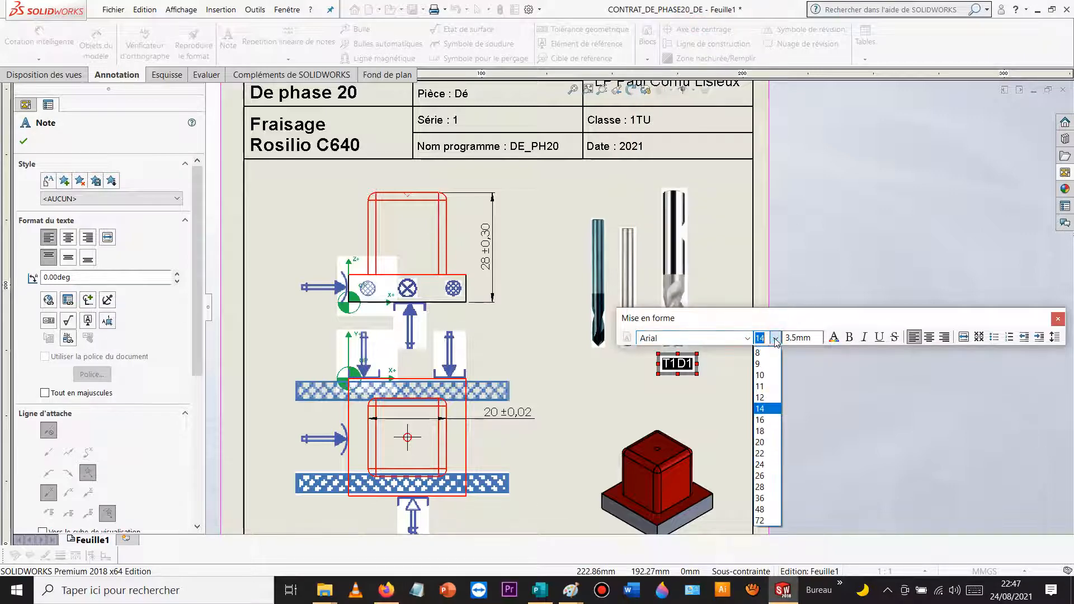
{"action": "left_click", "coordinate": [762, 401]}
{"action": "left_click", "coordinate": [712, 387]}
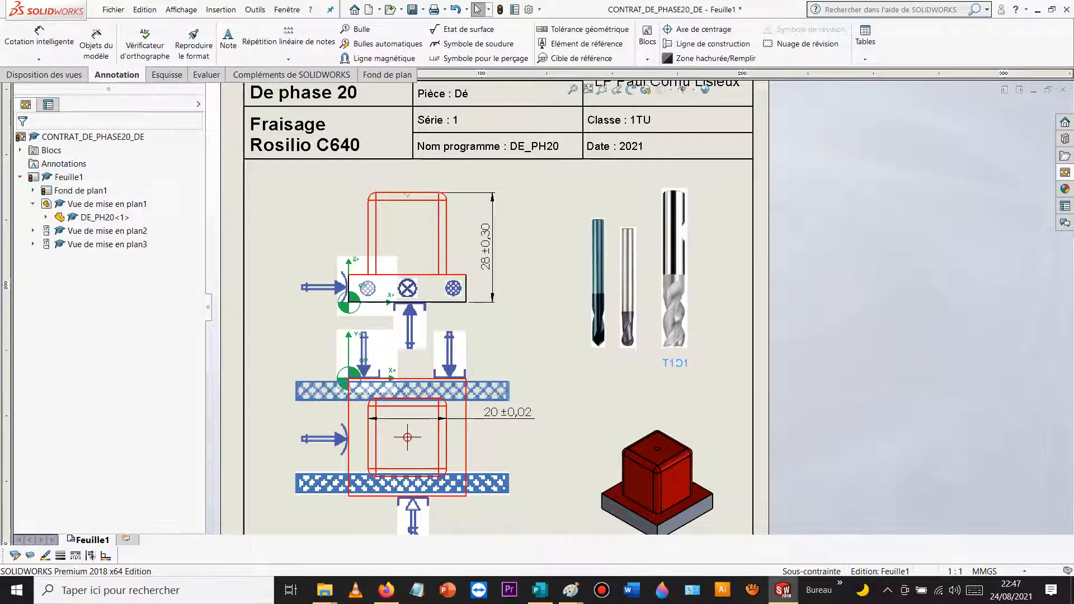
Step: Place a T1D1 note beneath each of the three tool pictures, aligning the end mill's note with the other two
{"action": "left_click", "coordinate": [684, 363]}
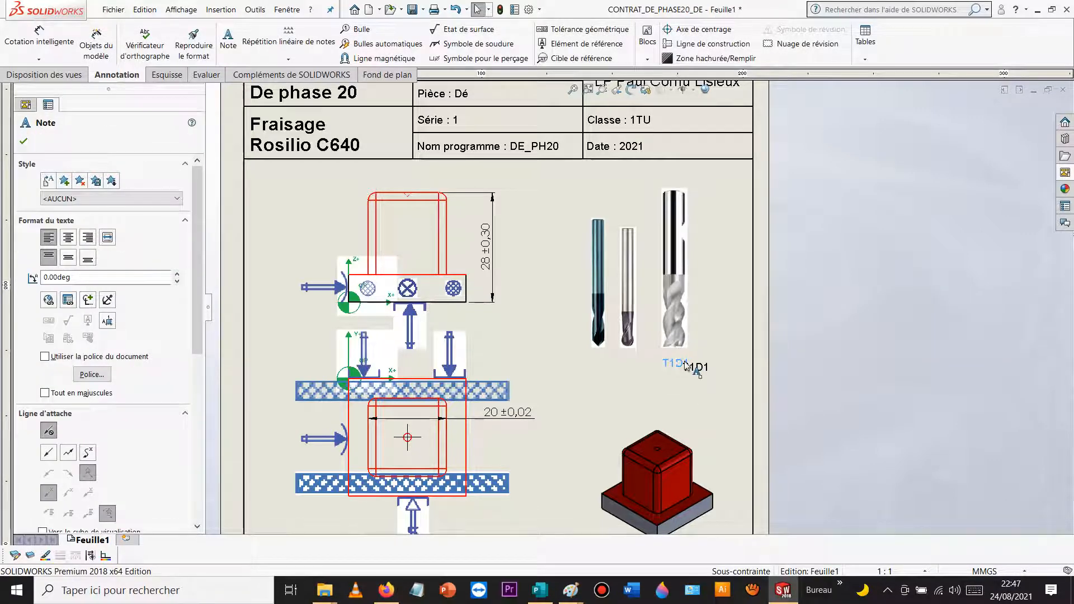
{"action": "left_click", "coordinate": [696, 367]}
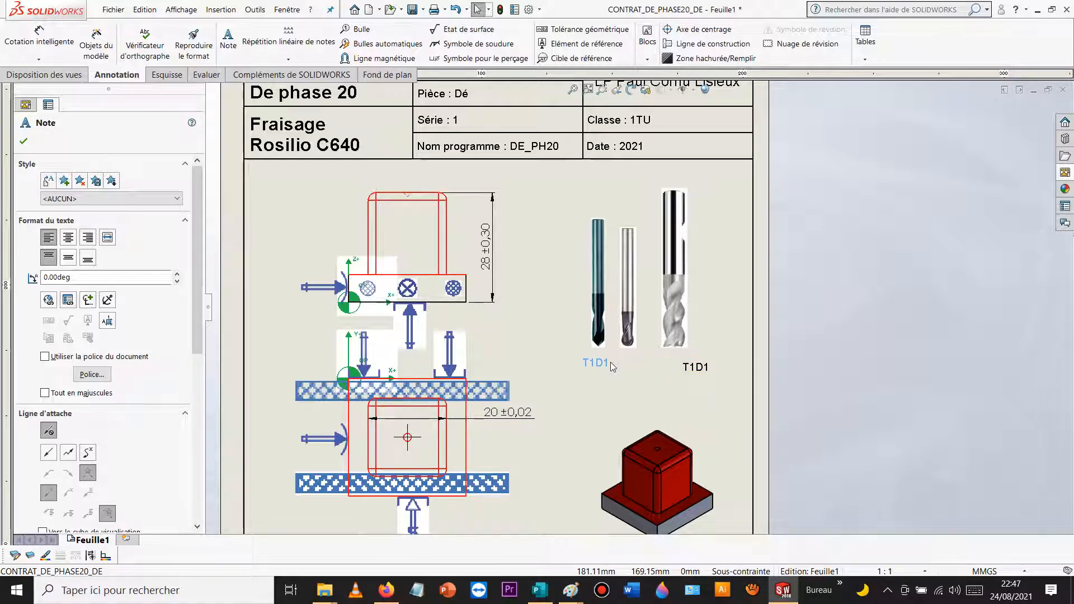
{"action": "left_click", "coordinate": [612, 363]}
{"action": "key", "text": "Escape"}
{"action": "scroll", "coordinate": [646, 378], "scroll_direction": "down", "scroll_amount": 2}
{"action": "scroll", "coordinate": [645, 373], "scroll_direction": "down", "scroll_amount": 3}
{"action": "left_click_drag", "start_coordinate": [749, 324], "coordinate": [587, 307], "text": "ctrl"}
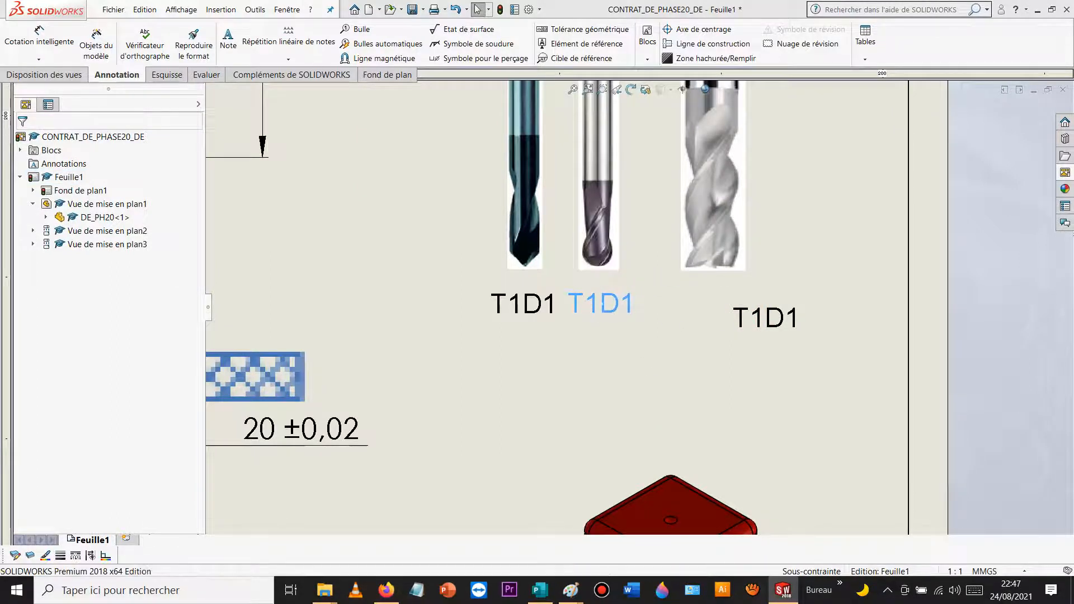
{"action": "left_click_drag", "start_coordinate": [750, 321], "coordinate": [694, 307]}
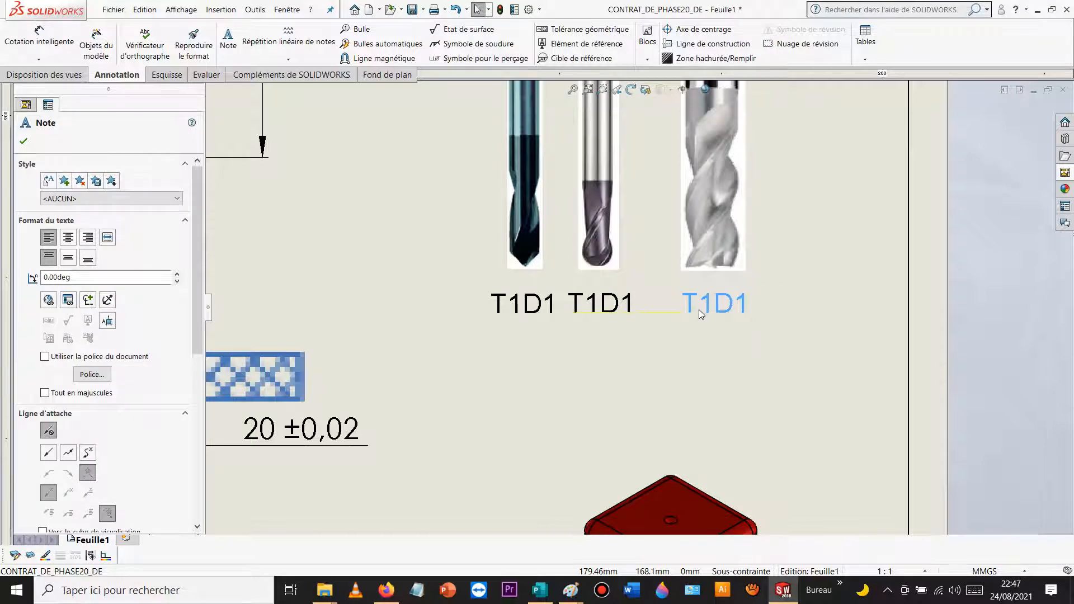
{"action": "left_click", "coordinate": [663, 344]}
Step: Change the note beneath the middle ball nose mill picture to "T1D2"
{"action": "left_click", "coordinate": [621, 303]}
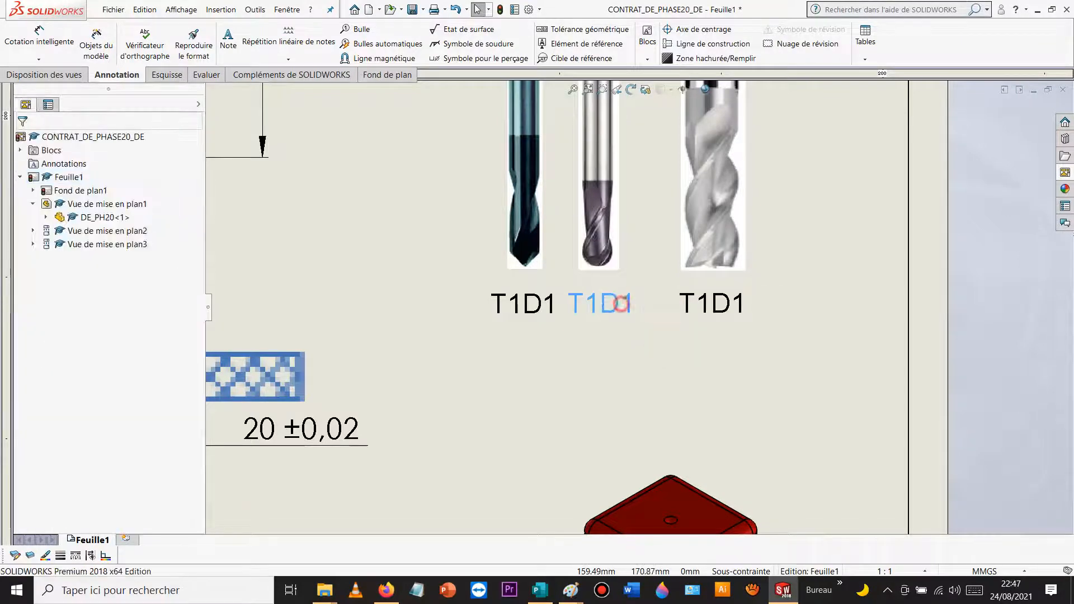
{"action": "double_click", "coordinate": [627, 306]}
{"action": "left_click", "coordinate": [634, 324]}
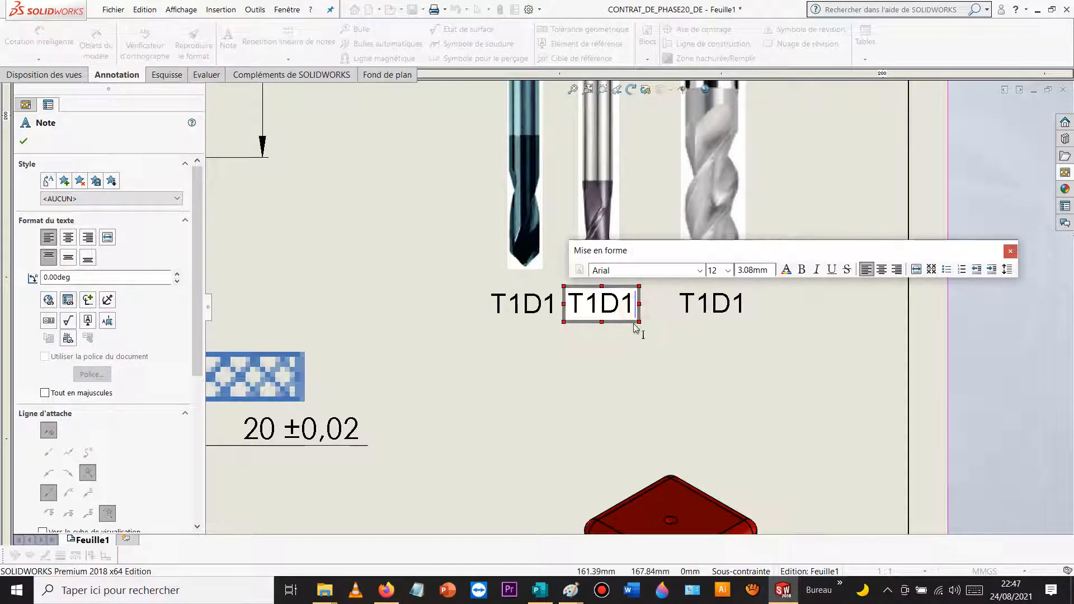
{"action": "key", "text": "BackSpace"}
{"action": "type", "text": "2"}
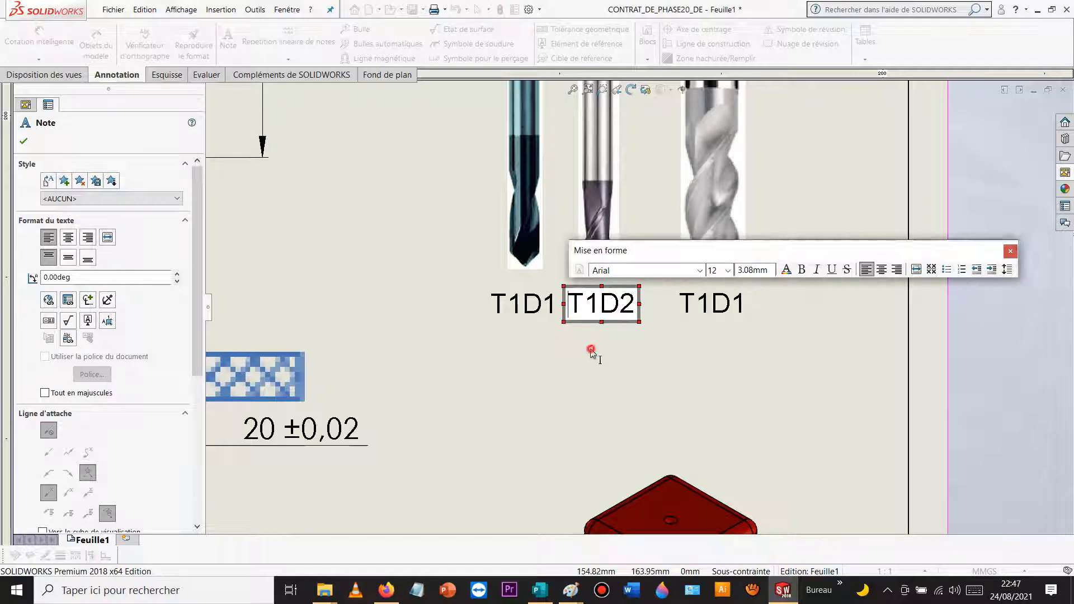
{"action": "left_click", "coordinate": [592, 351]}
Step: Change the note beneath the dark pointed tool picture to "T1D8"
{"action": "left_click", "coordinate": [541, 301]}
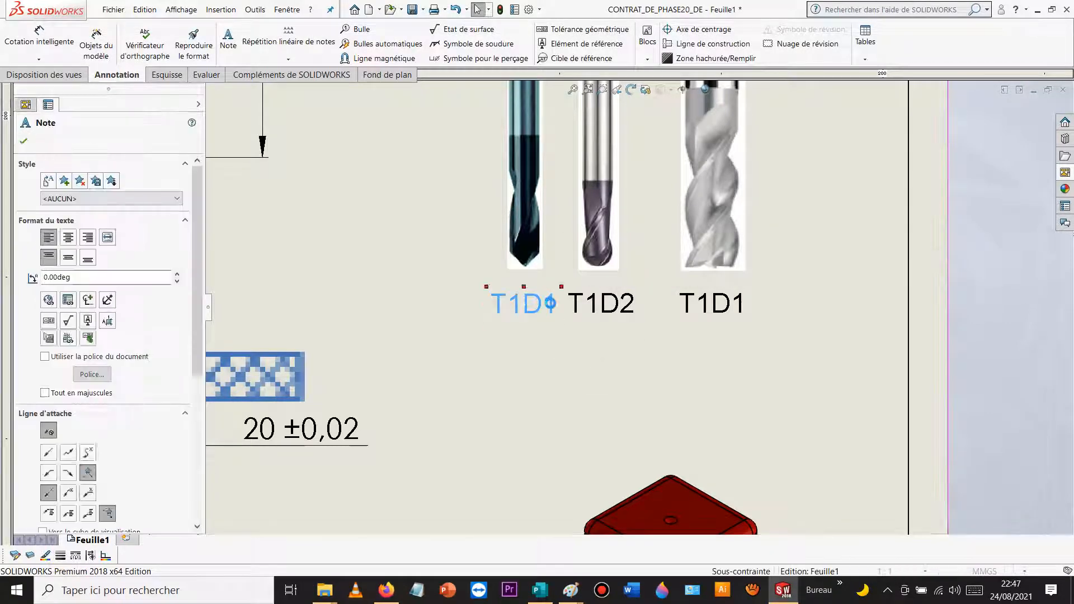
{"action": "double_click", "coordinate": [541, 304]}
{"action": "key", "text": "BackSpace"}
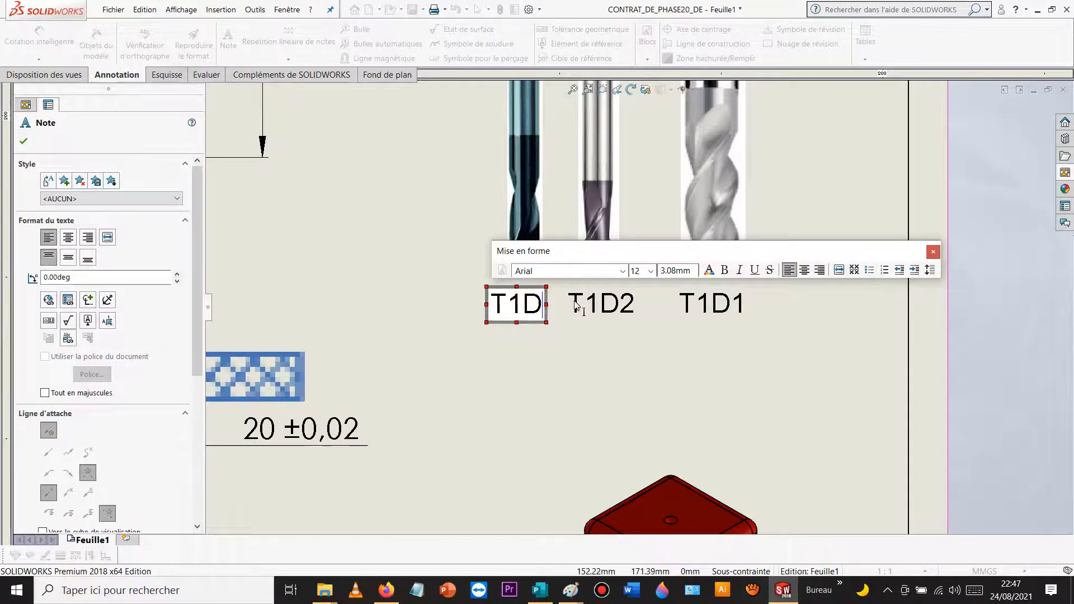
{"action": "type", "text": "8"}
{"action": "left_click", "coordinate": [702, 409]}
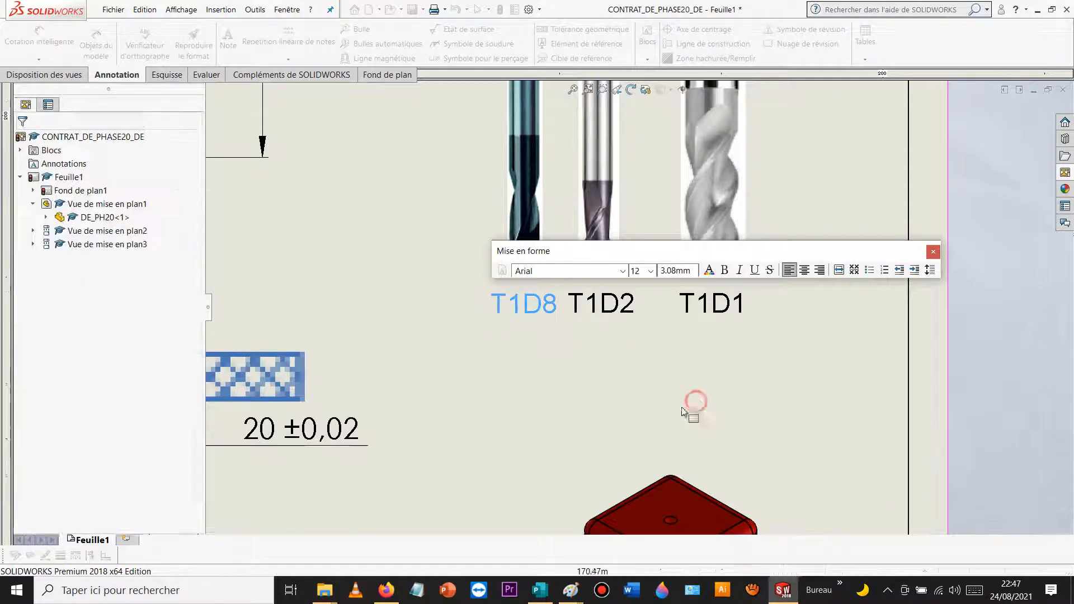
Step: Add a leader note "SB1" pointing to the bottom edge of the base in the upper view
{"action": "scroll", "coordinate": [673, 397], "scroll_direction": "up", "scroll_amount": 3}
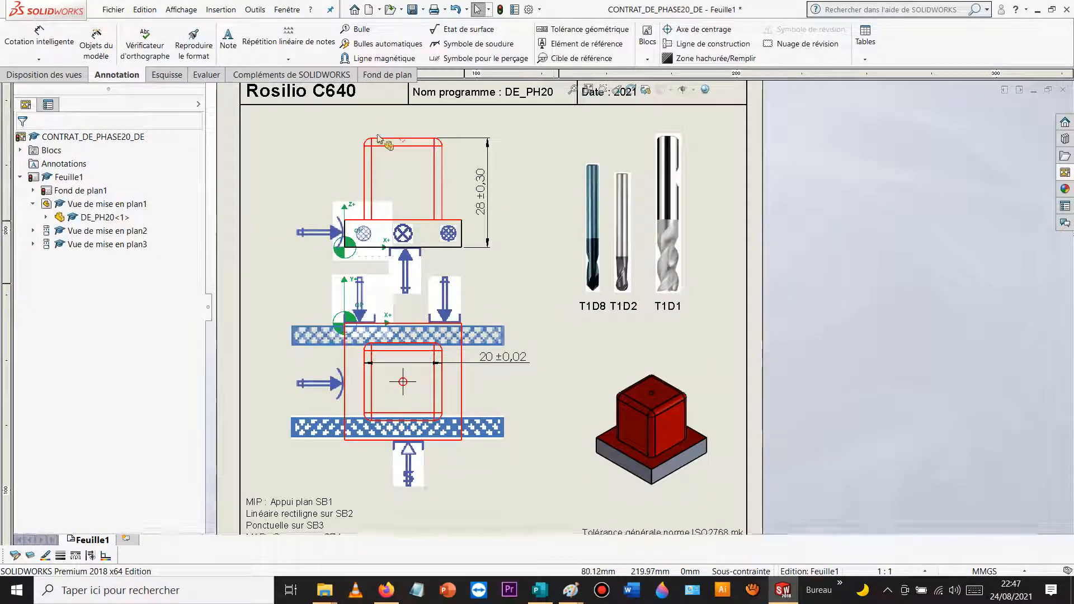
{"action": "left_click", "coordinate": [229, 38]}
{"action": "scroll", "coordinate": [459, 273], "scroll_direction": "down", "scroll_amount": 4}
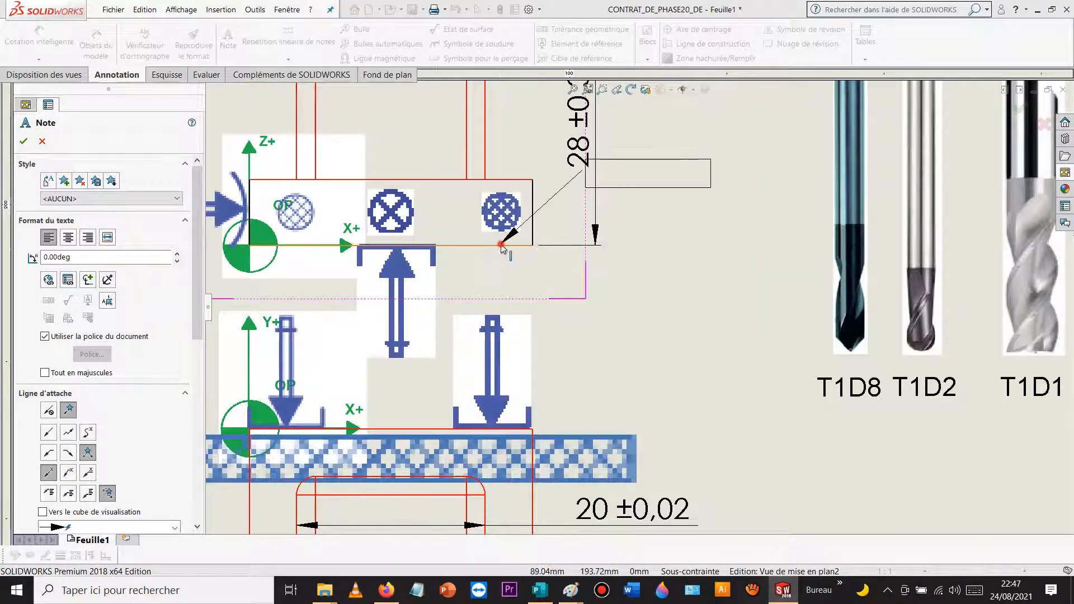
{"action": "left_click", "coordinate": [502, 246]}
{"action": "left_click", "coordinate": [573, 294]}
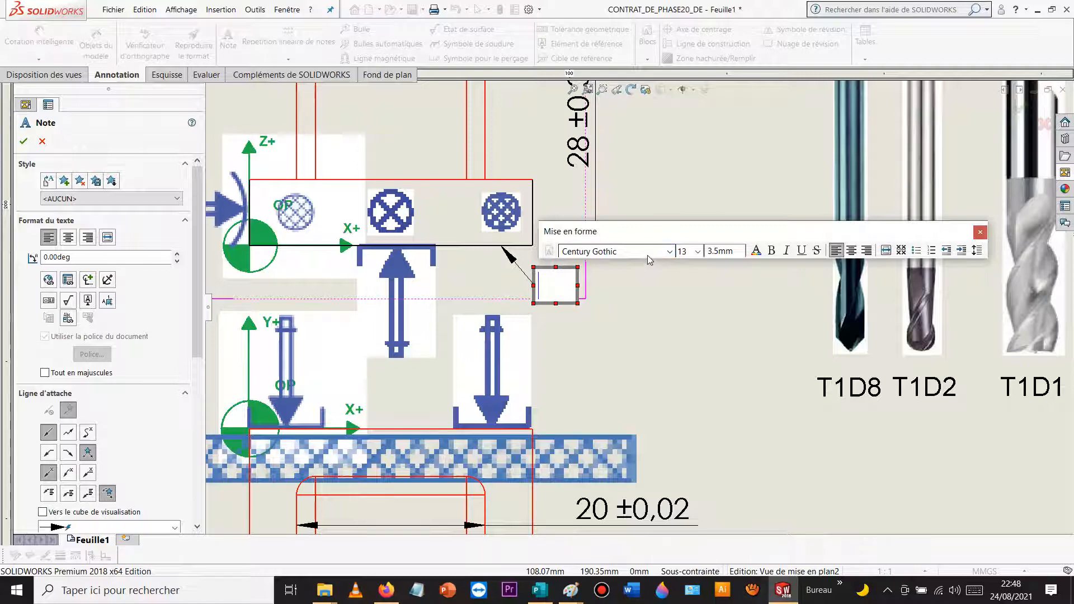
{"action": "type", "text": "SB1"}
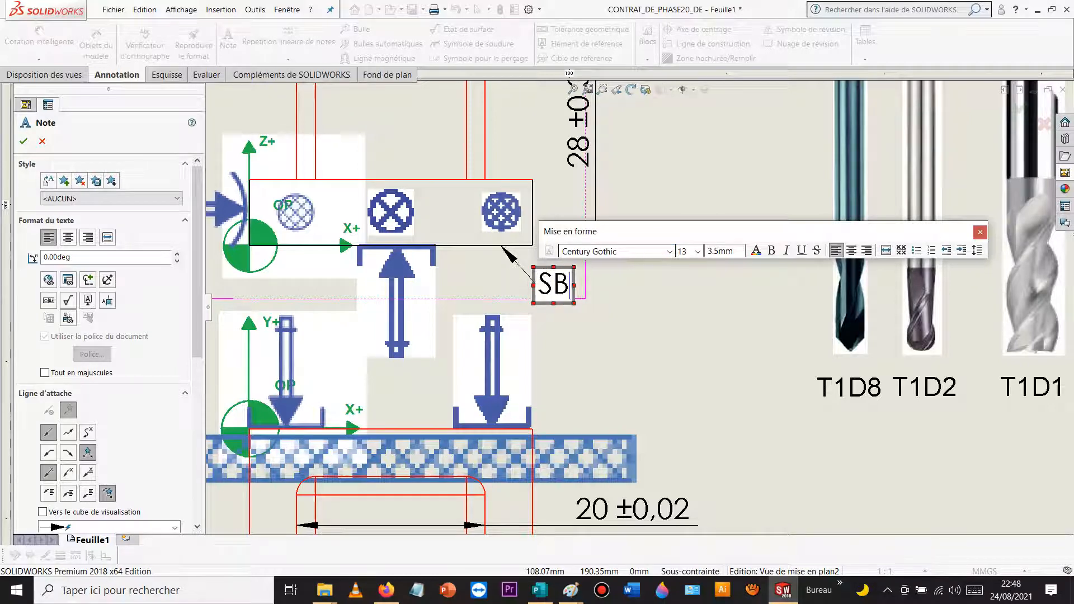
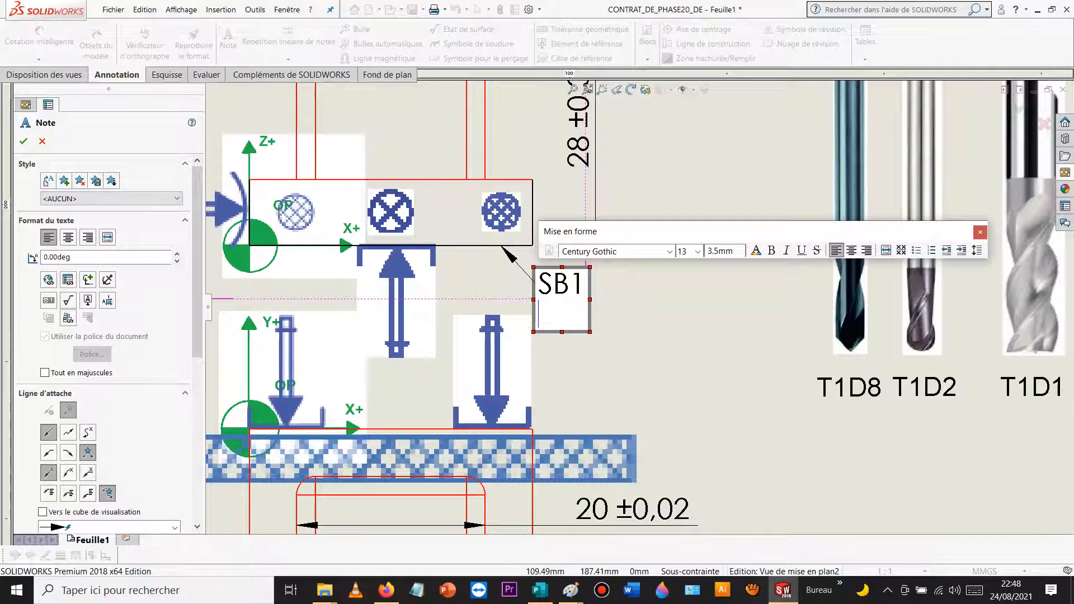
{"action": "left_click", "coordinate": [696, 294]}
{"action": "key", "text": "Escape"}
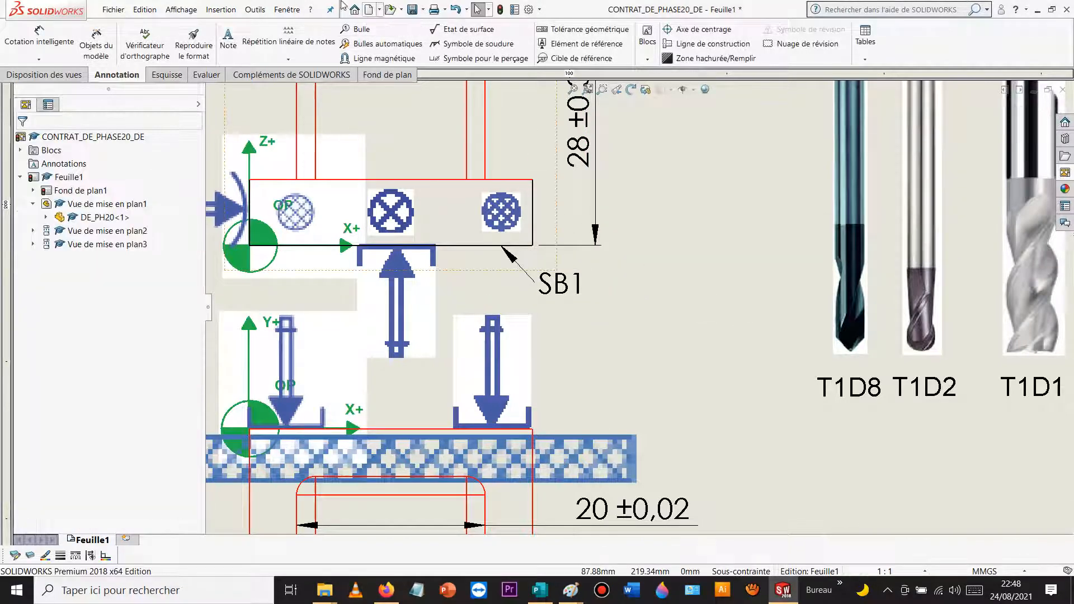
Step: Set the document's annotation font to Arial Narrow in the drafting standard properties
{"action": "left_click", "coordinate": [255, 10]}
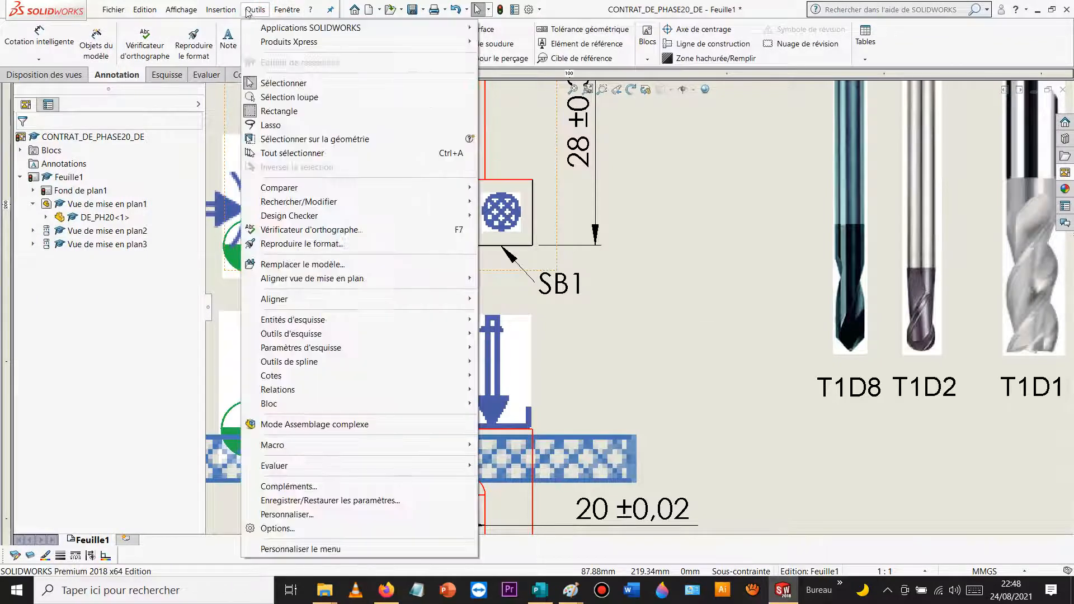
{"action": "left_click", "coordinate": [274, 529]}
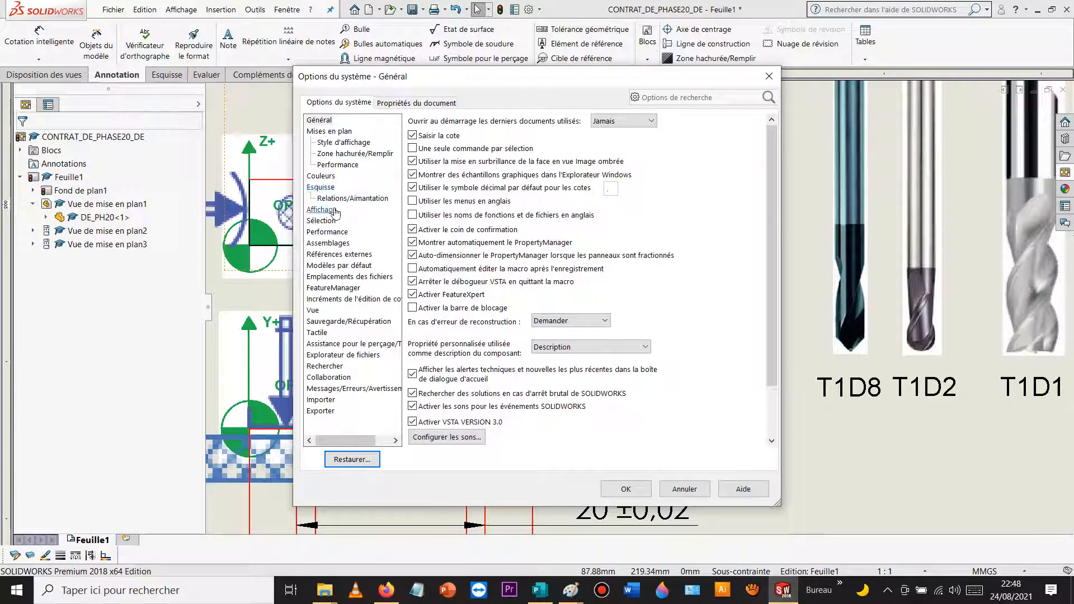
{"action": "left_click", "coordinate": [345, 266]}
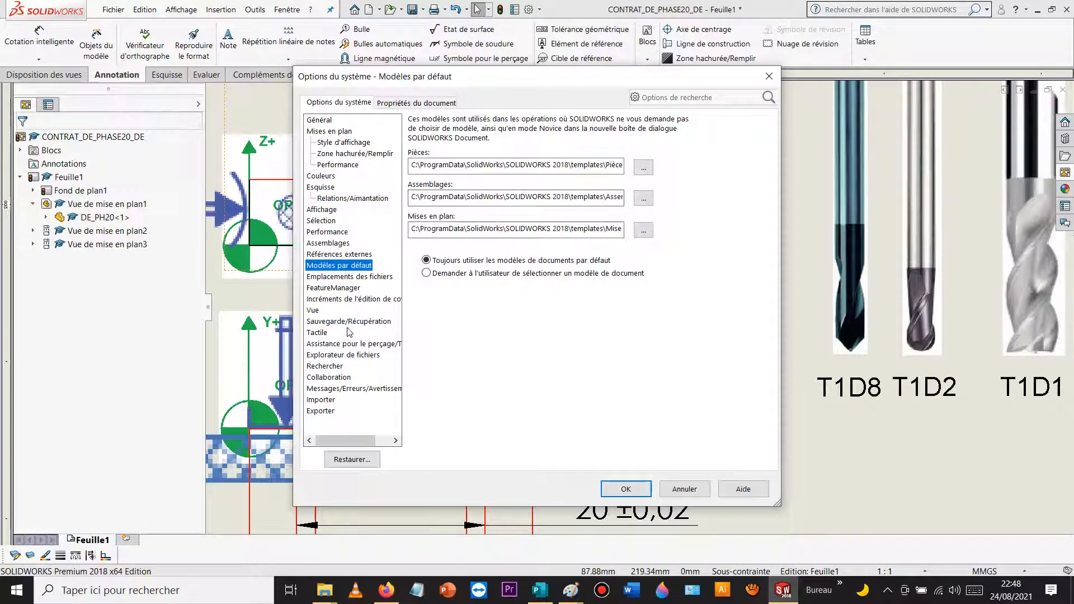
{"action": "left_click", "coordinate": [405, 104]}
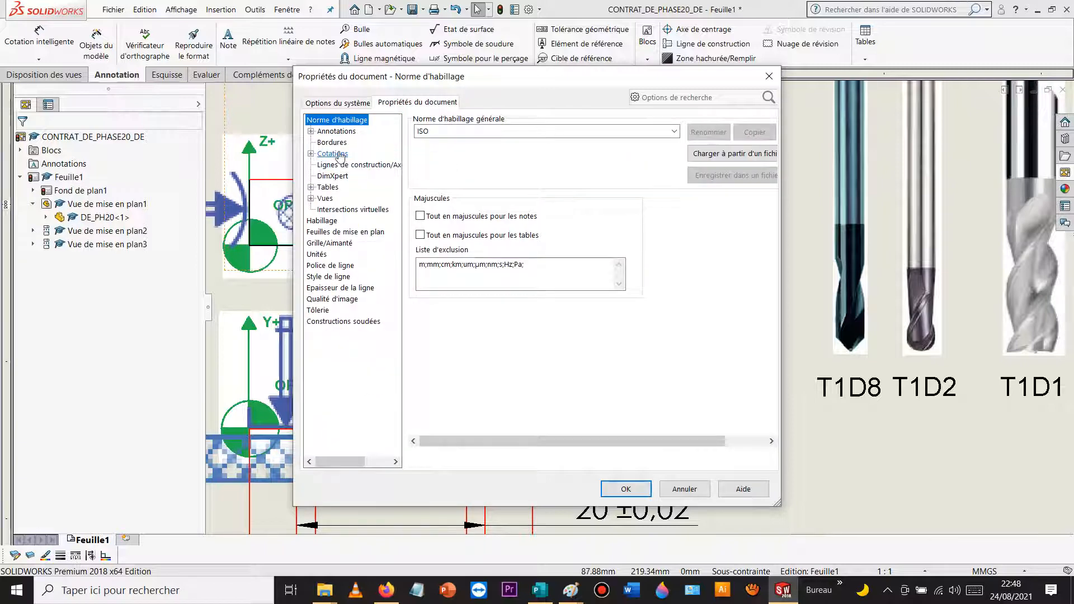
{"action": "left_click", "coordinate": [334, 132]}
{"action": "left_click", "coordinate": [441, 170]}
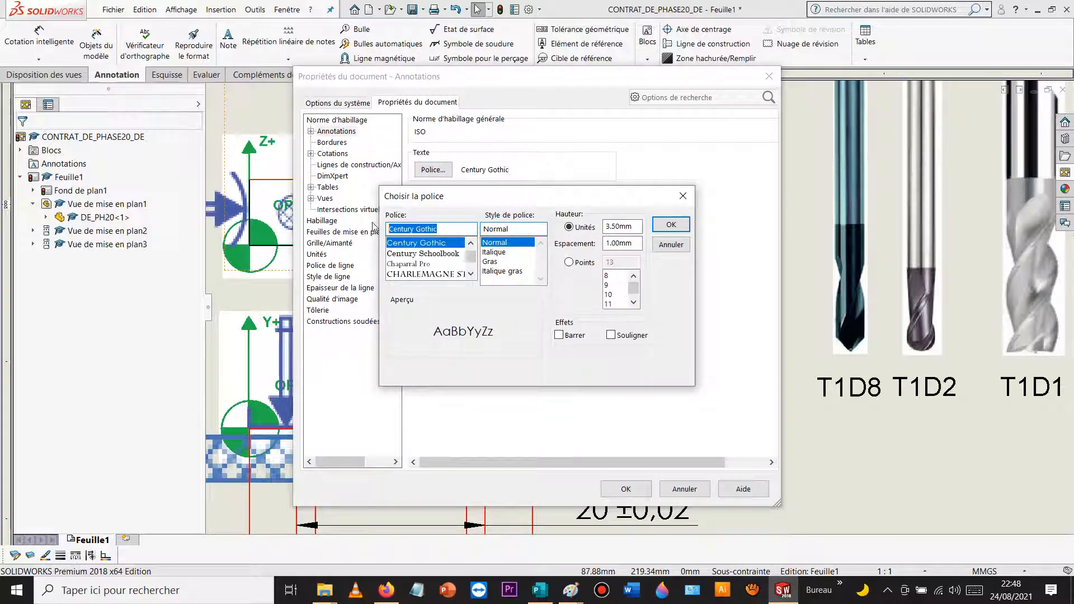
{"action": "type", "text": "AR"}
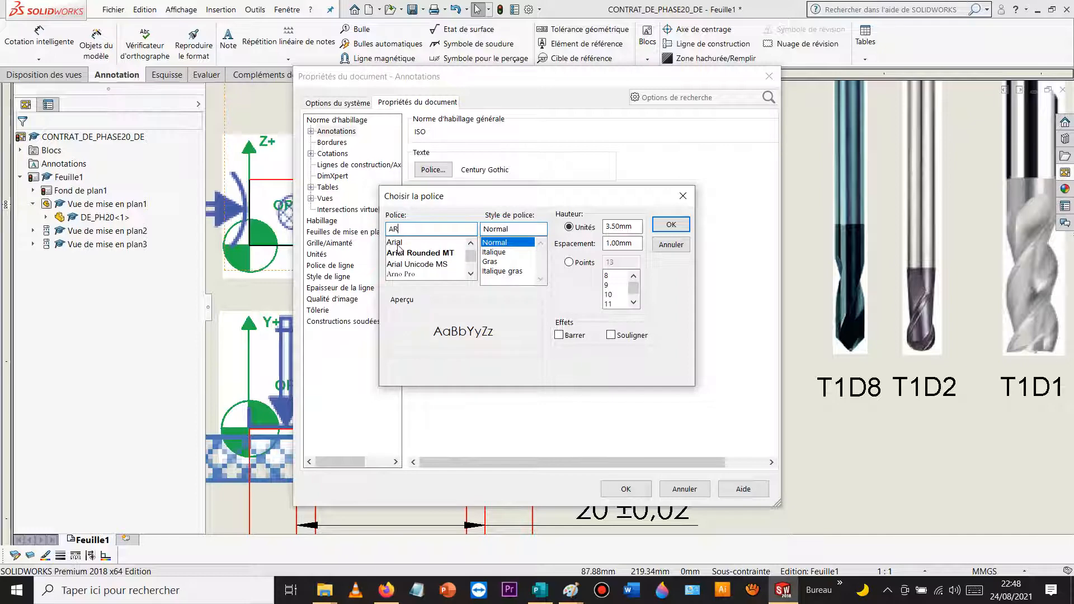
{"action": "left_click", "coordinate": [398, 244]}
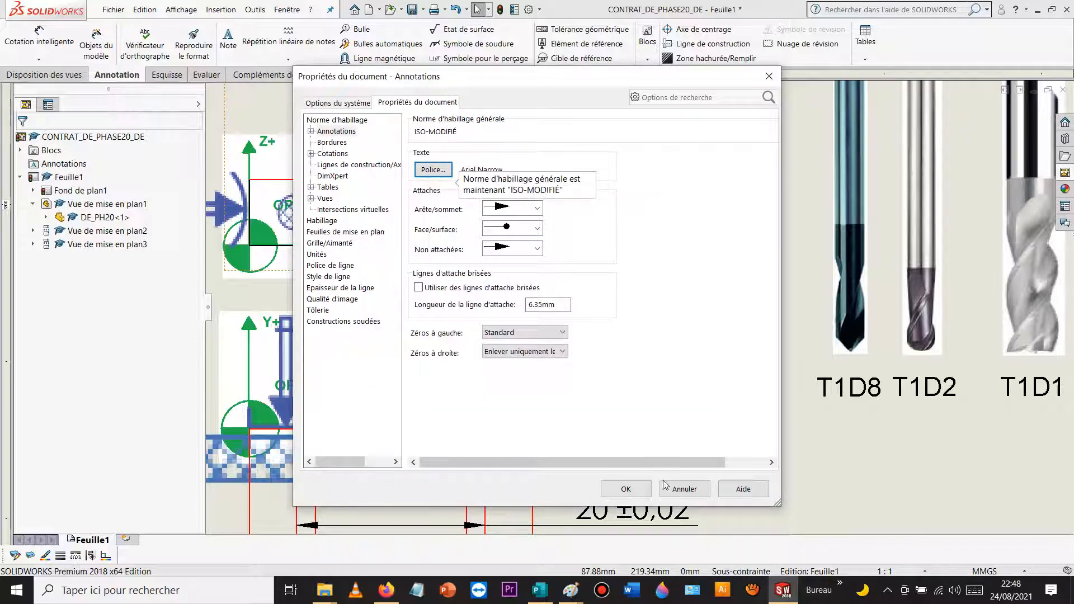
{"action": "left_click", "coordinate": [626, 489]}
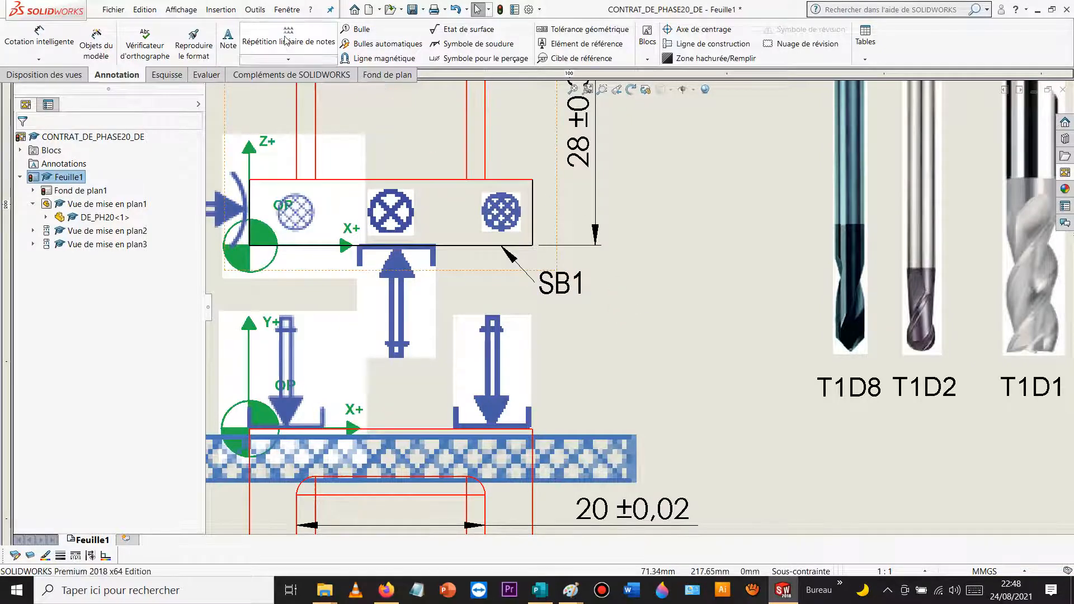
Step: Add a leader note "SB3" pointing to the left edge of the base in the upper view
{"action": "left_click", "coordinate": [227, 39]}
{"action": "scroll", "coordinate": [637, 310], "scroll_direction": "up", "scroll_amount": 2}
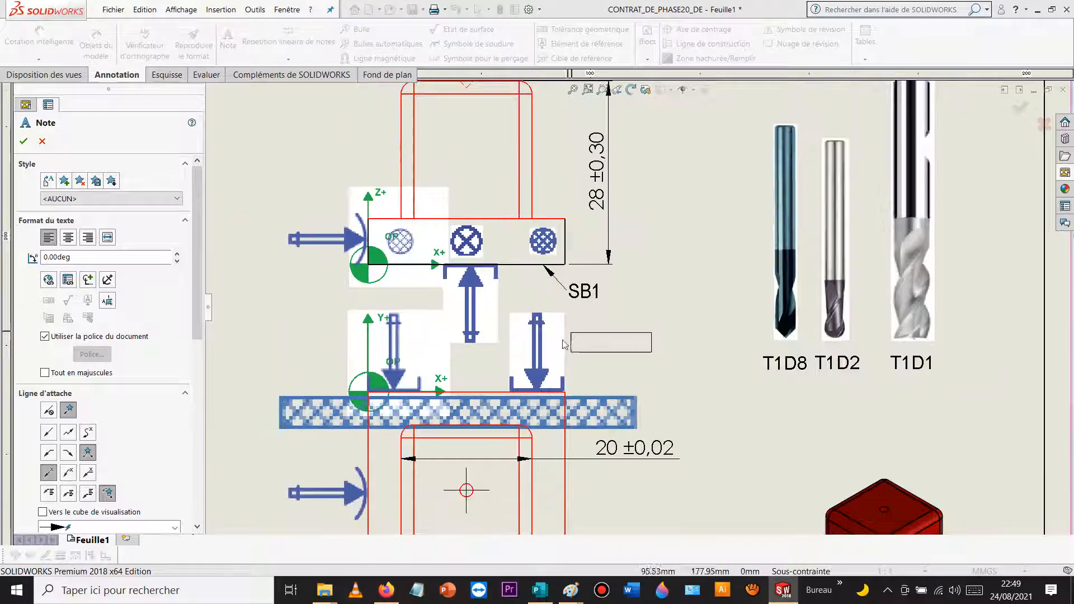
{"action": "left_click", "coordinate": [368, 218]}
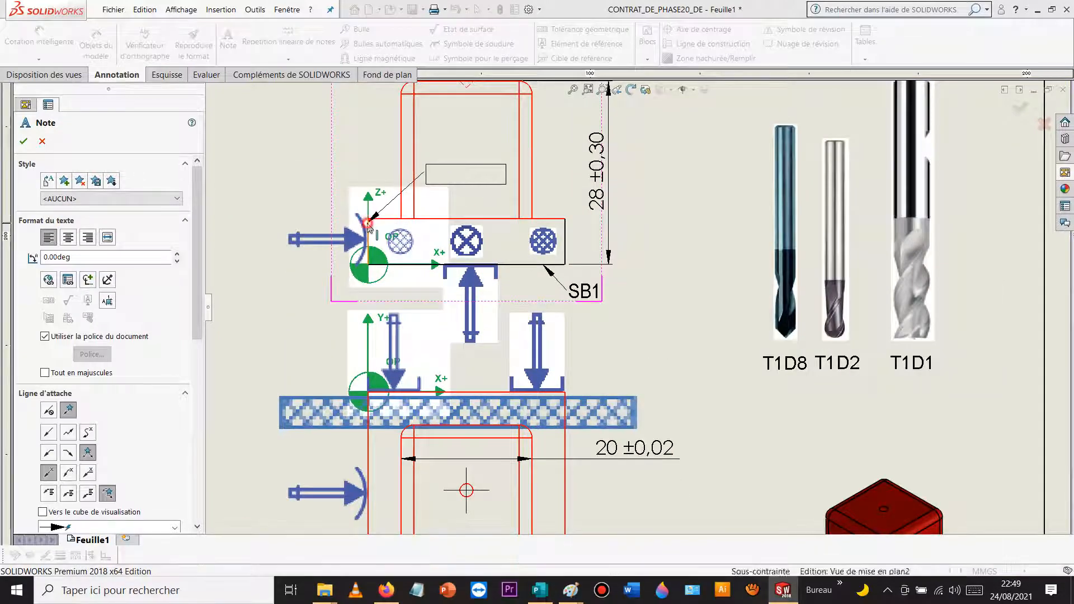
{"action": "left_click", "coordinate": [280, 179]}
{"action": "left_click", "coordinate": [245, 174]}
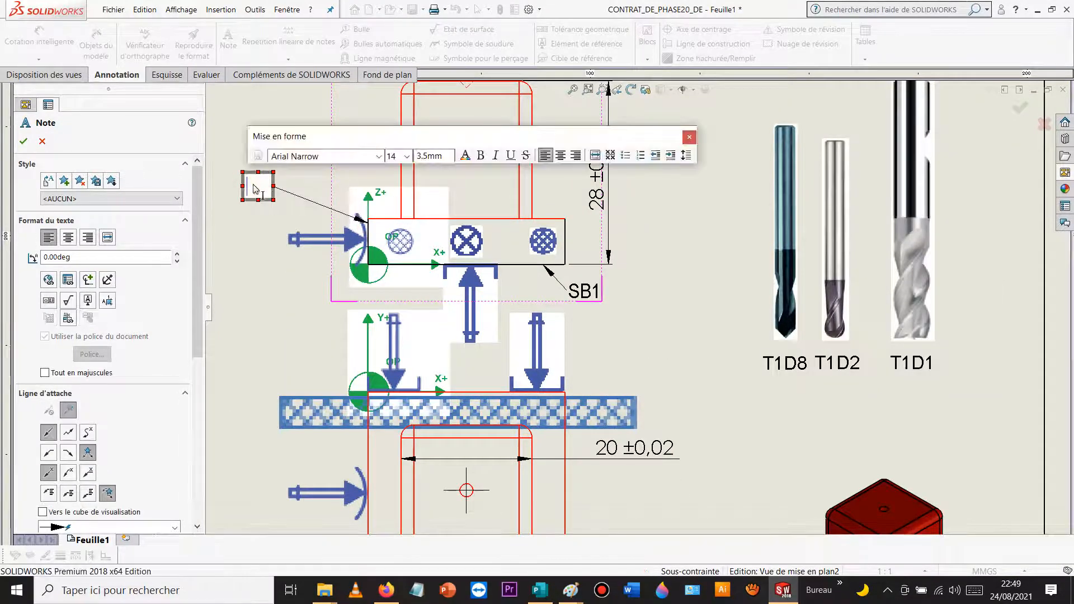
{"action": "type", "text": "SB3"}
{"action": "left_click", "coordinate": [255, 256]}
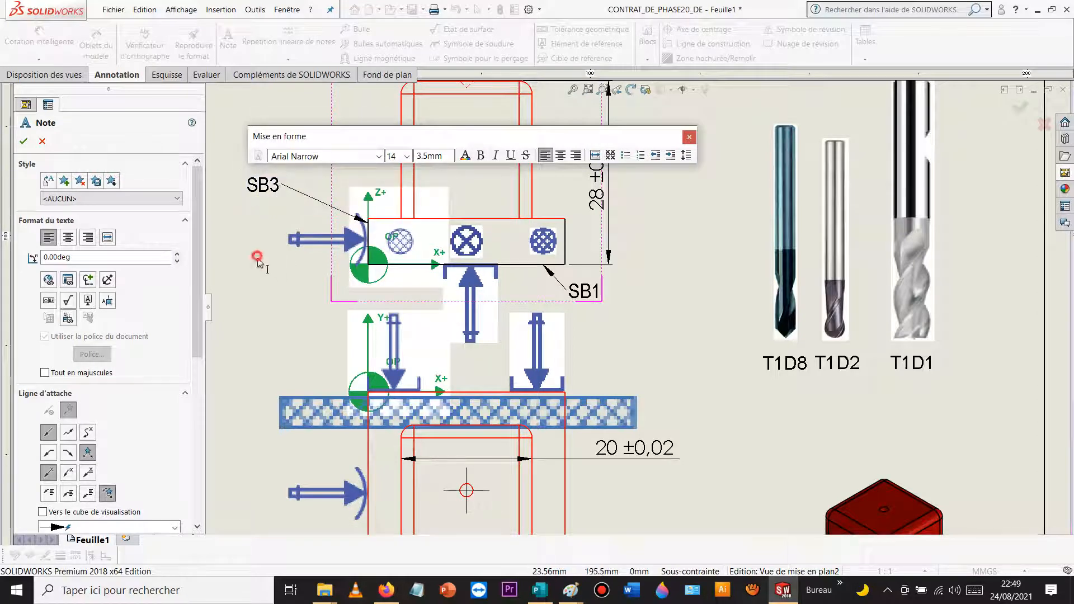
Step: Add a leader note "SB4" pointing to the base's lower edge in the lower view, beside the clamping symbol
{"action": "scroll", "coordinate": [414, 358], "scroll_direction": "up", "scroll_amount": 3}
{"action": "scroll", "coordinate": [560, 338], "scroll_direction": "down", "scroll_amount": 3}
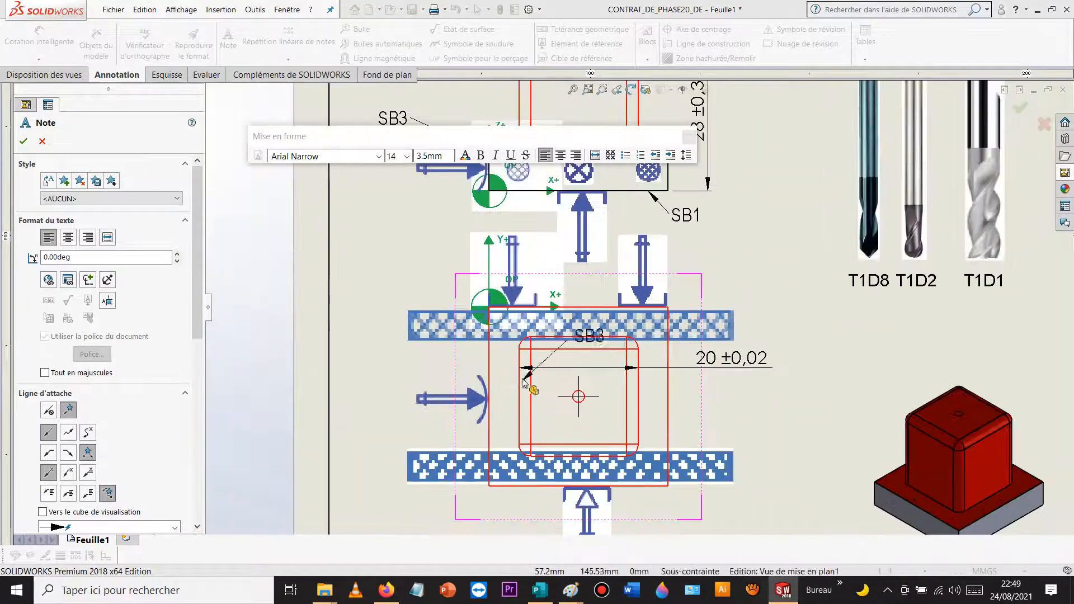
{"action": "scroll", "coordinate": [671, 318], "scroll_direction": "down", "scroll_amount": 1}
{"action": "scroll", "coordinate": [683, 401], "scroll_direction": "up", "scroll_amount": 1}
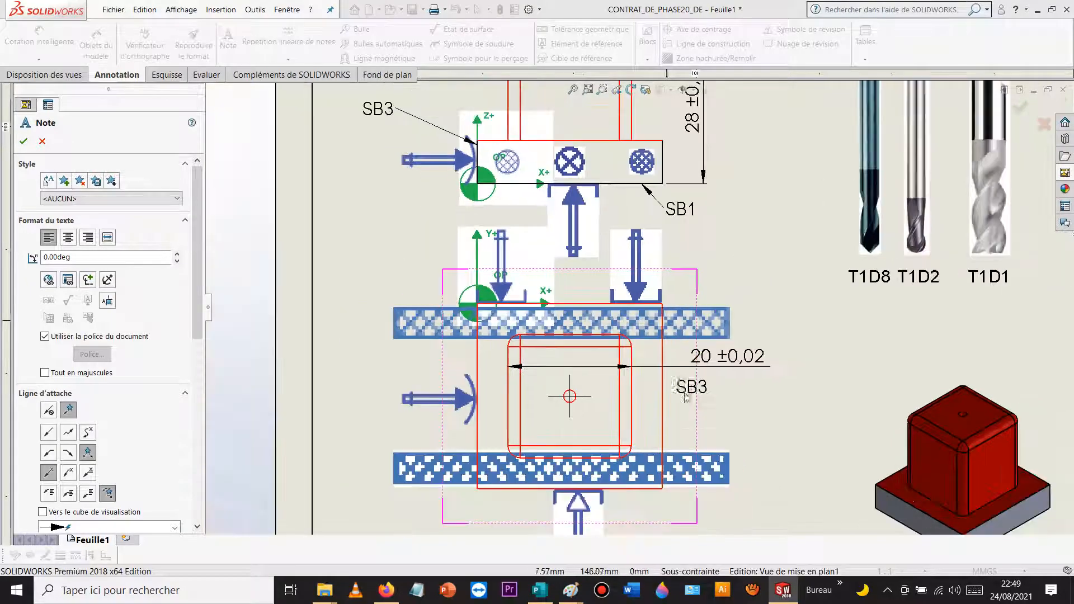
{"action": "scroll", "coordinate": [653, 478], "scroll_direction": "up", "scroll_amount": 3}
{"action": "scroll", "coordinate": [637, 457], "scroll_direction": "down", "scroll_amount": 3}
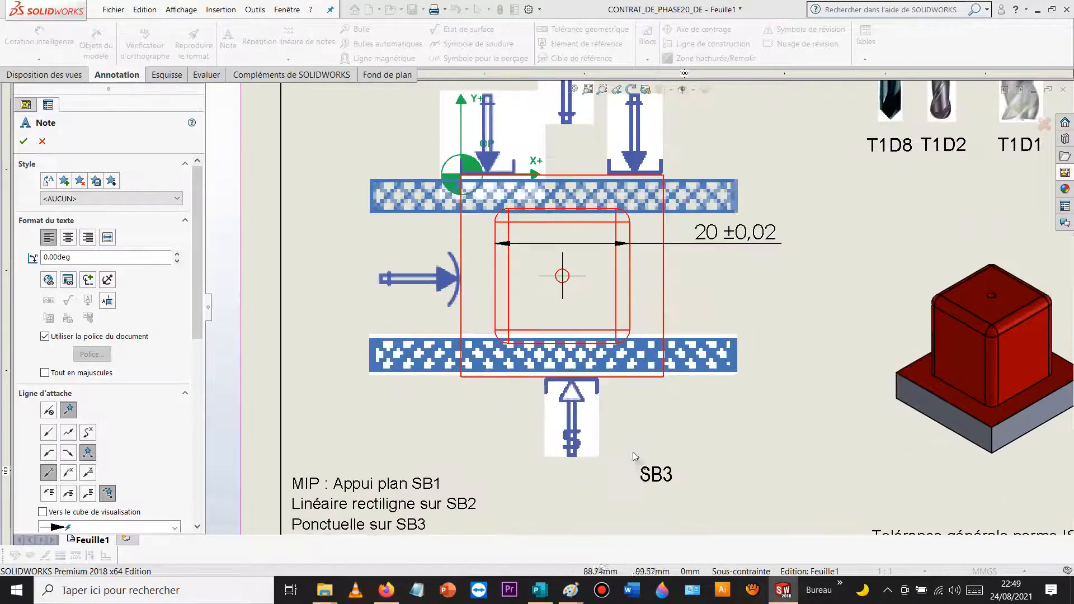
{"action": "left_click", "coordinate": [627, 378]}
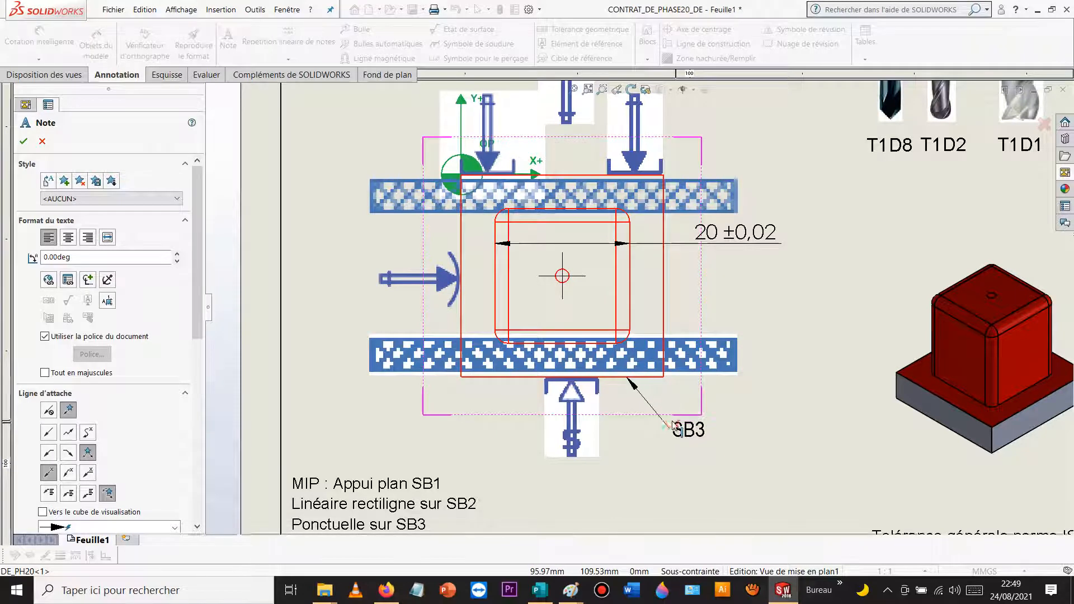
{"action": "left_click", "coordinate": [674, 420]}
{"action": "type", "text": "SB4"}
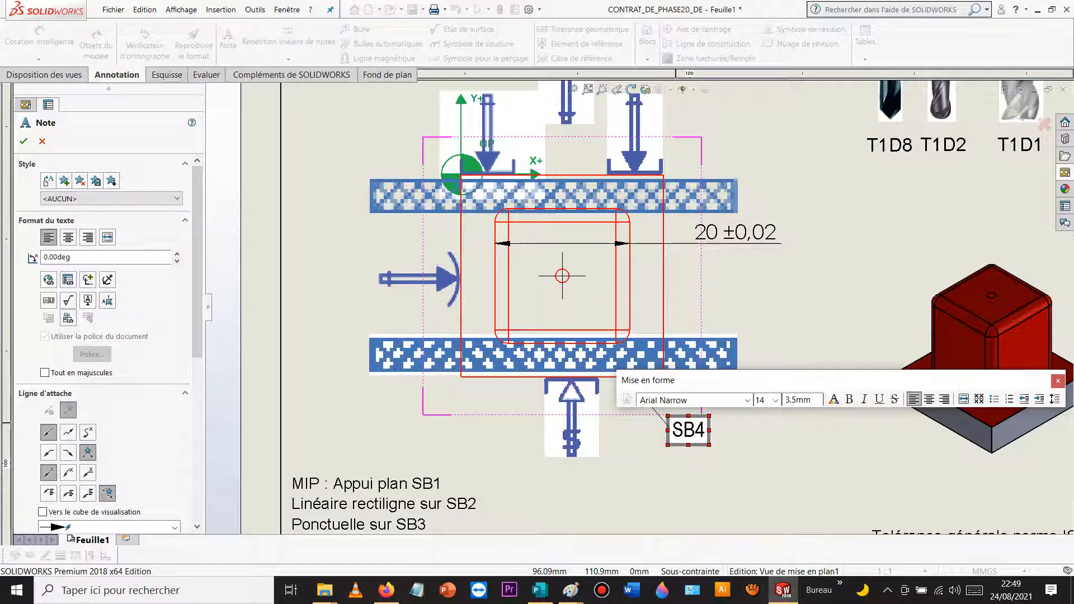
{"action": "left_click", "coordinate": [805, 445]}
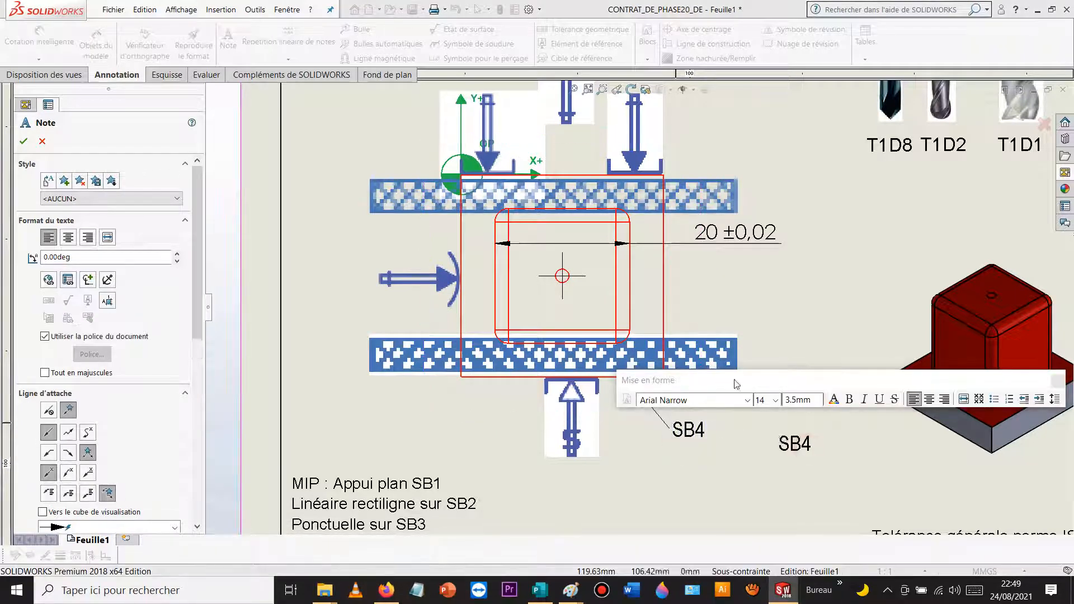
Step: Add a leader note "SB2" on the base's upper edge in the lower view, between the two support symbols
{"action": "scroll", "coordinate": [591, 222], "scroll_direction": "up", "scroll_amount": 5}
{"action": "scroll", "coordinate": [622, 288], "scroll_direction": "down", "scroll_amount": 6}
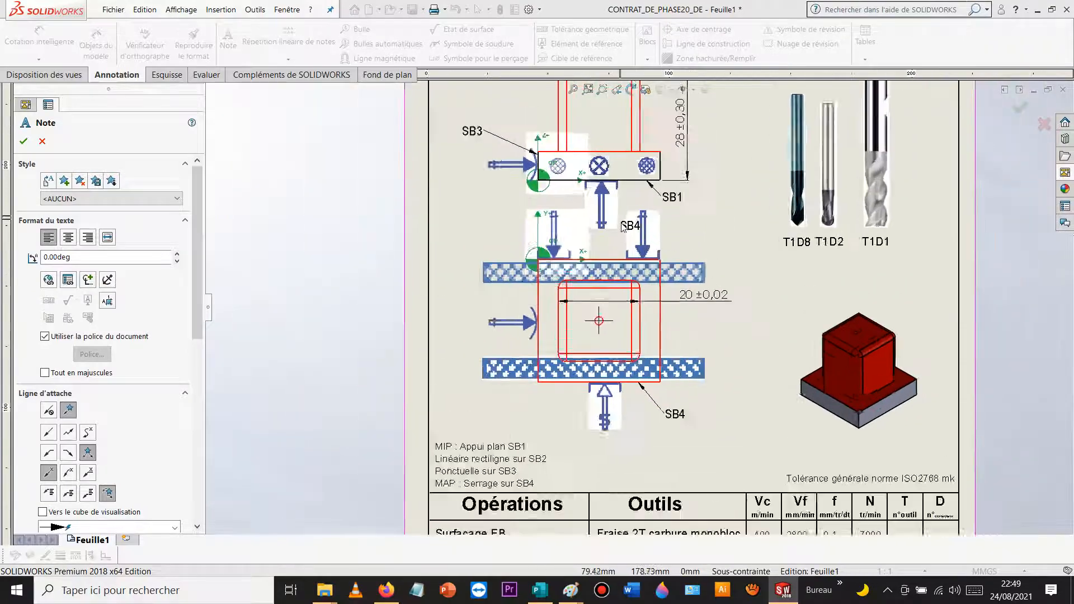
{"action": "left_click", "coordinate": [596, 294]}
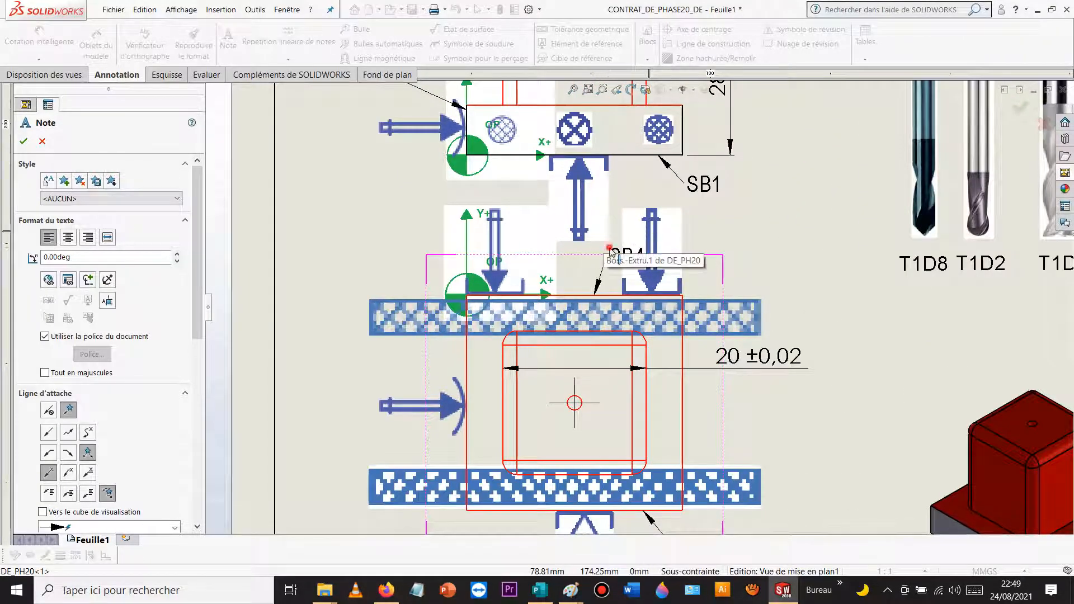
{"action": "left_click", "coordinate": [606, 271]}
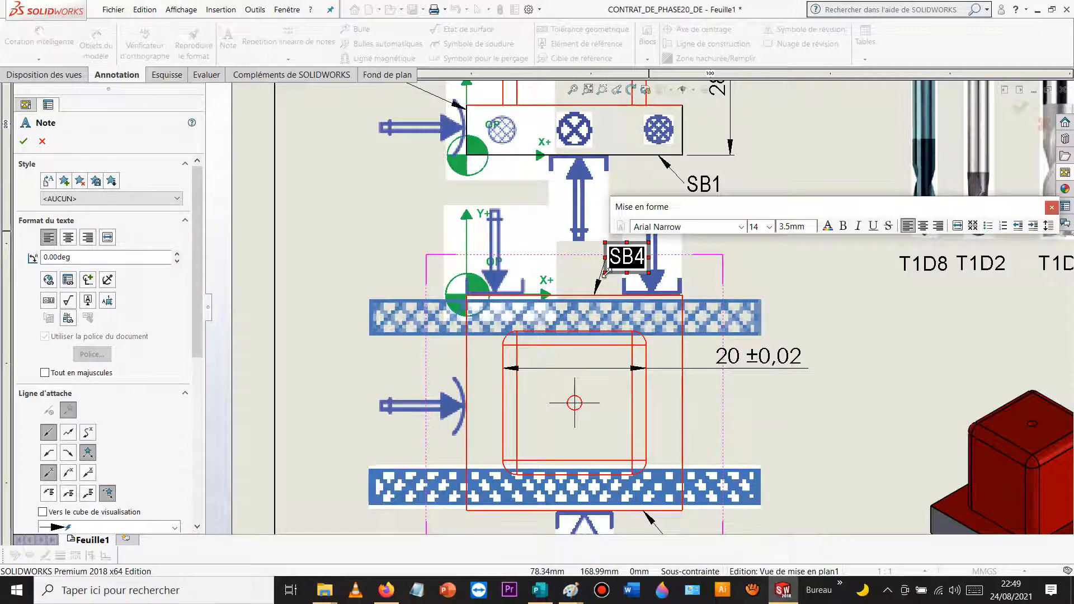
{"action": "type", "text": "SB"}
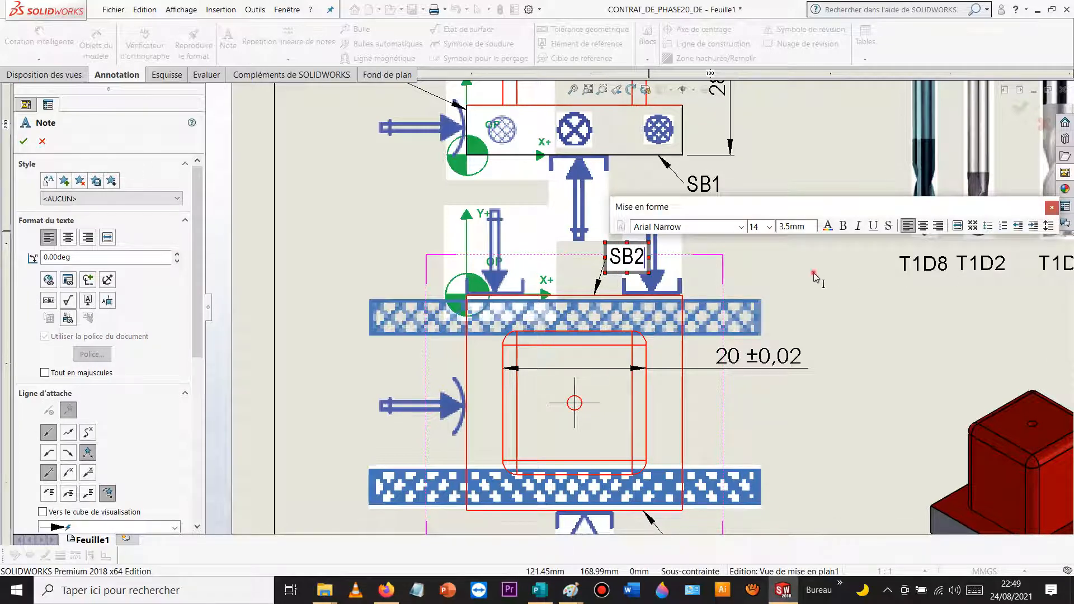
{"action": "left_click", "coordinate": [813, 273]}
{"action": "scroll", "coordinate": [806, 285], "scroll_direction": "up", "scroll_amount": 3}
{"action": "key", "text": "Escape"}
{"action": "scroll", "coordinate": [635, 306], "scroll_direction": "up", "scroll_amount": 2}
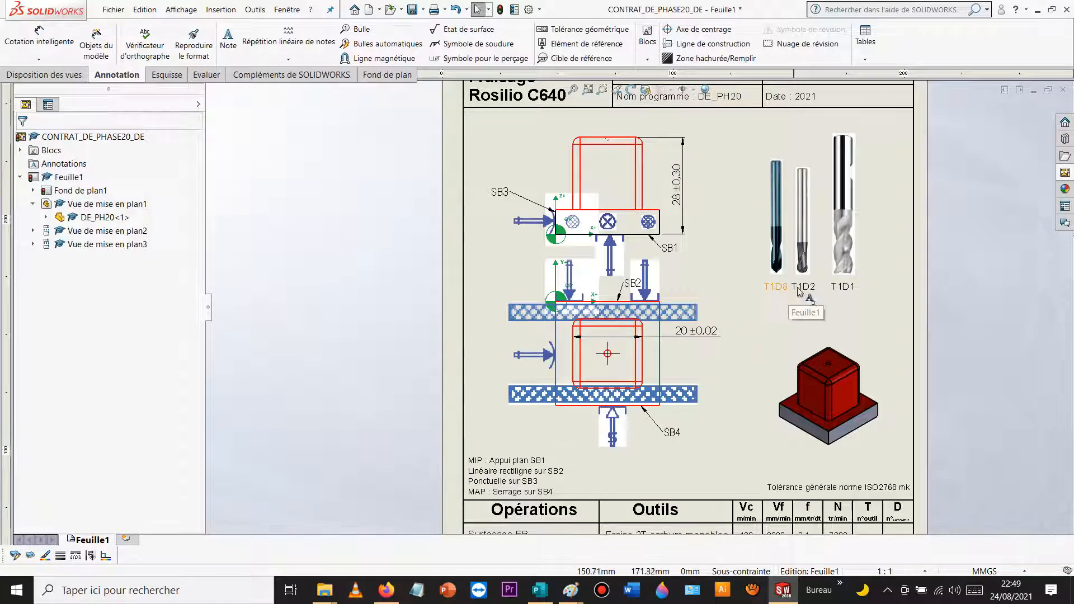
{"action": "scroll", "coordinate": [794, 290], "scroll_direction": "up", "scroll_amount": 3}
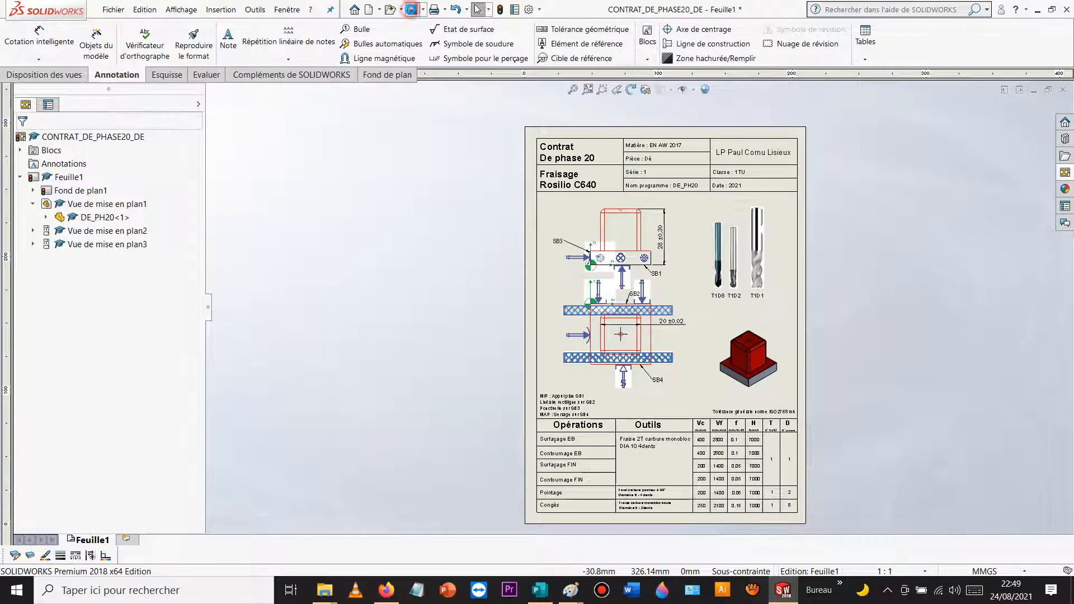
Step: Save the CONTRAT_DE_PHASE20_DE drawing
{"action": "left_click", "coordinate": [411, 9]}
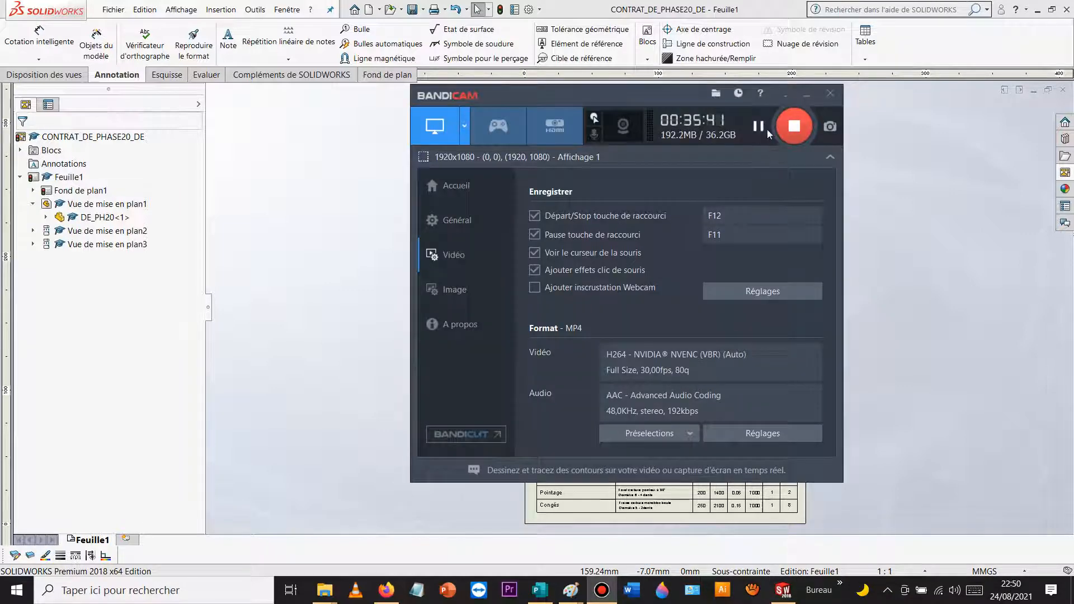
{"action": "left_click", "coordinate": [785, 94]}
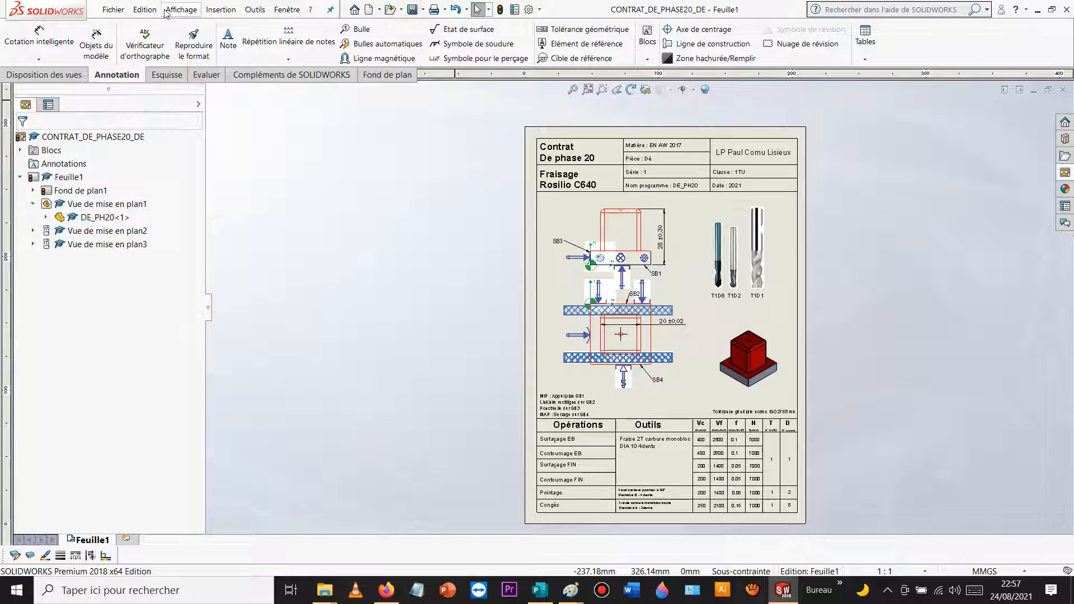
Step: Save the drawing as a copy named CONTRAT_DE_PHASE30_DE.SLDDRW and open that copy
{"action": "left_click", "coordinate": [113, 10]}
{"action": "left_click", "coordinate": [153, 107]}
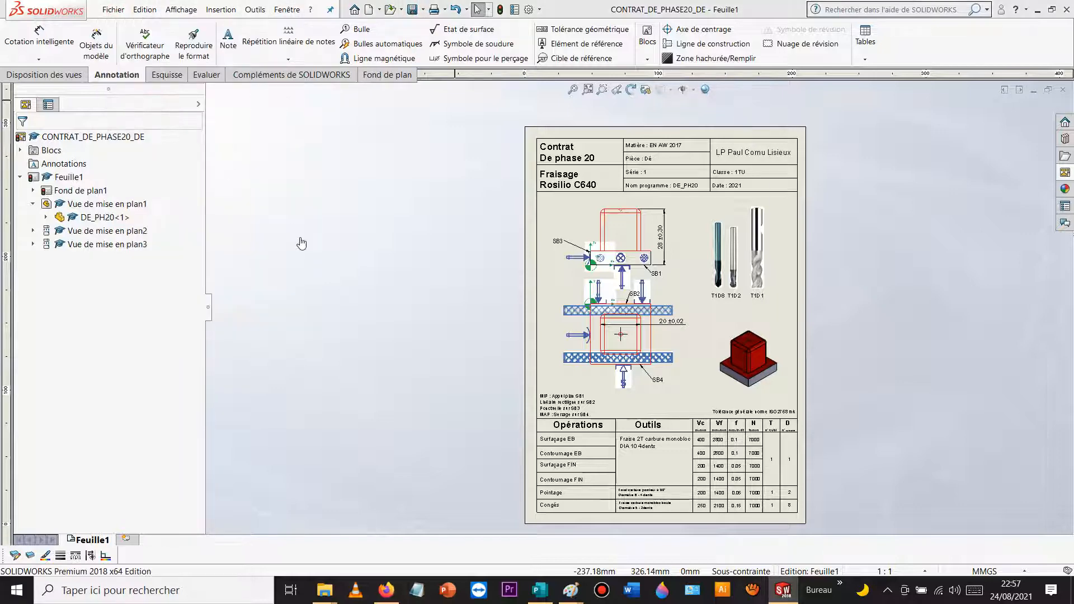
{"action": "left_click", "coordinate": [296, 393]}
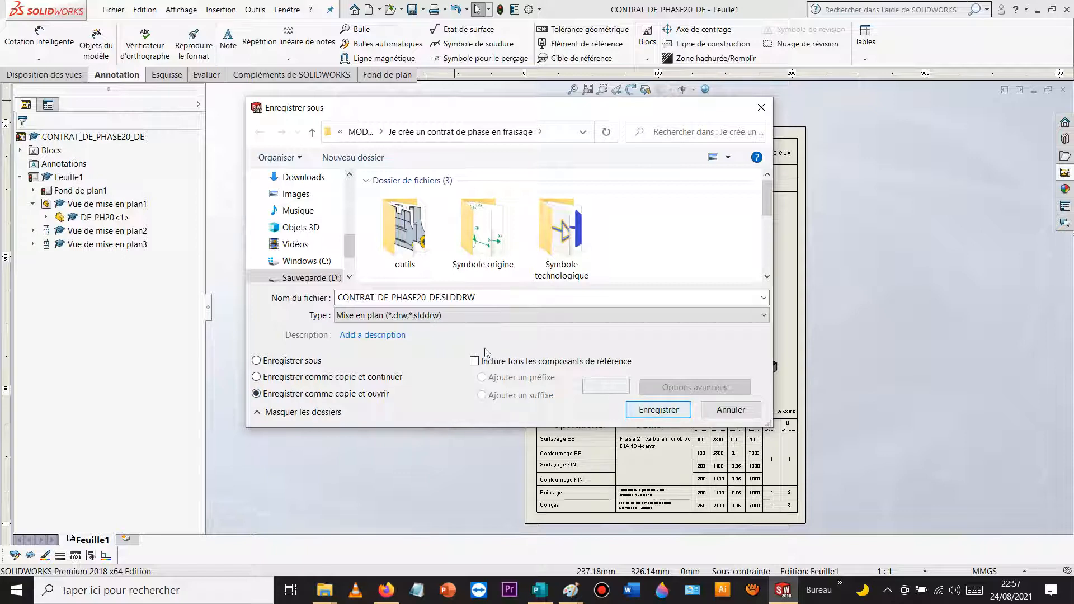
{"action": "left_click", "coordinate": [422, 295]}
{"action": "left_click", "coordinate": [422, 299]}
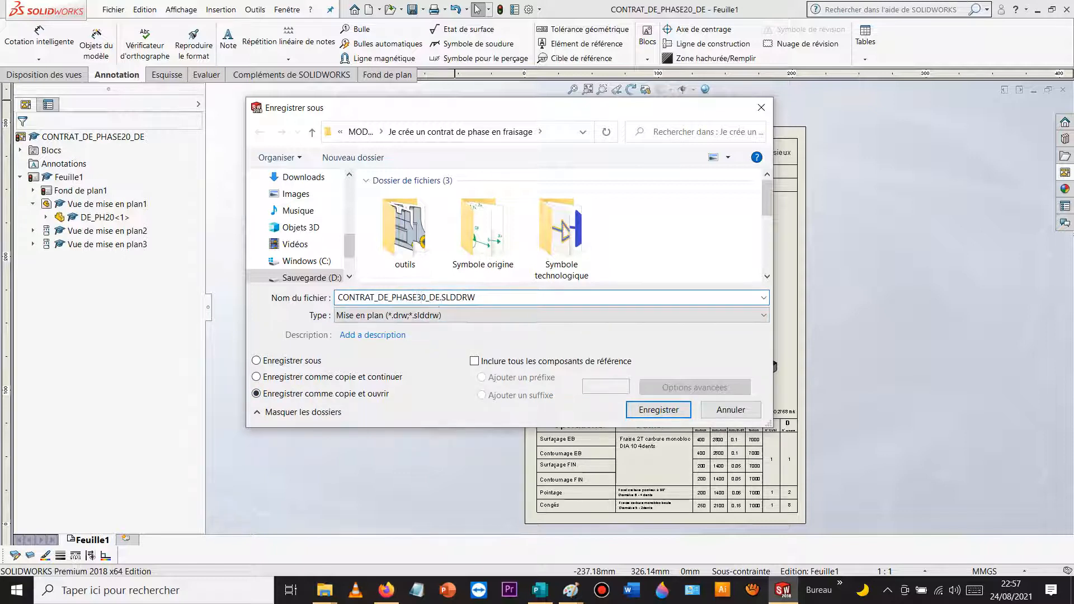
{"action": "left_click", "coordinate": [652, 411]}
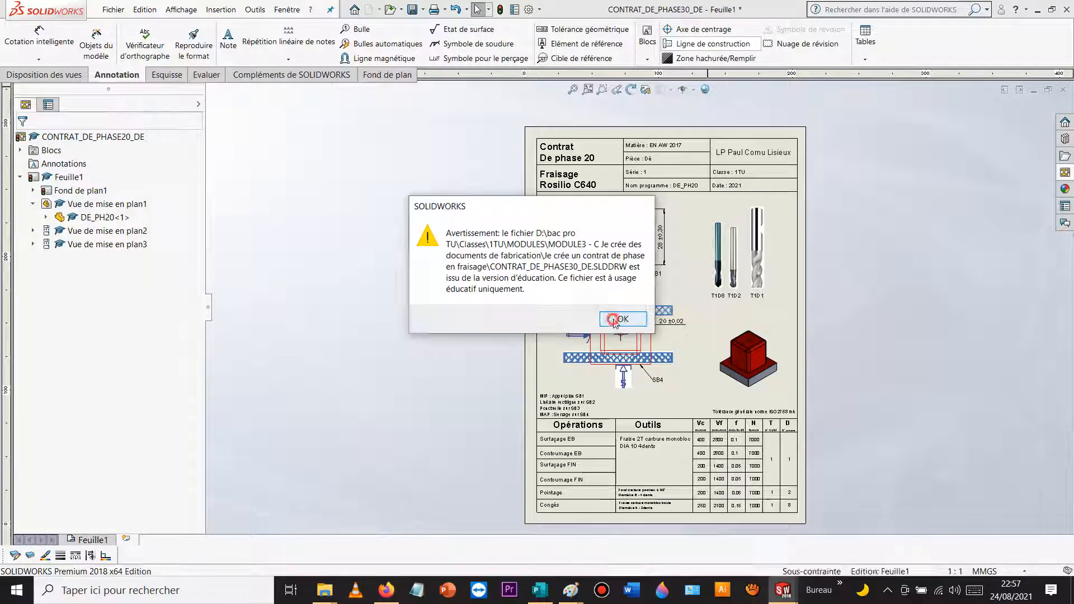
{"action": "left_click", "coordinate": [622, 318]}
Step: Edit the sheet format and change the title note to "Contrat De phase 30"
{"action": "right_click", "coordinate": [684, 254]}
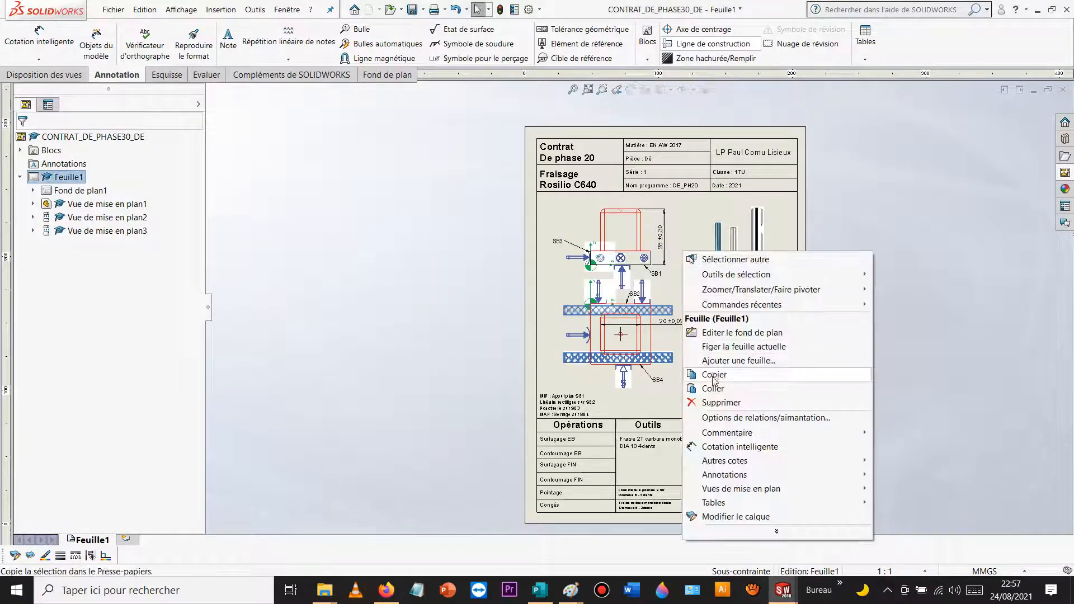
{"action": "left_click", "coordinate": [739, 334]}
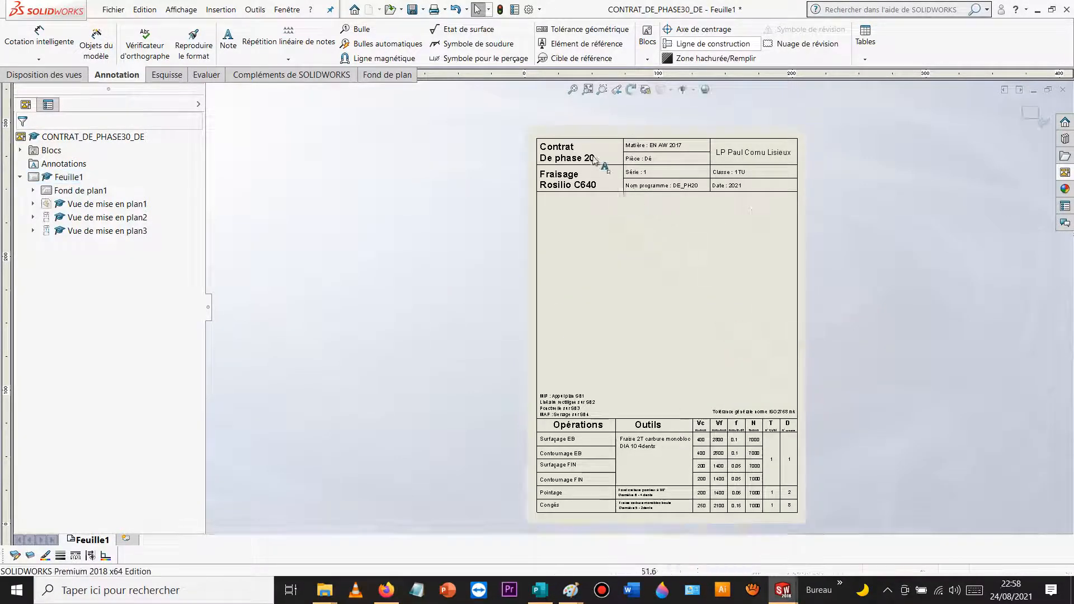
{"action": "scroll", "coordinate": [602, 167], "scroll_direction": "down", "scroll_amount": 3}
{"action": "double_click", "coordinate": [595, 173]}
{"action": "left_click", "coordinate": [596, 177]}
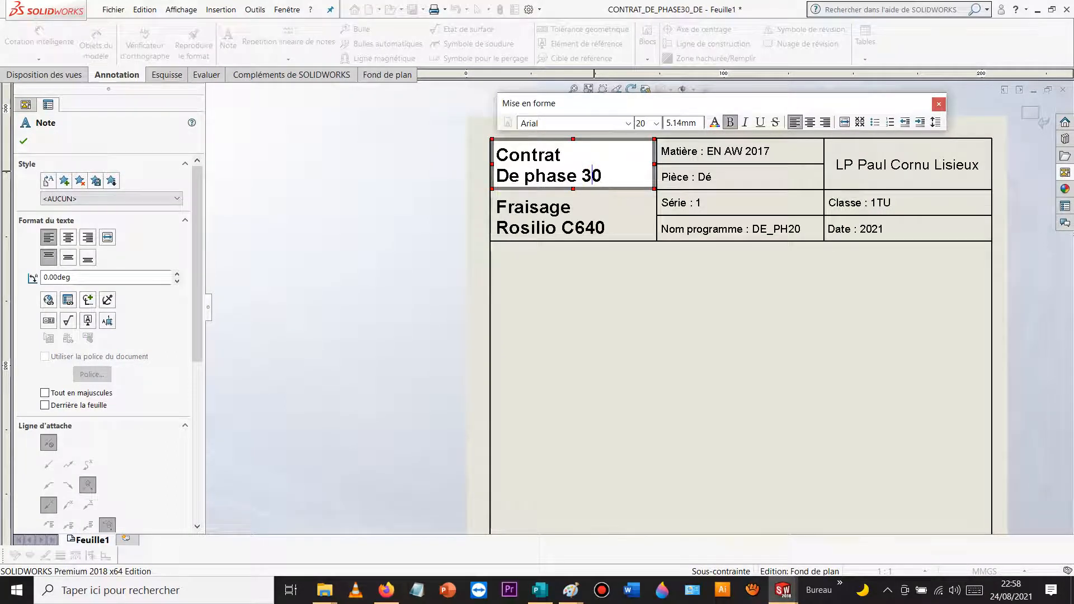
{"action": "left_click", "coordinate": [794, 233]}
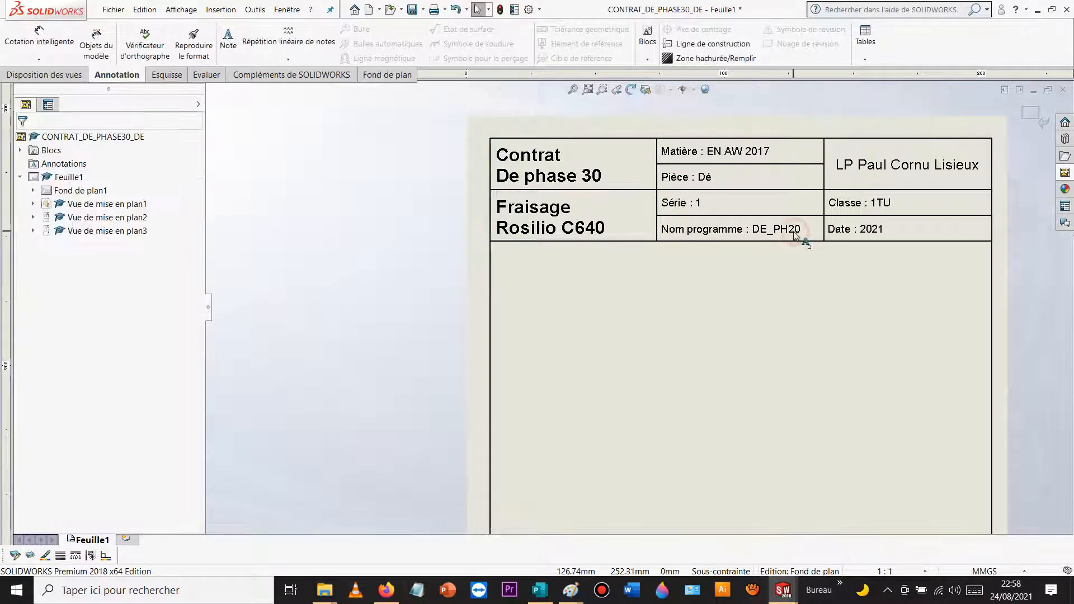
Step: Change the program name in the title block to DE_PH30
{"action": "double_click", "coordinate": [794, 234]}
{"action": "left_click", "coordinate": [793, 234]}
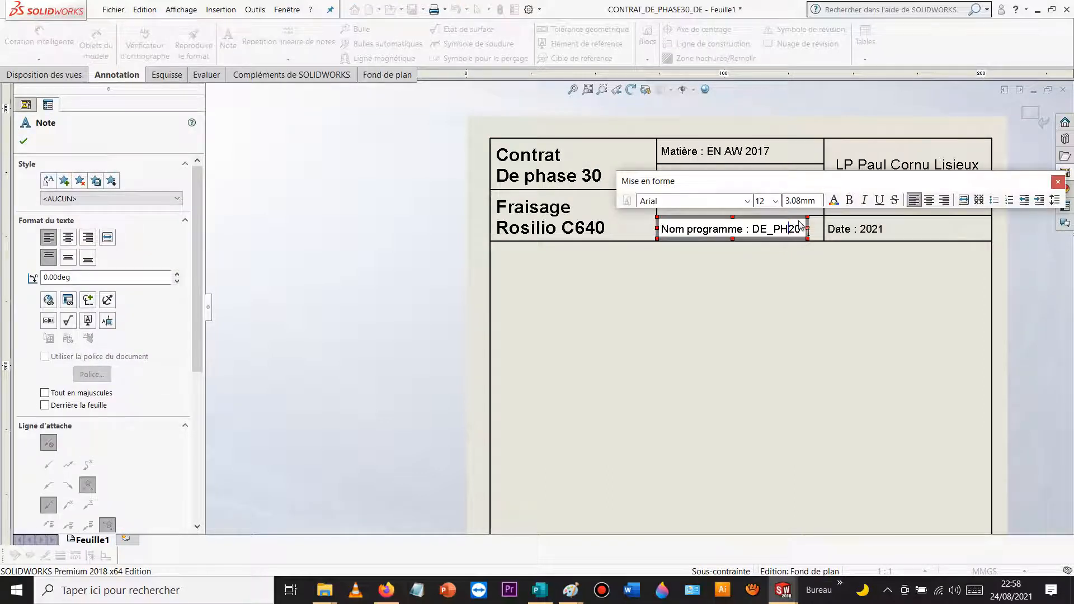
{"action": "left_click", "coordinate": [885, 285]}
Step: In the MIP note above the operations table, change the plane and linear support surfaces to SR1 and SR2
{"action": "scroll", "coordinate": [882, 277], "scroll_direction": "up", "scroll_amount": 6}
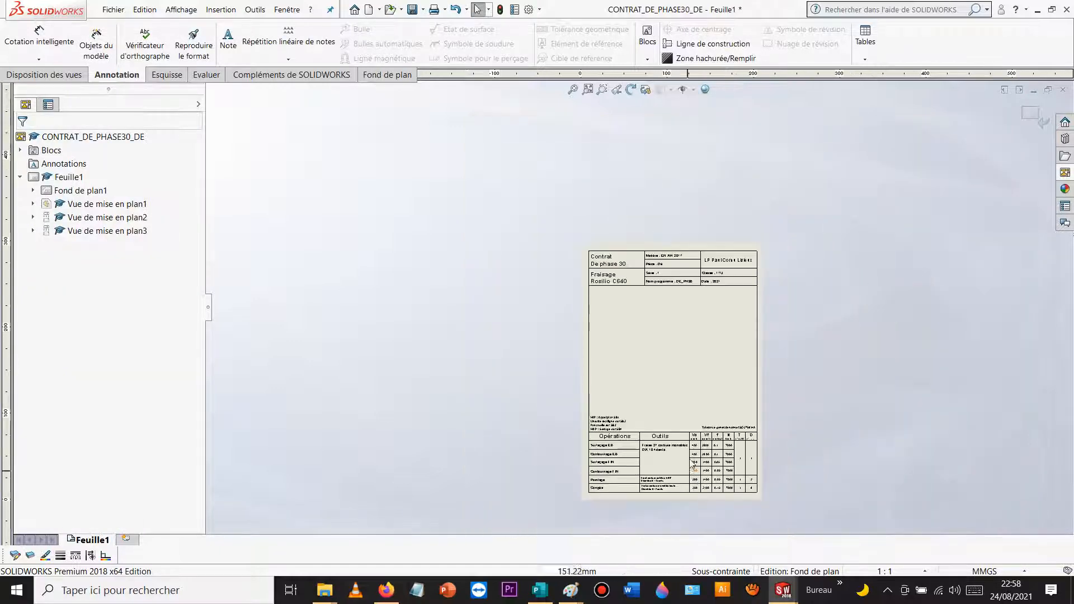
{"action": "scroll", "coordinate": [694, 464], "scroll_direction": "down", "scroll_amount": 5}
{"action": "scroll", "coordinate": [556, 242], "scroll_direction": "down", "scroll_amount": 5}
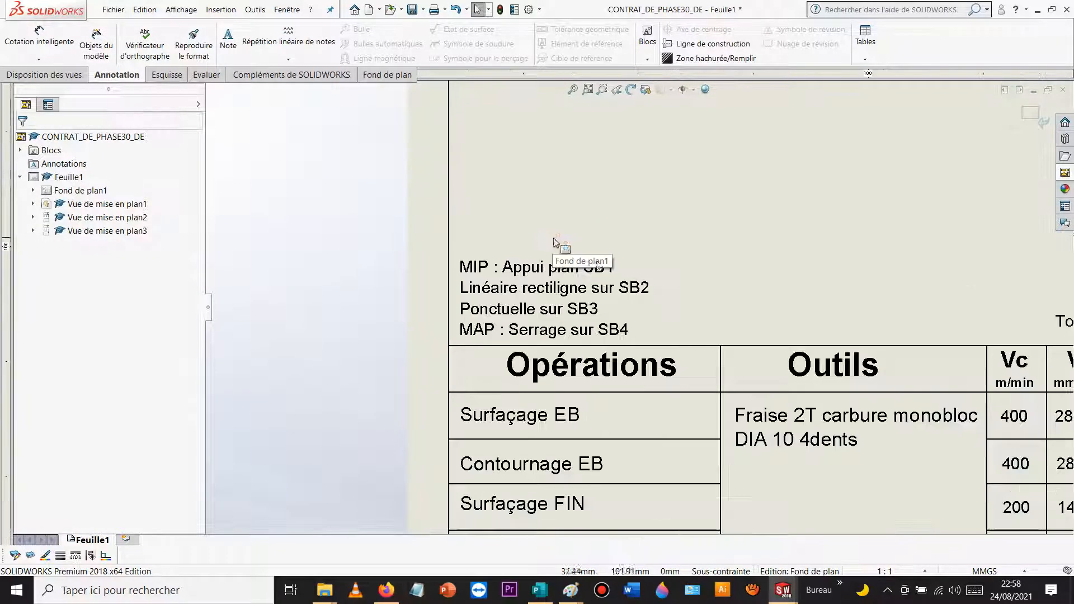
{"action": "double_click", "coordinate": [605, 268]}
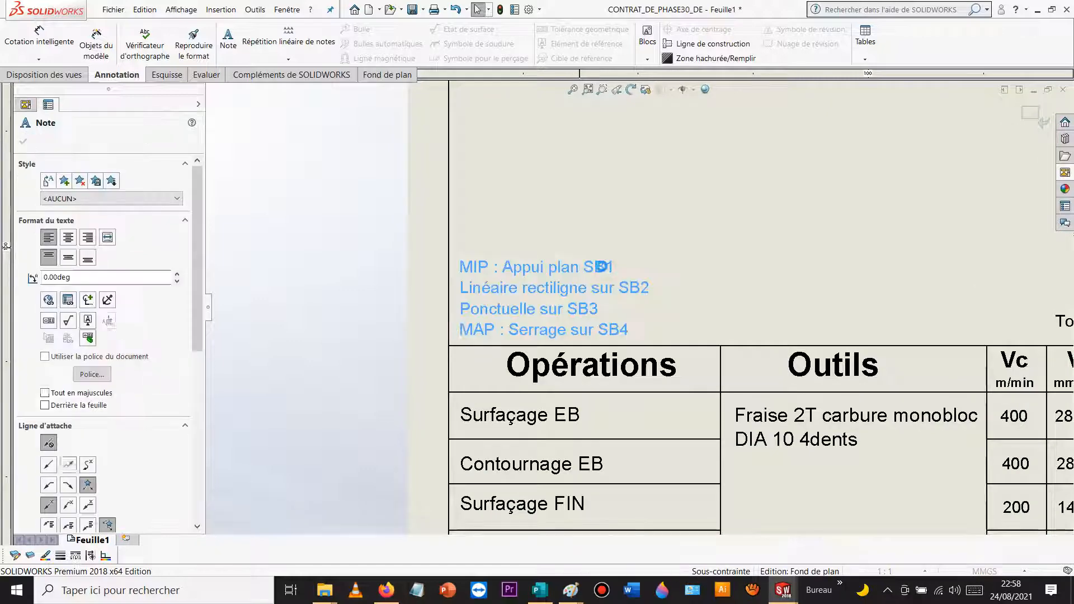
{"action": "left_click", "coordinate": [604, 268]}
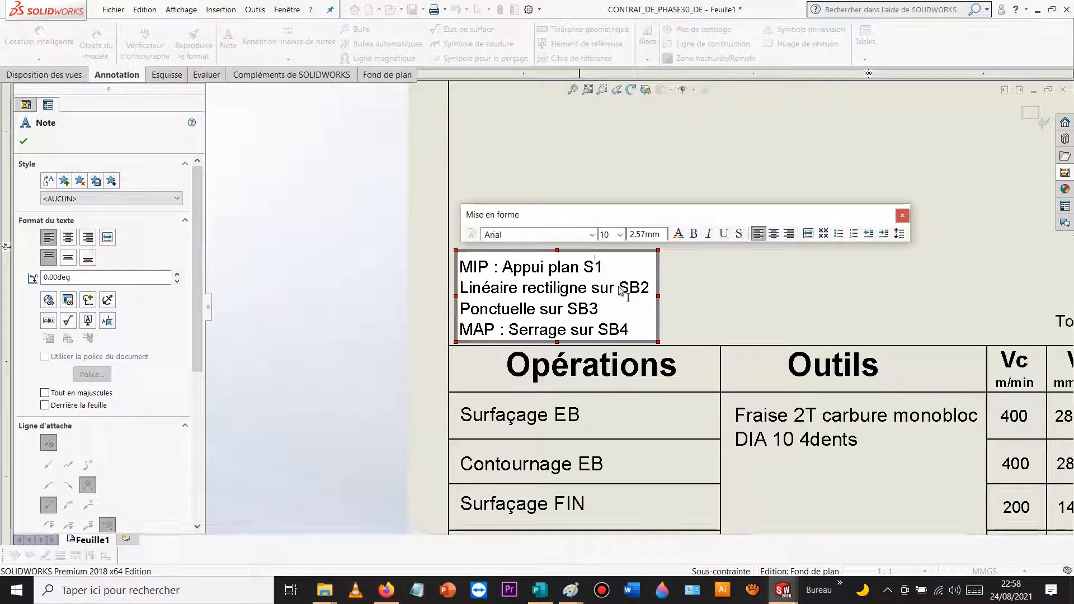
{"action": "left_click", "coordinate": [640, 289]}
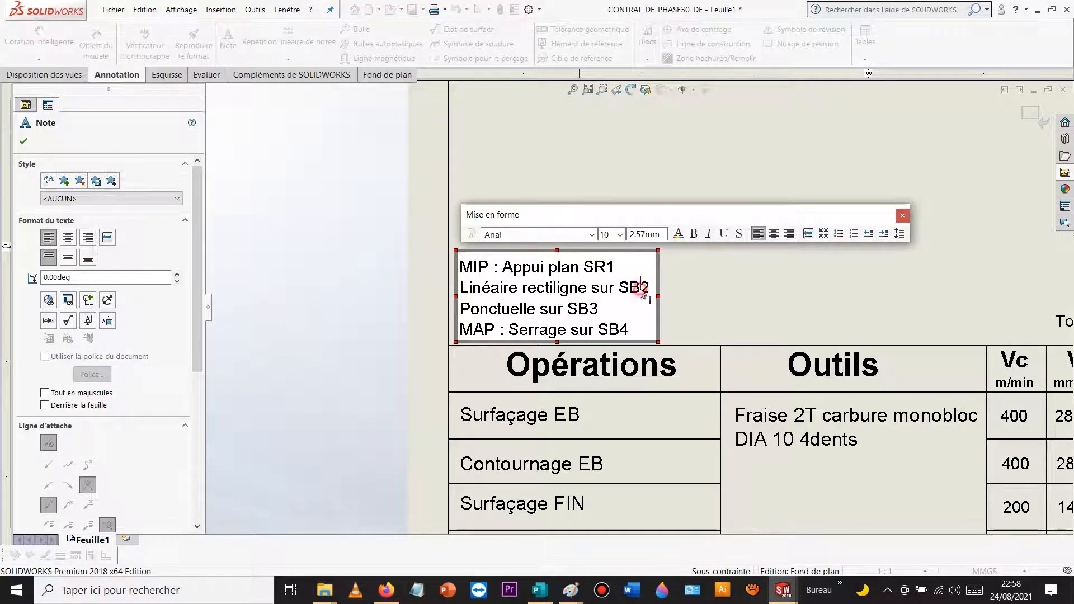
{"action": "key", "text": "BackSpace"}
{"action": "type", "text": "R"}
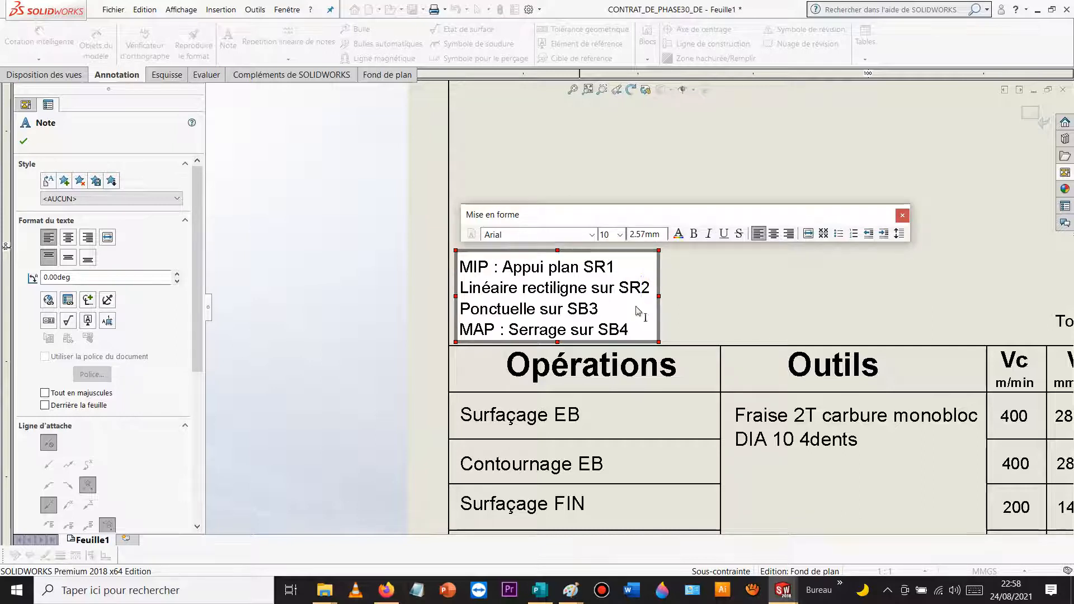
Step: Change the point support and clamping surfaces in the same note to SR3 and SR4
{"action": "left_click", "coordinate": [592, 315]}
{"action": "key", "text": "BackSpace"}
{"action": "type", "text": "R"}
{"action": "left_click", "coordinate": [620, 331]}
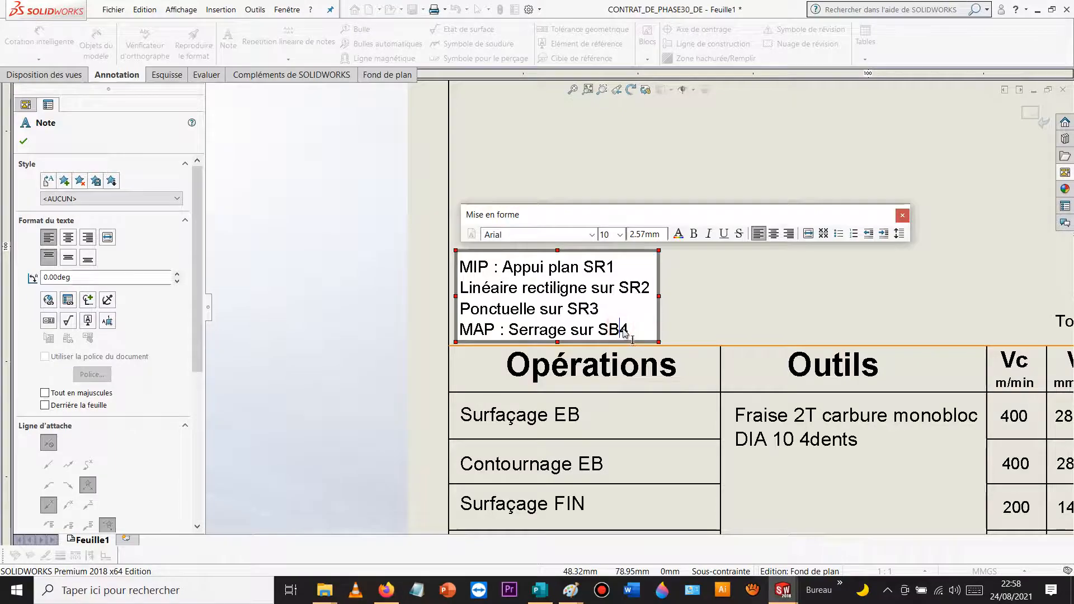
{"action": "left_click", "coordinate": [813, 271]}
{"action": "left_click", "coordinate": [814, 273]}
Step: Delete the "Contournage EB" note from the Opérations column
{"action": "scroll", "coordinate": [837, 284], "scroll_direction": "up", "scroll_amount": 6}
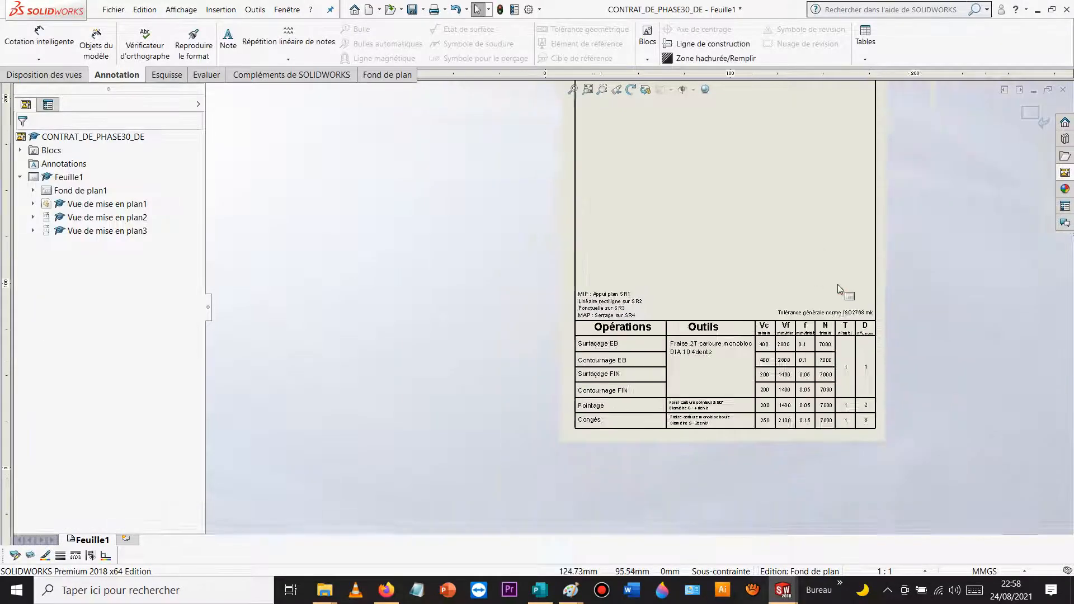
{"action": "scroll", "coordinate": [763, 343], "scroll_direction": "down", "scroll_amount": 7}
{"action": "scroll", "coordinate": [606, 377], "scroll_direction": "up", "scroll_amount": 4}
{"action": "scroll", "coordinate": [539, 386], "scroll_direction": "down", "scroll_amount": 3}
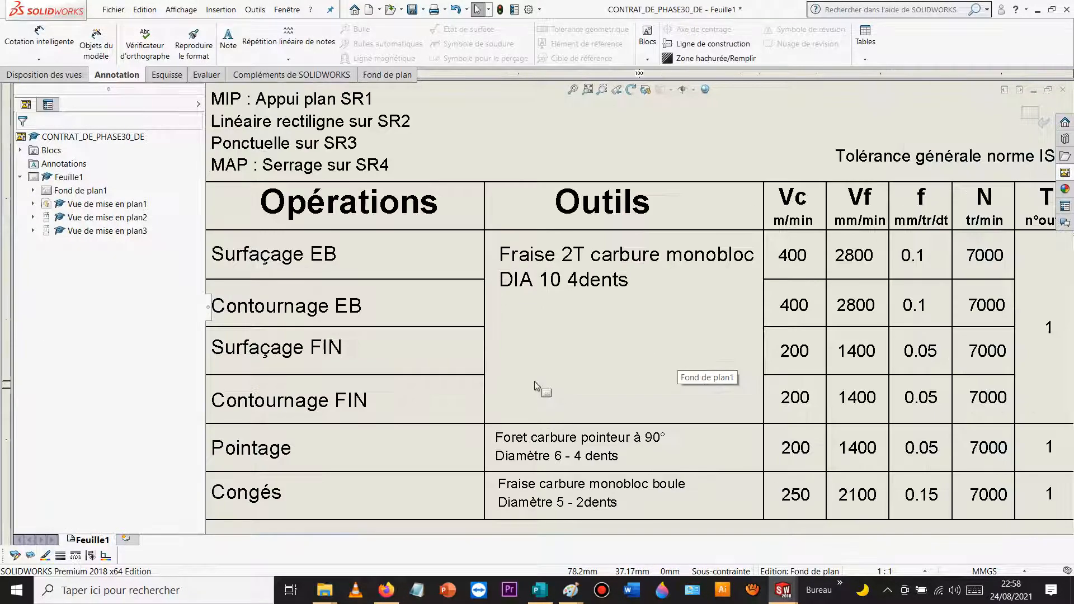
{"action": "scroll", "coordinate": [542, 374], "scroll_direction": "up", "scroll_amount": 3}
{"action": "scroll", "coordinate": [479, 334], "scroll_direction": "down", "scroll_amount": 2}
{"action": "scroll", "coordinate": [479, 334], "scroll_direction": "down", "scroll_amount": 2}
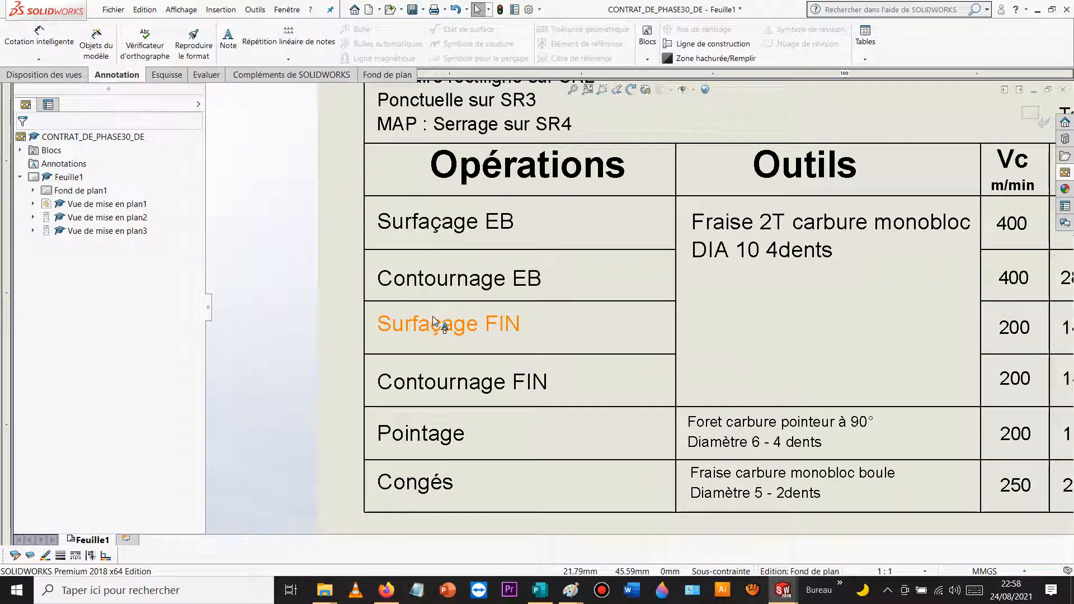
{"action": "left_click", "coordinate": [478, 287]}
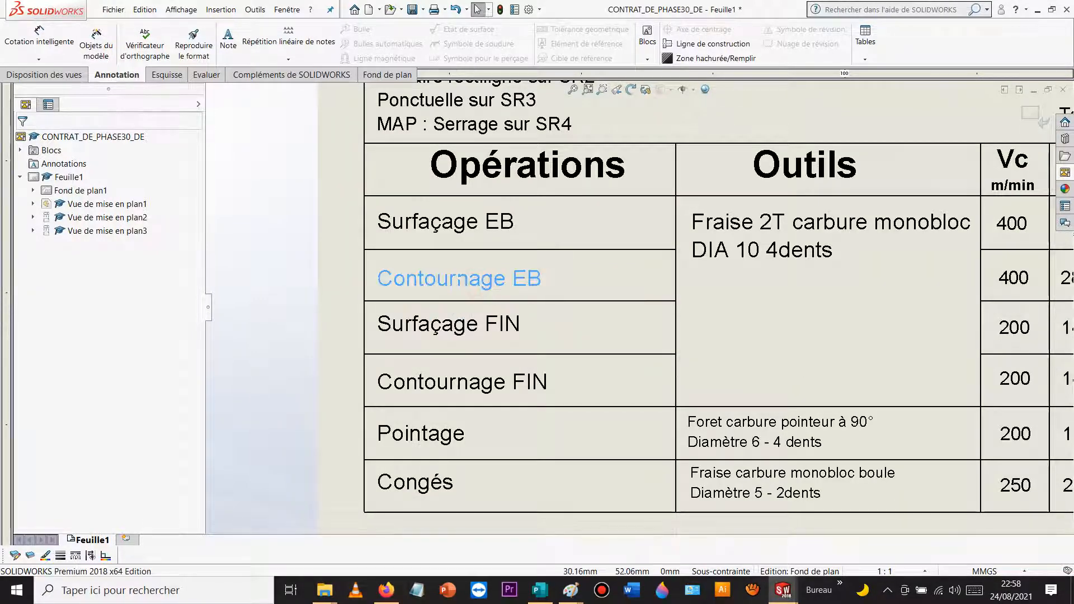
{"action": "key", "text": "Delete"}
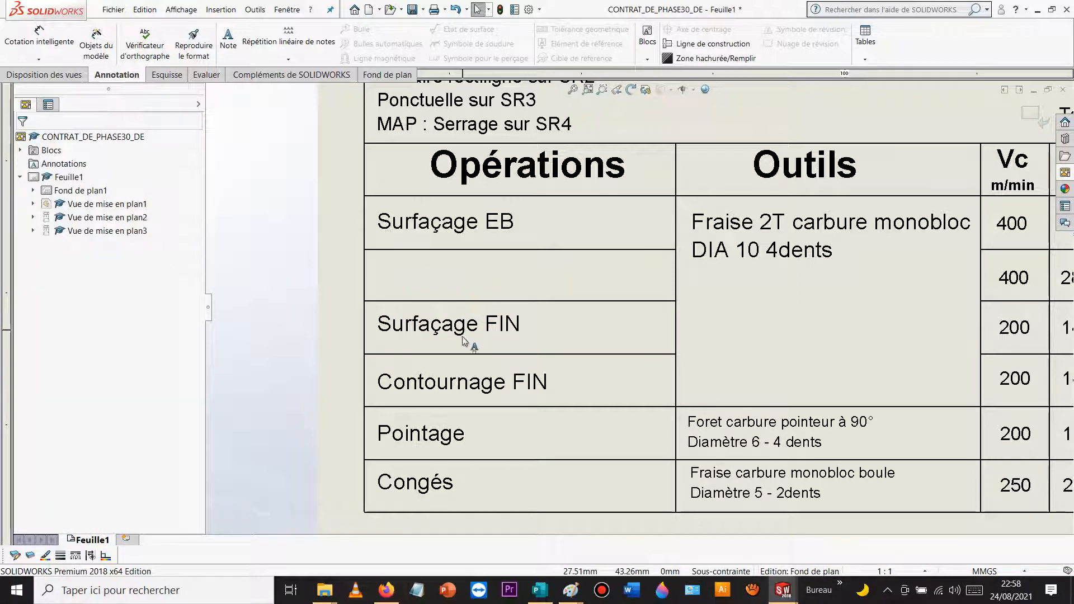
Step: Replace the "Contournage FIN" operation text with "Centrage"
{"action": "double_click", "coordinate": [463, 383]}
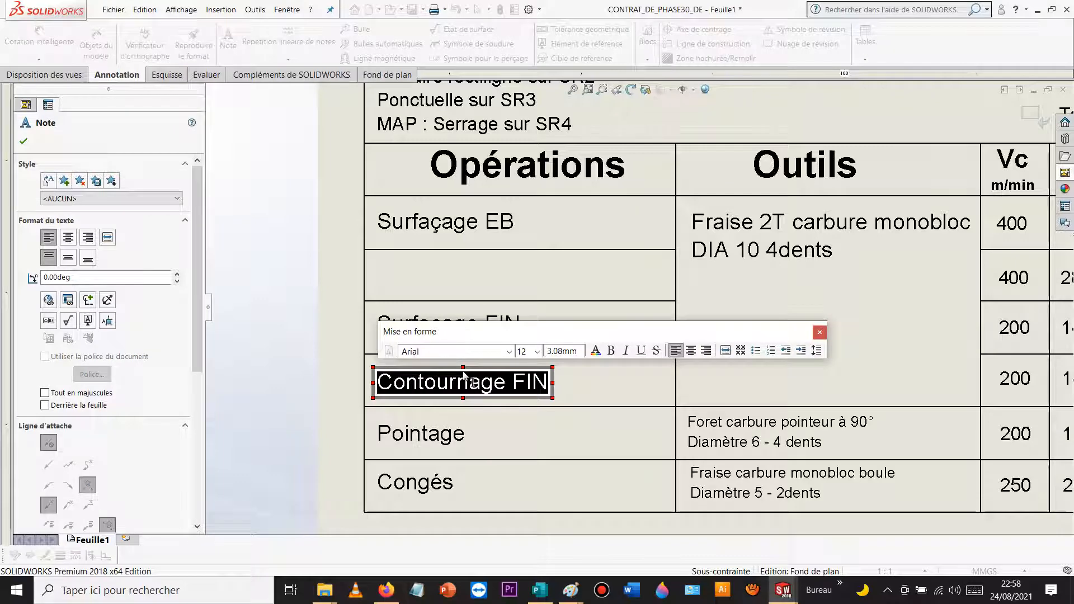
{"action": "type", "text": "Centrage"}
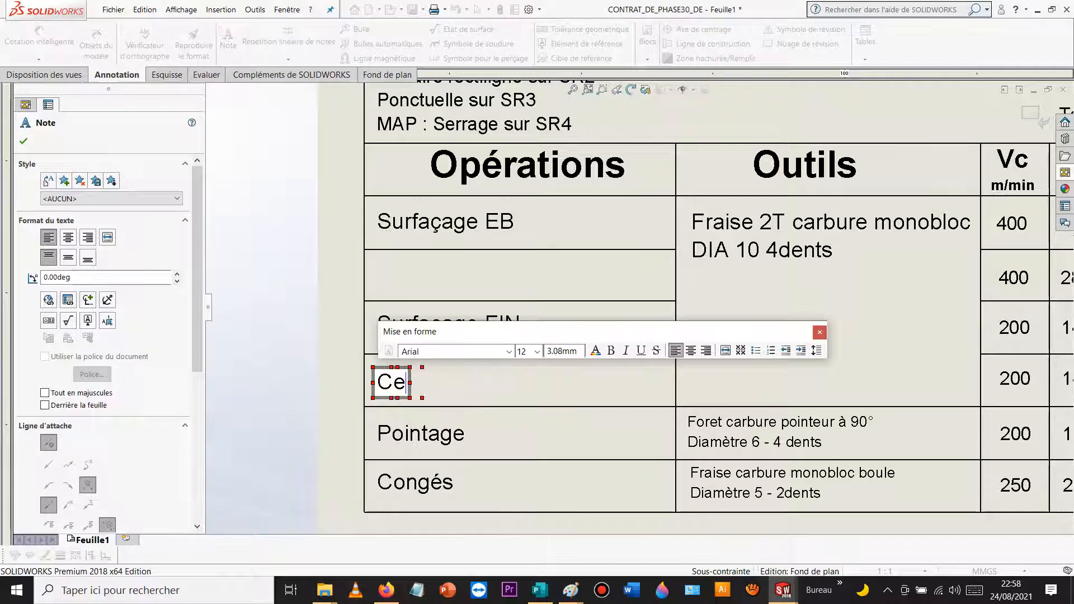
{"action": "left_click", "coordinate": [312, 330]}
Step: Delete the divider line directly below Surfaçage EB in the Opérations column
{"action": "scroll", "coordinate": [508, 276], "scroll_direction": "up", "scroll_amount": 5}
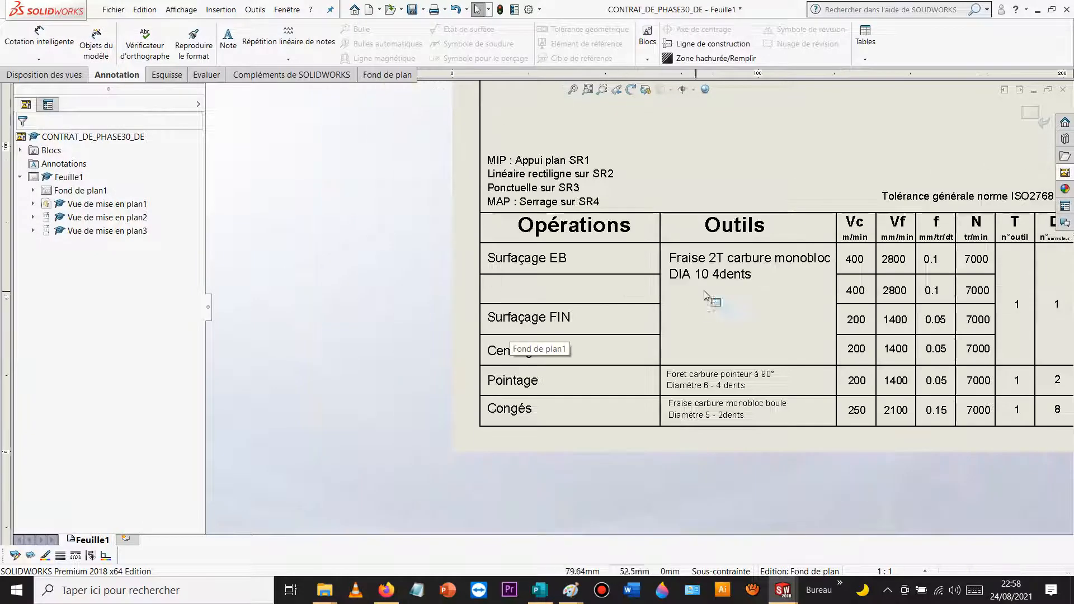
{"action": "scroll", "coordinate": [738, 307], "scroll_direction": "down", "scroll_amount": 1}
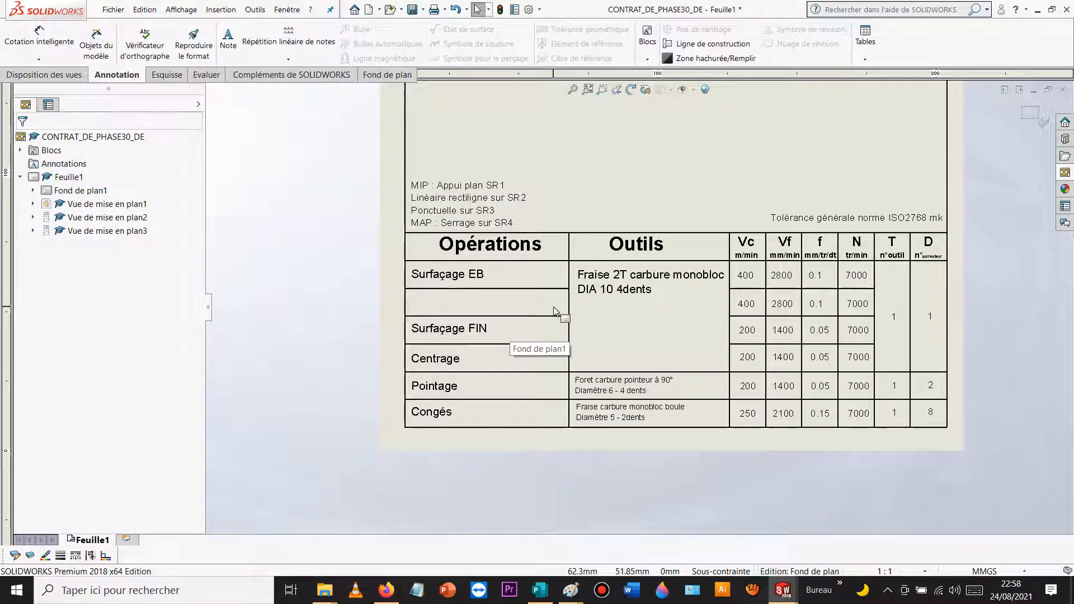
{"action": "left_click", "coordinate": [541, 290]}
{"action": "key", "text": "Delete"}
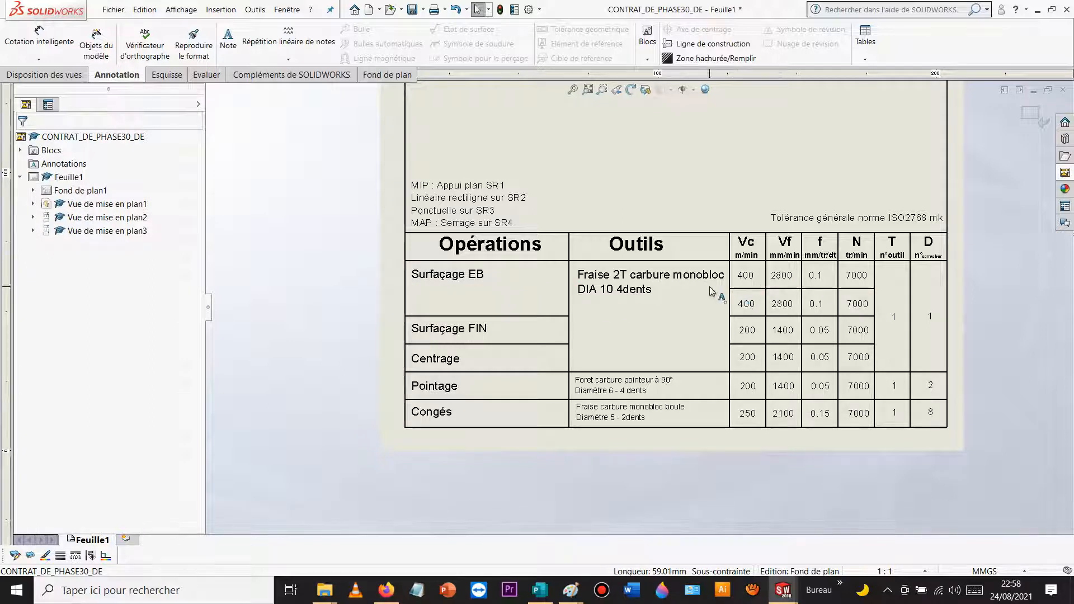
Step: Move the "Fraise 2T carbure monobloc" note above the table and delete the second row's cutting values with the line above them
{"action": "left_click_drag", "start_coordinate": [707, 290], "coordinate": [749, 139]}
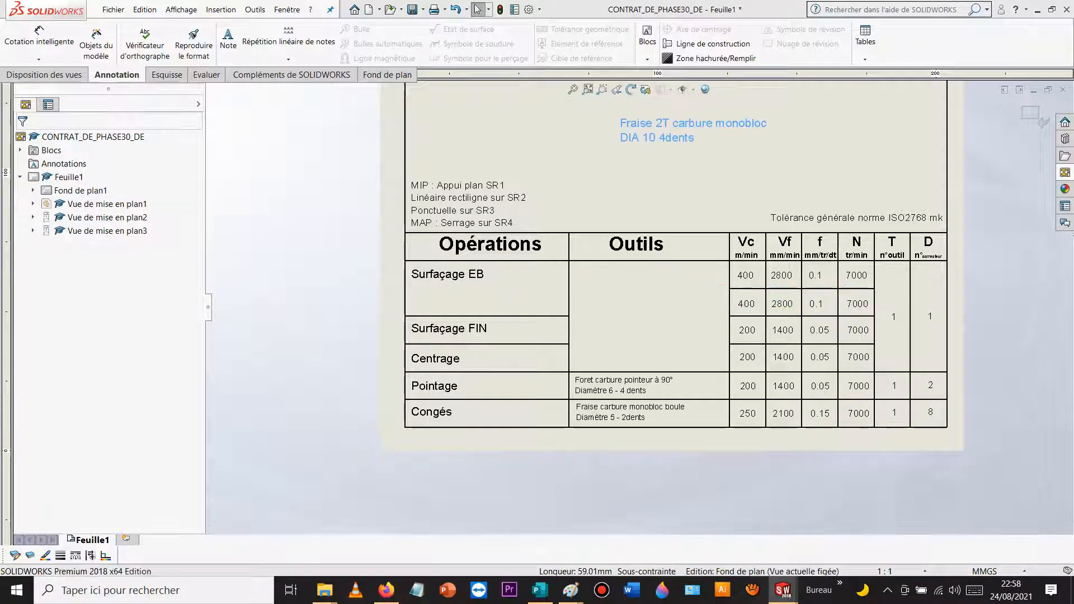
{"action": "left_click", "coordinate": [705, 290]}
{"action": "left_click_drag", "start_coordinate": [703, 289], "coordinate": [876, 308]}
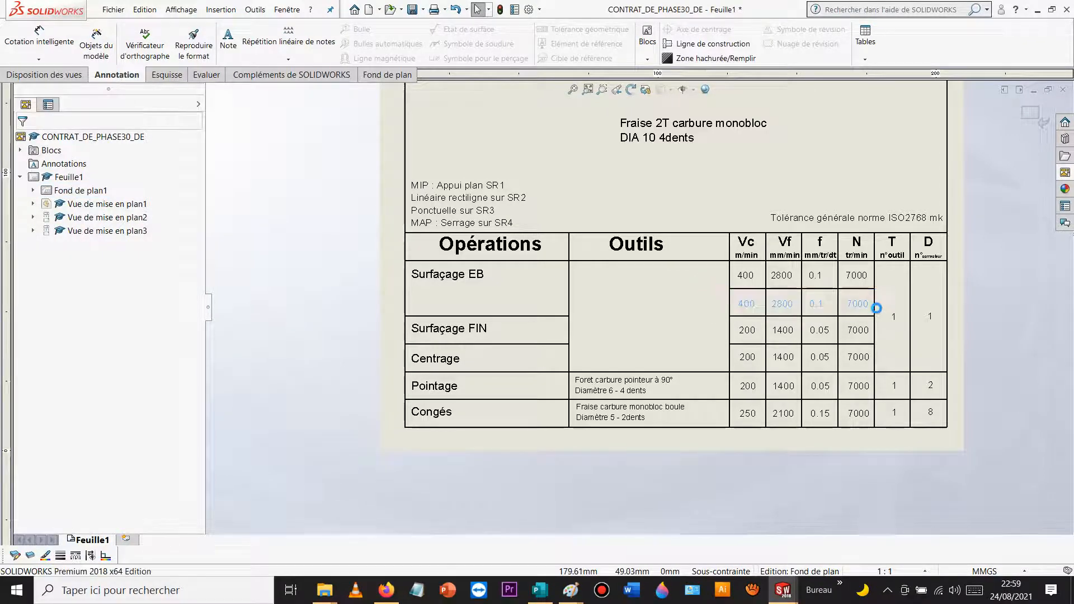
{"action": "key", "text": "Delete"}
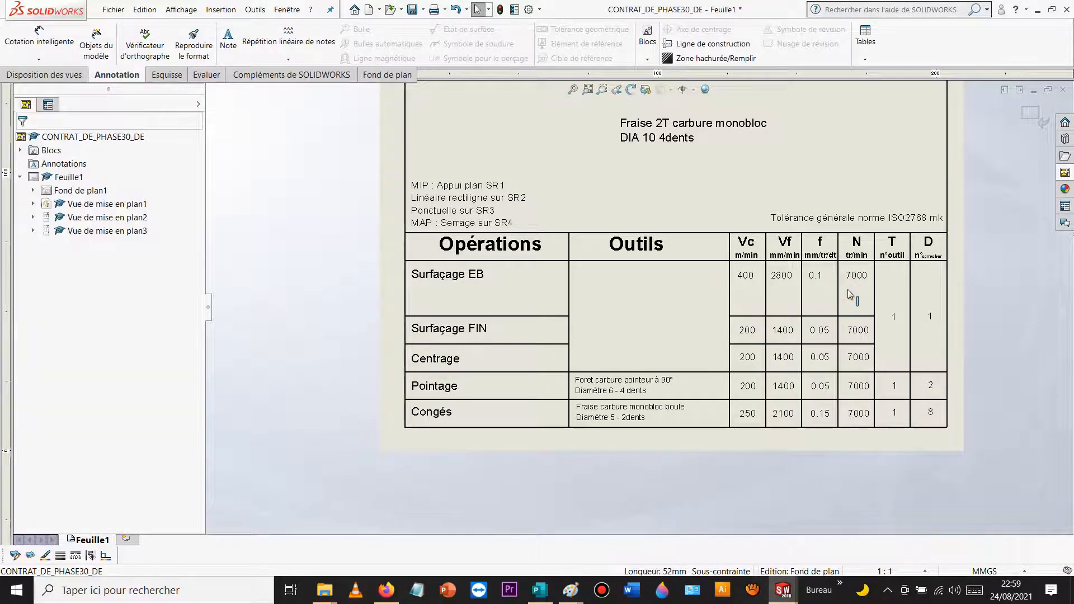
Step: Move the table header and the Surfaçage EB row down one row to fill the emptied row
{"action": "left_click_drag", "start_coordinate": [379, 231], "coordinate": [962, 291]}
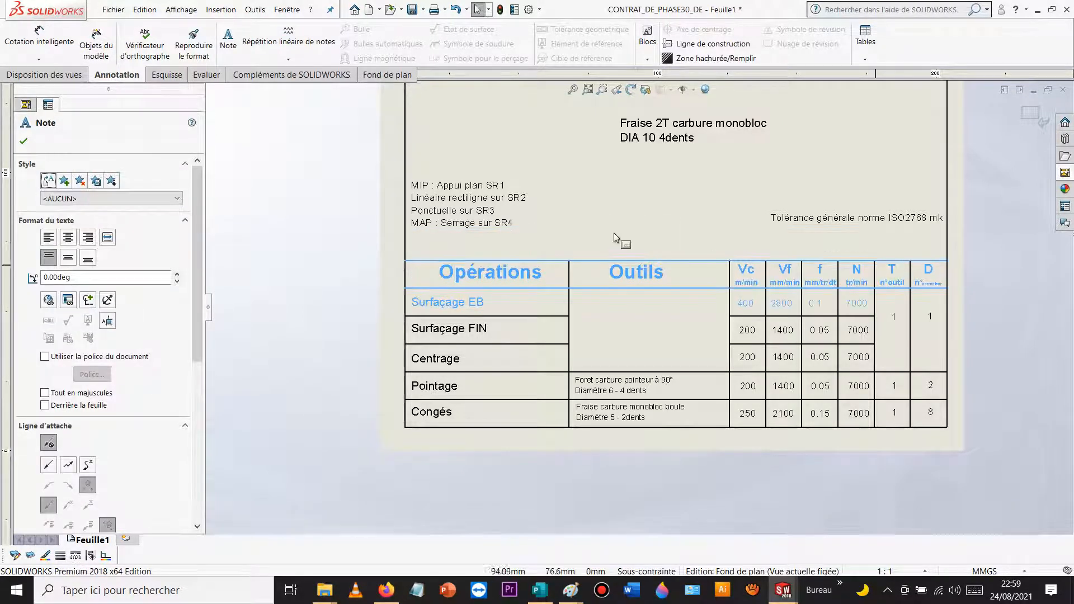
{"action": "left_click", "coordinate": [575, 217]}
Step: Move the MIP/MAP note and the general tolerance note down to just above the table header
{"action": "left_click", "coordinate": [469, 199]}
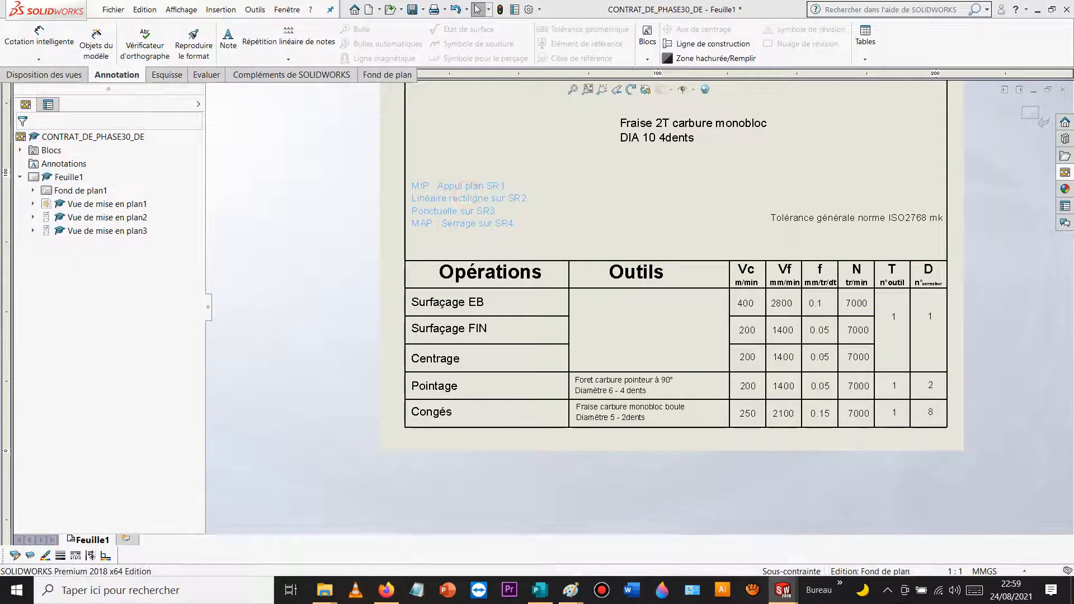
{"action": "left_click_drag", "start_coordinate": [469, 199], "coordinate": [471, 227]}
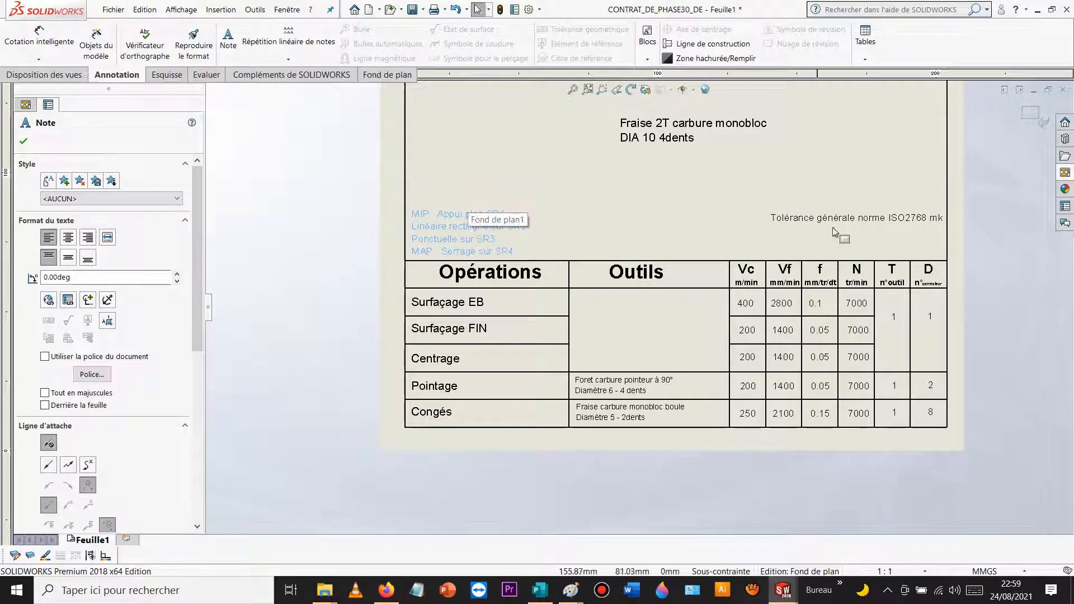
{"action": "left_click", "coordinate": [856, 219]}
{"action": "left_click_drag", "start_coordinate": [856, 219], "coordinate": [857, 247]}
{"action": "left_click", "coordinate": [834, 199]}
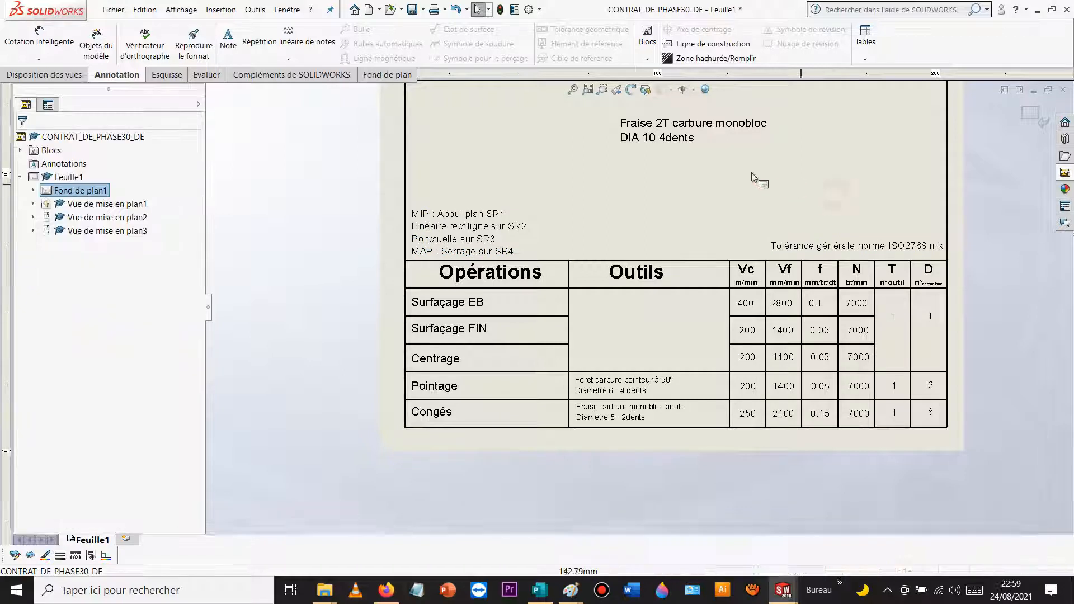
Step: Move the "Fraise 2T carbure monobloc" note into the Outils cell beside Surfaçage EB and delete the Centrage row's cutting values with the line above them
{"action": "left_click_drag", "start_coordinate": [667, 127], "coordinate": [622, 310]}
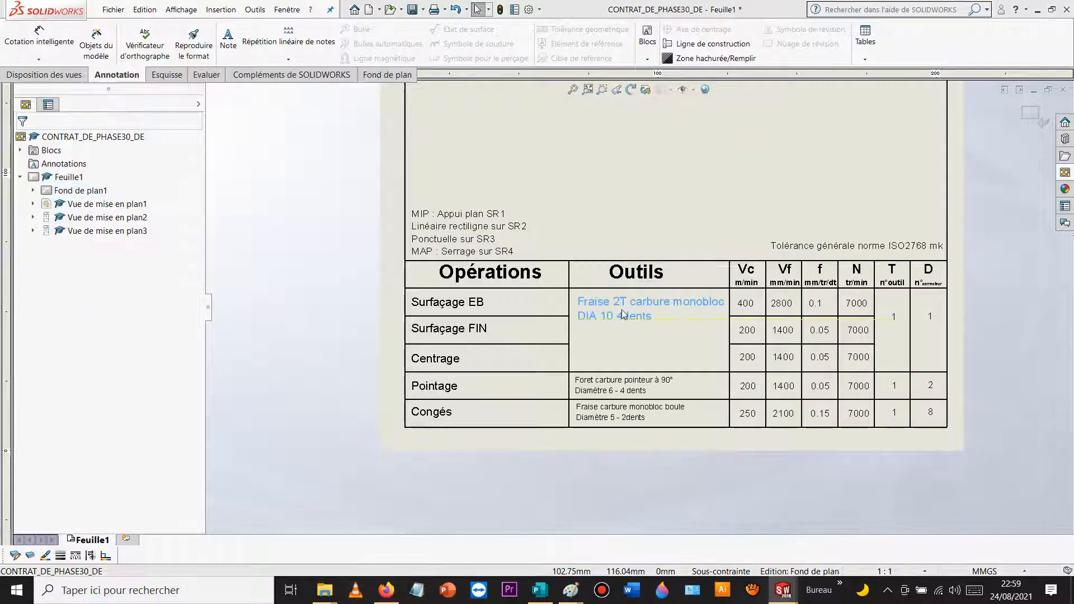
{"action": "left_click", "coordinate": [679, 186]}
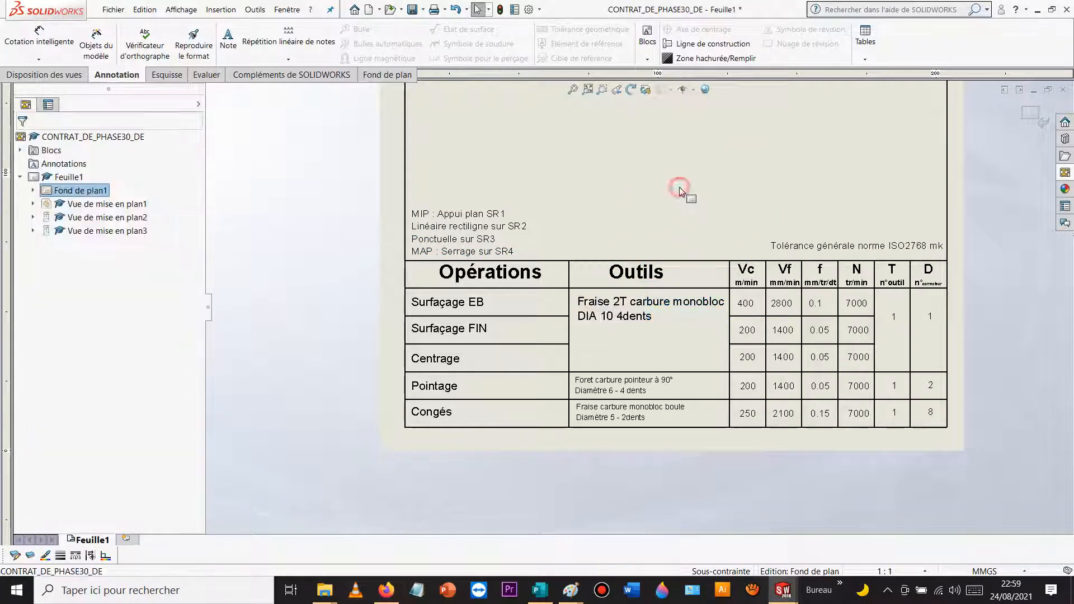
{"action": "scroll", "coordinate": [520, 319], "scroll_direction": "down", "scroll_amount": 2}
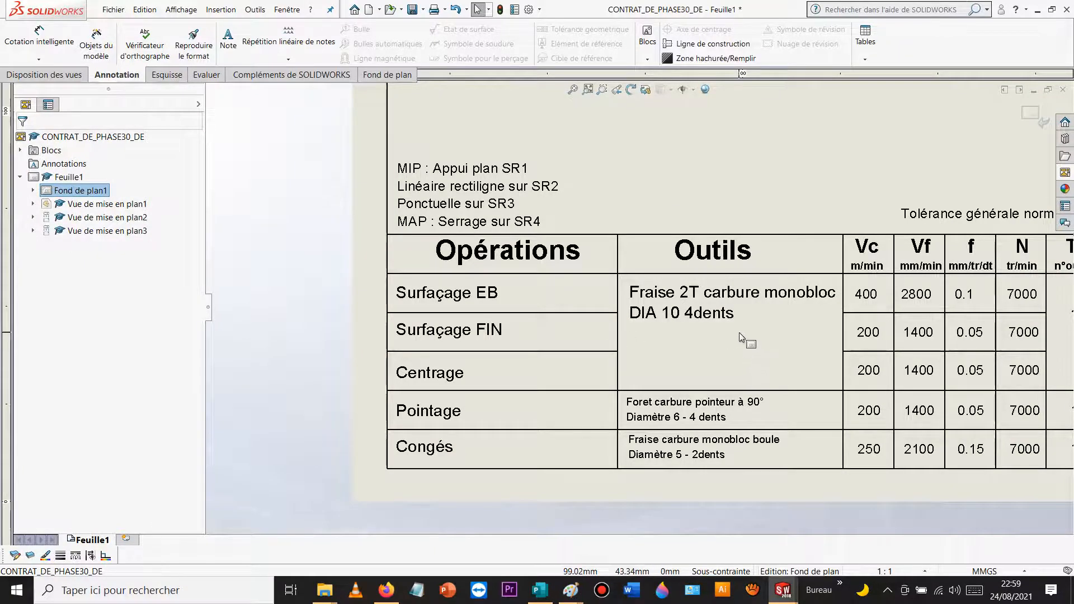
{"action": "scroll", "coordinate": [794, 361], "scroll_direction": "up", "scroll_amount": 2}
{"action": "scroll", "coordinate": [829, 328], "scroll_direction": "down", "scroll_amount": 3}
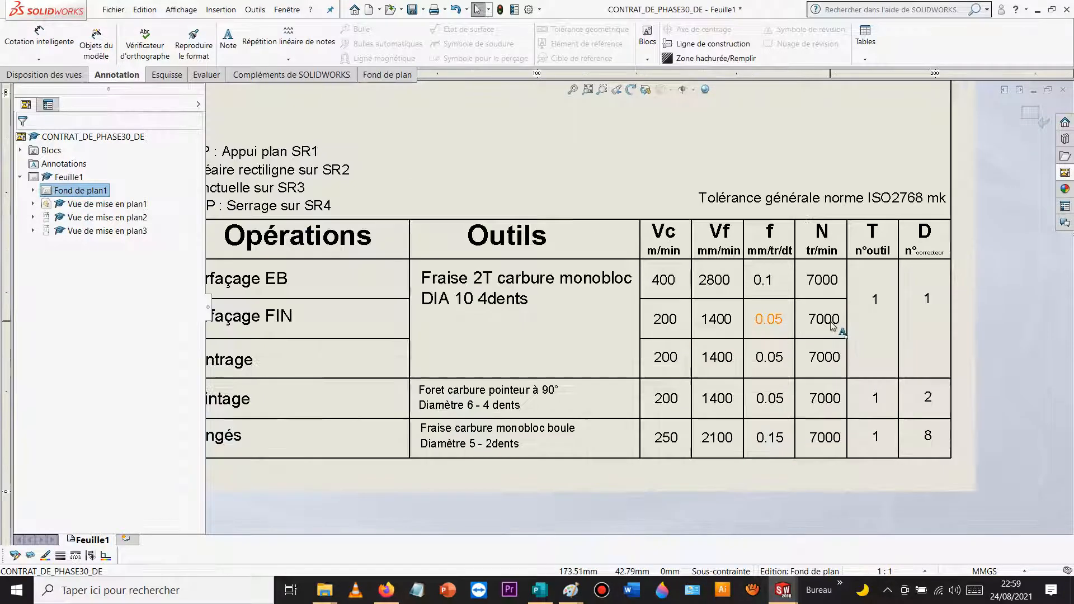
{"action": "scroll", "coordinate": [832, 326], "scroll_direction": "up", "scroll_amount": 1}
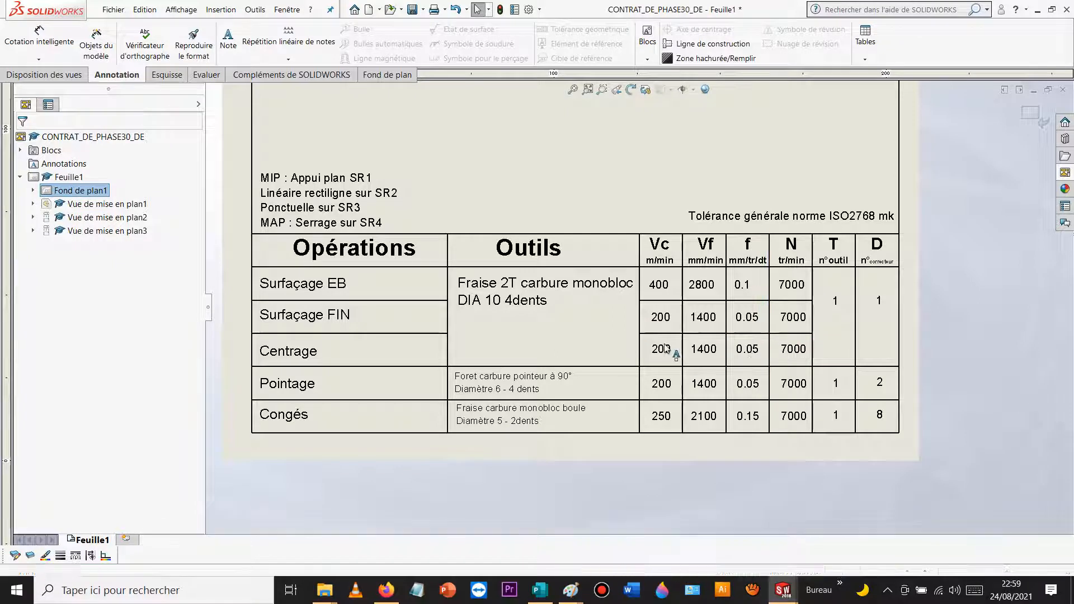
{"action": "left_click_drag", "start_coordinate": [605, 332], "coordinate": [916, 375]}
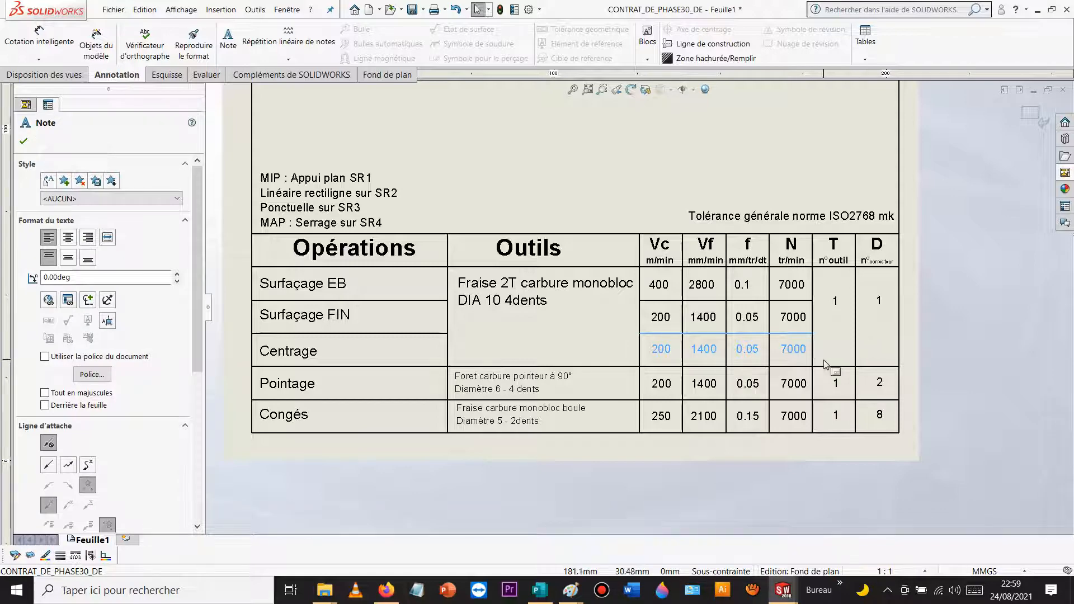
{"action": "key", "text": "Delete"}
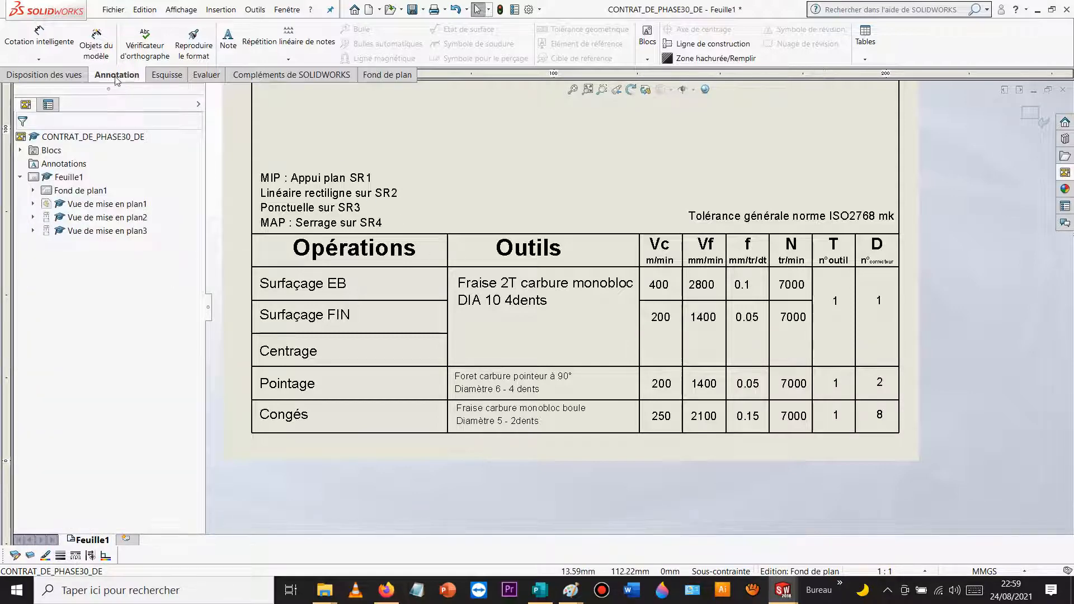
Step: Draw a horizontal line from the divider below Surfaçage FIN across to the table's outer border, and leave sheet format editing
{"action": "left_click", "coordinate": [165, 76]}
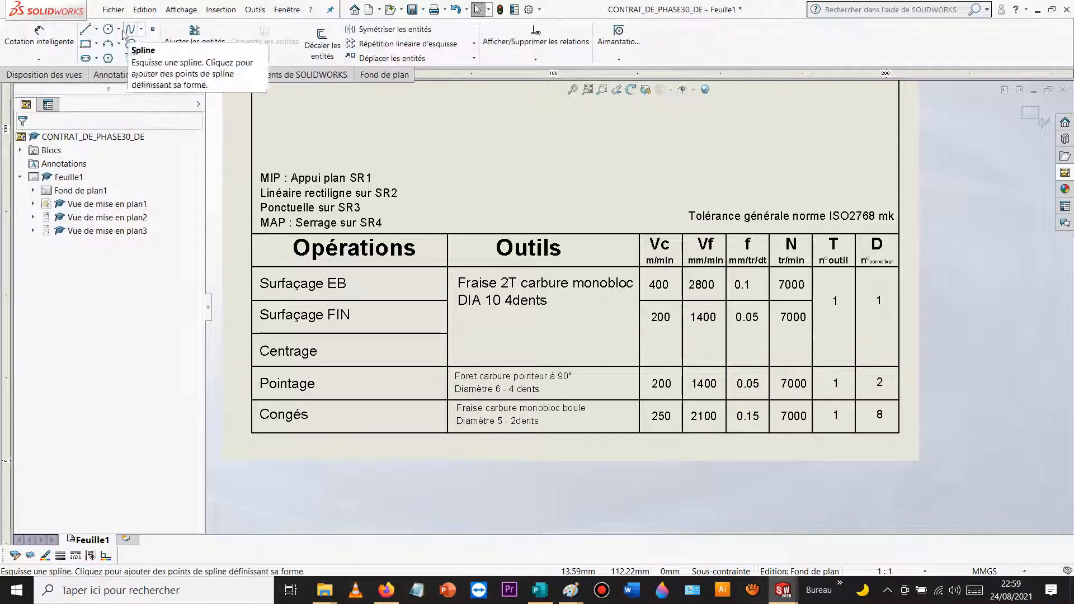
{"action": "left_click", "coordinate": [85, 31]}
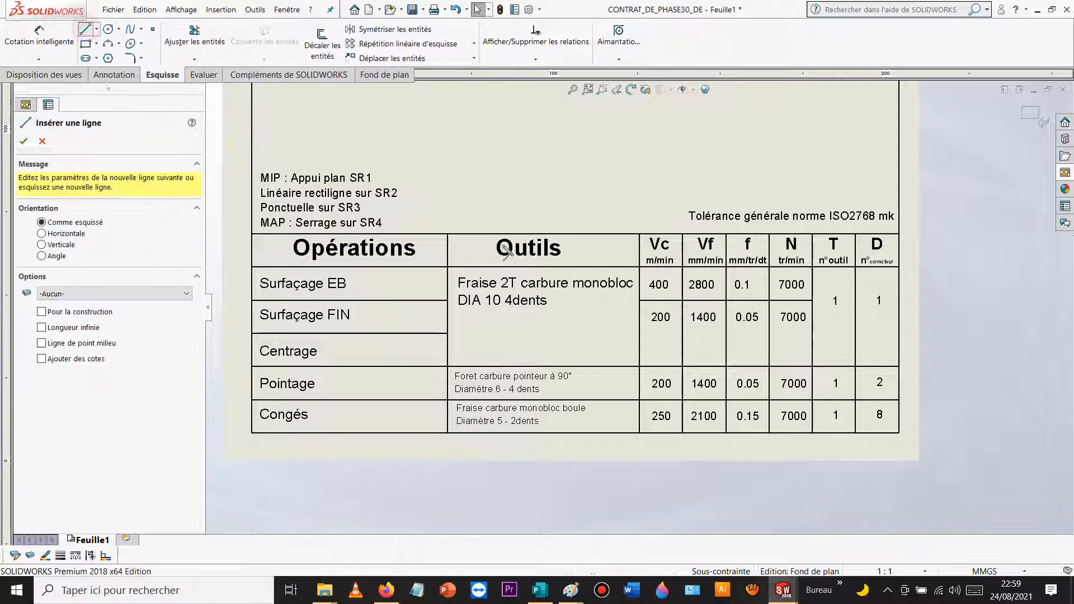
{"action": "left_click", "coordinate": [447, 333]}
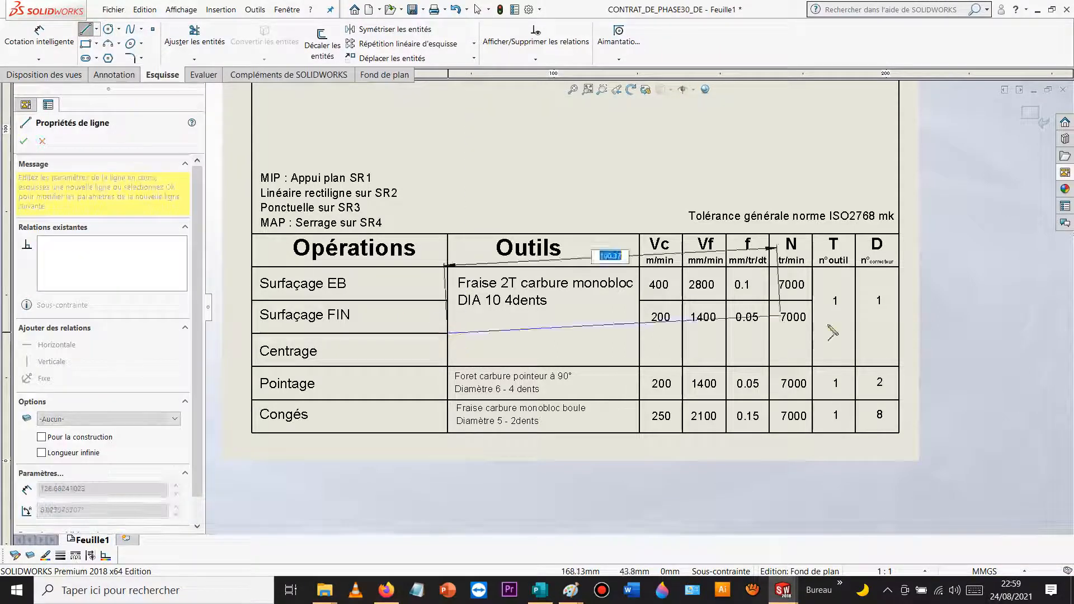
{"action": "left_click", "coordinate": [899, 334]}
{"action": "key", "text": "Escape"}
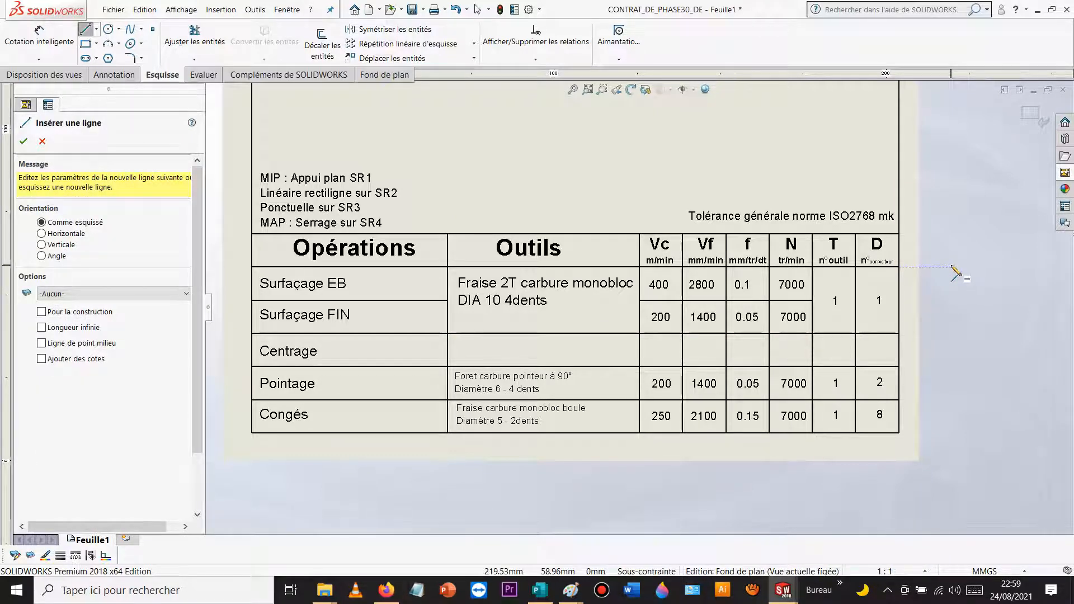
{"action": "key", "text": "Escape"}
{"action": "left_click", "coordinate": [1035, 119]}
Step: Delete the two phase 20 orthographic part views, the dimensioned upper one and the one between the vice jaws
{"action": "scroll", "coordinate": [710, 170], "scroll_direction": "up", "scroll_amount": 7}
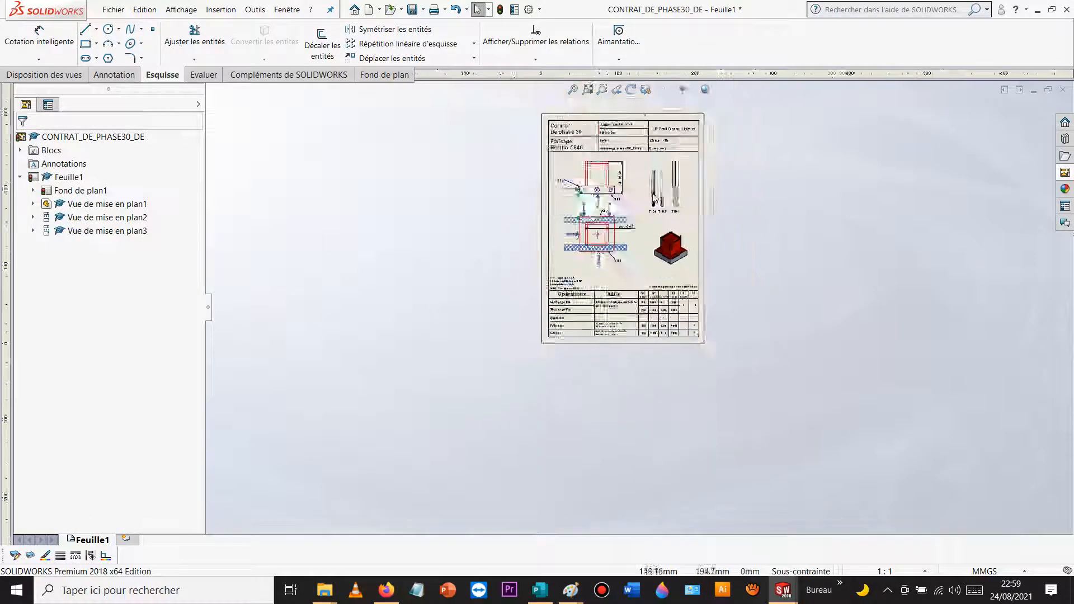
{"action": "scroll", "coordinate": [666, 202], "scroll_direction": "down", "scroll_amount": 4}
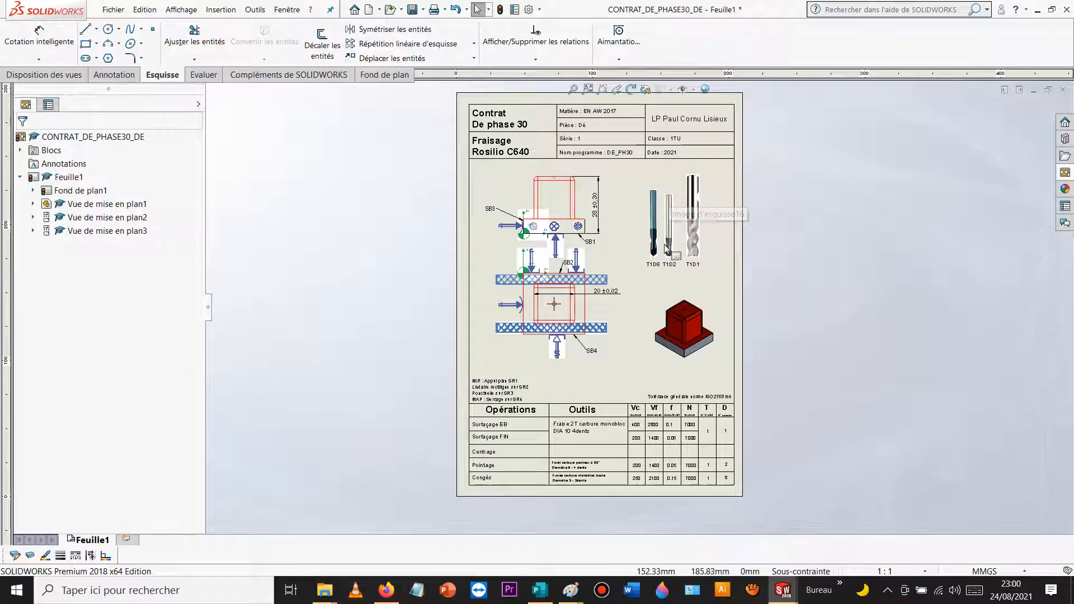
{"action": "scroll", "coordinate": [667, 205], "scroll_direction": "down", "scroll_amount": 1}
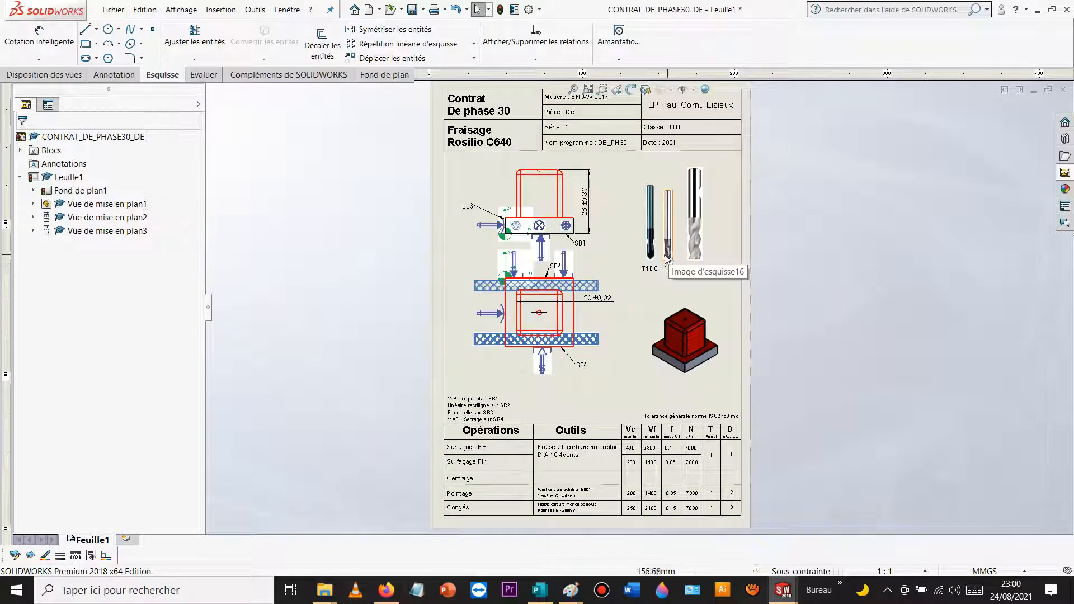
{"action": "left_click", "coordinate": [559, 241]}
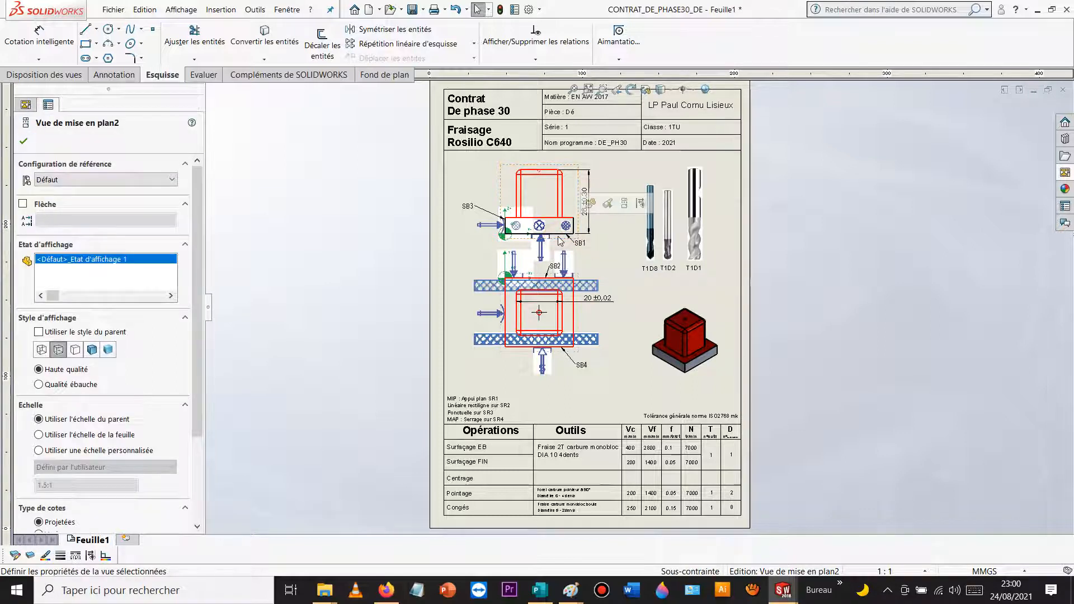
{"action": "key", "text": "Delete"}
{"action": "left_click", "coordinate": [620, 243]}
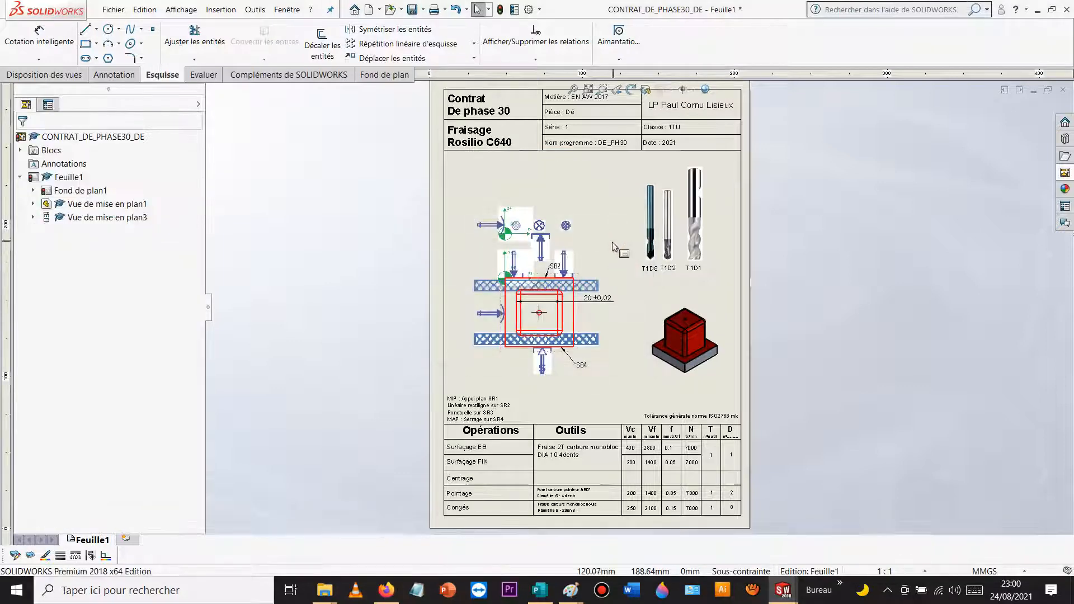
{"action": "left_click", "coordinate": [578, 314]}
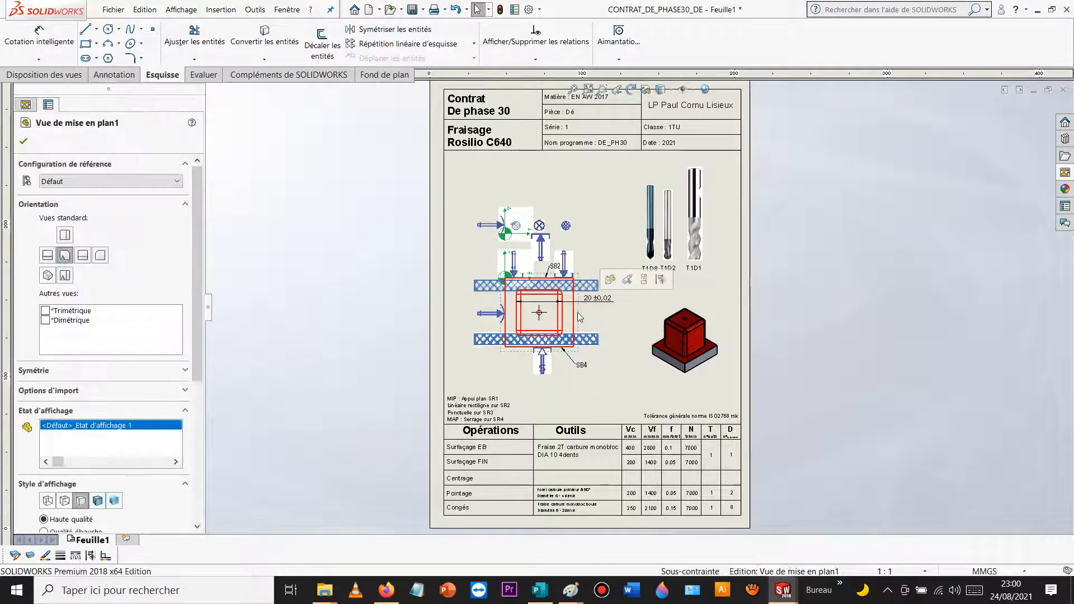
{"action": "key", "text": "Delete"}
{"action": "left_click", "coordinate": [620, 243]}
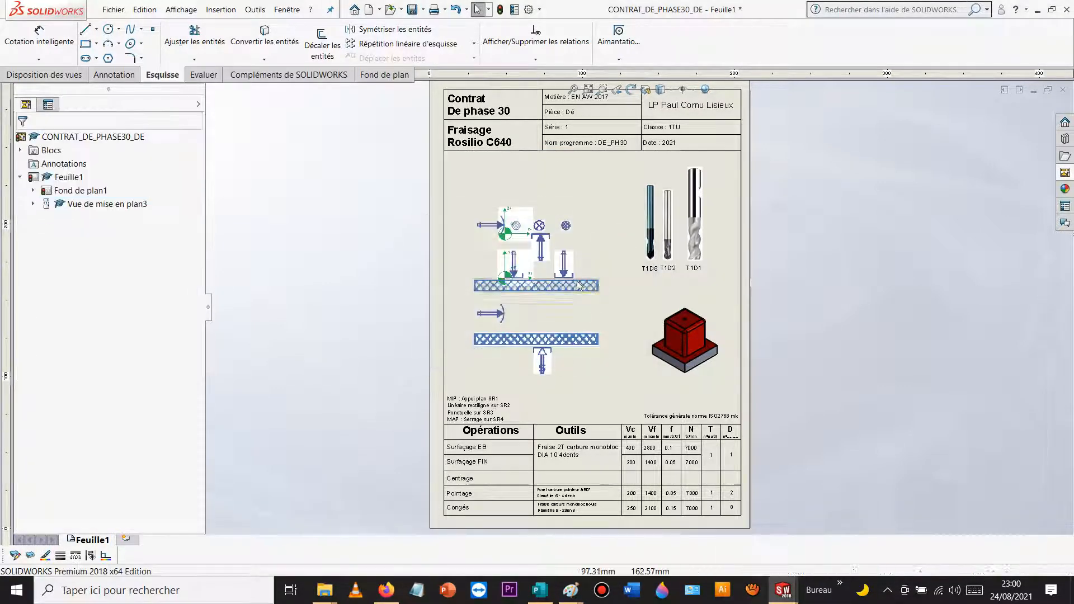
Step: Delete the clamping symbol image below the lower vice jaw
{"action": "scroll", "coordinate": [576, 315], "scroll_direction": "down", "scroll_amount": 3}
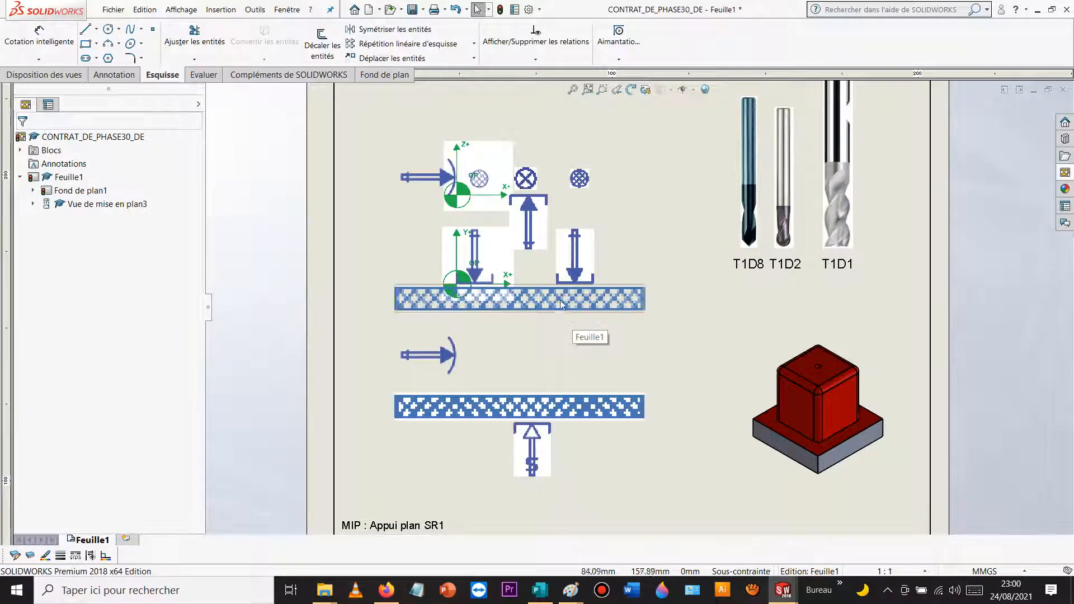
{"action": "left_click", "coordinate": [541, 459]}
{"action": "key", "text": "Delete"}
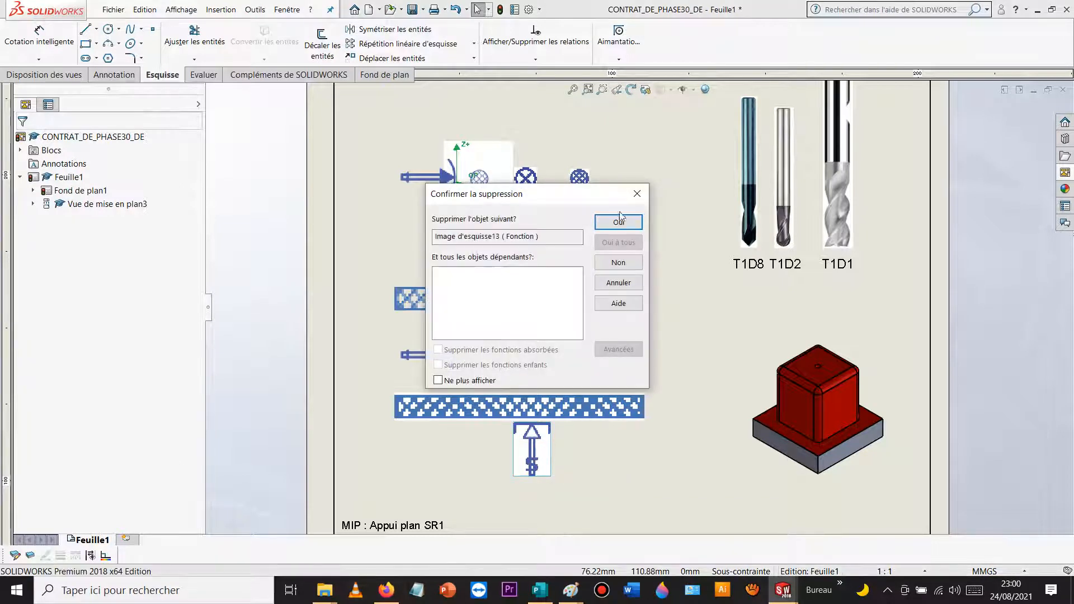
{"action": "left_click", "coordinate": [619, 222]}
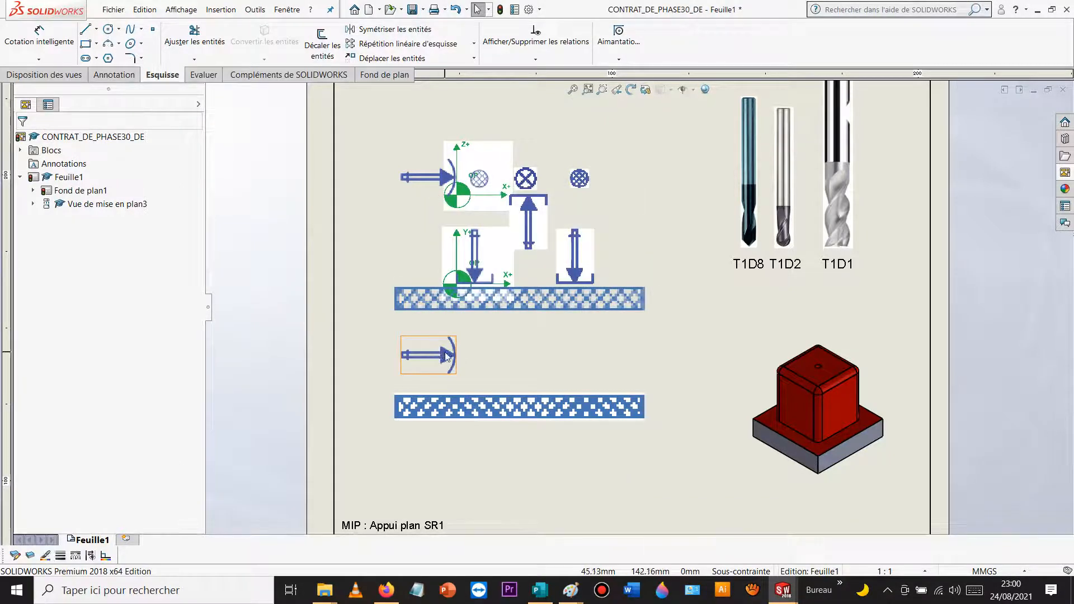
Step: Delete all remaining locating arrows and round contact symbols, keeping the two origin symbols and the vice jaws
{"action": "left_click", "coordinate": [490, 247], "text": "ctrl"}
{"action": "left_click", "coordinate": [542, 216], "text": "ctrl"}
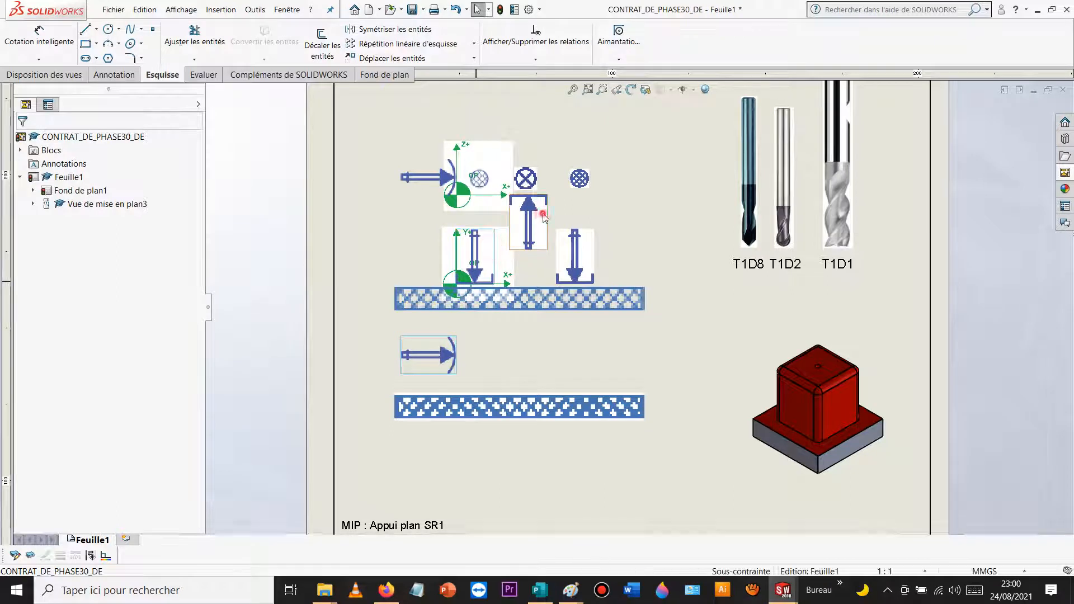
{"action": "left_click", "coordinate": [585, 258], "text": "ctrl"}
{"action": "left_click", "coordinate": [580, 180], "text": "ctrl"}
{"action": "left_click", "coordinate": [527, 179], "text": "ctrl"}
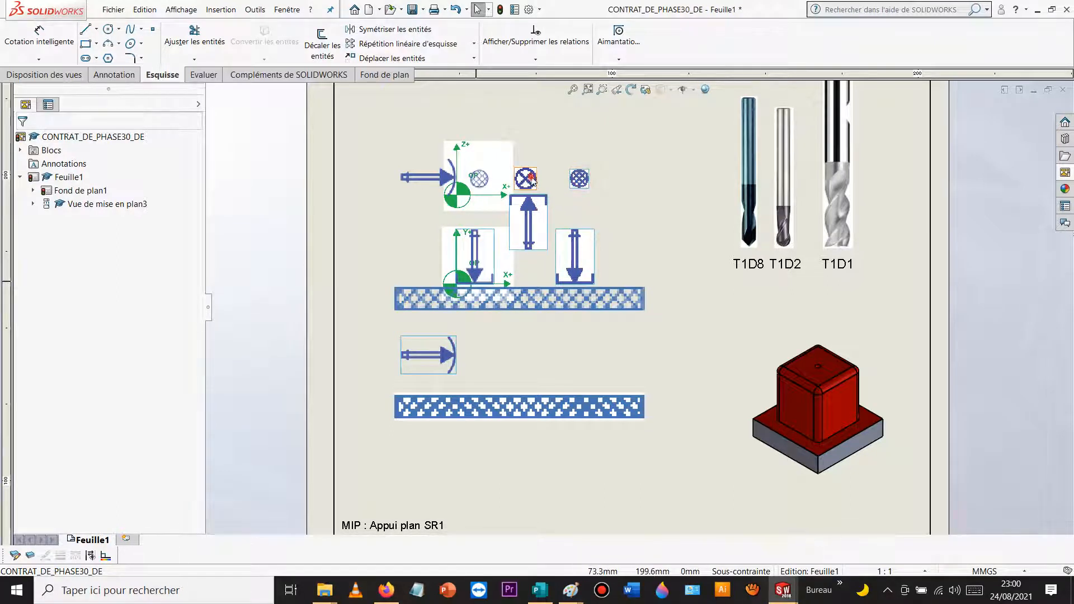
{"action": "left_click", "coordinate": [484, 183], "text": "ctrl"}
{"action": "left_click", "coordinate": [424, 176], "text": "ctrl"}
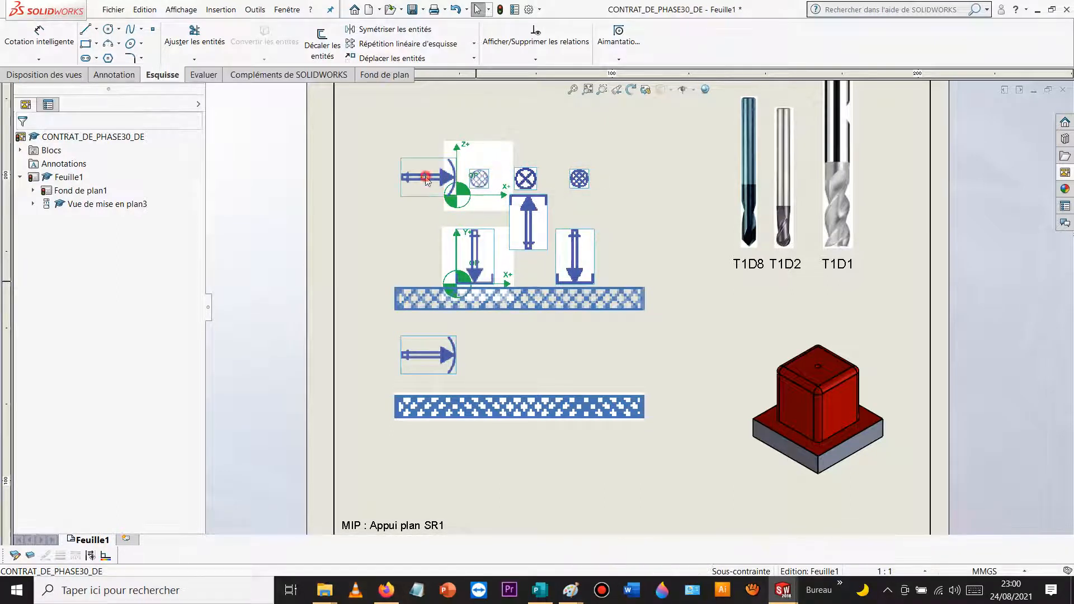
{"action": "key", "text": "Delete"}
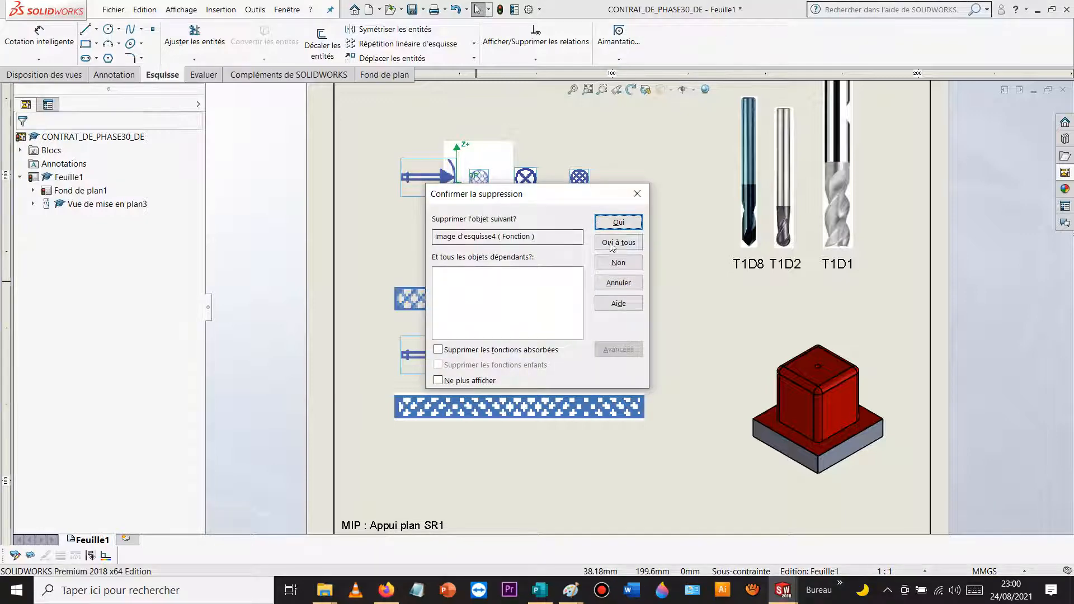
{"action": "left_click", "coordinate": [610, 242]}
{"action": "left_click", "coordinate": [601, 206]}
Step: Load the part DE_PH30.SLDPRT from the "je fabrique un dé" folder into the view palette
{"action": "scroll", "coordinate": [591, 250], "scroll_direction": "up", "scroll_amount": 4}
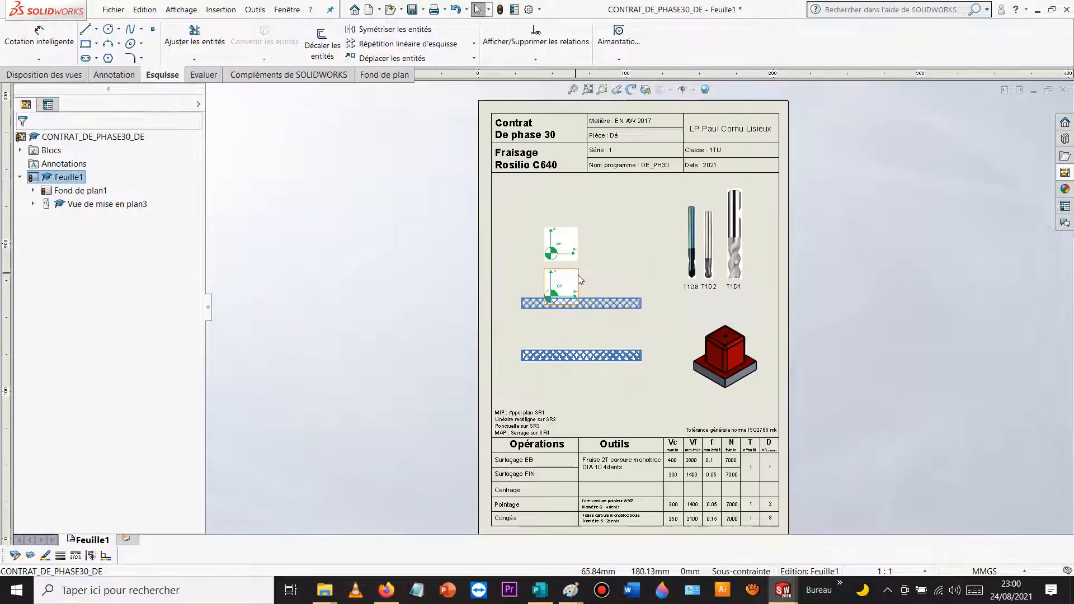
{"action": "scroll", "coordinate": [576, 272], "scroll_direction": "down", "scroll_amount": 3}
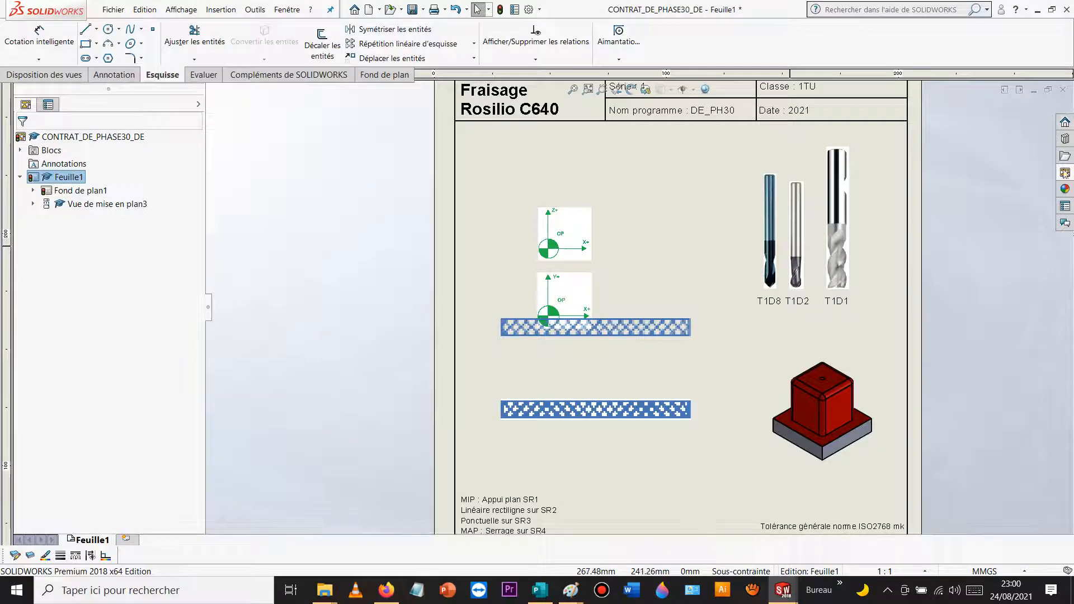
{"action": "left_click", "coordinate": [1065, 172]}
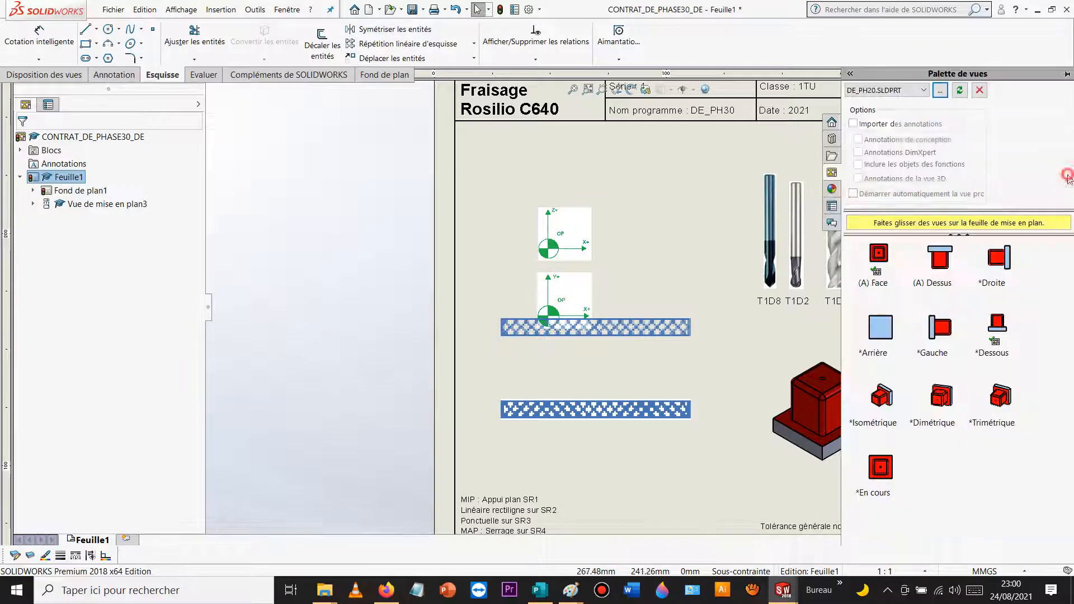
{"action": "left_click", "coordinate": [941, 90]}
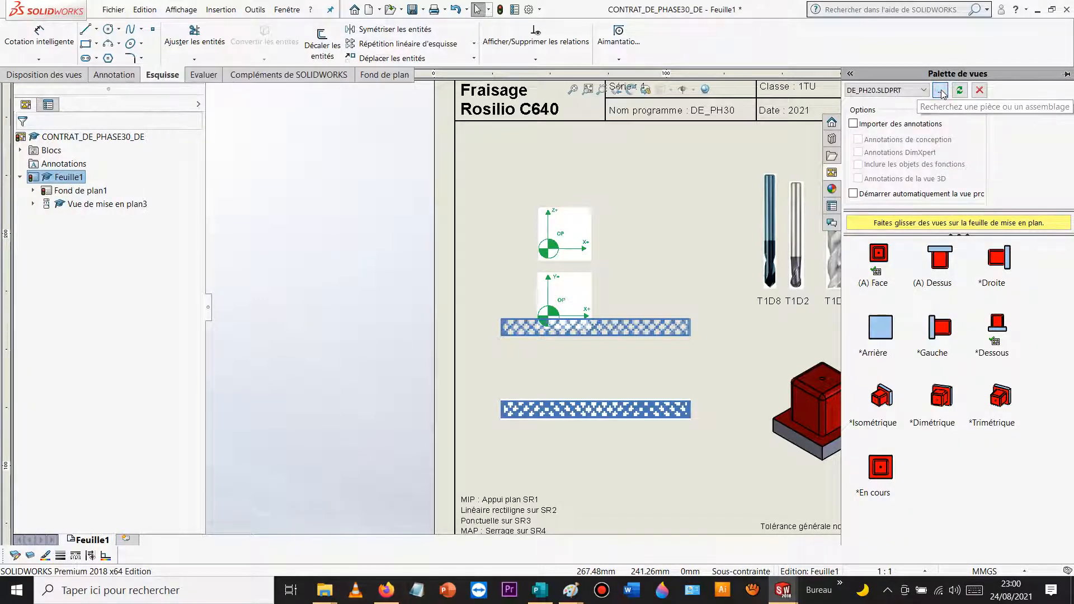
{"action": "scroll", "coordinate": [713, 235], "scroll_direction": "down", "scroll_amount": 1}
{"action": "scroll", "coordinate": [699, 234], "scroll_direction": "up", "scroll_amount": 1}
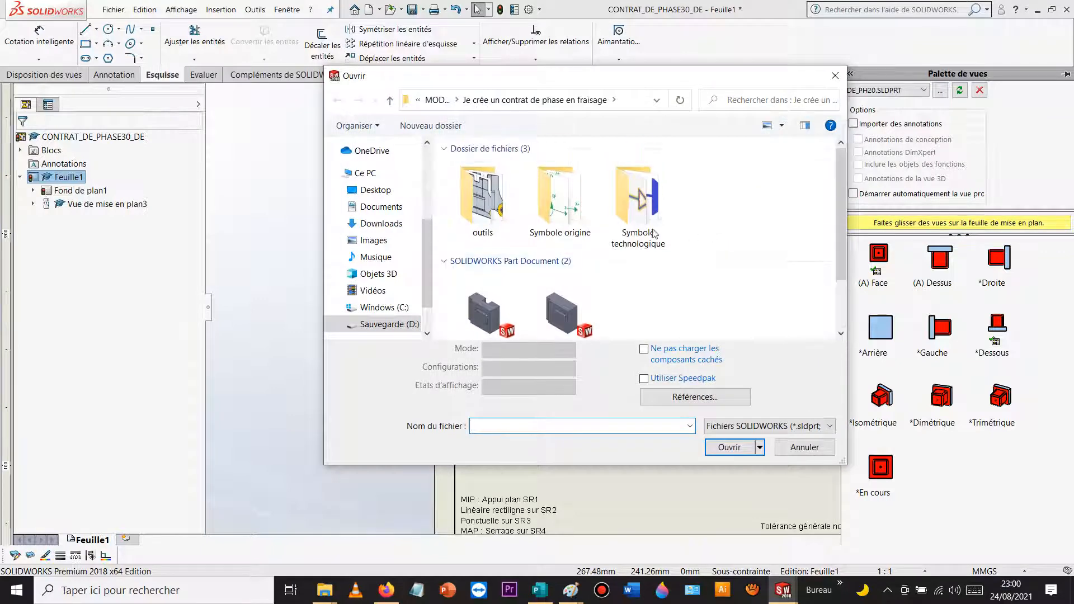
{"action": "left_click", "coordinate": [432, 101]}
{"action": "left_click", "coordinate": [438, 103]}
{"action": "double_click", "coordinate": [560, 205]}
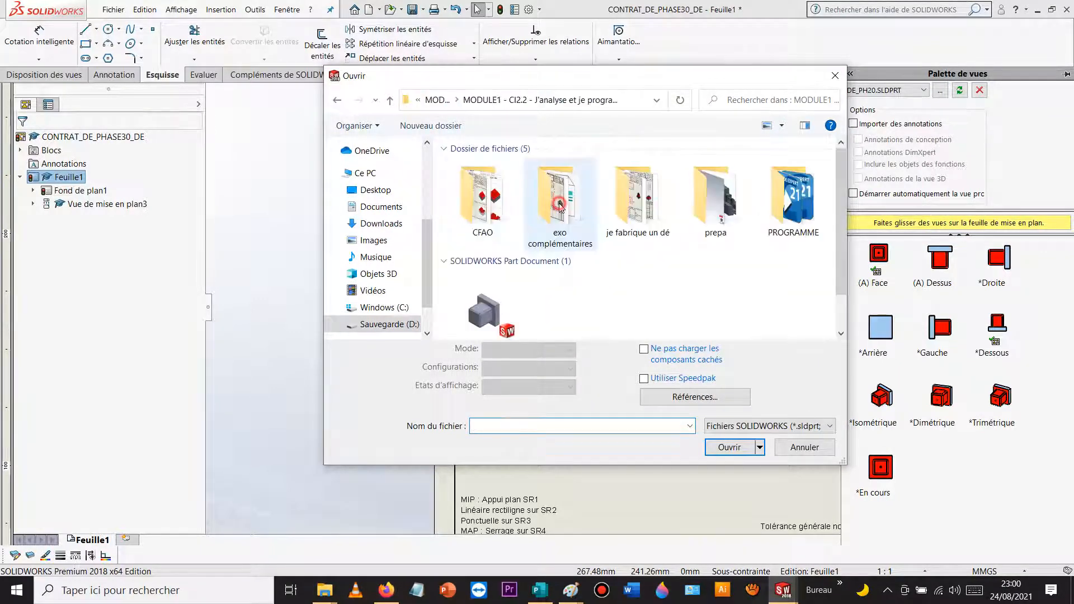
{"action": "double_click", "coordinate": [637, 196]}
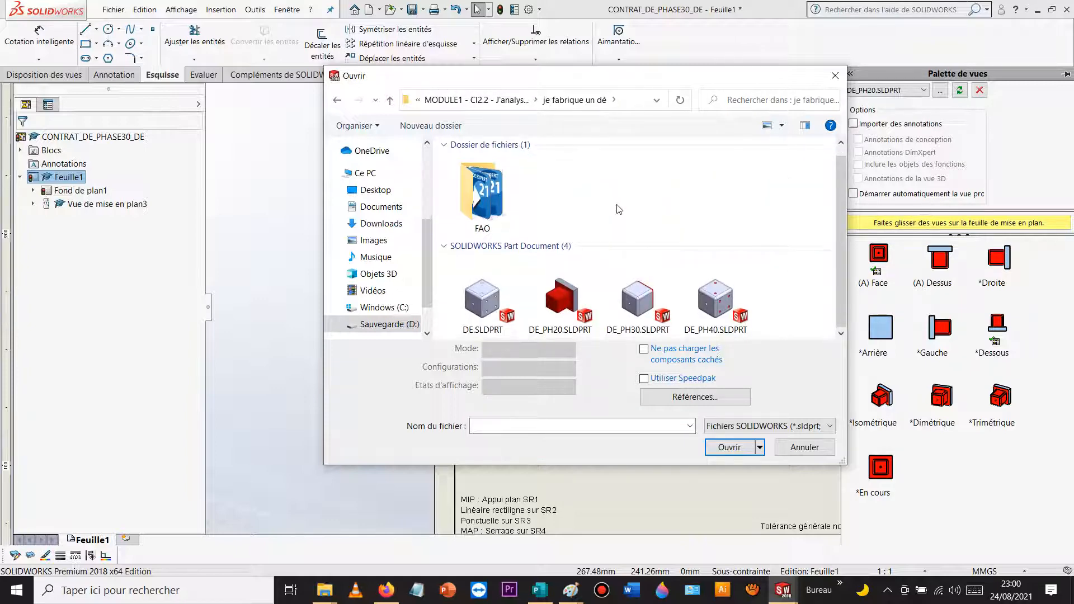
{"action": "double_click", "coordinate": [636, 302]}
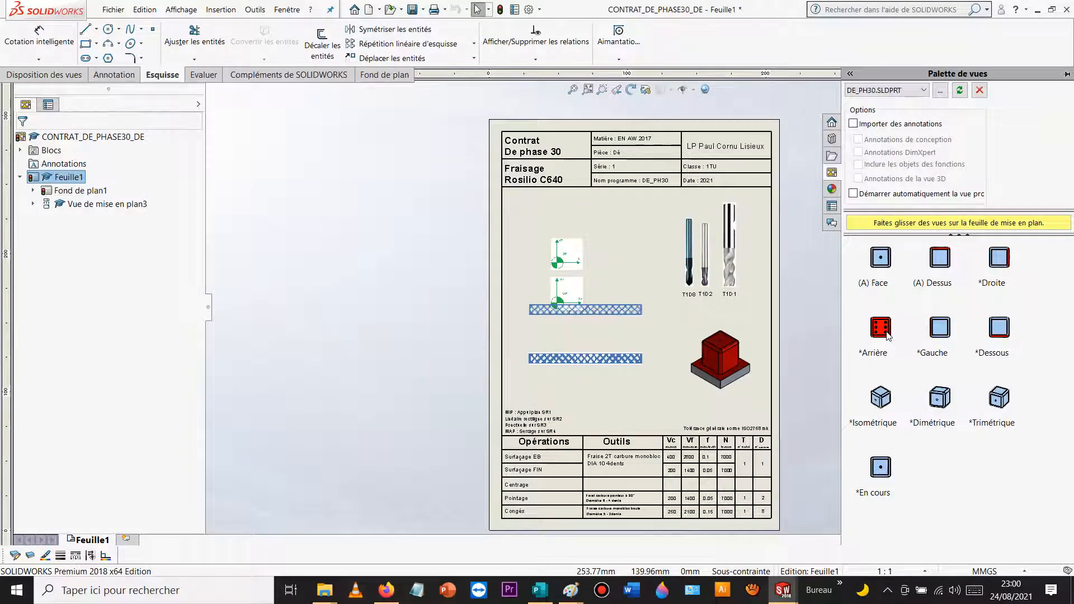
Step: Place the rear (*Arrière) view of the part between the two vice jaws and select it
{"action": "left_click_drag", "start_coordinate": [883, 330], "coordinate": [585, 345]}
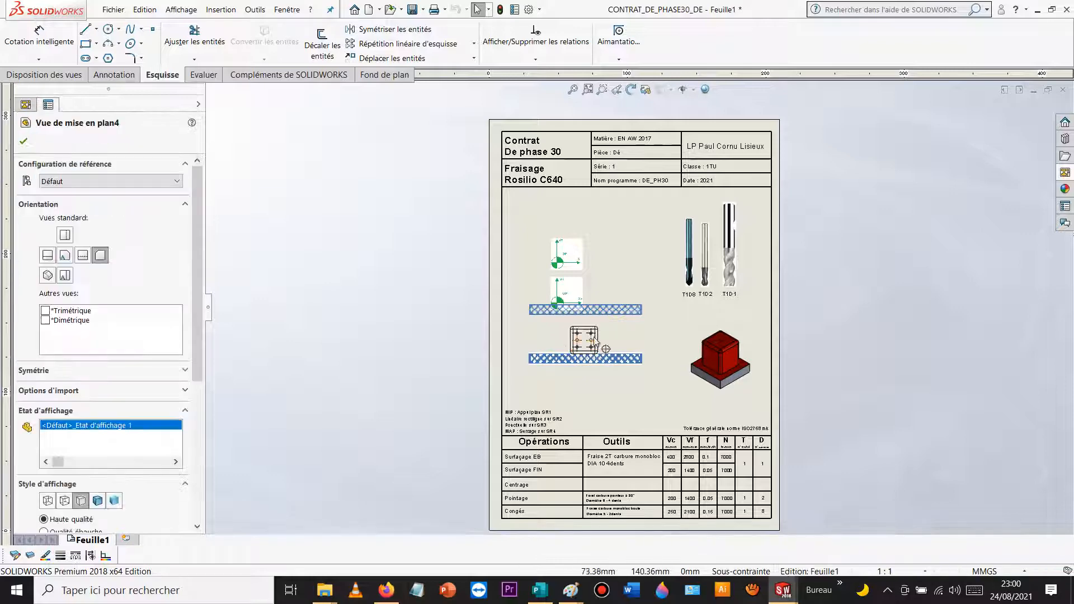
{"action": "scroll", "coordinate": [587, 341], "scroll_direction": "down", "scroll_amount": 5}
{"action": "left_click", "coordinate": [581, 303]}
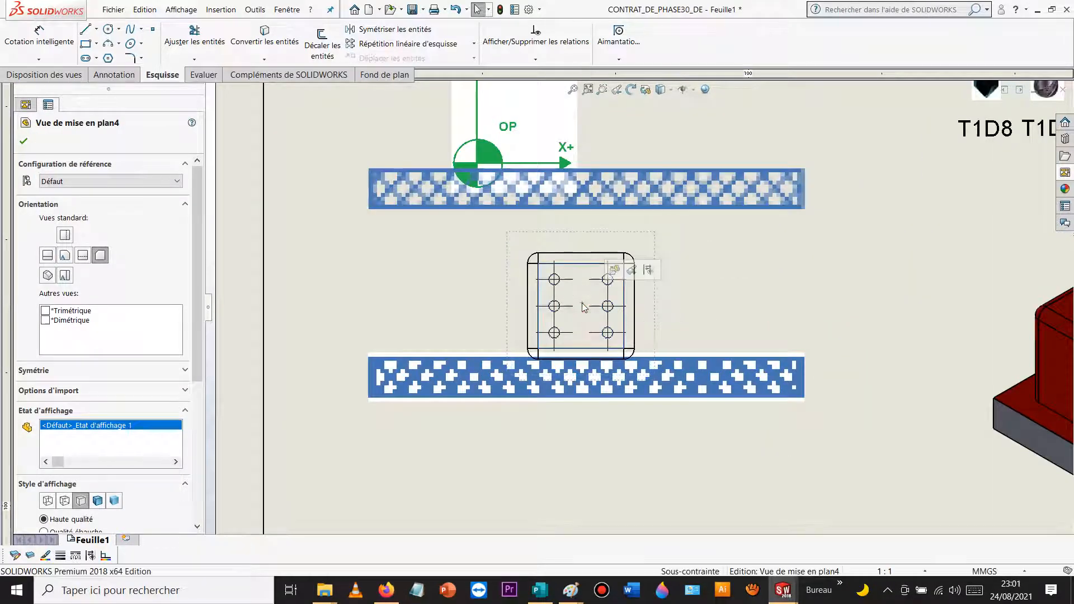
Step: Give the rear view between the vice jaws a custom user-defined scale of 1.5:1
{"action": "scroll", "coordinate": [191, 294], "scroll_direction": "down", "scroll_amount": 3}
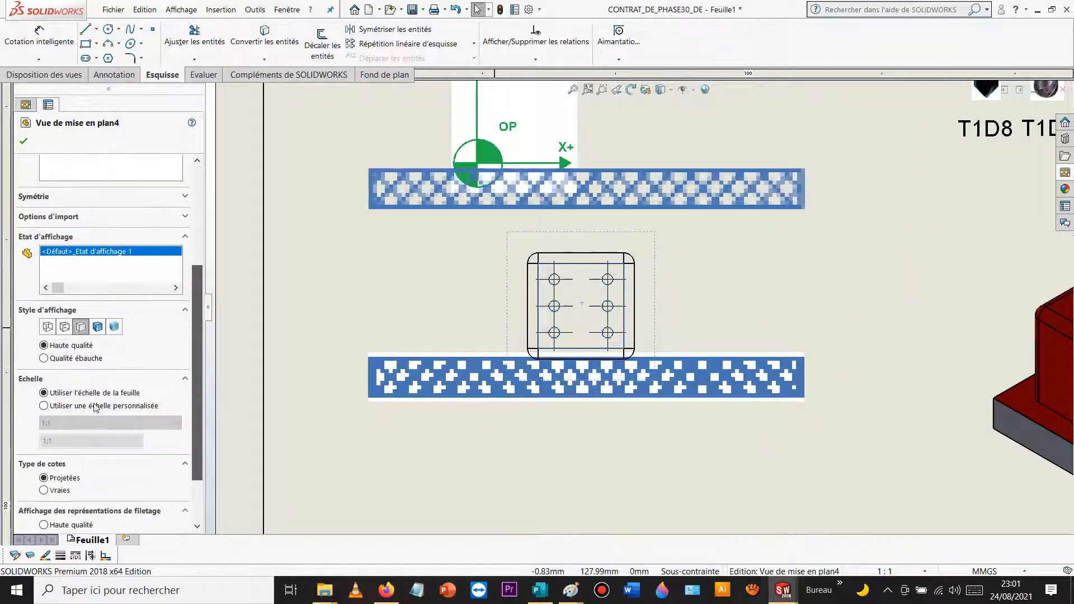
{"action": "left_click", "coordinate": [43, 406]}
{"action": "left_click", "coordinate": [79, 424]}
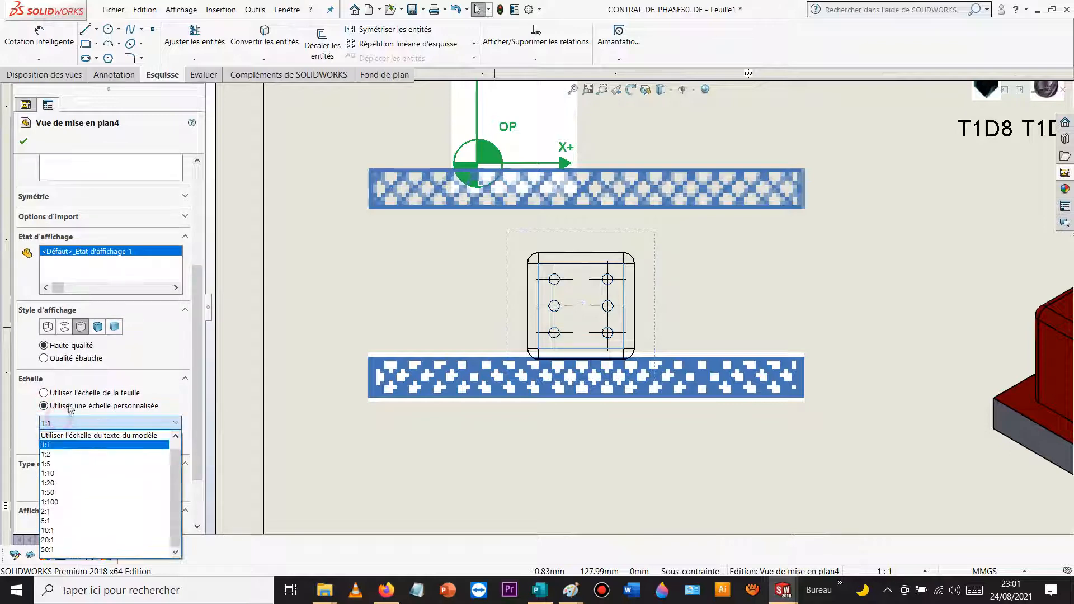
{"action": "left_click", "coordinate": [82, 435]}
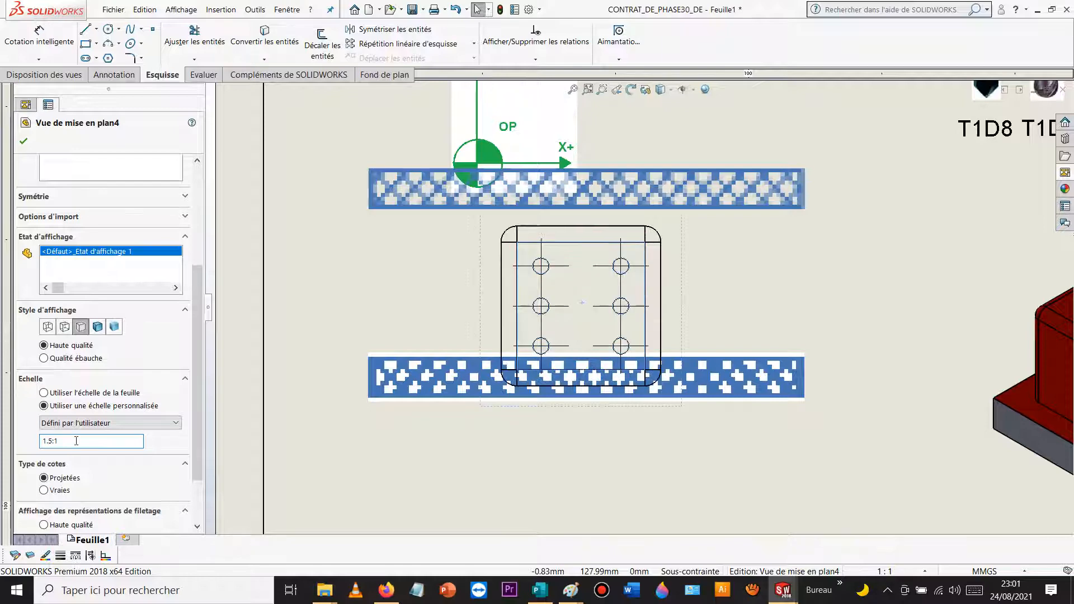
{"action": "left_click", "coordinate": [24, 143]}
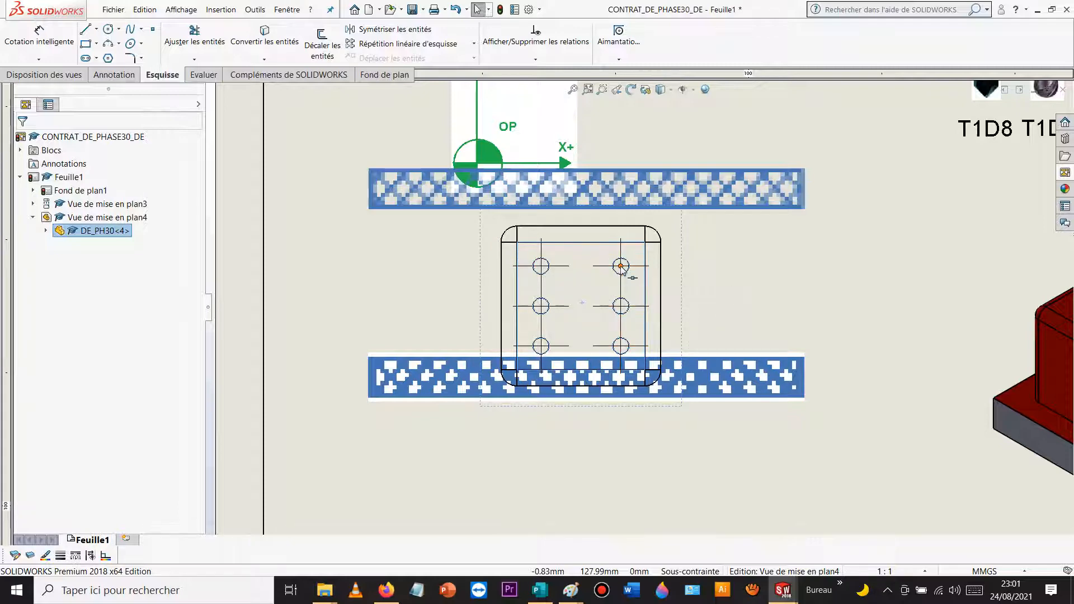
Step: Move the scaled rear view up so its upper edge touches the upper vice jaw
{"action": "scroll", "coordinate": [659, 268], "scroll_direction": "up", "scroll_amount": 2}
{"action": "scroll", "coordinate": [659, 268], "scroll_direction": "down", "scroll_amount": 2}
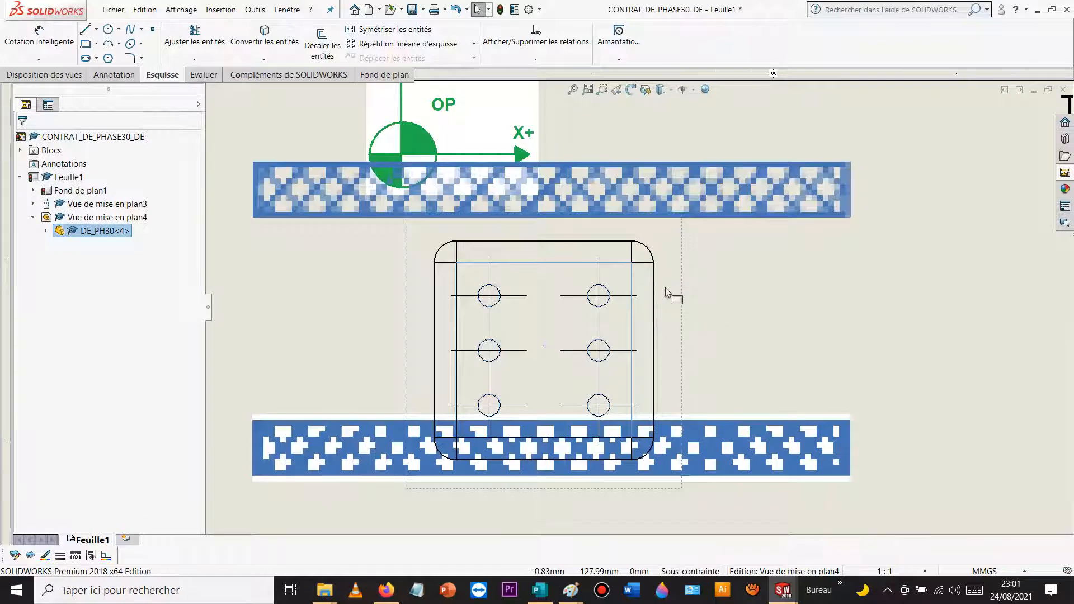
{"action": "scroll", "coordinate": [683, 278], "scroll_direction": "up", "scroll_amount": 3}
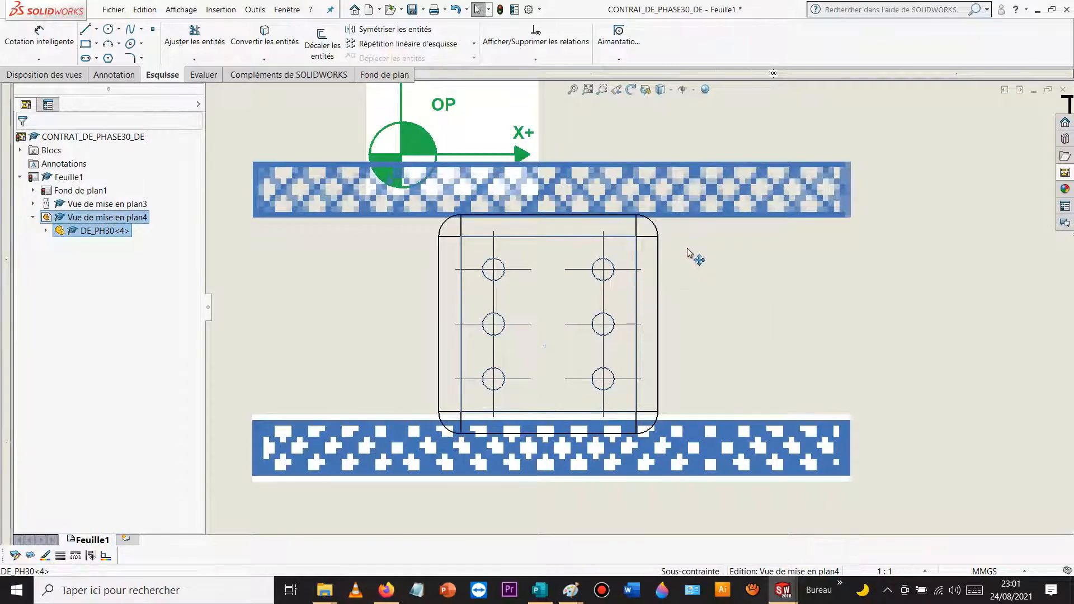
Step: Move the lower vice jaw image down until it is clear of the part view
{"action": "left_click", "coordinate": [727, 274]}
{"action": "left_click", "coordinate": [738, 291]}
{"action": "scroll", "coordinate": [700, 321], "scroll_direction": "down", "scroll_amount": 3}
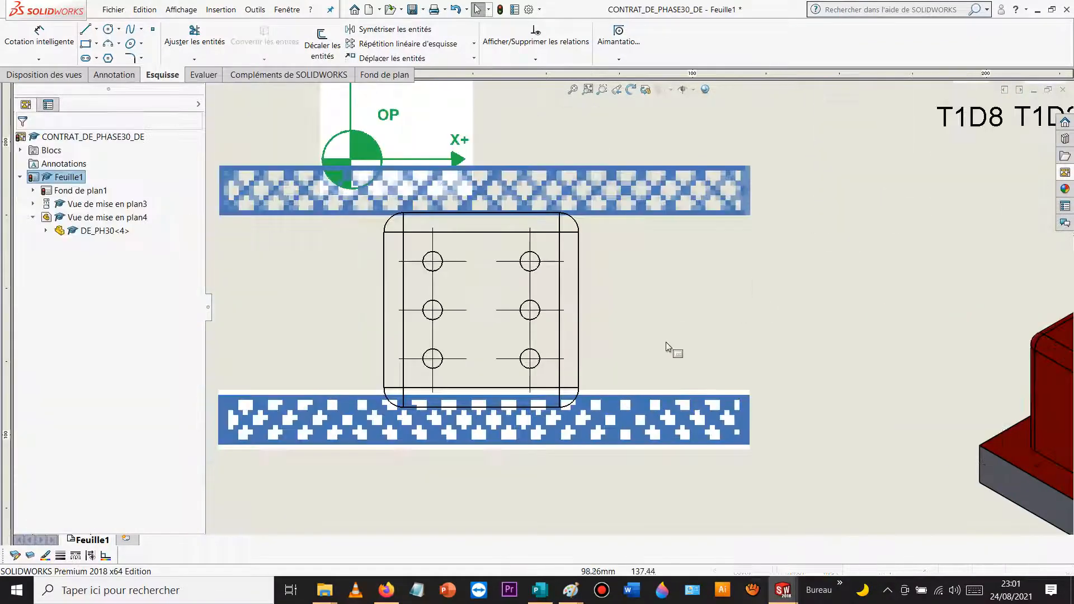
{"action": "left_click", "coordinate": [639, 423]}
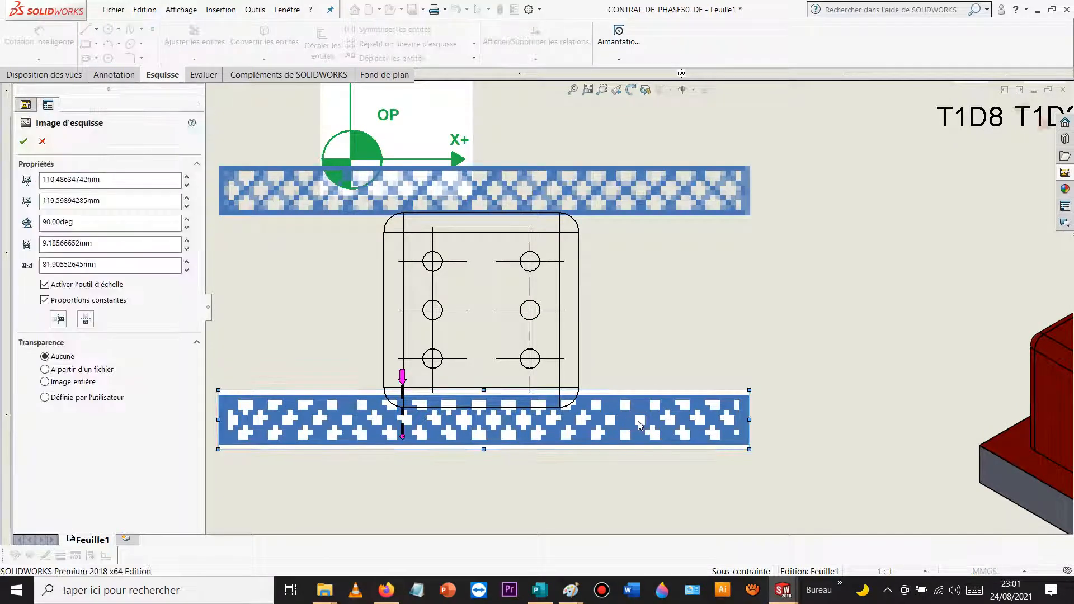
{"action": "left_click", "coordinate": [624, 302]}
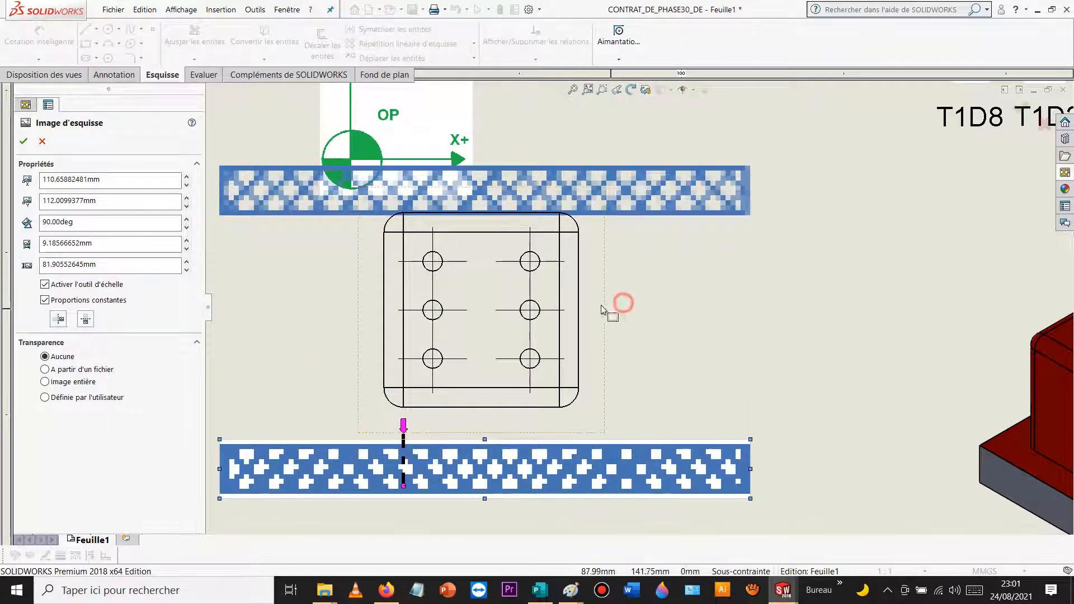
Step: Leave the jaw image's editing and reposition the rear view centrally in the gap between the two vice jaws
{"action": "left_click_drag", "start_coordinate": [603, 308], "coordinate": [607, 361]}
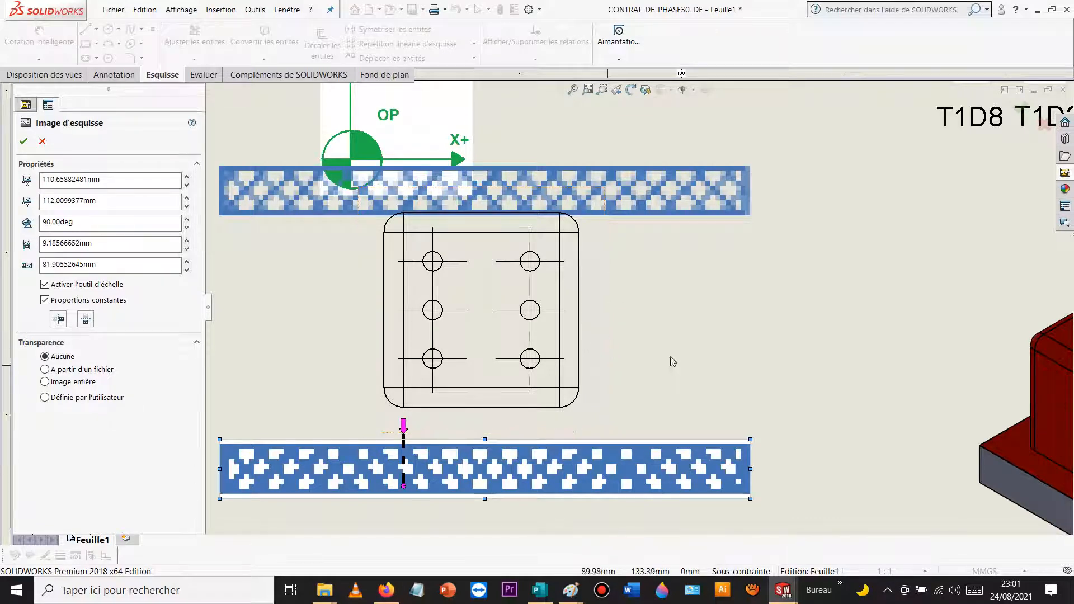
{"action": "left_click", "coordinate": [604, 327]}
{"action": "left_click", "coordinate": [635, 318]}
{"action": "left_click", "coordinate": [605, 236]}
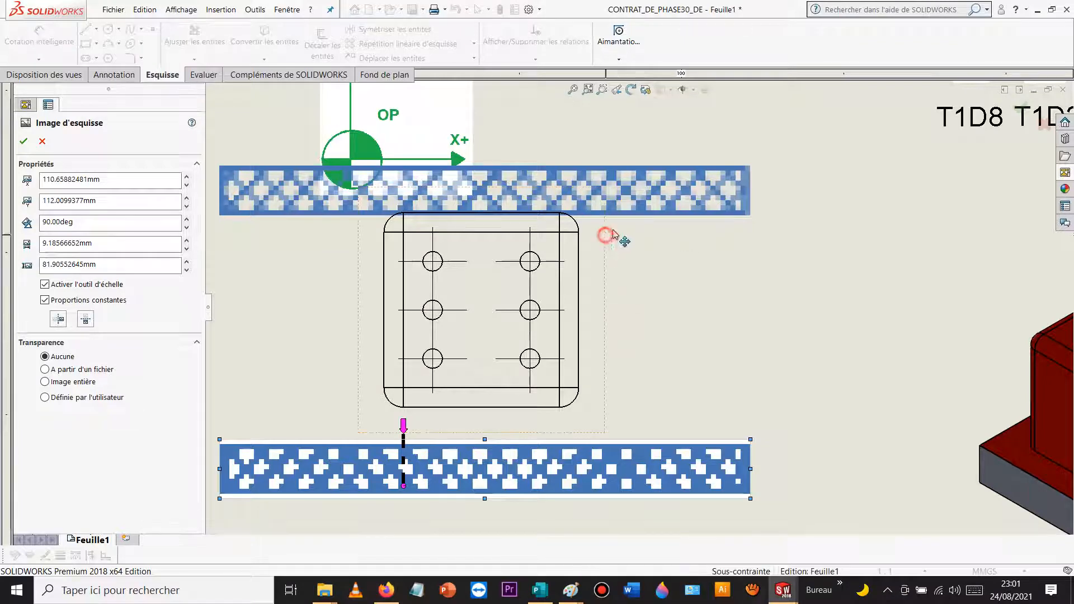
{"action": "left_click", "coordinate": [674, 246]}
{"action": "scroll", "coordinate": [637, 302], "scroll_direction": "up", "scroll_amount": 5}
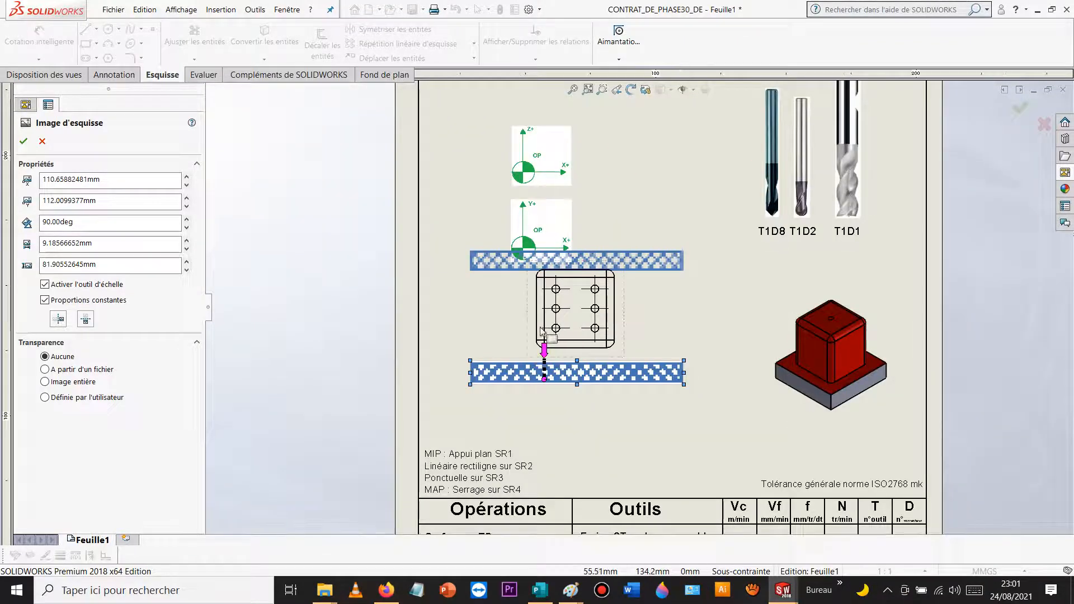
{"action": "left_click", "coordinate": [491, 301]}
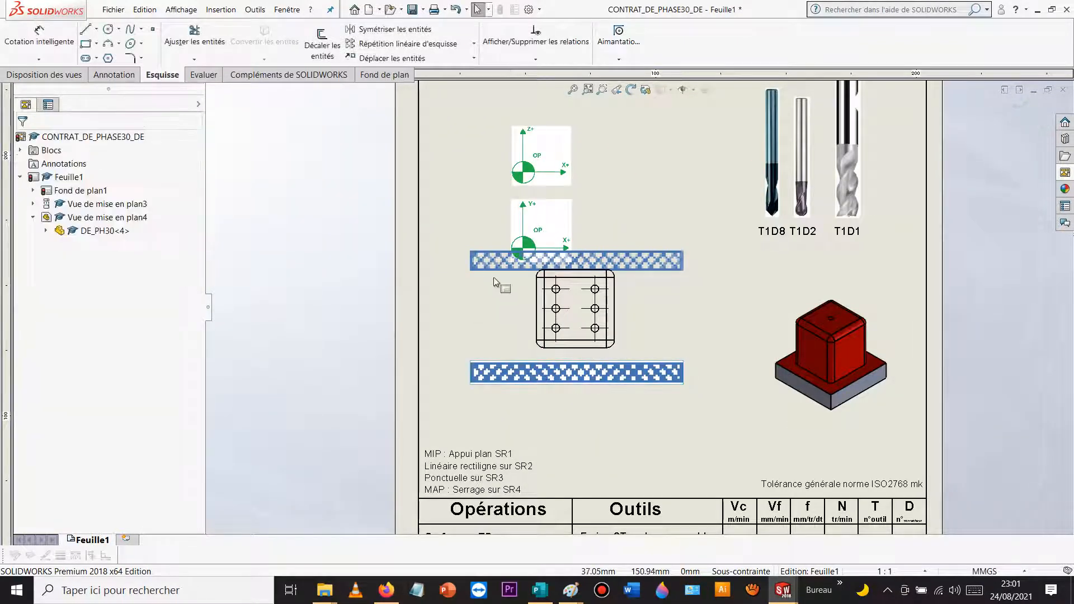
{"action": "left_click_drag", "start_coordinate": [525, 326], "coordinate": [522, 333]}
{"action": "left_click", "coordinate": [494, 325]}
Step: Create a projected view from the rear view and place it above the upper vice jaw, beside the Z+/X+ origin symbol
{"action": "left_click", "coordinate": [620, 304]}
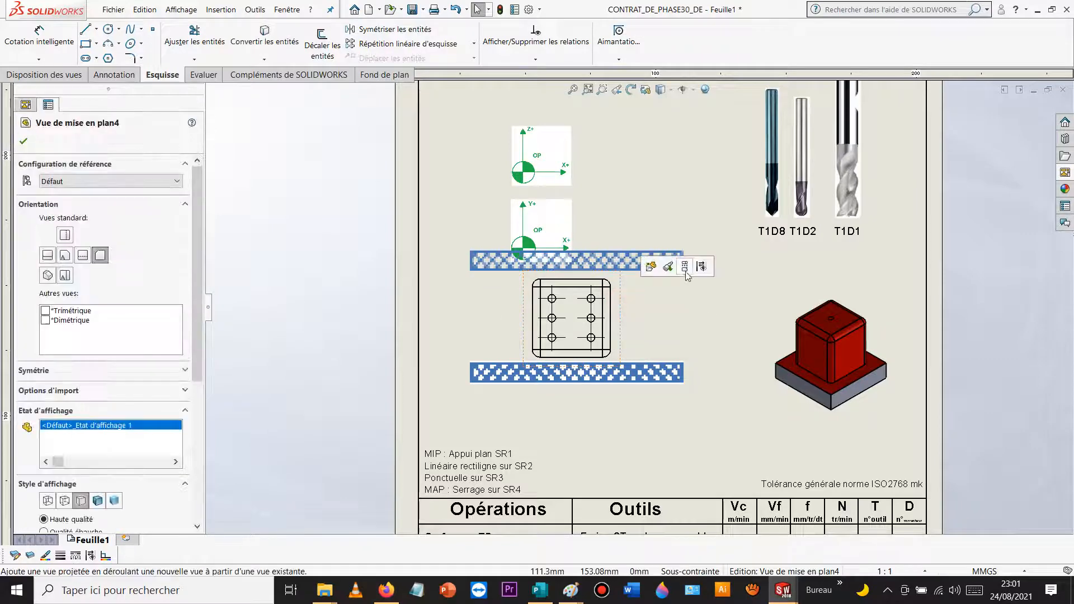
{"action": "left_click", "coordinate": [683, 266]}
{"action": "scroll", "coordinate": [632, 173], "scroll_direction": "up", "scroll_amount": 1}
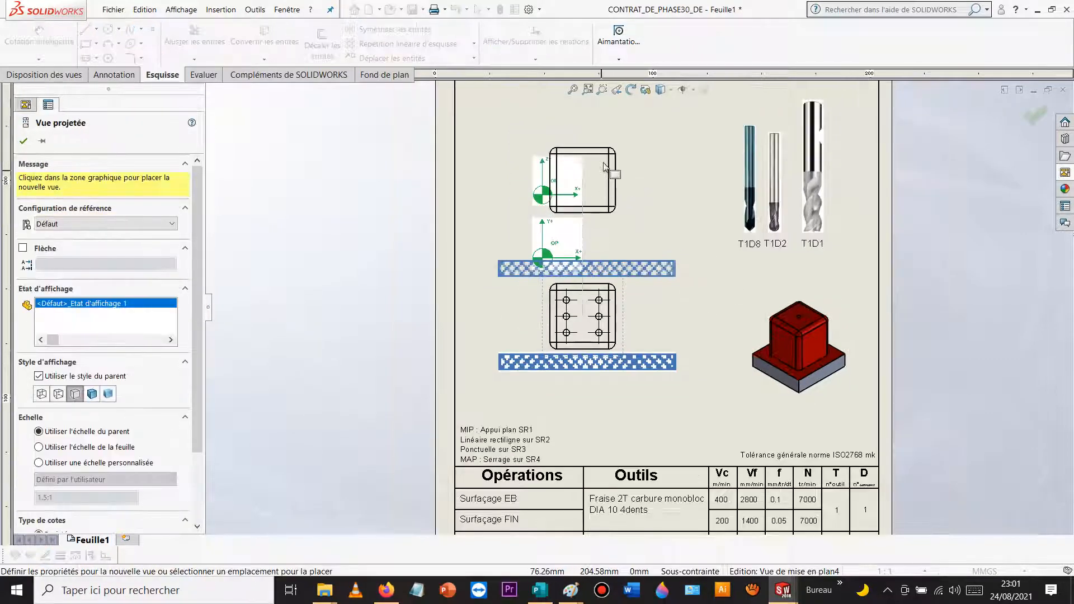
{"action": "left_click", "coordinate": [611, 190]}
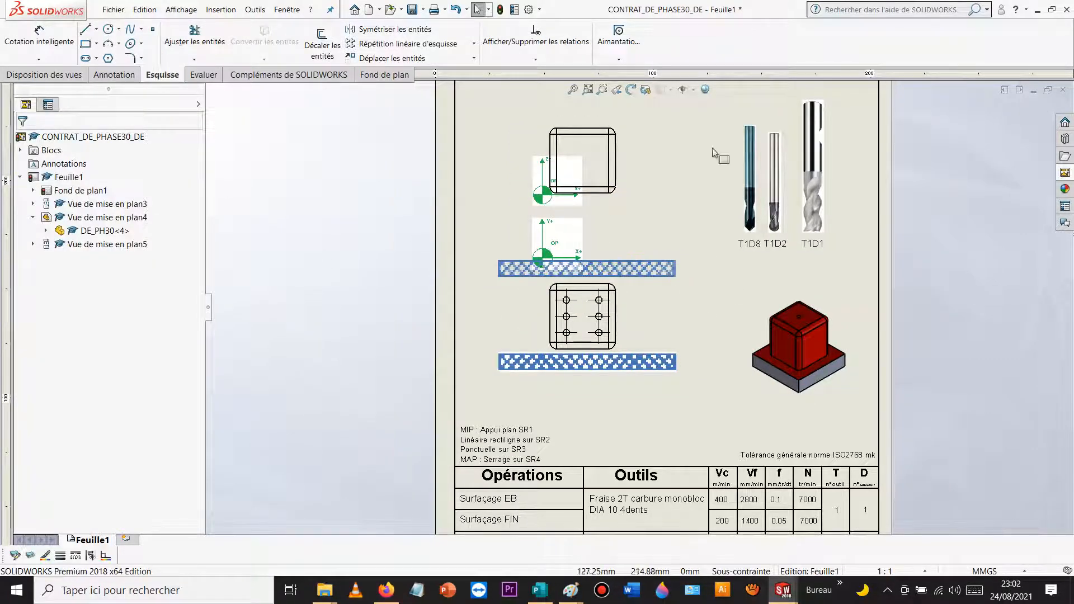
Step: Set the projected view's display style to hidden lines visible instead of using the parent's style
{"action": "left_click", "coordinate": [620, 177]}
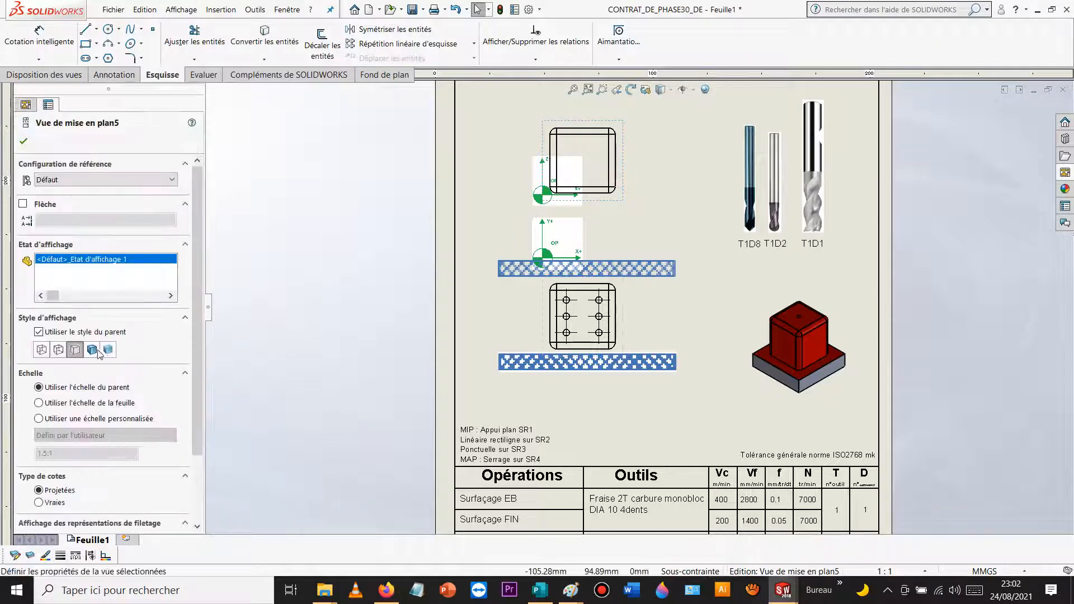
{"action": "left_click", "coordinate": [328, 153]}
{"action": "scroll", "coordinate": [576, 182], "scroll_direction": "down", "scroll_amount": 3}
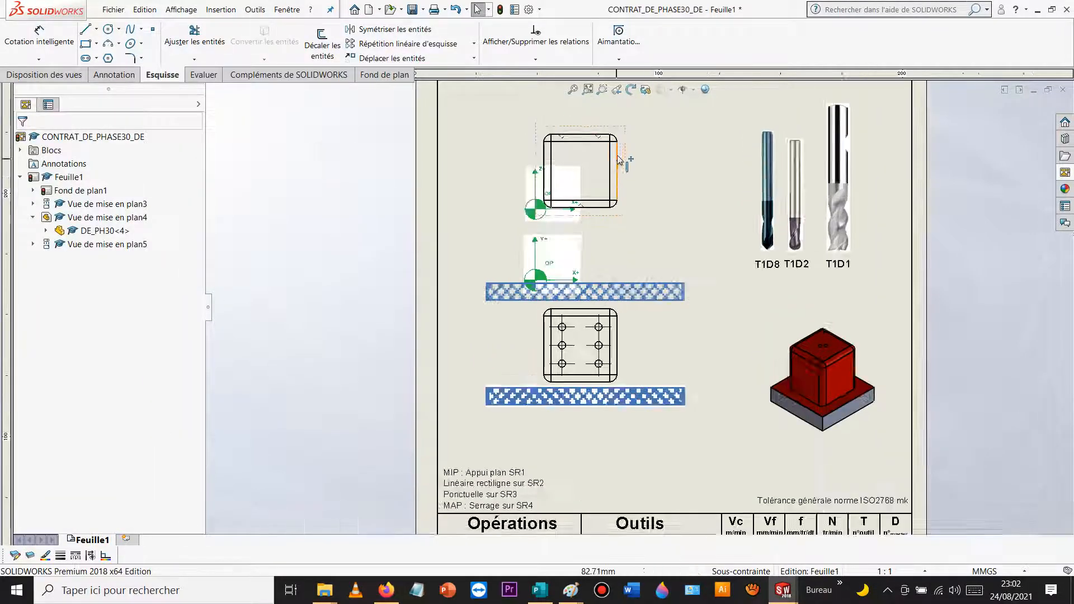
Step: Colour the projected view's upper edge lines, two upper corner arcs, short vertical fillet edges and two upper V-shaped hidden hole outlines red
{"action": "scroll", "coordinate": [576, 182], "scroll_direction": "down", "scroll_amount": 5}
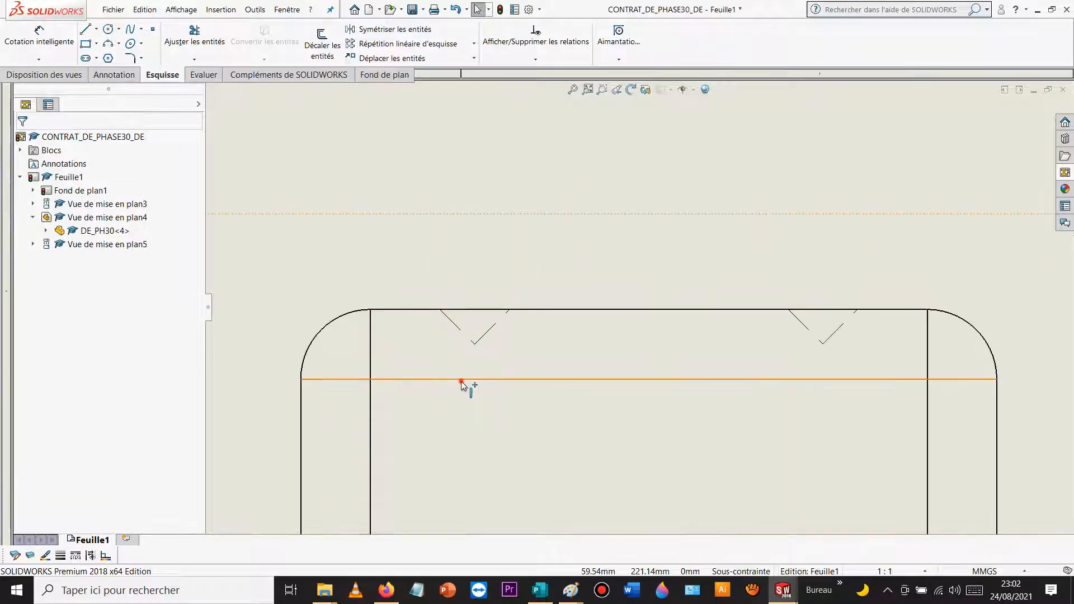
{"action": "left_click", "coordinate": [465, 380]}
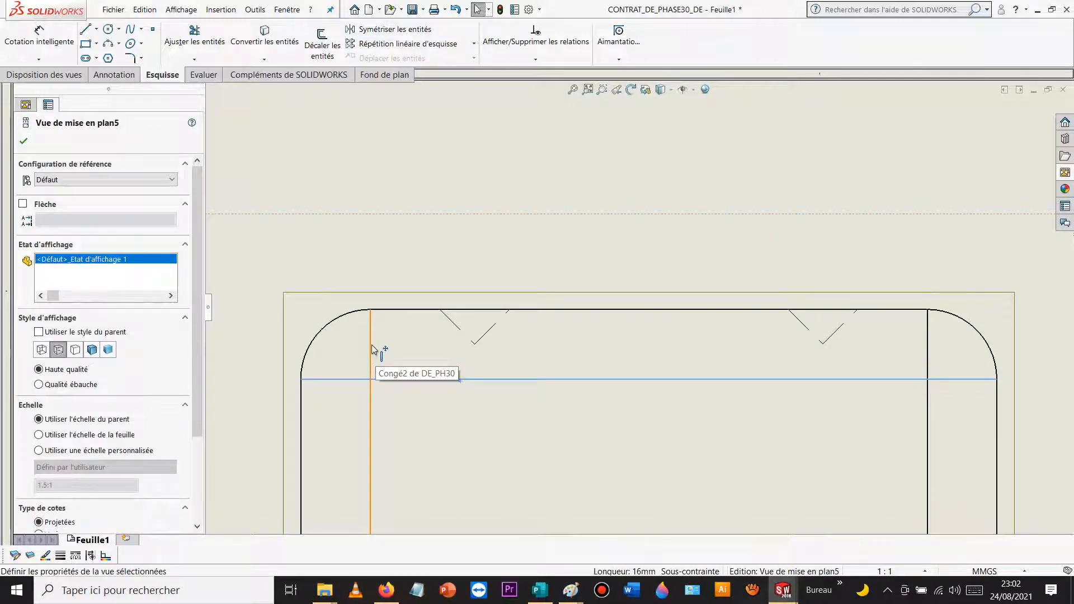
{"action": "left_click", "coordinate": [370, 342], "text": "ctrl"}
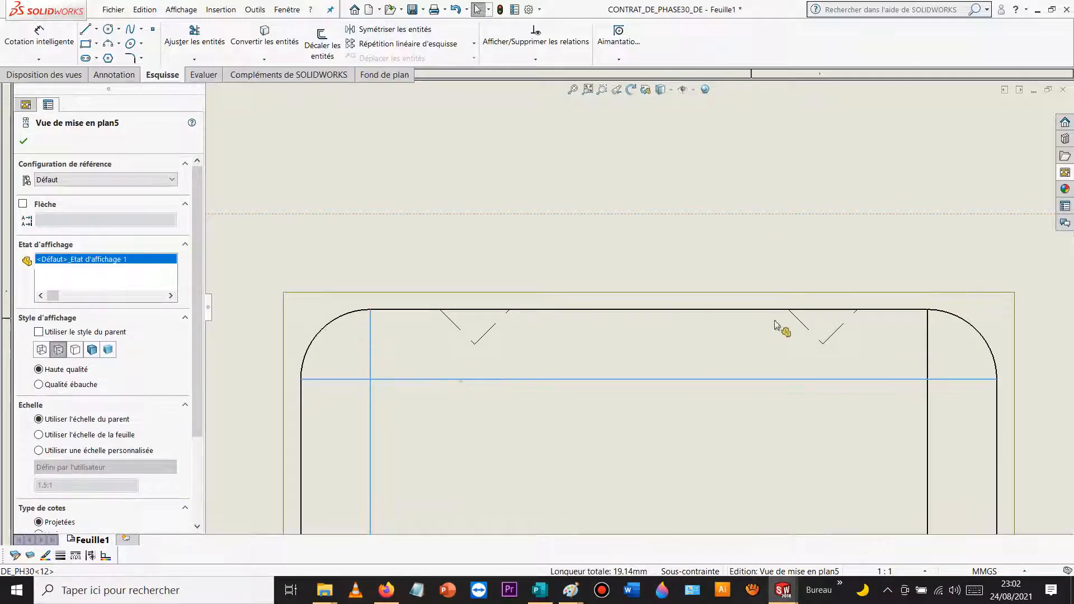
{"action": "left_click", "coordinate": [928, 349], "text": "ctrl"}
{"action": "left_click", "coordinate": [967, 320], "text": "ctrl"}
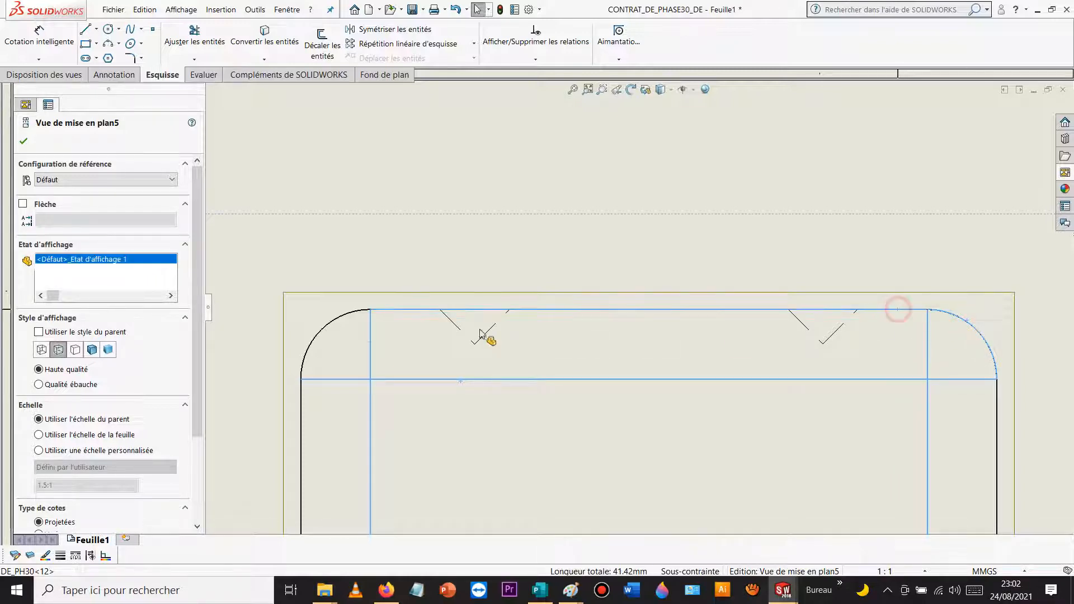
{"action": "left_click", "coordinate": [341, 321], "text": "ctrl"}
{"action": "left_click", "coordinate": [450, 320], "text": "ctrl"}
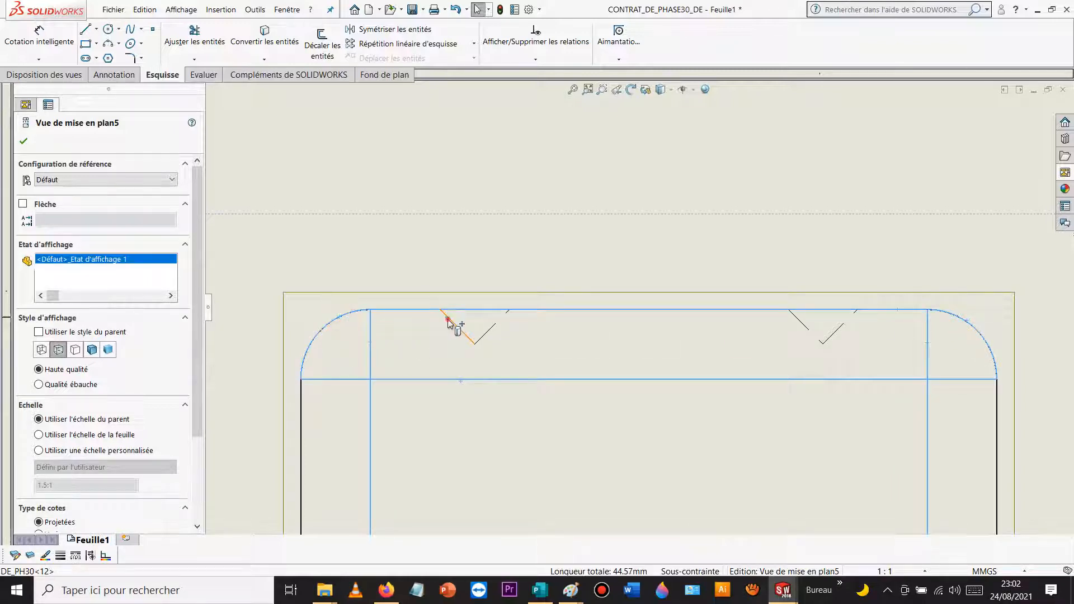
{"action": "left_click", "coordinate": [492, 327], "text": "ctrl"}
{"action": "left_click", "coordinate": [807, 327], "text": "ctrl"}
{"action": "left_click", "coordinate": [842, 329], "text": "ctrl"}
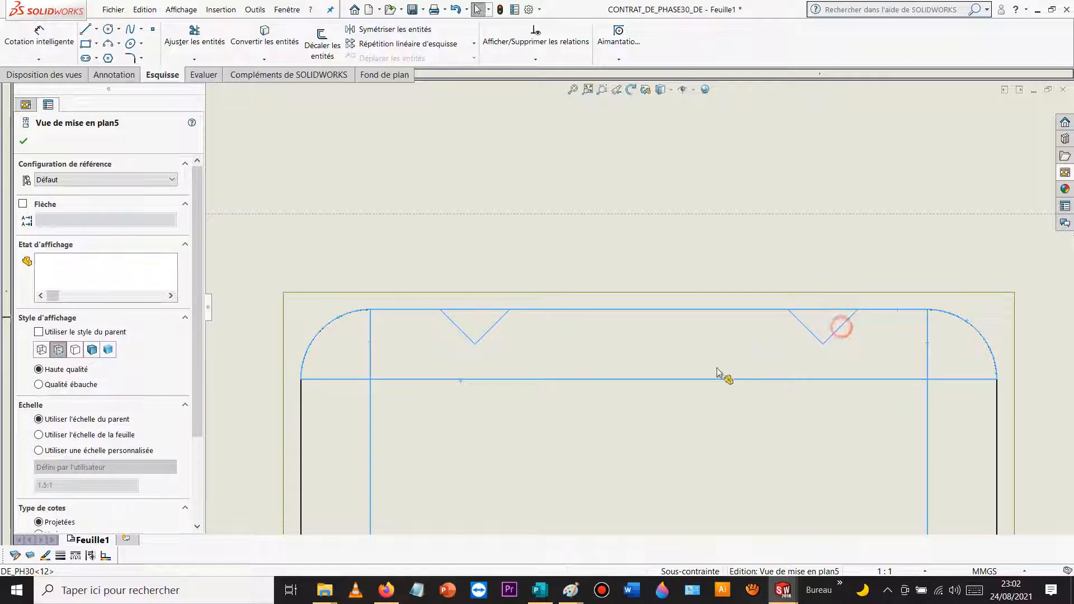
{"action": "left_click", "coordinate": [47, 556]}
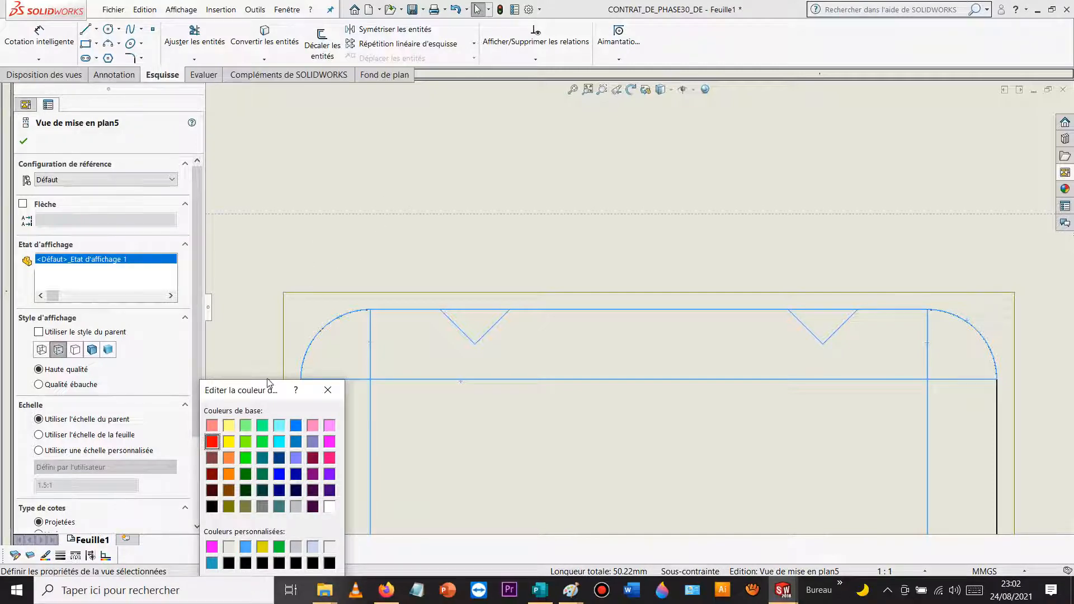
{"action": "left_click_drag", "start_coordinate": [252, 393], "coordinate": [143, 213]}
{"action": "left_click", "coordinate": [110, 436]}
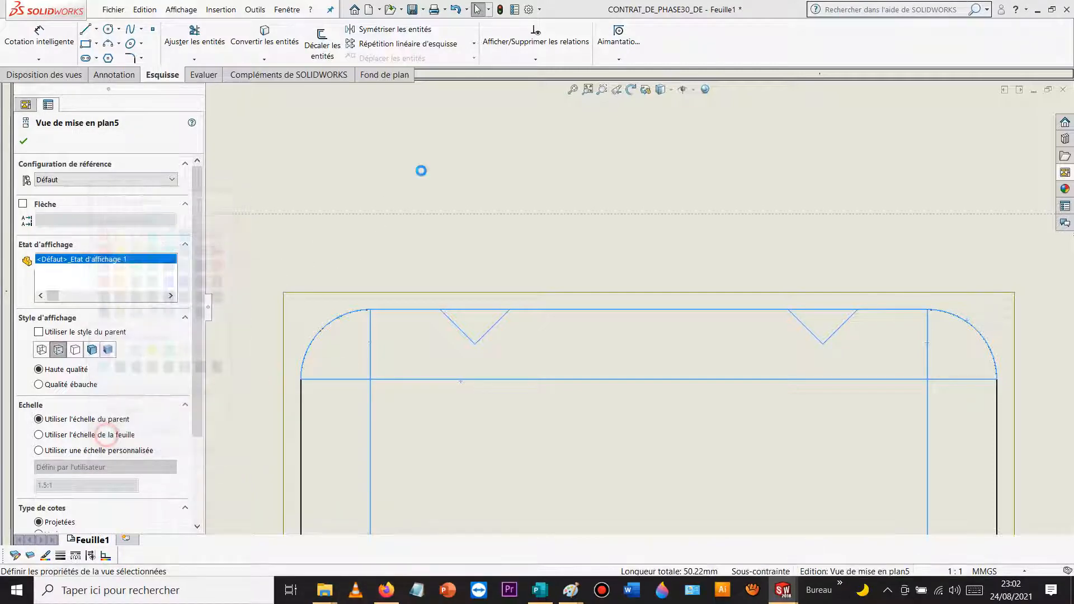
{"action": "left_click", "coordinate": [434, 186]}
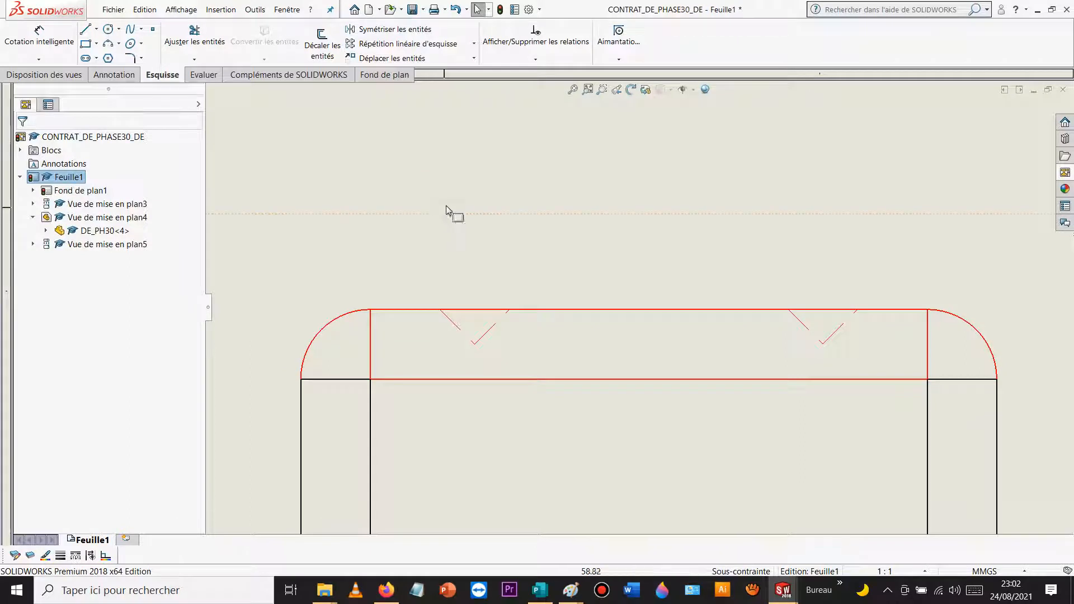
Step: Colour the short horizontal edge under the upper-left corner arc of the projected view red instead of the default colour
{"action": "left_click", "coordinate": [335, 381]}
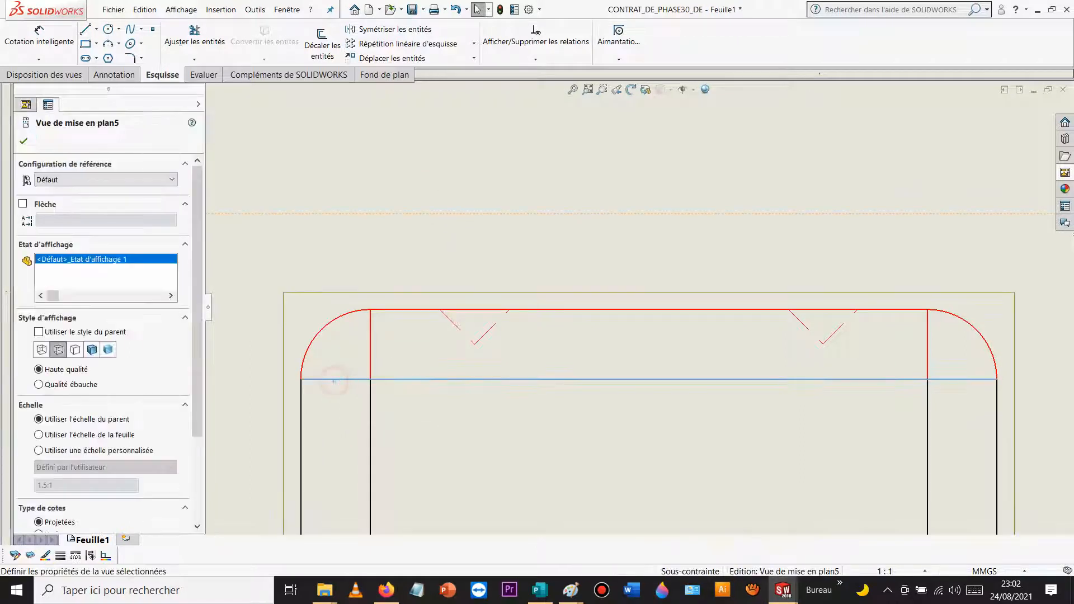
{"action": "left_click", "coordinate": [47, 560]}
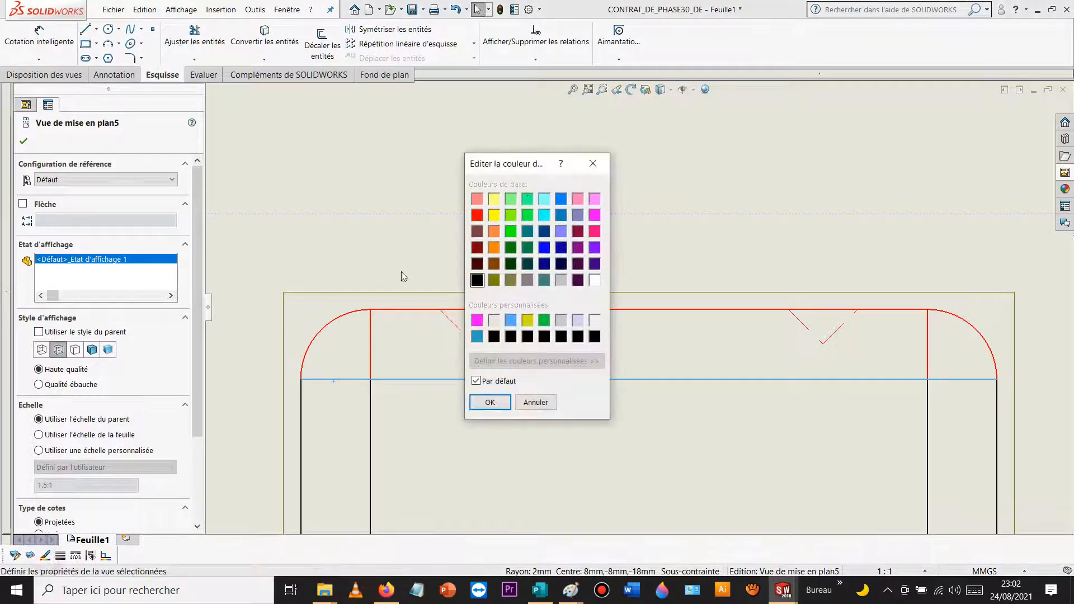
{"action": "left_click", "coordinate": [497, 383]}
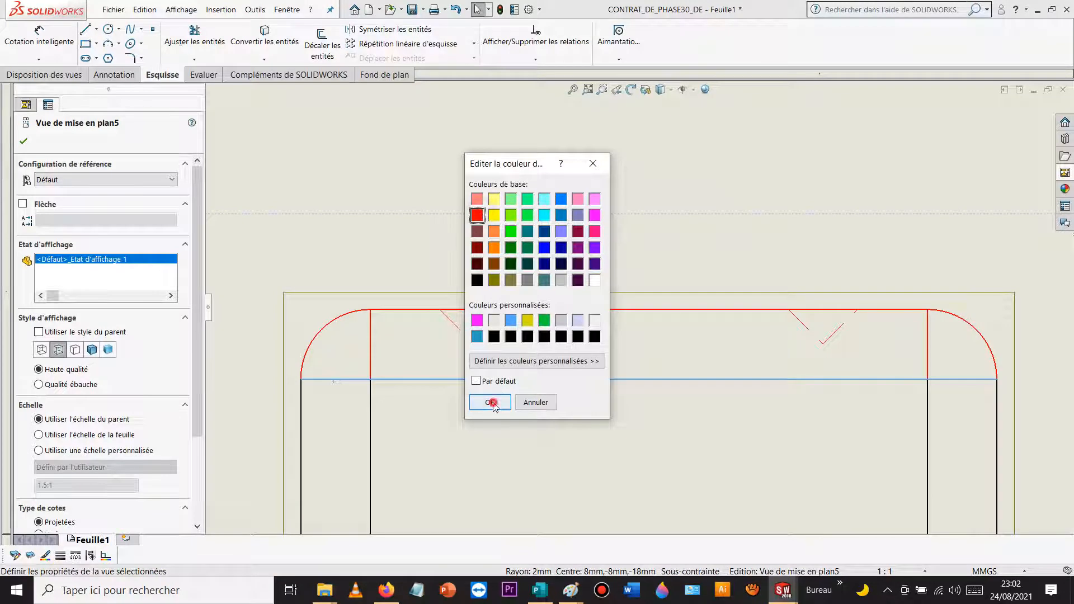
{"action": "left_click", "coordinate": [490, 403]}
{"action": "left_click", "coordinate": [720, 187]}
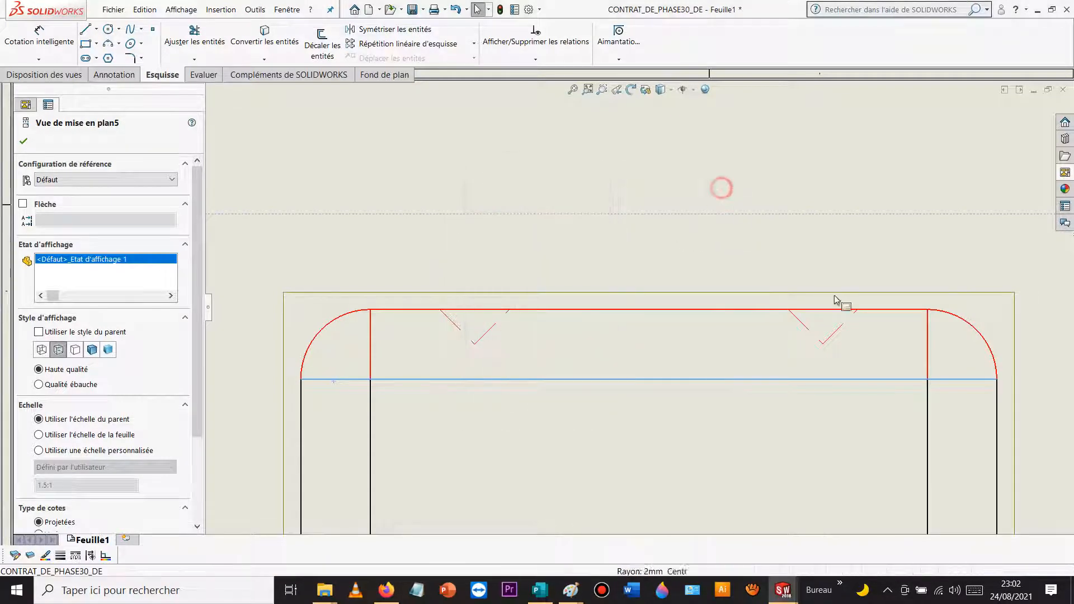
Step: Colour the short horizontal edge under the upper-right corner arc of the projected view red as well
{"action": "left_click", "coordinate": [956, 380]}
{"action": "left_click", "coordinate": [46, 556]}
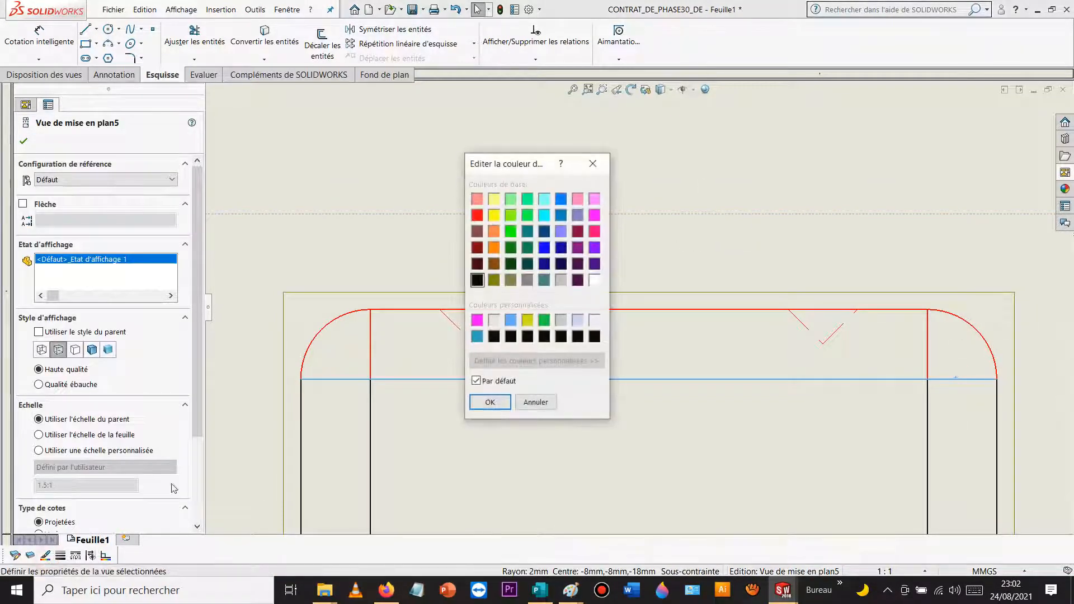
{"action": "left_click", "coordinate": [491, 402]}
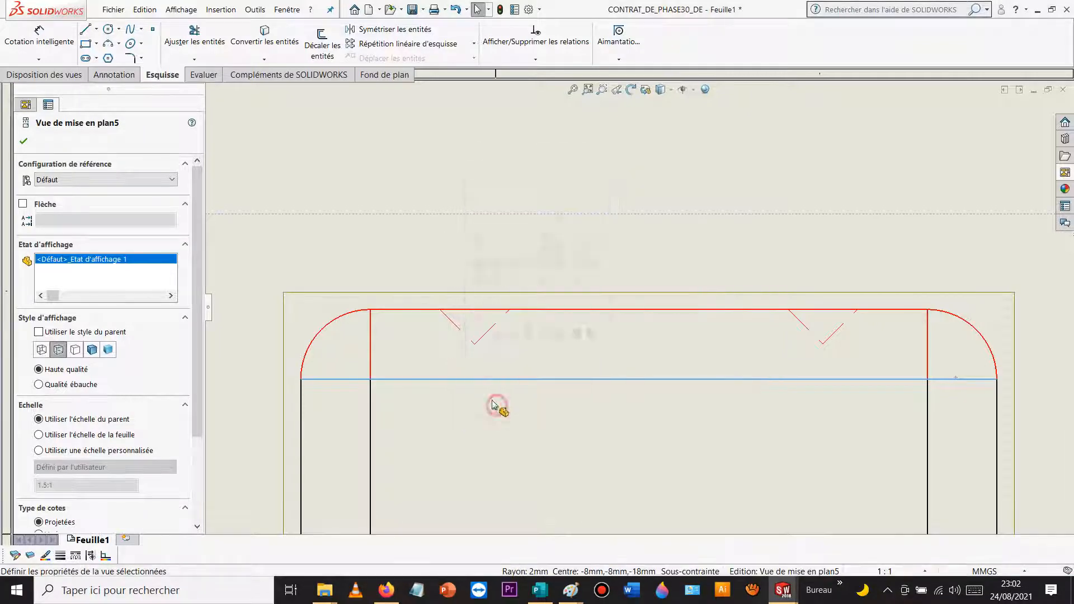
{"action": "left_click", "coordinate": [510, 257]}
{"action": "scroll", "coordinate": [633, 380], "scroll_direction": "up", "scroll_amount": 12}
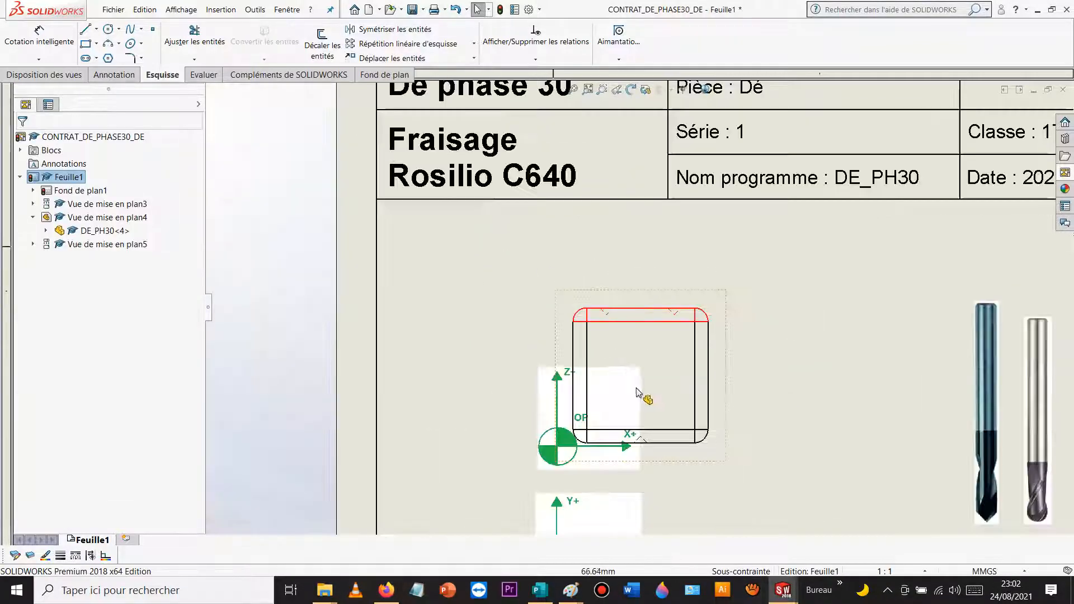
{"action": "scroll", "coordinate": [647, 458], "scroll_direction": "down", "scroll_amount": 4}
{"action": "scroll", "coordinate": [640, 442], "scroll_direction": "down", "scroll_amount": 3}
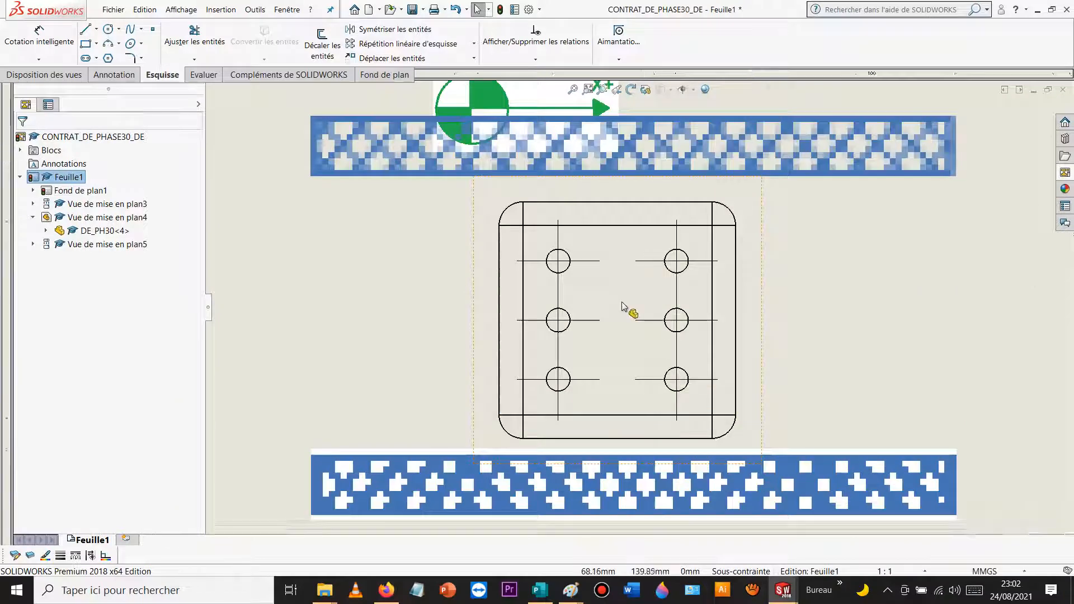
Step: Colour the top view's outer outline, corner arcs, adjoining inner edge segments and six hole circles red
{"action": "scroll", "coordinate": [598, 223], "scroll_direction": "down", "scroll_amount": 2}
{"action": "left_click", "coordinate": [594, 176]}
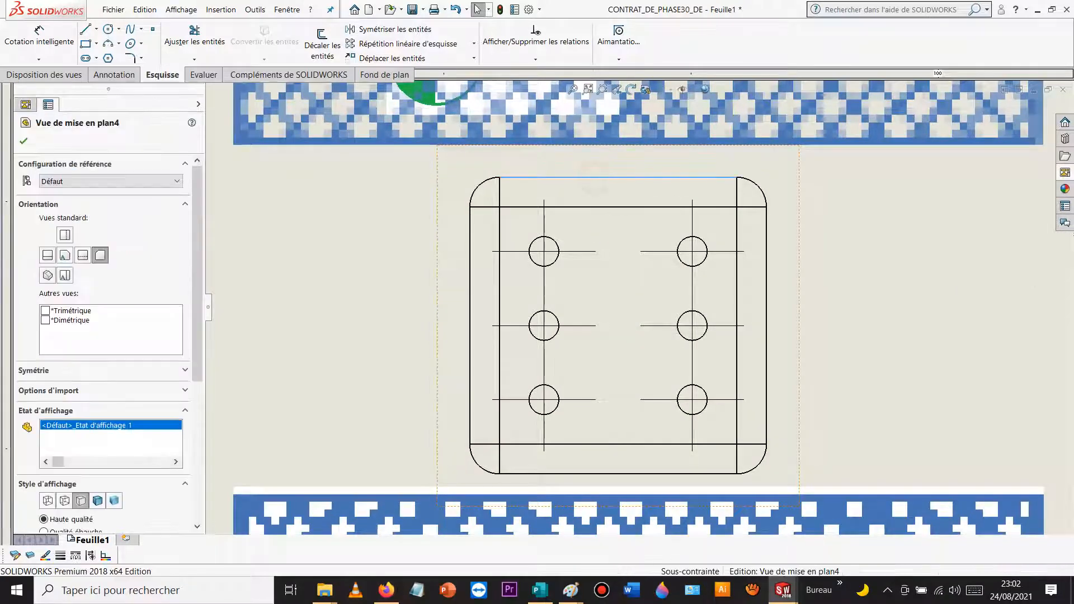
{"action": "left_click", "coordinate": [482, 183], "text": "ctrl"}
{"action": "left_click", "coordinate": [500, 189], "text": "ctrl"}
{"action": "left_click", "coordinate": [487, 206], "text": "ctrl"}
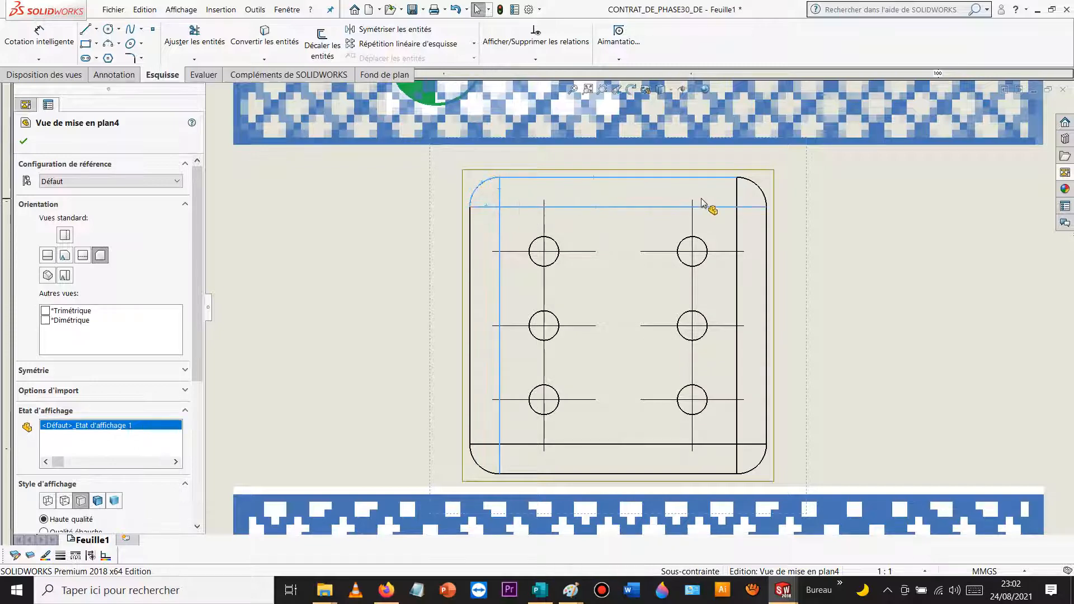
{"action": "left_click", "coordinate": [736, 192], "text": "ctrl"}
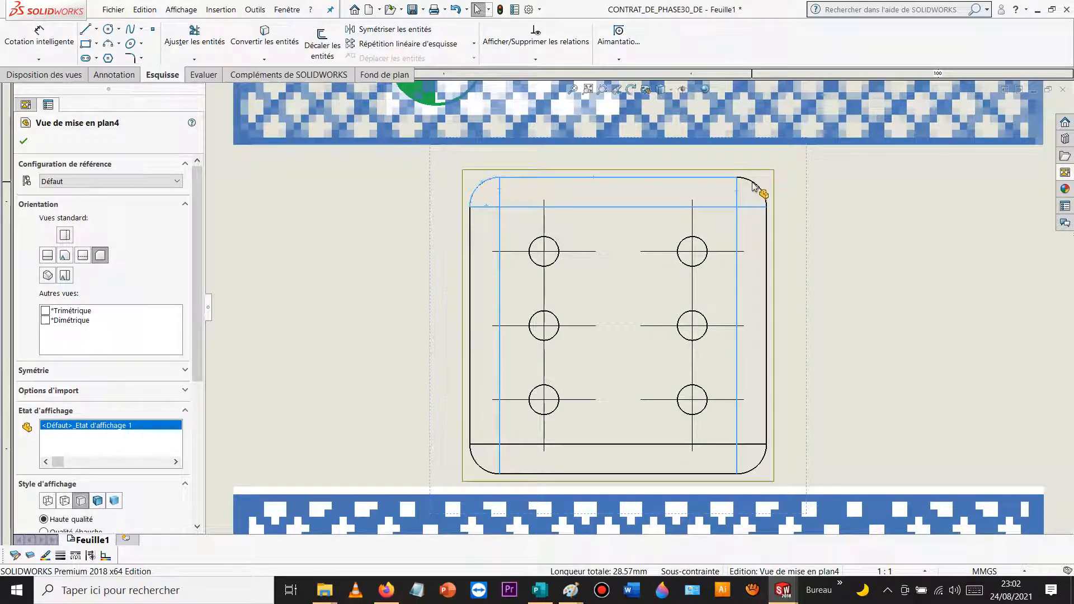
{"action": "left_click", "coordinate": [755, 185]}
{"action": "left_click", "coordinate": [767, 248]}
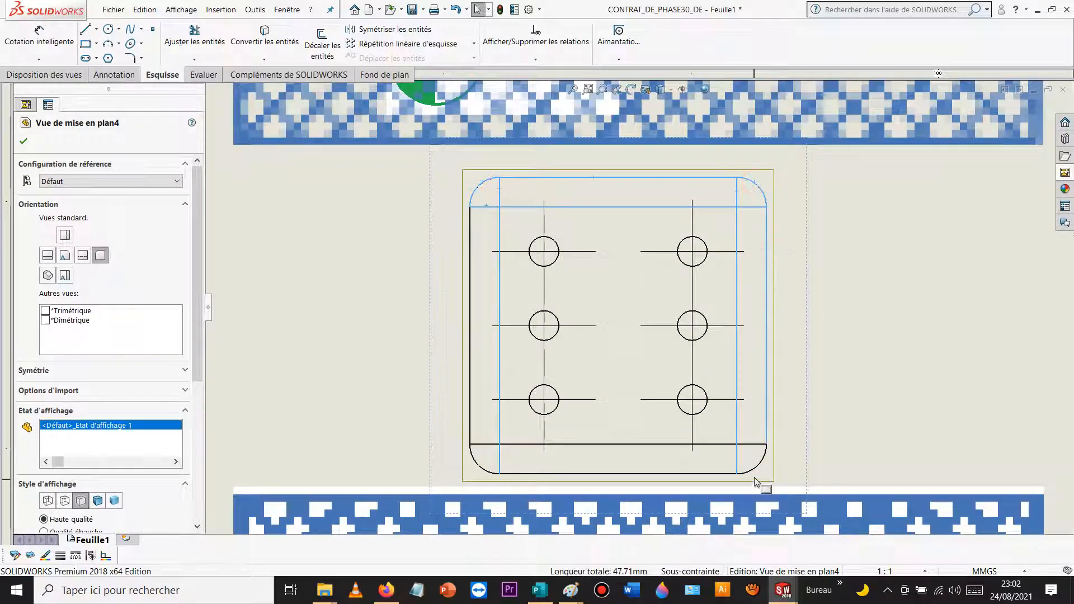
{"action": "left_click", "coordinate": [759, 471]}
{"action": "left_click", "coordinate": [750, 446], "text": "ctrl"}
{"action": "left_click", "coordinate": [725, 475], "text": "ctrl"}
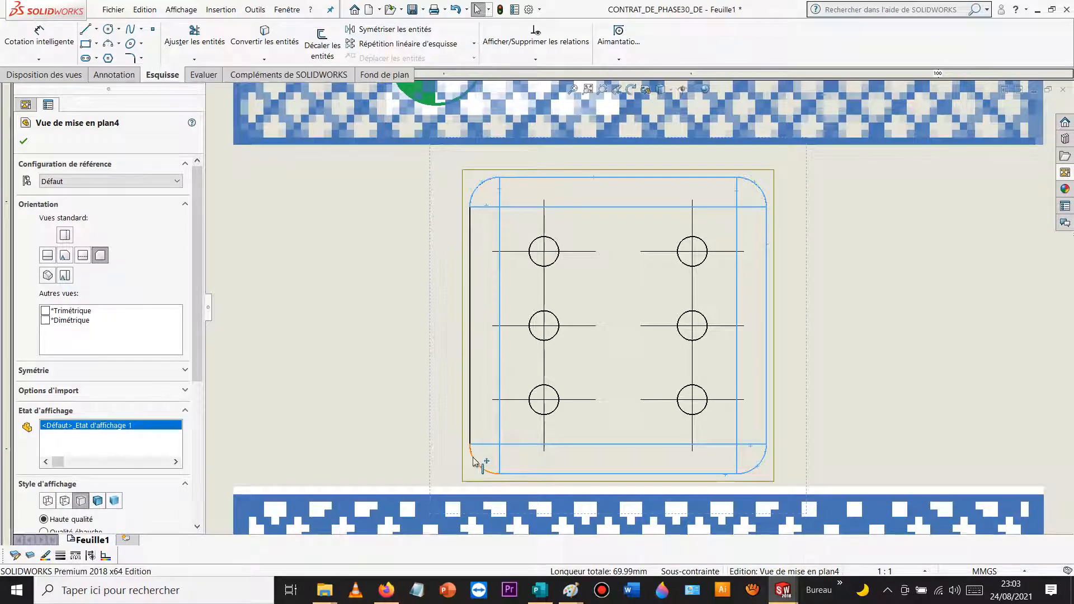
{"action": "left_click", "coordinate": [470, 433], "text": "ctrl"}
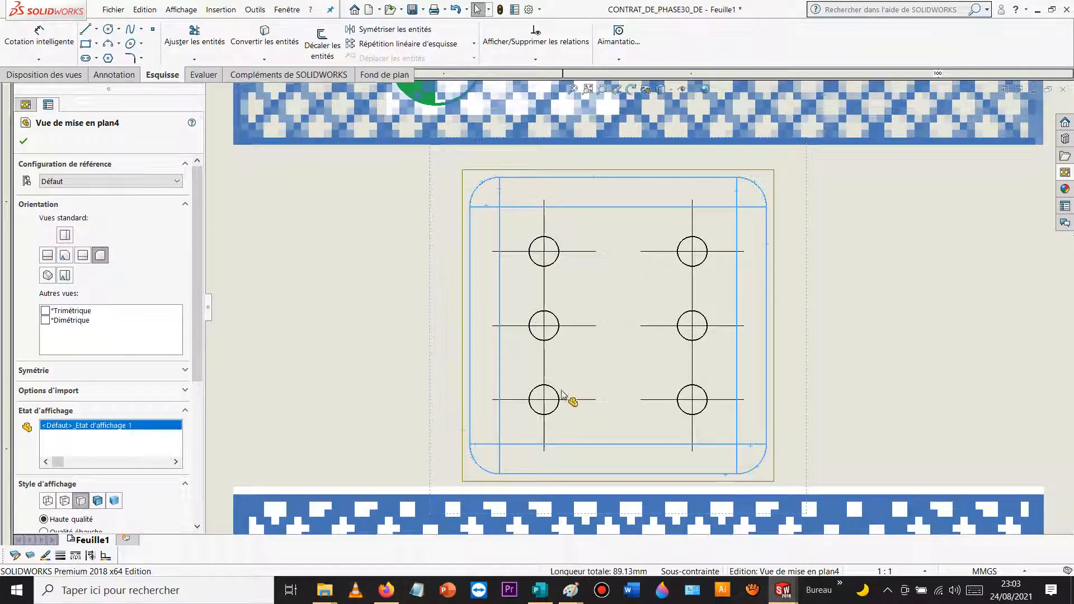
{"action": "left_click", "coordinate": [557, 398], "text": "ctrl"}
{"action": "left_click", "coordinate": [558, 334], "text": "ctrl"}
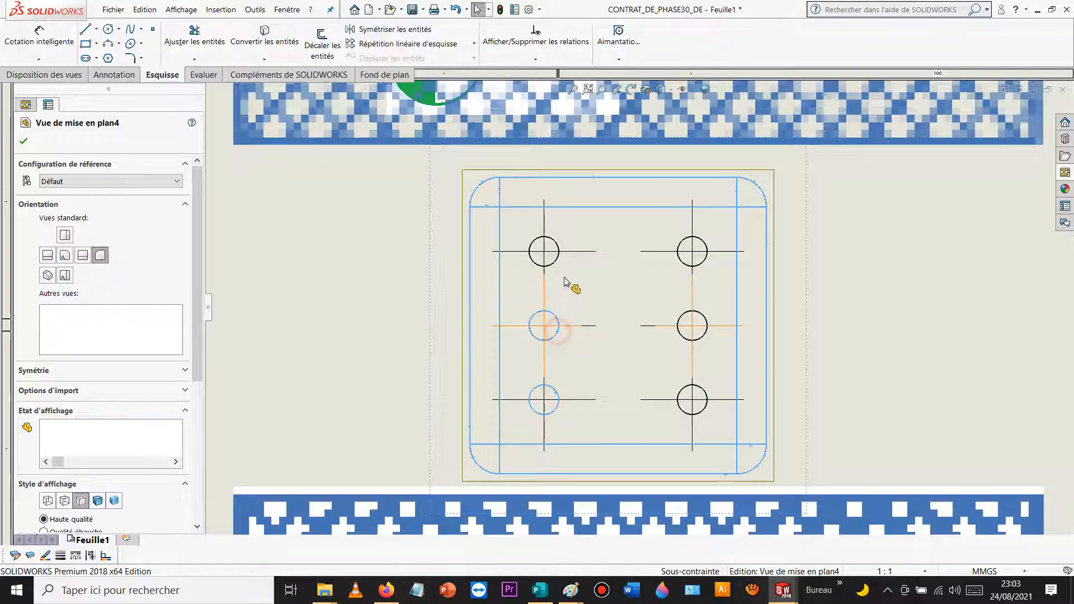
{"action": "left_click", "coordinate": [556, 265], "text": "ctrl"}
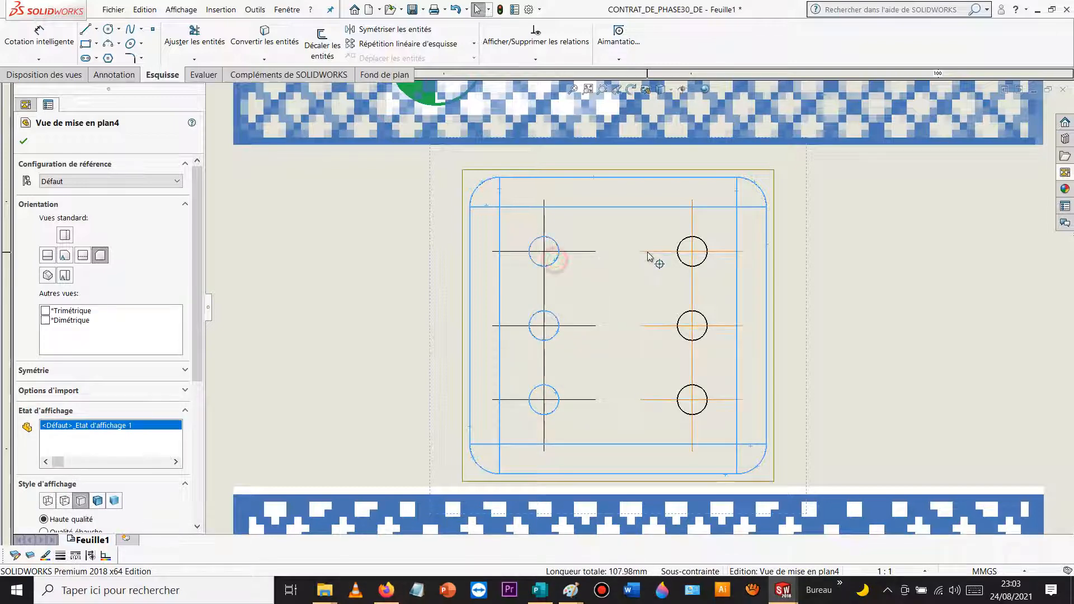
{"action": "left_click", "coordinate": [685, 268], "text": "ctrl"}
{"action": "left_click", "coordinate": [682, 318], "text": "ctrl"}
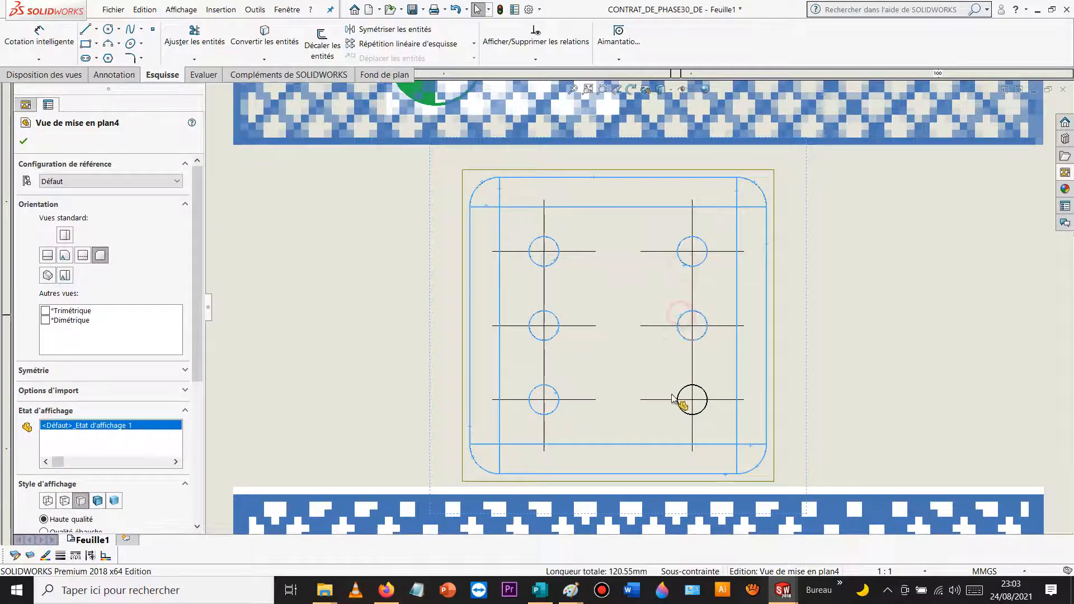
{"action": "left_click", "coordinate": [686, 392], "text": "ctrl"}
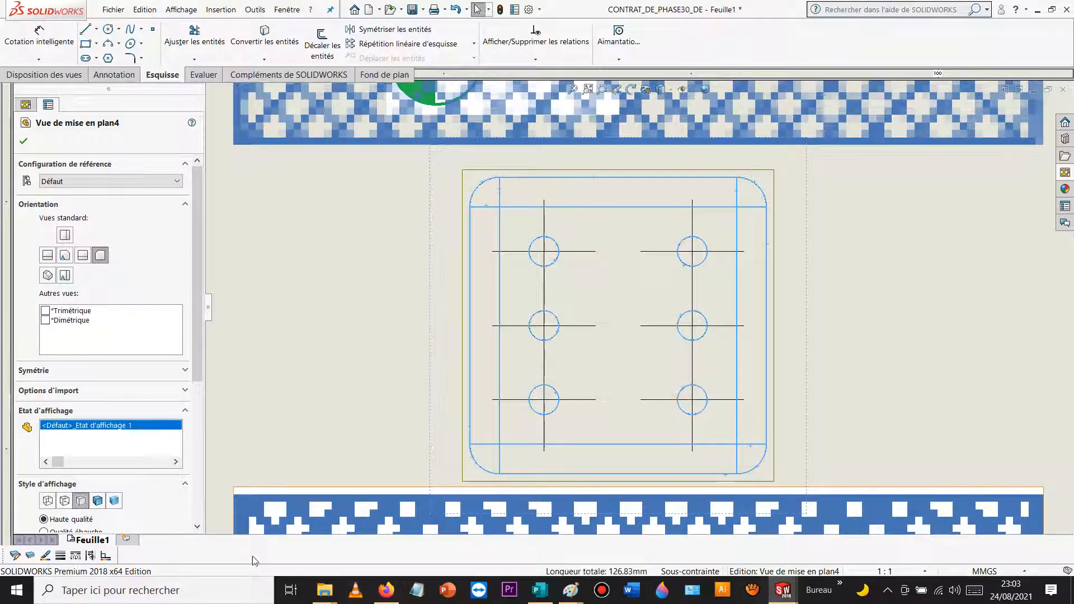
{"action": "left_click", "coordinate": [49, 557]}
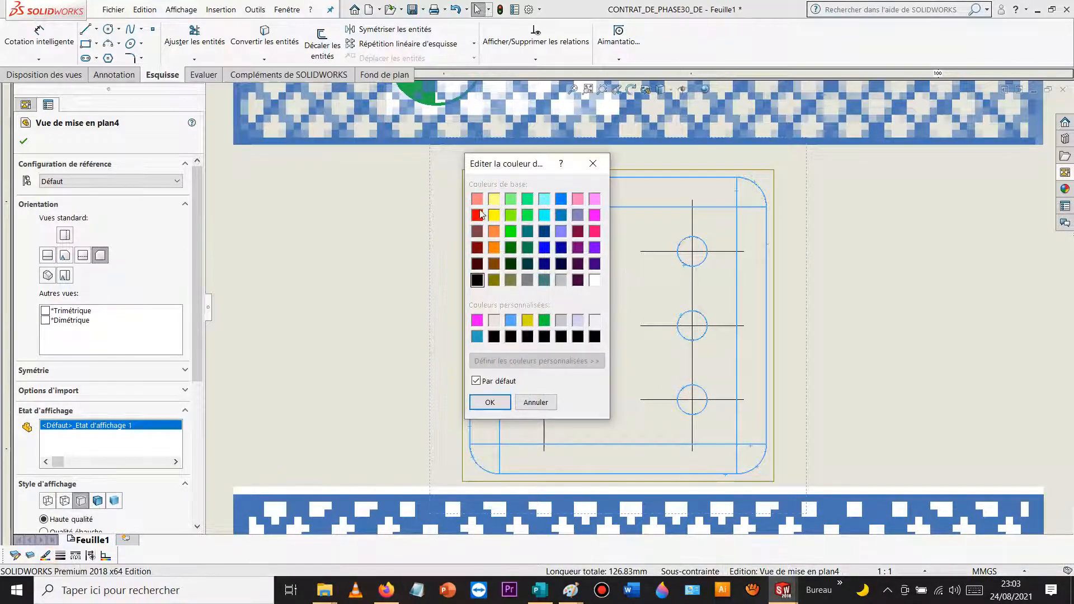
{"action": "left_click", "coordinate": [489, 402]}
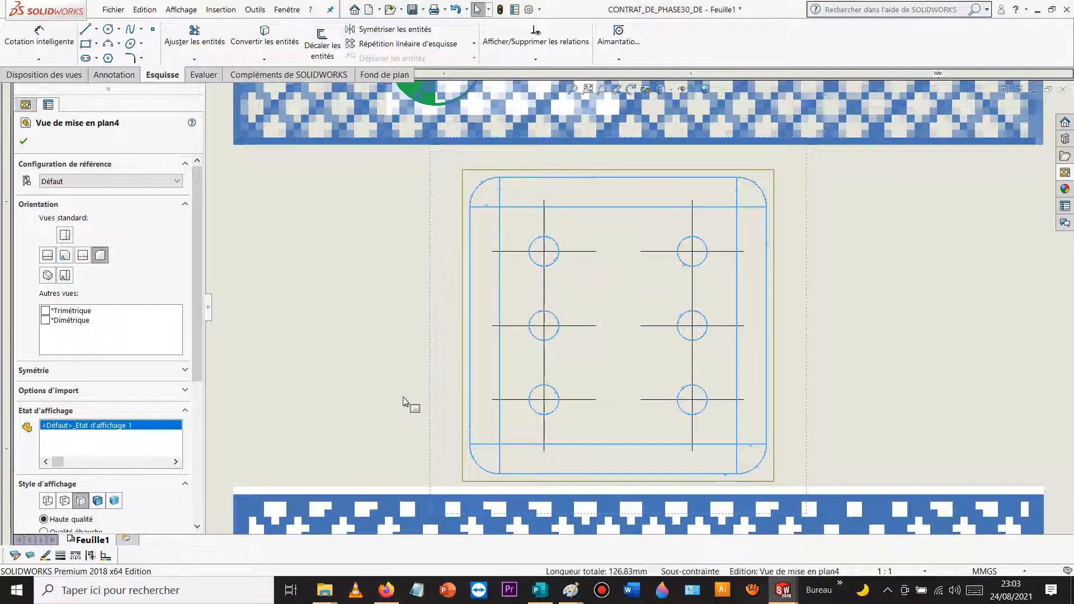
Step: Colour the four long inner edge lines of the top view red as well
{"action": "left_click", "coordinate": [500, 226]}
{"action": "left_click", "coordinate": [522, 207], "text": "ctrl"}
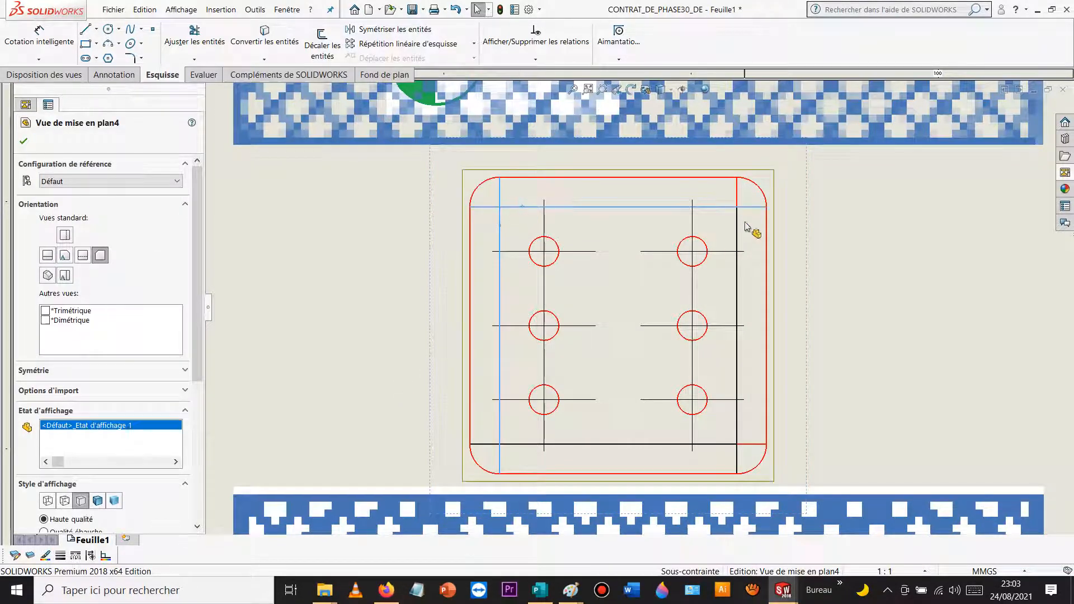
{"action": "left_click", "coordinate": [738, 231], "text": "ctrl"}
{"action": "left_click", "coordinate": [703, 445], "text": "ctrl"}
{"action": "left_click", "coordinate": [49, 554]}
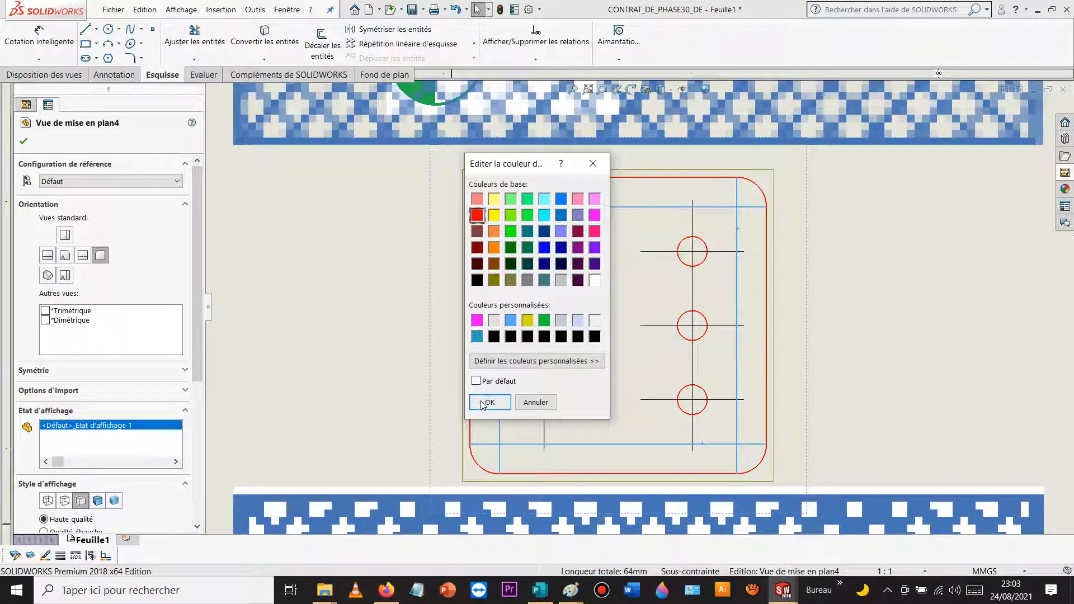
{"action": "left_click", "coordinate": [490, 402]}
{"action": "left_click", "coordinate": [354, 402]}
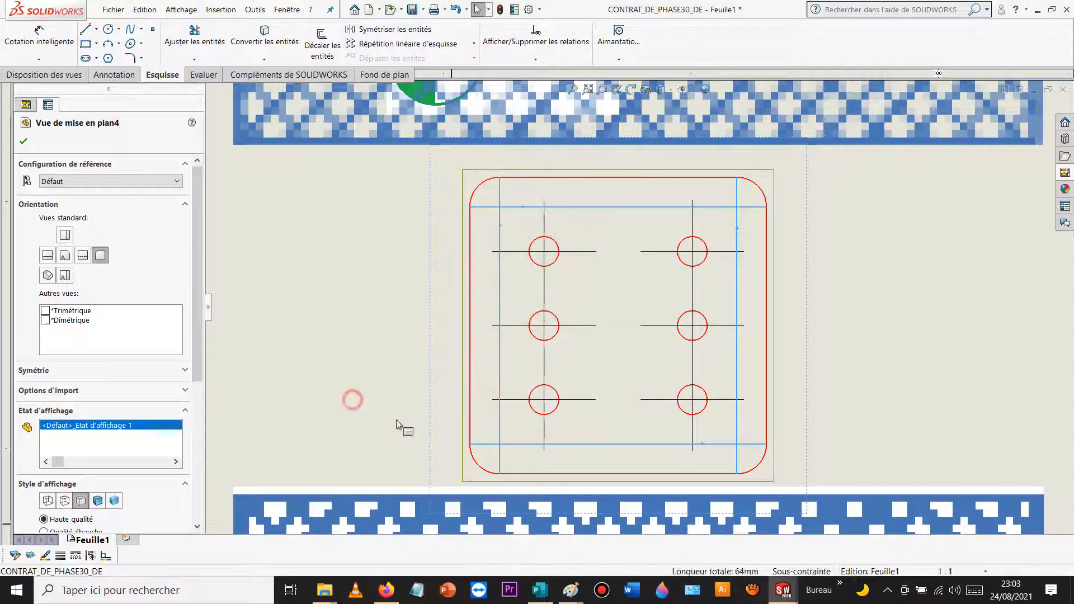
Step: Colour the remaining short inner edge segments at the corners of the top view red
{"action": "left_click", "coordinate": [737, 458]}
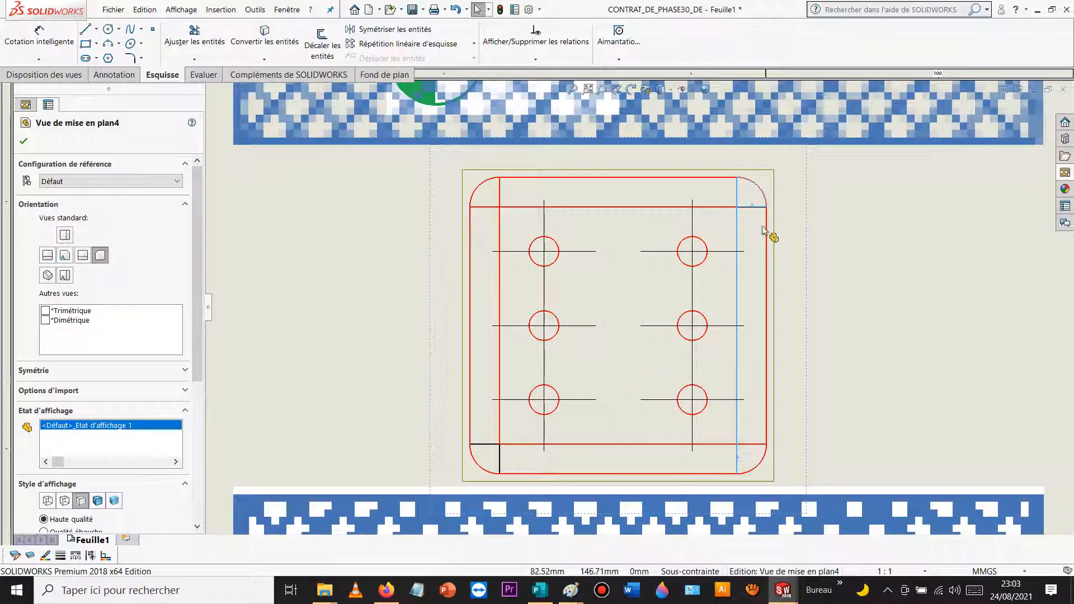
{"action": "left_click", "coordinate": [753, 208], "text": "ctrl"}
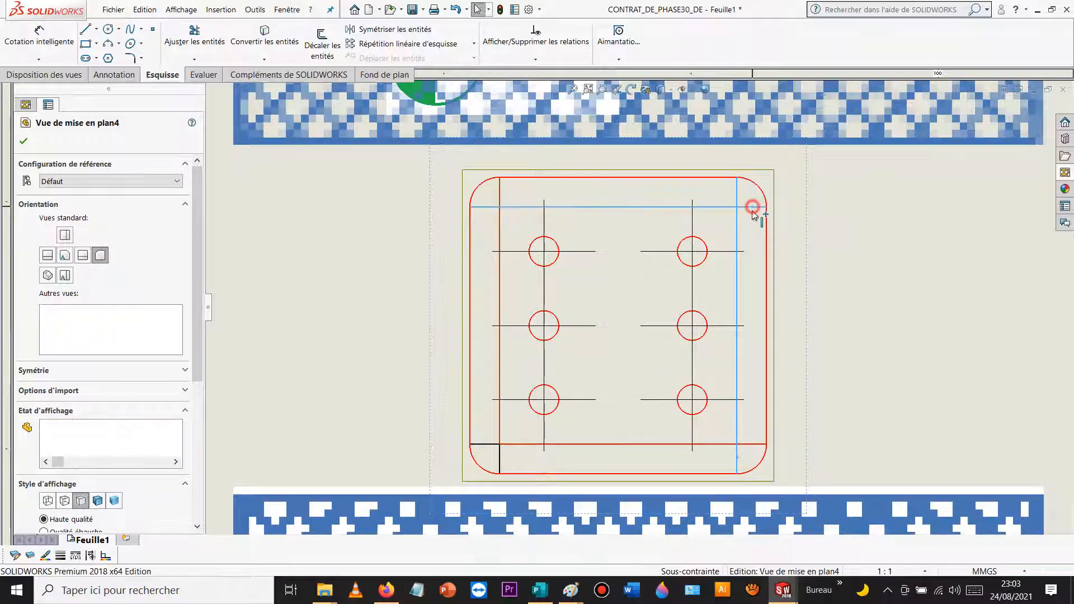
{"action": "left_click", "coordinate": [500, 463], "text": "ctrl"}
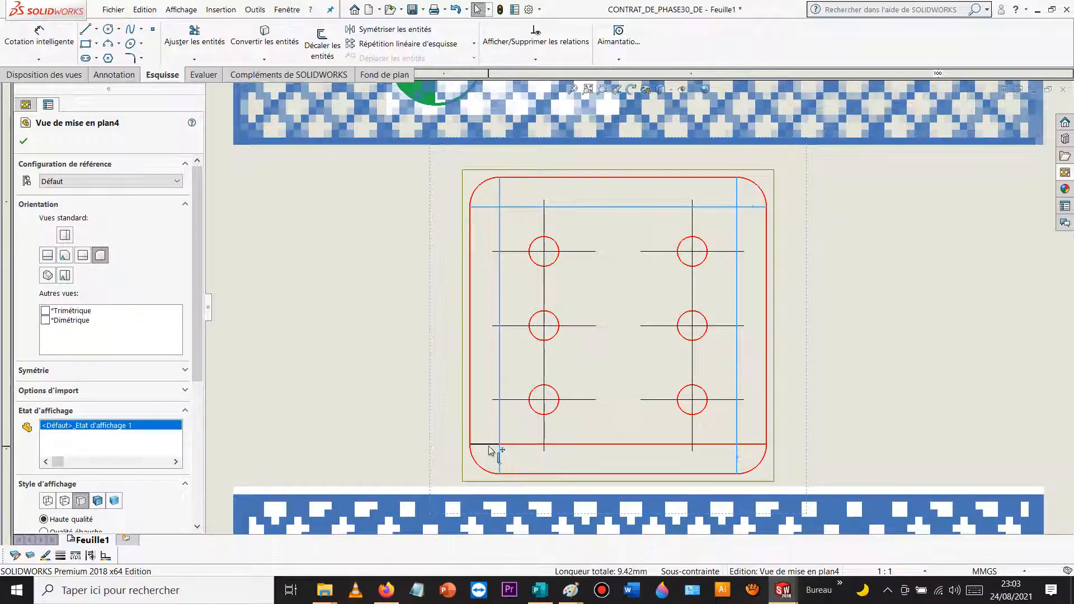
{"action": "left_click", "coordinate": [489, 445], "text": "ctrl"}
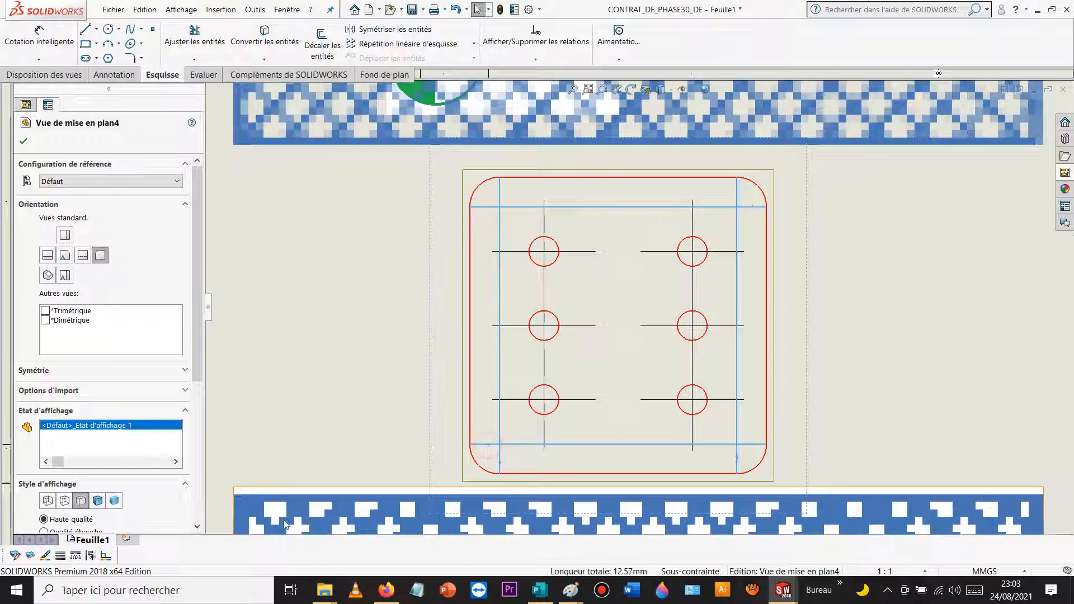
{"action": "left_click", "coordinate": [46, 555]}
{"action": "left_click", "coordinate": [477, 216]}
{"action": "left_click", "coordinate": [486, 403]}
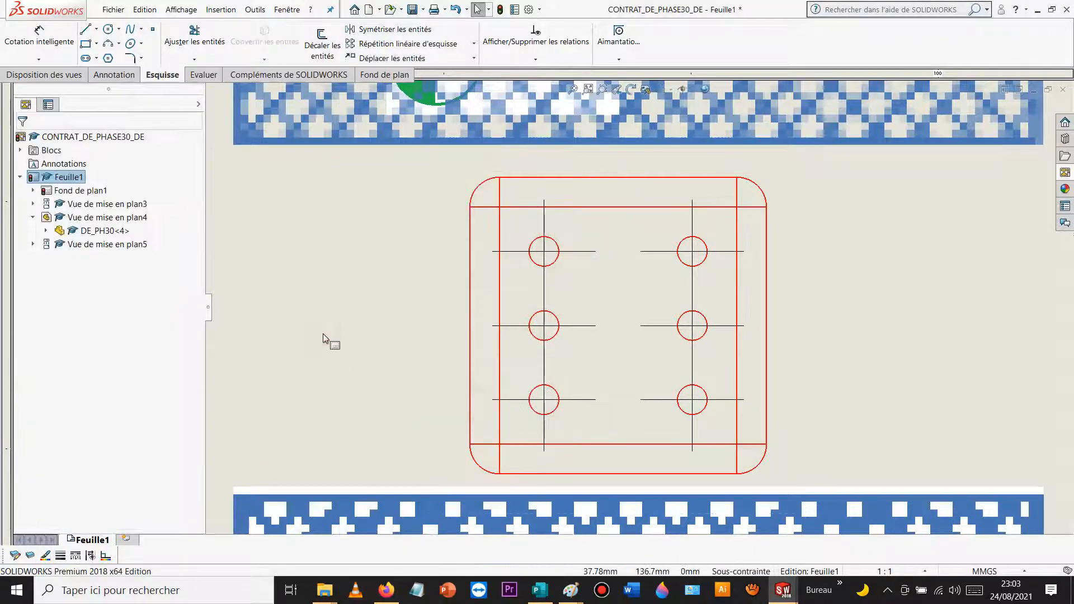
Step: Move the X+/Y+ OP origin image onto the centre of the part's top view
{"action": "scroll", "coordinate": [627, 302], "scroll_direction": "up", "scroll_amount": 9}
{"action": "scroll", "coordinate": [647, 291], "scroll_direction": "down", "scroll_amount": 4}
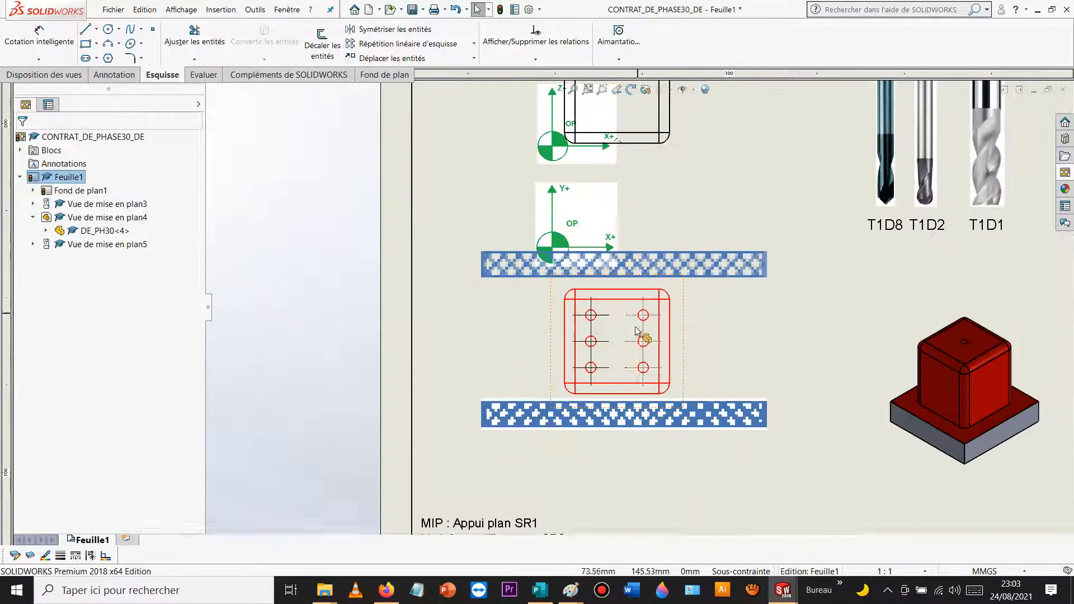
{"action": "scroll", "coordinate": [638, 324], "scroll_direction": "down", "scroll_amount": 3}
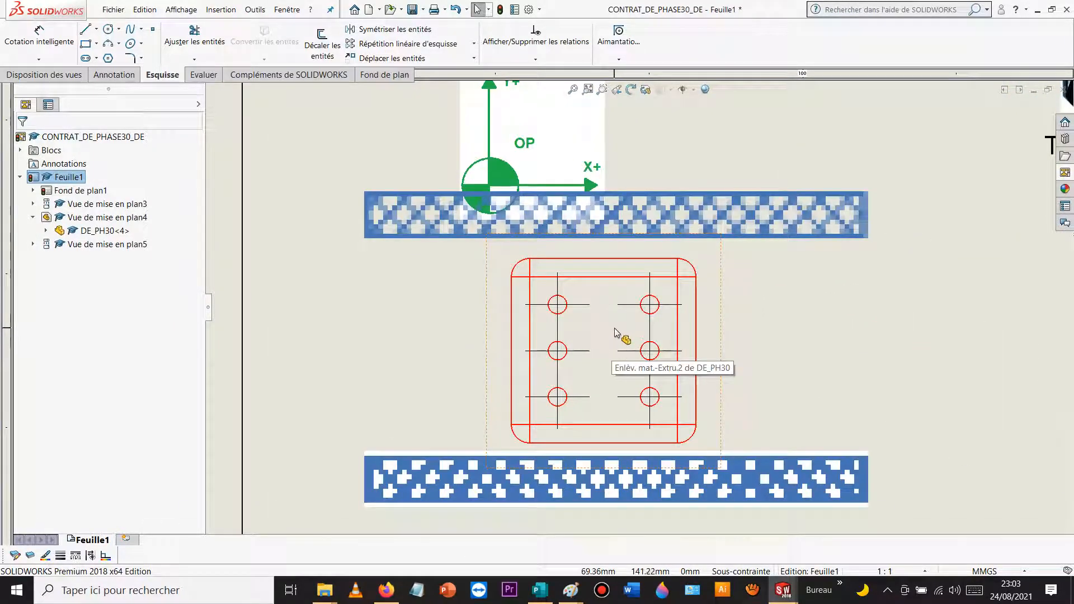
{"action": "left_click", "coordinate": [504, 167]}
{"action": "mouse_move", "coordinate": [504, 167]}
{"action": "left_mouse_down"}
{"action": "mouse_move", "coordinate": [575, 301]}
{"action": "mouse_move", "coordinate": [616, 340]}
{"action": "mouse_move", "coordinate": [619, 329]}
{"action": "left_mouse_up"}
Step: Move the part's top view left and up so its upper edge overlaps the upper jaw image
{"action": "scroll", "coordinate": [637, 309], "scroll_direction": "up", "scroll_amount": 6}
{"action": "scroll", "coordinate": [664, 278], "scroll_direction": "down", "scroll_amount": 2}
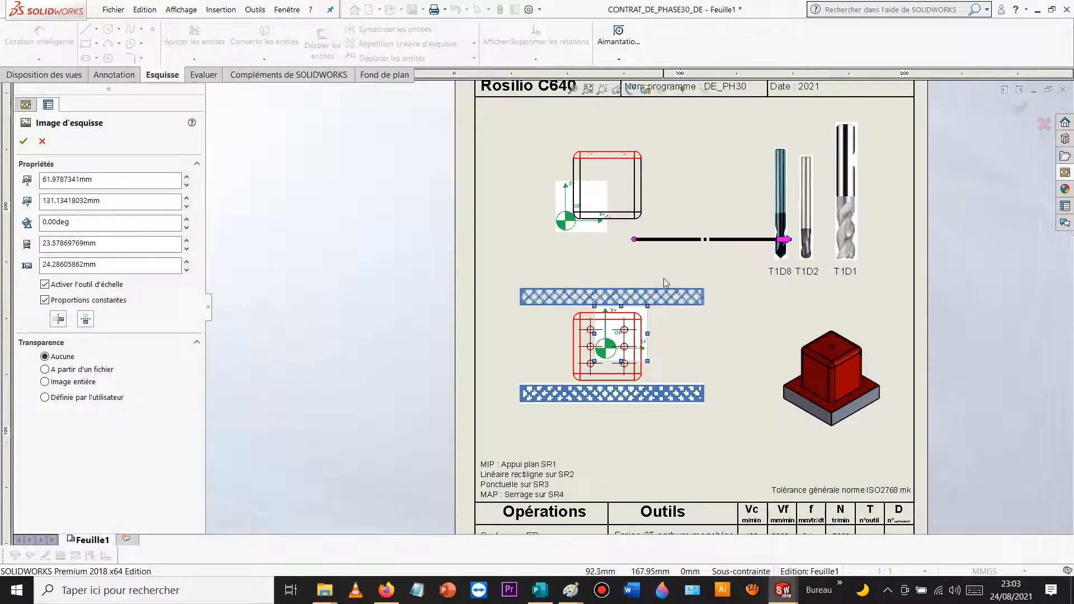
{"action": "scroll", "coordinate": [666, 282], "scroll_direction": "down", "scroll_amount": 3}
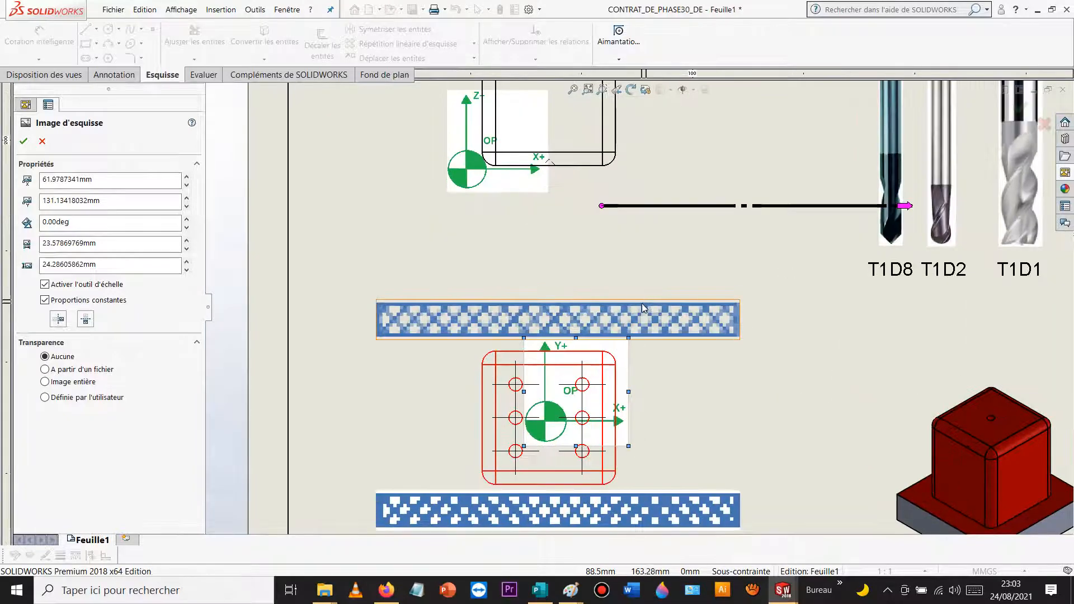
{"action": "left_click", "coordinate": [642, 303]}
{"action": "mouse_move", "coordinate": [479, 388]}
{"action": "left_mouse_down"}
{"action": "mouse_move", "coordinate": [449, 321]}
{"action": "mouse_move", "coordinate": [440, 362]}
{"action": "left_mouse_up"}
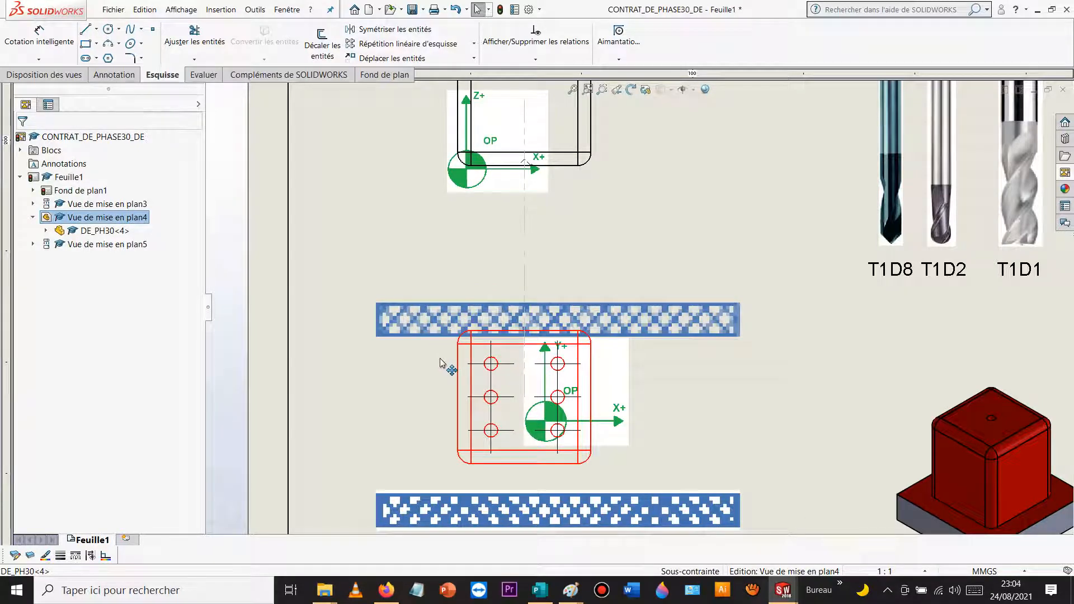
{"action": "scroll", "coordinate": [616, 372], "scroll_direction": "up", "scroll_amount": 3}
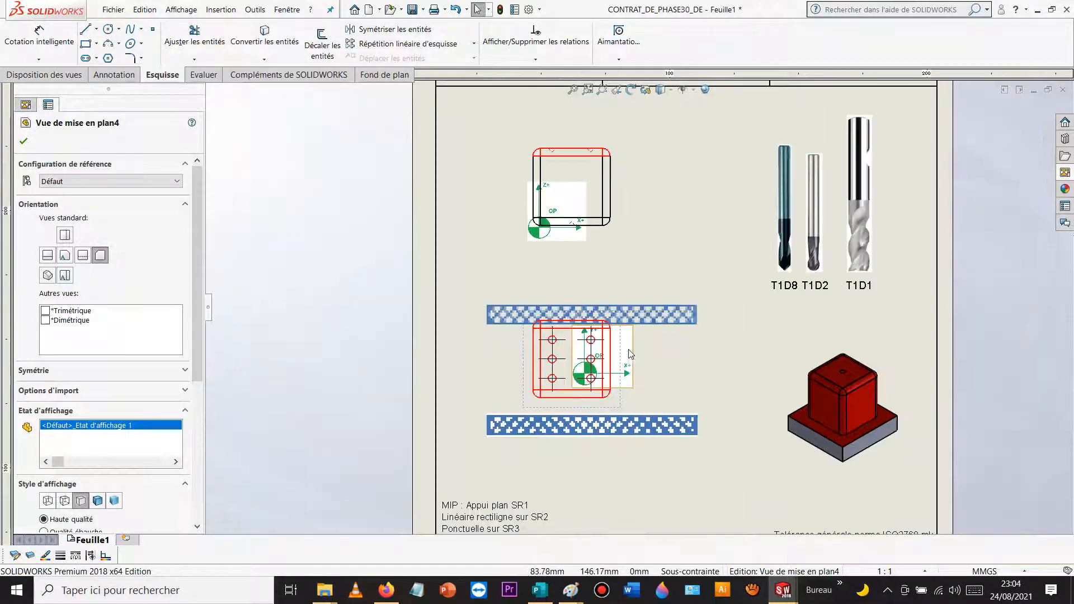
{"action": "left_click", "coordinate": [666, 368]}
Step: Shrink the X+/Y+ origin image to about 16.7 by 17.2 mm, centred on the top view, with transparency taken from file
{"action": "scroll", "coordinate": [642, 360], "scroll_direction": "down", "scroll_amount": 1}
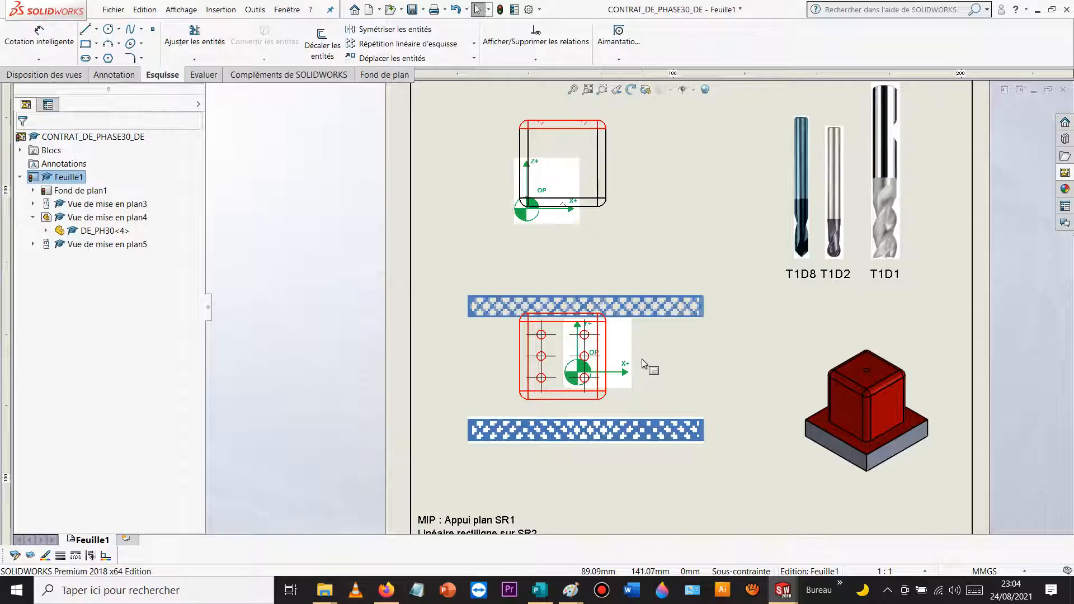
{"action": "scroll", "coordinate": [641, 370], "scroll_direction": "down", "scroll_amount": 2}
{"action": "left_click", "coordinate": [620, 332]}
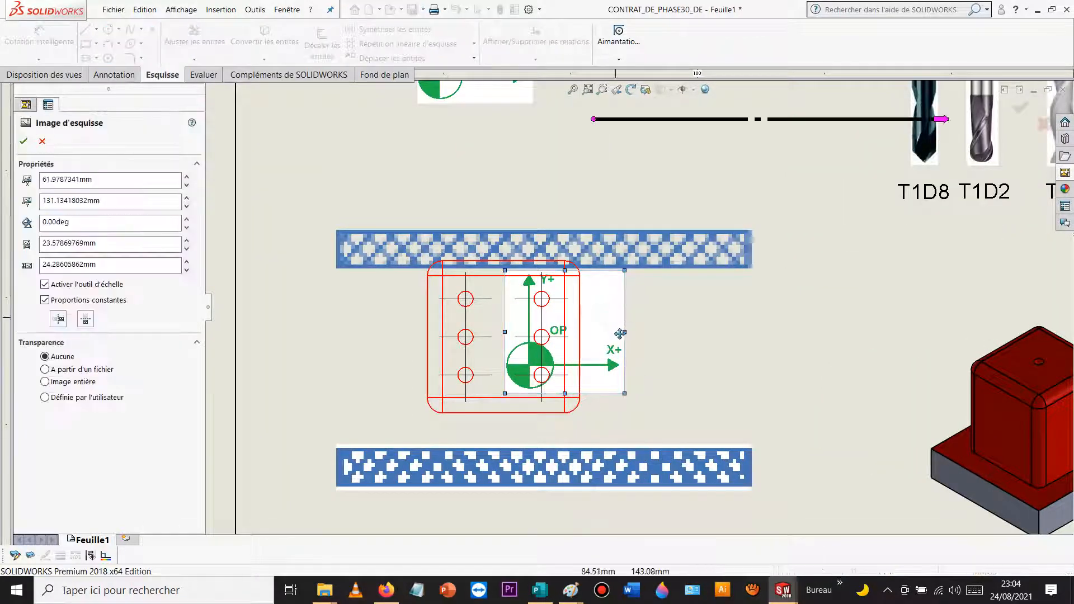
{"action": "mouse_move", "coordinate": [624, 394]}
{"action": "left_mouse_down"}
{"action": "mouse_move", "coordinate": [593, 324]}
{"action": "mouse_move", "coordinate": [569, 301]}
{"action": "left_mouse_up"}
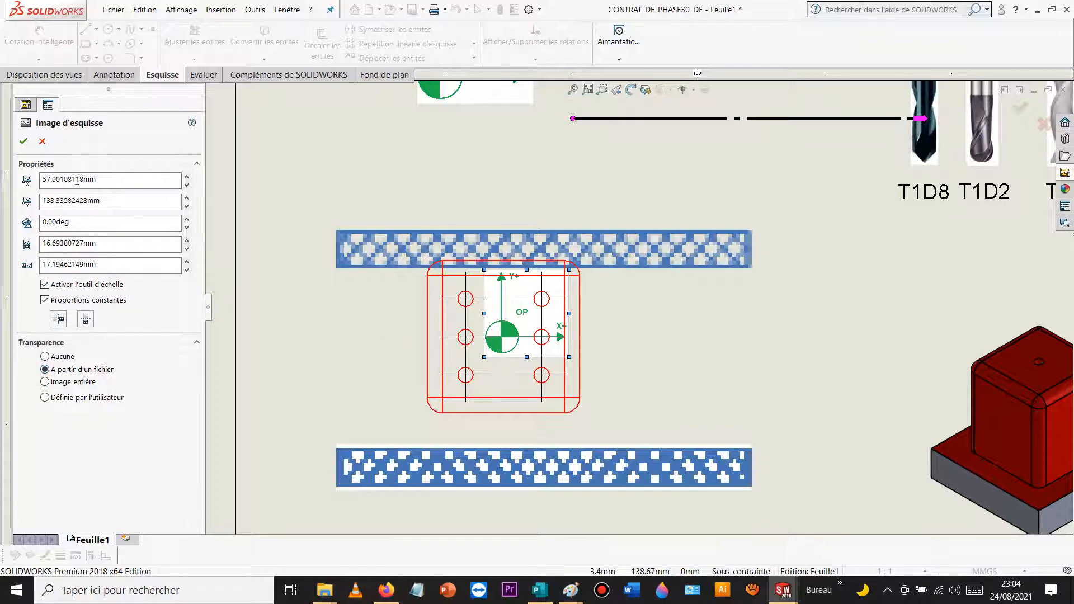
{"action": "left_click", "coordinate": [25, 140]}
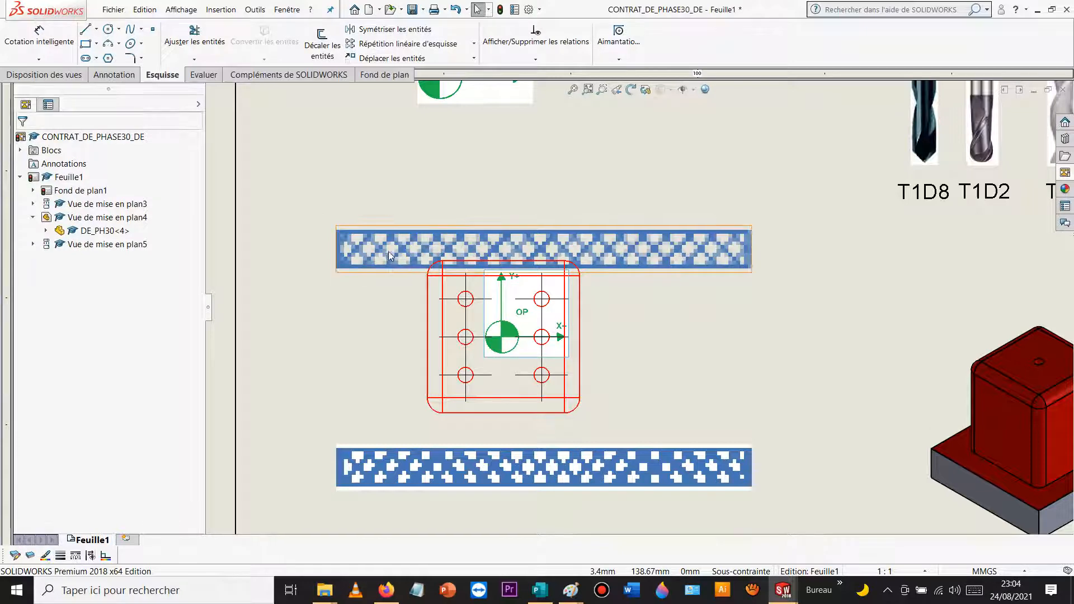
Step: Move the upper and lower jaw images inward so they overlap the upper and lower edges of the part's top view
{"action": "mouse_move", "coordinate": [388, 250]}
{"action": "left_mouse_down"}
{"action": "mouse_move", "coordinate": [378, 283]}
{"action": "mouse_move", "coordinate": [352, 284]}
{"action": "left_mouse_up"}
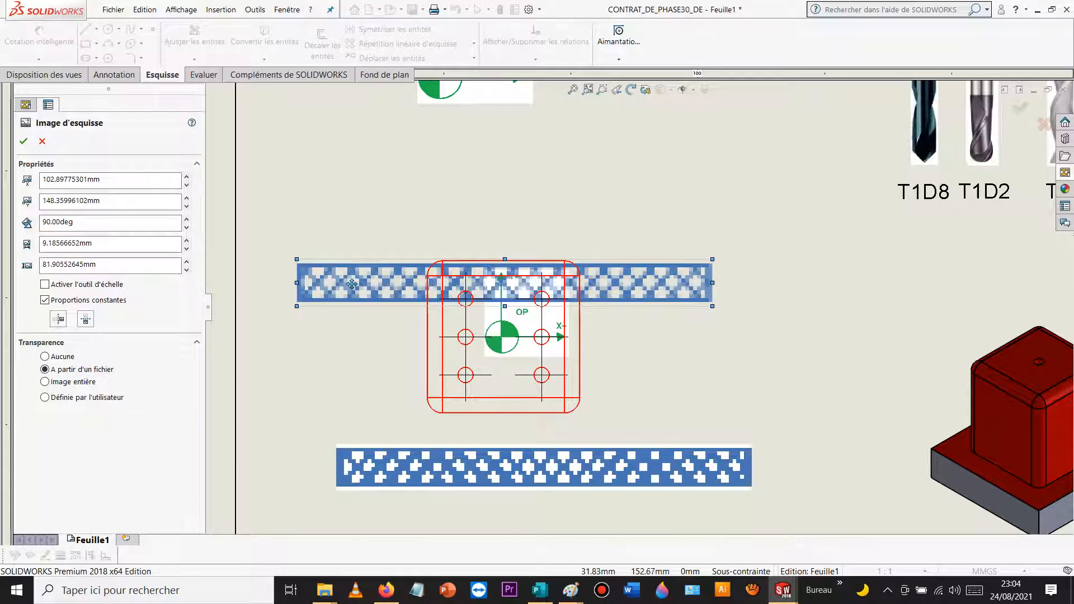
{"action": "left_click", "coordinate": [372, 336]}
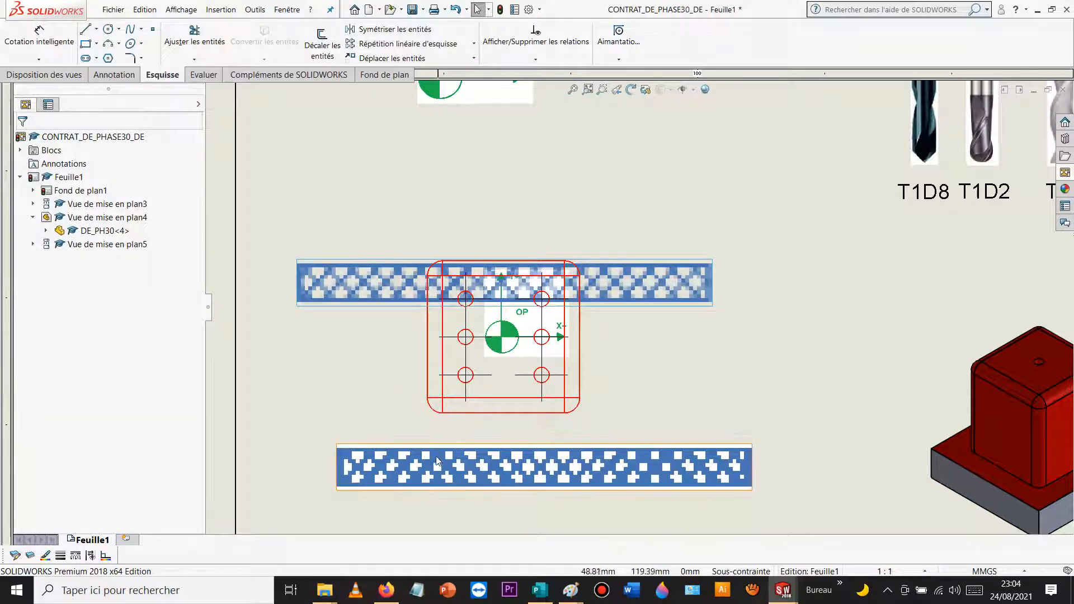
{"action": "left_click", "coordinate": [418, 463]}
{"action": "left_click_drag", "start_coordinate": [417, 462], "coordinate": [377, 383]}
{"action": "key", "text": "Escape"}
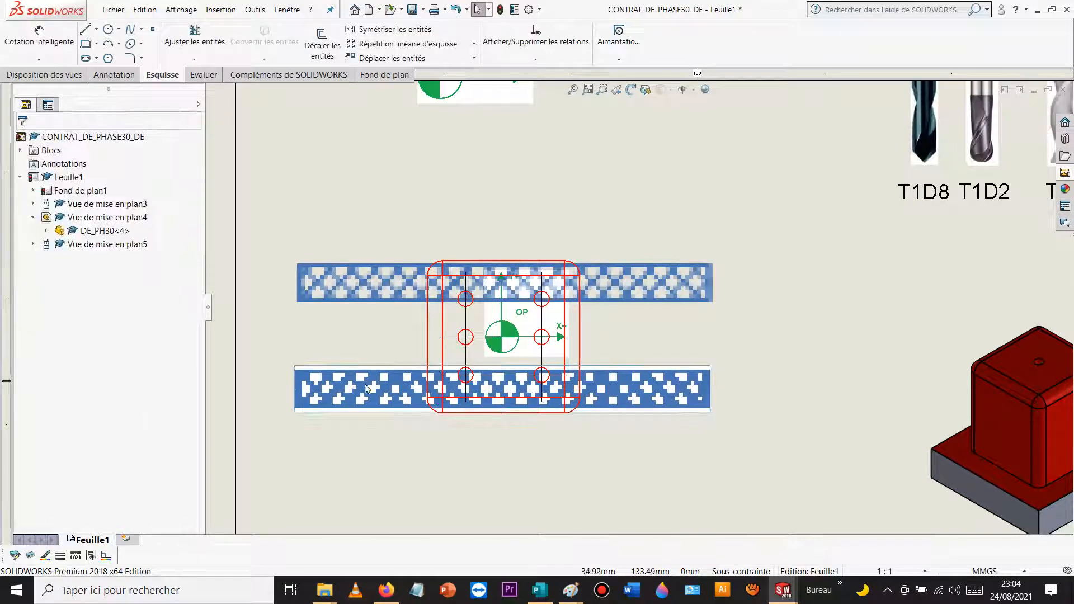
Step: Set the transparency of the lower jaw image to be taken from file
{"action": "left_click", "coordinate": [336, 369]}
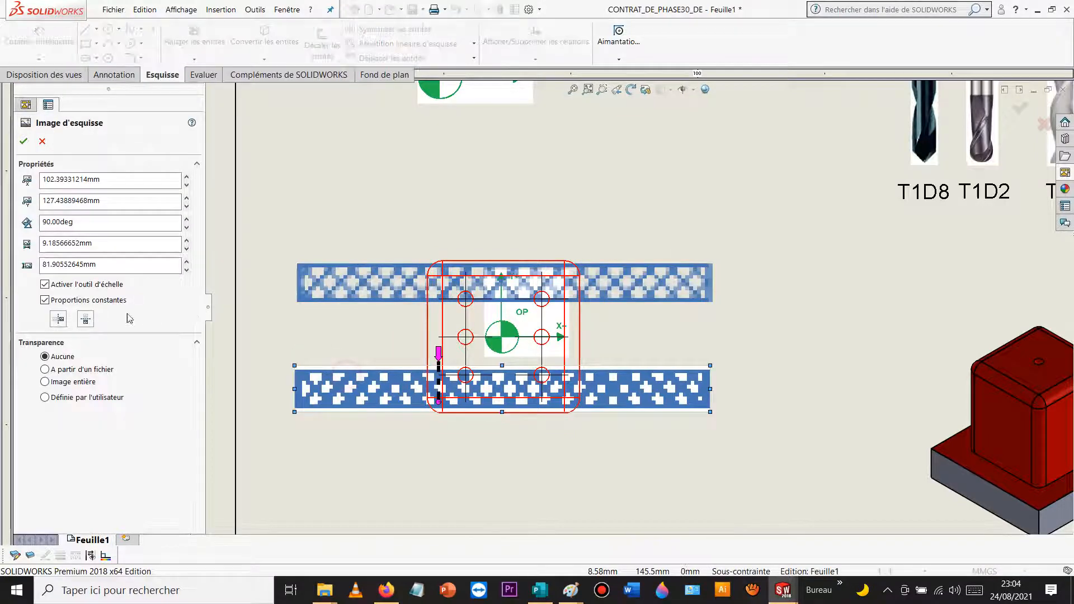
{"action": "left_click", "coordinate": [46, 370]}
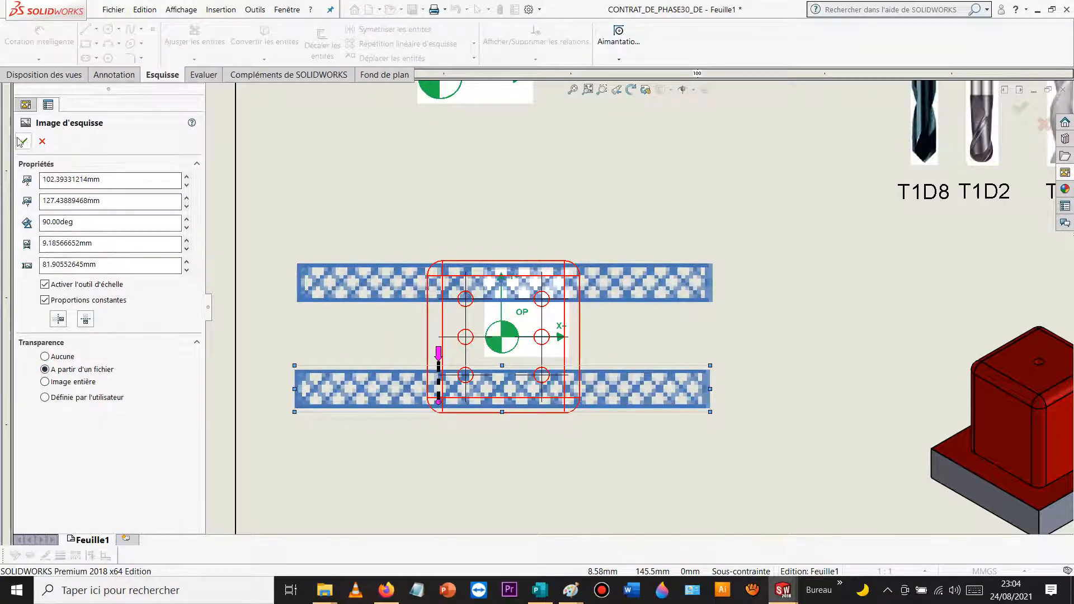
{"action": "left_click", "coordinate": [25, 141]}
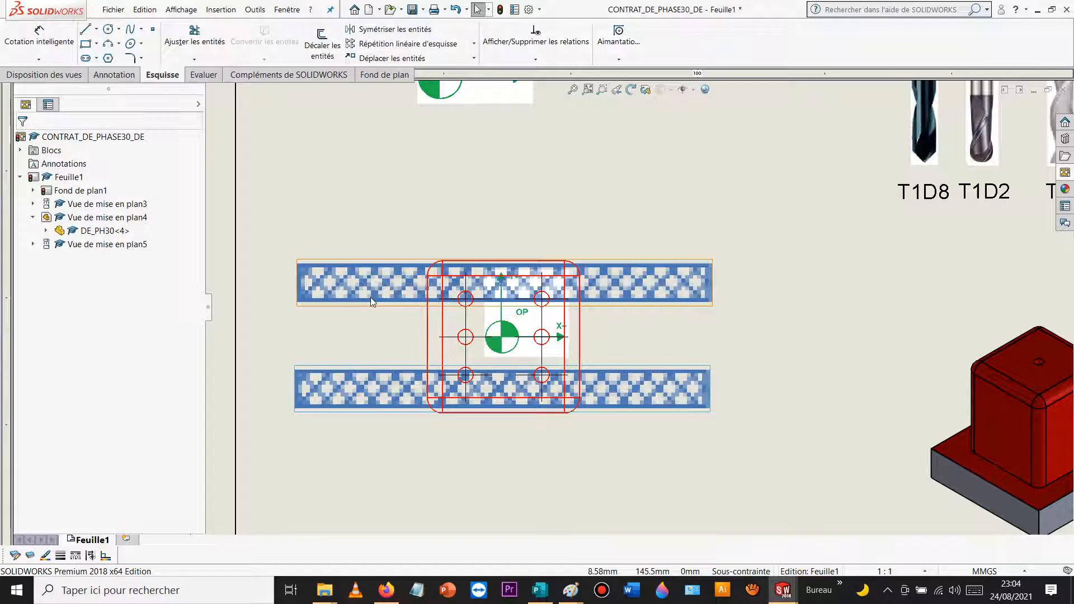
Step: Move the X+/Z+ origin image to the middle of the front view's upper edge and shrink it to about 17.1 by 17.1 mm
{"action": "left_click", "coordinate": [670, 128]}
{"action": "key", "text": "f"}
{"action": "scroll", "coordinate": [598, 259], "scroll_direction": "down", "scroll_amount": 5}
{"action": "scroll", "coordinate": [720, 209], "scroll_direction": "up", "scroll_amount": 4}
{"action": "scroll", "coordinate": [652, 297], "scroll_direction": "down", "scroll_amount": 5}
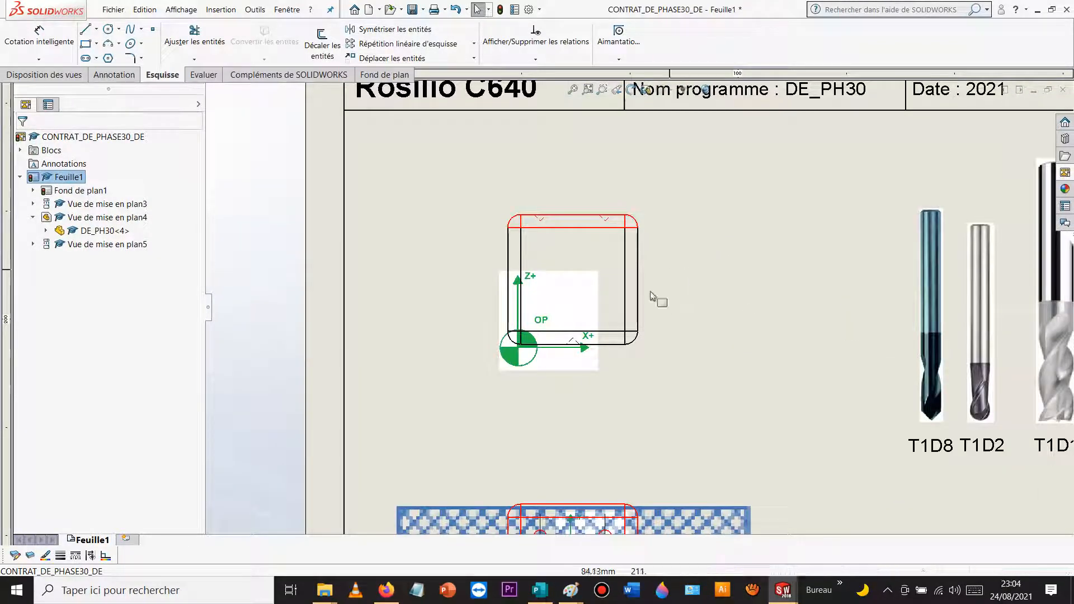
{"action": "left_click", "coordinate": [541, 369]}
{"action": "mouse_move", "coordinate": [545, 373]}
{"action": "left_mouse_down"}
{"action": "mouse_move", "coordinate": [577, 227]}
{"action": "mouse_move", "coordinate": [598, 242]}
{"action": "left_mouse_up"}
{"action": "scroll", "coordinate": [610, 218], "scroll_direction": "down", "scroll_amount": 2}
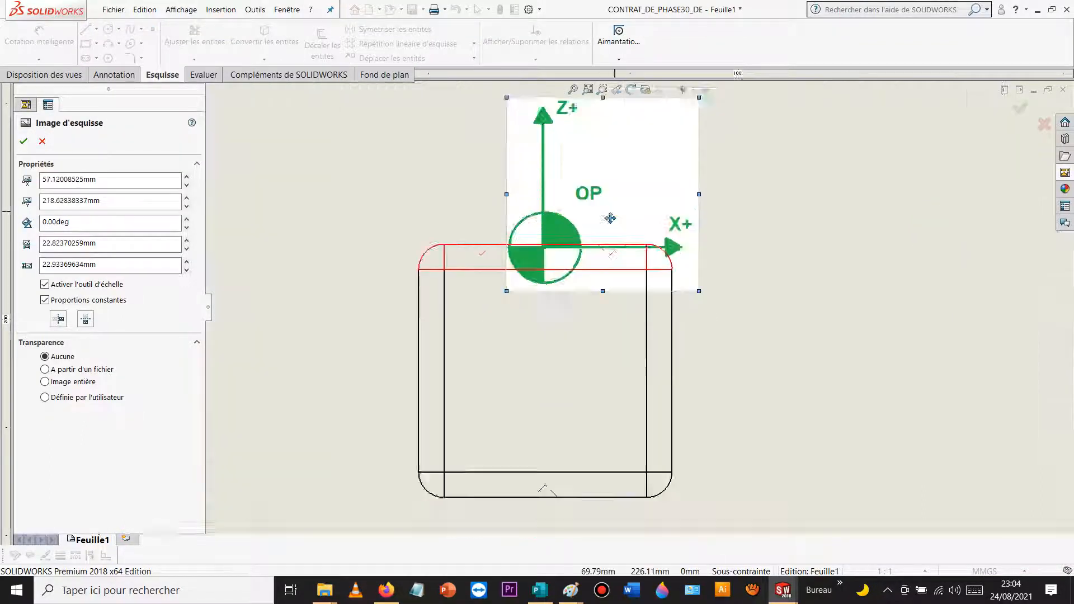
{"action": "left_click_drag", "start_coordinate": [699, 124], "coordinate": [652, 168]}
{"action": "left_click_drag", "start_coordinate": [597, 232], "coordinate": [613, 217]}
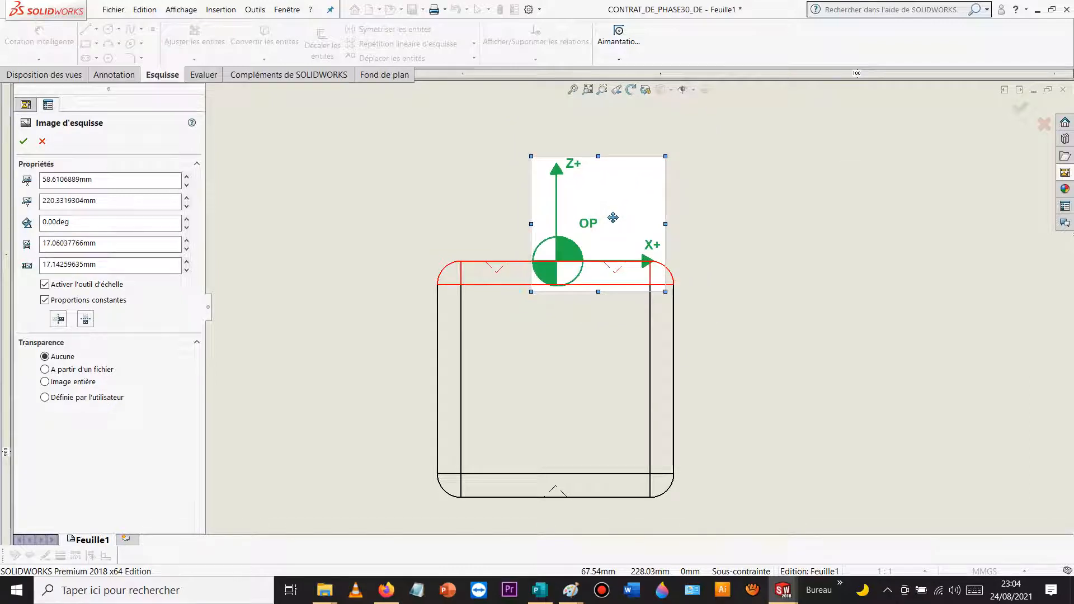
{"action": "left_click", "coordinate": [781, 150]}
Step: Insert the image Fichier 2.png from the Symbole technologique folder of the MODULE3 milling phase contract material
{"action": "scroll", "coordinate": [776, 163], "scroll_direction": "up", "scroll_amount": 9}
{"action": "scroll", "coordinate": [634, 372], "scroll_direction": "down", "scroll_amount": 3}
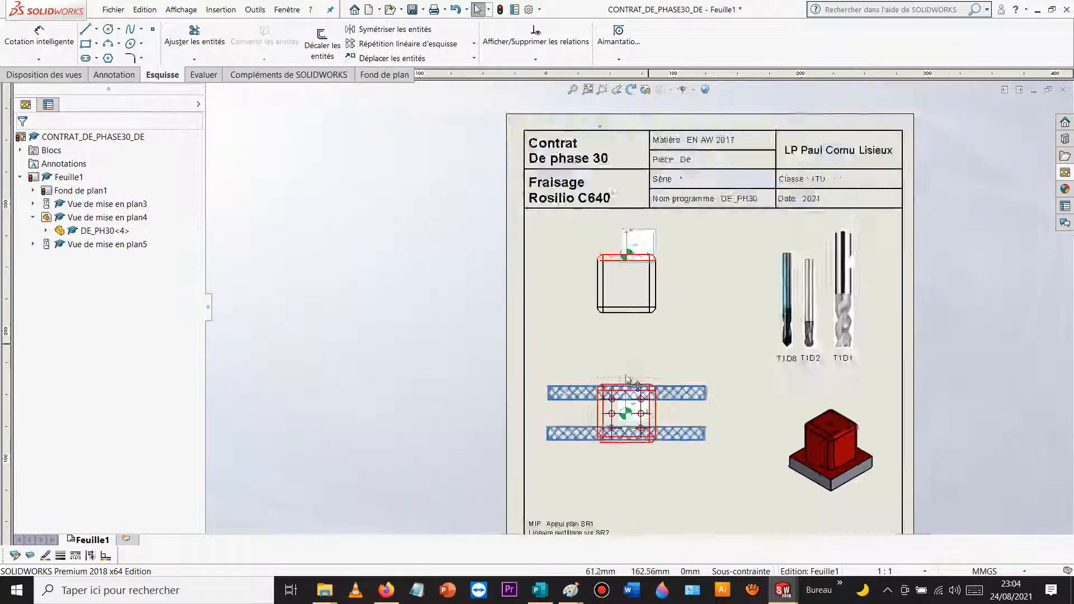
{"action": "scroll", "coordinate": [634, 367], "scroll_direction": "down", "scroll_amount": 2}
{"action": "scroll", "coordinate": [683, 267], "scroll_direction": "up", "scroll_amount": 2}
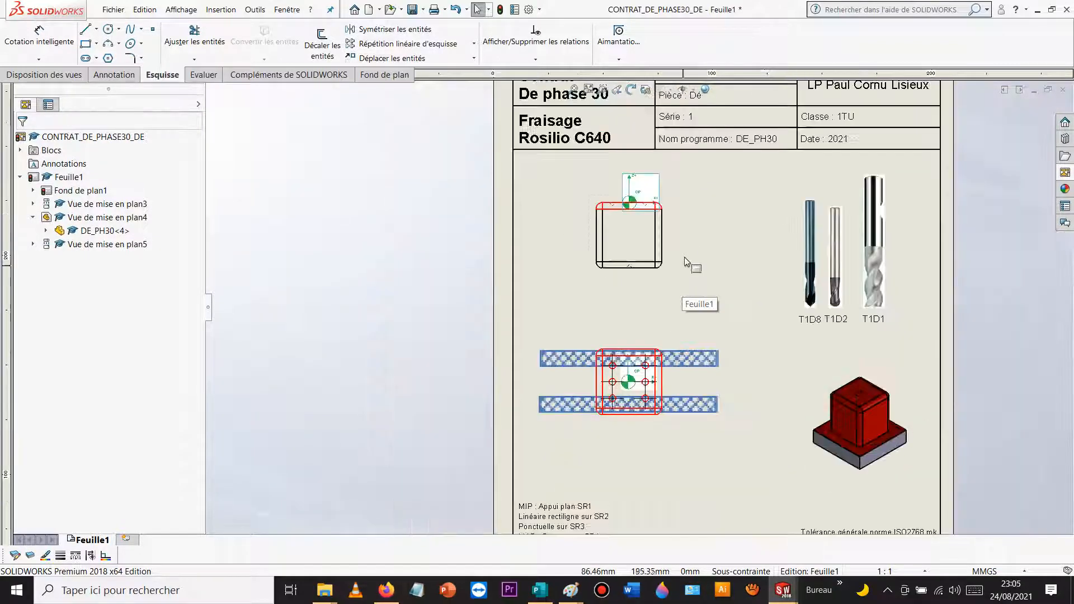
{"action": "scroll", "coordinate": [667, 234], "scroll_direction": "down", "scroll_amount": 2}
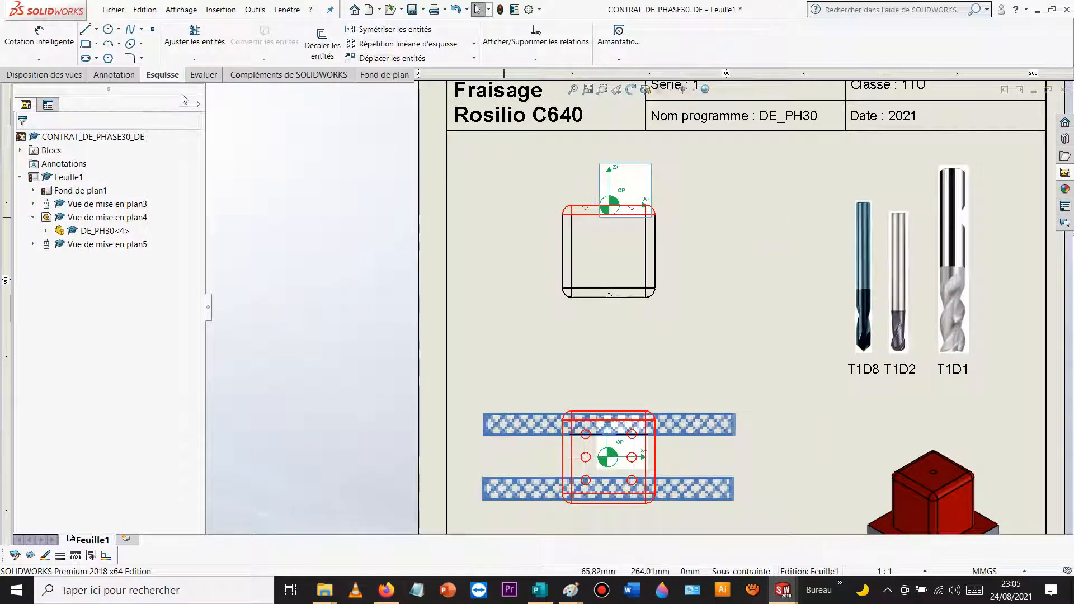
{"action": "left_click", "coordinate": [219, 11]}
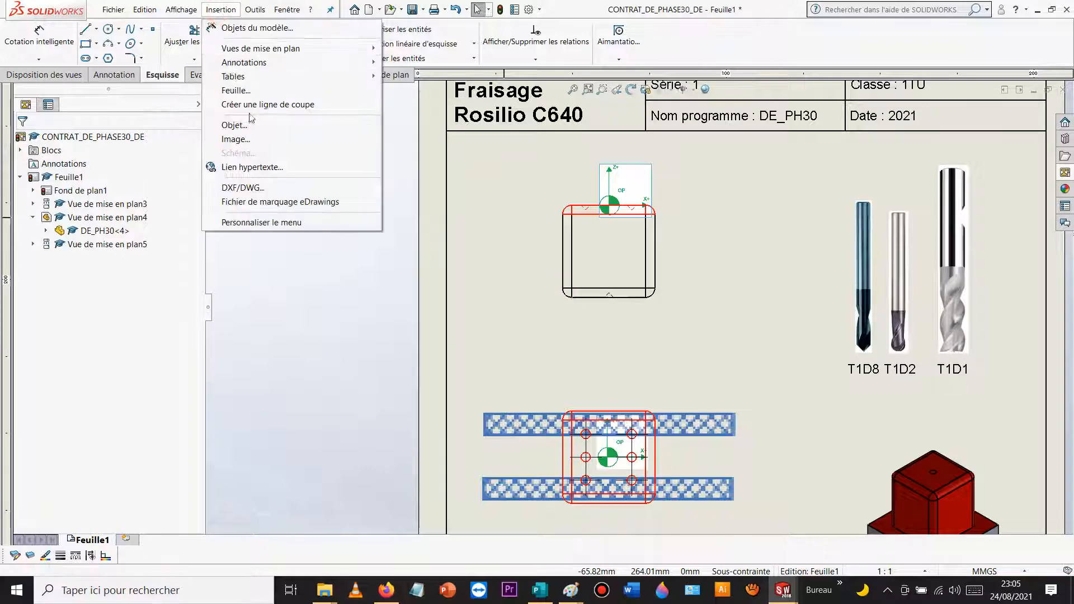
{"action": "left_click", "coordinate": [233, 140]}
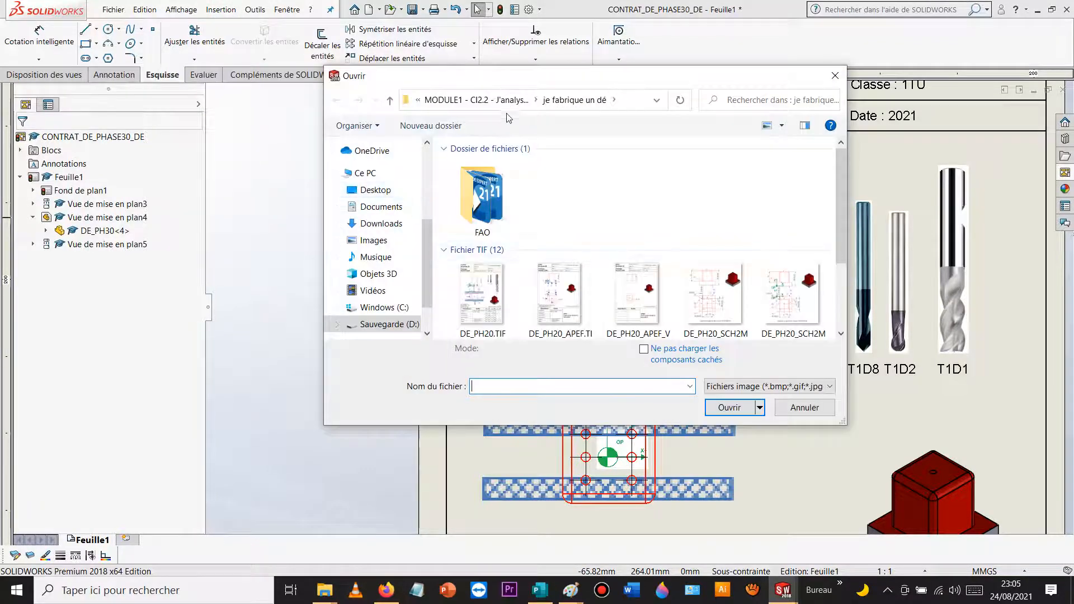
{"action": "left_click", "coordinate": [442, 101]}
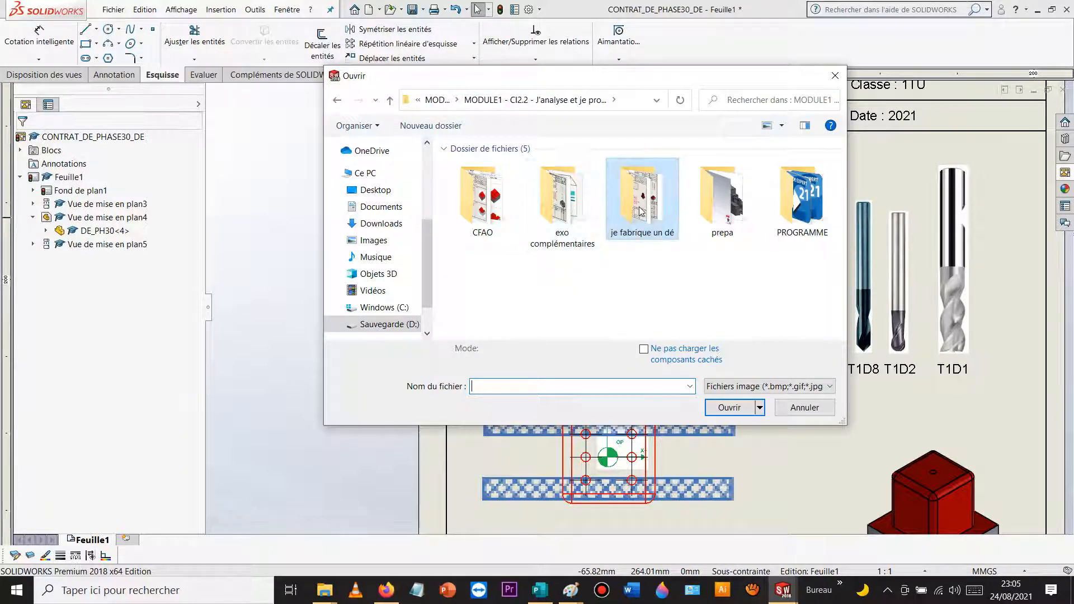
{"action": "left_click", "coordinate": [437, 99]}
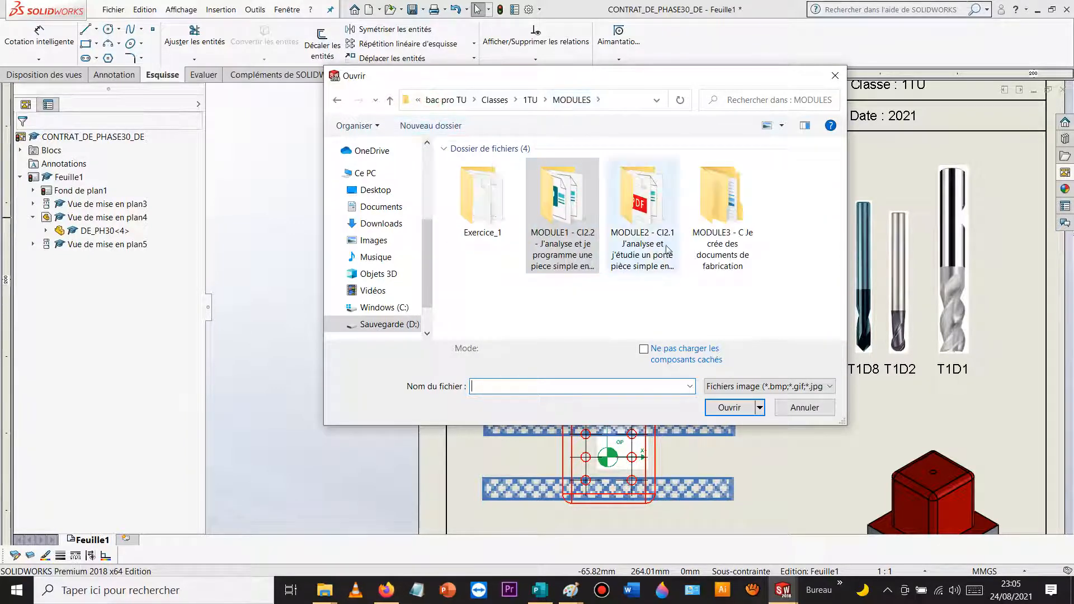
{"action": "double_click", "coordinate": [717, 208]}
{"action": "left_click", "coordinate": [486, 193]}
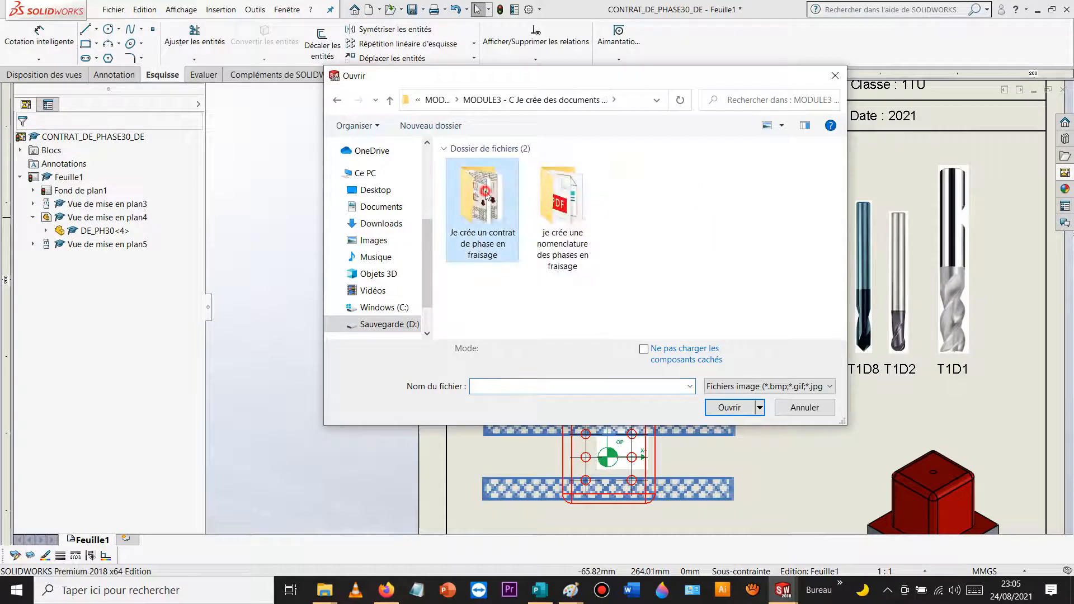
{"action": "double_click", "coordinate": [486, 193]}
{"action": "double_click", "coordinate": [637, 207]}
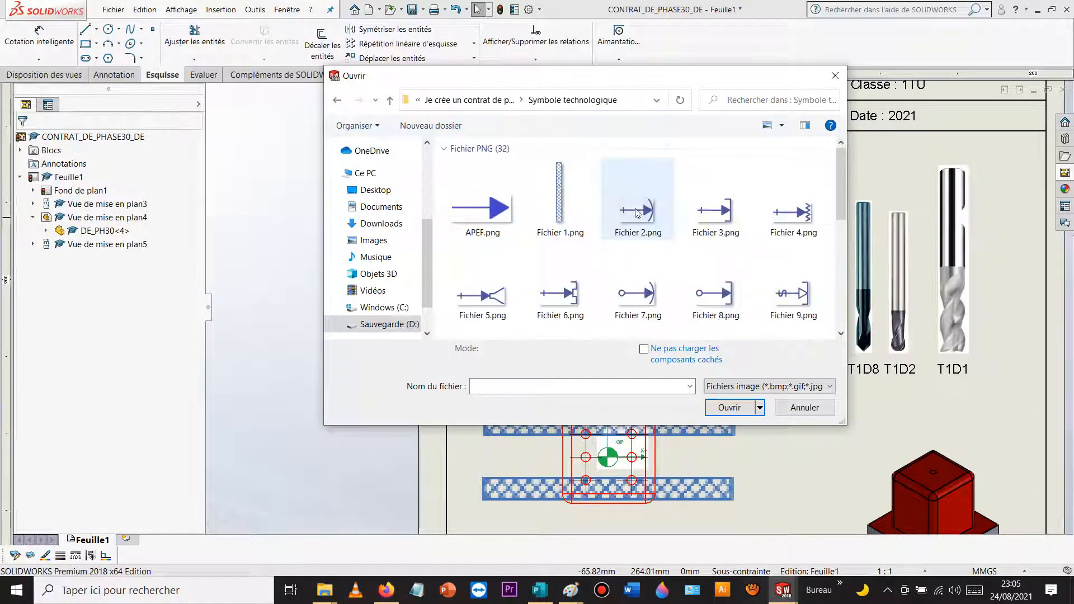
{"action": "double_click", "coordinate": [641, 213]}
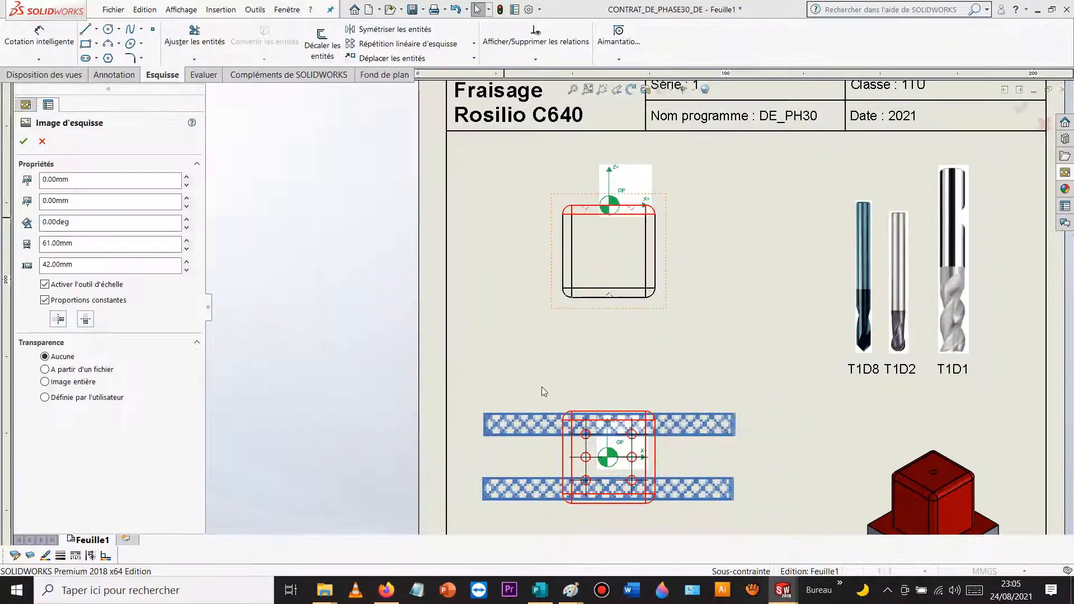
Step: Shrink the Fichier 2 symbol image to about 18.3 by 12.6 mm and place it against the top view's left edge between the jaws
{"action": "scroll", "coordinate": [542, 387], "scroll_direction": "up", "scroll_amount": 5}
{"action": "scroll", "coordinate": [631, 412], "scroll_direction": "down", "scroll_amount": 5}
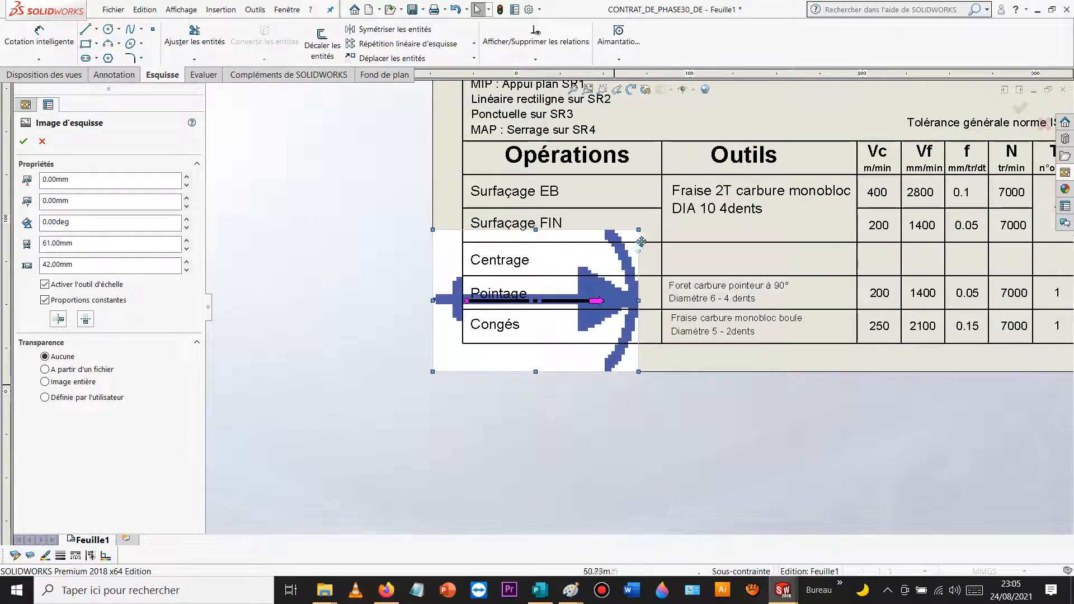
{"action": "mouse_move", "coordinate": [642, 208]}
{"action": "left_mouse_down"}
{"action": "mouse_move", "coordinate": [585, 235]}
{"action": "mouse_move", "coordinate": [474, 321]}
{"action": "left_mouse_up"}
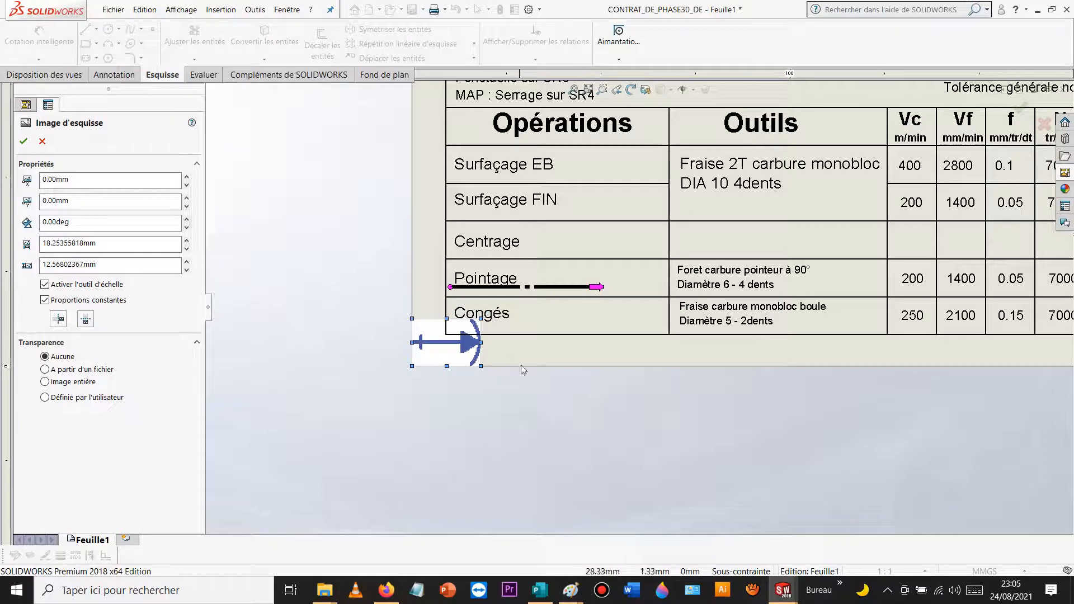
{"action": "left_click_drag", "start_coordinate": [436, 357], "coordinate": [594, 171]}
{"action": "scroll", "coordinate": [666, 283], "scroll_direction": "up", "scroll_amount": 6}
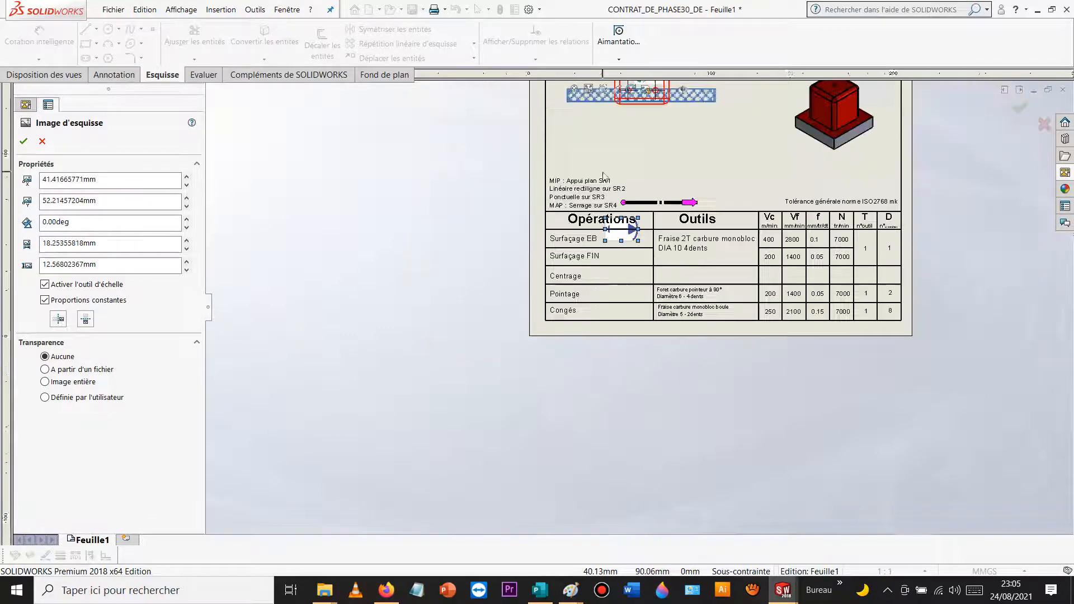
{"action": "scroll", "coordinate": [666, 283], "scroll_direction": "down", "scroll_amount": 3}
{"action": "mouse_move", "coordinate": [582, 280]}
{"action": "left_mouse_down"}
{"action": "mouse_move", "coordinate": [534, 128]}
{"action": "mouse_move", "coordinate": [557, 115]}
{"action": "left_mouse_up"}
{"action": "scroll", "coordinate": [557, 115], "scroll_direction": "down", "scroll_amount": 8}
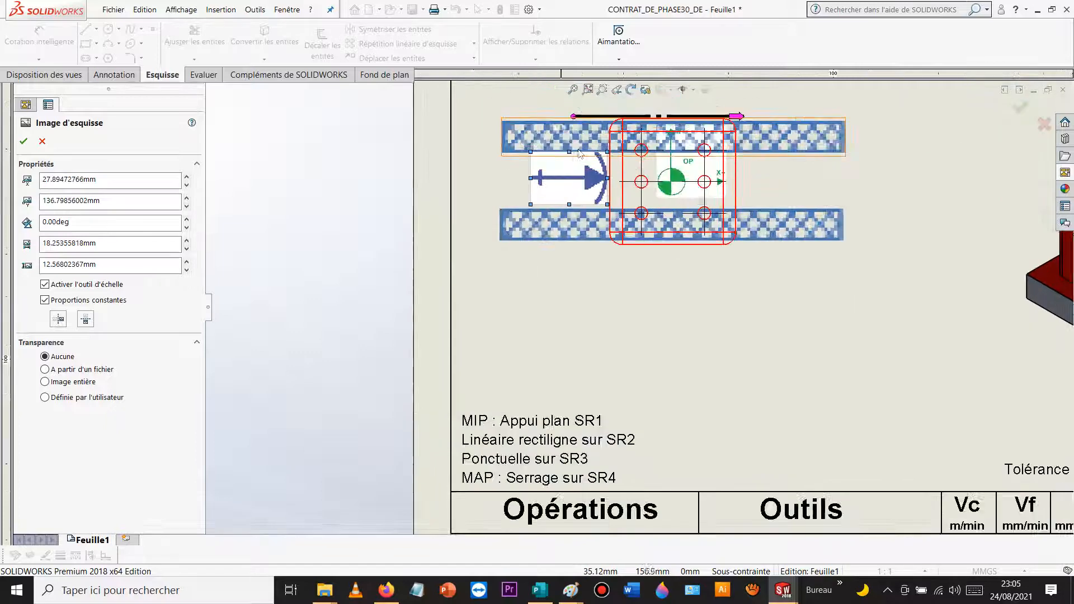
{"action": "left_click_drag", "start_coordinate": [627, 229], "coordinate": [632, 233]}
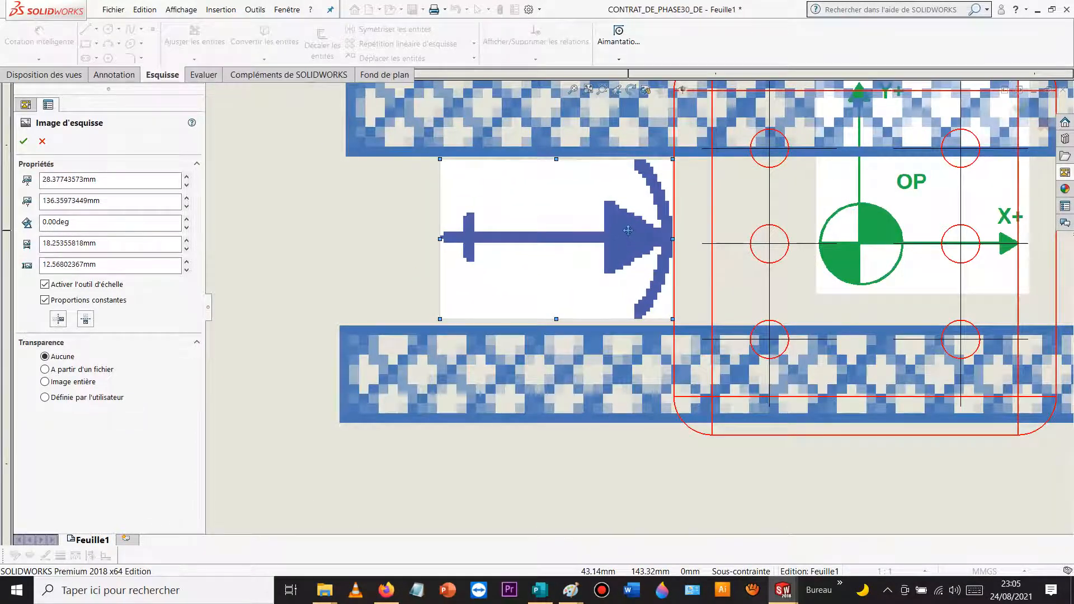
{"action": "key", "text": "Escape"}
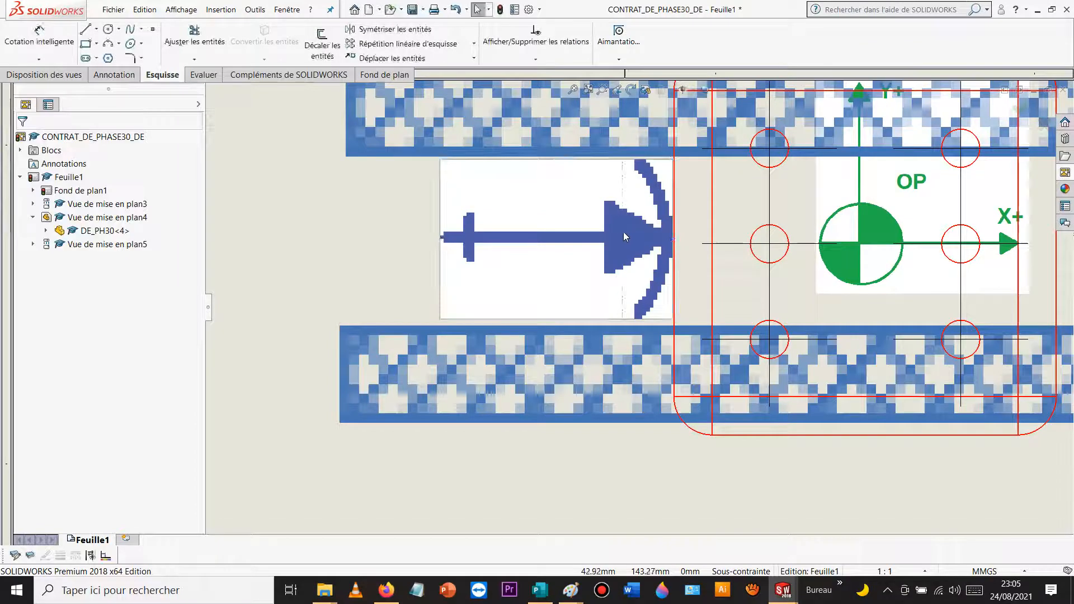
Step: Copy the arrow symbol image from the top view to the left edge of the front view
{"action": "left_click", "coordinate": [559, 234]}
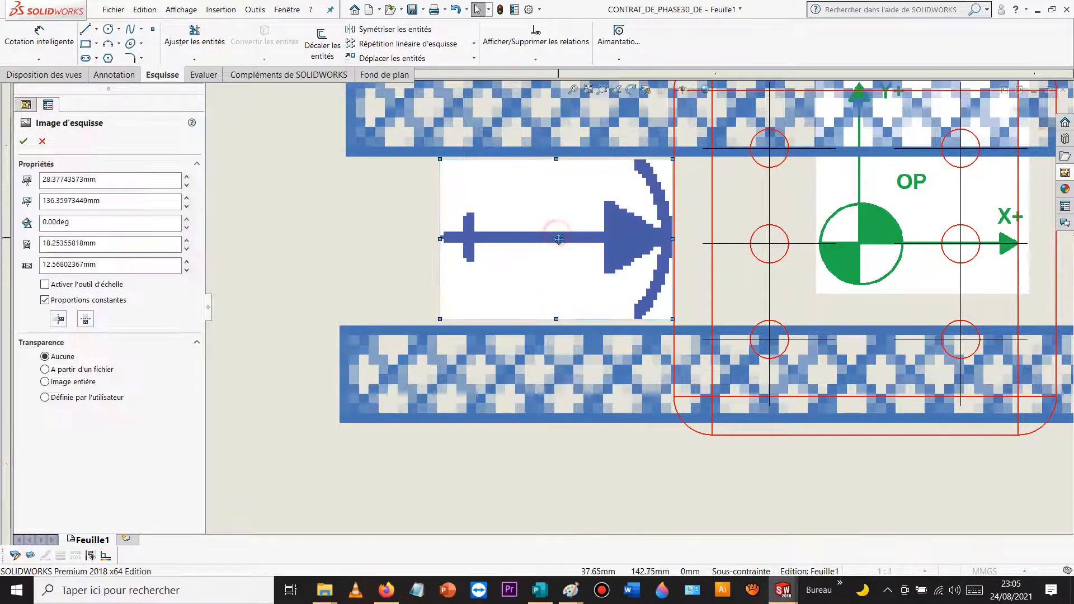
{"action": "scroll", "coordinate": [571, 256], "scroll_direction": "up", "scroll_amount": 3}
{"action": "scroll", "coordinate": [571, 256], "scroll_direction": "up", "scroll_amount": 5}
{"action": "scroll", "coordinate": [630, 356], "scroll_direction": "down", "scroll_amount": 2}
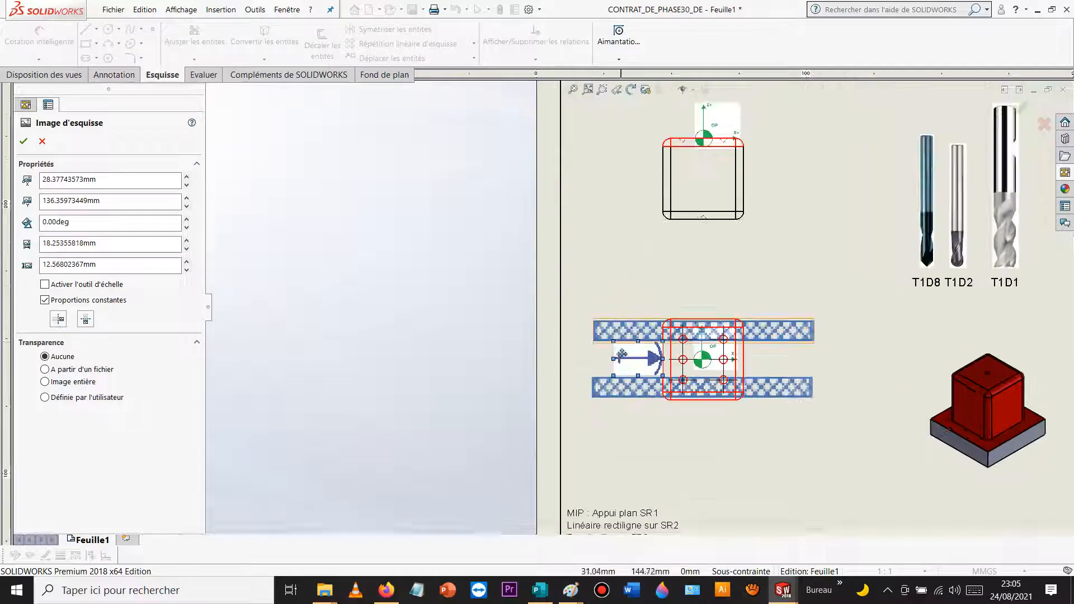
{"action": "left_click_drag", "start_coordinate": [631, 356], "coordinate": [628, 195]}
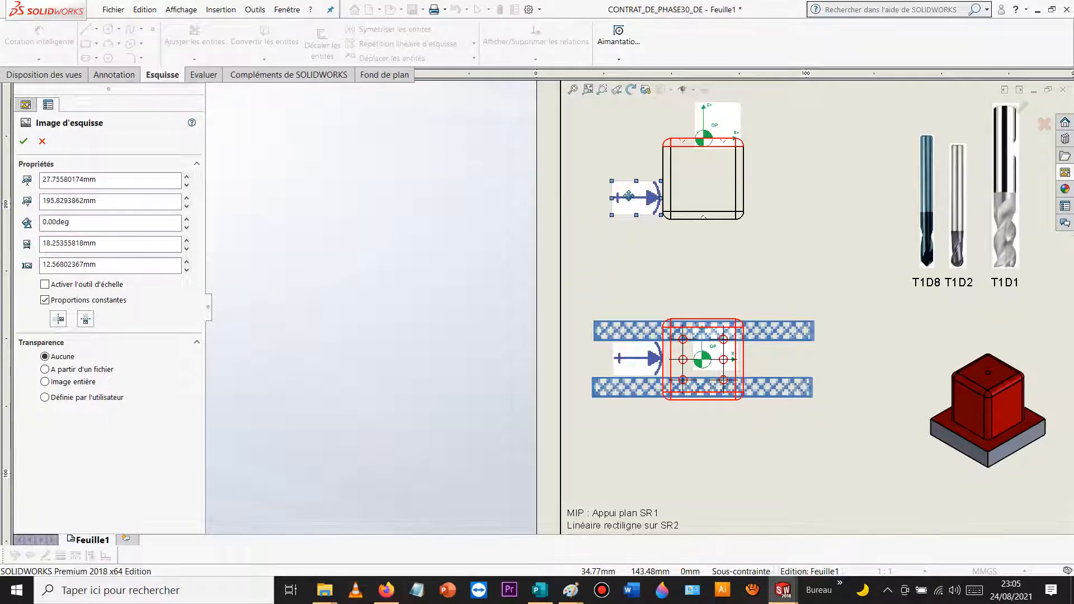
{"action": "left_click", "coordinate": [623, 265]}
{"action": "left_click", "coordinate": [622, 248]}
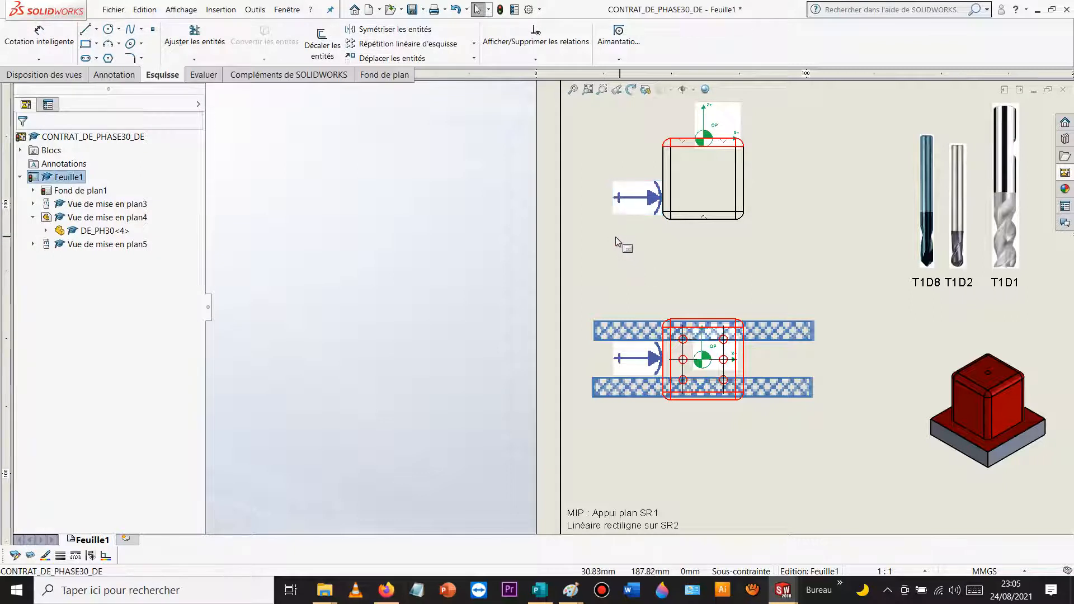
Step: Insert the image Fichier 3.png from the Symbole technologique folder
{"action": "left_click", "coordinate": [221, 10]}
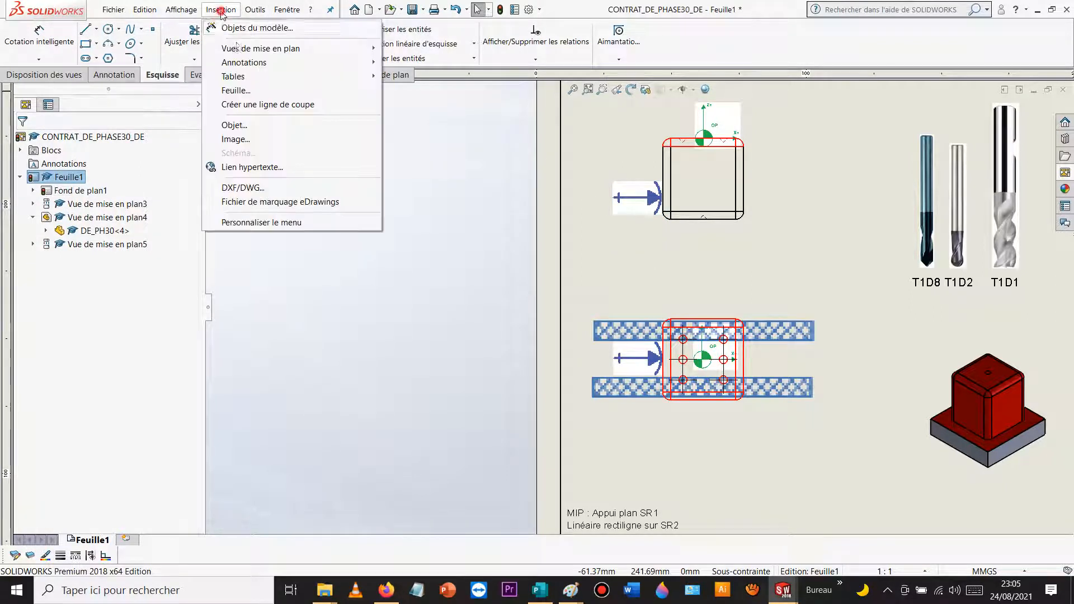
{"action": "mouse_move", "coordinate": [260, 63]}
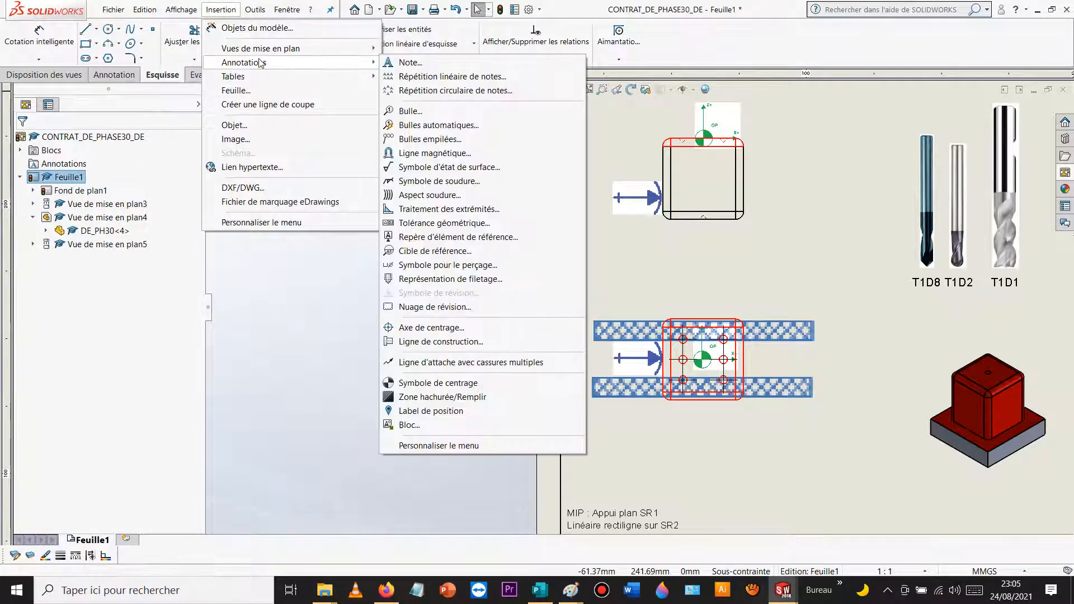
{"action": "left_click", "coordinate": [240, 138]}
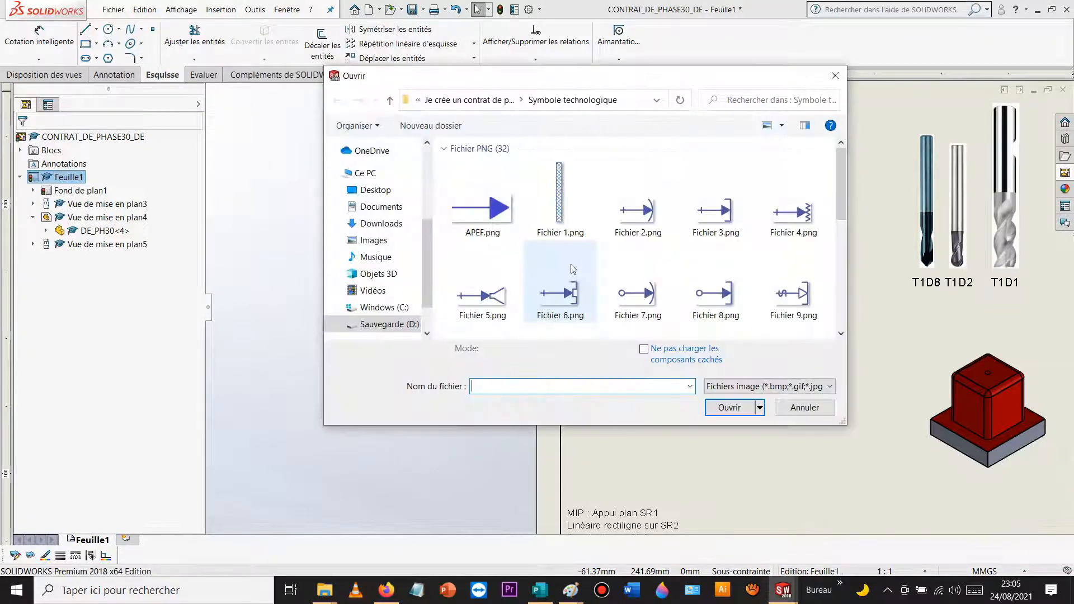
{"action": "double_click", "coordinate": [715, 212]}
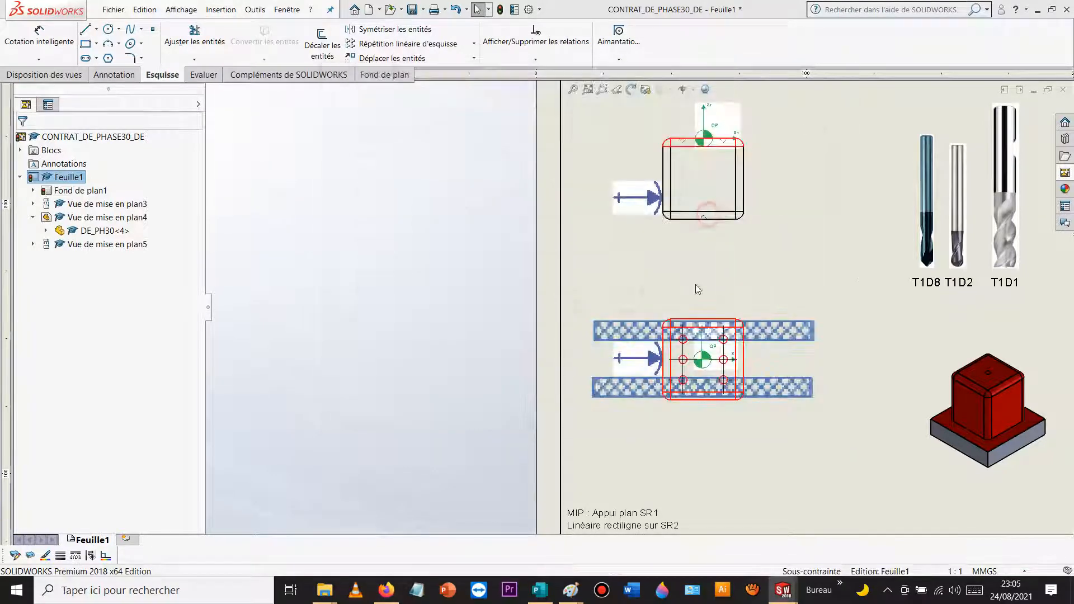
Step: Shrink the Fichier 3 symbol image to about 17.9 by 12.3 mm and move it to the free area below the top view
{"action": "scroll", "coordinate": [697, 350], "scroll_direction": "up", "scroll_amount": 5}
{"action": "scroll", "coordinate": [694, 433], "scroll_direction": "down", "scroll_amount": 4}
{"action": "scroll", "coordinate": [621, 442], "scroll_direction": "up", "scroll_amount": 3}
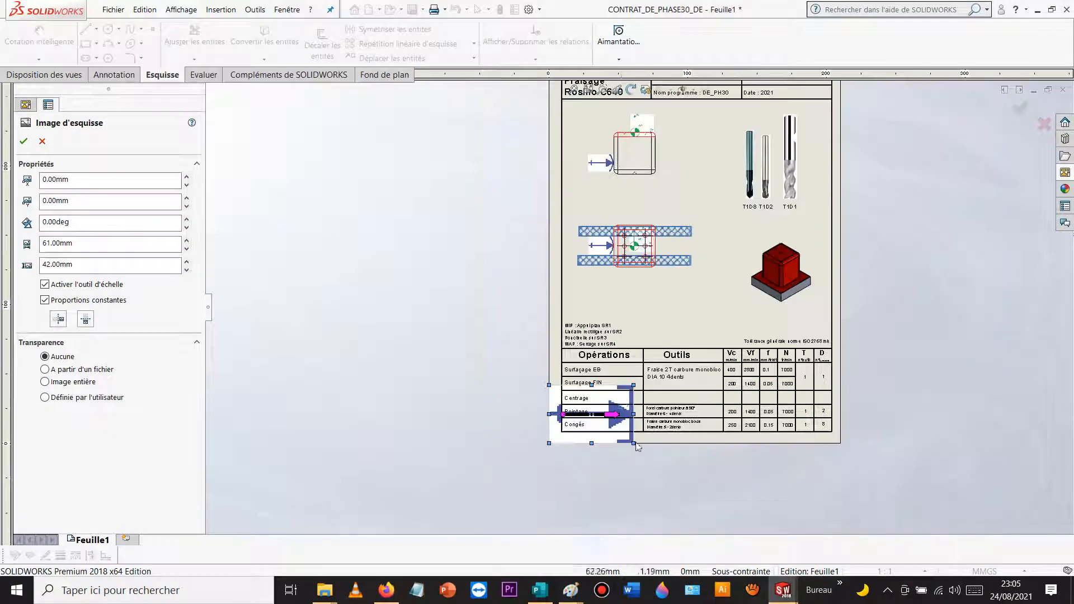
{"action": "scroll", "coordinate": [623, 434], "scroll_direction": "down", "scroll_amount": 4}
{"action": "left_click_drag", "start_coordinate": [647, 339], "coordinate": [530, 432]}
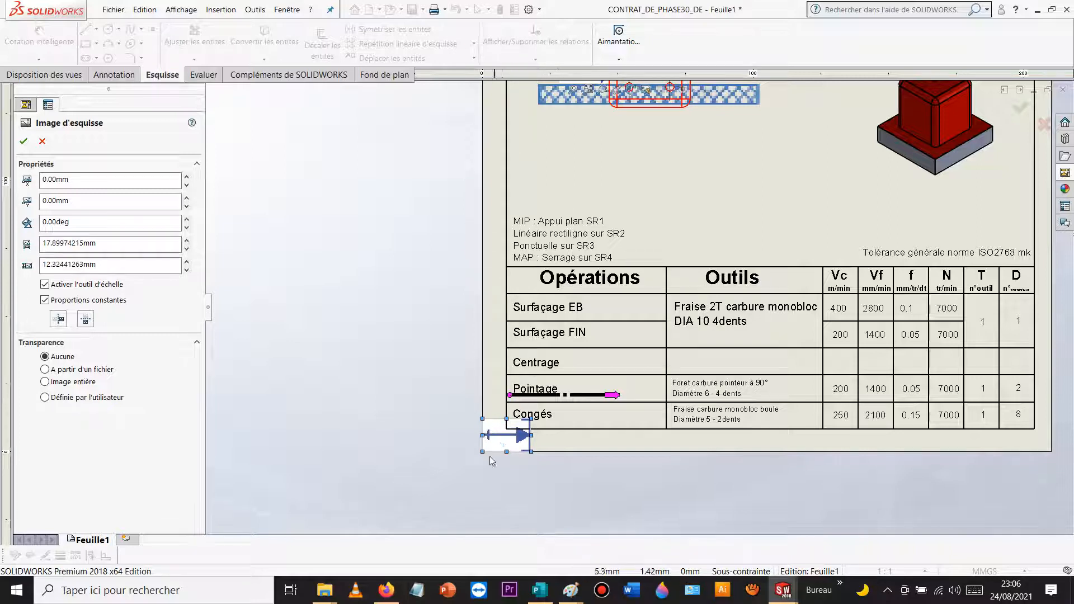
{"action": "left_click_drag", "start_coordinate": [508, 438], "coordinate": [637, 152]}
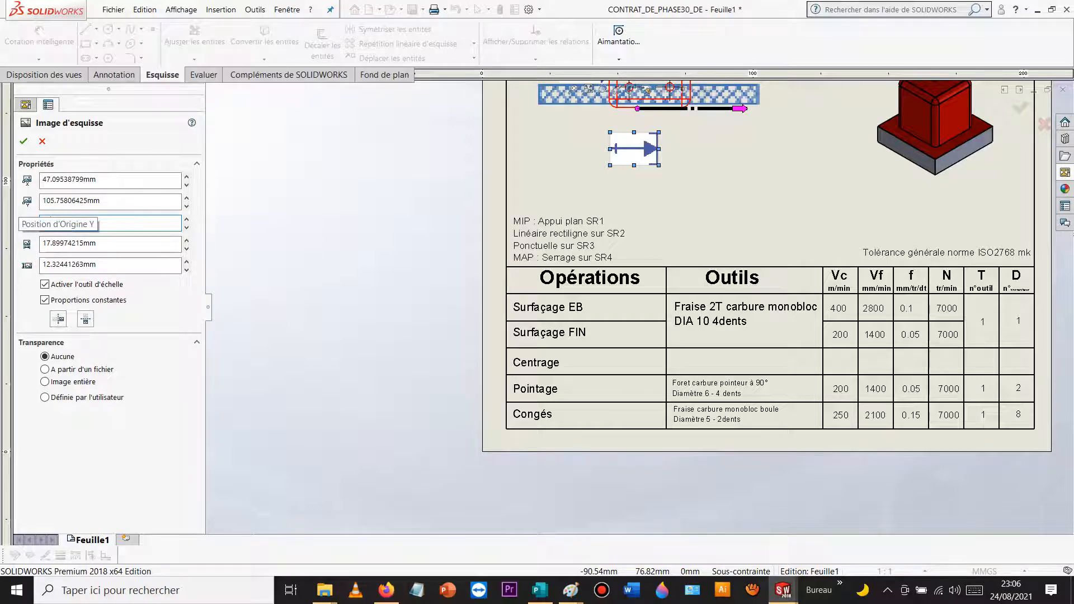
Step: Set the rotation of the symbol image below the top view to 90 degrees so its arrow points up
{"action": "key", "text": "Return"}
{"action": "scroll", "coordinate": [644, 178], "scroll_direction": "up", "scroll_amount": 5}
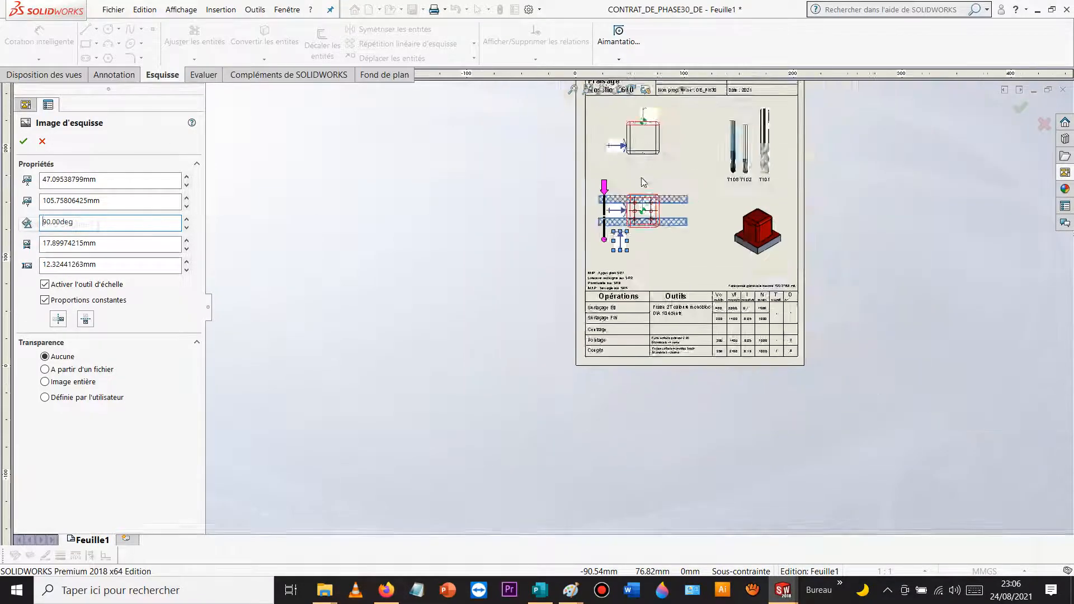
{"action": "scroll", "coordinate": [645, 188], "scroll_direction": "down", "scroll_amount": 6}
{"action": "scroll", "coordinate": [649, 224], "scroll_direction": "up", "scroll_amount": 4}
{"action": "scroll", "coordinate": [647, 222], "scroll_direction": "down", "scroll_amount": 3}
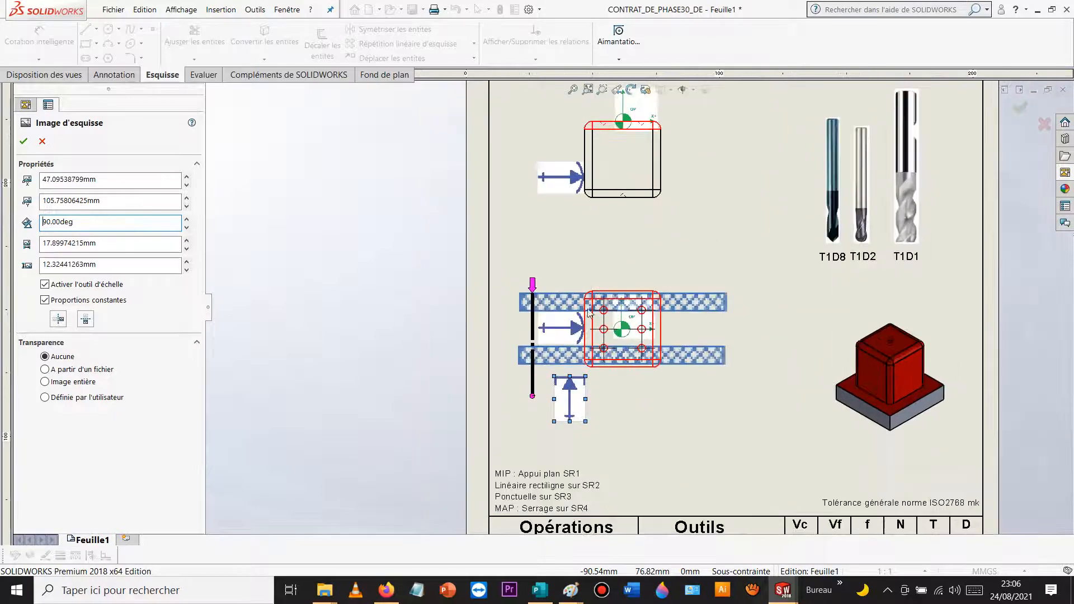
Step: Move the upward-pointing arrow symbol image against the middle of the front view's lower edge
{"action": "mouse_move", "coordinate": [568, 393]}
{"action": "left_mouse_down"}
{"action": "mouse_move", "coordinate": [571, 358]}
{"action": "mouse_move", "coordinate": [623, 235]}
{"action": "mouse_move", "coordinate": [619, 215]}
{"action": "mouse_move", "coordinate": [632, 244]}
{"action": "left_mouse_up"}
{"action": "scroll", "coordinate": [631, 211], "scroll_direction": "down", "scroll_amount": 4}
{"action": "key", "text": "Escape"}
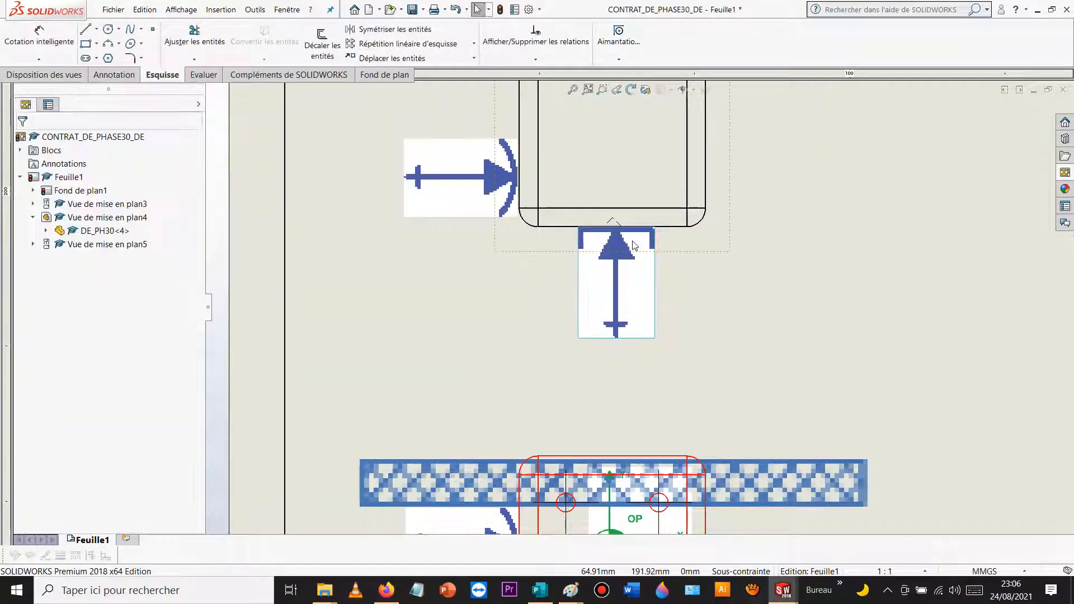
Step: Copy the upward arrow symbol to the free area right of the front view and set the copy's rotation to -90 degrees
{"action": "left_click", "coordinate": [637, 268]}
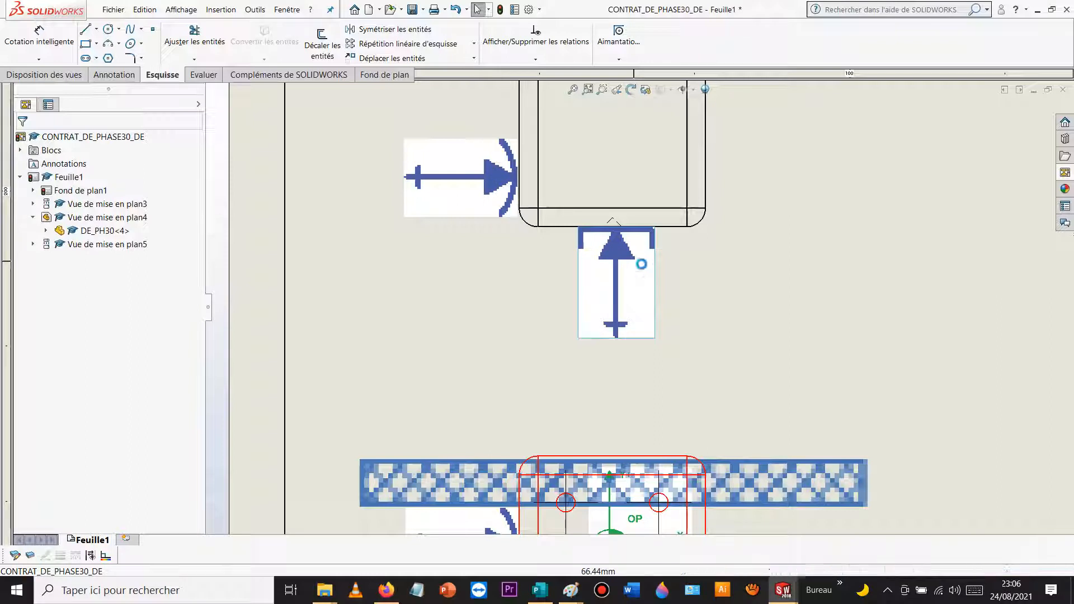
{"action": "double_click", "coordinate": [643, 281]}
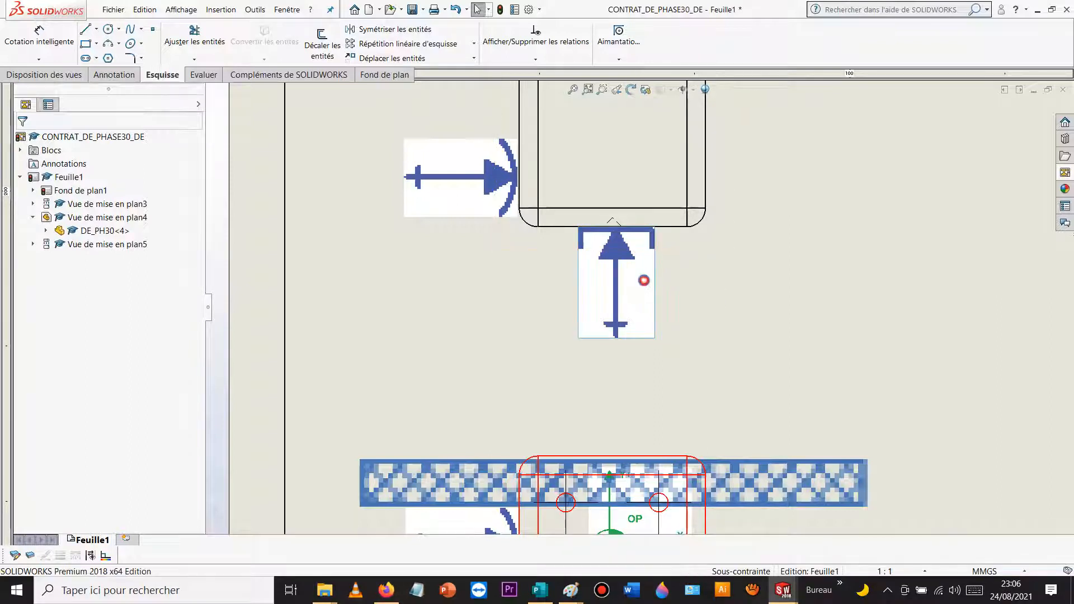
{"action": "left_click_drag", "start_coordinate": [643, 280], "coordinate": [856, 294]}
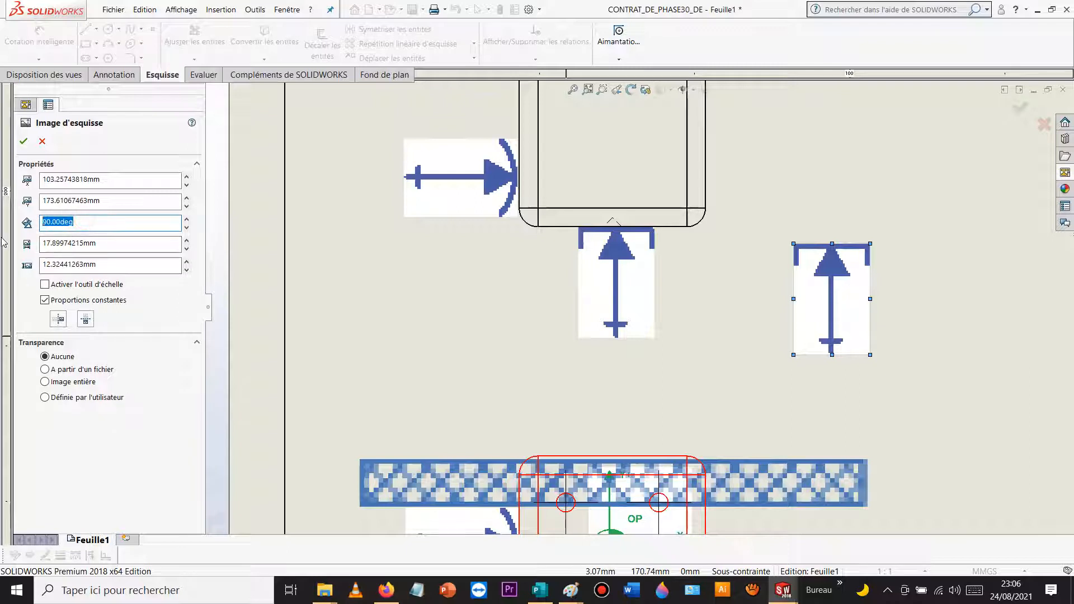
{"action": "type", "text": "-90"}
{"action": "key", "text": "Return"}
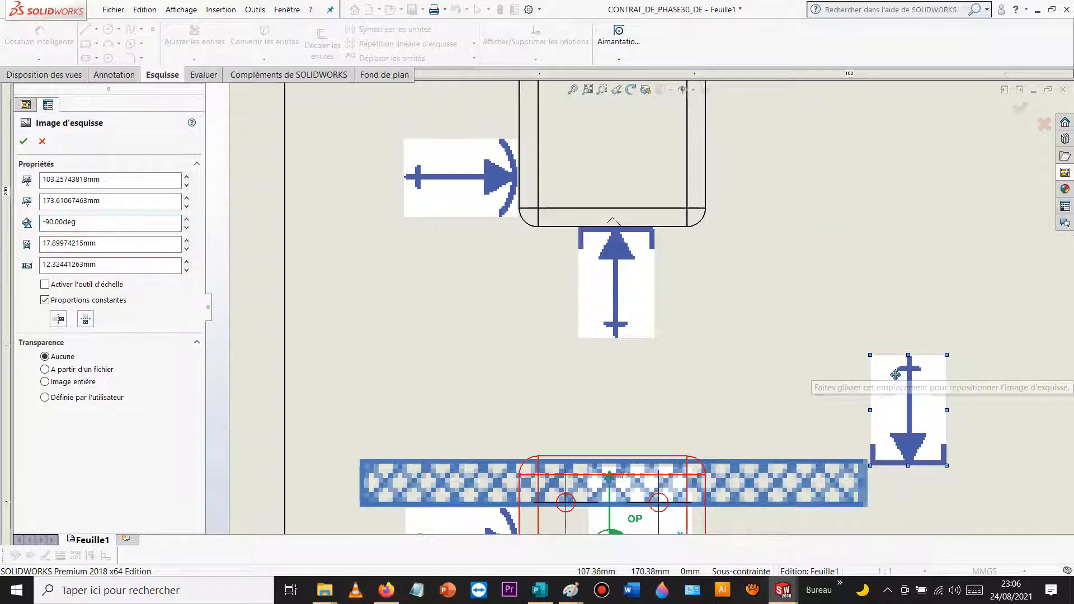
{"action": "left_click_drag", "start_coordinate": [896, 374], "coordinate": [848, 280]}
{"action": "key", "text": "Return"}
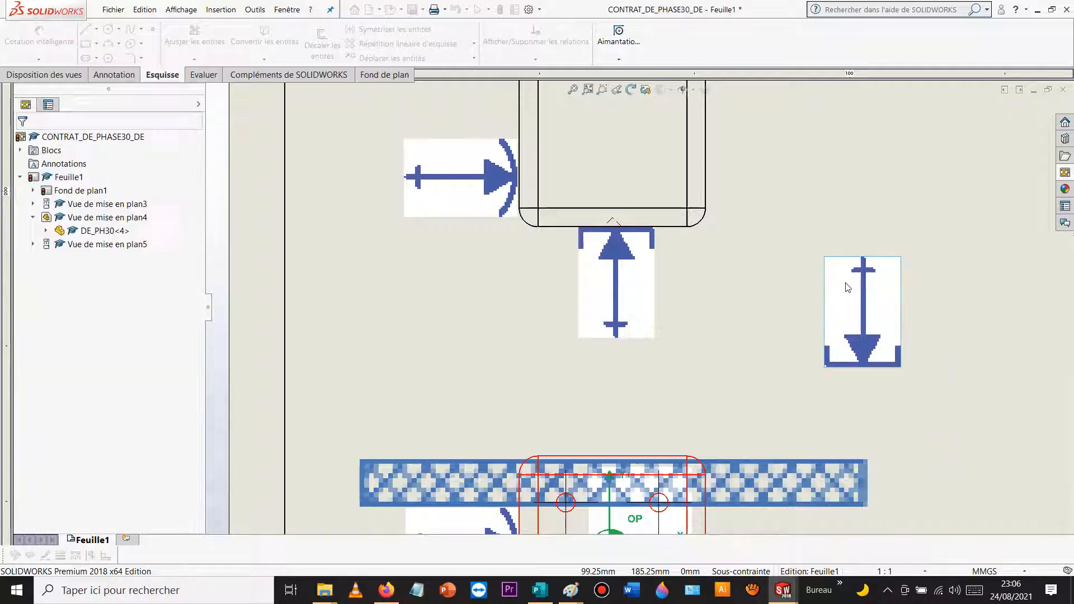
Step: Copy the downward arrow symbol against the upper edge of the top view and delete the spare one in the free area
{"action": "left_click", "coordinate": [848, 287]}
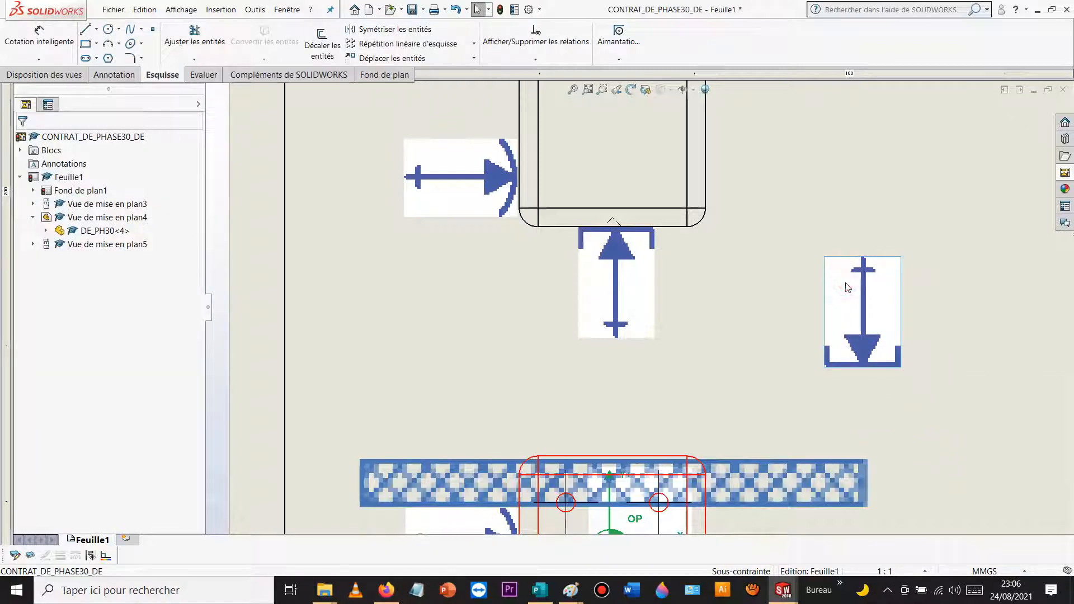
{"action": "left_click", "coordinate": [848, 287]}
{"action": "mouse_move", "coordinate": [850, 305]}
{"action": "left_mouse_down"}
{"action": "mouse_move", "coordinate": [595, 395]}
{"action": "mouse_move", "coordinate": [606, 395]}
{"action": "left_mouse_up"}
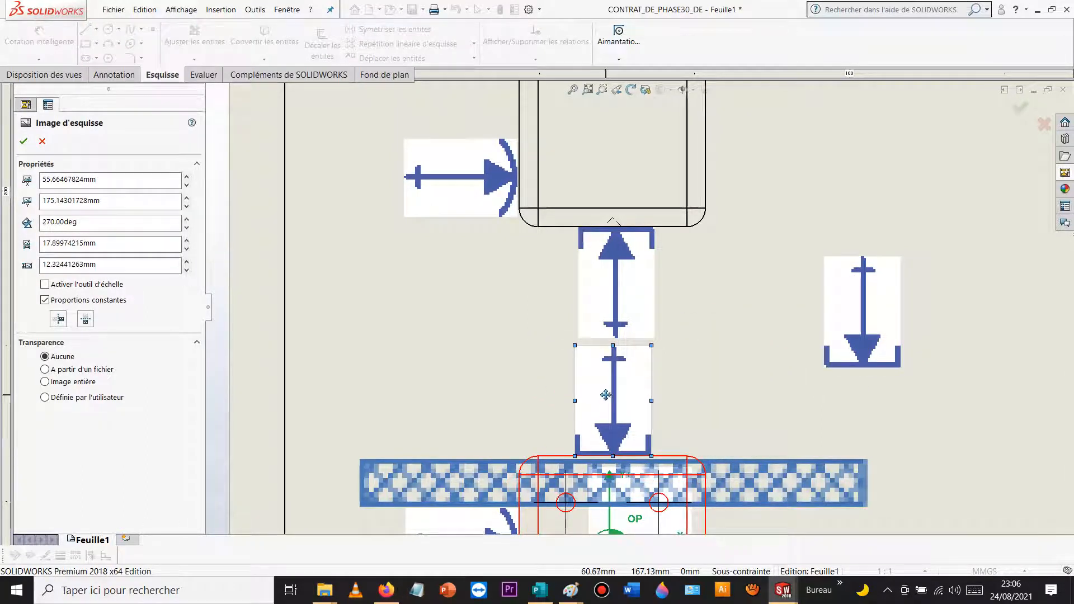
{"action": "key", "text": "Escape"}
{"action": "left_click", "coordinate": [867, 319]}
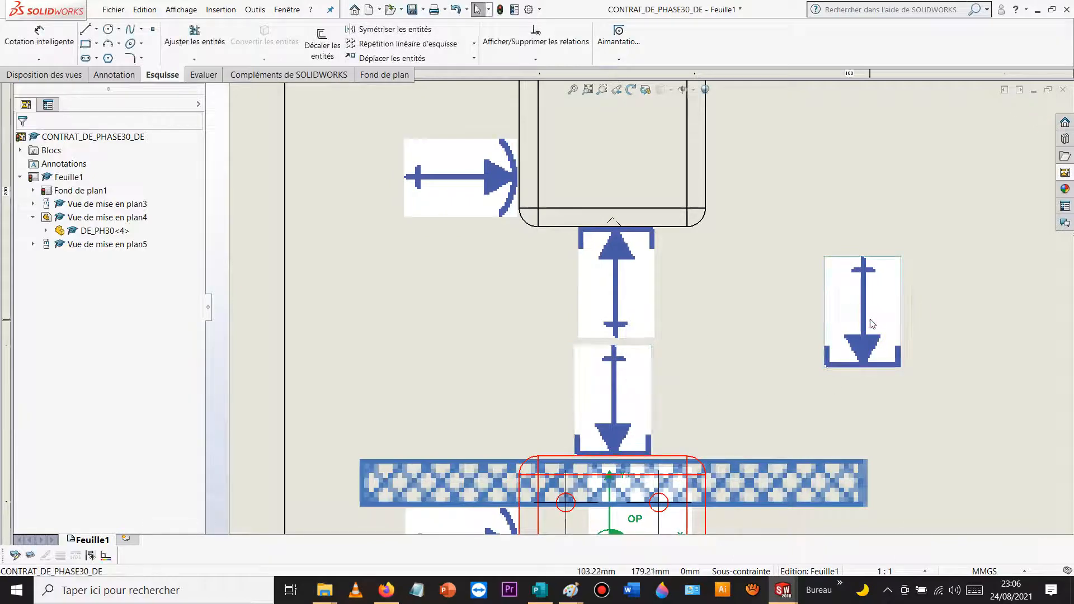
{"action": "key", "text": "Delete"}
{"action": "left_click", "coordinate": [617, 223]}
{"action": "scroll", "coordinate": [800, 358], "scroll_direction": "up", "scroll_amount": 3}
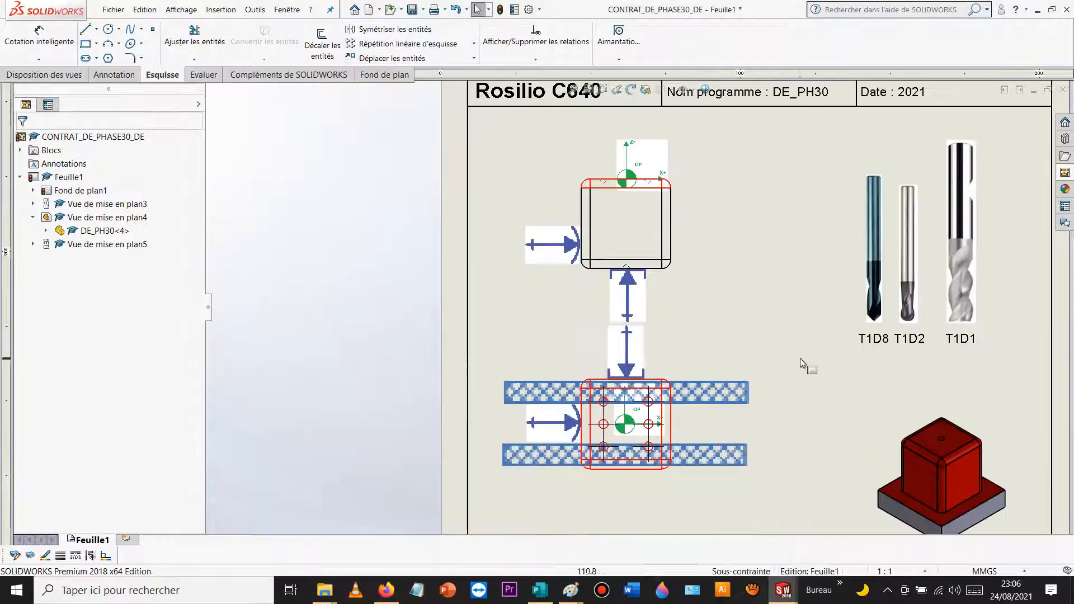
Step: Insert the image Fichier 9.png from the Symbole technologique folder
{"action": "scroll", "coordinate": [733, 318], "scroll_direction": "up", "scroll_amount": 3}
{"action": "scroll", "coordinate": [644, 240], "scroll_direction": "down", "scroll_amount": 3}
{"action": "scroll", "coordinate": [633, 316], "scroll_direction": "up", "scroll_amount": 4}
{"action": "scroll", "coordinate": [637, 324], "scroll_direction": "down", "scroll_amount": 2}
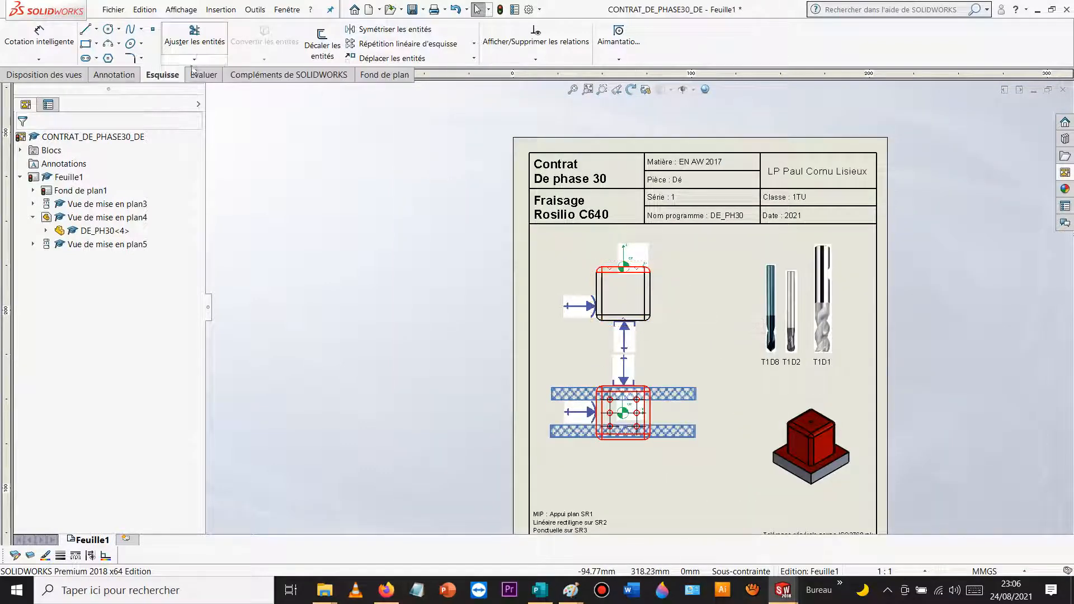
{"action": "left_click", "coordinate": [220, 10]}
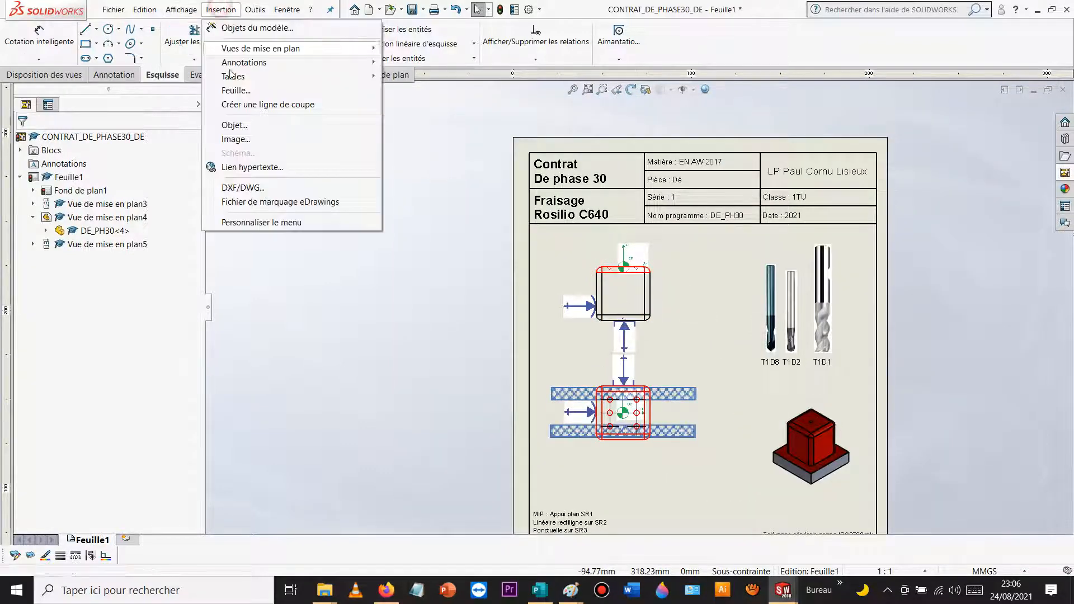
{"action": "left_click", "coordinate": [256, 138]}
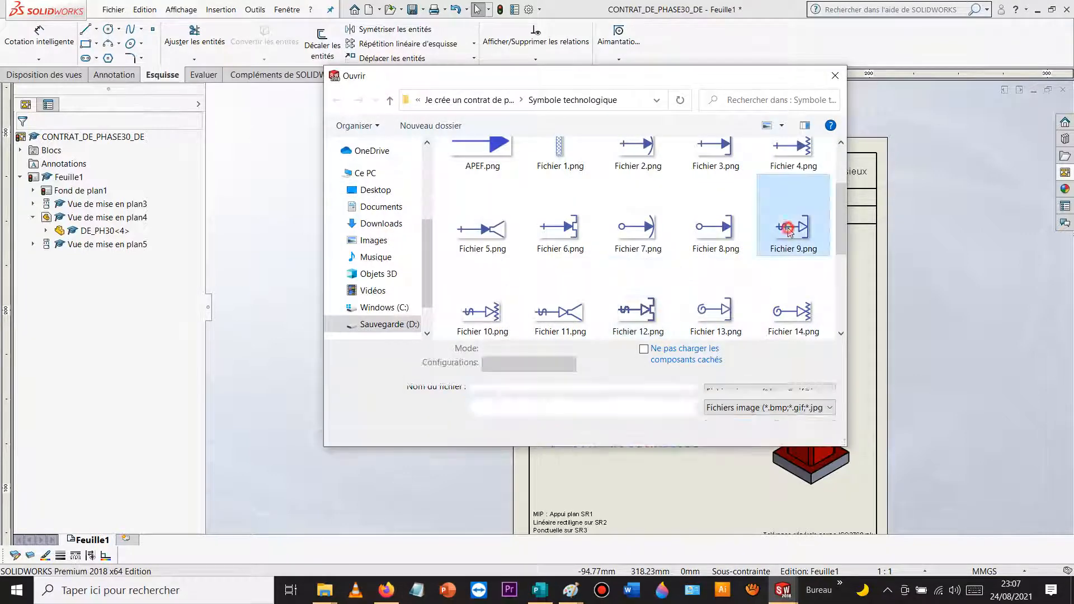
{"action": "double_click", "coordinate": [789, 234]}
Step: Shrink the Fichier 9 symbol image to about 17.8 by 12.4 mm and set its rotation to 90 degrees
{"action": "scroll", "coordinate": [681, 336], "scroll_direction": "up", "scroll_amount": 6}
{"action": "scroll", "coordinate": [629, 378], "scroll_direction": "down", "scroll_amount": 5}
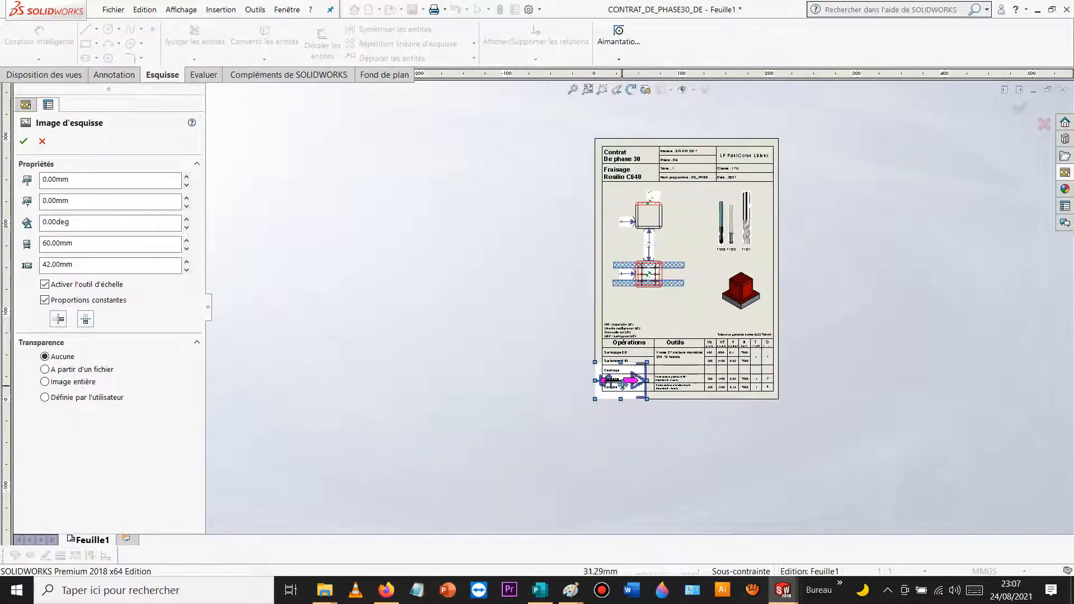
{"action": "scroll", "coordinate": [641, 364], "scroll_direction": "down", "scroll_amount": 2}
{"action": "scroll", "coordinate": [643, 325], "scroll_direction": "down", "scroll_amount": 3}
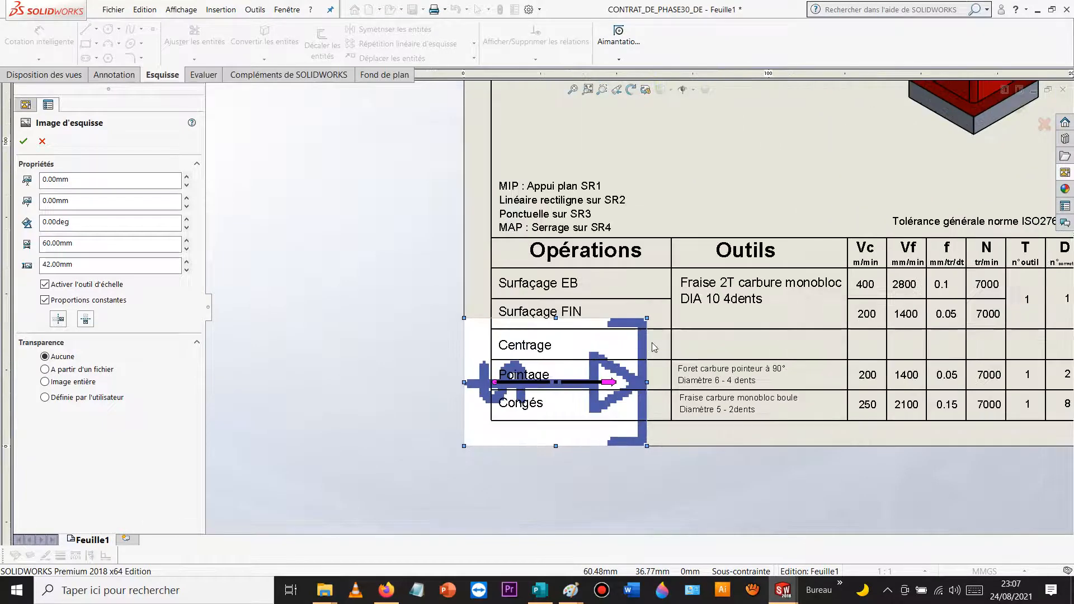
{"action": "mouse_move", "coordinate": [642, 304]}
{"action": "left_mouse_down"}
{"action": "mouse_move", "coordinate": [442, 438]}
{"action": "mouse_move", "coordinate": [434, 430]}
{"action": "left_mouse_up"}
{"action": "left_click", "coordinate": [76, 221]}
{"action": "type", "text": "90"}
{"action": "key", "text": "Return"}
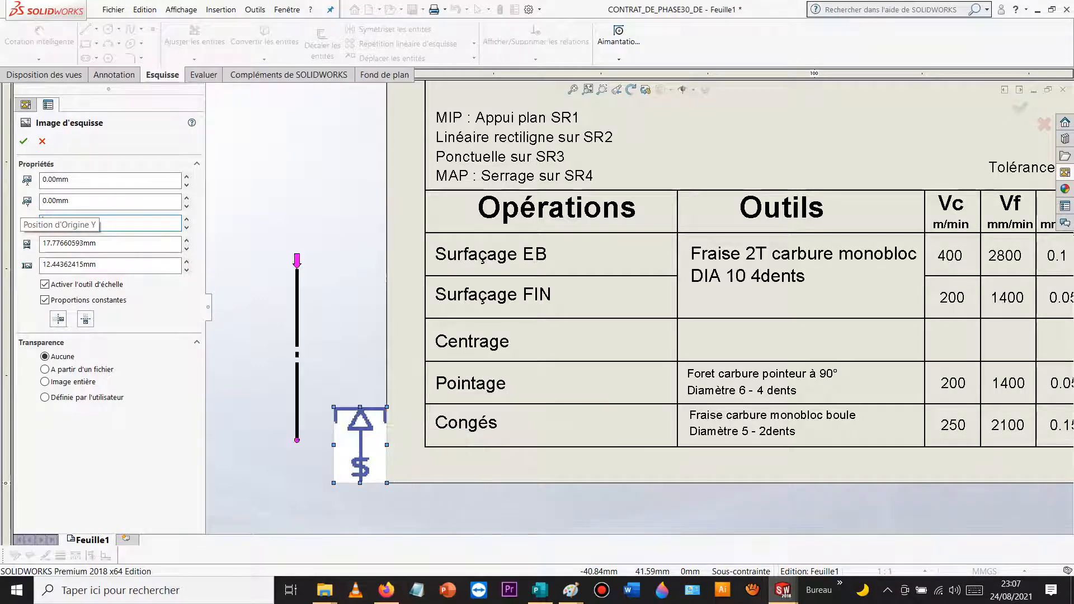
Step: Move the rotated clamping symbol image against the middle of the top view's lower edge
{"action": "mouse_move", "coordinate": [349, 431]}
{"action": "left_mouse_down"}
{"action": "mouse_move", "coordinate": [694, 83]}
{"action": "mouse_move", "coordinate": [690, 127]}
{"action": "left_mouse_up"}
{"action": "scroll", "coordinate": [690, 127], "scroll_direction": "up", "scroll_amount": 4}
{"action": "scroll", "coordinate": [638, 287], "scroll_direction": "down", "scroll_amount": 3}
{"action": "mouse_move", "coordinate": [660, 319]}
{"action": "left_mouse_down"}
{"action": "mouse_move", "coordinate": [622, 229]}
{"action": "mouse_move", "coordinate": [627, 184]}
{"action": "left_mouse_up"}
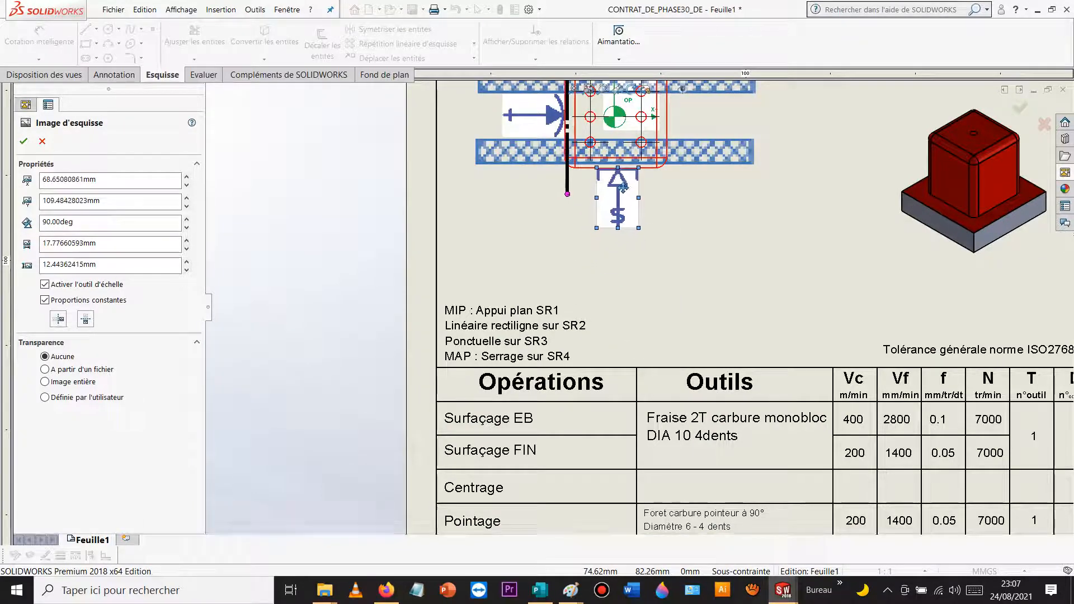
{"action": "scroll", "coordinate": [626, 180], "scroll_direction": "down", "scroll_amount": 5}
{"action": "left_click_drag", "start_coordinate": [596, 263], "coordinate": [590, 264]}
{"action": "key", "text": "Escape"}
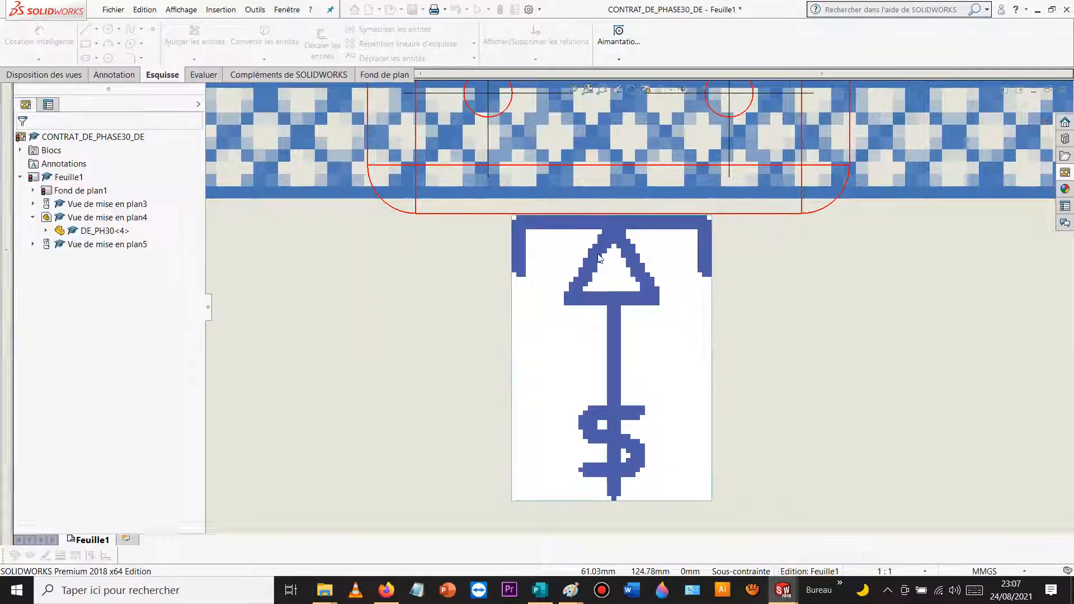
Step: Insert the image Fichier 30.png from the Symbole technologique folder
{"action": "scroll", "coordinate": [627, 257], "scroll_direction": "up", "scroll_amount": 8}
{"action": "scroll", "coordinate": [632, 256], "scroll_direction": "down", "scroll_amount": 7}
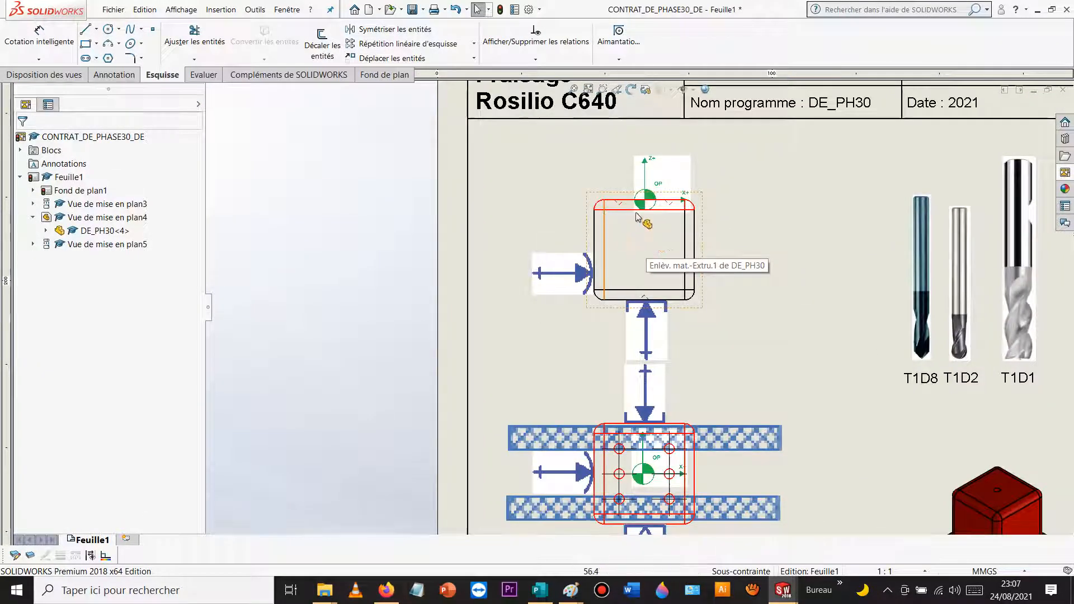
{"action": "scroll", "coordinate": [641, 226], "scroll_direction": "down", "scroll_amount": 3}
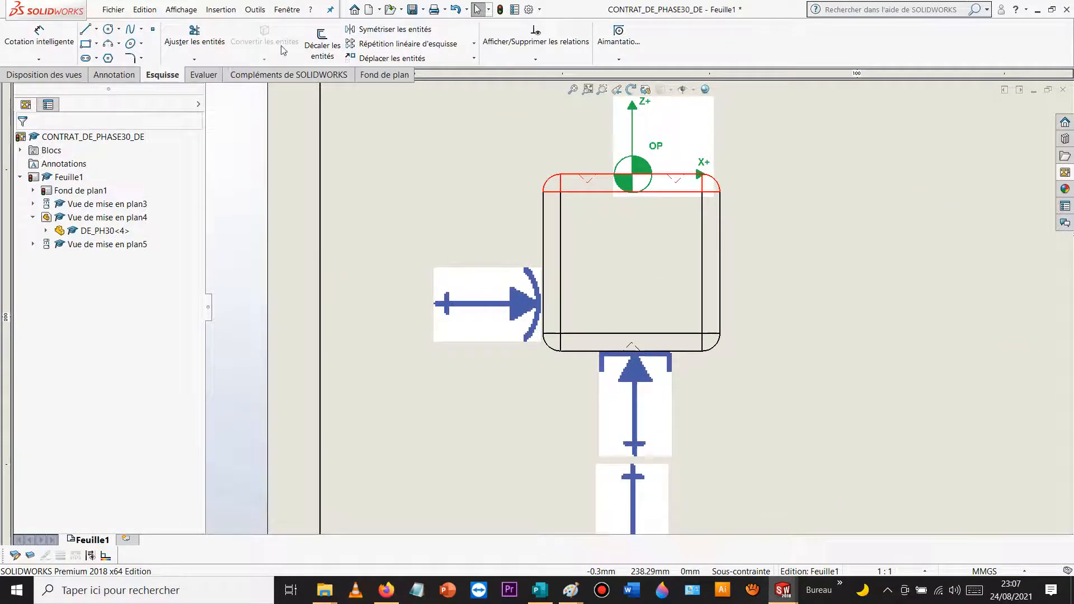
{"action": "left_click", "coordinate": [221, 10]}
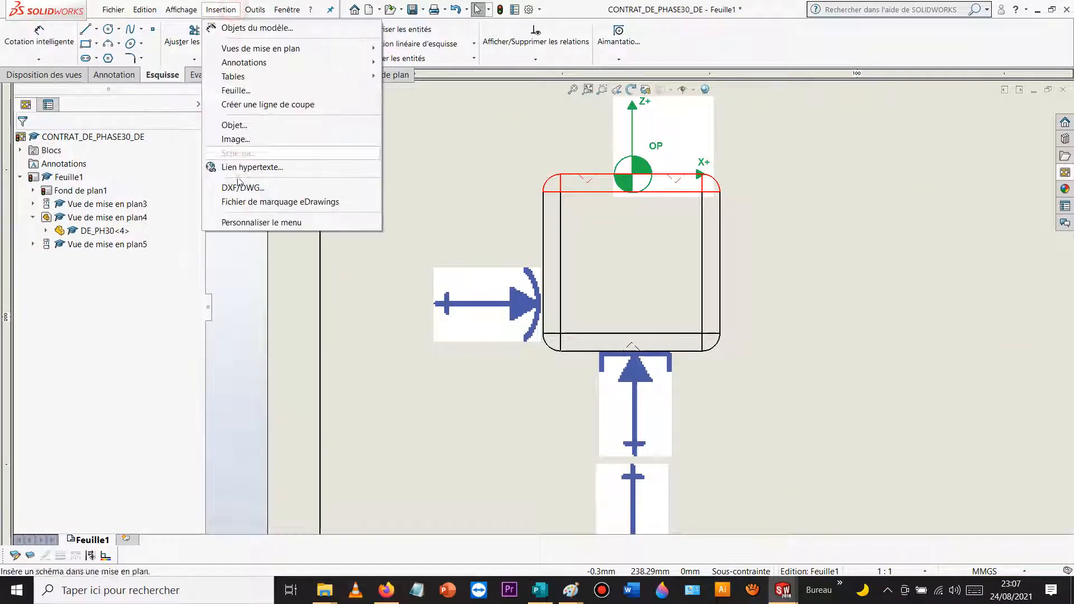
{"action": "left_click", "coordinate": [238, 139]}
{"action": "scroll", "coordinate": [495, 302], "scroll_direction": "down", "scroll_amount": 5}
{"action": "left_click", "coordinate": [482, 317]}
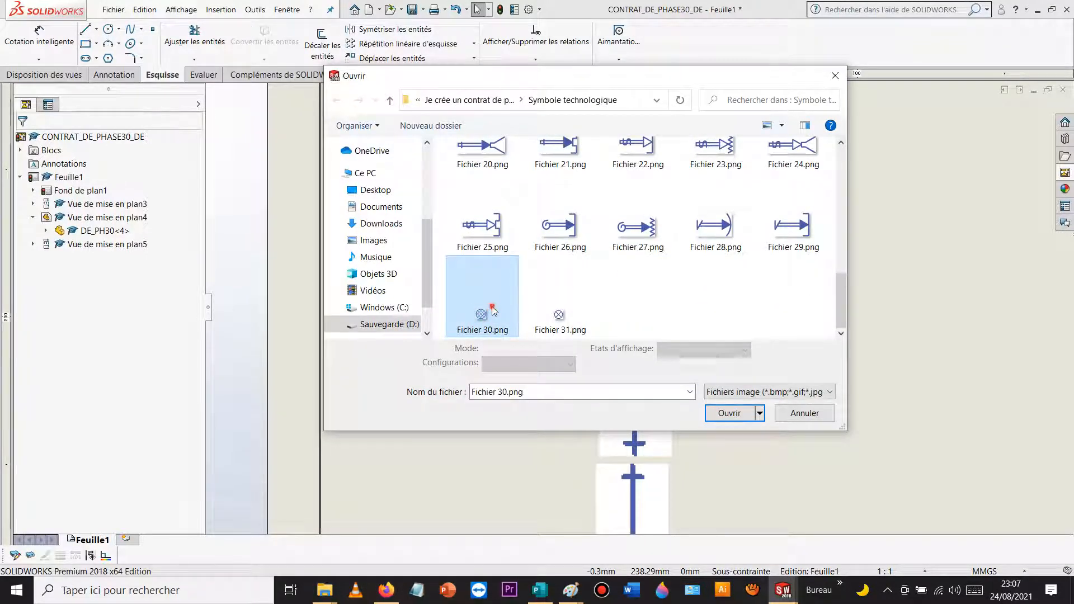
{"action": "double_click", "coordinate": [482, 316]}
Step: Shrink the Fichier 30 hatched circle image to about 3.3 mm square
{"action": "scroll", "coordinate": [537, 358], "scroll_direction": "up", "scroll_amount": 3}
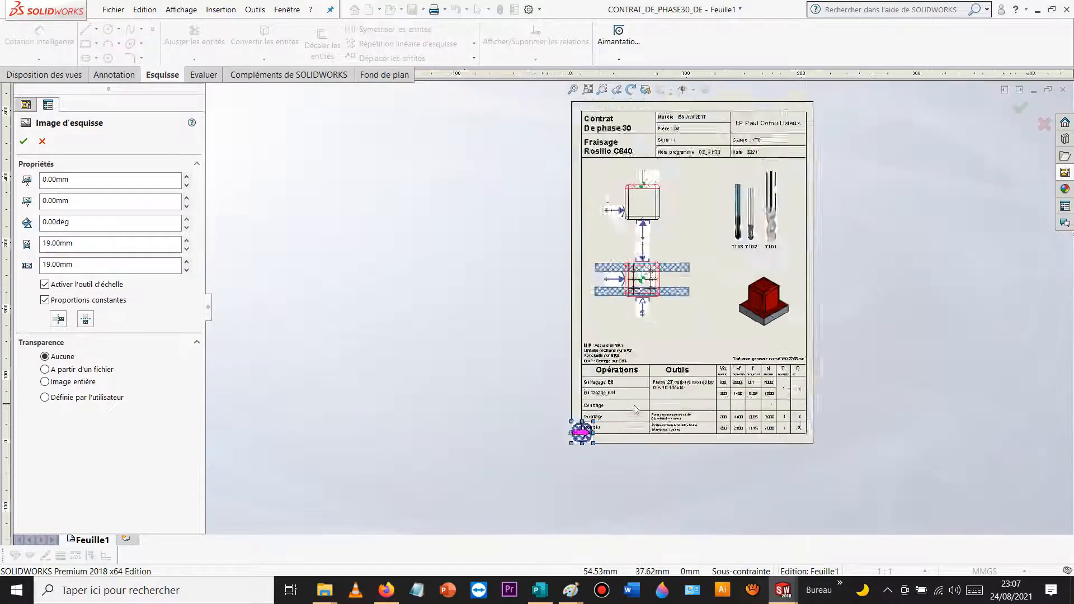
{"action": "scroll", "coordinate": [627, 358], "scroll_direction": "down", "scroll_amount": 6}
{"action": "scroll", "coordinate": [627, 359], "scroll_direction": "down", "scroll_amount": 2}
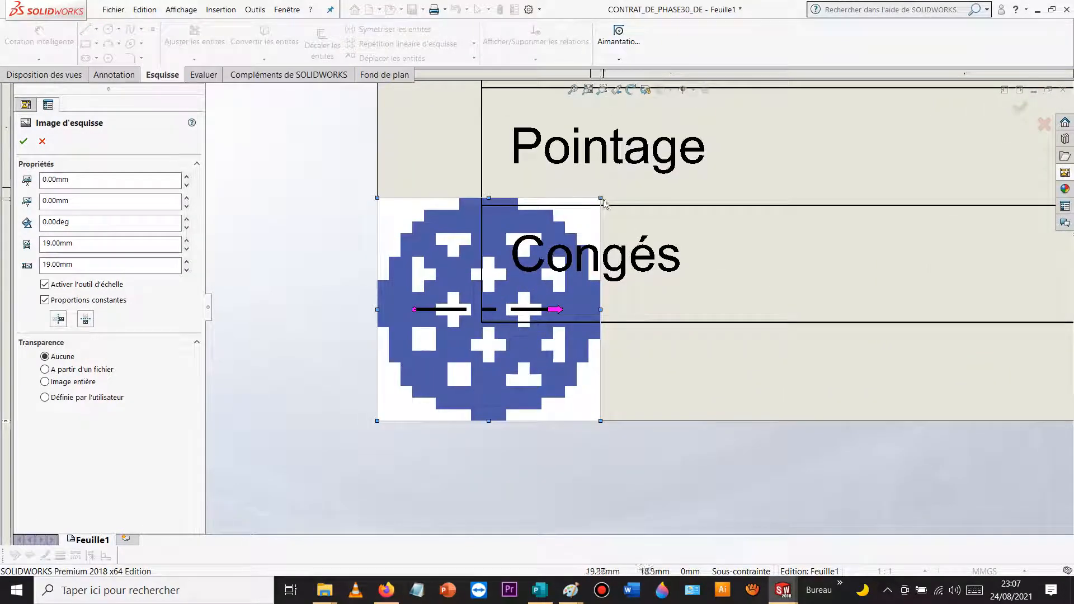
{"action": "mouse_move", "coordinate": [600, 198]}
{"action": "left_mouse_down"}
{"action": "mouse_move", "coordinate": [391, 407]}
{"action": "mouse_move", "coordinate": [789, 101]}
{"action": "mouse_move", "coordinate": [789, 115]}
{"action": "left_mouse_up"}
Step: Move the hatched circle image to the free area right of the front view and enlarge it to about 4.4 mm square
{"action": "scroll", "coordinate": [791, 132], "scroll_direction": "up", "scroll_amount": 4}
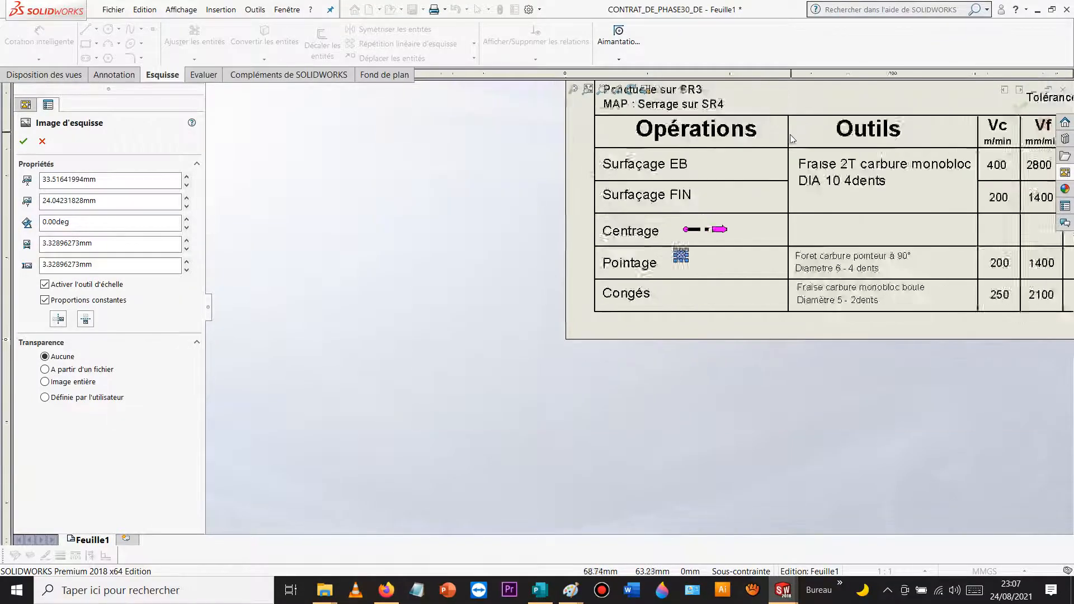
{"action": "scroll", "coordinate": [747, 190], "scroll_direction": "down", "scroll_amount": 2}
{"action": "left_click_drag", "start_coordinate": [536, 405], "coordinate": [718, 96]}
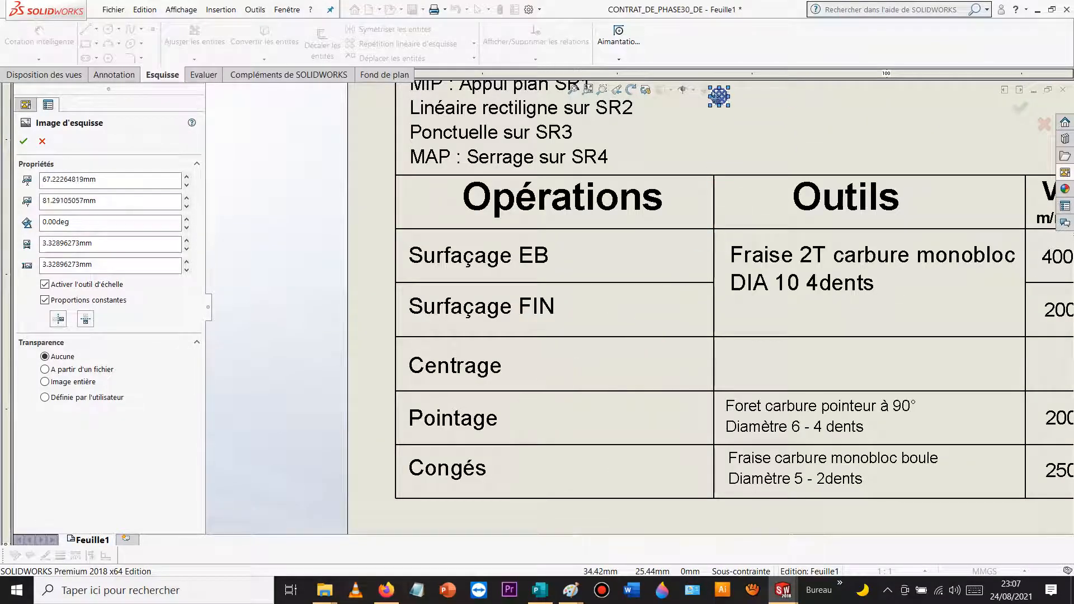
{"action": "scroll", "coordinate": [721, 106], "scroll_direction": "up", "scroll_amount": 5}
{"action": "scroll", "coordinate": [628, 353], "scroll_direction": "down", "scroll_amount": 3}
{"action": "left_click_drag", "start_coordinate": [595, 403], "coordinate": [680, 115]}
{"action": "scroll", "coordinate": [660, 178], "scroll_direction": "up", "scroll_amount": 5}
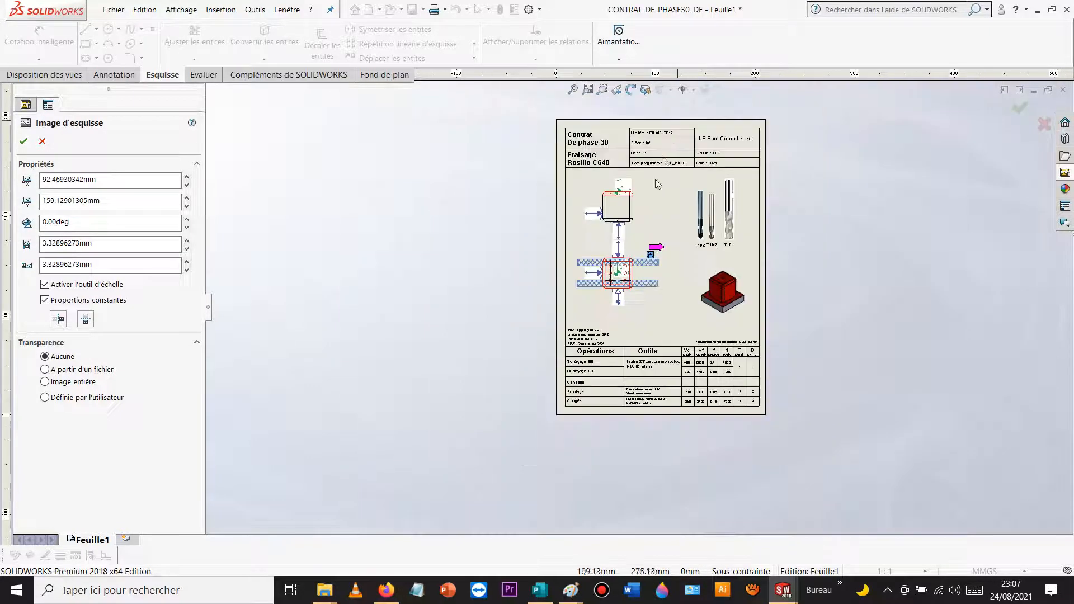
{"action": "scroll", "coordinate": [660, 178], "scroll_direction": "down", "scroll_amount": 4}
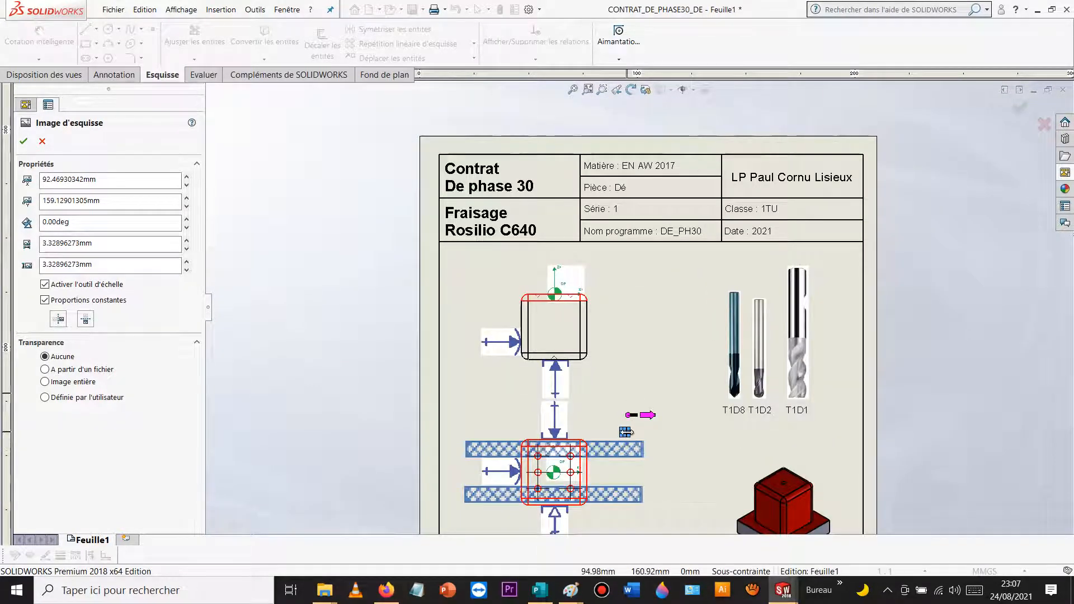
{"action": "scroll", "coordinate": [621, 430], "scroll_direction": "down", "scroll_amount": 3}
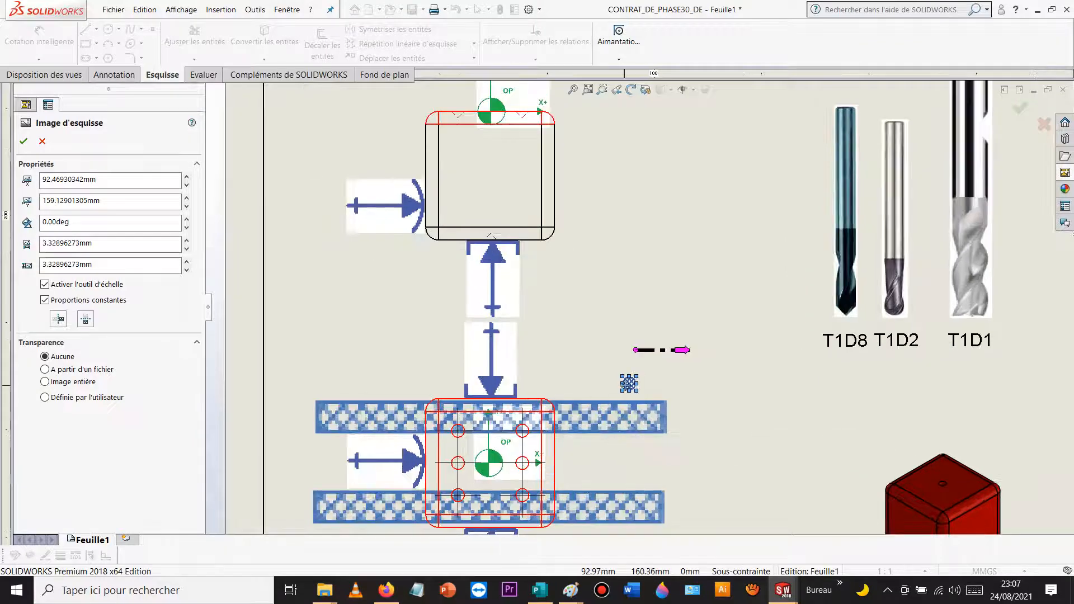
{"action": "mouse_move", "coordinate": [629, 383]}
{"action": "left_mouse_down"}
{"action": "mouse_move", "coordinate": [624, 211]}
{"action": "mouse_move", "coordinate": [604, 184]}
{"action": "mouse_move", "coordinate": [612, 198]}
{"action": "left_mouse_up"}
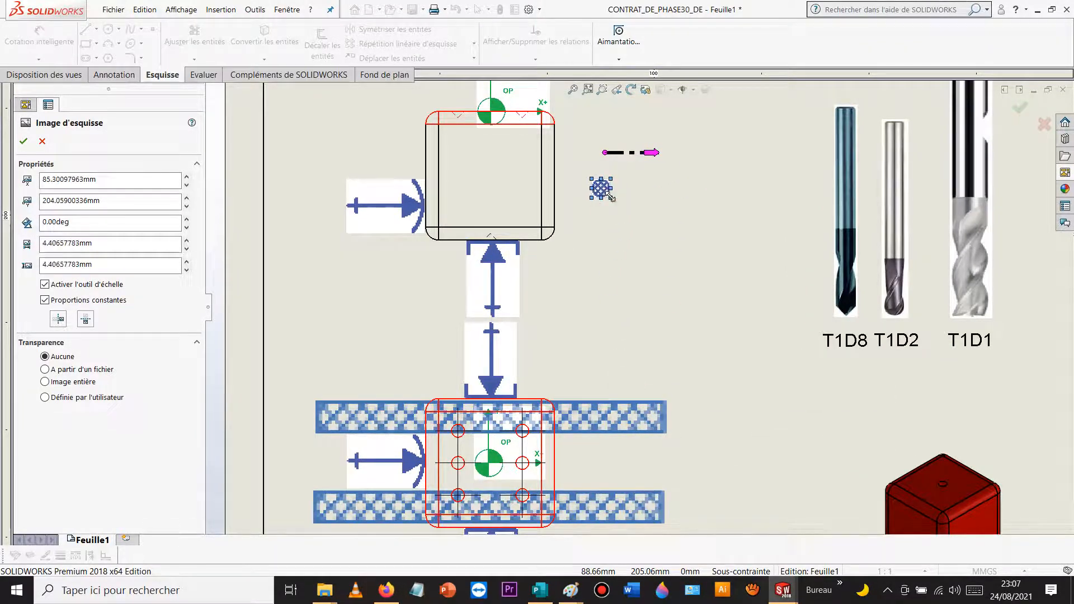
{"action": "left_click", "coordinate": [622, 197]}
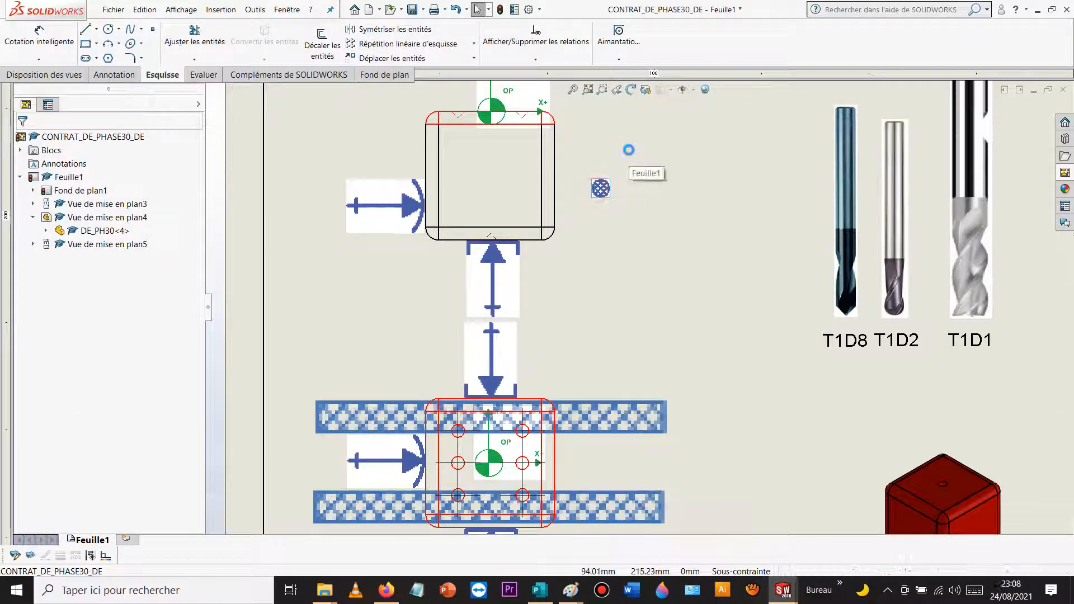
Step: Copy the hatched circle symbol onto the front view's left edge and move the original onto its right edge
{"action": "mouse_move", "coordinate": [601, 190]}
{"action": "left_mouse_down"}
{"action": "mouse_move", "coordinate": [470, 197]}
{"action": "mouse_move", "coordinate": [442, 176]}
{"action": "left_mouse_up"}
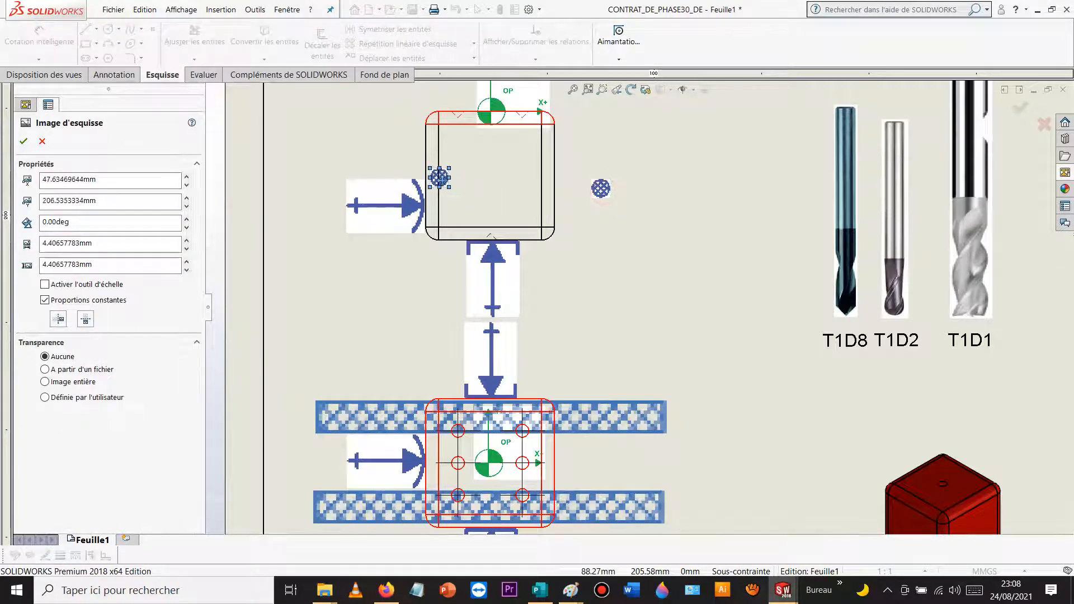
{"action": "key", "text": "Escape"}
{"action": "double_click", "coordinate": [601, 190]}
{"action": "mouse_move", "coordinate": [601, 192]}
{"action": "left_mouse_down"}
{"action": "mouse_move", "coordinate": [511, 179]}
{"action": "mouse_move", "coordinate": [527, 179]}
{"action": "left_mouse_up"}
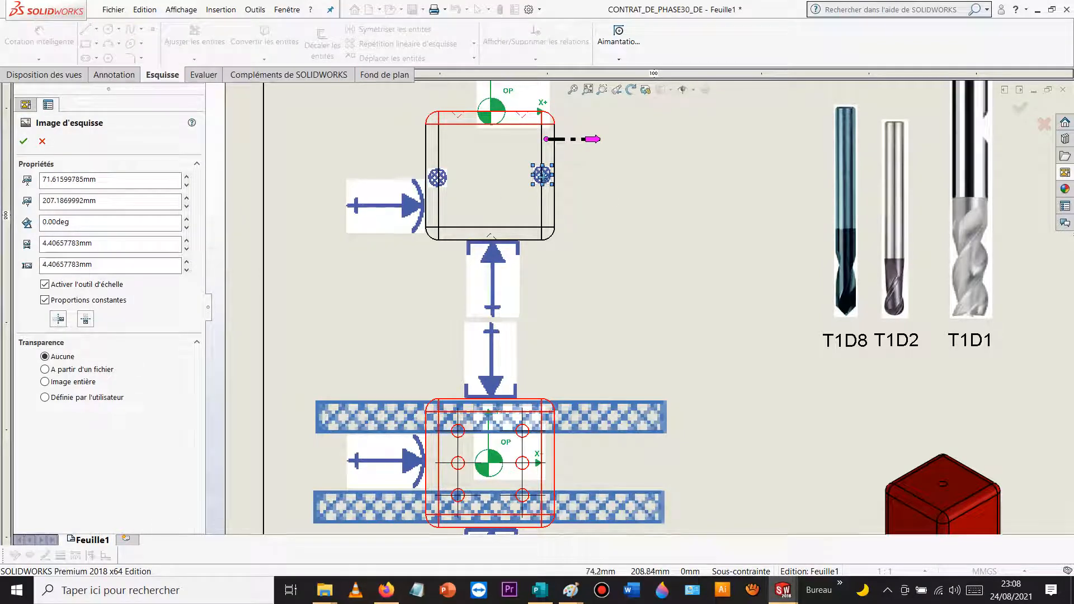
{"action": "key", "text": "Escape"}
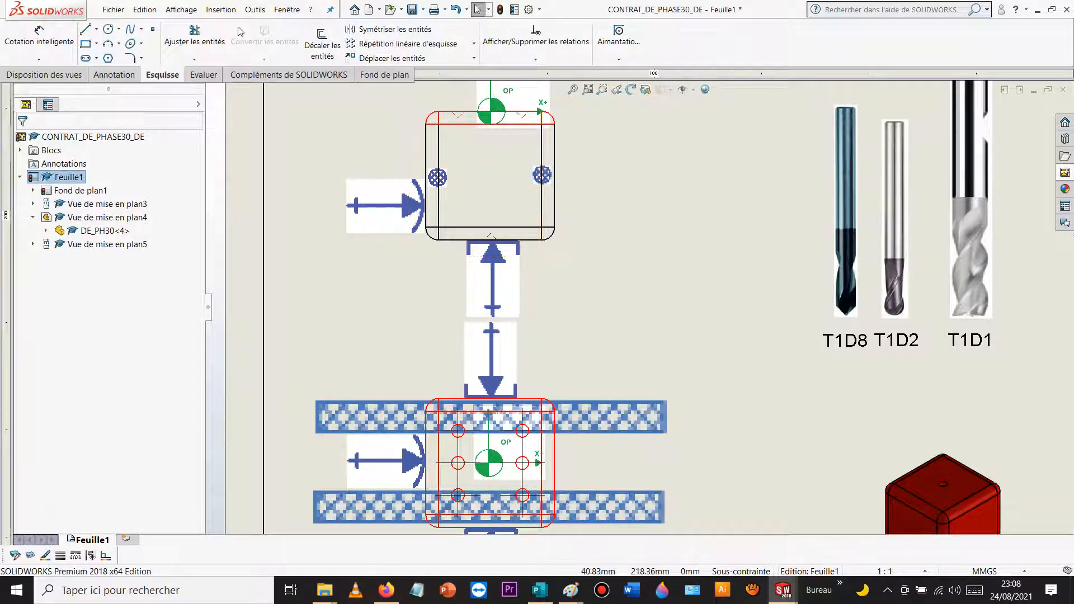
Step: Insert the image Fichier 31.png from the Symbole technologique folder
{"action": "left_click", "coordinate": [221, 10]}
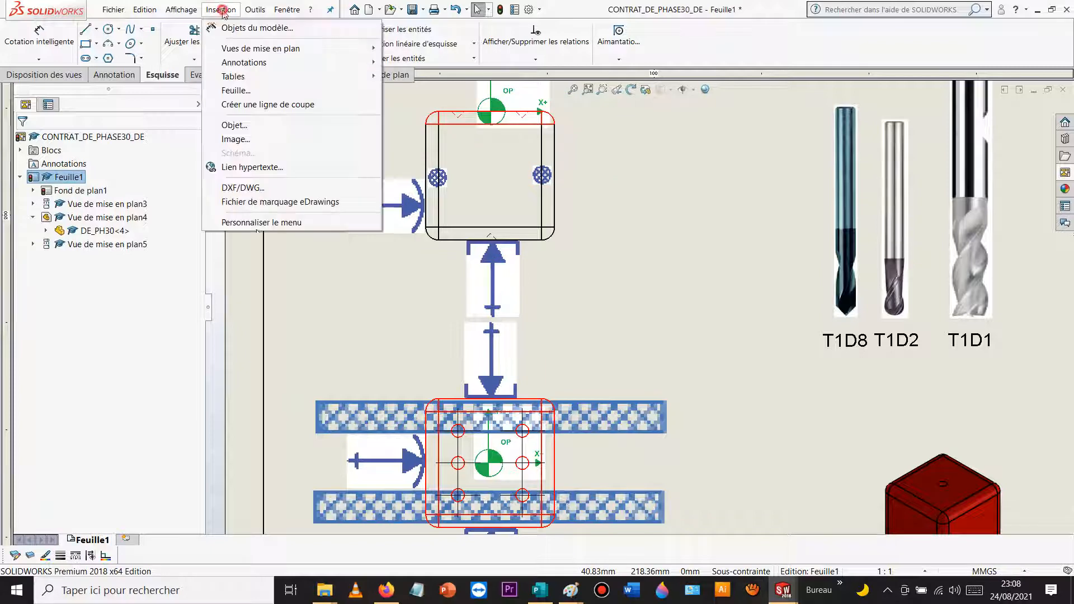
{"action": "left_click", "coordinate": [272, 139]}
{"action": "scroll", "coordinate": [632, 263], "scroll_direction": "down", "scroll_amount": 3}
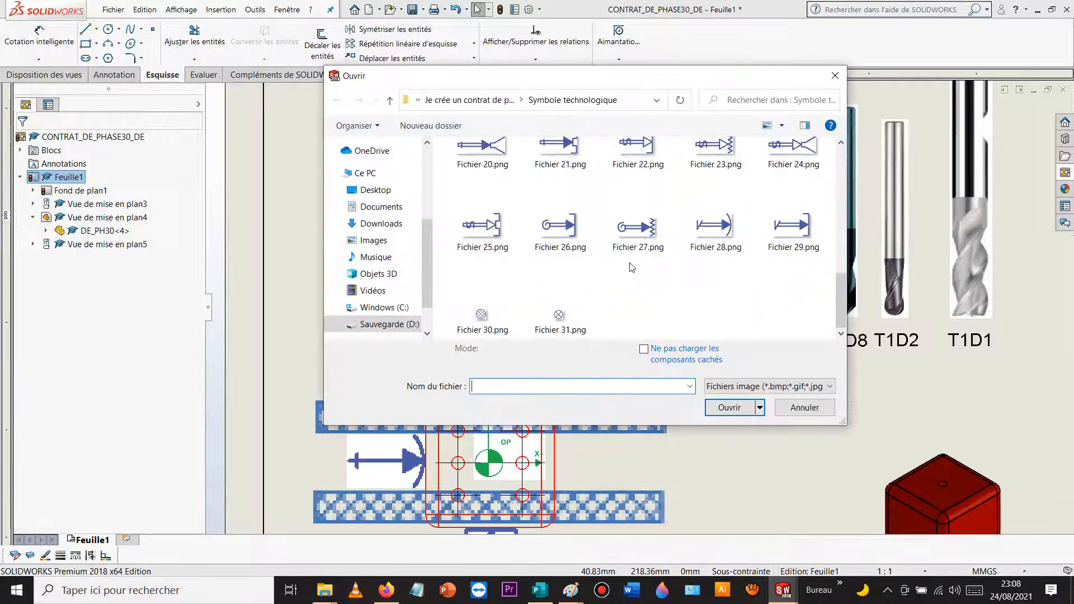
{"action": "double_click", "coordinate": [563, 317]}
Step: Move the crossed circle image from the bottom of the sheet to the free area right of the front view
{"action": "scroll", "coordinate": [546, 343], "scroll_direction": "up", "scroll_amount": 8}
{"action": "scroll", "coordinate": [568, 429], "scroll_direction": "down", "scroll_amount": 3}
{"action": "scroll", "coordinate": [616, 383], "scroll_direction": "down", "scroll_amount": 5}
{"action": "left_click_drag", "start_coordinate": [585, 313], "coordinate": [828, 109]}
{"action": "scroll", "coordinate": [644, 297], "scroll_direction": "up", "scroll_amount": 5}
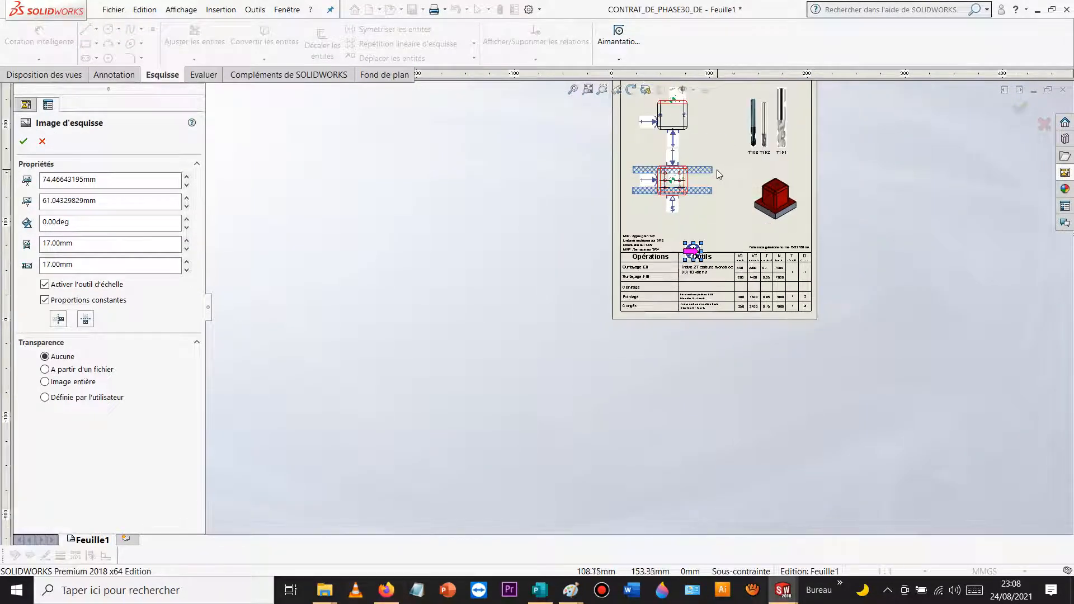
{"action": "scroll", "coordinate": [700, 211], "scroll_direction": "down", "scroll_amount": 1}
{"action": "left_click_drag", "start_coordinate": [686, 267], "coordinate": [698, 118]}
{"action": "scroll", "coordinate": [698, 118], "scroll_direction": "down", "scroll_amount": 8}
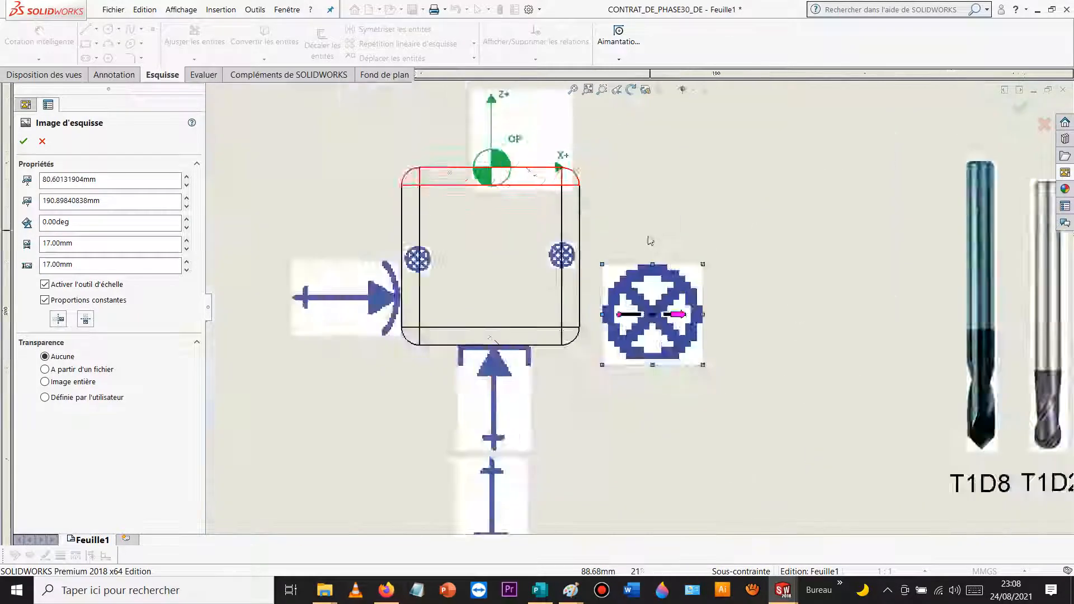
Step: Shrink the crossed circle image to about 4.6 mm square and place it at the centre of the front view
{"action": "scroll", "coordinate": [643, 271], "scroll_direction": "down", "scroll_amount": 3}
{"action": "scroll", "coordinate": [643, 291], "scroll_direction": "up", "scroll_amount": 2}
{"action": "mouse_move", "coordinate": [710, 303]}
{"action": "left_mouse_down"}
{"action": "mouse_move", "coordinate": [617, 398]}
{"action": "mouse_move", "coordinate": [456, 304]}
{"action": "mouse_move", "coordinate": [460, 293]}
{"action": "left_mouse_up"}
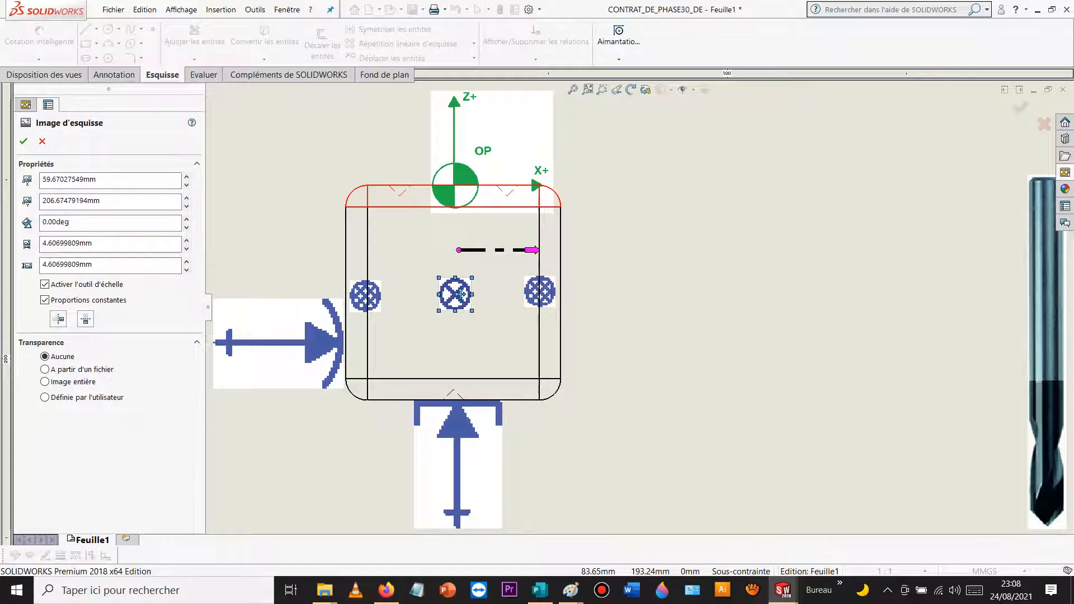
{"action": "key", "text": "Escape"}
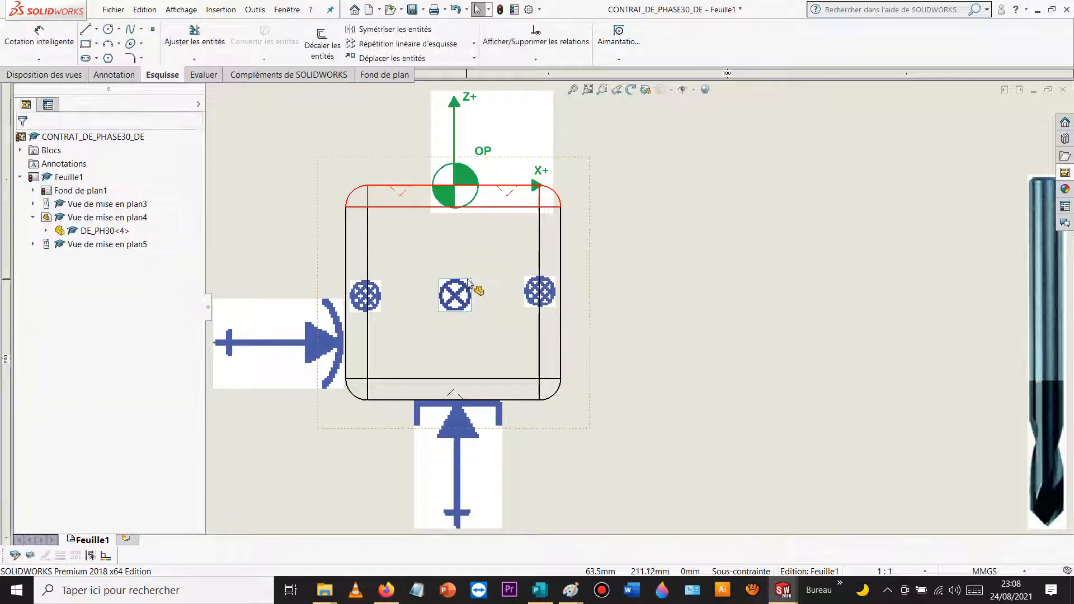
Step: Dimension the overall height of the front view between its top and bottom edges, placing the dimension to the right of the view
{"action": "scroll", "coordinate": [476, 289], "scroll_direction": "up", "scroll_amount": 8}
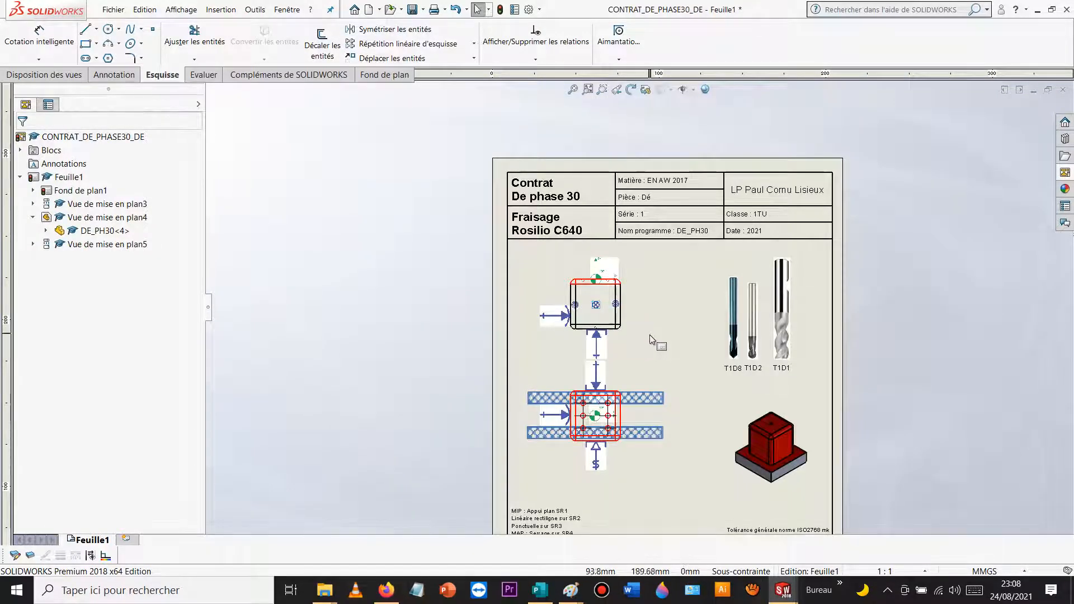
{"action": "scroll", "coordinate": [651, 342], "scroll_direction": "down", "scroll_amount": 2}
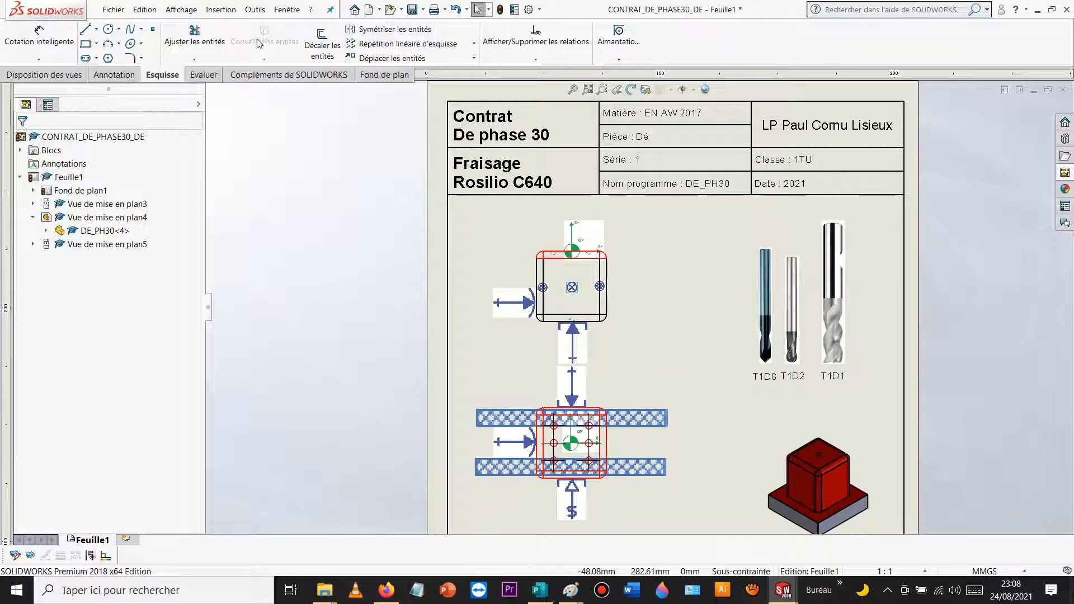
{"action": "left_click", "coordinate": [39, 49]}
{"action": "scroll", "coordinate": [607, 245], "scroll_direction": "down", "scroll_amount": 4}
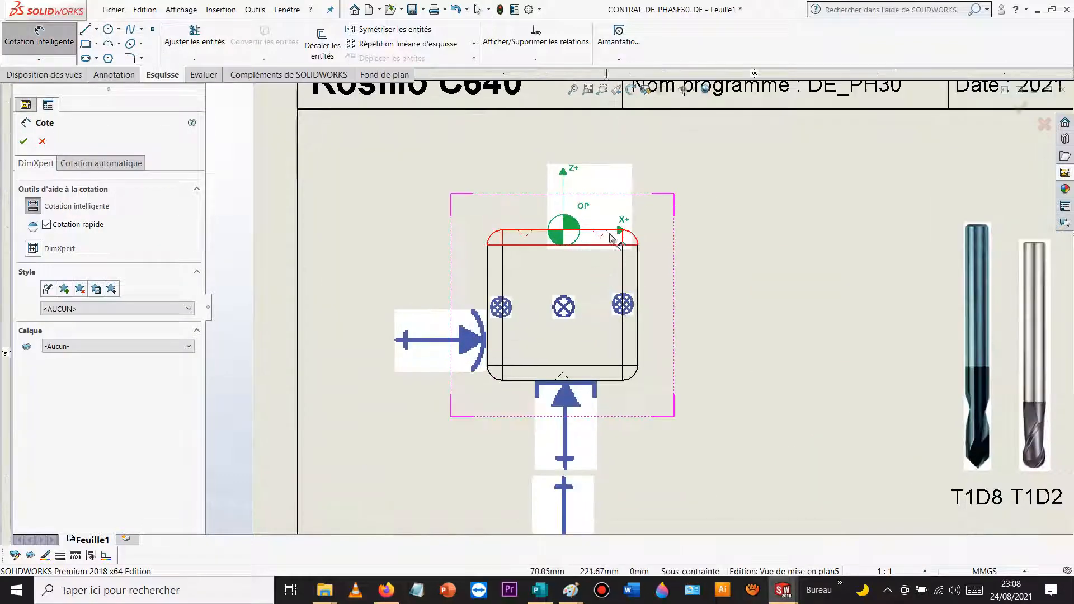
{"action": "left_click", "coordinate": [606, 232]}
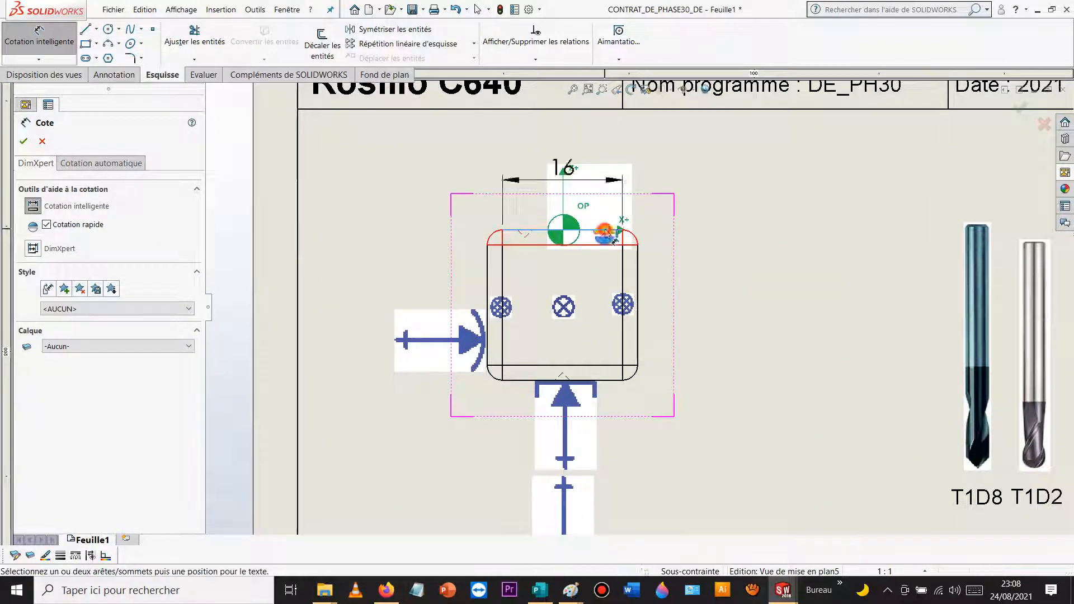
{"action": "left_click", "coordinate": [612, 381]}
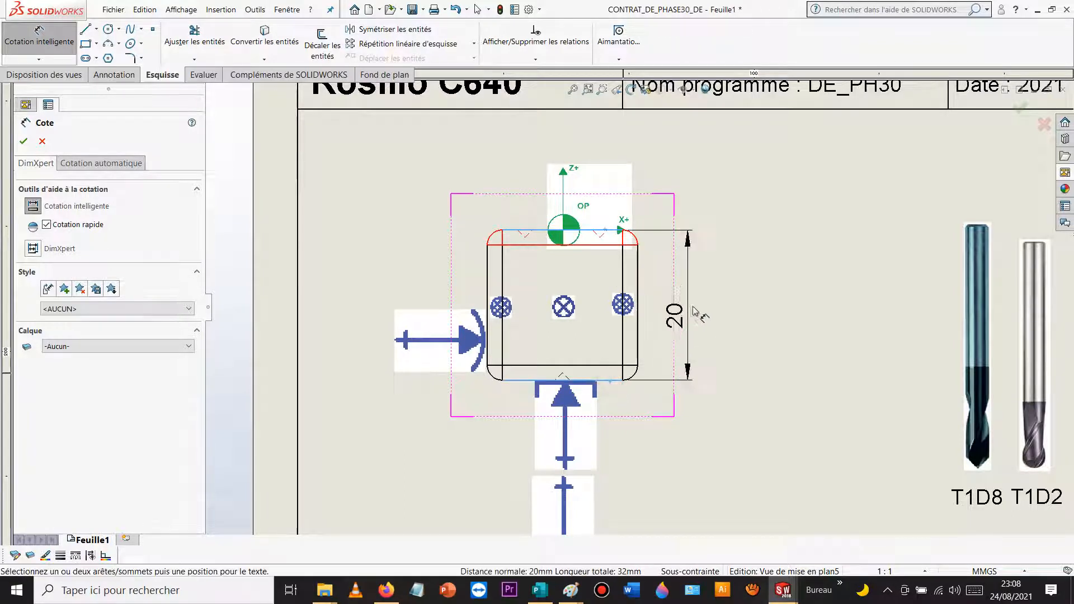
{"action": "left_click", "coordinate": [695, 296]}
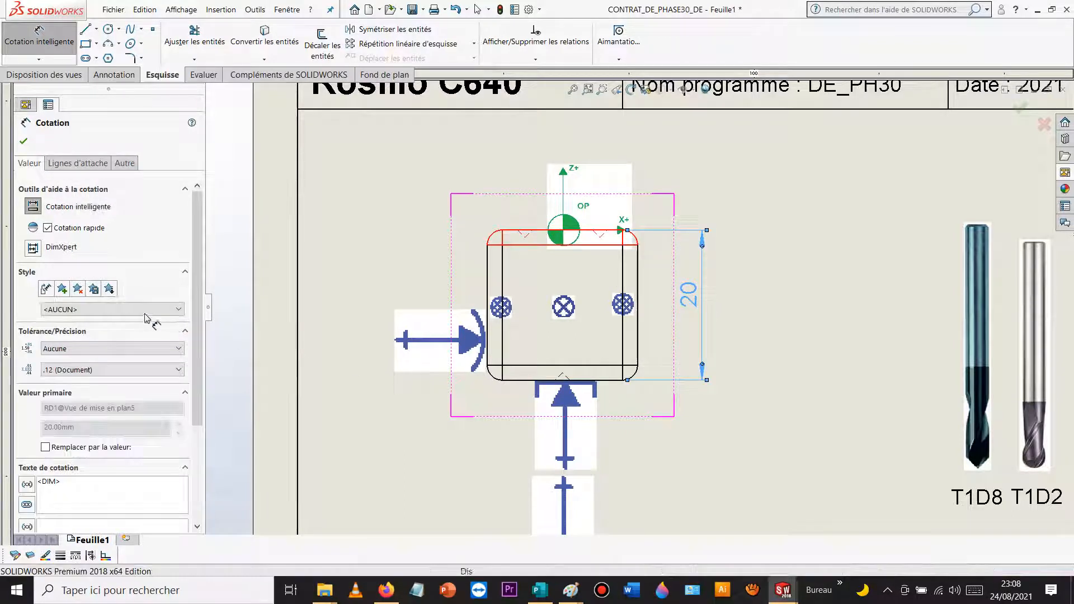
Step: Give the front view's height dimension a symmetric tolerance of 0.02 mm and adjust the position of its text along the dimension line
{"action": "left_click", "coordinate": [75, 347]}
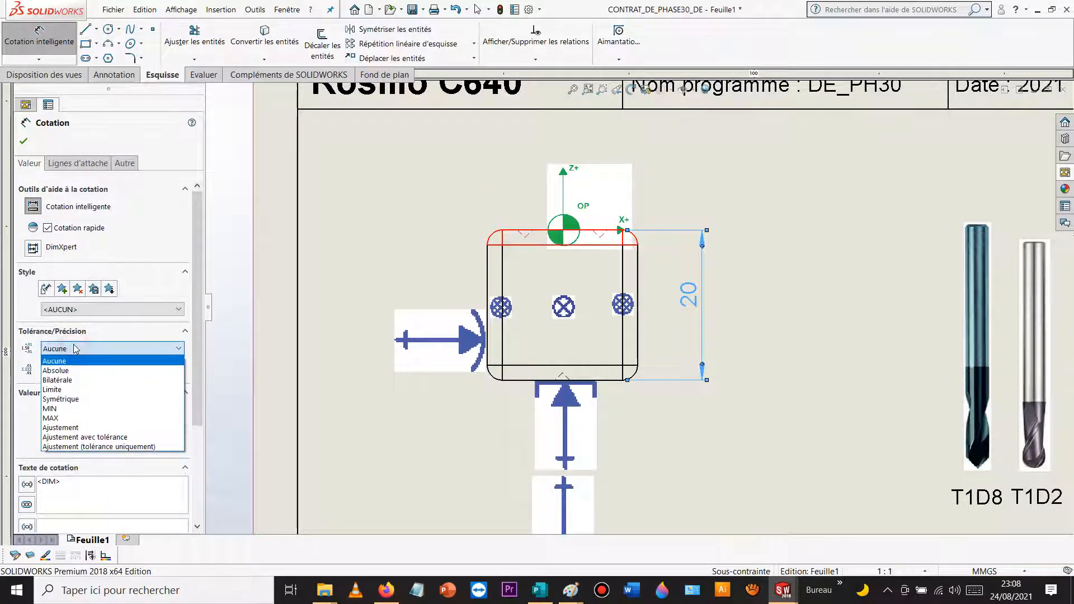
{"action": "left_click", "coordinate": [66, 399]}
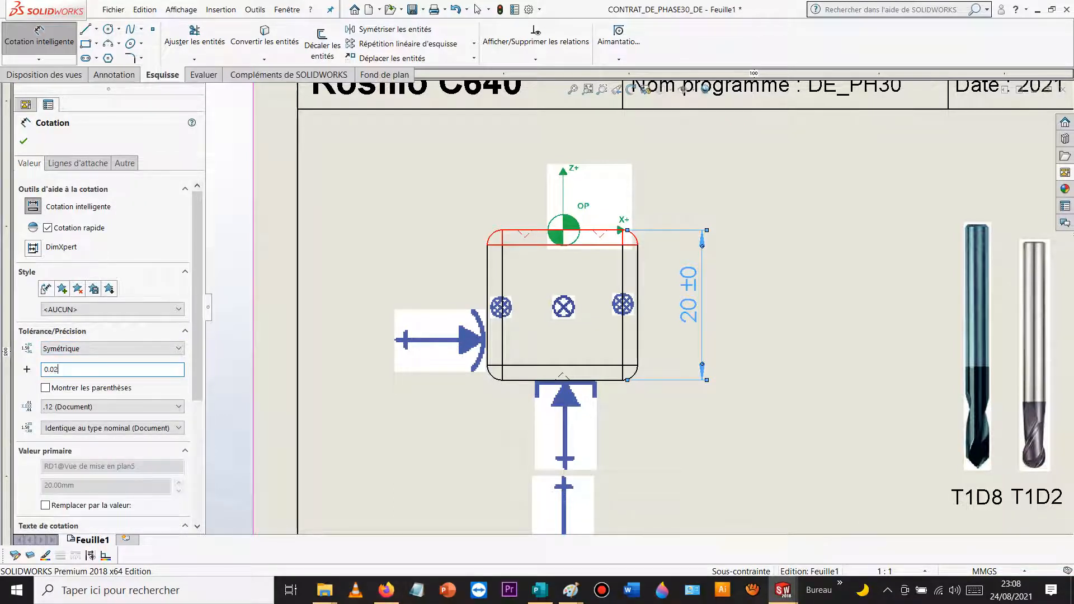
{"action": "type", "text": "0.02"}
{"action": "key", "text": "Return"}
{"action": "left_click", "coordinate": [789, 300]}
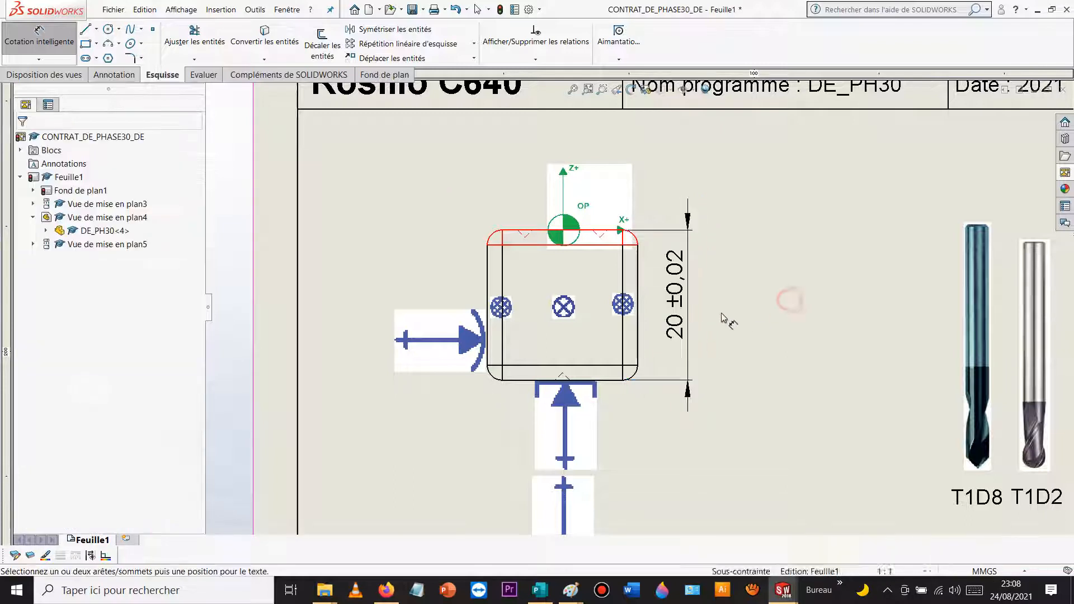
{"action": "left_click", "coordinate": [678, 316]}
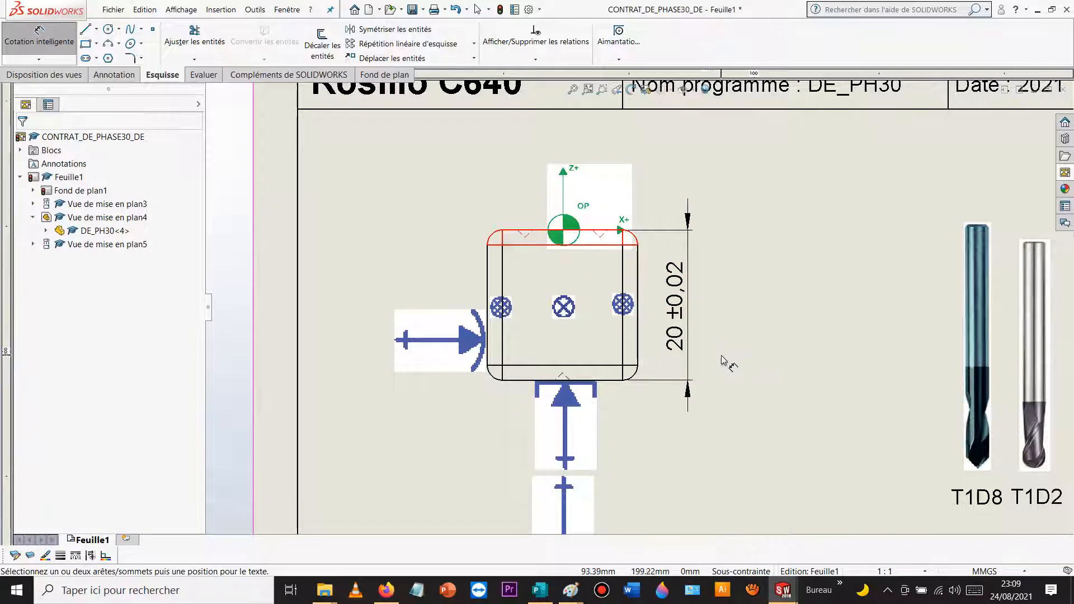
{"action": "scroll", "coordinate": [725, 362], "scroll_direction": "up", "scroll_amount": 3}
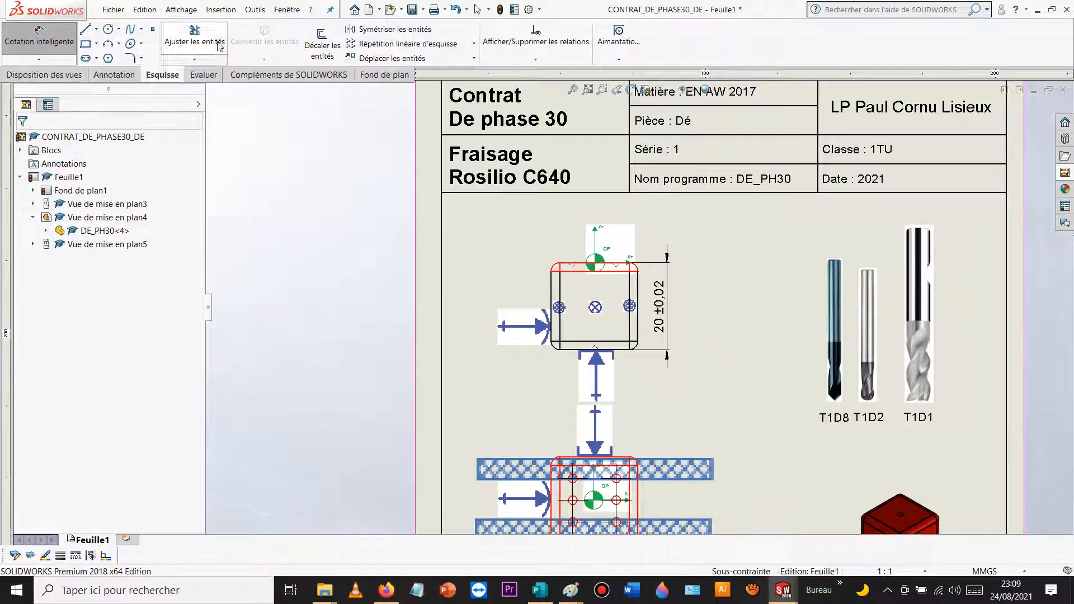
{"action": "left_click", "coordinate": [115, 75]}
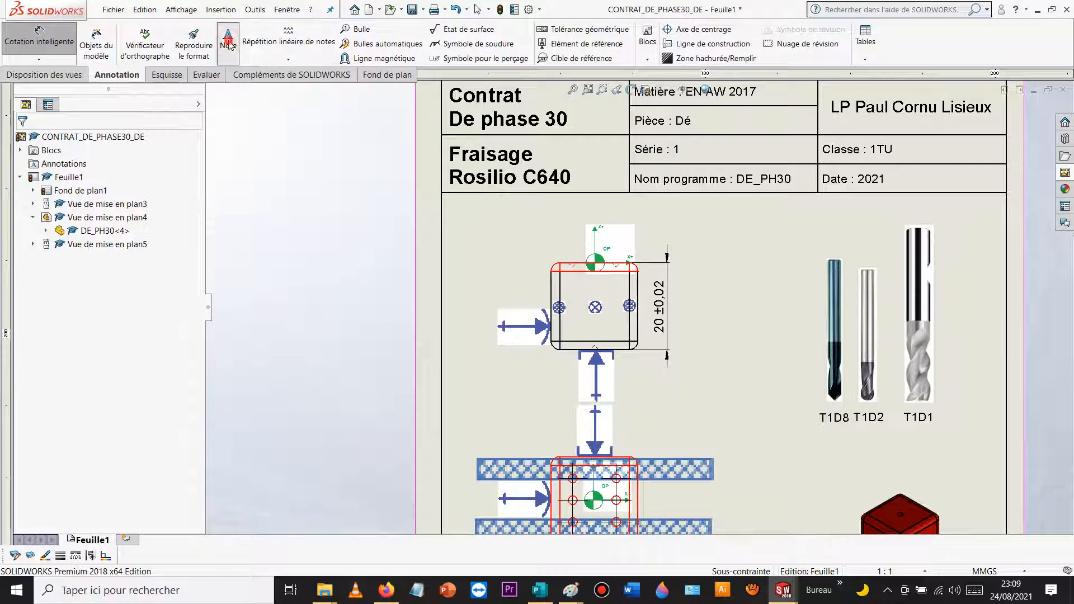
{"action": "scroll", "coordinate": [566, 352], "scroll_direction": "up", "scroll_amount": 4}
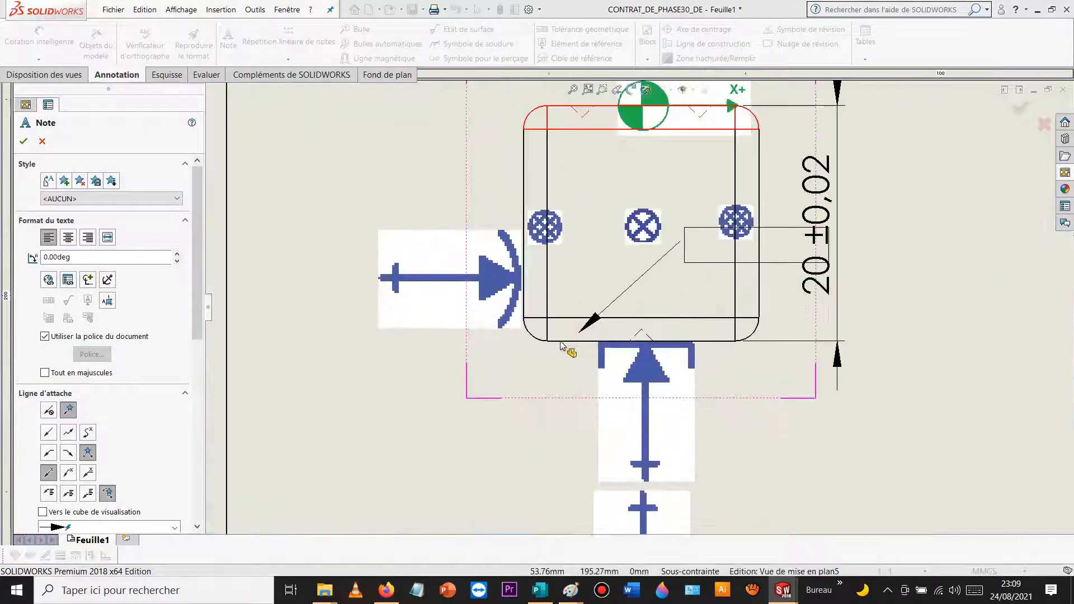
{"action": "left_click", "coordinate": [564, 344]}
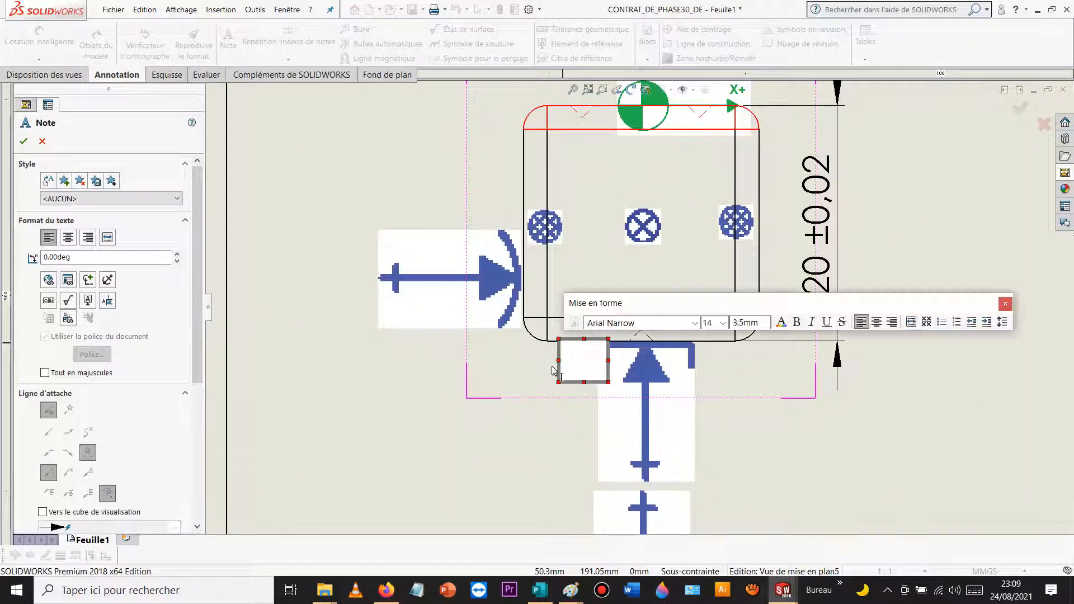
{"action": "key", "text": "Escape"}
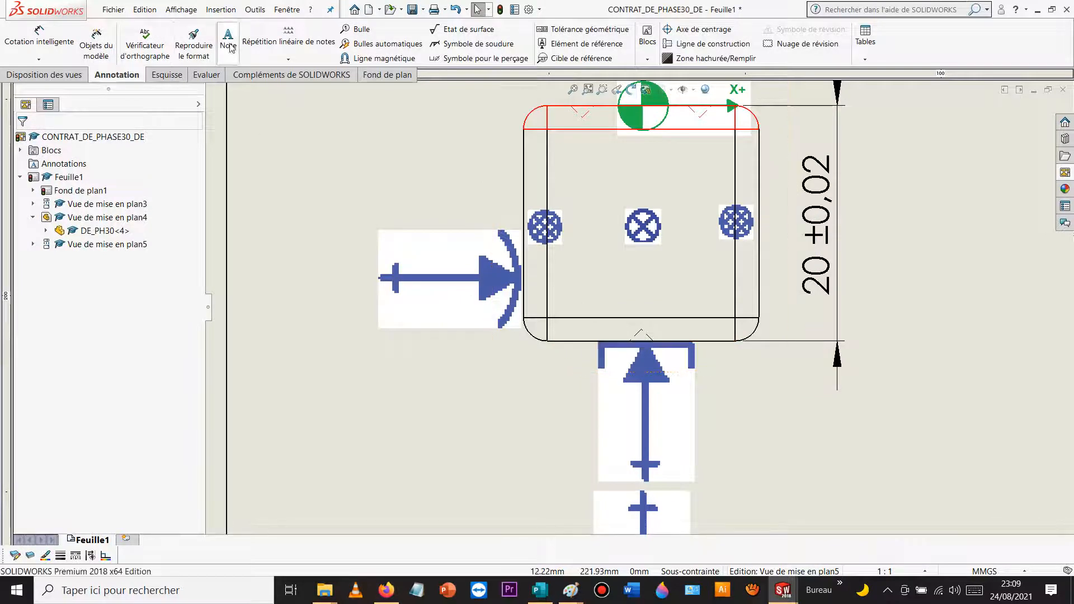
Step: Add the leader note SR1 pointing to the front view's bottom edge, with its text below and left of the view
{"action": "left_click", "coordinate": [567, 344]}
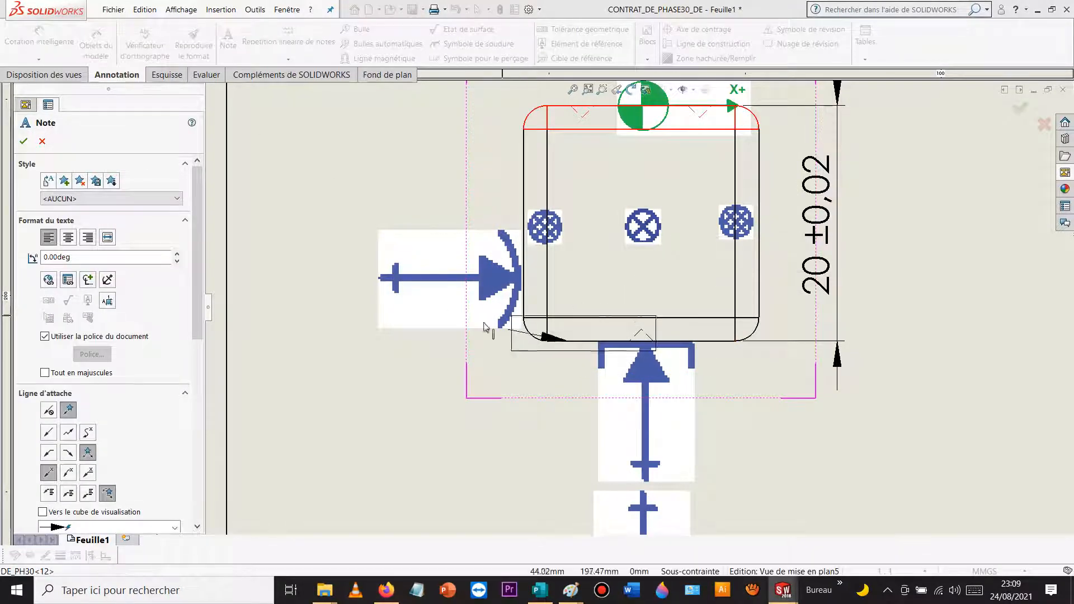
{"action": "left_click", "coordinate": [387, 381]}
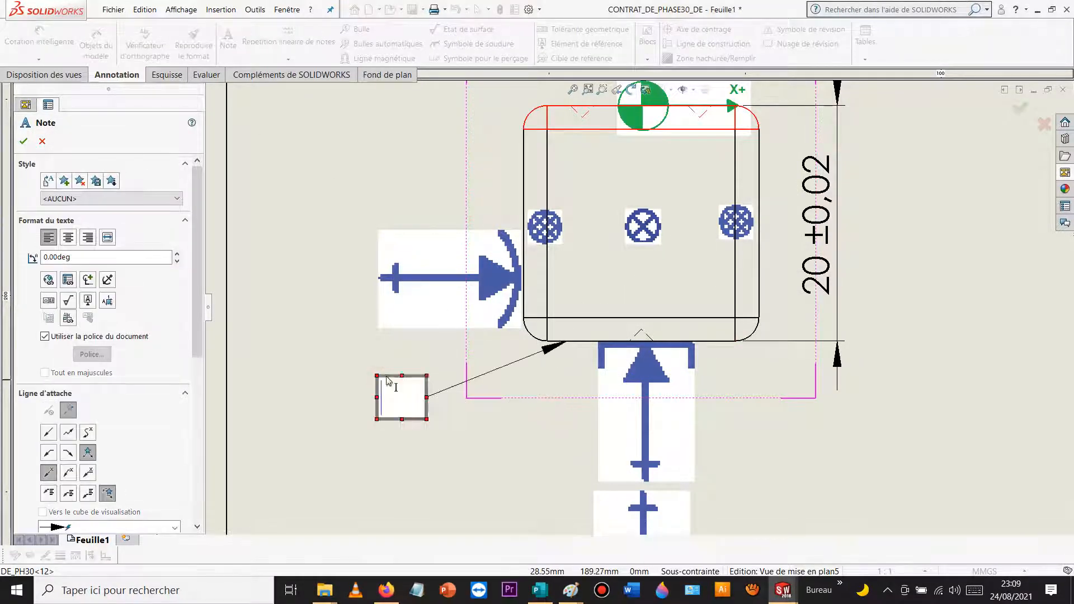
{"action": "type", "text": "SR1"}
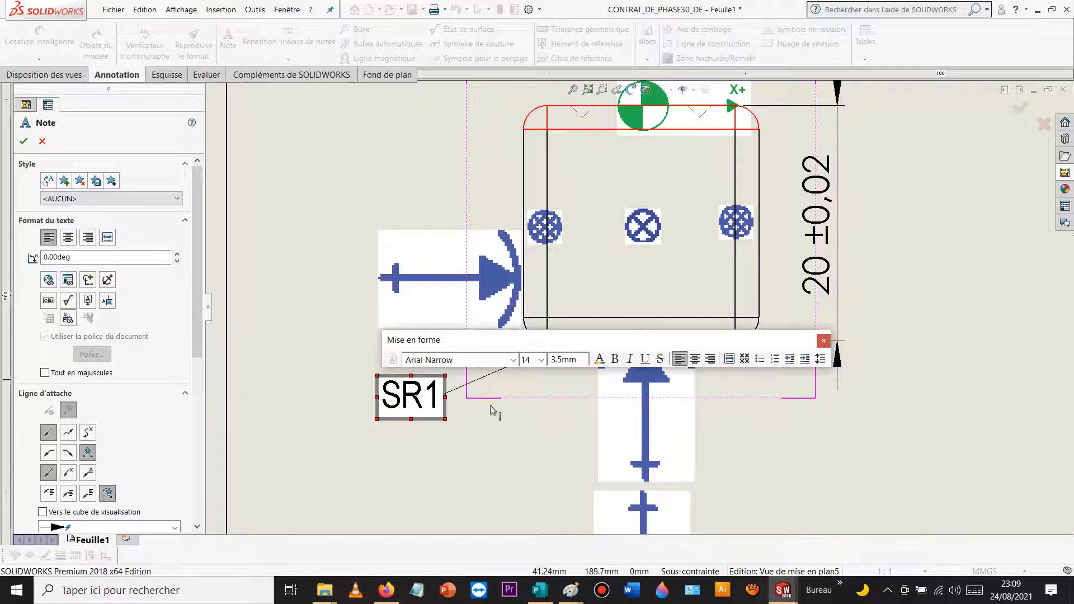
{"action": "left_click", "coordinate": [531, 448]}
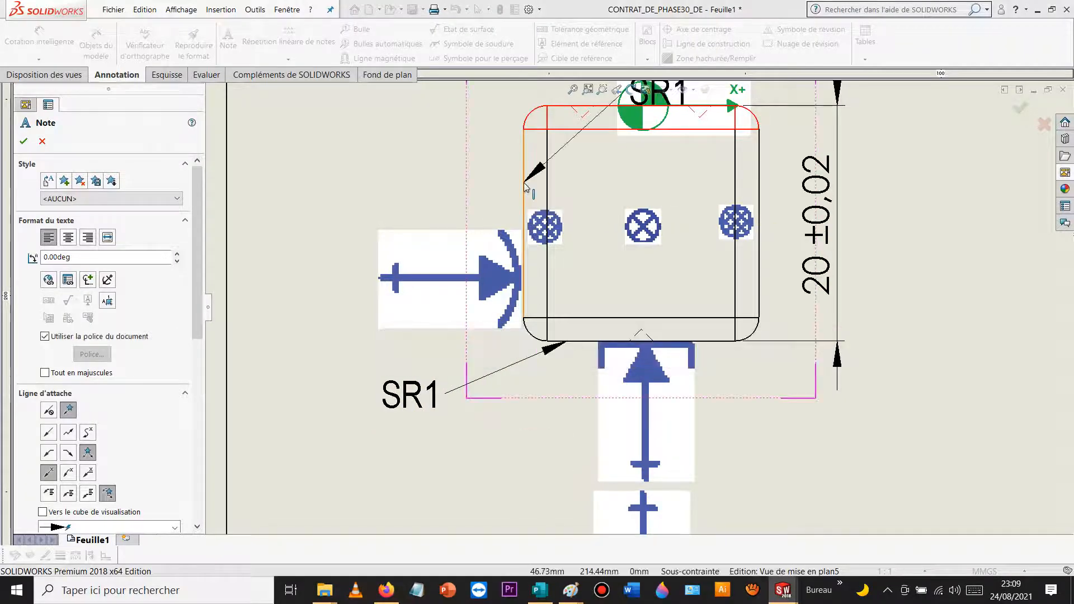
Step: Add the leader note SR3 pointing to the front view's left edge, with its text at the upper left
{"action": "left_click", "coordinate": [417, 135]}
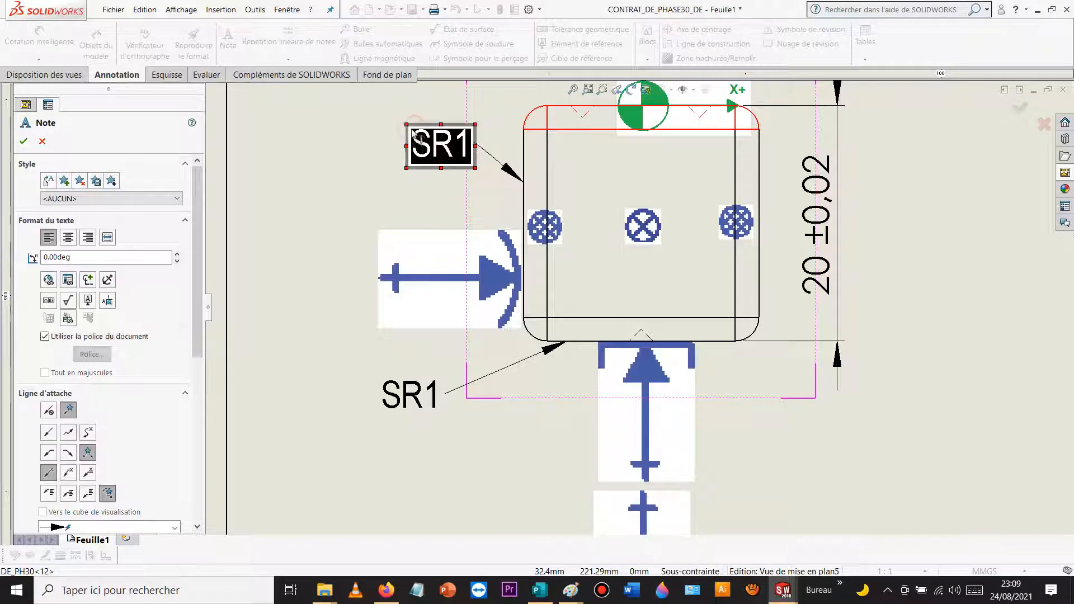
{"action": "type", "text": "SR3"}
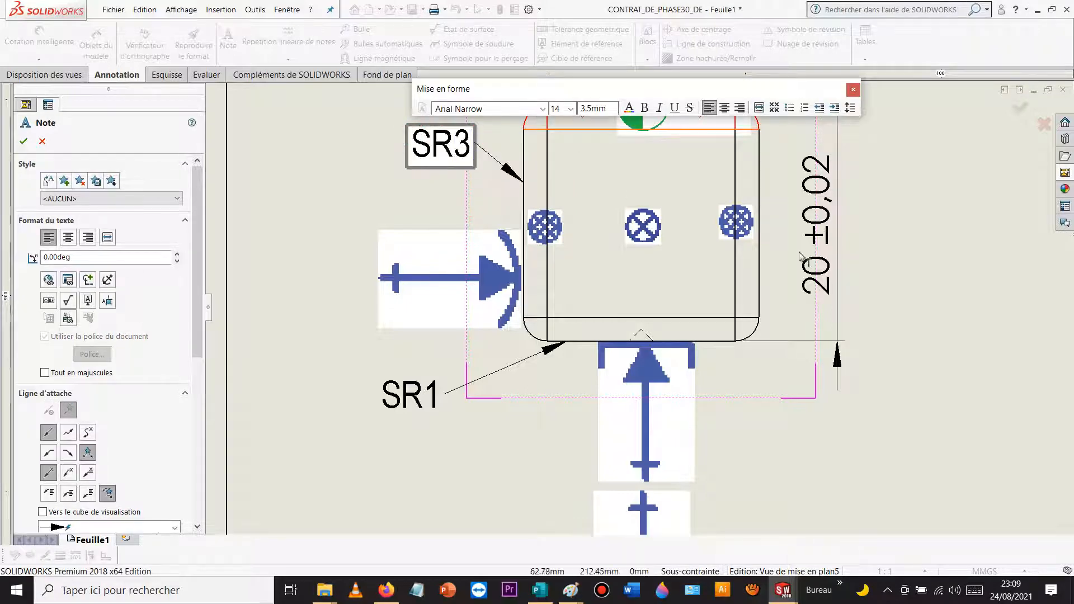
{"action": "left_click", "coordinate": [942, 402]}
Step: Add the leader note SR2 pointing to the top edge of the lower view with the jaws, placing its text at the upper right
{"action": "scroll", "coordinate": [928, 408], "scroll_direction": "up", "scroll_amount": 6}
{"action": "scroll", "coordinate": [665, 415], "scroll_direction": "down", "scroll_amount": 6}
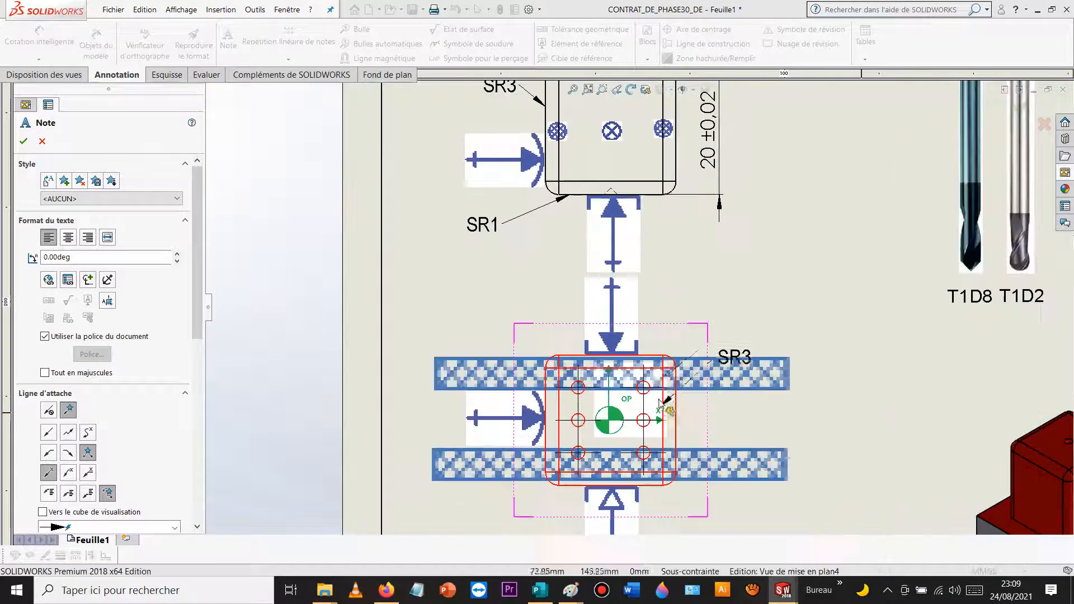
{"action": "left_click", "coordinate": [652, 316]}
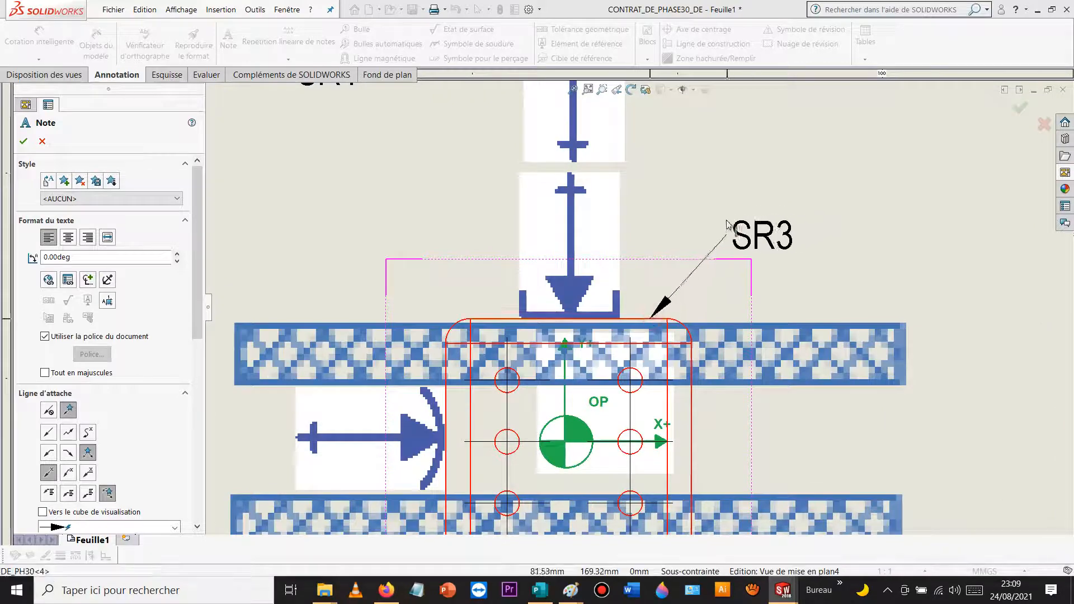
{"action": "left_click", "coordinate": [729, 217]}
{"action": "type", "text": "2"}
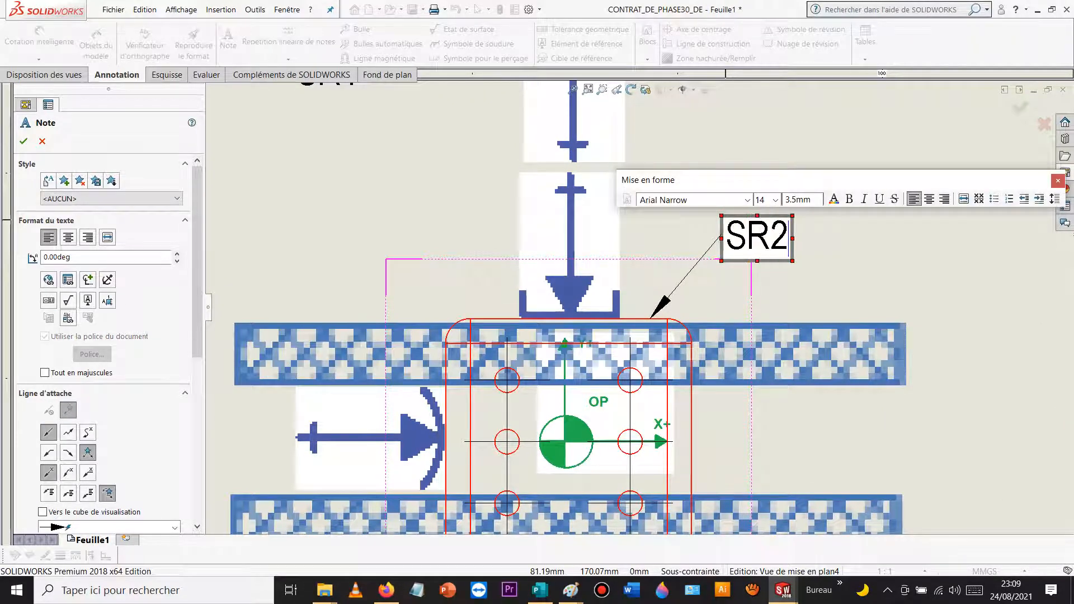
{"action": "left_click", "coordinate": [852, 252]}
Step: Add the leader note SR4 pointing to the bottom edge of the lower view, beside the clamping symbol, and finish placing notes
{"action": "scroll", "coordinate": [851, 255], "scroll_direction": "up", "scroll_amount": 6}
{"action": "scroll", "coordinate": [621, 452], "scroll_direction": "down", "scroll_amount": 5}
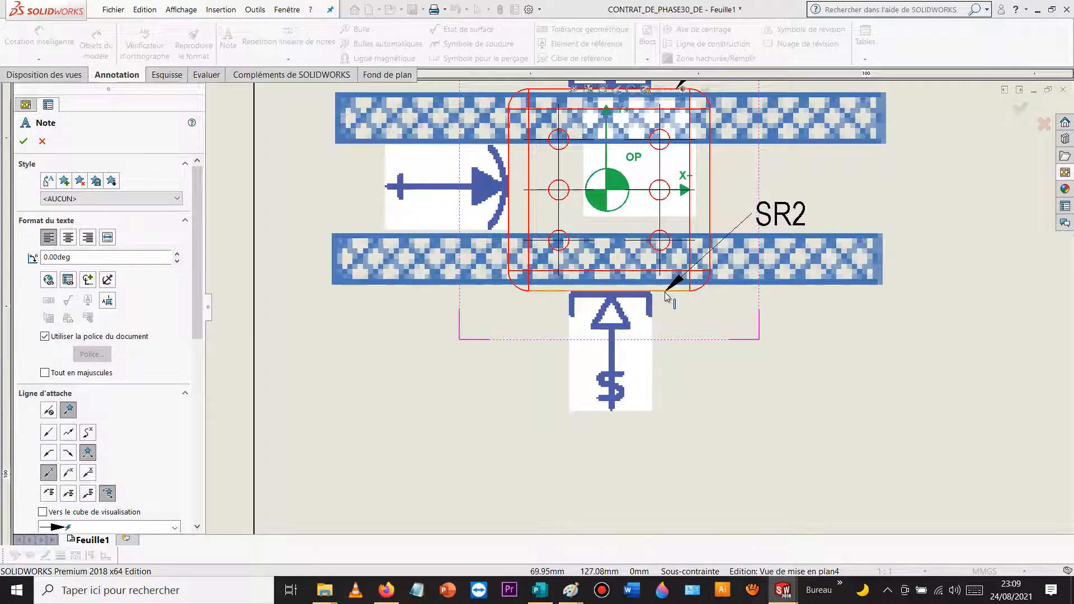
{"action": "left_click", "coordinate": [670, 291]}
{"action": "left_click", "coordinate": [695, 331]}
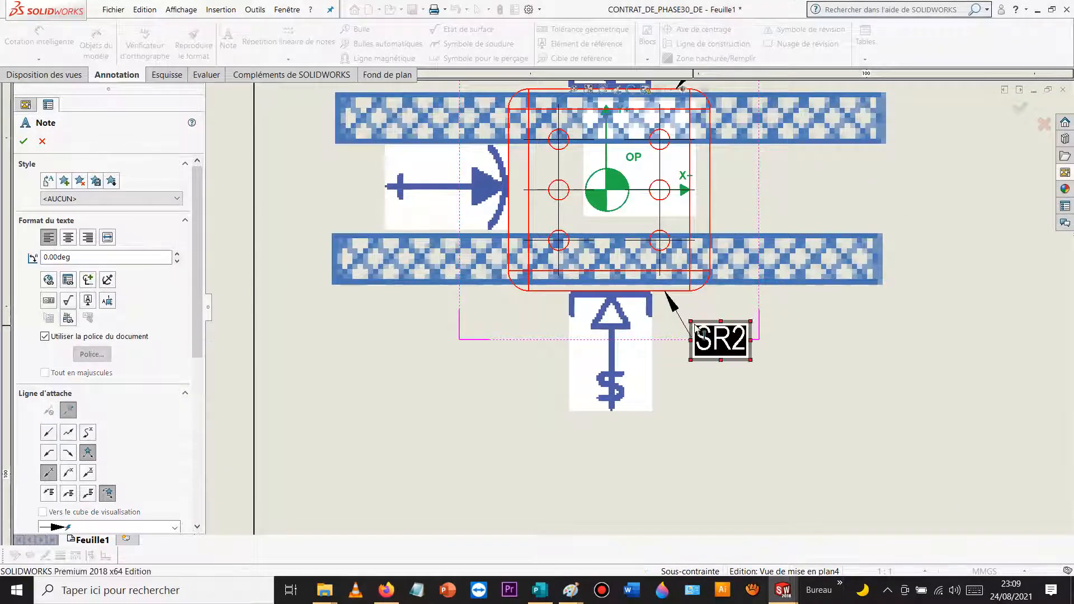
{"action": "type", "text": "SR4"}
{"action": "left_click", "coordinate": [870, 396]}
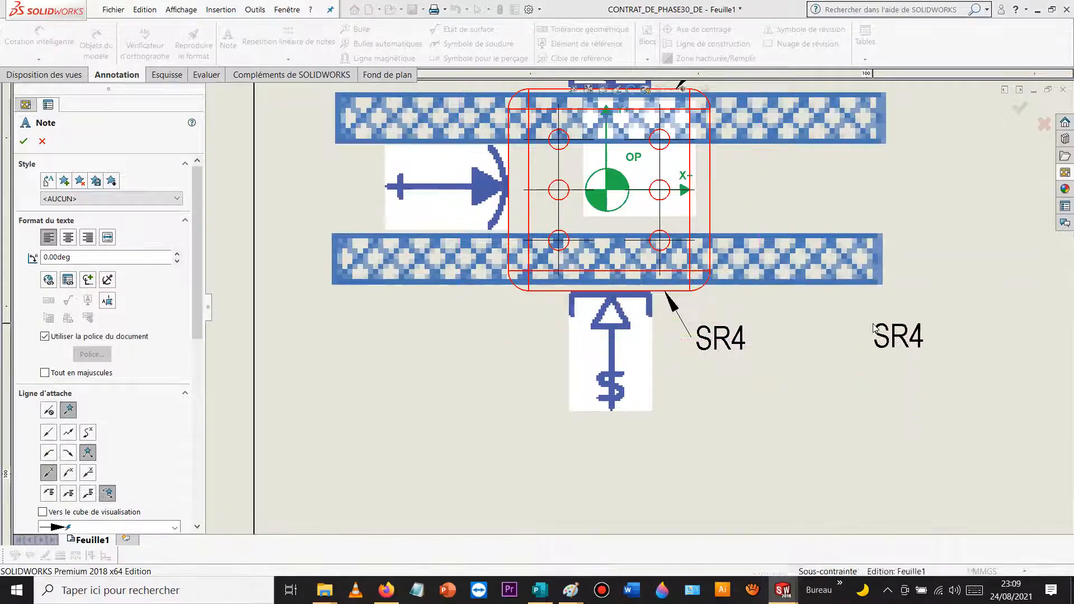
{"action": "key", "text": "Escape"}
{"action": "scroll", "coordinate": [891, 291], "scroll_direction": "up", "scroll_amount": 6}
{"action": "scroll", "coordinate": [836, 214], "scroll_direction": "down", "scroll_amount": 2}
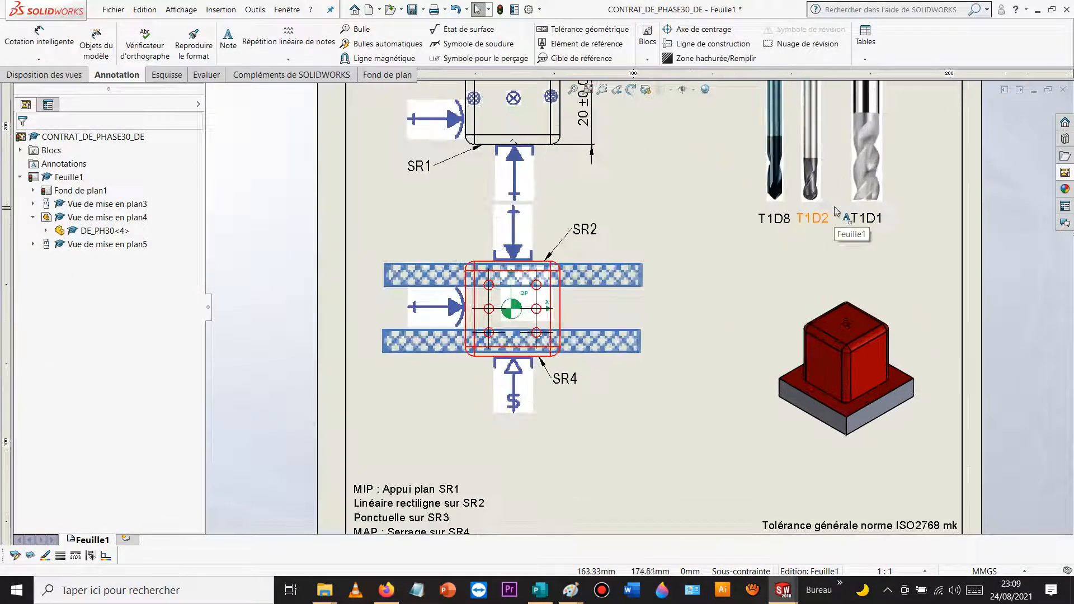
{"action": "scroll", "coordinate": [835, 212], "scroll_direction": "up", "scroll_amount": 5}
{"action": "scroll", "coordinate": [758, 439], "scroll_direction": "down", "scroll_amount": 2}
{"action": "scroll", "coordinate": [757, 454], "scroll_direction": "up", "scroll_amount": 1}
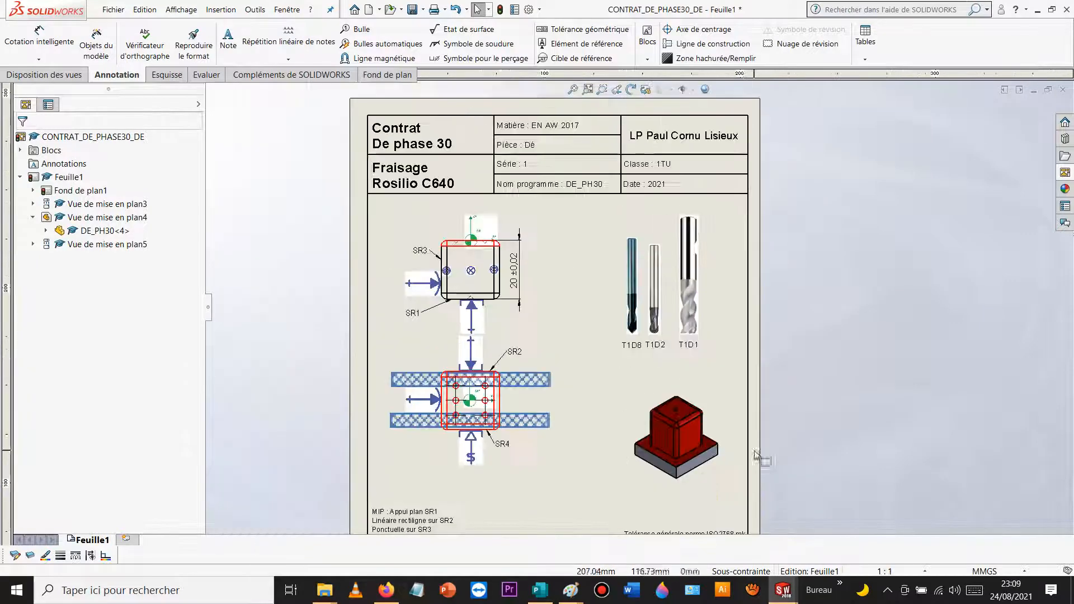
Step: Move the isometric view down and to the right, just above the general tolerance note
{"action": "scroll", "coordinate": [756, 454], "scroll_direction": "down", "scroll_amount": 1}
{"action": "scroll", "coordinate": [697, 439], "scroll_direction": "up", "scroll_amount": 2}
{"action": "scroll", "coordinate": [663, 389], "scroll_direction": "down", "scroll_amount": 2}
{"action": "left_click", "coordinate": [663, 383]}
{"action": "left_click_drag", "start_coordinate": [666, 395], "coordinate": [693, 447]}
{"action": "left_click", "coordinate": [845, 274]}
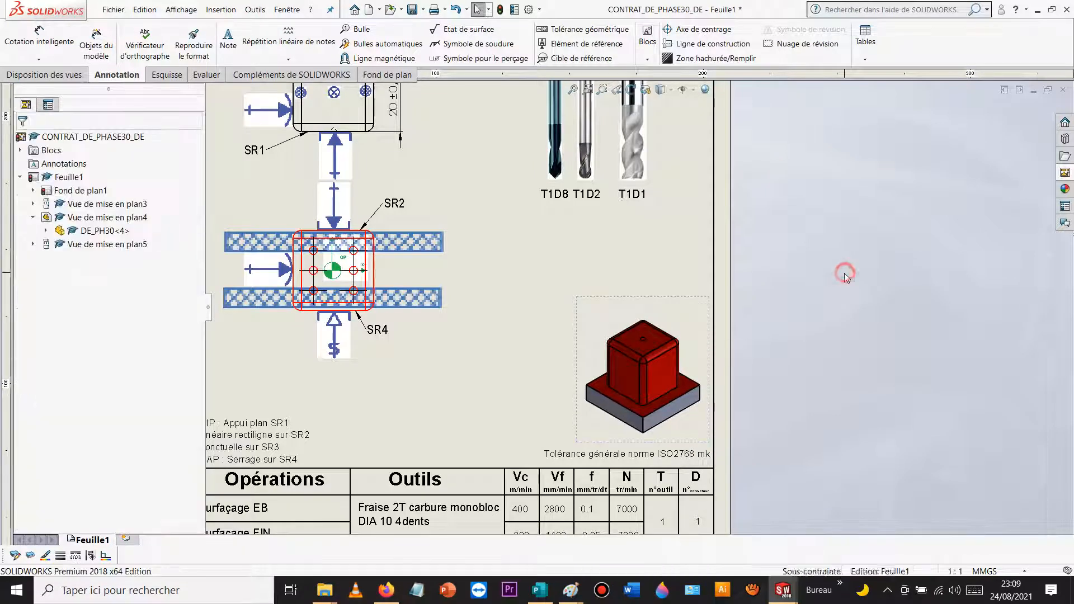
Step: Insert the probe image Palpeur3D.png from the outils folder into the sheet
{"action": "left_click", "coordinate": [226, 11]}
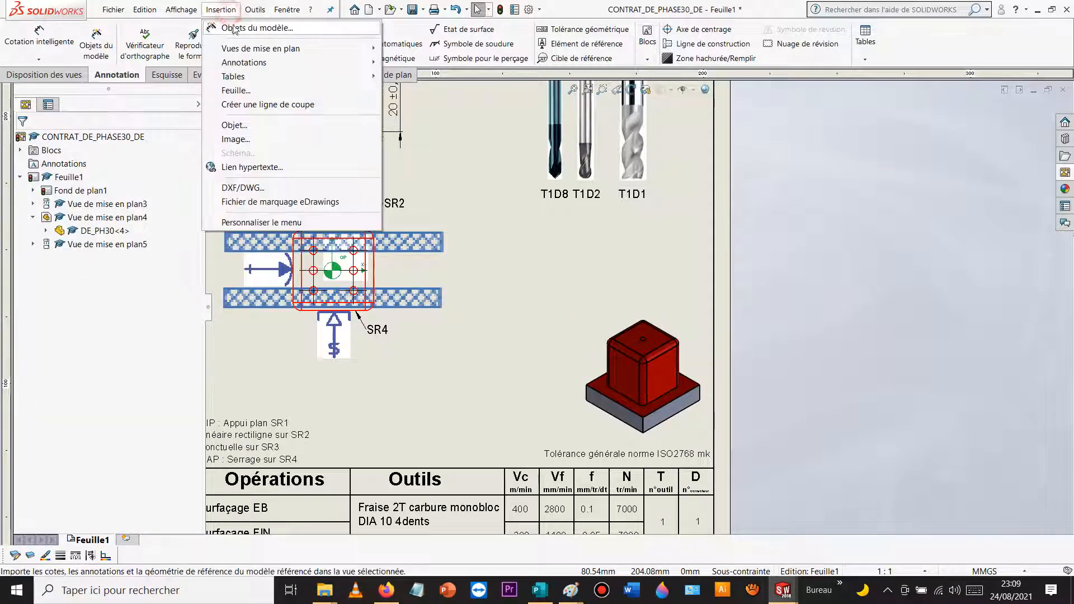
{"action": "left_click", "coordinate": [258, 139]}
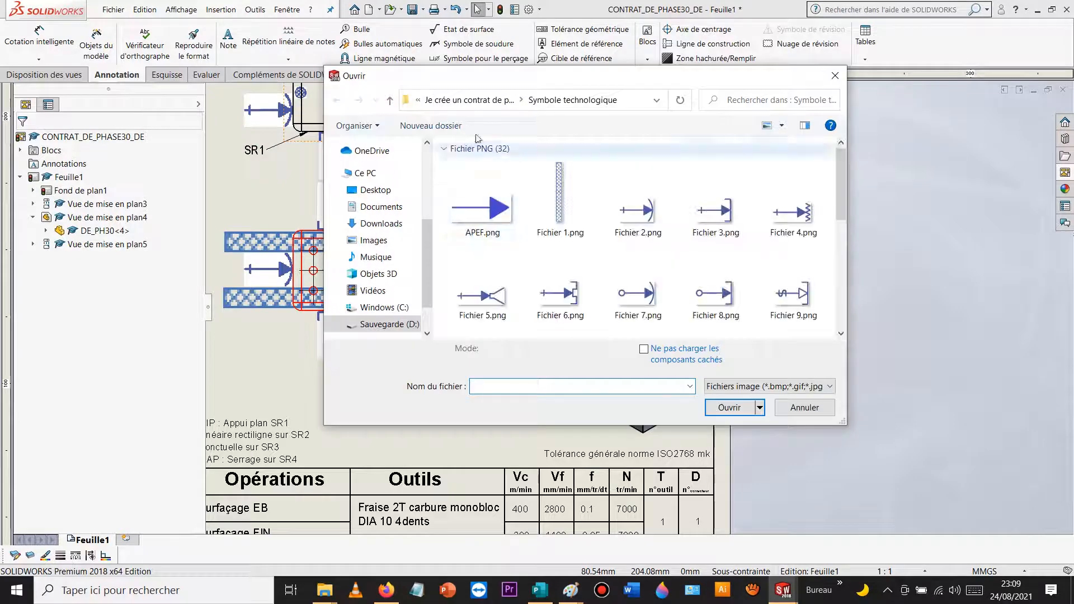
{"action": "left_click", "coordinate": [446, 103]}
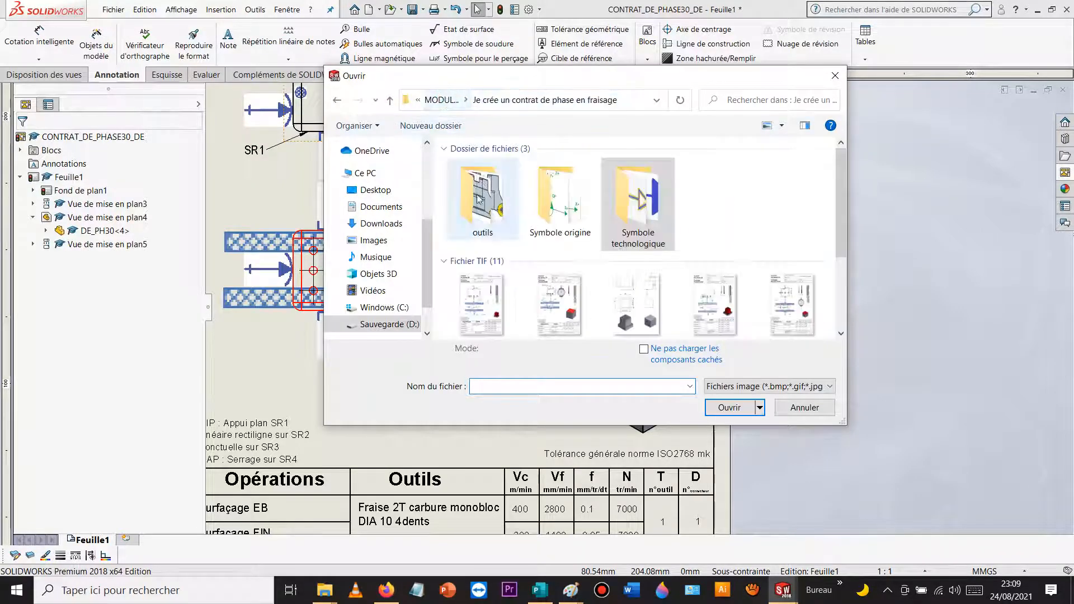
{"action": "double_click", "coordinate": [515, 209]}
{"action": "scroll", "coordinate": [520, 211], "scroll_direction": "down", "scroll_amount": 2}
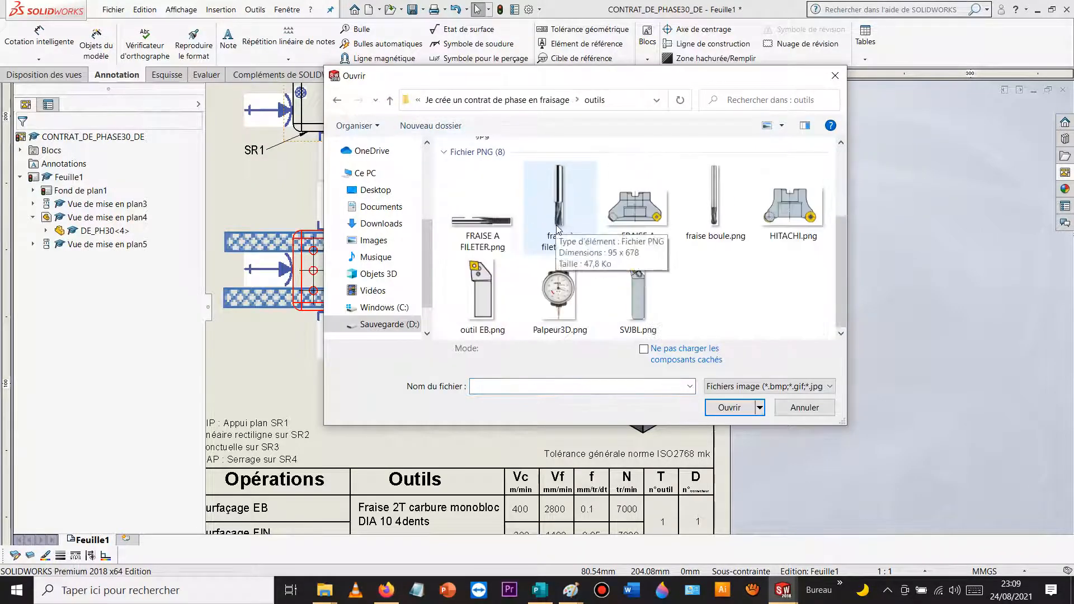
{"action": "left_click", "coordinate": [557, 290]}
{"action": "double_click", "coordinate": [555, 288]}
Step: Scale the probe image to about 31 by 56 mm and place it below the tool pictures, beside the lower view
{"action": "scroll", "coordinate": [554, 286], "scroll_direction": "up", "scroll_amount": 7}
{"action": "scroll", "coordinate": [571, 287], "scroll_direction": "down", "scroll_amount": 4}
{"action": "mouse_move", "coordinate": [625, 274]}
{"action": "left_mouse_down"}
{"action": "mouse_move", "coordinate": [562, 391]}
{"action": "mouse_move", "coordinate": [501, 458]}
{"action": "mouse_move", "coordinate": [507, 467]}
{"action": "mouse_move", "coordinate": [706, 302]}
{"action": "mouse_move", "coordinate": [737, 246]}
{"action": "left_mouse_up"}
{"action": "left_click_drag", "start_coordinate": [699, 316], "coordinate": [688, 337]}
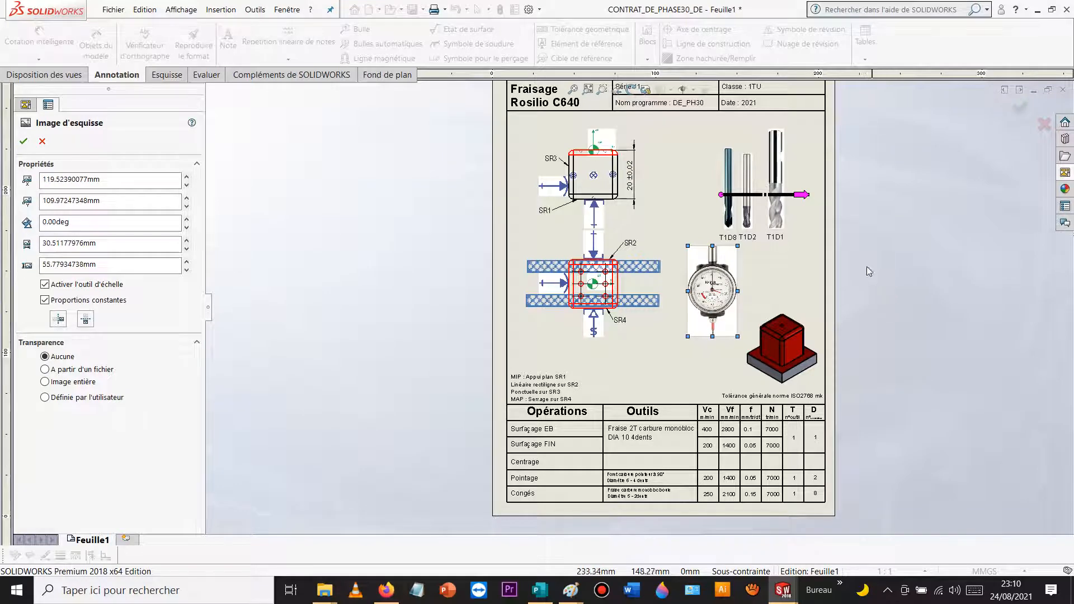
{"action": "left_click", "coordinate": [865, 224]}
{"action": "key", "text": "z"}
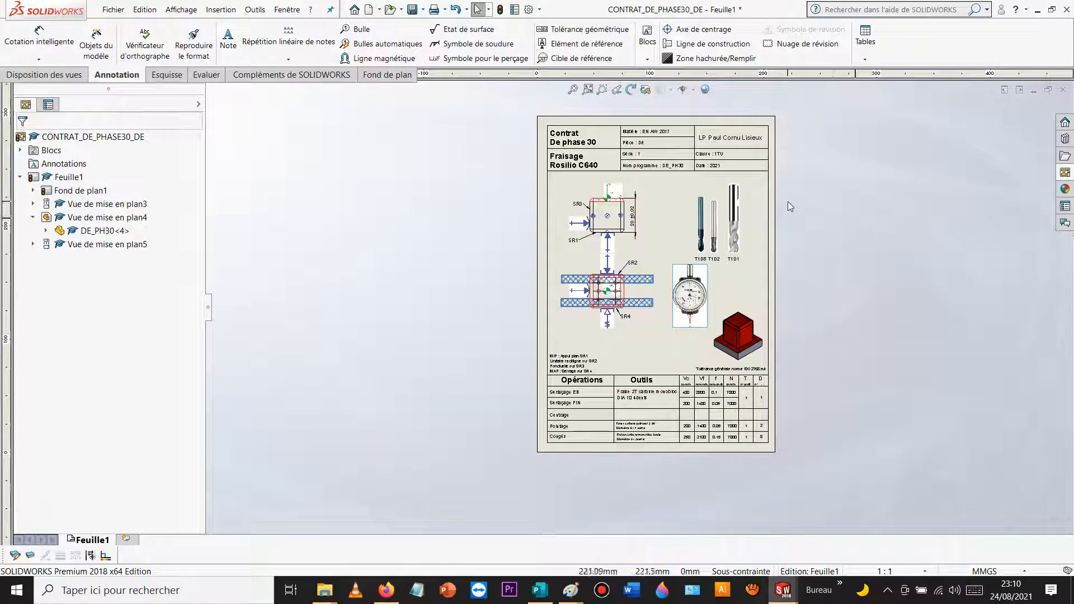
{"action": "scroll", "coordinate": [787, 202], "scroll_direction": "down", "scroll_amount": 2}
{"action": "scroll", "coordinate": [737, 257], "scroll_direction": "down", "scroll_amount": 1}
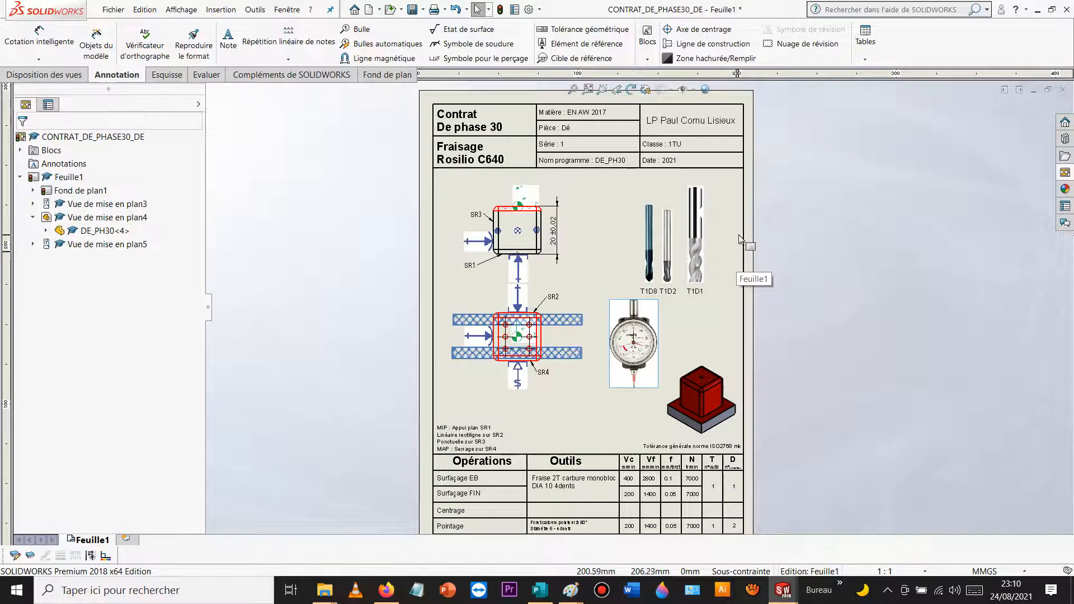
{"action": "scroll", "coordinate": [721, 263], "scroll_direction": "up", "scroll_amount": 1}
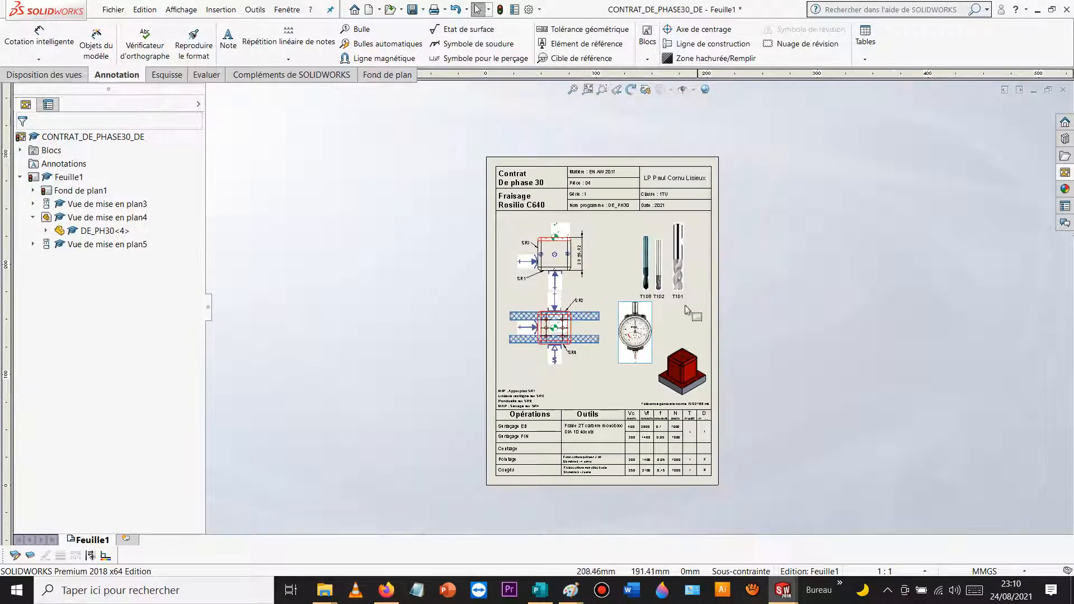
{"action": "scroll", "coordinate": [618, 329], "scroll_direction": "down", "scroll_amount": 1}
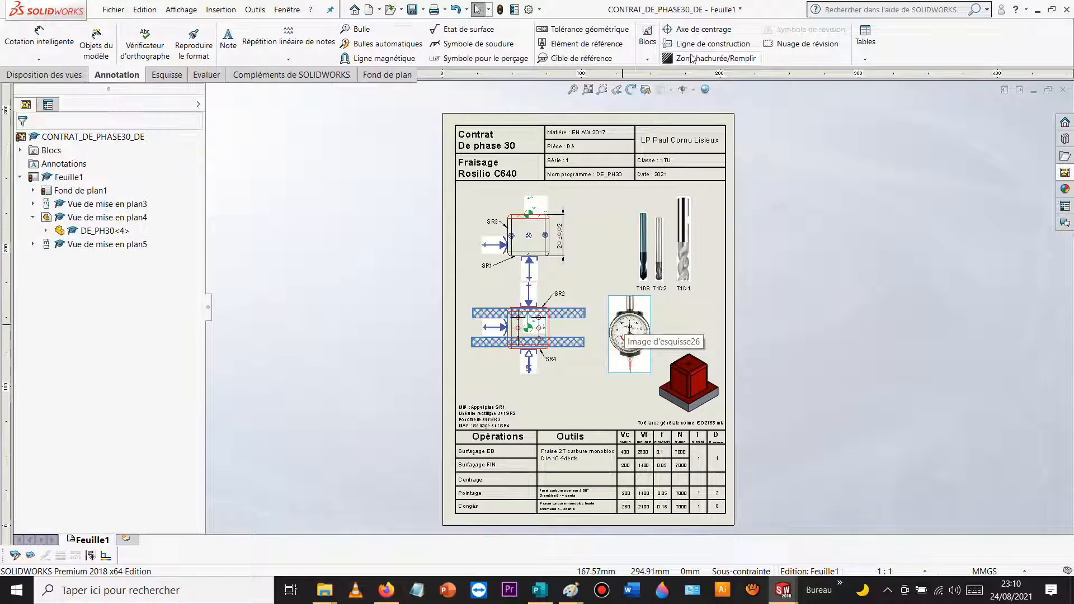
Step: Save the drawing with its referenced part, and save and open a copy of it as CONTRAT_DE_PHASE40_DE.SLDDRW
{"action": "left_click", "coordinate": [412, 9]}
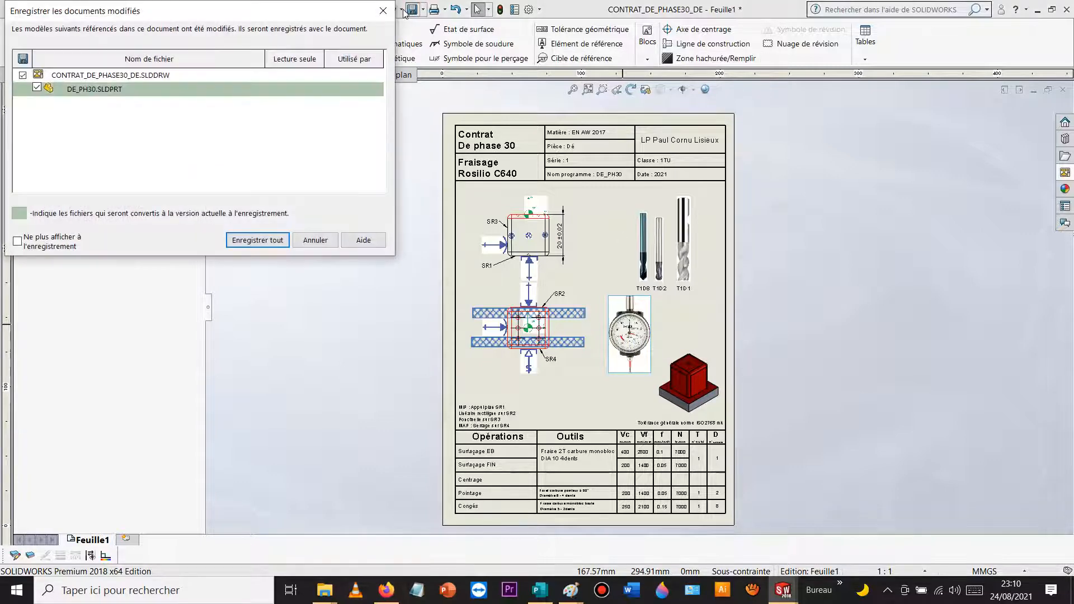
{"action": "left_click", "coordinate": [257, 240]}
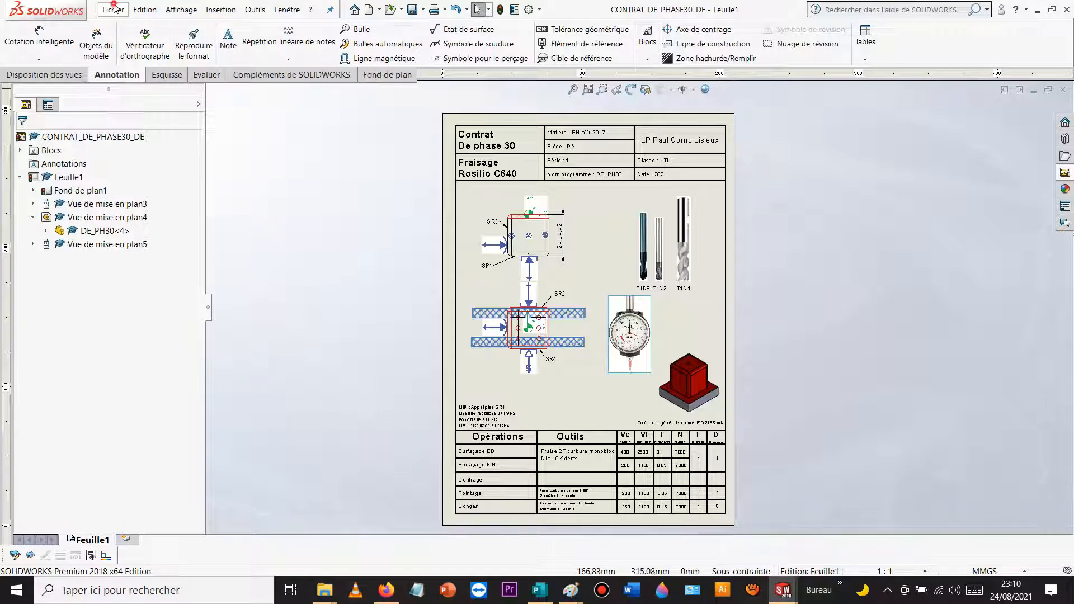
{"action": "left_click", "coordinate": [114, 8]}
{"action": "left_click", "coordinate": [149, 106]}
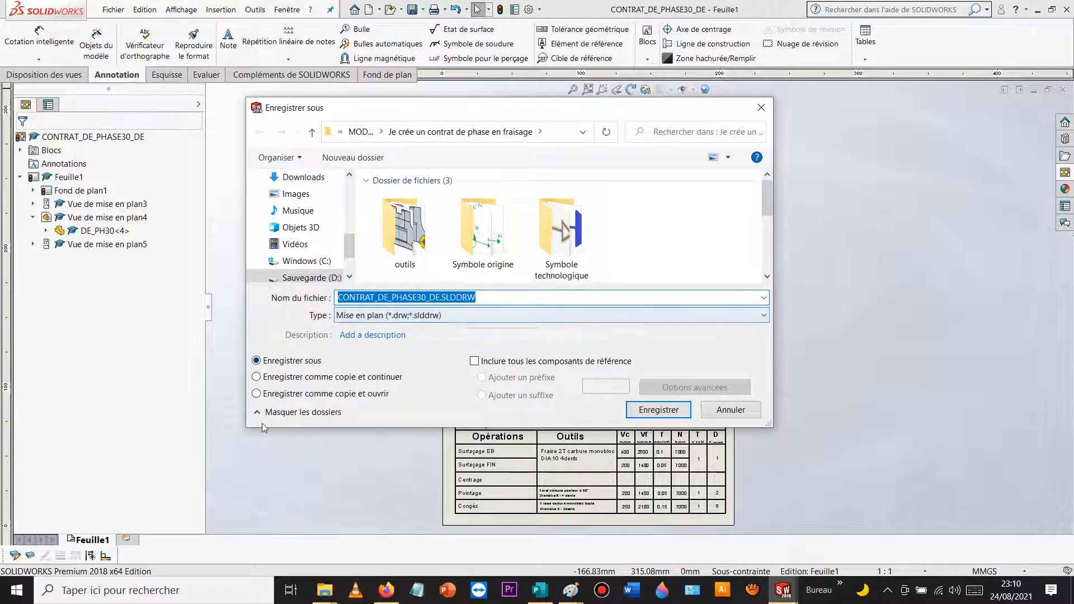
{"action": "left_click", "coordinate": [258, 393]}
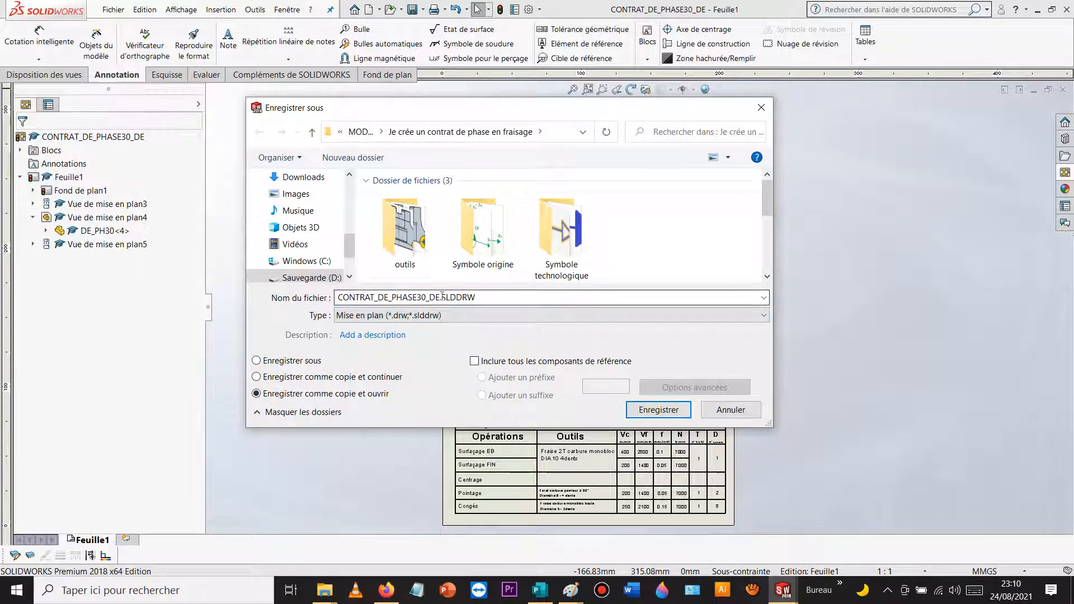
{"action": "double_click", "coordinate": [424, 296]}
{"action": "left_click", "coordinate": [420, 296]}
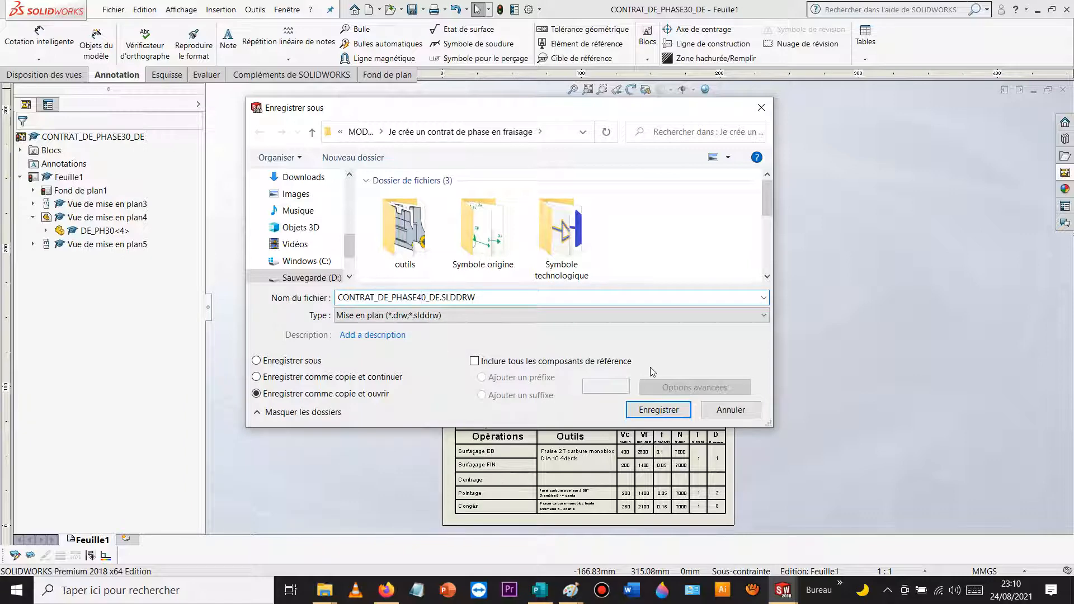
{"action": "left_click", "coordinate": [648, 410]}
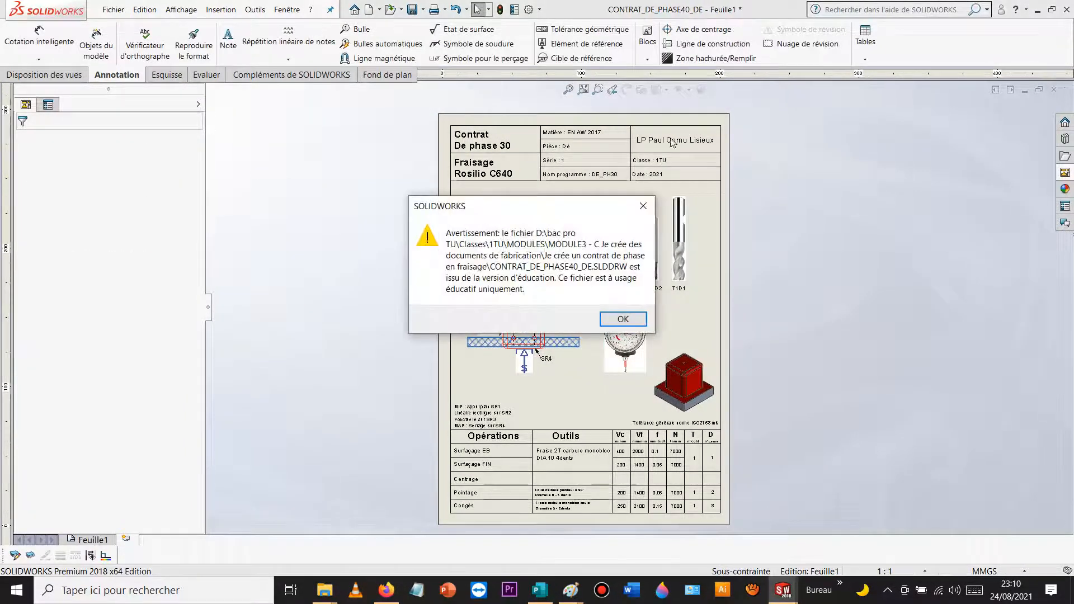
{"action": "left_click", "coordinate": [617, 321]}
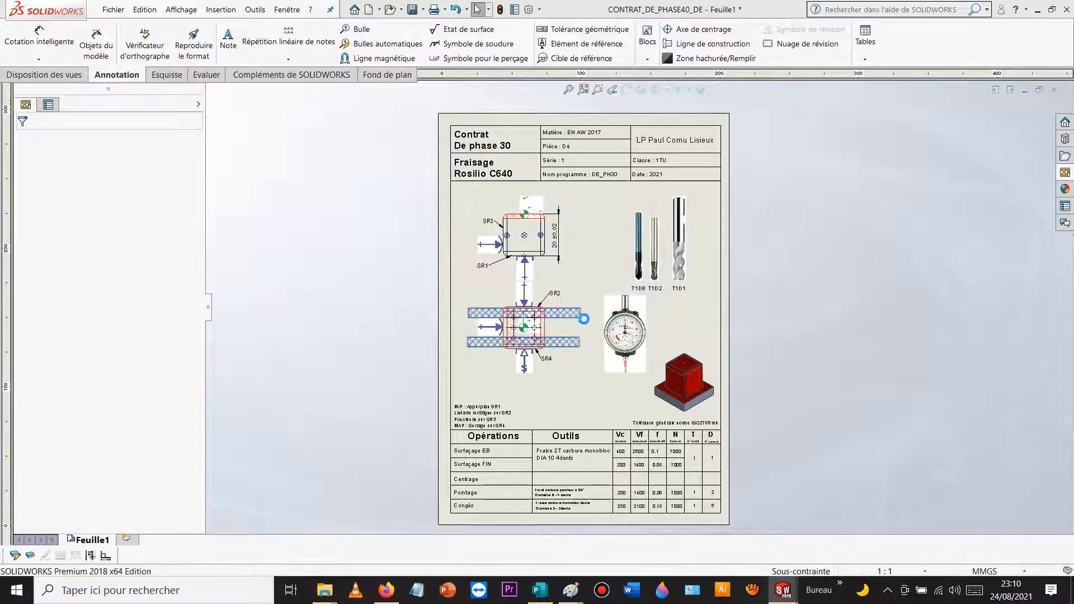
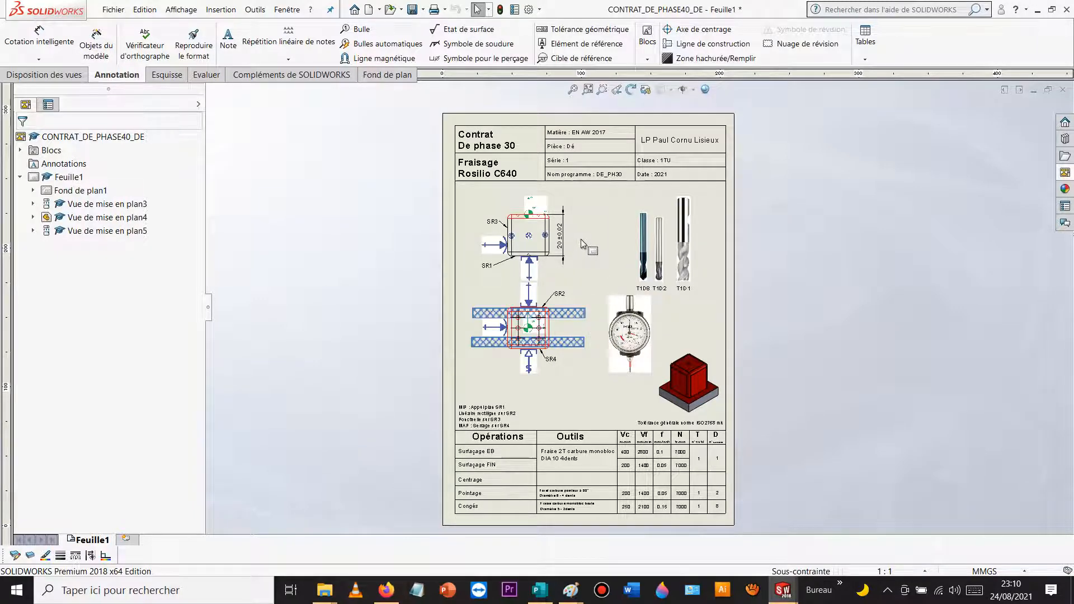
Step: Delete the phase 30 front view and the lower view between the jaws
{"action": "scroll", "coordinate": [510, 239], "scroll_direction": "down", "scroll_amount": 4}
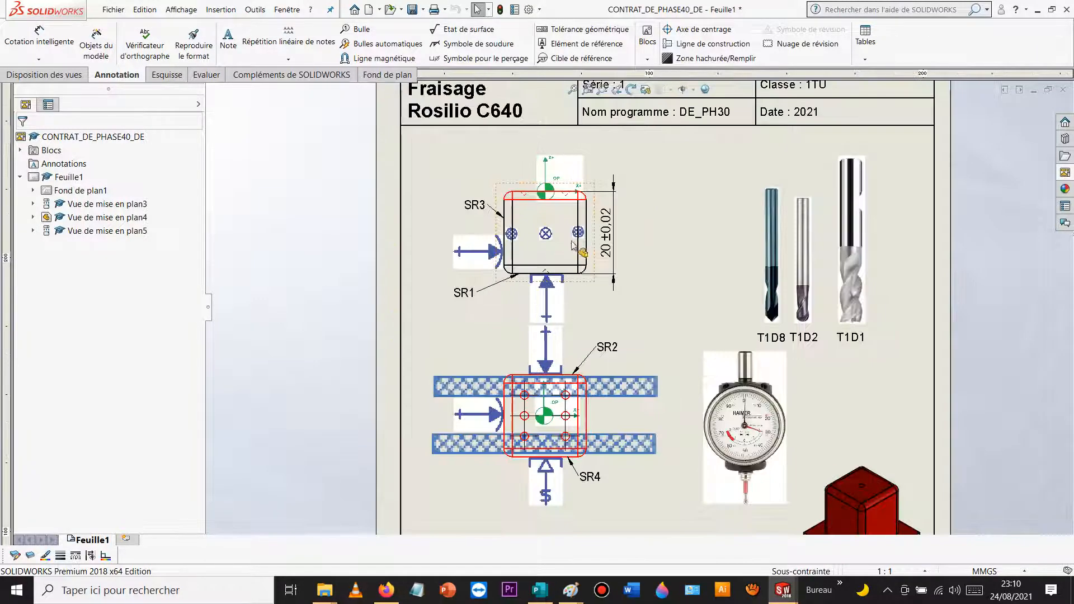
{"action": "left_click", "coordinate": [592, 286]}
{"action": "key", "text": "Delete"}
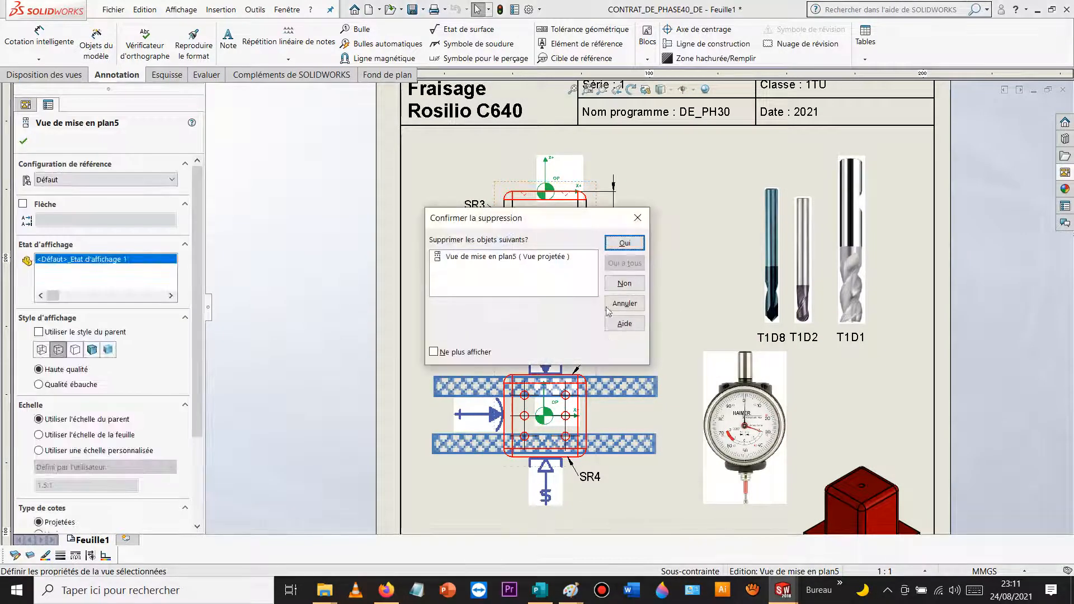
{"action": "left_click", "coordinate": [625, 242]}
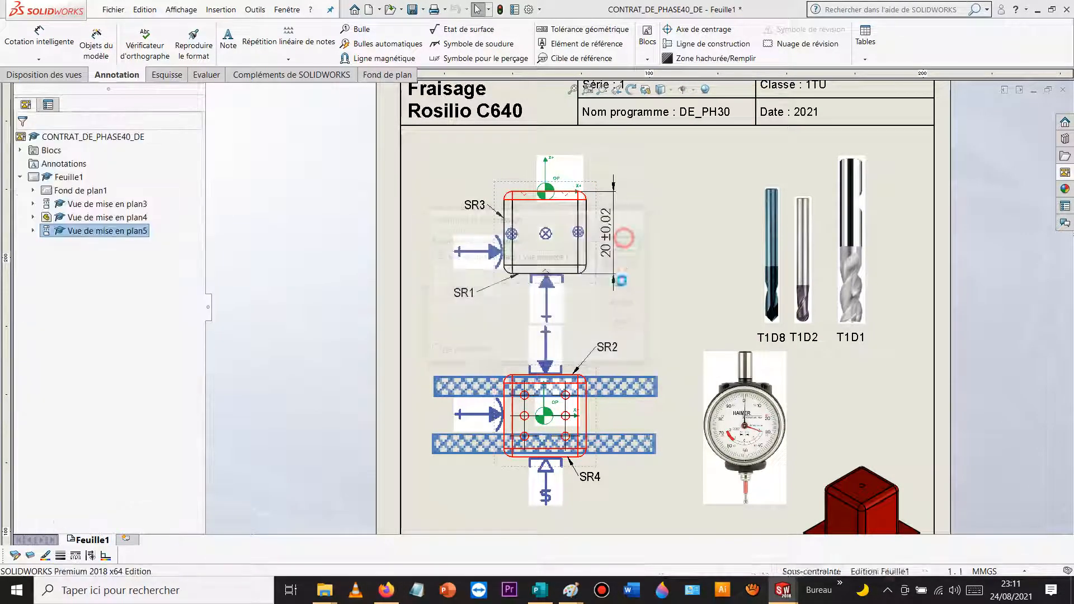
{"action": "left_click", "coordinate": [596, 411]}
{"action": "key", "text": "Delete"}
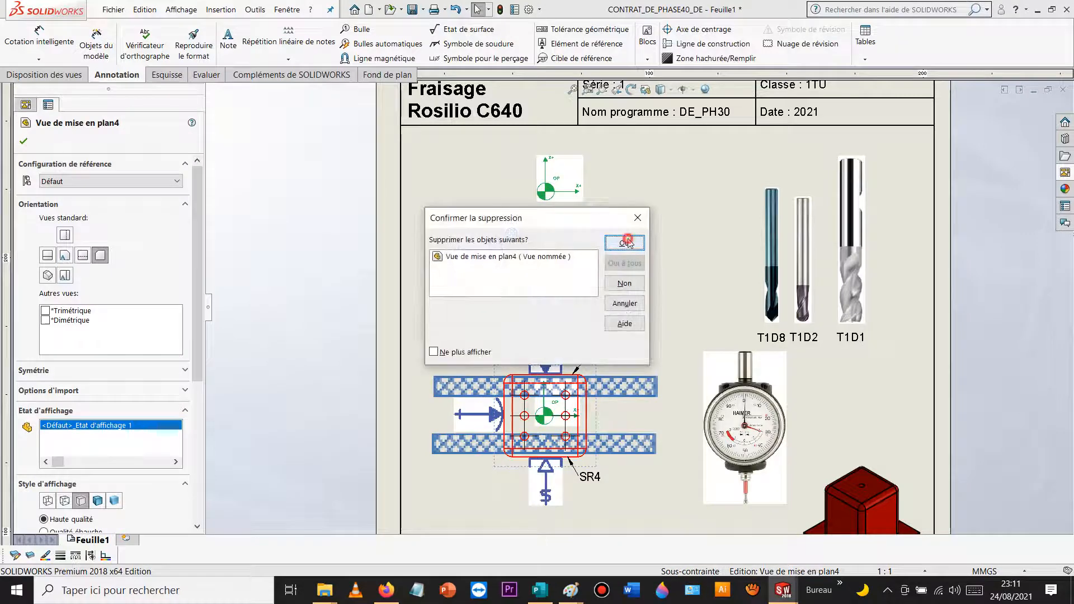
{"action": "left_click", "coordinate": [625, 242]}
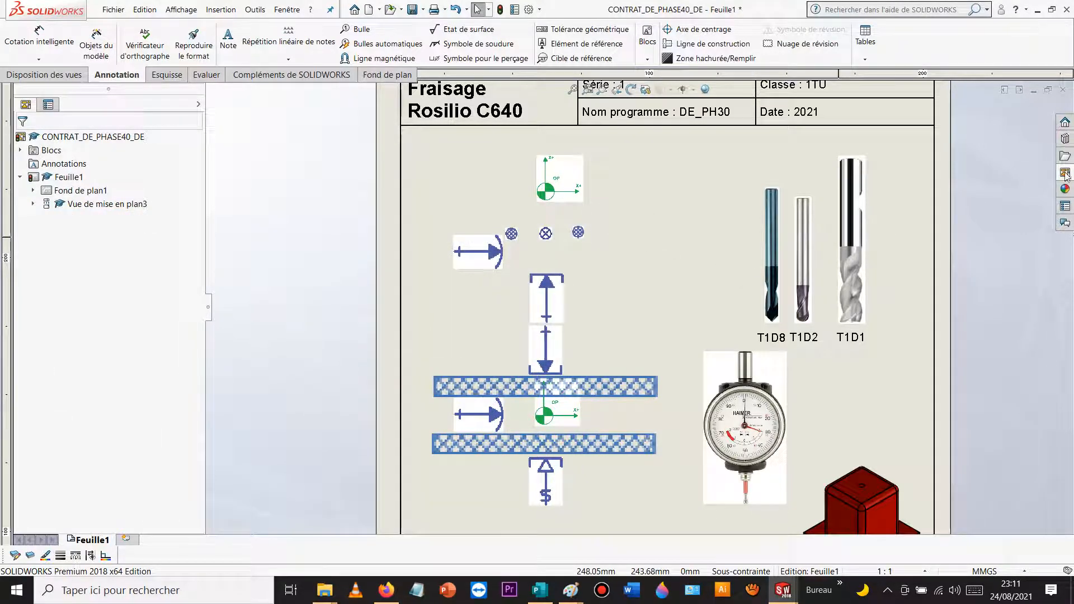
Step: Load the part DE_PH40.SLDPRT from the folder "je fabrique un dé" as the source of the palette views
{"action": "left_click", "coordinate": [1065, 174]}
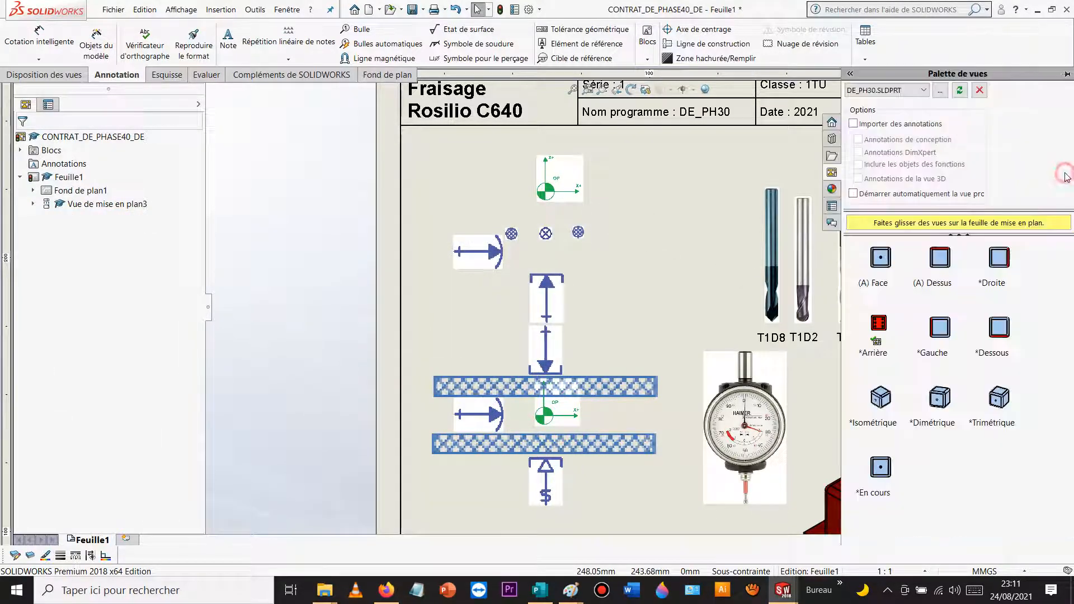
{"action": "left_click", "coordinate": [940, 90]}
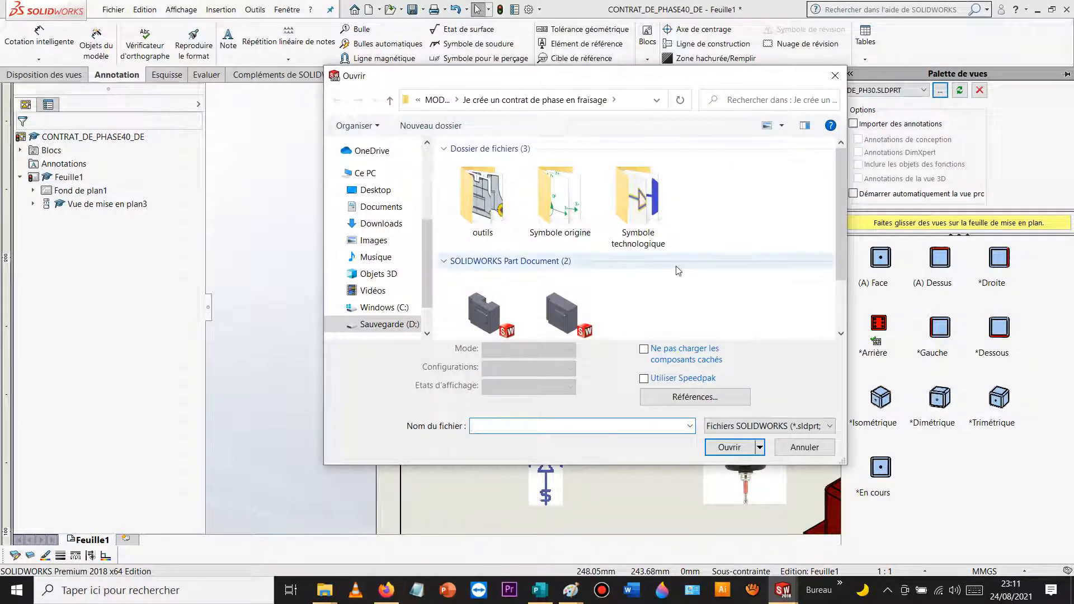
{"action": "left_click", "coordinate": [437, 101]}
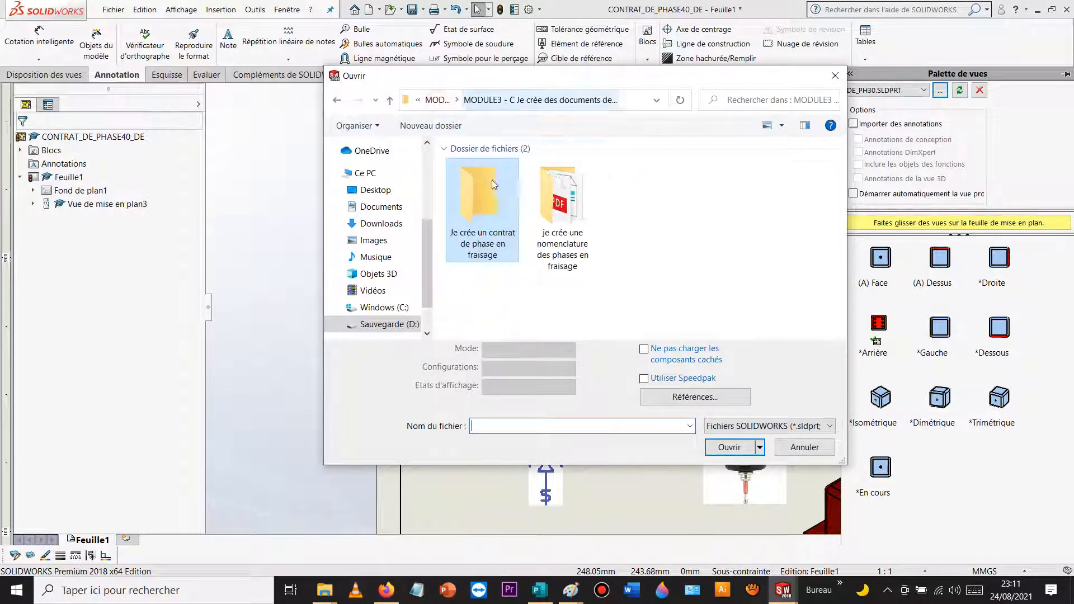
{"action": "left_click", "coordinate": [438, 101]}
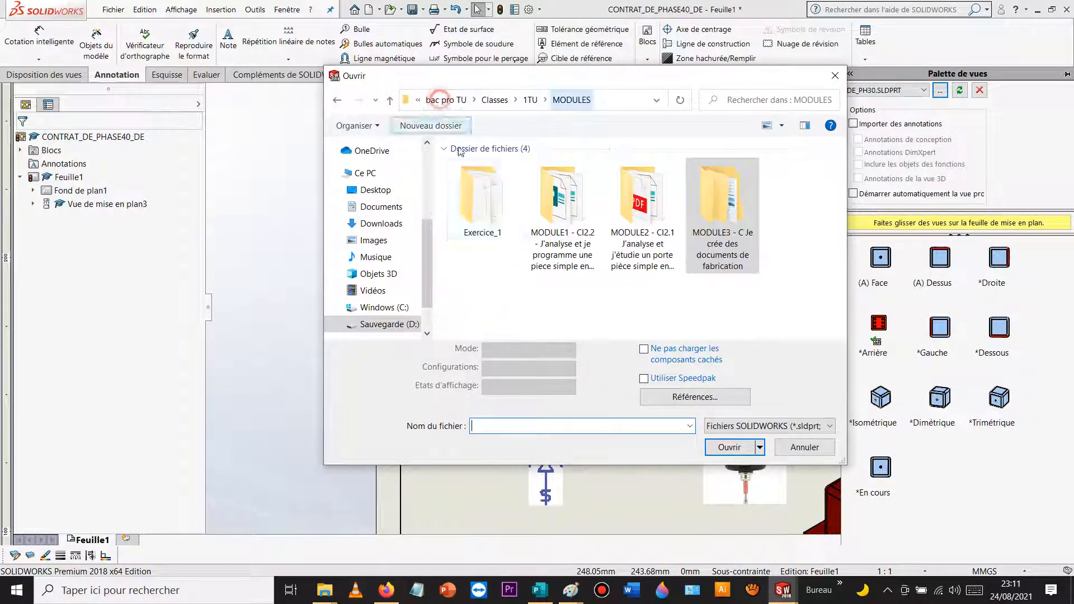
{"action": "double_click", "coordinate": [564, 193]}
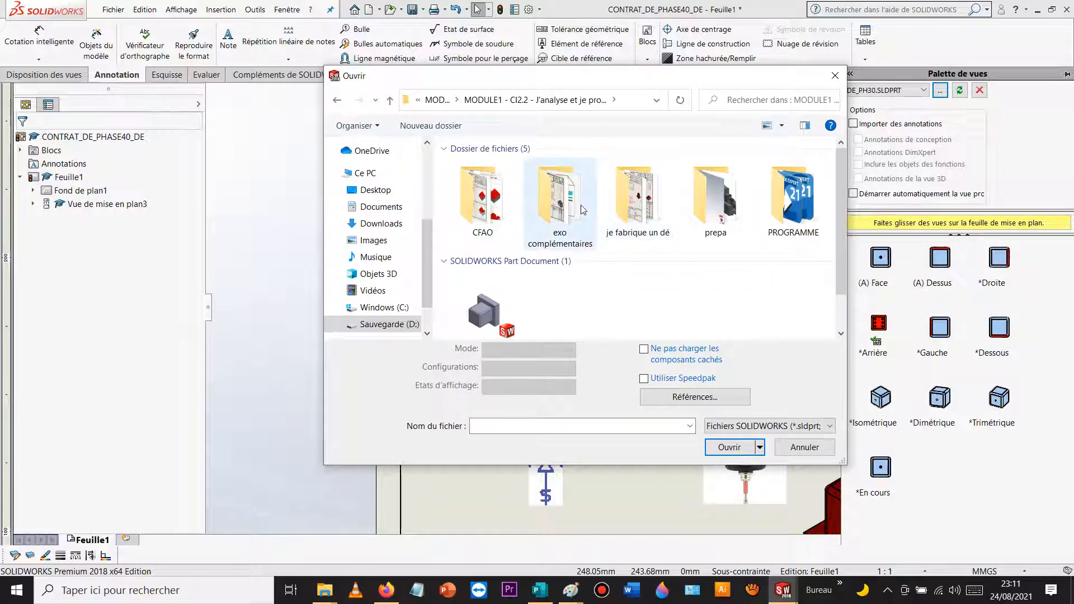
{"action": "double_click", "coordinate": [633, 196]}
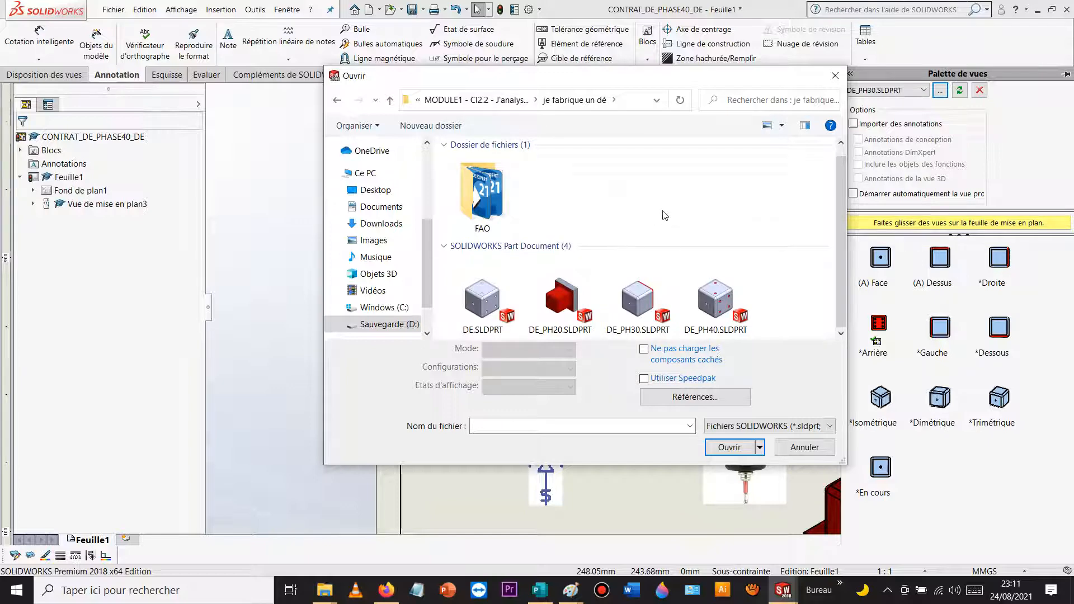
{"action": "double_click", "coordinate": [716, 299]}
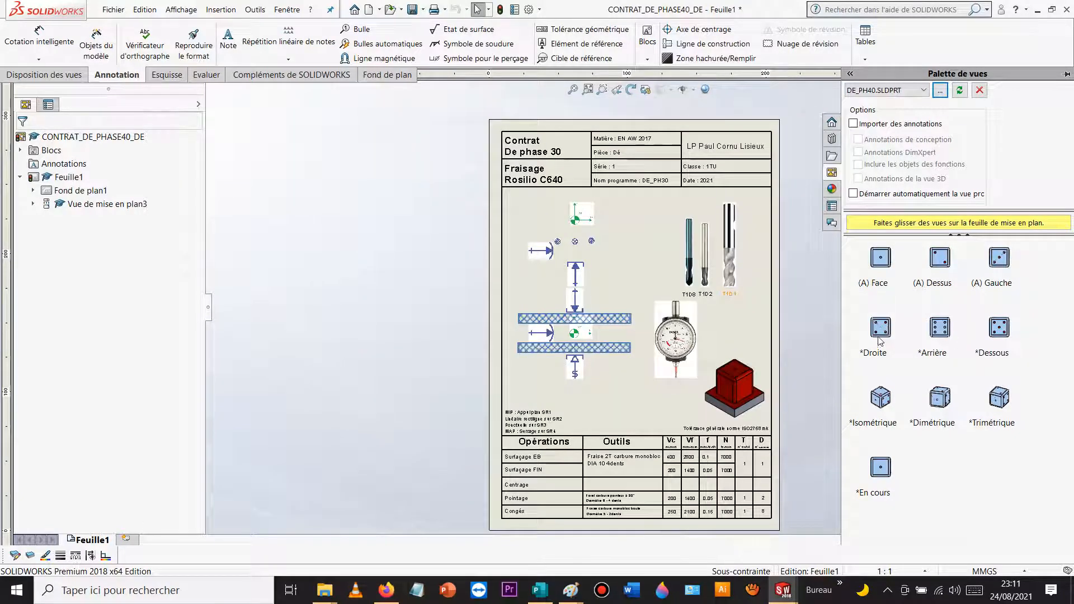
Step: Place the *Droite view of DE_PH40 between the two hatched jaws
{"action": "left_click_drag", "start_coordinate": [877, 336], "coordinate": [575, 336]}
{"action": "scroll", "coordinate": [559, 339], "scroll_direction": "down", "scroll_amount": 3}
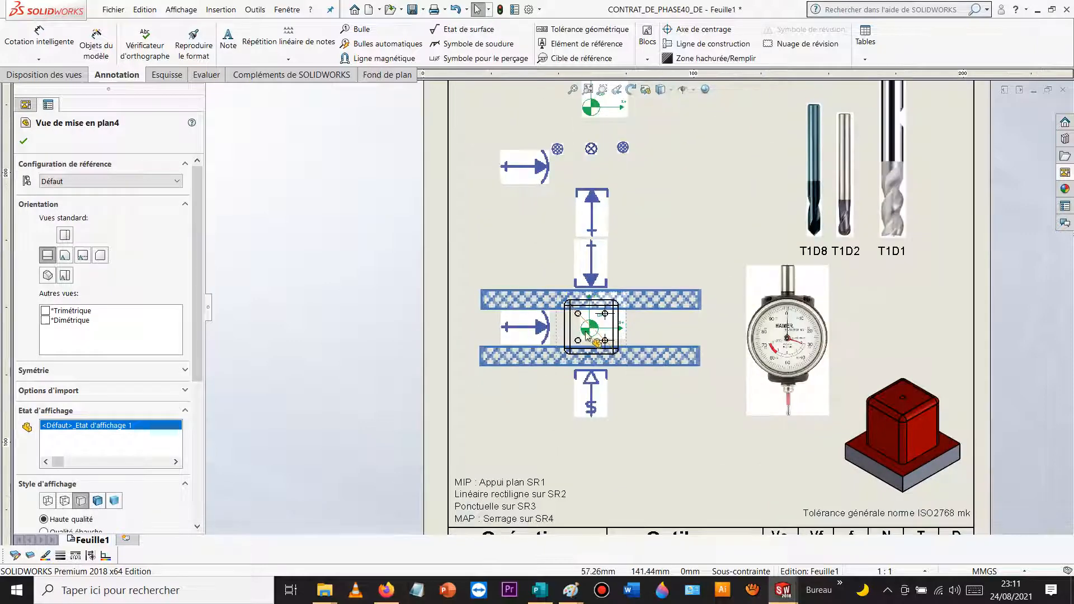
{"action": "scroll", "coordinate": [630, 331], "scroll_direction": "down", "scroll_amount": 3}
{"action": "scroll", "coordinate": [632, 330], "scroll_direction": "up", "scroll_amount": 4}
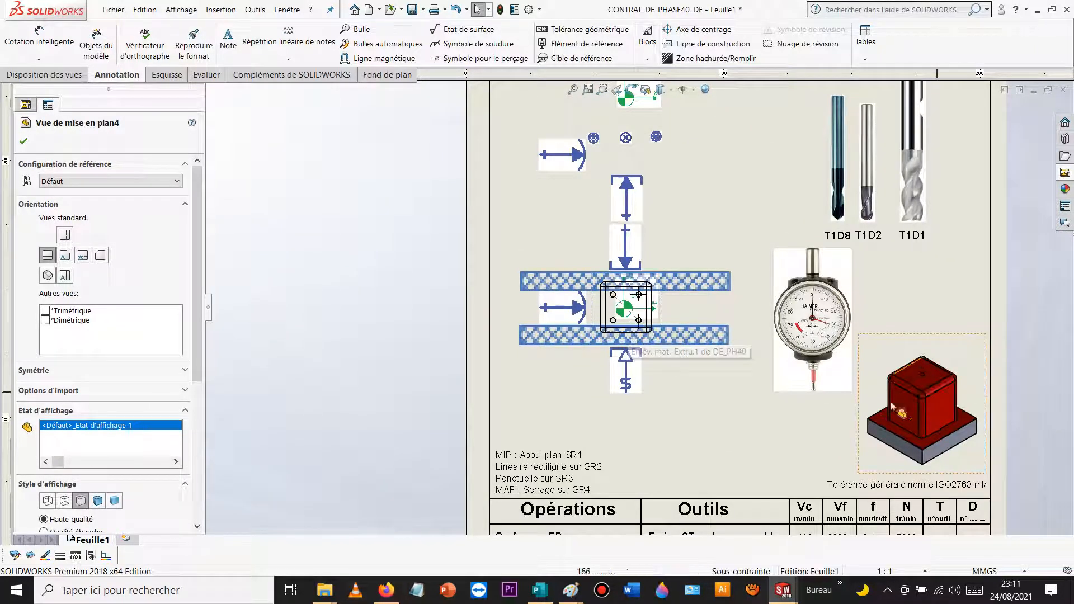
Step: Delete the old red isometric view above the general tolerance note
{"action": "left_click", "coordinate": [959, 339]}
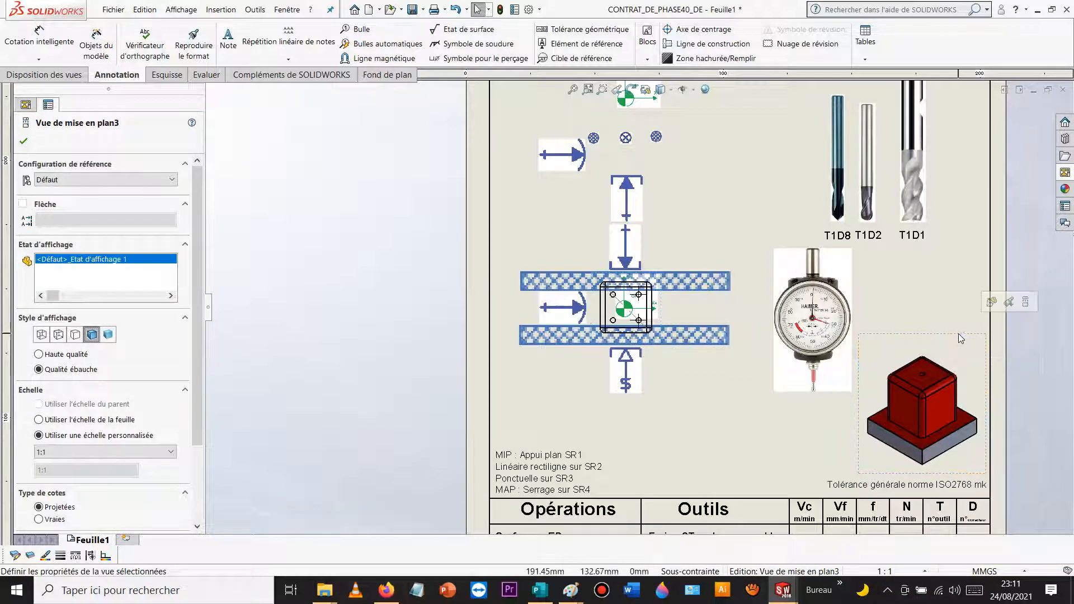
{"action": "key", "text": "Delete"}
{"action": "left_click", "coordinate": [624, 243]}
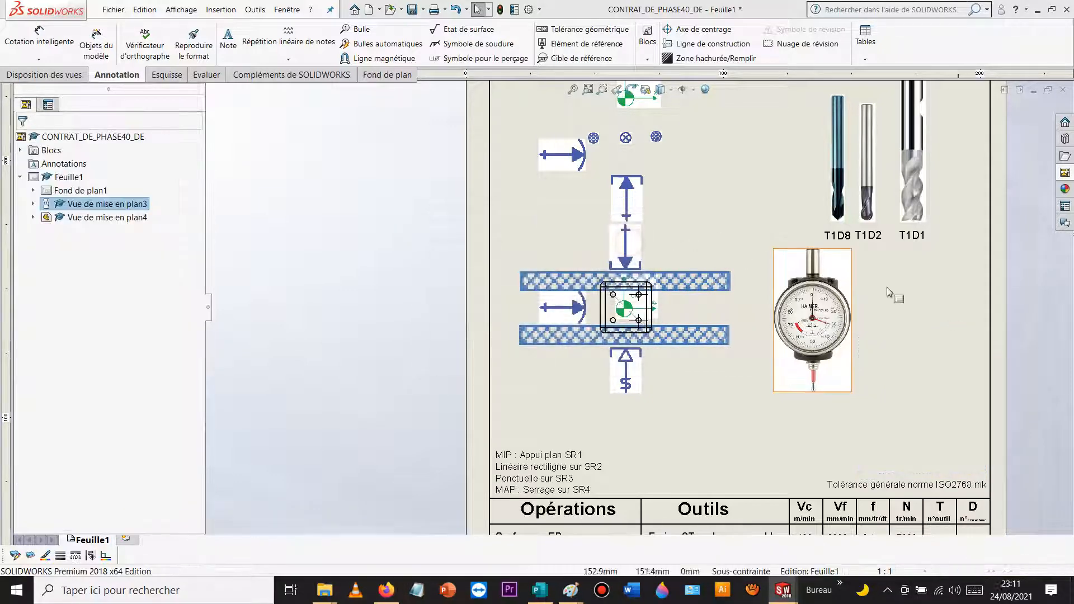
{"action": "key", "text": "f"}
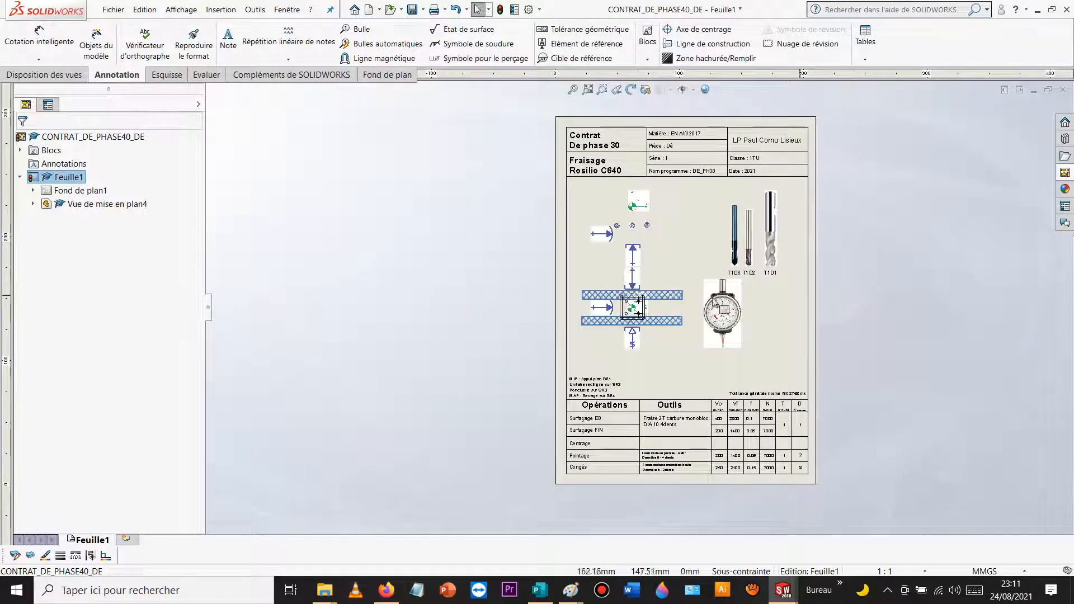
Step: Project a view upward from the DE_PH40 view between the jaws and place it over the three round locating symbols
{"action": "scroll", "coordinate": [639, 264], "scroll_direction": "down", "scroll_amount": 10}
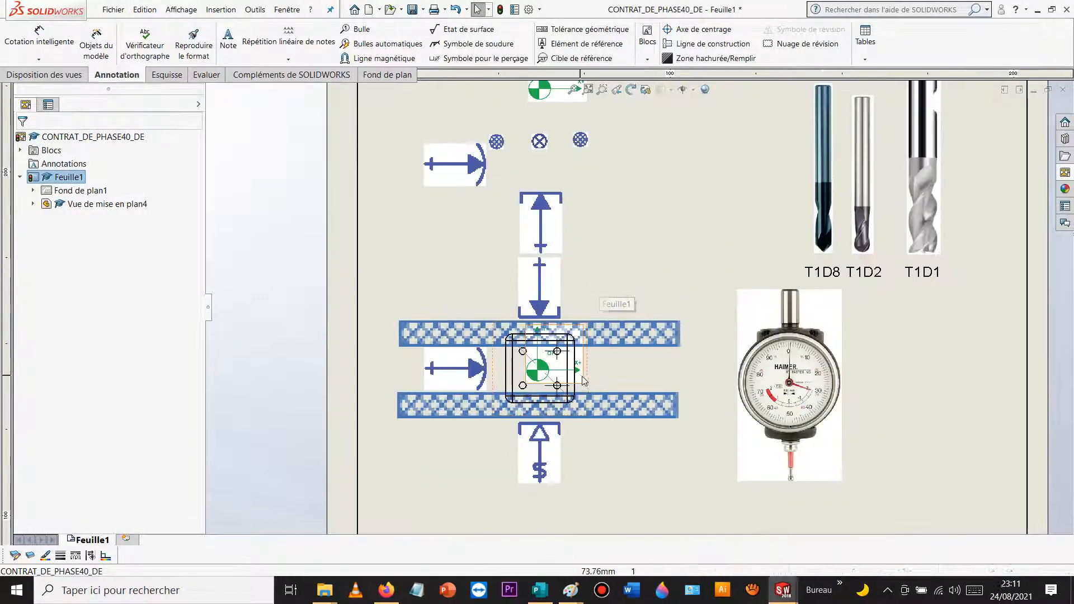
{"action": "left_click", "coordinate": [588, 380]}
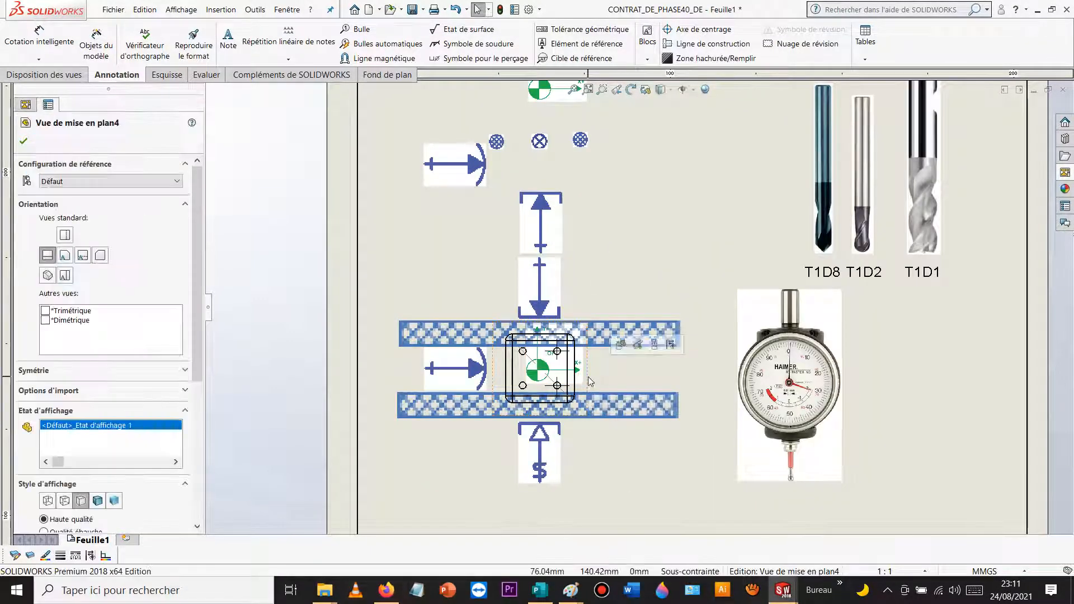
{"action": "left_click", "coordinate": [655, 344]}
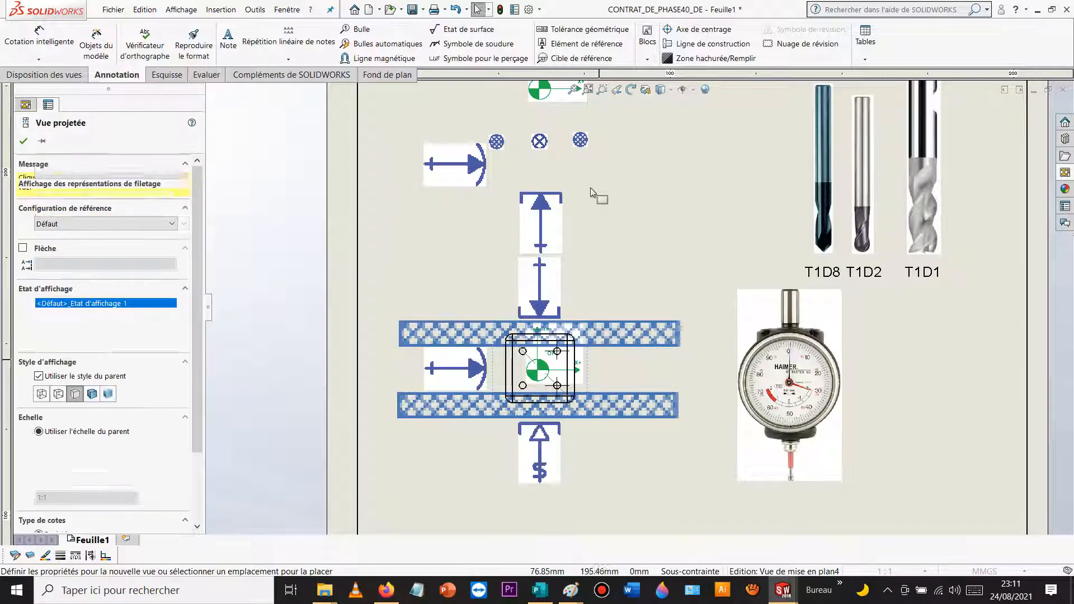
{"action": "left_click", "coordinate": [575, 163]}
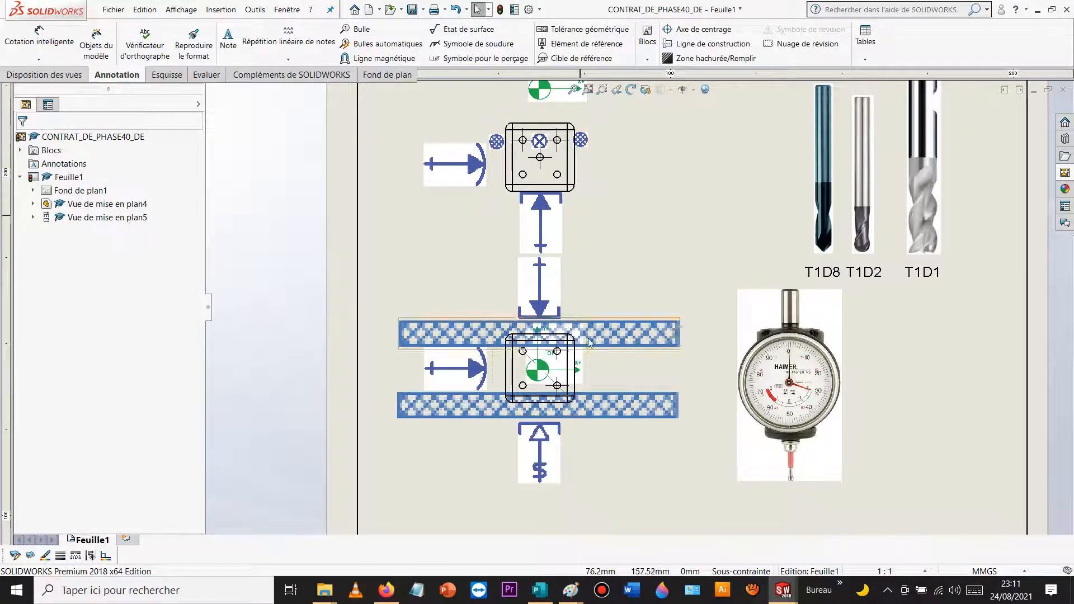
Step: Give the view between the jaws a user-defined custom scale of 1.5:1 and recentre it between the clamping arrows
{"action": "left_click", "coordinate": [579, 371]}
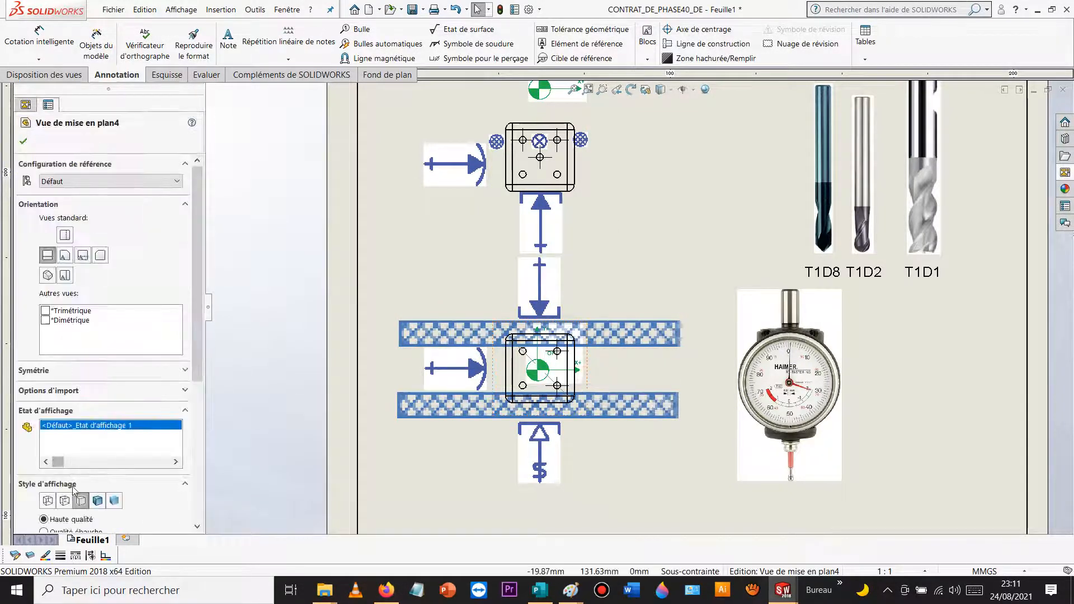
{"action": "scroll", "coordinate": [83, 363], "scroll_direction": "down", "scroll_amount": 5}
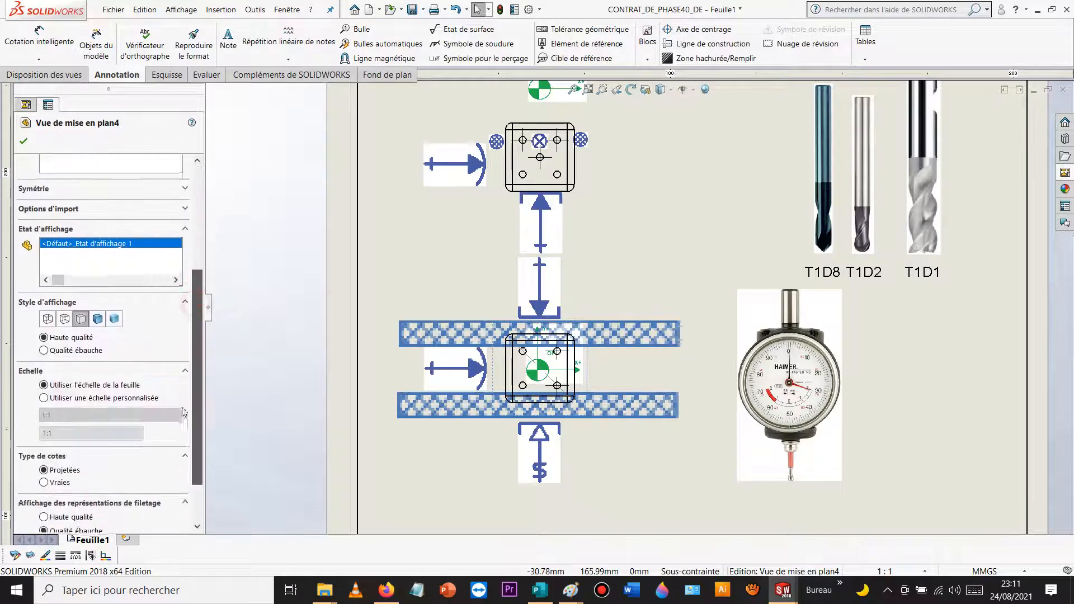
{"action": "left_click", "coordinate": [44, 396]}
{"action": "left_click", "coordinate": [70, 413]}
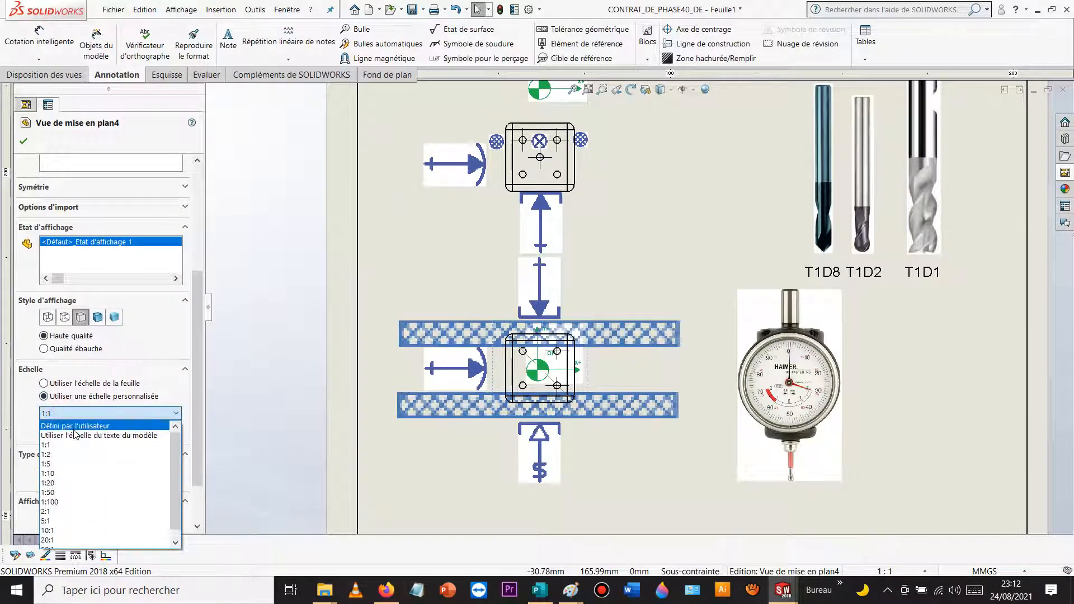
{"action": "left_click", "coordinate": [71, 430]}
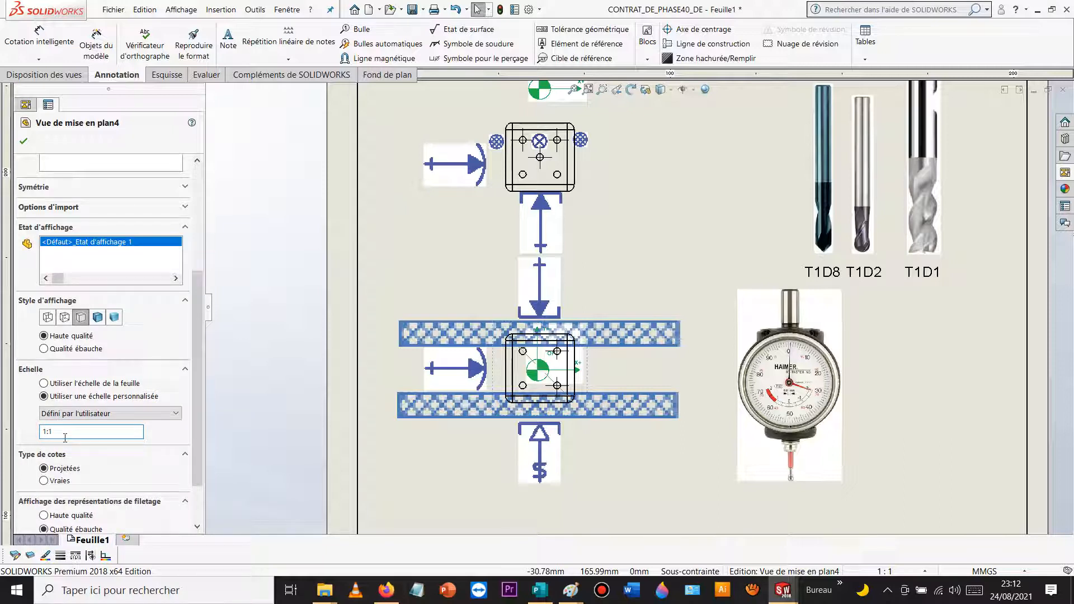
{"action": "key", "text": "Return"}
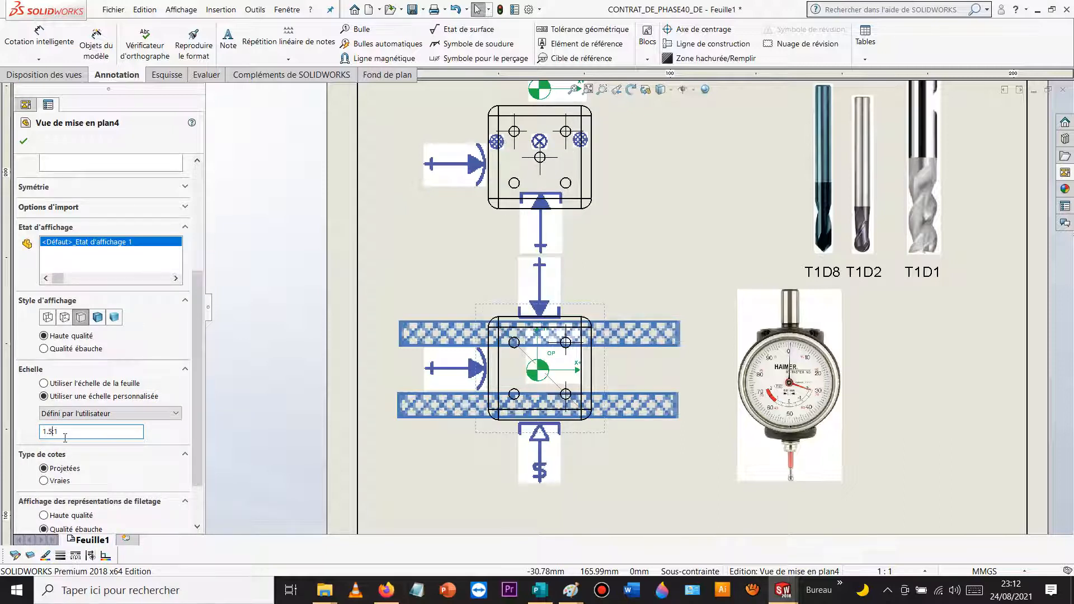
{"action": "left_click", "coordinate": [24, 143]}
{"action": "scroll", "coordinate": [532, 364], "scroll_direction": "down", "scroll_amount": 5}
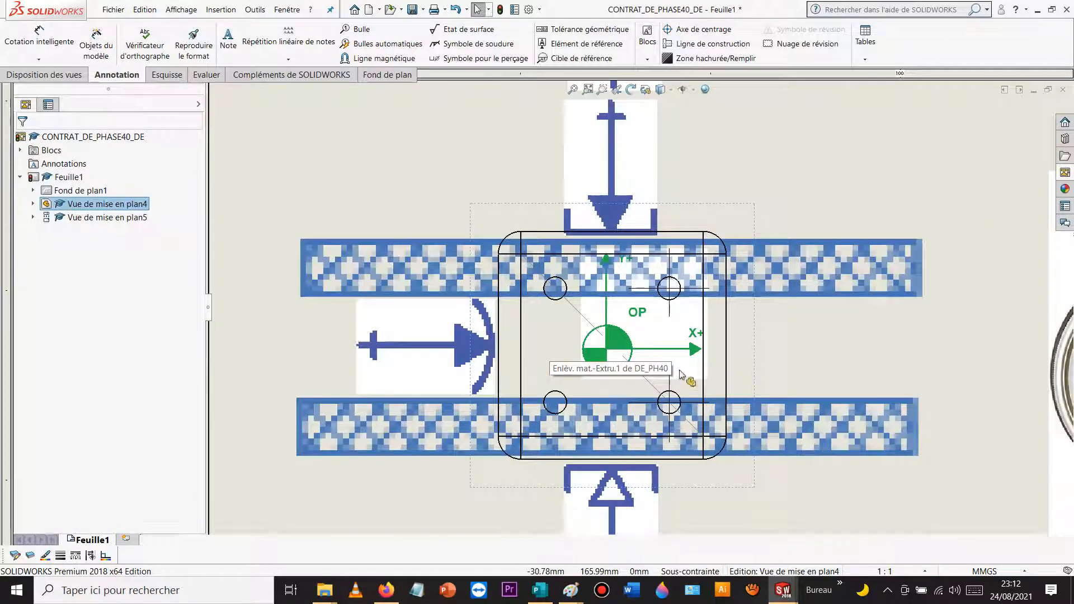
{"action": "left_click_drag", "start_coordinate": [754, 354], "coordinate": [748, 351]}
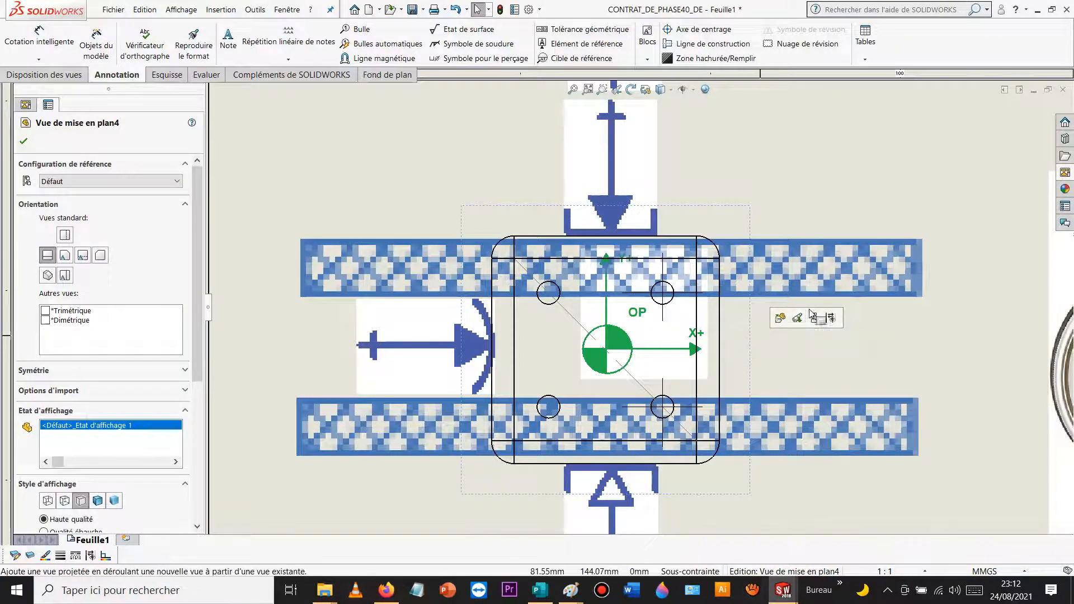
Step: Select the four hole circles in the view between the jaws and set their line colour to red
{"action": "scroll", "coordinate": [748, 354], "scroll_direction": "up", "scroll_amount": 5}
{"action": "scroll", "coordinate": [672, 314], "scroll_direction": "down", "scroll_amount": 3}
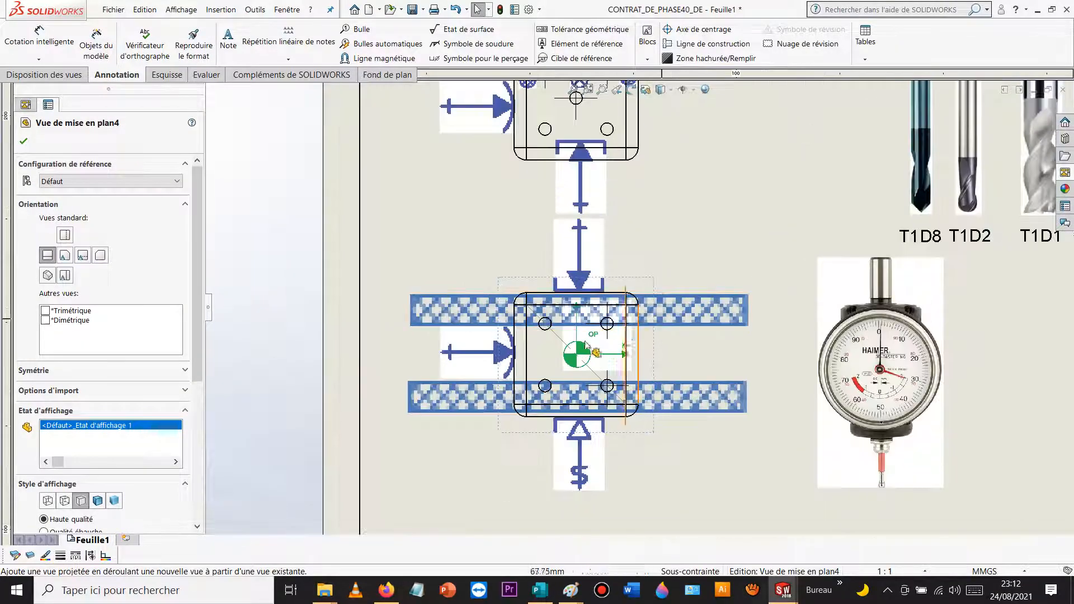
{"action": "scroll", "coordinate": [604, 351], "scroll_direction": "down", "scroll_amount": 2}
{"action": "left_click", "coordinate": [610, 297], "text": "ctrl"}
{"action": "left_click", "coordinate": [615, 417], "text": "ctrl"}
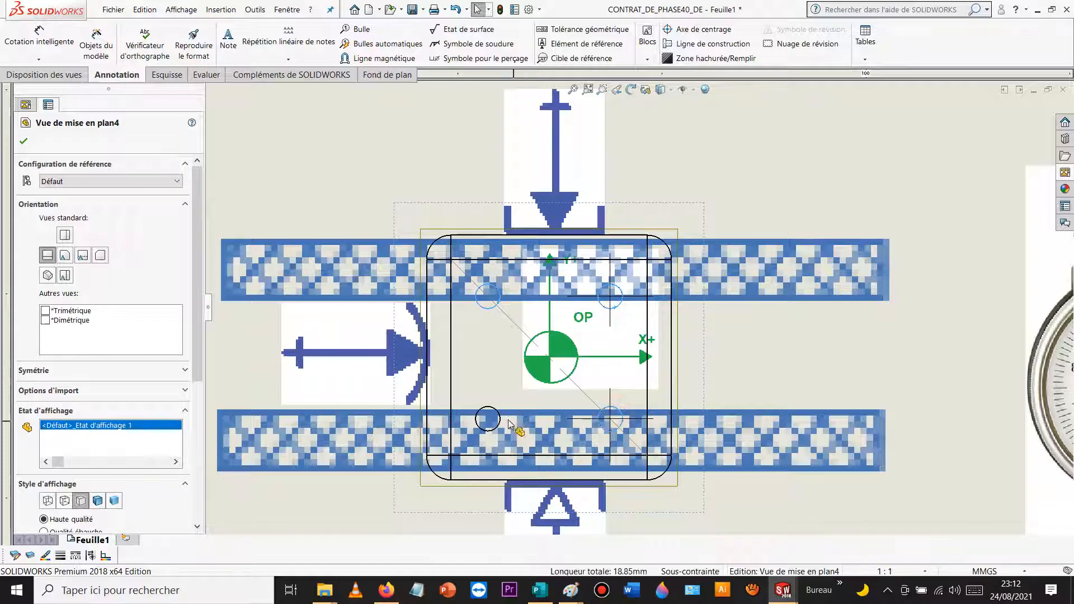
{"action": "left_click", "coordinate": [490, 419], "text": "ctrl"}
{"action": "scroll", "coordinate": [572, 306], "scroll_direction": "up", "scroll_amount": 2}
{"action": "scroll", "coordinate": [571, 300], "scroll_direction": "up", "scroll_amount": 5}
{"action": "scroll", "coordinate": [618, 224], "scroll_direction": "down", "scroll_amount": 4}
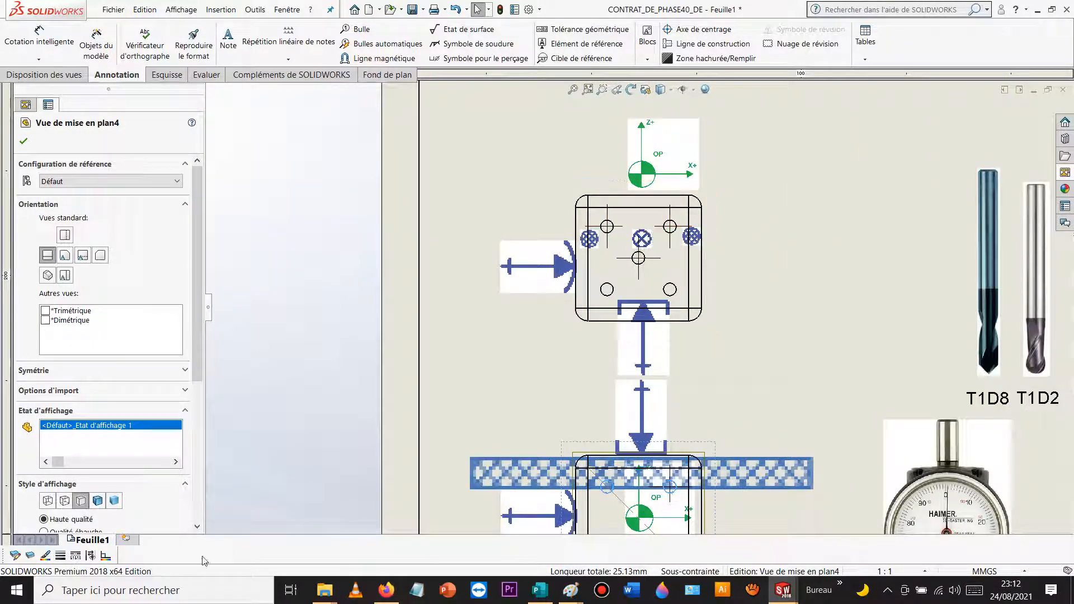
{"action": "left_click", "coordinate": [45, 556]}
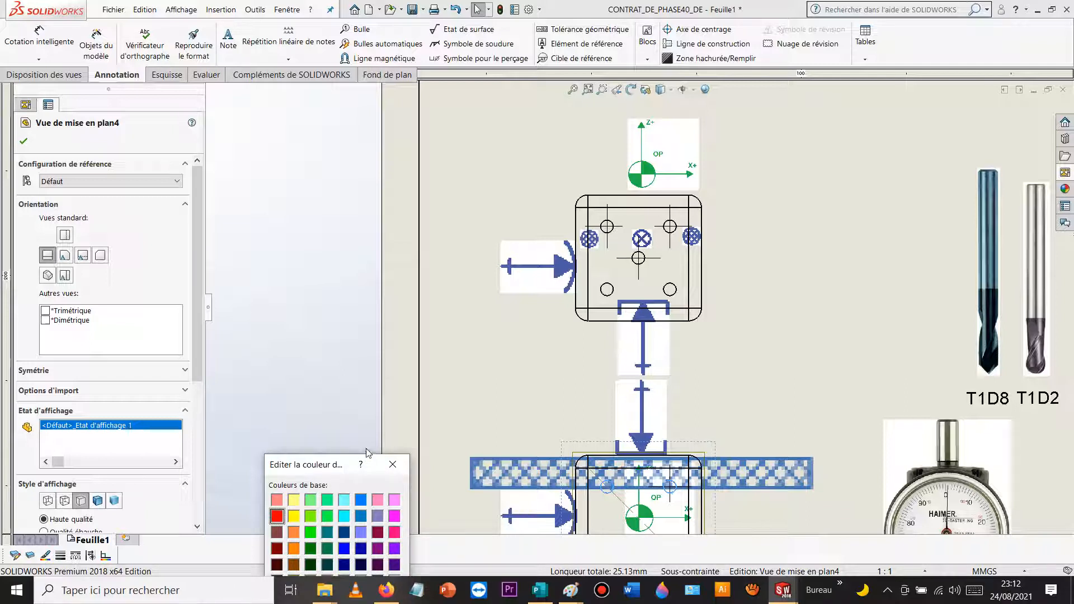
{"action": "left_click_drag", "start_coordinate": [342, 466], "coordinate": [326, 208]}
{"action": "left_click", "coordinate": [277, 442]}
Step: Move the projected view up until its lower edge meets the upward arrow, and switch its display style to hidden lines visible
{"action": "scroll", "coordinate": [711, 288], "scroll_direction": "down", "scroll_amount": 3}
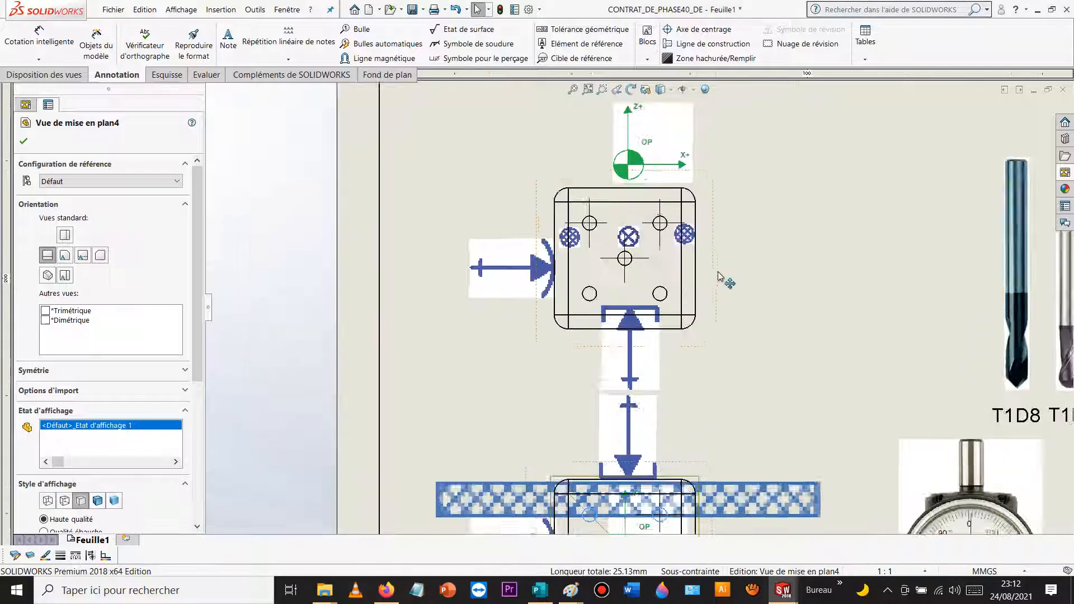
{"action": "mouse_move", "coordinate": [695, 297]}
{"action": "left_mouse_down"}
{"action": "mouse_move", "coordinate": [688, 259]}
{"action": "mouse_move", "coordinate": [699, 260]}
{"action": "left_mouse_up"}
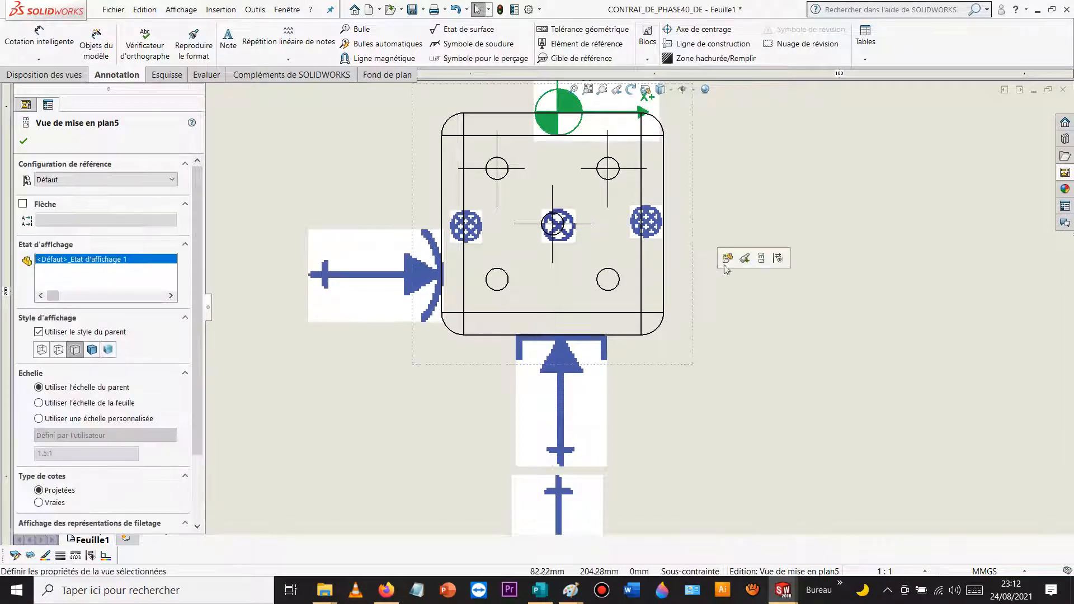
{"action": "left_click", "coordinate": [810, 176]}
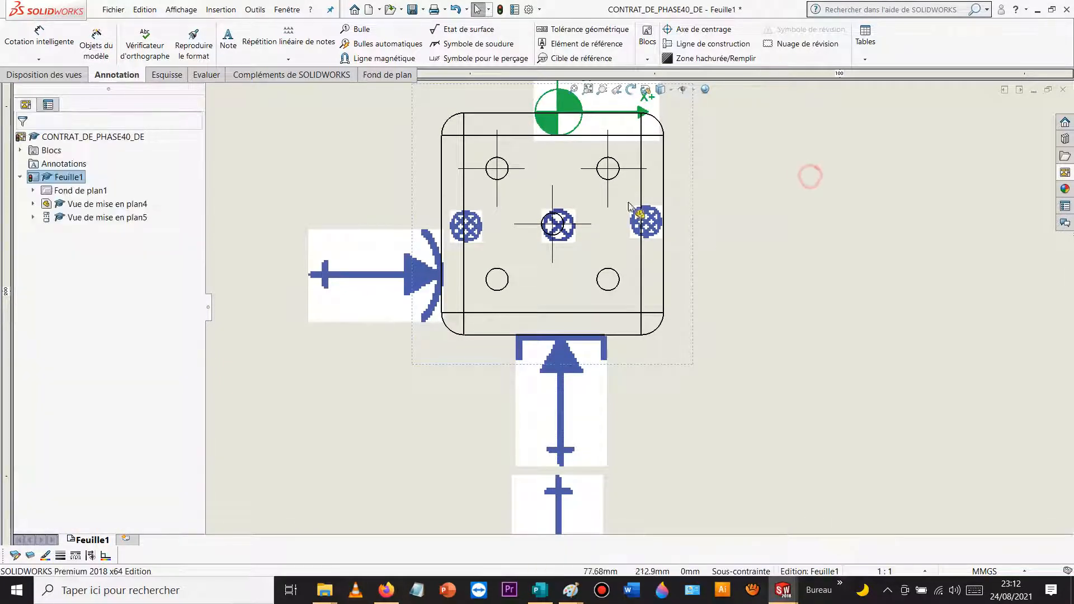
{"action": "left_click", "coordinate": [420, 108]}
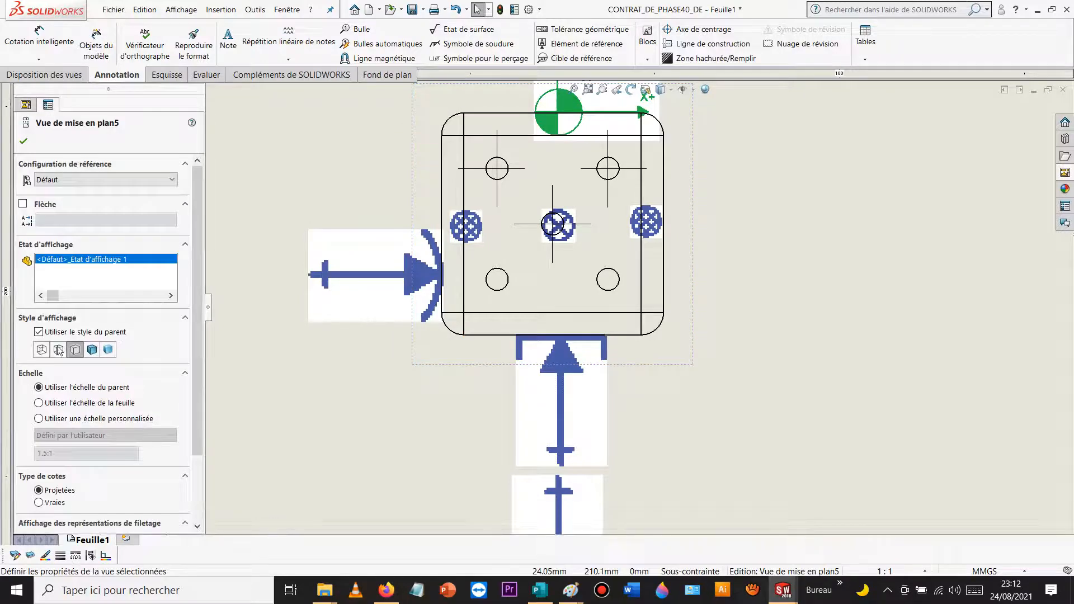
{"action": "left_click", "coordinate": [58, 350]}
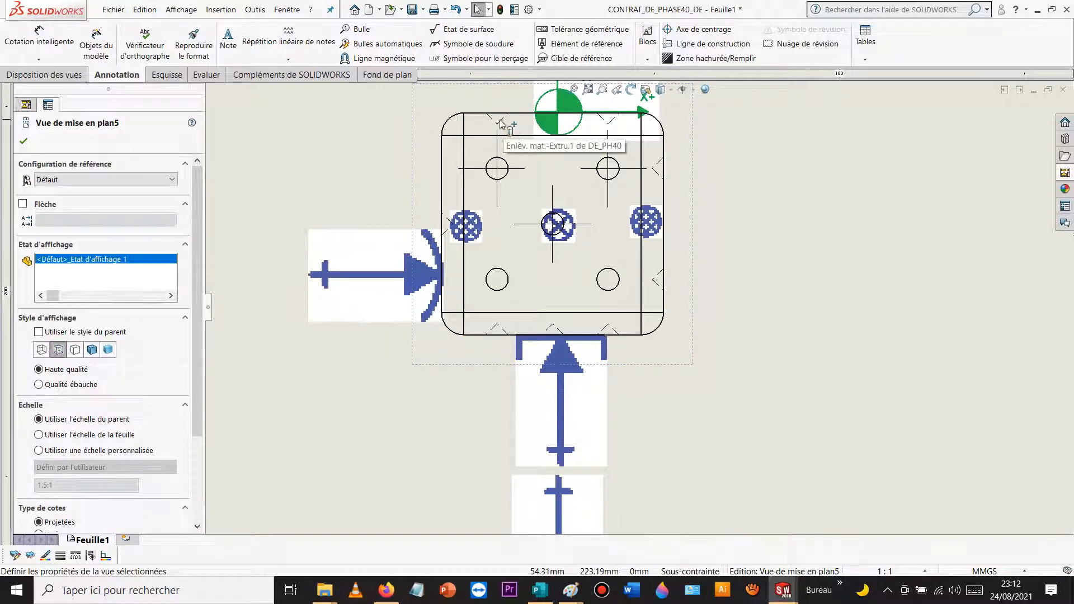
Step: Edit the line colour of the four hidden V-shaped edges of the two holes along the projected view's upper edge
{"action": "scroll", "coordinate": [506, 137], "scroll_direction": "down", "scroll_amount": 3}
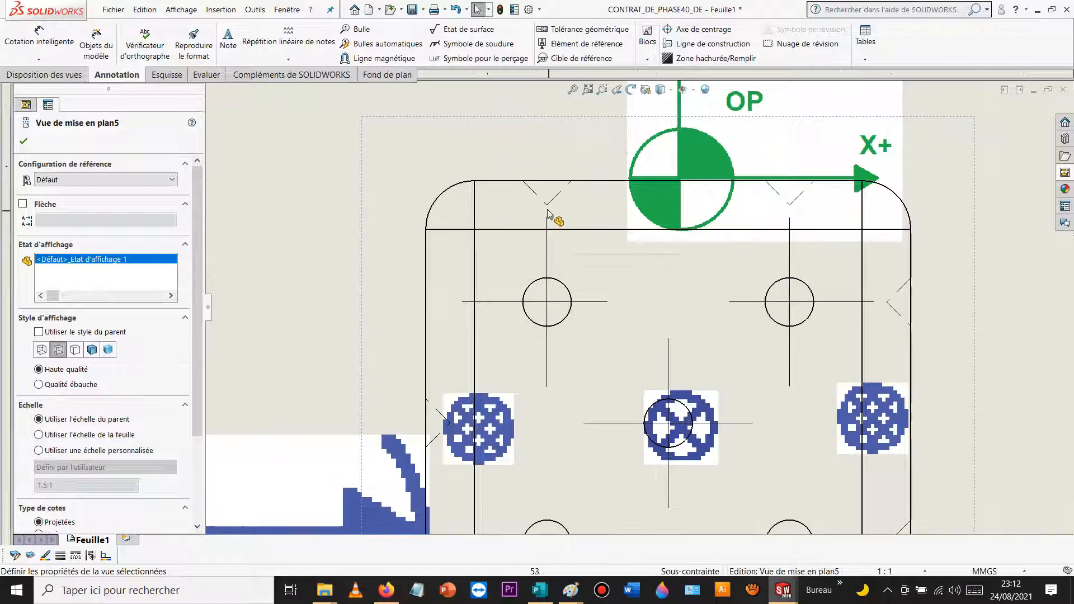
{"action": "left_click", "coordinate": [539, 197]}
{"action": "left_click", "coordinate": [558, 198], "text": "ctrl"}
{"action": "left_click", "coordinate": [776, 193], "text": "ctrl"}
{"action": "left_click", "coordinate": [802, 193], "text": "ctrl"}
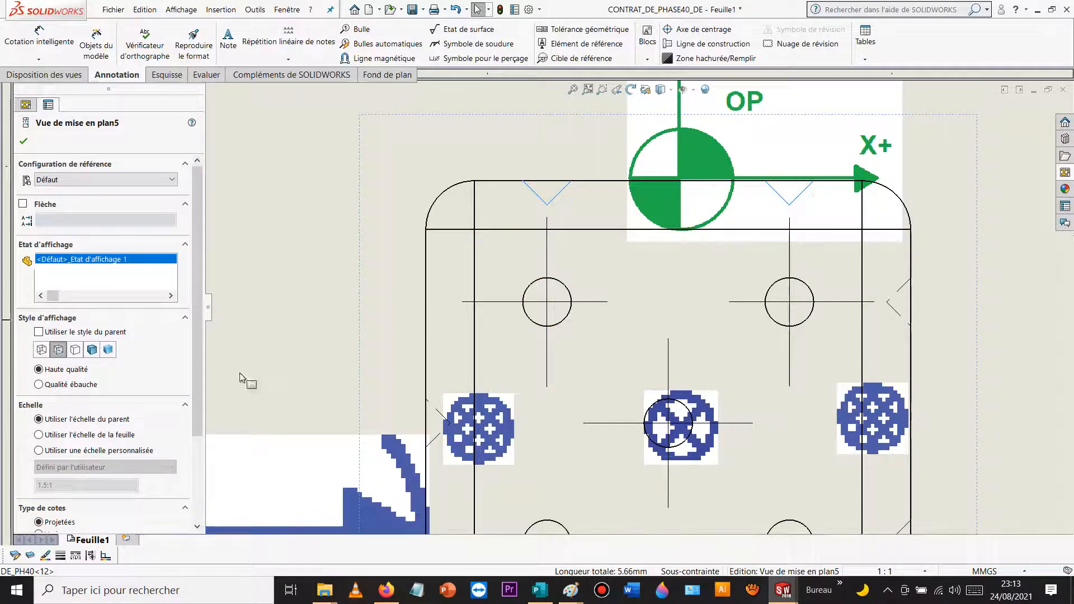
{"action": "left_click", "coordinate": [46, 556]}
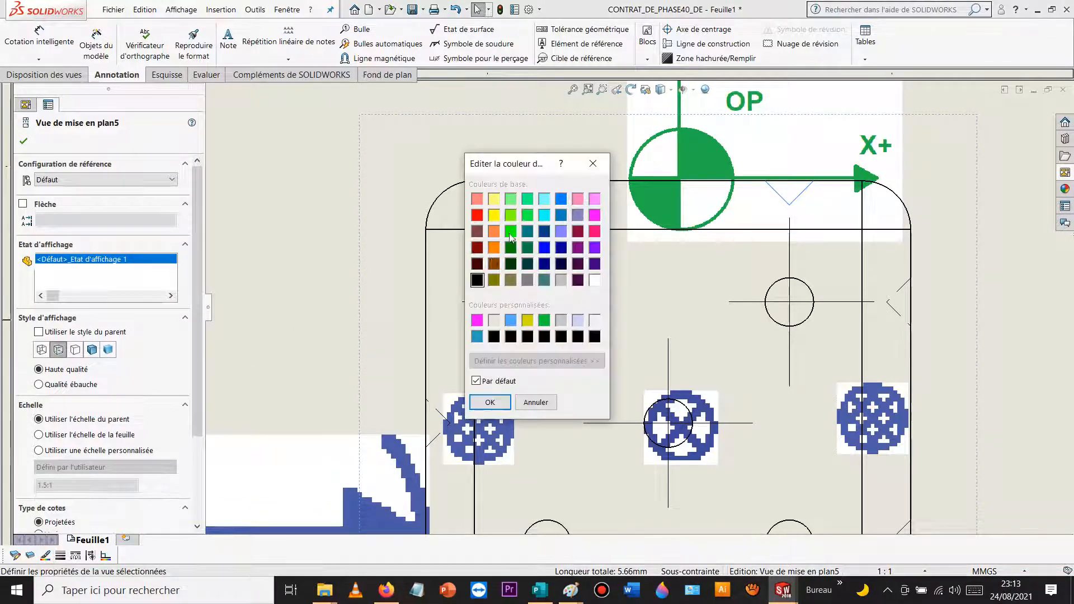
{"action": "left_click", "coordinate": [490, 402]}
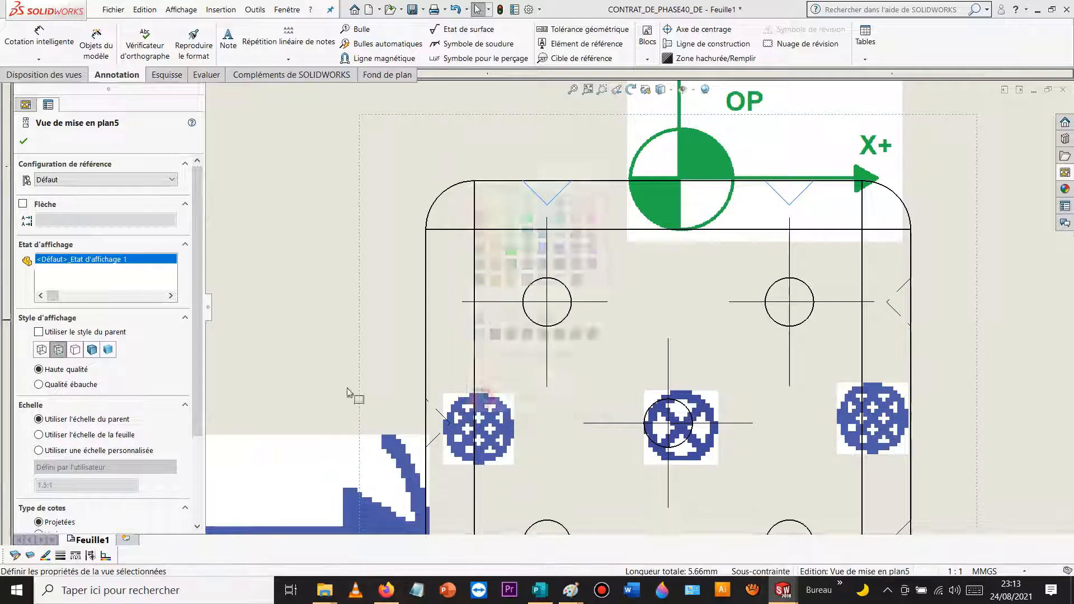
{"action": "left_click", "coordinate": [276, 300]}
Step: Open the sketch tools for drawing on the sheet
{"action": "scroll", "coordinate": [641, 311], "scroll_direction": "up", "scroll_amount": 10}
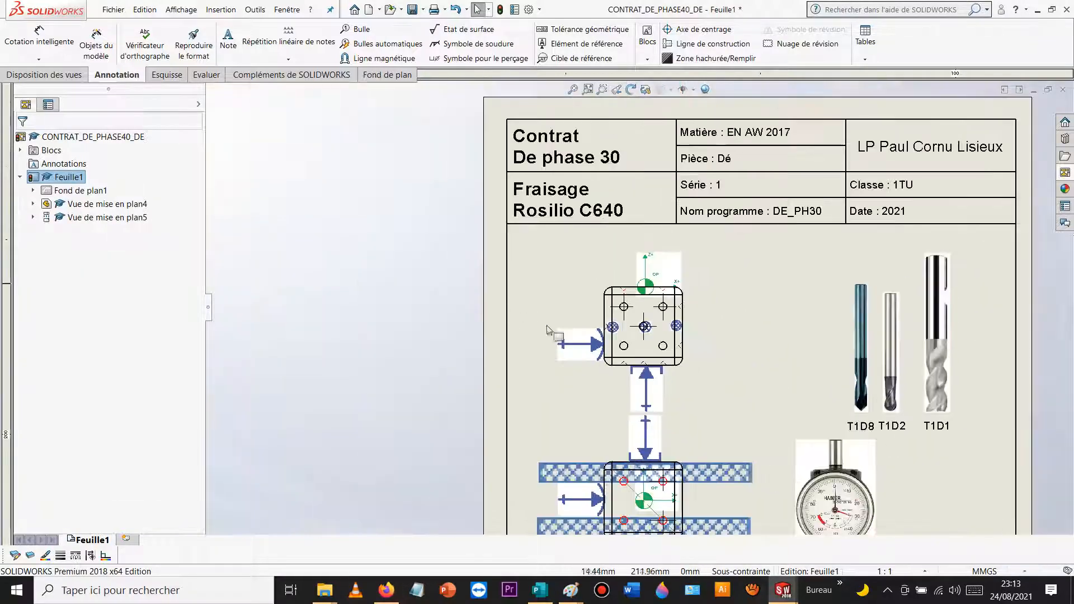
{"action": "scroll", "coordinate": [693, 353], "scroll_direction": "up", "scroll_amount": 2}
{"action": "scroll", "coordinate": [693, 353], "scroll_direction": "down", "scroll_amount": 6}
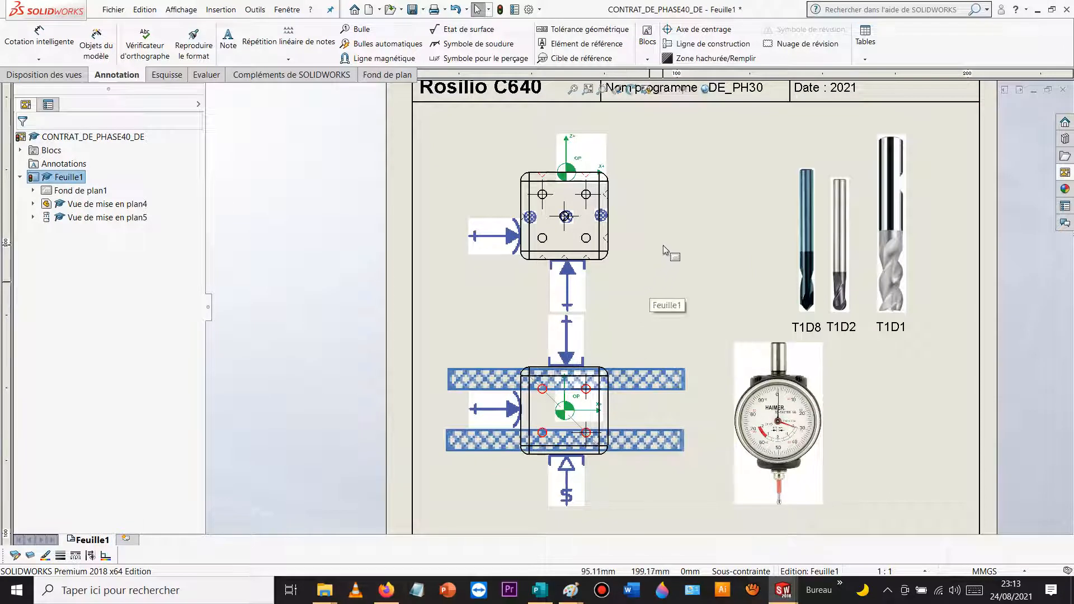
{"action": "left_click", "coordinate": [167, 75]}
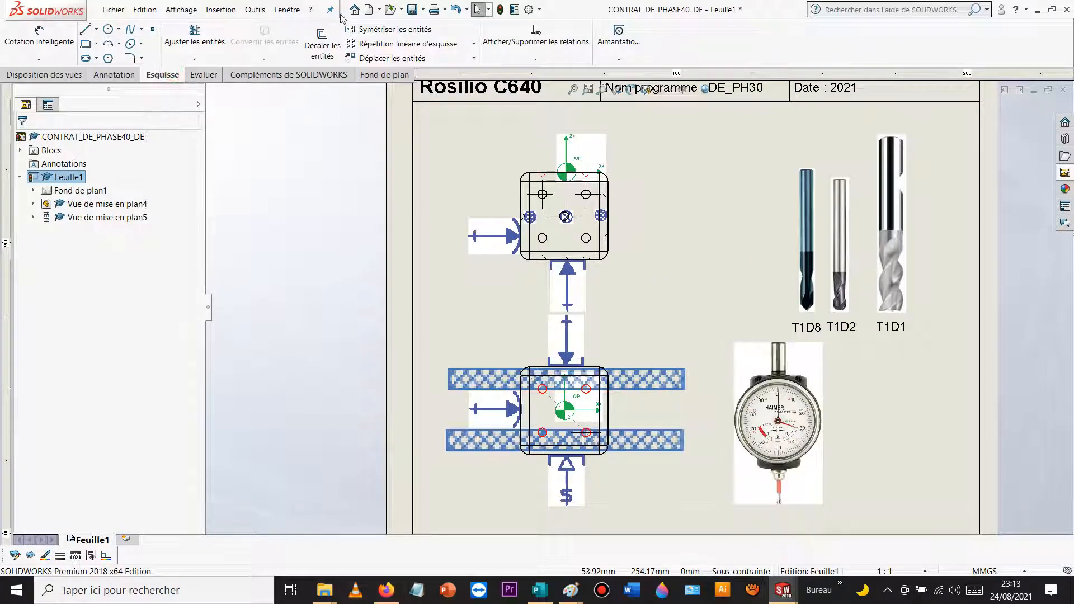
Step: Add the leader note SR1 pointing to the lower edge of the die in the upper view
{"action": "left_click", "coordinate": [114, 75]}
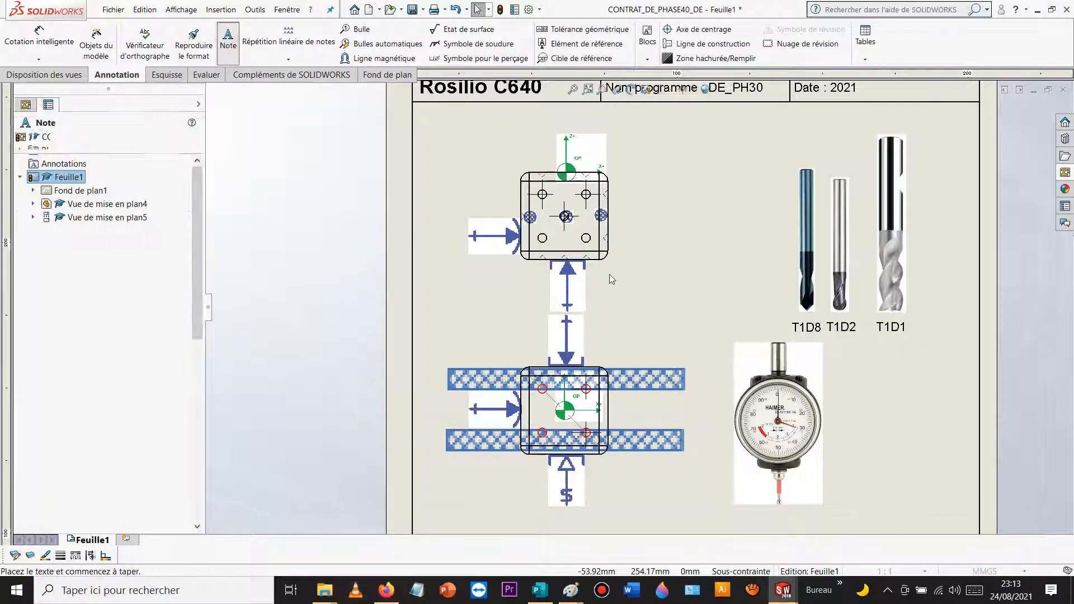
{"action": "scroll", "coordinate": [610, 277], "scroll_direction": "down", "scroll_amount": 3}
{"action": "left_click", "coordinate": [583, 249]}
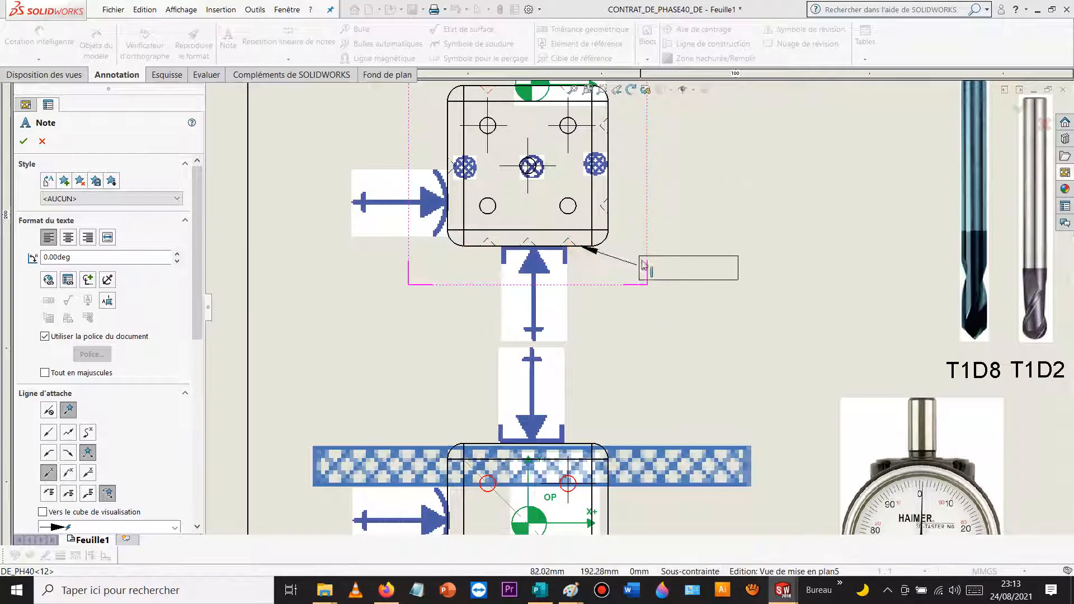
{"action": "left_click", "coordinate": [642, 291]}
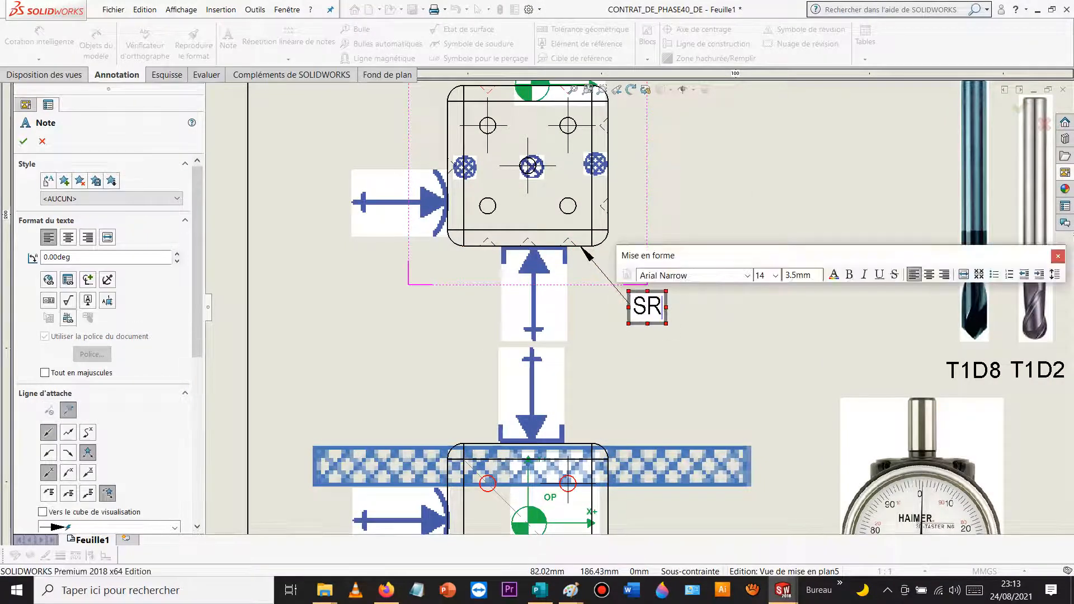
{"action": "left_click", "coordinate": [844, 321]}
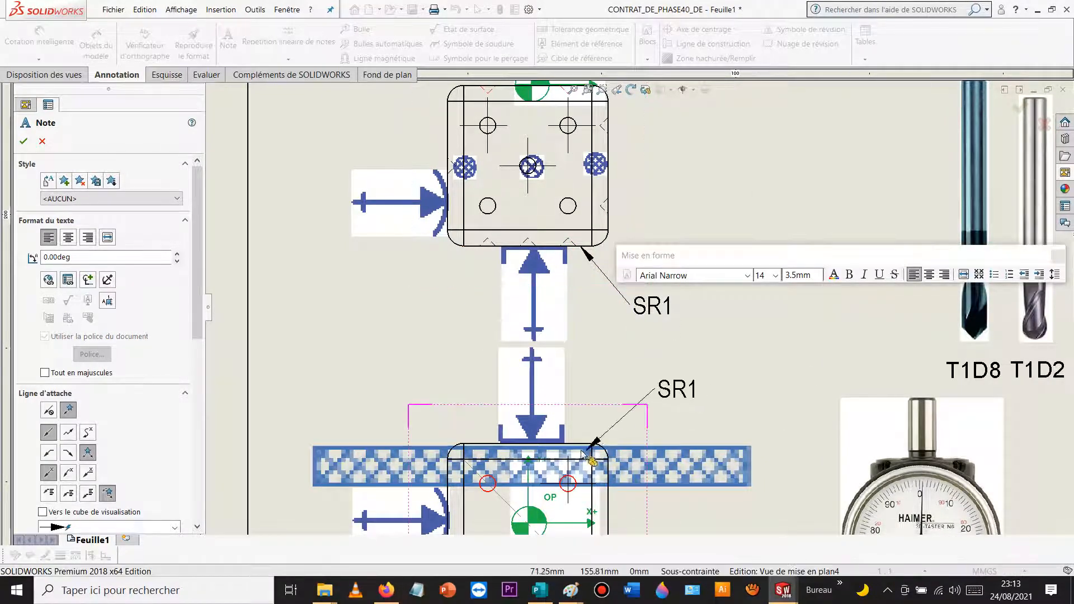
Step: Add the leader note SR2 pointing to the upper edge of the die in the lower view
{"action": "left_click", "coordinate": [578, 446]}
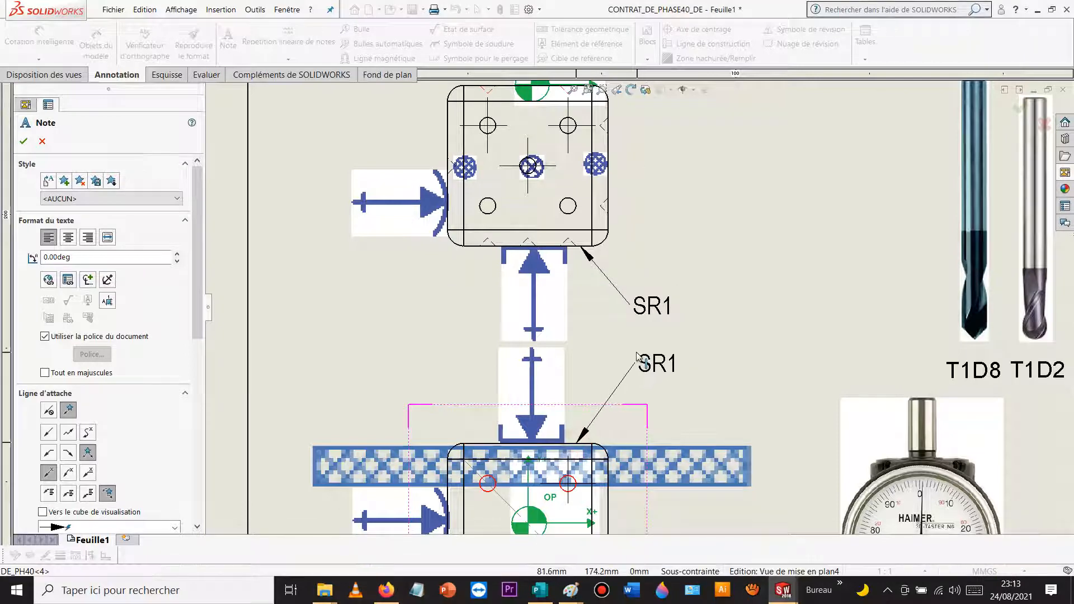
{"action": "left_click", "coordinate": [636, 364]}
{"action": "type", "text": "SR2"}
{"action": "left_click", "coordinate": [726, 191]}
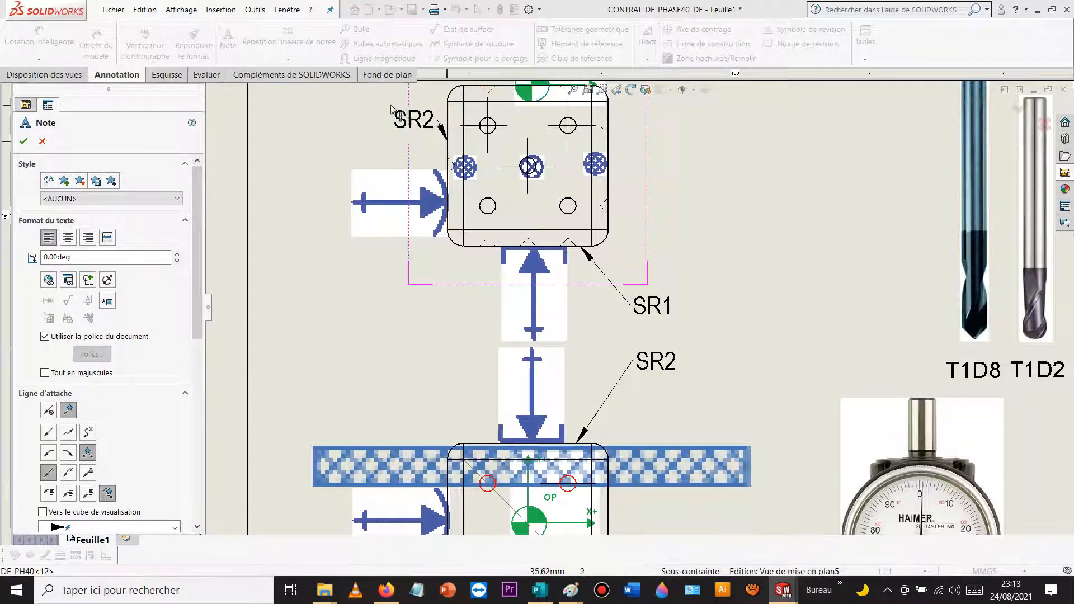
Step: Add the leader note SR3 beside the left edge of the die in the upper view
{"action": "left_click", "coordinate": [392, 109]}
{"action": "type", "text": "SR"}
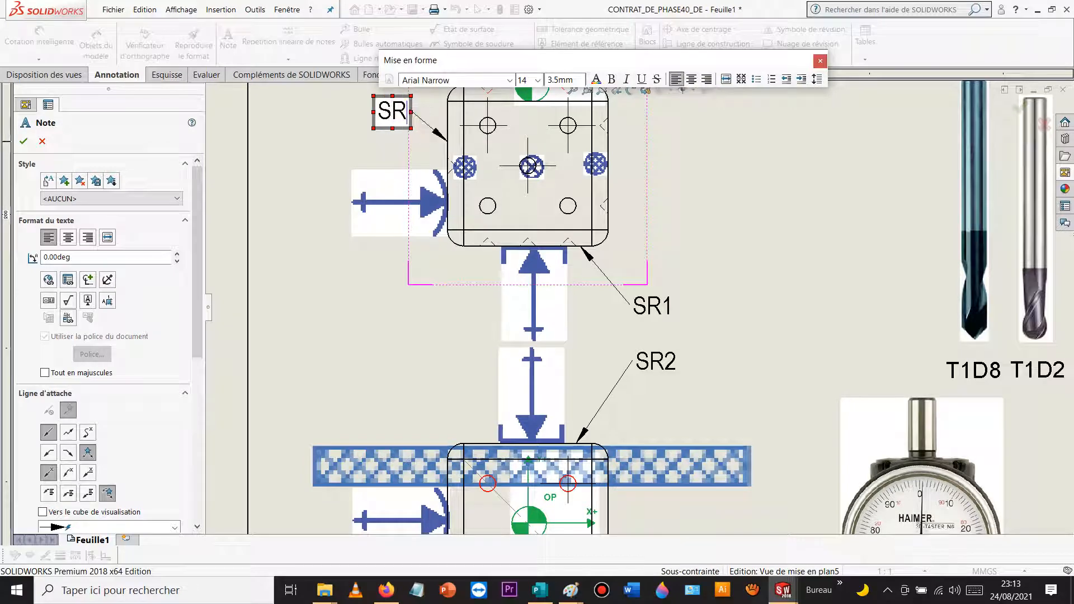
{"action": "left_click", "coordinate": [705, 208]}
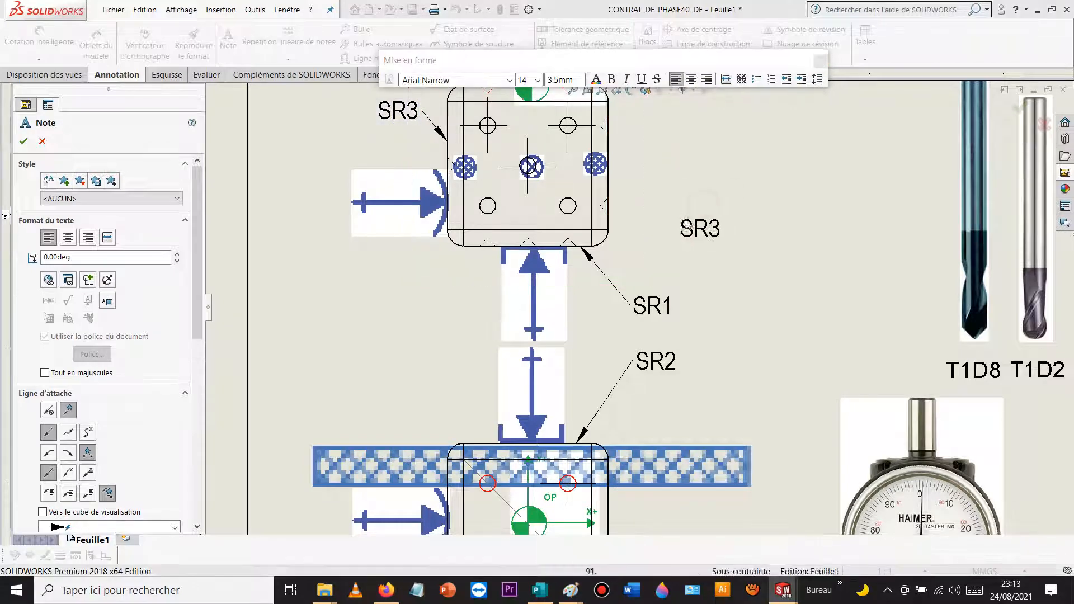
Step: Add the leader note SR4 pointing to the lower edge of the die in the lower view and finish placing notes
{"action": "scroll", "coordinate": [638, 308], "scroll_direction": "up", "scroll_amount": 4}
{"action": "scroll", "coordinate": [602, 493], "scroll_direction": "down", "scroll_amount": 3}
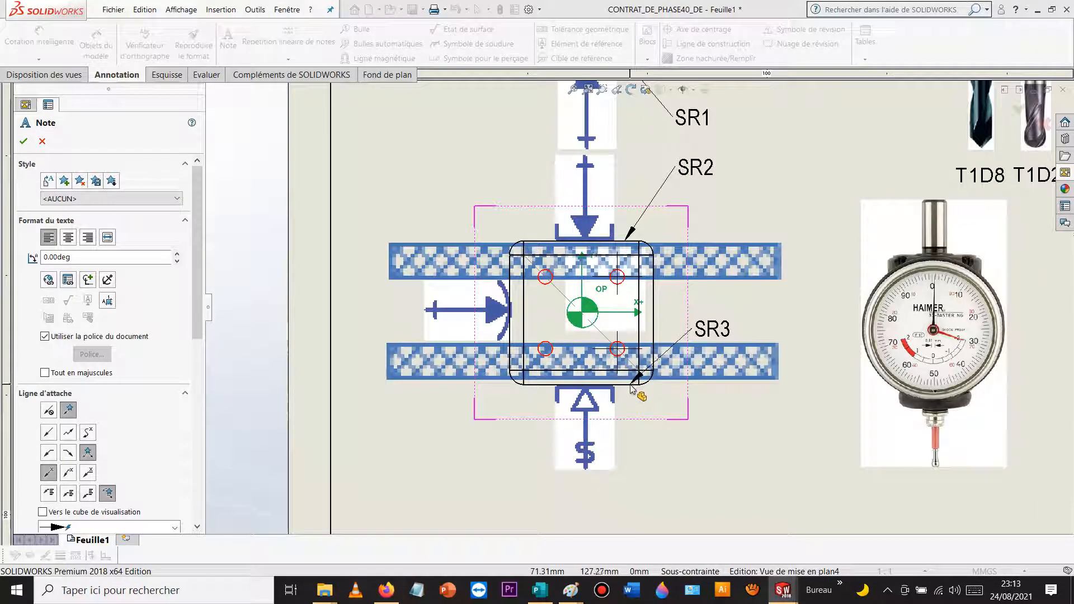
{"action": "left_click", "coordinate": [630, 388]}
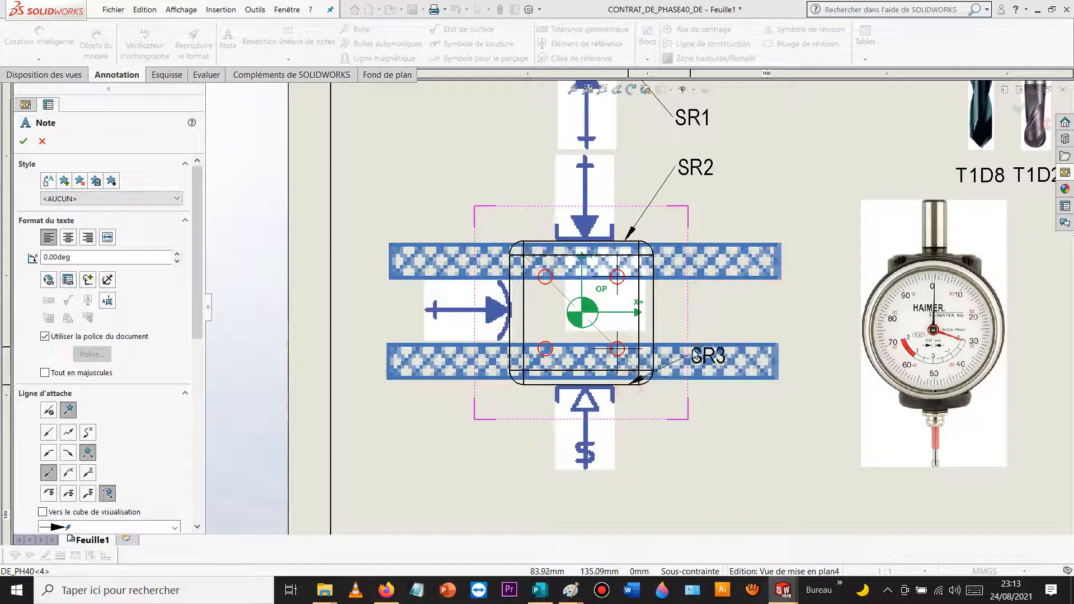
{"action": "left_click", "coordinate": [682, 423]}
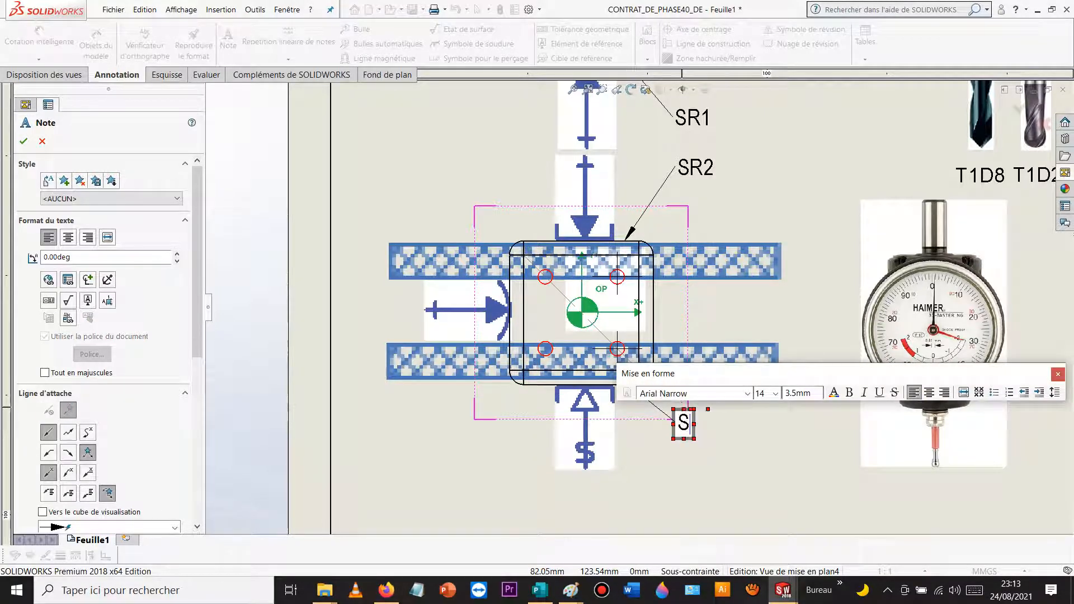
{"action": "left_click", "coordinate": [771, 444]}
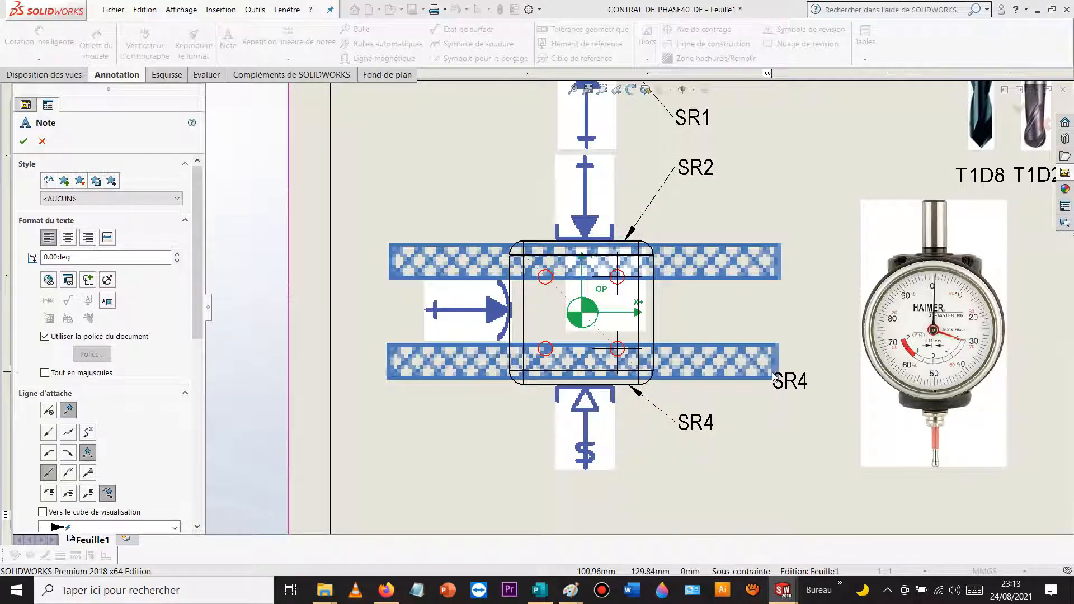
{"action": "scroll", "coordinate": [794, 372], "scroll_direction": "up", "scroll_amount": 5}
{"action": "scroll", "coordinate": [857, 227], "scroll_direction": "down", "scroll_amount": 3}
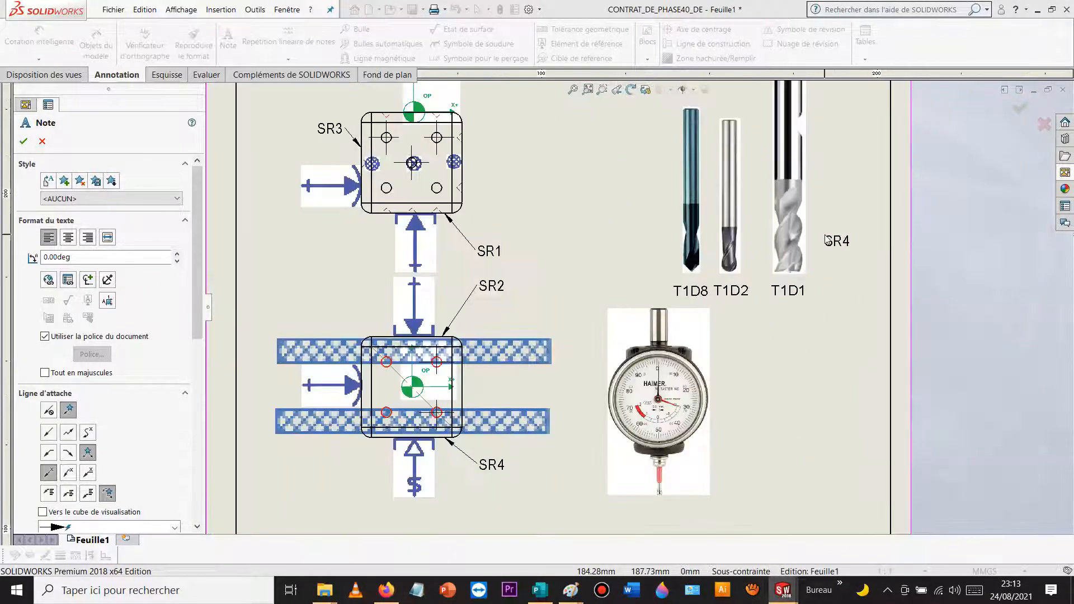
{"action": "key", "text": "Escape"}
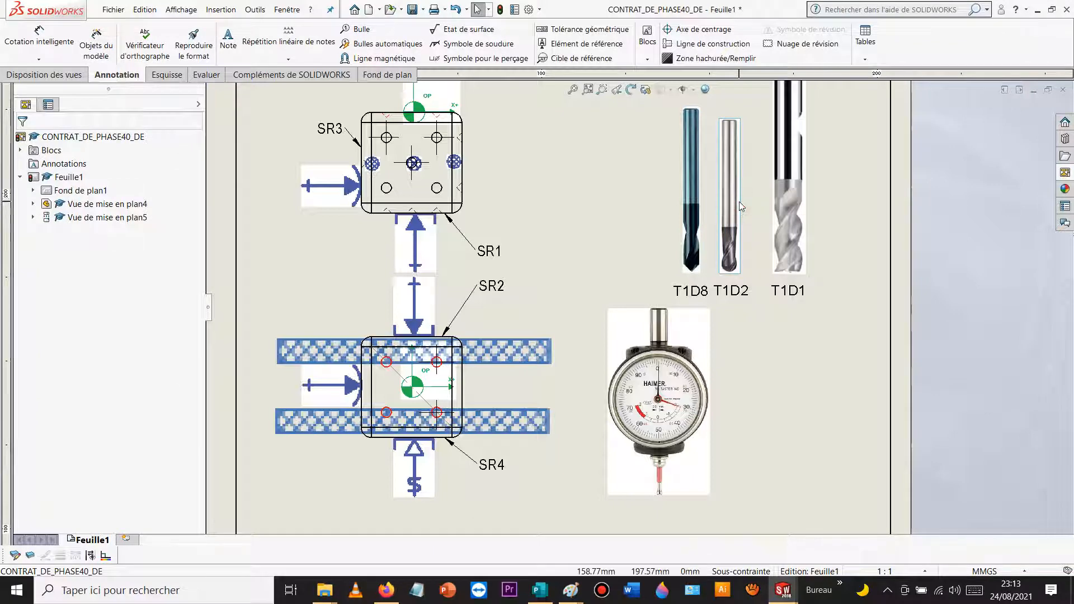
Step: Delete the T1D2 and T1D1 tool images together with their labels
{"action": "key", "text": "Delete"}
{"action": "key", "text": "Return"}
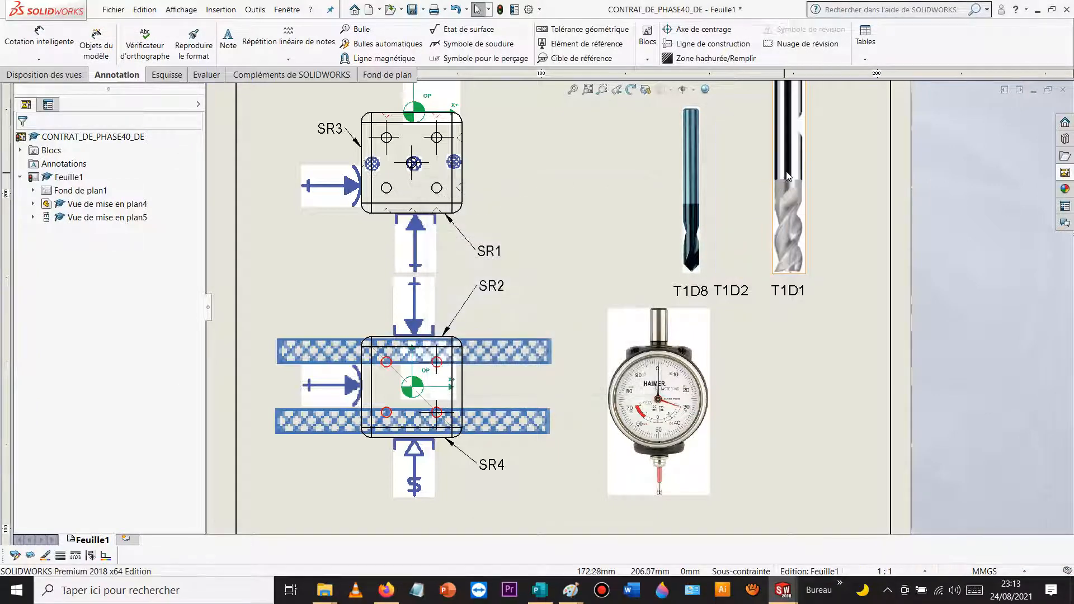
{"action": "left_click", "coordinate": [786, 177]}
{"action": "key", "text": "Delete"}
{"action": "key", "text": "Return"}
{"action": "left_click", "coordinate": [792, 291]}
{"action": "key", "text": "Delete"}
{"action": "left_click", "coordinate": [739, 290]}
{"action": "key", "text": "Delete"}
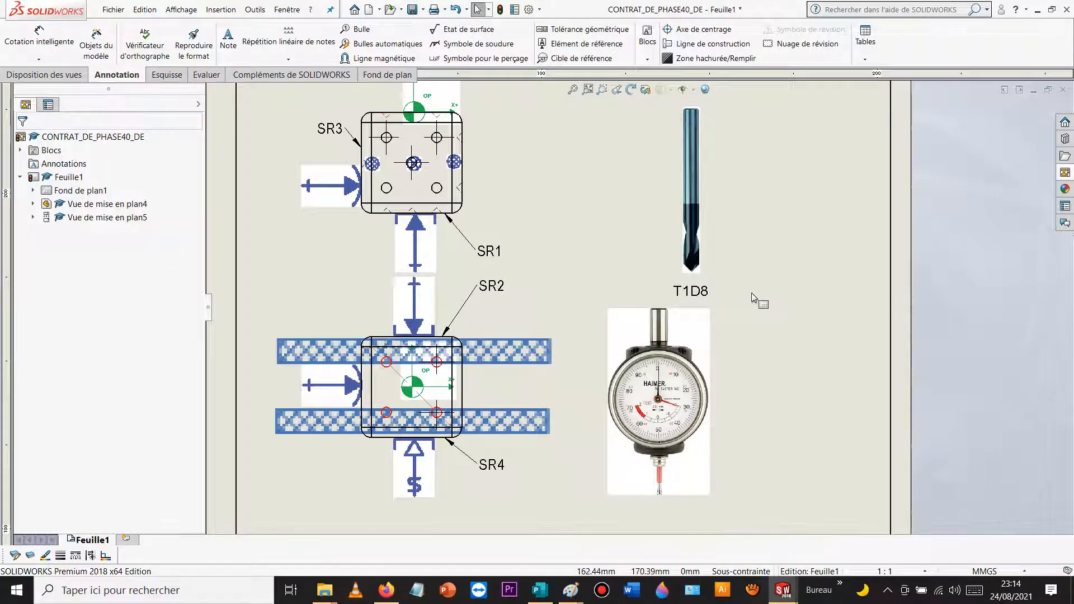
Step: Move the dial indicator image up beside the T1D8 tool image
{"action": "key", "text": "f"}
{"action": "scroll", "coordinate": [710, 341], "scroll_direction": "up", "scroll_amount": 2}
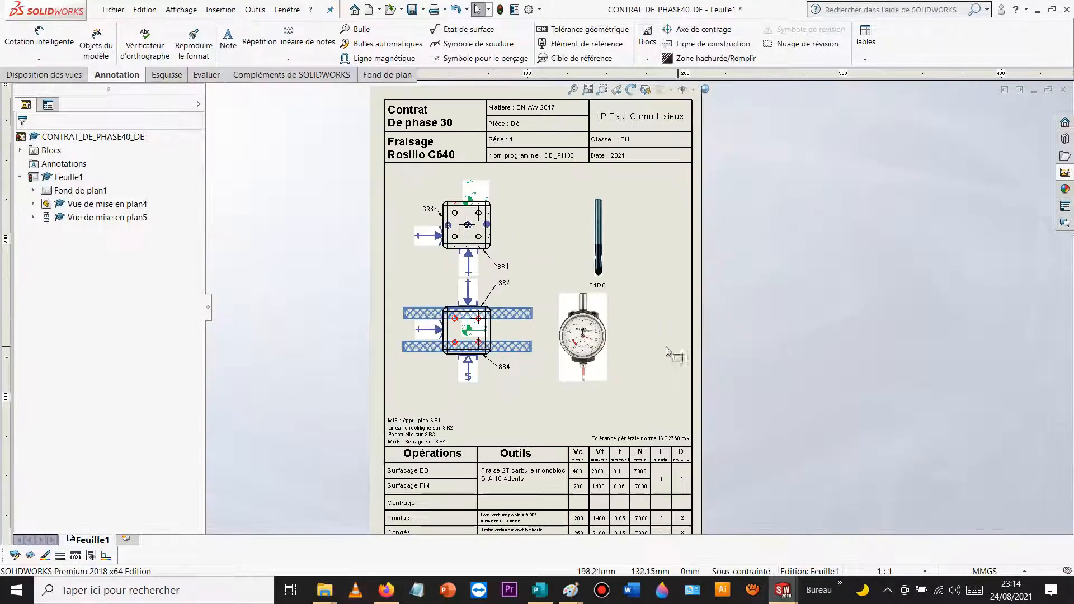
{"action": "left_click", "coordinate": [599, 330]}
{"action": "double_click", "coordinate": [597, 332]}
{"action": "mouse_move", "coordinate": [595, 334]}
{"action": "left_mouse_down"}
{"action": "mouse_move", "coordinate": [636, 311]}
{"action": "mouse_move", "coordinate": [668, 248]}
{"action": "mouse_move", "coordinate": [665, 225]}
{"action": "mouse_move", "coordinate": [662, 239]}
{"action": "left_mouse_up"}
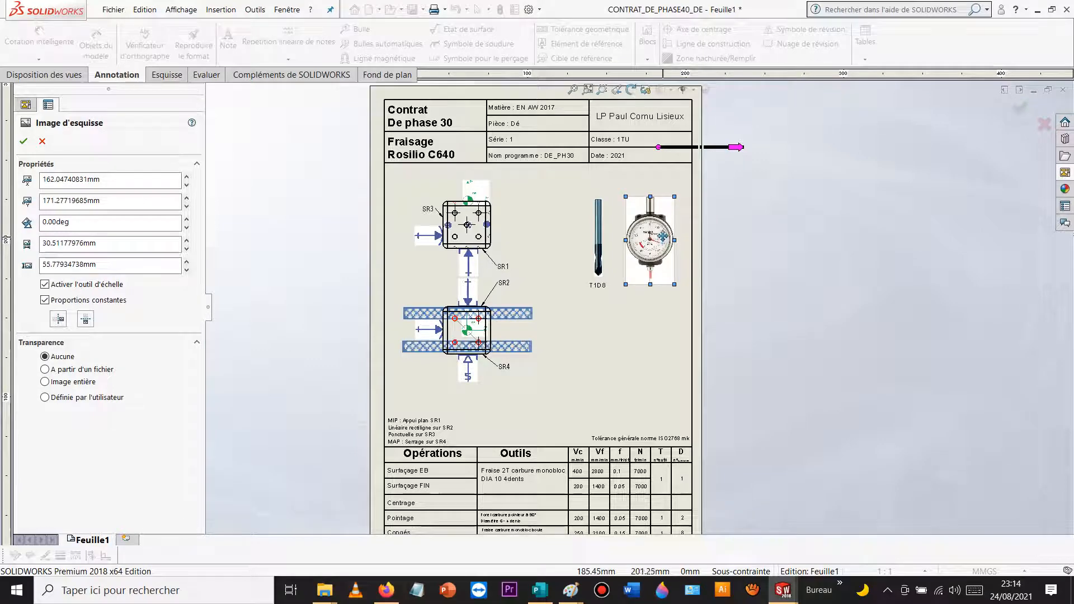
{"action": "key", "text": "Escape"}
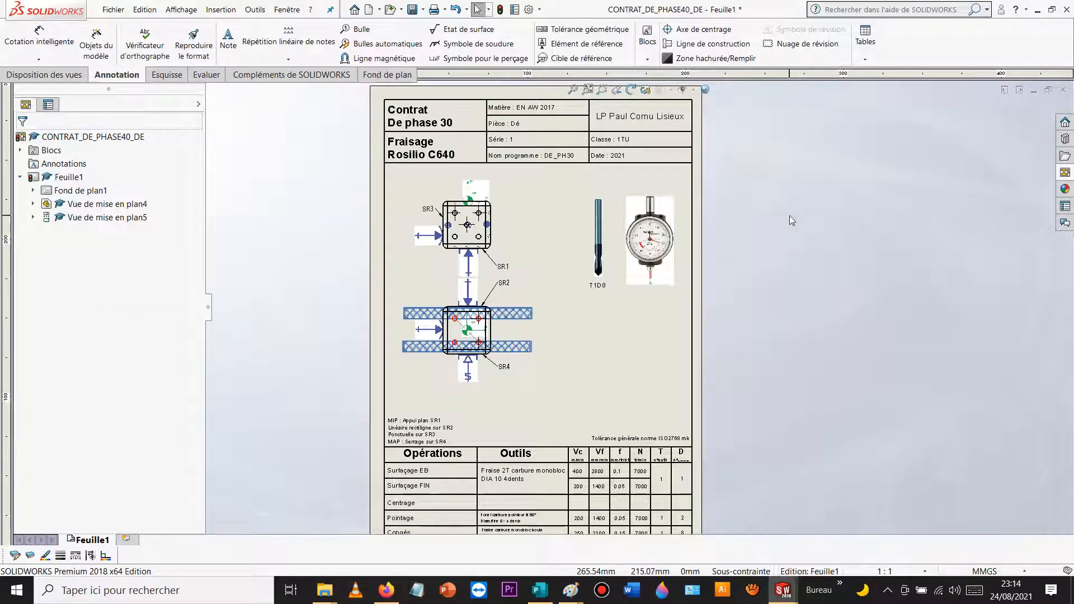
Step: Add an isometric projection of the upper view below the dial indicator image and display it shaded with edges
{"action": "left_click", "coordinate": [491, 222]}
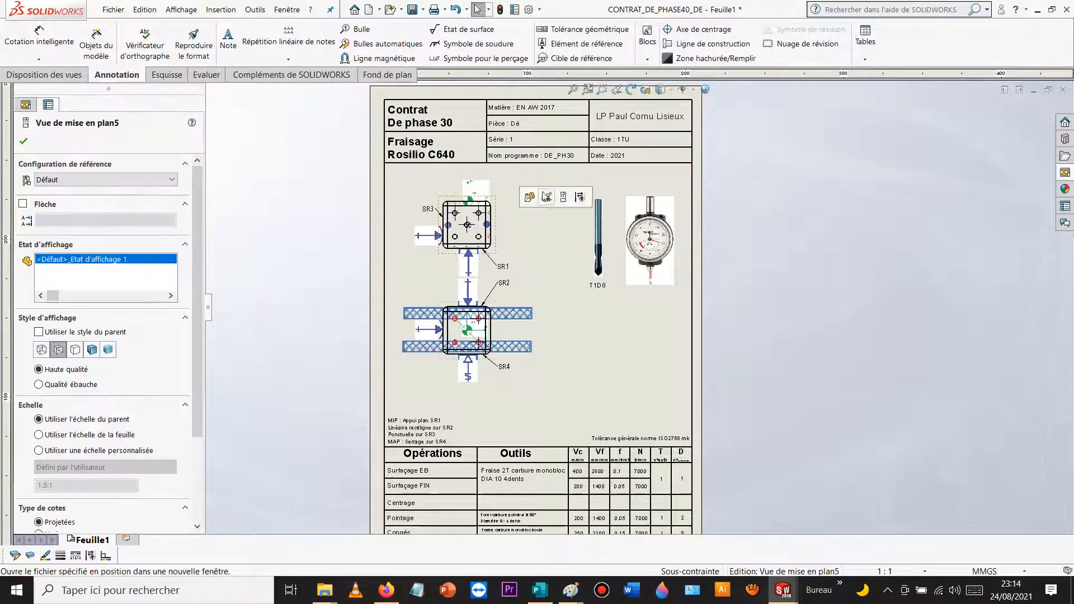
{"action": "left_click", "coordinate": [564, 195]}
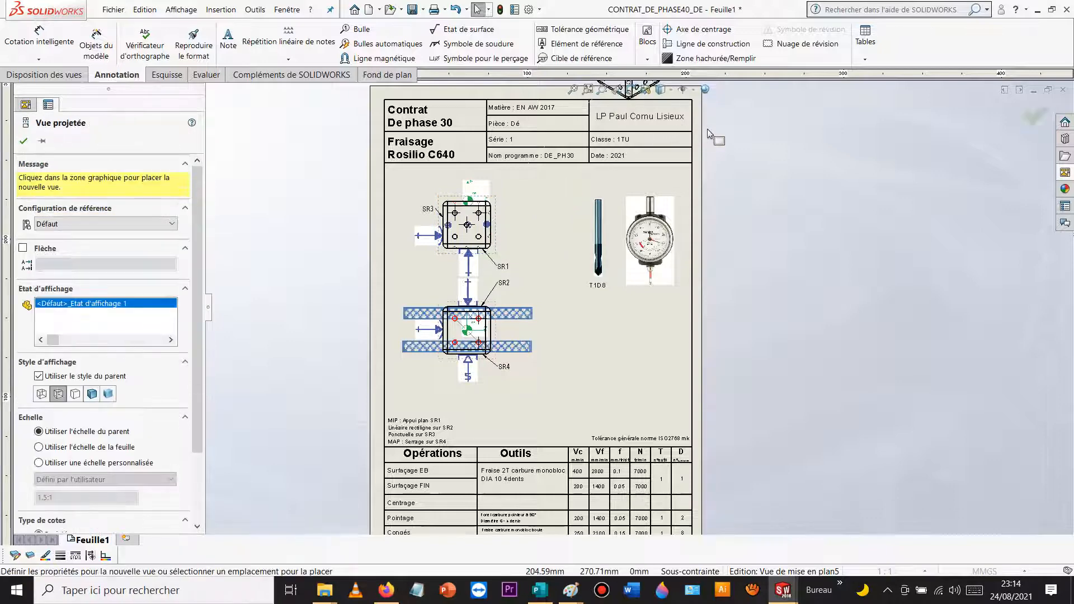
{"action": "key", "text": "f"}
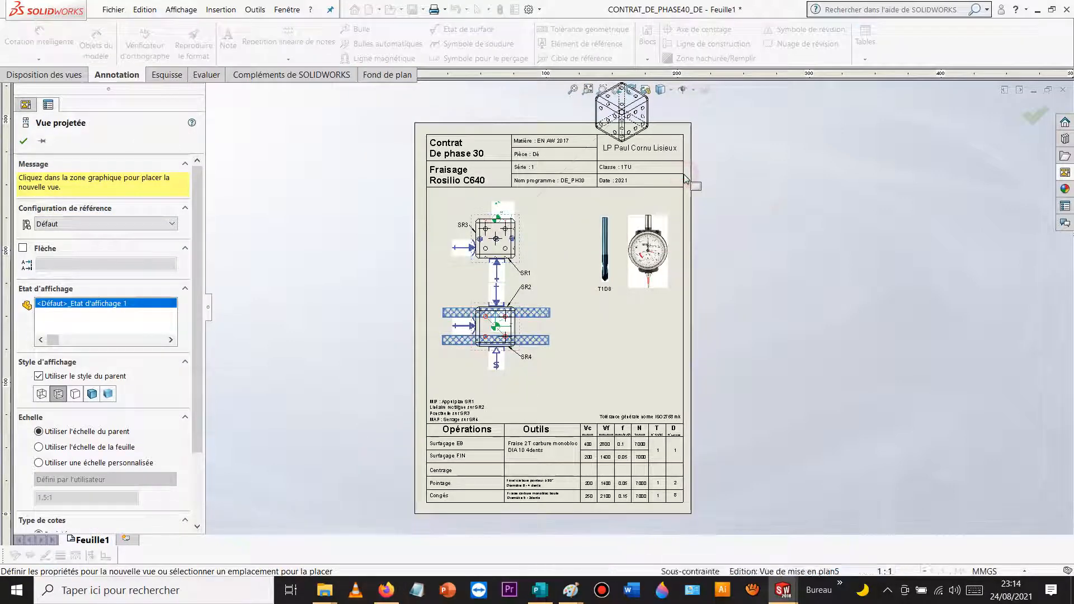
{"action": "key", "text": "Escape"}
{"action": "left_click_drag", "start_coordinate": [656, 110], "coordinate": [676, 363]}
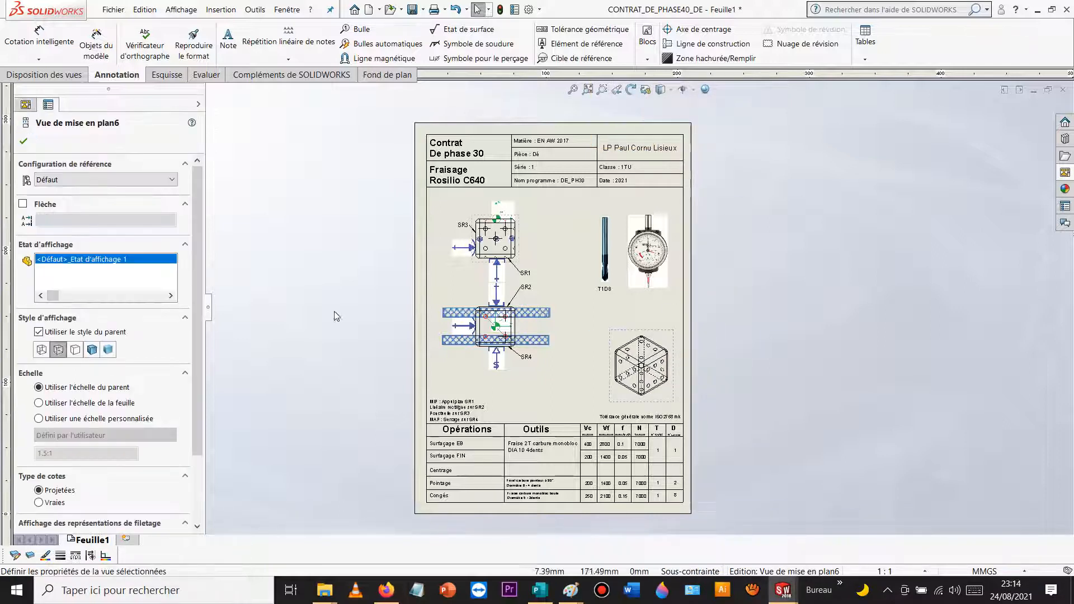
{"action": "left_click", "coordinate": [91, 350]}
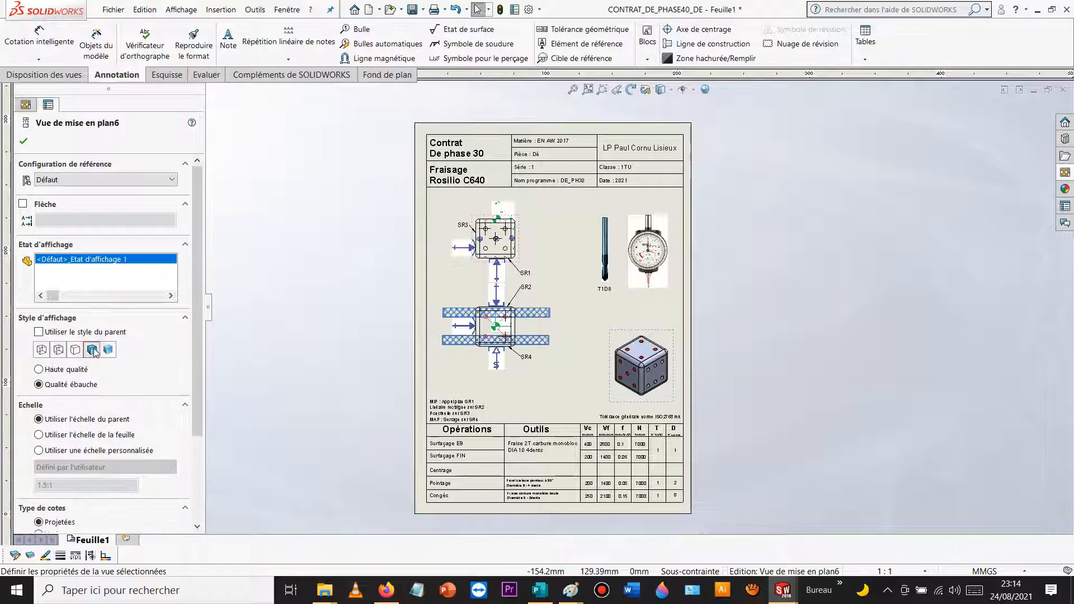
{"action": "left_click", "coordinate": [769, 265]}
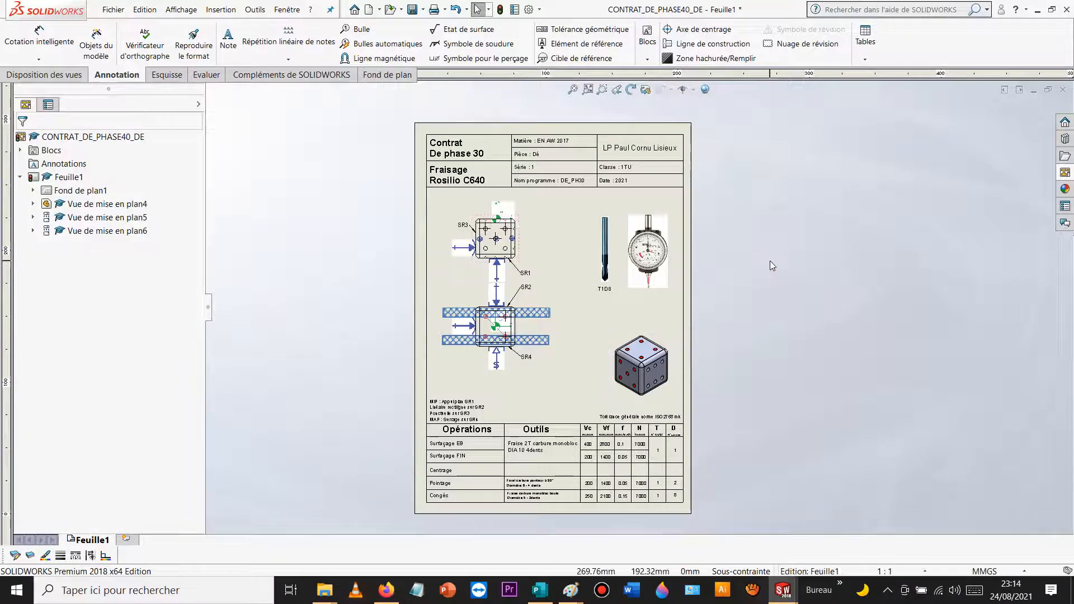
Step: Open the sheet format (Fond de plan) of Feuille1 for editing
{"action": "scroll", "coordinate": [634, 329], "scroll_direction": "down", "scroll_amount": 1}
{"action": "scroll", "coordinate": [634, 329], "scroll_direction": "up", "scroll_amount": 5}
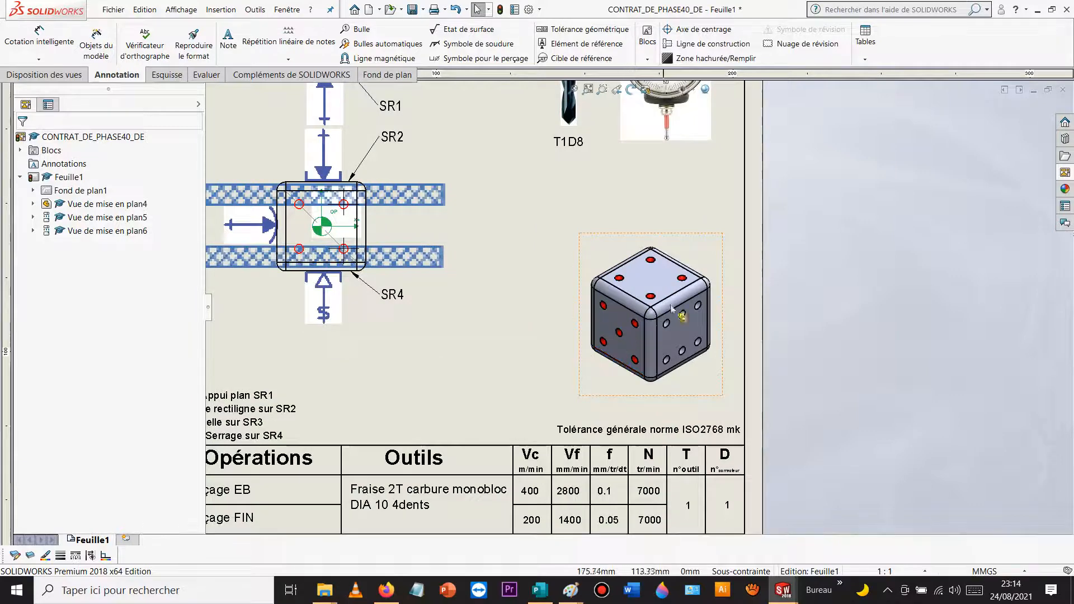
{"action": "scroll", "coordinate": [719, 264], "scroll_direction": "down", "scroll_amount": 3}
{"action": "scroll", "coordinate": [640, 231], "scroll_direction": "down", "scroll_amount": 2}
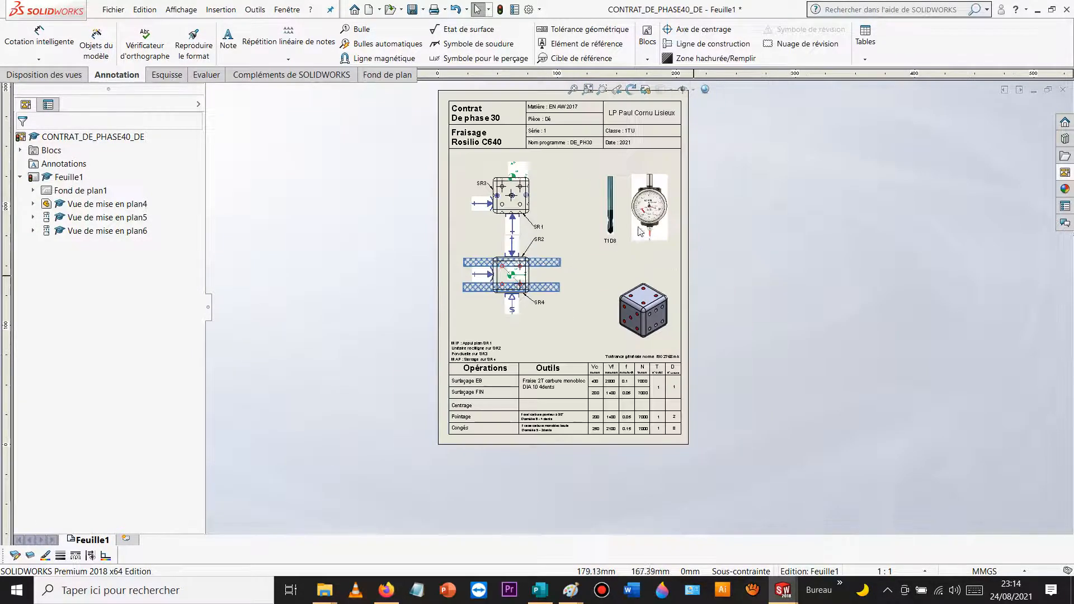
{"action": "scroll", "coordinate": [640, 231], "scroll_direction": "up", "scroll_amount": 2}
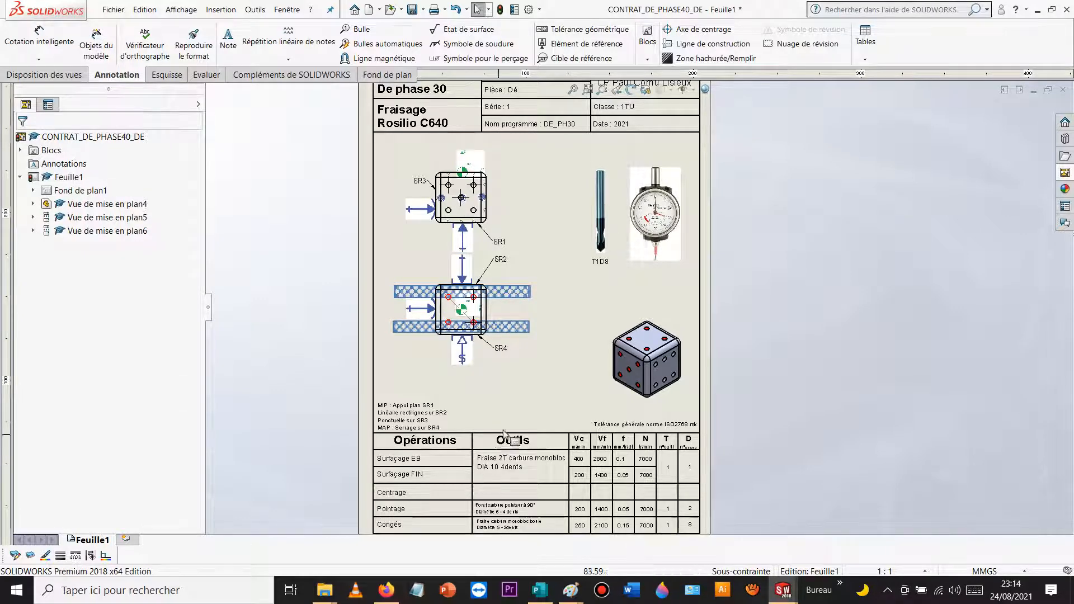
{"action": "scroll", "coordinate": [577, 356], "scroll_direction": "down", "scroll_amount": 2}
{"action": "scroll", "coordinate": [621, 314], "scroll_direction": "up", "scroll_amount": 2}
{"action": "right_click", "coordinate": [596, 304]}
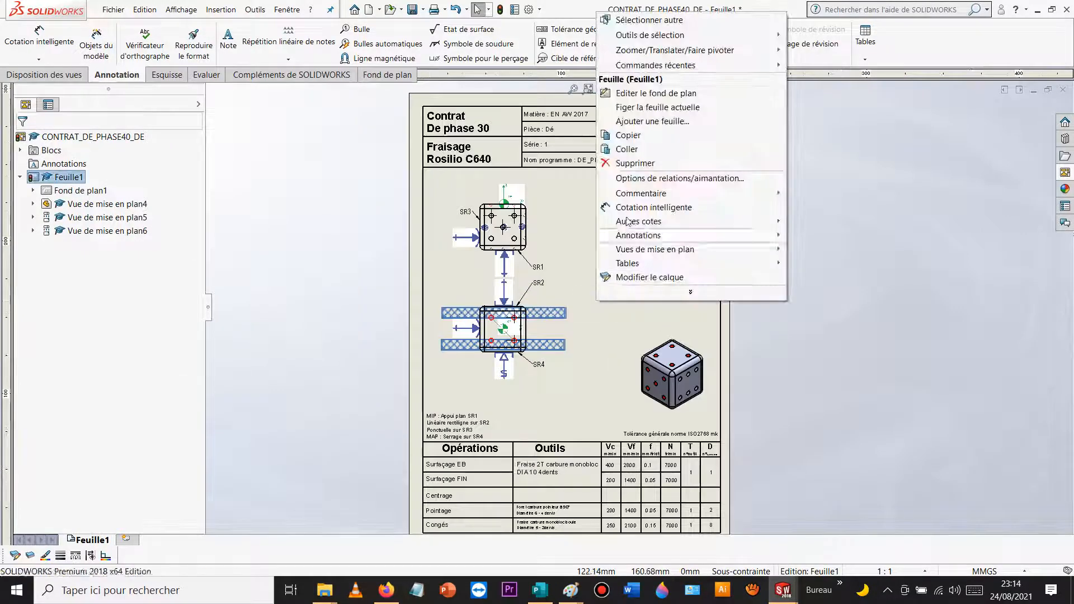
{"action": "left_click", "coordinate": [664, 94]}
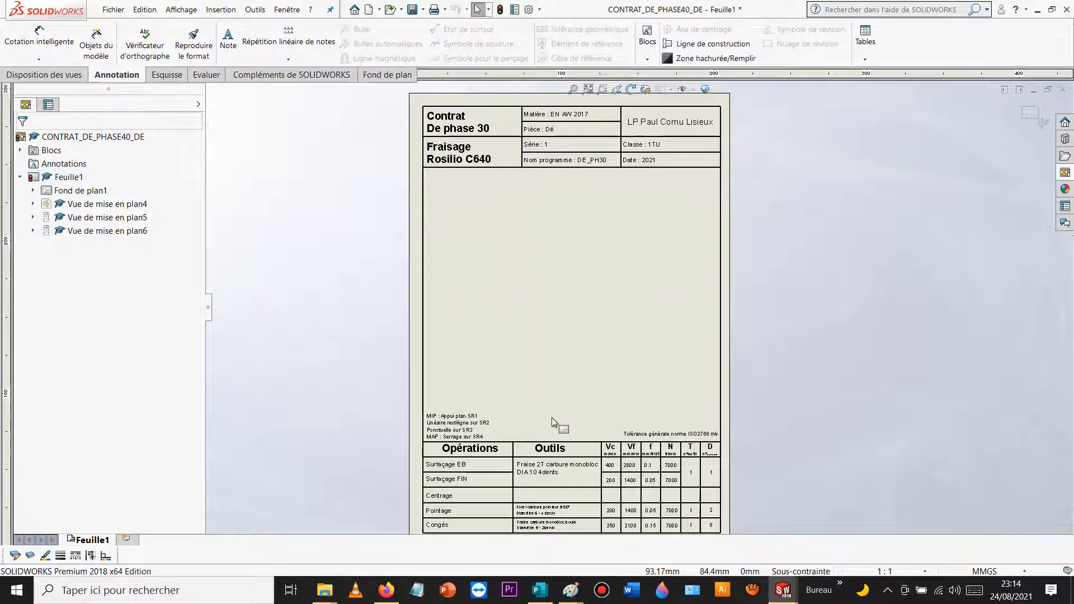
Step: Delete the Surfaçage EB, Surfaçage FIN and Congés labels from the Opérations column and move Pointage to the last row
{"action": "scroll", "coordinate": [556, 427], "scroll_direction": "down", "scroll_amount": 3}
{"action": "scroll", "coordinate": [612, 361], "scroll_direction": "up", "scroll_amount": 1}
{"action": "scroll", "coordinate": [612, 361], "scroll_direction": "up", "scroll_amount": 5}
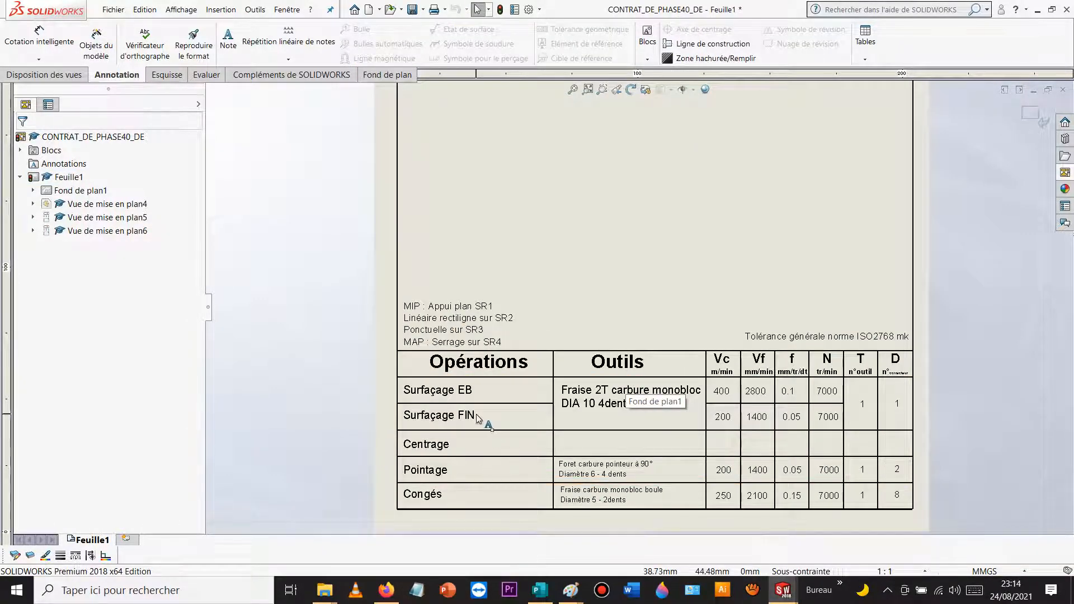
{"action": "left_click", "coordinate": [445, 390]}
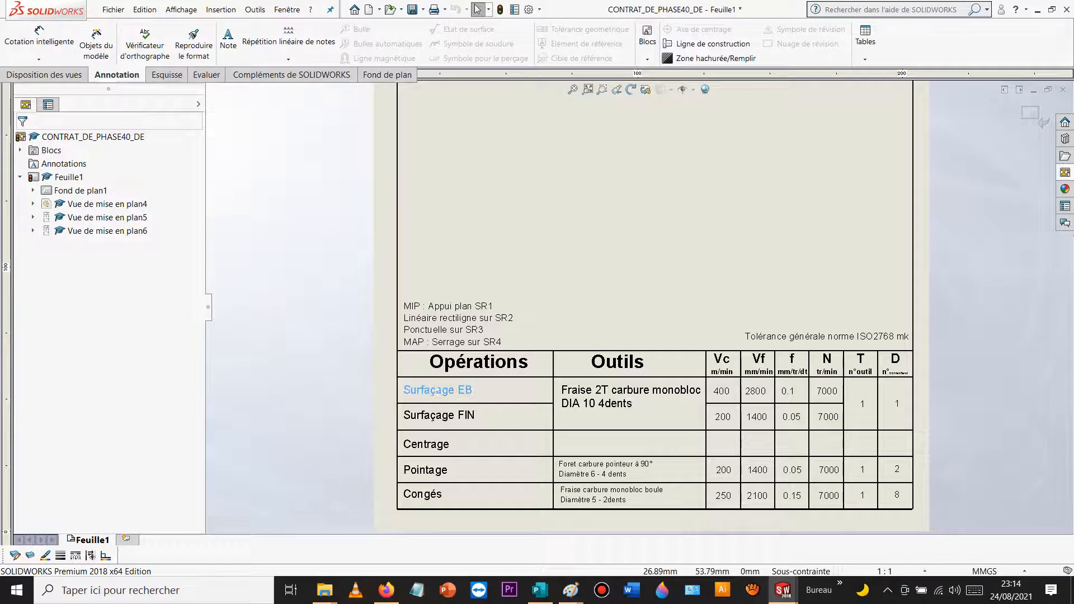
{"action": "left_click", "coordinate": [442, 417], "text": "ctrl"}
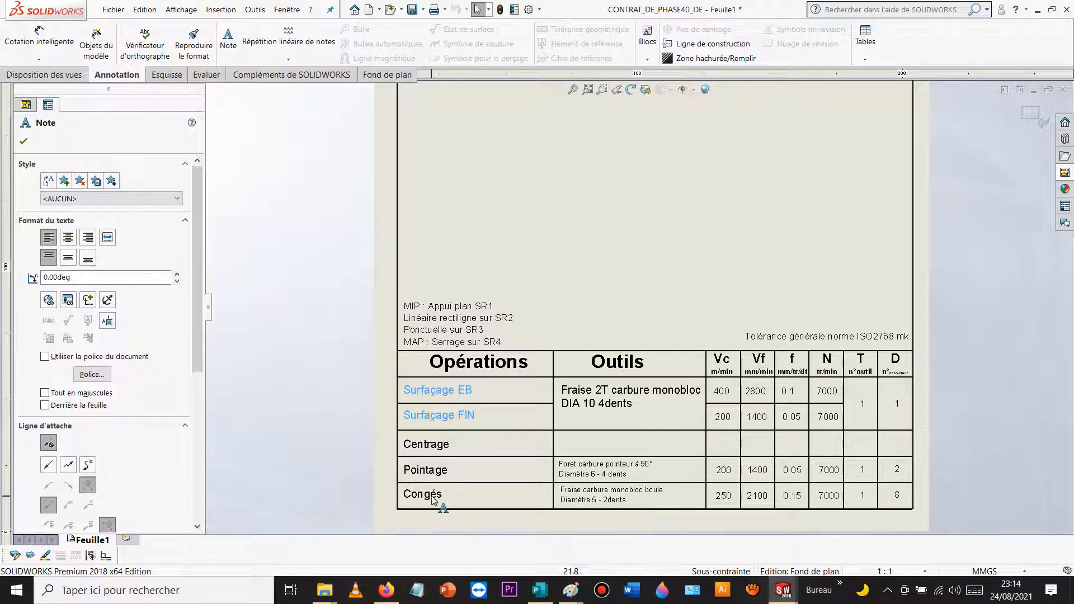
{"action": "key", "text": "Delete"}
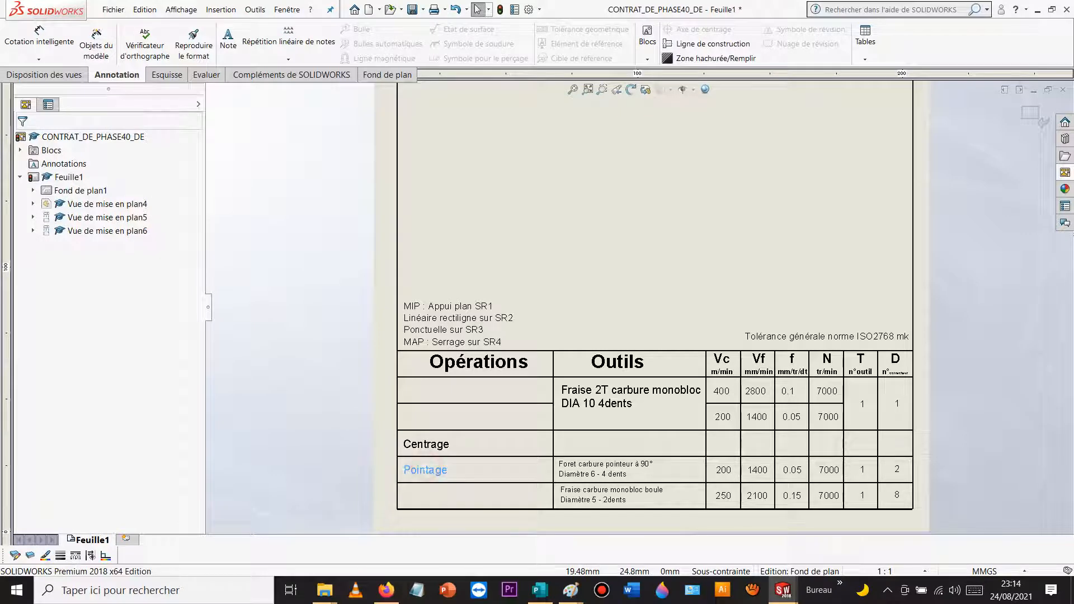
{"action": "left_click", "coordinate": [308, 438]}
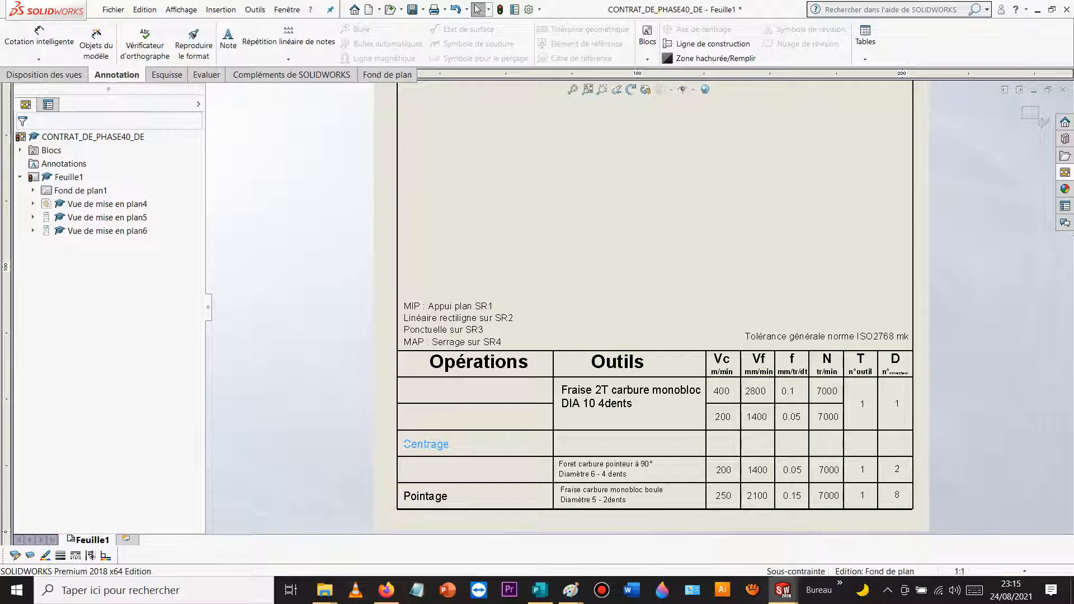
Step: Place the Centrage label in the row above Pointage and replace the Pointage row's tool note with the Foret carbure pointeur à 90° note
{"action": "left_click_drag", "start_coordinate": [435, 440], "coordinate": [435, 466]}
{"action": "left_click", "coordinate": [303, 423]}
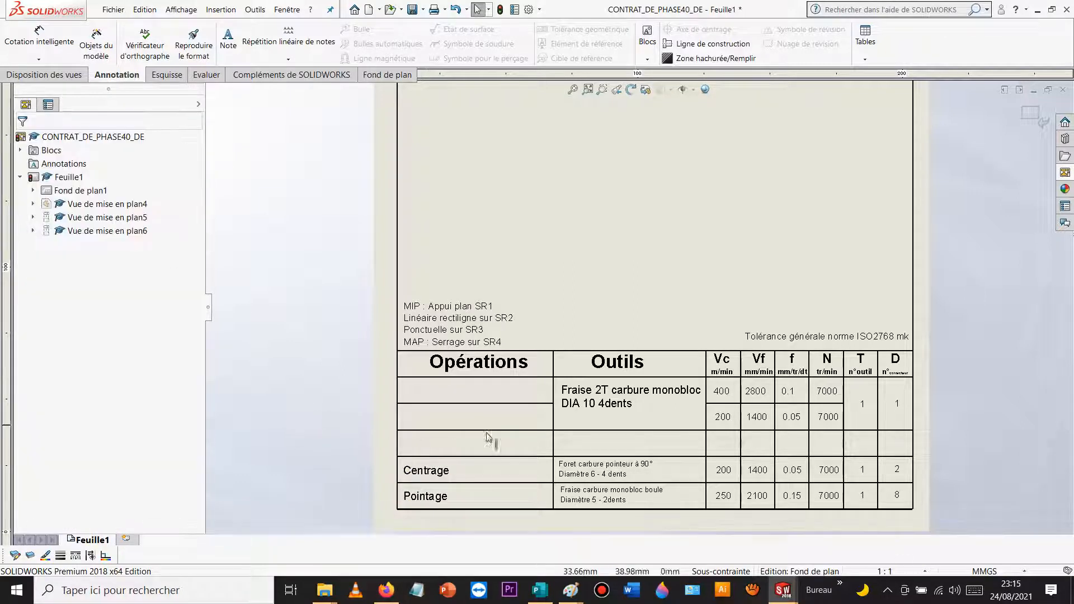
{"action": "left_click", "coordinate": [593, 473]}
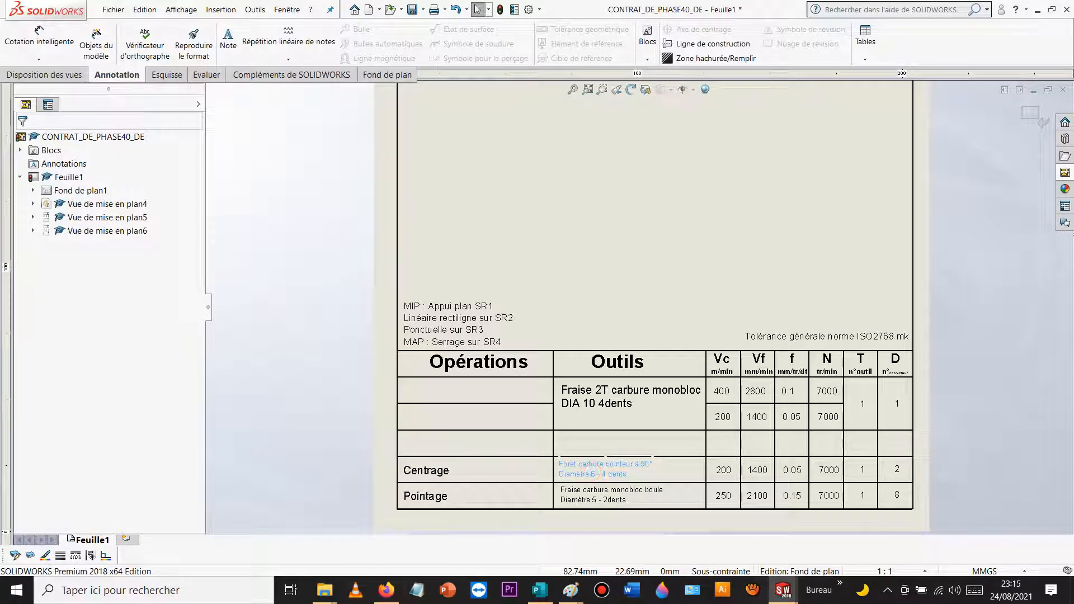
{"action": "left_click", "coordinate": [586, 494]}
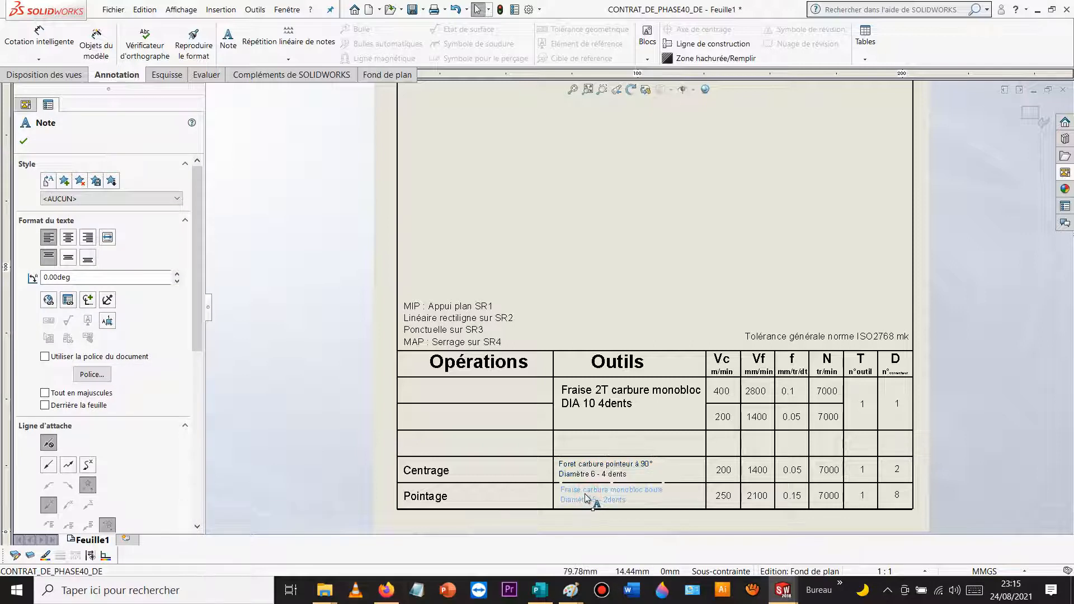
{"action": "key", "text": "Delete"}
{"action": "left_click", "coordinate": [589, 469]}
{"action": "left_click_drag", "start_coordinate": [589, 468], "coordinate": [592, 475]}
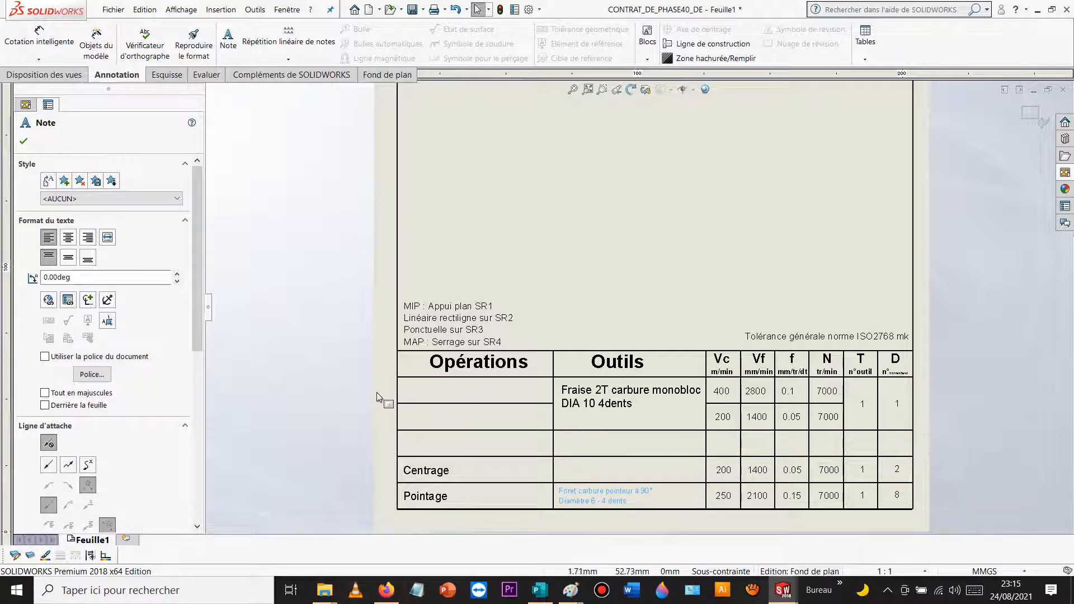
Step: Delete the row lines, cutting values and Fraise 2T carbure monobloc note from the table area above the Pointage row, keeping the Centrage label
{"action": "left_click_drag", "start_coordinate": [376, 392], "coordinate": [945, 461]}
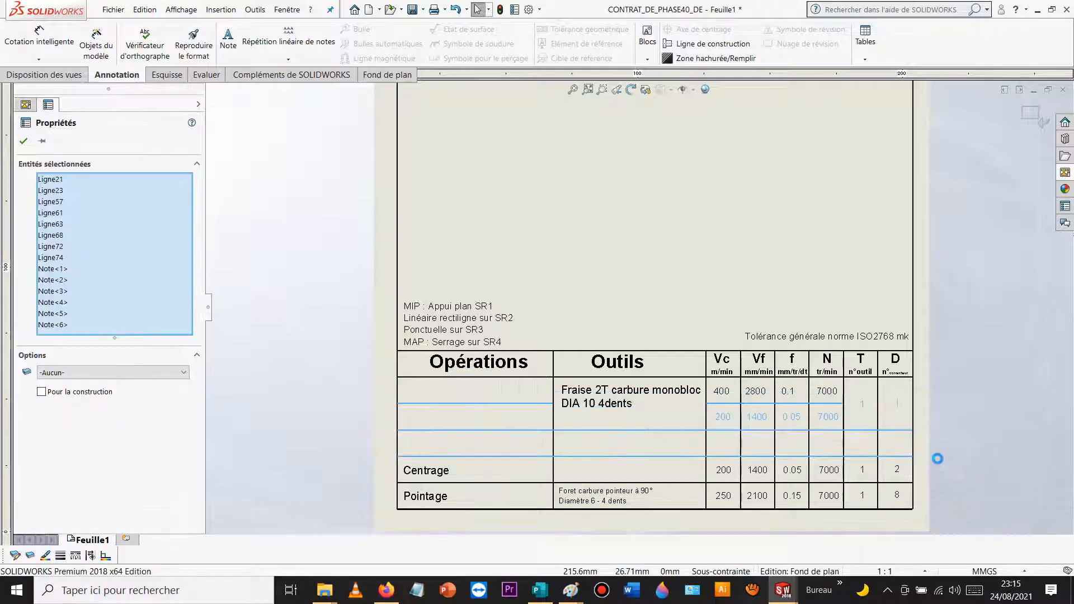
{"action": "key", "text": "Delete"}
{"action": "left_click_drag", "start_coordinate": [671, 445], "coordinate": [938, 481]}
{"action": "key", "text": "Delete"}
{"action": "left_click_drag", "start_coordinate": [525, 383], "coordinate": [862, 423]}
{"action": "key", "text": "Delete"}
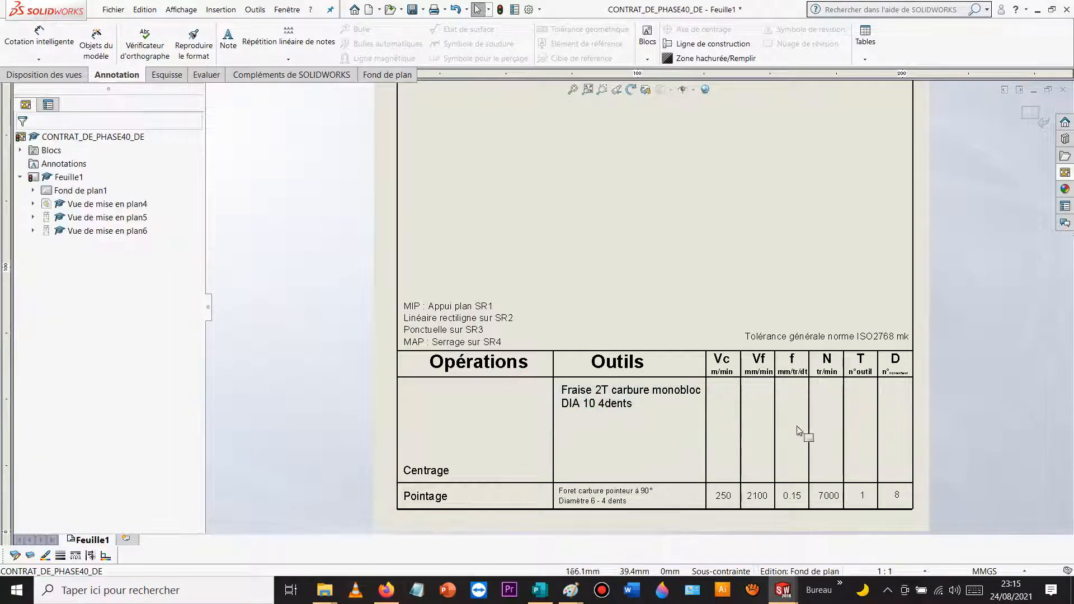
{"action": "left_click", "coordinate": [643, 393]}
{"action": "key", "text": "Delete"}
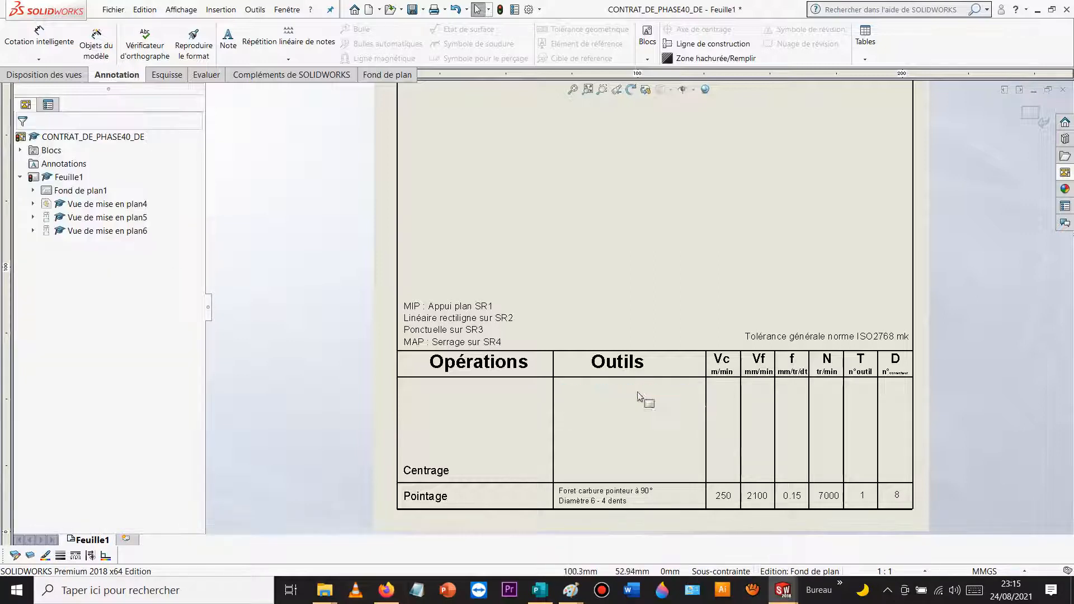
Step: Lower the Opérations/Outils header row with its border lines until it sits directly above the Centrage row
{"action": "left_click_drag", "start_coordinate": [377, 350], "coordinate": [1031, 402]}
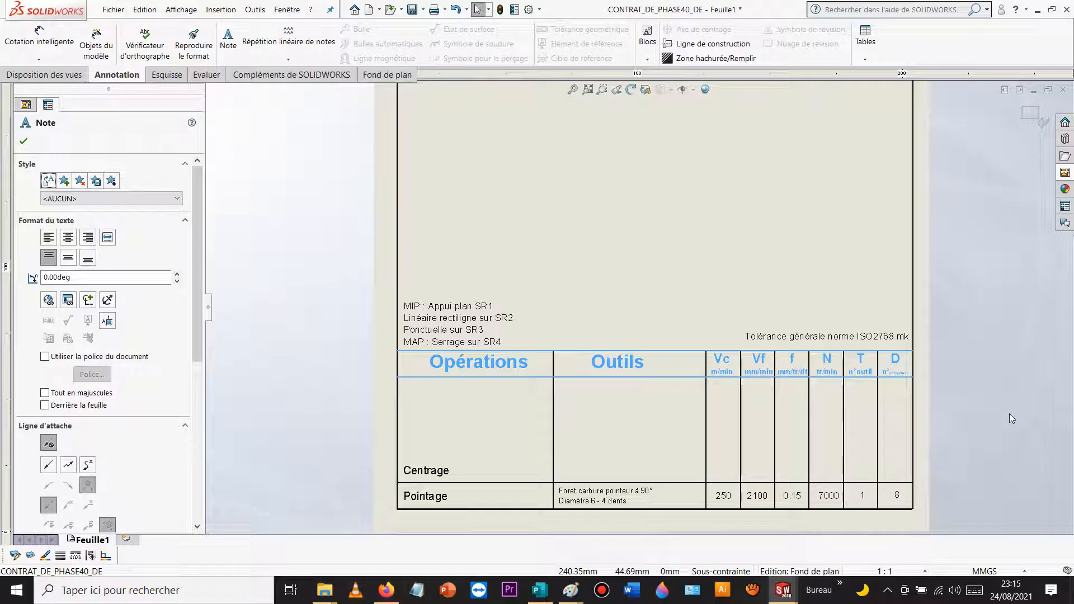
{"action": "key", "text": "Down"}
{"action": "key", "text": "Down"}
{"action": "key", "text": "Down"}
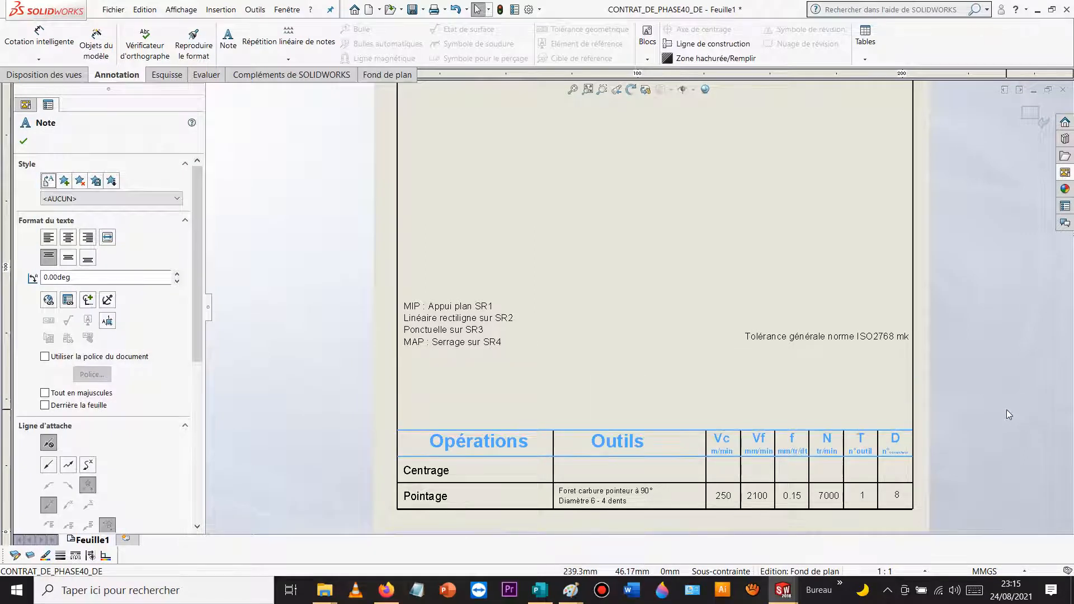
Step: Lower the MIP/MAP note and the general tolerance note to just above the table header, and leave sheet format editing
{"action": "left_click", "coordinate": [705, 287]}
{"action": "left_click_drag", "start_coordinate": [273, 270], "coordinate": [1064, 387]}
{"action": "key", "text": "Down"}
{"action": "key", "text": "Down"}
{"action": "key", "text": "Down"}
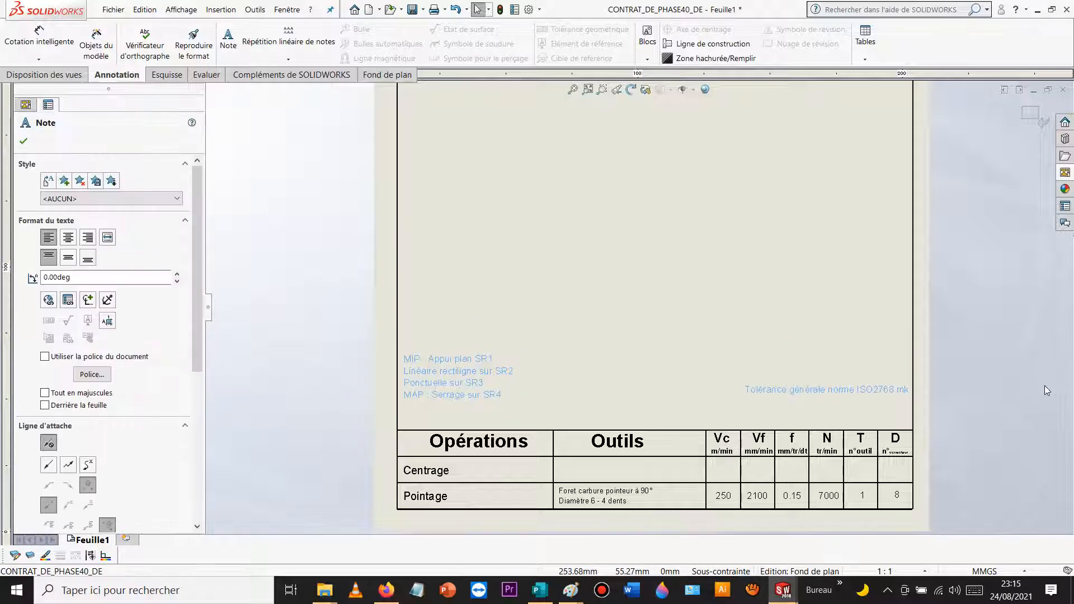
{"action": "left_click", "coordinate": [1010, 359]}
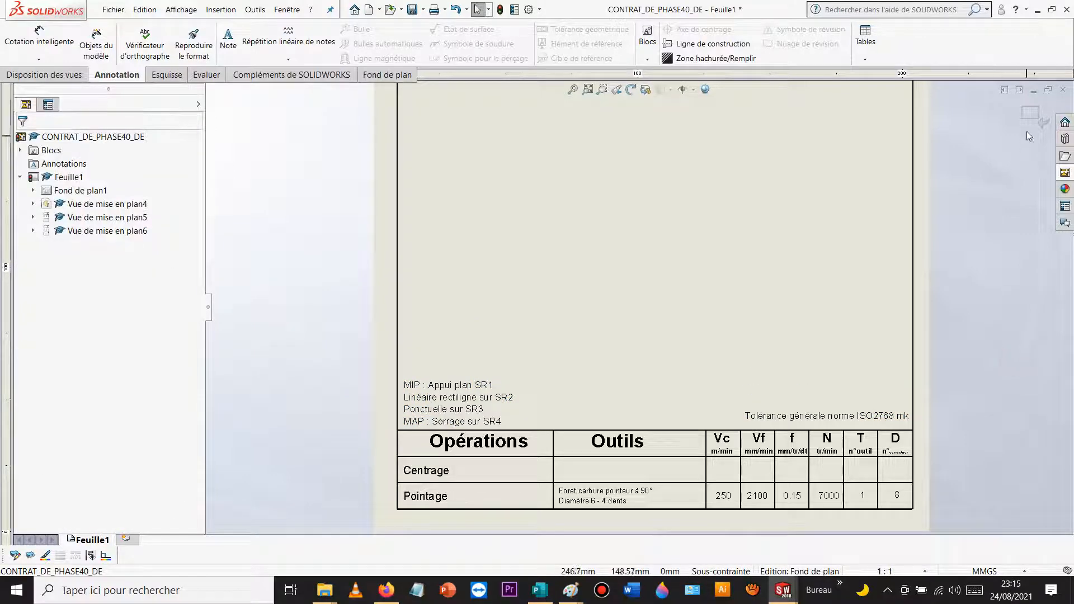
{"action": "key", "text": "f"}
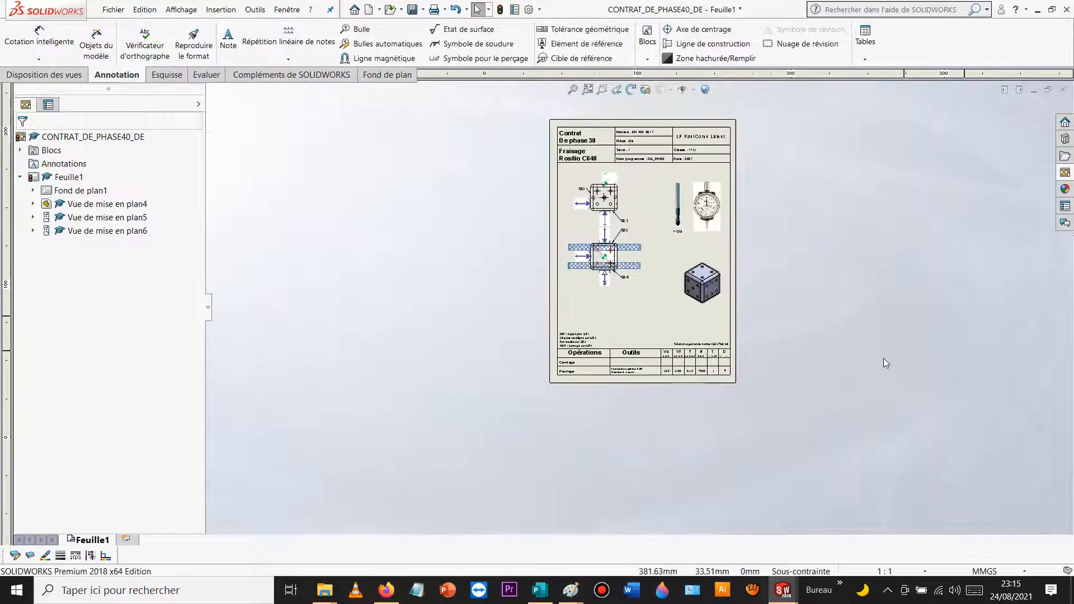
Step: Reopen the sheet format for editing and change the title block heading to Contrat De phase 40
{"action": "scroll", "coordinate": [693, 239], "scroll_direction": "down", "scroll_amount": 3}
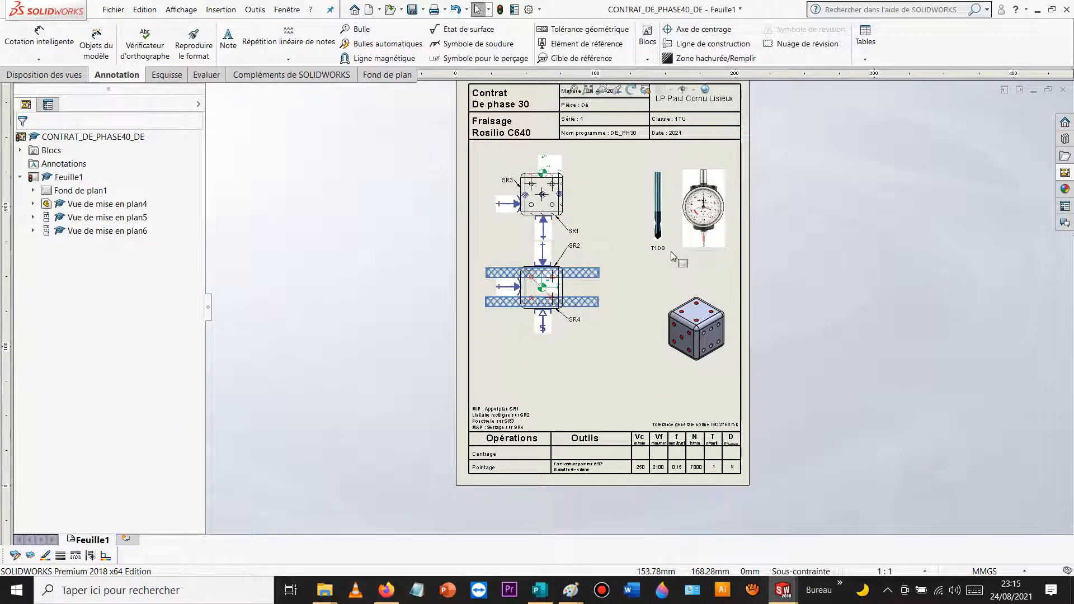
{"action": "scroll", "coordinate": [671, 246], "scroll_direction": "up", "scroll_amount": 3}
{"action": "scroll", "coordinate": [623, 176], "scroll_direction": "down", "scroll_amount": 3}
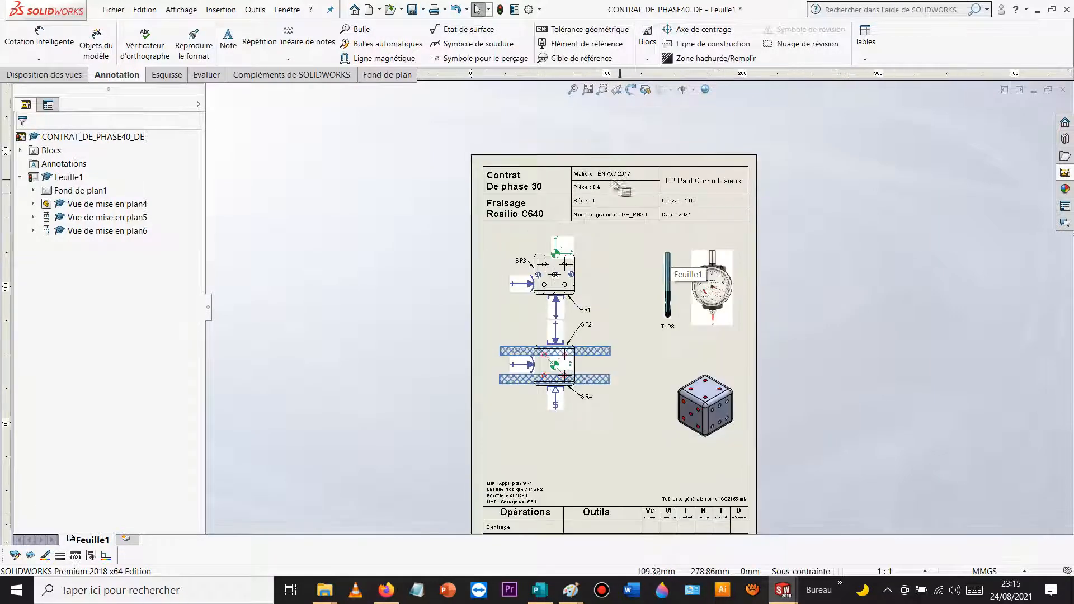
{"action": "left_click", "coordinate": [540, 192]}
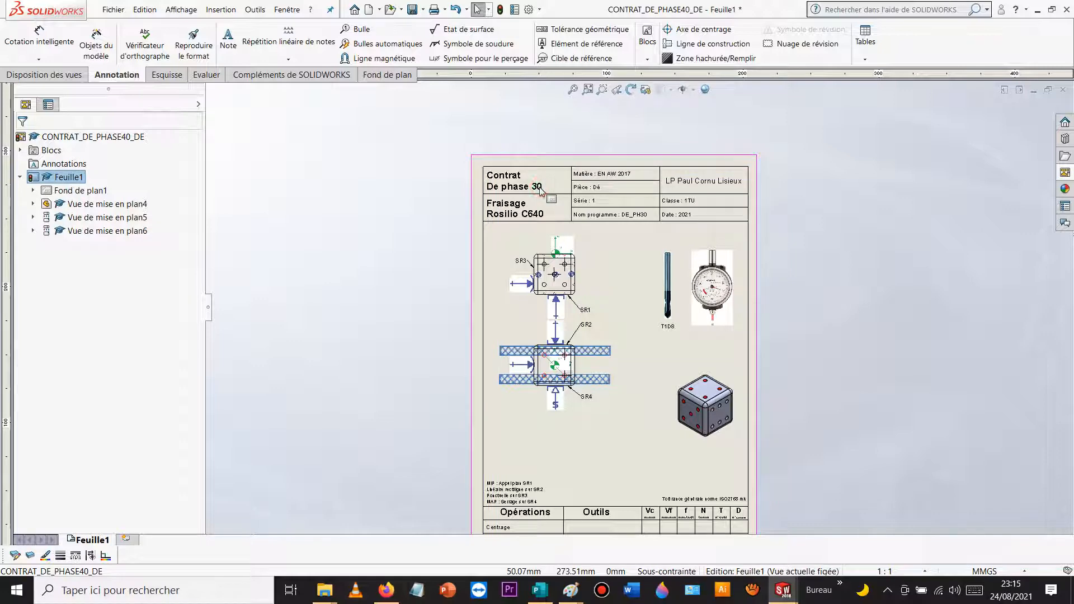
{"action": "right_click", "coordinate": [540, 192]}
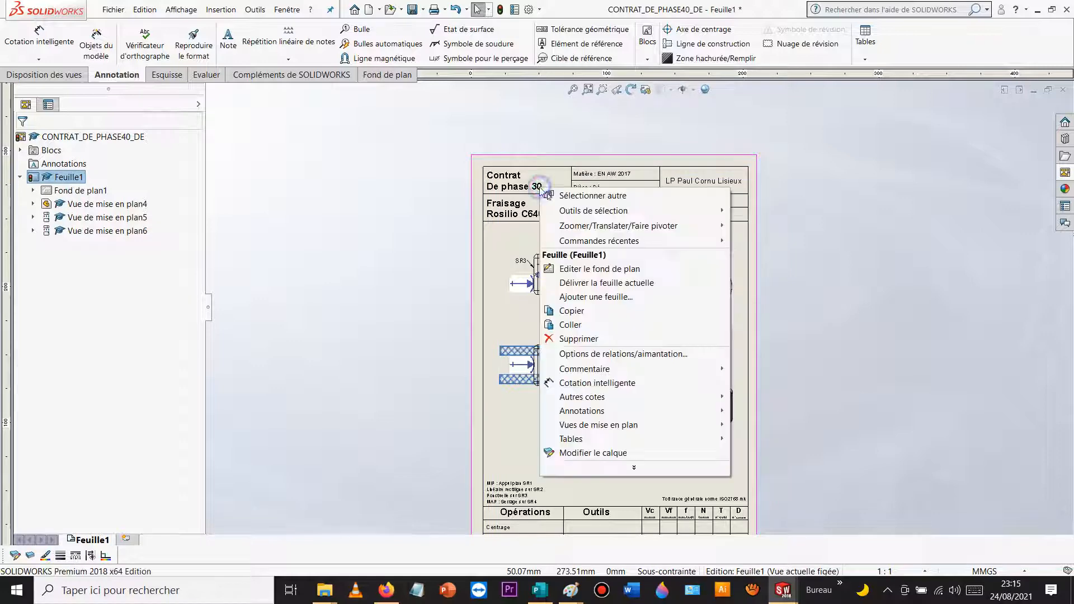
{"action": "left_click", "coordinate": [593, 269]}
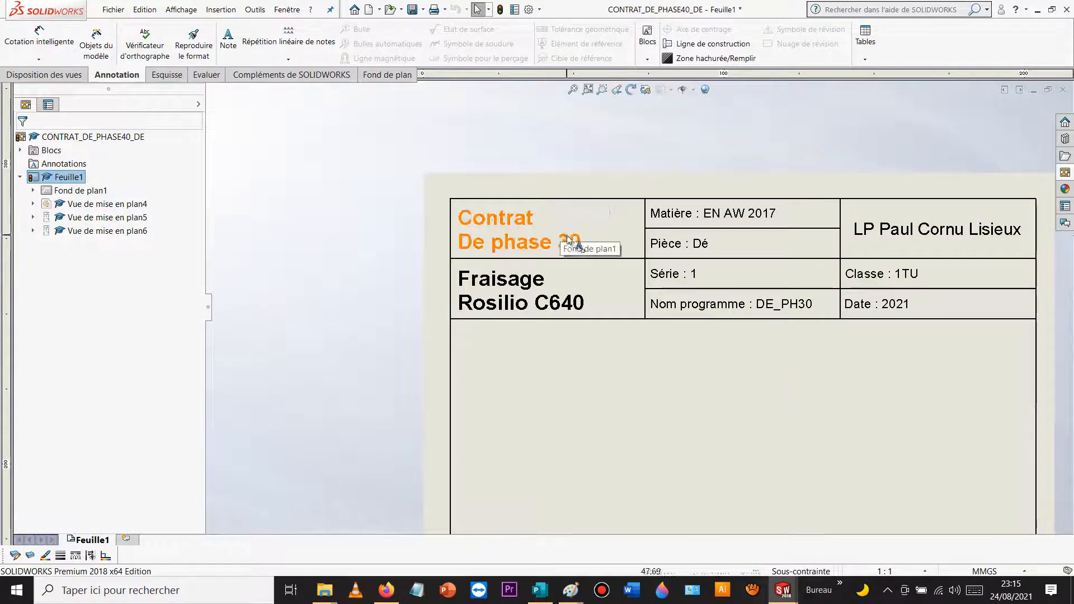
{"action": "left_click", "coordinate": [570, 238]}
{"action": "double_click", "coordinate": [573, 242]}
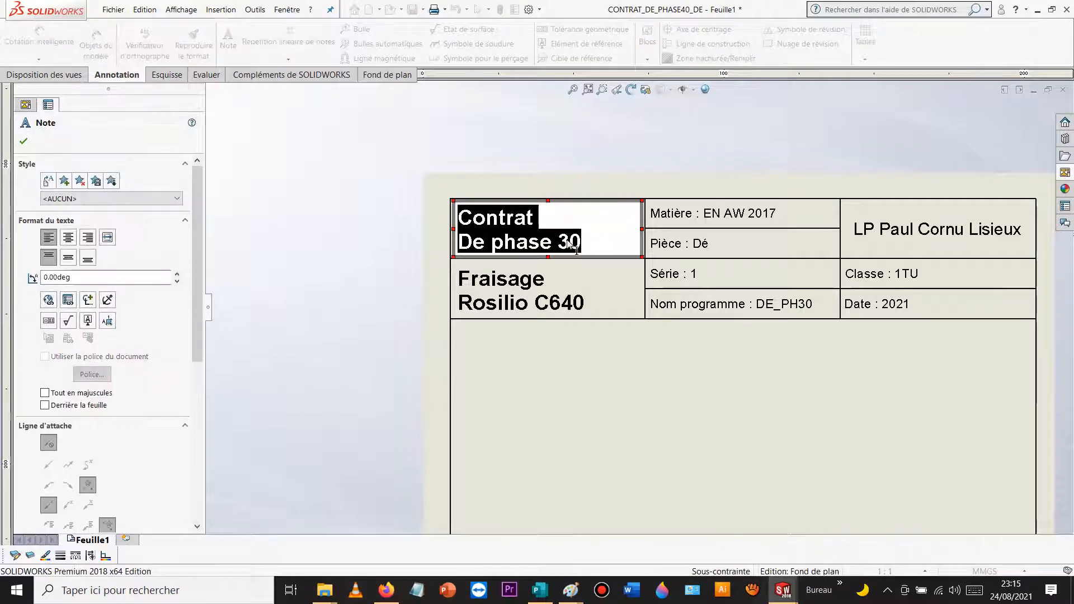
{"action": "left_click", "coordinate": [578, 245]}
{"action": "key", "text": "BackSpace"}
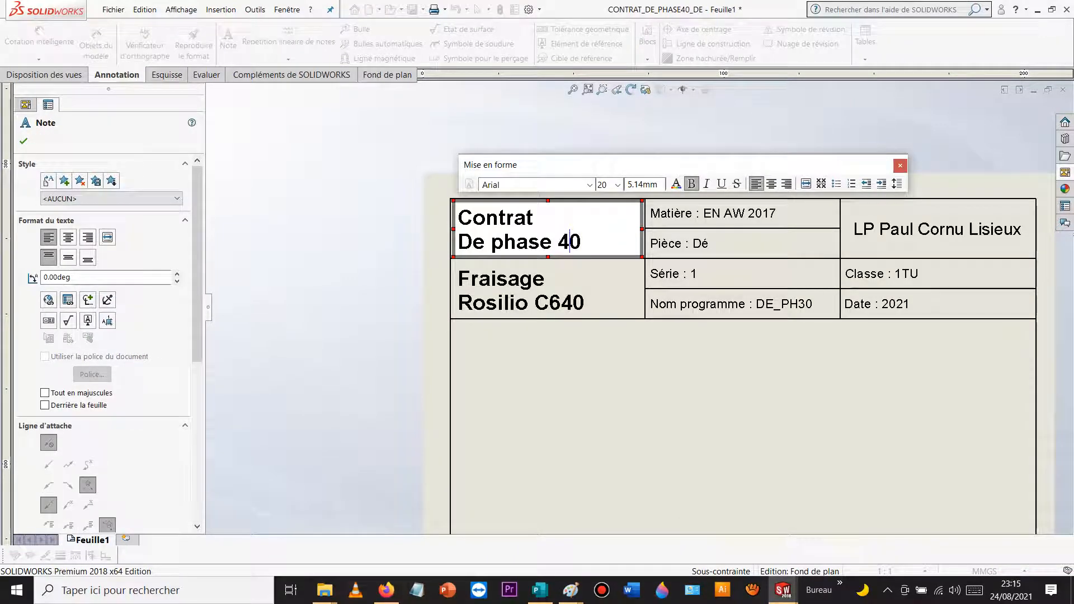
Step: Change the program name in the title block to DE_PH40 and return to editing the sheet
{"action": "left_click", "coordinate": [804, 304]}
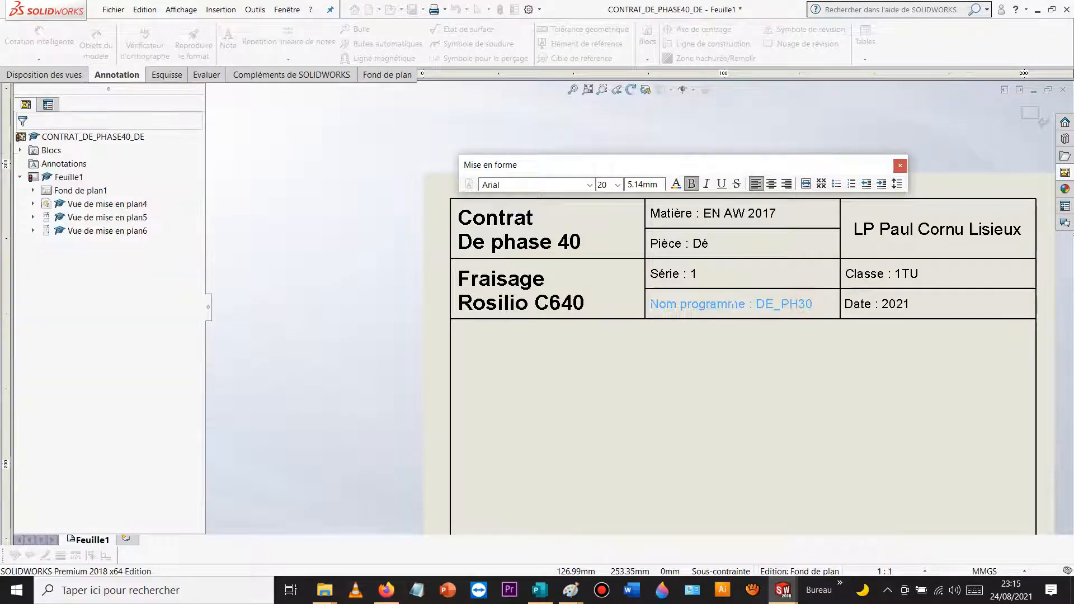
{"action": "double_click", "coordinate": [805, 304]}
{"action": "left_click", "coordinate": [807, 304]}
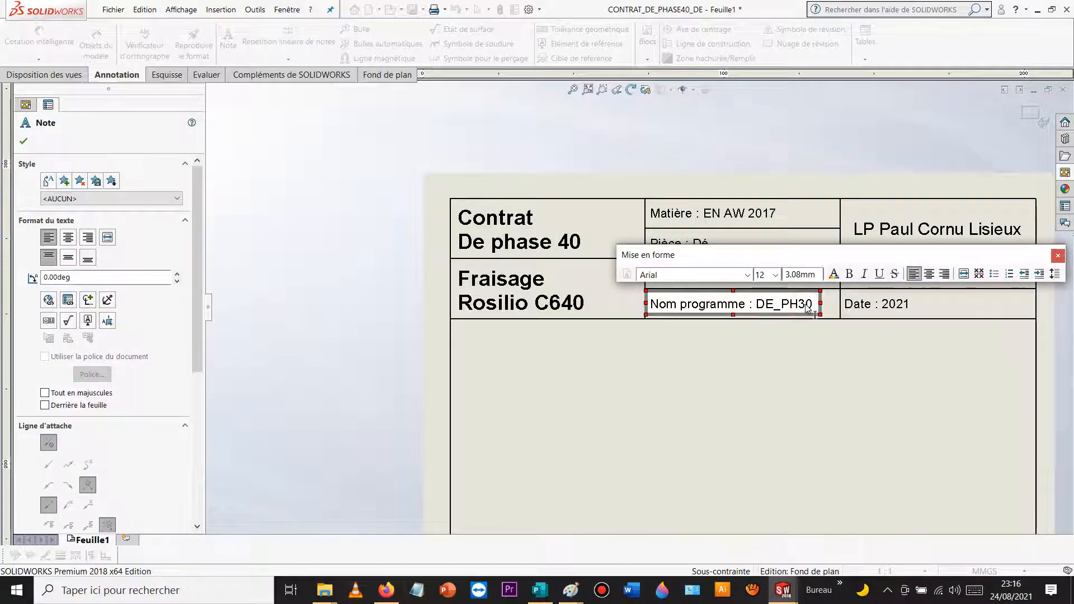
{"action": "key", "text": "BackSpace"}
{"action": "type", "text": "4"}
{"action": "left_click", "coordinate": [774, 118]}
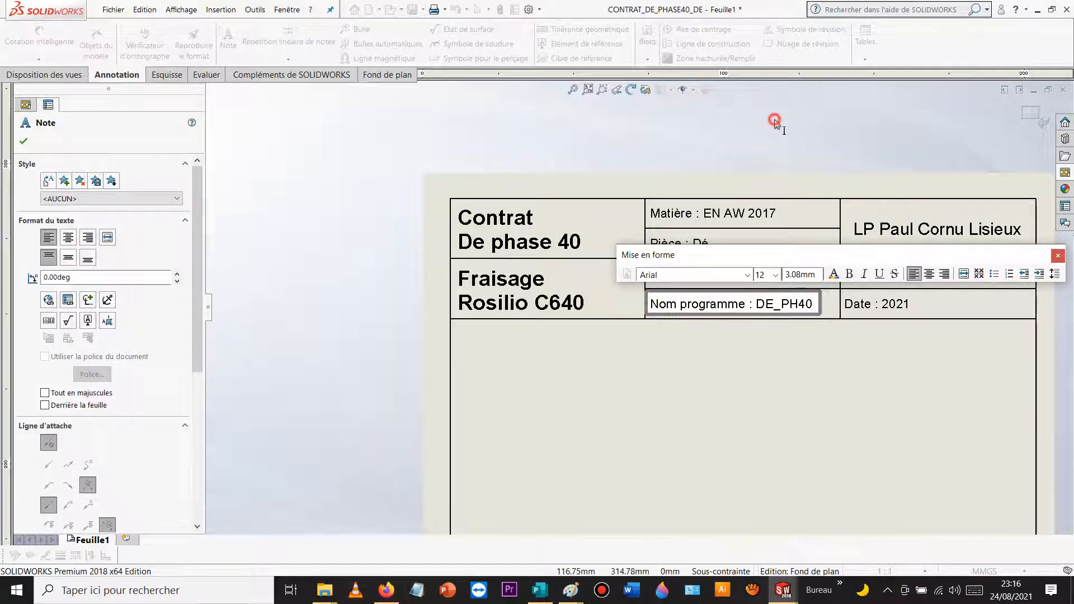
{"action": "left_click", "coordinate": [1030, 114]}
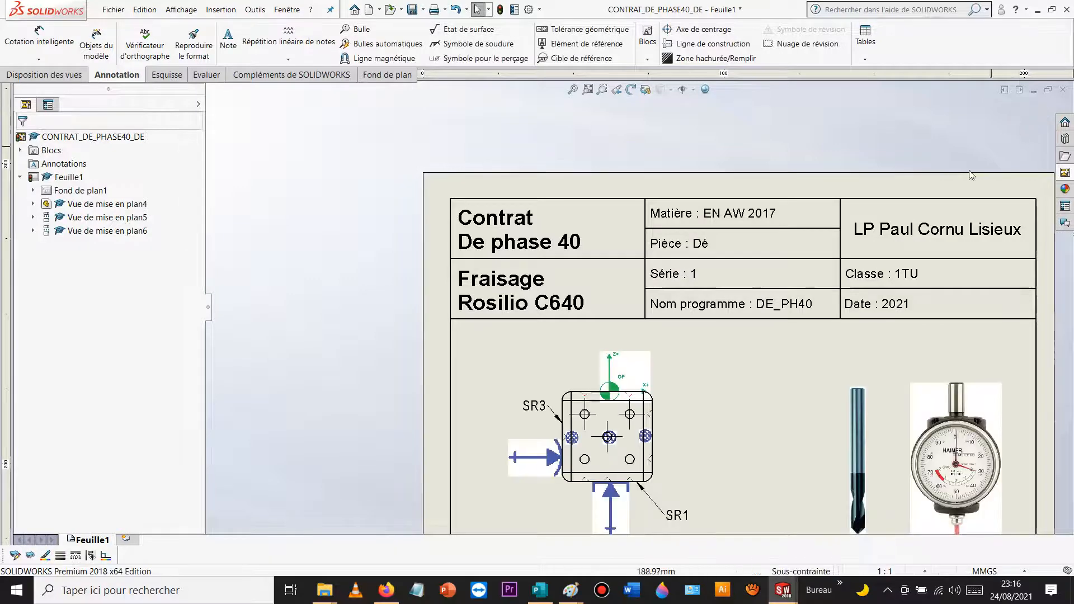
Step: Save the phase 40 drawing together with its modified DE_PH40 part
{"action": "scroll", "coordinate": [678, 378], "scroll_direction": "down", "scroll_amount": 5}
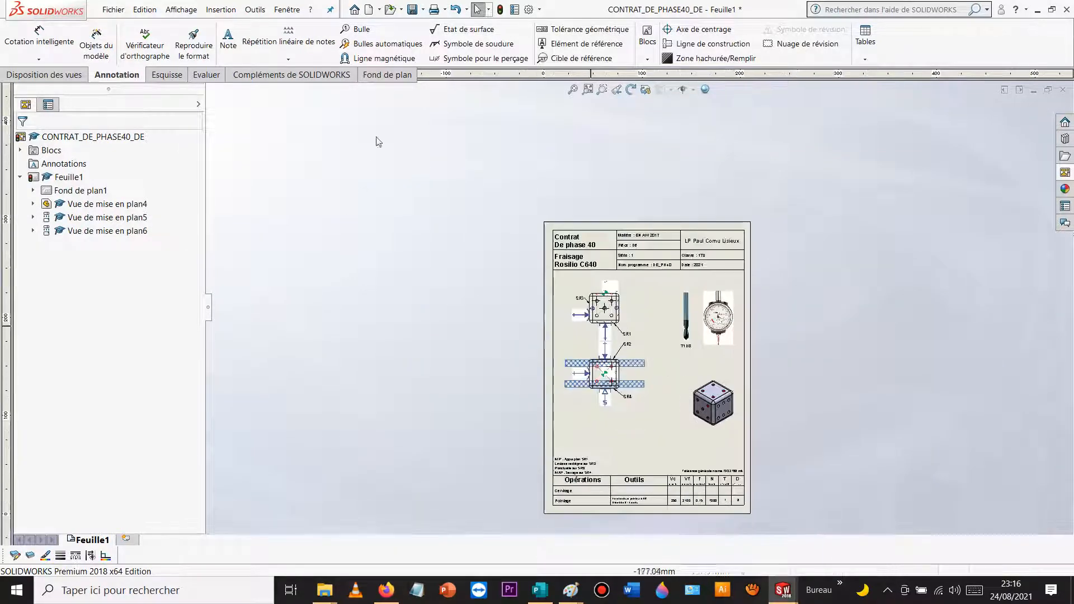
{"action": "left_click", "coordinate": [412, 10]}
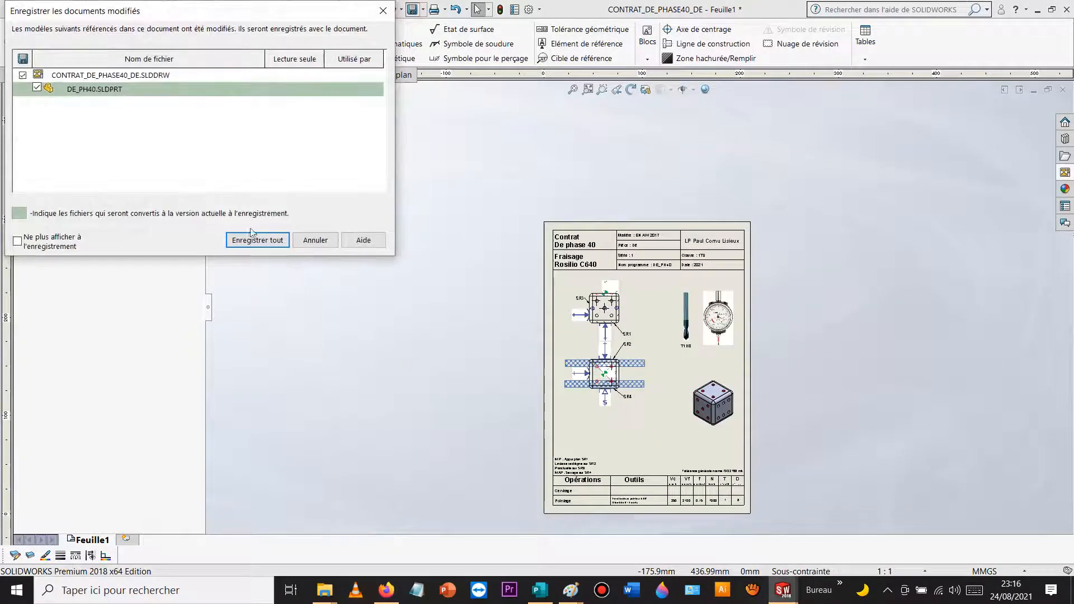
{"action": "left_click", "coordinate": [261, 245]}
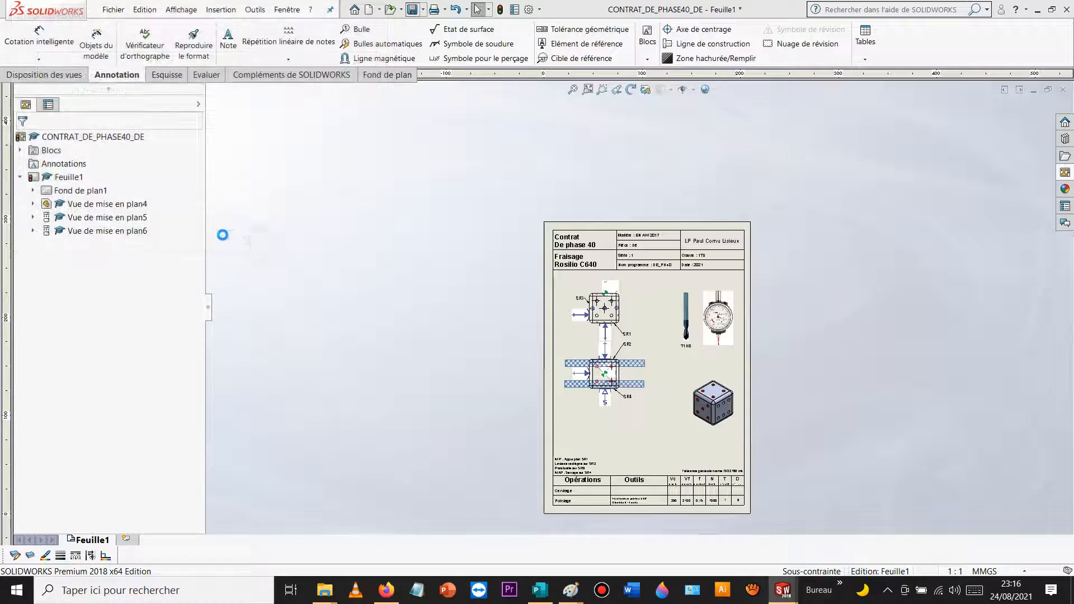
Step: Save the drawing as a copy named CONTRAT_DE_PHASE50_DE.SLDDRW and open that copy
{"action": "left_click", "coordinate": [113, 9]}
{"action": "left_click", "coordinate": [172, 107]}
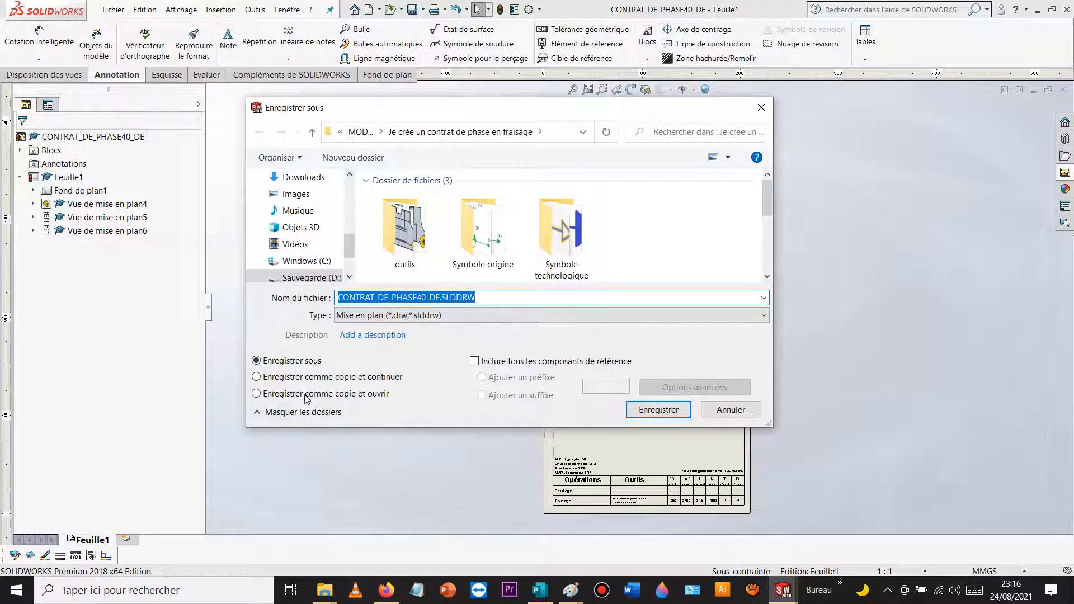
{"action": "left_click", "coordinate": [305, 395]}
{"action": "double_click", "coordinate": [421, 298]}
{"action": "left_click", "coordinate": [423, 298]}
{"action": "key", "text": "BackSpace"}
{"action": "type", "text": "5"}
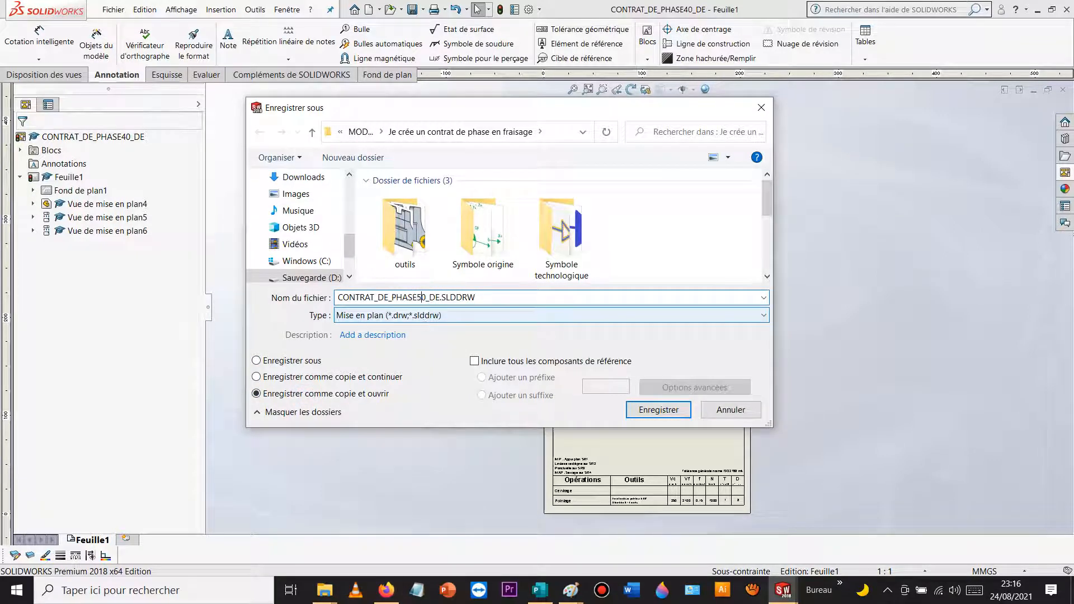
{"action": "left_click", "coordinate": [675, 412]}
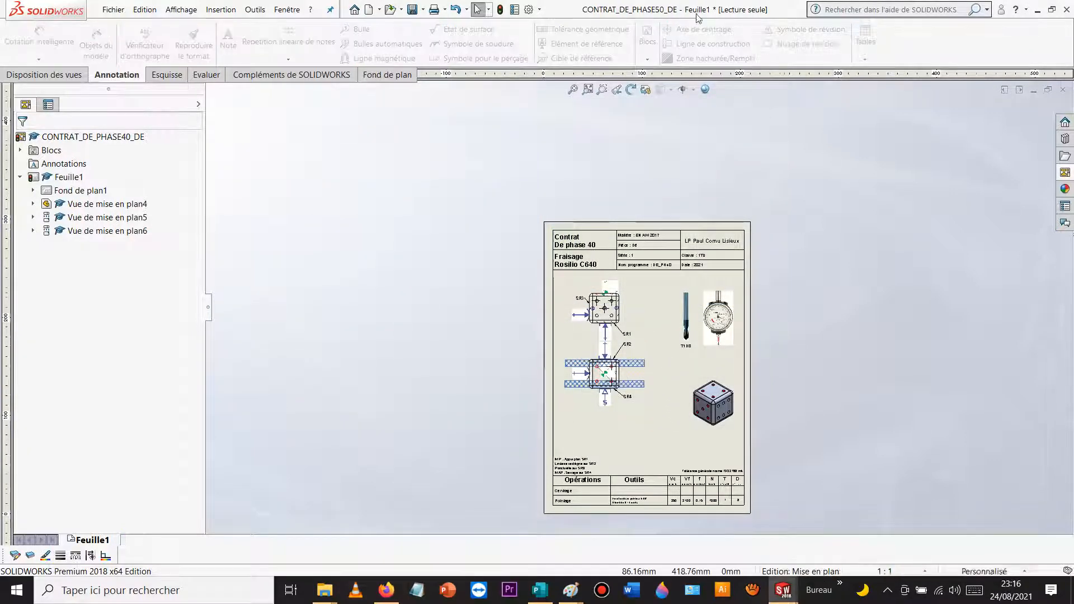
{"action": "left_click", "coordinate": [624, 318]}
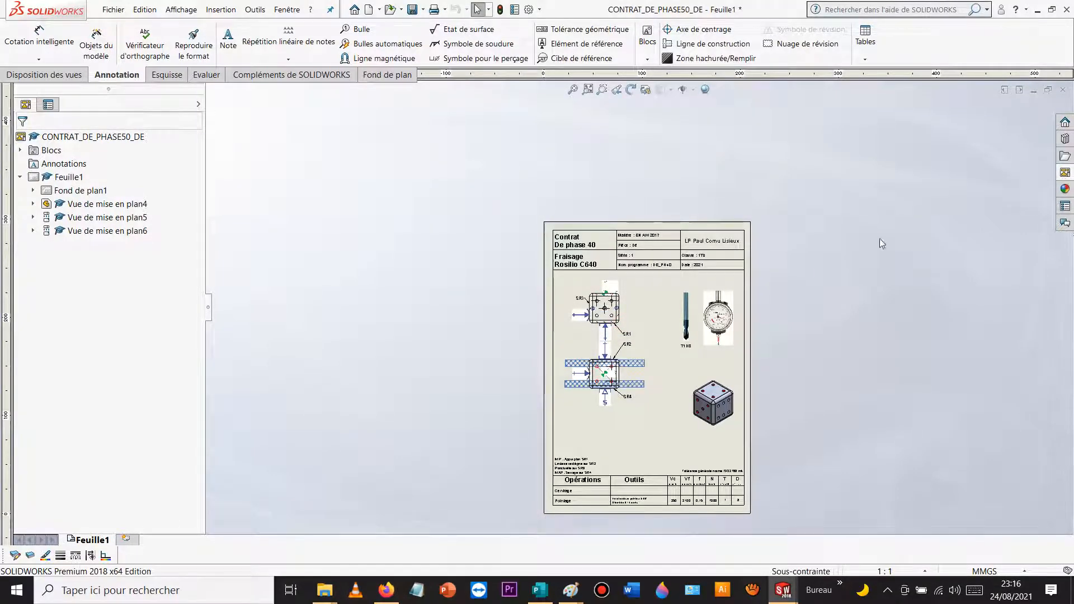
Step: Delete the two orthographic die views, Vue de mise en plan4 and Vue de mise en plan5, keeping the technological symbols
{"action": "scroll", "coordinate": [616, 313], "scroll_direction": "down", "scroll_amount": 4}
{"action": "scroll", "coordinate": [649, 304], "scroll_direction": "down", "scroll_amount": 2}
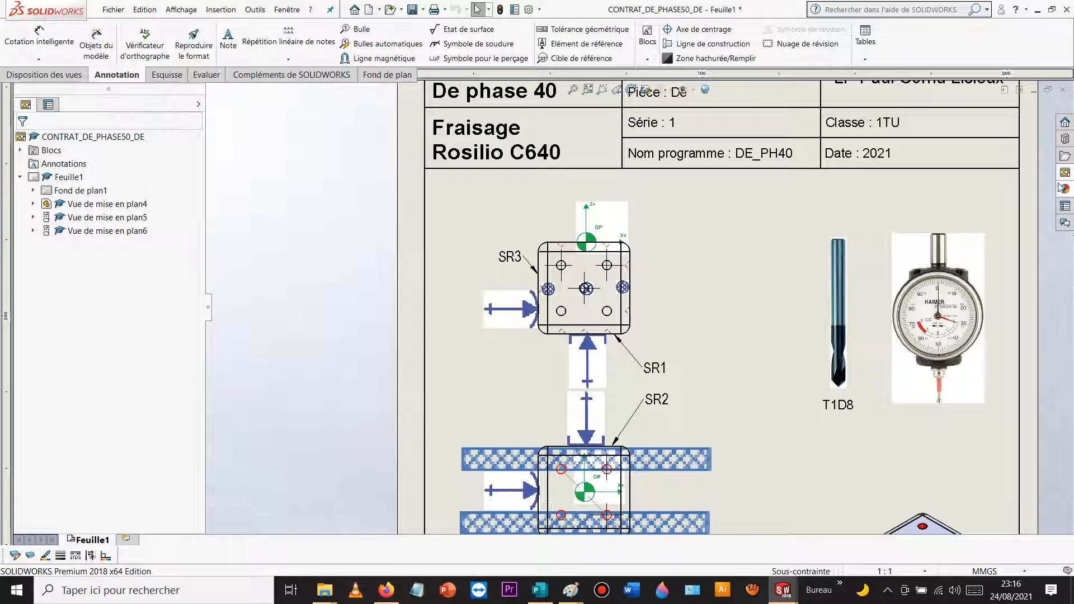
{"action": "left_click", "coordinate": [642, 491]}
{"action": "scroll", "coordinate": [645, 489], "scroll_direction": "up", "scroll_amount": 3}
{"action": "scroll", "coordinate": [634, 404], "scroll_direction": "down", "scroll_amount": 4}
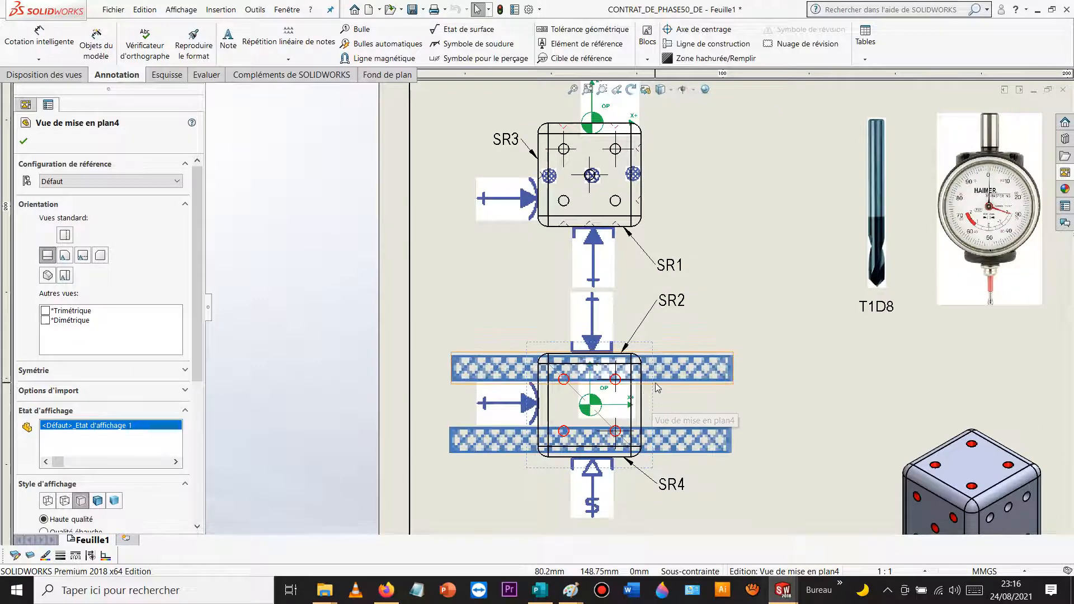
{"action": "key", "text": "Delete"}
{"action": "left_click", "coordinate": [618, 249]}
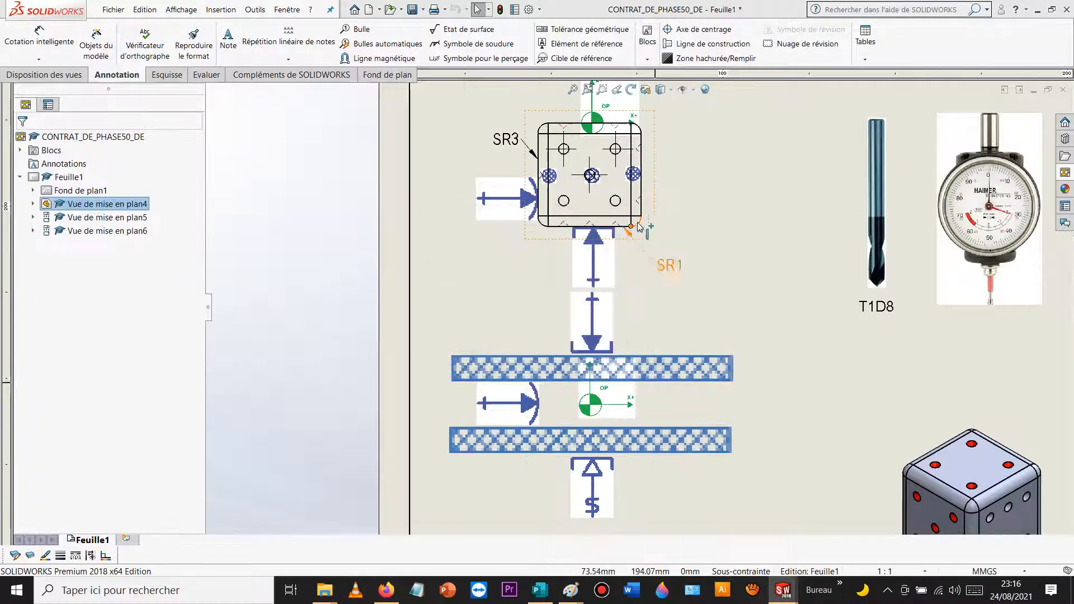
{"action": "left_click", "coordinate": [653, 221]}
{"action": "key", "text": "Delete"}
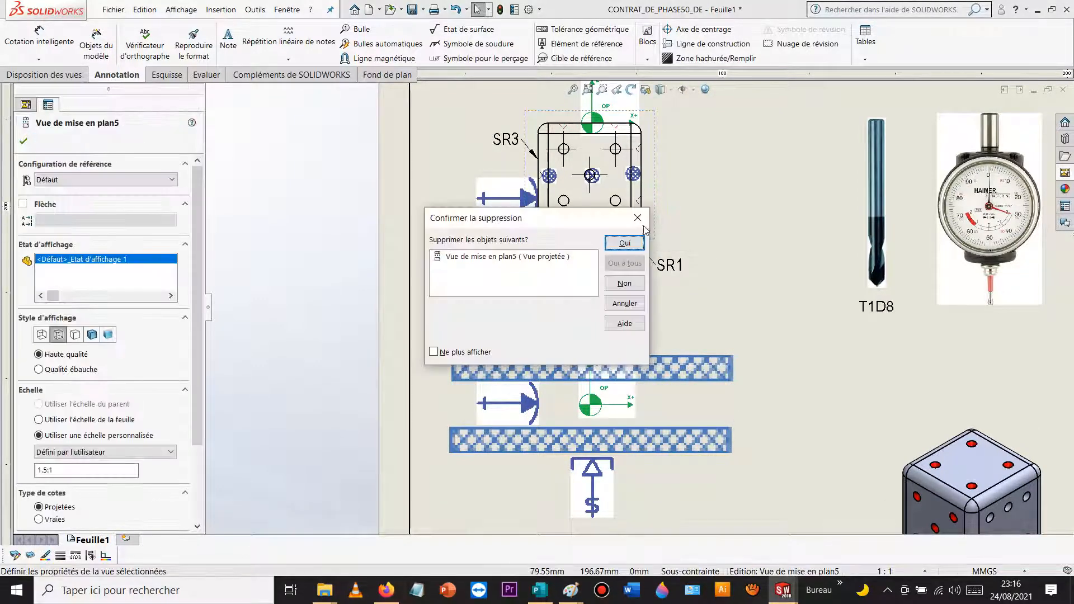
{"action": "left_click", "coordinate": [623, 241]}
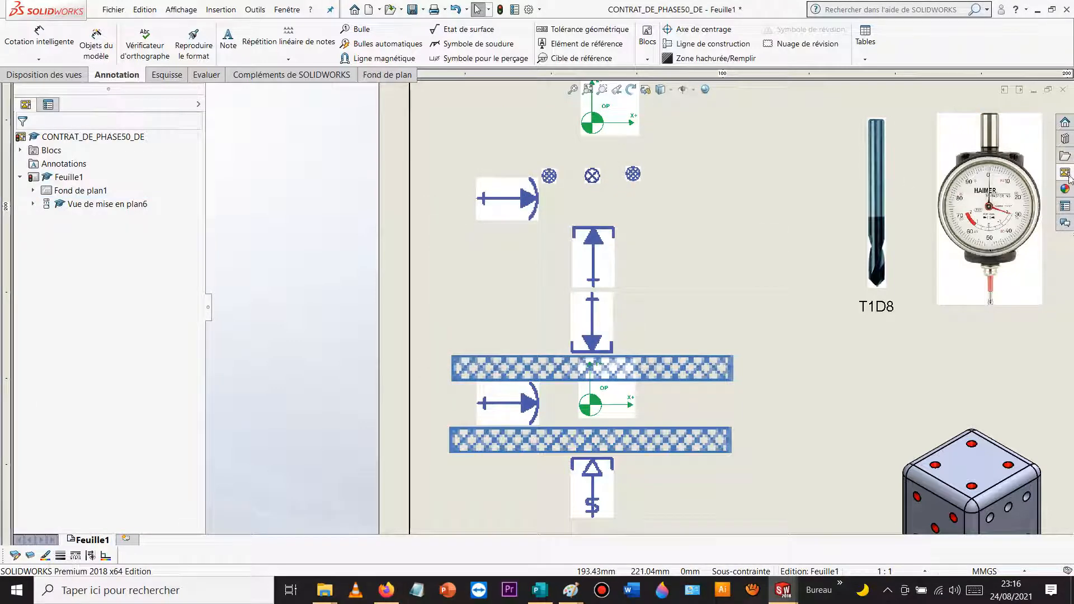
Step: Insert the left view (A) Gauche of DE_PH40 beside the technological symbols and give it a custom scale of 1.5:1
{"action": "left_click", "coordinate": [1068, 176]}
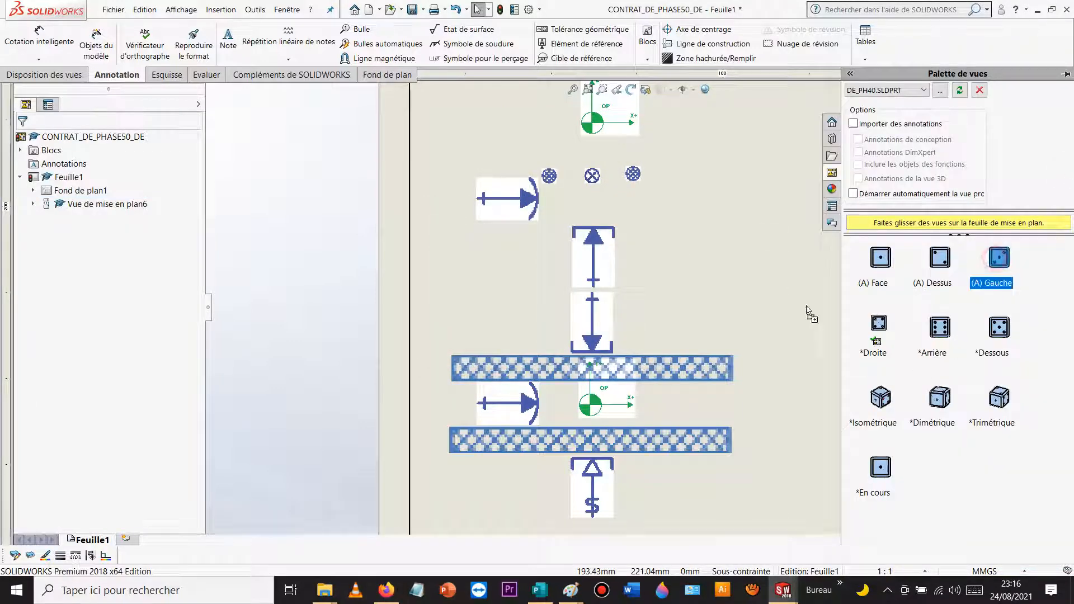
{"action": "left_click_drag", "start_coordinate": [820, 330], "coordinate": [755, 253]}
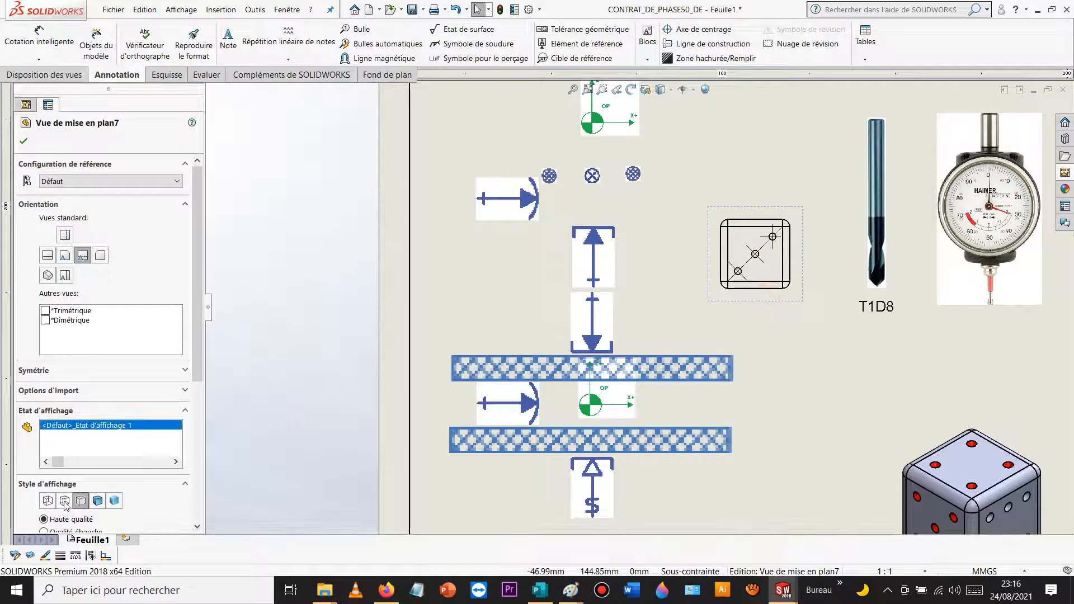
{"action": "scroll", "coordinate": [196, 344], "scroll_direction": "down", "scroll_amount": 5}
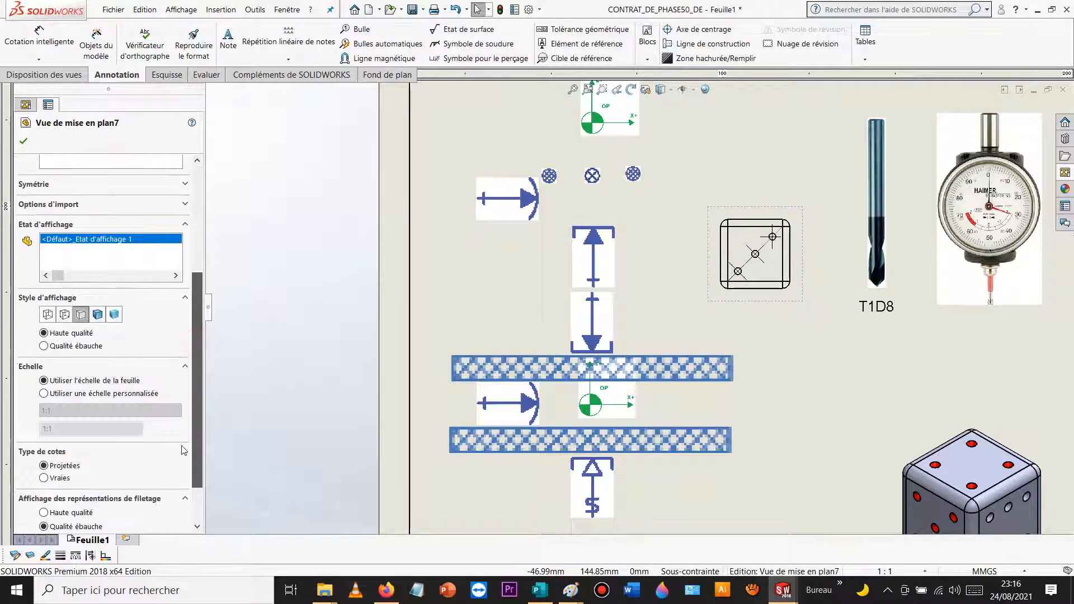
{"action": "left_click", "coordinate": [66, 411]}
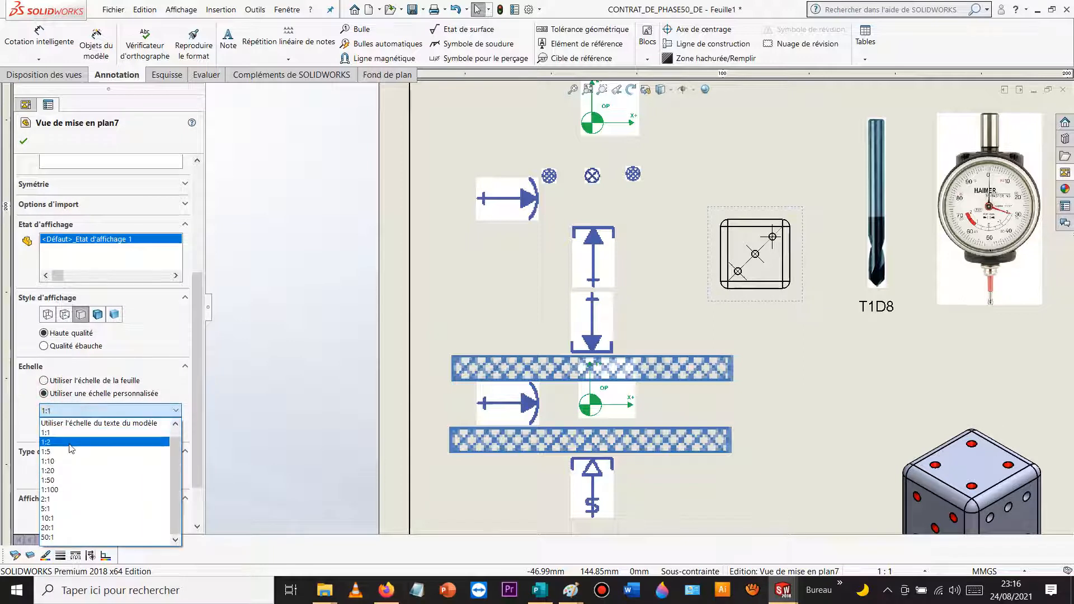
{"action": "left_click", "coordinate": [63, 424]}
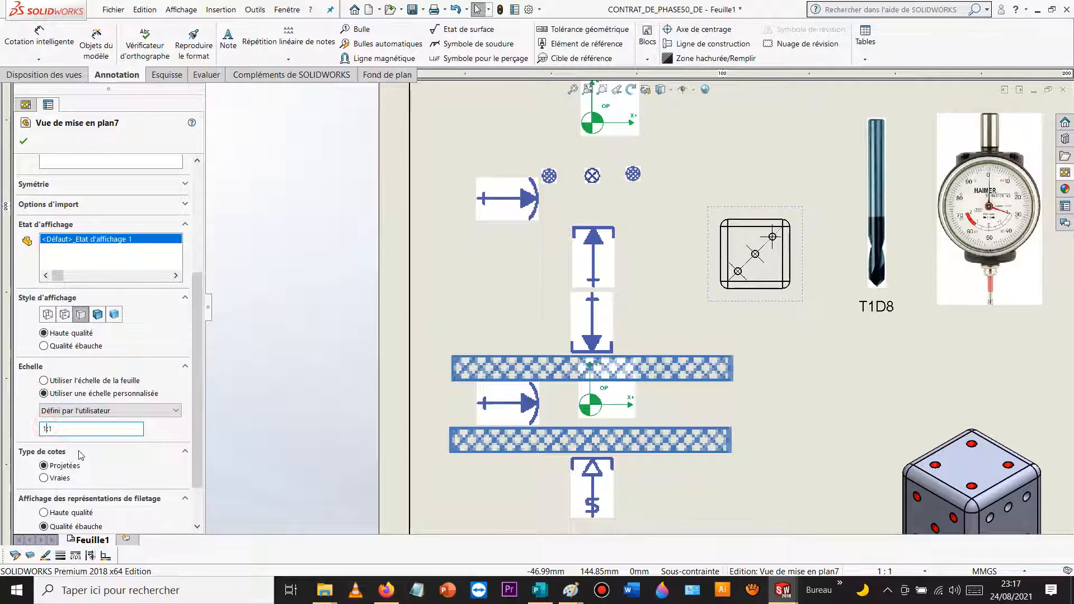
{"action": "type", "text": ".5"}
{"action": "key", "text": "Return"}
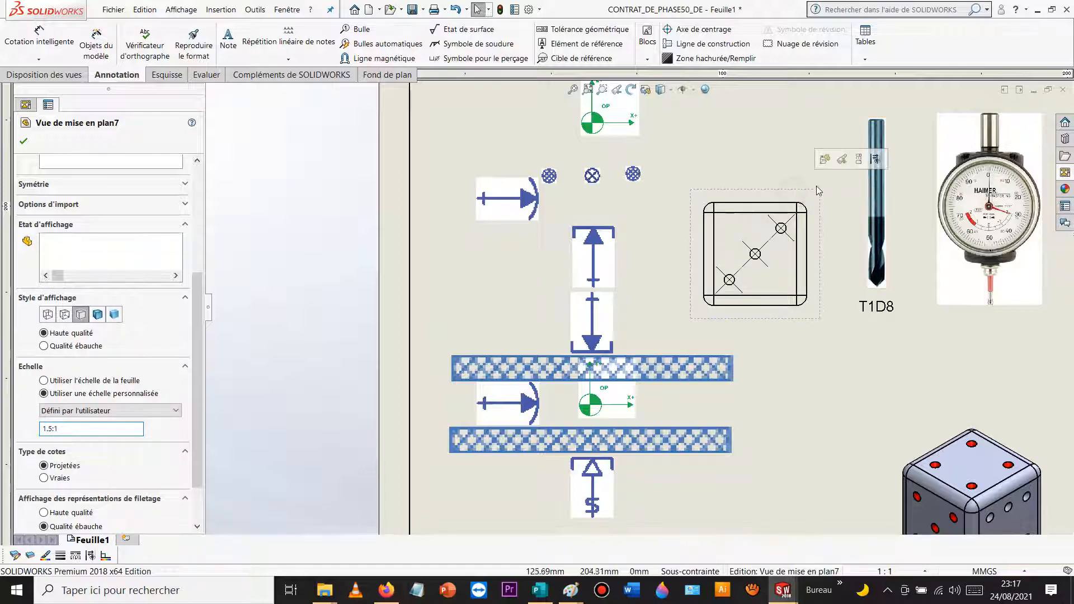
Step: Project two views from the new left view: one directly above it and an isometric one over the title block
{"action": "left_click", "coordinate": [856, 163]}
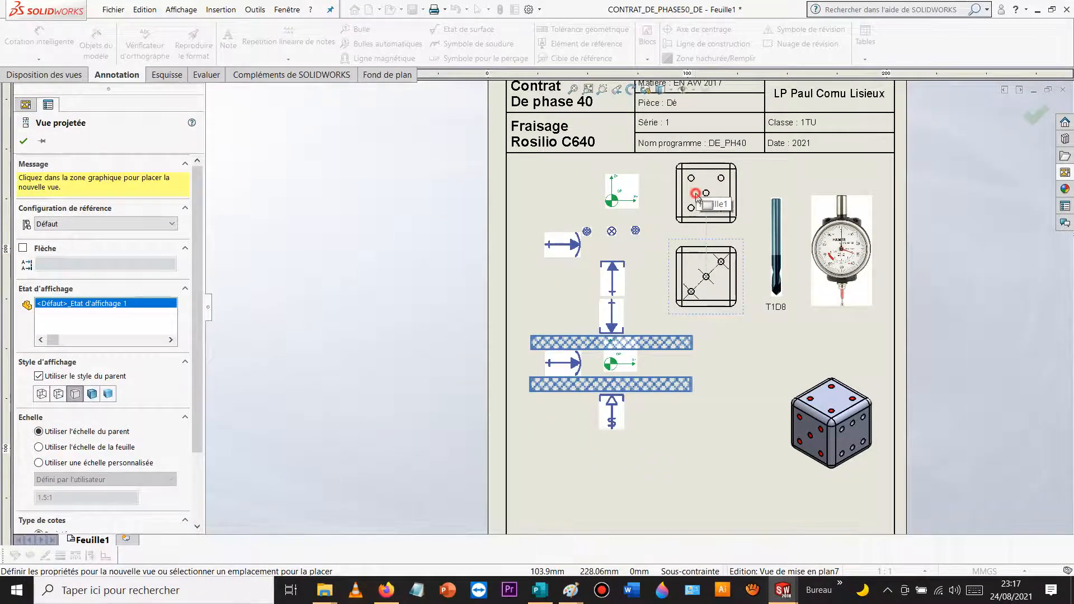
{"action": "left_click", "coordinate": [696, 195]}
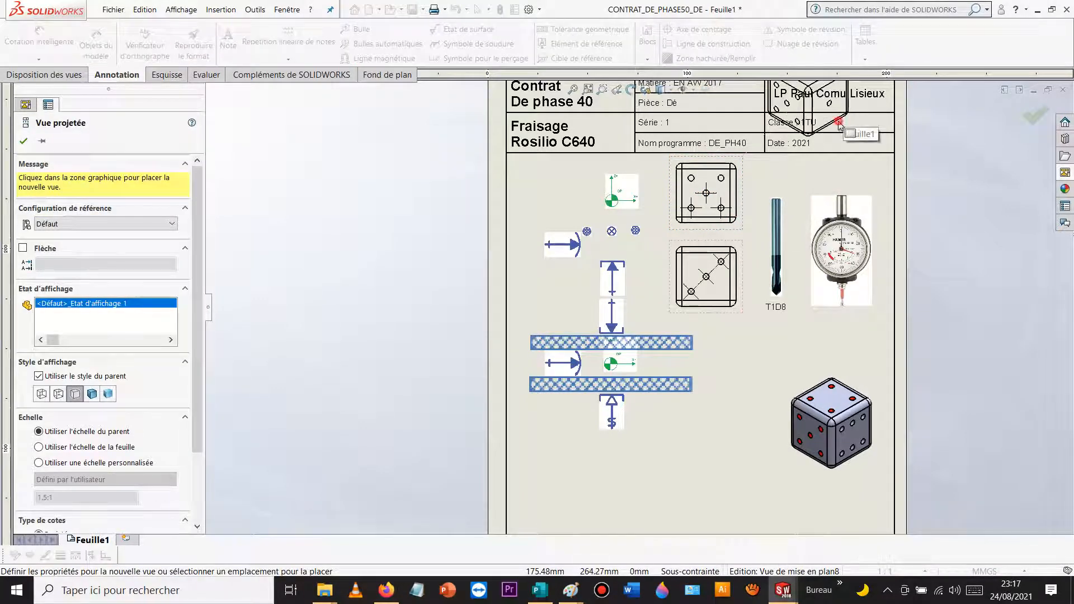
{"action": "left_click", "coordinate": [841, 127]}
{"action": "scroll", "coordinate": [841, 127], "scroll_direction": "up", "scroll_amount": 2}
{"action": "scroll", "coordinate": [840, 126], "scroll_direction": "down", "scroll_amount": 2}
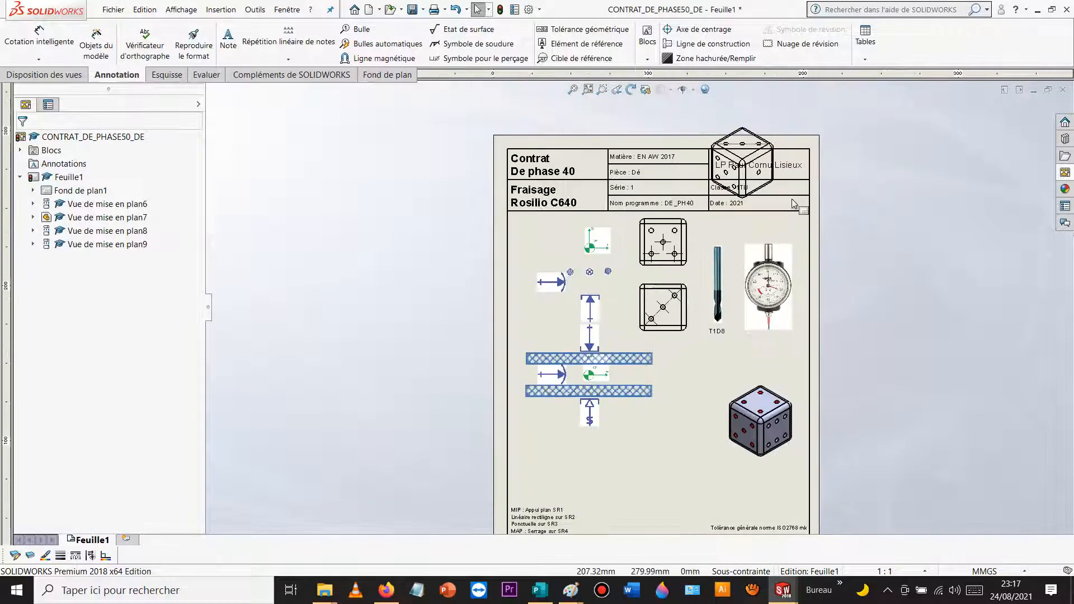
Step: Delete the old shaded isometric view, Vue de mise en plan6
{"action": "left_click", "coordinate": [765, 445]}
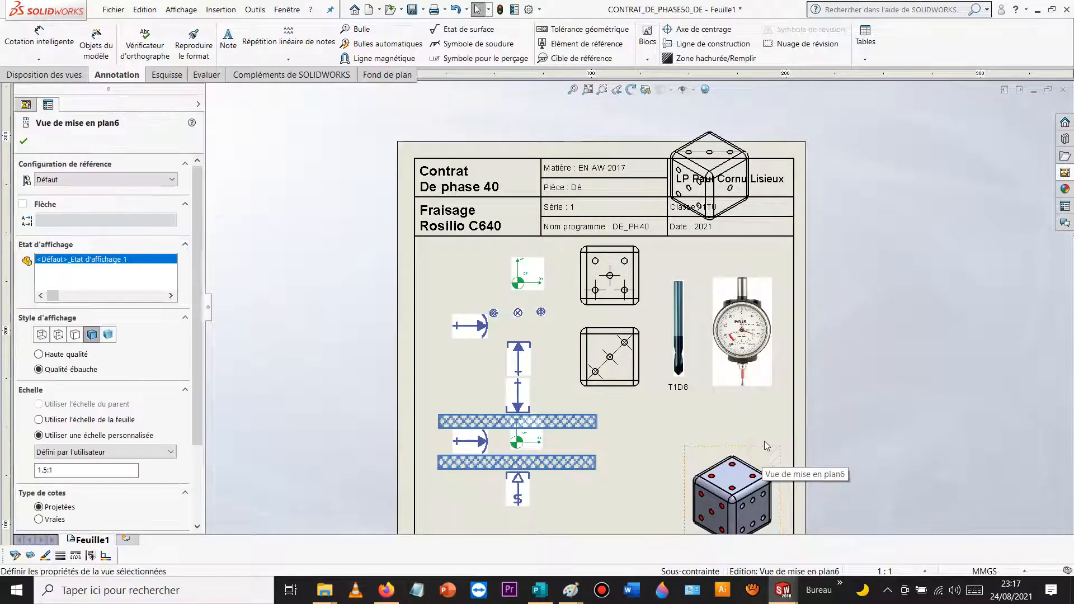
{"action": "key", "text": "Delete"}
{"action": "left_click", "coordinate": [625, 243]}
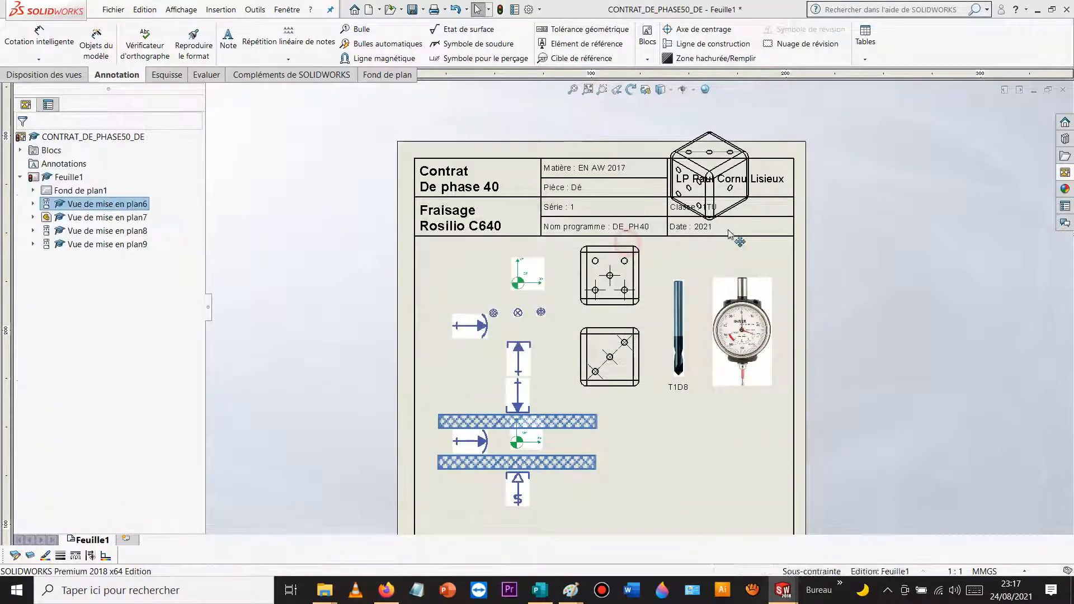
Step: Move the new isometric view out of the title block to the free area just above the general tolerance note
{"action": "mouse_move", "coordinate": [729, 226]}
{"action": "left_mouse_down"}
{"action": "mouse_move", "coordinate": [765, 488]}
{"action": "mouse_move", "coordinate": [744, 519]}
{"action": "left_mouse_up"}
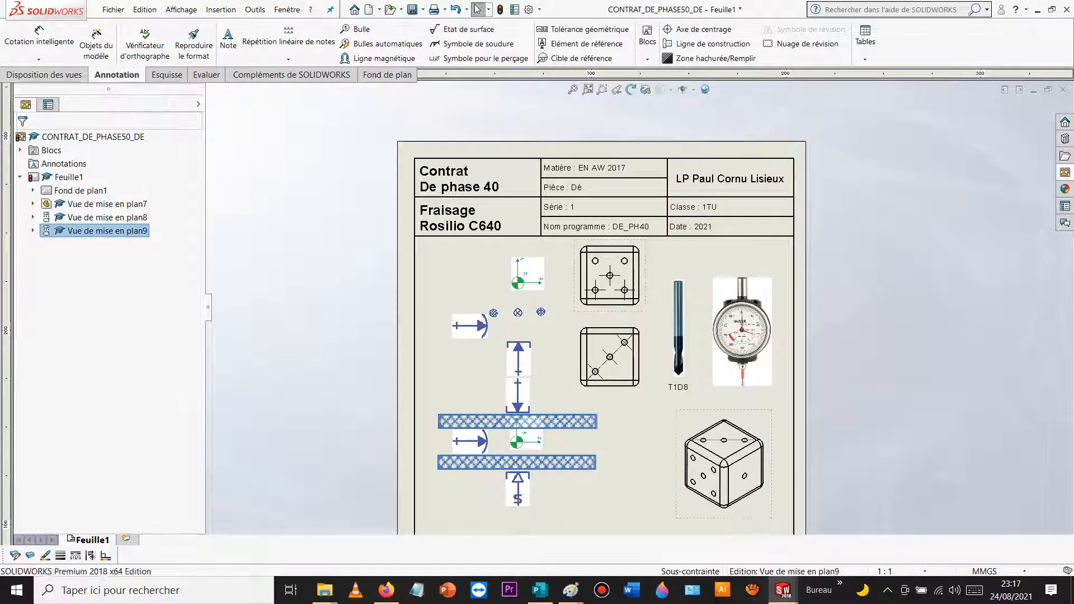
{"action": "scroll", "coordinate": [745, 509], "scroll_direction": "up", "scroll_amount": 3}
{"action": "scroll", "coordinate": [745, 505], "scroll_direction": "down", "scroll_amount": 4}
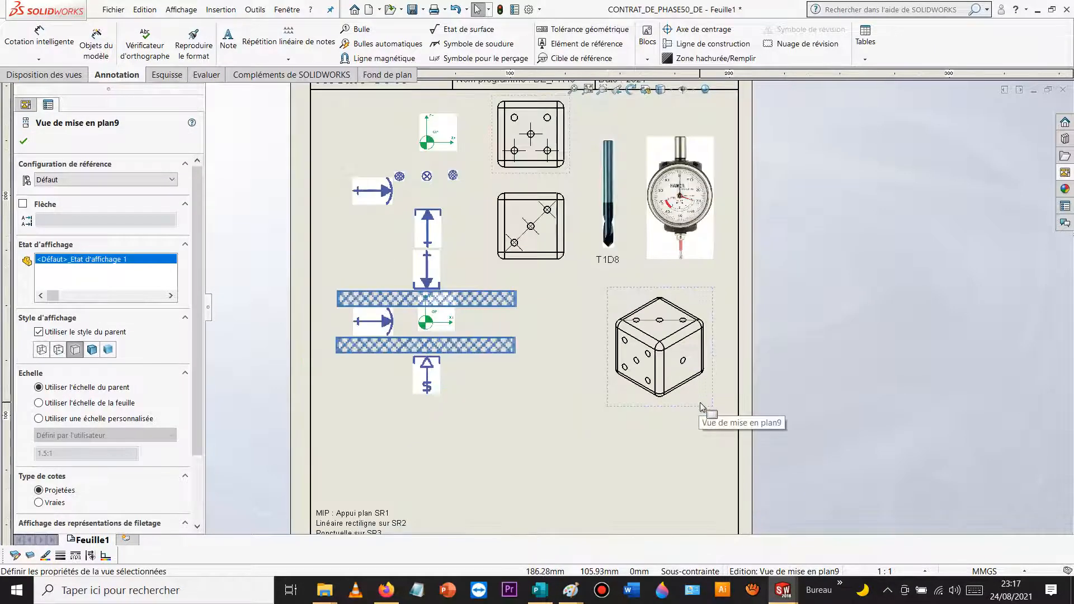
{"action": "left_click", "coordinate": [694, 421]}
{"action": "mouse_move", "coordinate": [694, 414]}
{"action": "left_mouse_down"}
{"action": "mouse_move", "coordinate": [693, 545]}
{"action": "mouse_move", "coordinate": [696, 520]}
{"action": "left_mouse_up"}
{"action": "scroll", "coordinate": [704, 517], "scroll_direction": "up", "scroll_amount": 2}
{"action": "scroll", "coordinate": [702, 517], "scroll_direction": "down", "scroll_amount": 2}
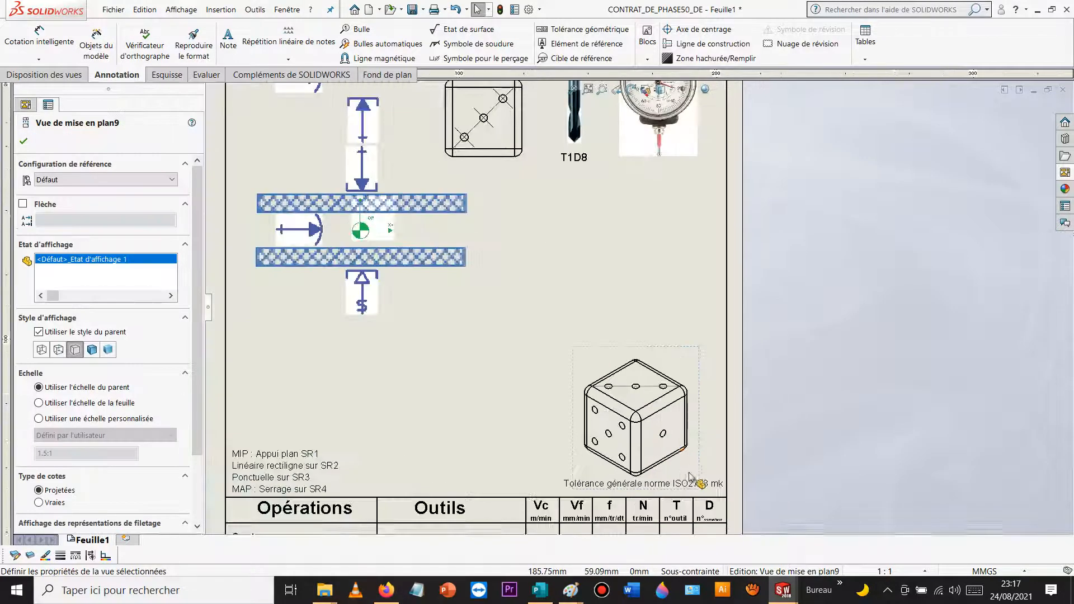
{"action": "left_click_drag", "start_coordinate": [684, 355], "coordinate": [686, 312]}
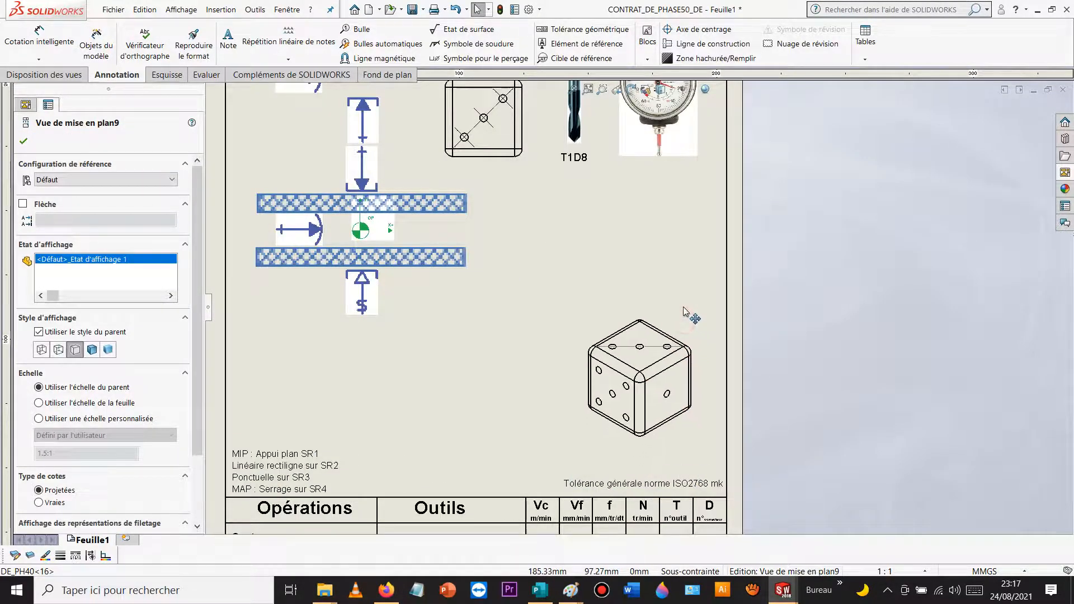
Step: Display the new isometric view shaded with edges
{"action": "left_click", "coordinate": [93, 348]}
{"action": "left_click", "coordinate": [955, 158]}
{"action": "scroll", "coordinate": [451, 240], "scroll_direction": "up", "scroll_amount": 3}
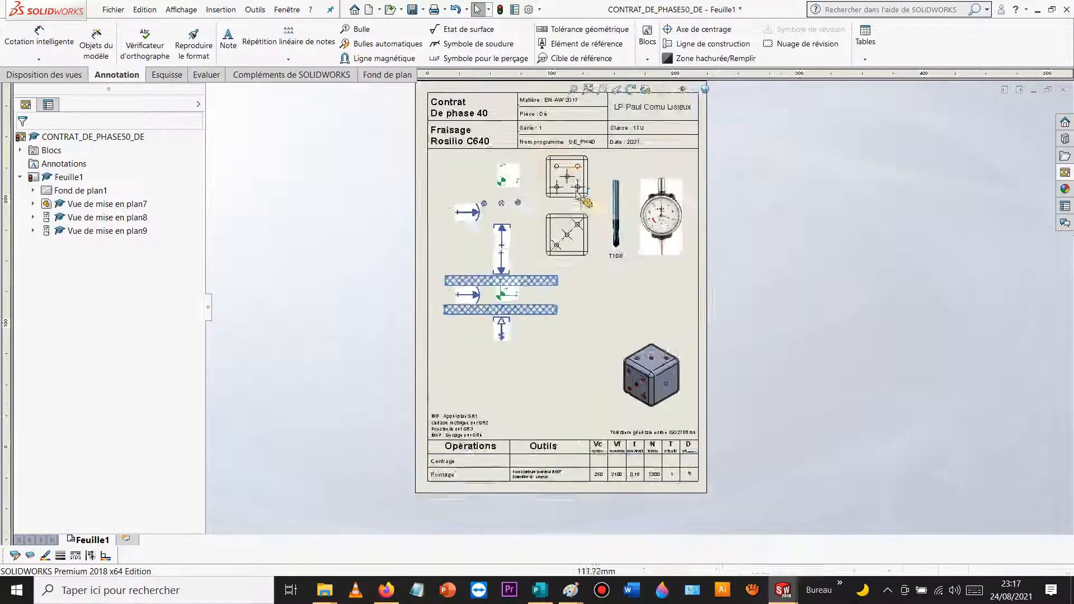
Step: Show hidden lines in the upper projected view of the die
{"action": "scroll", "coordinate": [579, 179], "scroll_direction": "down", "scroll_amount": 3}
{"action": "scroll", "coordinate": [576, 263], "scroll_direction": "down", "scroll_amount": 1}
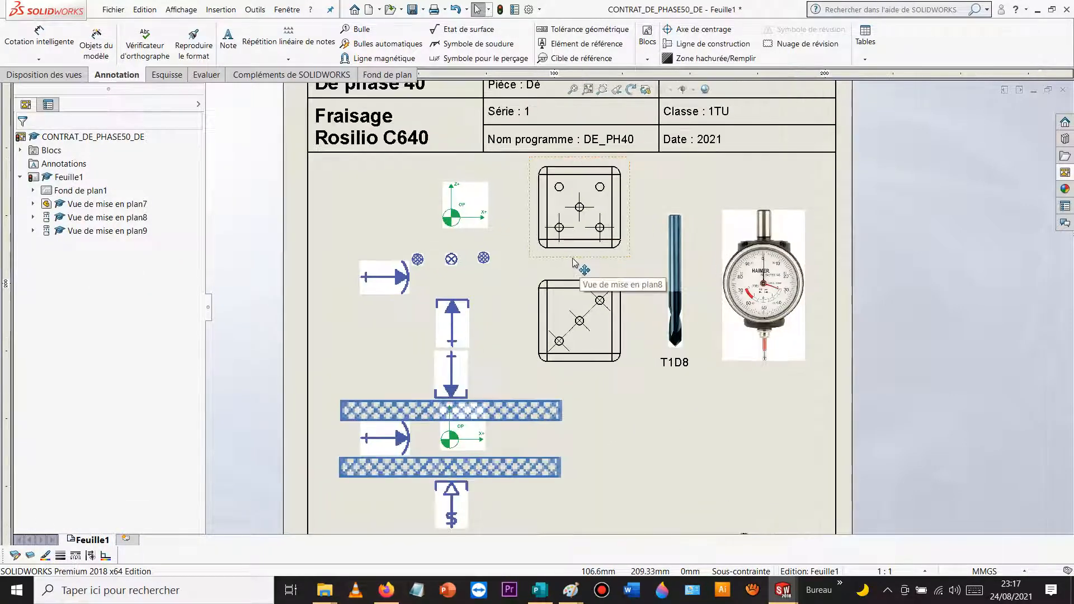
{"action": "left_click", "coordinate": [573, 263]}
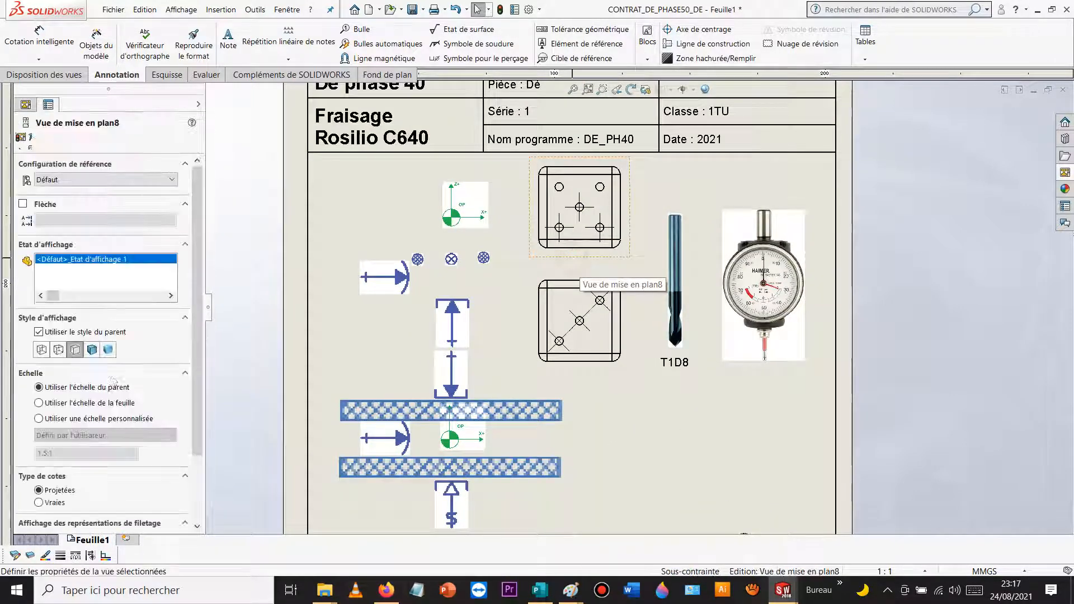
{"action": "left_click", "coordinate": [59, 349]}
Step: Colour red the three hidden hole profiles along the upper view's top edge and the three hole circles in the lower view
{"action": "scroll", "coordinate": [609, 179], "scroll_direction": "down", "scroll_amount": 3}
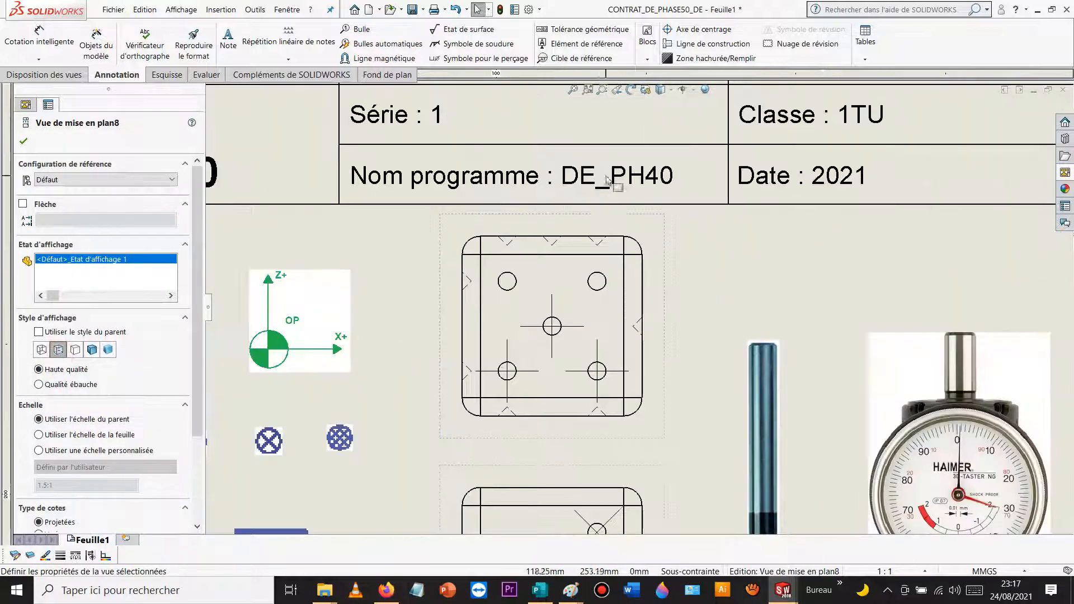
{"action": "left_click", "coordinate": [594, 244]}
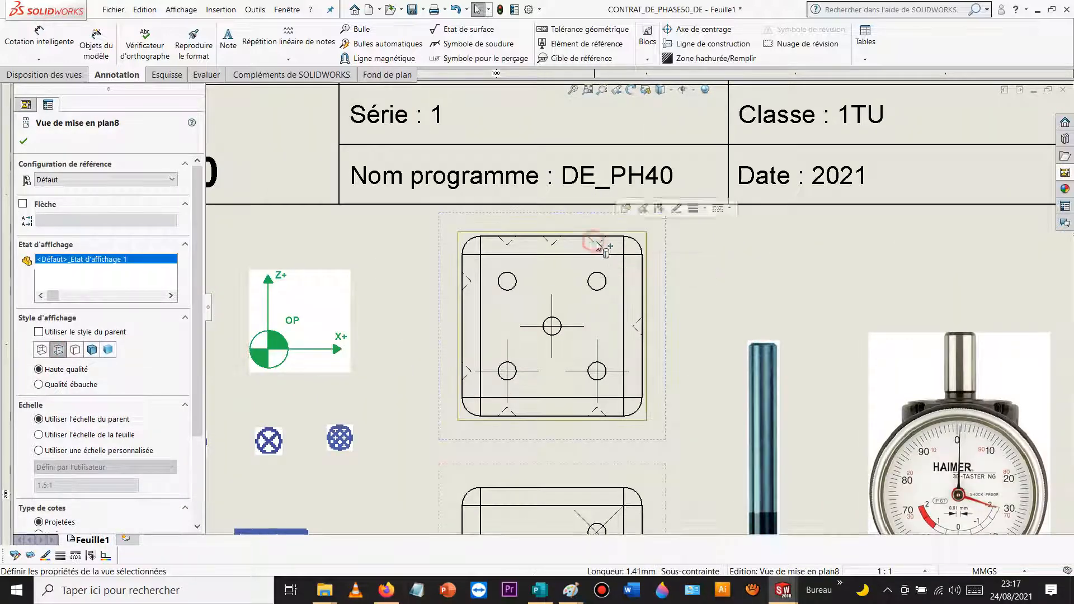
{"action": "left_click", "coordinate": [554, 244], "text": "ctrl"}
{"action": "left_click", "coordinate": [549, 242], "text": "ctrl"}
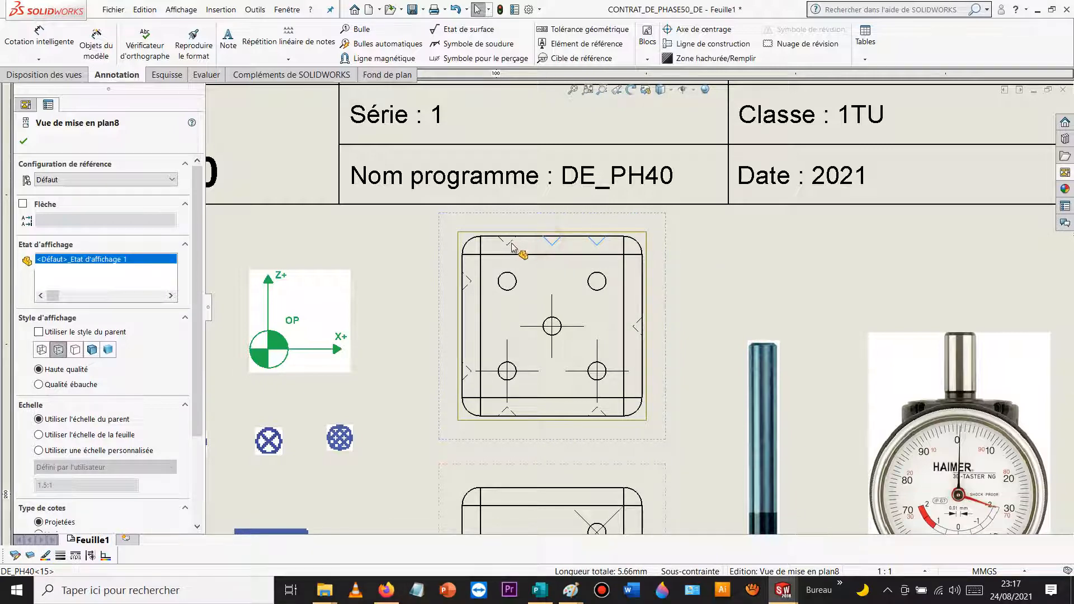
{"action": "left_click", "coordinate": [509, 245], "text": "ctrl"}
{"action": "scroll", "coordinate": [587, 378], "scroll_direction": "up", "scroll_amount": 2}
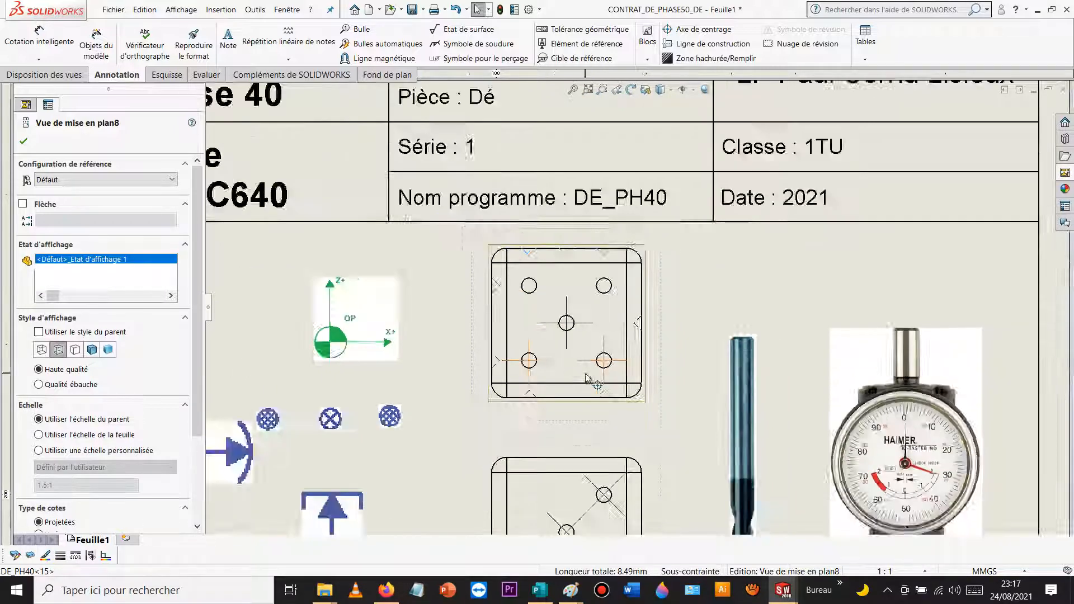
{"action": "scroll", "coordinate": [586, 378], "scroll_direction": "up", "scroll_amount": 3}
{"action": "scroll", "coordinate": [655, 313], "scroll_direction": "down", "scroll_amount": 3}
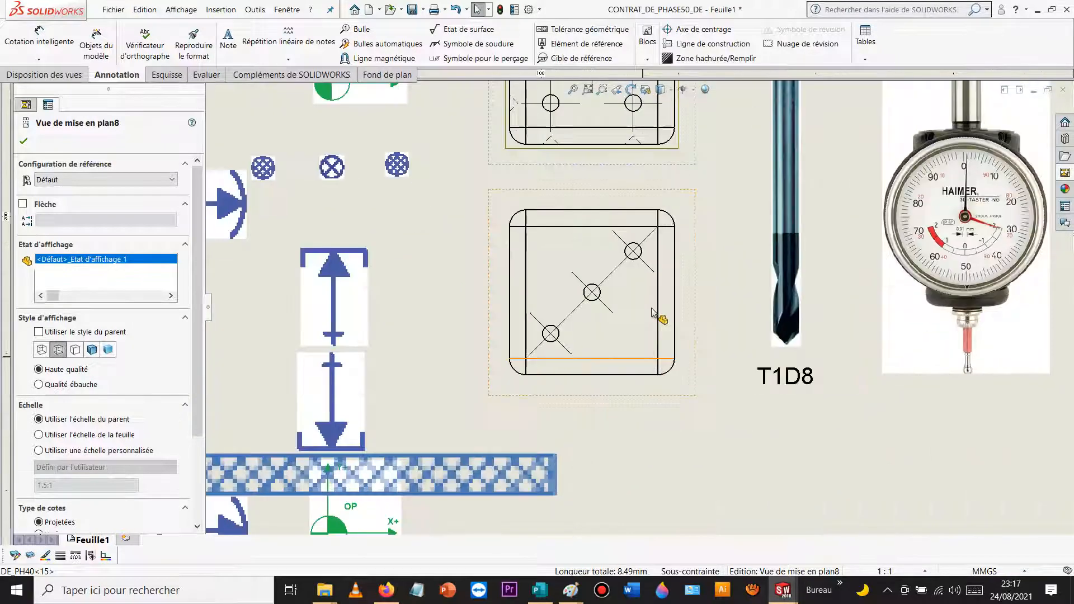
{"action": "left_click", "coordinate": [600, 294], "text": "ctrl"}
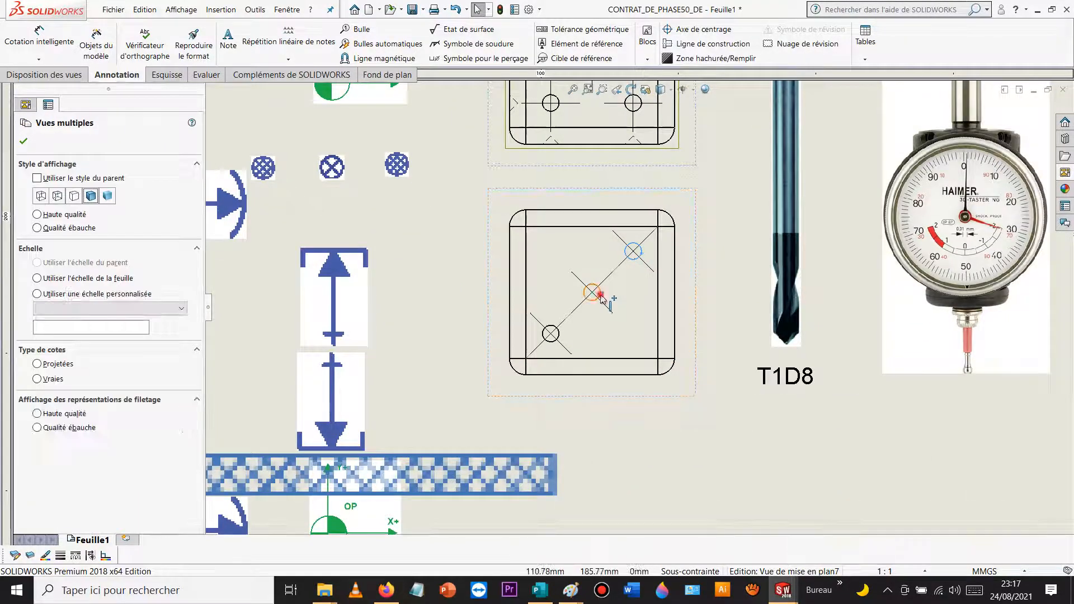
{"action": "left_click", "coordinate": [559, 334], "text": "ctrl"}
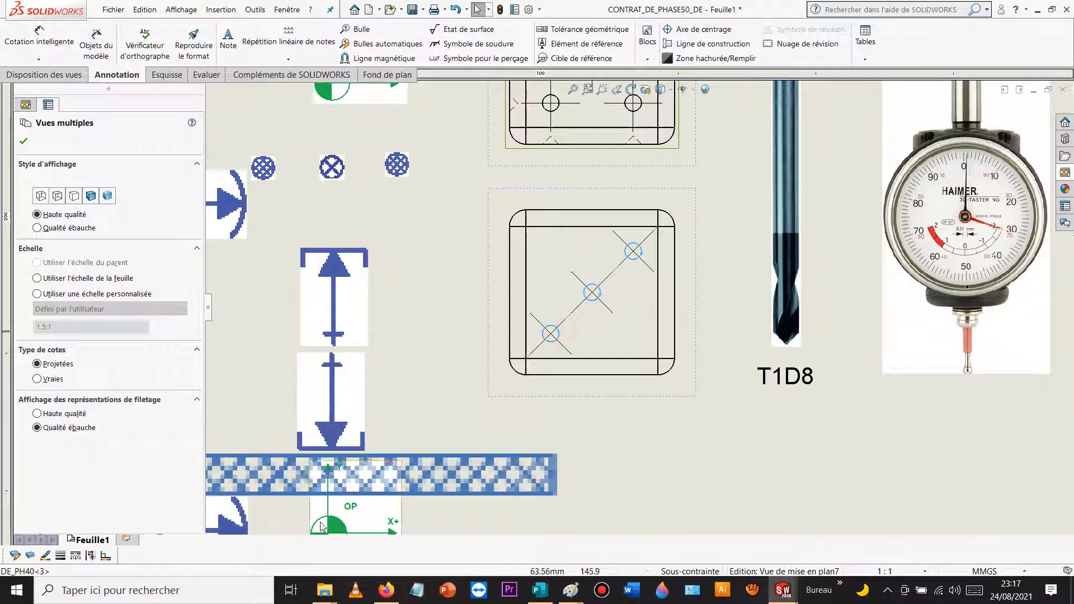
{"action": "left_click", "coordinate": [46, 556]}
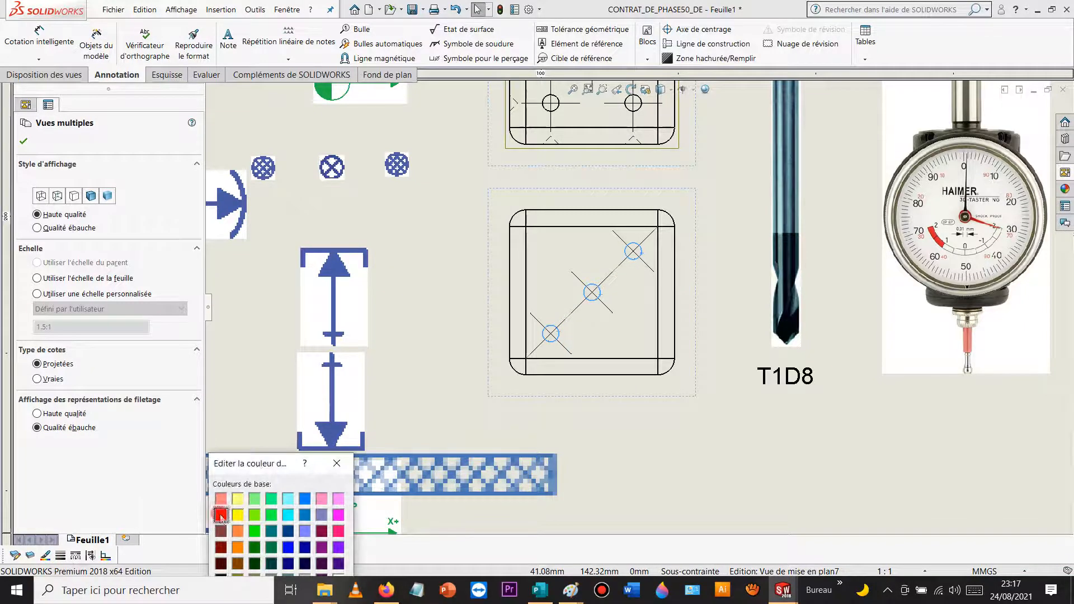
{"action": "left_click_drag", "start_coordinate": [257, 462], "coordinate": [231, 205]}
{"action": "left_click", "coordinate": [207, 444]}
{"action": "left_click", "coordinate": [652, 435]}
{"action": "scroll", "coordinate": [644, 428], "scroll_direction": "up", "scroll_amount": 4}
{"action": "scroll", "coordinate": [632, 421], "scroll_direction": "up", "scroll_amount": 3}
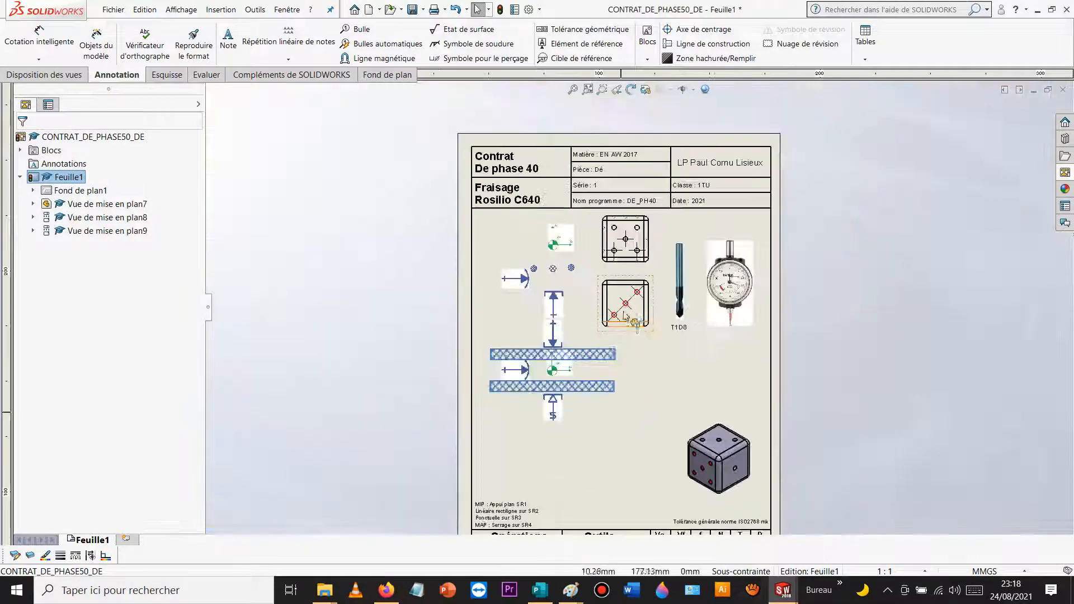
Step: Move the lower die view onto the vise jaws, centring its middle hole on the OP origin and aligning it with the stops
{"action": "scroll", "coordinate": [629, 343], "scroll_direction": "down", "scroll_amount": 5}
{"action": "mouse_move", "coordinate": [629, 347]}
{"action": "left_mouse_down"}
{"action": "mouse_move", "coordinate": [509, 479]}
{"action": "mouse_move", "coordinate": [503, 470]}
{"action": "left_mouse_up"}
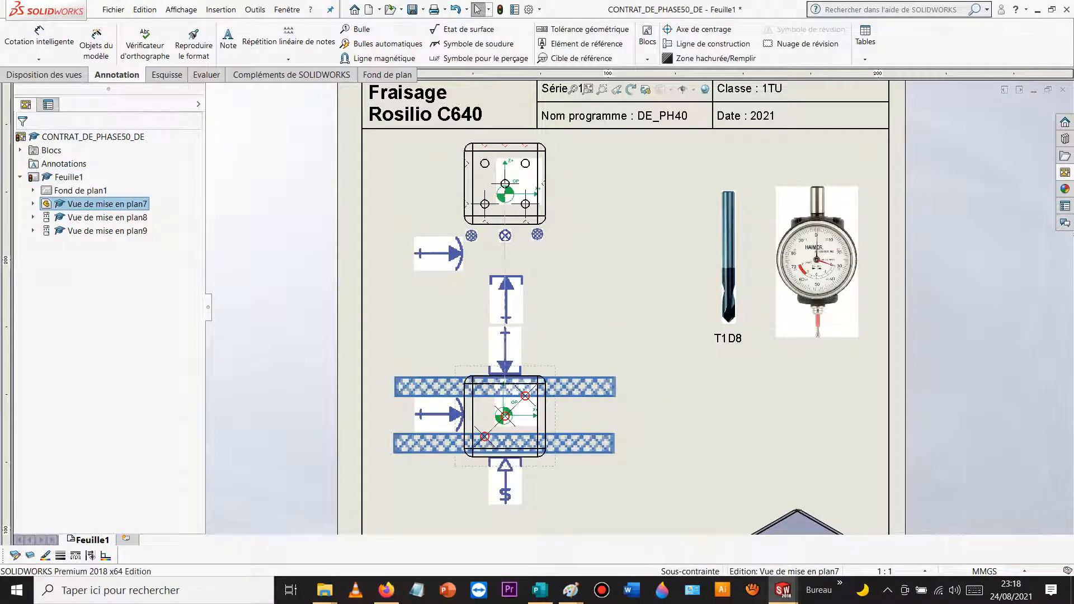
{"action": "scroll", "coordinate": [502, 470], "scroll_direction": "down", "scroll_amount": 6}
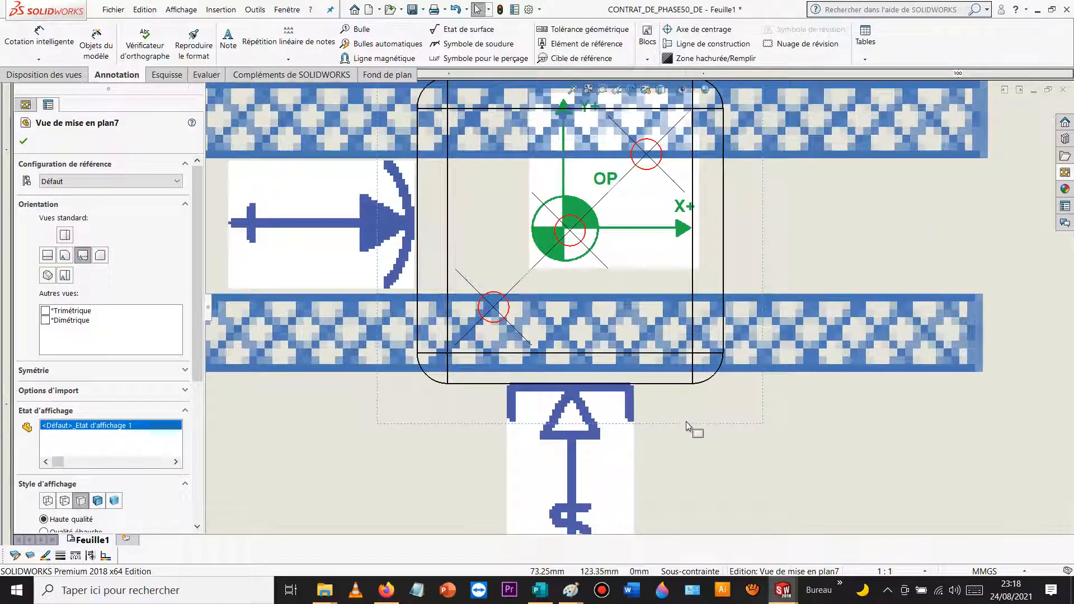
{"action": "scroll", "coordinate": [686, 417], "scroll_direction": "up", "scroll_amount": 2}
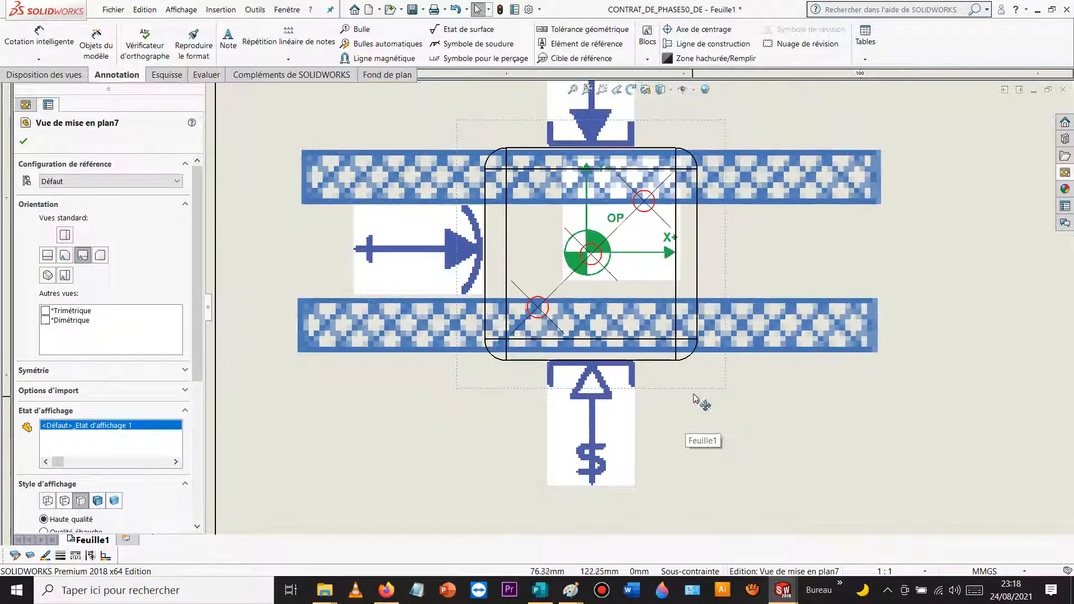
{"action": "left_click_drag", "start_coordinate": [696, 391], "coordinate": [689, 387]}
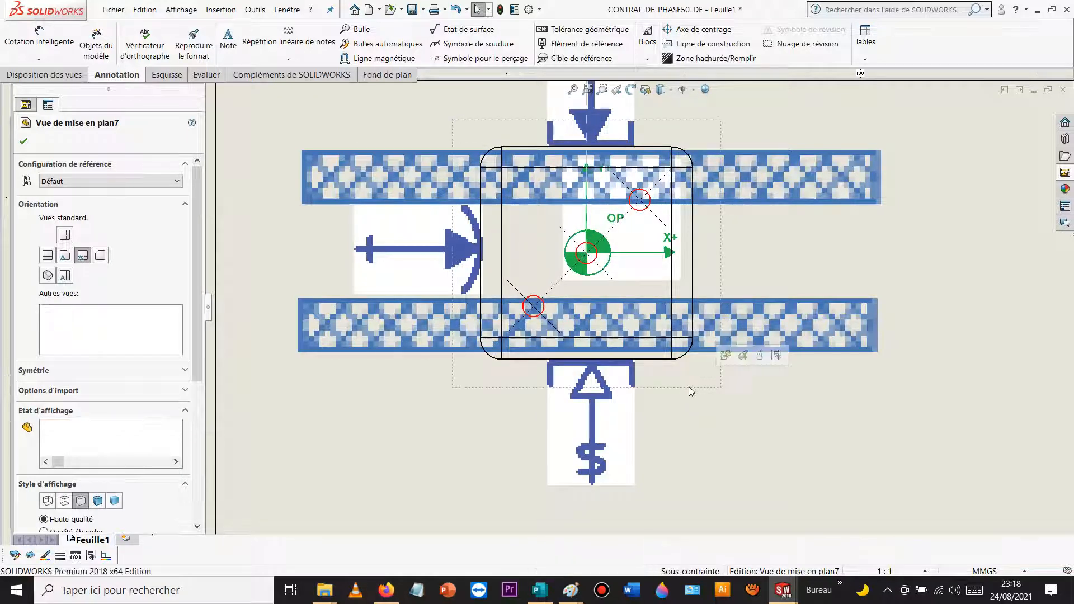
{"action": "left_click", "coordinate": [686, 385]}
{"action": "scroll", "coordinate": [686, 384], "scroll_direction": "up", "scroll_amount": 5}
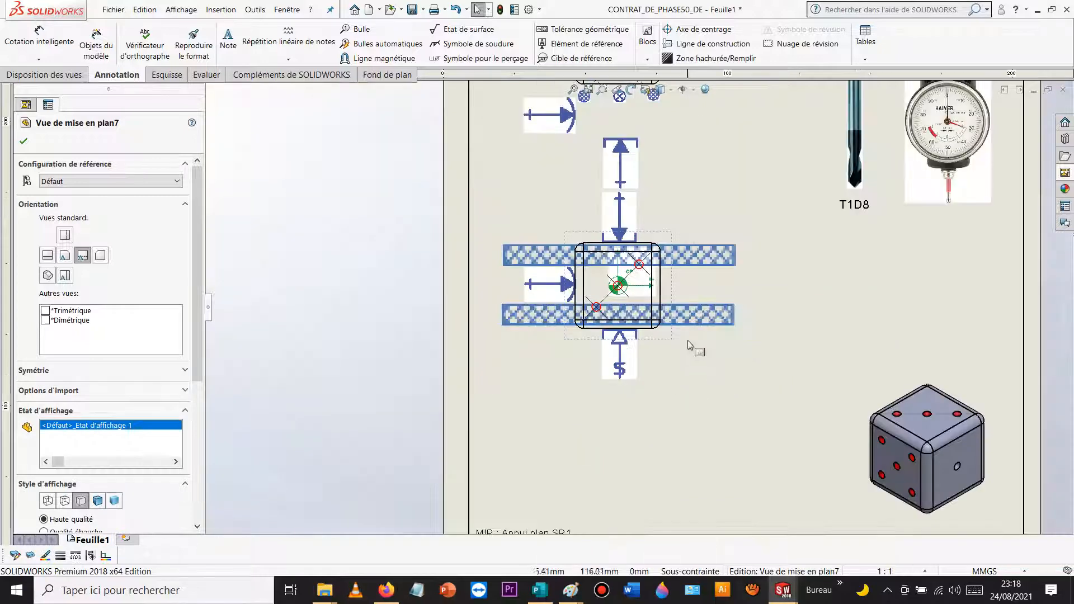
Step: Move the upper die view down onto its technological symbols so its top edge meets the OP origin
{"action": "scroll", "coordinate": [648, 196], "scroll_direction": "down", "scroll_amount": 3}
{"action": "left_click_drag", "start_coordinate": [662, 196], "coordinate": [659, 263]}
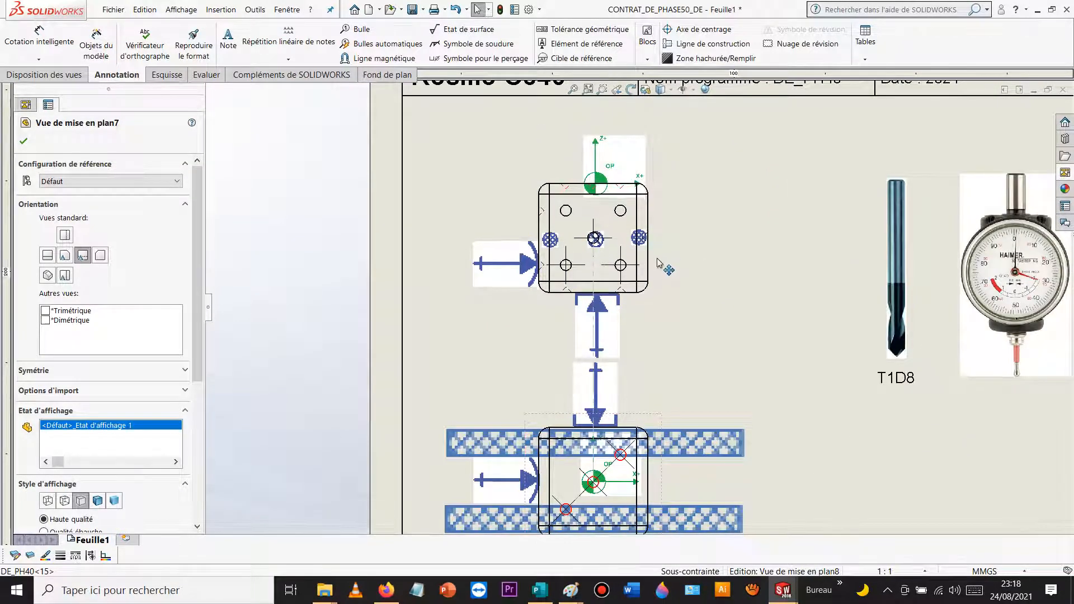
{"action": "left_click", "coordinate": [747, 257]}
{"action": "scroll", "coordinate": [738, 271], "scroll_direction": "up", "scroll_amount": 4}
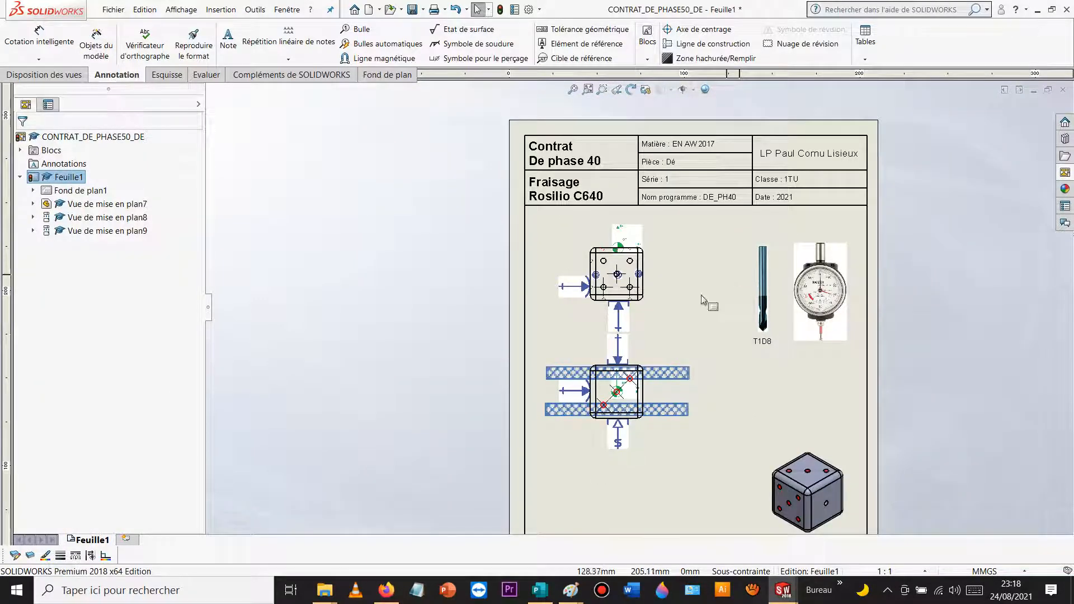
{"action": "scroll", "coordinate": [662, 275], "scroll_direction": "down", "scroll_amount": 2}
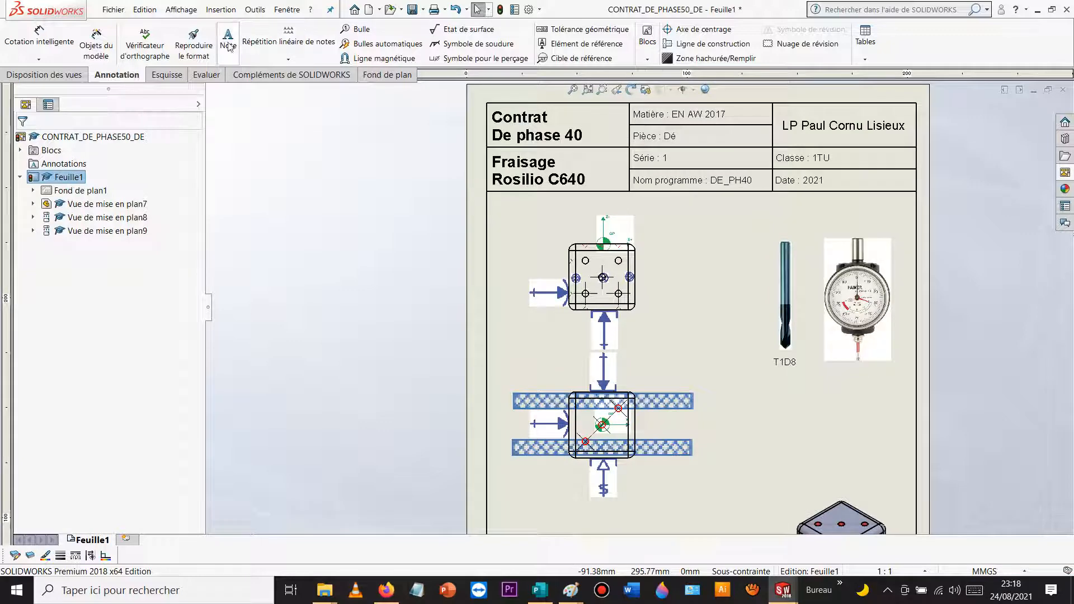
Step: Add the leader note SR1 pointing to the bottom edge of the upper die view
{"action": "scroll", "coordinate": [649, 271], "scroll_direction": "down", "scroll_amount": 3}
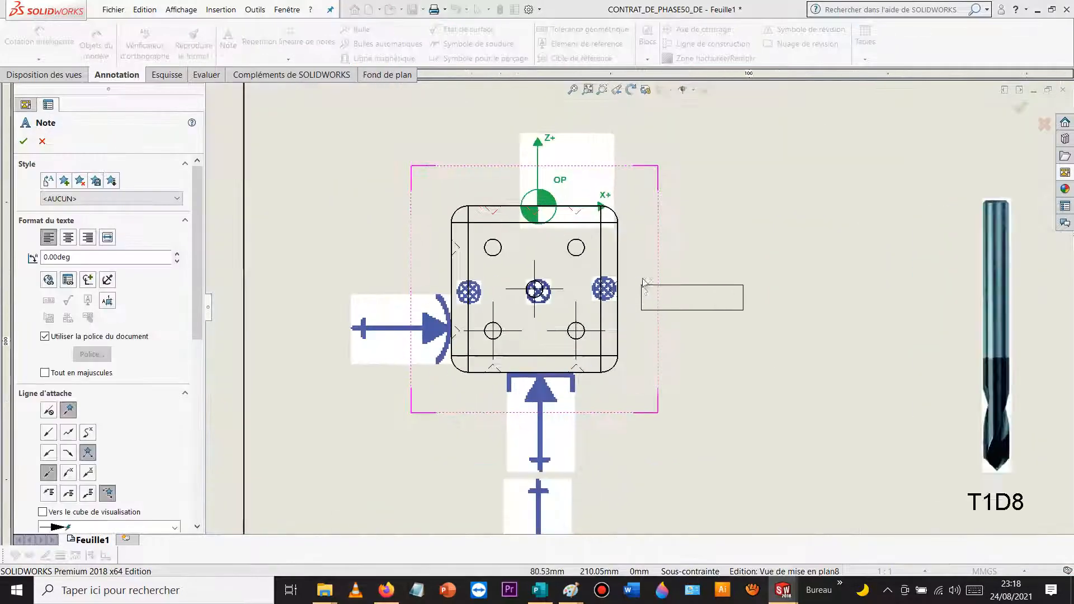
{"action": "left_click", "coordinate": [595, 377]}
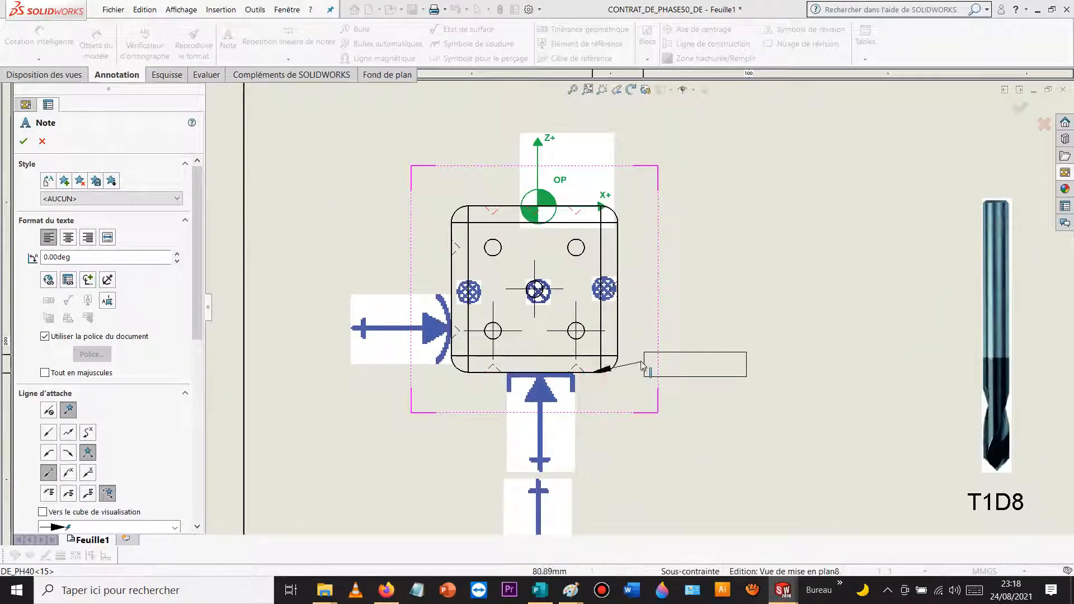
{"action": "left_click", "coordinate": [623, 423]}
{"action": "type", "text": "XXXXXXX"}
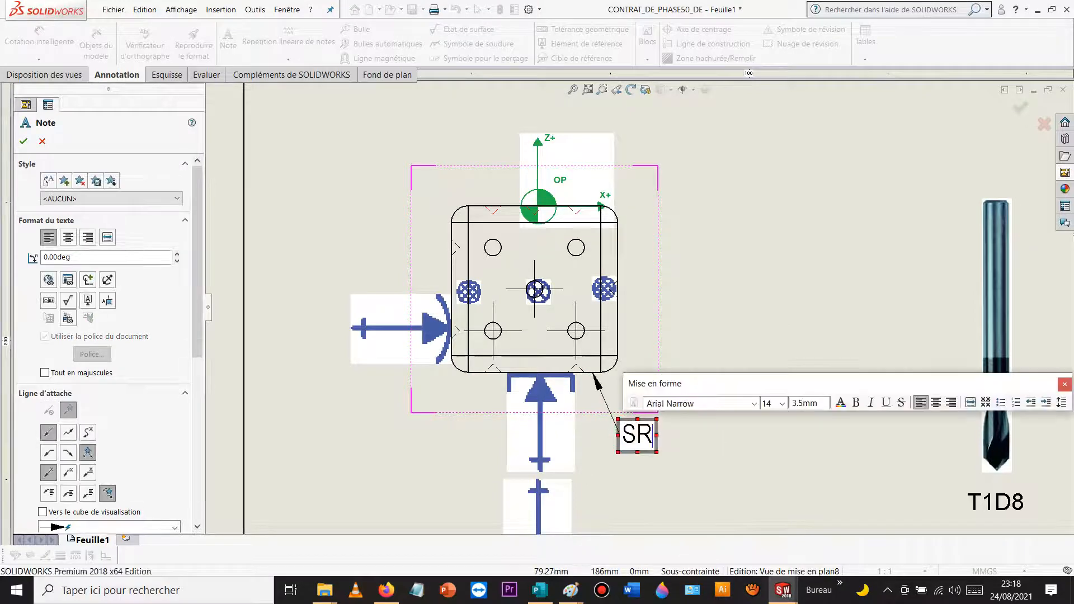
{"action": "left_click", "coordinate": [783, 290]}
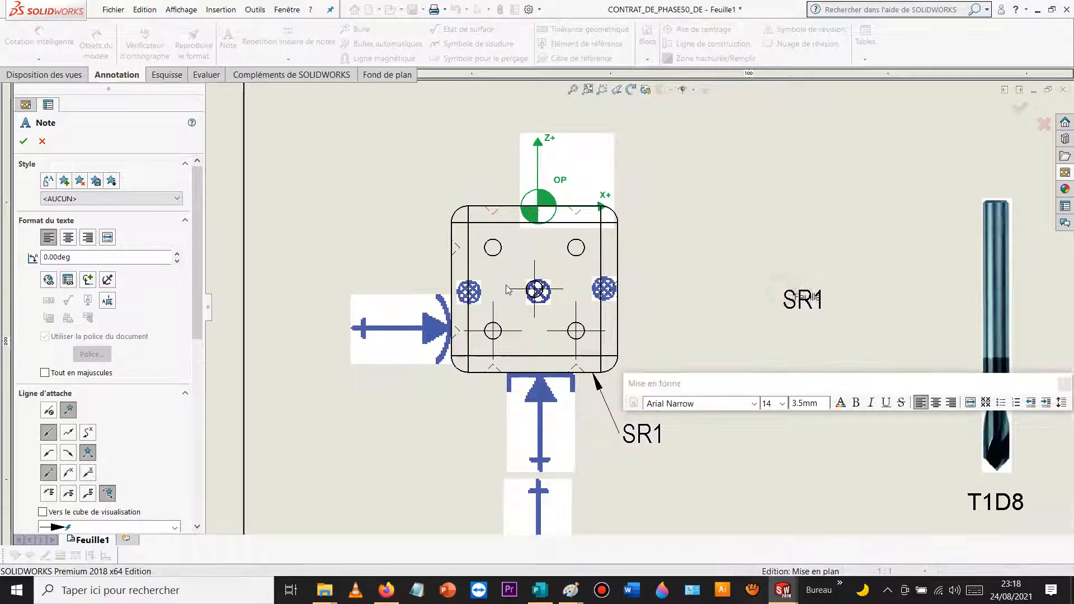
Step: Add the leader note SR3 pointing to the left edge of the upper die view
{"action": "left_click", "coordinate": [455, 261]}
{"action": "left_click", "coordinate": [383, 222]}
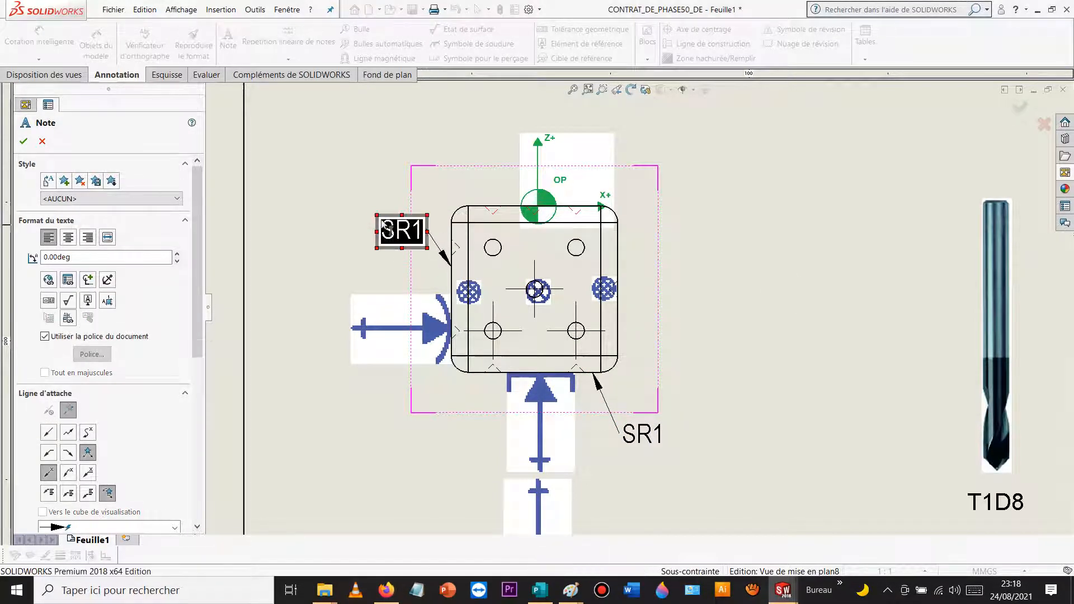
{"action": "key", "text": "BackSpace"}
{"action": "left_click", "coordinate": [754, 309]}
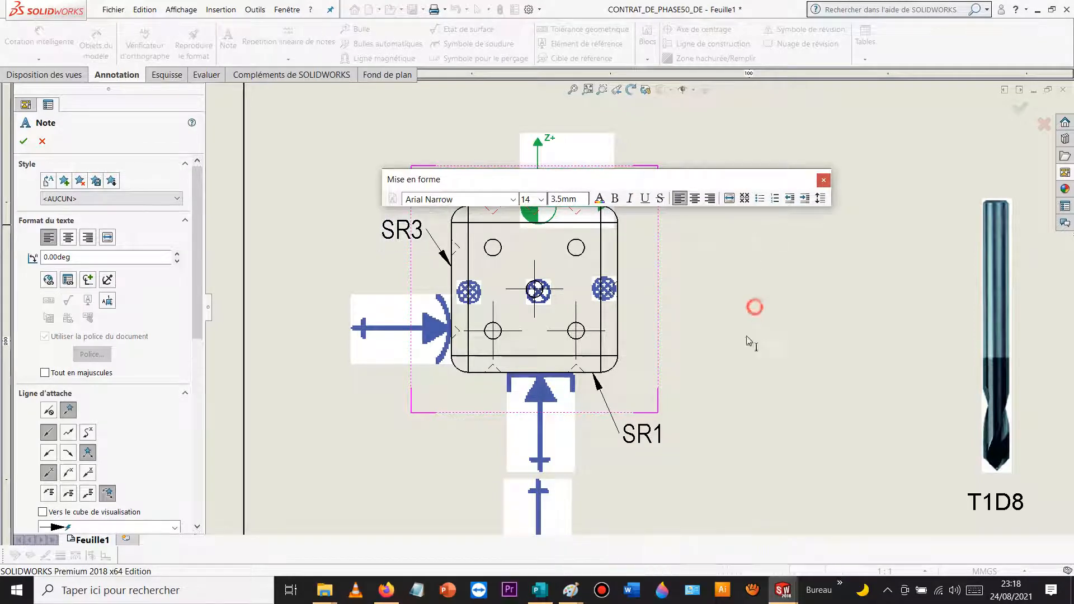
Step: Add the leader note SR2 pointing to the top edge of the lower die view
{"action": "scroll", "coordinate": [727, 314], "scroll_direction": "up", "scroll_amount": 6}
{"action": "scroll", "coordinate": [652, 454], "scroll_direction": "down", "scroll_amount": 2}
{"action": "scroll", "coordinate": [614, 297], "scroll_direction": "down", "scroll_amount": 4}
{"action": "scroll", "coordinate": [614, 297], "scroll_direction": "down", "scroll_amount": 1}
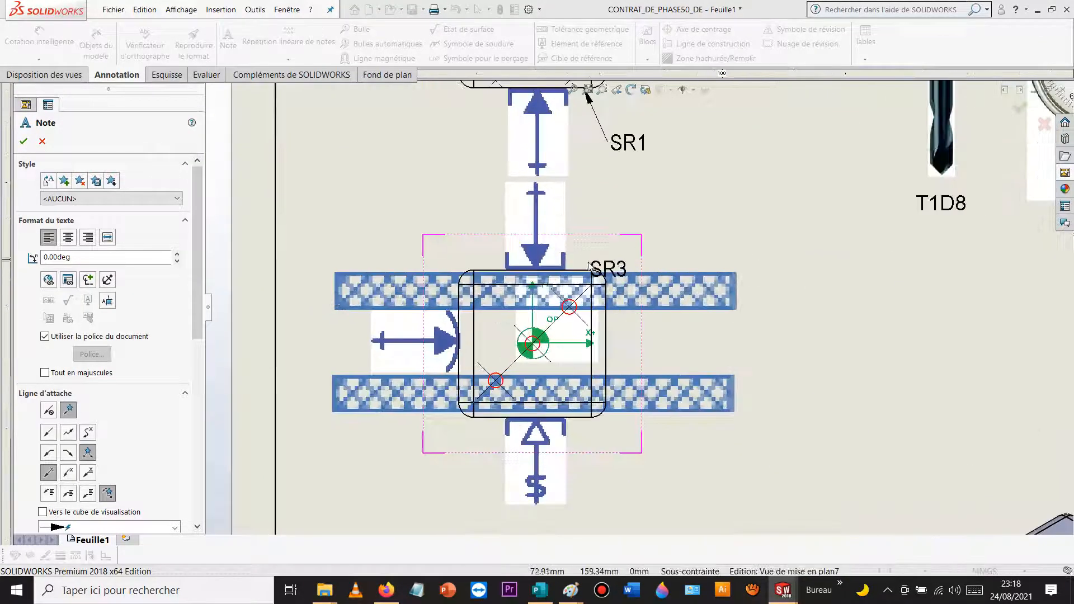
{"action": "left_click", "coordinate": [584, 270]}
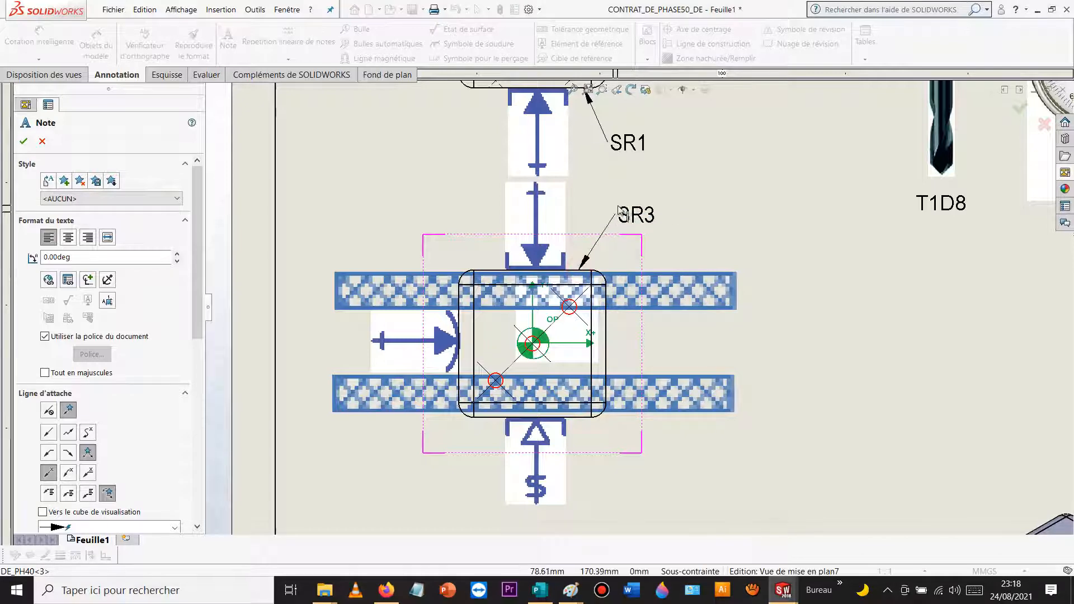
{"action": "left_click", "coordinate": [618, 211]}
{"action": "key", "text": "BackSpace"}
{"action": "key", "text": "BackSpace"}
{"action": "type", "text": "R2"}
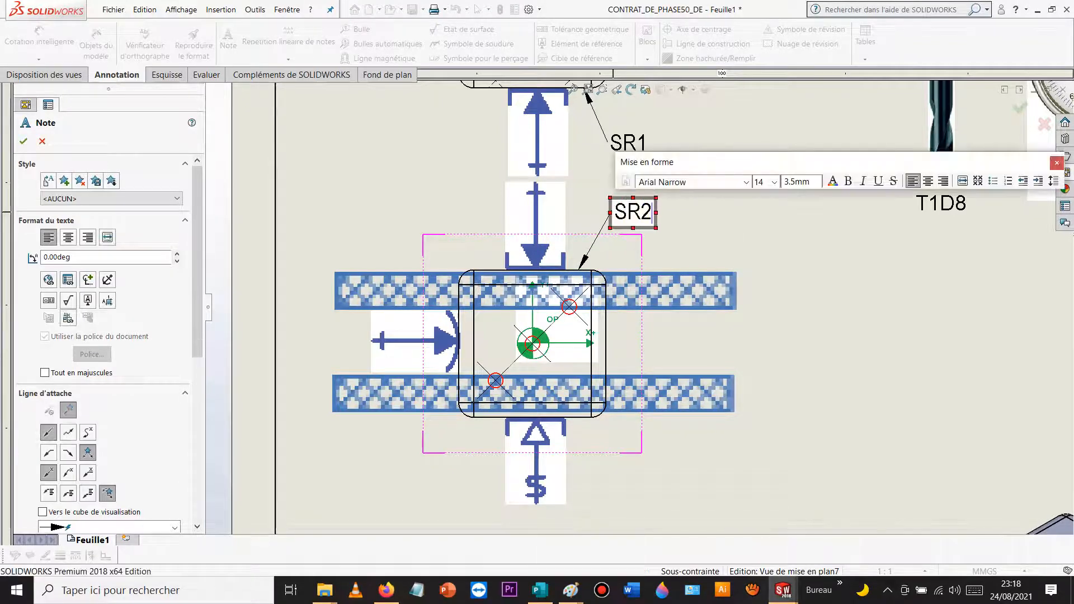
{"action": "left_click", "coordinate": [834, 313]}
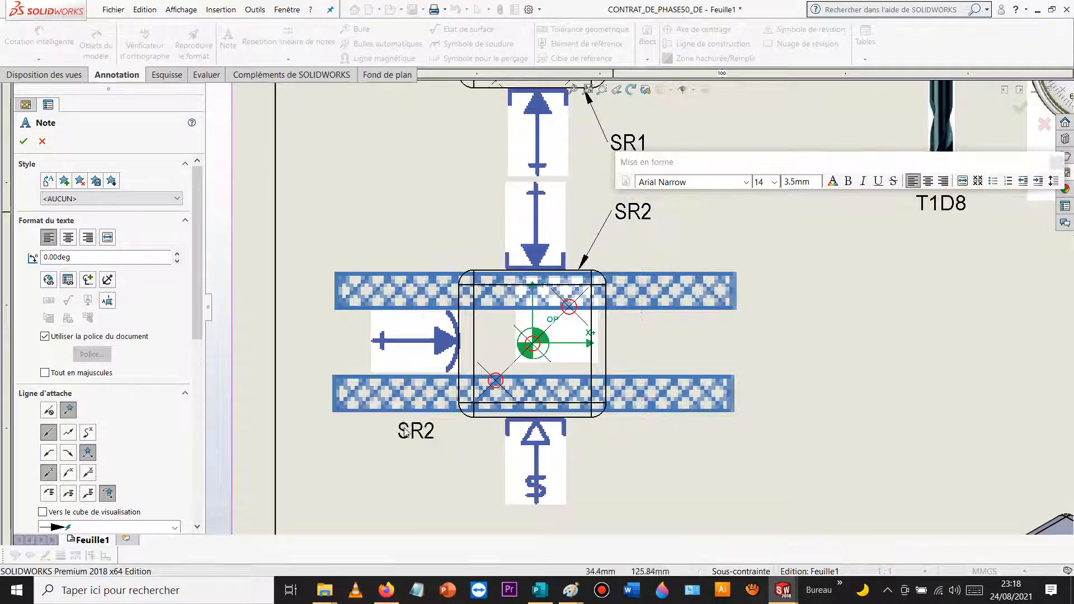
Step: Add the leader note SR4 pointing to the bottom edge of the lower die view and finish placing notes
{"action": "left_click", "coordinate": [579, 423]}
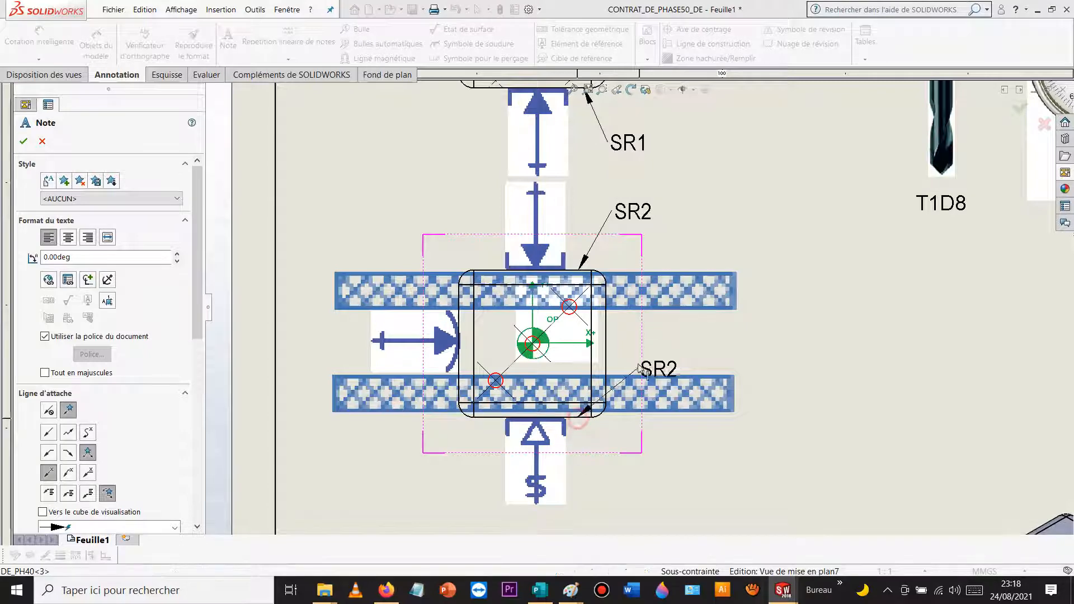
{"action": "left_click", "coordinate": [615, 451]}
{"action": "type", "text": "S"}
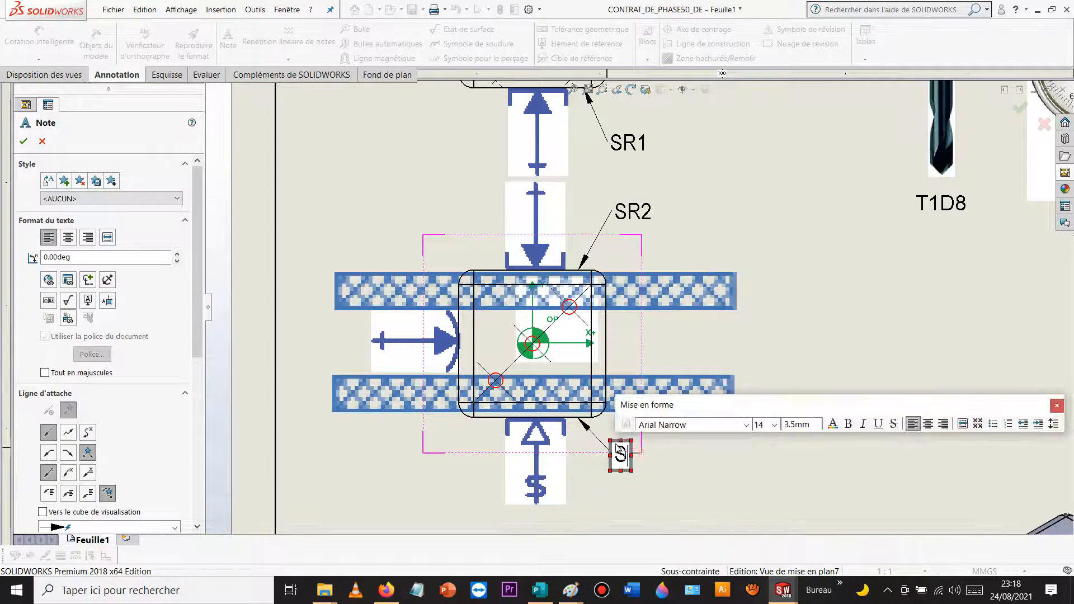
{"action": "left_click", "coordinate": [818, 240]}
{"action": "key", "text": "Escape"}
Step: Open the sheet format for editing and change the title block heading to "Contrat De phase 50"
{"action": "right_click", "coordinate": [815, 218]}
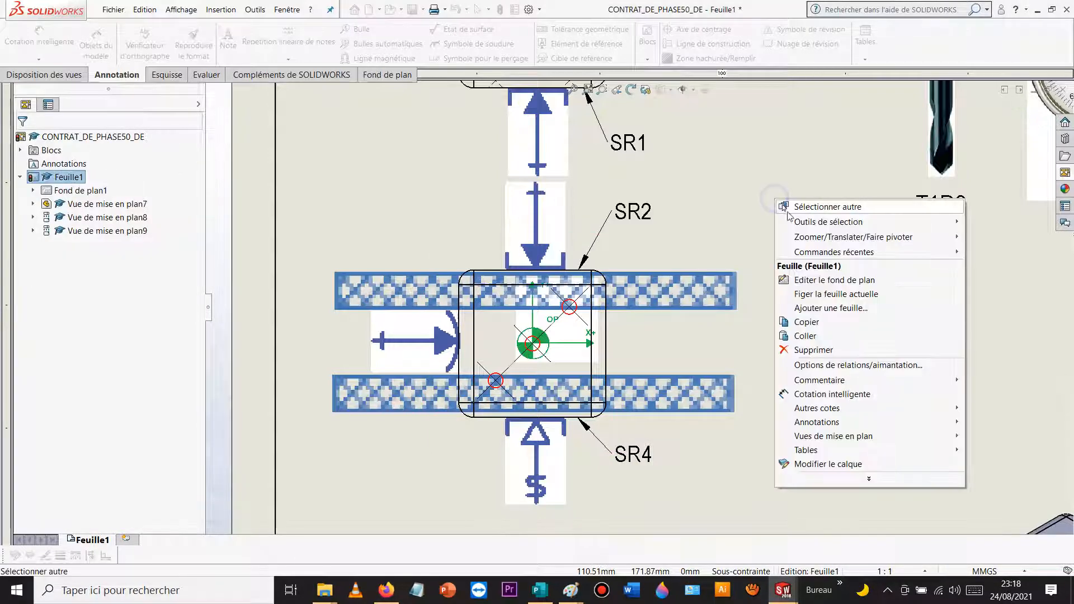
{"action": "left_click", "coordinate": [822, 280]}
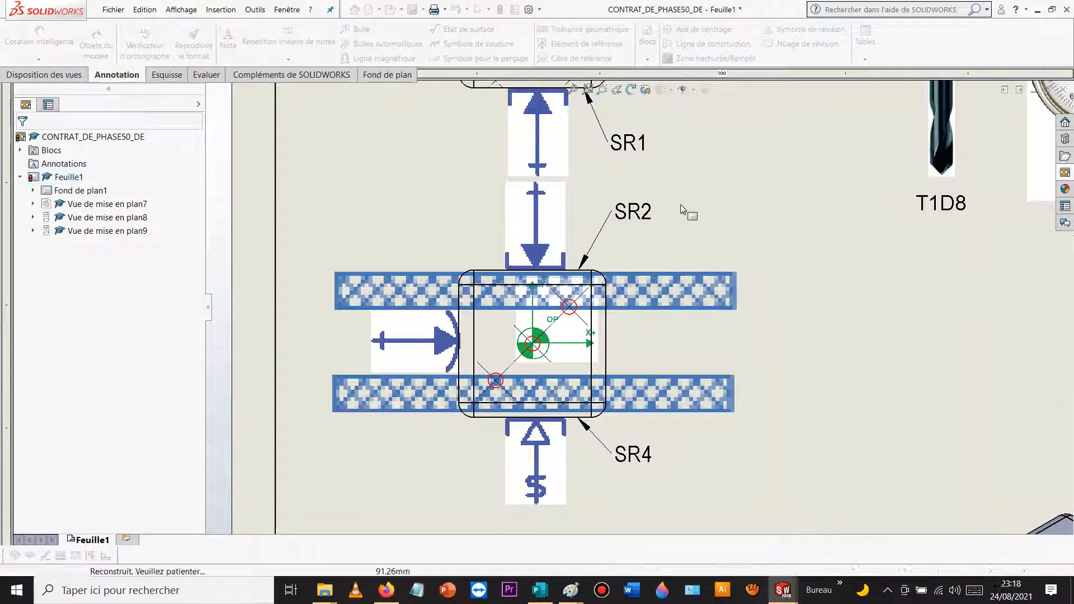
{"action": "scroll", "coordinate": [627, 175], "scroll_direction": "down", "scroll_amount": 4}
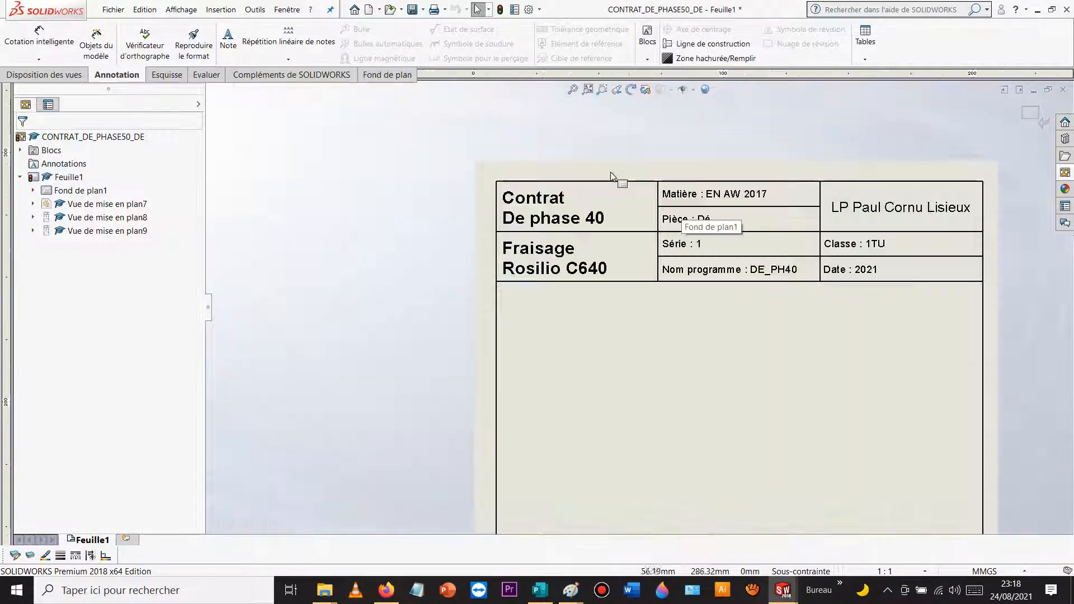
{"action": "double_click", "coordinate": [598, 221]}
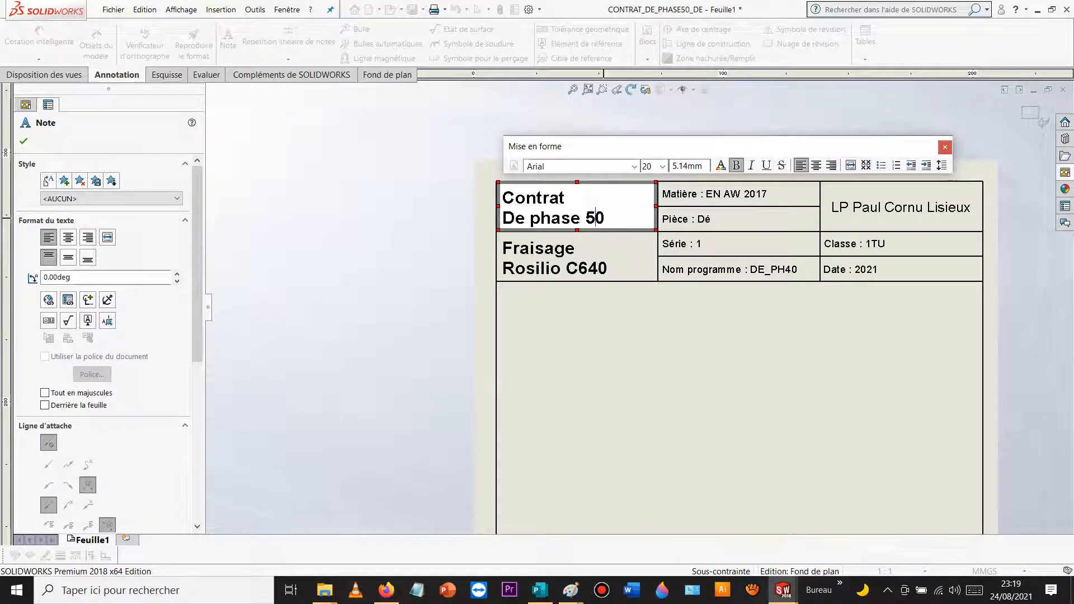
{"action": "left_click", "coordinate": [790, 269]}
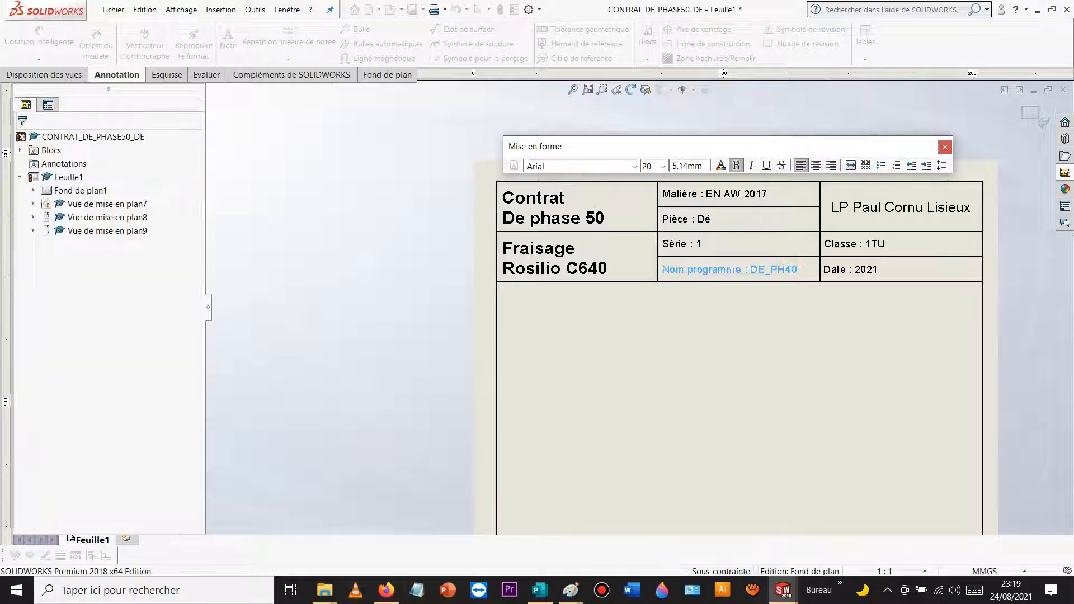
Step: Set the program name in the title block to DE_PH50 and return to the sheet
{"action": "double_click", "coordinate": [791, 271]}
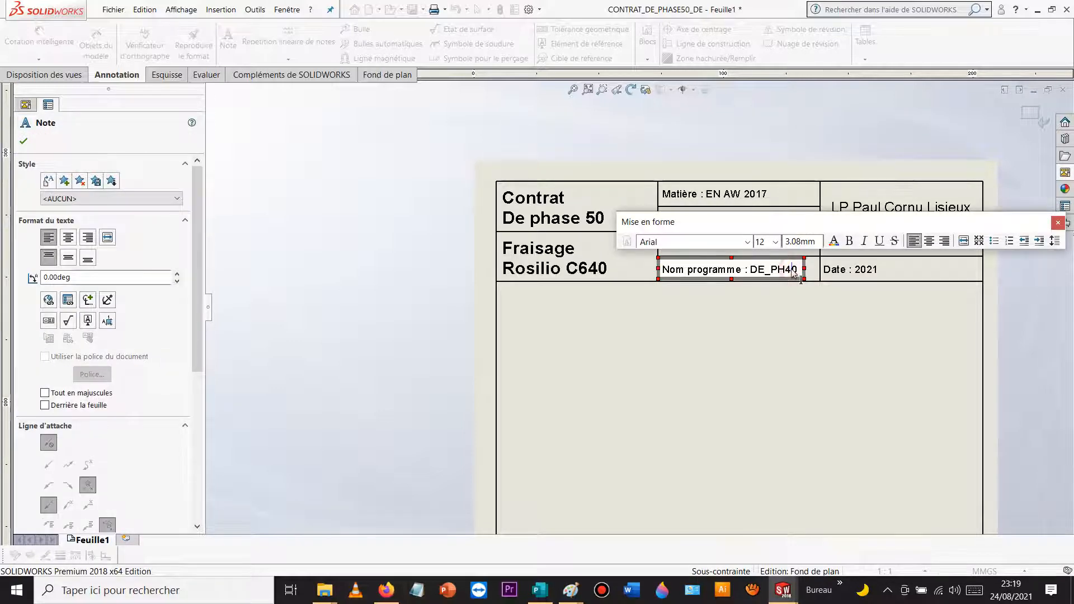
{"action": "type", "text": "5"}
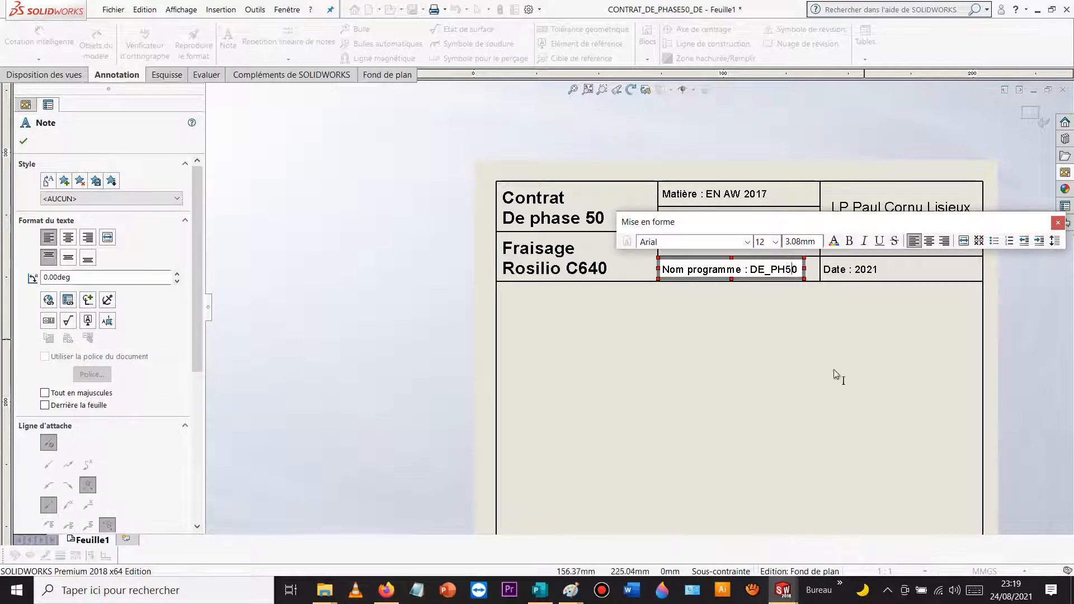
{"action": "left_click", "coordinate": [836, 353]}
{"action": "left_click", "coordinate": [1031, 116]}
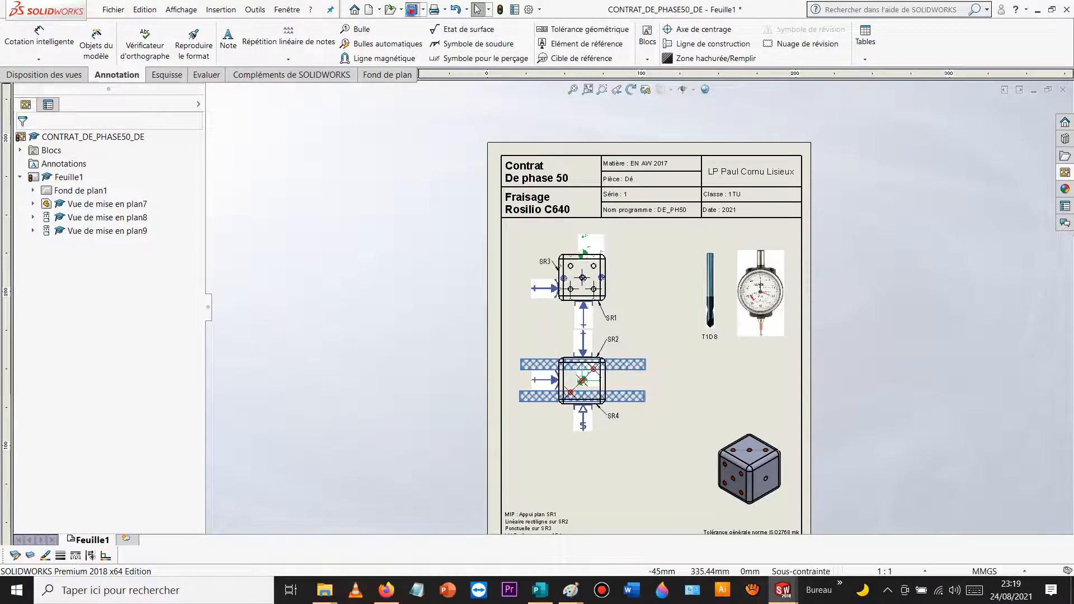
Step: Save the drawing as a copy named CONTRAT_DE_PHASE60_DE and open that copy
{"action": "left_click", "coordinate": [120, 12]}
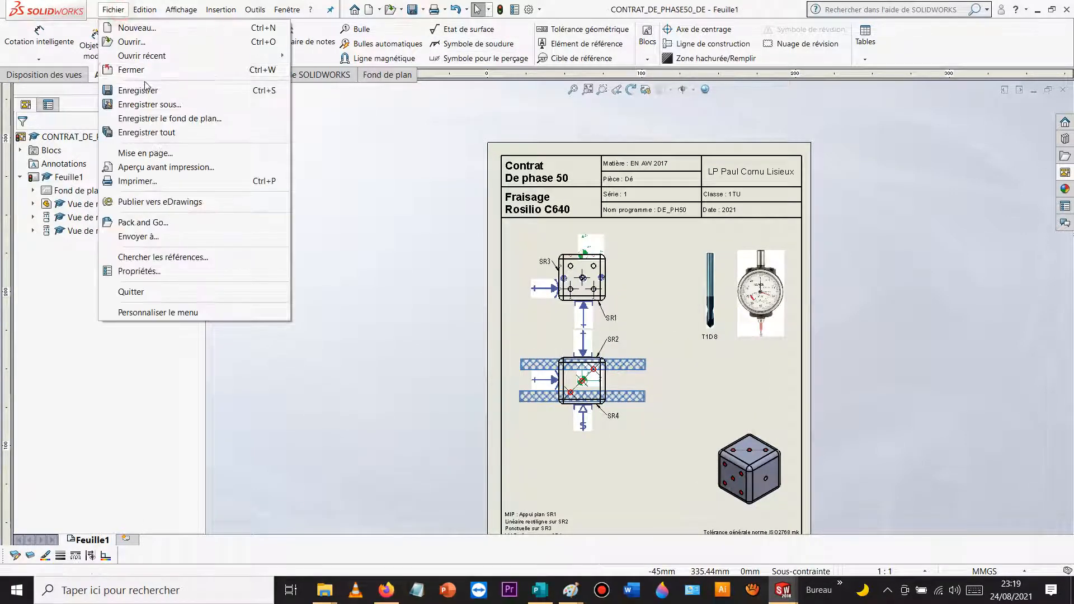
{"action": "left_click", "coordinate": [163, 106]}
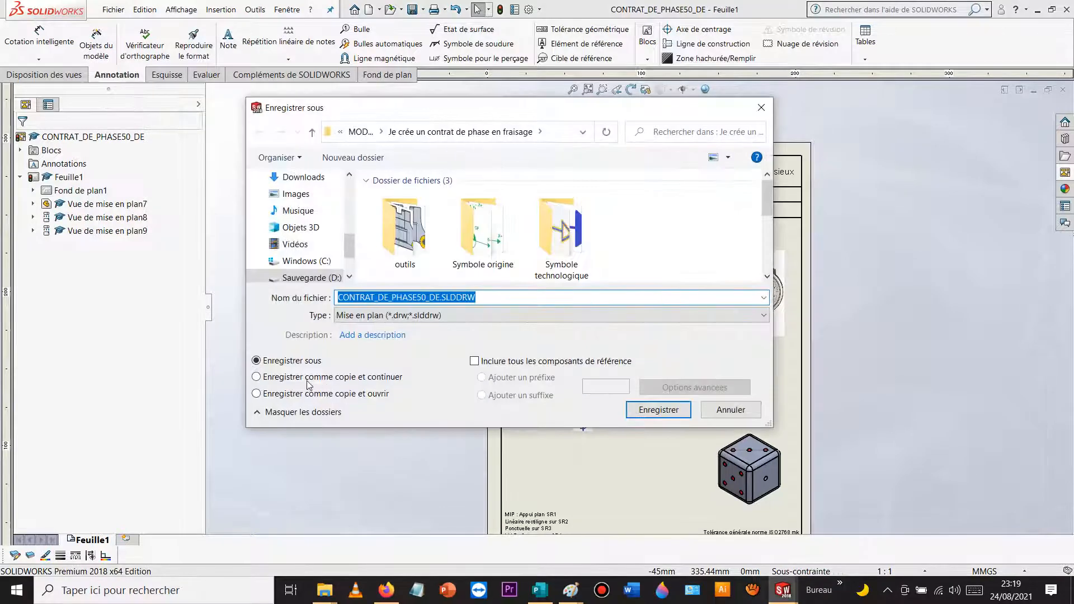
{"action": "left_click", "coordinate": [297, 394]}
{"action": "left_click", "coordinate": [424, 293]}
{"action": "left_click", "coordinate": [423, 294]}
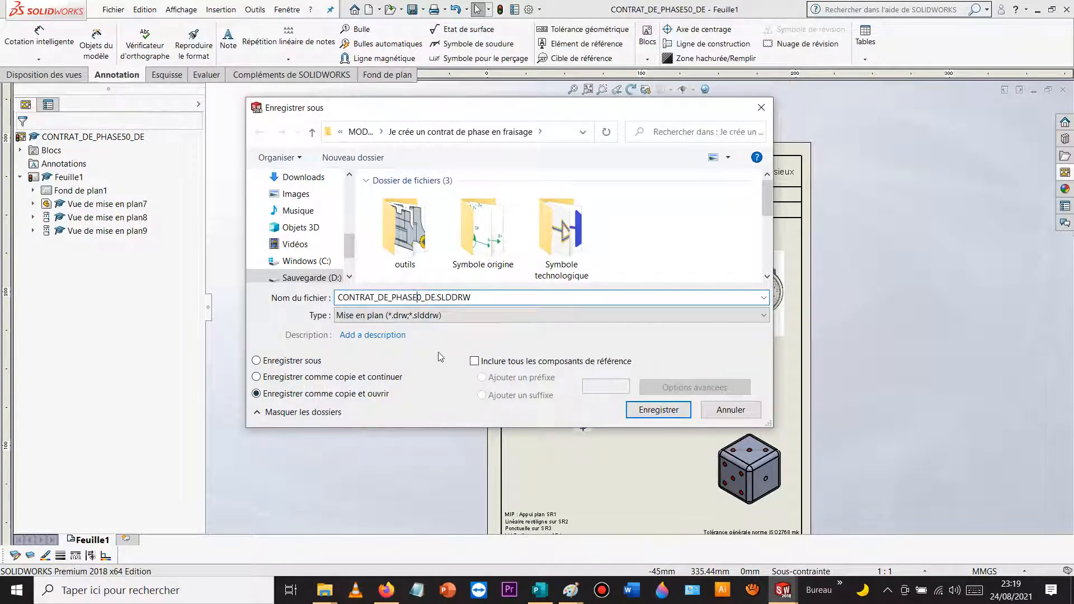
{"action": "key", "text": "Return"}
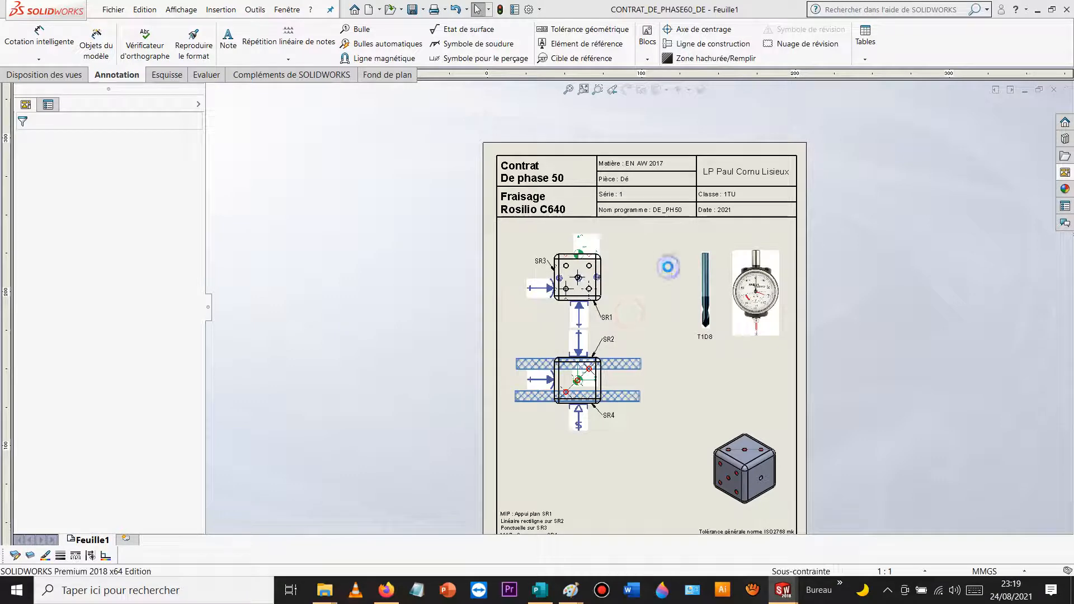
Step: Open the copy's sheet format for editing and change the title block heading to "Contrat De phase 60"
{"action": "right_click", "coordinate": [668, 271]}
{"action": "left_click", "coordinate": [708, 348]}
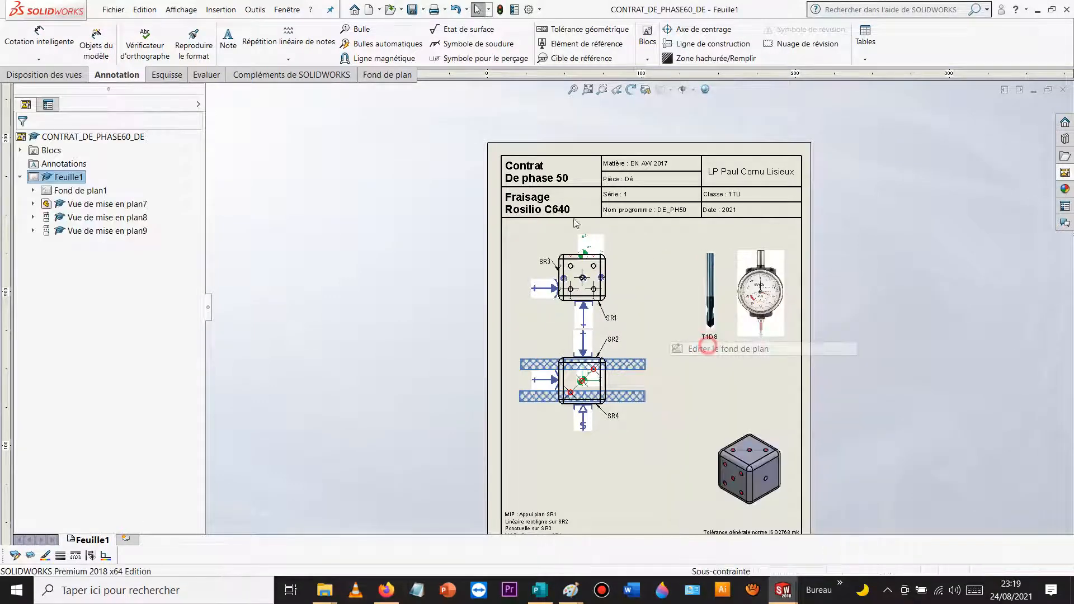
{"action": "scroll", "coordinate": [587, 246], "scroll_direction": "up", "scroll_amount": 3}
{"action": "left_click", "coordinate": [616, 239]}
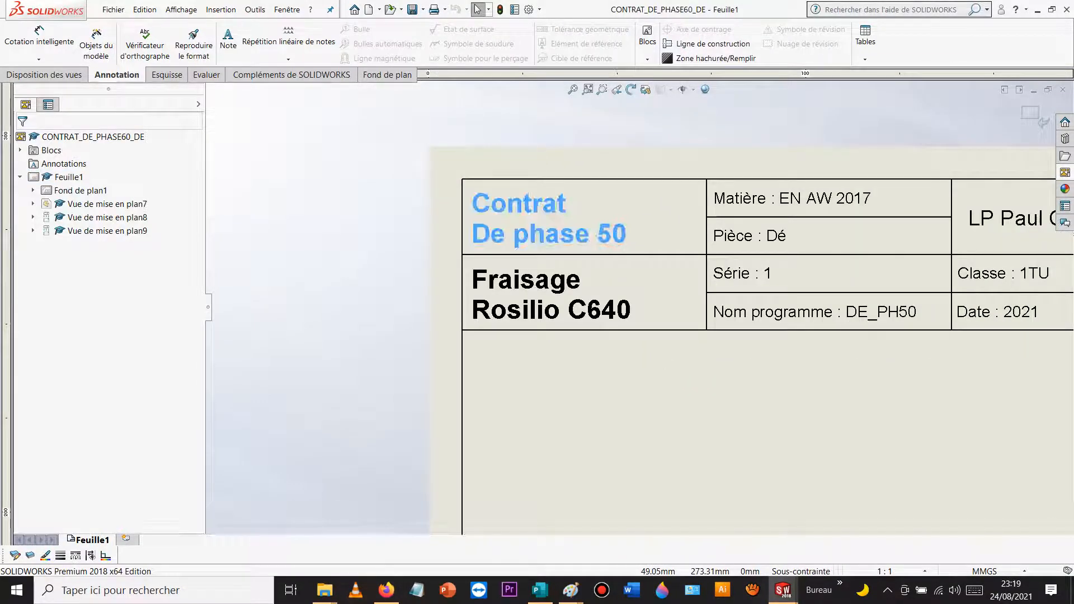
{"action": "double_click", "coordinate": [615, 240]}
{"action": "left_click", "coordinate": [612, 235]}
{"action": "key", "text": "BackSpace"}
{"action": "type", "text": "6"}
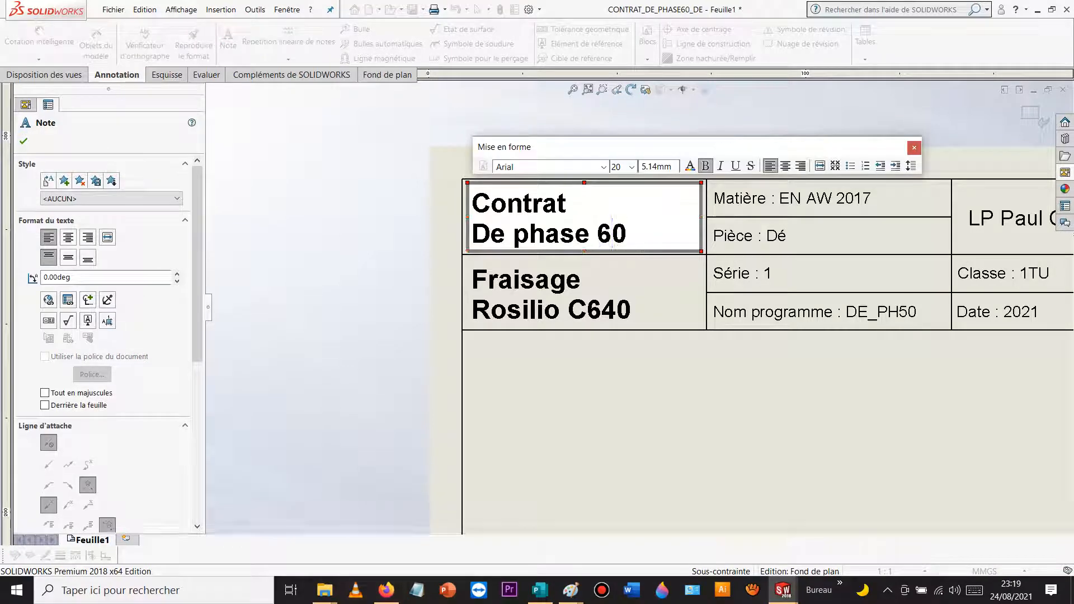
{"action": "left_click", "coordinate": [933, 380]}
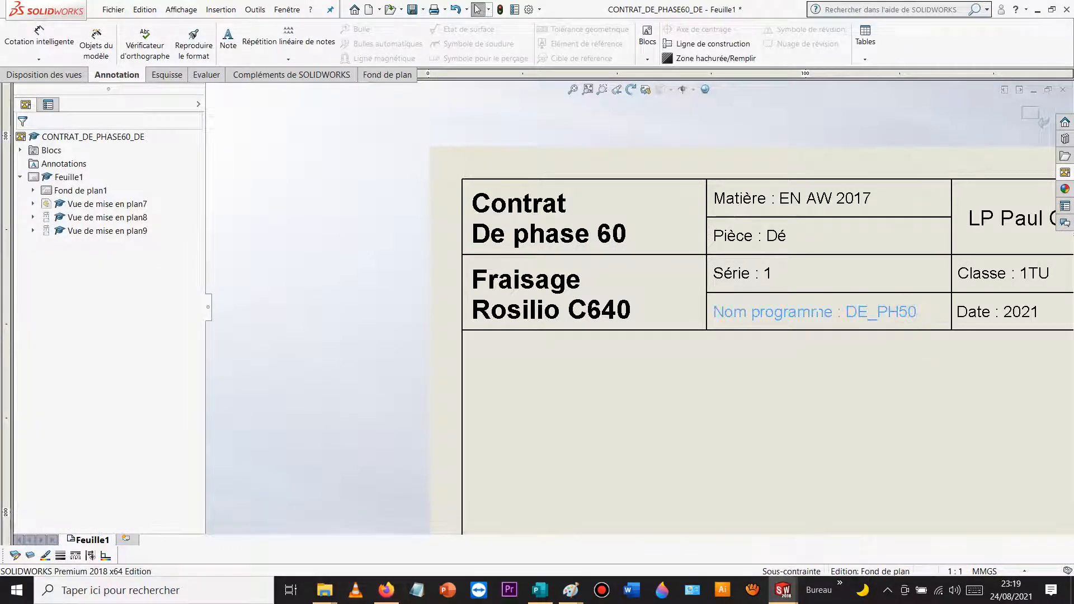
Step: Set the program name in the title block to DE_PH60 and return to the sheet
{"action": "double_click", "coordinate": [814, 311]}
{"action": "left_click", "coordinate": [908, 312]}
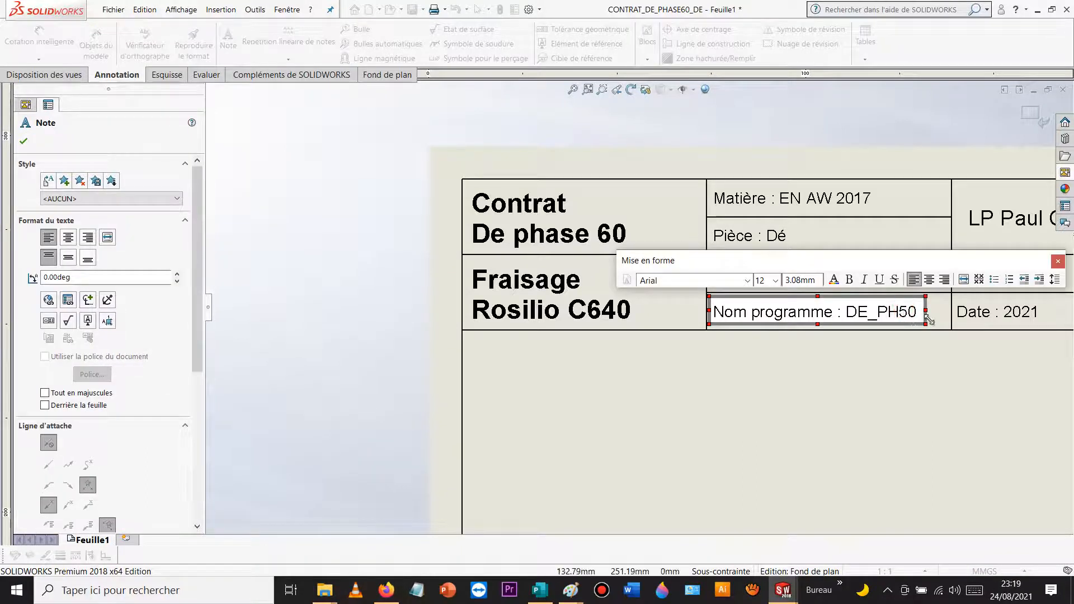
{"action": "left_click", "coordinate": [968, 396]}
{"action": "left_click", "coordinate": [1028, 121]}
Step: Delete the upper and lower die views from the phase 60 sheet, keeping the isometric view and the technological symbols
{"action": "key", "text": "f"}
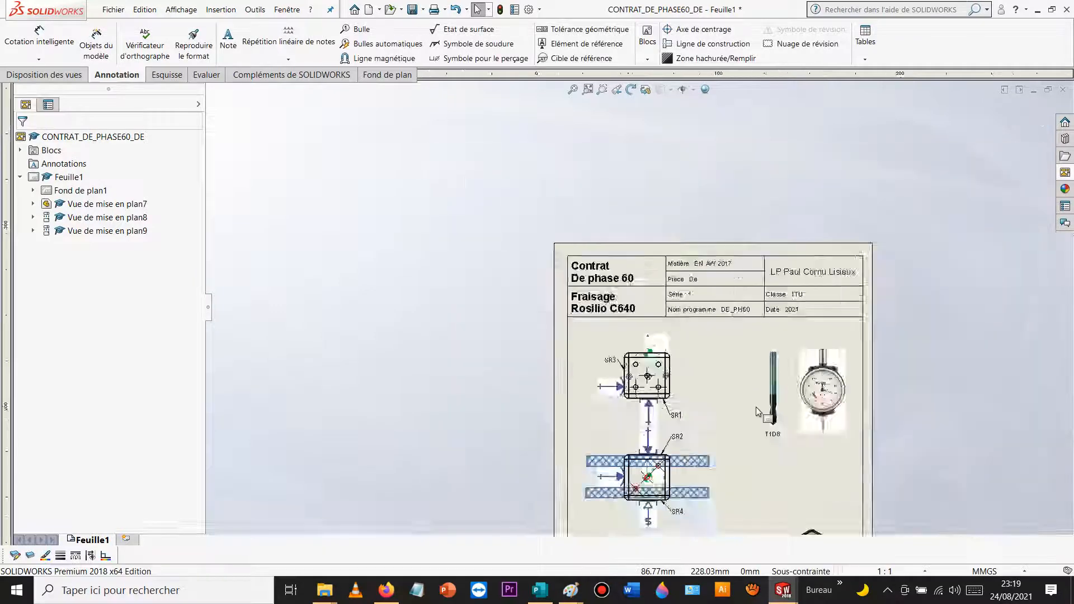
{"action": "scroll", "coordinate": [666, 400], "scroll_direction": "down", "scroll_amount": 4}
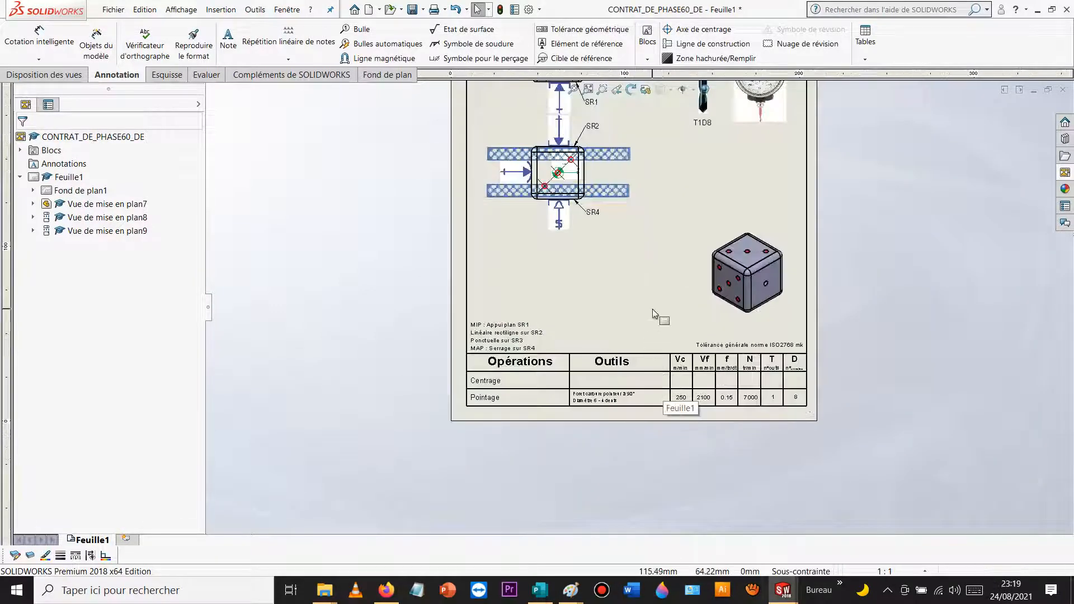
{"action": "scroll", "coordinate": [652, 309], "scroll_direction": "up", "scroll_amount": 5}
{"action": "scroll", "coordinate": [615, 273], "scroll_direction": "down", "scroll_amount": 6}
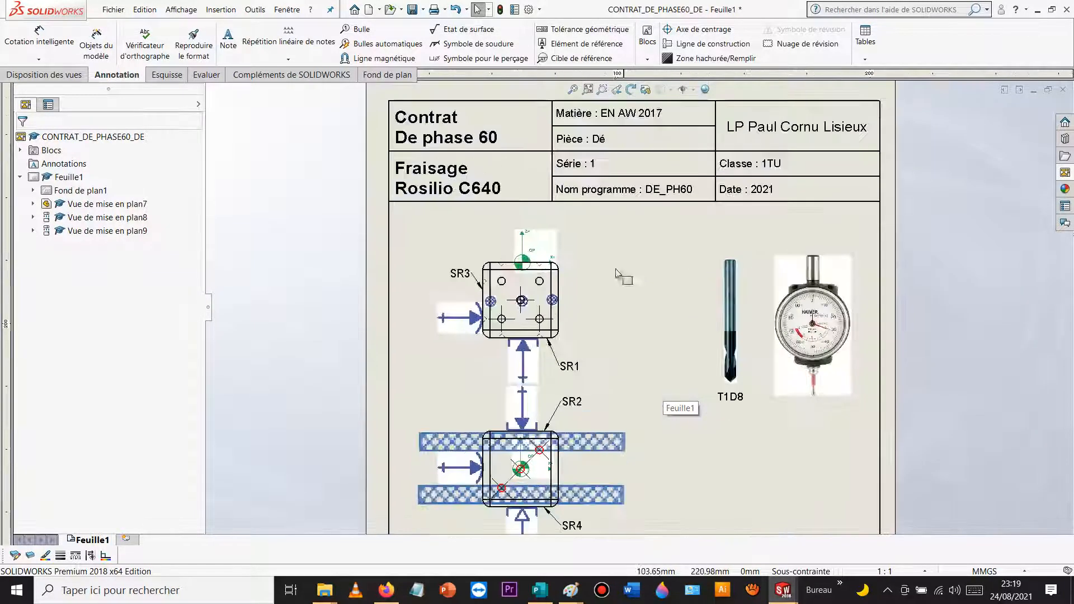
{"action": "left_click", "coordinate": [572, 295]}
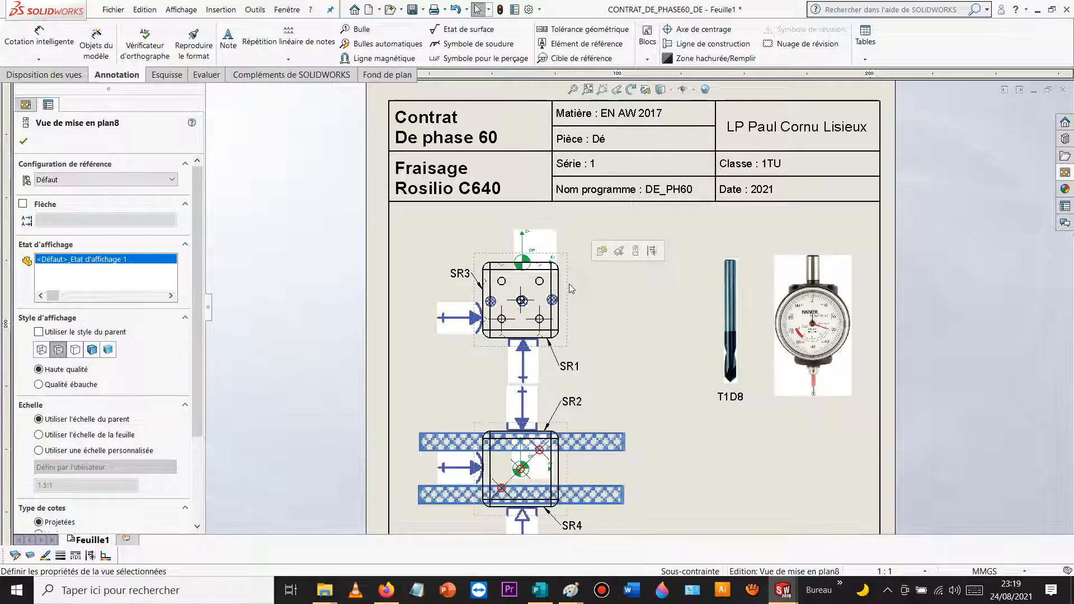
{"action": "left_click", "coordinate": [568, 463], "text": "ctrl"}
{"action": "key", "text": "Delete"}
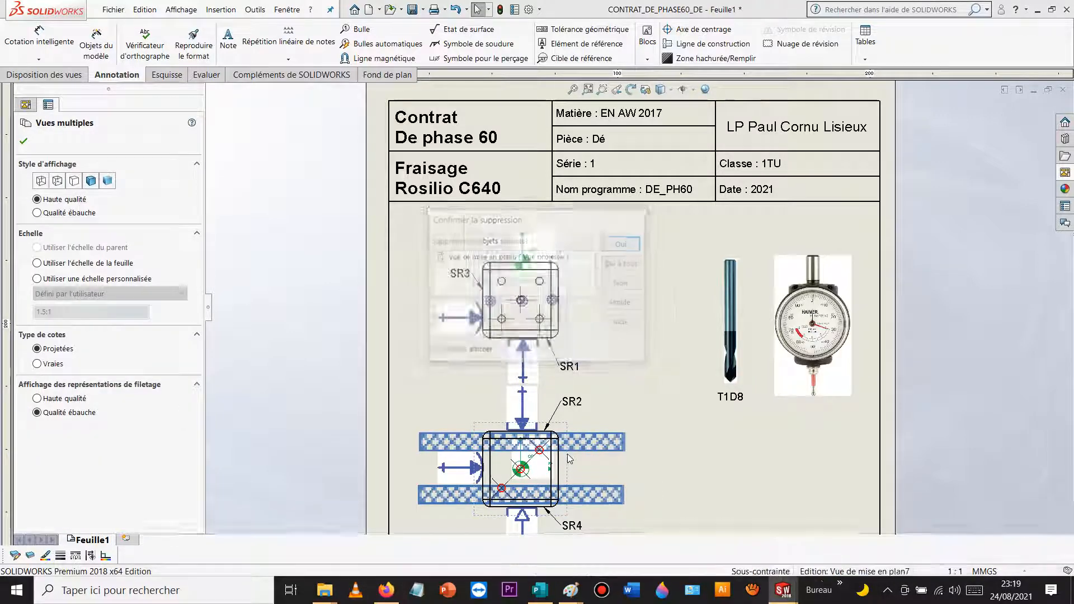
{"action": "key", "text": "Return"}
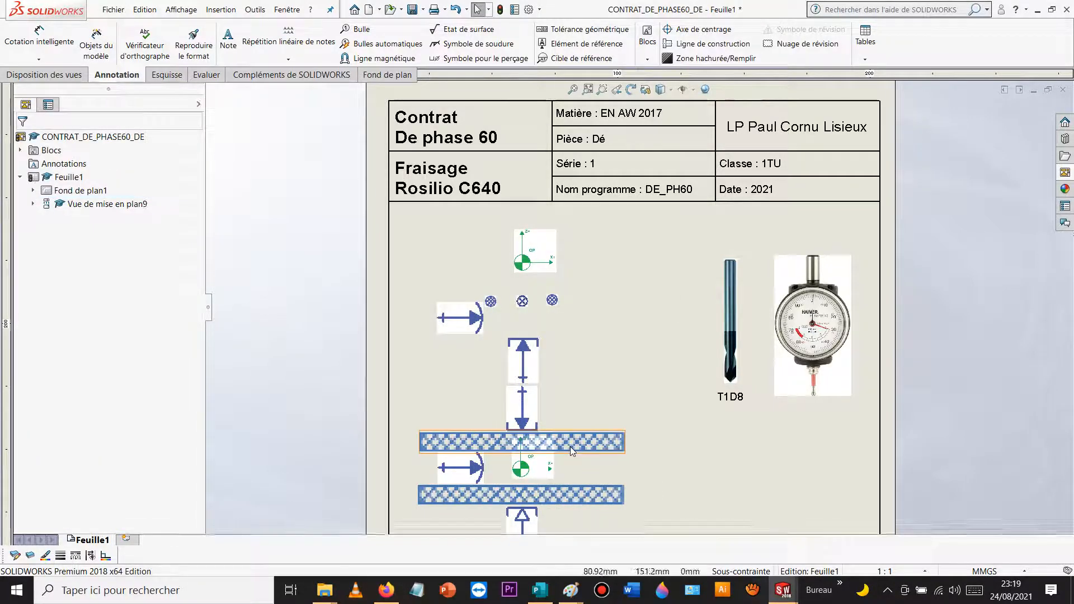
Step: Insert the die's top view (Dessus) from the DE_PH40 part beside the drill picture and set its custom scale to 1.5:1
{"action": "left_click", "coordinate": [1065, 172]}
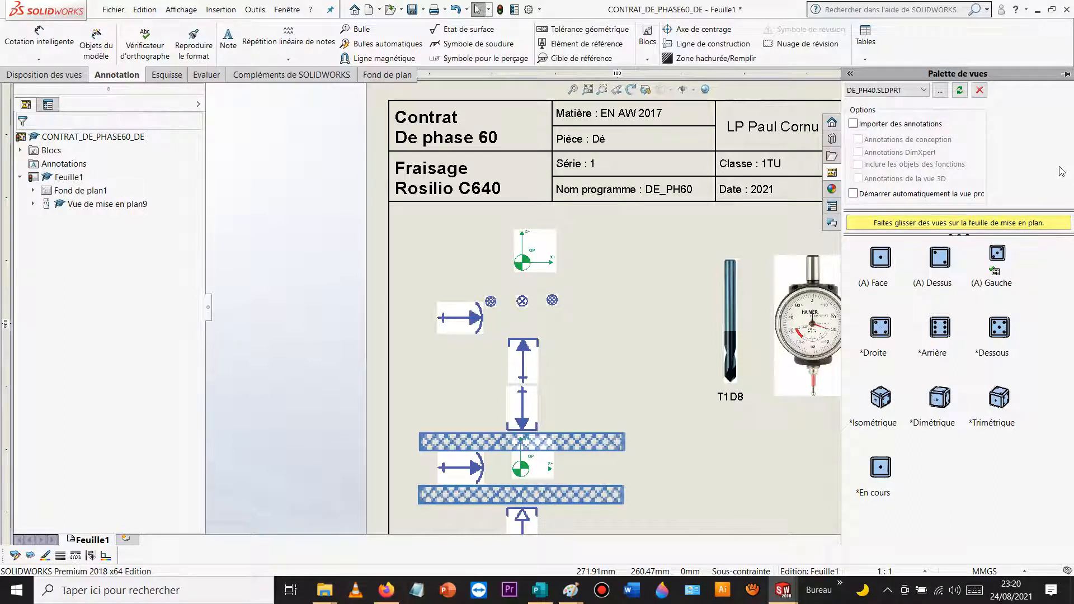
{"action": "left_click_drag", "start_coordinate": [944, 260], "coordinate": [665, 347]}
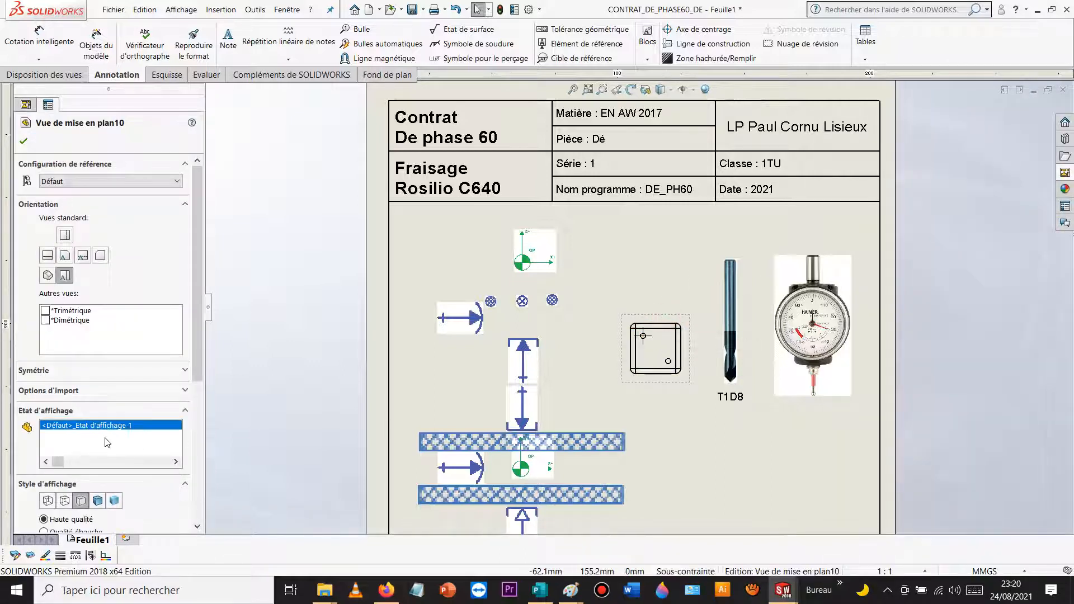
{"action": "scroll", "coordinate": [140, 386], "scroll_direction": "down", "scroll_amount": 5}
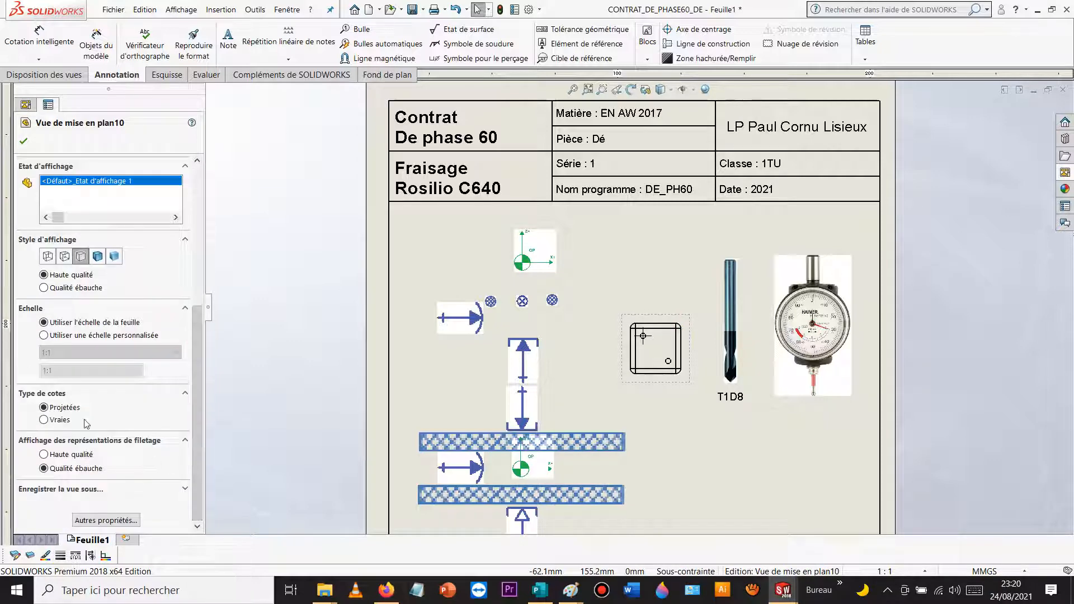
{"action": "left_click", "coordinate": [45, 334]}
{"action": "left_click", "coordinate": [59, 352]}
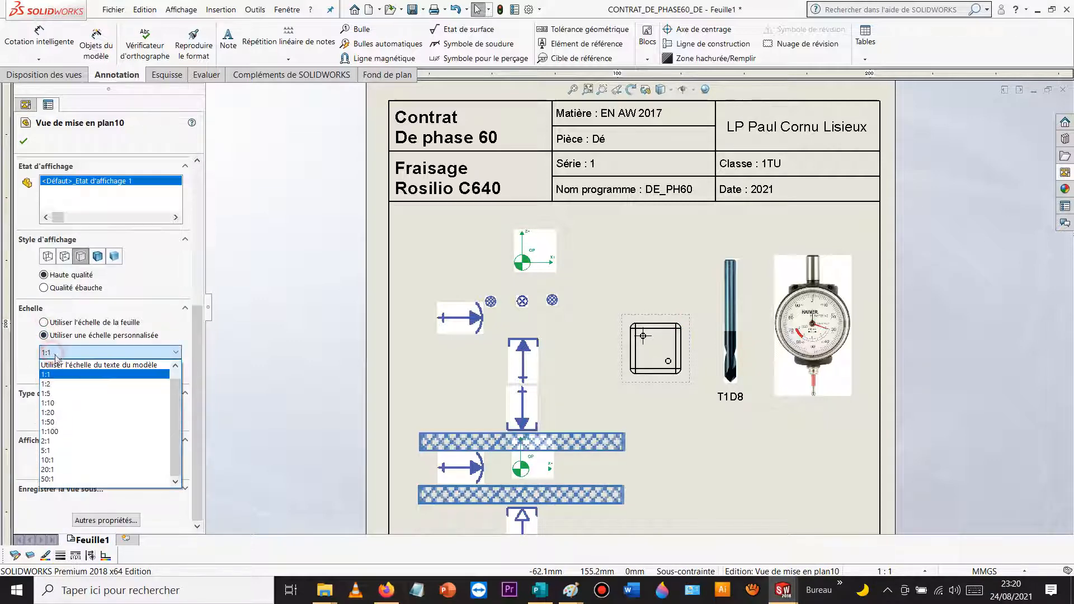
{"action": "left_click", "coordinate": [73, 363]}
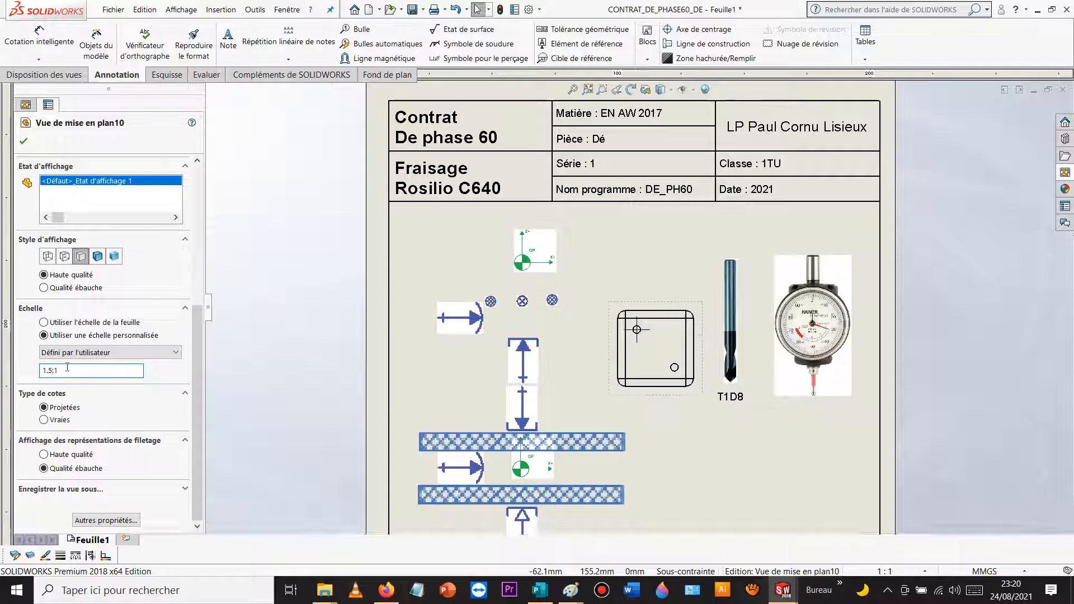
{"action": "left_click", "coordinate": [23, 142]}
Step: Project a view directly above the new die view and an isometric view diagonally up from it
{"action": "left_click", "coordinate": [657, 302]}
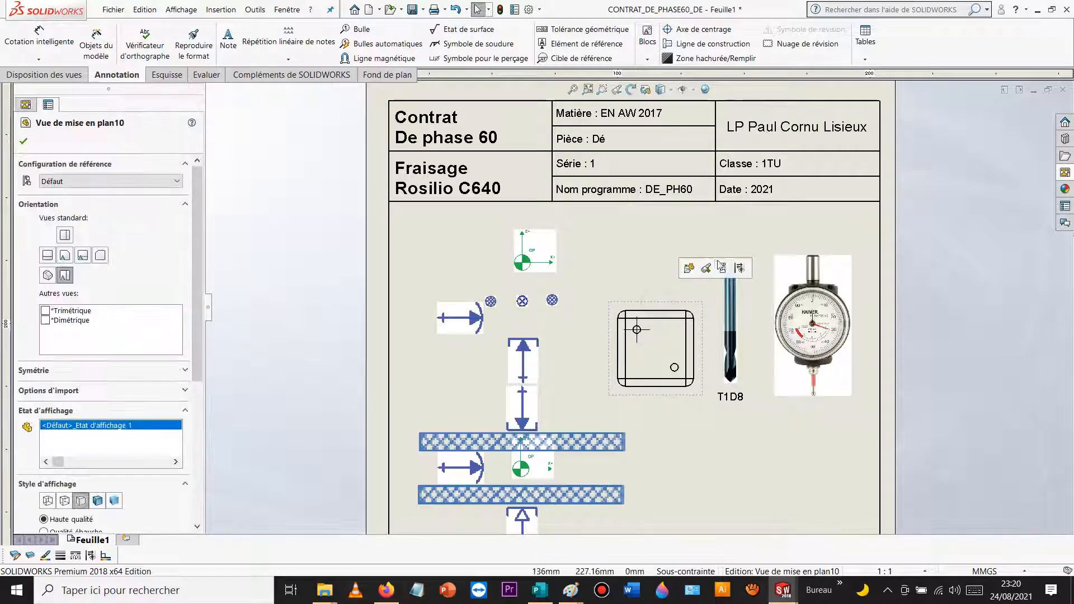
{"action": "left_click", "coordinate": [720, 265]}
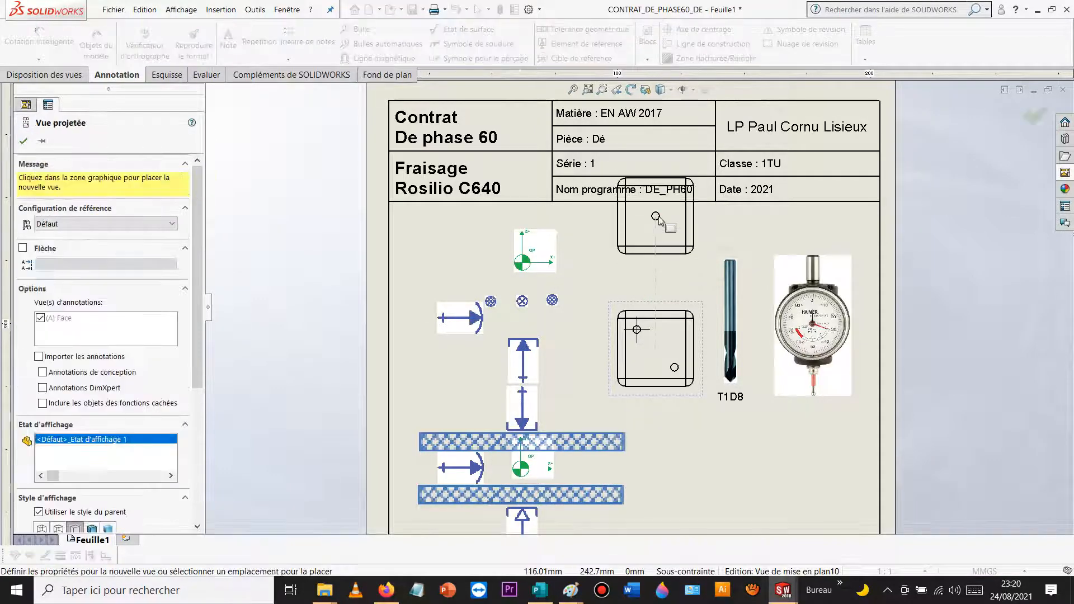
{"action": "left_click", "coordinate": [658, 216]}
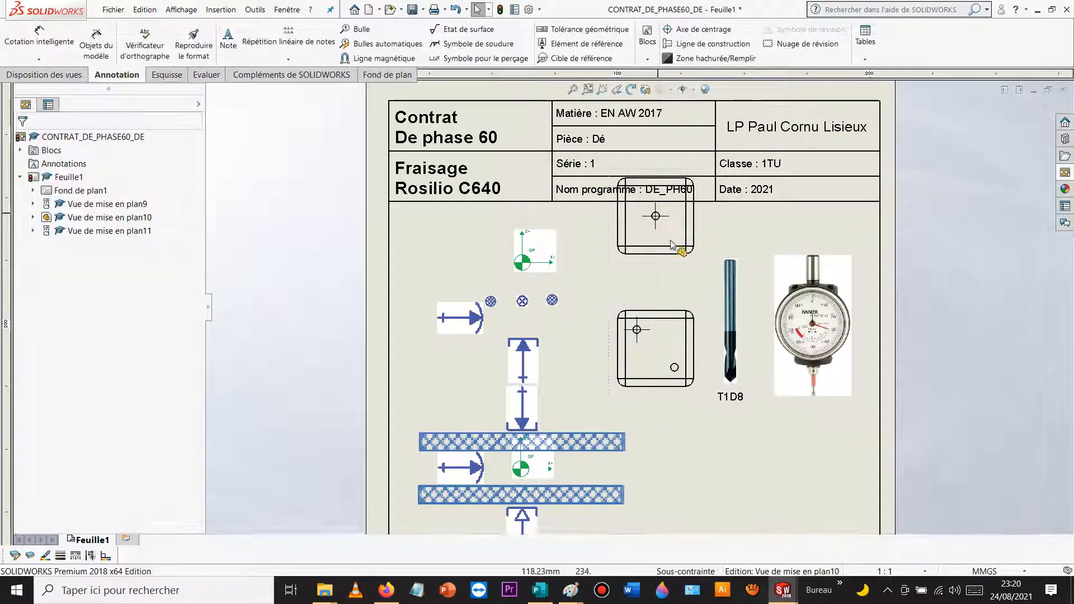
{"action": "left_click", "coordinate": [700, 263]}
{"action": "left_click", "coordinate": [763, 227]}
{"action": "left_click", "coordinate": [895, 116]}
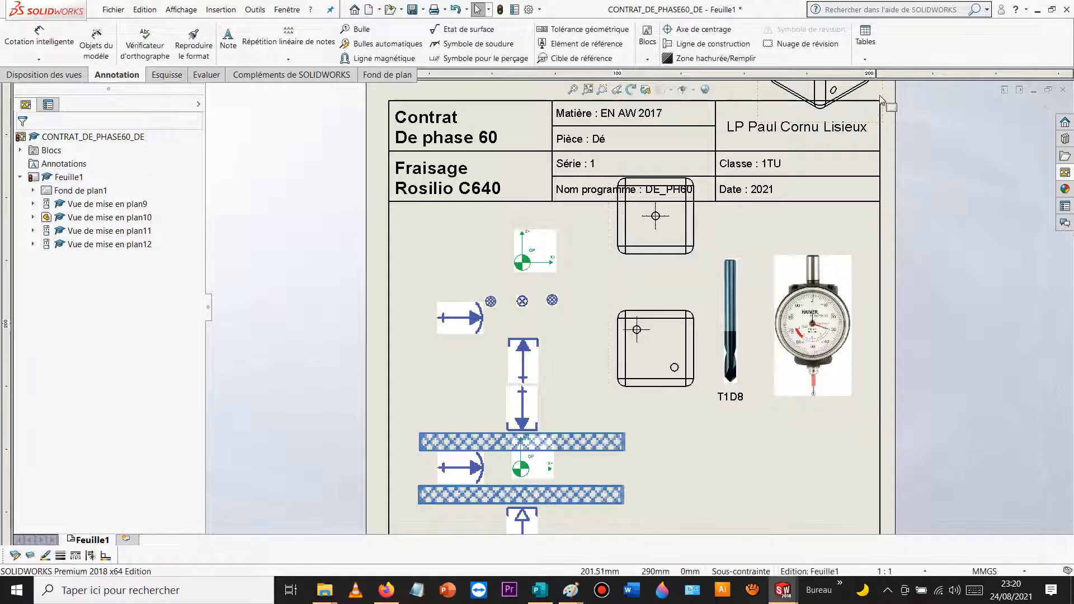
Step: Move the new isometric view below the dial indicator and delete the old shaded isometric view
{"action": "left_click_drag", "start_coordinate": [879, 98], "coordinate": [840, 529]}
{"action": "scroll", "coordinate": [843, 521], "scroll_direction": "up", "scroll_amount": 2}
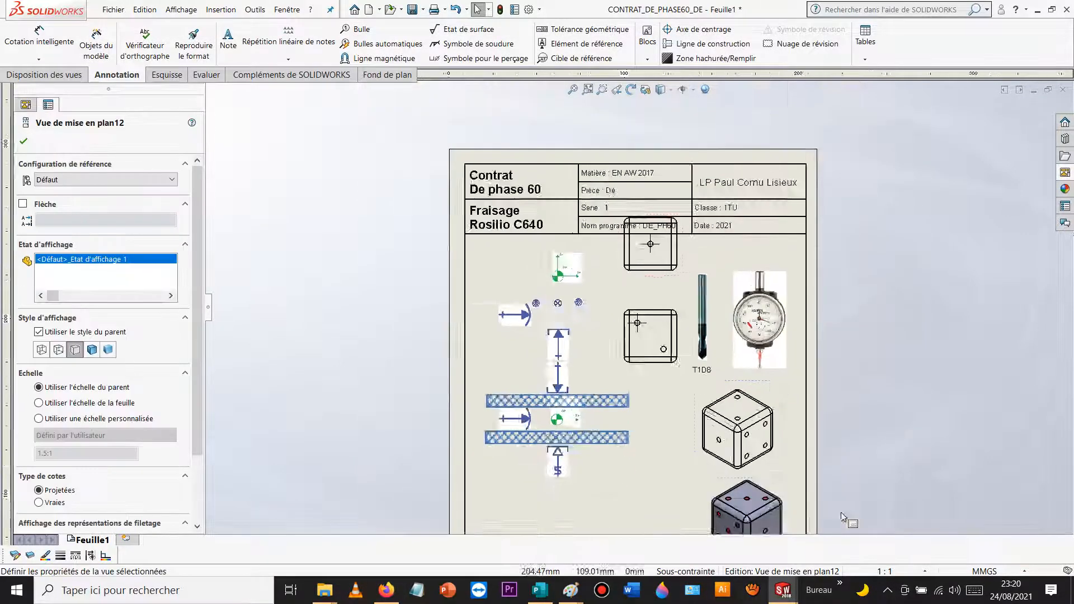
{"action": "scroll", "coordinate": [696, 469], "scroll_direction": "down", "scroll_amount": 3}
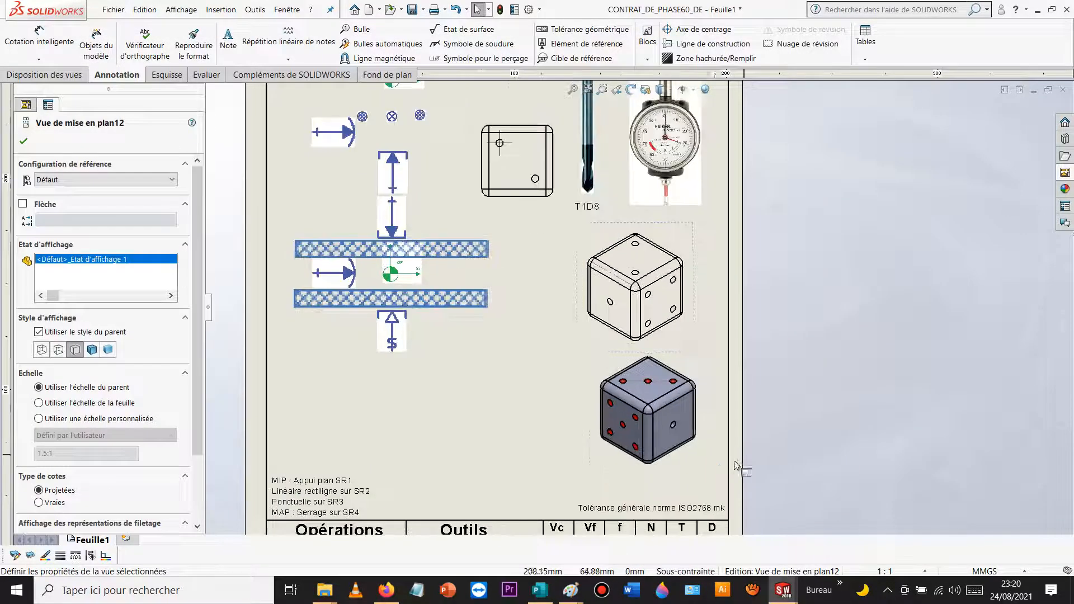
{"action": "left_click", "coordinate": [692, 480]}
{"action": "key", "text": "Delete"}
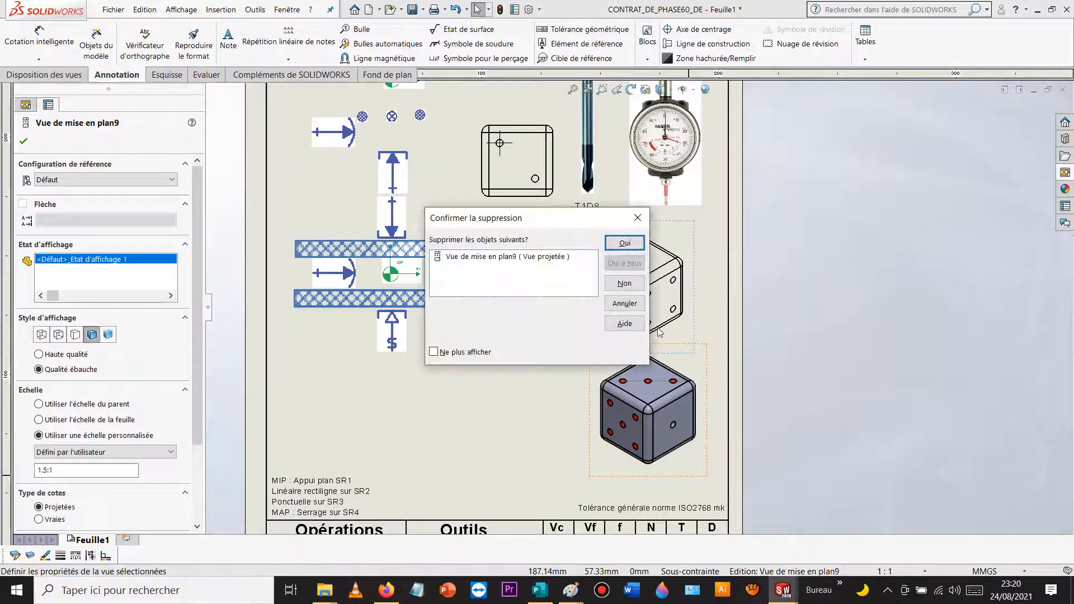
{"action": "left_click", "coordinate": [625, 242]}
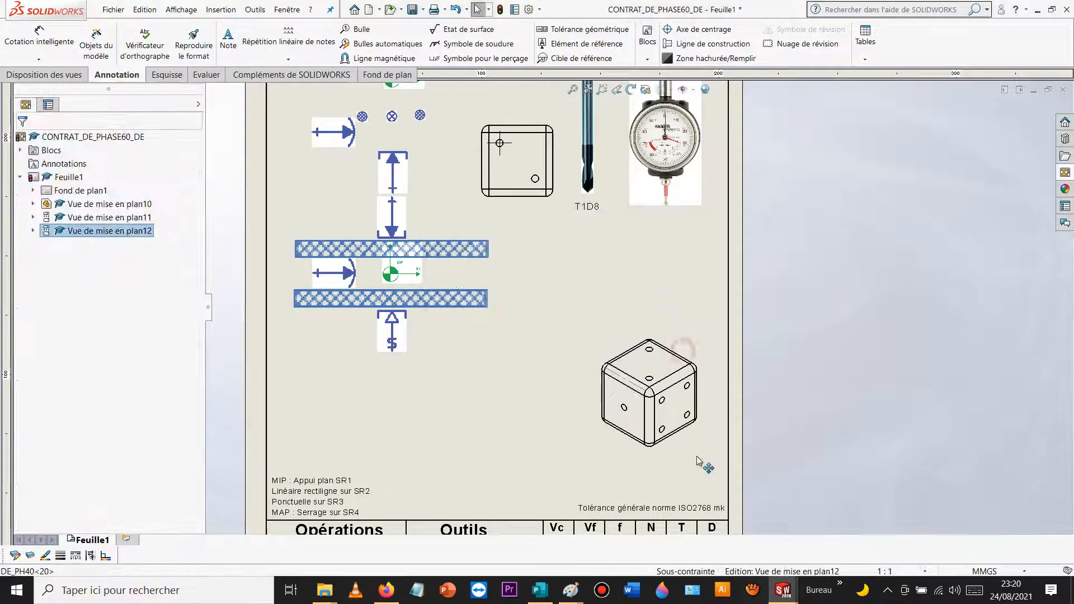
Step: Display the new isometric die view as shaded with edges
{"action": "left_click", "coordinate": [697, 474]}
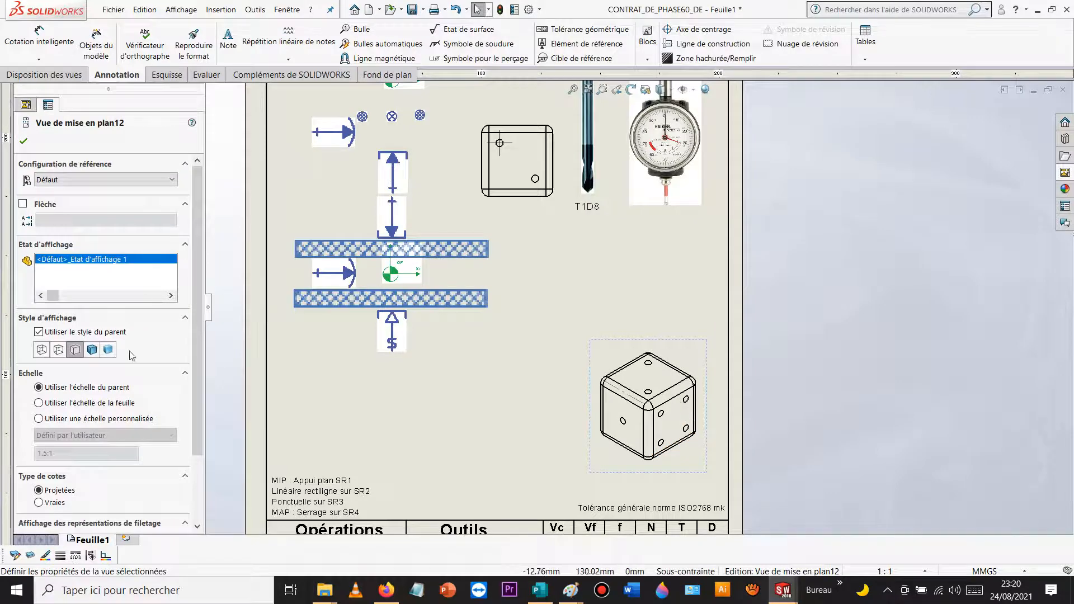
{"action": "left_click", "coordinate": [91, 350]}
{"action": "left_click", "coordinate": [585, 269]}
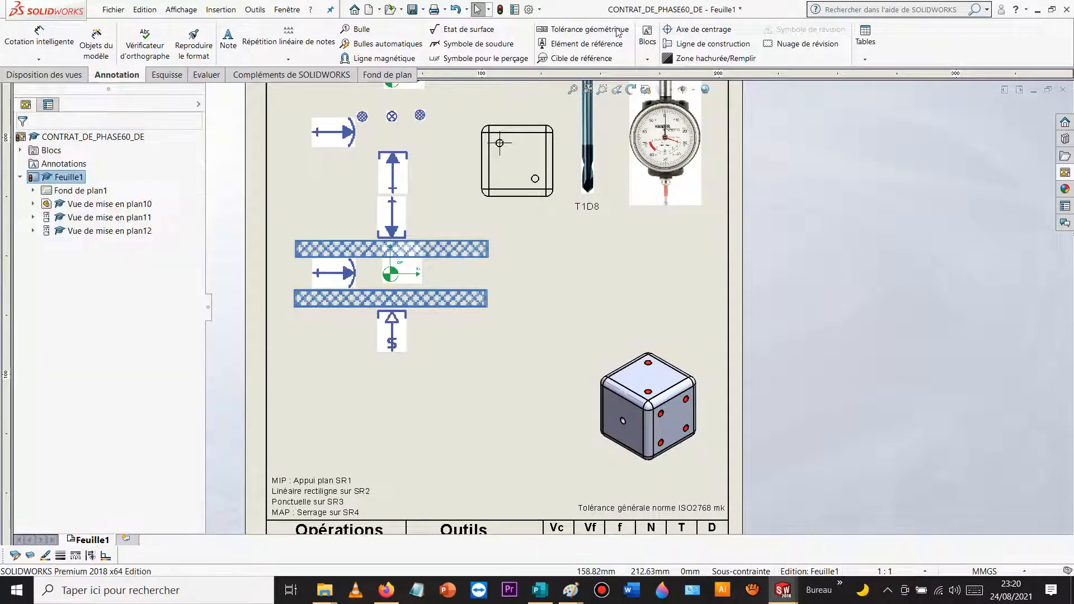
Step: Colour the two hole circles of the lower die view red
{"action": "scroll", "coordinate": [504, 135], "scroll_direction": "down", "scroll_amount": 4}
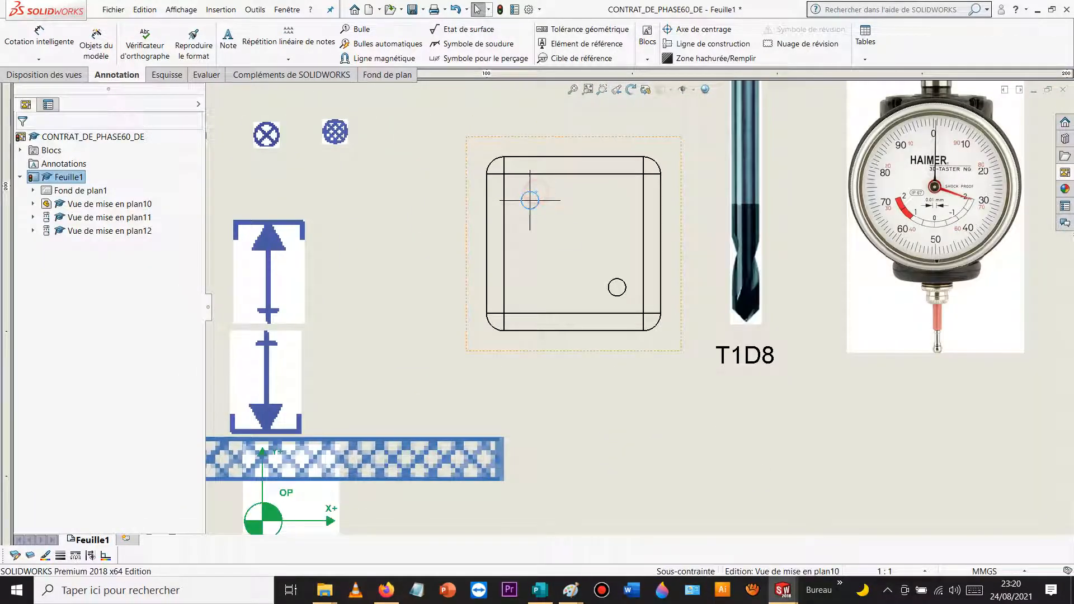
{"action": "left_click", "coordinate": [615, 288]}
{"action": "key", "text": "f"}
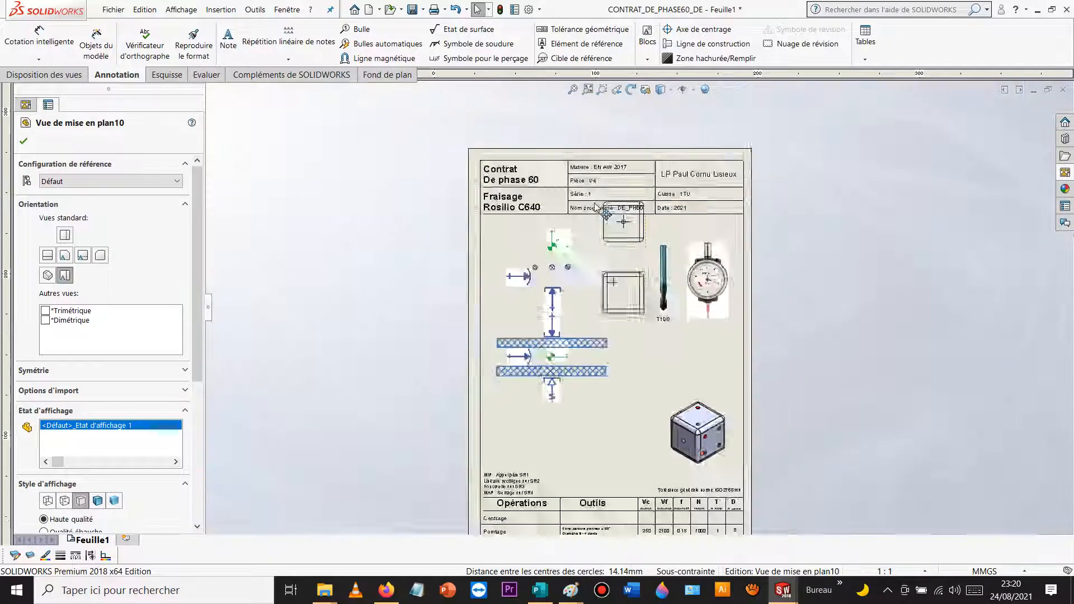
{"action": "scroll", "coordinate": [679, 312], "scroll_direction": "down", "scroll_amount": 4}
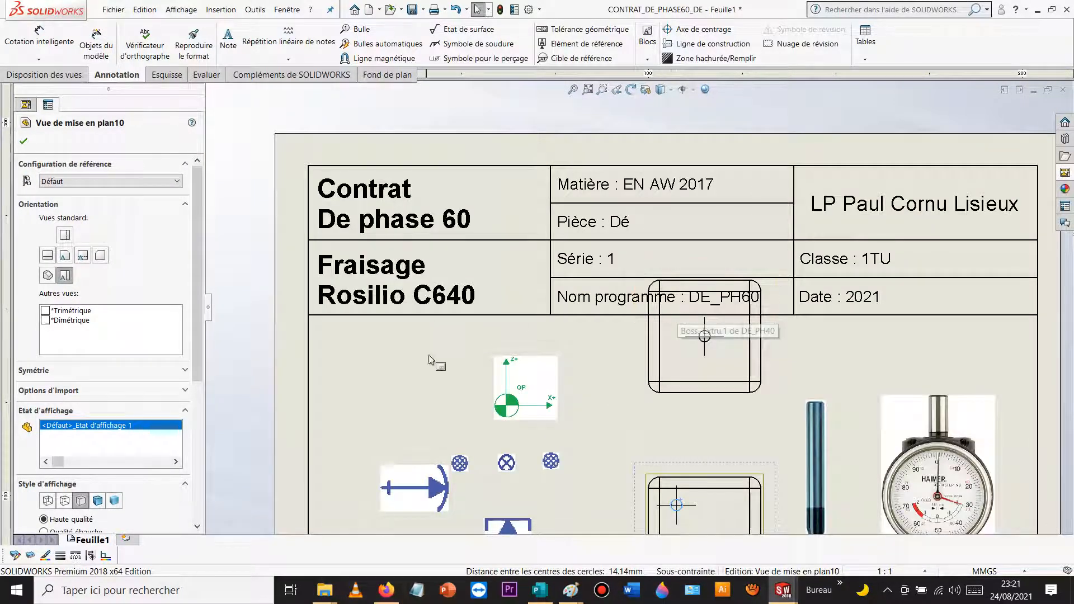
{"action": "left_click", "coordinate": [45, 557]}
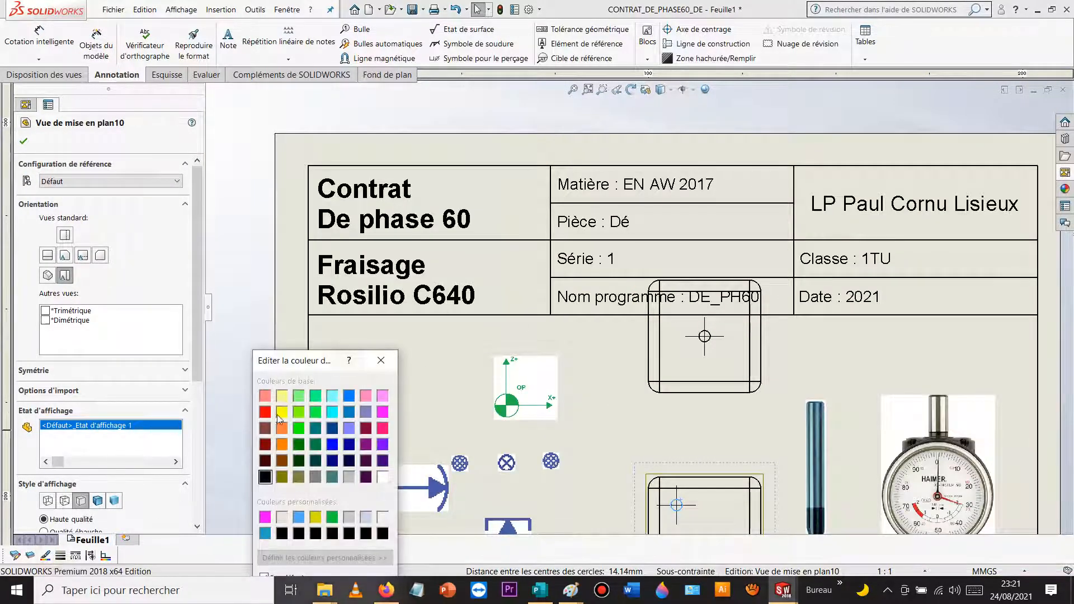
{"action": "left_click_drag", "start_coordinate": [298, 358], "coordinate": [263, 172]}
{"action": "left_click", "coordinate": [239, 419]}
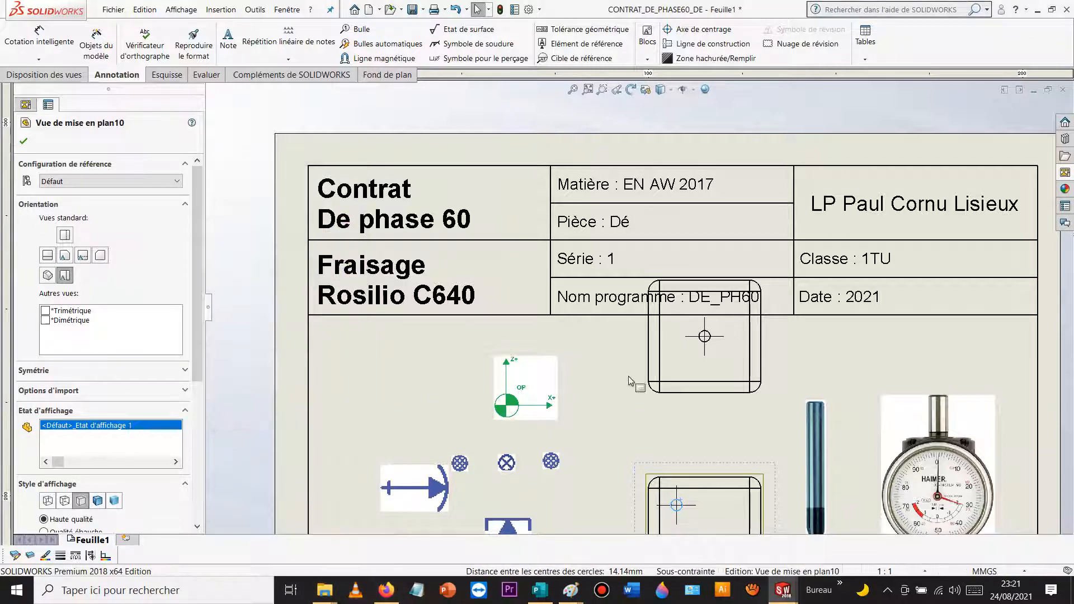
Step: Show hidden lines in the upper die view and colour the two hidden hole profiles along its top edge red
{"action": "left_click", "coordinate": [650, 412]}
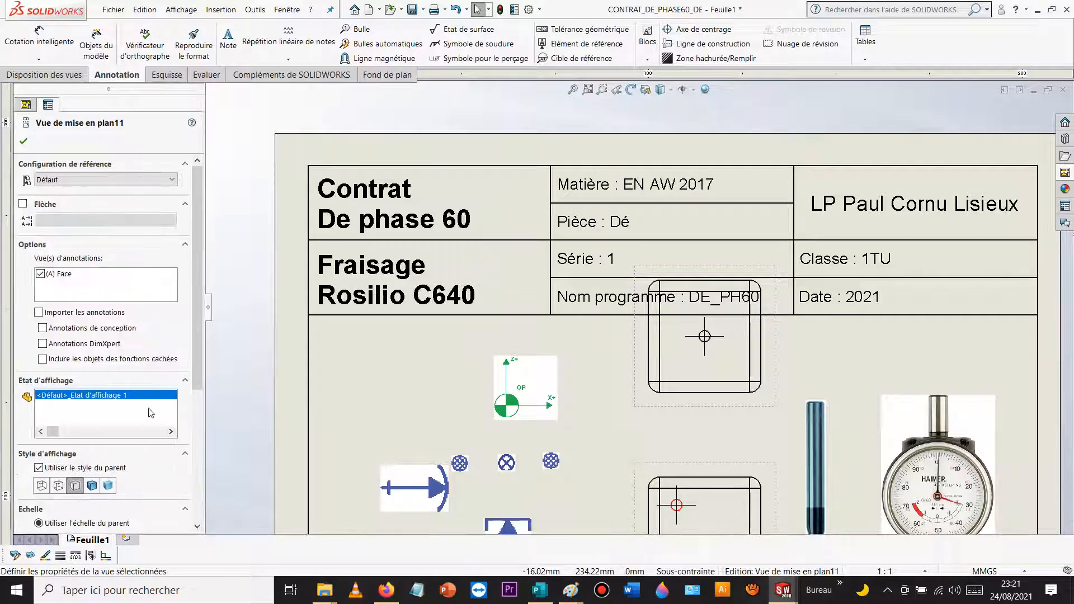
{"action": "left_click", "coordinate": [58, 486]}
{"action": "scroll", "coordinate": [727, 292], "scroll_direction": "down", "scroll_amount": 4}
{"action": "left_click", "coordinate": [606, 270]}
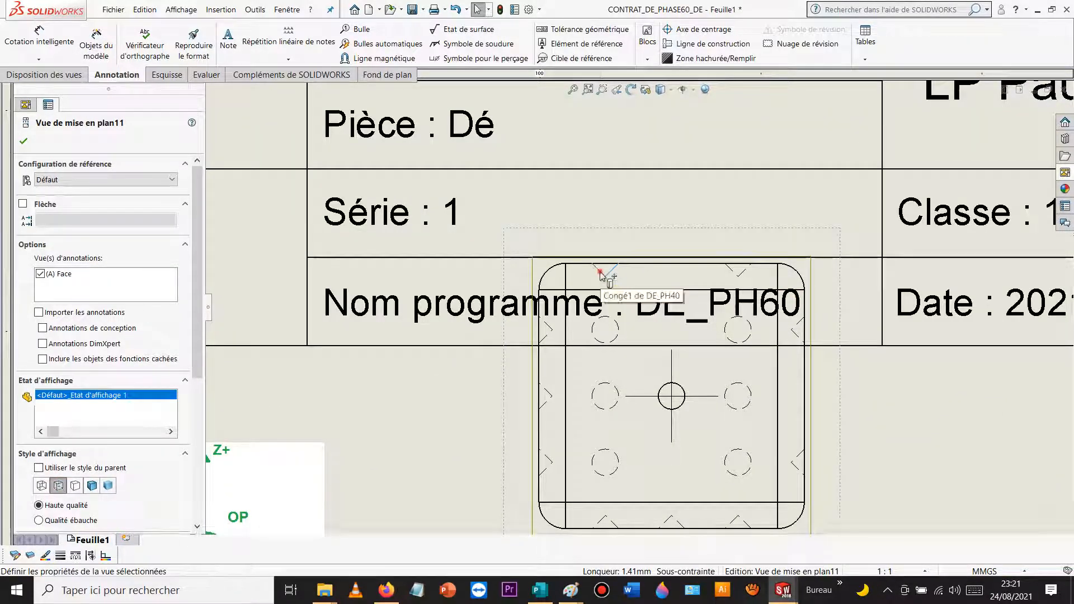
{"action": "left_click", "coordinate": [738, 271], "text": "ctrl"}
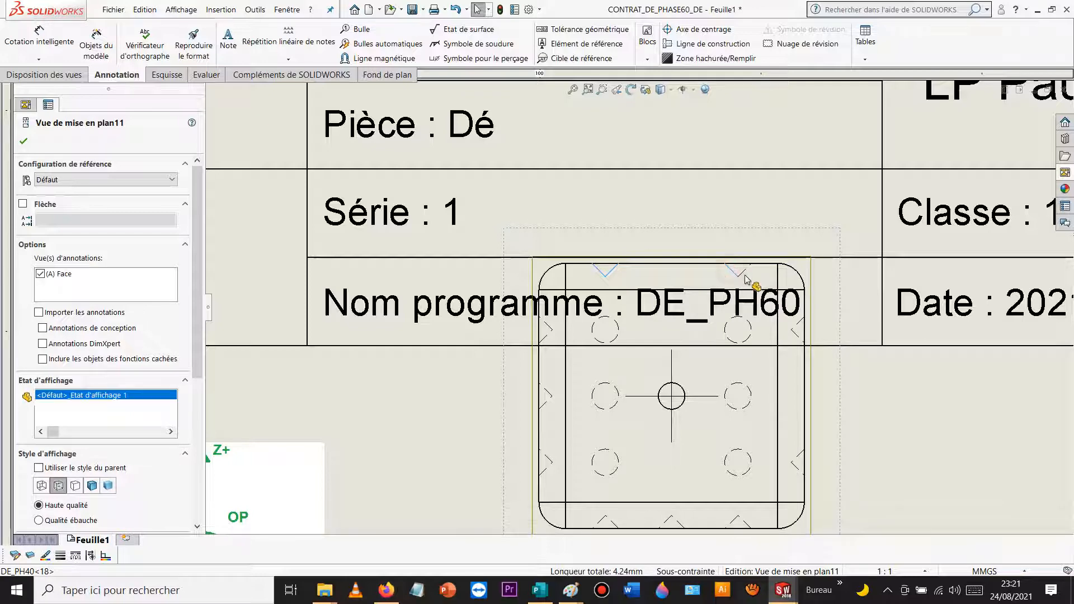
{"action": "left_click", "coordinate": [45, 556]}
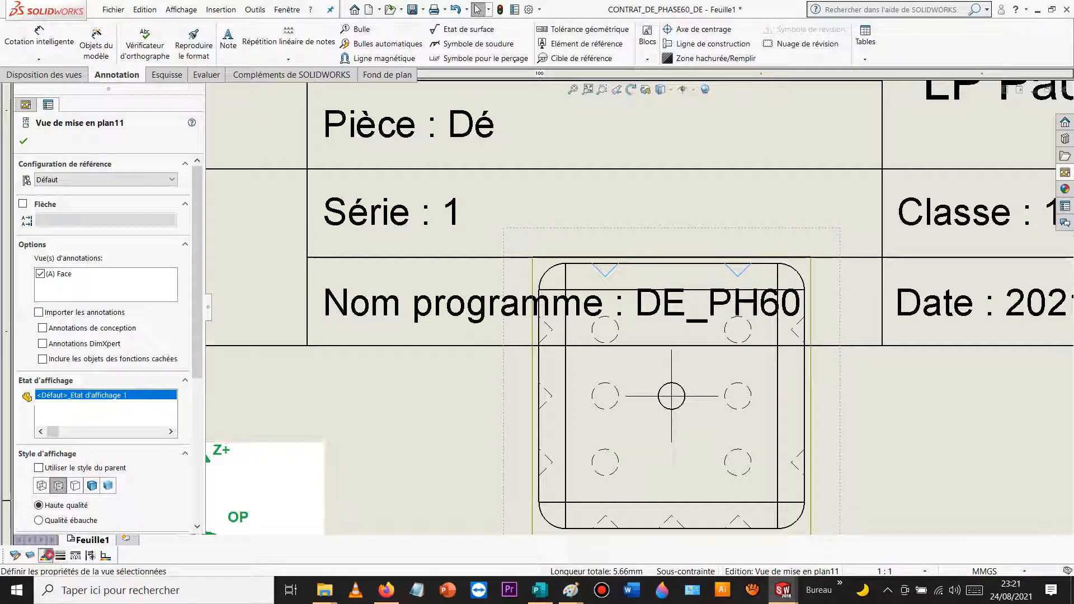
{"action": "left_click", "coordinate": [483, 217]}
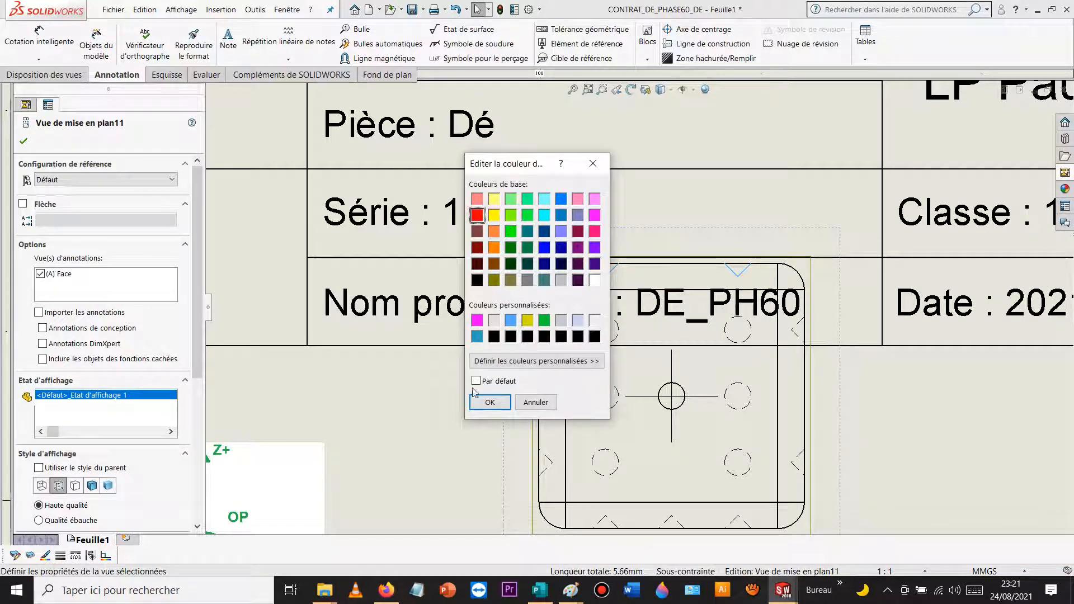
{"action": "left_click", "coordinate": [480, 407]}
{"action": "left_click", "coordinate": [429, 448]}
Step: Move the lower die view onto the hatched jaws so its edges meet the surrounding clamping and locating symbols
{"action": "scroll", "coordinate": [431, 447], "scroll_direction": "up", "scroll_amount": 10}
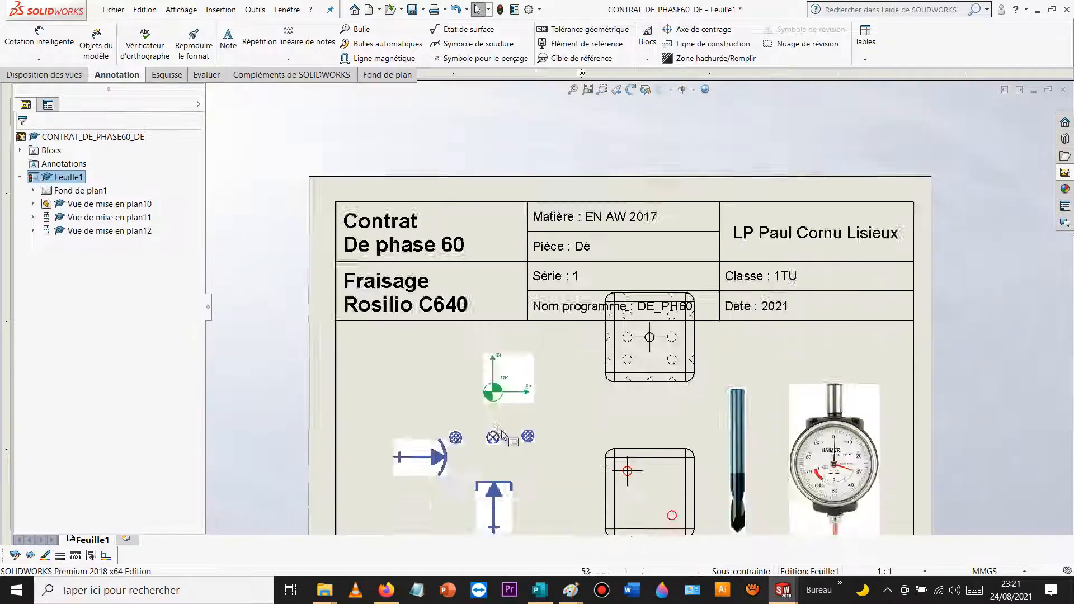
{"action": "scroll", "coordinate": [548, 425], "scroll_direction": "up", "scroll_amount": 2}
{"action": "scroll", "coordinate": [627, 411], "scroll_direction": "down", "scroll_amount": 5}
{"action": "mouse_move", "coordinate": [669, 332]}
{"action": "left_mouse_down"}
{"action": "mouse_move", "coordinate": [656, 357]}
{"action": "mouse_move", "coordinate": [559, 432]}
{"action": "left_mouse_up"}
{"action": "scroll", "coordinate": [559, 433], "scroll_direction": "up", "scroll_amount": 10}
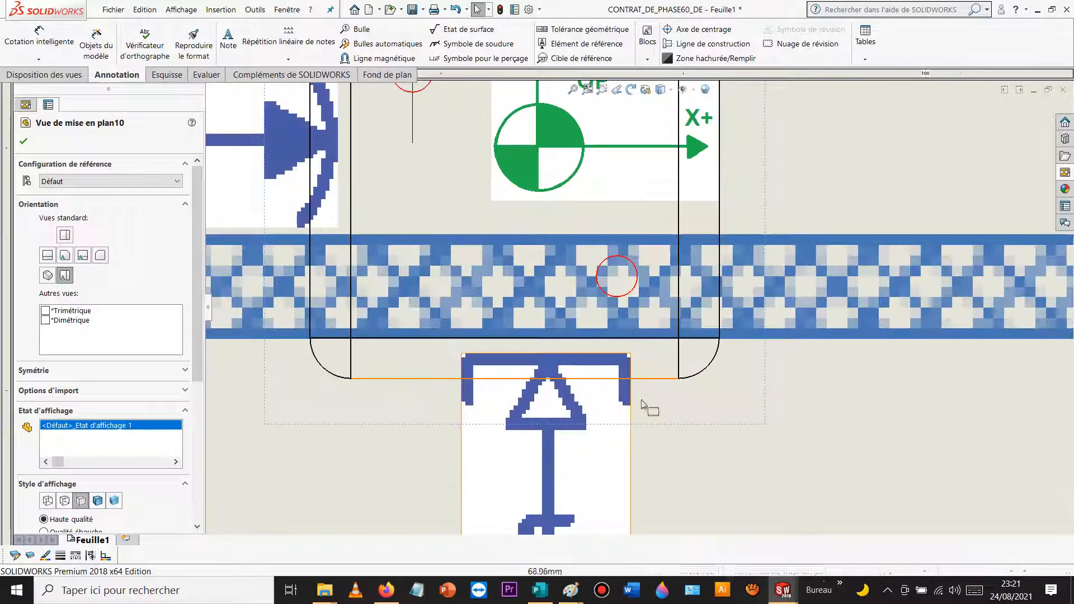
{"action": "mouse_move", "coordinate": [661, 424]}
{"action": "left_mouse_down"}
{"action": "mouse_move", "coordinate": [684, 395]}
{"action": "mouse_move", "coordinate": [695, 428]}
{"action": "mouse_move", "coordinate": [713, 410]}
{"action": "left_mouse_up"}
{"action": "left_click", "coordinate": [818, 419]}
{"action": "scroll", "coordinate": [841, 332], "scroll_direction": "up", "scroll_amount": 6}
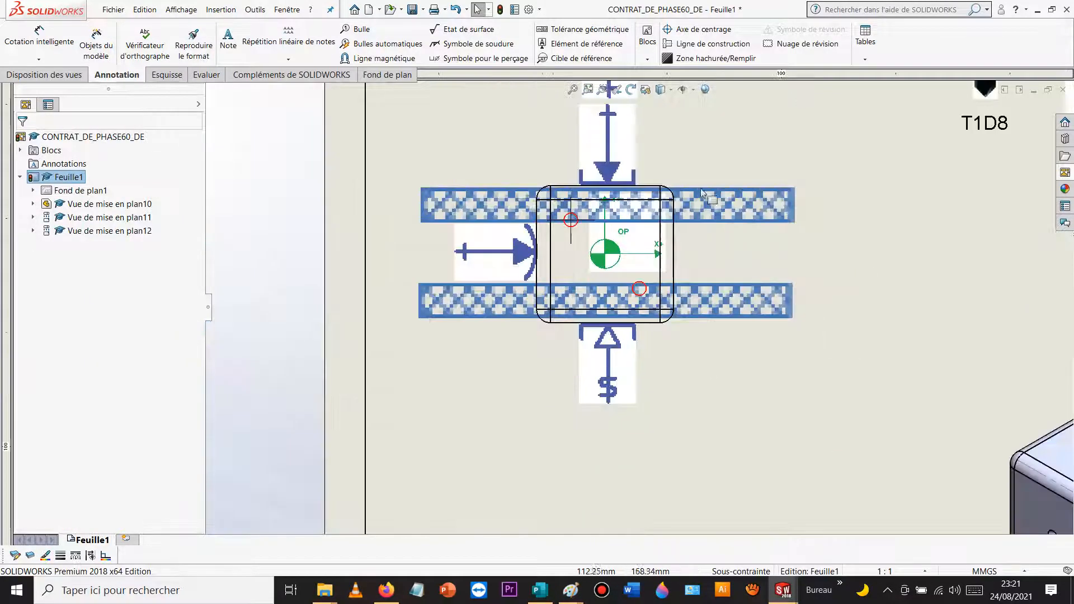
Step: Move the upper die view down onto its support symbols, with its top edge at the OP origin
{"action": "scroll", "coordinate": [732, 225], "scroll_direction": "up", "scroll_amount": 8}
{"action": "scroll", "coordinate": [668, 271], "scroll_direction": "down", "scroll_amount": 6}
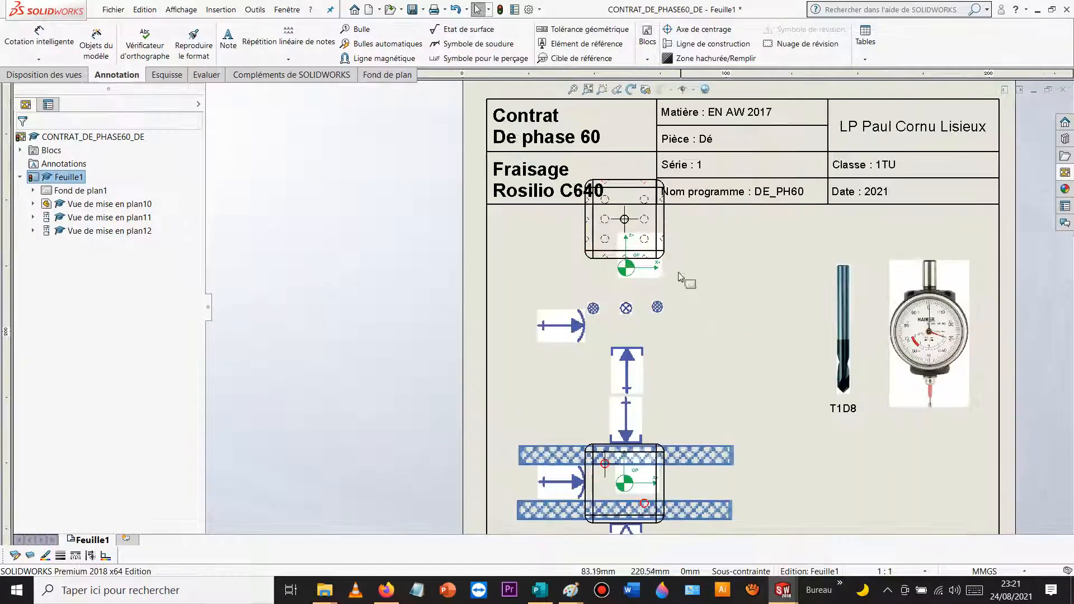
{"action": "mouse_move", "coordinate": [673, 267]}
{"action": "left_mouse_down"}
{"action": "mouse_move", "coordinate": [686, 358]}
{"action": "mouse_move", "coordinate": [658, 347]}
{"action": "left_mouse_up"}
{"action": "scroll", "coordinate": [672, 358], "scroll_direction": "down", "scroll_amount": 3}
{"action": "left_click", "coordinate": [655, 347]}
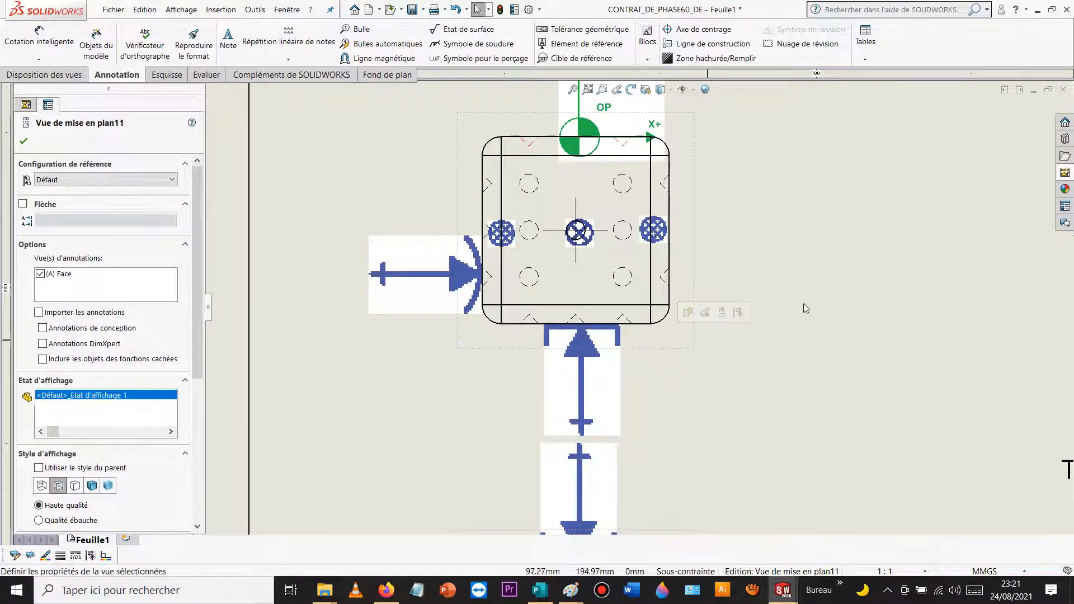
{"action": "left_click", "coordinate": [810, 229]}
Step: Add a note SR1 with a leader to the bottom edge of the upper die view
{"action": "left_click", "coordinate": [234, 39]}
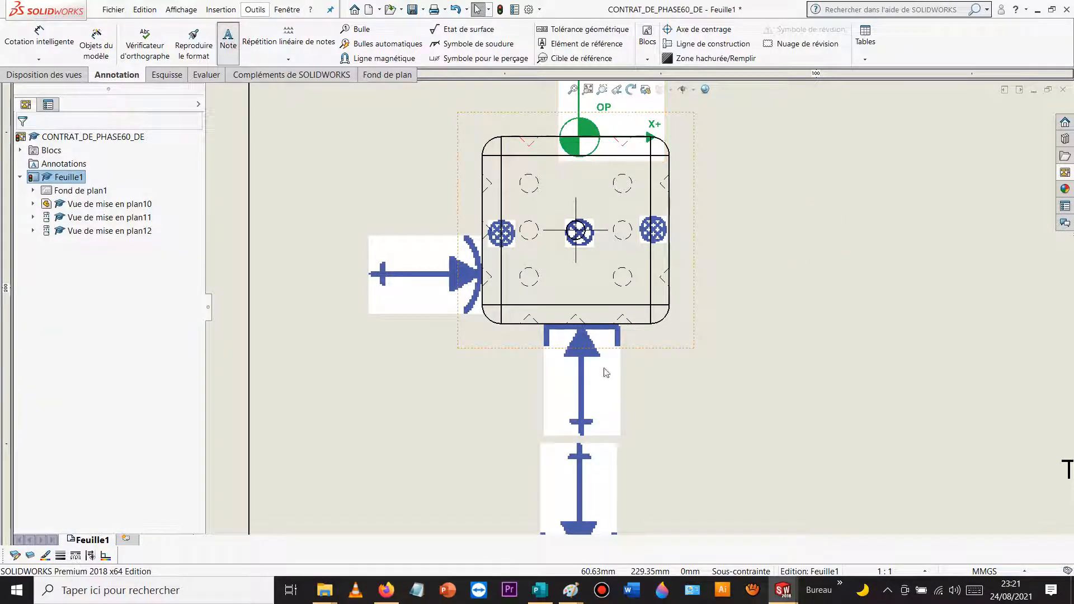
{"action": "left_click", "coordinate": [641, 329]}
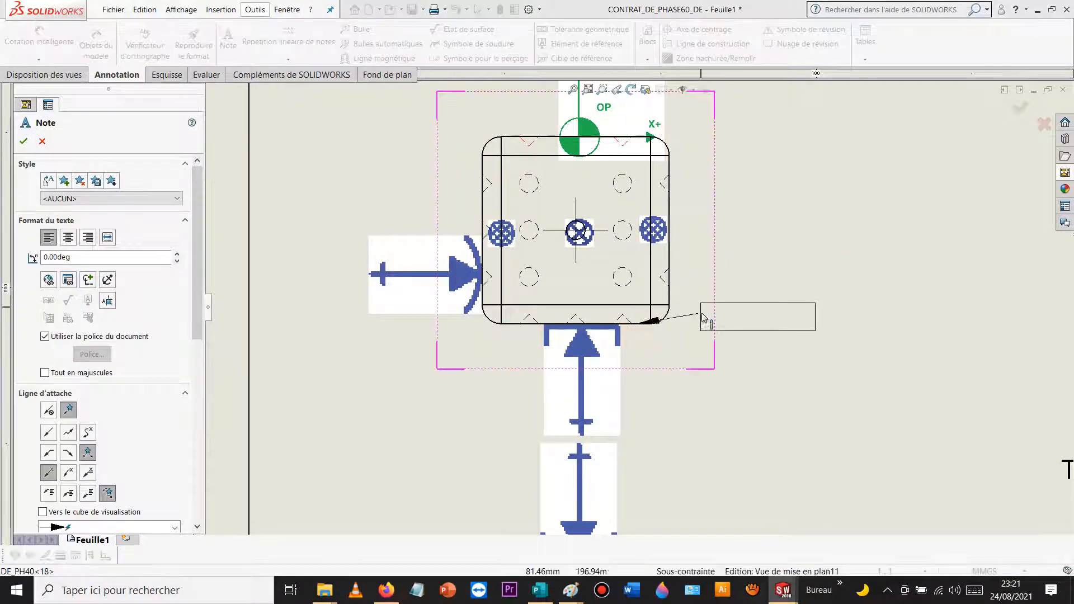
{"action": "left_click", "coordinate": [676, 382]}
{"action": "type", "text": "SR1"}
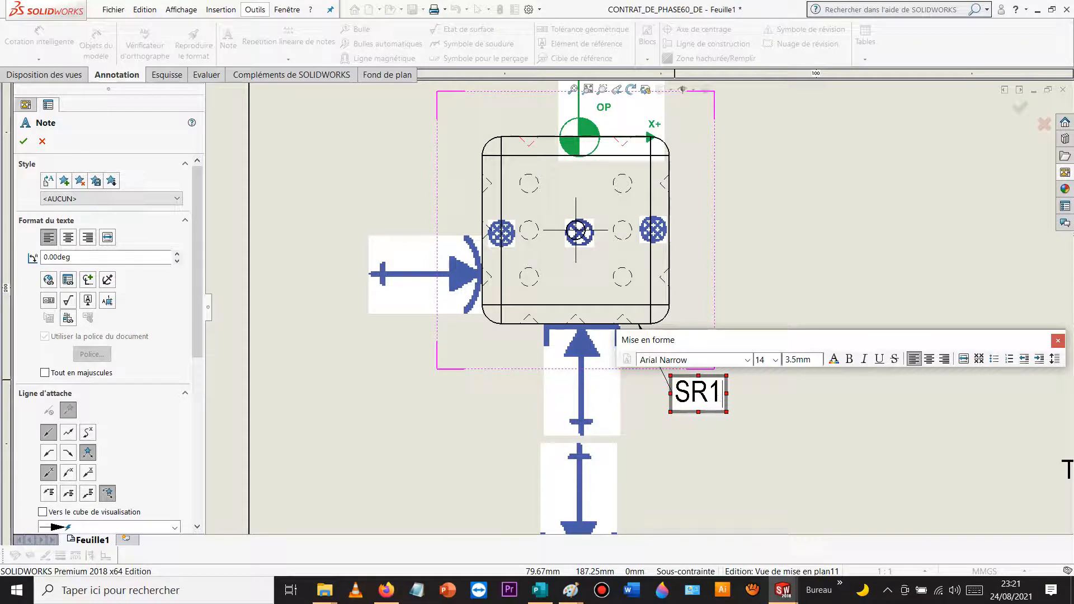
{"action": "left_click", "coordinate": [763, 235]}
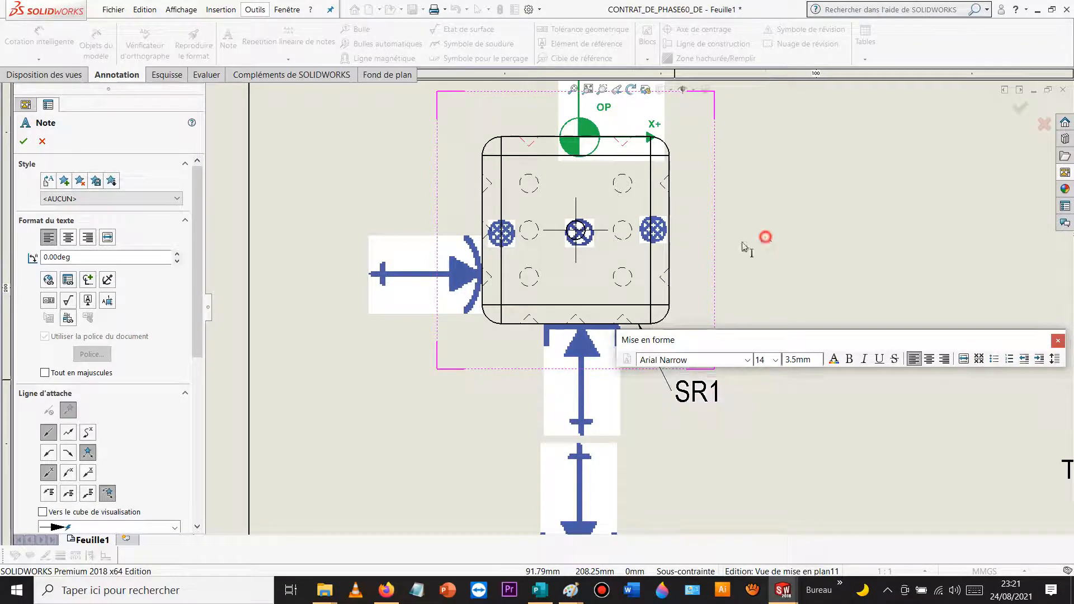
Step: Add a note SR3 with a leader to the left edge of the upper die view
{"action": "left_click", "coordinate": [482, 204]}
{"action": "left_click", "coordinate": [403, 144]}
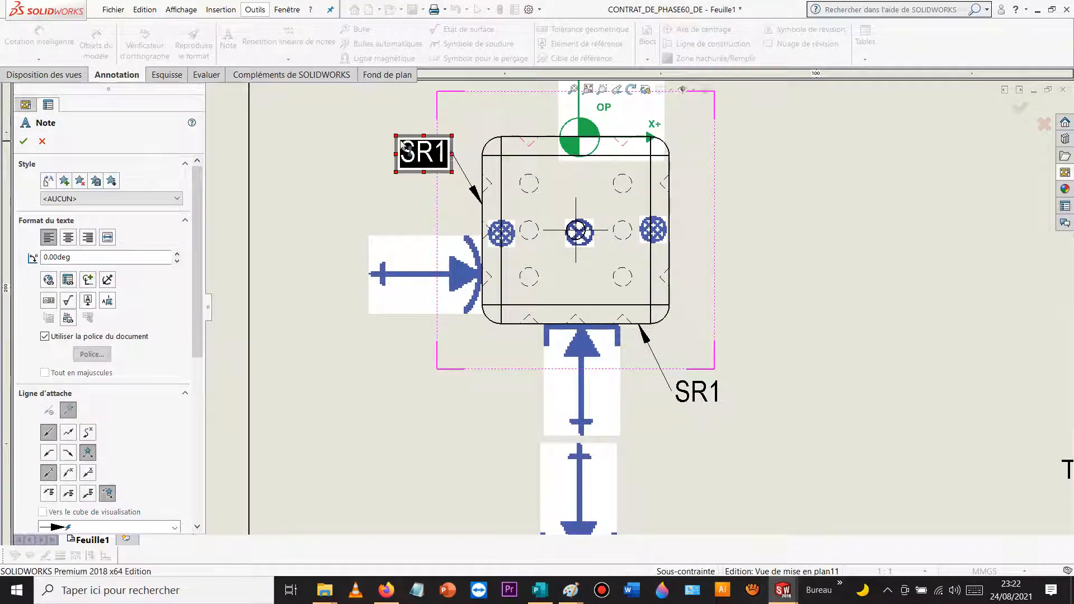
{"action": "key", "text": "BackSpace"}
{"action": "left_click", "coordinate": [836, 216]}
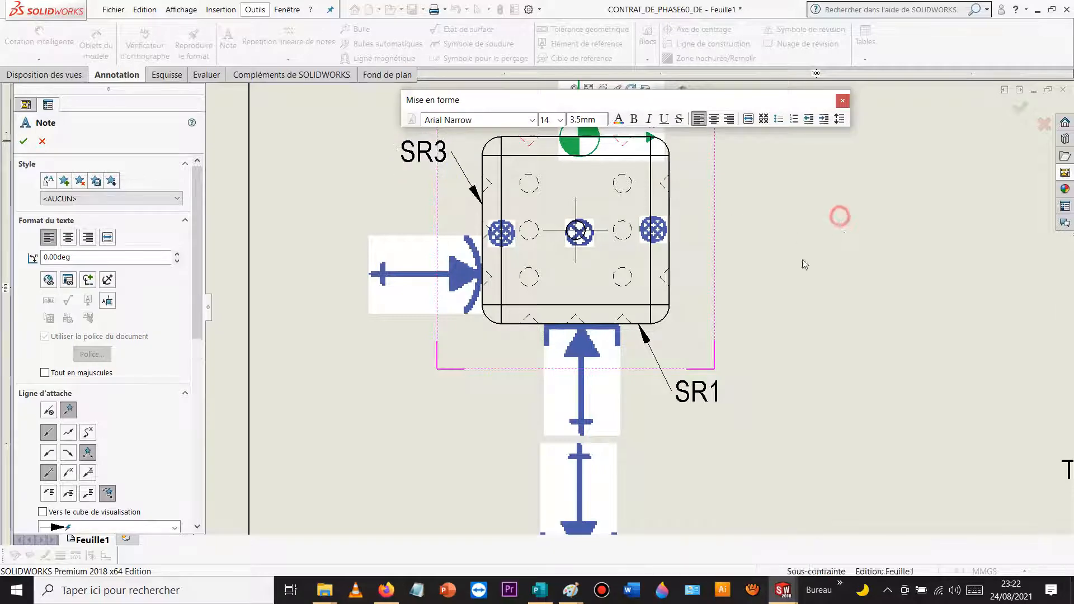
Step: Add a note SR2 with a leader to the top edge of the lower die view
{"action": "scroll", "coordinate": [778, 325], "scroll_direction": "up", "scroll_amount": 5}
{"action": "scroll", "coordinate": [651, 397], "scroll_direction": "down", "scroll_amount": 3}
{"action": "left_click", "coordinate": [614, 384]}
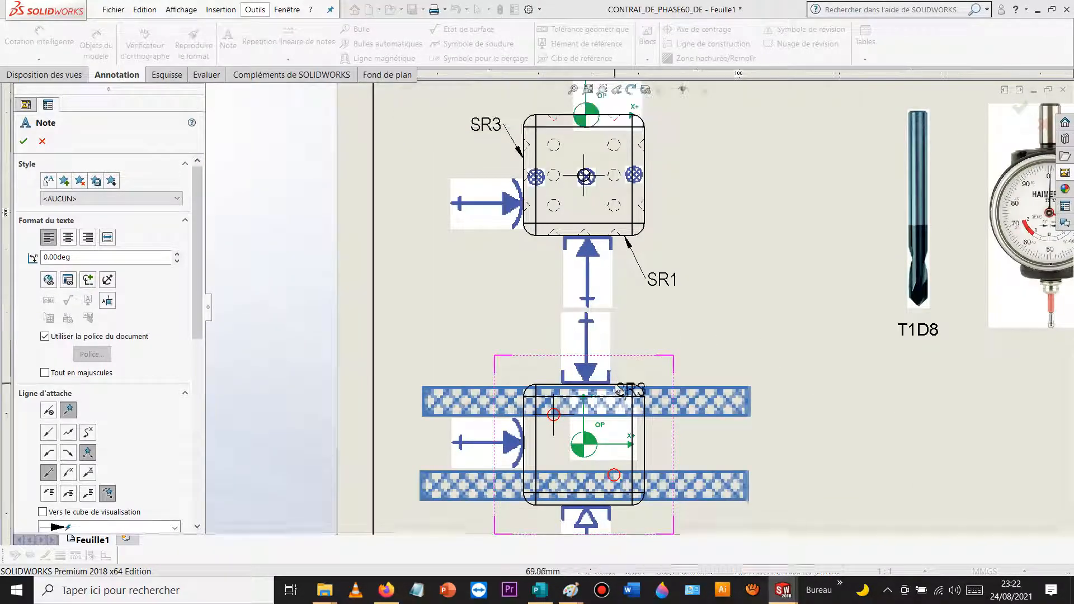
{"action": "left_click", "coordinate": [647, 323]}
{"action": "left_click", "coordinate": [838, 370]}
Step: Add a note SR4 with a leader to the bottom edge of the lower die view and end the note command
{"action": "scroll", "coordinate": [797, 407], "scroll_direction": "up", "scroll_amount": 2}
{"action": "scroll", "coordinate": [650, 450], "scroll_direction": "down", "scroll_amount": 4}
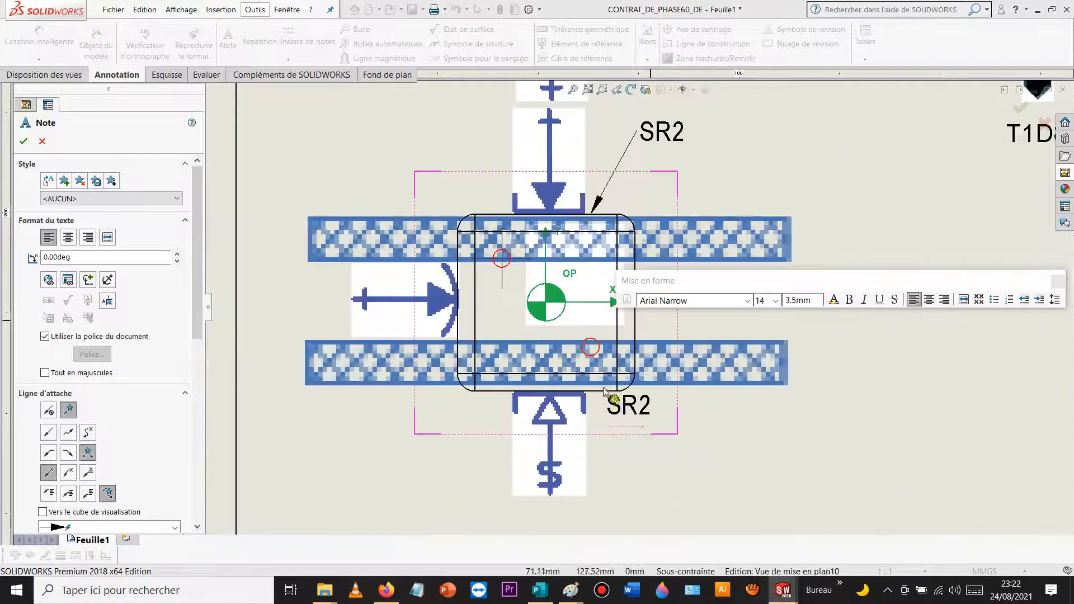
{"action": "left_click", "coordinate": [603, 393]}
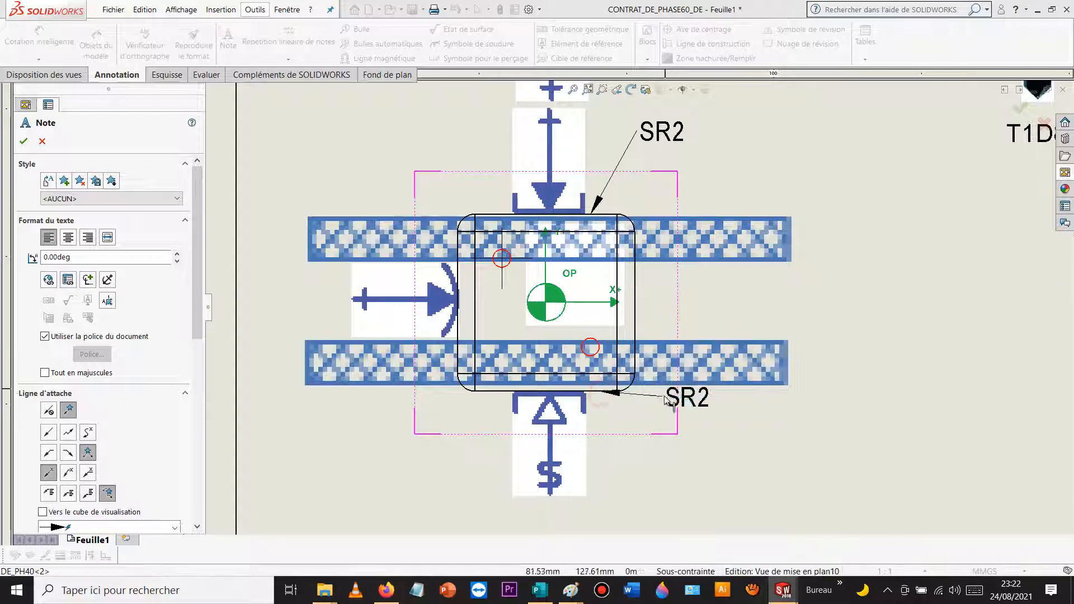
{"action": "left_click", "coordinate": [641, 430]}
{"action": "type", "text": "SR"}
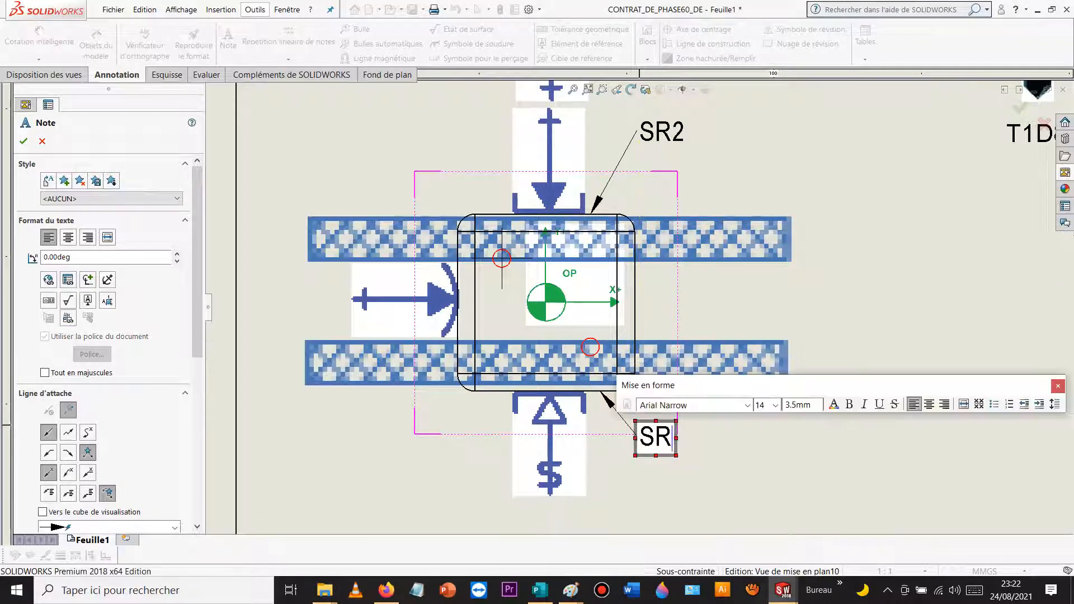
{"action": "left_click", "coordinate": [867, 234]}
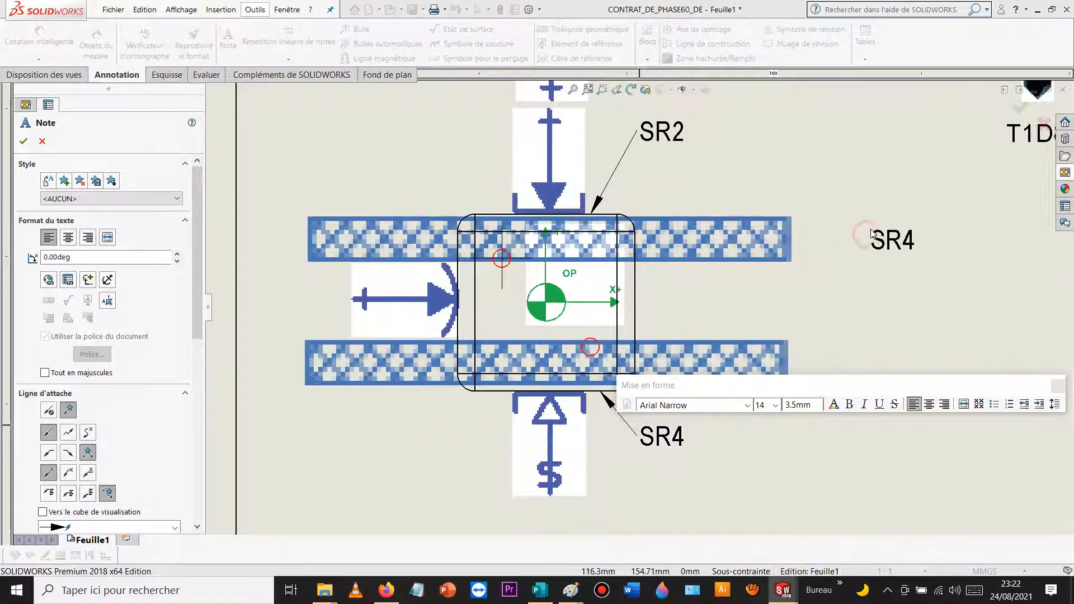
{"action": "scroll", "coordinate": [868, 238], "scroll_direction": "up", "scroll_amount": 5}
{"action": "scroll", "coordinate": [744, 267], "scroll_direction": "up", "scroll_amount": 3}
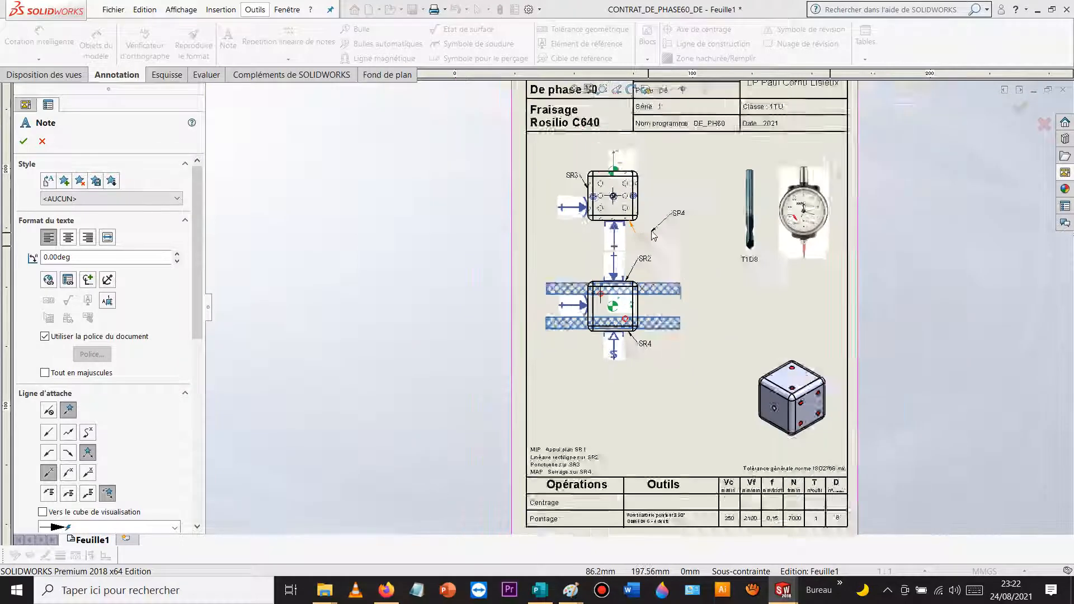
{"action": "key", "text": "Escape"}
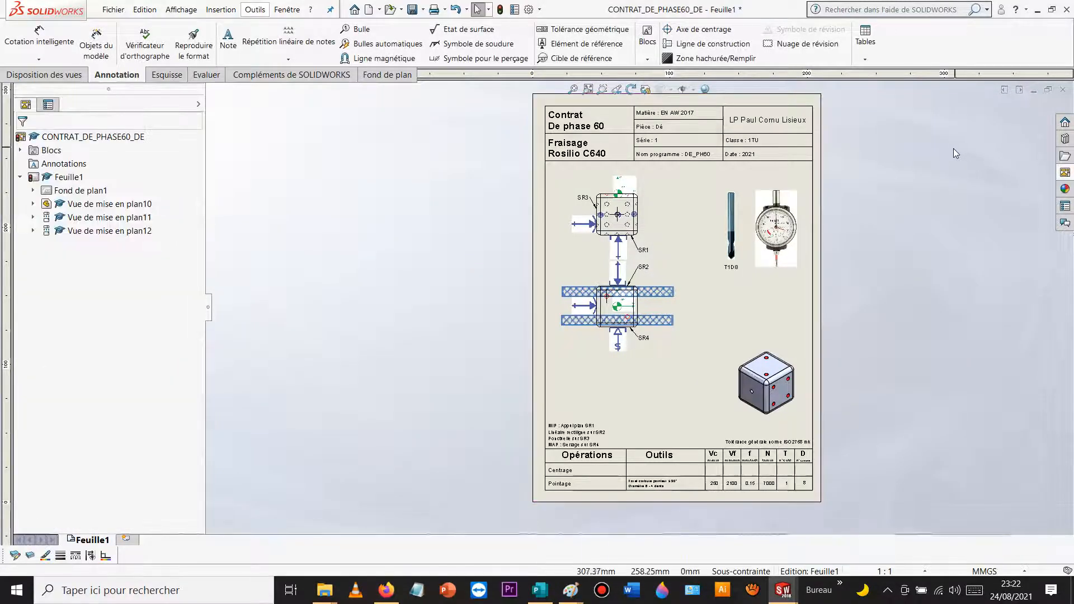
Step: Save the drawing, then save it as a copy named CONTRAT_DE_PHASE70_DE.SLDDRW and open that copy
{"action": "key", "text": "f"}
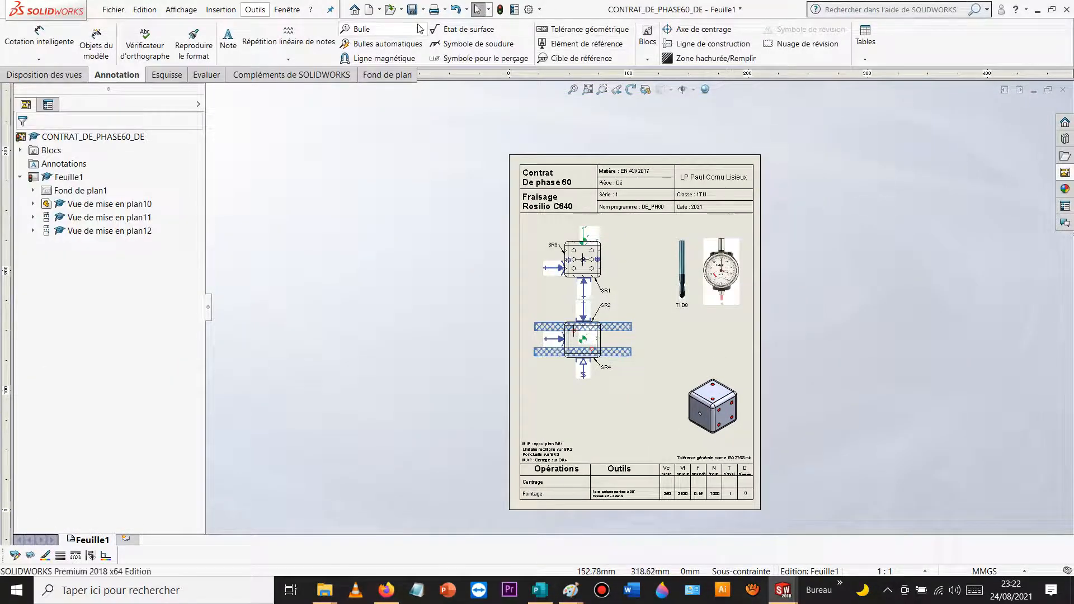
{"action": "left_click", "coordinate": [119, 15]}
{"action": "left_click", "coordinate": [153, 108]}
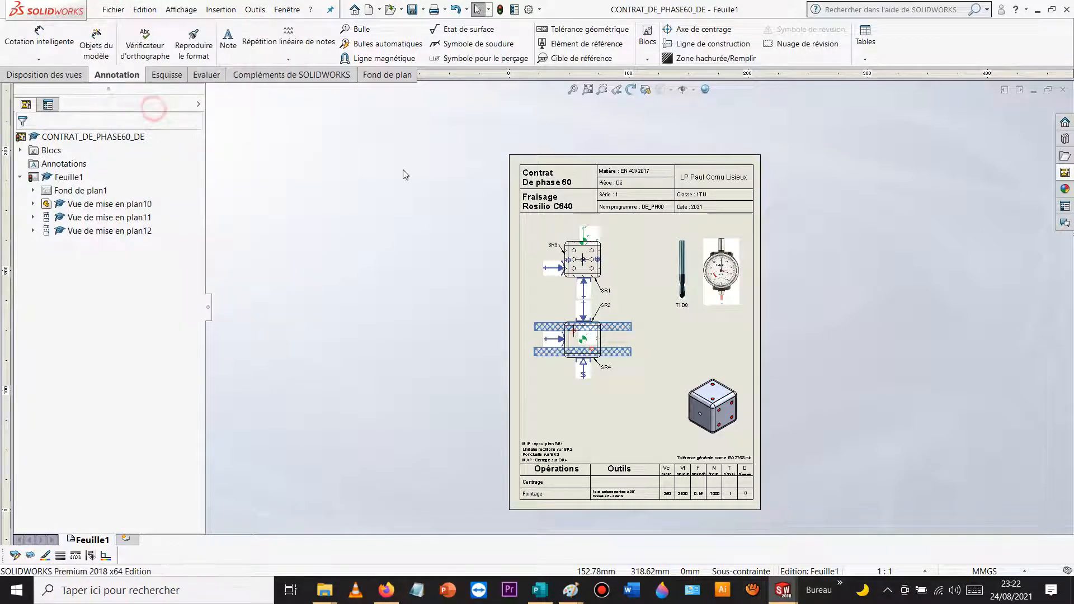
{"action": "left_click", "coordinate": [259, 393]}
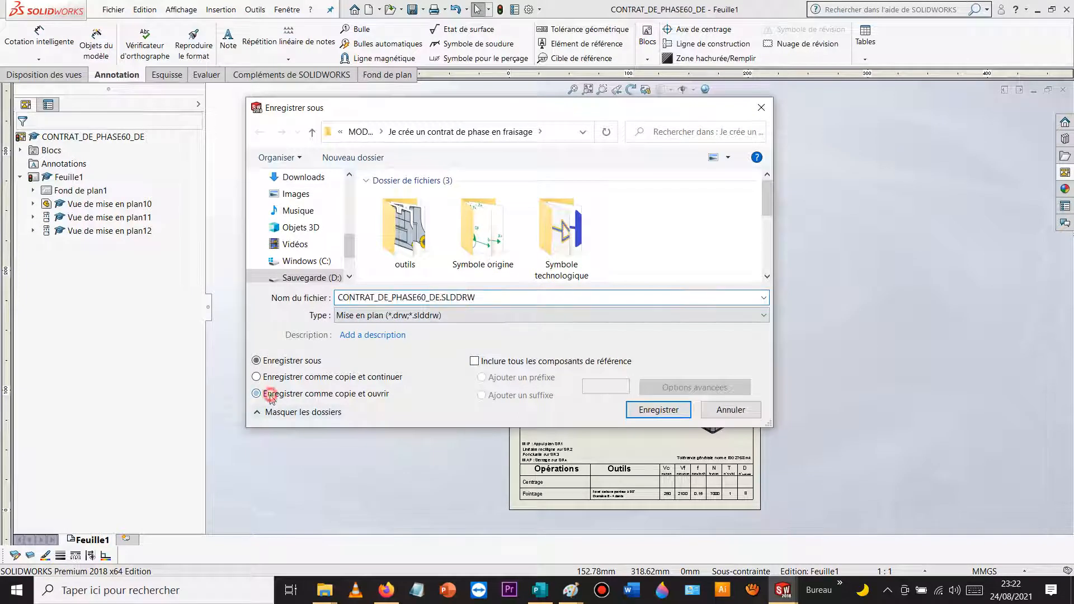
{"action": "left_click", "coordinate": [419, 298]}
{"action": "left_click", "coordinate": [423, 298]}
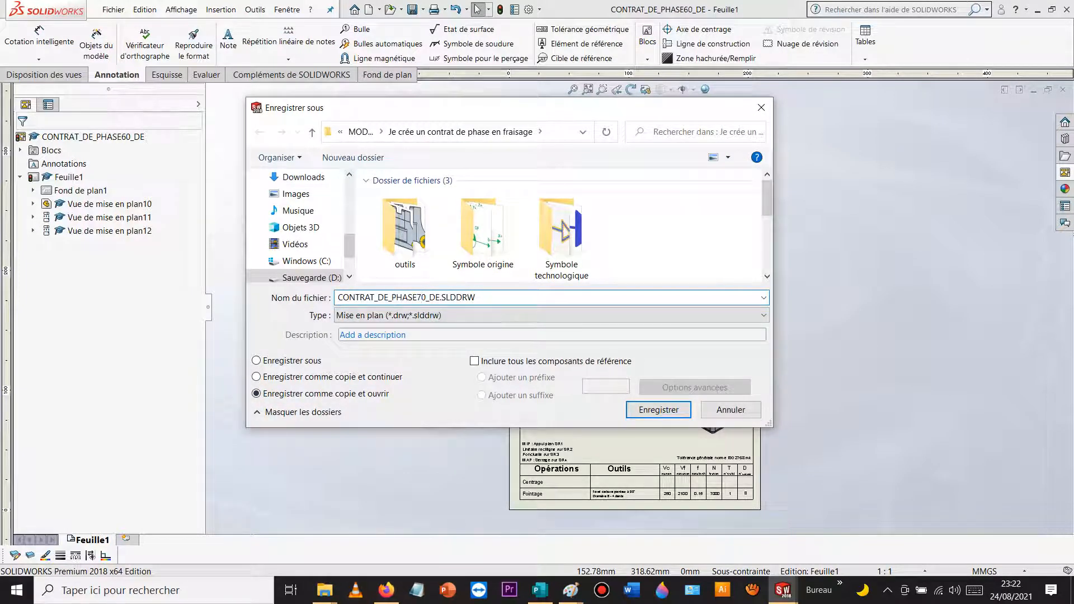
{"action": "left_click", "coordinate": [658, 410]}
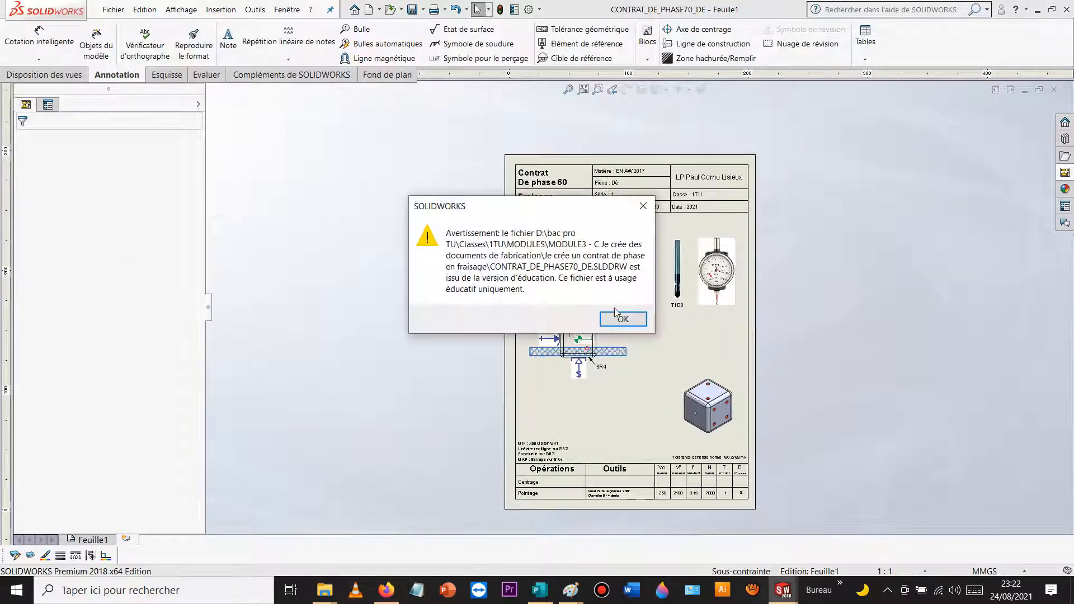
{"action": "left_click", "coordinate": [620, 319]}
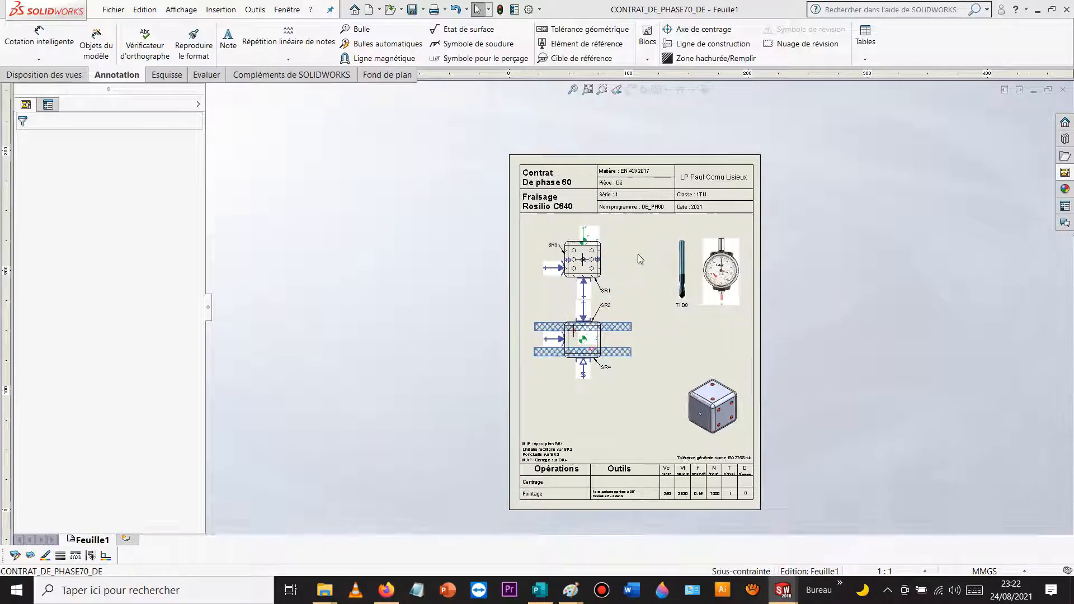
Step: Edit the sheet background and change the title block heading to Contrat De phase 70
{"action": "right_click", "coordinate": [639, 256]}
{"action": "left_click", "coordinate": [697, 336]}
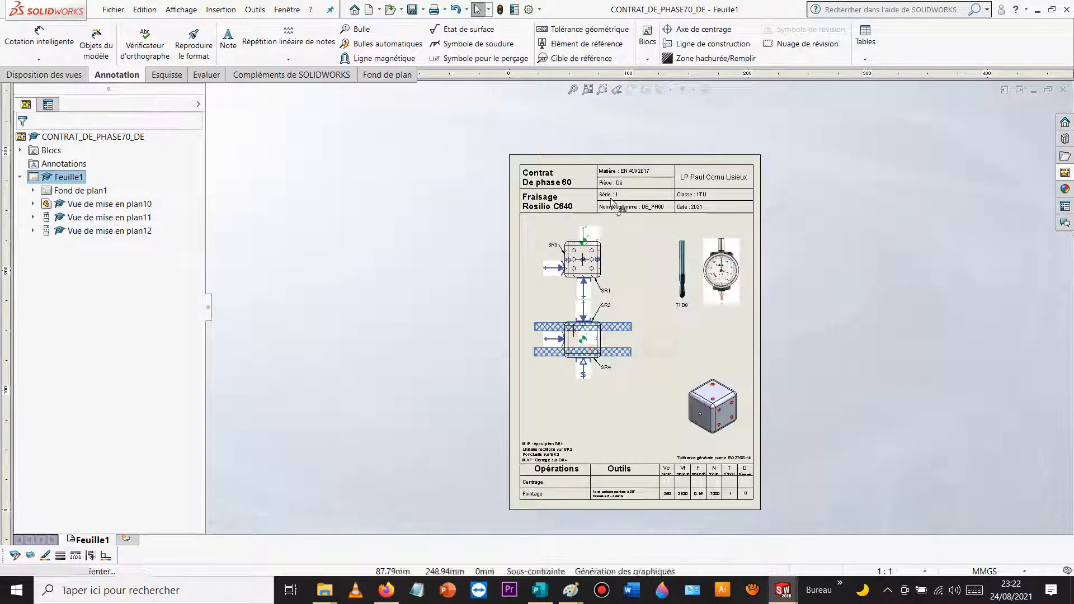
{"action": "scroll", "coordinate": [577, 192], "scroll_direction": "up", "scroll_amount": 4}
{"action": "left_click", "coordinate": [591, 231]}
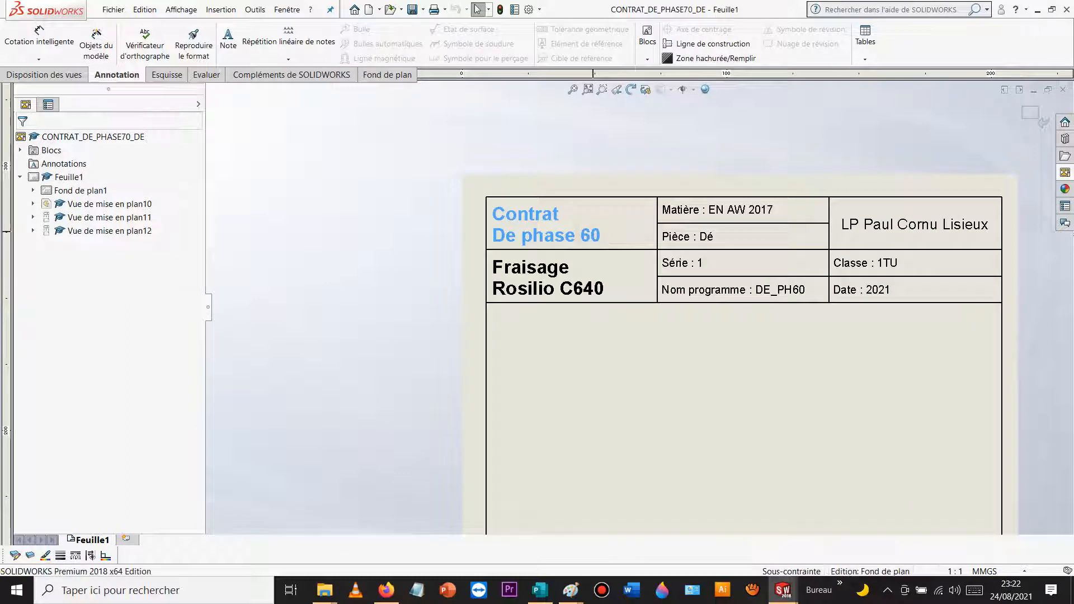
{"action": "double_click", "coordinate": [592, 232]}
{"action": "left_click", "coordinate": [593, 237]}
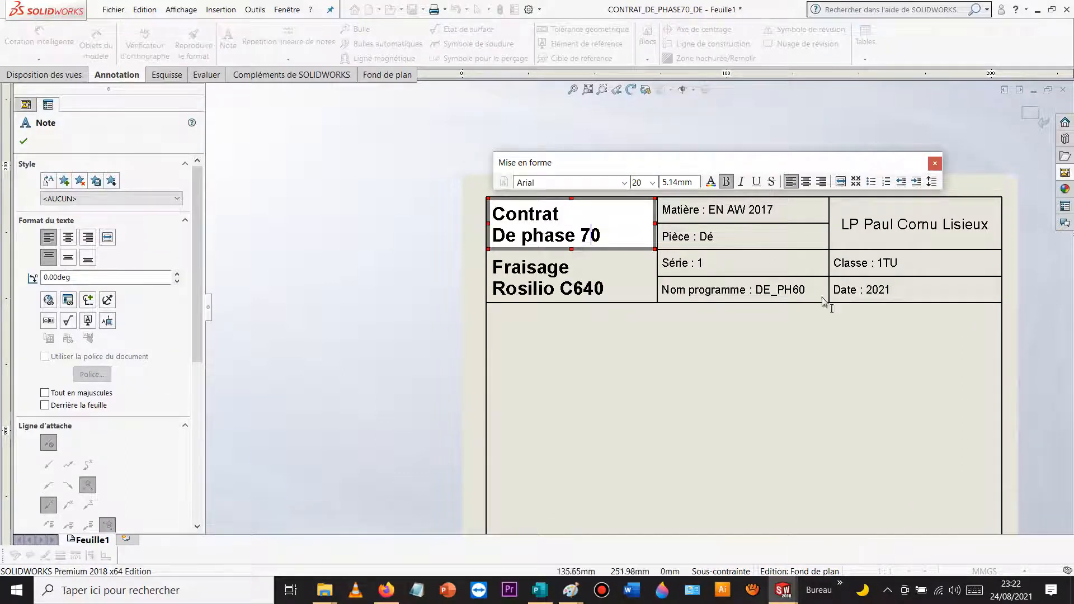
Step: Change the program name in the title block to DE_PH70 and return to editing the sheet
{"action": "left_click", "coordinate": [793, 291]}
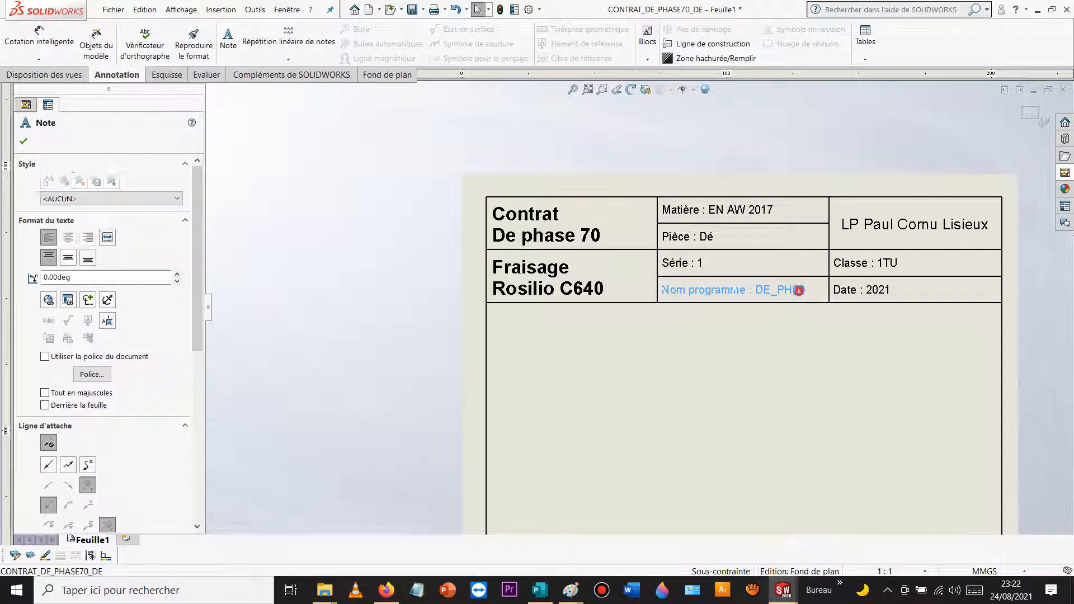
{"action": "double_click", "coordinate": [800, 295]}
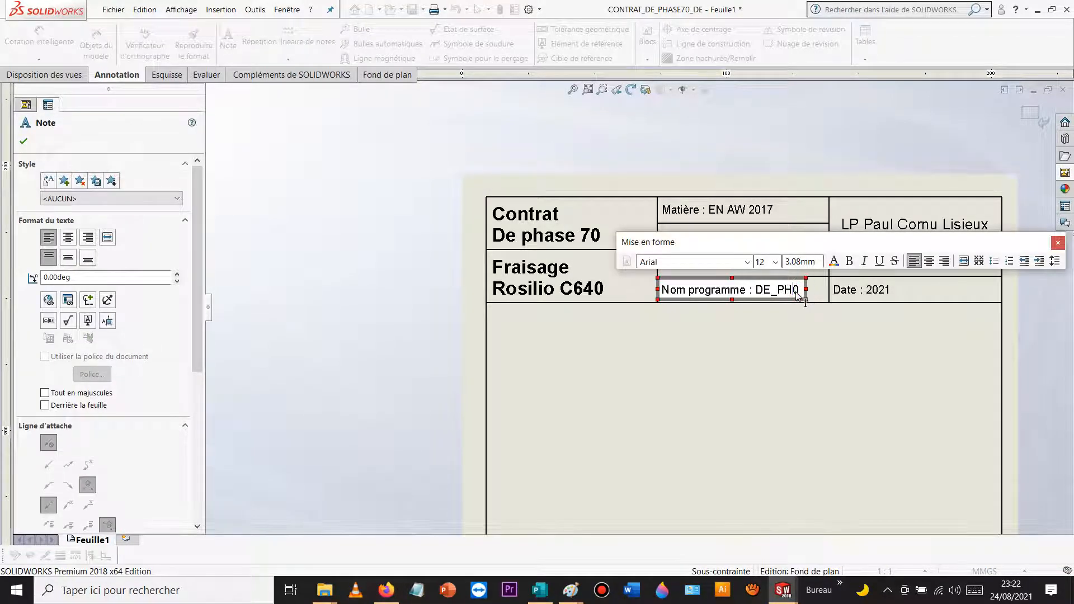
{"action": "left_click", "coordinate": [837, 357]}
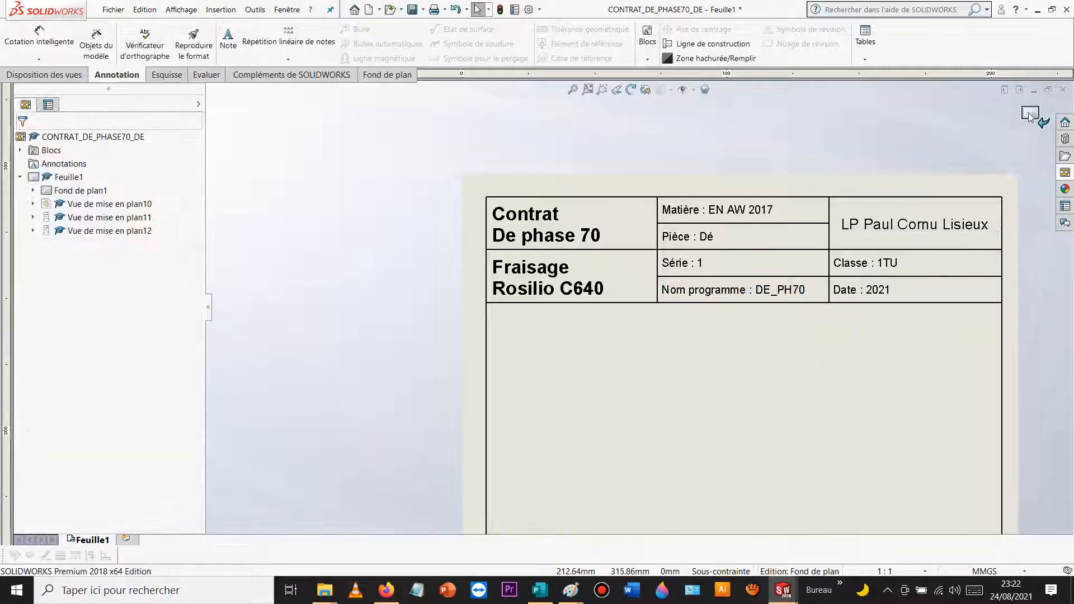
{"action": "scroll", "coordinate": [922, 284], "scroll_direction": "up", "scroll_amount": 6}
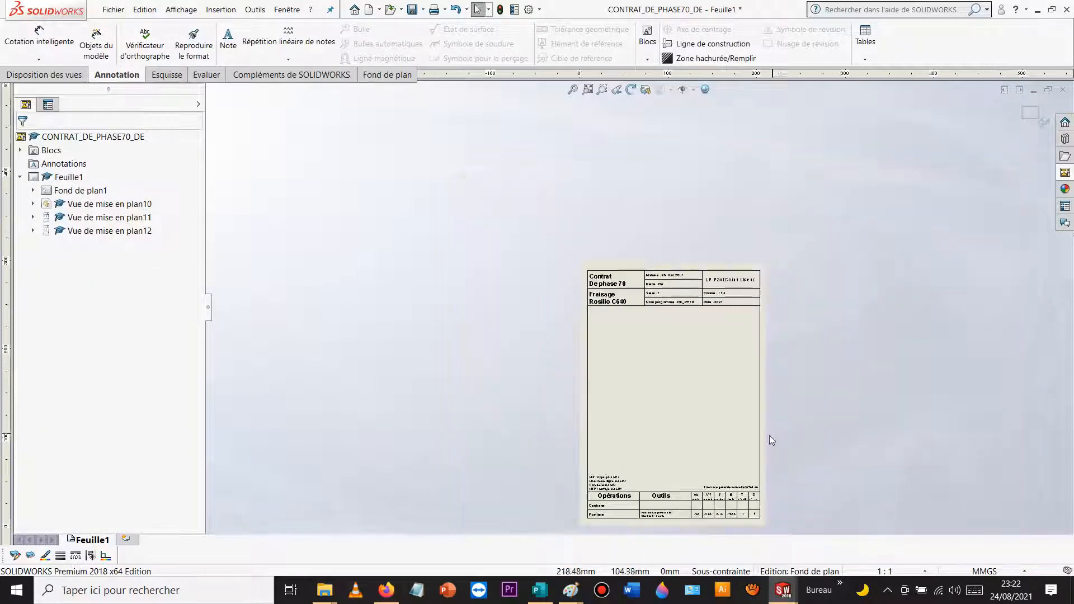
{"action": "scroll", "coordinate": [794, 456], "scroll_direction": "down", "scroll_amount": 2}
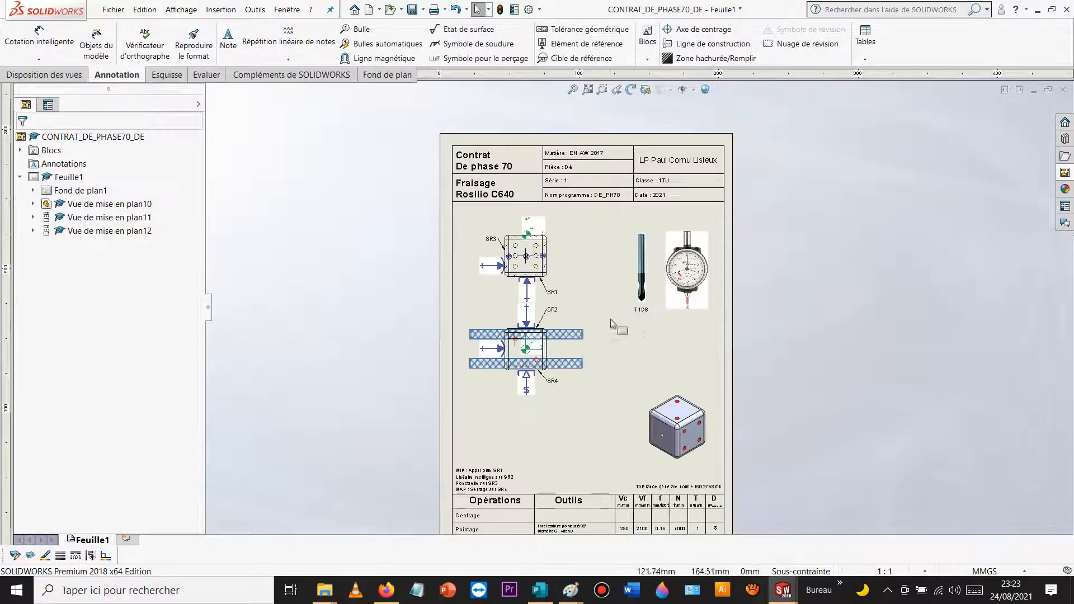
Step: Delete the upper and lower die views from the sheet, keeping the clamping and locating symbols
{"action": "scroll", "coordinate": [555, 277], "scroll_direction": "down", "scroll_amount": 3}
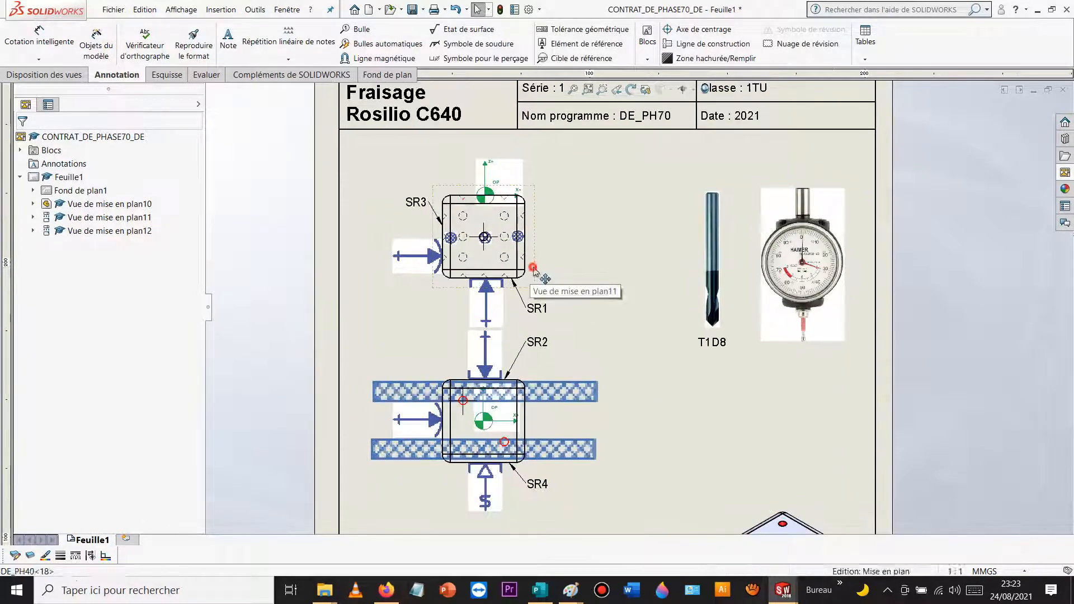
{"action": "left_click", "coordinate": [537, 281]}
{"action": "left_click", "coordinate": [536, 425], "text": "ctrl"}
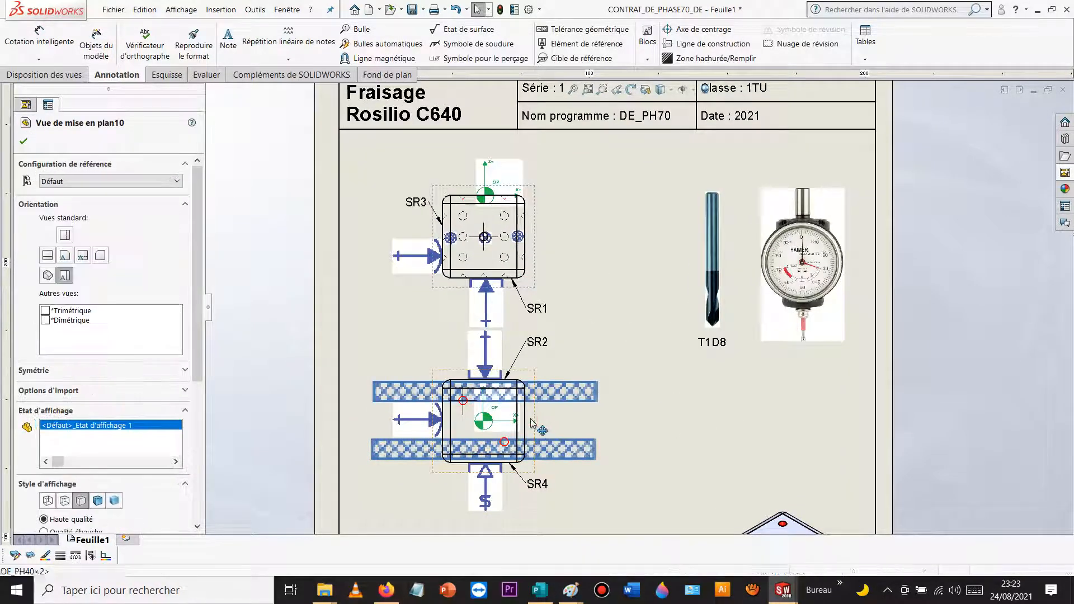
{"action": "key", "text": "Delete"}
{"action": "left_click", "coordinate": [608, 269]}
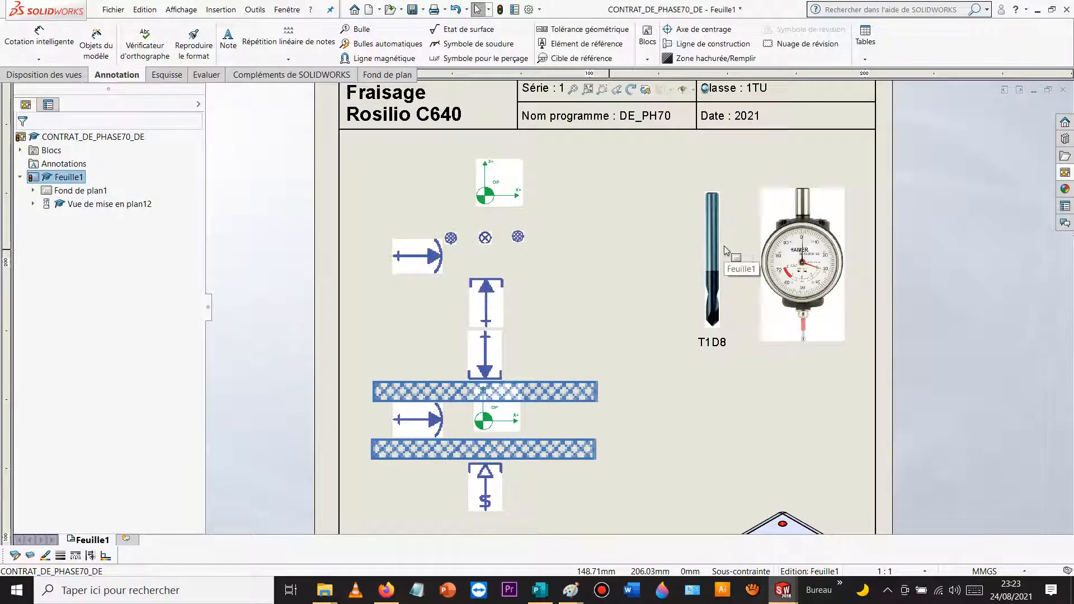
Step: Place the *Dessous view of DE_PH40 in the free area below the T1D8 tool with a custom scale of 1.5:1
{"action": "left_click", "coordinate": [1069, 176]}
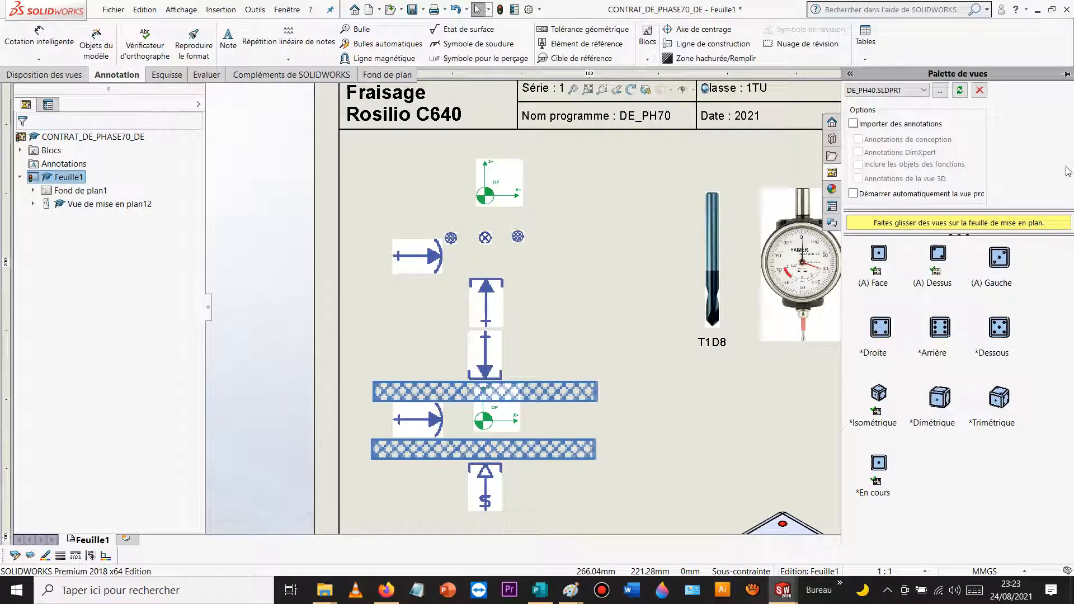
{"action": "left_click_drag", "start_coordinate": [995, 334], "coordinate": [676, 430]}
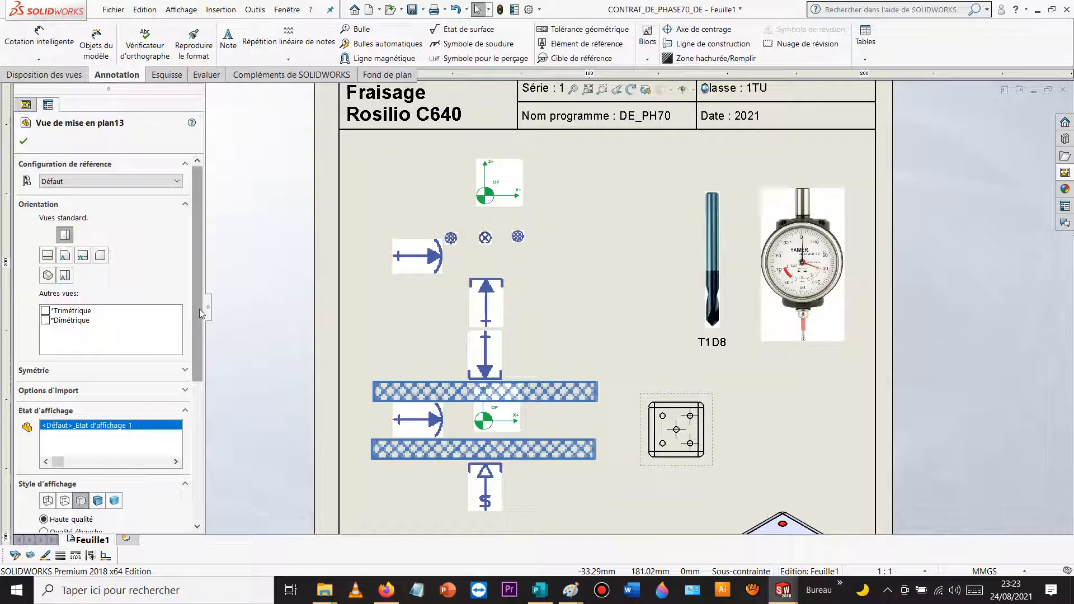
{"action": "left_click_drag", "start_coordinate": [199, 308], "coordinate": [190, 454]}
{"action": "left_click", "coordinate": [43, 336]}
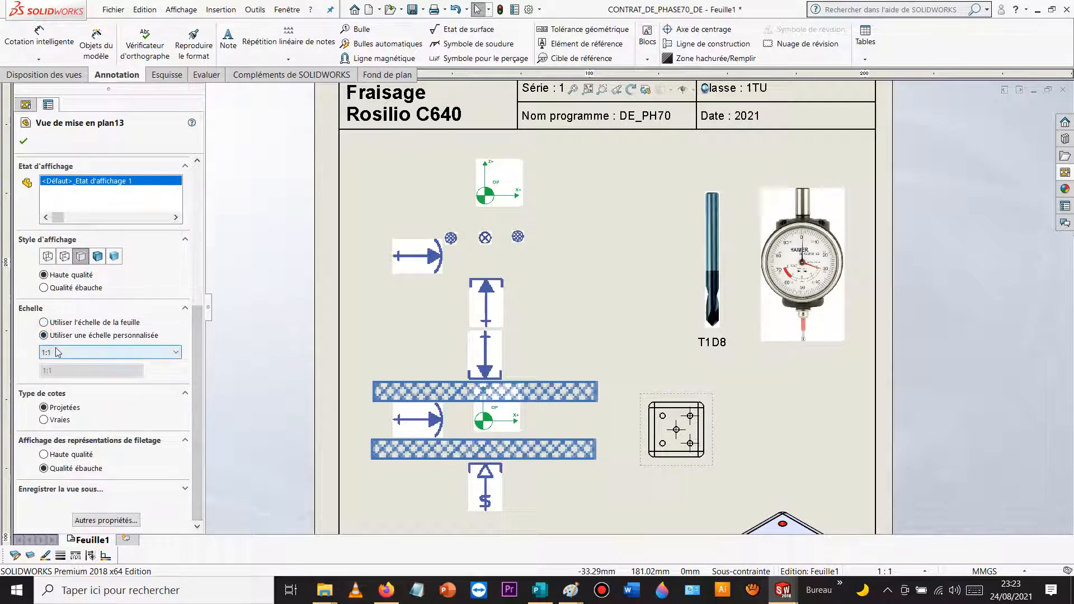
{"action": "left_click", "coordinate": [106, 352]}
{"action": "left_click", "coordinate": [83, 369]}
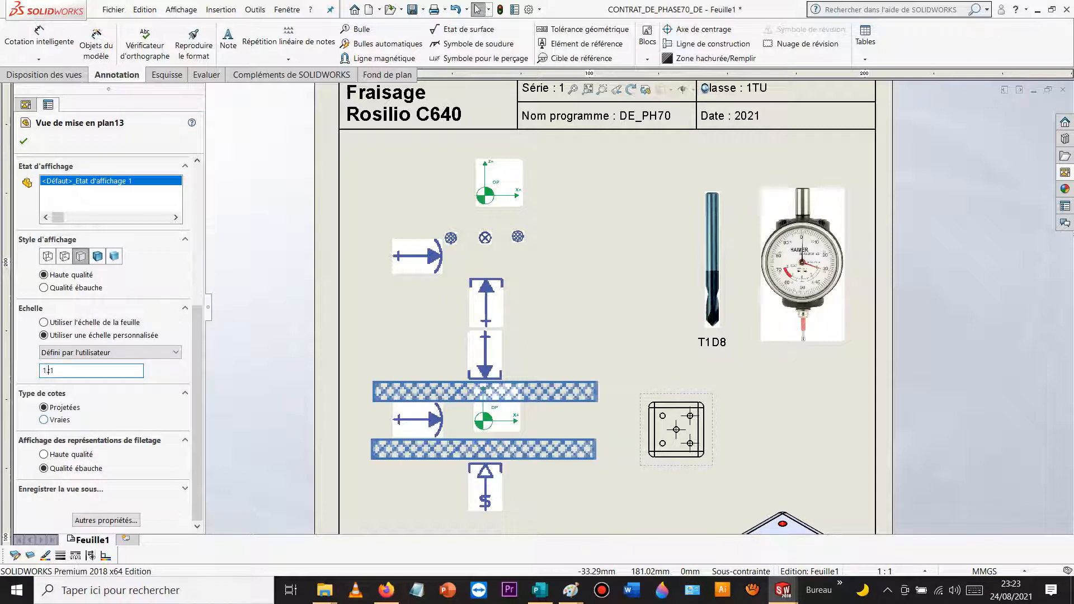
{"action": "type", "text": ".5"}
{"action": "key", "text": "Return"}
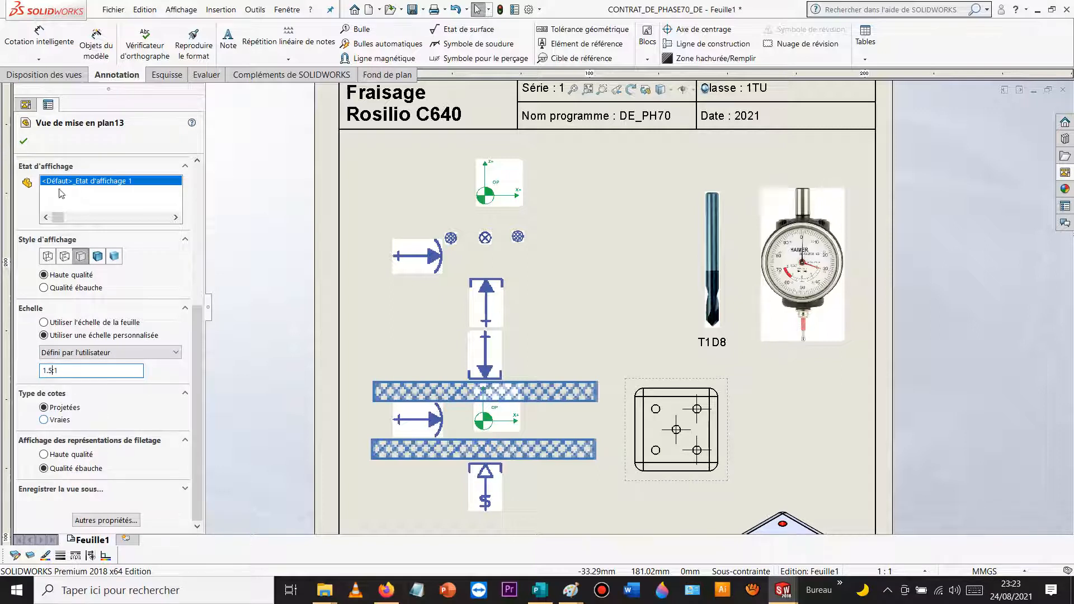
{"action": "left_click", "coordinate": [23, 141]}
Step: Project a view from the new die view and place it directly above it
{"action": "left_click", "coordinate": [662, 382]}
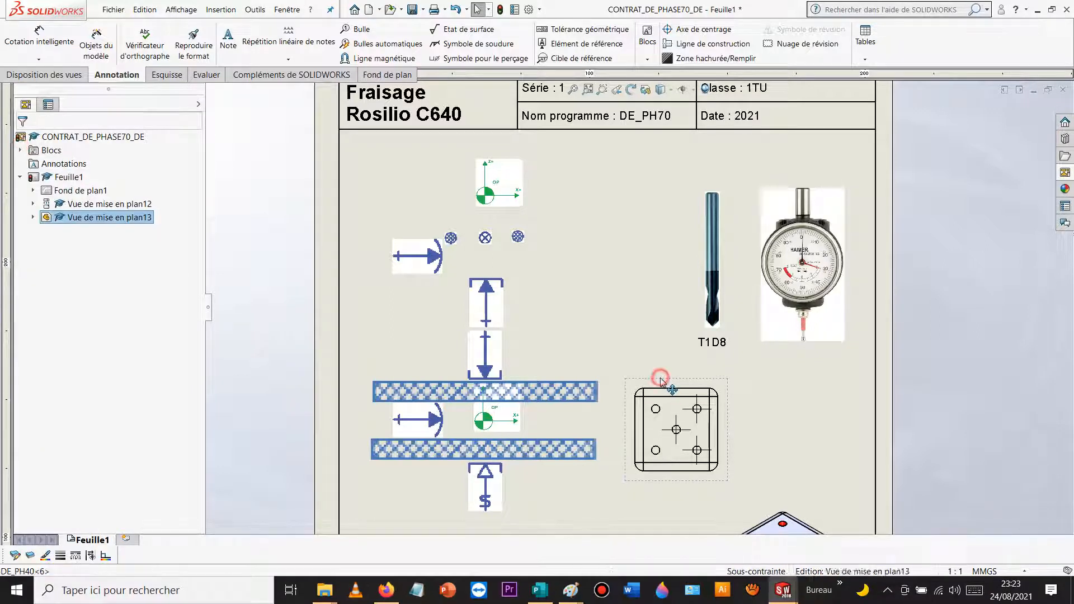
{"action": "left_click", "coordinate": [727, 345]}
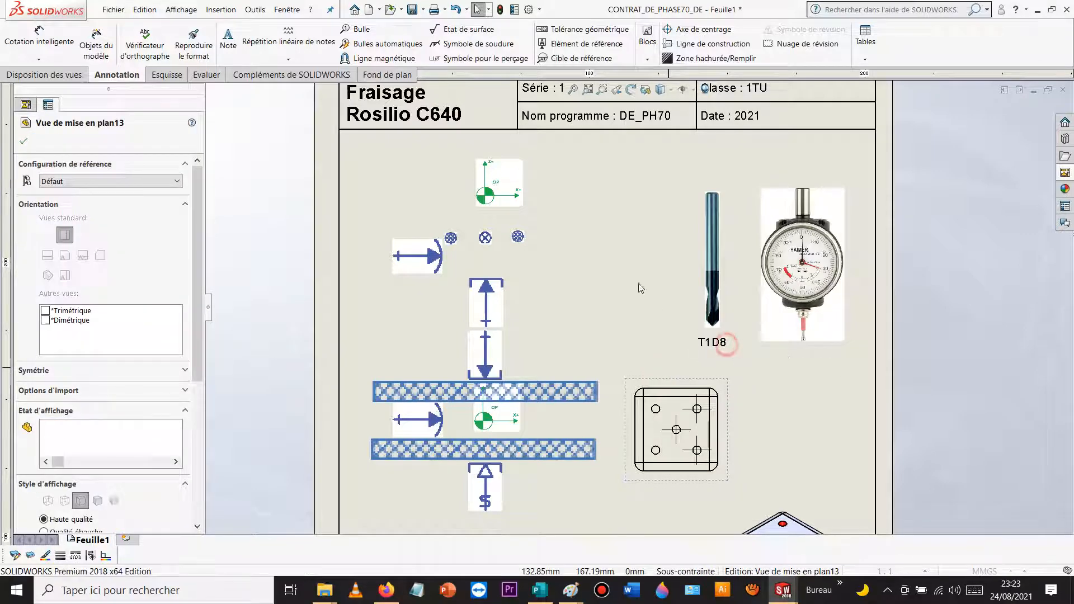
{"action": "key", "text": "Escape"}
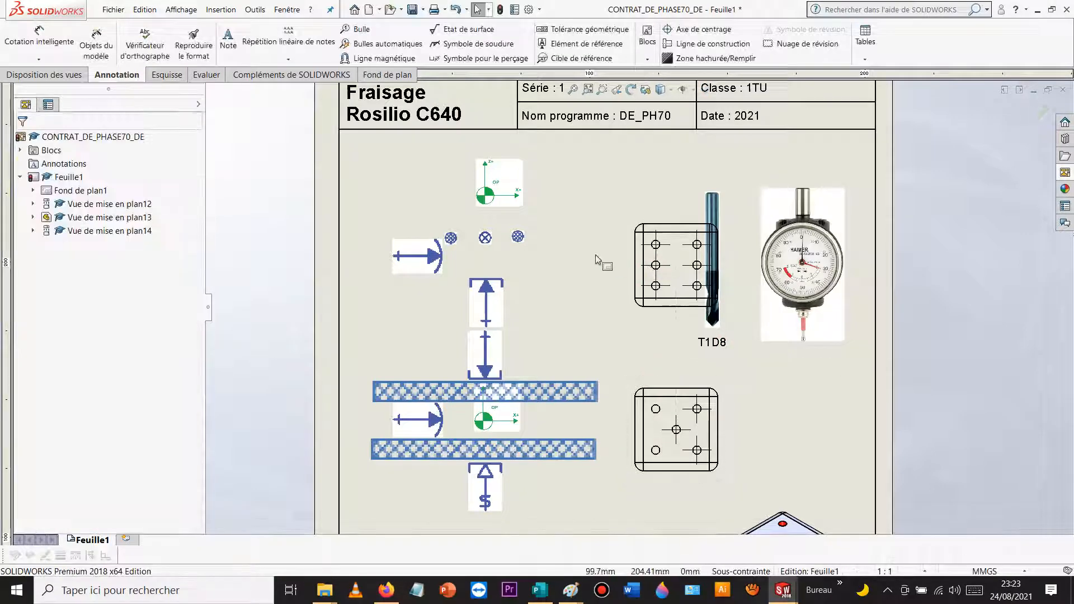
Step: Show hidden lines in the upper die view and project a shaded-with-edges isometric view from it
{"action": "left_click", "coordinate": [628, 283]}
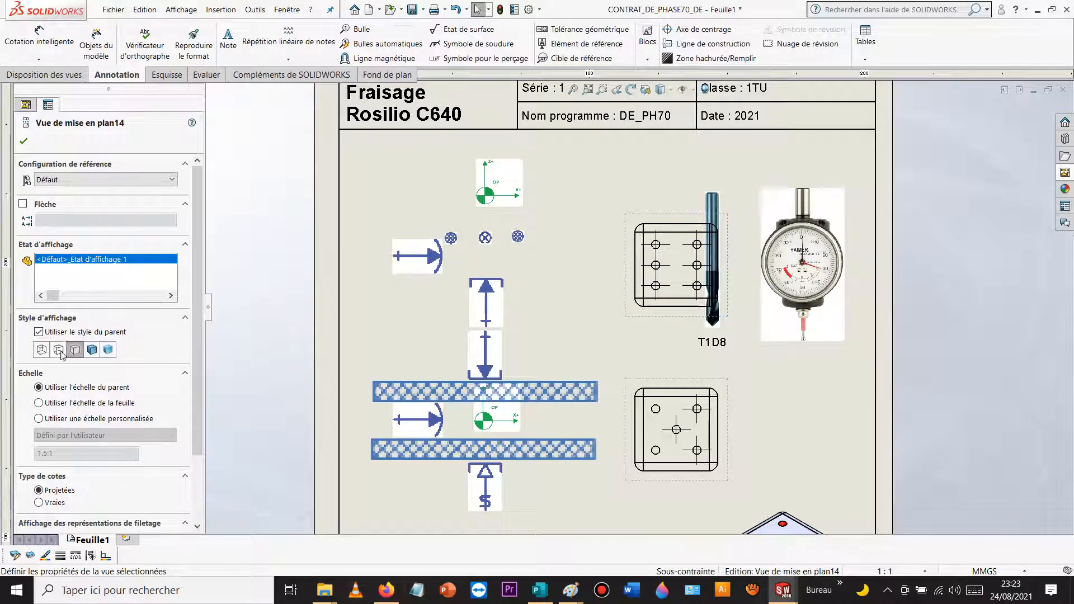
{"action": "left_click", "coordinate": [58, 350]}
{"action": "left_click", "coordinate": [653, 319]}
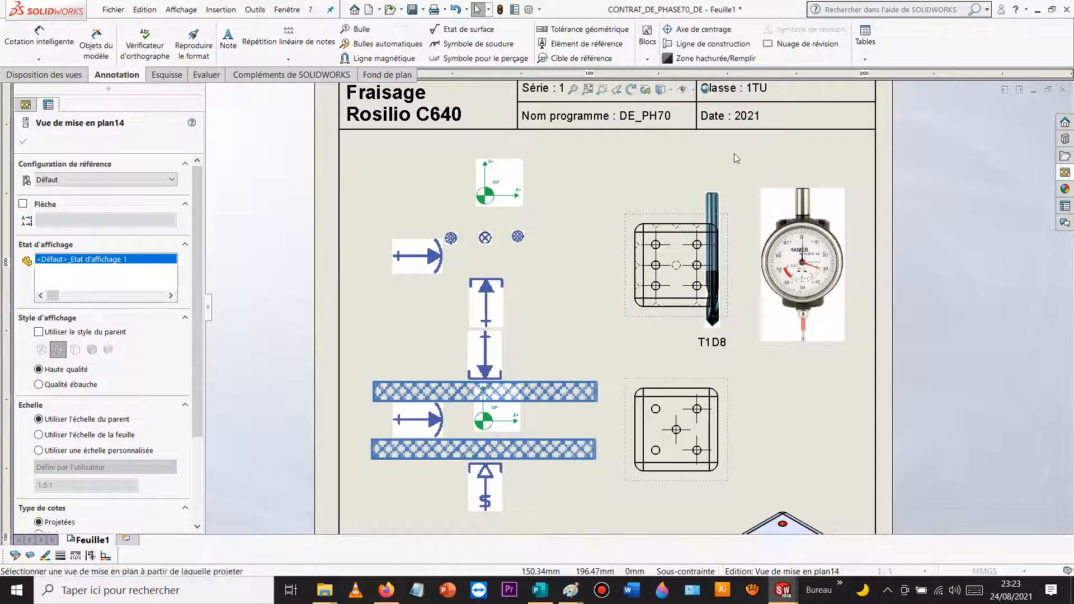
{"action": "left_click", "coordinate": [804, 140]}
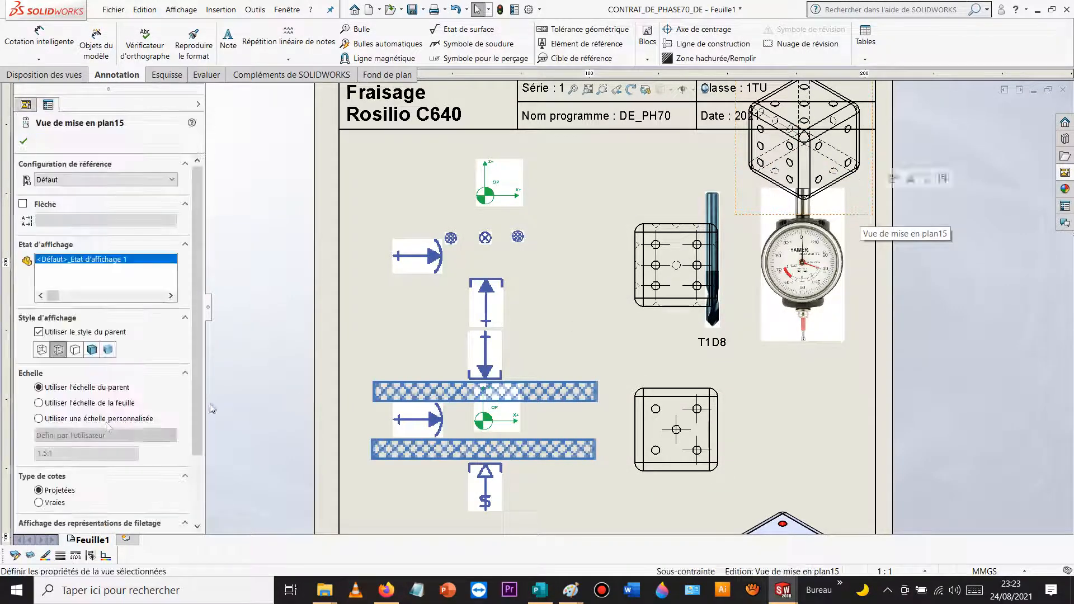
{"action": "left_click", "coordinate": [92, 350]}
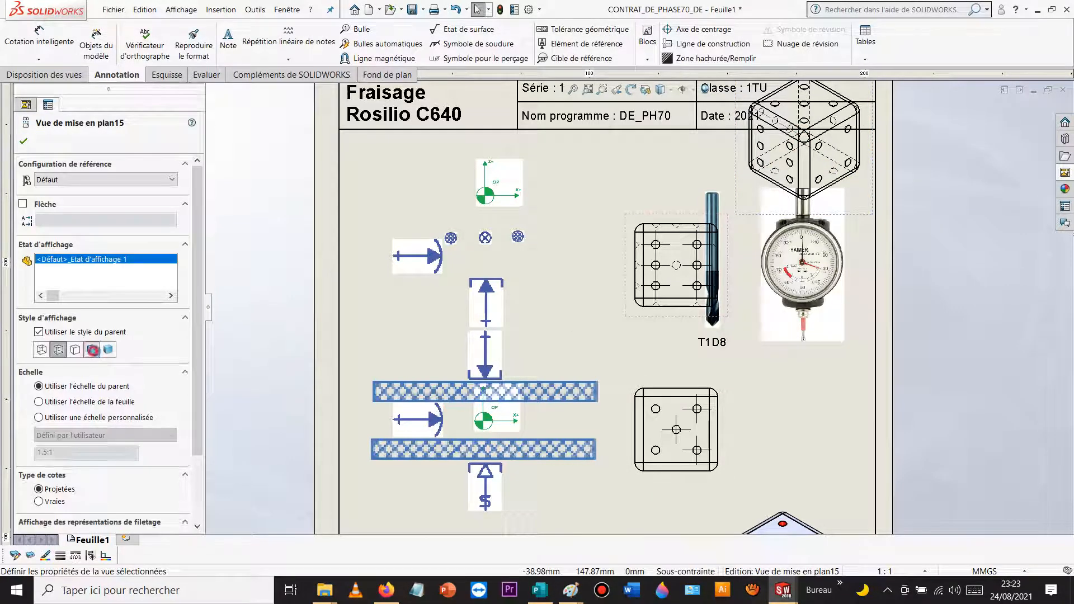
Step: Delete the old isometric die view above the operations table and move the new isometric view into its place
{"action": "left_click", "coordinate": [804, 515]}
{"action": "key", "text": "Delete"}
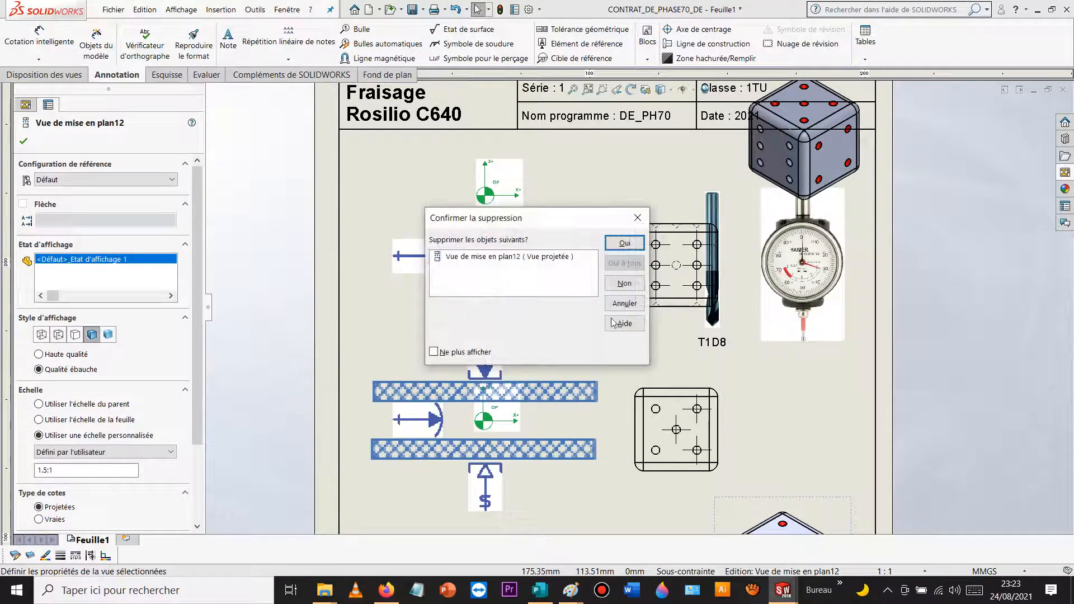
{"action": "left_click", "coordinate": [624, 246]}
{"action": "scroll", "coordinate": [719, 248], "scroll_direction": "up", "scroll_amount": 5}
{"action": "scroll", "coordinate": [719, 249], "scroll_direction": "down", "scroll_amount": 3}
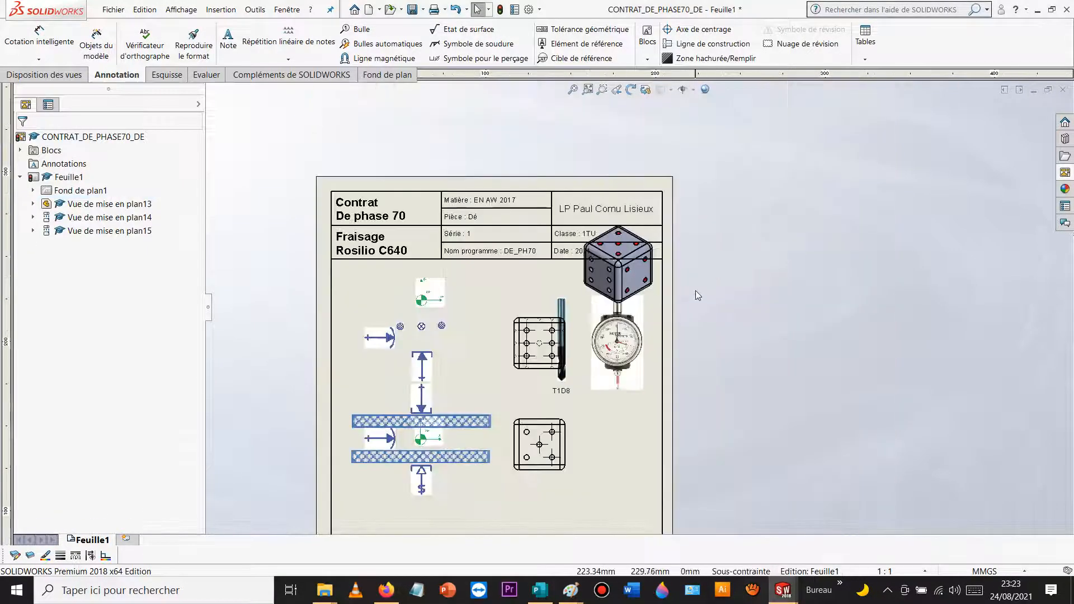
{"action": "scroll", "coordinate": [668, 304], "scroll_direction": "up", "scroll_amount": 3}
{"action": "left_click_drag", "start_coordinate": [654, 307], "coordinate": [639, 464]}
{"action": "left_click", "coordinate": [649, 461]}
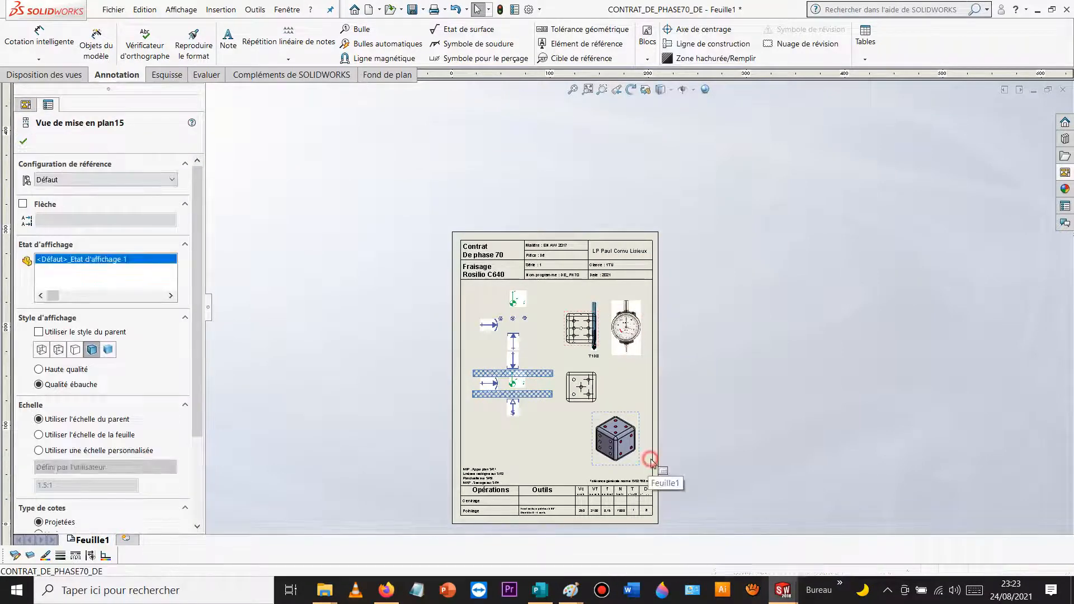
Step: Move the die views clear of the T1D8 tool and color the lower view's five holes and the upper view's top hidden hole edges red
{"action": "scroll", "coordinate": [565, 384], "scroll_direction": "up", "scroll_amount": 4}
{"action": "mouse_move", "coordinate": [637, 408]}
{"action": "left_mouse_down"}
{"action": "mouse_move", "coordinate": [480, 412]}
{"action": "mouse_move", "coordinate": [615, 356]}
{"action": "left_mouse_up"}
{"action": "scroll", "coordinate": [615, 276], "scroll_direction": "up", "scroll_amount": 3}
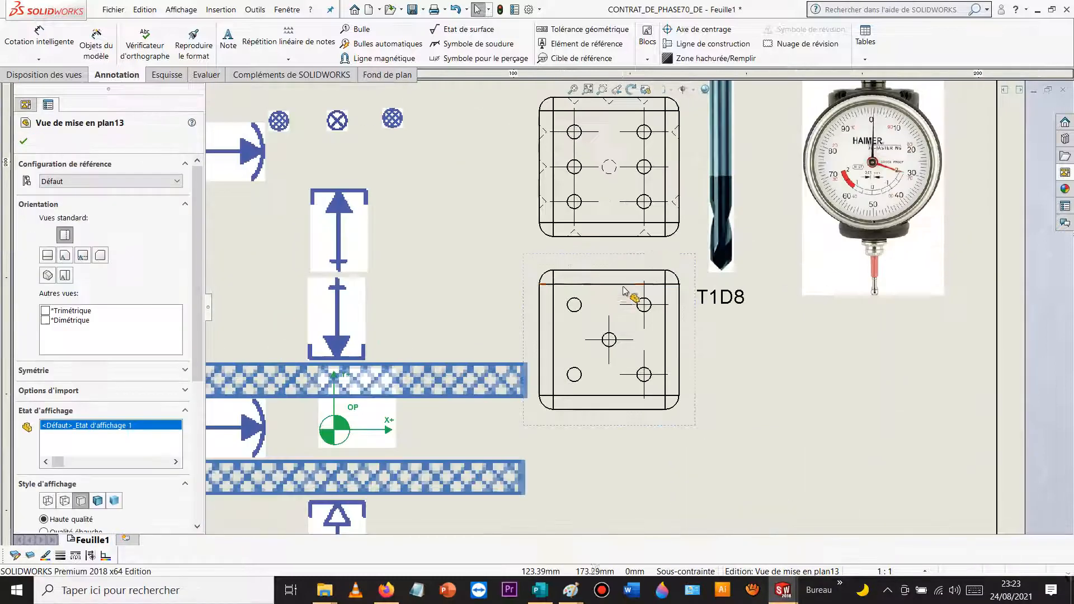
{"action": "left_click", "coordinate": [576, 307]}
{"action": "left_click", "coordinate": [582, 375], "text": "ctrl"}
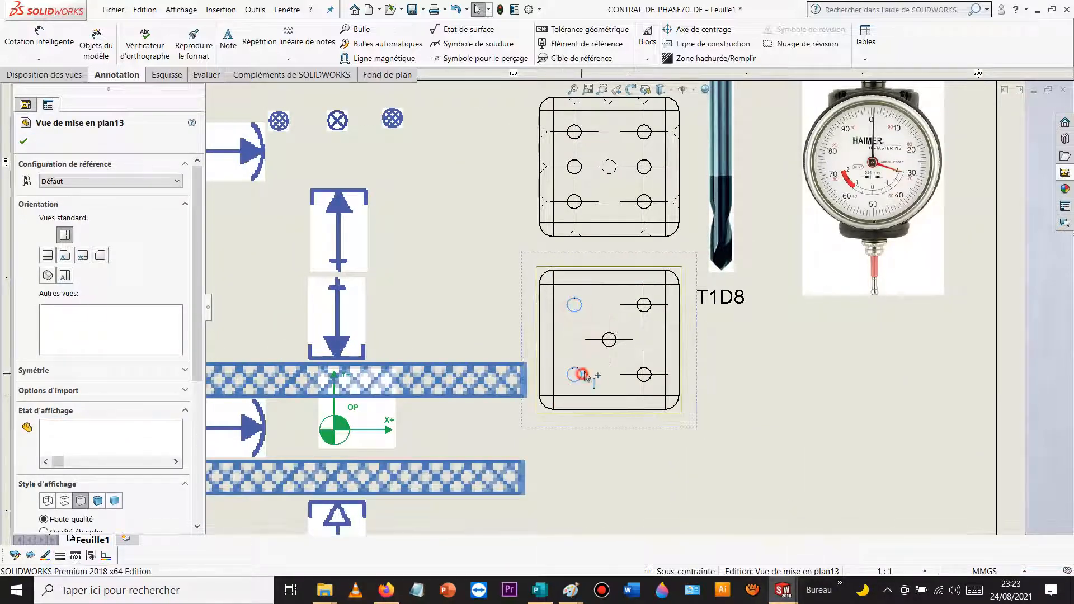
{"action": "left_click", "coordinate": [609, 340], "text": "ctrl"}
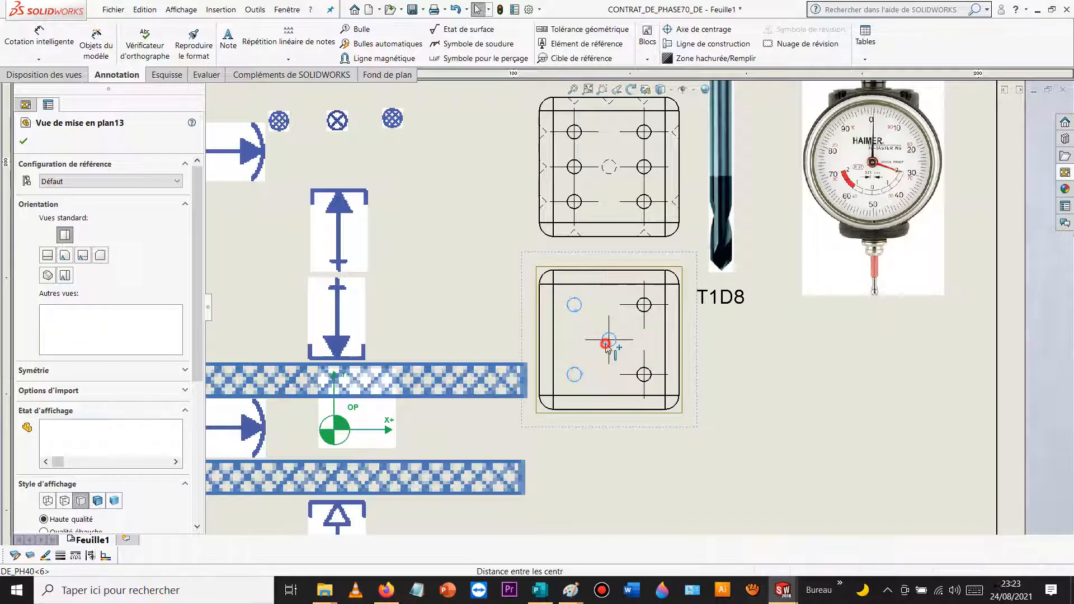
{"action": "left_click", "coordinate": [649, 374], "text": "ctrl"}
{"action": "left_click", "coordinate": [640, 307], "text": "ctrl"}
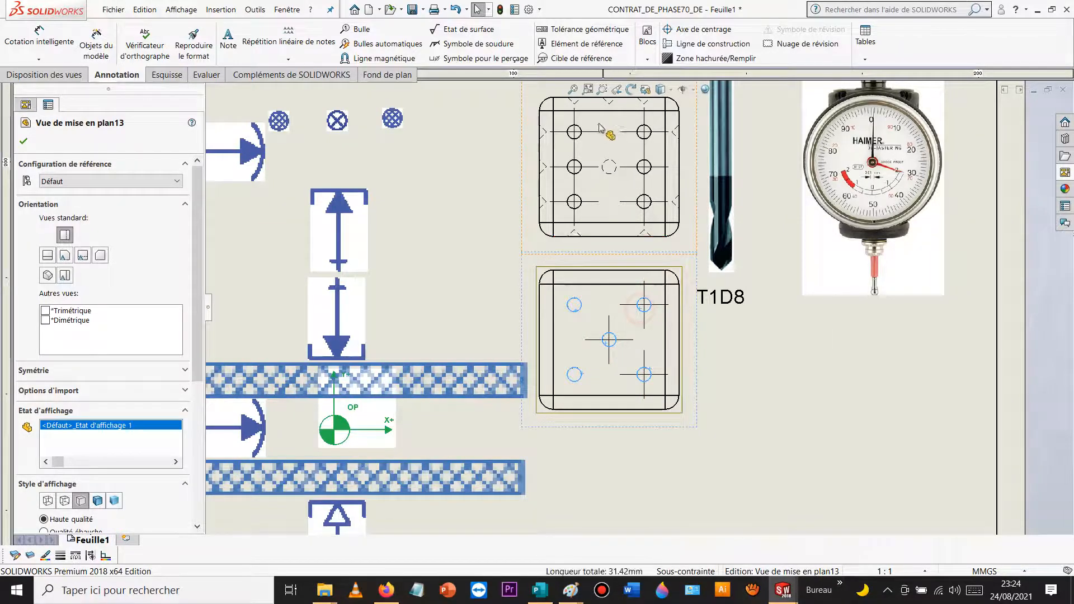
{"action": "left_click", "coordinate": [576, 104], "text": "ctrl"}
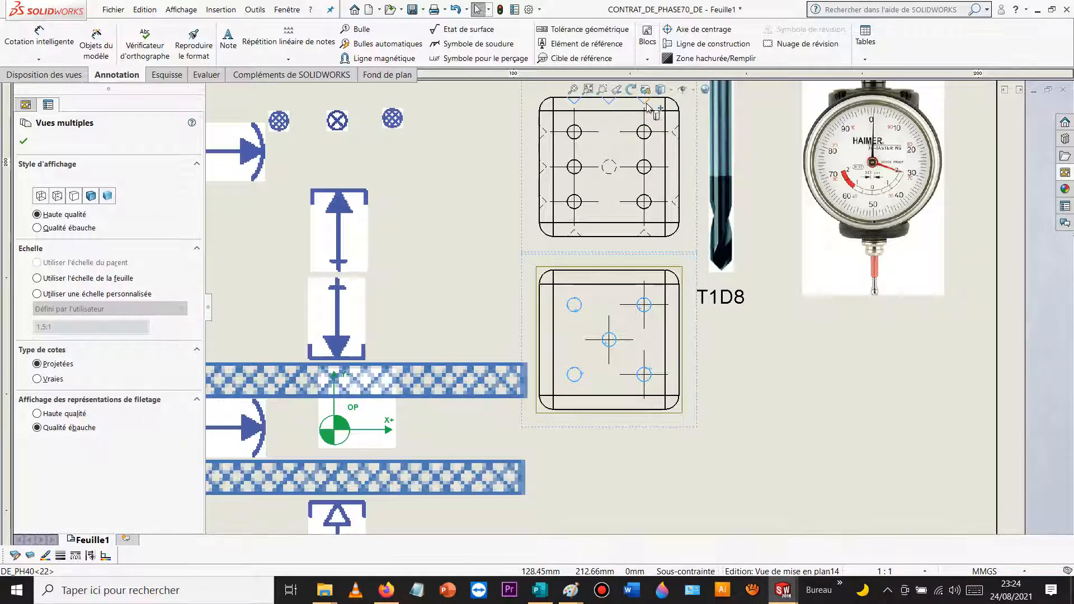
{"action": "left_click", "coordinate": [60, 557]}
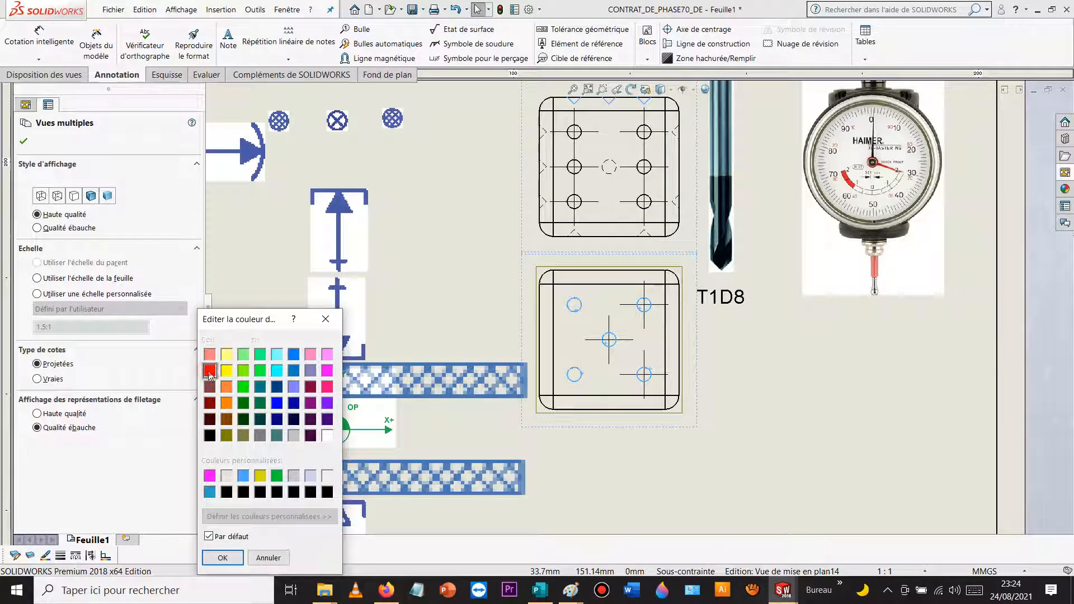
{"action": "left_click", "coordinate": [220, 557]}
{"action": "left_click", "coordinate": [805, 414]}
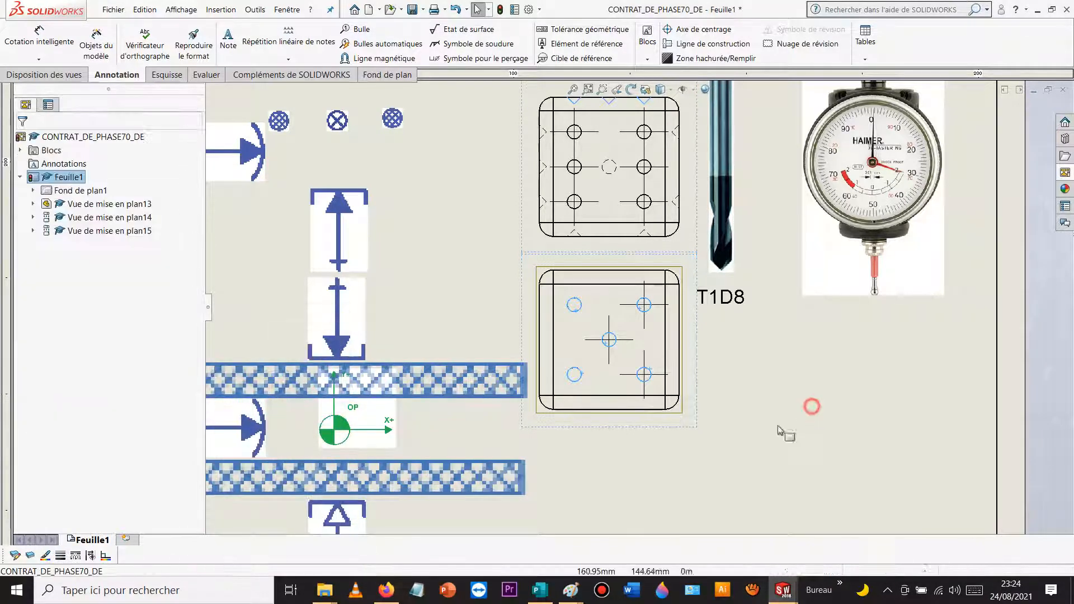
Step: Align the lower die view between the clamping symbols and the upper view on the locating symbols, its top edge at the OP origin
{"action": "left_click_drag", "start_coordinate": [613, 430], "coordinate": [342, 521]}
{"action": "left_click", "coordinate": [533, 202]}
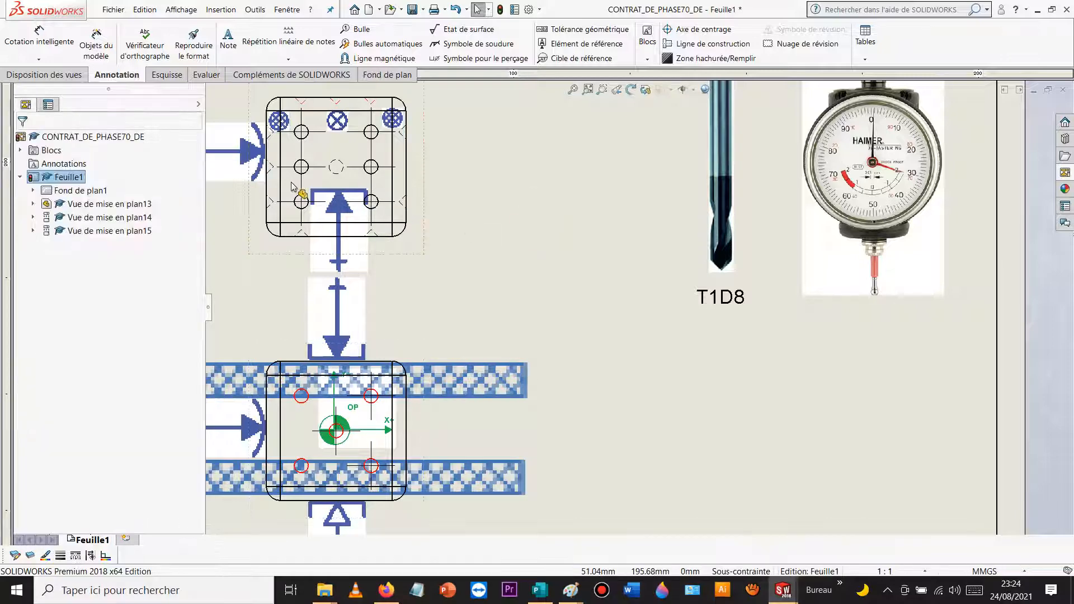
{"action": "scroll", "coordinate": [680, 304], "scroll_direction": "up", "scroll_amount": 3}
{"action": "scroll", "coordinate": [688, 307], "scroll_direction": "down", "scroll_amount": 5}
{"action": "left_click_drag", "start_coordinate": [669, 329], "coordinate": [676, 273]}
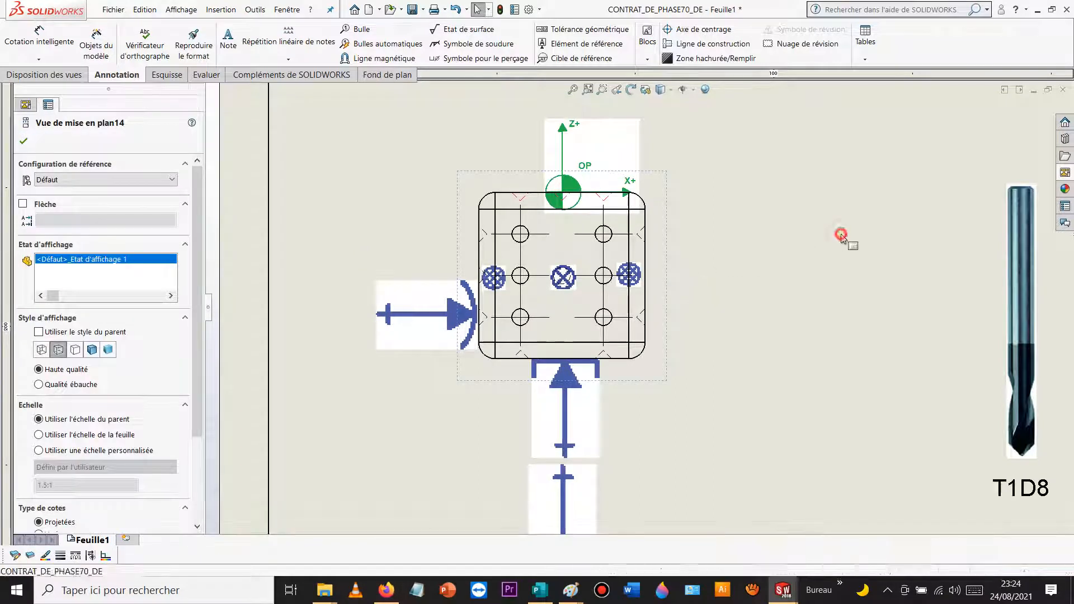
{"action": "left_click", "coordinate": [838, 236]}
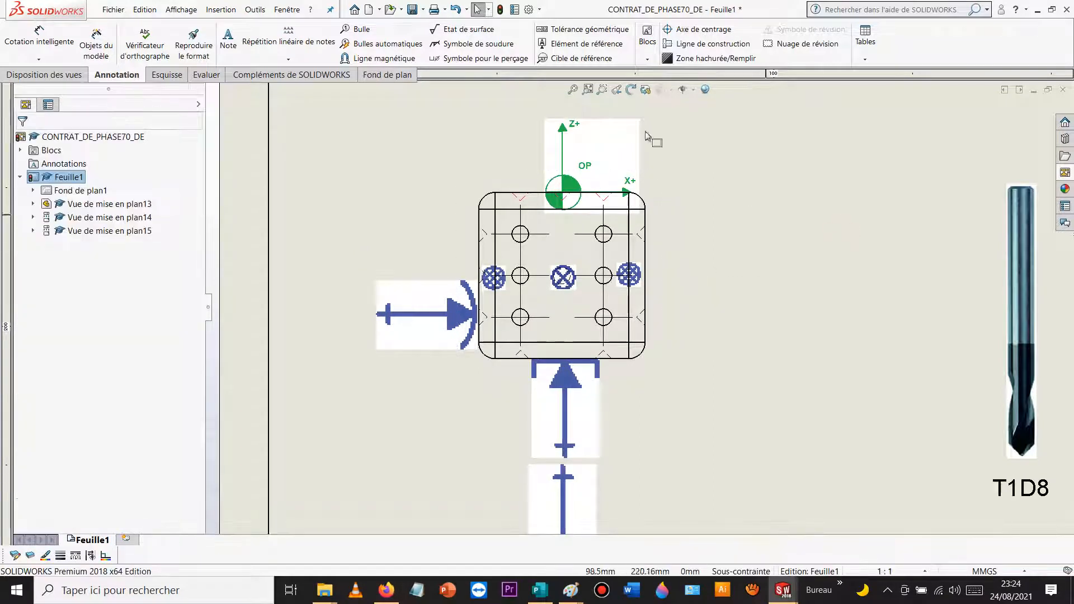
Step: Add leader notes to the upper die view: SR1 on its bottom edge and SR3 on its left edge
{"action": "left_click", "coordinate": [619, 363]}
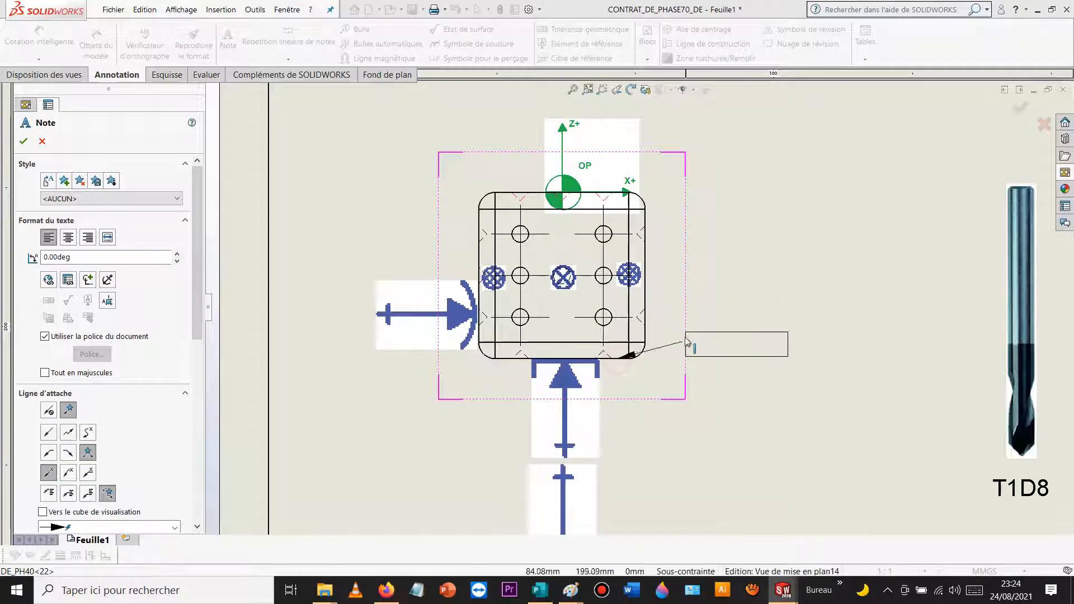
{"action": "left_click", "coordinate": [665, 410]}
{"action": "type", "text": "SR1"}
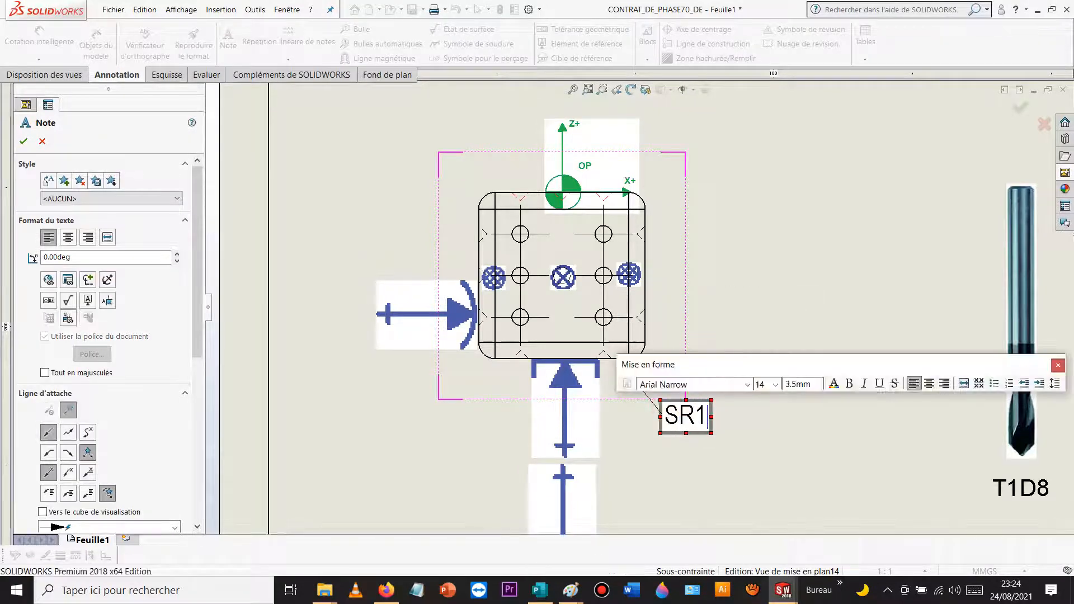
{"action": "left_click", "coordinate": [789, 273]}
{"action": "left_click", "coordinate": [477, 219]}
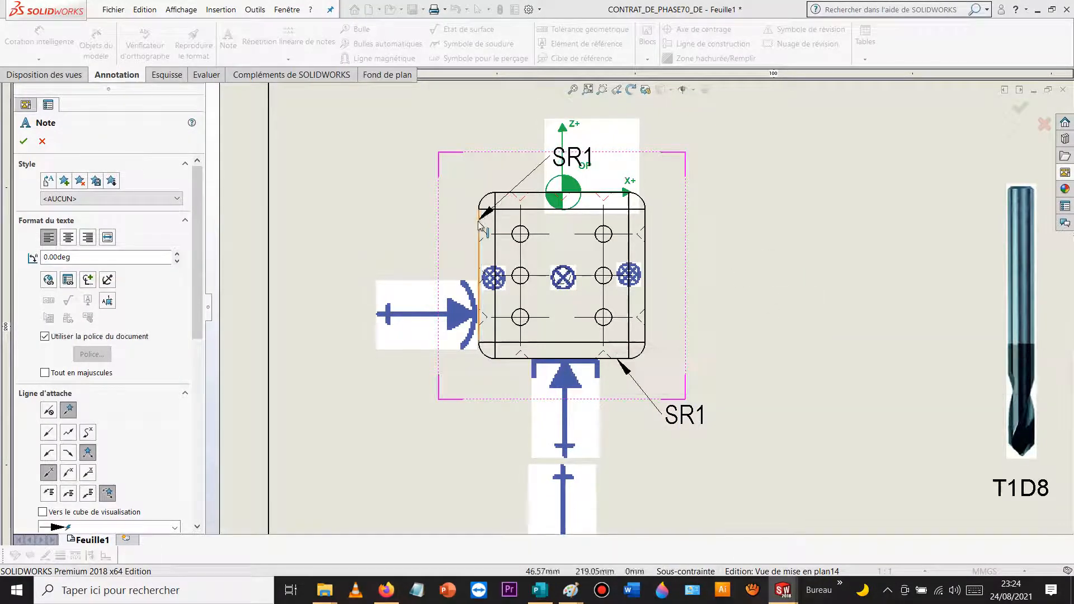
{"action": "left_click", "coordinate": [390, 178]}
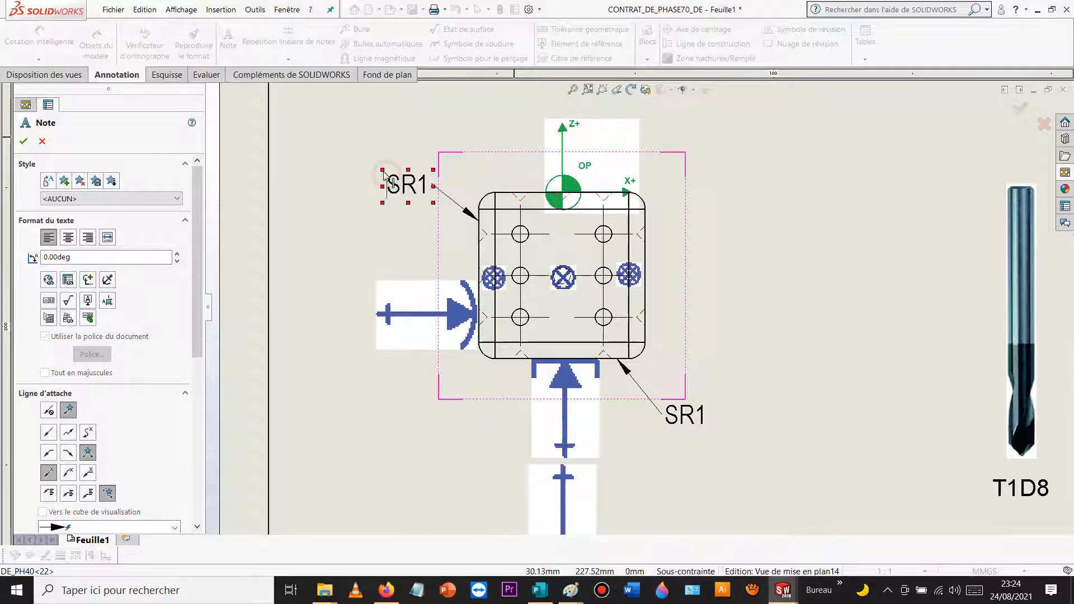
{"action": "type", "text": "S"}
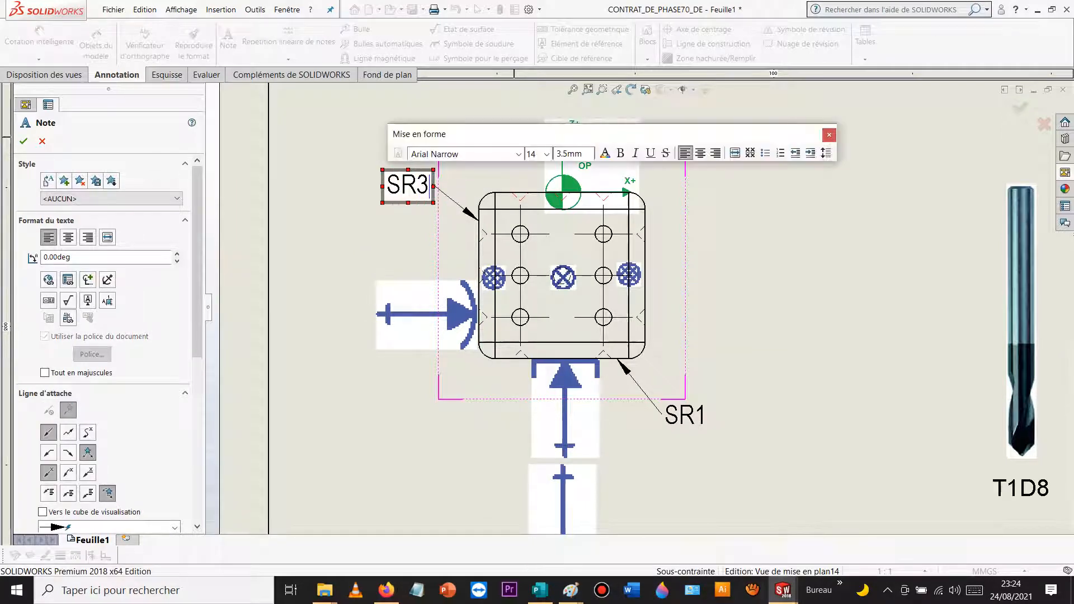
{"action": "left_click", "coordinate": [793, 317]}
Step: Add an SR4 leader note pointing to the bottom edge of the lower die view
{"action": "scroll", "coordinate": [727, 440], "scroll_direction": "up", "scroll_amount": 5}
{"action": "scroll", "coordinate": [646, 483], "scroll_direction": "down", "scroll_amount": 3}
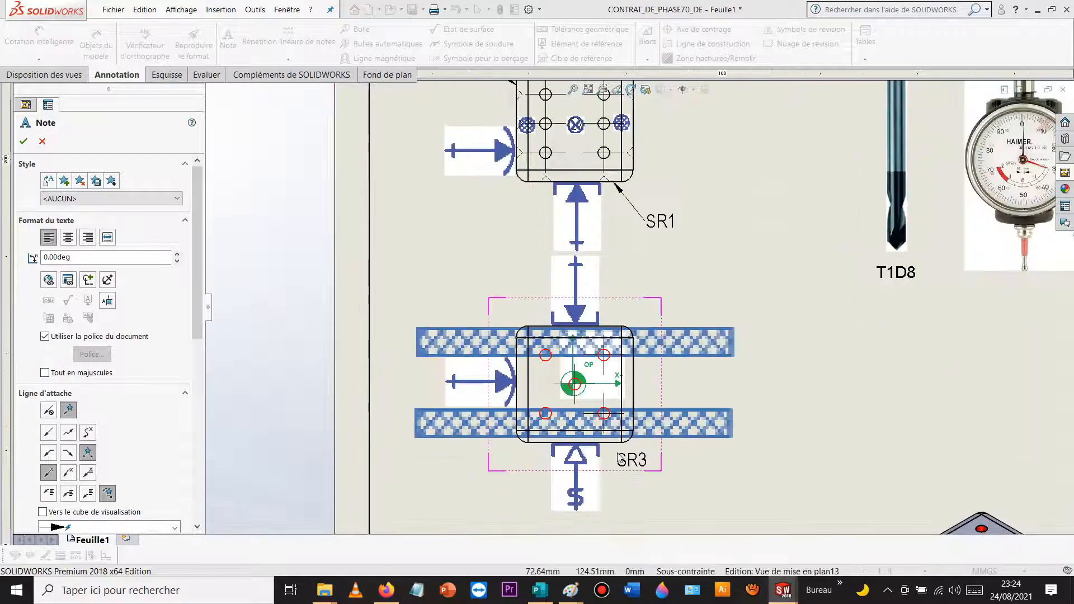
{"action": "scroll", "coordinate": [620, 456], "scroll_direction": "down", "scroll_amount": 3}
{"action": "left_click", "coordinate": [613, 417]}
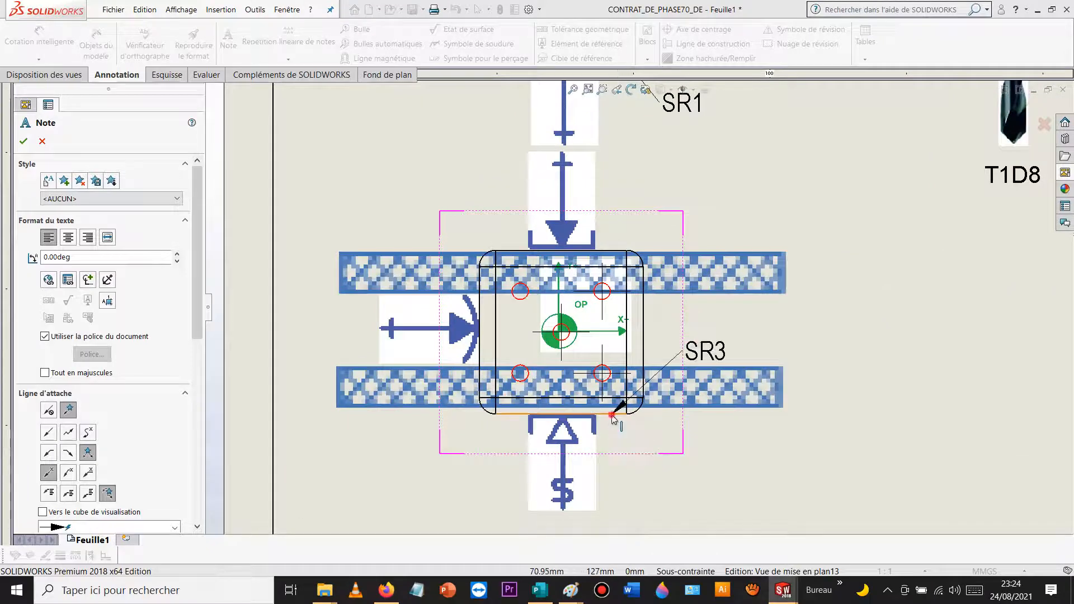
{"action": "left_click", "coordinate": [664, 466]}
{"action": "type", "text": "SR4"}
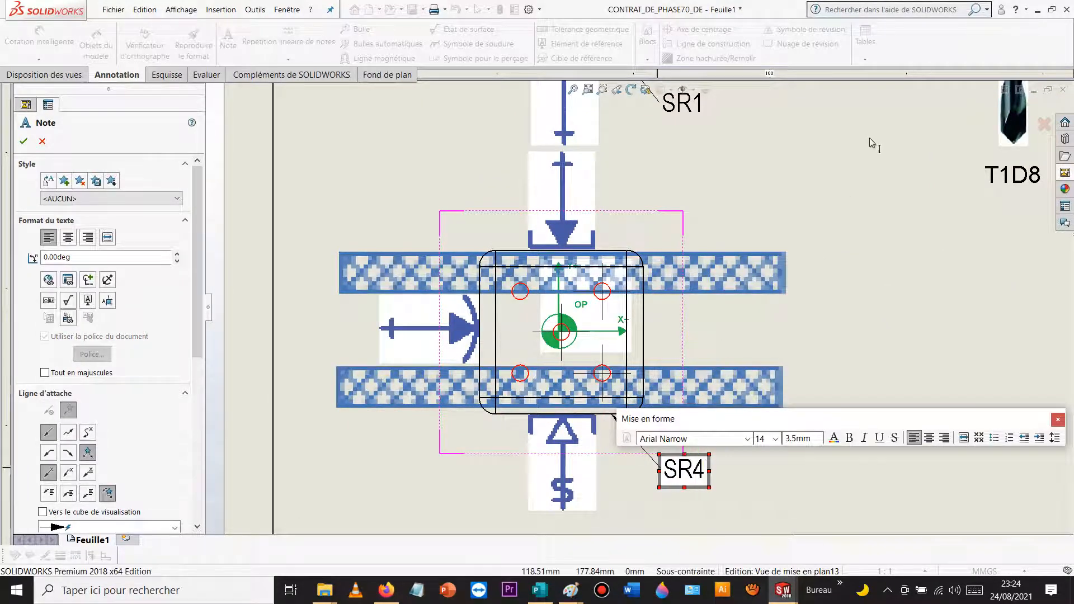
{"action": "left_click", "coordinate": [869, 138]}
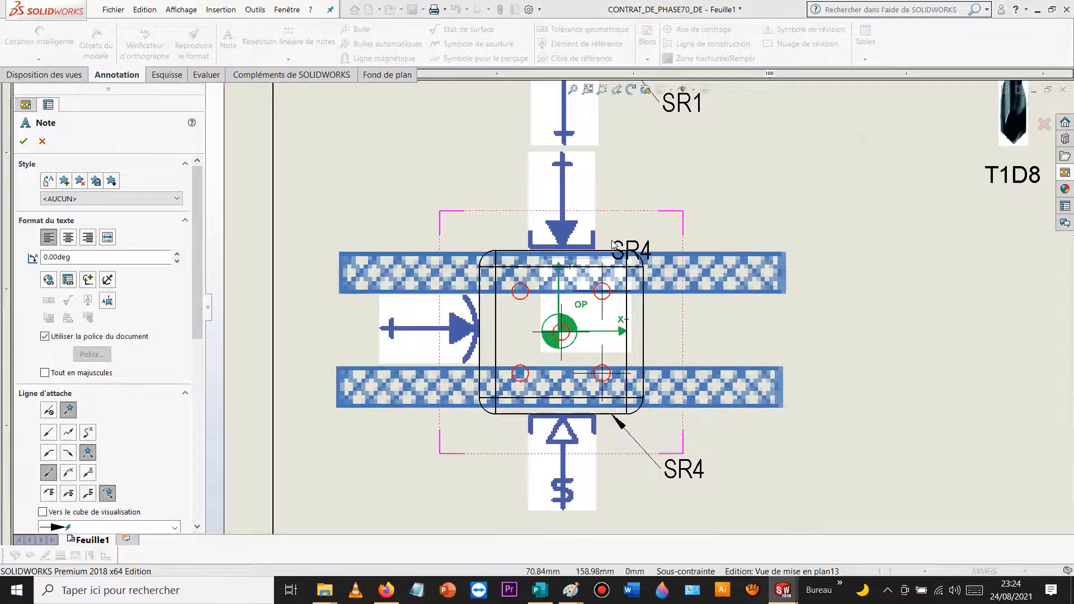
Step: Add an SR2 leader note pointing to the top edge of the lower die view and finish the notes
{"action": "left_click", "coordinate": [609, 250]}
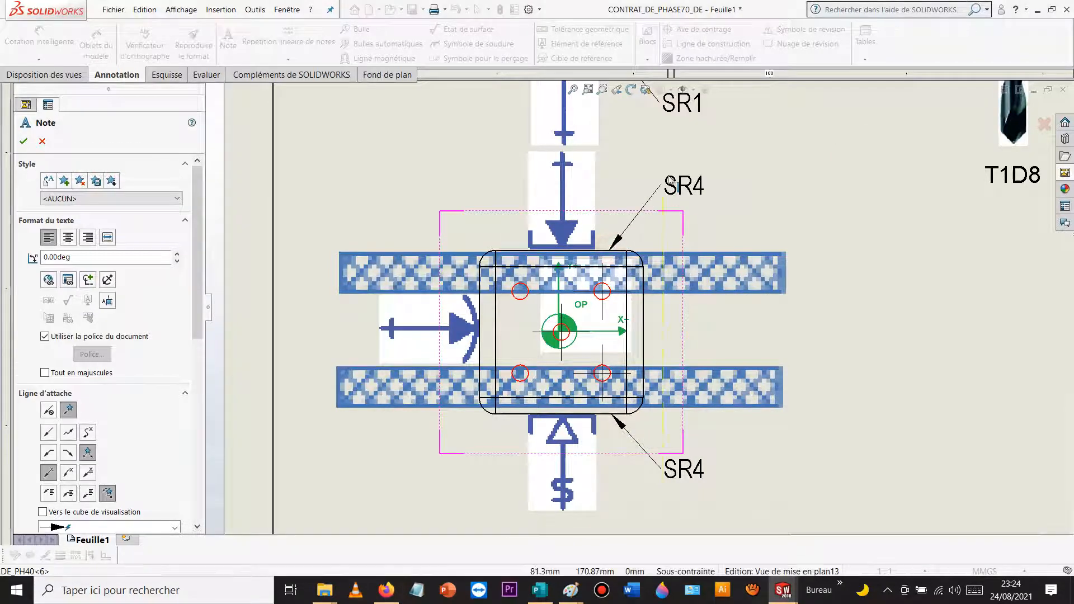
{"action": "left_click", "coordinate": [666, 177]}
{"action": "type", "text": "SR2"}
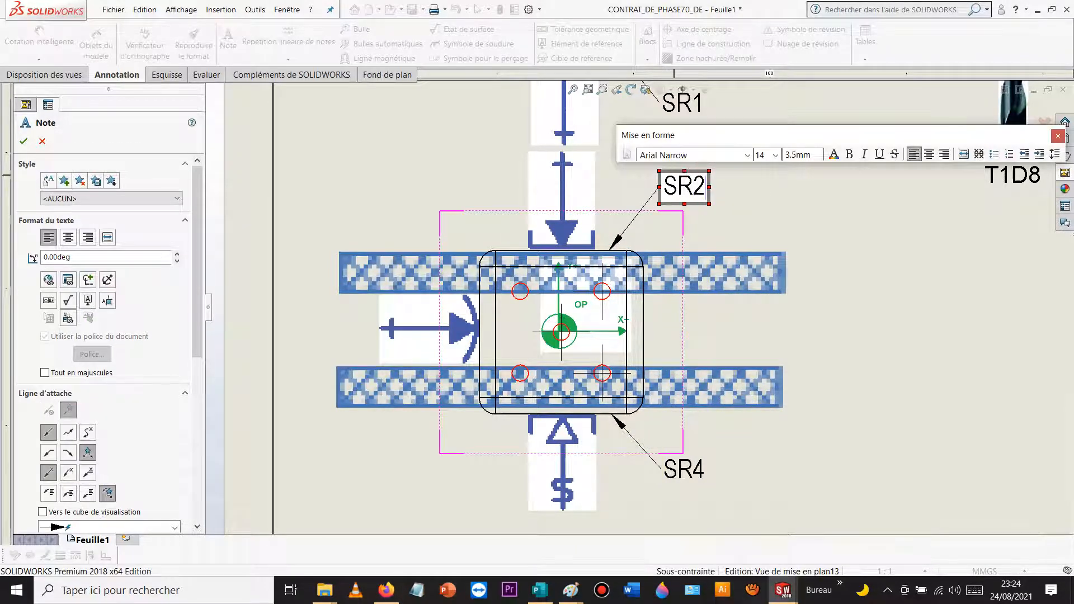
{"action": "left_click", "coordinate": [807, 175]}
{"action": "scroll", "coordinate": [847, 222], "scroll_direction": "up", "scroll_amount": 4}
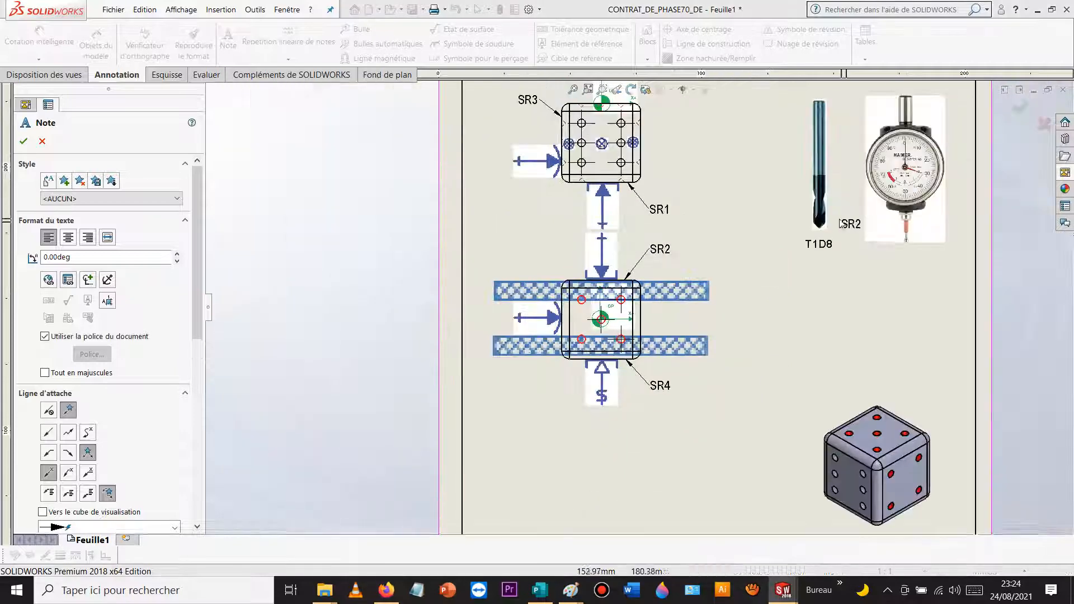
{"action": "key", "text": "Escape"}
Step: Fit the whole sheet in view and save the phase 70 contract
{"action": "scroll", "coordinate": [725, 272], "scroll_direction": "up", "scroll_amount": 4}
{"action": "key", "text": "f"}
{"action": "left_click", "coordinate": [414, 9]}
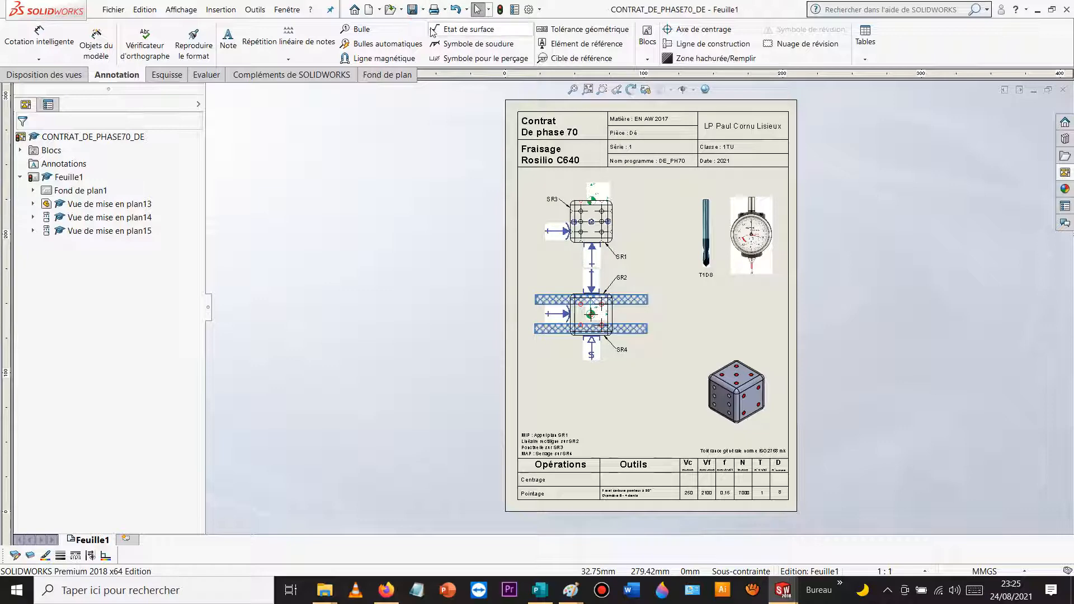
Step: Switch to the CONTRAT_DE_PHASE30_DE drawing and delete its isometric die view
{"action": "left_click", "coordinate": [283, 10]}
{"action": "left_click", "coordinate": [374, 136]}
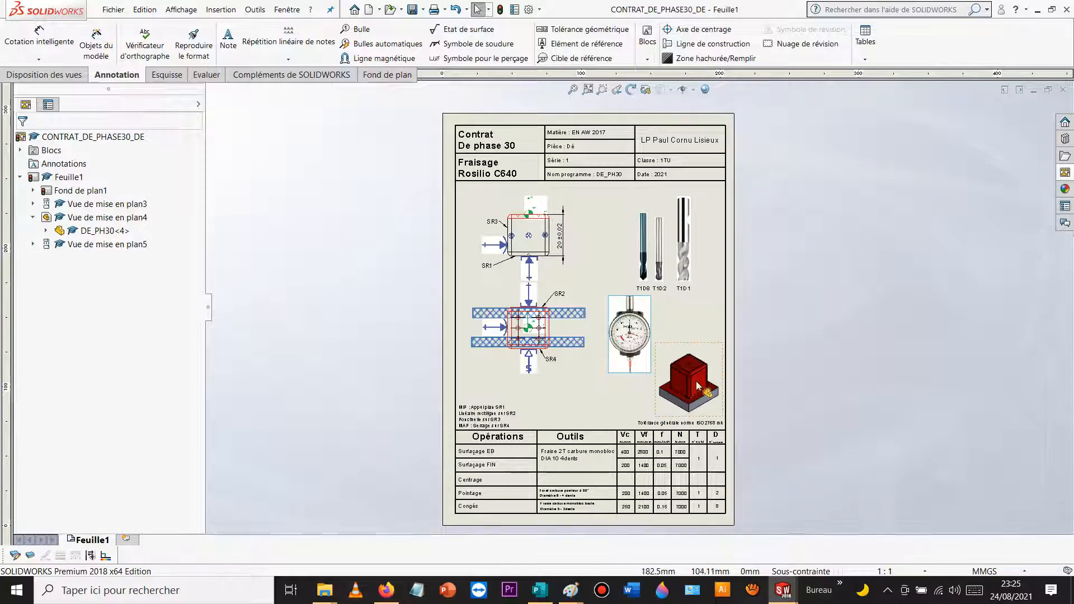
{"action": "scroll", "coordinate": [719, 409], "scroll_direction": "down", "scroll_amount": 1}
{"action": "left_click", "coordinate": [713, 333]}
{"action": "key", "text": "Delete"}
{"action": "left_click", "coordinate": [623, 244]}
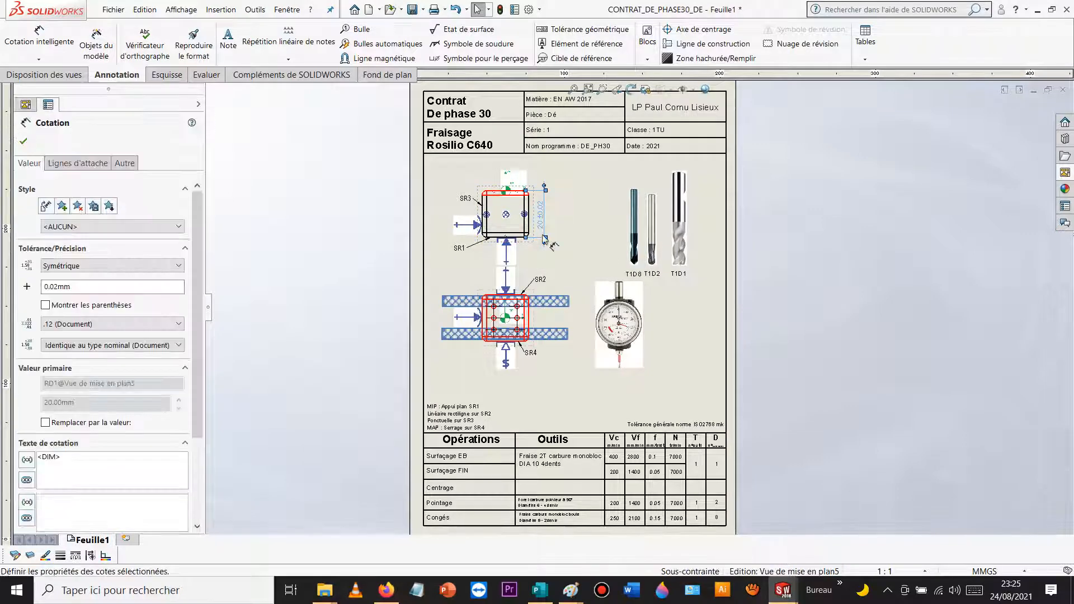
Step: Project an isometric view from the upper die view of the phase 30 contract and place it over the title block
{"action": "scroll", "coordinate": [548, 241], "scroll_direction": "down", "scroll_amount": 4}
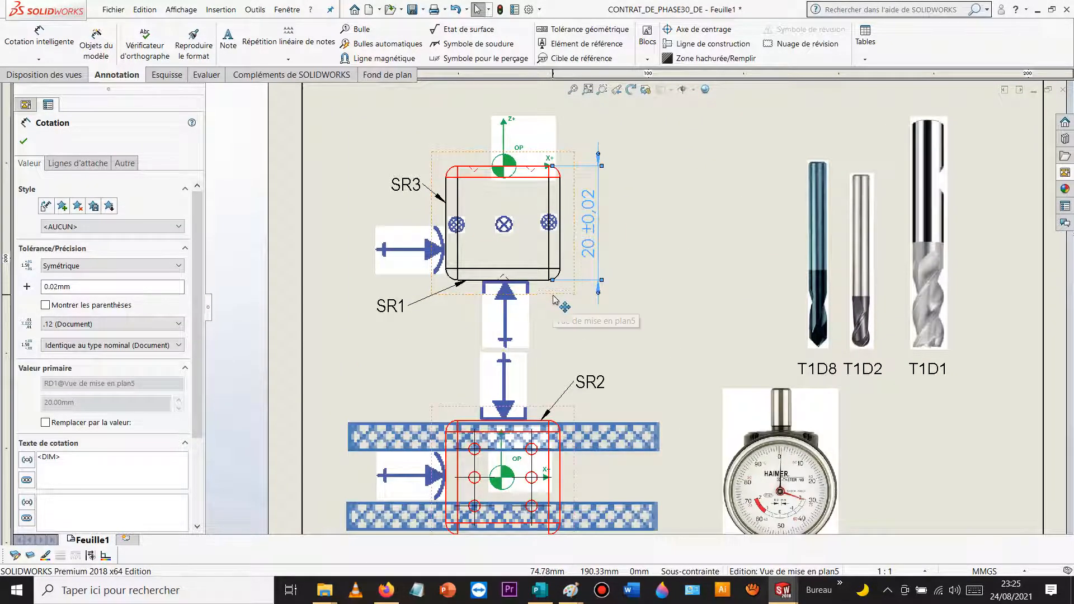
{"action": "left_click", "coordinate": [553, 299]}
{"action": "left_click", "coordinate": [621, 260]}
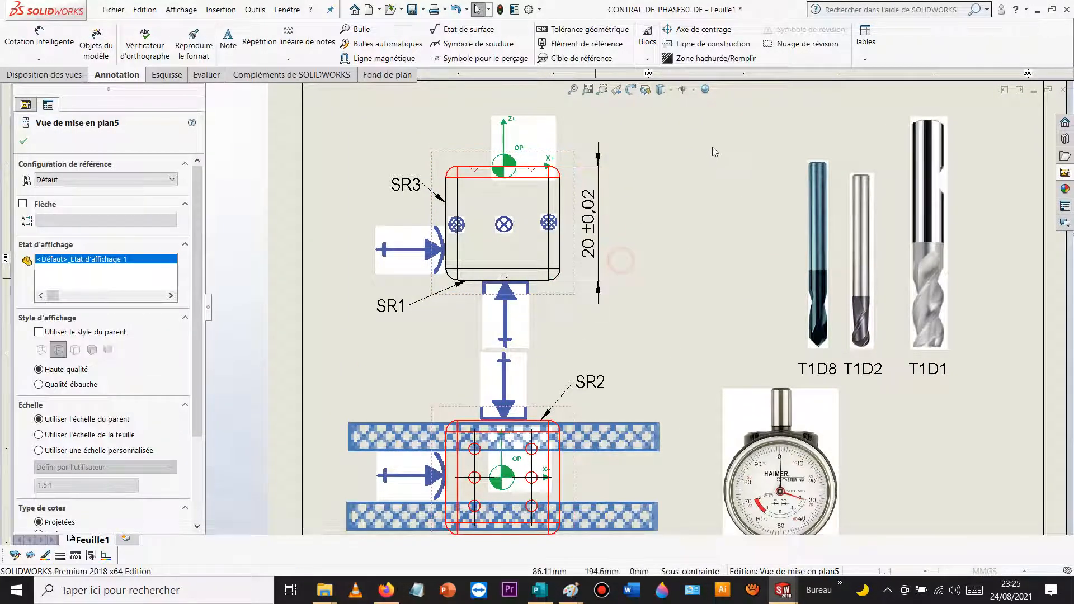
{"action": "left_click", "coordinate": [733, 130]}
{"action": "scroll", "coordinate": [727, 164], "scroll_direction": "up", "scroll_amount": 2}
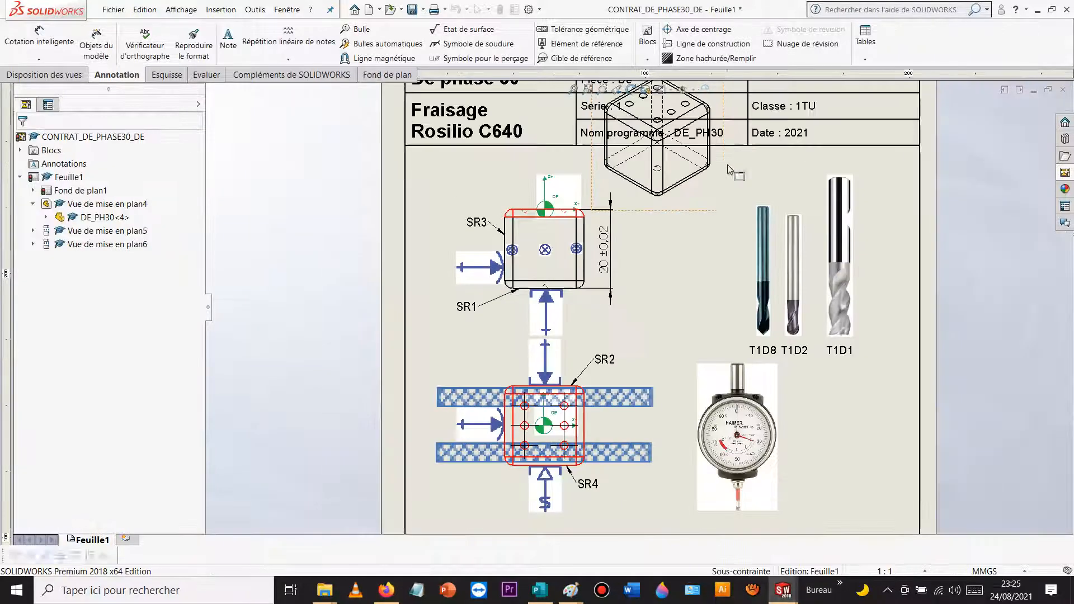
Step: Display the projected isometric die view shaded with edges and move it beside the dial gauge, above the general tolerance note
{"action": "scroll", "coordinate": [711, 223], "scroll_direction": "up", "scroll_amount": 3}
{"action": "left_click", "coordinate": [682, 252]}
{"action": "left_click", "coordinate": [92, 349]}
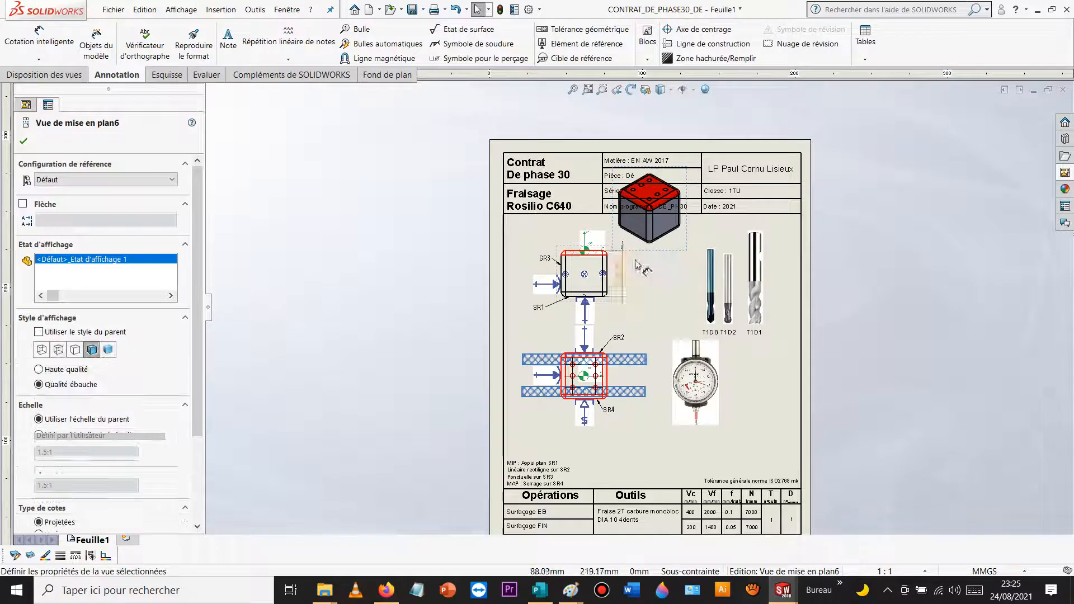
{"action": "left_click_drag", "start_coordinate": [674, 261], "coordinate": [782, 485]}
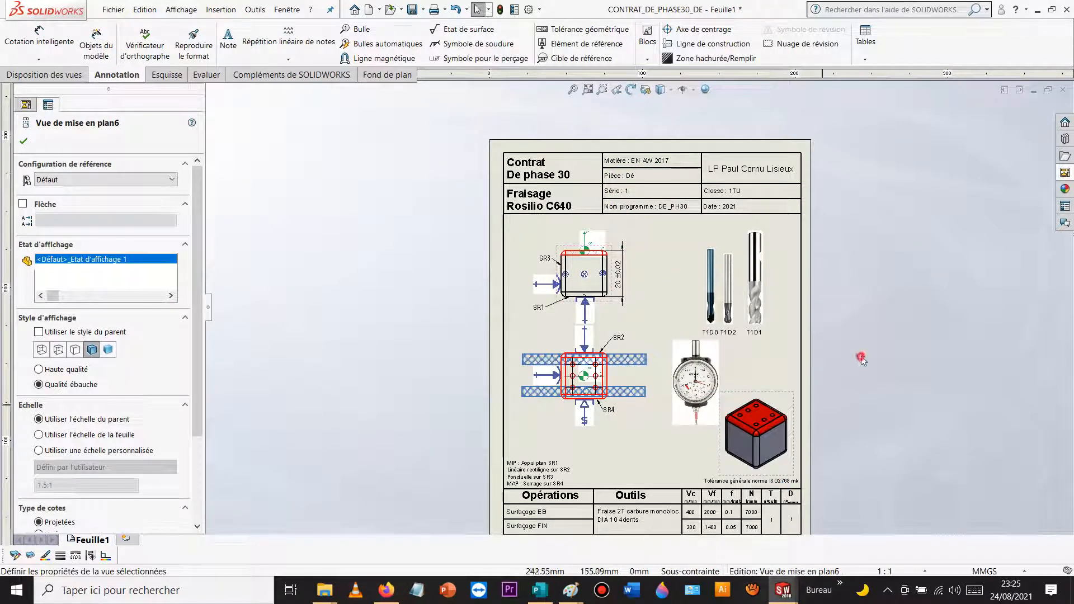
Step: Save the phase 30 contract and check the whole sheet
{"action": "left_click", "coordinate": [860, 356]}
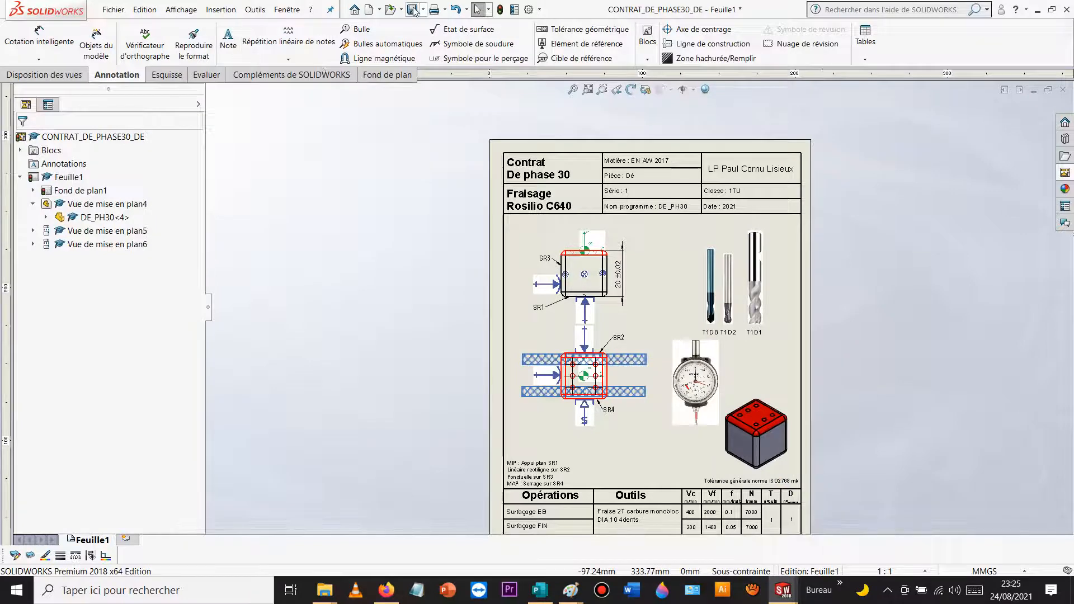
{"action": "left_click", "coordinate": [875, 330]}
{"action": "scroll", "coordinate": [862, 301], "scroll_direction": "up", "scroll_amount": 5}
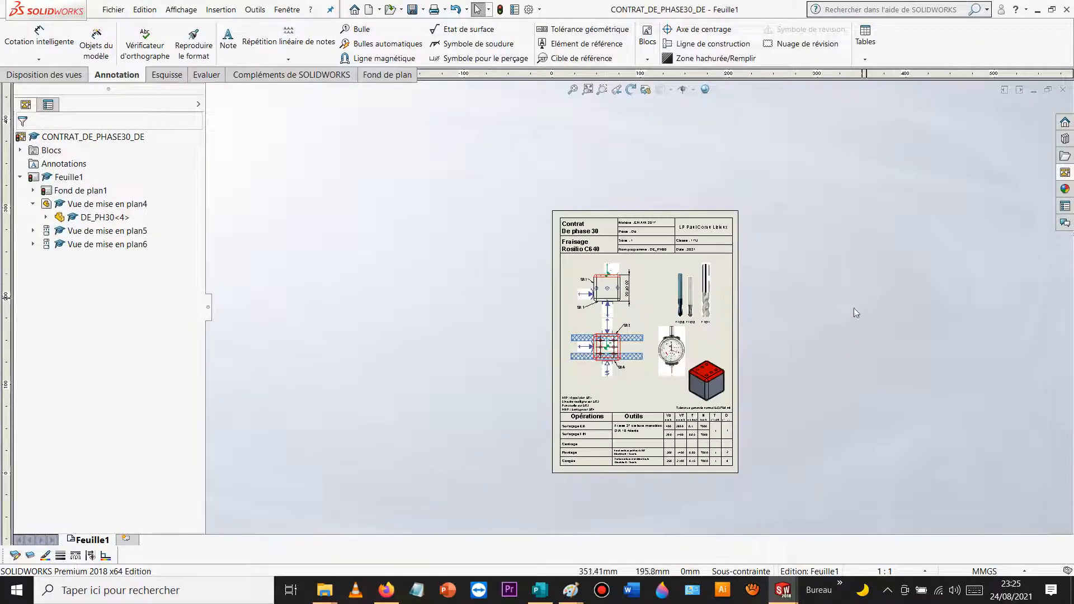
{"action": "scroll", "coordinate": [716, 386], "scroll_direction": "down", "scroll_amount": 3}
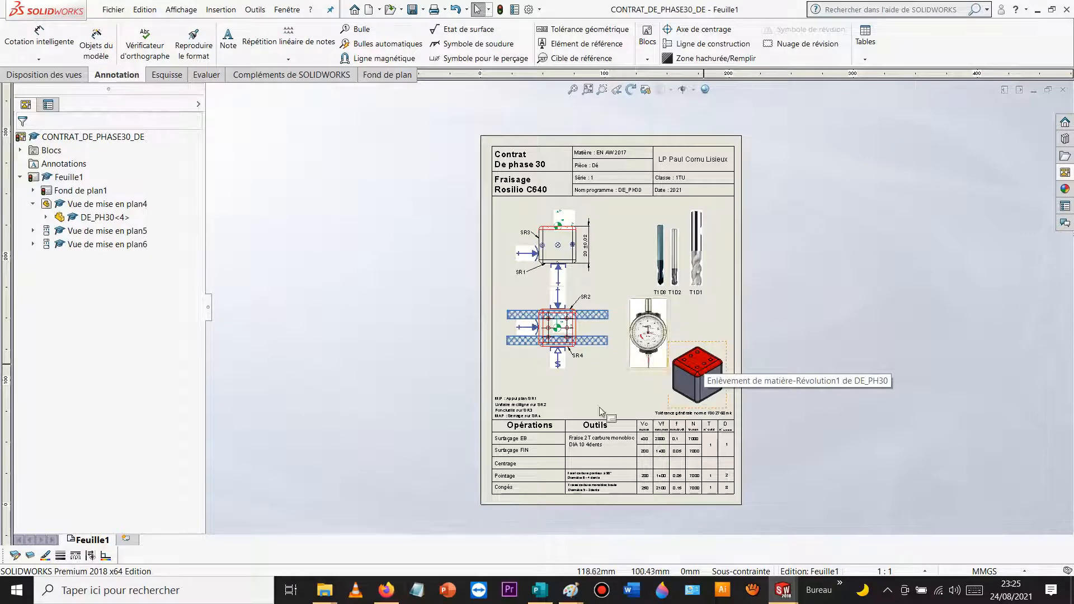
Step: Switch to File Explorer and create a Publisher document named DE_DOSSIER_TECH in the "Je crée un contrat de phase en fraisage" folder
{"action": "mouse_move", "coordinate": [329, 597]}
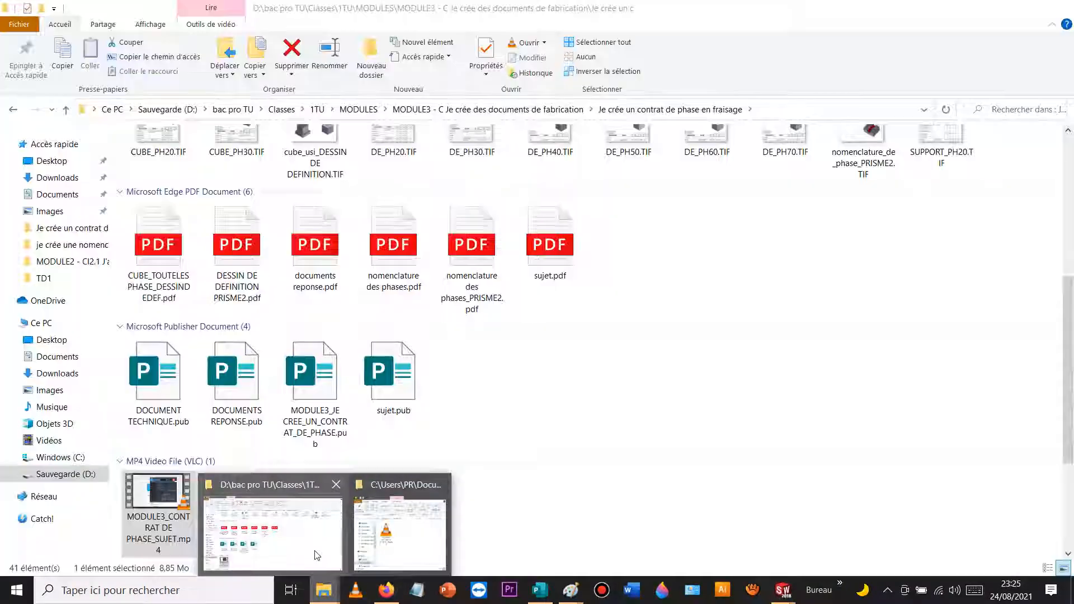
{"action": "left_click", "coordinate": [314, 552]}
{"action": "scroll", "coordinate": [376, 336], "scroll_direction": "up", "scroll_amount": 5}
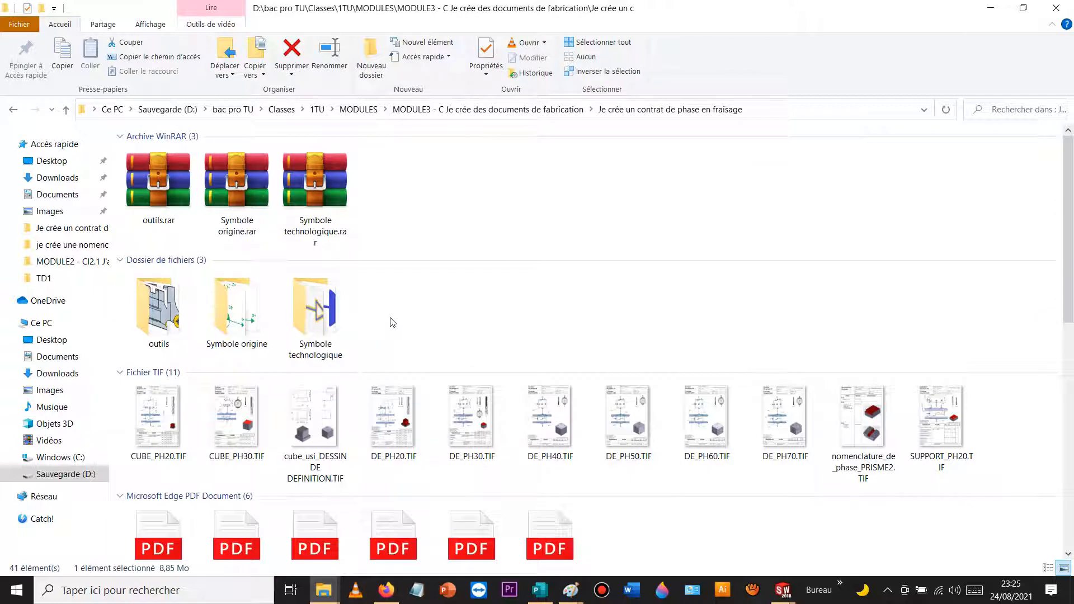
{"action": "scroll", "coordinate": [394, 321], "scroll_direction": "down", "scroll_amount": 10}
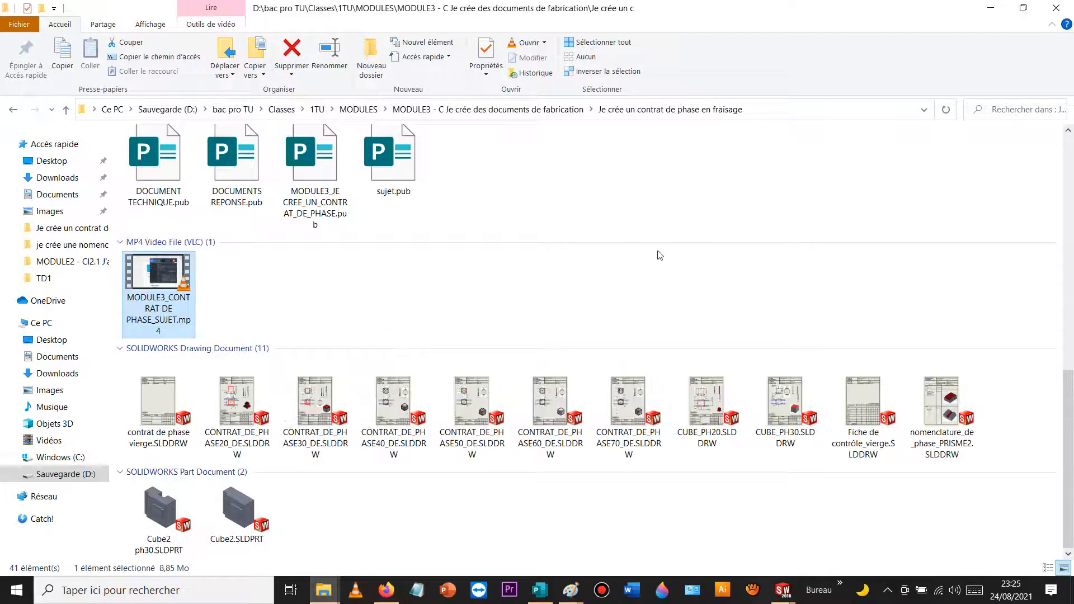
{"action": "scroll", "coordinate": [697, 210], "scroll_direction": "up", "scroll_amount": 10}
{"action": "right_click", "coordinate": [655, 204]}
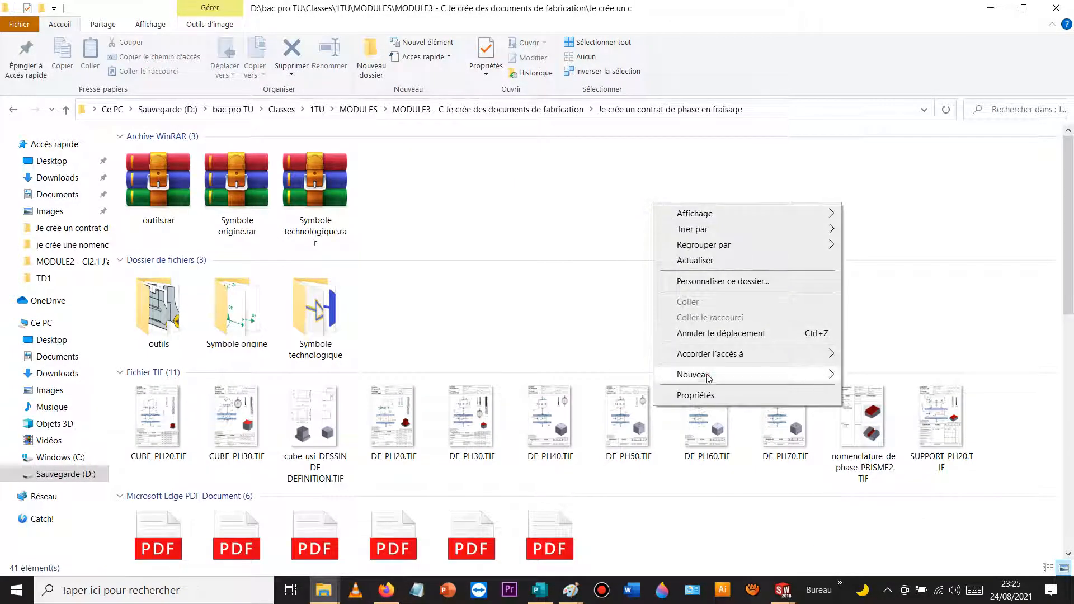
{"action": "mouse_move", "coordinate": [708, 379]}
{"action": "left_click", "coordinate": [899, 278]}
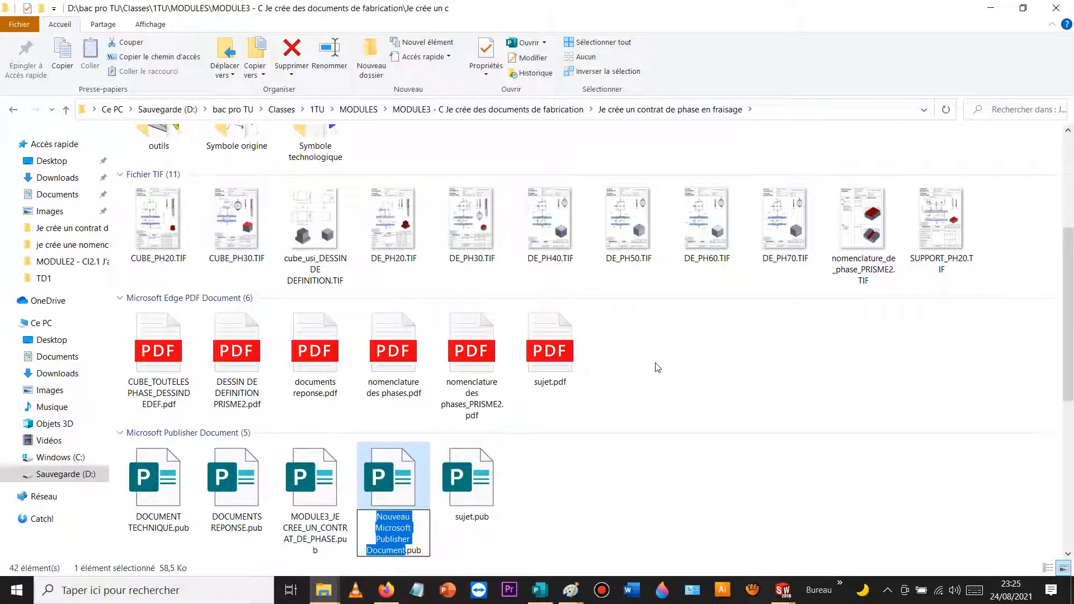
{"action": "type", "text": "DE_DOSSIER_TECH"}
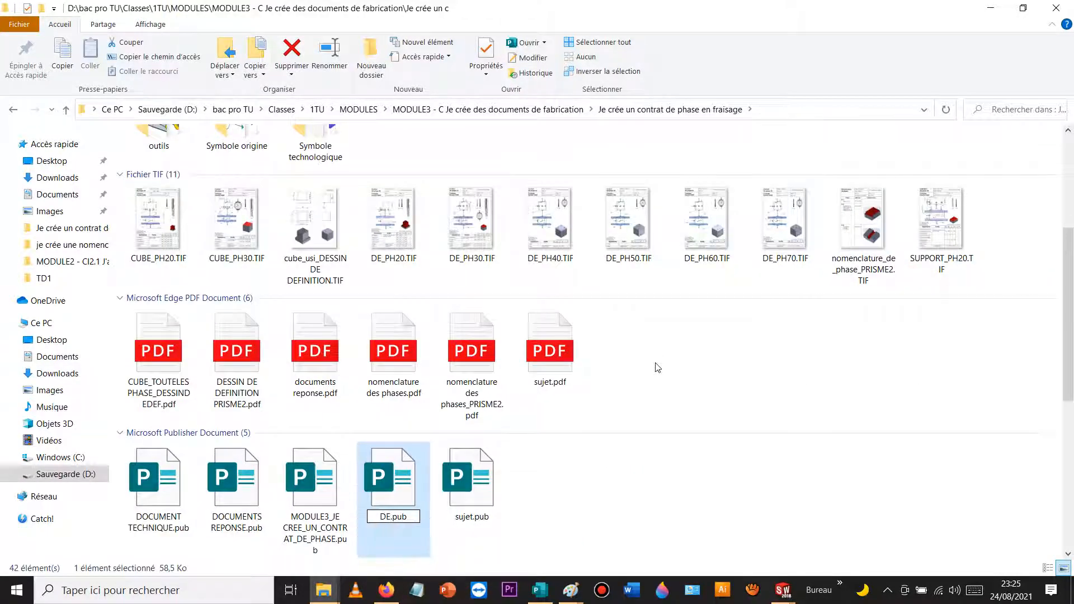
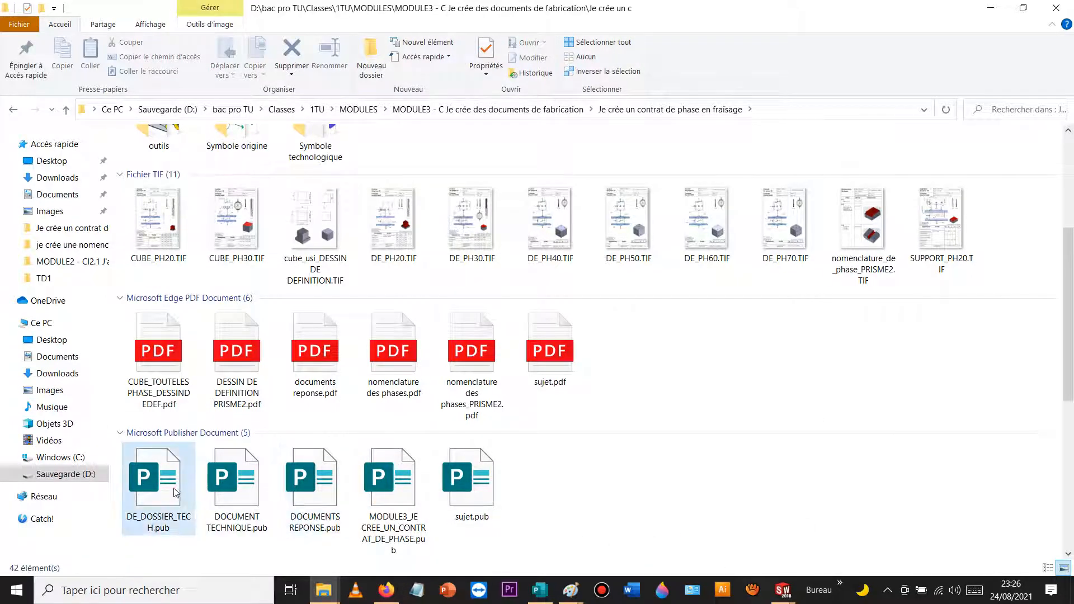
Step: Open DE_DOSSIER_TECH.pub in Publisher and extend it to six pages by inserting blank pages after page 1
{"action": "double_click", "coordinate": [172, 488]}
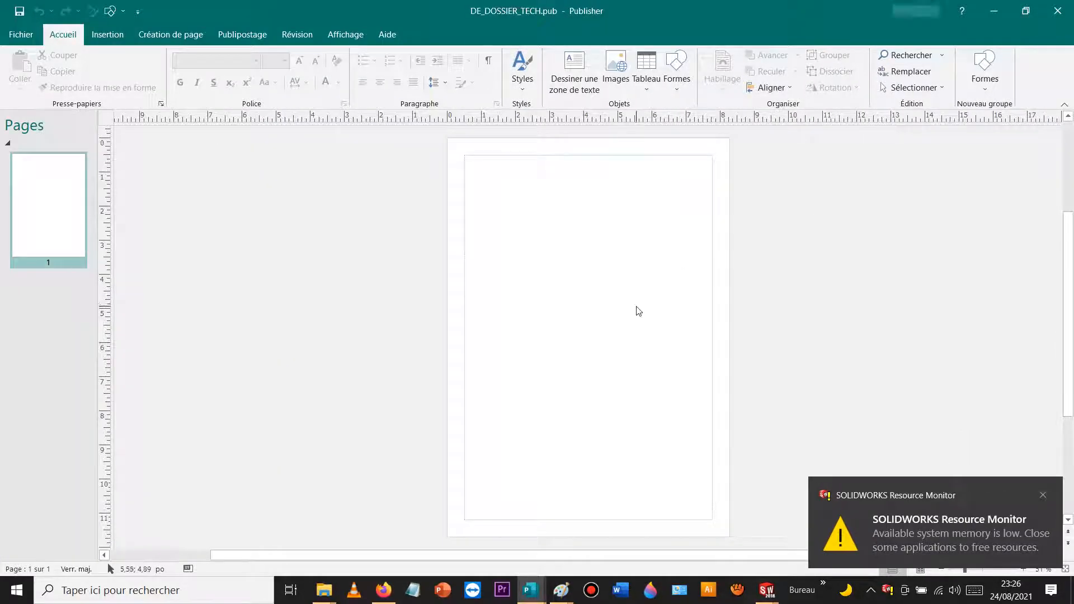
{"action": "right_click", "coordinate": [70, 204]}
{"action": "left_click", "coordinate": [92, 211]}
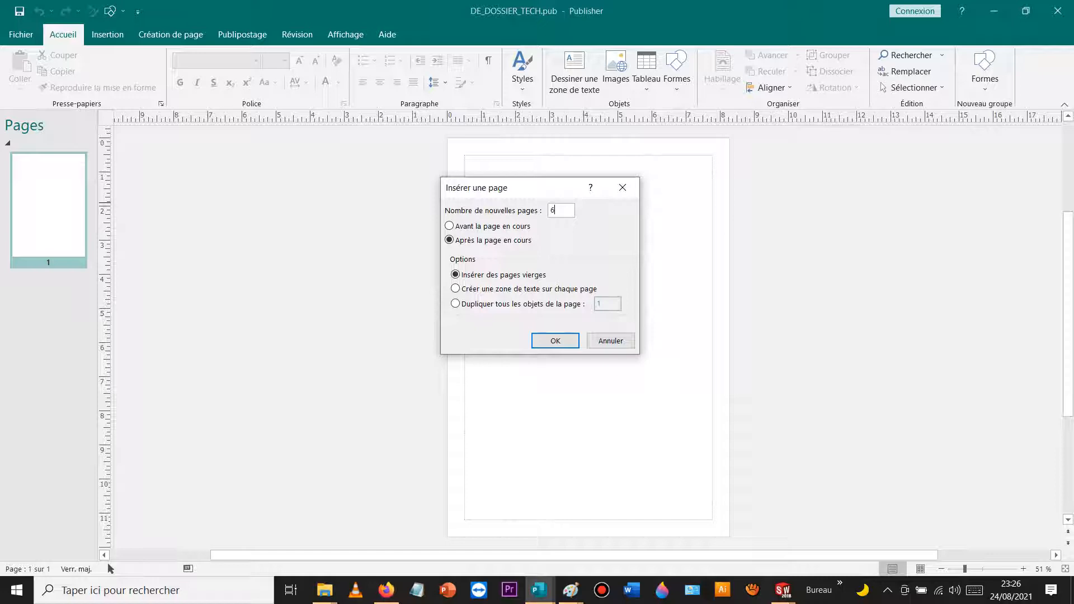
{"action": "key", "text": "Return"}
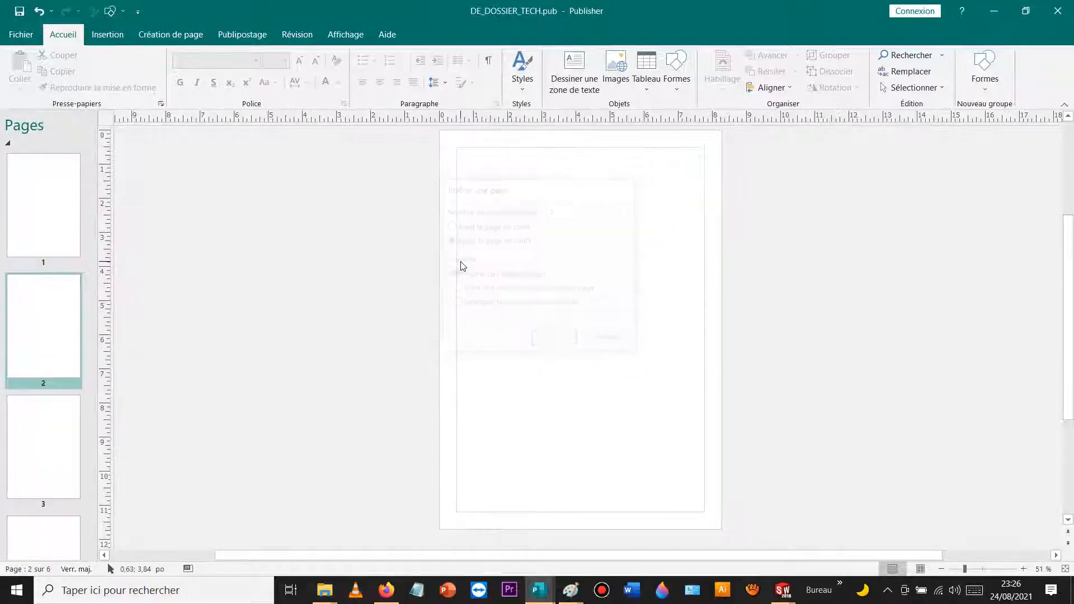
{"action": "left_click", "coordinate": [34, 223]}
{"action": "left_click", "coordinate": [235, 250]}
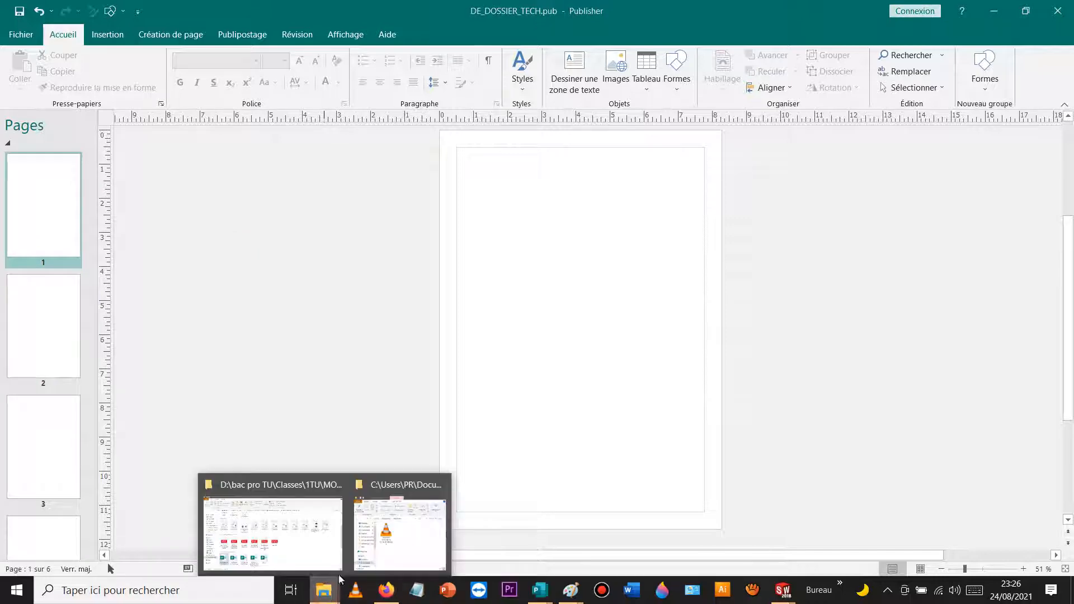
Step: Switch to the phase 20 contract in SOLIDWORKS and save it as the TIF image CONTRAT_DE_PHASE20_DE.TIF
{"action": "mouse_move", "coordinate": [782, 593]}
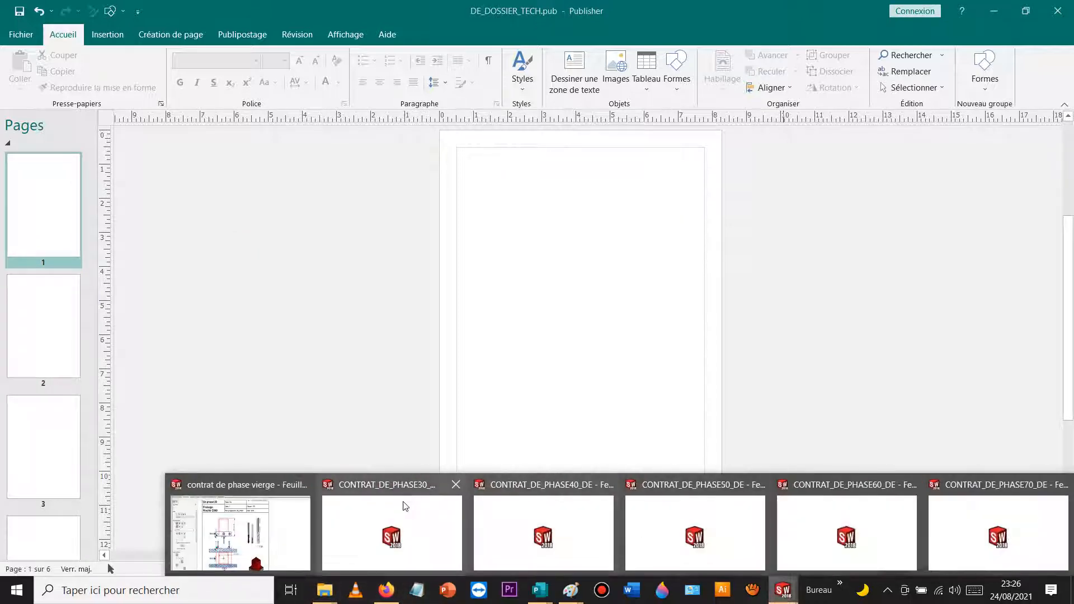
{"action": "left_click", "coordinate": [274, 523]}
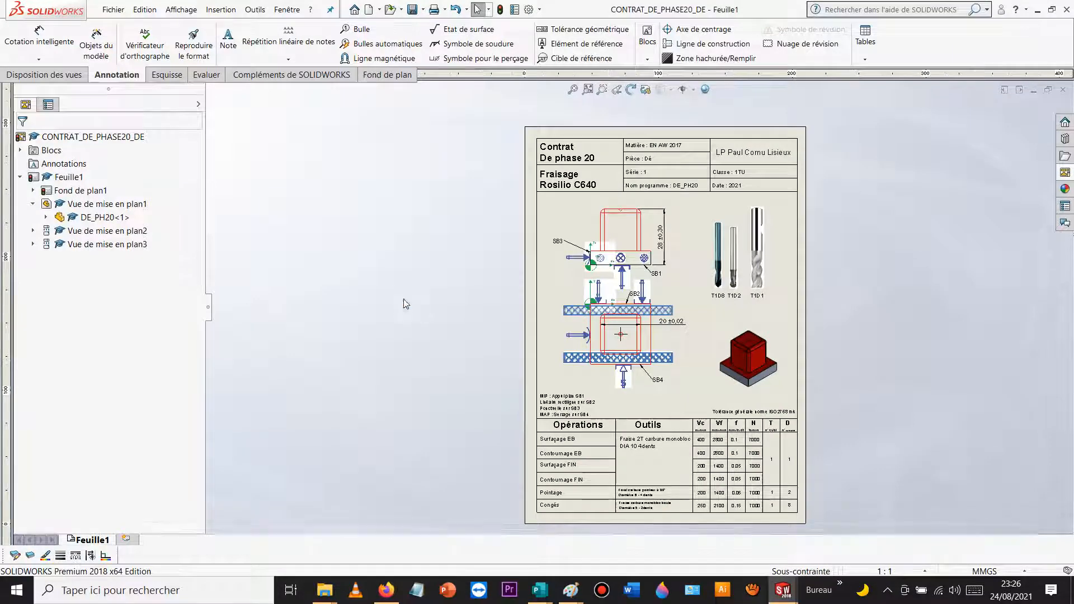
{"action": "left_click", "coordinate": [103, 10]}
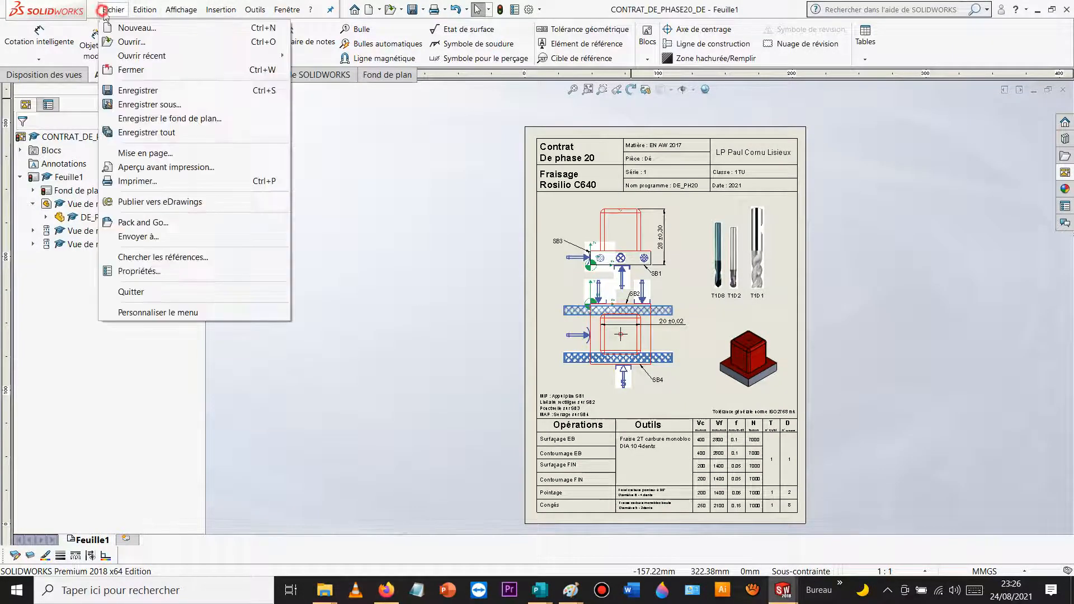
{"action": "left_click", "coordinate": [177, 104]}
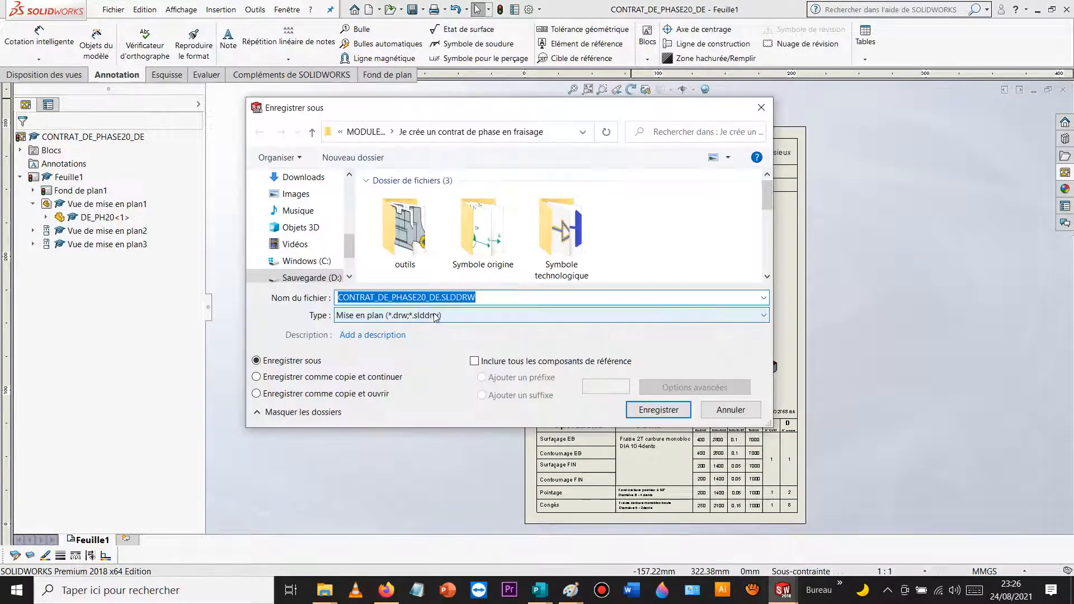
{"action": "left_click", "coordinate": [360, 315]}
{"action": "left_click", "coordinate": [380, 451]}
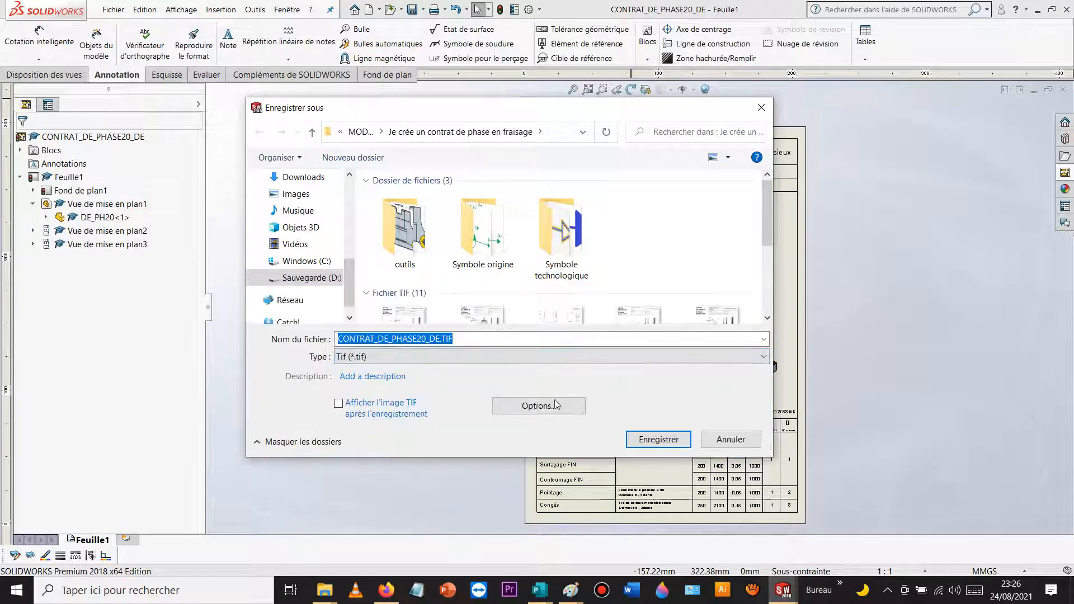
{"action": "left_click_drag", "start_coordinate": [767, 217], "coordinate": [773, 276]}
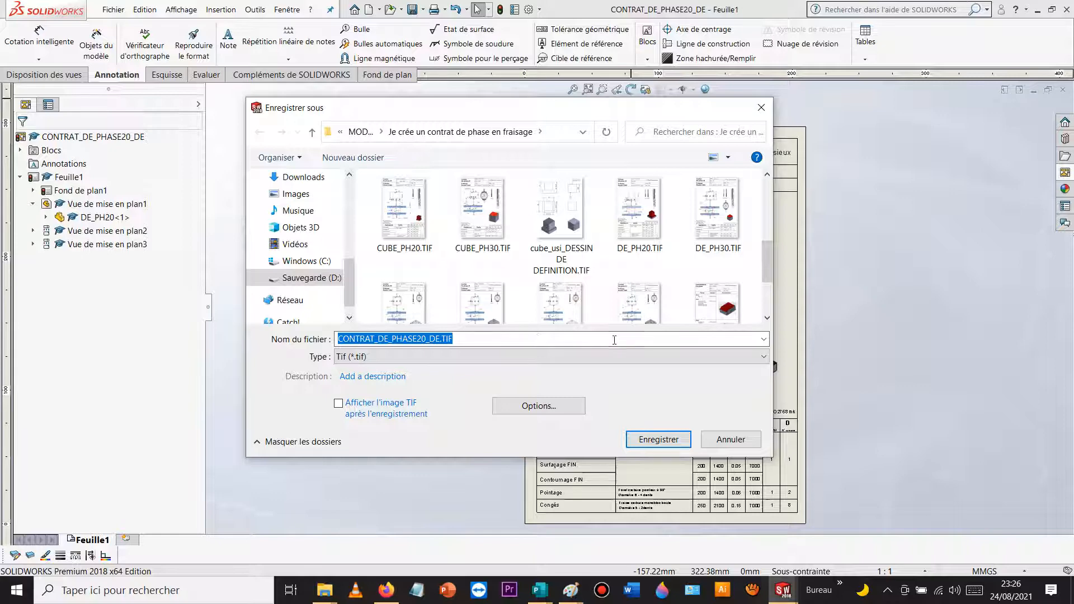
{"action": "left_click", "coordinate": [658, 440]}
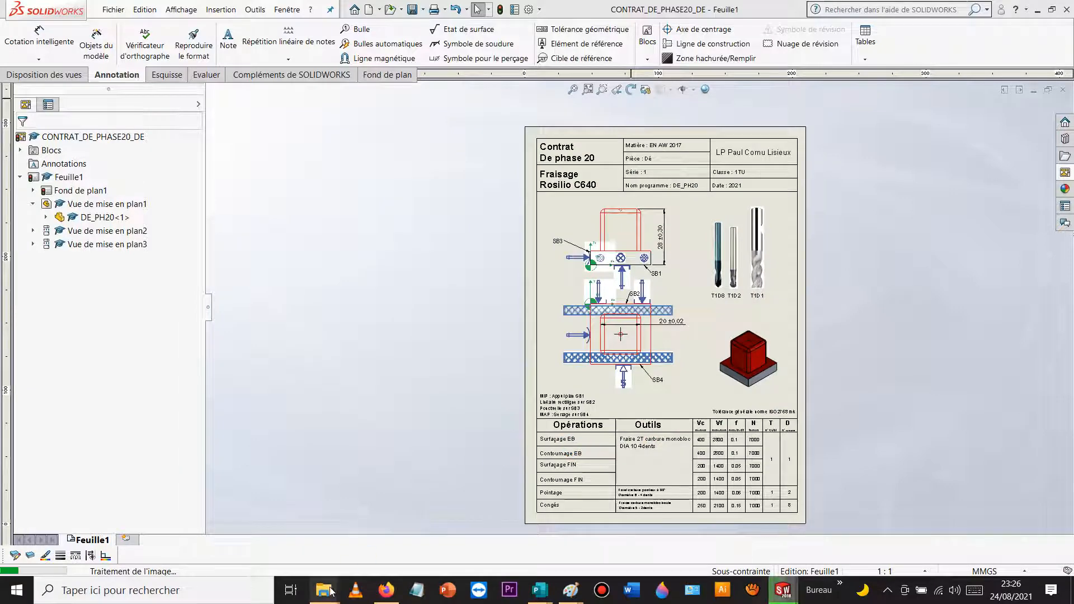
Step: Open CONTRAT_DE_PHASE20_DE.TIF from the contract folder in Paint with the whole image in view
{"action": "mouse_move", "coordinate": [331, 591]}
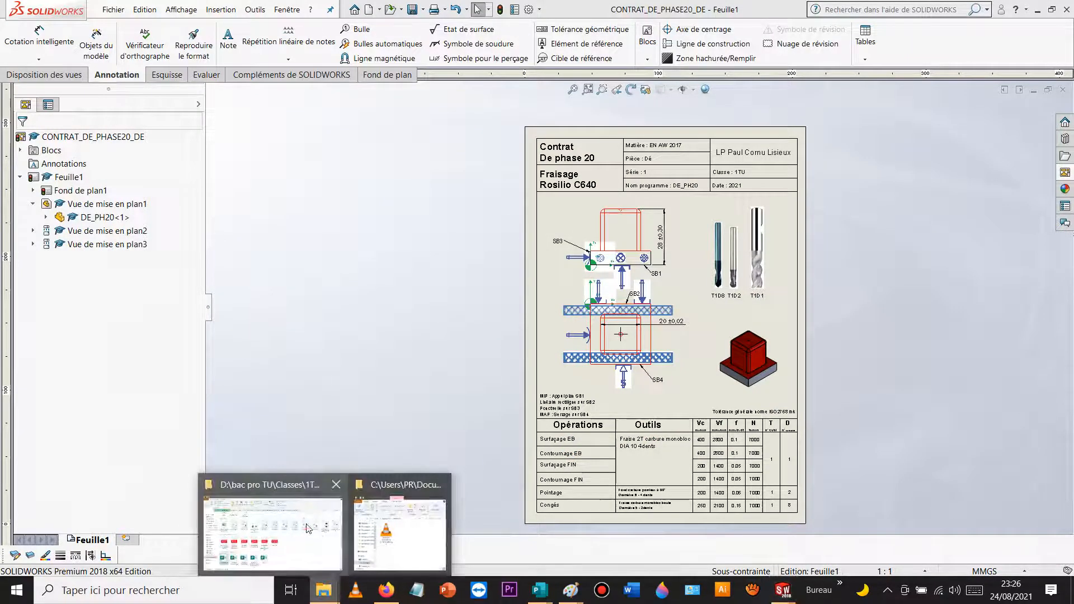
{"action": "left_click", "coordinate": [394, 517]}
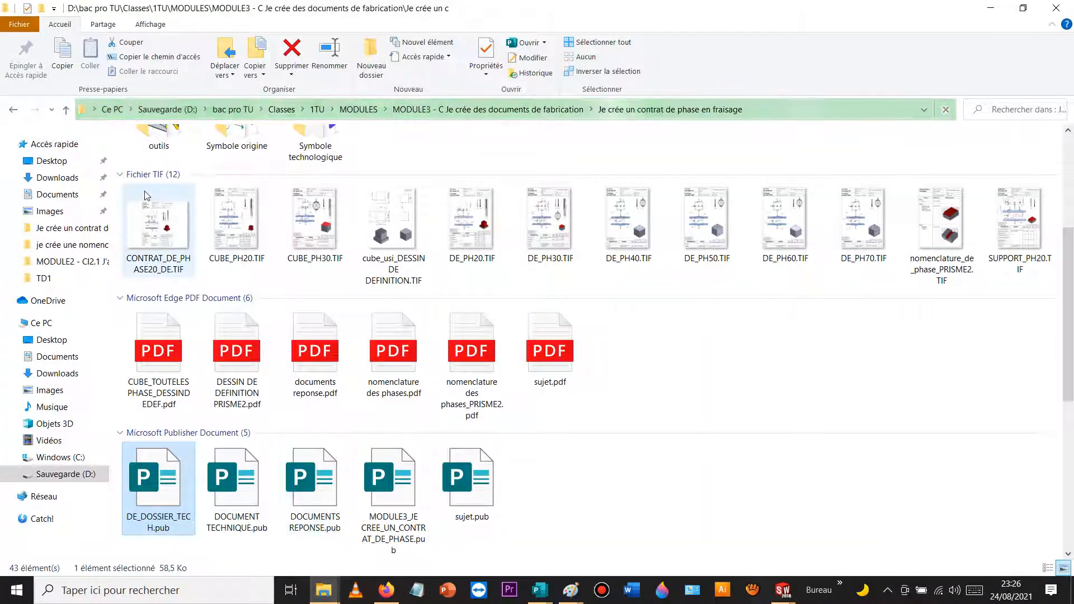
{"action": "left_click", "coordinate": [162, 227]}
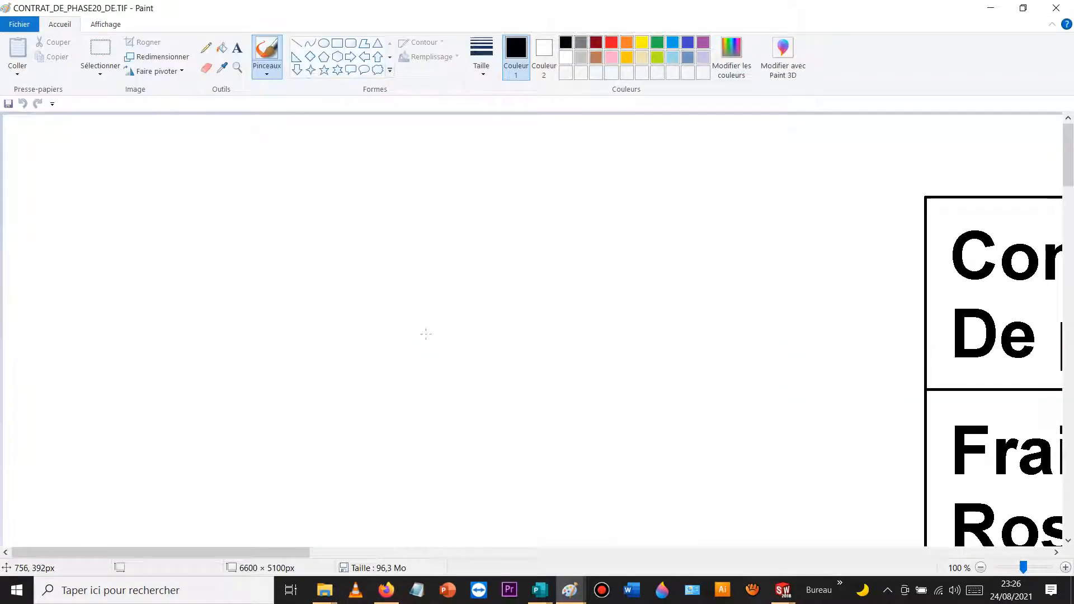
{"action": "scroll", "coordinate": [425, 334], "scroll_direction": "down", "scroll_amount": 2, "text": "ctrl"}
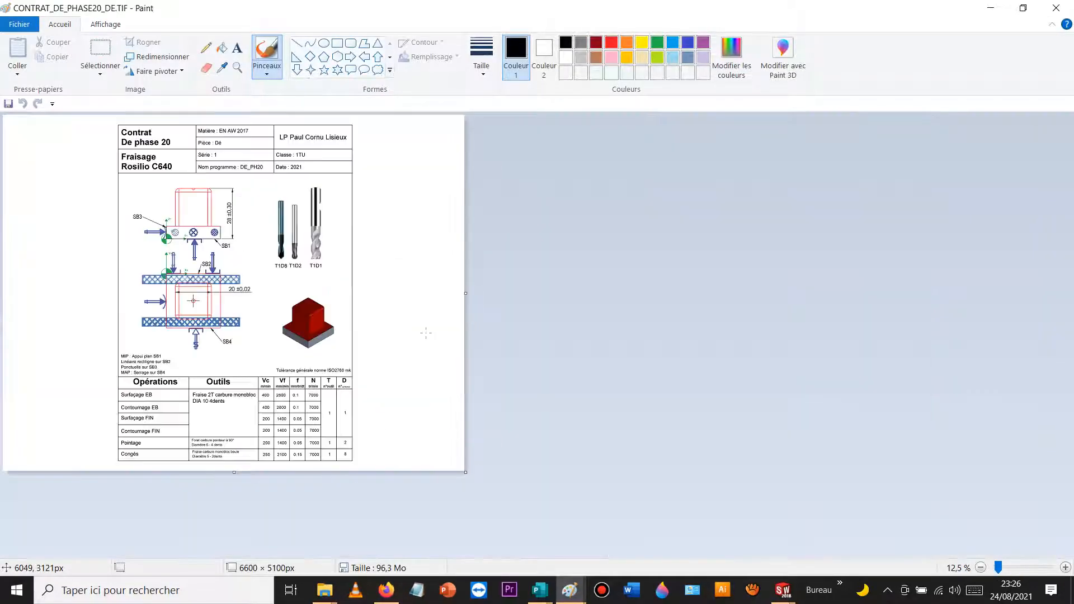
Step: Move the contract into the image's upper-left corner, trim the canvas around it to about 3448 × 4896 px, and save and close the file
{"action": "left_click", "coordinate": [117, 66]}
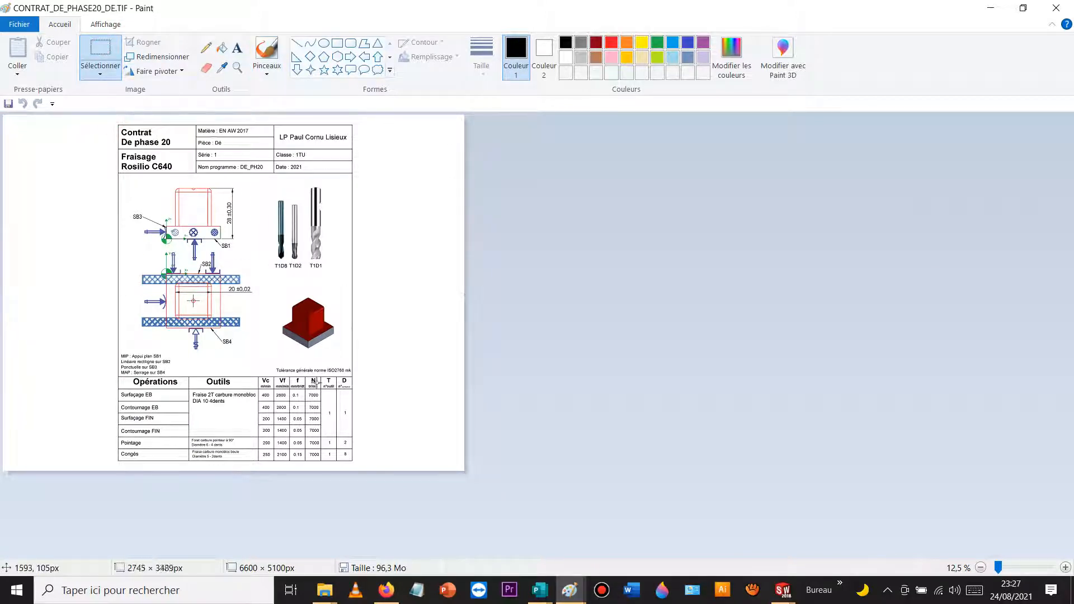
{"action": "left_click_drag", "start_coordinate": [355, 464], "coordinate": [355, 464]}
{"action": "left_click_drag", "start_coordinate": [214, 381], "coordinate": [197, 395]}
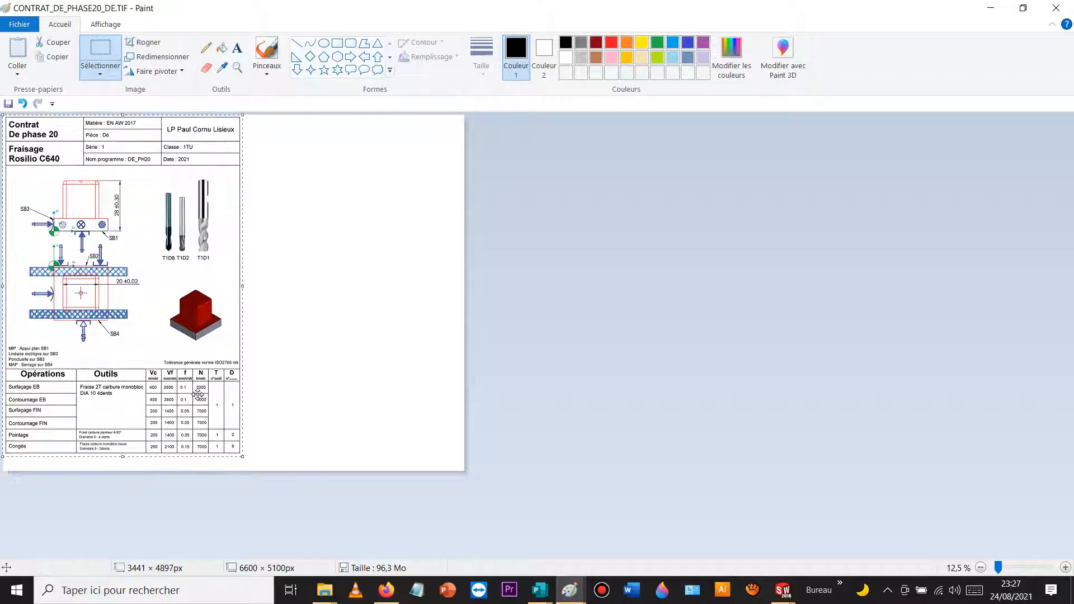
{"action": "left_click", "coordinate": [321, 407]}
{"action": "left_click_drag", "start_coordinate": [467, 471], "coordinate": [245, 458]}
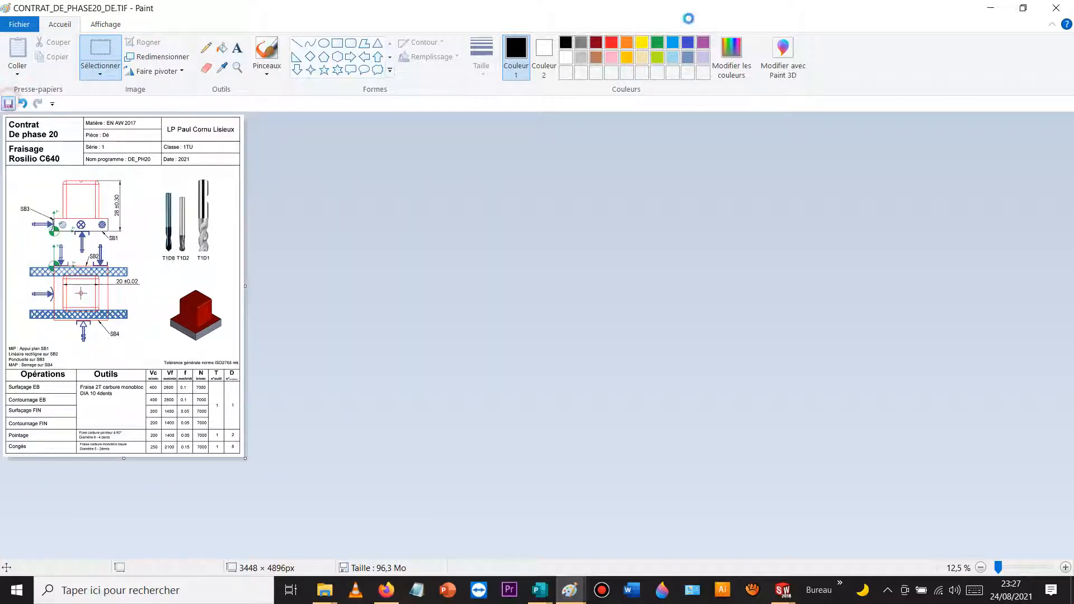
{"action": "left_click", "coordinate": [1061, 9]}
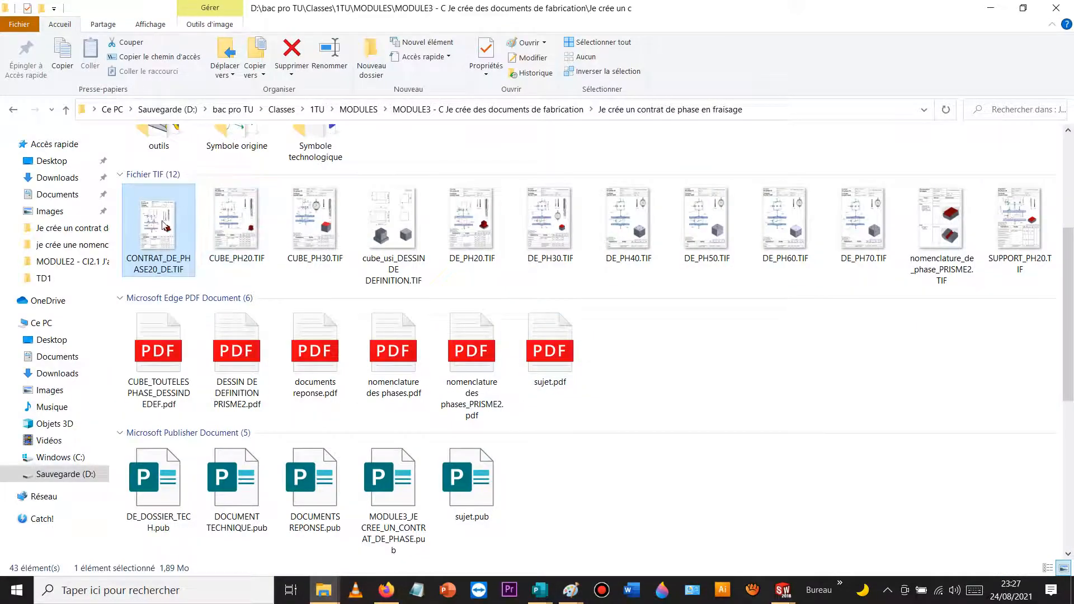
Step: Select CONTRAT_DE_PHASE20_DE, CUBE_PH30, DE_PH40, DE_PH50, DE_PH60 and DE_PH70 and drop them beside the page in the DE_DOSSIER_TECH Publisher file
{"action": "left_click", "coordinate": [323, 220], "text": "ctrl"}
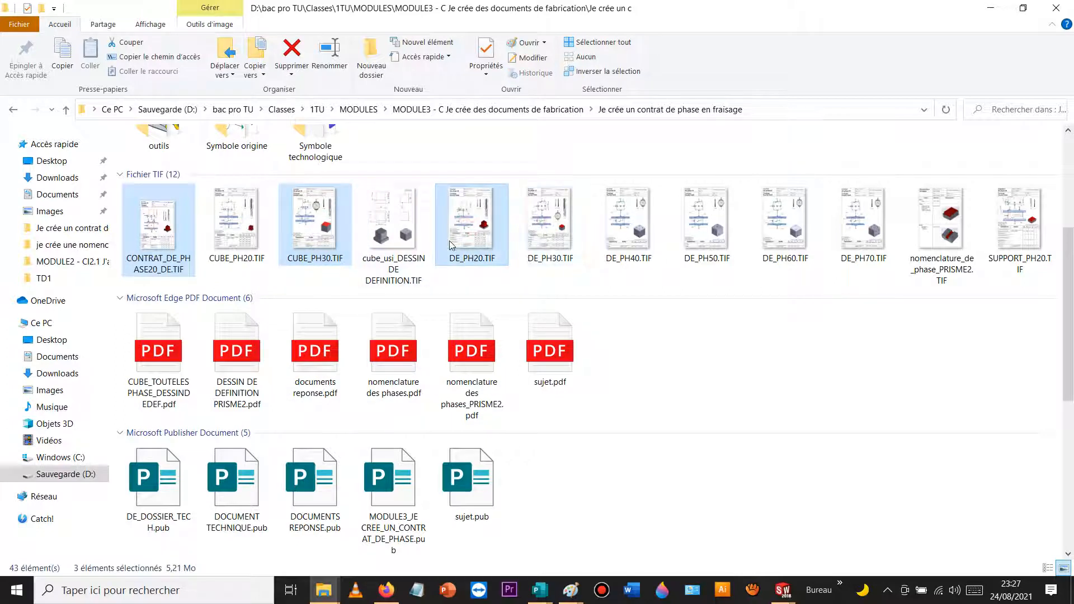
{"action": "left_click", "coordinate": [467, 232], "text": "ctrl"}
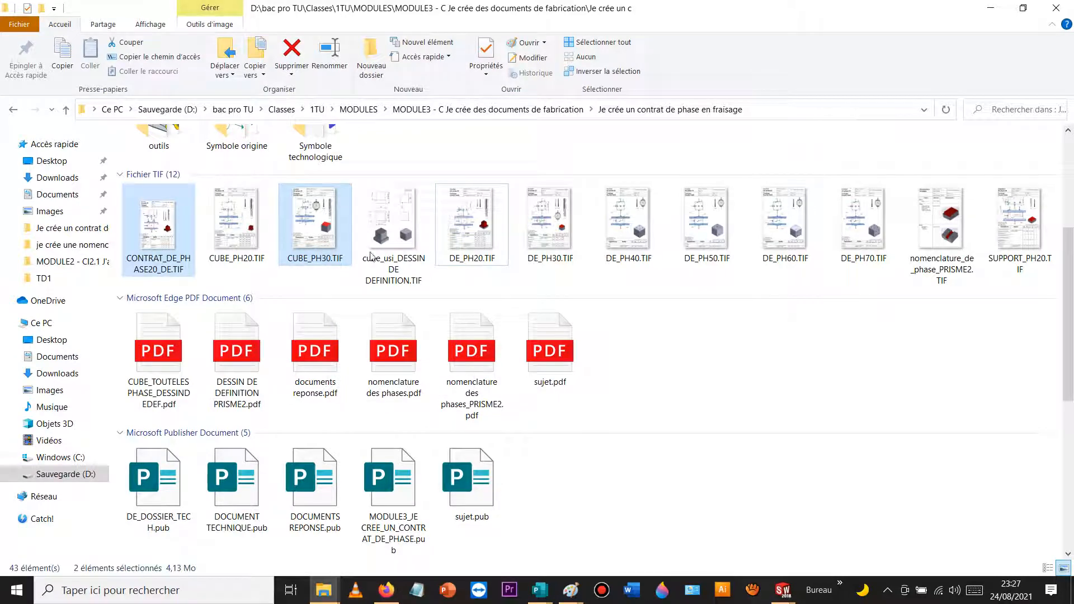
{"action": "left_click", "coordinate": [621, 231], "text": "ctrl"}
{"action": "left_click", "coordinate": [705, 226], "text": "ctrl"}
{"action": "left_click", "coordinate": [786, 237], "text": "ctrl"}
{"action": "left_click", "coordinate": [874, 242], "text": "ctrl"}
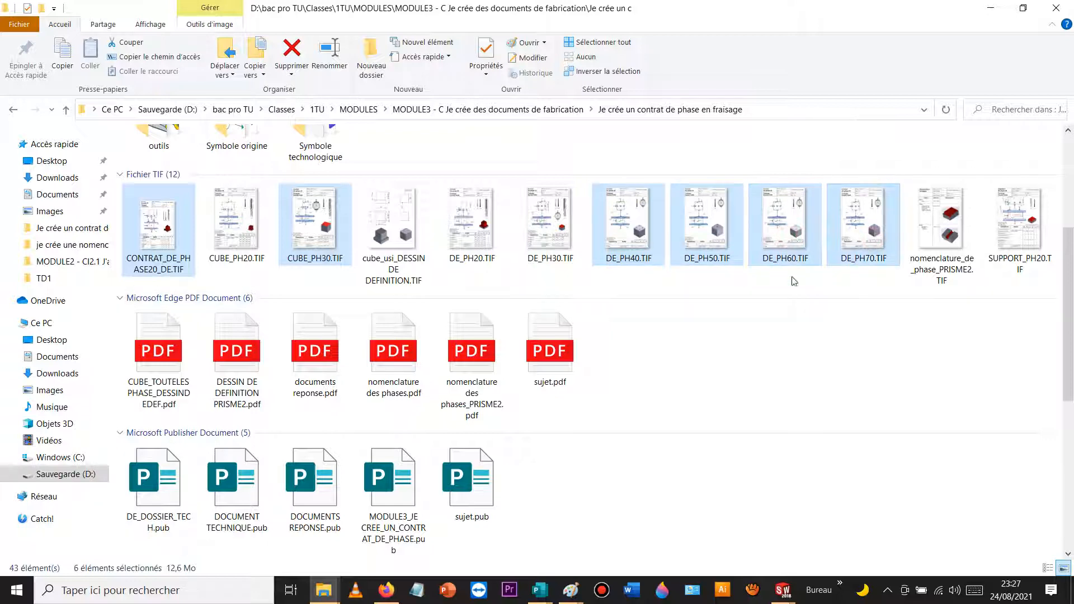
{"action": "left_click_drag", "start_coordinate": [792, 249], "coordinate": [679, 475]}
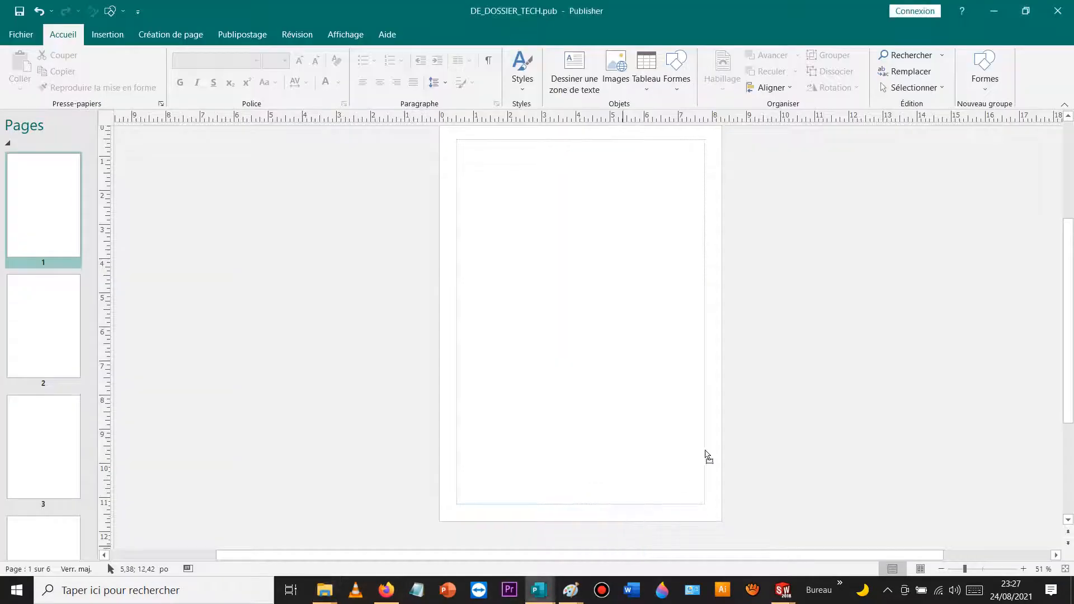
{"action": "left_click_drag", "start_coordinate": [844, 333], "coordinate": [844, 333]}
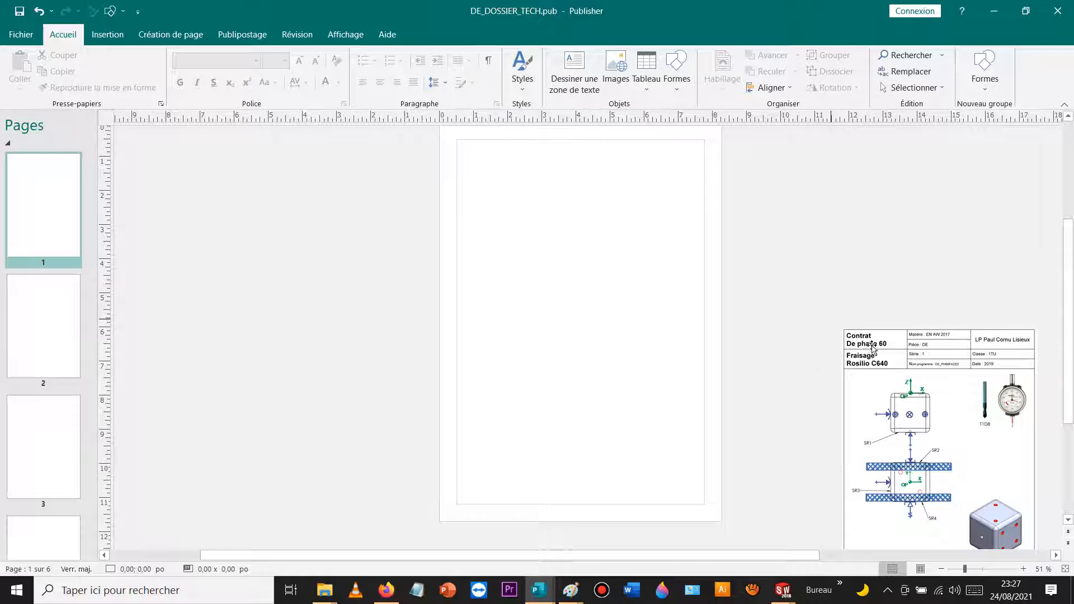
Step: Place the phase 50 contract on page 6 and enlarge it to about 7.80 × 11.09 in
{"action": "scroll", "coordinate": [53, 350], "scroll_direction": "down", "scroll_amount": 5}
{"action": "left_click", "coordinate": [54, 350]}
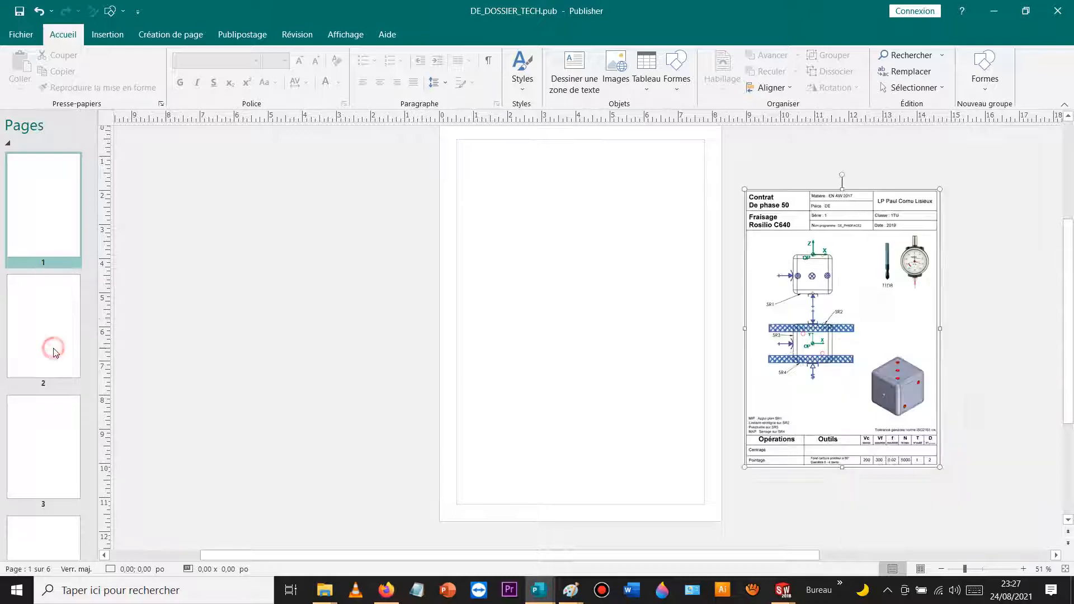
{"action": "left_click", "coordinate": [49, 466]}
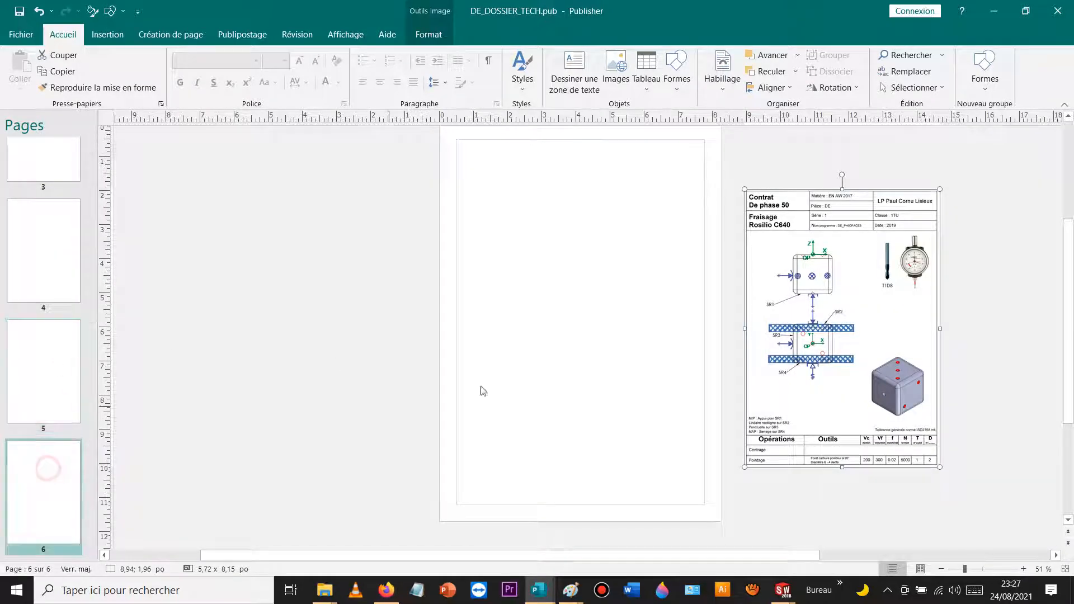
{"action": "left_click_drag", "start_coordinate": [568, 278], "coordinate": [505, 222]}
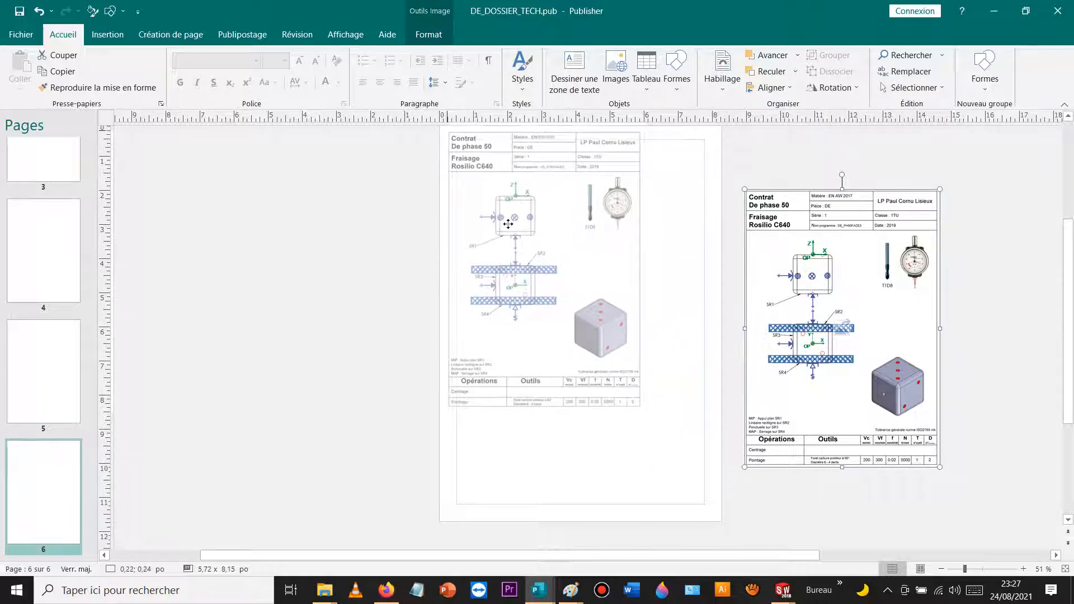
{"action": "left_click_drag", "start_coordinate": [643, 409], "coordinate": [679, 510]}
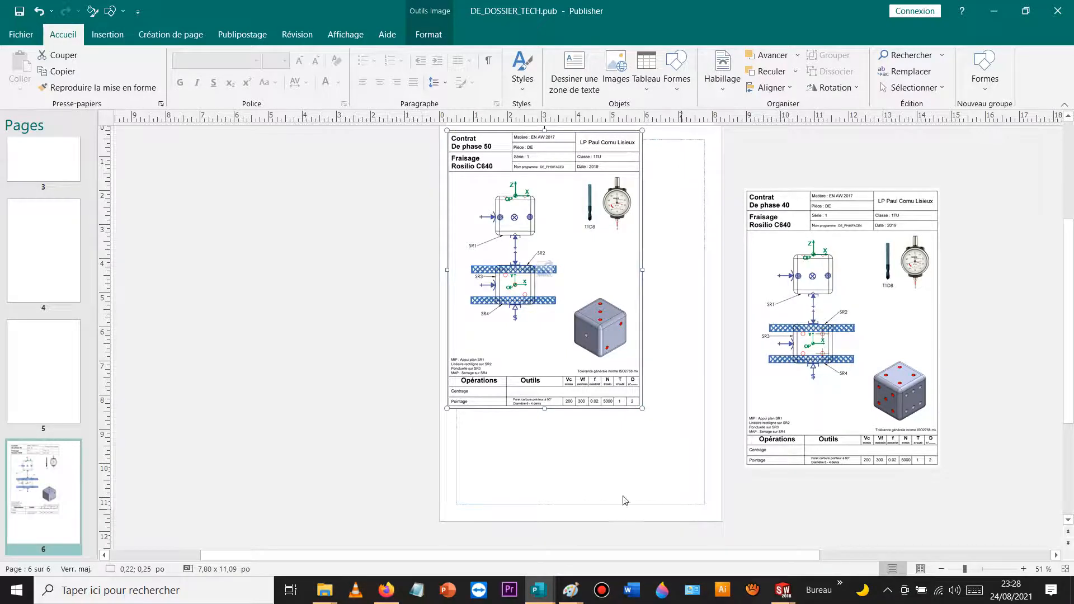
Step: On page 5, spread the stacked phase 40, phase 30 and phase 20 contracts apart in the scratch area around the page
{"action": "left_click", "coordinate": [59, 373]}
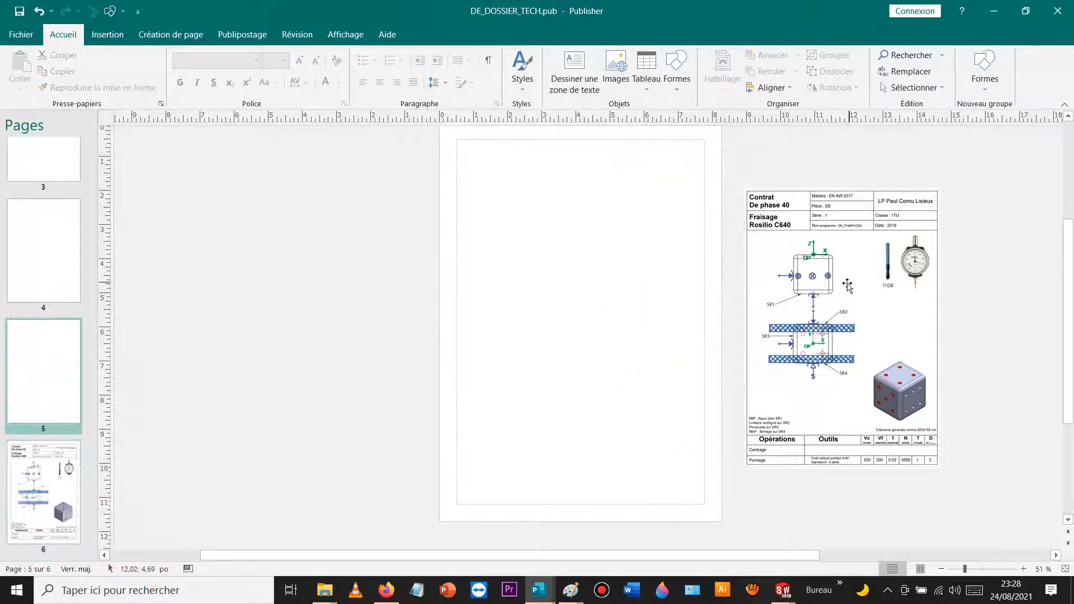
{"action": "left_click_drag", "start_coordinate": [843, 288], "coordinate": [993, 237]}
{"action": "left_click_drag", "start_coordinate": [834, 256], "coordinate": [322, 206]}
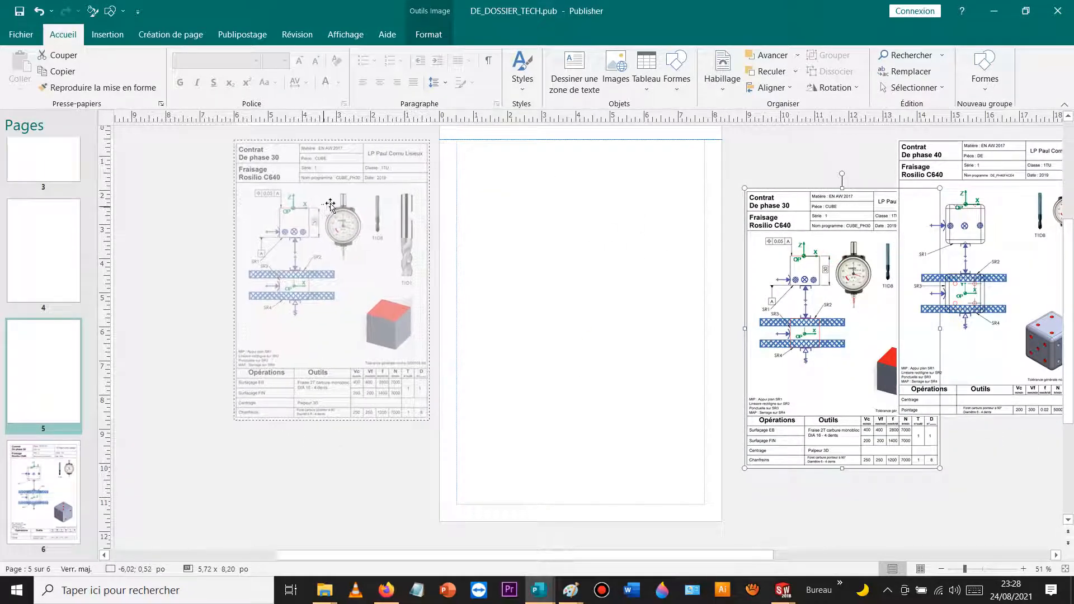
{"action": "left_click_drag", "start_coordinate": [796, 281], "coordinate": [820, 400]}
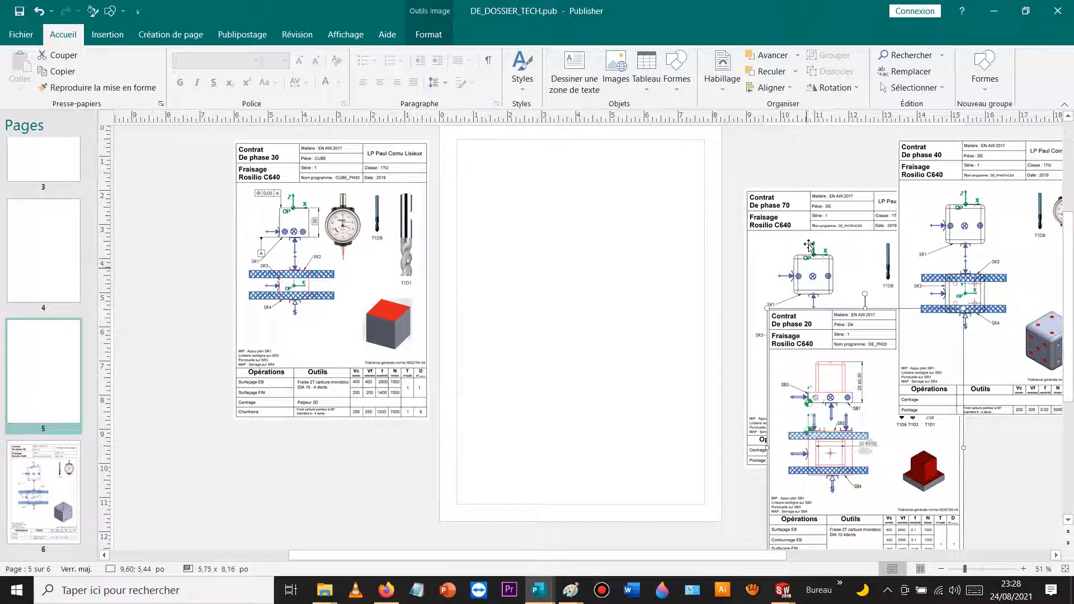
Step: On page 6, move the phase 50 contract off the page and replace it with phase 70, enlarged to about 7.89 × 11.26 in
{"action": "left_click", "coordinate": [42, 490]}
{"action": "left_click_drag", "start_coordinate": [535, 328], "coordinate": [255, 376]}
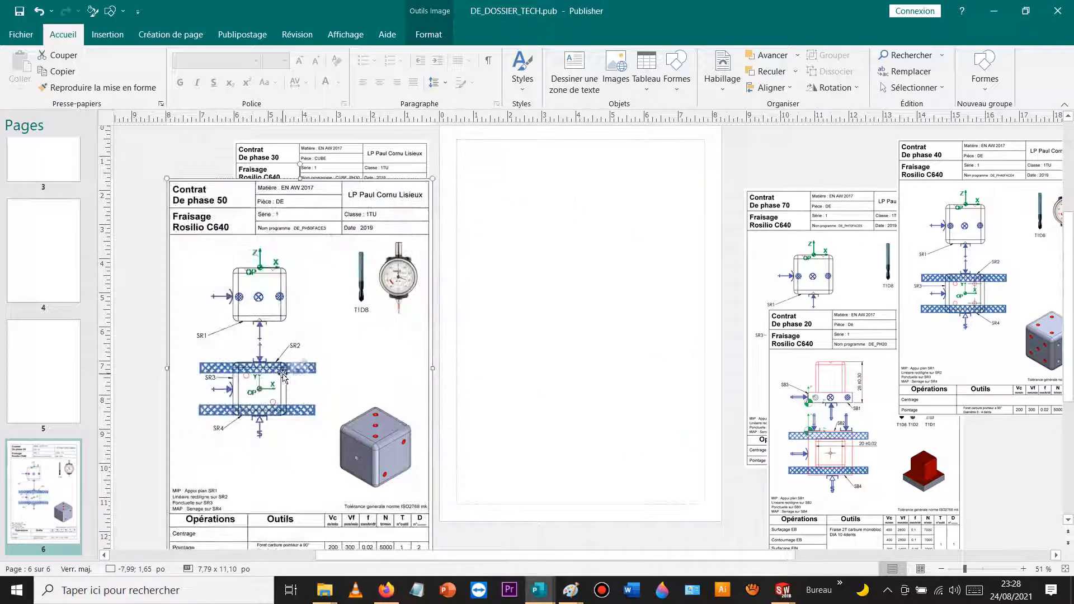
{"action": "left_click_drag", "start_coordinate": [797, 222], "coordinate": [501, 165]}
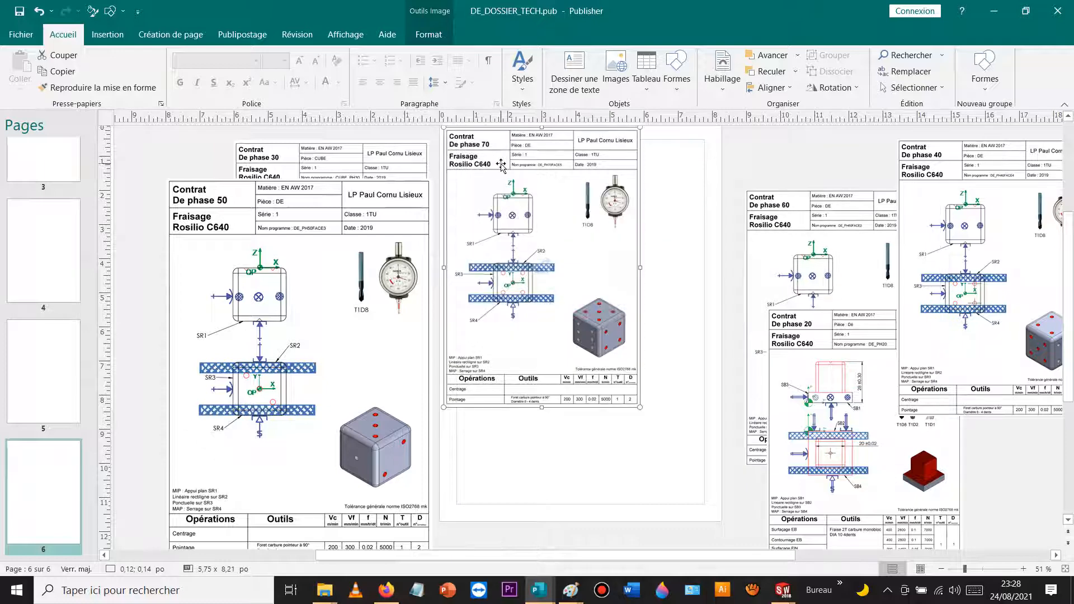
{"action": "left_click_drag", "start_coordinate": [641, 407], "coordinate": [676, 510]}
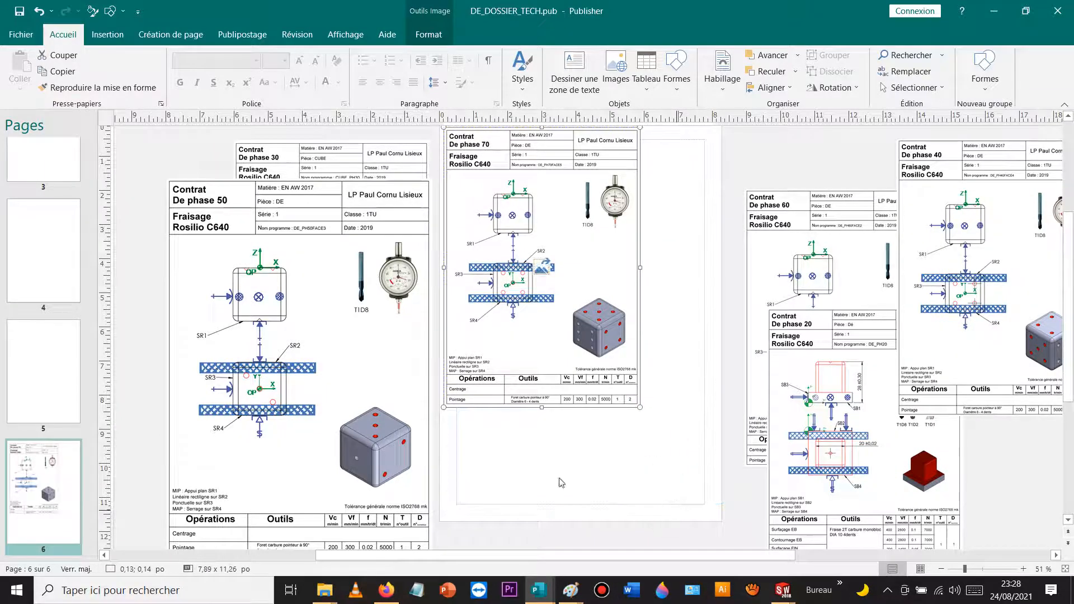
Step: Place the enlarged phase 50 contract on page 5 and check pages 4 and 5
{"action": "left_click", "coordinate": [53, 343]}
{"action": "left_click_drag", "start_coordinate": [260, 387], "coordinate": [540, 345]}
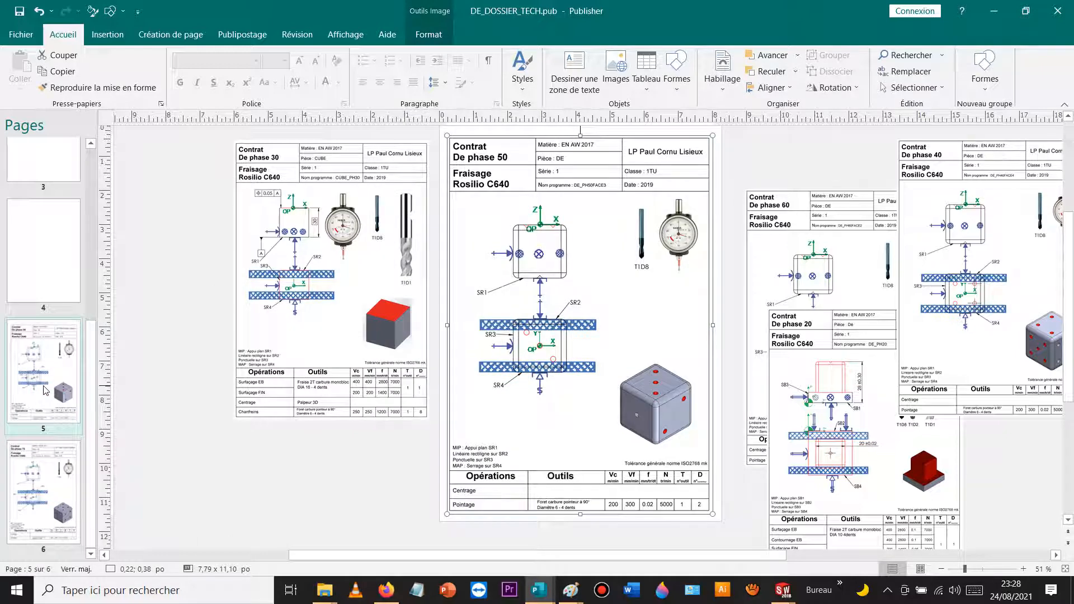
{"action": "left_click", "coordinate": [40, 278]}
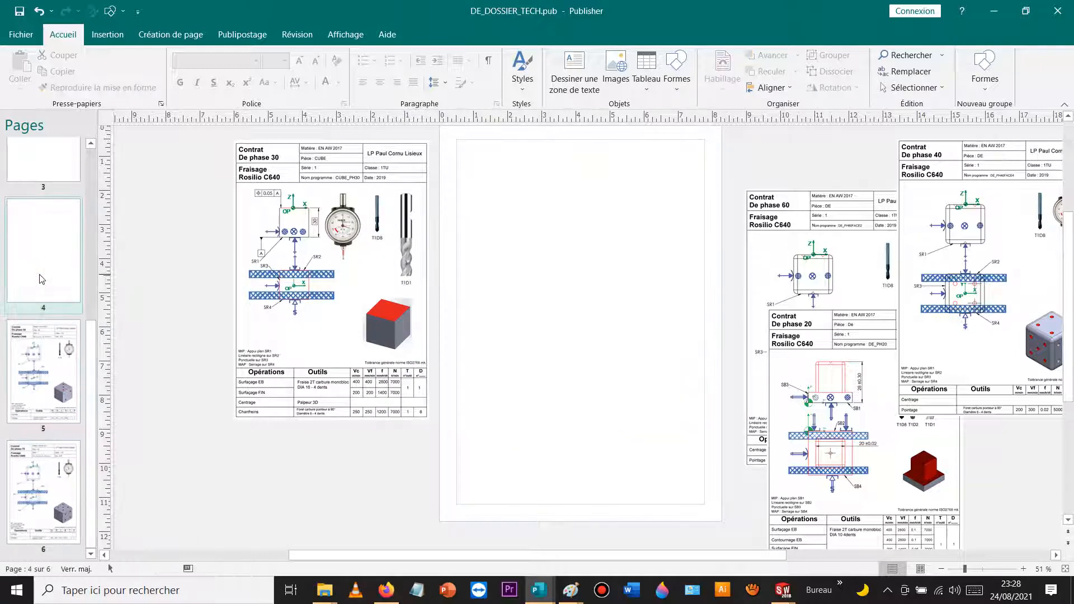
{"action": "left_click", "coordinate": [49, 392]}
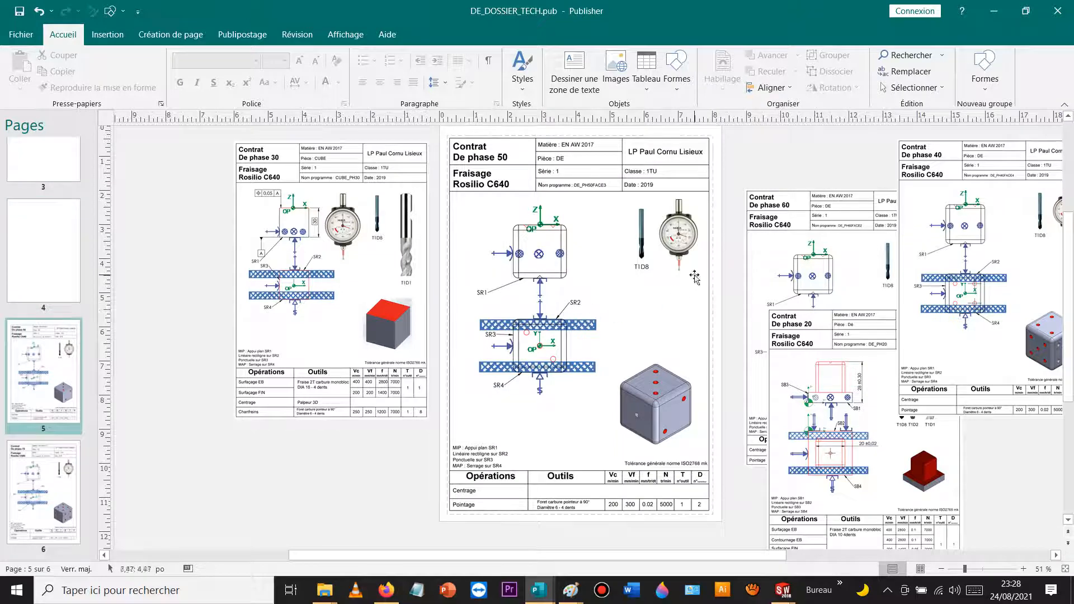
{"action": "left_click", "coordinate": [39, 241]}
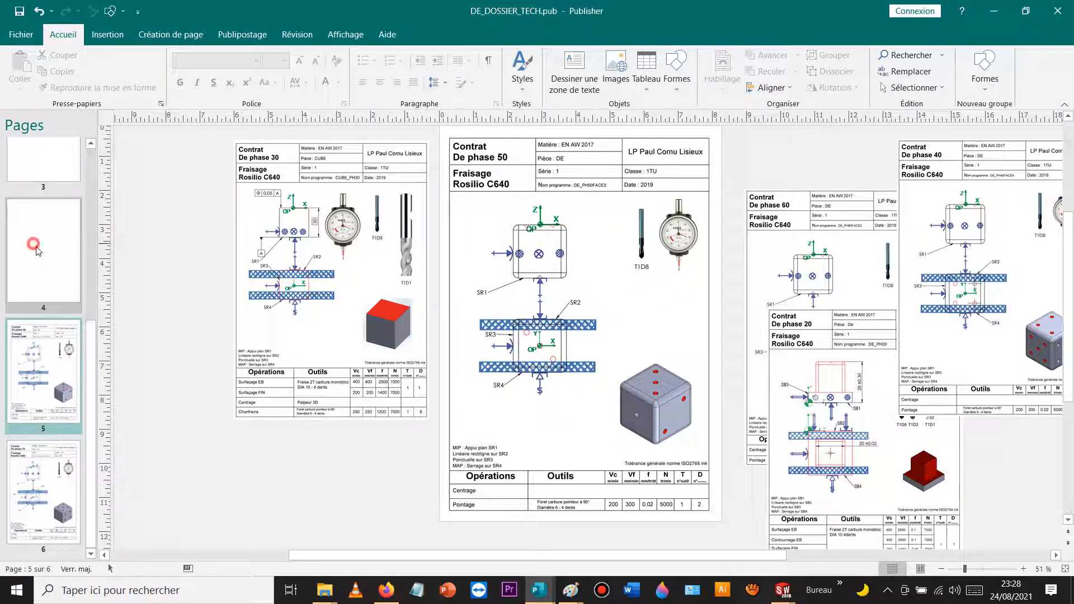
Step: Move the phase 50 contract off page 5 and place it on page 4
{"action": "left_click", "coordinate": [47, 387]}
{"action": "left_click_drag", "start_coordinate": [547, 347], "coordinate": [258, 358]}
{"action": "left_click_drag", "start_coordinate": [241, 406], "coordinate": [531, 388]}
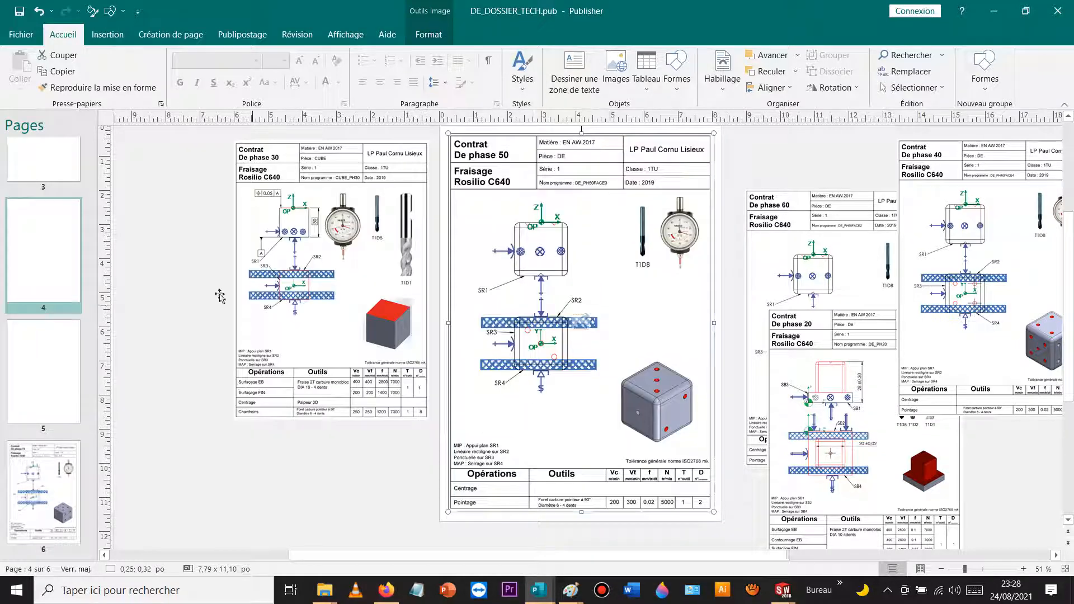
Step: Place the phase 60 contract on page 5 and enlarge it to about 7.93 × 11.25 in
{"action": "left_click", "coordinate": [48, 336]}
{"action": "left_click", "coordinate": [802, 225]}
{"action": "left_click_drag", "start_coordinate": [687, 236], "coordinate": [506, 163]}
{"action": "left_click_drag", "start_coordinate": [644, 404], "coordinate": [684, 511]}
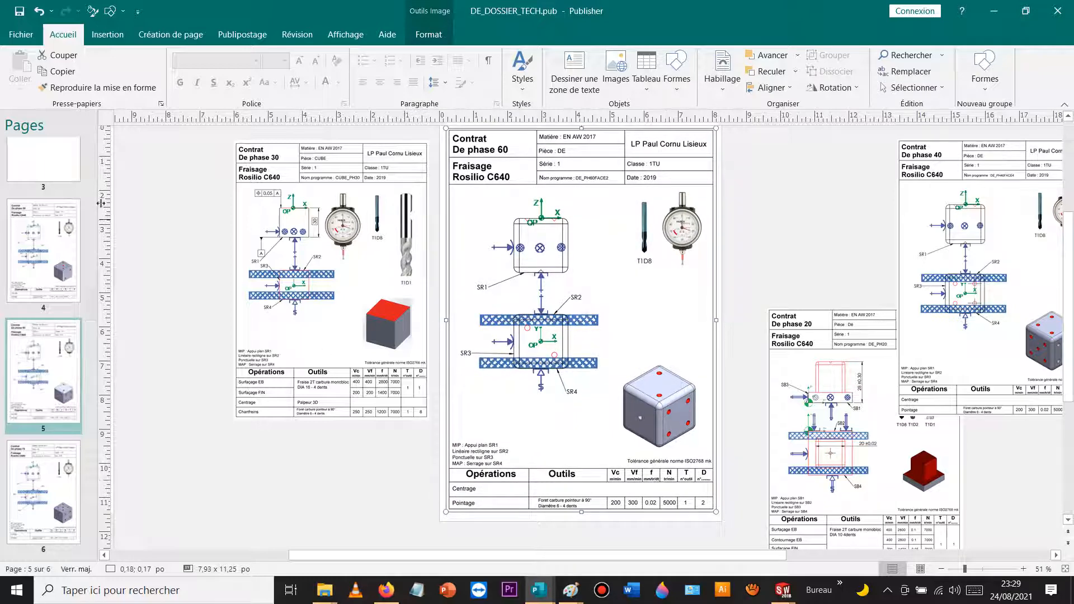
Step: Place the phase 40 contract on page 3 and the phase 30 contract on page 2, enlarging both to about 7.89 in wide
{"action": "left_click", "coordinate": [55, 166]}
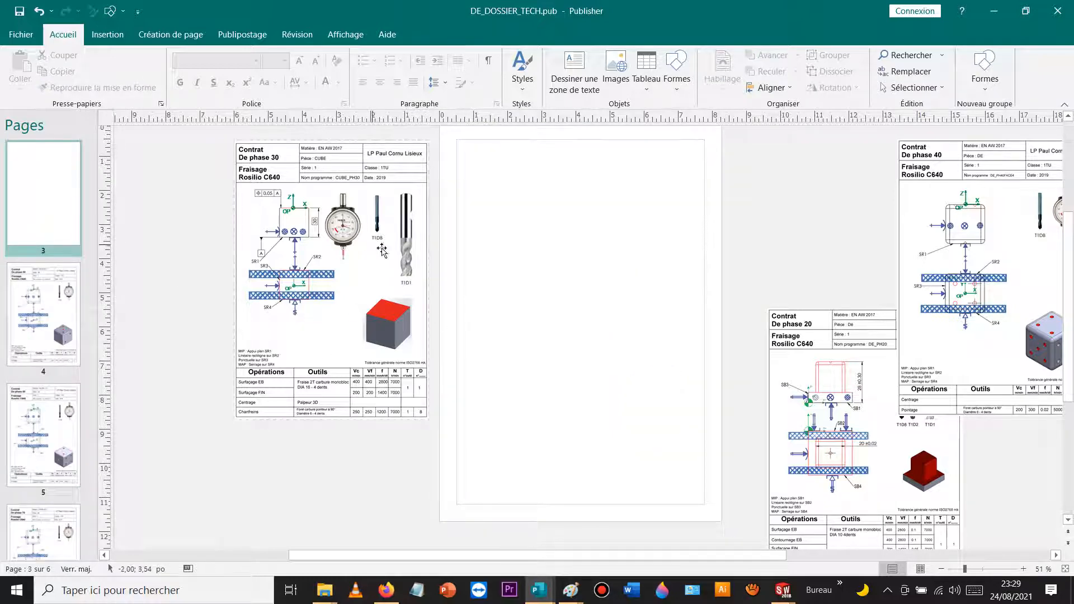
{"action": "left_click_drag", "start_coordinate": [951, 225], "coordinate": [497, 214]}
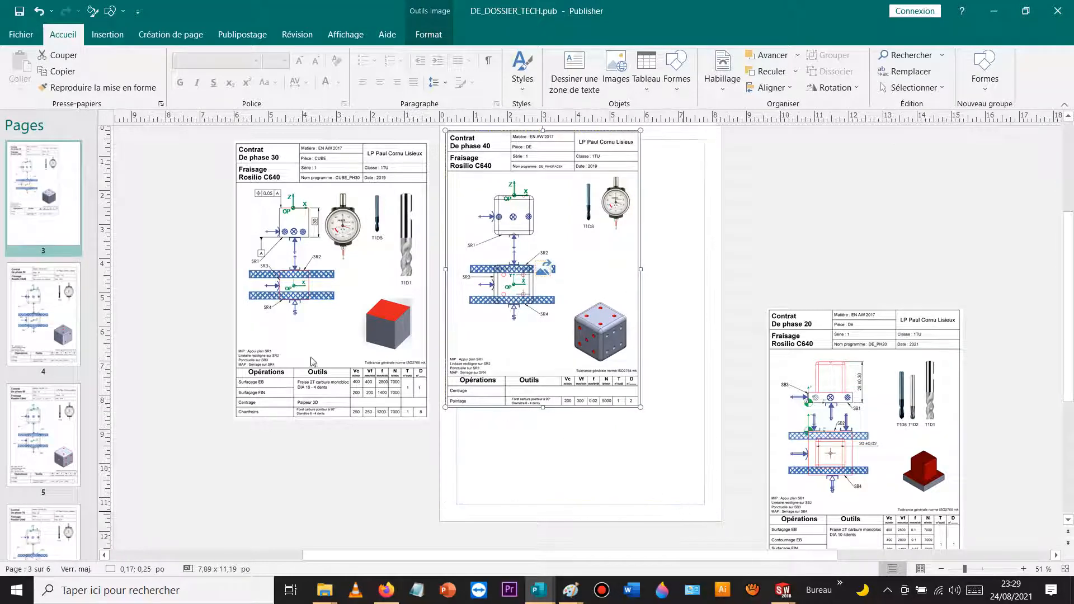
{"action": "scroll", "coordinate": [78, 244], "scroll_direction": "up", "scroll_amount": 3}
{"action": "left_click", "coordinate": [66, 268]}
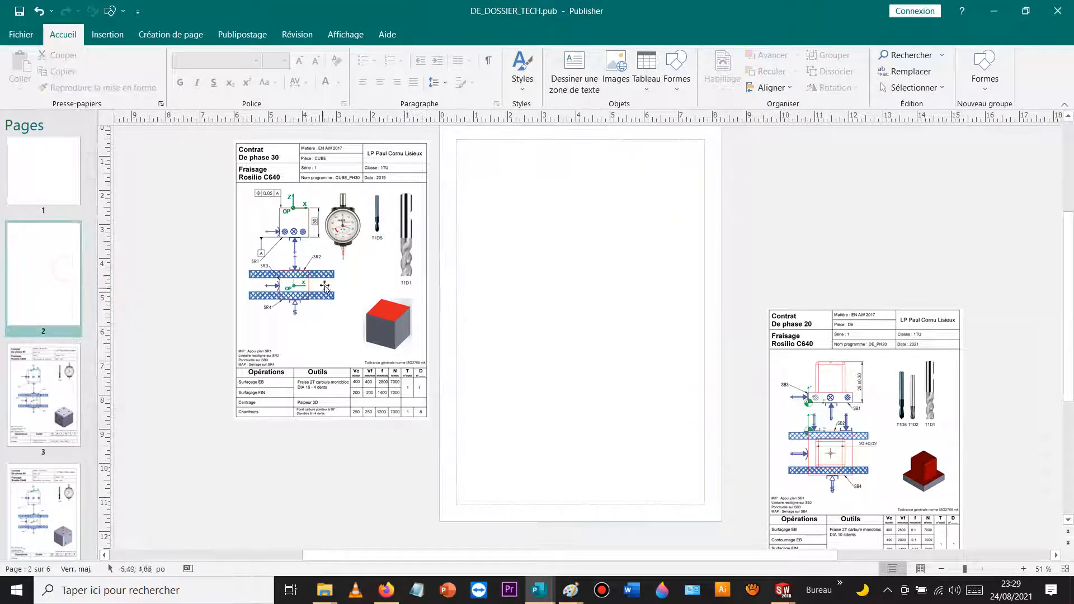
{"action": "left_click_drag", "start_coordinate": [301, 244], "coordinate": [510, 230]}
{"action": "left_click_drag", "start_coordinate": [640, 408], "coordinate": [701, 519]}
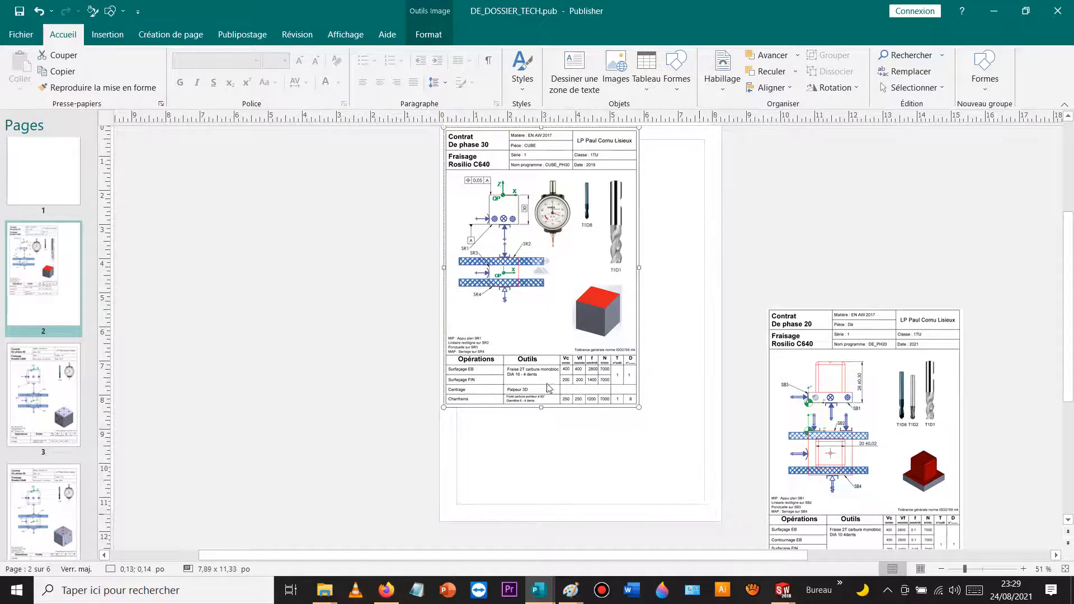
Step: Place the phase 20 contract on page 1 and enlarge it to about 7.88 × 11.15 in
{"action": "scroll", "coordinate": [391, 327], "scroll_direction": "up", "scroll_amount": 2}
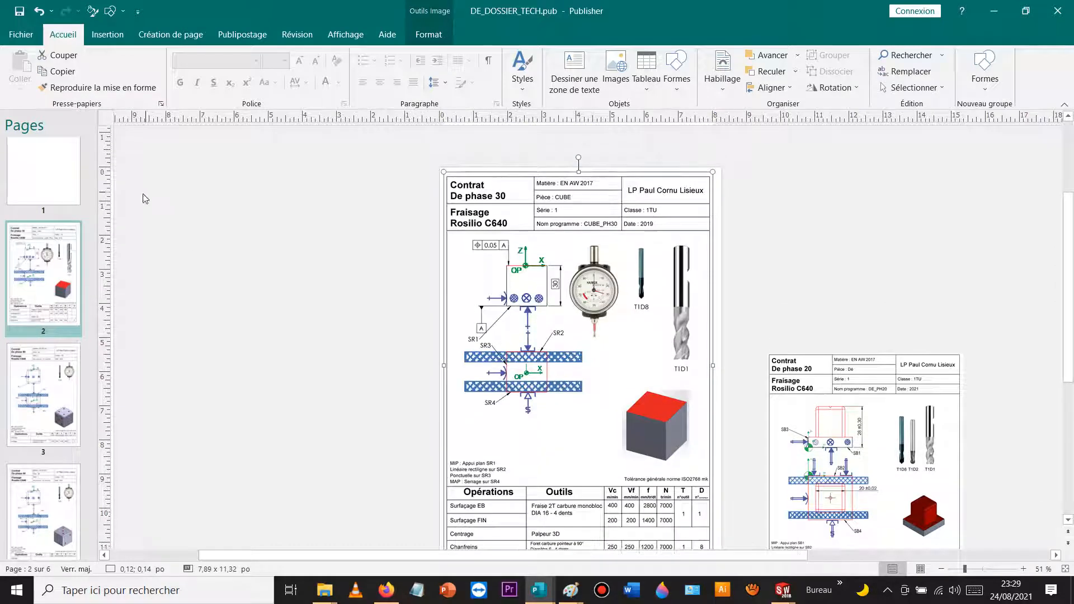
{"action": "left_click", "coordinate": [43, 171]}
{"action": "left_click_drag", "start_coordinate": [820, 388], "coordinate": [551, 254]}
{"action": "scroll", "coordinate": [650, 385], "scroll_direction": "down", "scroll_amount": 3}
{"action": "left_click_drag", "start_coordinate": [643, 383], "coordinate": [701, 480]}
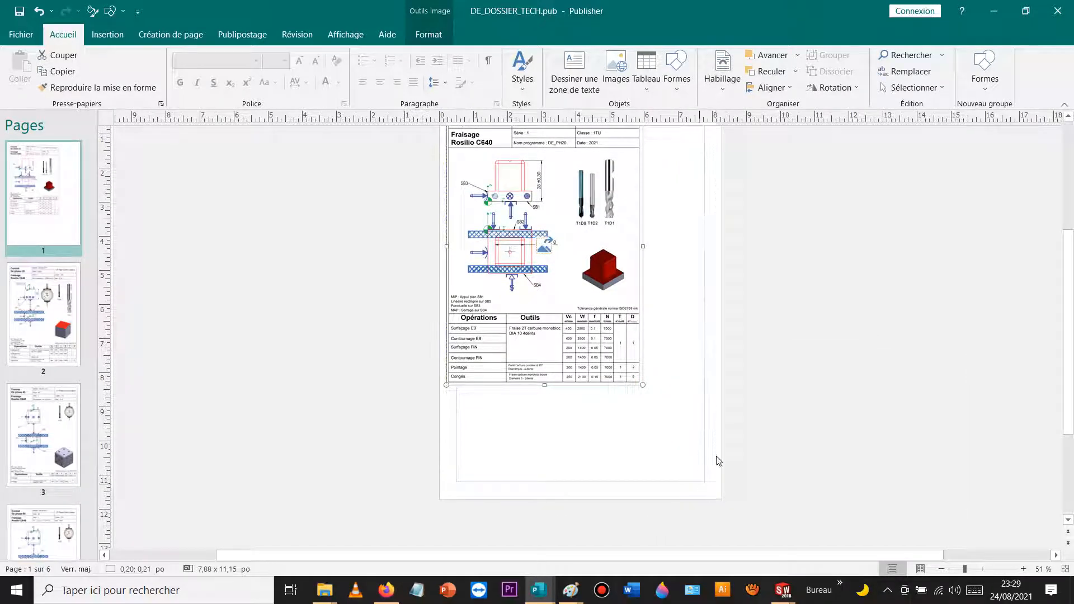
Step: Deselect the contract, look over page 1 and save the publication
{"action": "left_click", "coordinate": [832, 341]}
{"action": "scroll", "coordinate": [664, 365], "scroll_direction": "up", "scroll_amount": 3}
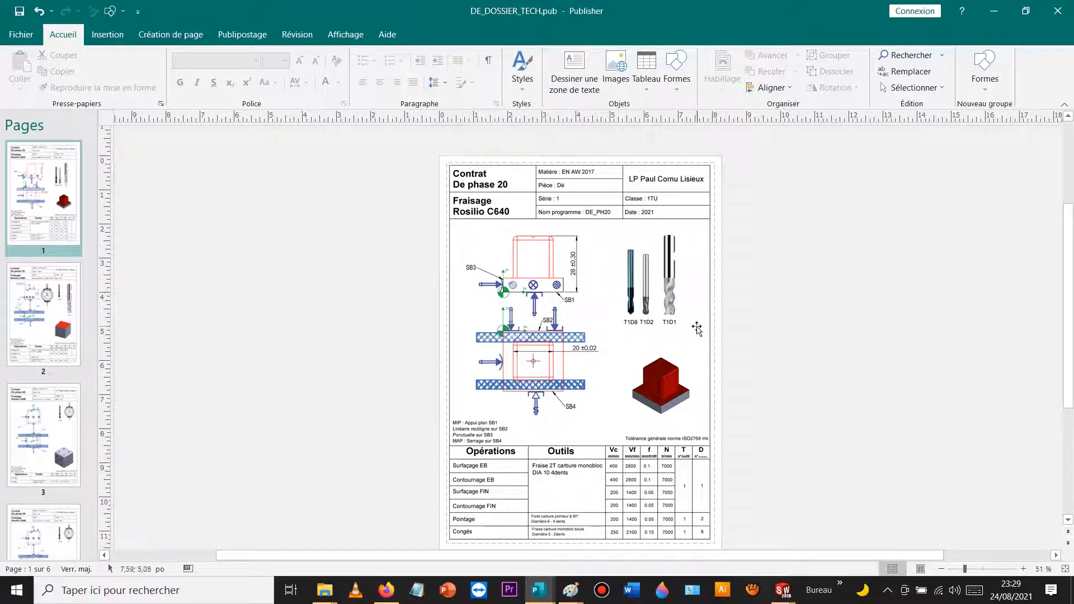
{"action": "scroll", "coordinate": [641, 430], "scroll_direction": "down", "scroll_amount": 1}
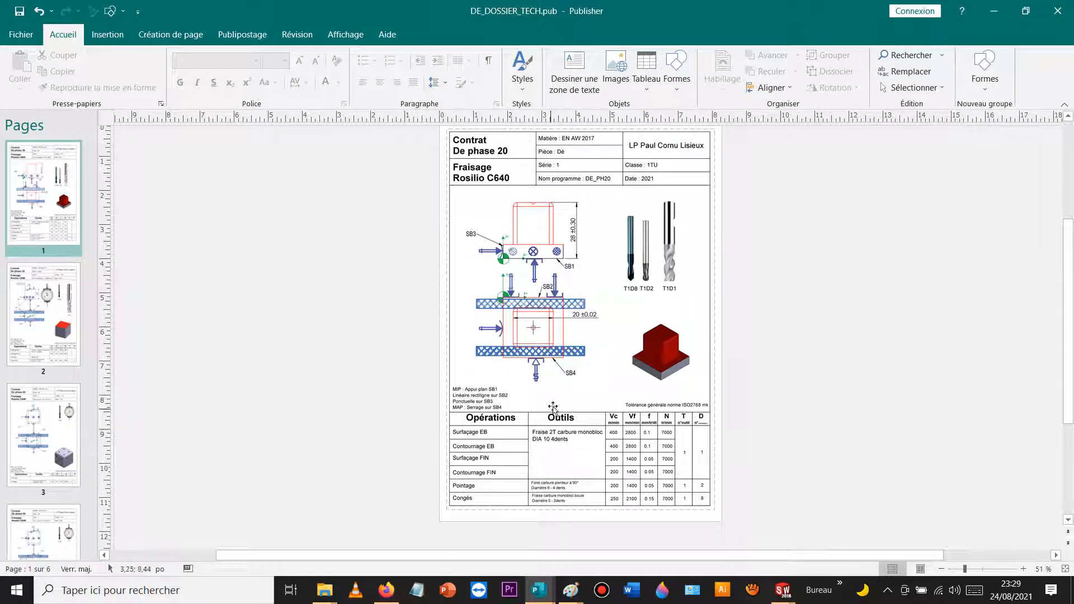
{"action": "scroll", "coordinate": [551, 412], "scroll_direction": "down", "scroll_amount": 1}
{"action": "left_click", "coordinate": [21, 12]}
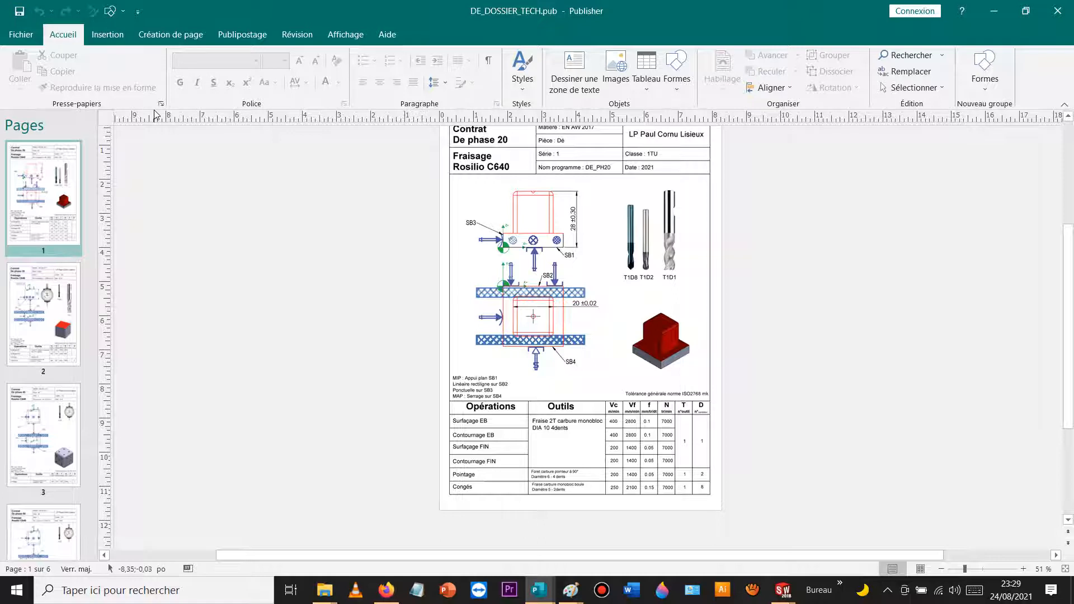